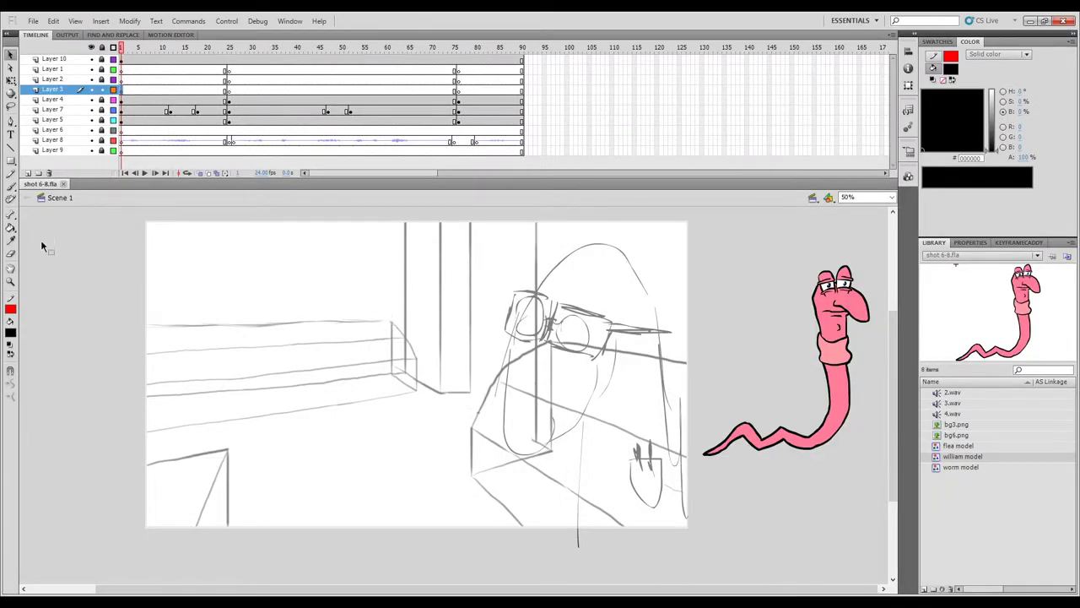
pyautogui.click(10, 184)
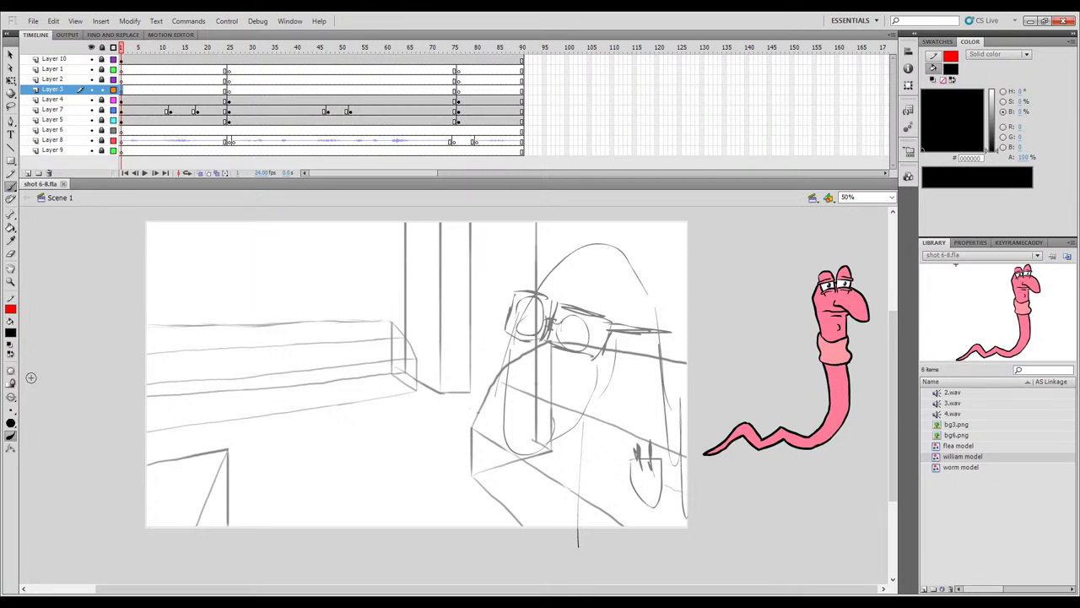
pyautogui.moveTo(462, 381); pyautogui.dragTo(456, 390)
pyautogui.hotkey('ctrl', 'z')
pyautogui.moveTo(559, 346)
pyautogui.mouseDown()
pyautogui.moveTo(570, 305)
pyautogui.moveTo(593, 303)
pyautogui.moveTo(590, 321)
pyautogui.moveTo(609, 303)
pyautogui.moveTo(584, 297)
pyautogui.moveTo(596, 309)
pyautogui.moveTo(584, 360)
pyautogui.moveTo(591, 343)
pyautogui.moveTo(545, 359)
pyautogui.moveTo(568, 336)
pyautogui.moveTo(559, 342)
pyautogui.moveTo(589, 333)
pyautogui.mouseUp()
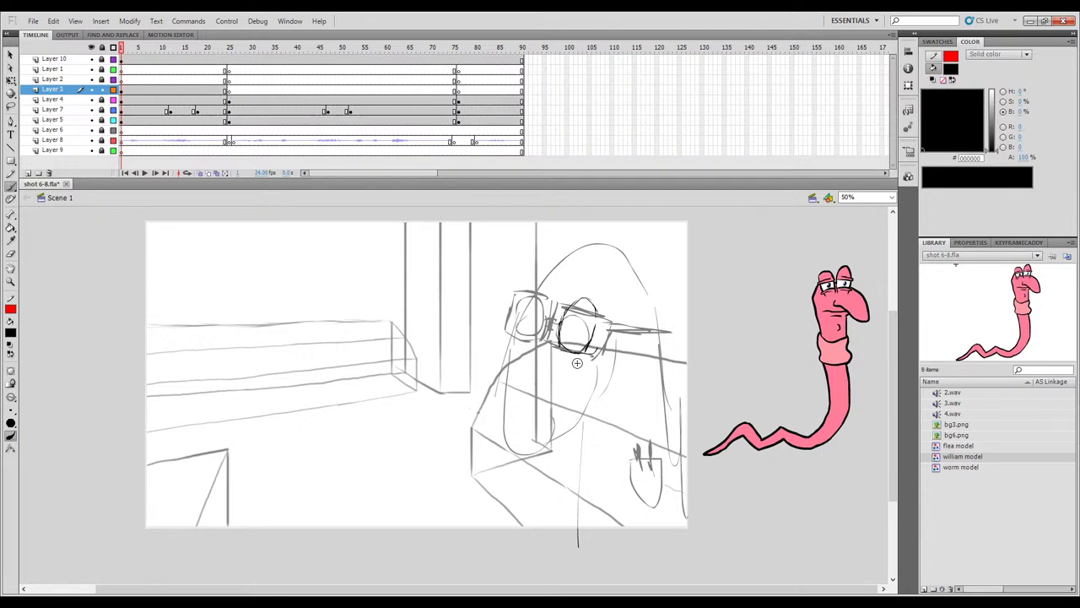
pyautogui.hotkey('ctrl', 'z')
pyautogui.moveTo(540, 285)
pyautogui.mouseDown()
pyautogui.moveTo(608, 373)
pyautogui.moveTo(574, 338)
pyautogui.moveTo(555, 340)
pyautogui.moveTo(564, 351)
pyautogui.moveTo(556, 316)
pyautogui.moveTo(601, 305)
pyautogui.mouseUp()
pyautogui.press('Delete')
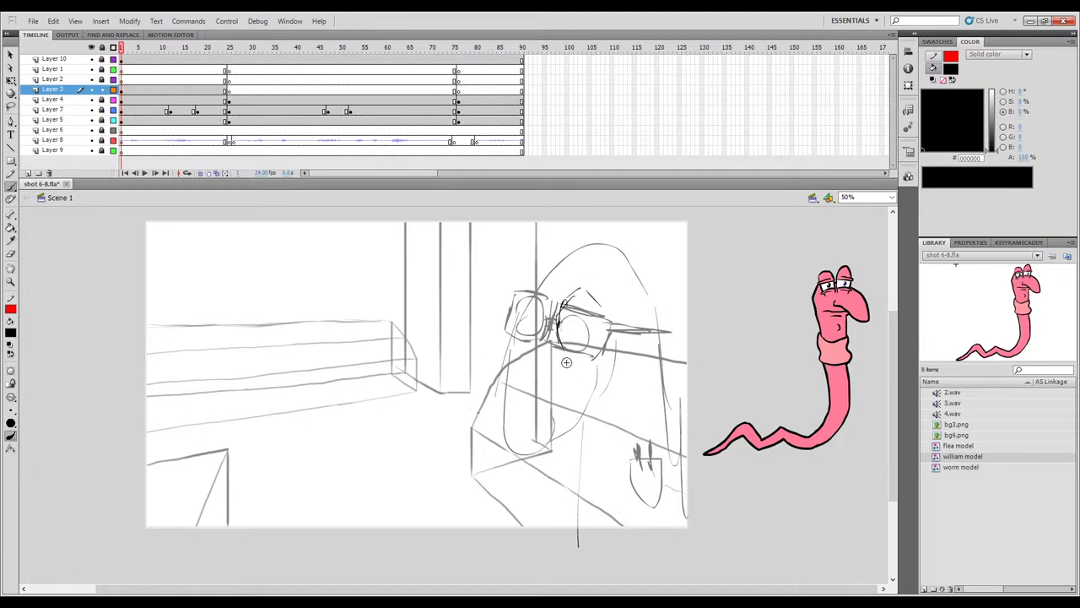
# Unlock Layer 10, enlarge the pink worm model and place it over the left part of the stage as a drawing reference.
pyautogui.click(102, 60)
pyautogui.click(121, 59)
pyautogui.press('q')
pyautogui.moveTo(702, 266); pyautogui.dragTo(601, 150)
pyautogui.moveTo(872, 299); pyautogui.dragTo(377, 397)
pyautogui.moveTo(459, 276); pyautogui.dragTo(660, 216)
pyautogui.moveTo(475, 335); pyautogui.dragTo(463, 368)
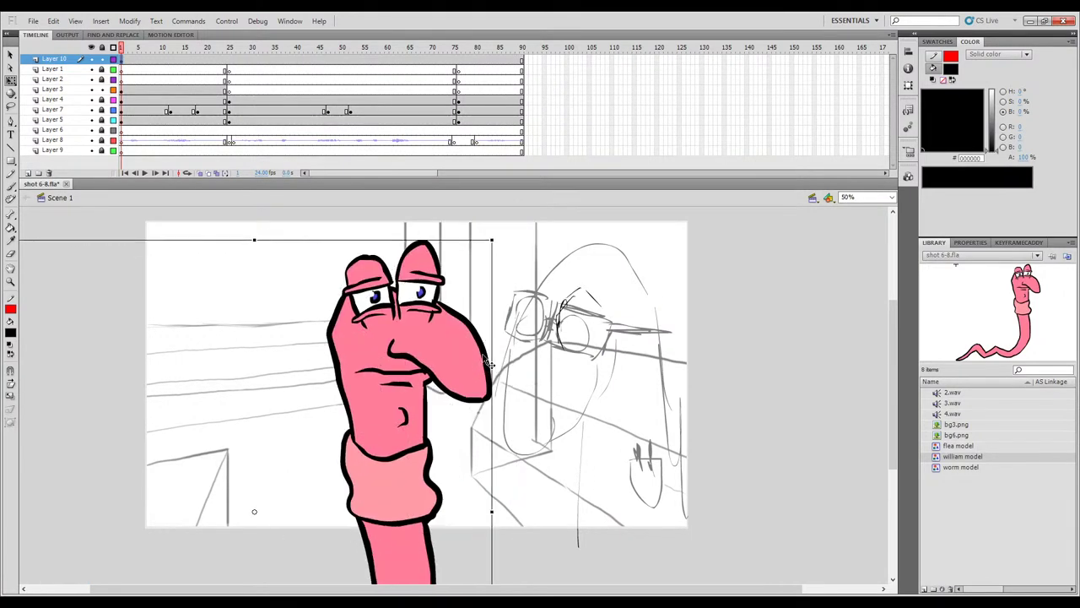
pyautogui.moveTo(492, 239); pyautogui.dragTo(540, 223)
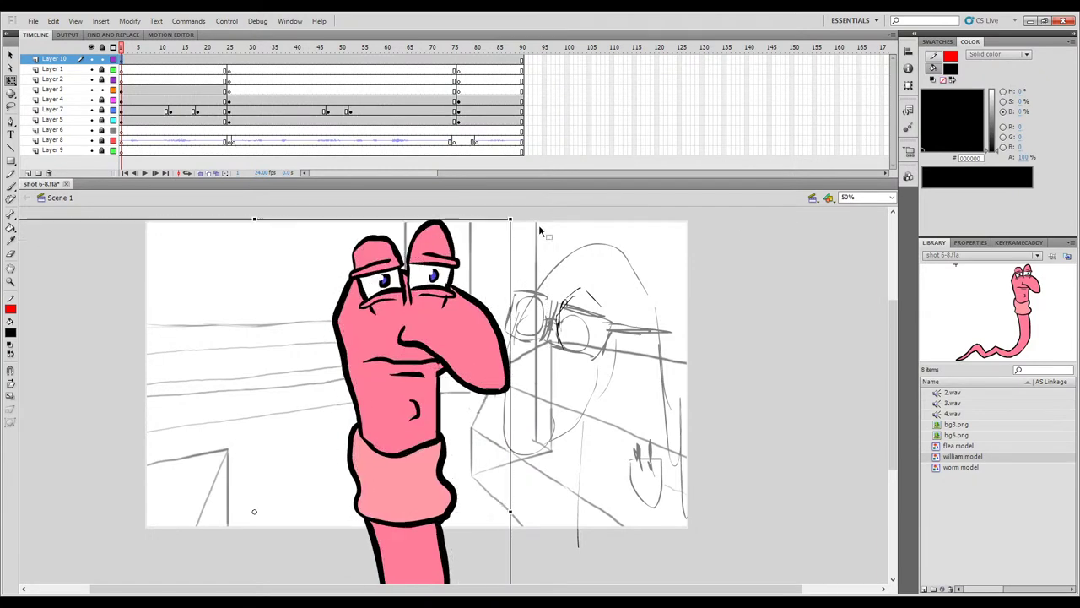
pyautogui.moveTo(472, 348); pyautogui.dragTo(363, 376)
pyautogui.click(452, 339)
# Clear the unfinished eye strokes on frame 1 of Layer 3, redraw the near eye as an oval with the Brush, and tidy its outline.
pyautogui.click(120, 89)
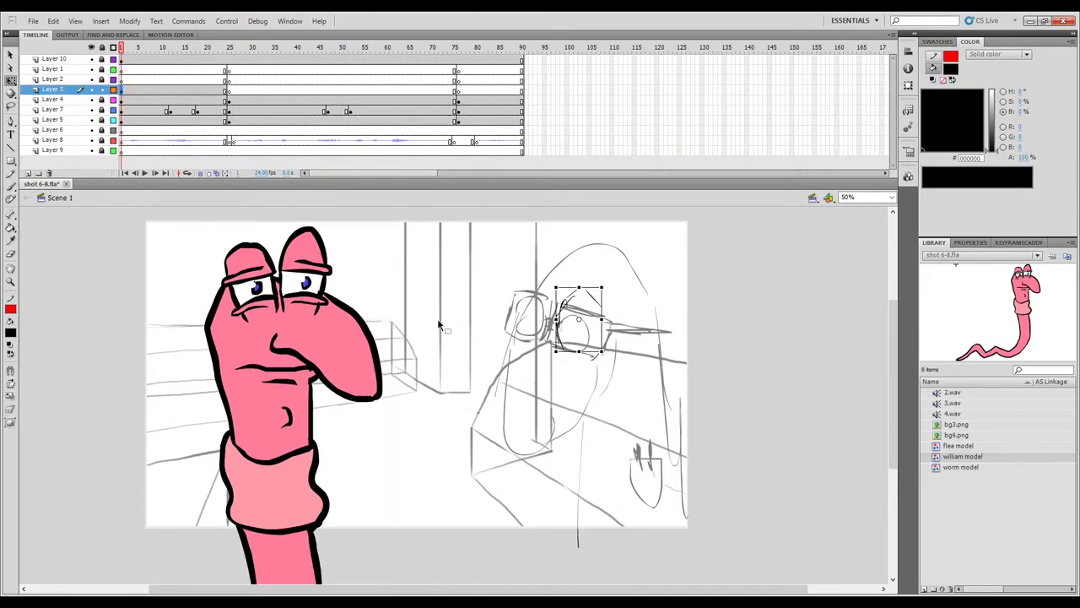
pyautogui.click(10, 189)
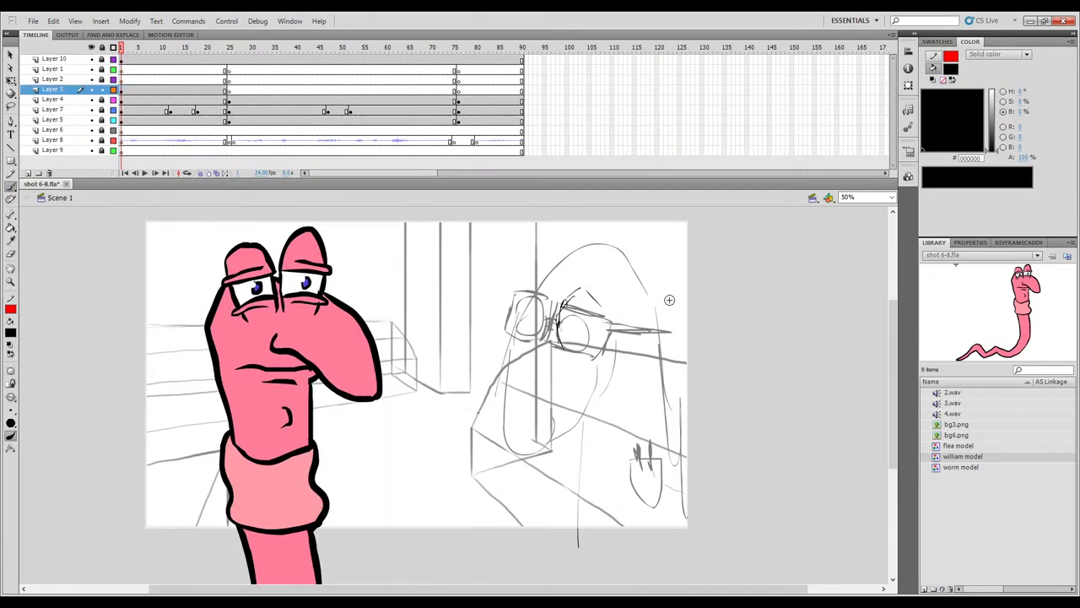
pyautogui.moveTo(646, 251); pyautogui.dragTo(467, 399)
pyautogui.press('Delete')
pyautogui.moveTo(561, 302)
pyautogui.mouseDown()
pyautogui.moveTo(595, 293)
pyautogui.moveTo(592, 318)
pyautogui.moveTo(577, 348)
pyautogui.moveTo(559, 351)
pyautogui.moveTo(586, 353)
pyautogui.moveTo(604, 294)
pyautogui.mouseUp()
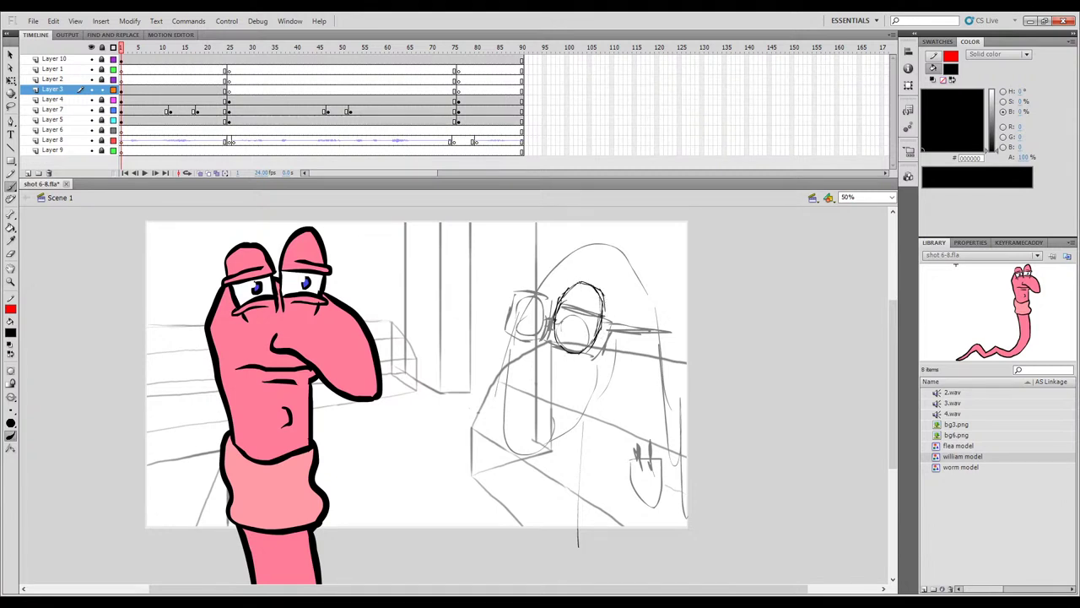
pyautogui.press('e')
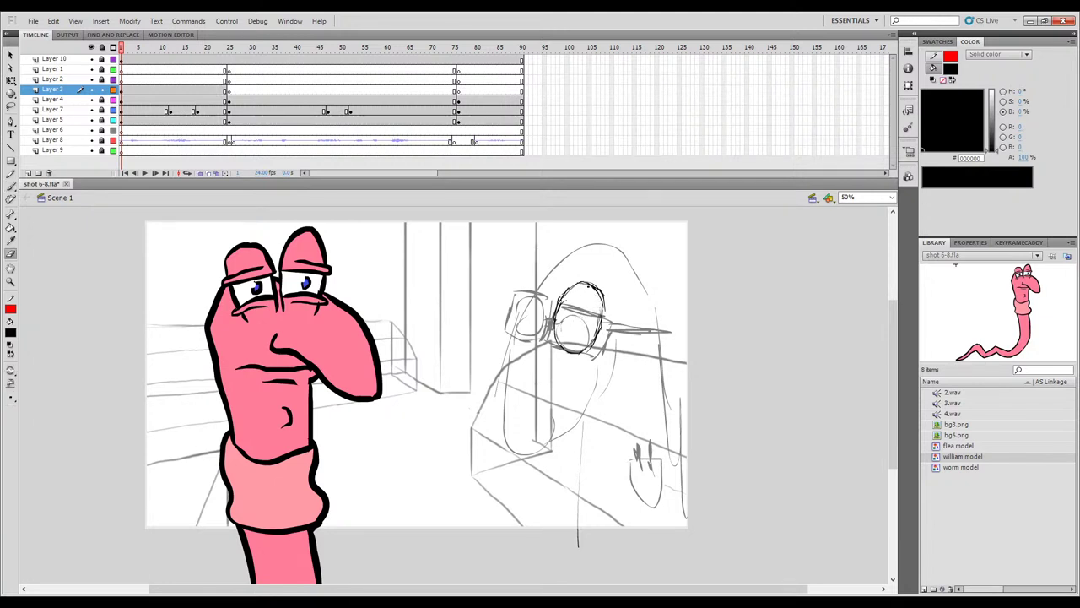
# Brush the far eye as a narrower oval beside the near eye and erase its stray outline marks.
pyautogui.press('b')
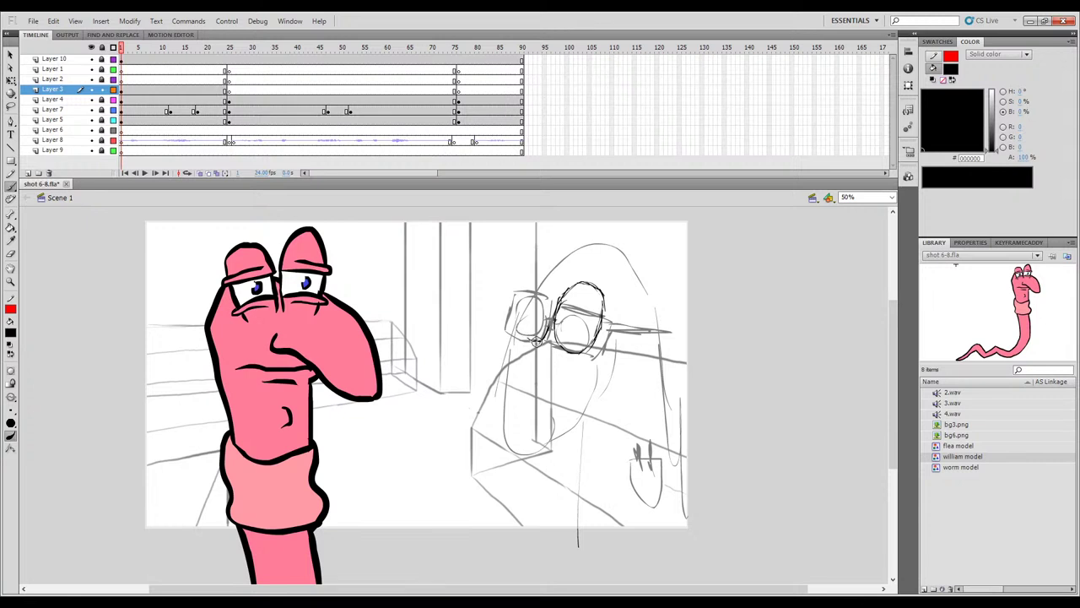
pyautogui.moveTo(523, 339)
pyautogui.mouseDown()
pyautogui.moveTo(521, 291)
pyautogui.moveTo(548, 281)
pyautogui.moveTo(521, 287)
pyautogui.moveTo(537, 283)
pyautogui.moveTo(550, 306)
pyautogui.moveTo(550, 283)
pyautogui.moveTo(550, 324)
pyautogui.mouseUp()
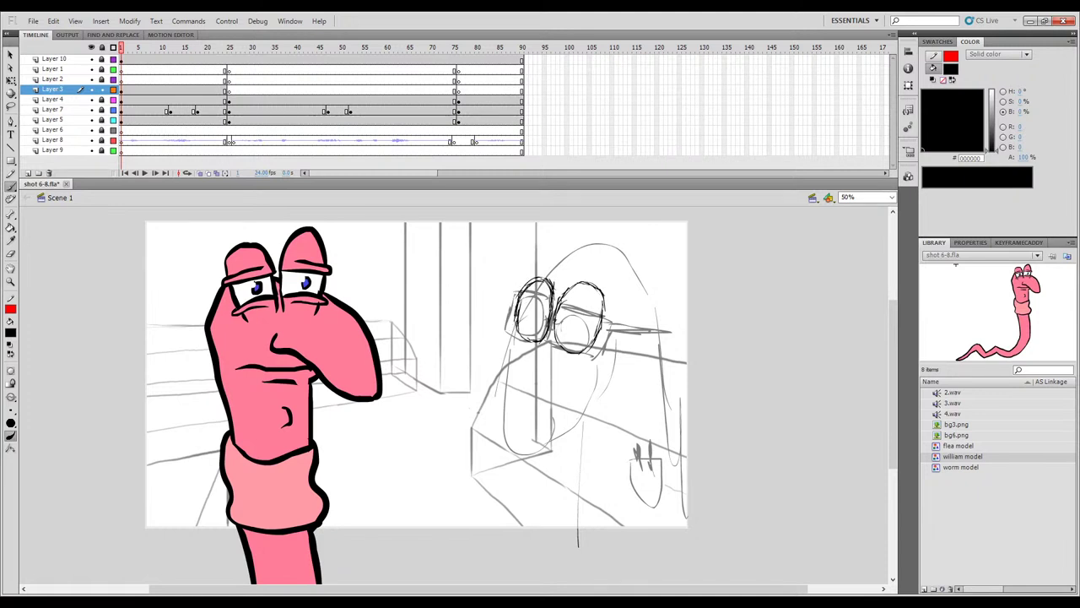
pyautogui.moveTo(518, 292); pyautogui.dragTo(517, 323)
pyautogui.press('e')
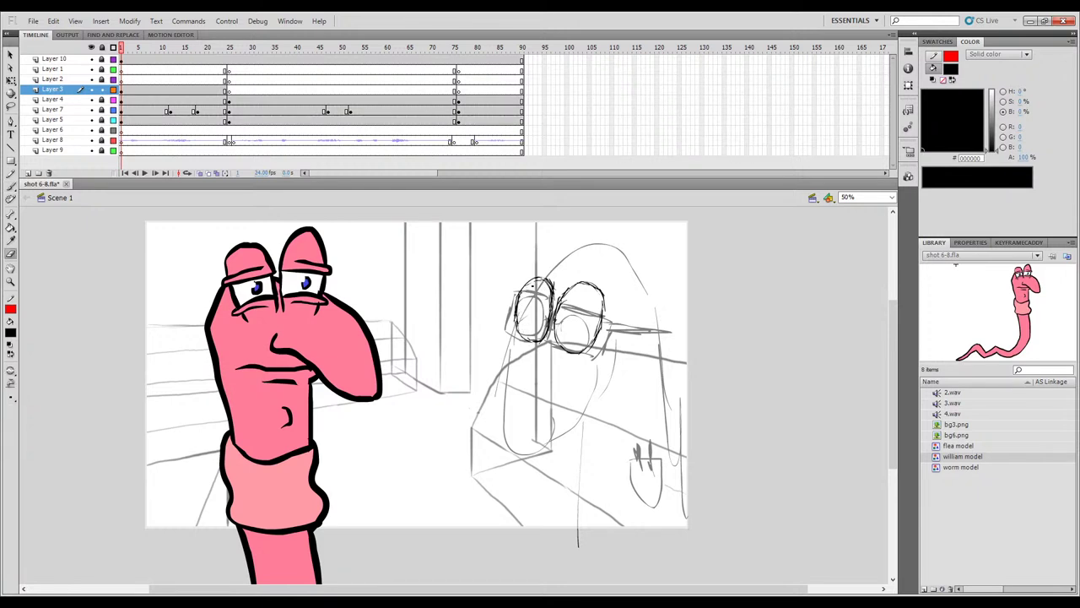
pyautogui.press('b')
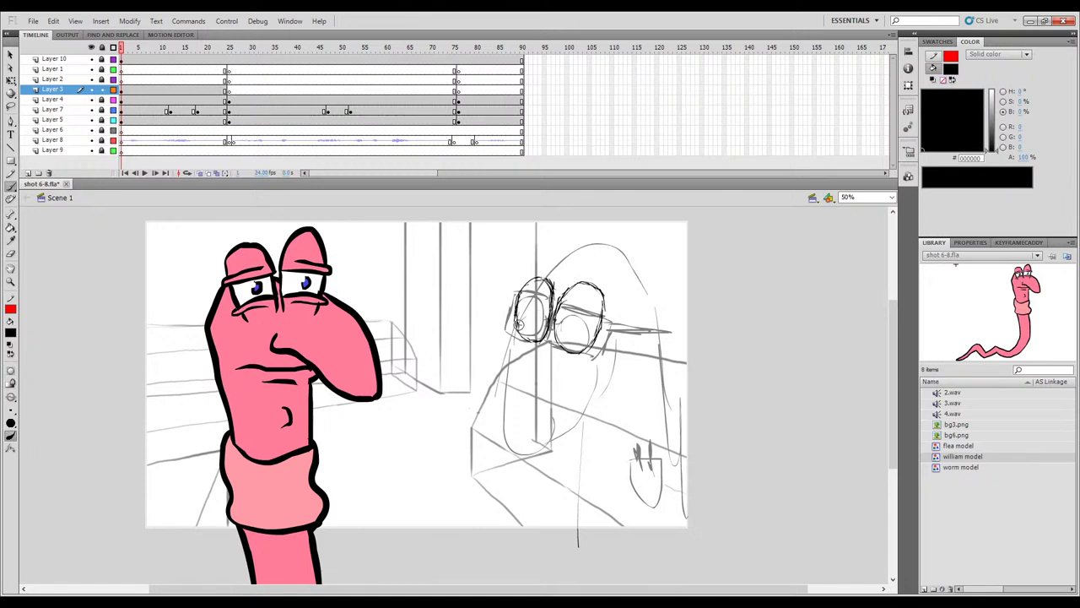
# Draw small round pupils in both eyes and sketch the upper rims of the glasses across them.
pyautogui.moveTo(524, 314); pyautogui.dragTo(533, 309)
pyautogui.moveTo(529, 305); pyautogui.dragTo(523, 320)
pyautogui.moveTo(531, 304); pyautogui.dragTo(527, 314)
pyautogui.moveTo(581, 313); pyautogui.dragTo(577, 324)
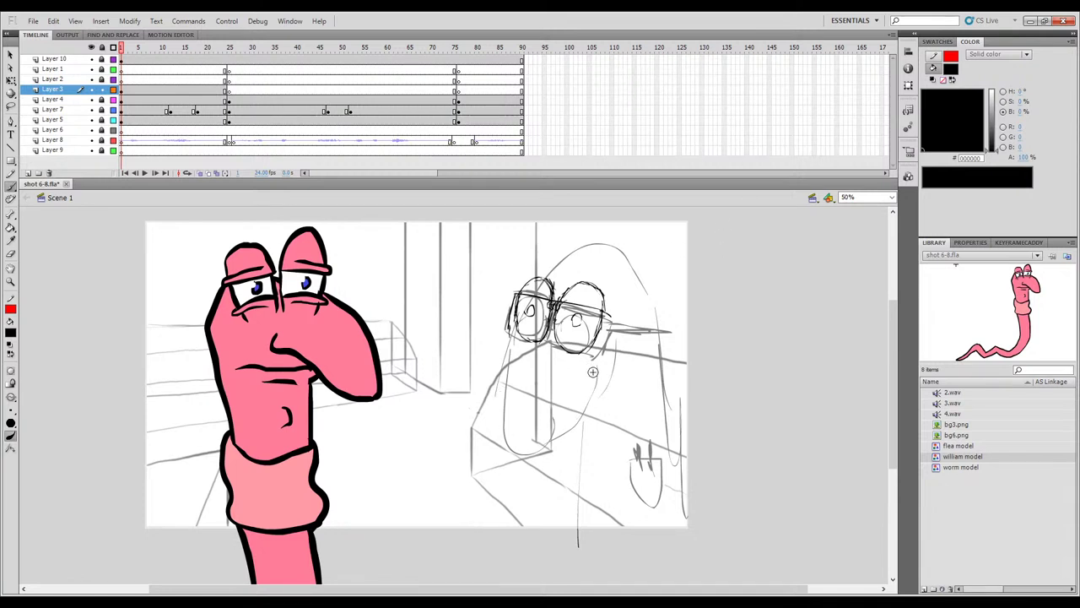
pyautogui.moveTo(593, 356); pyautogui.dragTo(594, 371)
pyautogui.hotkey('ctrl', 'z')
pyautogui.moveTo(511, 337)
pyautogui.mouseDown()
pyautogui.moveTo(493, 396)
pyautogui.moveTo(498, 433)
pyautogui.mouseUp()
pyautogui.moveTo(491, 394)
pyautogui.mouseDown()
pyautogui.moveTo(499, 451)
pyautogui.moveTo(518, 461)
pyautogui.moveTo(572, 412)
pyautogui.mouseUp()
pyautogui.hotkey('ctrl', 'z')
pyautogui.hotkey('ctrl', 'z')
pyautogui.hotkey('ctrl', 'z')
pyautogui.hotkey('ctrl', 'z')
pyautogui.hotkey('ctrl', 'z')
# Sketch the character's long drooping nose, mouth creases and head outline, continuing down to the rolled collar and body lines.
pyautogui.moveTo(498, 373)
pyautogui.mouseDown()
pyautogui.moveTo(507, 453)
pyautogui.moveTo(548, 432)
pyautogui.moveTo(578, 386)
pyautogui.mouseUp()
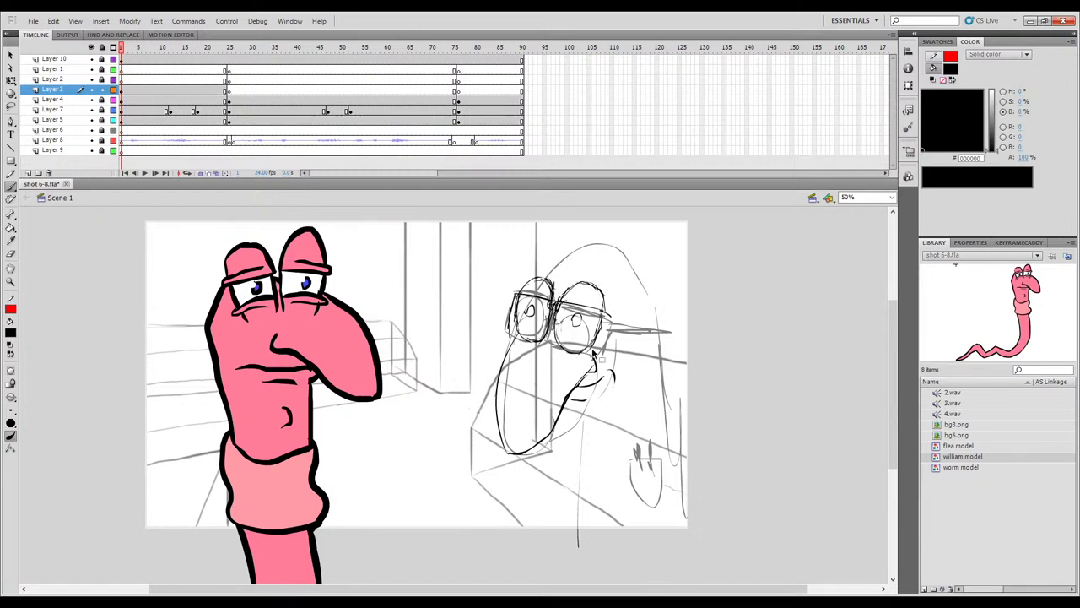
pyautogui.moveTo(599, 291)
pyautogui.mouseDown()
pyautogui.moveTo(627, 334)
pyautogui.moveTo(628, 372)
pyautogui.moveTo(632, 363)
pyautogui.moveTo(627, 467)
pyautogui.moveTo(626, 455)
pyautogui.moveTo(557, 466)
pyautogui.mouseUp()
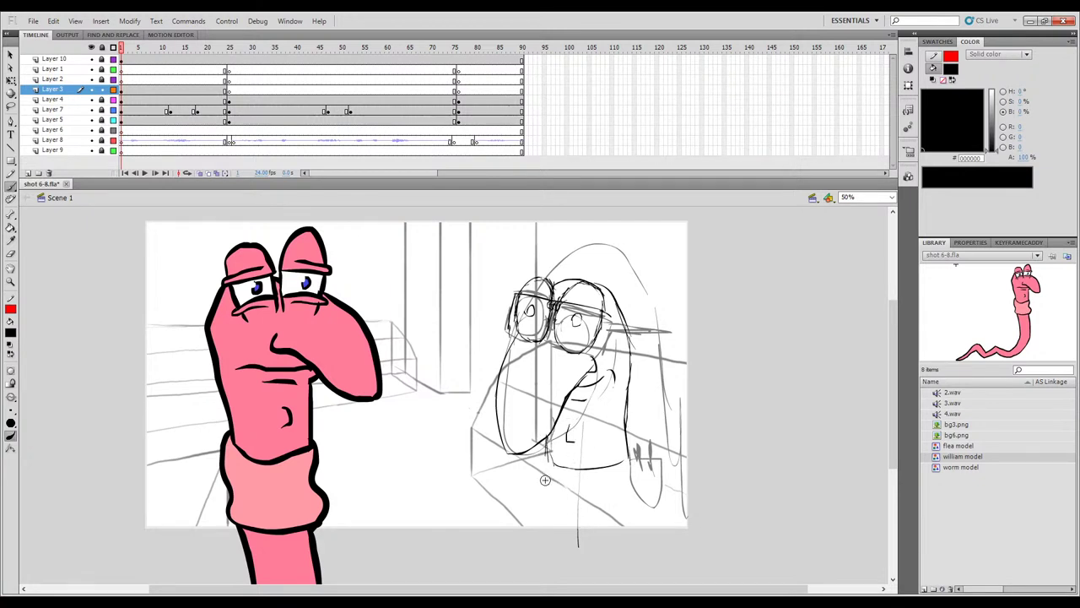
pyautogui.moveTo(546, 442)
pyautogui.mouseDown()
pyautogui.moveTo(541, 516)
pyautogui.moveTo(609, 520)
pyautogui.mouseUp()
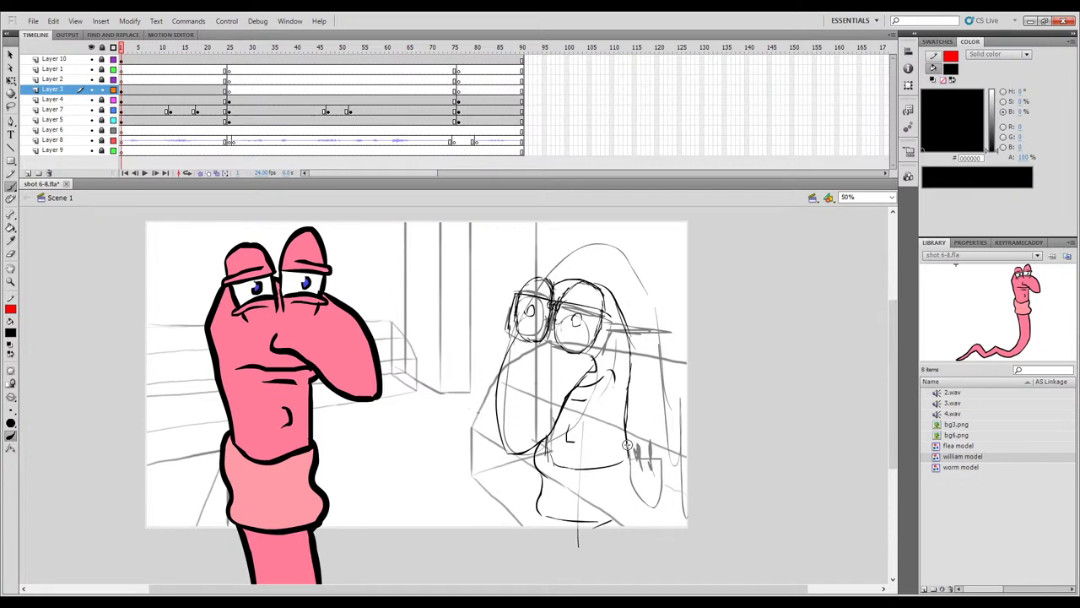
pyautogui.moveTo(636, 443); pyautogui.dragTo(640, 505)
pyautogui.moveTo(545, 510); pyautogui.dragTo(548, 555)
pyautogui.moveTo(628, 511); pyautogui.dragTo(628, 559)
pyautogui.moveTo(697, 250); pyautogui.dragTo(651, 511)
pyautogui.moveTo(723, 325); pyautogui.dragTo(752, 427)
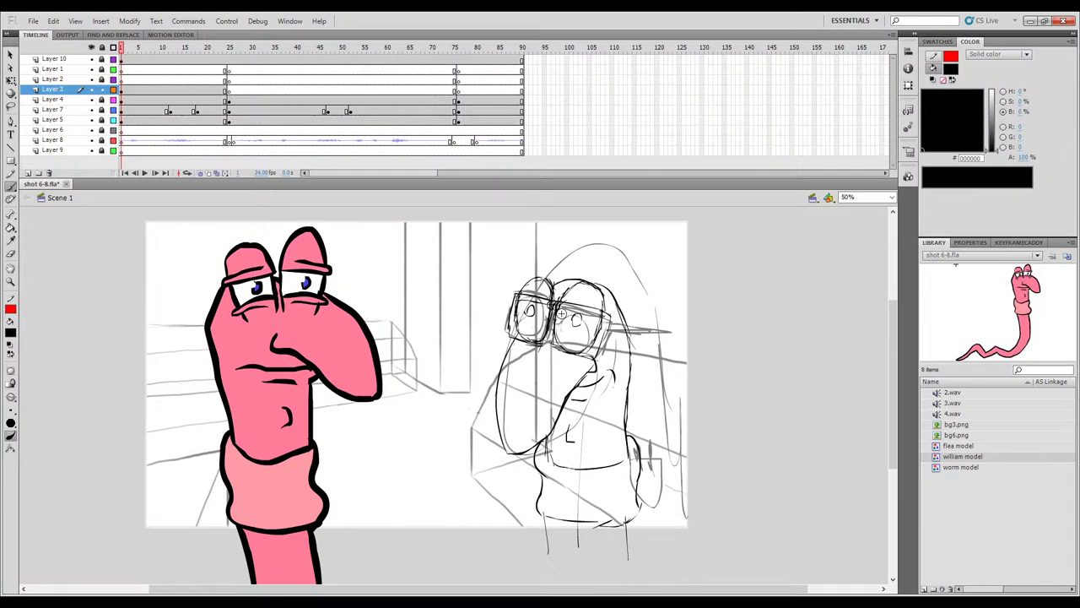
# Draw the square glasses frames around both eyes and add the temple arm extending back past the head.
pyautogui.moveTo(553, 309); pyautogui.dragTo(521, 297)
pyautogui.moveTo(530, 336); pyautogui.dragTo(537, 341)
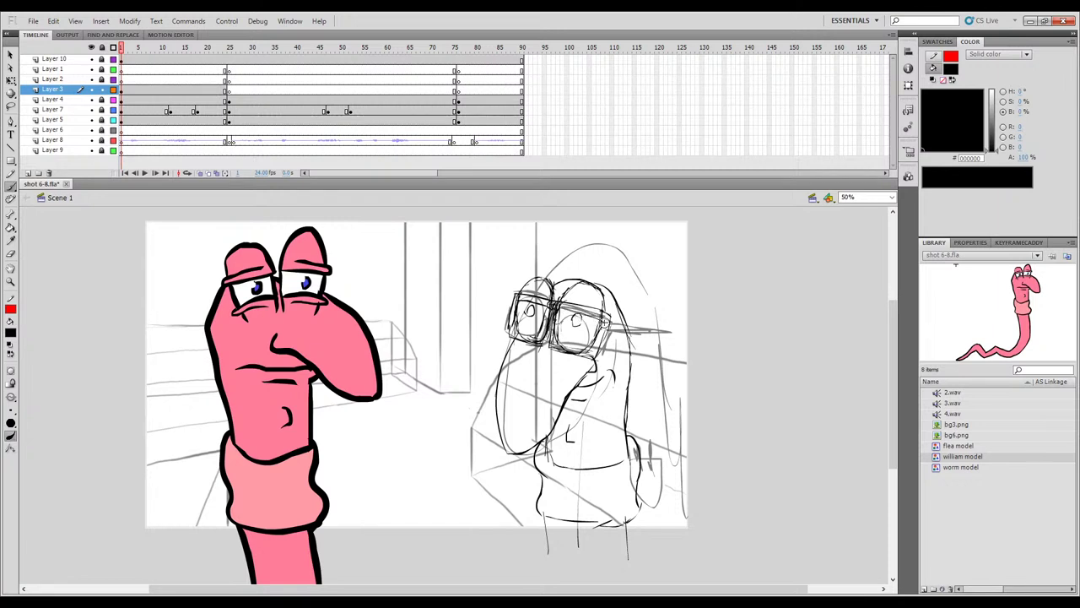
pyautogui.moveTo(604, 315); pyautogui.dragTo(675, 325)
pyautogui.hotkey('ctrl', 'z')
pyautogui.moveTo(707, 234); pyautogui.dragTo(465, 569)
# Hide the rough on Layer 7, clean up the head outline where it meets the glasses arm, and show the rough again.
pyautogui.click(132, 90)
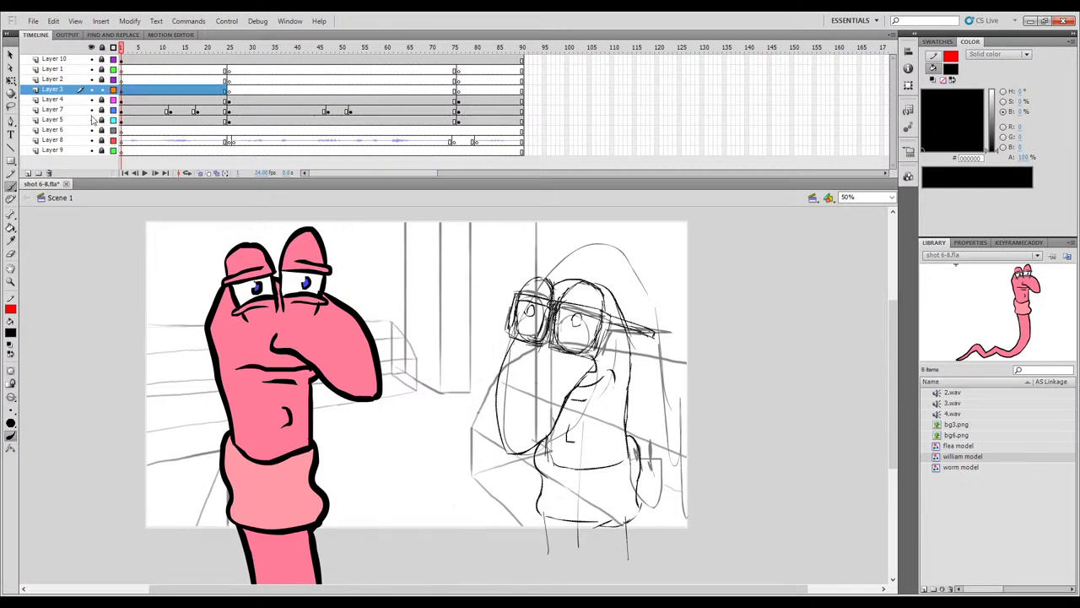
pyautogui.click(91, 120)
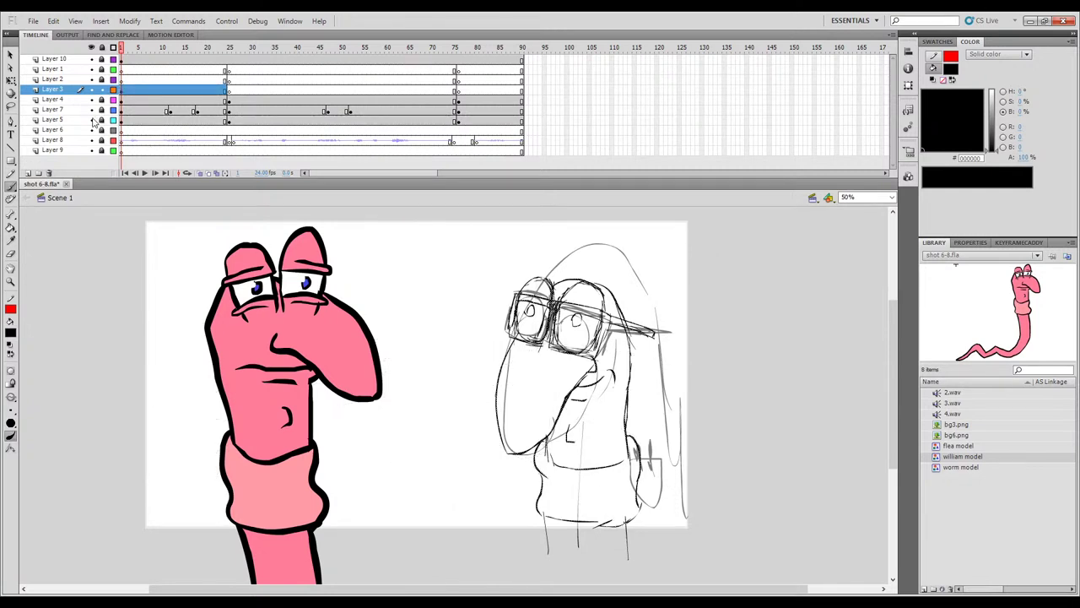
pyautogui.click(91, 110)
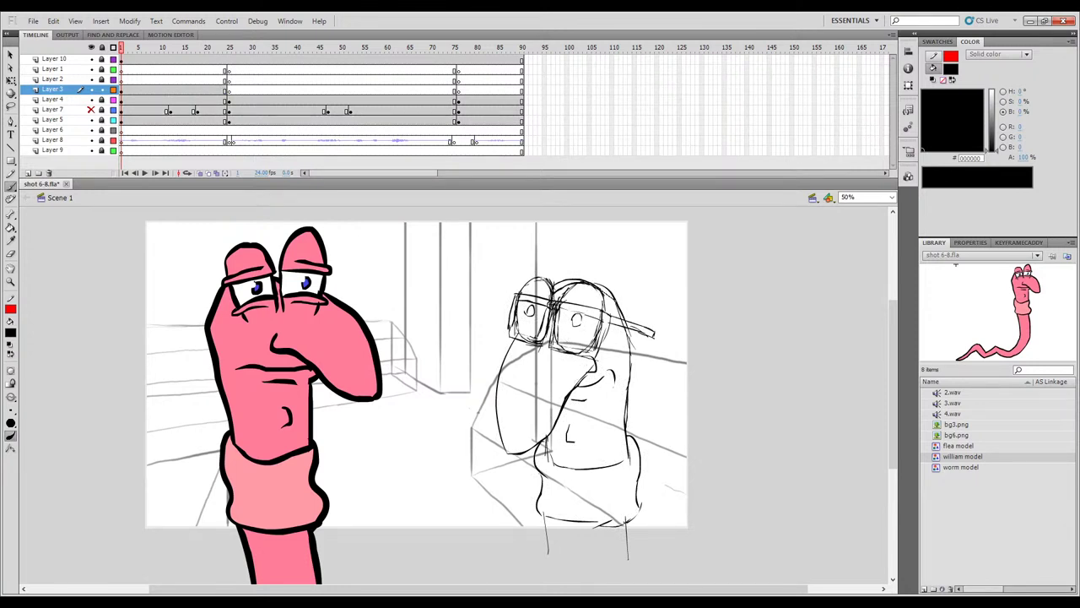
pyautogui.press('e')
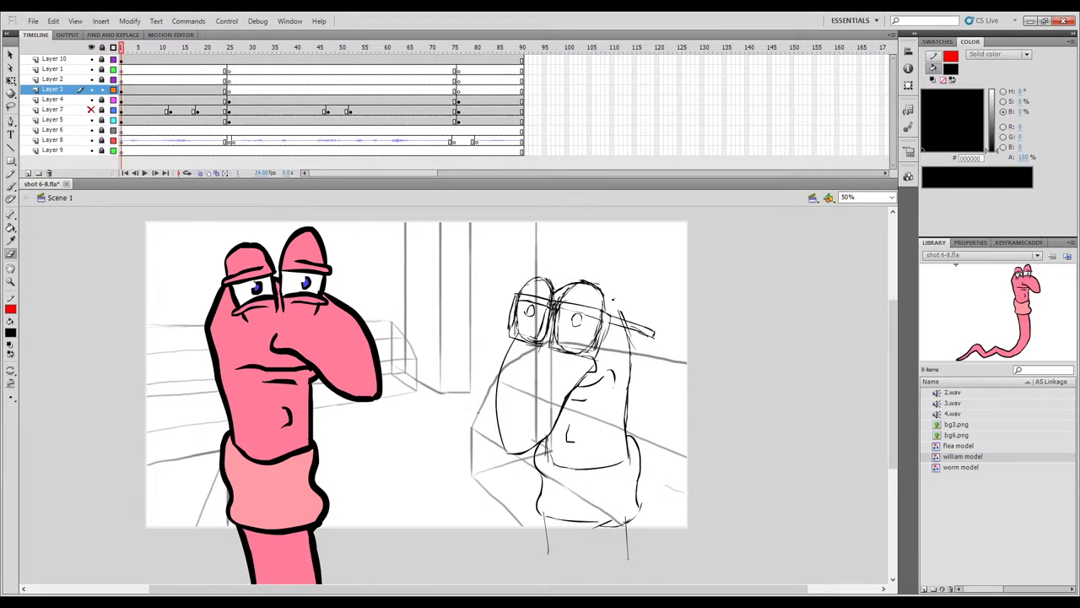
pyautogui.press('b')
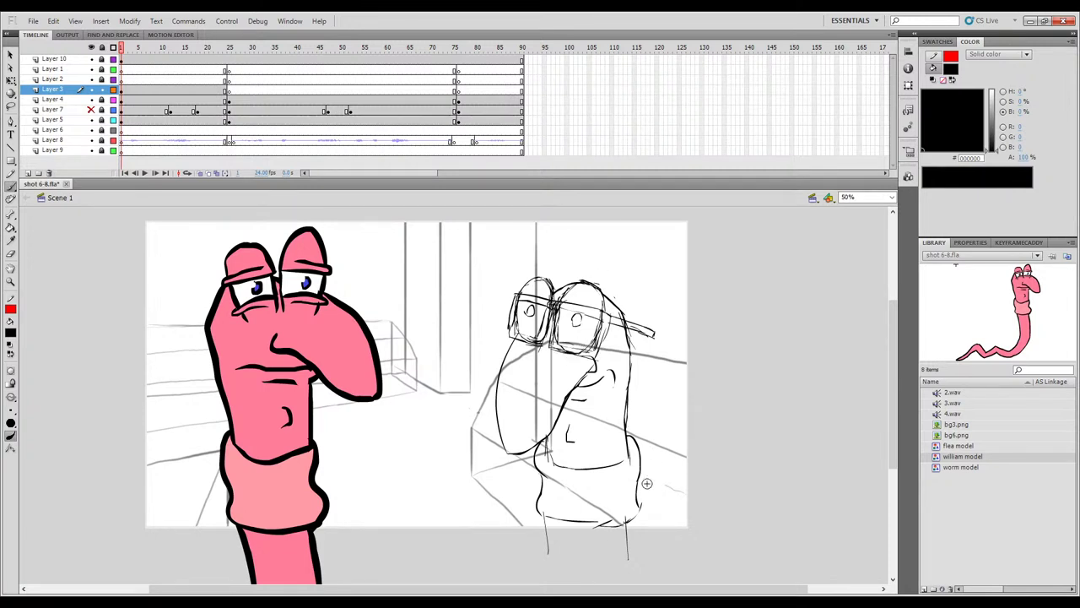
pyautogui.click(91, 109)
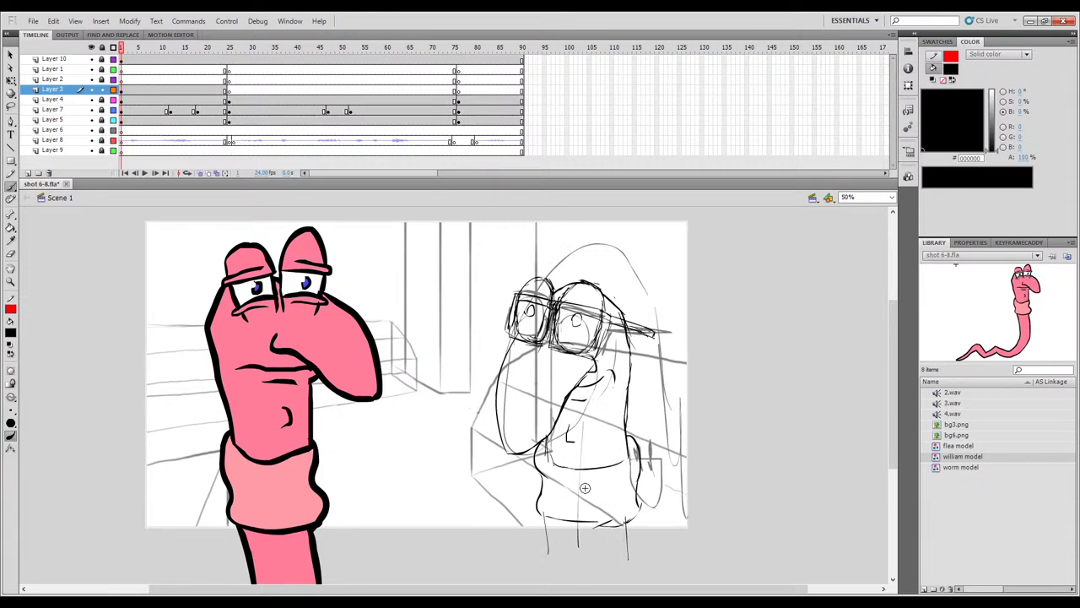
# Sketch a pocket holding two pens on the character's collar, and check the drawing with the rough layers hidden.
pyautogui.moveTo(613, 483)
pyautogui.mouseDown()
pyautogui.moveTo(577, 496)
pyautogui.moveTo(610, 519)
pyautogui.moveTo(614, 509)
pyautogui.mouseUp()
pyautogui.moveTo(589, 475); pyautogui.dragTo(594, 480)
pyautogui.moveTo(601, 485)
pyautogui.mouseDown()
pyautogui.moveTo(600, 475)
pyautogui.moveTo(605, 497)
pyautogui.mouseUp()
pyautogui.hotkey('ctrl', 'z')
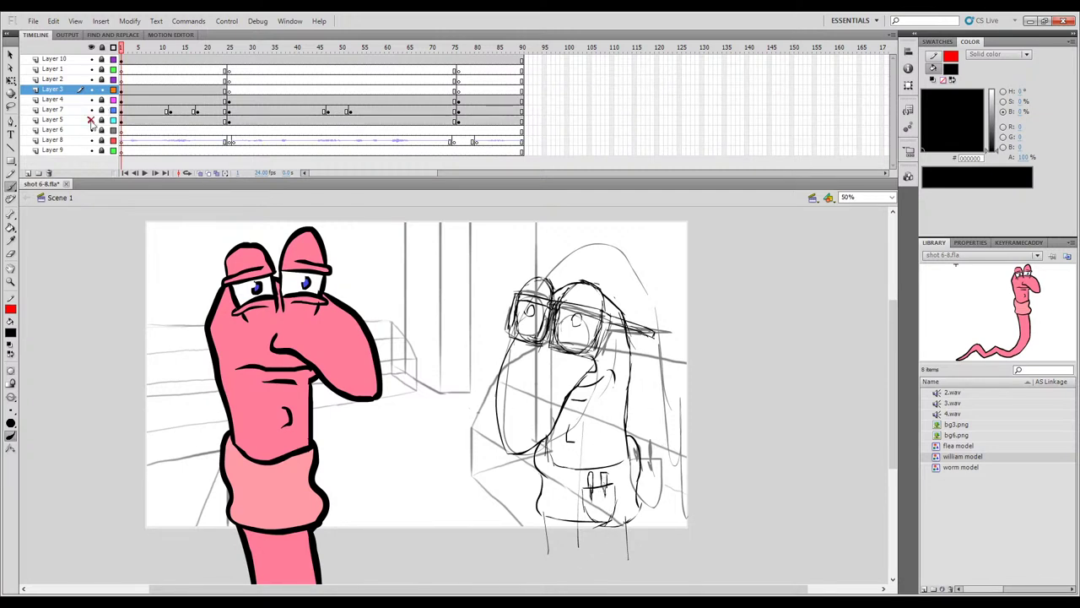
pyautogui.click(91, 120)
pyautogui.click(91, 120)
pyautogui.click(92, 110)
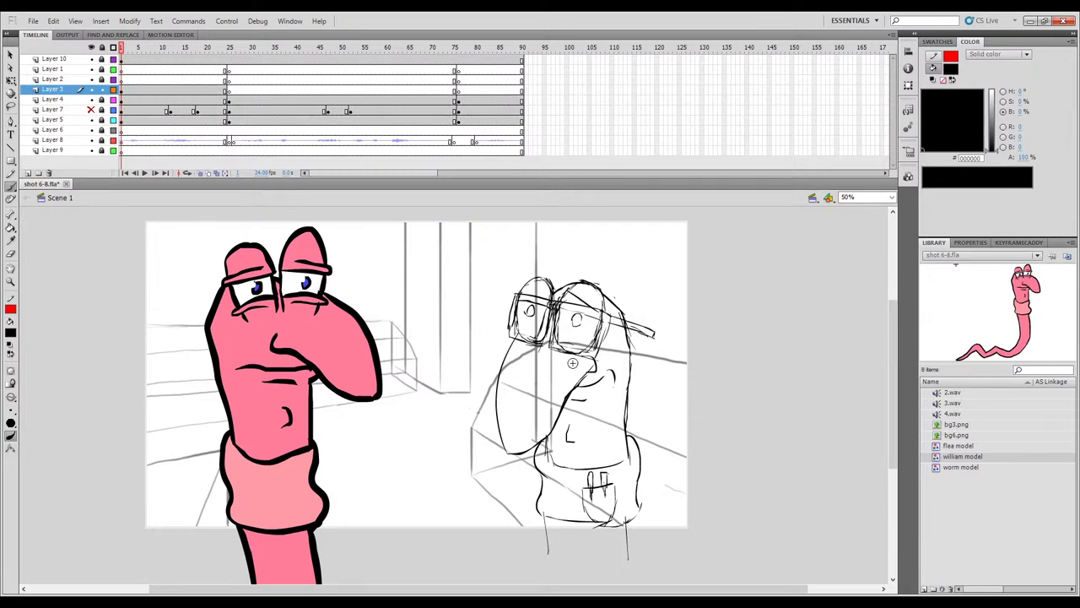
pyautogui.click(91, 110)
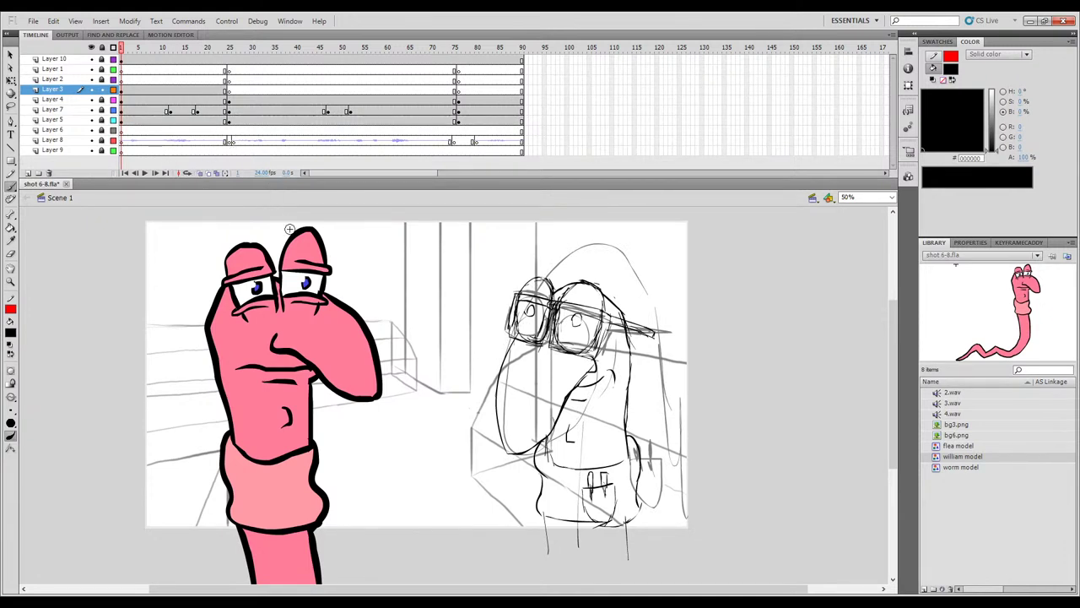
# Insert a keyframe at frame 18 and a blank keyframe at frame 12 on Layer 3, and compare frame 12 with the preceding pose.
pyautogui.moveTo(123, 52)
pyautogui.mouseDown()
pyautogui.moveTo(204, 80)
pyautogui.moveTo(175, 84)
pyautogui.moveTo(201, 95)
pyautogui.mouseUp()
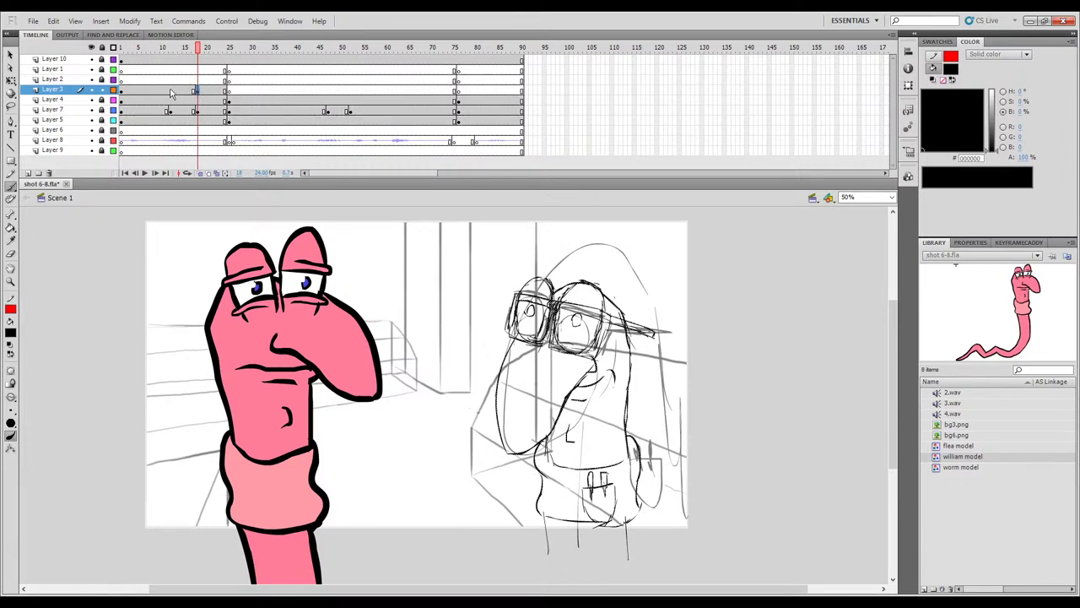
pyautogui.click(171, 93)
pyautogui.press('F7')
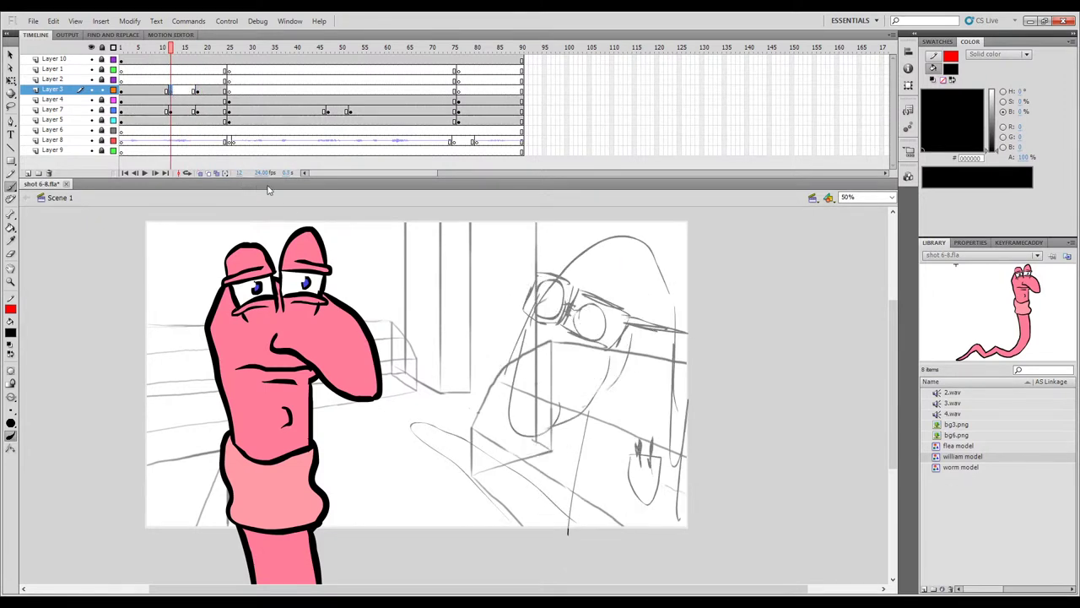
pyautogui.press(',')
pyautogui.press('.')
pyautogui.press(',')
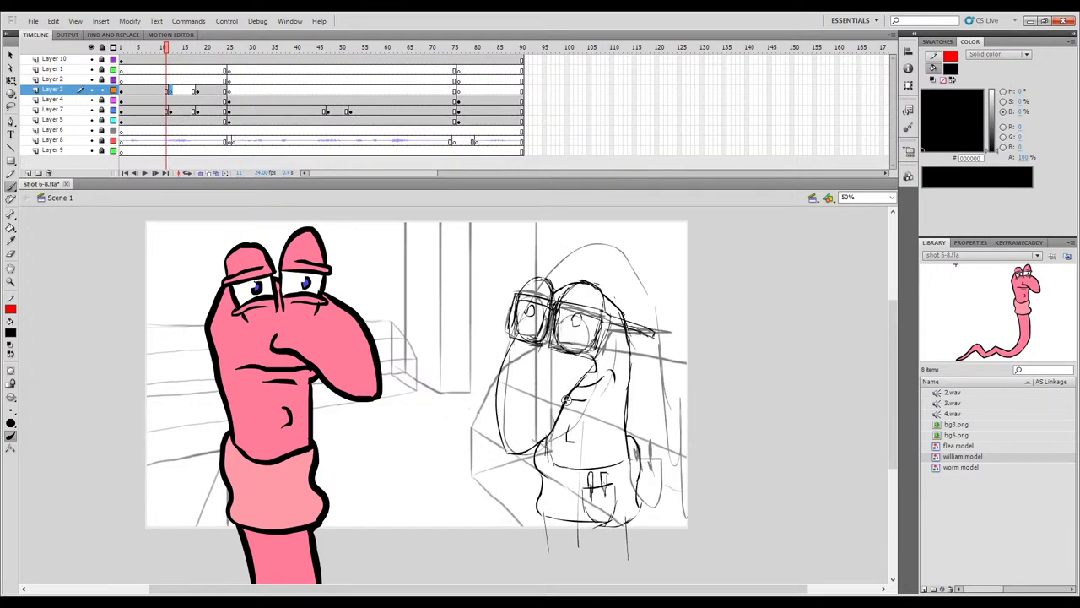
pyautogui.press('.')
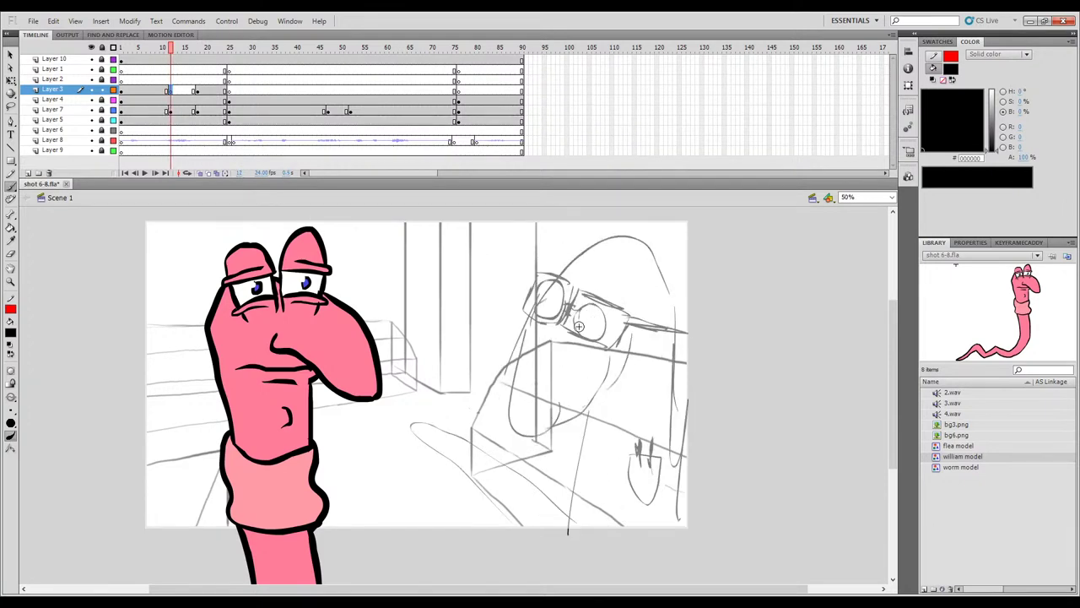
pyautogui.moveTo(575, 319)
pyautogui.mouseDown()
pyautogui.moveTo(591, 285)
pyautogui.moveTo(623, 285)
pyautogui.moveTo(622, 319)
pyautogui.moveTo(605, 330)
pyautogui.moveTo(578, 314)
pyautogui.mouseUp()
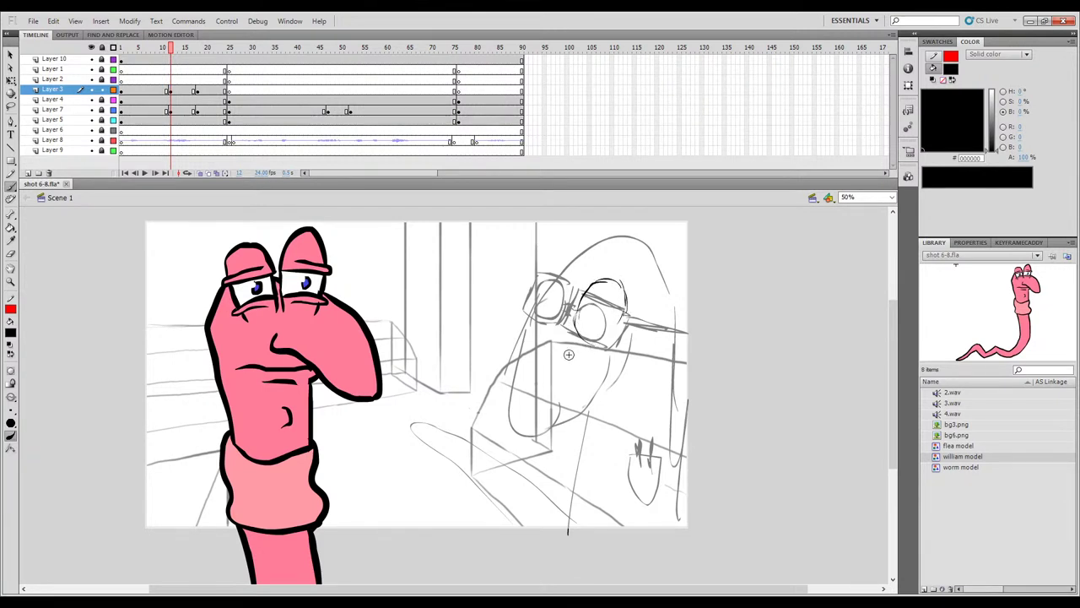
pyautogui.moveTo(585, 339)
pyautogui.mouseDown()
pyautogui.moveTo(615, 335)
pyautogui.moveTo(626, 308)
pyautogui.mouseUp()
pyautogui.press(',')
pyautogui.press('.')
pyautogui.press(',')
pyautogui.press('.')
pyautogui.press(',')
pyautogui.moveTo(661, 263); pyautogui.dragTo(551, 396)
pyautogui.press('Delete')
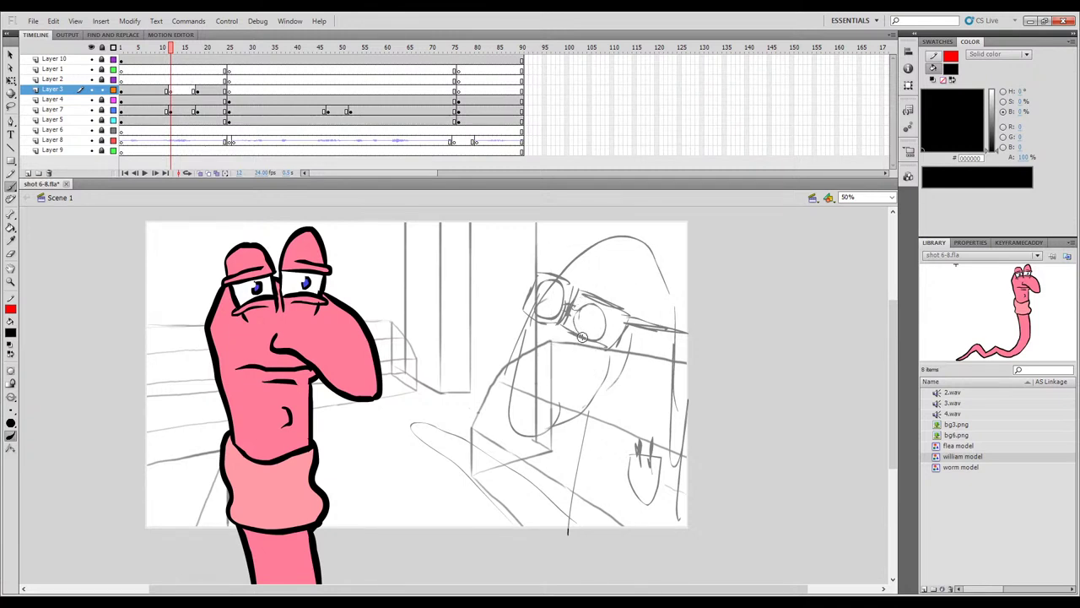
# Outline the character's near eye in the frame 12 pose, the one closer to the back of the head.
pyautogui.moveTo(578, 311)
pyautogui.mouseDown()
pyautogui.moveTo(589, 283)
pyautogui.moveTo(599, 279)
pyautogui.moveTo(615, 308)
pyautogui.moveTo(622, 292)
pyautogui.moveTo(617, 326)
pyautogui.moveTo(579, 321)
pyautogui.mouseUp()
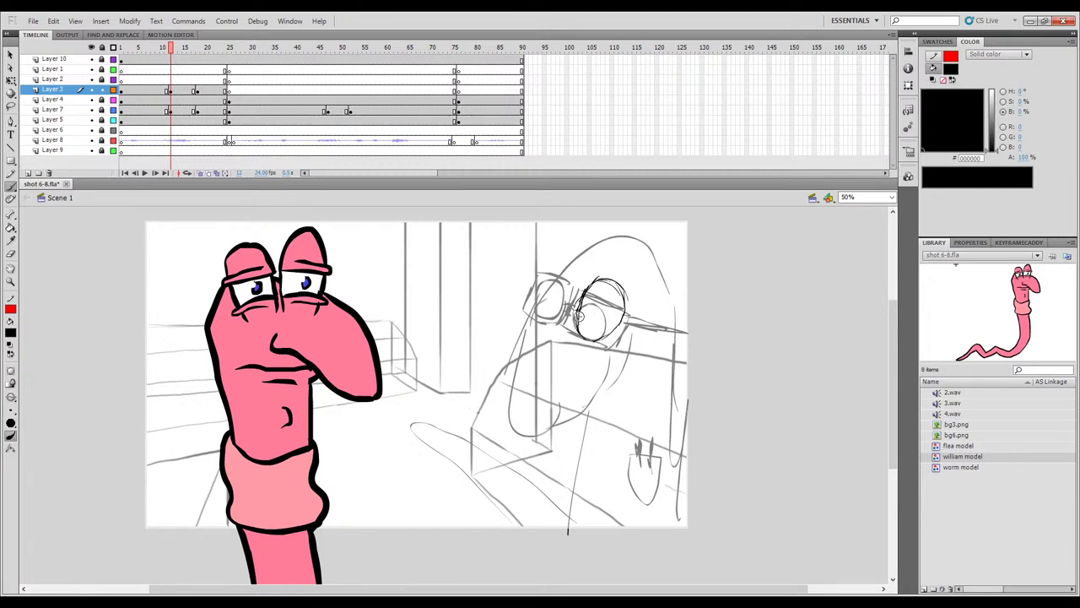
pyautogui.press('.')
pyautogui.moveTo(659, 243); pyautogui.dragTo(647, 367)
pyautogui.hotkey('ctrl', 'z')
pyautogui.moveTo(662, 243); pyautogui.dragTo(563, 381)
pyautogui.moveTo(583, 340); pyautogui.dragTo(587, 334)
pyautogui.press('Escape')
pyautogui.press('.')
# Outline the far eye beside it and compare frame 12 with the preceding pose.
pyautogui.moveTo(574, 301)
pyautogui.mouseDown()
pyautogui.moveTo(567, 324)
pyautogui.moveTo(574, 304)
pyautogui.moveTo(555, 324)
pyautogui.mouseUp()
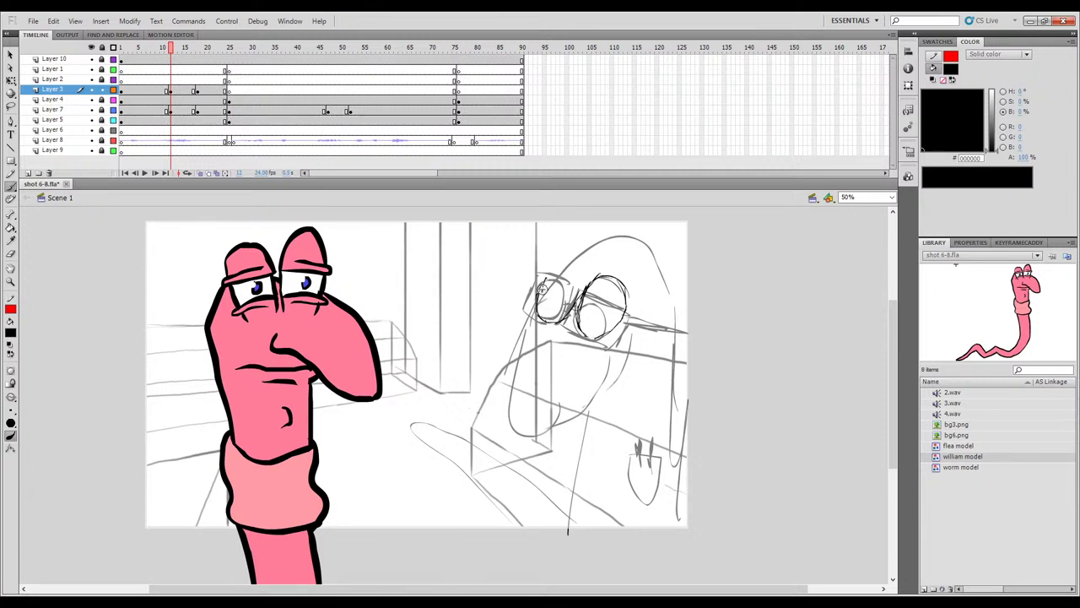
pyautogui.moveTo(553, 268); pyautogui.dragTo(577, 289)
pyautogui.press(',')
pyautogui.press('.')
pyautogui.moveTo(582, 282); pyautogui.dragTo(576, 267)
pyautogui.moveTo(538, 289); pyautogui.dragTo(536, 317)
pyautogui.press(',')
pyautogui.press('.')
pyautogui.press('.')
pyautogui.press('.')
pyautogui.press('.')
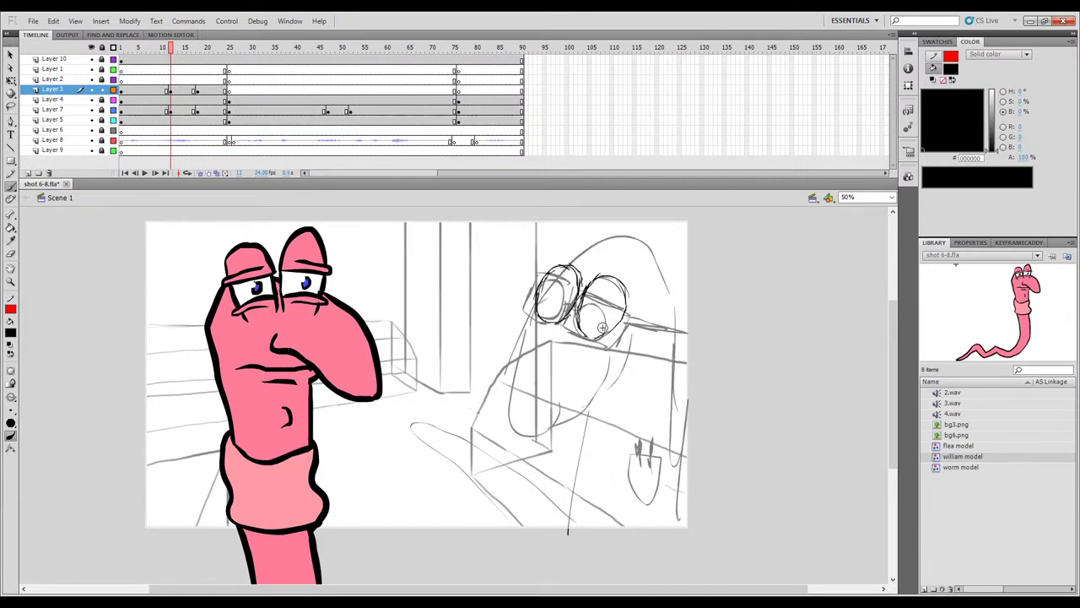
# Draw small pupils inside both eyes and flip to the neighbouring pose to check their placement.
pyautogui.press('.')
pyautogui.click(590, 310)
pyautogui.moveTo(591, 311); pyautogui.dragTo(598, 313)
pyautogui.press('.')
pyautogui.moveTo(542, 291); pyautogui.dragTo(546, 302)
pyautogui.hotkey('ctrl', 'z')
pyautogui.press(',')
pyautogui.press('.')
pyautogui.press(',')
pyautogui.press('.')
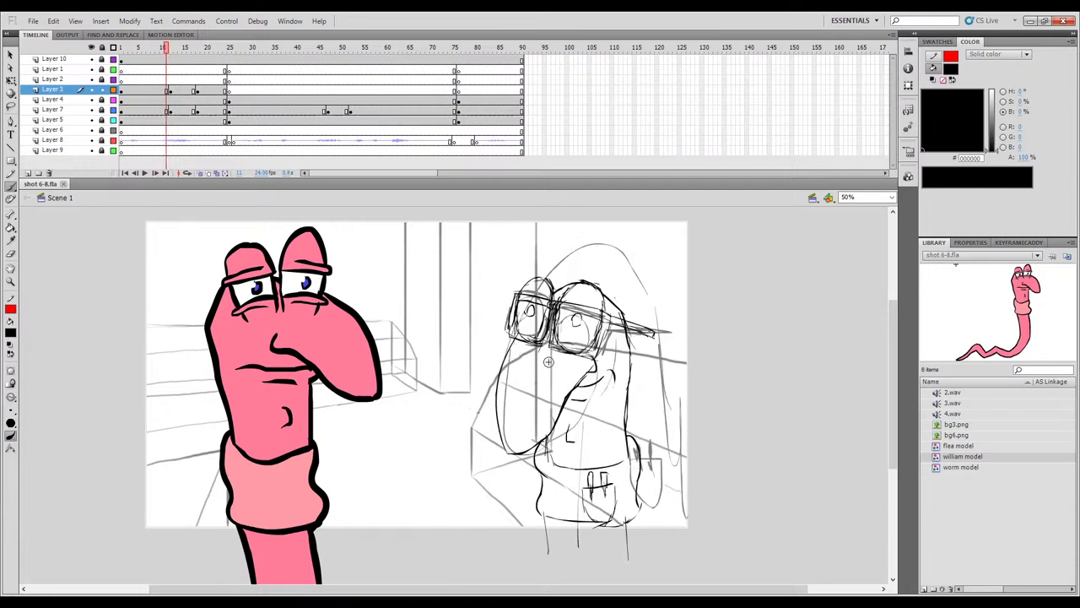
# Draw tilted square glasses frames around both eyes, matching their shape to the preceding pose.
pyautogui.press(',')
pyautogui.press('.')
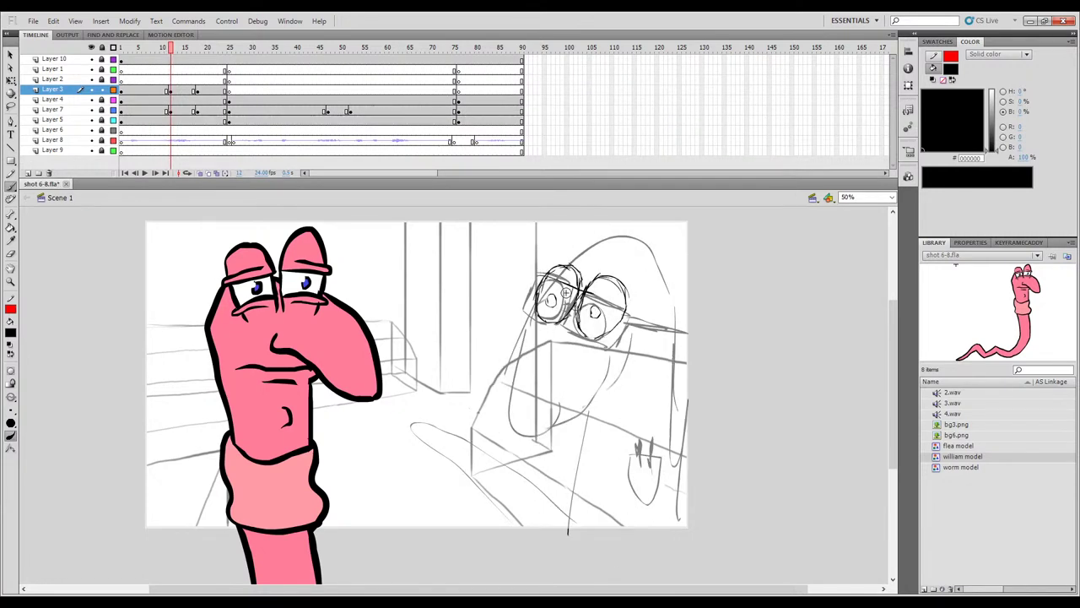
pyautogui.press(',')
pyautogui.press('.')
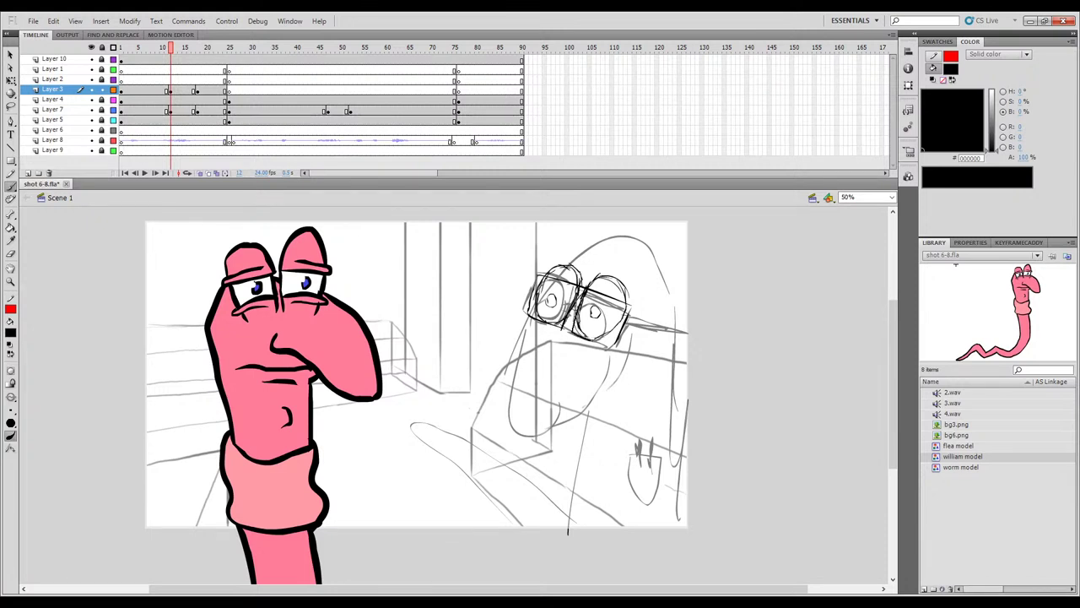
pyautogui.press(',')
pyautogui.press('.')
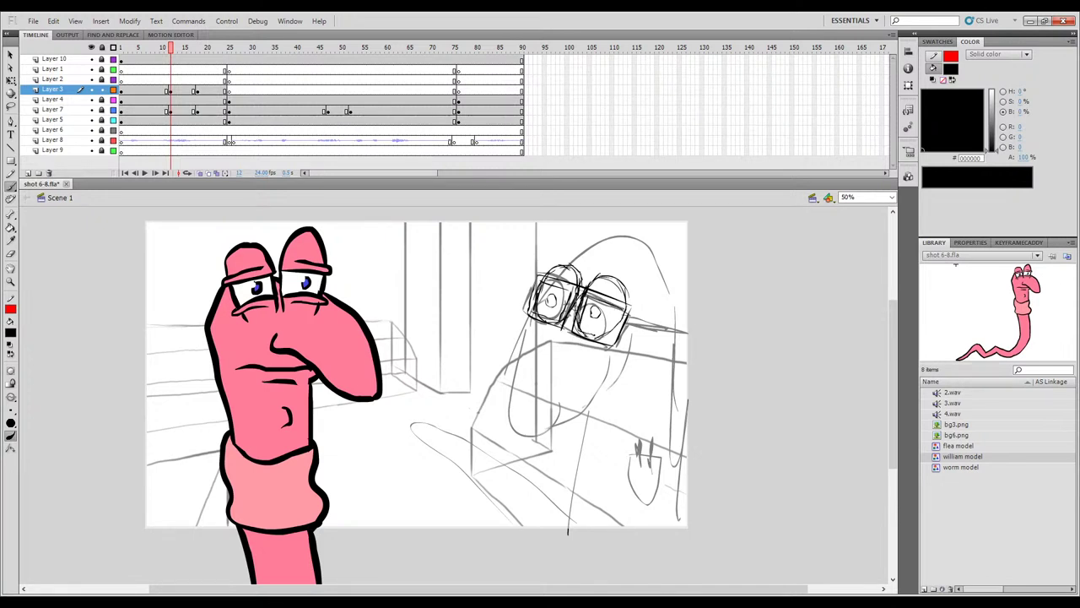
pyautogui.press(',')
pyautogui.press('.')
pyautogui.press(',')
pyautogui.press('.')
pyautogui.press(',')
pyautogui.press('.')
# Draw the glasses' temple arm from the near lens back past the side of the head.
pyautogui.moveTo(633, 309); pyautogui.dragTo(664, 342)
pyautogui.hotkey('ctrl', 'z')
pyautogui.press(',')
pyautogui.press('.')
pyautogui.press(',')
pyautogui.press('.')
pyautogui.press(',')
pyautogui.press('.')
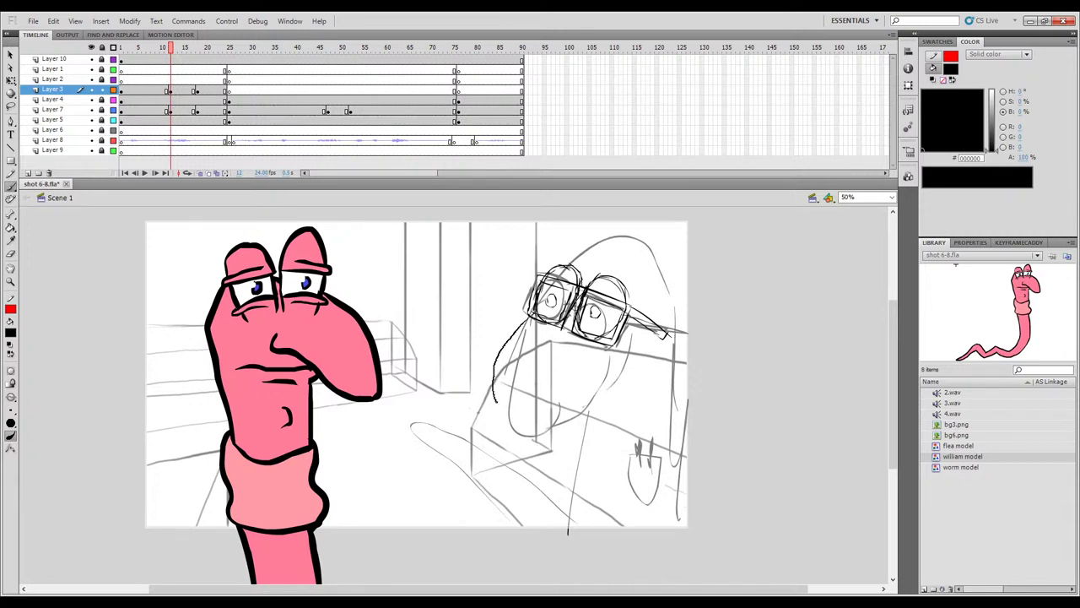
# Draw the long drooping nose from below the far lens, curving back up to the mouth corner.
pyautogui.moveTo(524, 406); pyautogui.dragTo(569, 380)
pyautogui.press(',')
pyautogui.press('.')
pyautogui.hotkey('ctrl', 'z')
pyautogui.moveTo(525, 325)
pyautogui.mouseDown()
pyautogui.moveTo(489, 408)
pyautogui.moveTo(531, 410)
pyautogui.mouseUp()
pyautogui.press(',')
pyautogui.press('.')
pyautogui.press(',')
pyautogui.press('.')
pyautogui.press(',')
pyautogui.press('.')
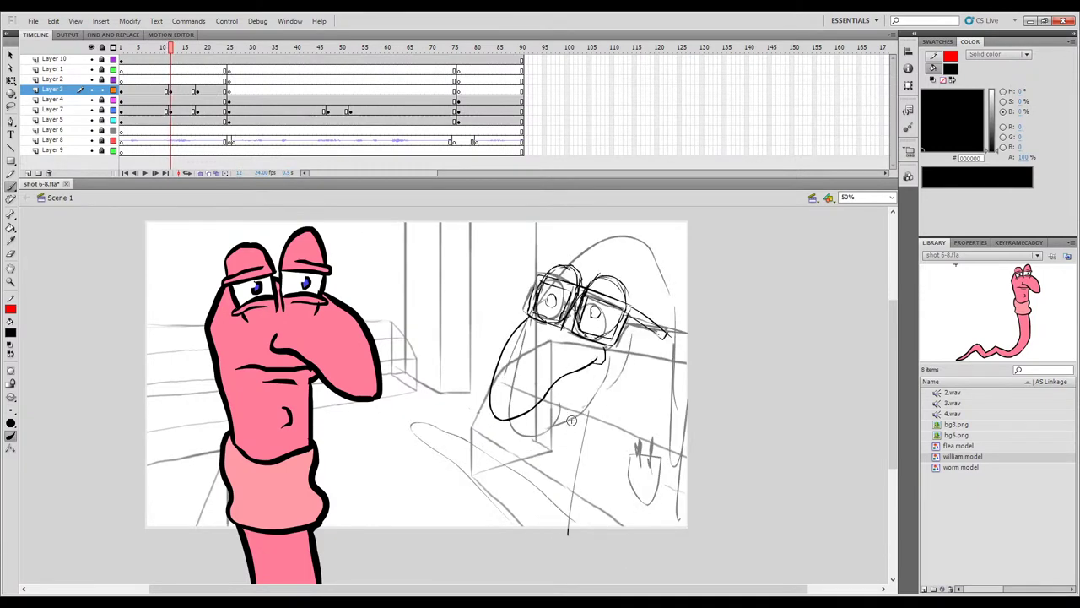
# Add the mouth, cheek and chin lines, and draw the neck curve where it enters the collar.
pyautogui.press(',')
pyautogui.press('.')
pyautogui.press(',')
pyautogui.press('.')
pyautogui.press(',')
pyautogui.press('.')
pyautogui.press(',')
pyautogui.press('.')
pyautogui.moveTo(566, 396)
pyautogui.mouseDown()
pyautogui.moveTo(569, 415)
pyautogui.moveTo(553, 416)
pyautogui.mouseUp()
pyautogui.press(',')
pyautogui.press('.')
pyautogui.moveTo(556, 376)
pyautogui.mouseDown()
pyautogui.moveTo(557, 452)
pyautogui.moveTo(561, 439)
pyautogui.moveTo(612, 442)
pyautogui.mouseUp()
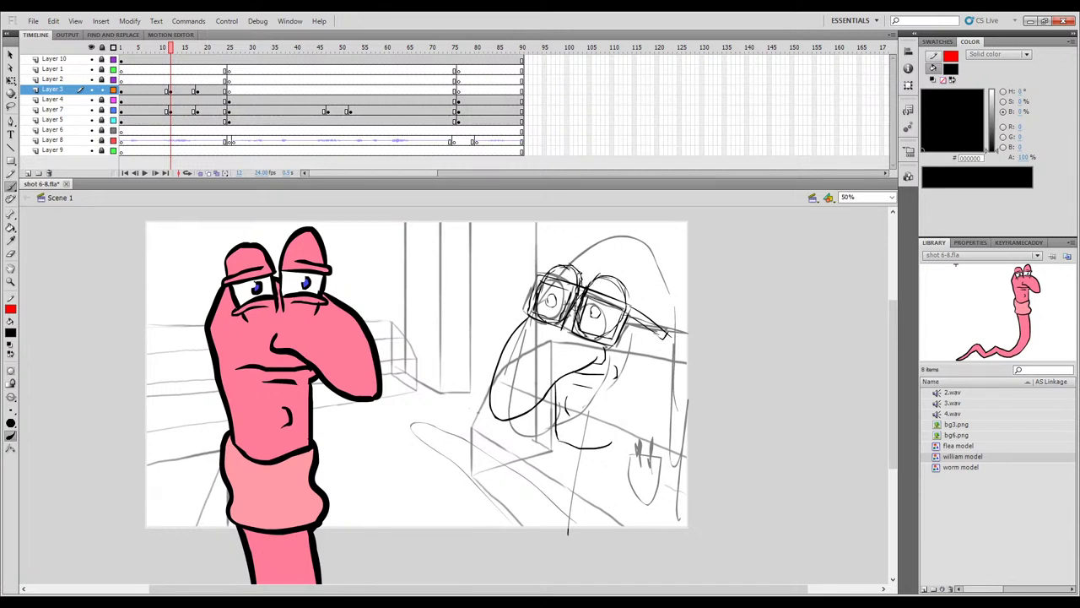
pyautogui.press(',')
pyautogui.press('.')
# Draw the head outline over the near eye and down the back of the neck to the collar.
pyautogui.moveTo(648, 307); pyautogui.dragTo(649, 309)
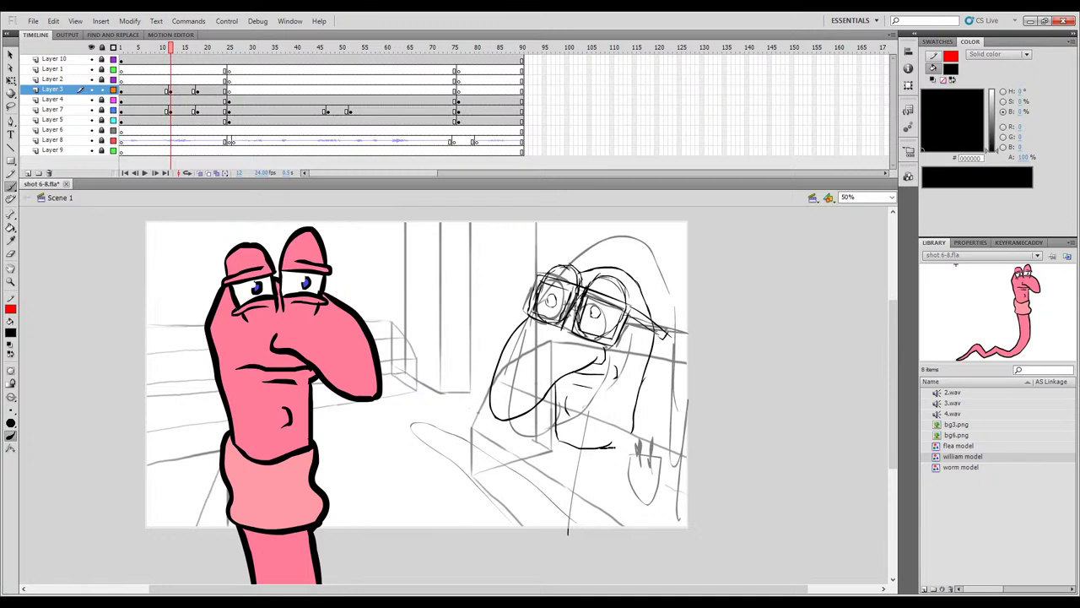
pyautogui.press(',')
pyautogui.press('.')
# Draw the bulging sides and the lower edge of the collar around the neck.
pyautogui.moveTo(549, 432); pyautogui.dragTo(549, 458)
pyautogui.moveTo(548, 496); pyautogui.dragTo(629, 505)
pyautogui.moveTo(638, 426)
pyautogui.mouseDown()
pyautogui.moveTo(642, 472)
pyautogui.moveTo(626, 504)
pyautogui.mouseUp()
pyautogui.hotkey('ctrl', 'z')
pyautogui.press('.')
pyautogui.press('.')
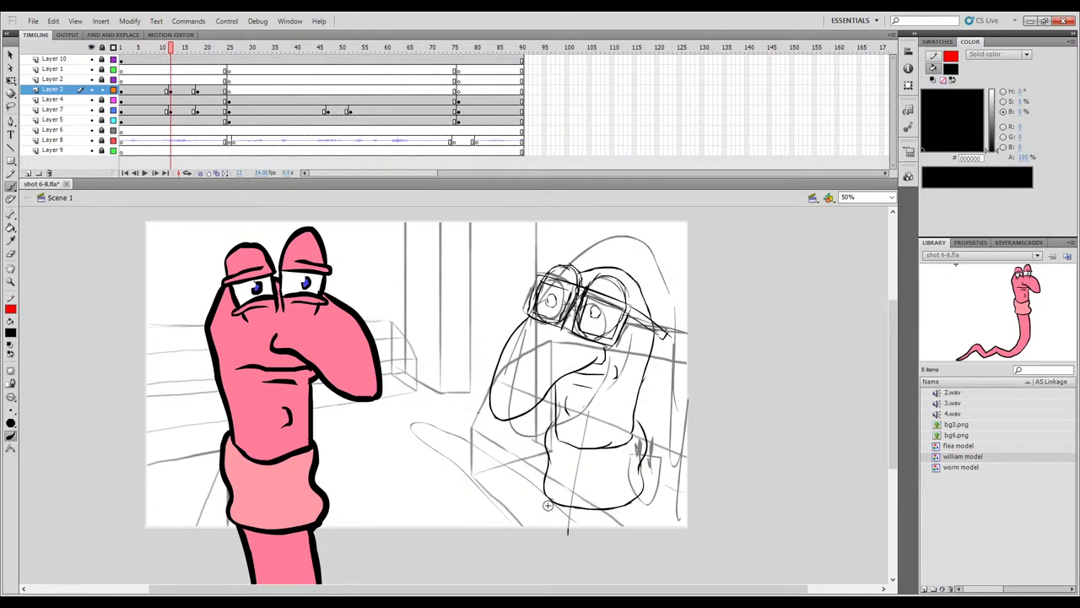
pyautogui.press('.')
# Draw the two sides of the body extending down from the collar.
pyautogui.moveTo(641, 493); pyautogui.dragTo(631, 541)
pyautogui.moveTo(550, 497); pyautogui.dragTo(545, 541)
pyautogui.press(',')
pyautogui.press('.')
pyautogui.press(',')
pyautogui.press('.')
# Draw the pointed tail reaching out in front of the body and compare it with the preceding pose.
pyautogui.moveTo(518, 474); pyautogui.dragTo(402, 433)
pyautogui.moveTo(506, 518); pyautogui.dragTo(526, 554)
pyautogui.press(',')
pyautogui.press('.')
pyautogui.press(',')
pyautogui.press('.')
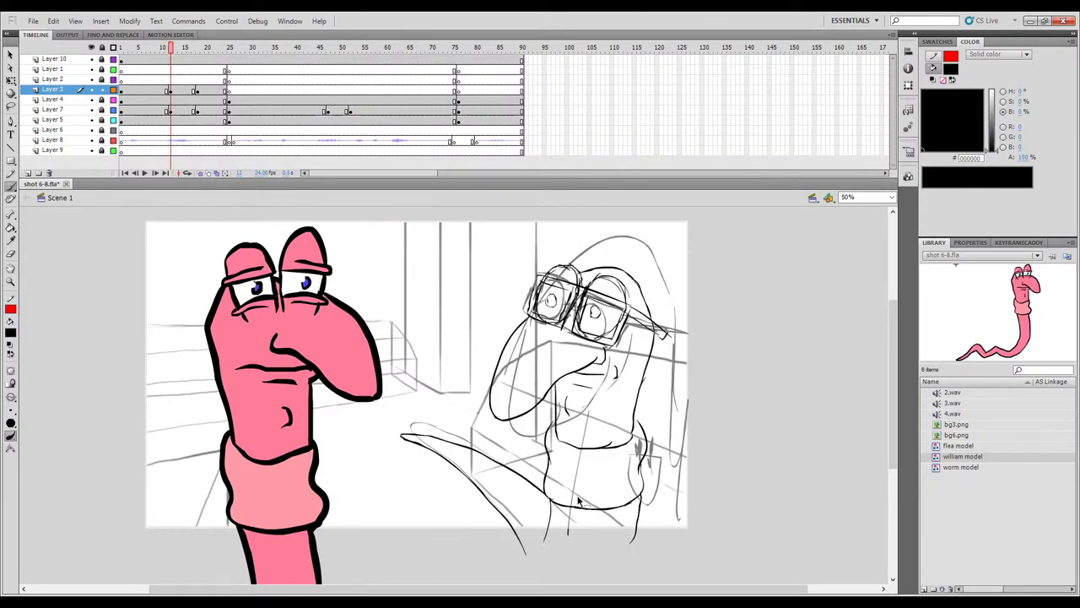
pyautogui.press(',')
pyautogui.press('.')
pyautogui.press(',')
pyautogui.press('.')
# Draw a rounded pocket holding two pens on the collar, checking it against the preceding pose.
pyautogui.moveTo(582, 463); pyautogui.dragTo(583, 484)
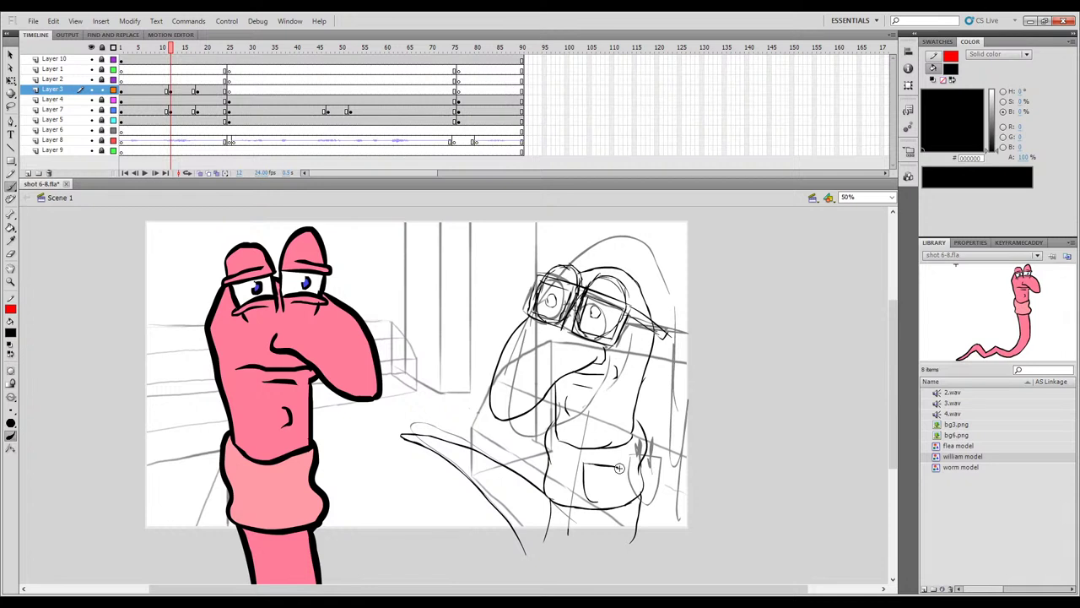
pyautogui.moveTo(611, 502); pyautogui.dragTo(592, 502)
pyautogui.press(',')
pyautogui.press('.')
pyautogui.press(',')
pyautogui.press('.')
pyautogui.moveTo(664, 464); pyautogui.dragTo(627, 480)
pyautogui.press(',')
pyautogui.press('.')
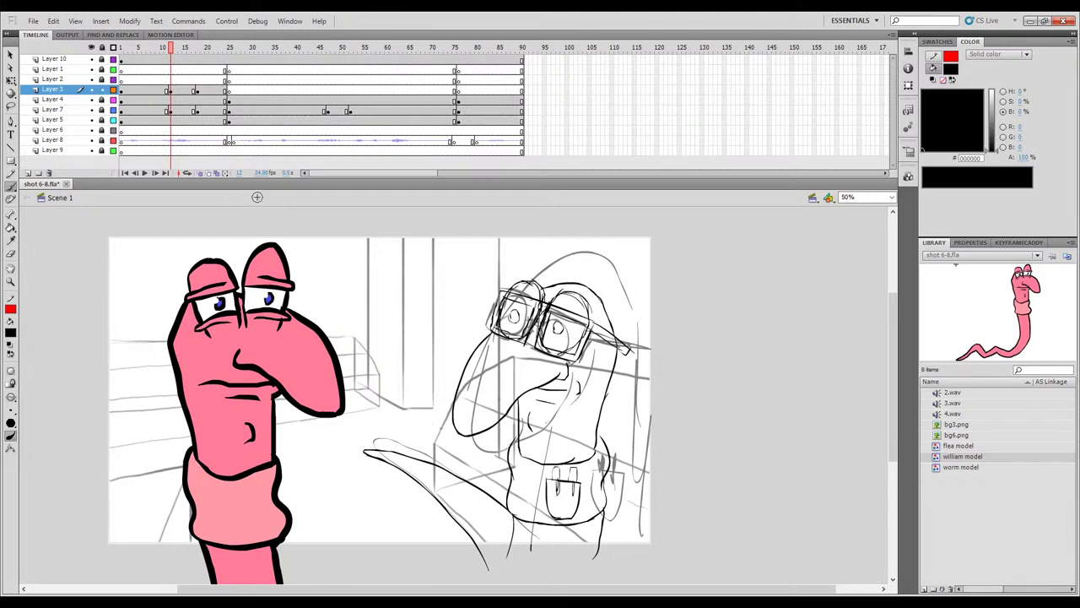
# Check the frame 12 drawing with the Layer 7 rough hidden, show the rough again, and view frame 10.
pyautogui.click(199, 173)
pyautogui.click(200, 172)
pyautogui.click(91, 110)
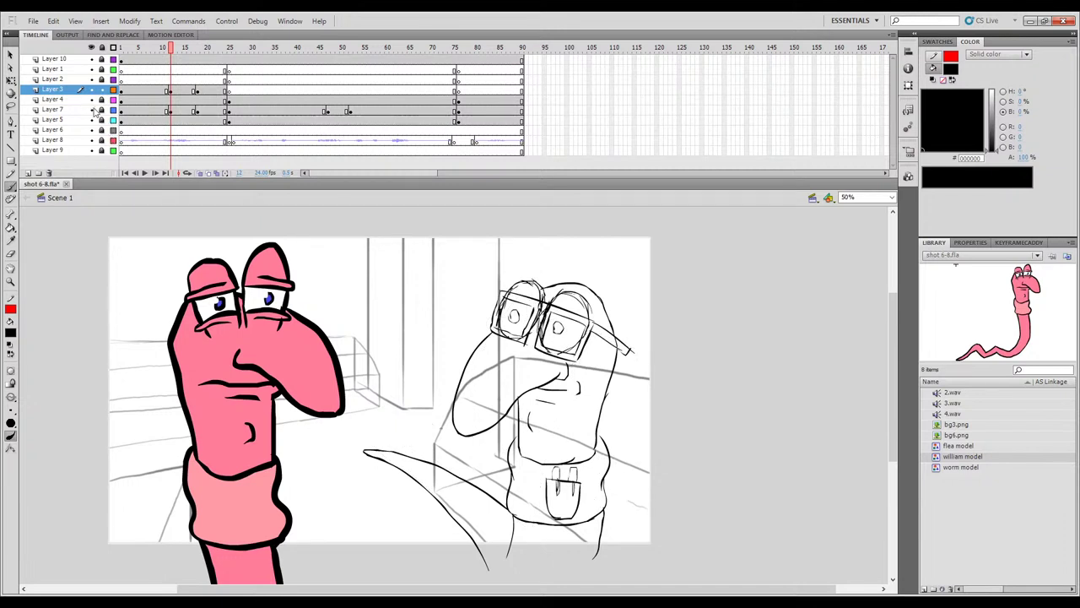
pyautogui.click(91, 110)
pyautogui.click(162, 47)
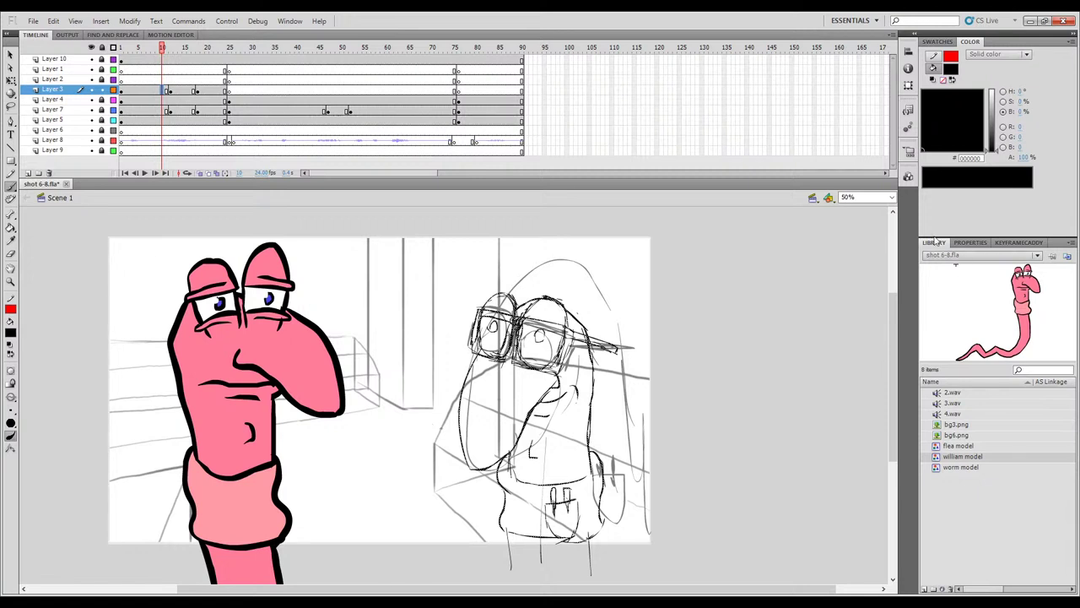
# Copy the back-view worm pose at frame 176 on Layer 2 of shot 1-5.fla to frame 25 on Layer 3 of shot 6-8.fla.
pyautogui.moveTo(160, 52)
pyautogui.mouseDown()
pyautogui.moveTo(205, 53)
pyautogui.moveTo(160, 53)
pyautogui.moveTo(226, 72)
pyautogui.moveTo(119, 92)
pyautogui.moveTo(229, 84)
pyautogui.moveTo(99, 108)
pyautogui.moveTo(228, 79)
pyautogui.mouseUp()
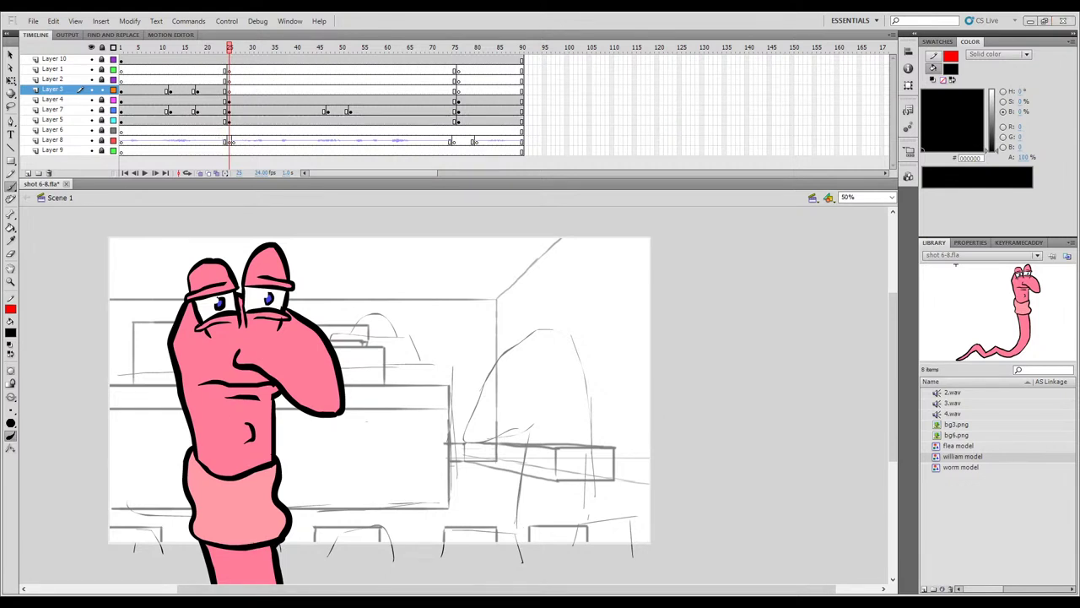
pyautogui.click(350, 293)
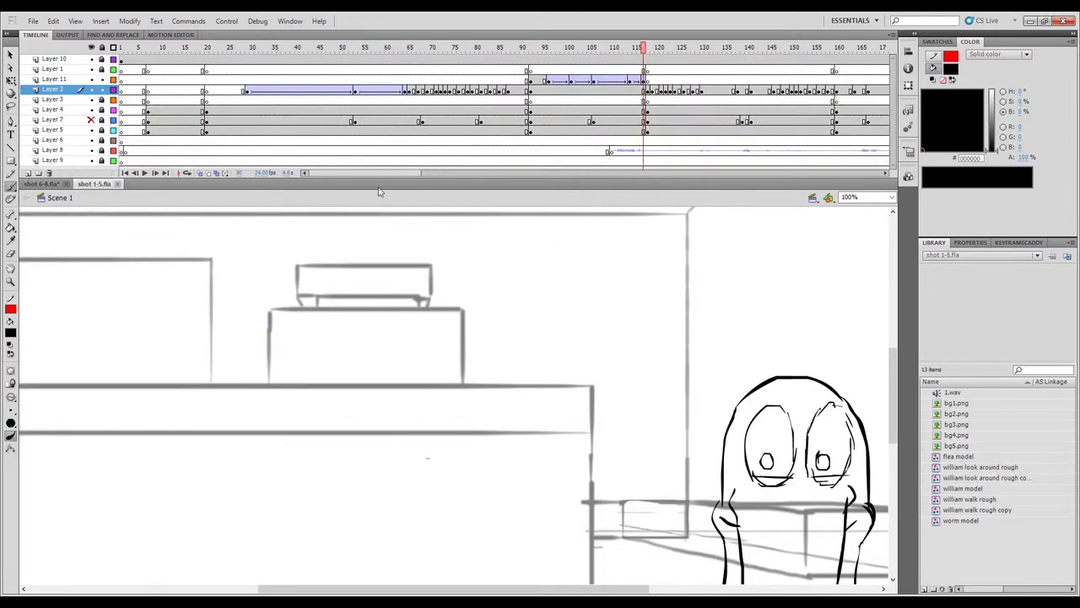
pyautogui.moveTo(369, 175); pyautogui.dragTo(411, 175)
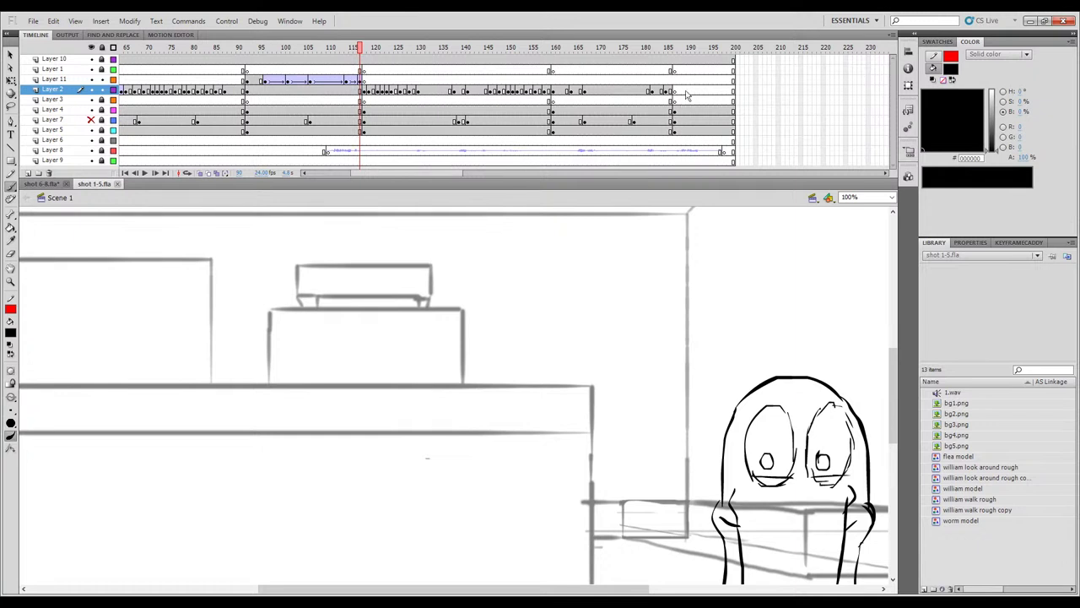
pyautogui.click(626, 91)
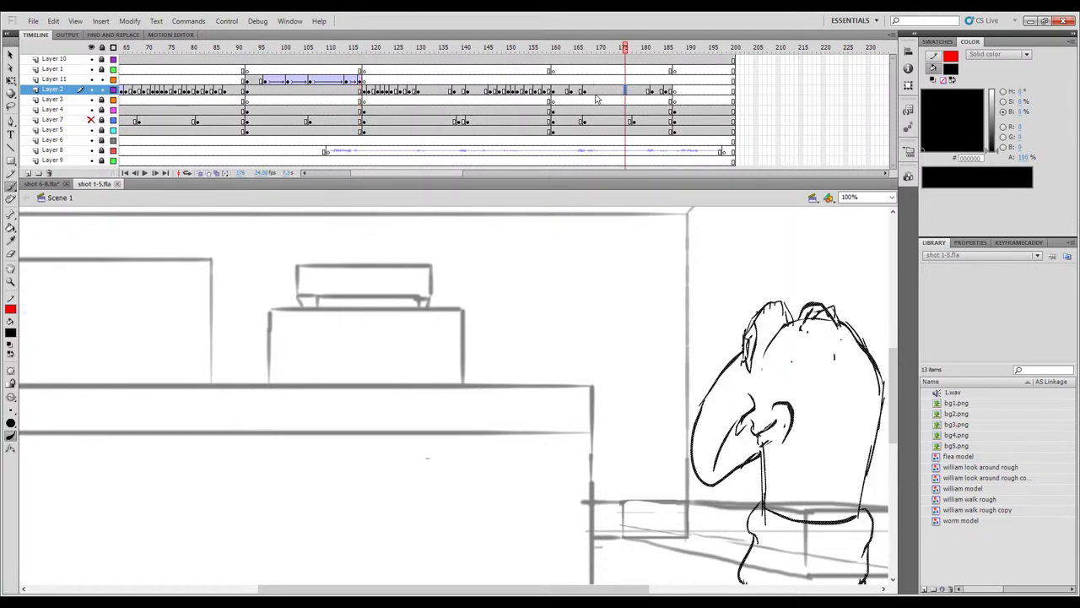
pyautogui.click(44, 184)
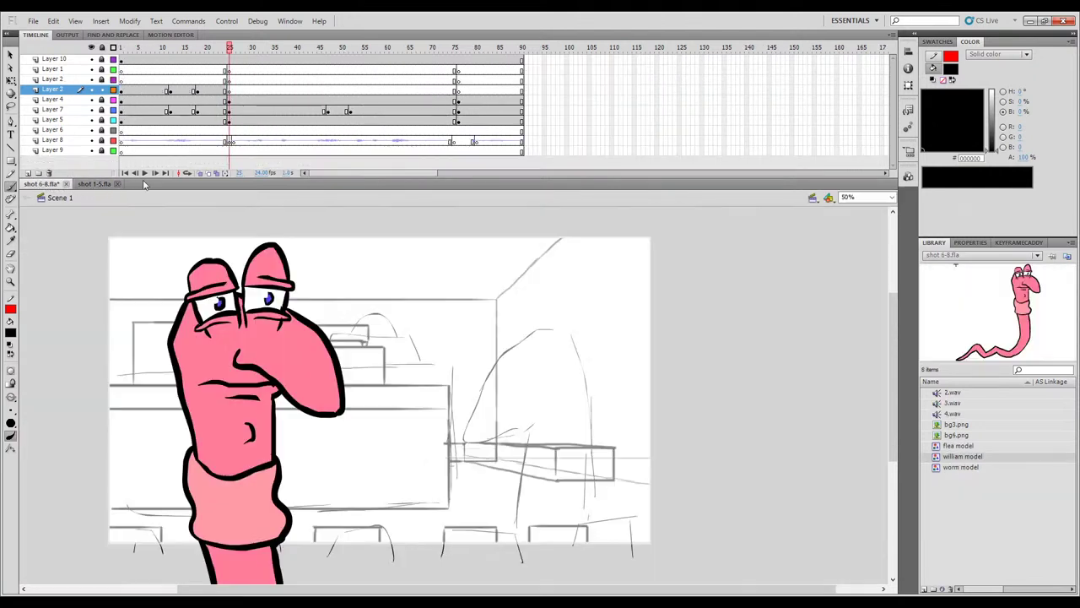
pyautogui.click(229, 89)
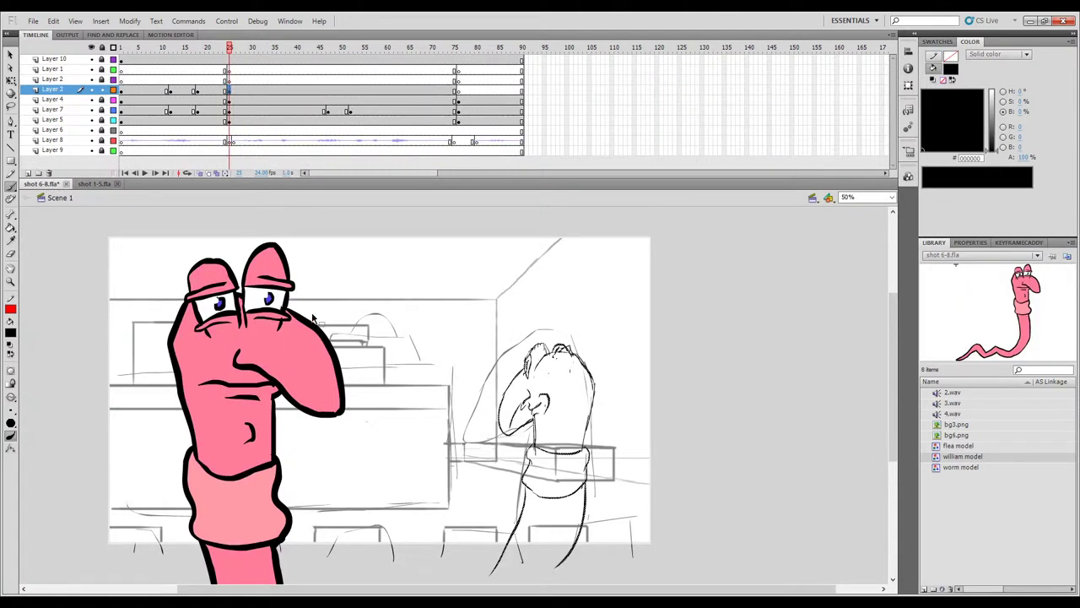
# Copy the back-view pose at frame 165 on Layer 2 of shot 1-5.fla and return to shot 6-8.fla.
pyautogui.click(95, 185)
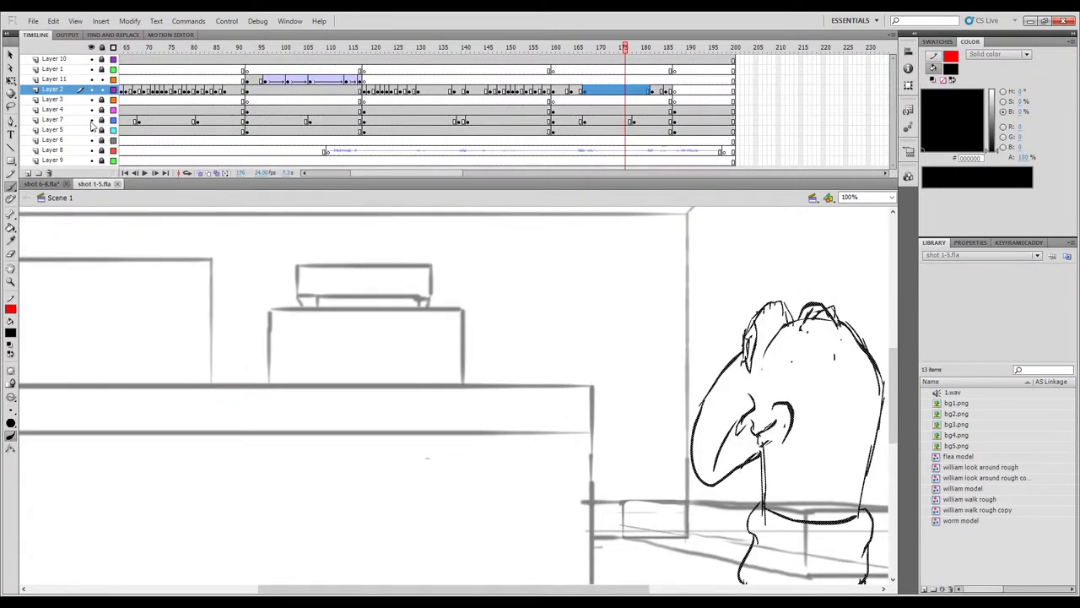
pyautogui.click(578, 91)
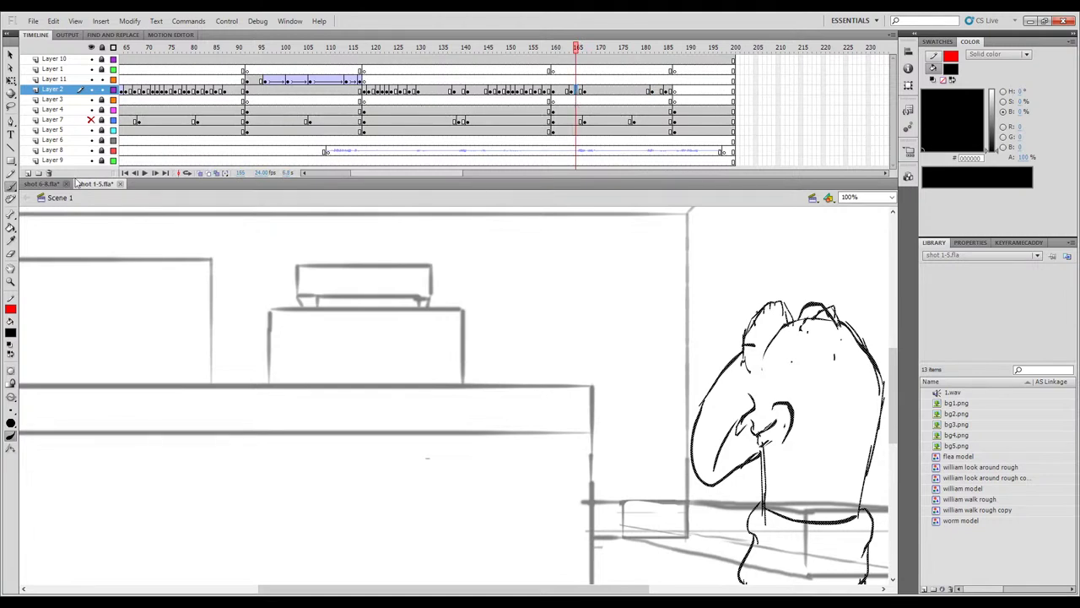
pyautogui.click(40, 184)
# Place the copied pose at frame 36 on Layer 3 and insert a keyframe at frame 39.
pyautogui.moveTo(211, 47); pyautogui.dragTo(285, 77)
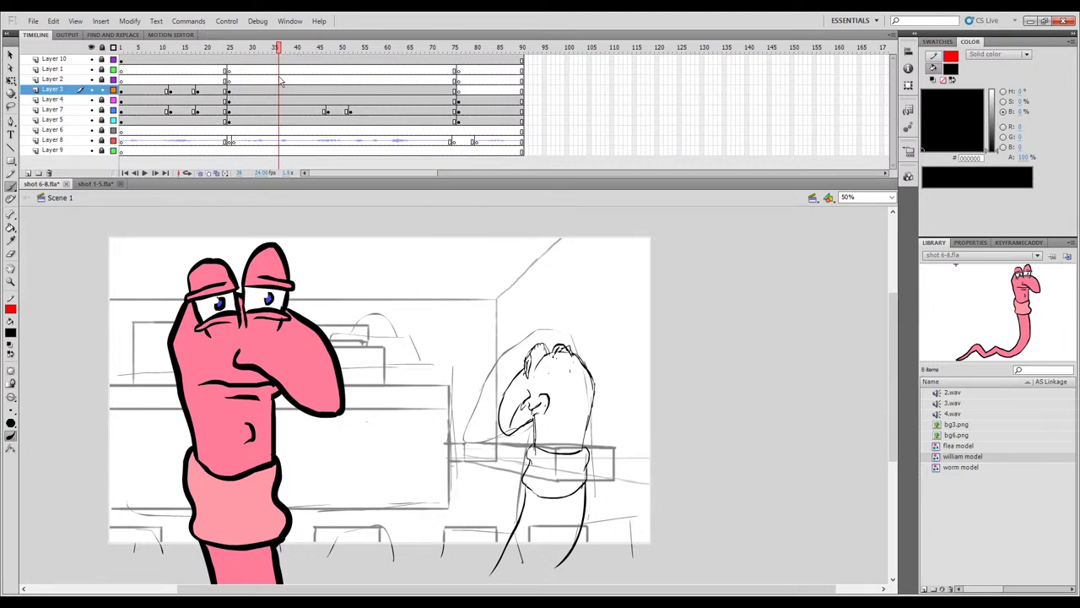
pyautogui.click(278, 91)
pyautogui.press('F7')
pyautogui.hotkey('ctrl', 'z')
pyautogui.click(265, 90)
pyautogui.click(293, 89)
pyautogui.press('F6')
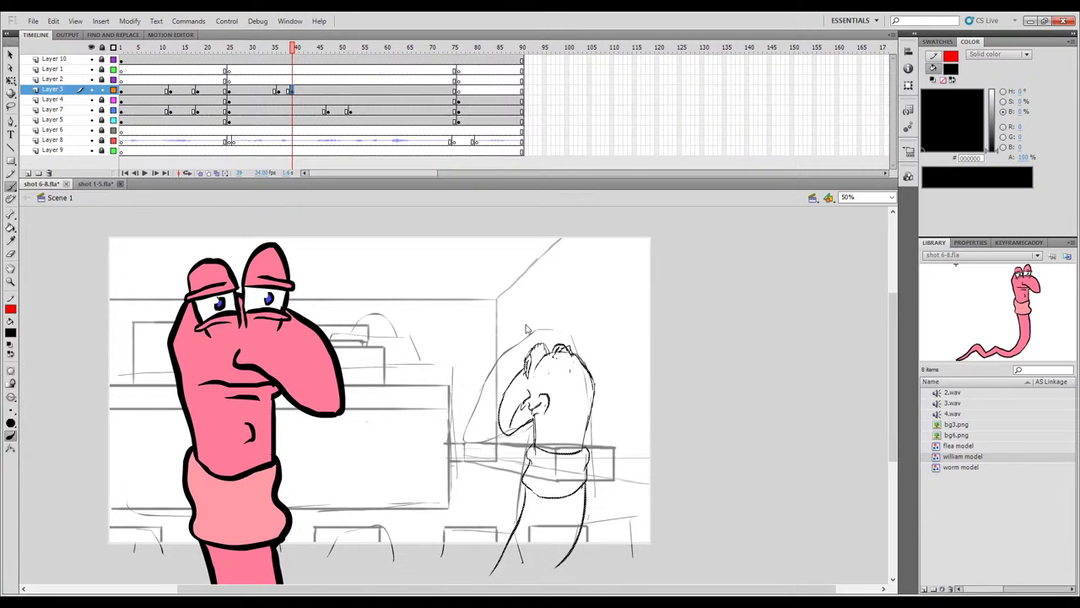
# Close shot 1-5.fla, add a Layer 3 keyframe at frame 61, and repeat the frame 36 pose at frame 58.
pyautogui.click(120, 183)
pyautogui.moveTo(274, 51); pyautogui.dragTo(328, 49)
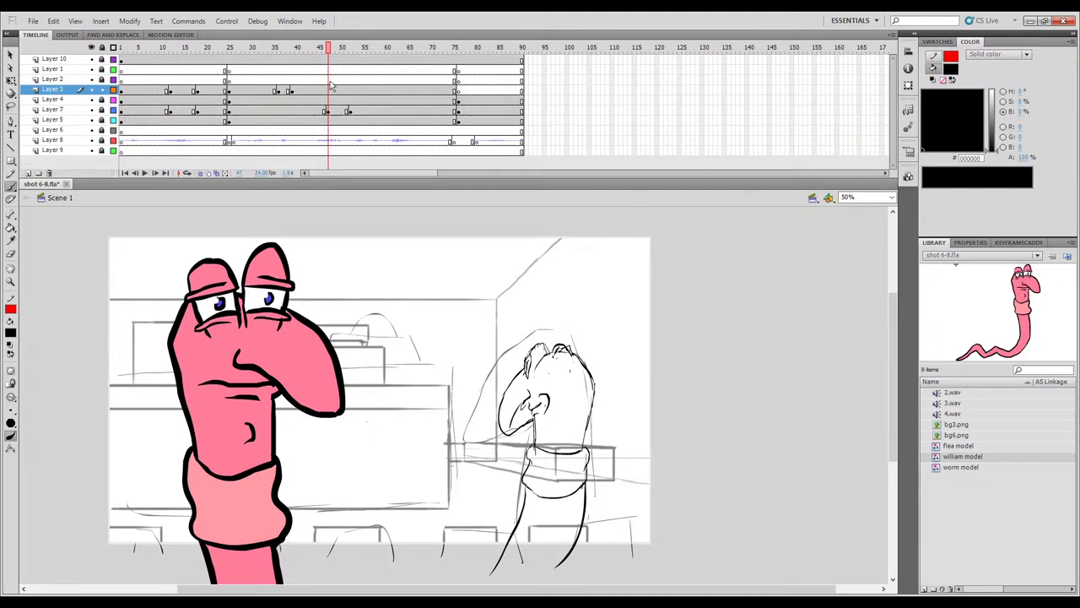
pyautogui.click(391, 90)
pyautogui.click(281, 91)
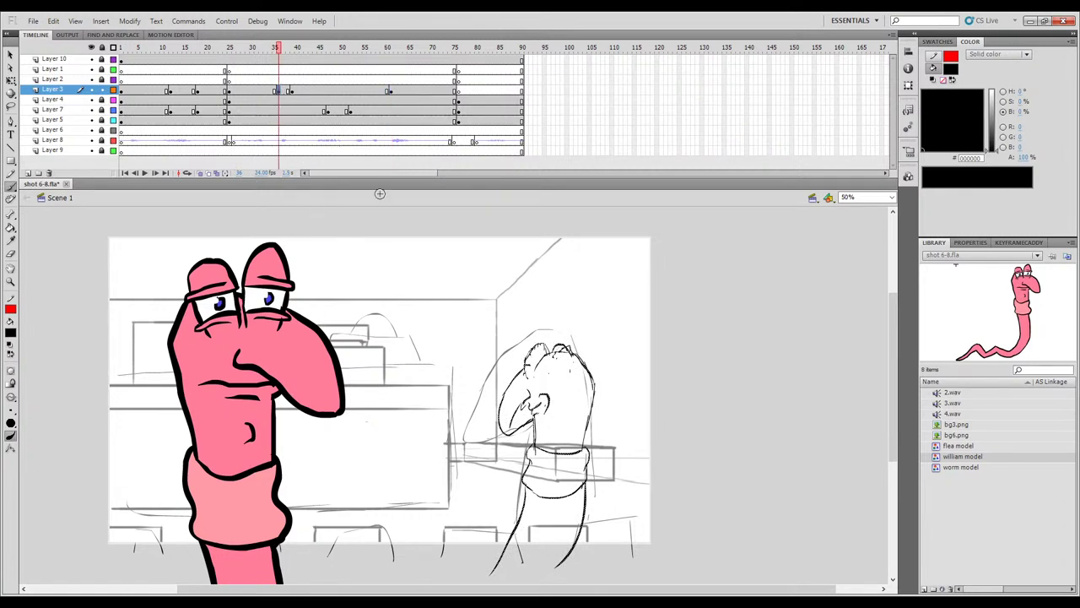
pyautogui.click(377, 91)
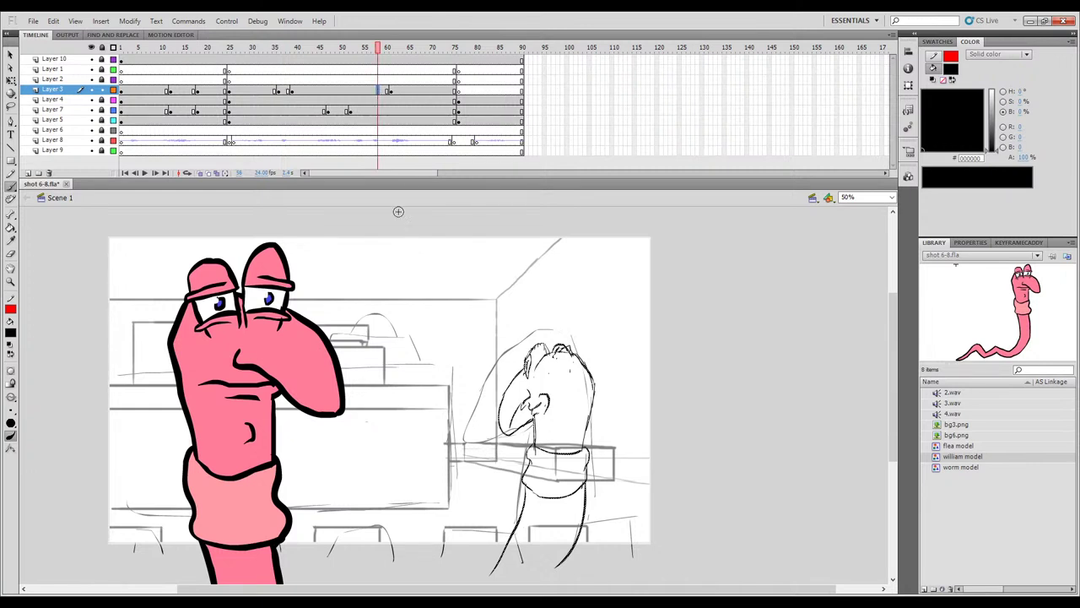
# Hide Layer 8 and play the sequence to review the timing of the poses.
pyautogui.moveTo(259, 48); pyautogui.dragTo(233, 47)
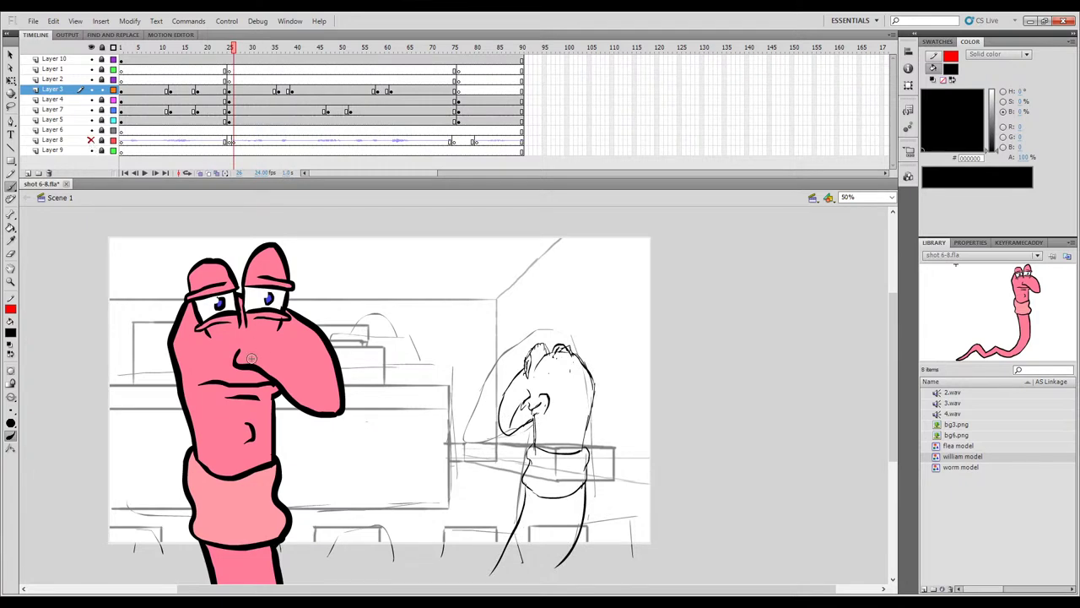
pyautogui.hotkey('ctrl', 'alt', 't')
pyautogui.moveTo(204, 48); pyautogui.dragTo(231, 41)
pyautogui.click(166, 48)
pyautogui.press('Return')
pyautogui.press('Return')
pyautogui.press('Return')
# Hide the rough on Layer 7 and keep the background on Layer 5 shown.
pyautogui.click(92, 120)
pyautogui.click(91, 110)
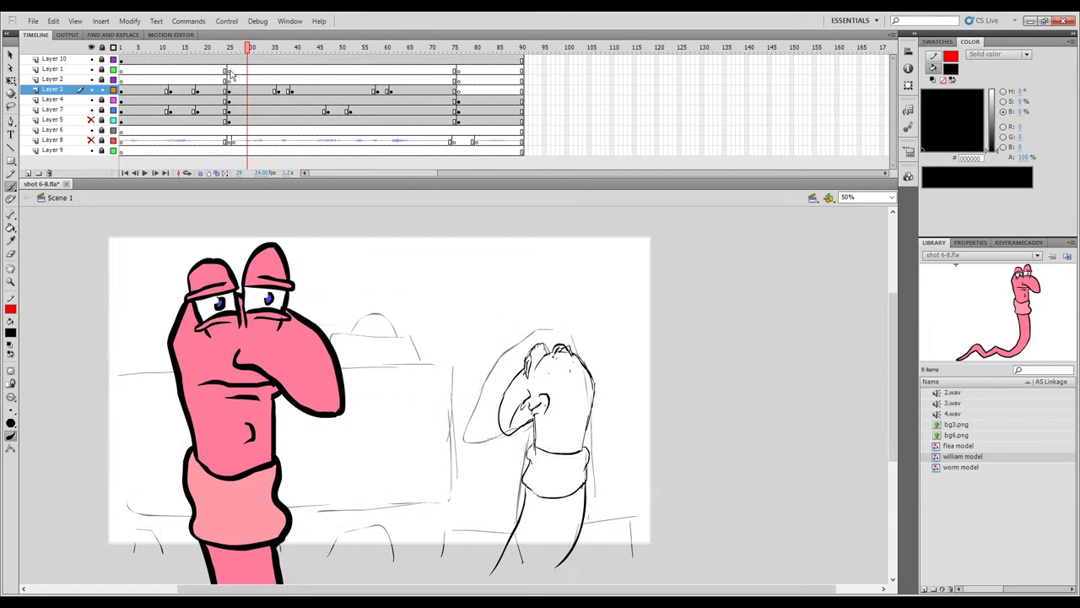
pyautogui.click(91, 120)
# Scrub through and play the sequence from the beginning to review the key poses without the rough.
pyautogui.moveTo(202, 49); pyautogui.dragTo(138, 48)
pyautogui.press('Return')
pyautogui.press('Return')
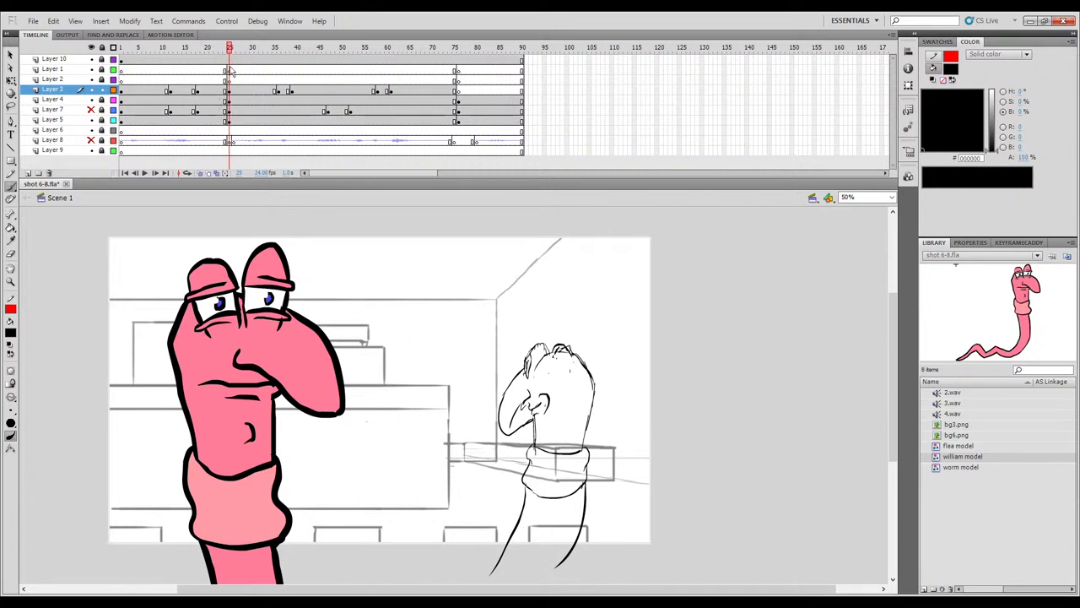
pyautogui.moveTo(230, 53); pyautogui.dragTo(478, 87)
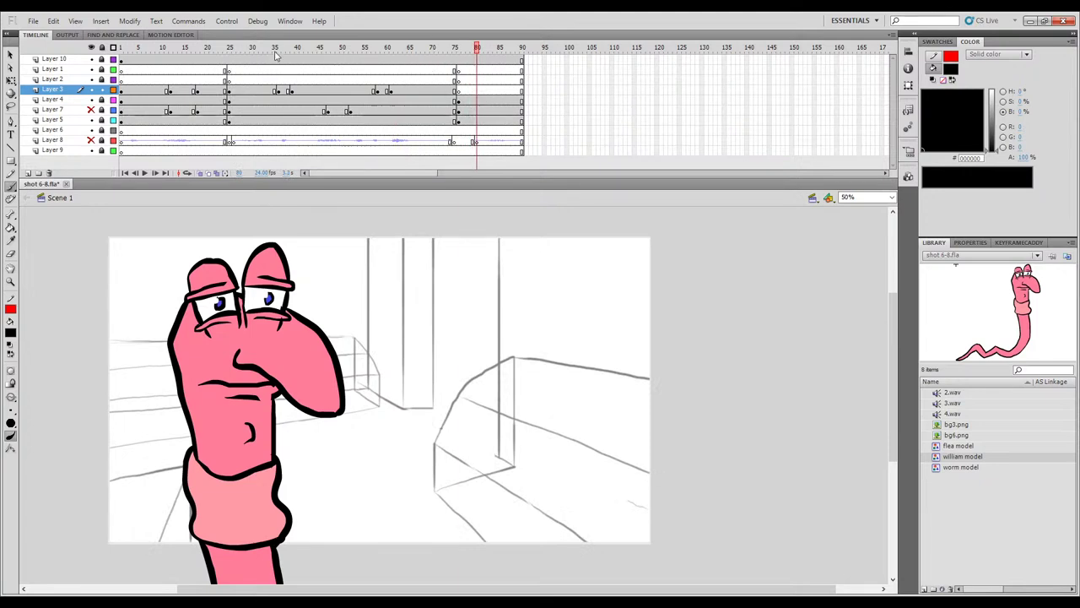
pyautogui.moveTo(184, 50); pyautogui.dragTo(122, 48)
pyautogui.press('Return')
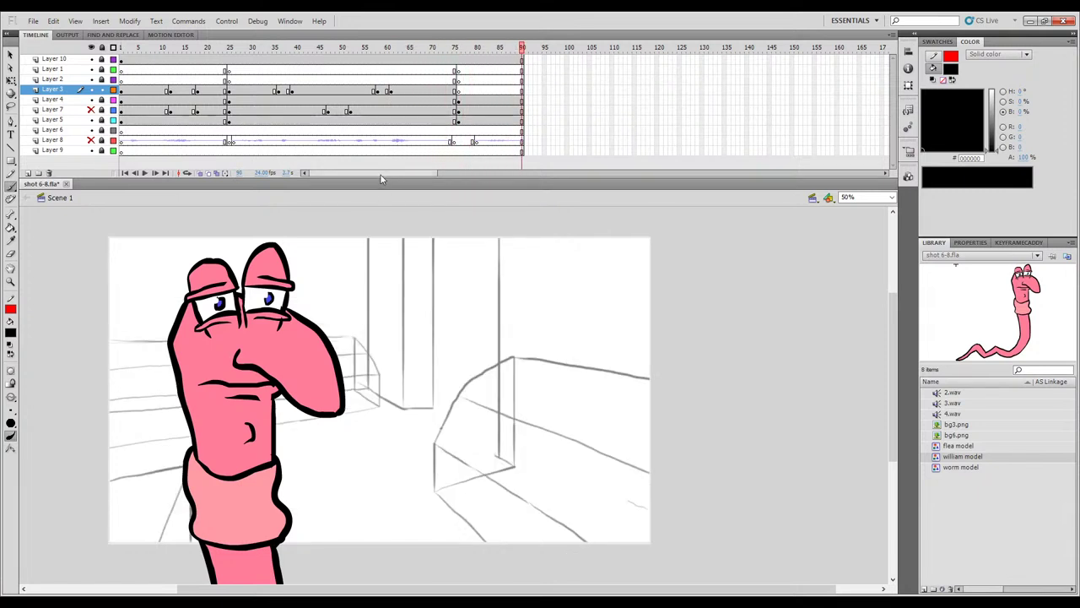
# Show the audio on Layer 8, hide Layer 10, and insert a blank keyframe at frame 11 on Layer 3.
pyautogui.click(138, 47)
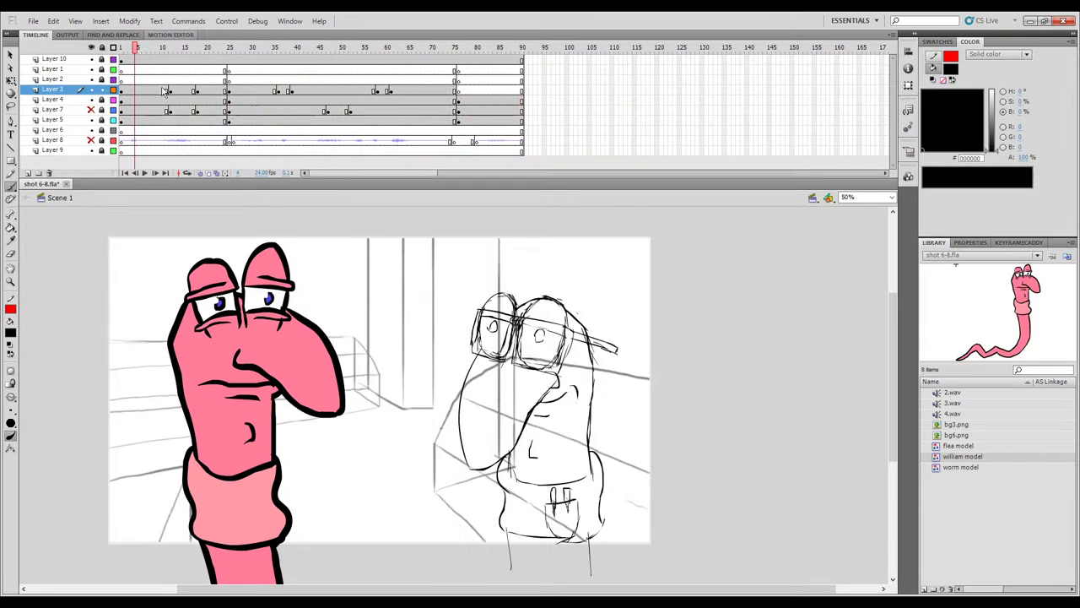
pyautogui.click(171, 90)
pyautogui.click(90, 142)
pyautogui.click(167, 49)
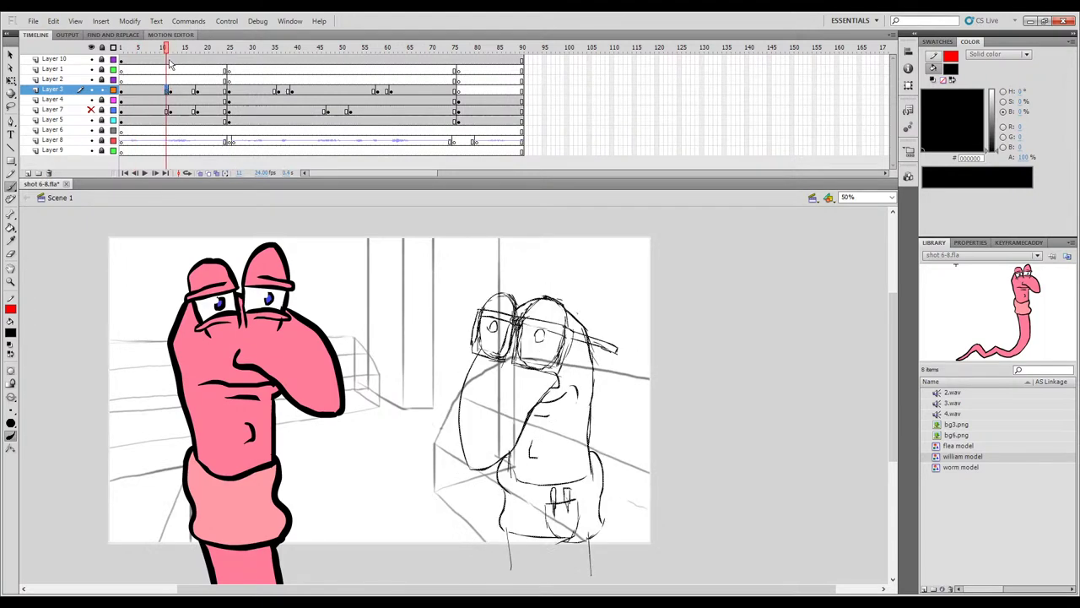
pyautogui.moveTo(166, 50); pyautogui.dragTo(168, 52)
pyautogui.click(90, 59)
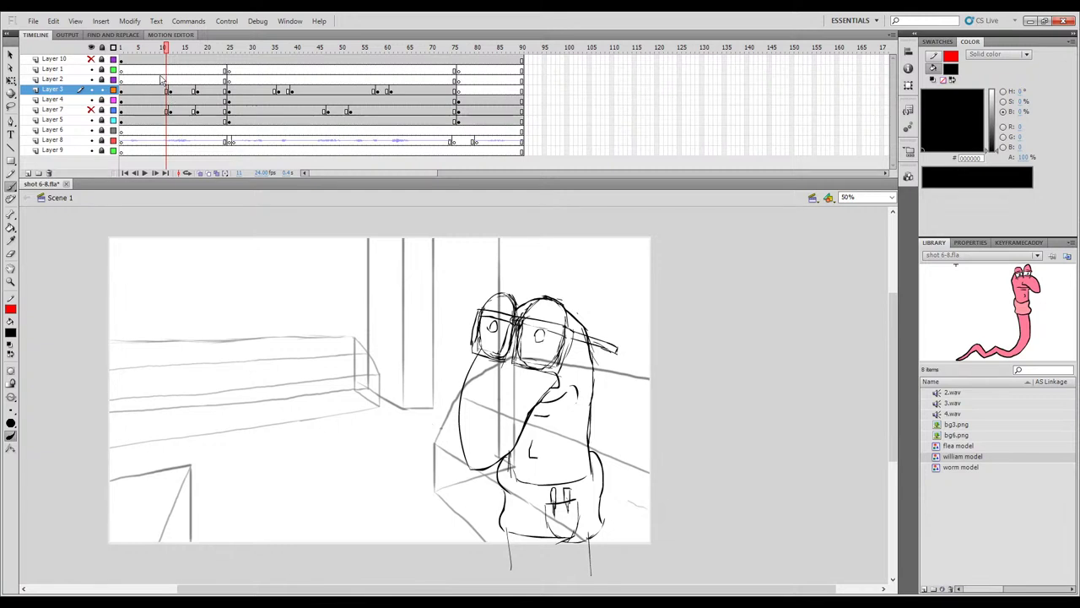
pyautogui.press('F7')
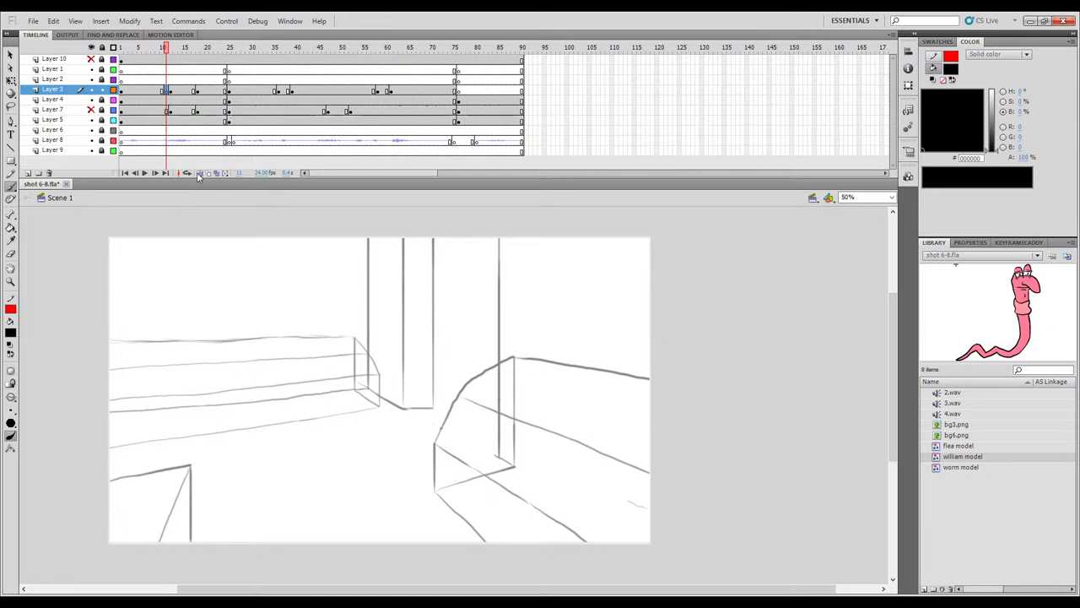
pyautogui.click(960, 468)
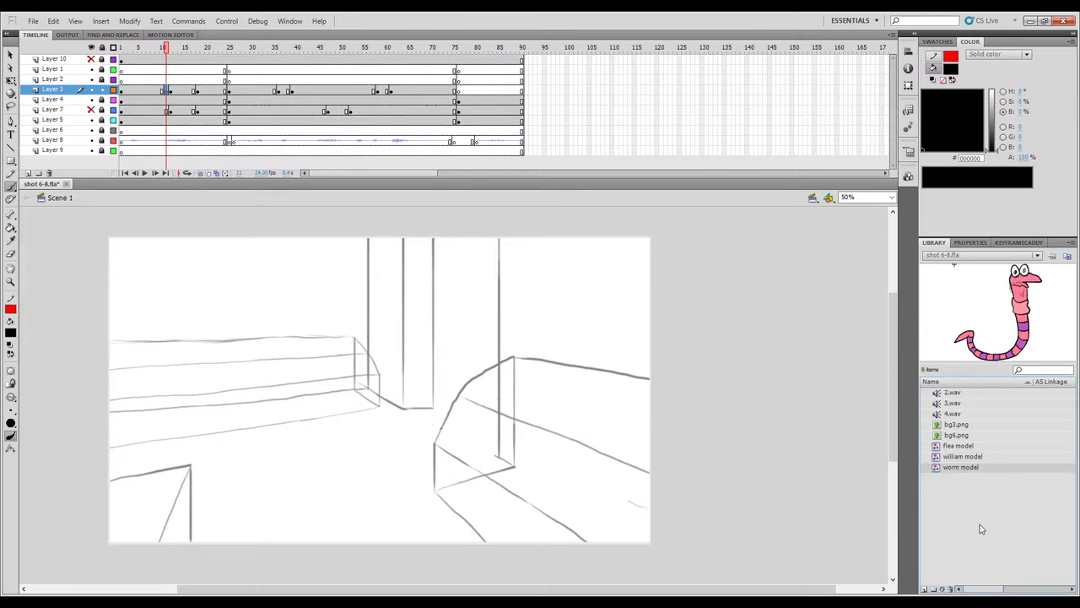
pyautogui.press('Delete')
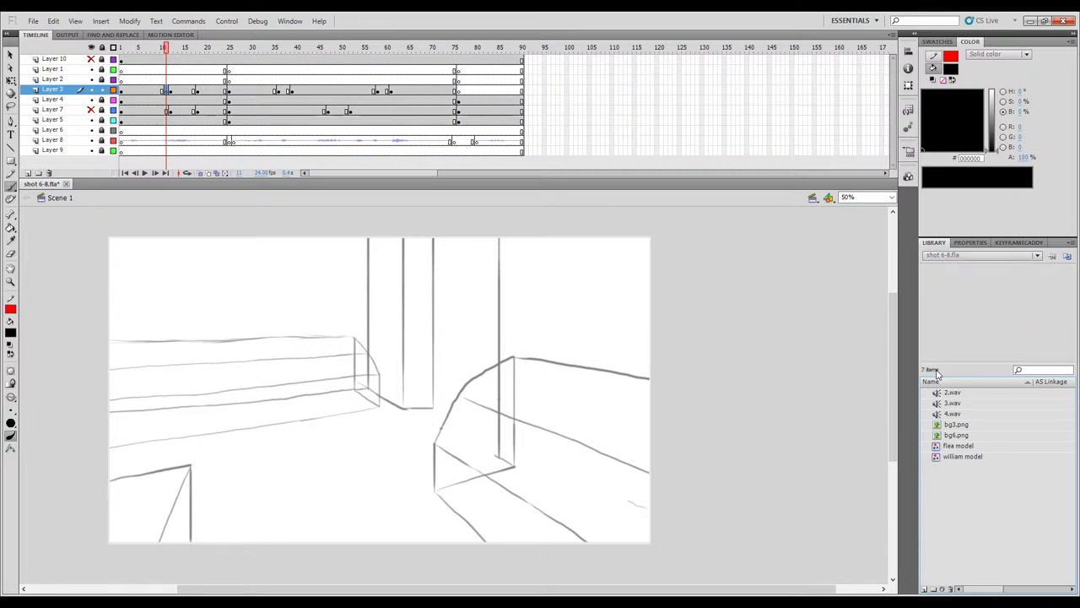
pyautogui.hotkey('ctrl', 'z')
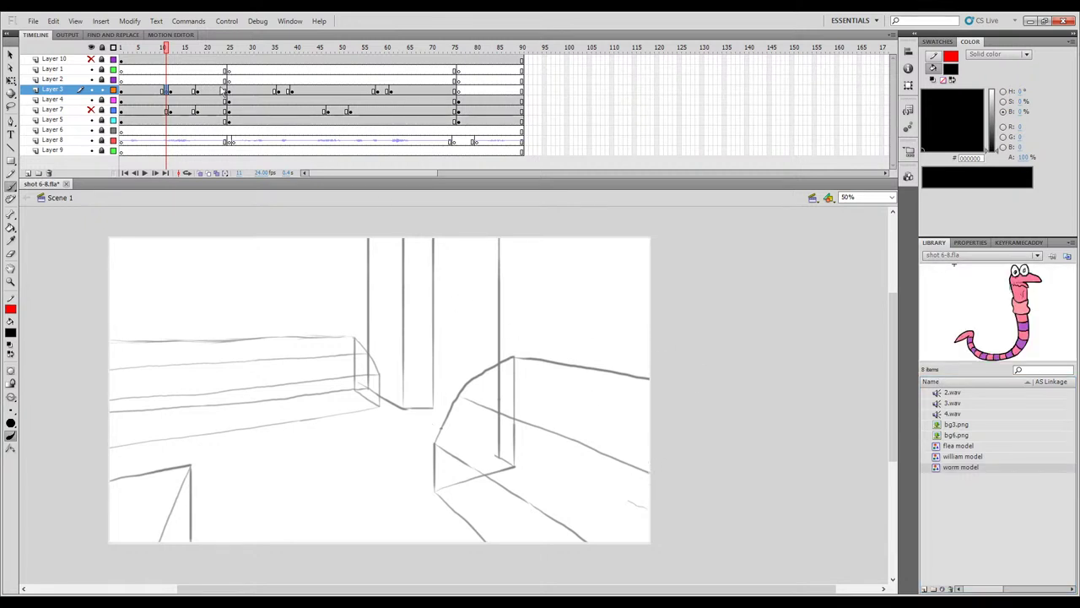
# Turn on onion skinning at frame 11, hide the background on Layer 5, and compare the neighbouring poses.
pyautogui.moveTo(166, 49)
pyautogui.mouseDown()
pyautogui.moveTo(146, 49)
pyautogui.moveTo(167, 51)
pyautogui.mouseUp()
pyautogui.click(199, 173)
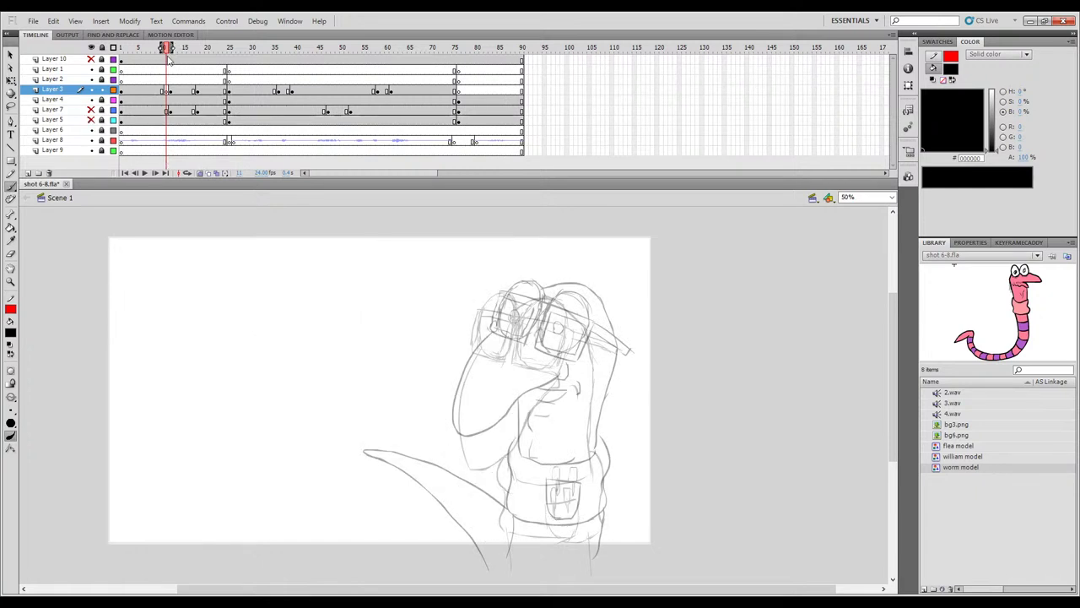
pyautogui.press(',')
pyautogui.press('.')
pyautogui.moveTo(166, 48)
pyautogui.mouseDown()
pyautogui.moveTo(222, 48)
pyautogui.moveTo(166, 48)
pyautogui.mouseUp()
pyautogui.press('.')
pyautogui.press(',')
pyautogui.press('.')
pyautogui.press(',')
pyautogui.press('.')
pyautogui.press(',')
# Draw the worm's two rounded eye outlines on frame 11, between the onion-skinned poses.
pyautogui.moveTo(528, 353)
pyautogui.mouseDown()
pyautogui.moveTo(540, 300)
pyautogui.moveTo(528, 323)
pyautogui.mouseUp()
pyautogui.hotkey('ctrl', 'z')
pyautogui.moveTo(542, 299); pyautogui.dragTo(578, 312)
pyautogui.moveTo(531, 353); pyautogui.dragTo(570, 348)
pyautogui.moveTo(487, 343); pyautogui.dragTo(486, 315)
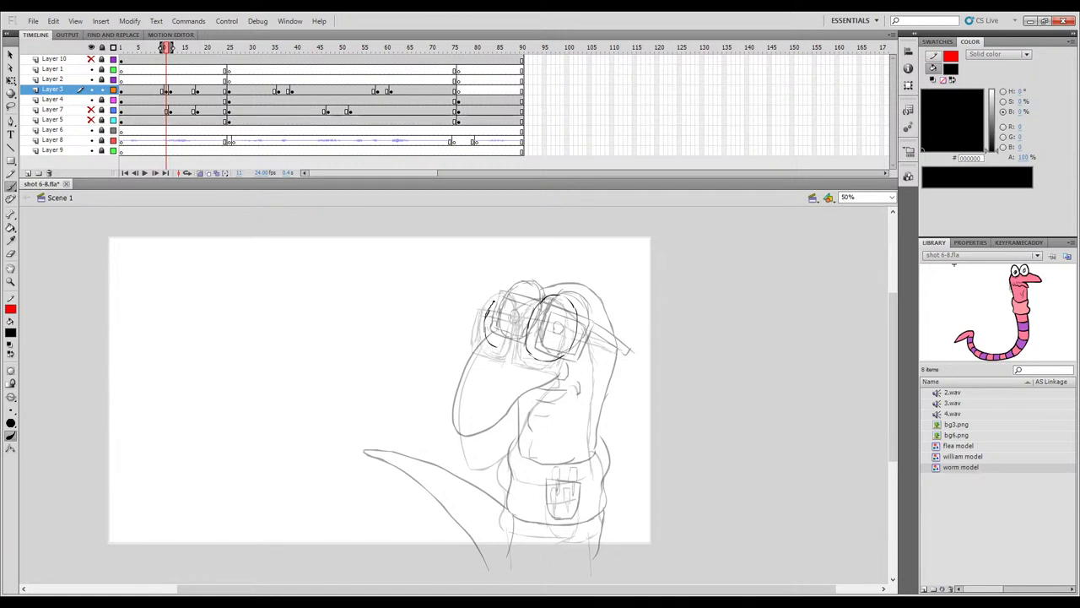
pyautogui.moveTo(486, 320)
pyautogui.mouseDown()
pyautogui.moveTo(490, 302)
pyautogui.moveTo(520, 292)
pyautogui.mouseUp()
pyautogui.moveTo(493, 347)
pyautogui.mouseDown()
pyautogui.moveTo(508, 347)
pyautogui.moveTo(526, 316)
pyautogui.mouseUp()
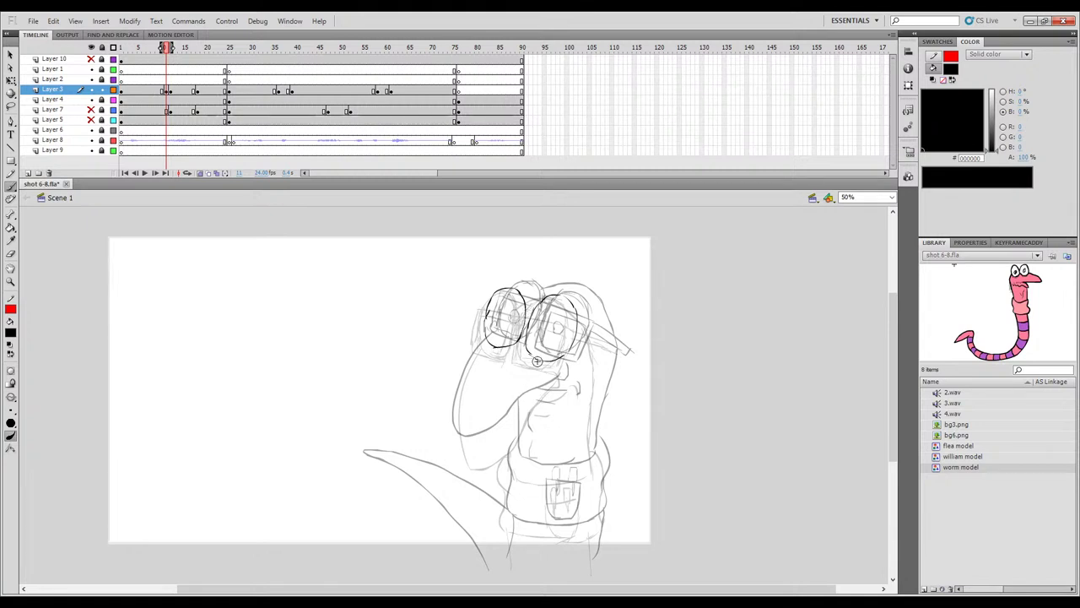
# Draw the pupils in both eyes and check their placement against the neighbouring frames.
pyautogui.press(',')
pyautogui.press('.')
pyautogui.moveTo(544, 330); pyautogui.dragTo(553, 329)
pyautogui.press(',')
pyautogui.press('.')
pyautogui.press(',')
pyautogui.press('.')
pyautogui.press(',')
pyautogui.press('.')
pyautogui.press(',')
pyautogui.press('.')
pyautogui.press('.')
pyautogui.press('.')
pyautogui.press('.')
pyautogui.press('.')
pyautogui.press(',')
pyautogui.press(',')
pyautogui.press(',')
pyautogui.press(',')
pyautogui.press('.')
pyautogui.press(',')
# Draw the outline of the worm's long drooping nose midway between the adjacent poses.
pyautogui.moveTo(463, 377); pyautogui.dragTo(460, 443)
pyautogui.press('.')
pyautogui.press(',')
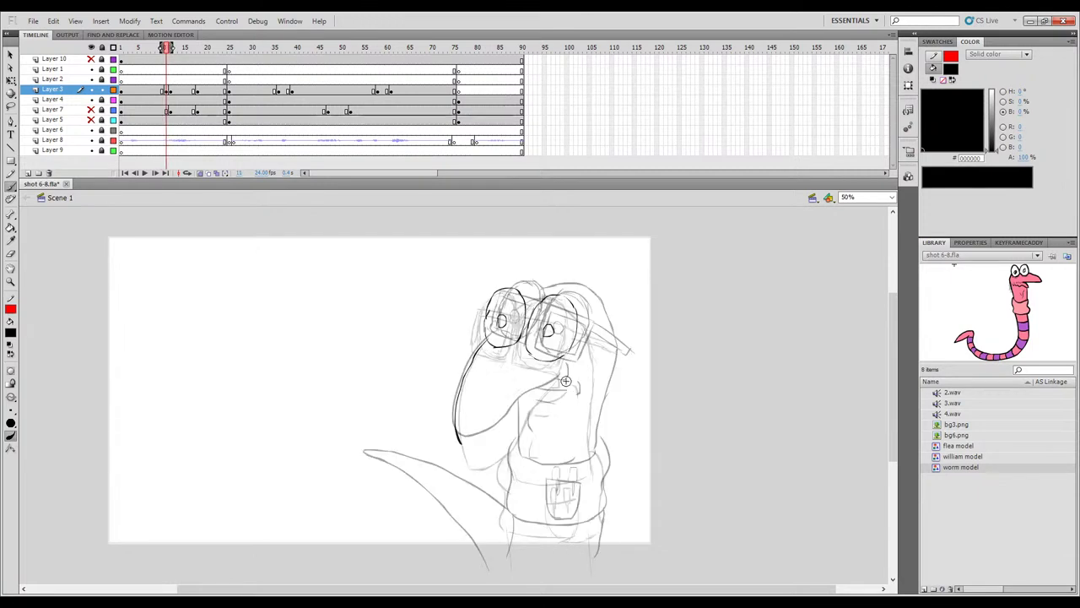
pyautogui.moveTo(562, 365)
pyautogui.mouseDown()
pyautogui.moveTo(505, 413)
pyautogui.moveTo(546, 388)
pyautogui.moveTo(514, 416)
pyautogui.mouseUp()
pyautogui.moveTo(486, 451); pyautogui.dragTo(487, 452)
pyautogui.press('.')
pyautogui.press(',')
pyautogui.press('.')
pyautogui.press(',')
pyautogui.press(',')
# Add the mouth line, cheek crease and chin line beside the nose, checking them against the adjacent frames.
pyautogui.moveTo(565, 390)
pyautogui.mouseDown()
pyautogui.moveTo(536, 396)
pyautogui.moveTo(579, 396)
pyautogui.mouseUp()
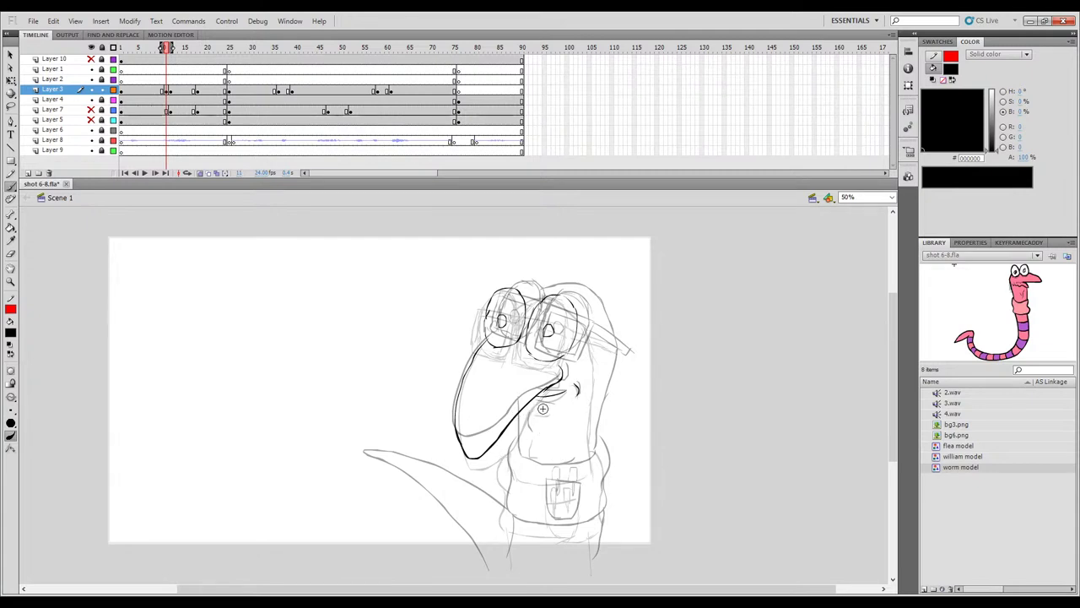
pyautogui.press(',')
pyautogui.press('.')
pyautogui.press('.')
pyautogui.press(',')
pyautogui.press(',')
pyautogui.press('.')
pyautogui.moveTo(536, 409); pyautogui.dragTo(551, 411)
pyautogui.press(',')
pyautogui.press('.')
pyautogui.press(',')
pyautogui.press('.')
# Draw the back of the head, the neck sides and the neckline above the collar, comparing with adjacent frames.
pyautogui.moveTo(526, 297)
pyautogui.mouseDown()
pyautogui.moveTo(580, 310)
pyautogui.moveTo(600, 358)
pyautogui.moveTo(593, 470)
pyautogui.mouseUp()
pyautogui.hotkey('ctrl', 'z')
pyautogui.press(',')
pyautogui.press('.')
pyautogui.moveTo(513, 415); pyautogui.dragTo(520, 468)
pyautogui.moveTo(519, 471); pyautogui.dragTo(594, 465)
pyautogui.press(',')
pyautogui.press('.')
pyautogui.press(',')
pyautogui.press('.')
pyautogui.press(',')
pyautogui.press('.')
pyautogui.press(',')
pyautogui.press('.')
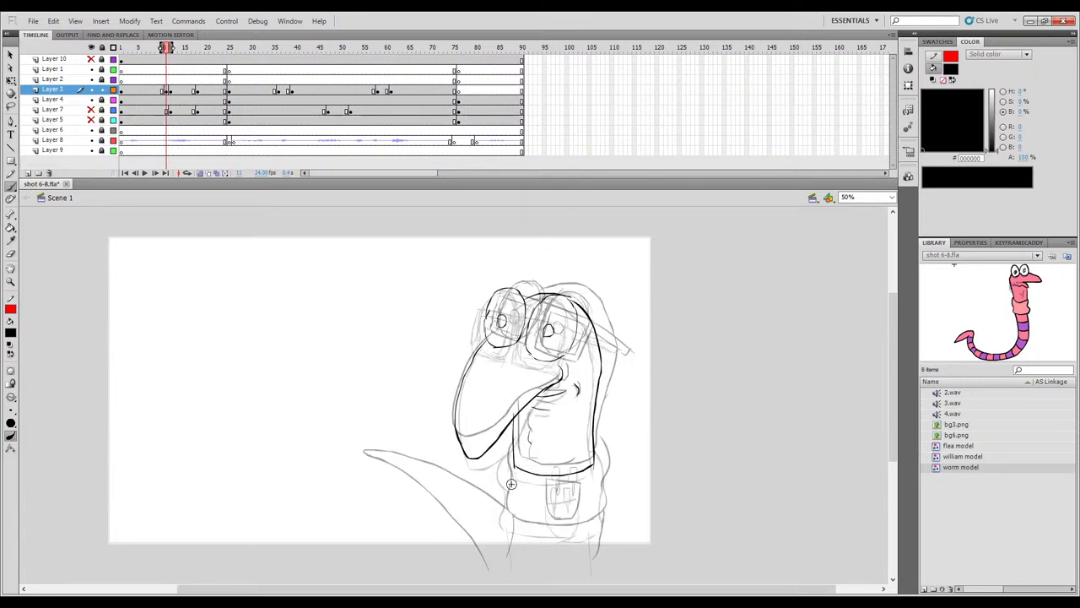
# Draw the collar around the neck, the body sides below it, and the pocket outline.
pyautogui.moveTo(502, 460)
pyautogui.mouseDown()
pyautogui.moveTo(523, 530)
pyautogui.moveTo(603, 515)
pyautogui.mouseUp()
pyautogui.moveTo(589, 438); pyautogui.dragTo(602, 506)
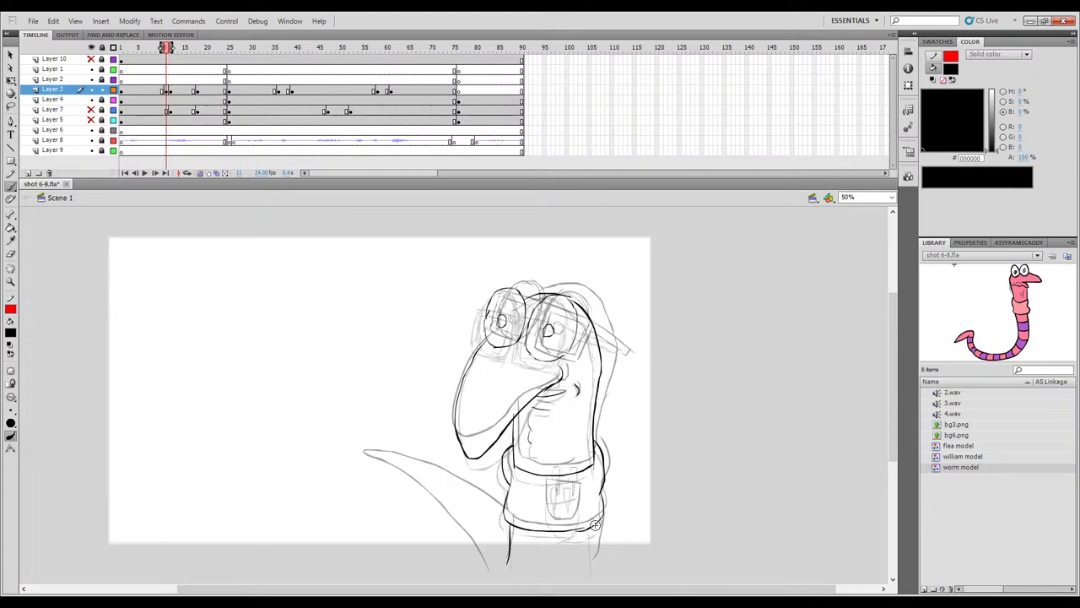
pyautogui.press(',')
pyautogui.press('.')
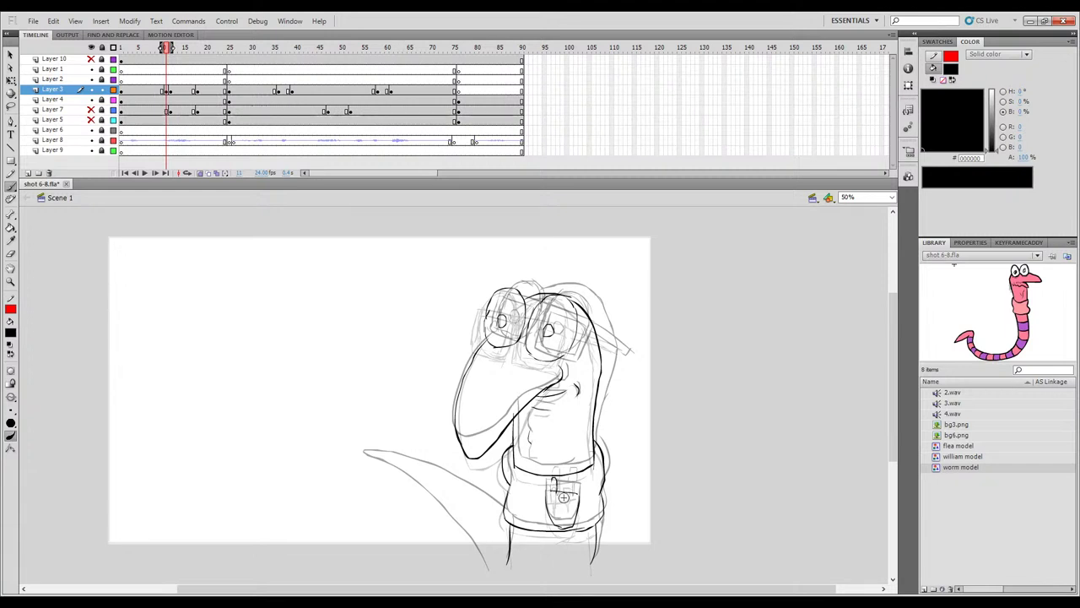
# Draw the pens in the collar pocket and compare them with the adjacent frames.
pyautogui.moveTo(566, 483); pyautogui.dragTo(573, 493)
pyautogui.moveTo(571, 494); pyautogui.dragTo(569, 506)
pyautogui.press(',')
pyautogui.press('.')
pyautogui.press(',')
pyautogui.press('.')
pyautogui.press(',')
pyautogui.press('.')
# Draw the tail tip emerging beside the body, lower than in the frame 12 pose.
pyautogui.moveTo(509, 553); pyautogui.dragTo(440, 525)
pyautogui.hotkey('ctrl', 'z')
pyautogui.moveTo(509, 561)
pyautogui.mouseDown()
pyautogui.moveTo(446, 519)
pyautogui.moveTo(458, 552)
pyautogui.mouseUp()
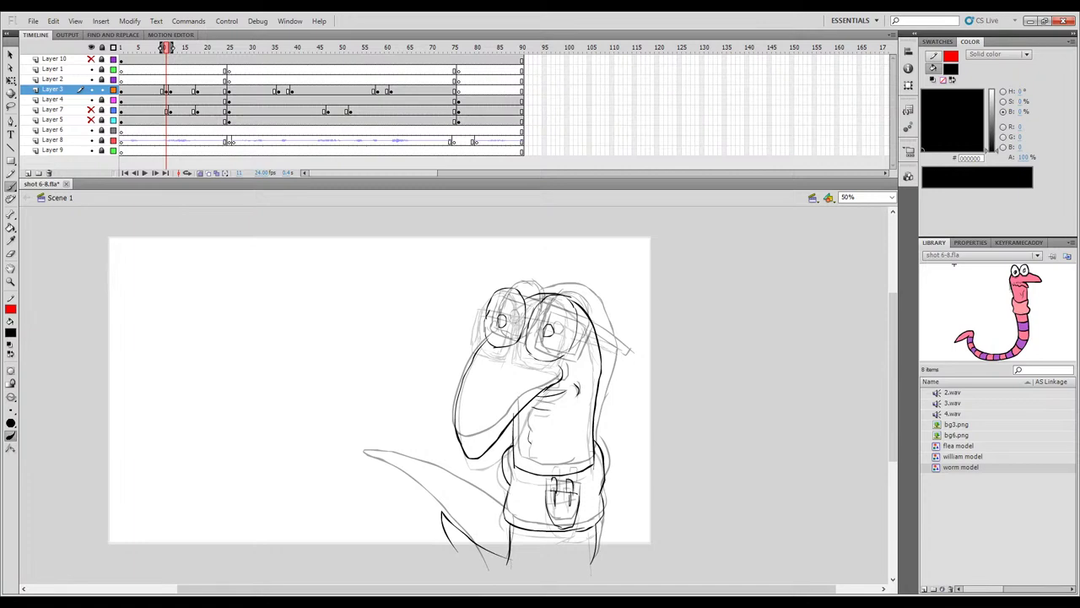
# Flip between frame 11 and its neighbours to examine the head movement, with and without onion skinning.
pyautogui.press(',')
pyautogui.press('.')
pyautogui.press(',')
pyautogui.press('.')
pyautogui.press(',')
pyautogui.press('.')
pyautogui.press(',')
pyautogui.press('.')
pyautogui.press('.')
pyautogui.press(',')
pyautogui.press(',')
pyautogui.press('.')
pyautogui.press('.')
pyautogui.press(',')
pyautogui.click(201, 174)
pyautogui.moveTo(167, 49); pyautogui.dragTo(167, 48)
pyautogui.click(199, 173)
# Draw the top bar of the glasses, the far lens frame and the bridge, using frame 12 as reference.
pyautogui.press(',')
pyautogui.press('.')
pyautogui.press(',')
pyautogui.press('.')
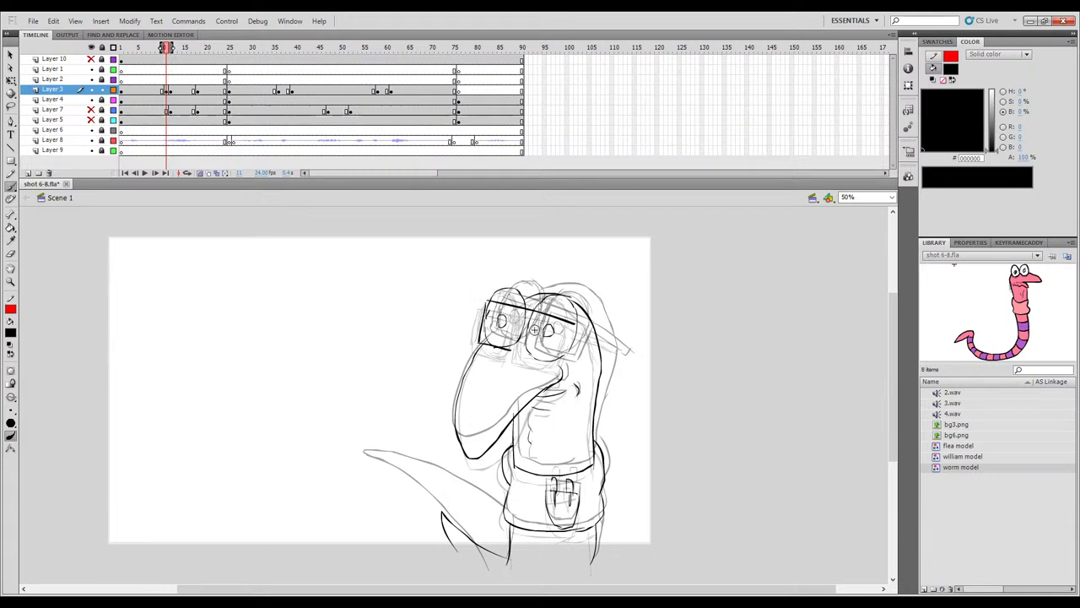
pyautogui.press(',')
pyautogui.press('.')
pyautogui.press('.')
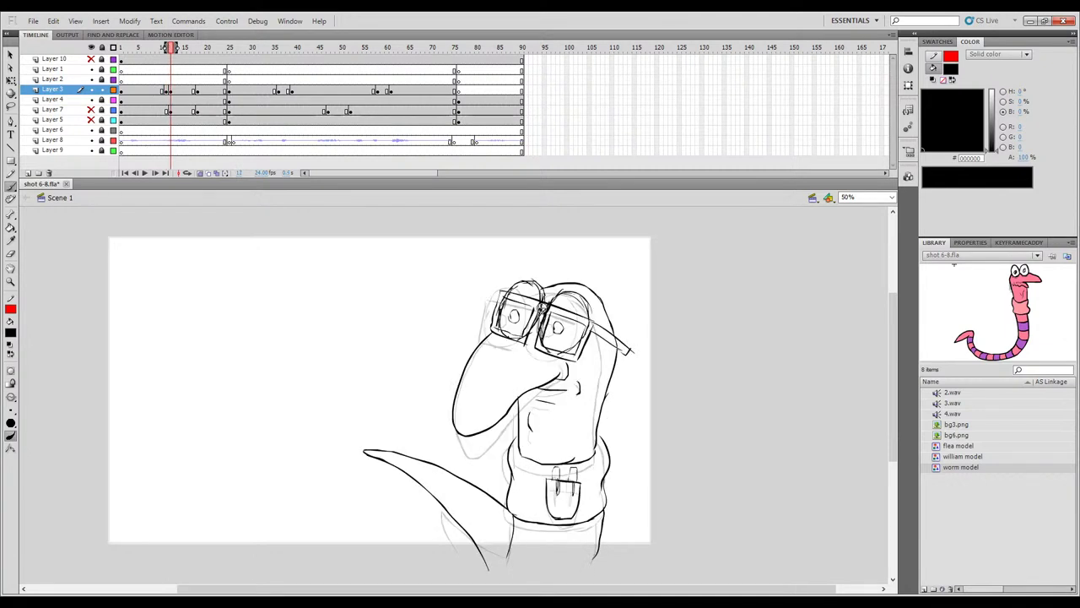
pyautogui.press(',')
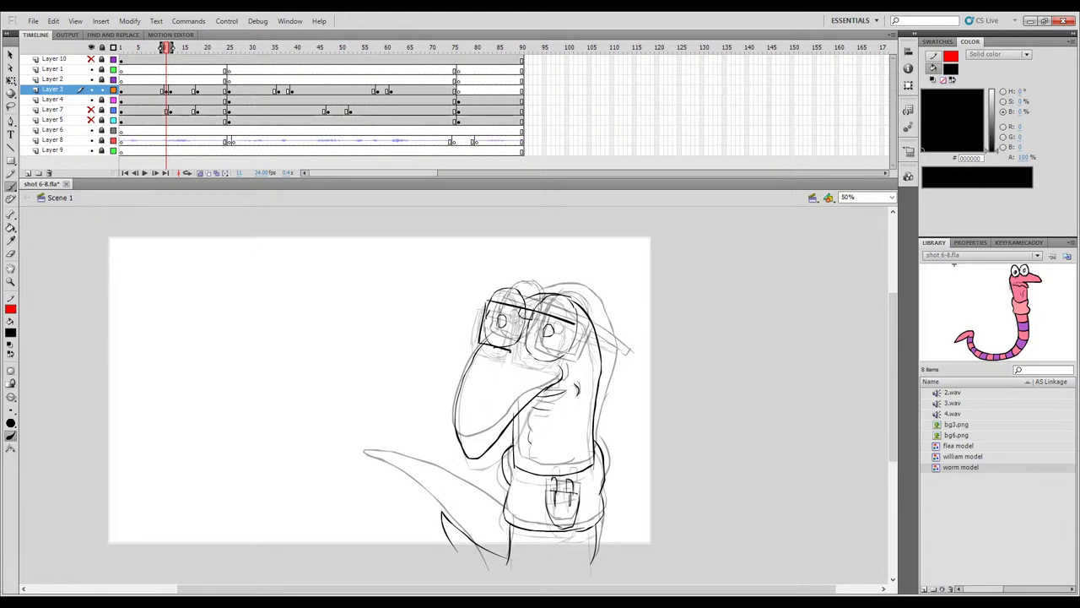
# Draw the nearer lens frame and the temple arm of the glasses, comparing with the adjacent frame.
pyautogui.press('.')
pyautogui.press(',')
pyautogui.press('.')
pyautogui.press(',')
pyautogui.press('.')
pyautogui.press(',')
pyautogui.press('.')
pyautogui.press(',')
pyautogui.press('.')
pyautogui.press(',')
pyautogui.press('.')
pyautogui.press(',')
pyautogui.press('.')
pyautogui.press(',')
pyautogui.press('.')
pyautogui.press(',')
pyautogui.moveTo(615, 345); pyautogui.dragTo(623, 350)
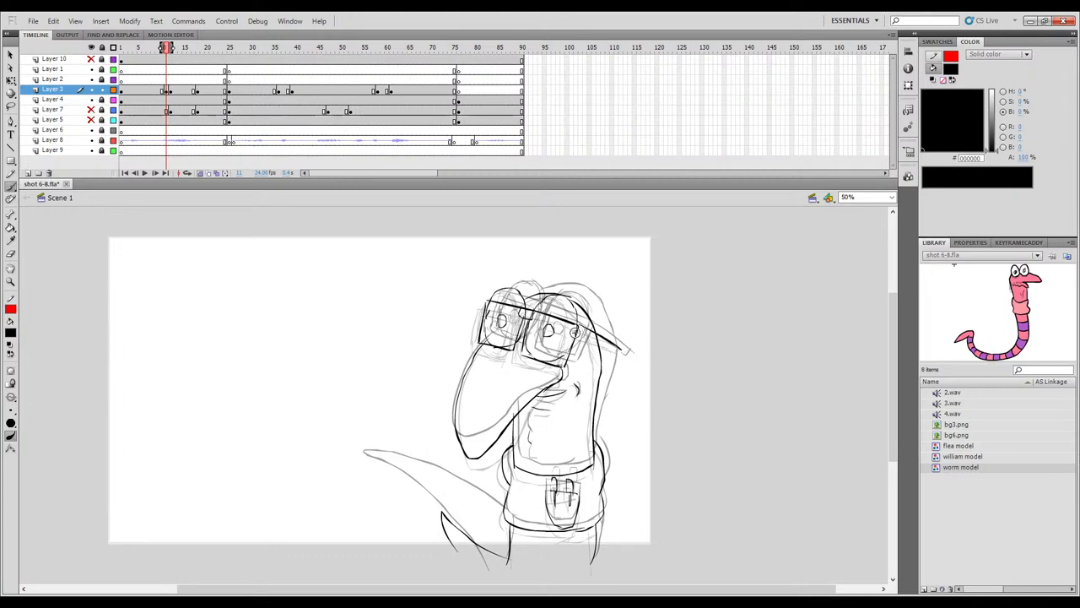
# Complete the temple arm with its end cap and draw the inner frame of the far lens on frame 11.
pyautogui.press(',')
pyautogui.press('.')
pyautogui.press(',')
pyautogui.press('.')
pyautogui.press(',')
pyautogui.press('.')
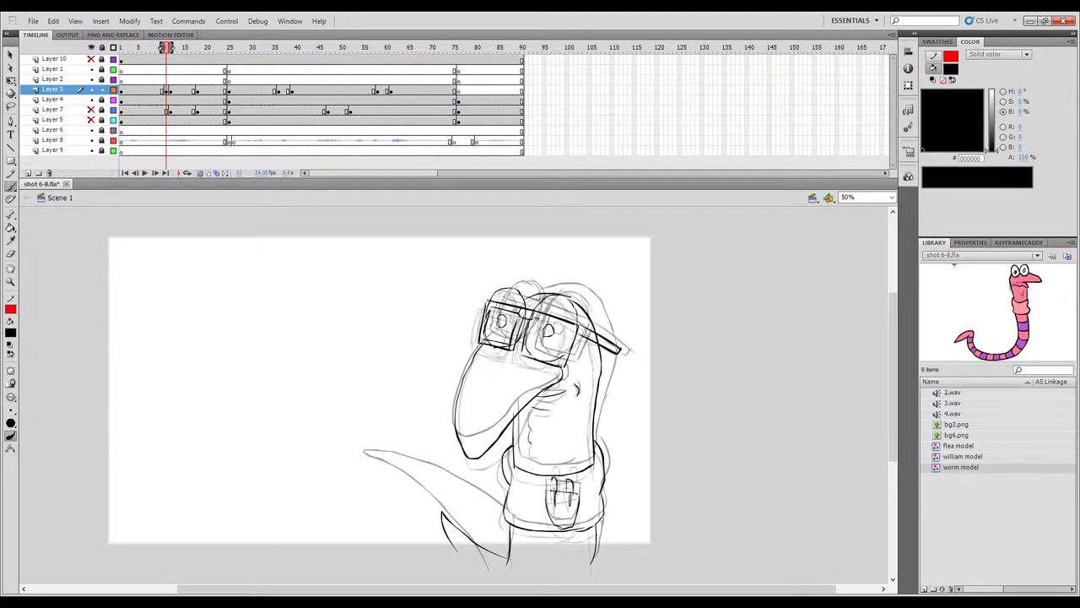
# Draw the inner frame line of the nearer lens, flipping to the adjacent frame for comparison.
pyautogui.press(',')
pyautogui.press('.')
pyautogui.press(',')
pyautogui.press('.')
pyautogui.press(',')
pyautogui.press('.')
pyautogui.press(',')
pyautogui.press('.')
pyautogui.press(',')
pyautogui.press('.')
pyautogui.press(',')
pyautogui.press('.')
pyautogui.press(',')
pyautogui.press('.')
pyautogui.press(',')
pyautogui.press('.')
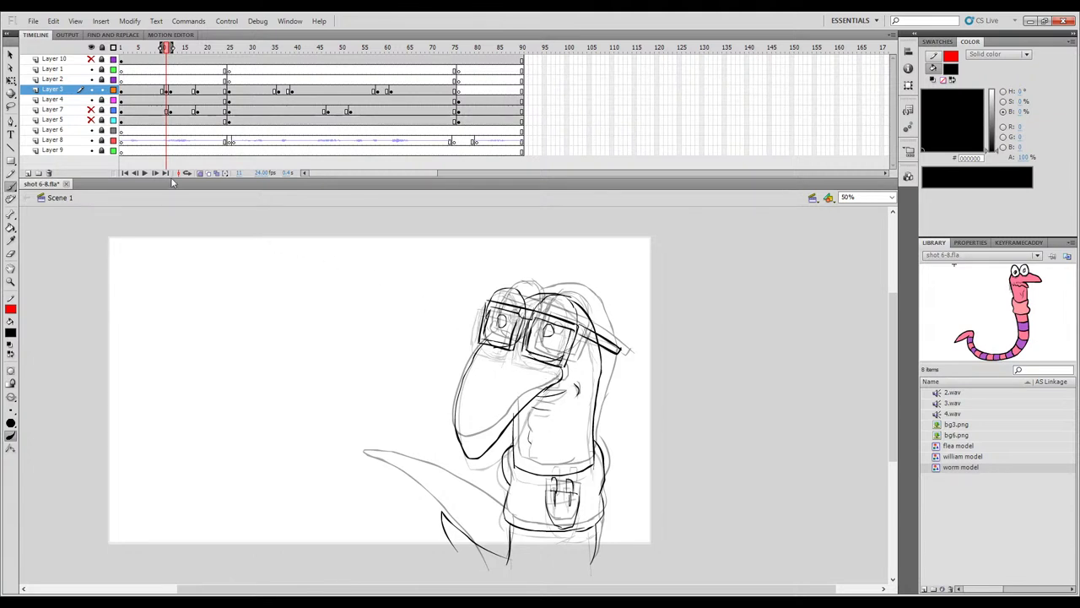
# Hide onion skinning, move the Layer 3 in-between from frame 11 to frame 9, and preview the timing.
pyautogui.click(200, 173)
pyautogui.moveTo(167, 52)
pyautogui.mouseDown()
pyautogui.moveTo(187, 50)
pyautogui.moveTo(120, 53)
pyautogui.moveTo(170, 52)
pyautogui.moveTo(251, 83)
pyautogui.moveTo(159, 87)
pyautogui.moveTo(200, 101)
pyautogui.moveTo(152, 100)
pyautogui.moveTo(187, 96)
pyautogui.moveTo(158, 92)
pyautogui.mouseUp()
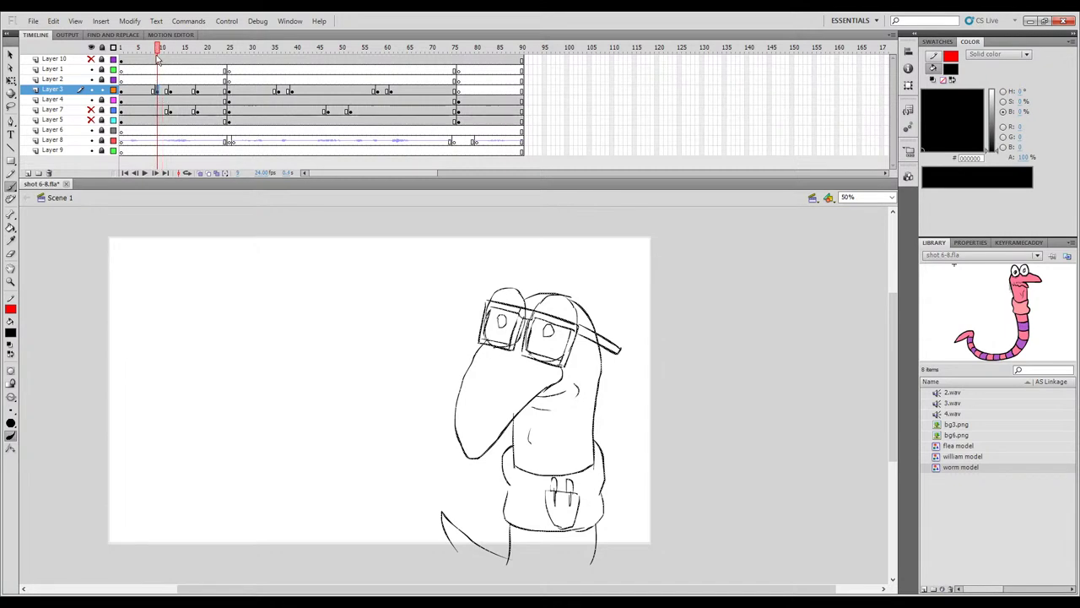
pyautogui.hotkey('shift', ',')
pyautogui.press('Return')
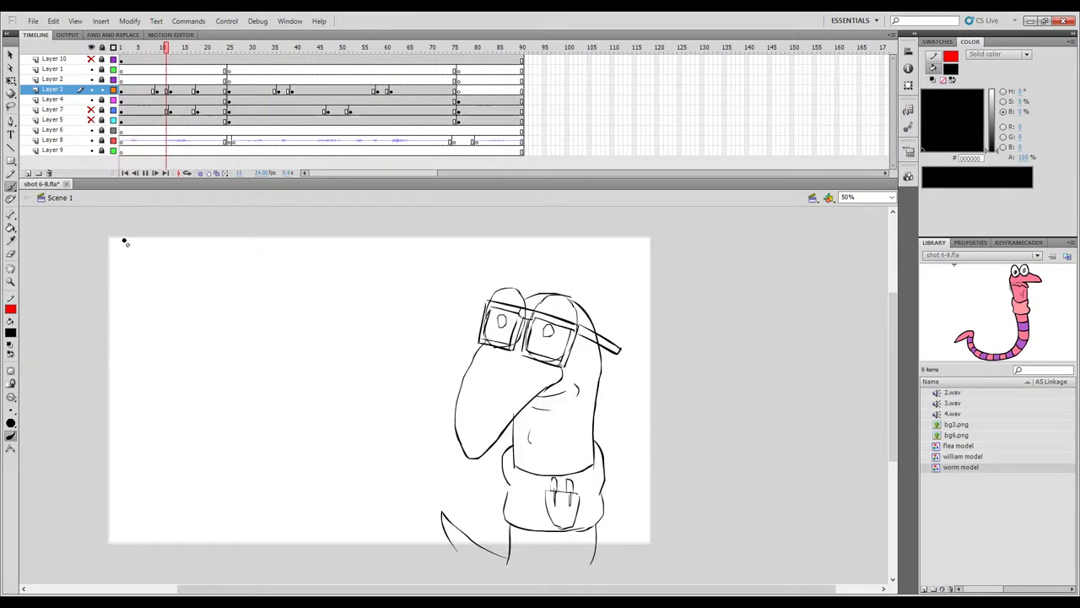
pyautogui.press('Return')
# Replay the opening frames from frame 1 several times to examine the timing of the head movement.
pyautogui.click(193, 49)
pyautogui.moveTo(178, 57); pyautogui.dragTo(121, 59)
pyautogui.click(92, 141)
pyautogui.press('Return')
pyautogui.press('Return')
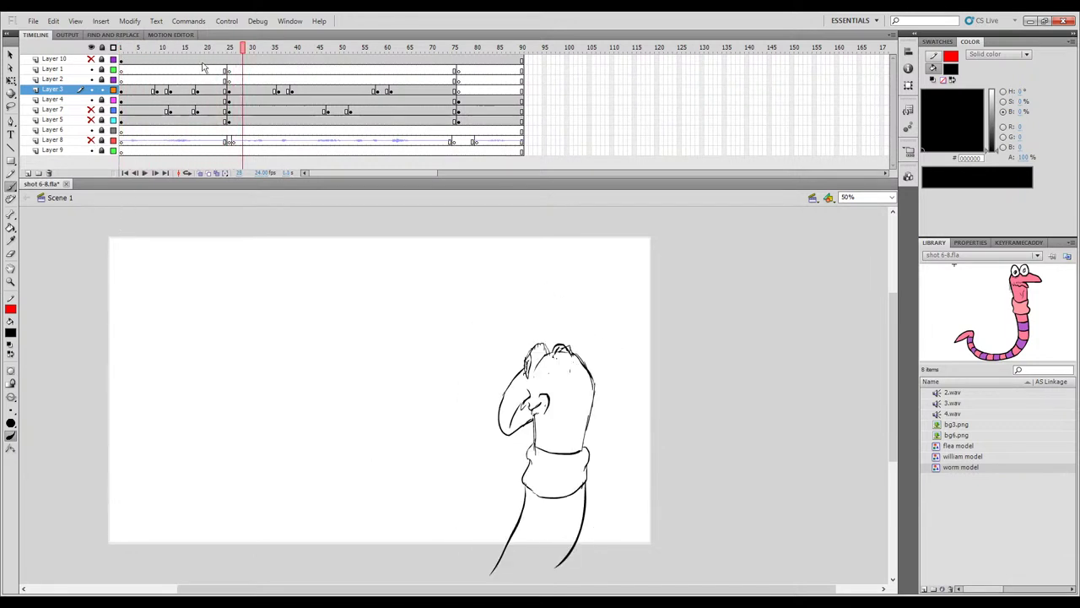
pyautogui.moveTo(181, 54); pyautogui.dragTo(121, 58)
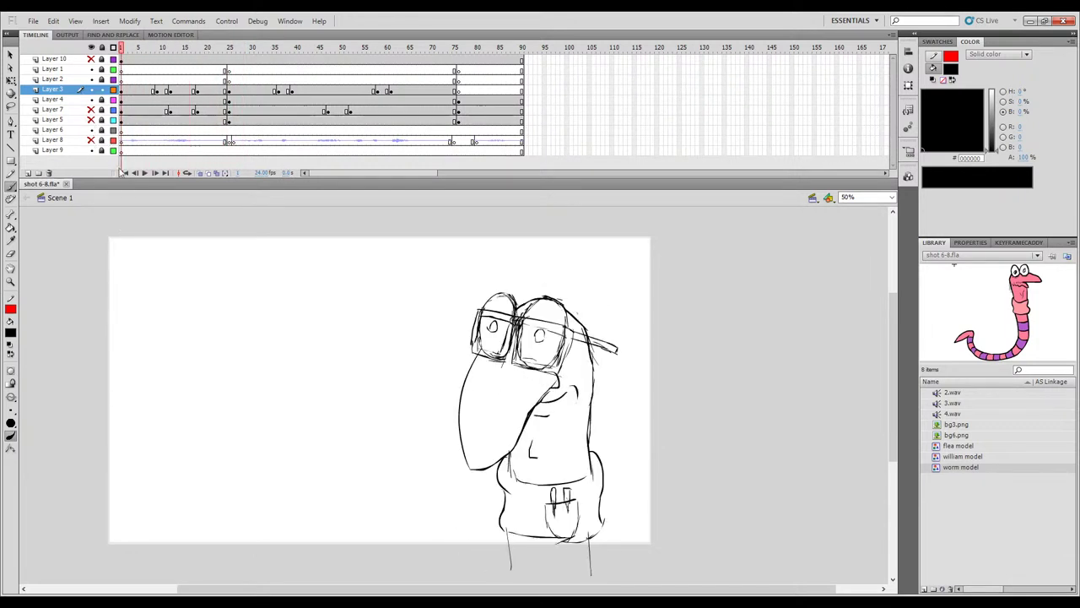
pyautogui.press('Return')
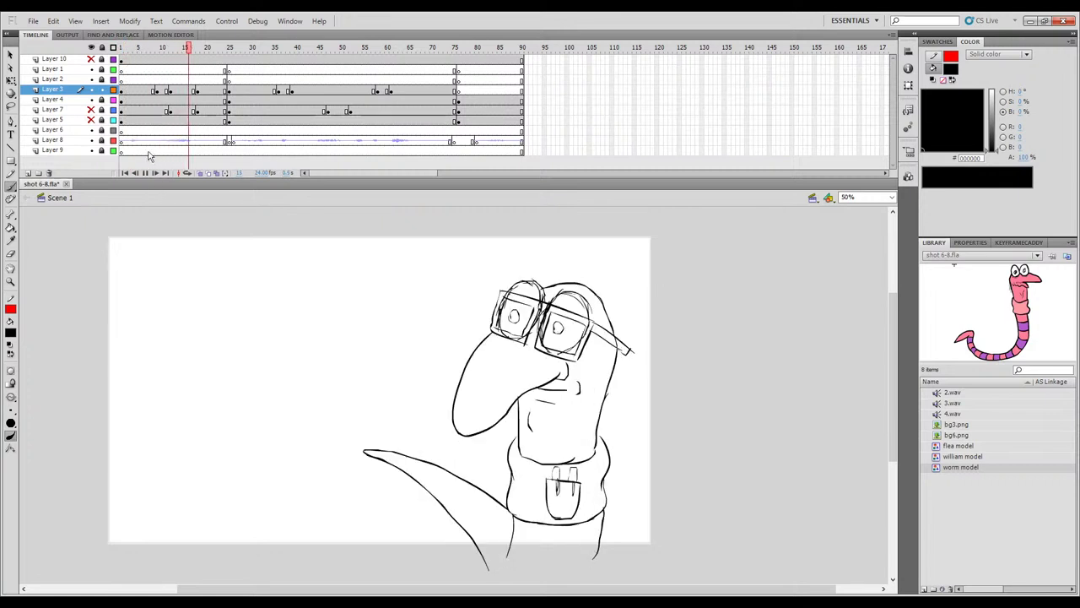
pyautogui.moveTo(198, 54); pyautogui.dragTo(90, 66)
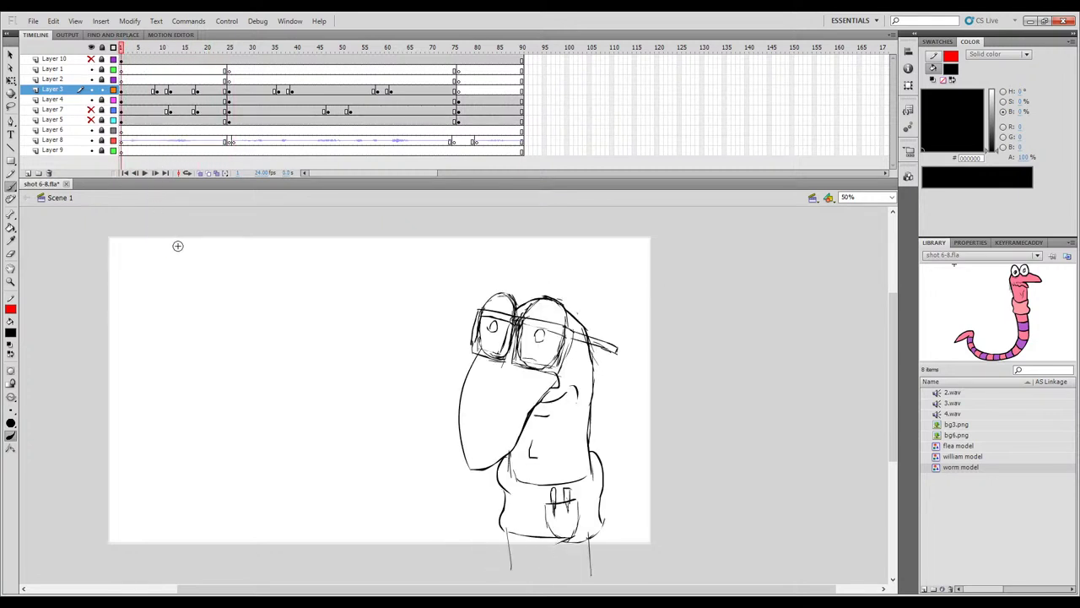
pyautogui.press('Return')
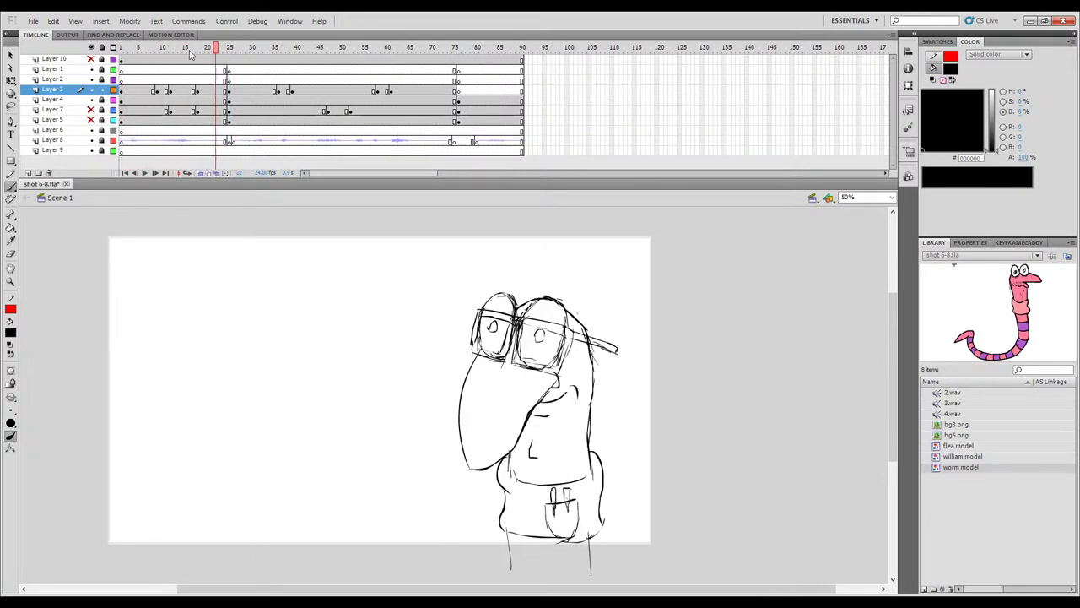
pyautogui.moveTo(181, 65)
pyautogui.mouseDown()
pyautogui.moveTo(148, 74)
pyautogui.moveTo(157, 52)
pyautogui.moveTo(180, 56)
pyautogui.moveTo(154, 59)
pyautogui.moveTo(165, 66)
pyautogui.moveTo(193, 64)
pyautogui.moveTo(151, 71)
pyautogui.moveTo(188, 76)
pyautogui.moveTo(131, 78)
pyautogui.mouseUp()
pyautogui.press('Return')
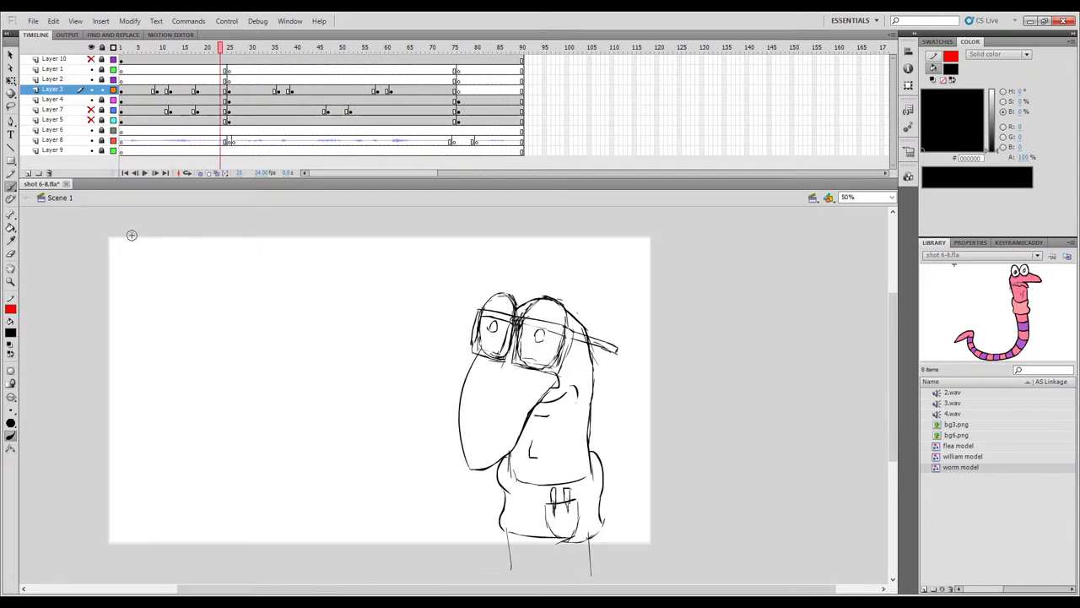
# Copy the frame 9 in-between to frame 16 on Layer 3 and shift the following keyframe to frame 19.
pyautogui.click(158, 90)
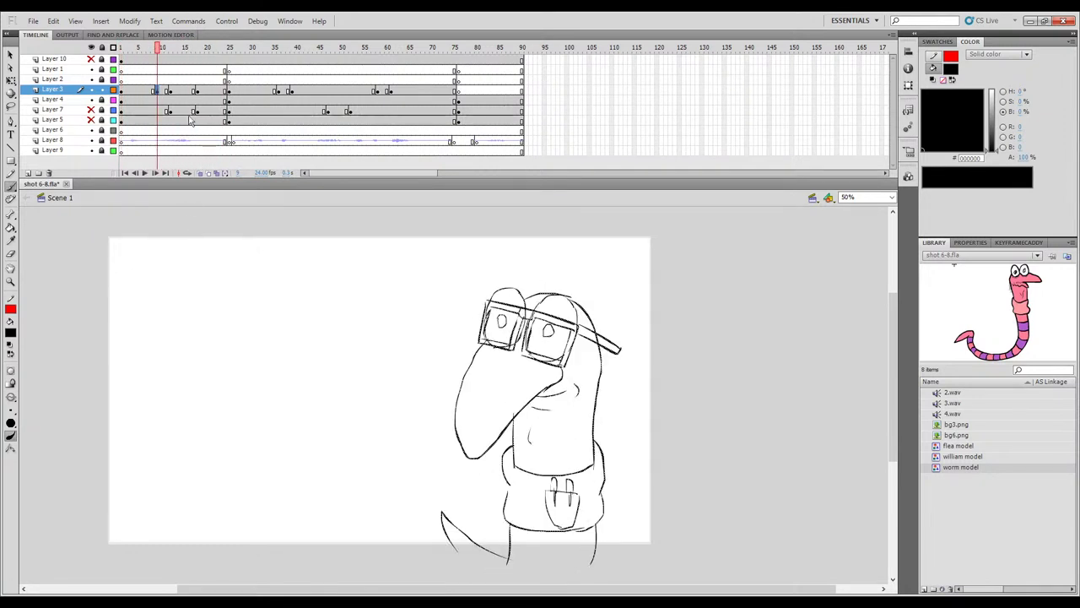
pyautogui.click(185, 91)
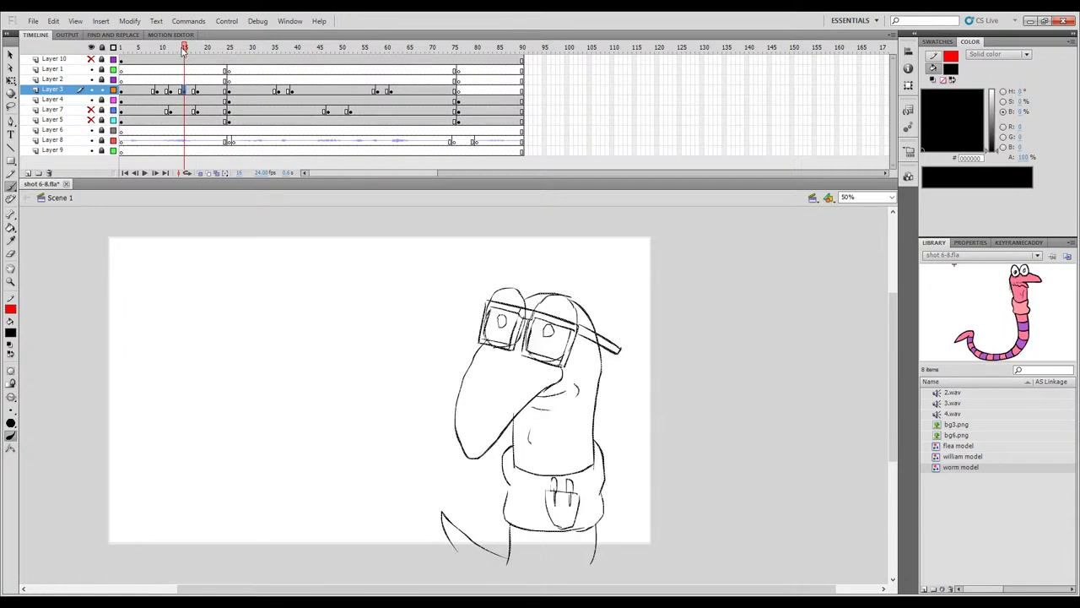
pyautogui.moveTo(184, 49)
pyautogui.mouseDown()
pyautogui.moveTo(139, 64)
pyautogui.moveTo(209, 67)
pyautogui.moveTo(187, 95)
pyautogui.mouseUp()
pyautogui.click(199, 90)
pyautogui.keyDown('shift'); pyautogui.click(184, 92); pyautogui.keyUp('shift')
pyautogui.click(189, 93)
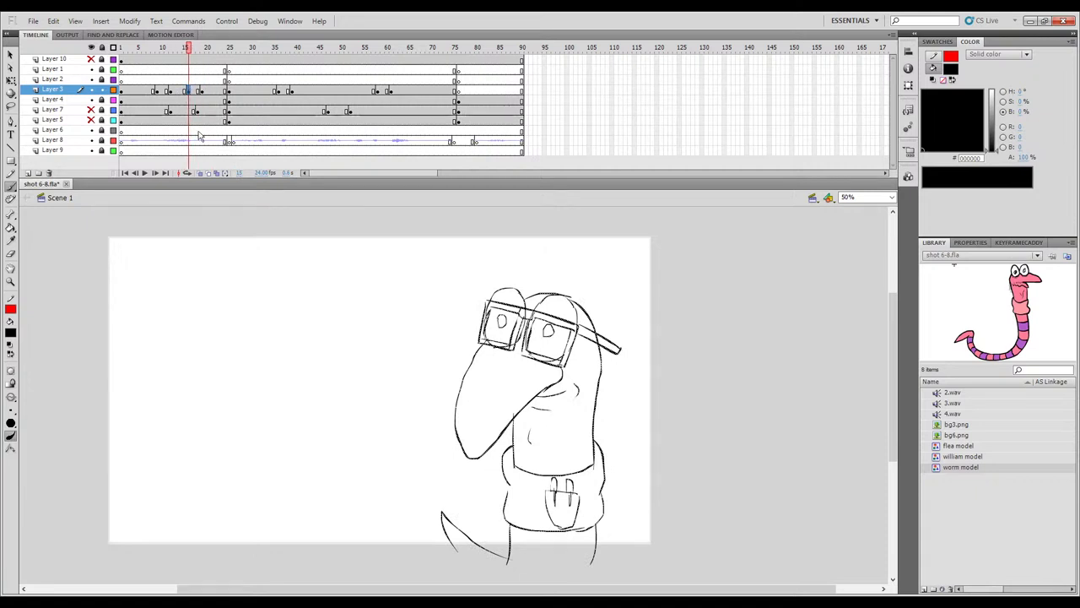
# Erase the beak outline from the worm drawing on frame 16, keeping the glasses, head and body.
pyautogui.press('e')
pyautogui.moveTo(485, 345); pyautogui.dragTo(479, 345)
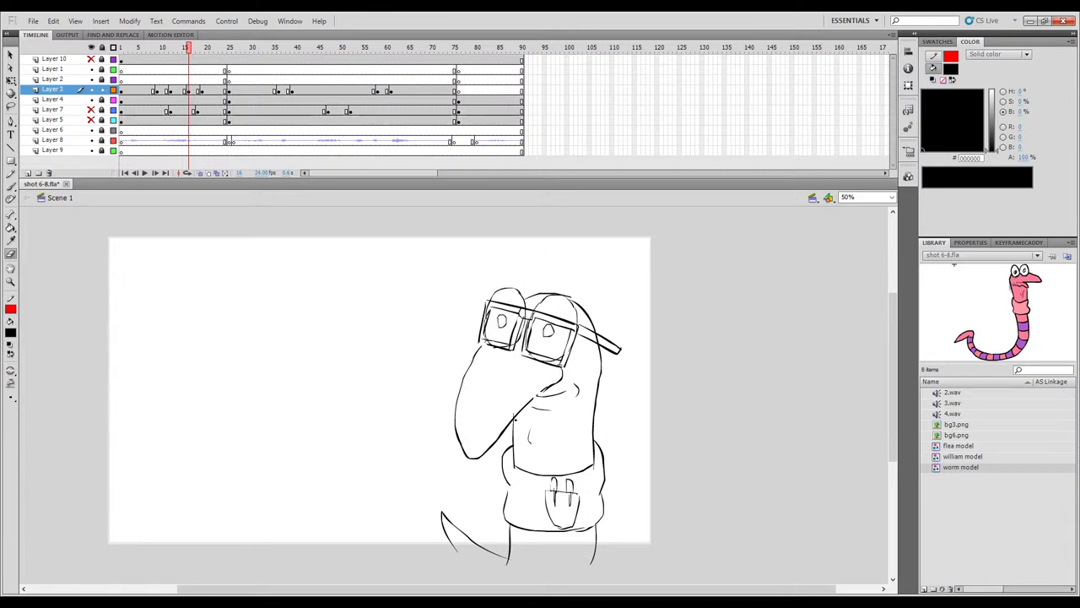
pyautogui.hotkey('ctrl', 'a')
pyautogui.click(506, 427)
pyautogui.keyDown('ctrl'); pyautogui.click(554, 383); pyautogui.keyUp('ctrl')
pyautogui.keyDown('ctrl'); pyautogui.keyDown('shift'); pyautogui.click(529, 404); pyautogui.keyUp('shift'); pyautogui.keyUp('ctrl')
pyautogui.press('Delete')
pyautogui.press('b')
# Show onion skinning around frame 16 and extend its range to include the following pose on frame 19.
pyautogui.click(200, 173)
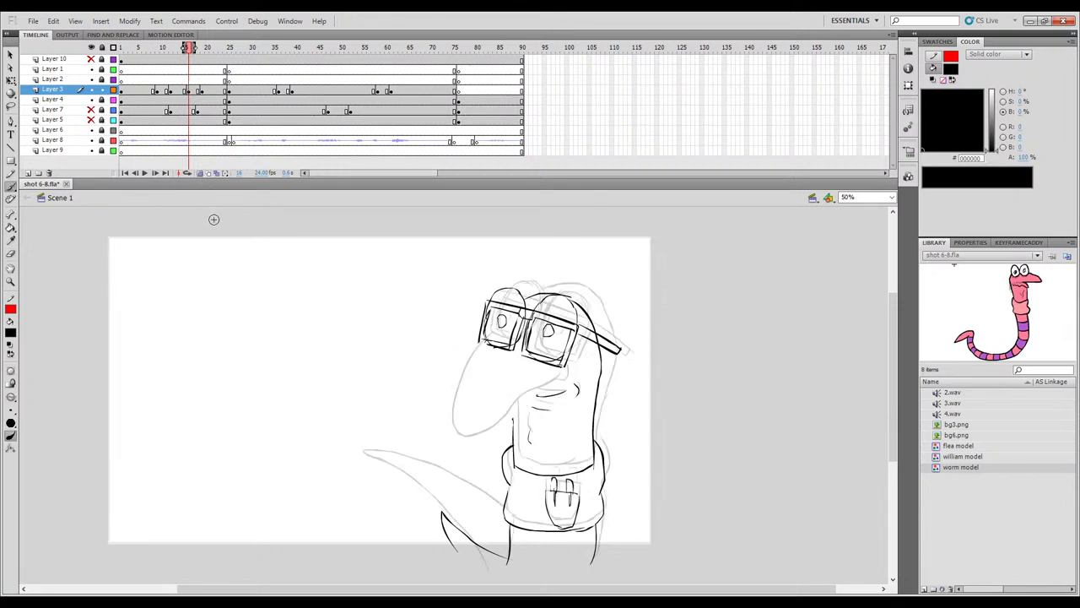
pyautogui.press(',')
pyautogui.press('.')
pyautogui.moveTo(196, 47); pyautogui.dragTo(206, 48)
pyautogui.press('.')
pyautogui.press(',')
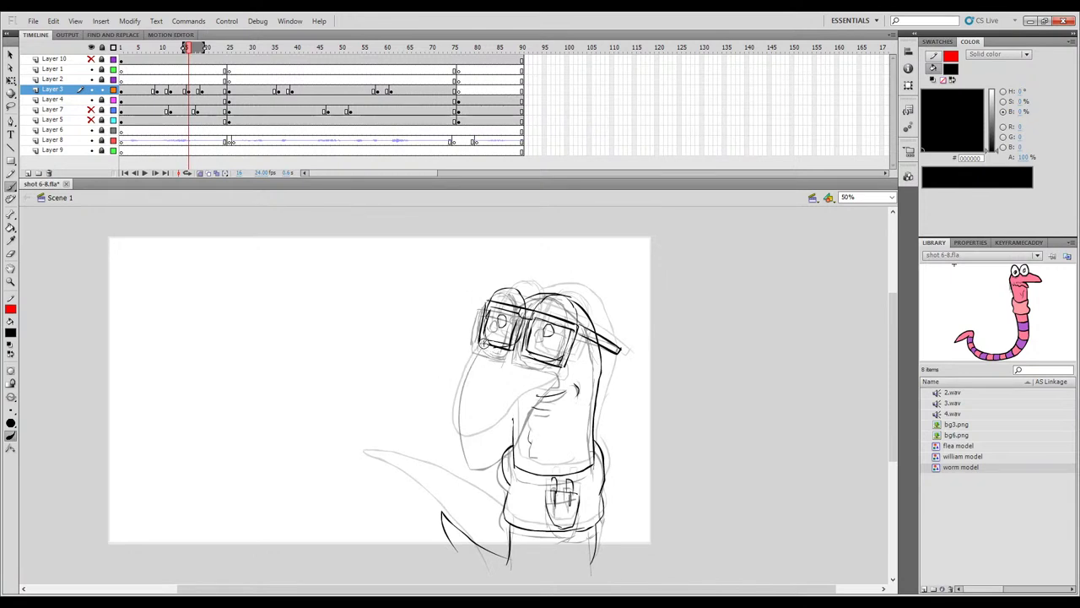
# Try a beak outline with a sharply outswept tip on frame 16, check it in motion, and undo it.
pyautogui.moveTo(479, 347); pyautogui.dragTo(440, 420)
pyautogui.moveTo(462, 452)
pyautogui.mouseDown()
pyautogui.moveTo(442, 442)
pyautogui.moveTo(437, 406)
pyautogui.mouseUp()
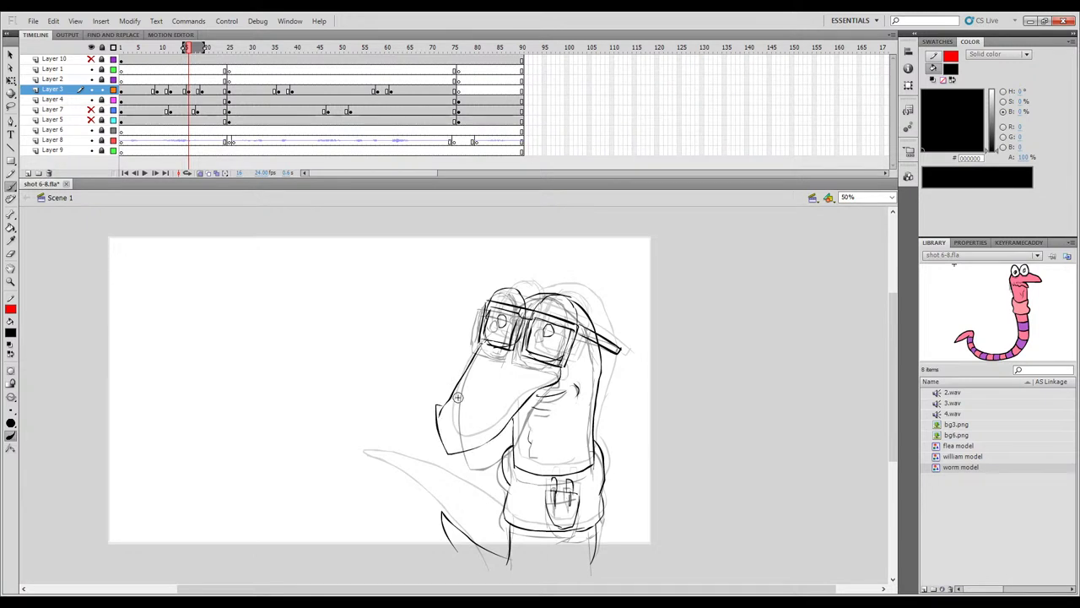
pyautogui.press(',')
pyautogui.press('.')
pyautogui.press('.')
pyautogui.press('.')
pyautogui.press('.')
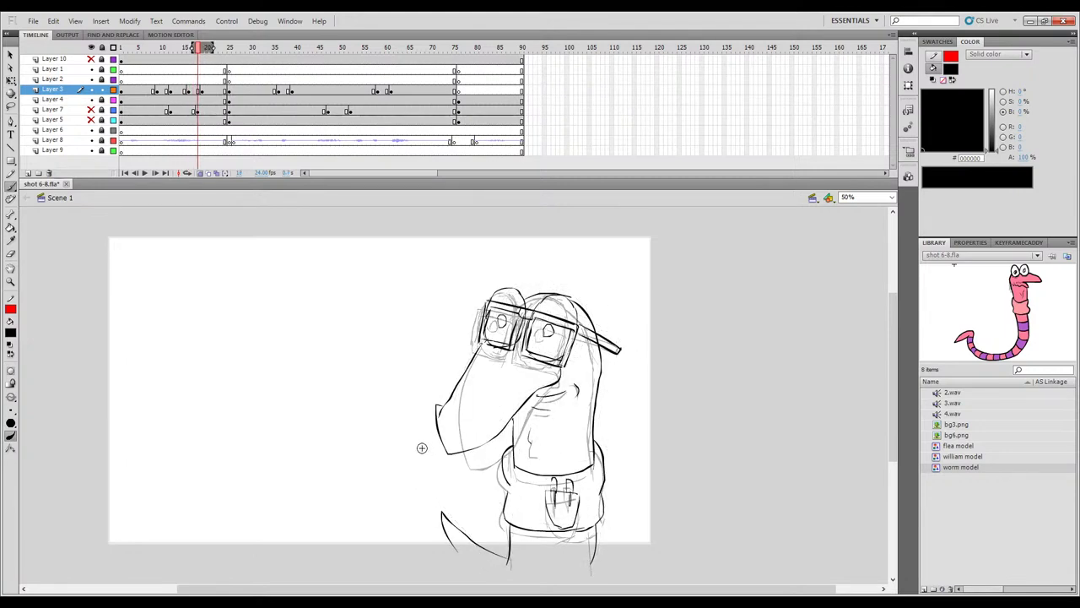
pyautogui.press(',')
pyautogui.click(200, 173)
pyautogui.moveTo(187, 48); pyautogui.dragTo(115, 95)
pyautogui.press('Return')
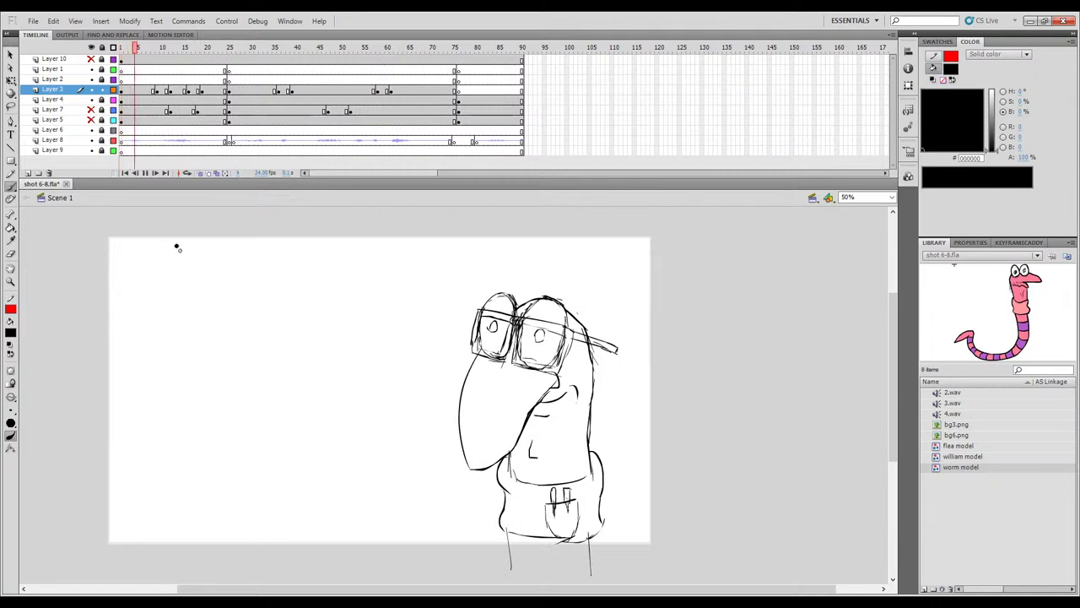
pyautogui.hotkey('ctrl', 'z')
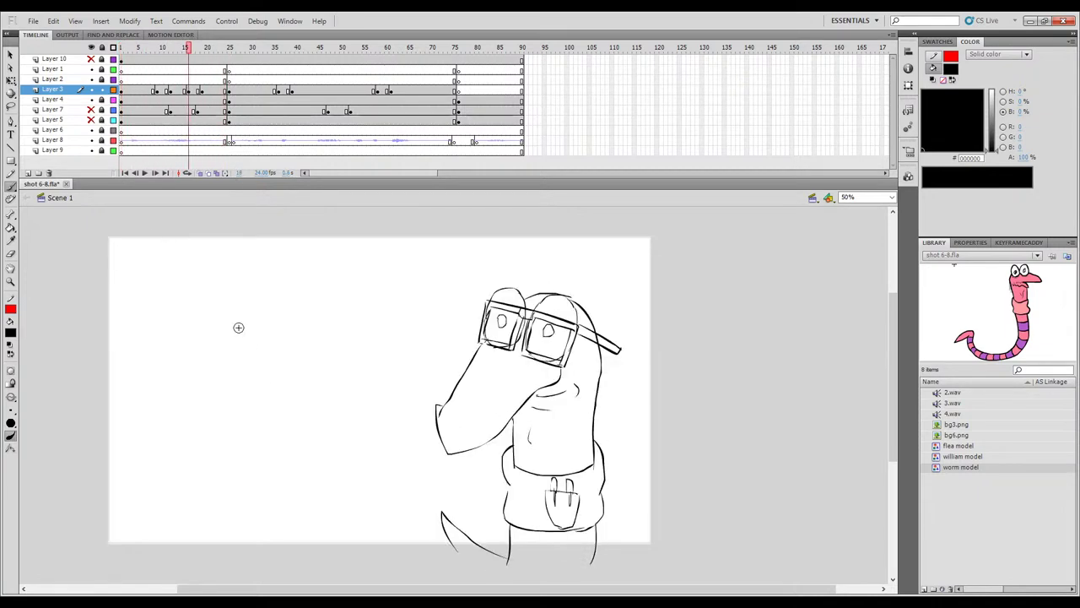
pyautogui.hotkey('ctrl', 'z')
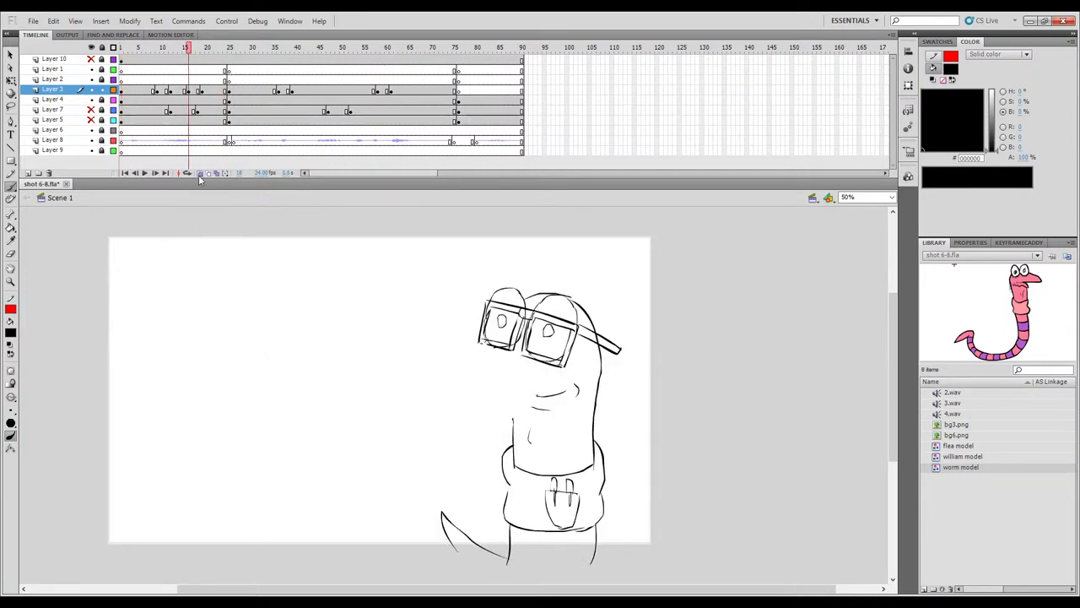
# Show onion skinning again and redraw the mouth corner of the beak just below the nearer lens.
pyautogui.click(200, 173)
pyautogui.press(',')
pyautogui.press('.')
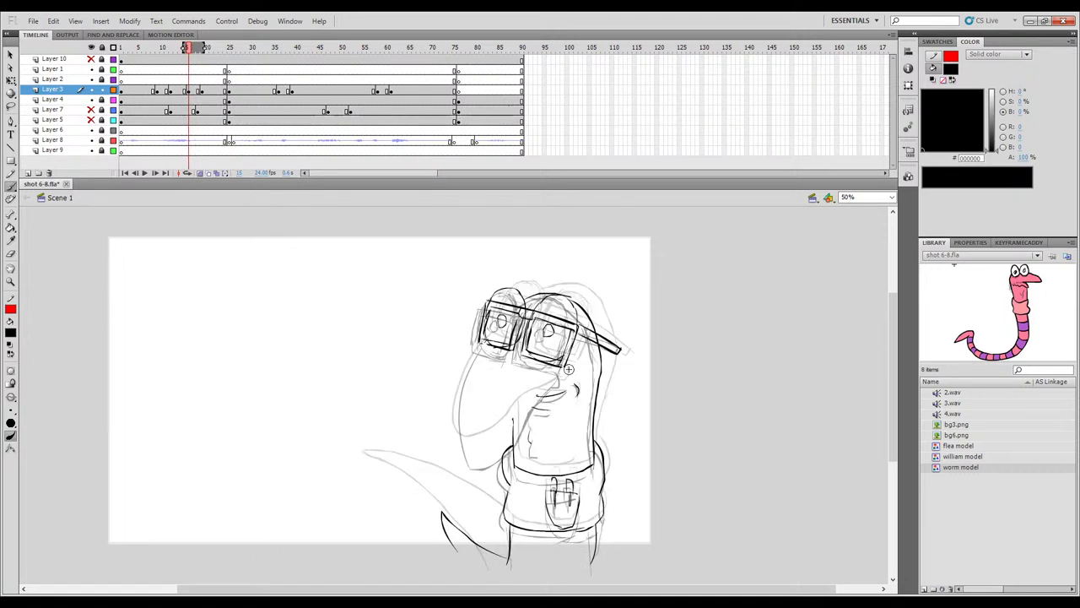
pyautogui.moveTo(559, 370); pyautogui.dragTo(563, 379)
pyautogui.press('.')
pyautogui.press(',')
pyautogui.press('.')
# Draw the front edge of the beak curving down from the far lens, redoing strokes after comparing adjacent frames.
pyautogui.moveTo(474, 354)
pyautogui.mouseDown()
pyautogui.moveTo(451, 389)
pyautogui.moveTo(444, 427)
pyautogui.mouseUp()
pyautogui.press(',')
pyautogui.press('.')
pyautogui.hotkey('ctrl', 'z')
pyautogui.moveTo(488, 341); pyautogui.dragTo(456, 384)
pyautogui.press(',')
pyautogui.press('.')
pyautogui.hotkey('ctrl', 'z')
# Draw the beak's lower edge and close its outline with a rounded, slightly outswept tip, comparing with neighbouring frames.
pyautogui.moveTo(550, 387); pyautogui.dragTo(515, 411)
pyautogui.moveTo(456, 451); pyautogui.dragTo(448, 432)
pyautogui.press(',')
pyautogui.press('.')
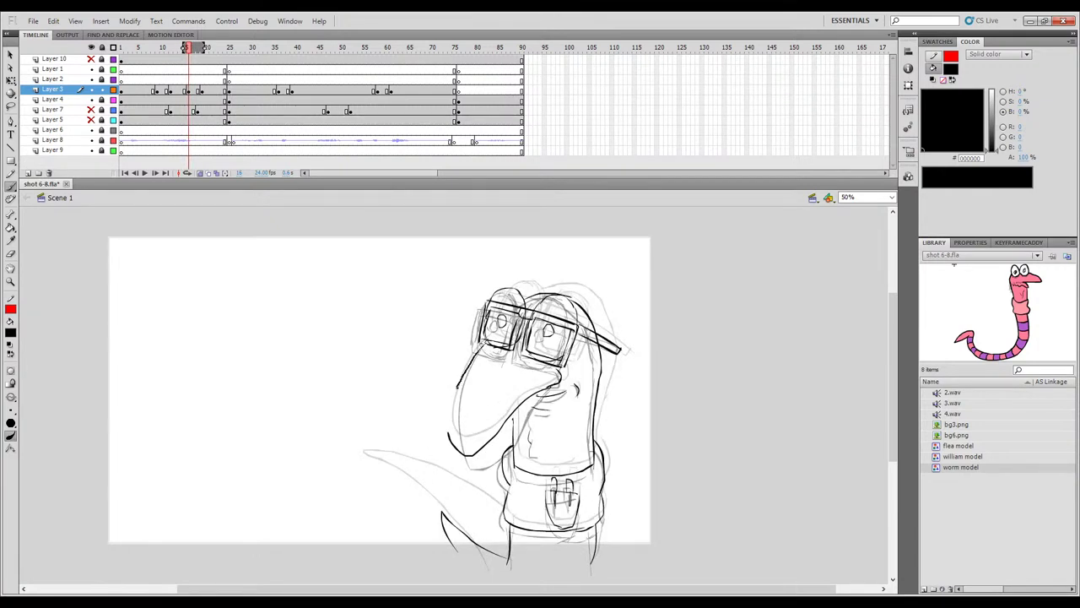
pyautogui.press(',')
pyautogui.press('.')
pyautogui.press('.')
pyautogui.press('.')
pyautogui.press('.')
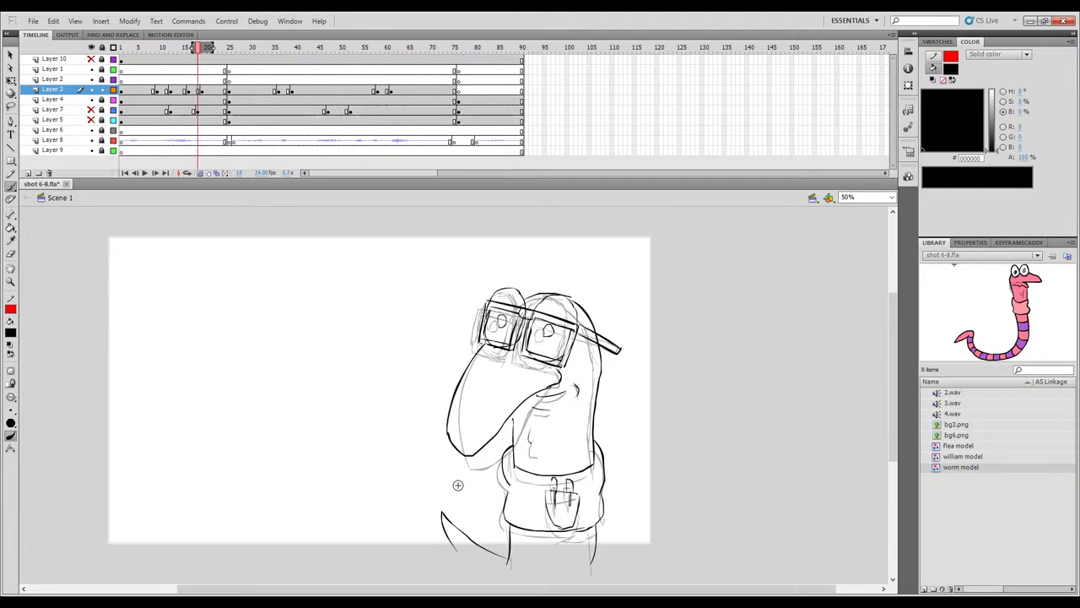
# Hide onion skinning and play from frame 1 to examine the head movement with the new frame 16 drawing.
pyautogui.click(201, 174)
pyautogui.click(157, 90)
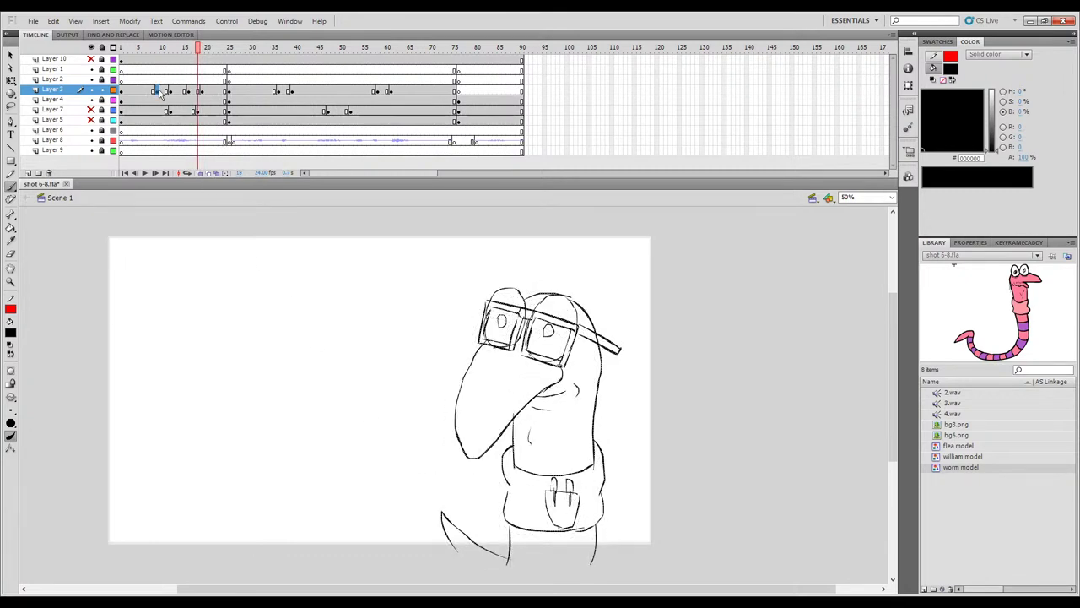
pyautogui.click(190, 92)
pyautogui.moveTo(186, 50)
pyautogui.mouseDown()
pyautogui.moveTo(141, 49)
pyautogui.moveTo(207, 72)
pyautogui.mouseUp()
pyautogui.click(122, 91)
pyautogui.press('Return')
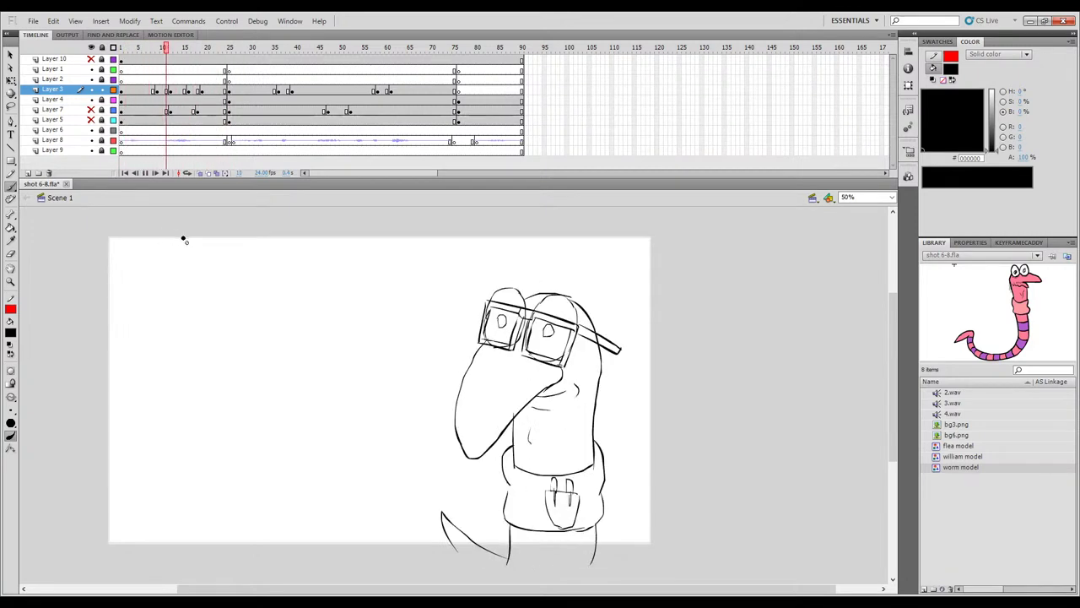
pyautogui.press('Return')
pyautogui.click(122, 49)
pyautogui.press('Return')
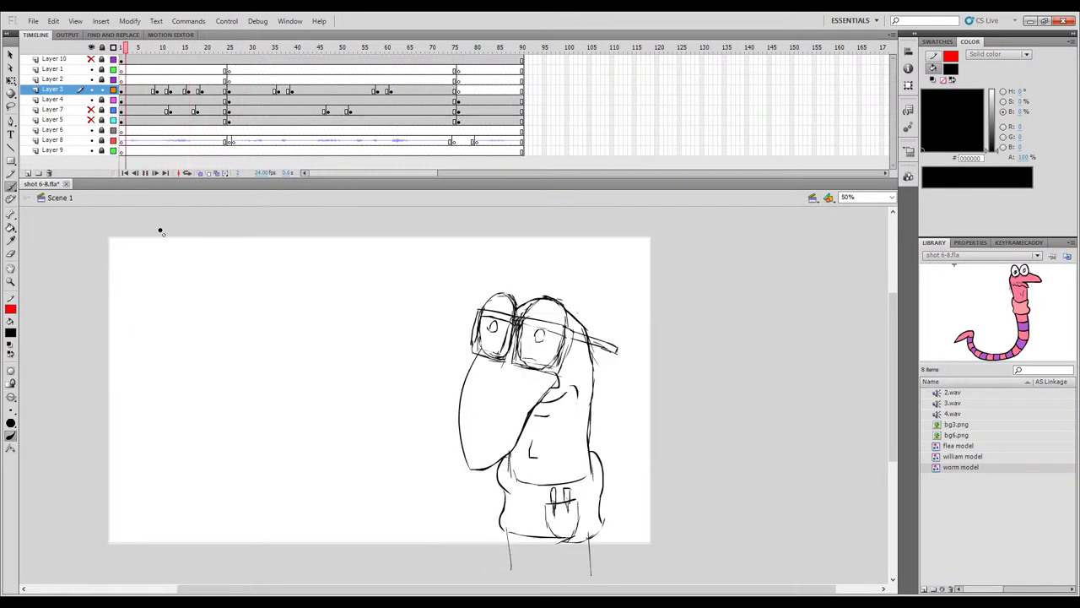
# Insert blank keyframes on Layer 3 at frames 7, 10, 14 and 17 between the existing drawings.
pyautogui.click(162, 93)
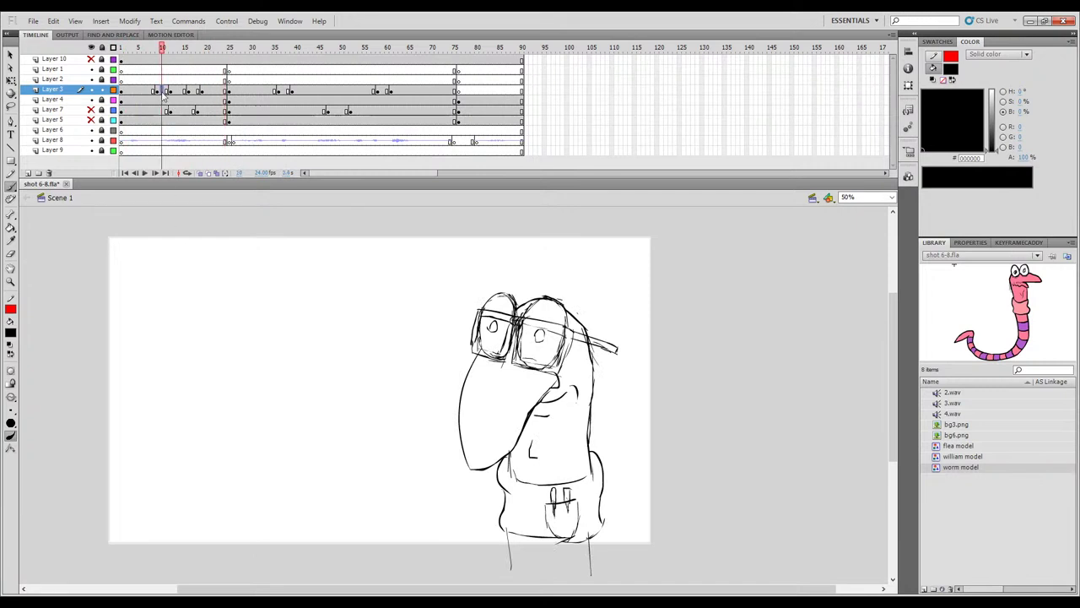
pyautogui.click(149, 92)
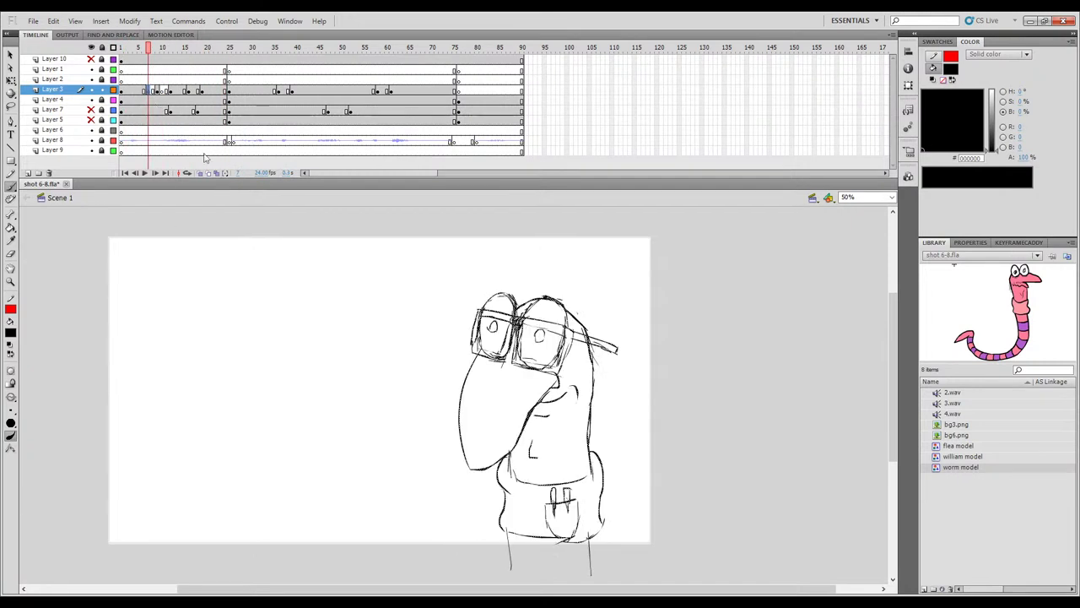
pyautogui.click(218, 187)
pyautogui.rightClick(179, 92)
pyautogui.click(243, 185)
pyautogui.rightClick(195, 93)
pyautogui.click(258, 185)
# Play the opening frames repeatedly from frame 1 to examine the rhythm of the drawings and blank gaps.
pyautogui.moveTo(188, 48); pyautogui.dragTo(124, 68)
pyautogui.press('Return')
pyautogui.press('Return')
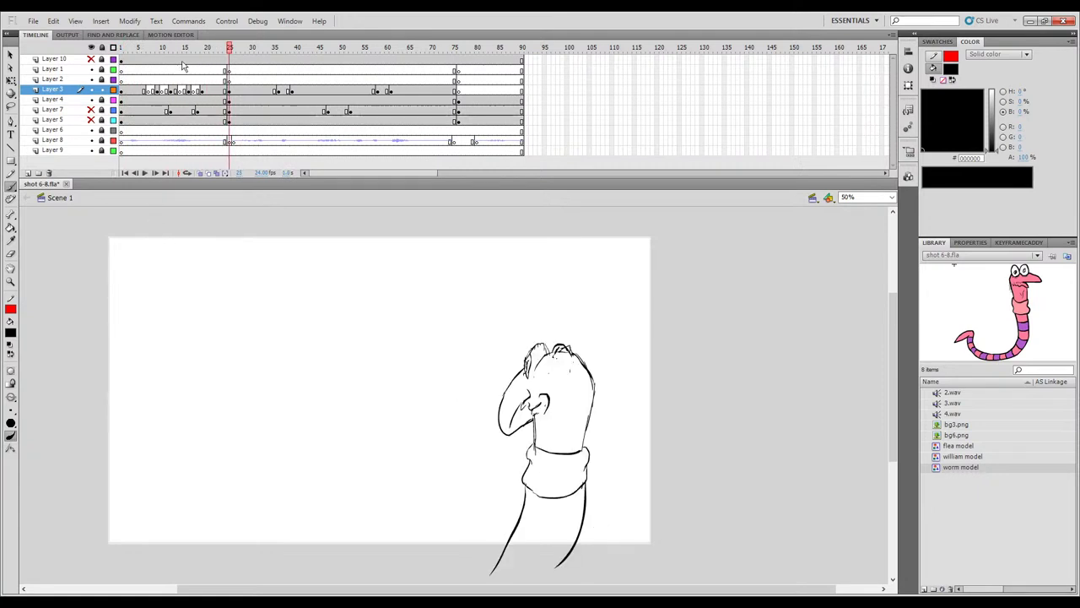
pyautogui.press('Return')
pyautogui.moveTo(195, 49); pyautogui.dragTo(68, 67)
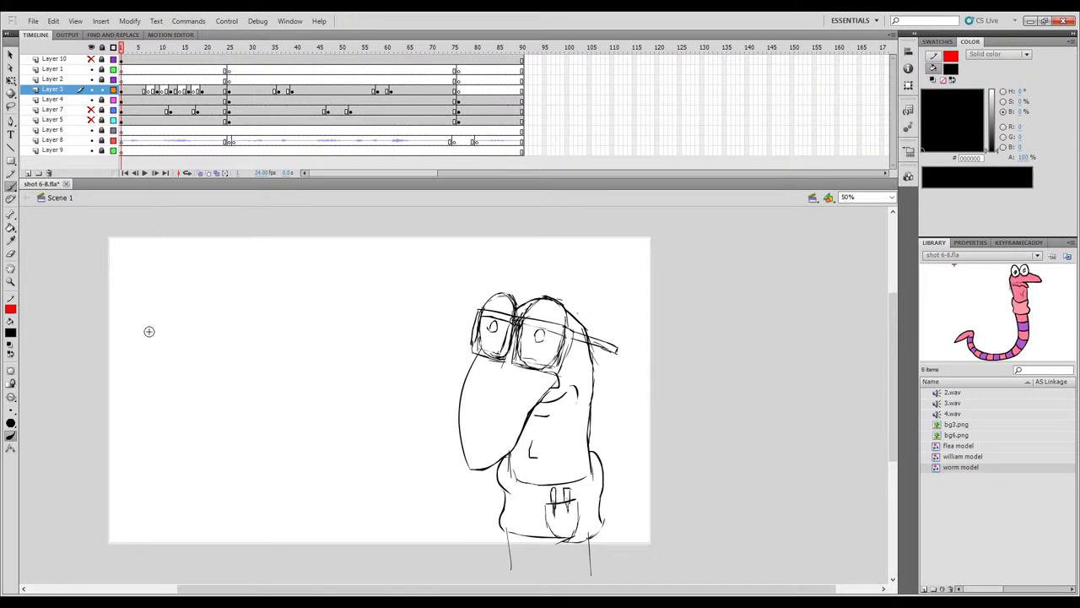
pyautogui.press('Return')
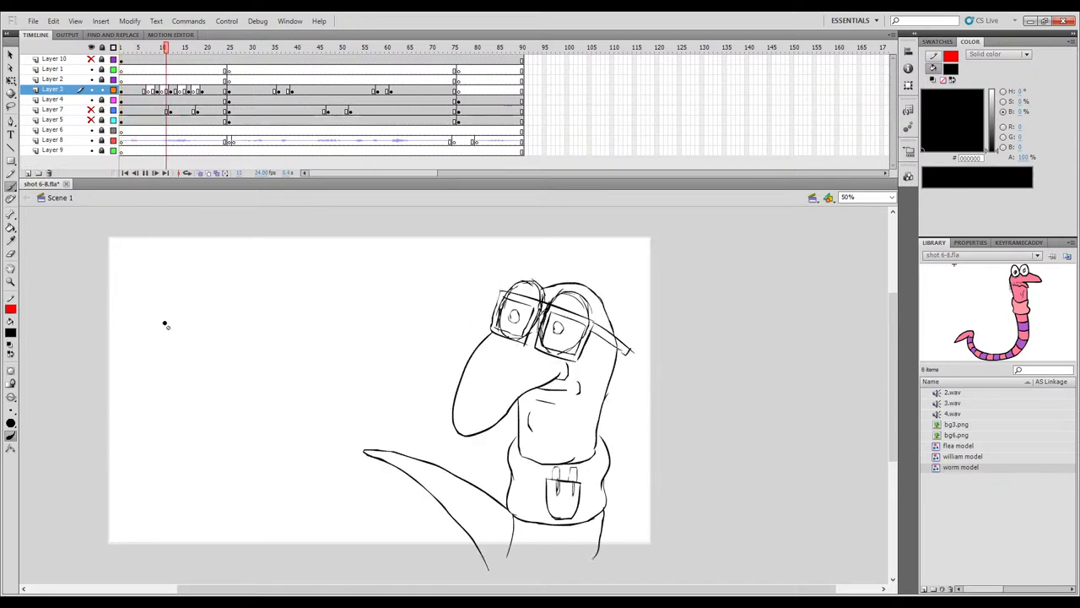
pyautogui.moveTo(165, 49); pyautogui.dragTo(121, 51)
pyautogui.press('Return')
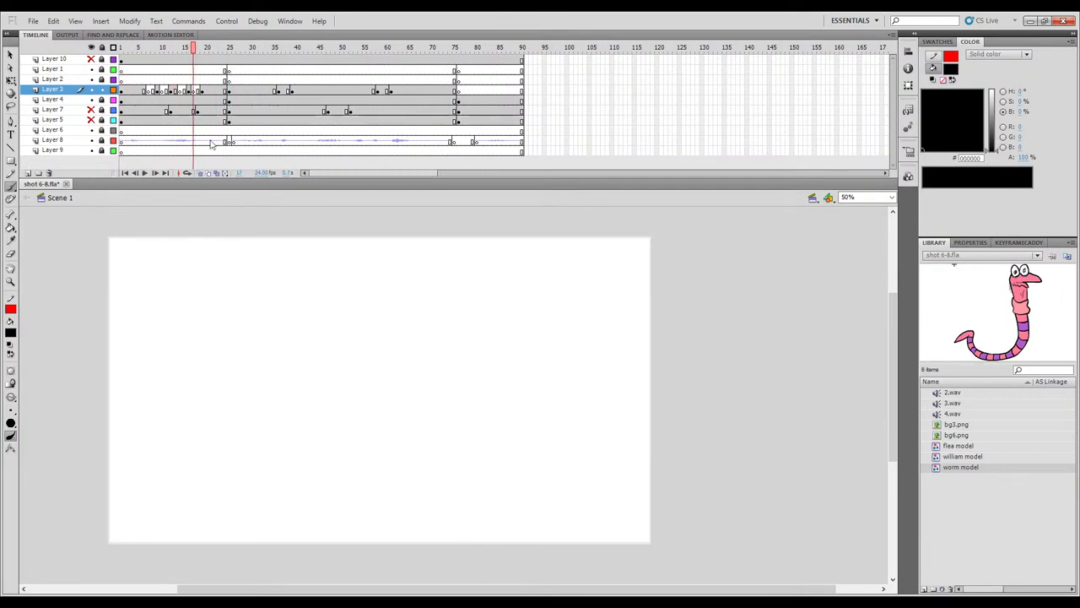
# Insert a keyframe at frame 23 on Layer 3, keeping the worm's head pose.
pyautogui.moveTo(195, 53)
pyautogui.mouseDown()
pyautogui.moveTo(222, 54)
pyautogui.moveTo(194, 55)
pyautogui.moveTo(207, 58)
pyautogui.mouseUp()
pyautogui.click(221, 91)
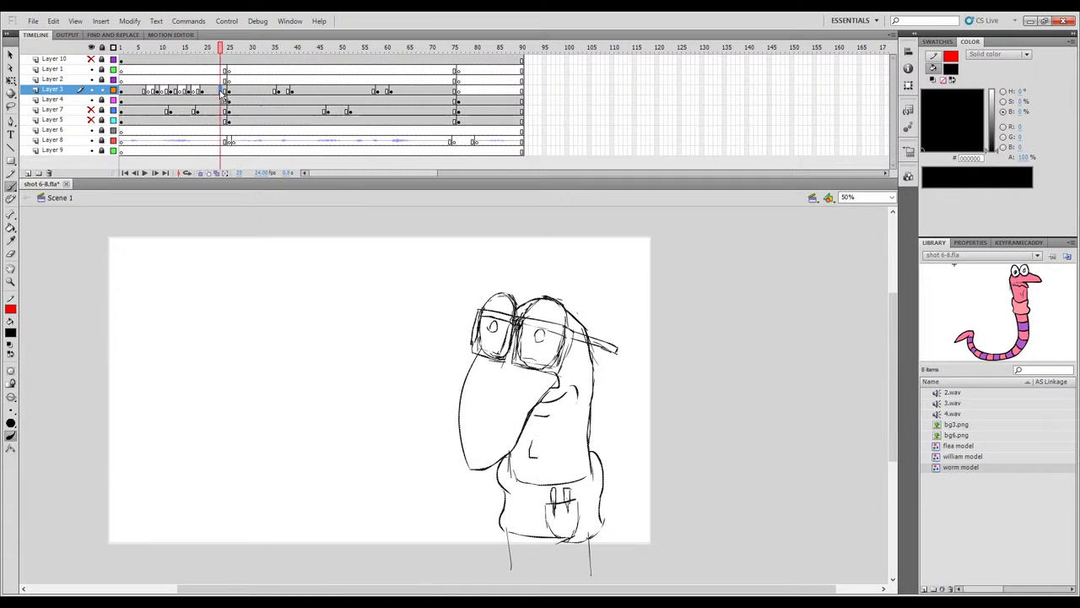
pyautogui.click(212, 93)
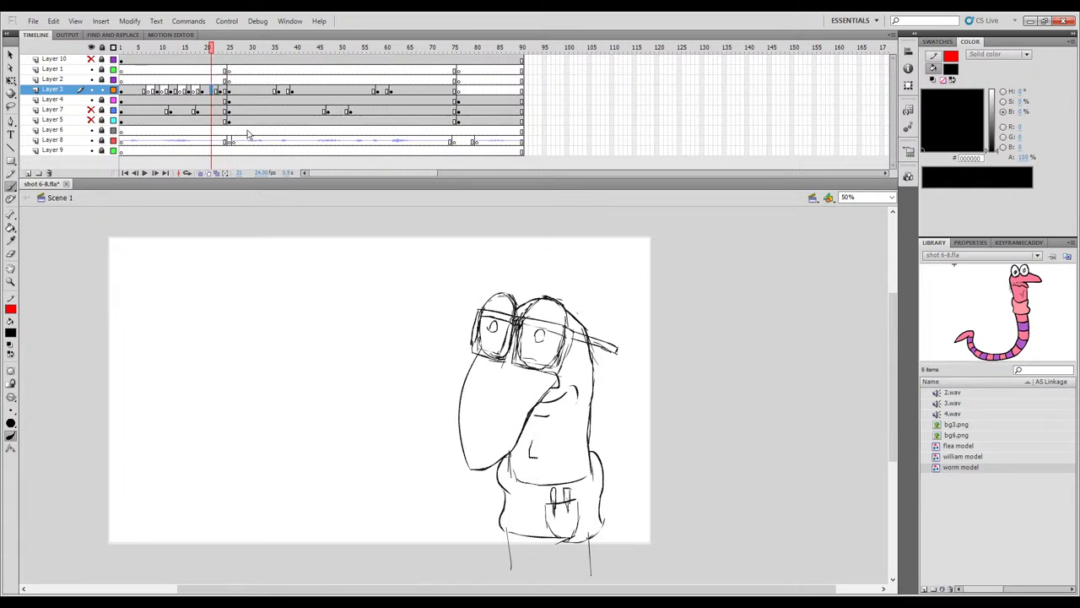
# Erase the beak from the drawing held from frame 19 on Layer 3, and insert a keyframe at frame 21.
pyautogui.press('e')
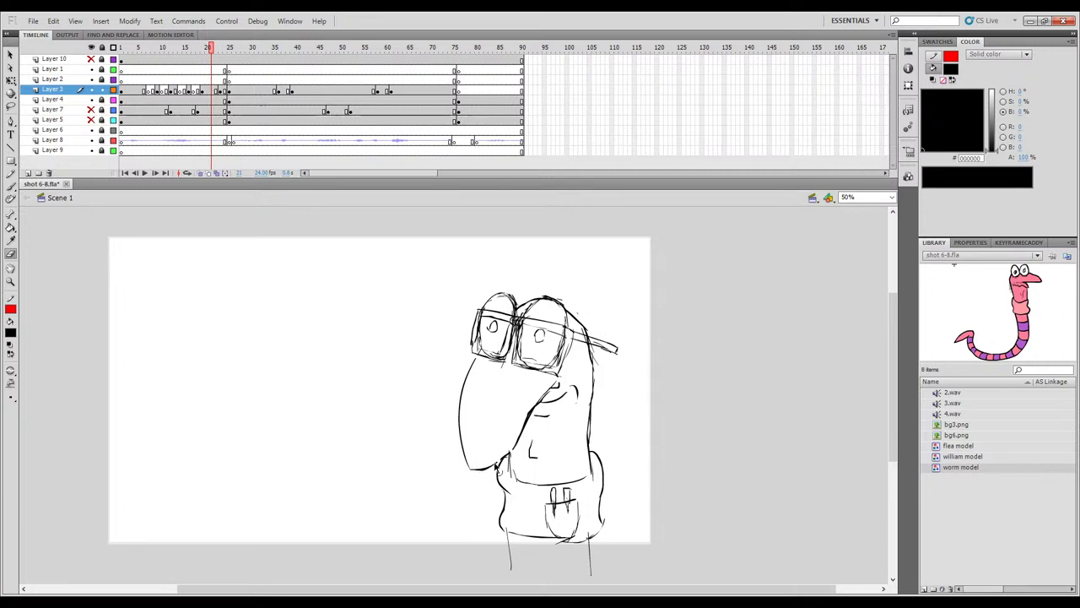
pyautogui.click(503, 474)
pyautogui.moveTo(540, 404); pyautogui.dragTo(535, 403)
pyautogui.click(542, 401)
pyautogui.press('Delete')
pyautogui.press('b')
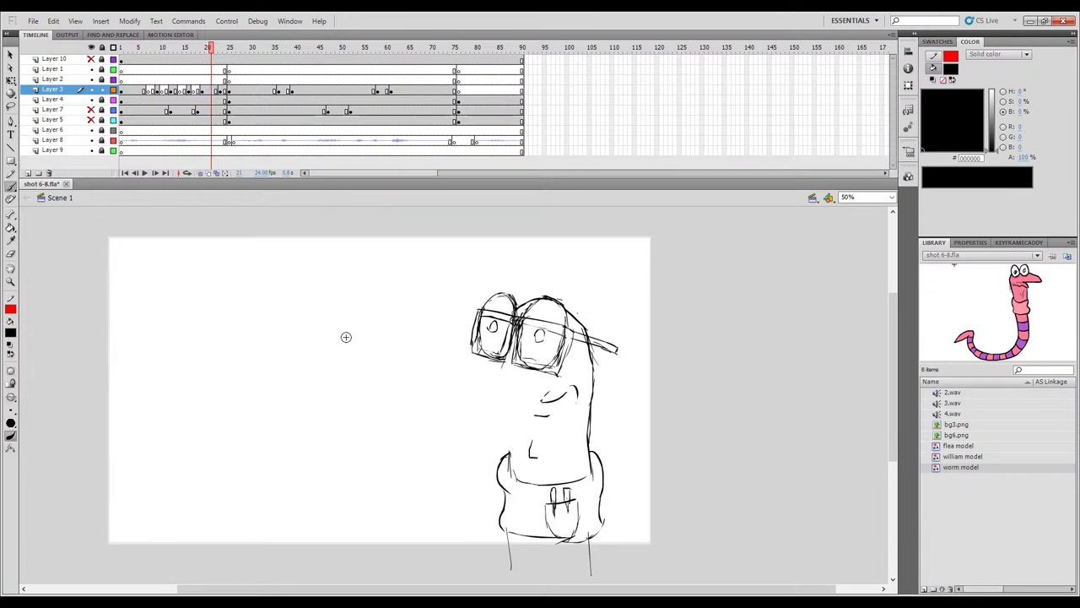
pyautogui.click(211, 92)
# Turn on onion skinning at frame 19 and extend its range to cover frames 16 to 23.
pyautogui.click(202, 90)
pyautogui.click(200, 173)
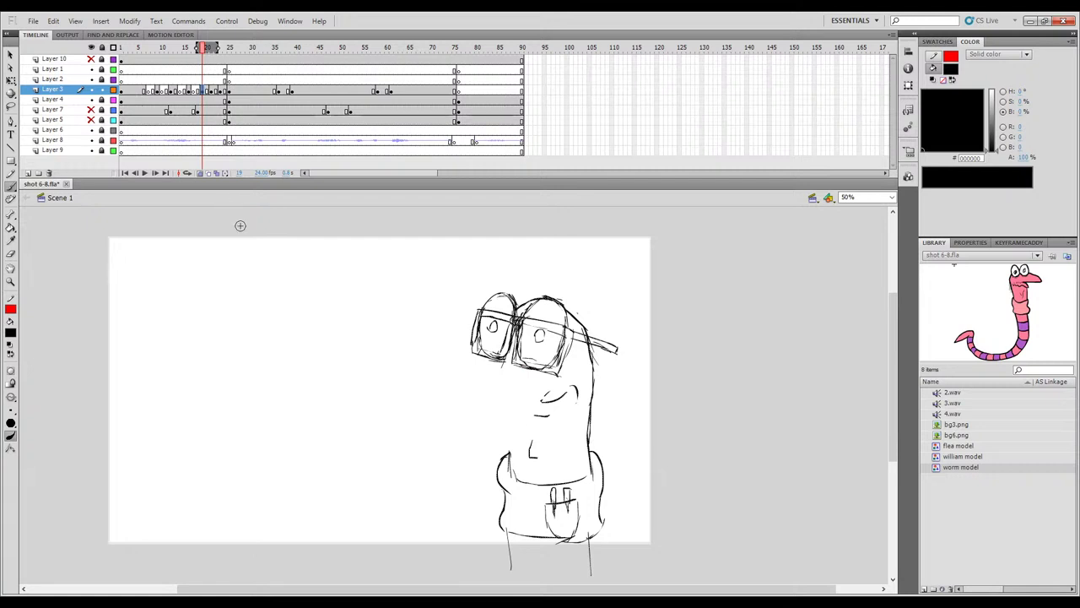
pyautogui.moveTo(196, 51); pyautogui.dragTo(189, 51)
pyautogui.press(',')
pyautogui.press('.')
pyautogui.press('.')
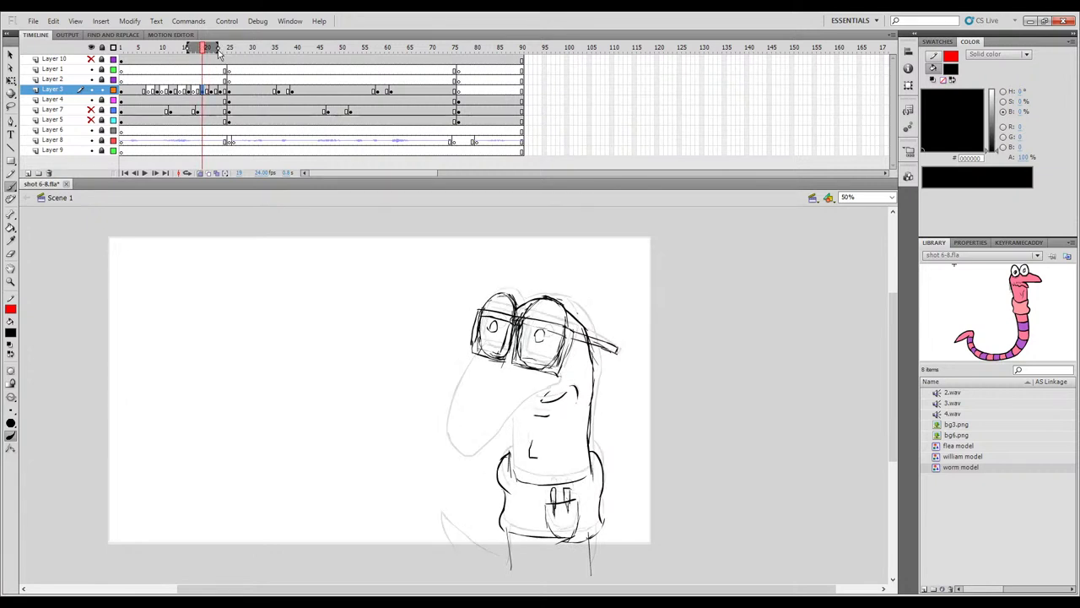
pyautogui.moveTo(218, 49); pyautogui.dragTo(222, 49)
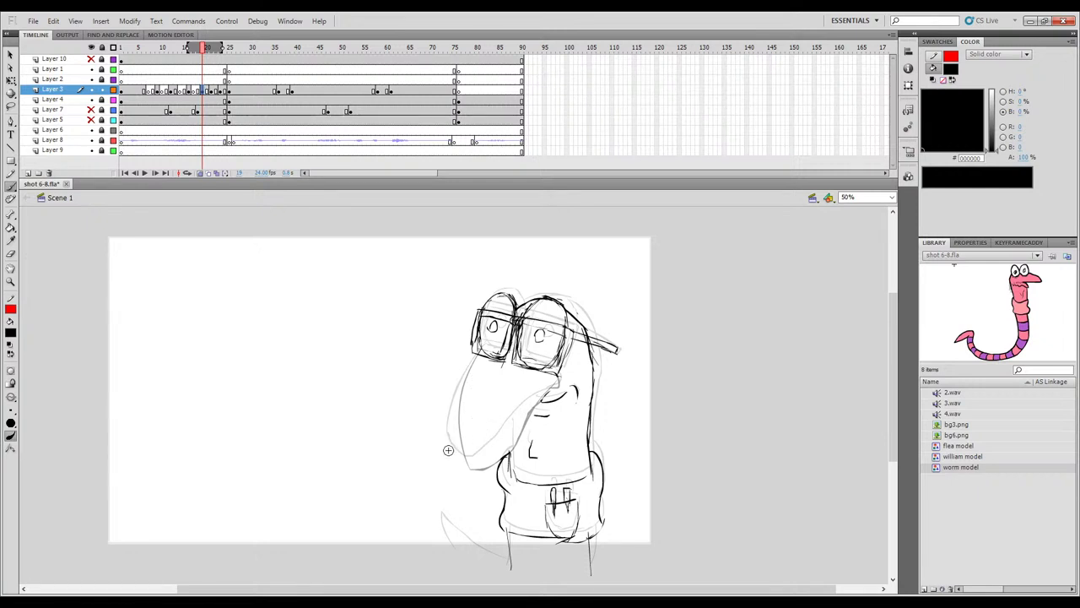
pyautogui.press(',')
pyautogui.press('.')
pyautogui.moveTo(515, 424); pyautogui.dragTo(512, 427)
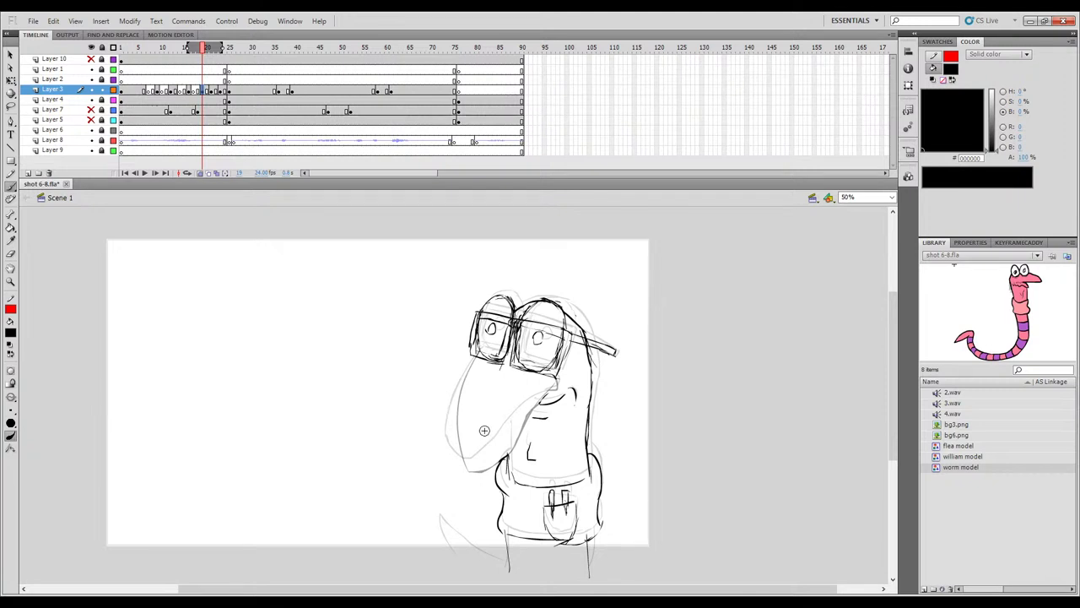
pyautogui.moveTo(504, 414); pyautogui.dragTo(496, 412)
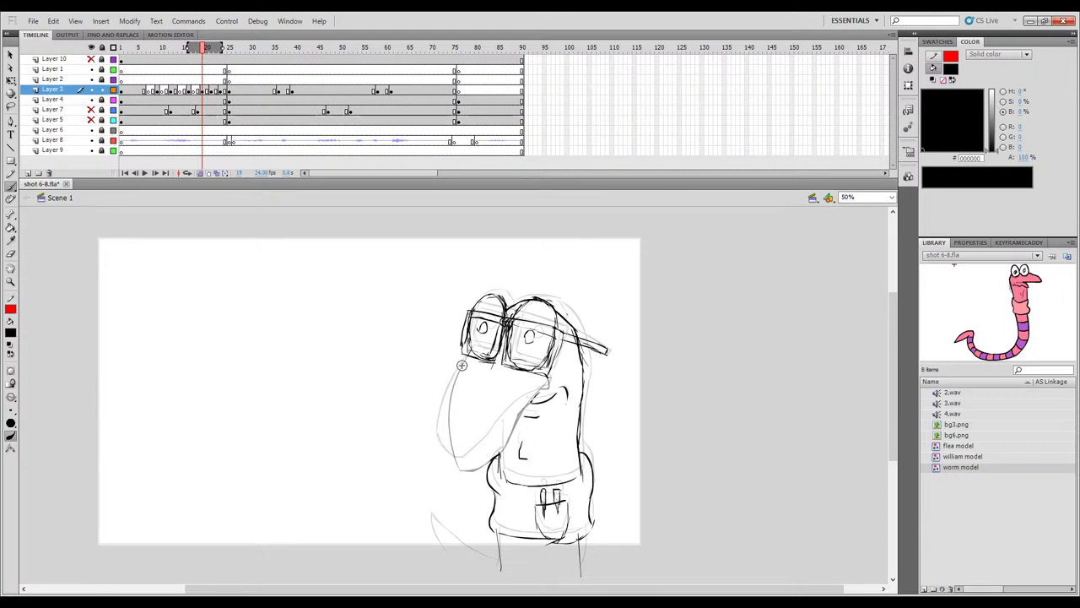
pyautogui.moveTo(458, 377); pyautogui.dragTo(460, 449)
pyautogui.hotkey('ctrl', 'z')
pyautogui.hotkey('ctrl', 'z')
pyautogui.hotkey('ctrl', 'z')
# Draw a new beak outline and mouth corner on frame 19, swung closer to the neck, comparing with the neighbouring frames.
pyautogui.press(',')
pyautogui.press('.')
pyautogui.press(',')
pyautogui.press('.')
pyautogui.press('.')
pyautogui.press(',')
pyautogui.press('.')
pyautogui.press(',')
pyautogui.press(',')
pyautogui.press('.')
pyautogui.moveTo(454, 422); pyautogui.dragTo(473, 472)
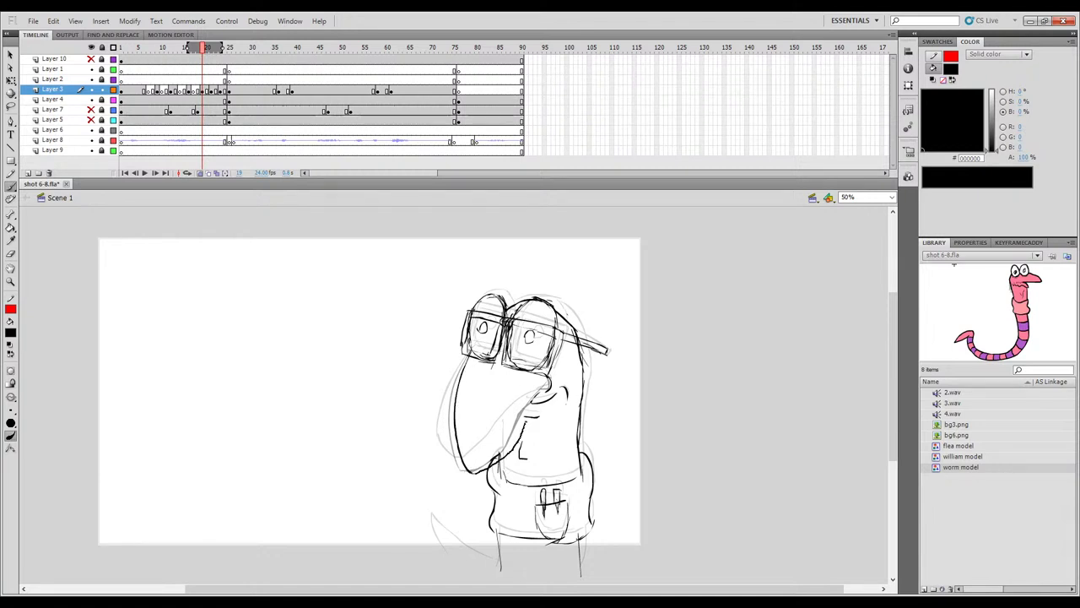
pyautogui.moveTo(537, 395); pyautogui.dragTo(550, 389)
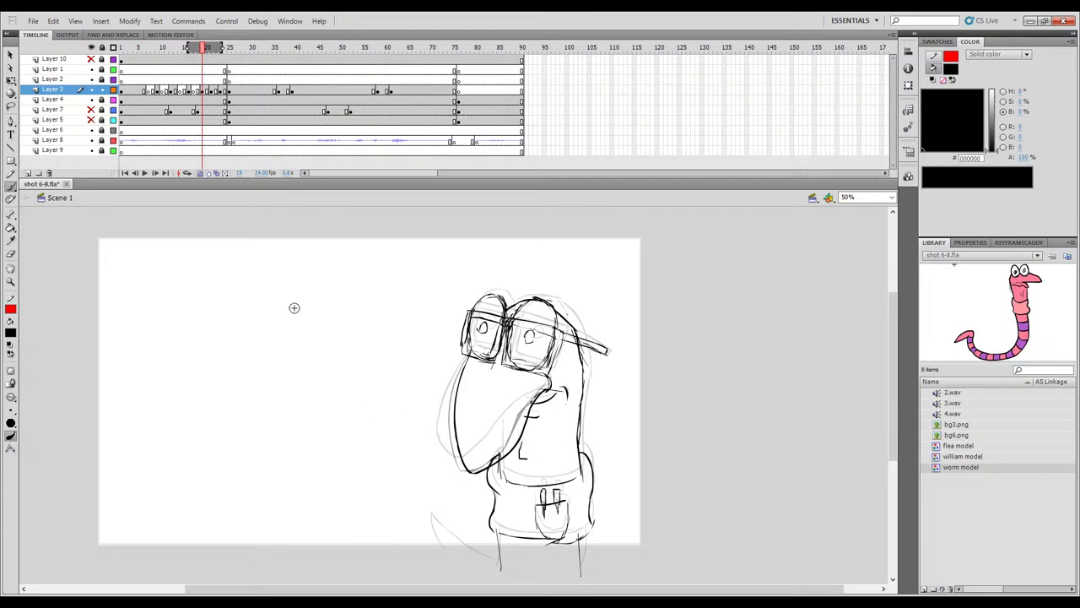
# Narrow the onion skin range around frame 21 and draw the beak there, slightly outside the neighbouring beak outlines.
pyautogui.moveTo(215, 52); pyautogui.dragTo(213, 53)
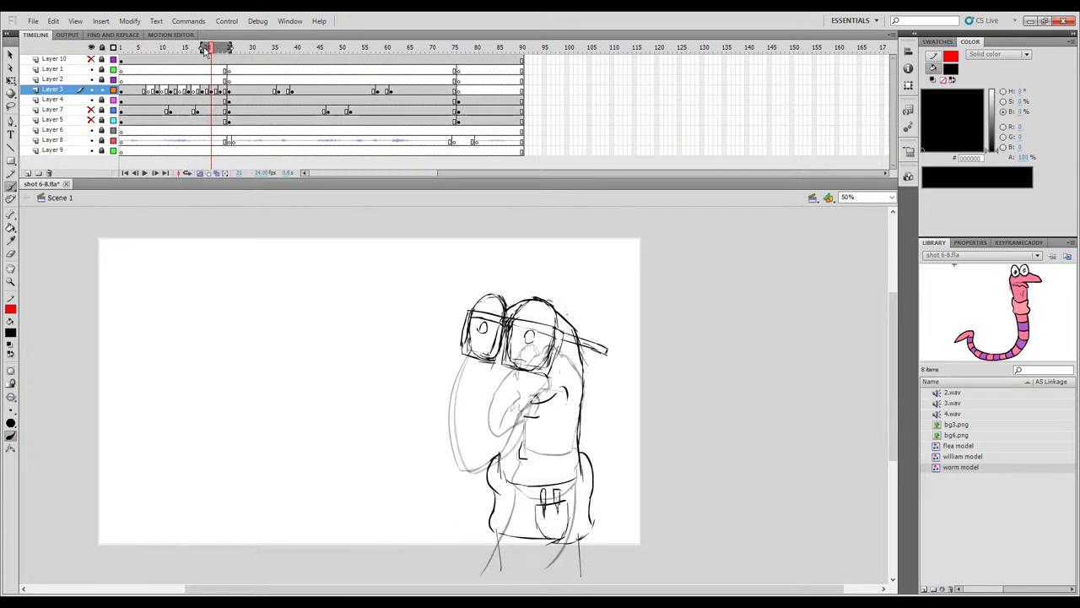
pyautogui.moveTo(232, 50); pyautogui.dragTo(222, 51)
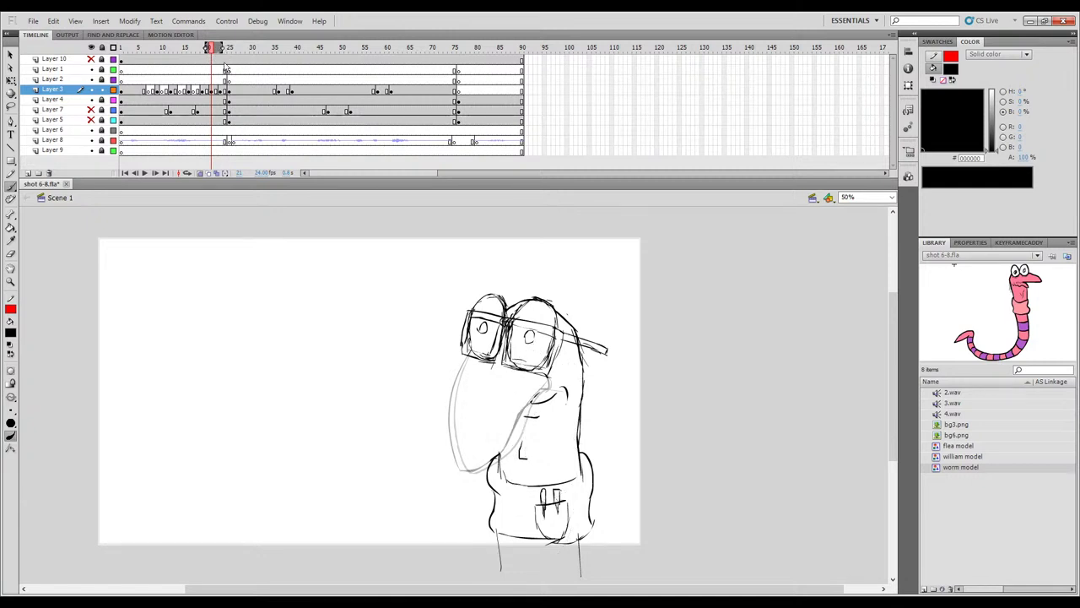
pyautogui.press(',')
pyautogui.press('.')
pyautogui.moveTo(470, 353); pyautogui.dragTo(447, 422)
pyautogui.moveTo(462, 358); pyautogui.dragTo(456, 469)
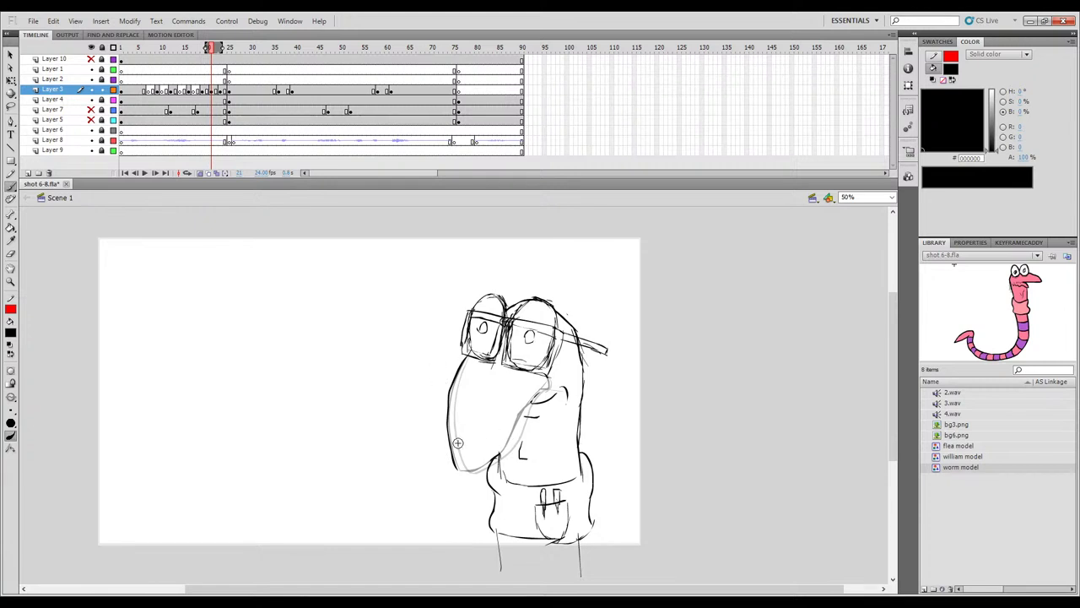
pyautogui.press(',')
pyautogui.press('.')
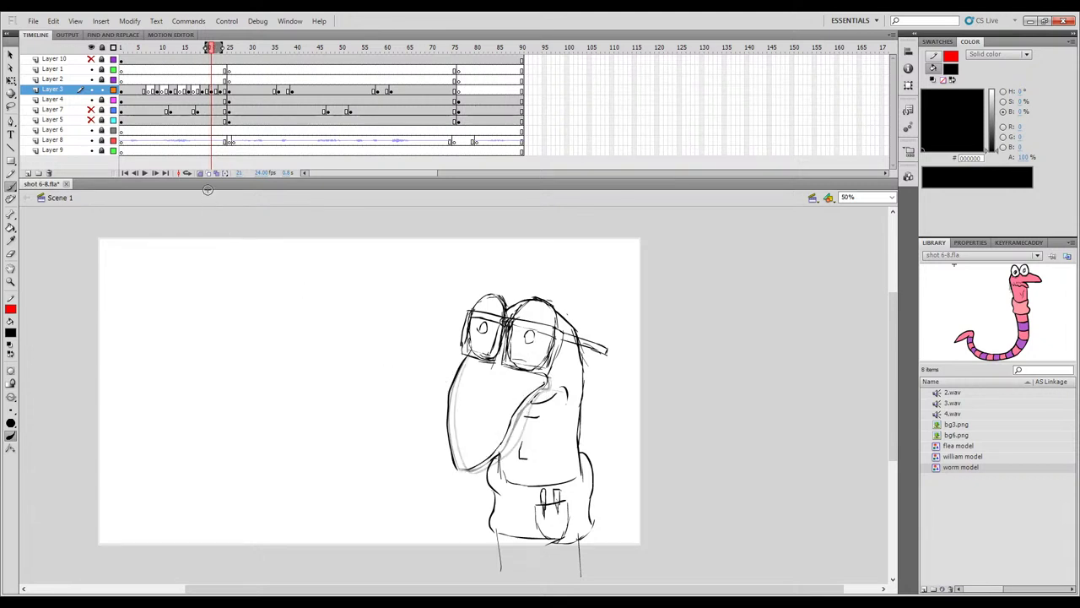
# Hide onion skinning and play from frame 1 to examine the beak's settling movement.
pyautogui.click(200, 173)
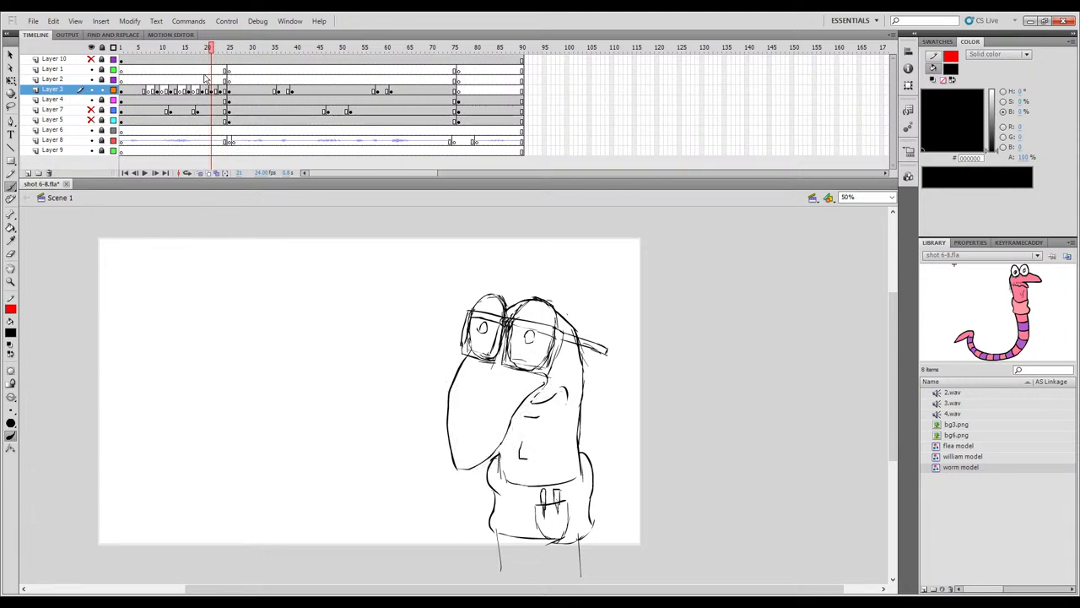
pyautogui.moveTo(210, 52); pyautogui.dragTo(120, 47)
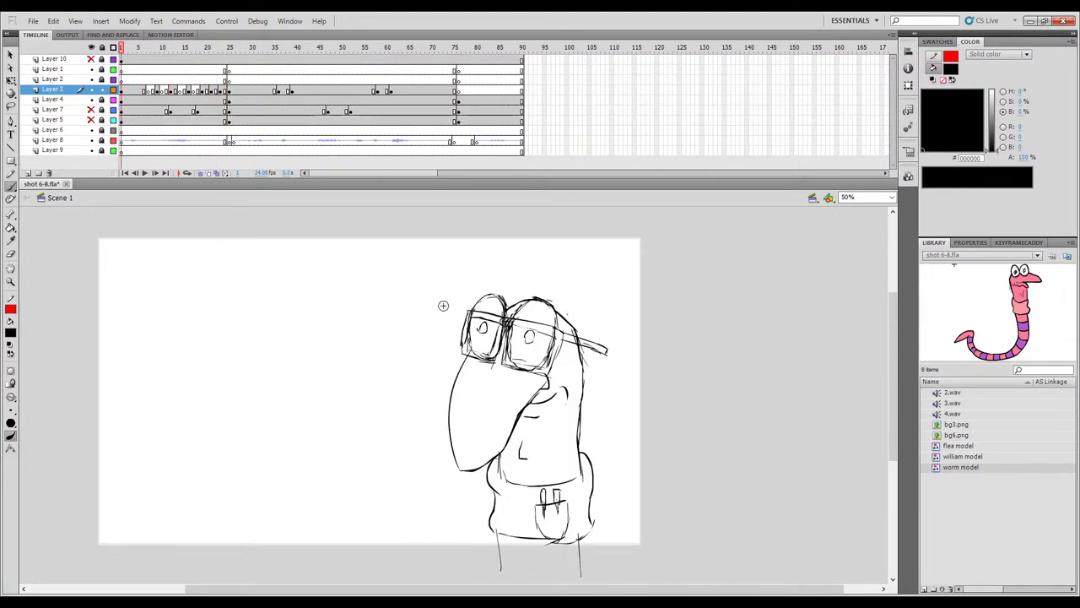
pyautogui.press('Return')
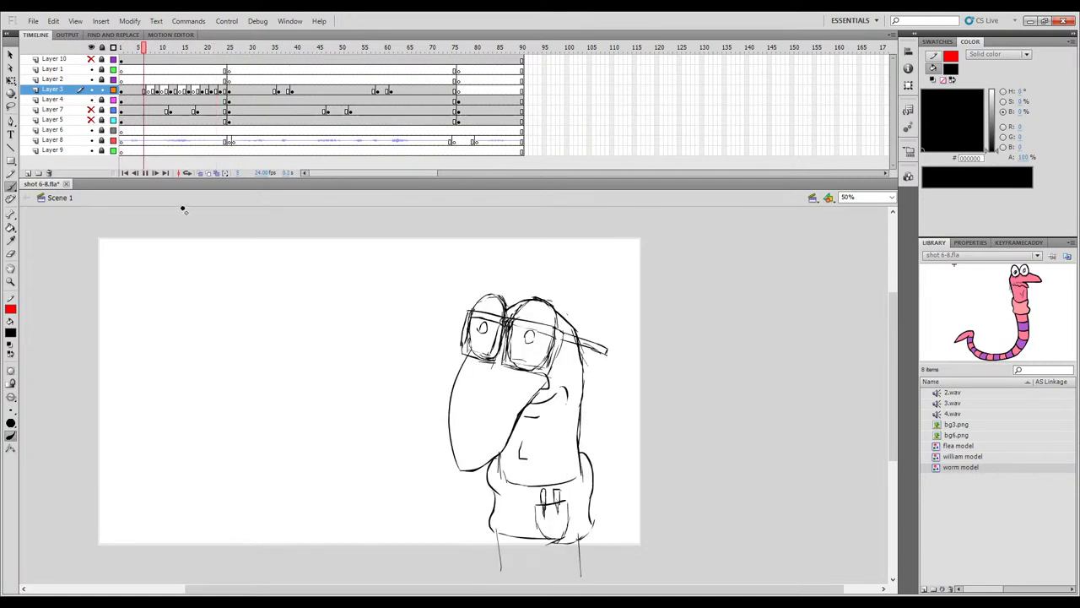
# Show onion skins at blank frame 7 and flip through the adjacent frames to examine the head's path.
pyautogui.moveTo(158, 49); pyautogui.dragTo(147, 54)
pyautogui.click(199, 173)
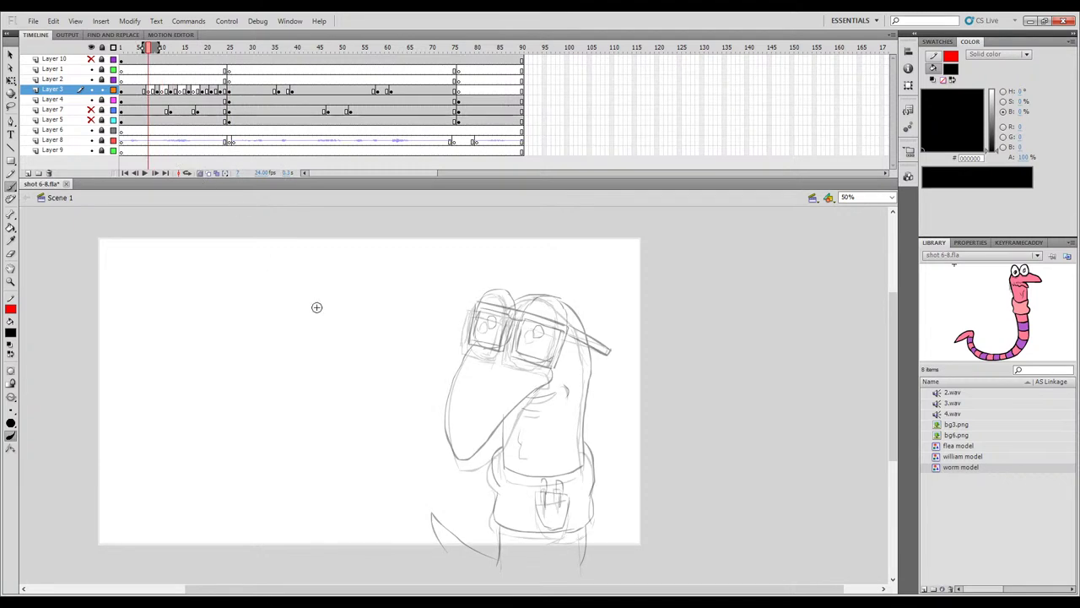
pyautogui.press('.')
pyautogui.press('.')
pyautogui.press(',')
pyautogui.press('.')
pyautogui.press(',')
pyautogui.press(',')
pyautogui.press('.')
pyautogui.press(',')
pyautogui.press('.')
pyautogui.press(',')
pyautogui.press('.')
pyautogui.press(',')
pyautogui.press('.')
pyautogui.press('.')
pyautogui.press(',')
pyautogui.press('.')
pyautogui.press(',')
pyautogui.press('.')
pyautogui.press(',')
# Draw the worm's near eye as an oval with a small round pupil on frame 7.
pyautogui.moveTo(529, 293); pyautogui.dragTo(528, 294)
pyautogui.press(',')
pyautogui.press('.')
pyautogui.moveTo(560, 316); pyautogui.dragTo(524, 298)
pyautogui.moveTo(556, 304)
pyautogui.mouseDown()
pyautogui.moveTo(542, 365)
pyautogui.moveTo(514, 363)
pyautogui.moveTo(529, 332)
pyautogui.mouseUp()
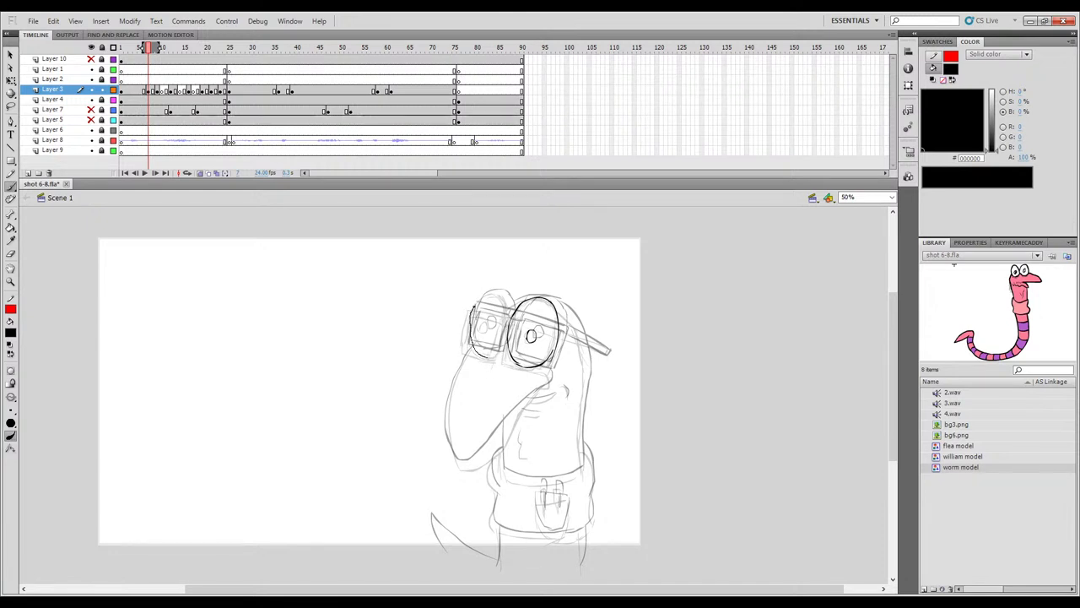
# Draw the far eye with its pupil on frame 7, redoing the first outline and checking against the neighbouring frames.
pyautogui.moveTo(476, 303)
pyautogui.mouseDown()
pyautogui.moveTo(501, 295)
pyautogui.moveTo(513, 314)
pyautogui.moveTo(484, 358)
pyautogui.mouseUp()
pyautogui.hotkey('ctrl', 'z')
pyautogui.press('.')
pyautogui.press('.')
pyautogui.press(',')
pyautogui.press(',')
pyautogui.press(',')
pyautogui.press('.')
pyautogui.press('.')
pyautogui.press('.')
pyautogui.press(',')
pyautogui.press(',')
pyautogui.press(',')
pyautogui.press('.')
pyautogui.press(',')
pyautogui.press('.')
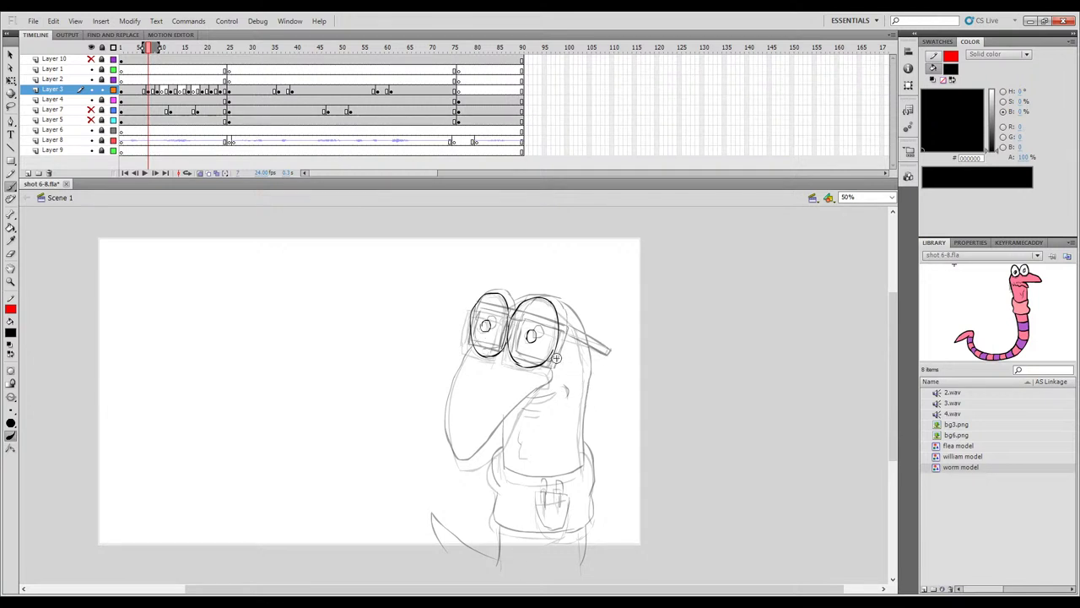
pyautogui.press('.')
pyautogui.press(',')
# Draw the beak outline on frame 7 from below the far eye around the rounded tip to the mouth corner.
pyautogui.hotkey('ctrl', 'a')
pyautogui.click(547, 304)
pyautogui.press(',')
pyautogui.press('.')
pyautogui.press(',')
pyautogui.press('.')
pyautogui.press(',')
pyautogui.press('.')
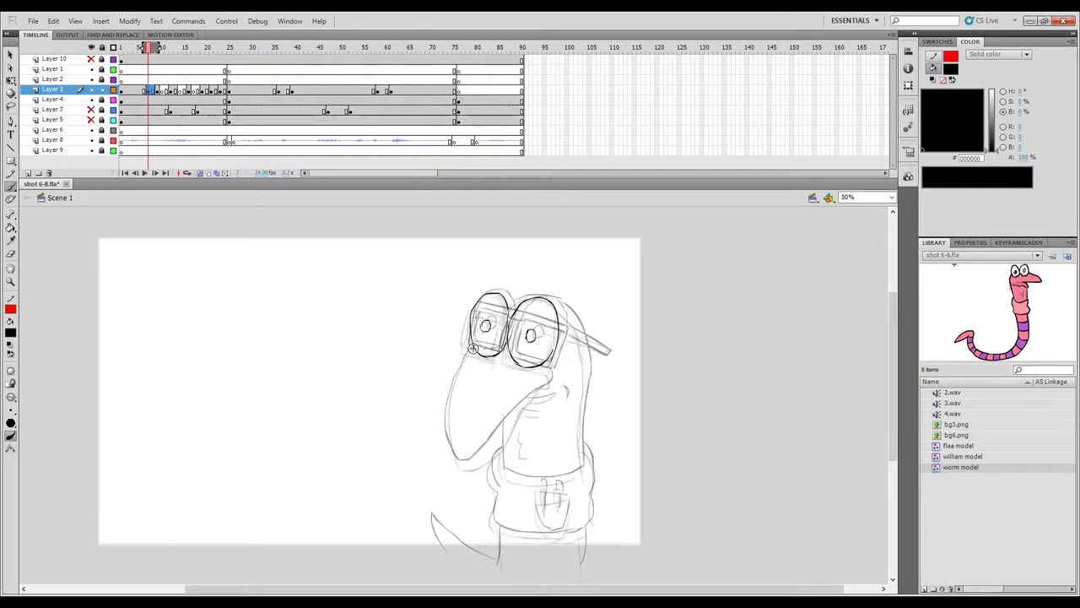
pyautogui.moveTo(451, 393); pyautogui.dragTo(457, 465)
pyautogui.press(',')
pyautogui.press('.')
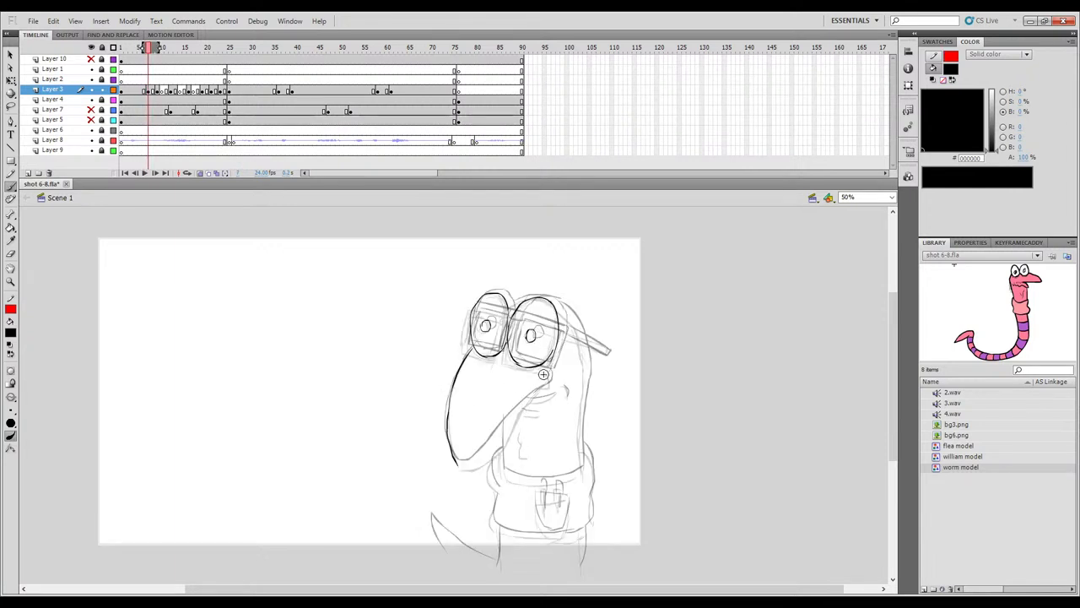
pyautogui.moveTo(546, 371); pyautogui.dragTo(547, 385)
pyautogui.hotkey('ctrl', 'z')
pyautogui.moveTo(453, 462)
pyautogui.mouseDown()
pyautogui.moveTo(482, 464)
pyautogui.moveTo(514, 420)
pyautogui.mouseUp()
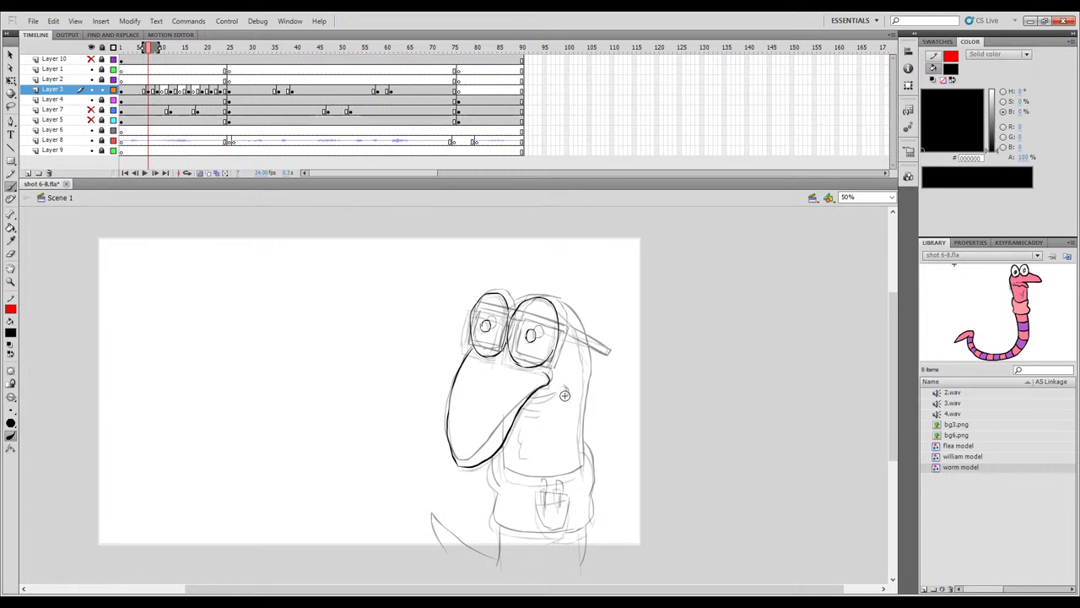
# Draw the front of the lower neck and the curved neckline above the shirt on frame 7.
pyautogui.moveTo(499, 466); pyautogui.dragTo(533, 483)
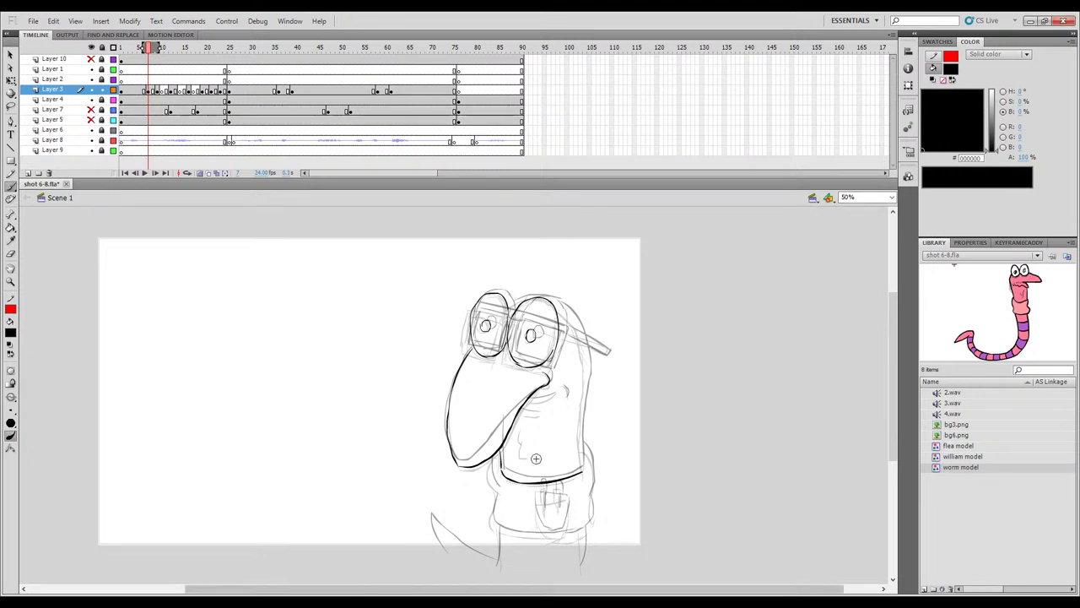
pyautogui.press('.')
pyautogui.press('.')
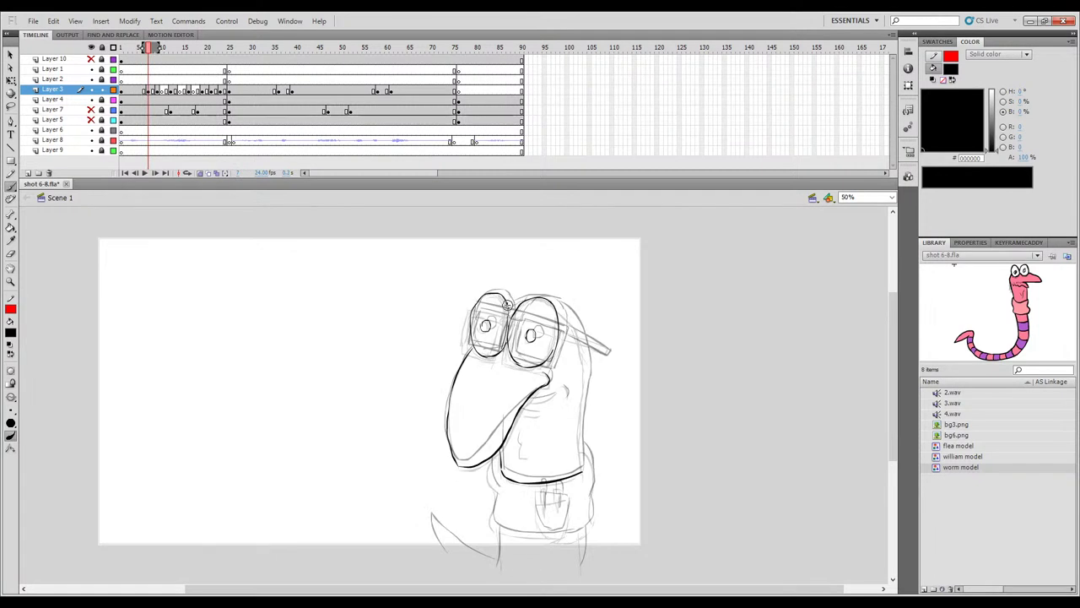
# Draw the back of the head and neck down to the neckline on frame 7, redoing the line until it fits.
pyautogui.moveTo(556, 306)
pyautogui.mouseDown()
pyautogui.moveTo(584, 370)
pyautogui.moveTo(579, 433)
pyautogui.mouseUp()
pyautogui.press('.')
pyautogui.press(',')
pyautogui.hotkey('ctrl', 'z')
pyautogui.moveTo(583, 370); pyautogui.dragTo(580, 437)
pyautogui.hotkey('ctrl', 'z')
pyautogui.moveTo(583, 370); pyautogui.dragTo(580, 422)
pyautogui.hotkey('ctrl', 'z')
pyautogui.moveTo(583, 368); pyautogui.dragTo(584, 398)
pyautogui.moveTo(581, 461); pyautogui.dragTo(582, 469)
pyautogui.press('.')
pyautogui.press('.')
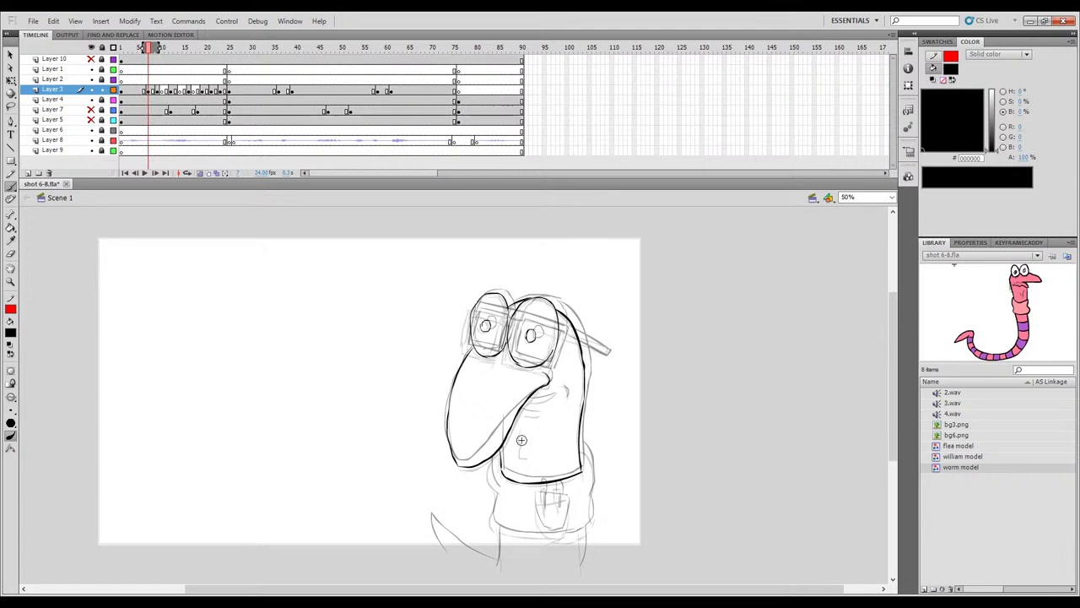
# Add the cheek curve, the crease below the mouth corner and the small neck fold on frame 7.
pyautogui.press(',')
pyautogui.press('.')
pyautogui.press(',')
pyautogui.press('.')
pyautogui.press(',')
pyautogui.press('.')
pyautogui.moveTo(568, 392); pyautogui.dragTo(542, 414)
pyautogui.press(',')
pyautogui.press('.')
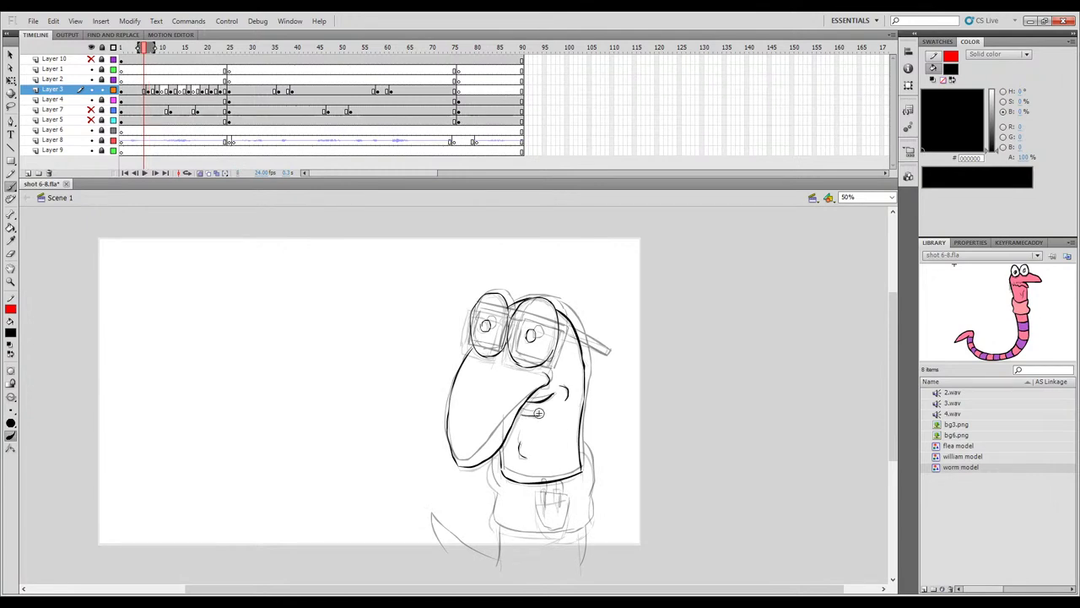
# Flip back and forth between frame 7 and its neighbours to examine how the new head drawing moves.
pyautogui.press(',')
pyautogui.press('.')
pyautogui.press('.')
pyautogui.press(',')
pyautogui.press('.')
pyautogui.press(',')
pyautogui.press('.')
pyautogui.press(',')
pyautogui.press('.')
pyautogui.press(',')
pyautogui.press('.')
pyautogui.press(',')
pyautogui.press('.')
pyautogui.press(',')
pyautogui.press('.')
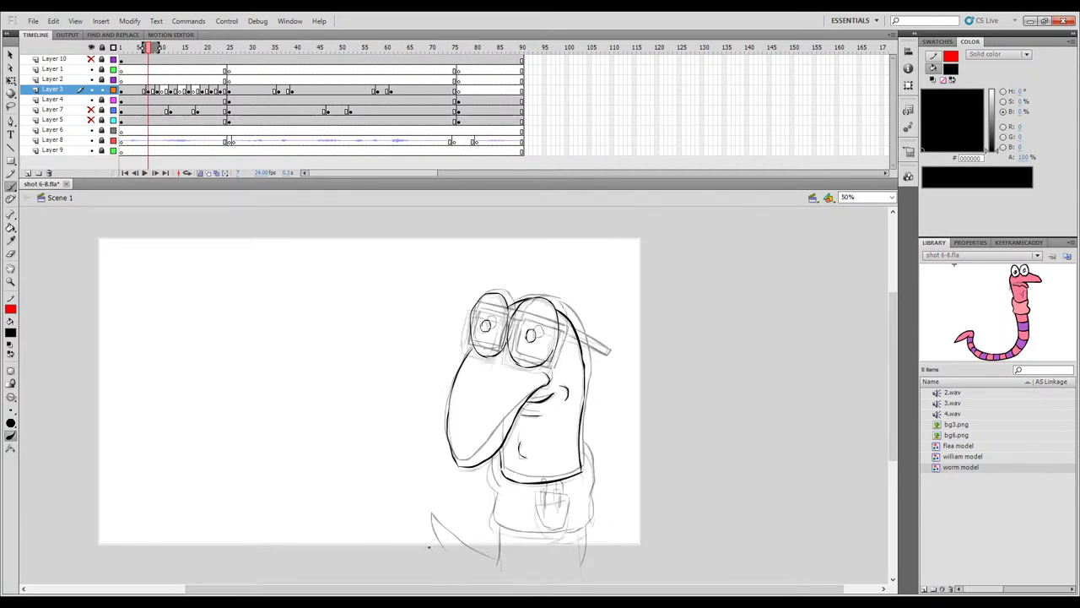
# Sketch the tail near the stage's lower edge on frame 7, compare it with the neighbouring frames, and move on to frame 10.
pyautogui.moveTo(462, 540); pyautogui.dragTo(490, 550)
pyautogui.press(',')
pyautogui.press('.')
pyautogui.press(',')
pyautogui.press('.')
pyautogui.press('.')
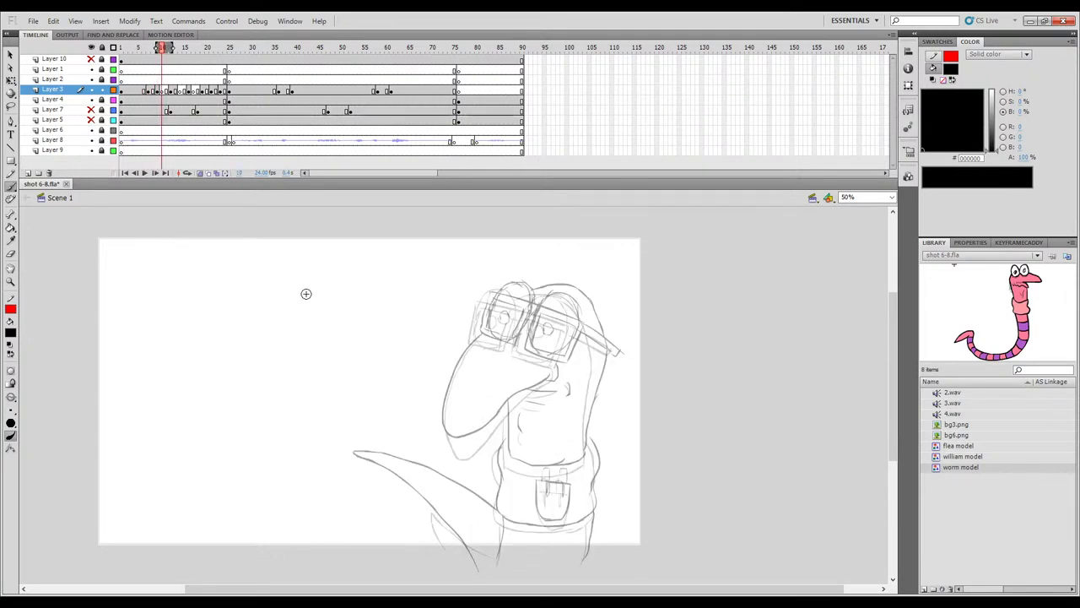
# Flip back and forth between frame 10 and its neighbours to examine the worm's movement.
pyautogui.press('.')
pyautogui.press('.')
pyautogui.press(',')
pyautogui.press(',')
pyautogui.press(',')
pyautogui.press('.')
pyautogui.press('.')
pyautogui.press('.')
pyautogui.press('.')
pyautogui.press('.')
pyautogui.press(',')
pyautogui.press(',')
# Draw the outline of the larger, near eye on frame 10, redoing the oval until it fits, and compare it with the previous frame.
pyautogui.moveTo(561, 293); pyautogui.dragTo(579, 314)
pyautogui.moveTo(527, 314)
pyautogui.mouseDown()
pyautogui.moveTo(529, 347)
pyautogui.moveTo(571, 344)
pyautogui.moveTo(575, 318)
pyautogui.mouseUp()
pyautogui.hotkey('ctrl', 'z')
pyautogui.hotkey('ctrl', 'z')
pyautogui.hotkey('ctrl', 'z')
pyautogui.moveTo(564, 295)
pyautogui.mouseDown()
pyautogui.moveTo(576, 314)
pyautogui.moveTo(529, 314)
pyautogui.moveTo(542, 355)
pyautogui.mouseUp()
pyautogui.hotkey('ctrl', 'z')
pyautogui.moveTo(575, 314); pyautogui.dragTo(573, 335)
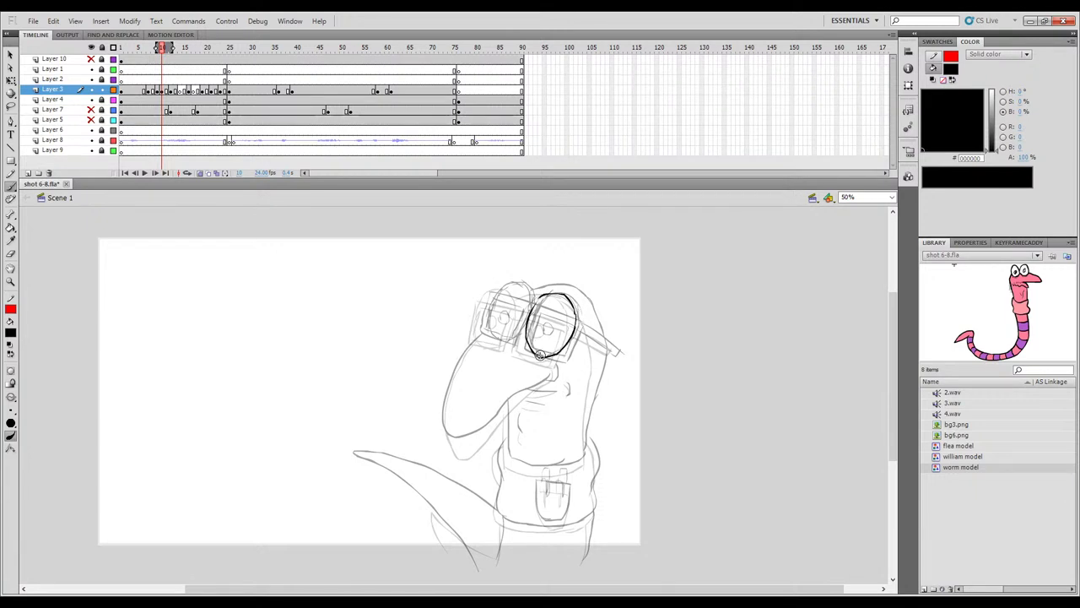
pyautogui.press(',')
pyautogui.press('.')
# Add the near eye's pupil and draw the far eye's oval outline on frame 10, redoing strokes that do not fit.
pyautogui.moveTo(542, 329); pyautogui.dragTo(544, 325)
pyautogui.moveTo(494, 291)
pyautogui.mouseDown()
pyautogui.moveTo(407, 473)
pyautogui.moveTo(523, 447)
pyautogui.mouseUp()
pyautogui.hotkey('ctrl', 'z')
pyautogui.press(',')
pyautogui.press('.')
pyautogui.moveTo(524, 314); pyautogui.dragTo(519, 334)
pyautogui.hotkey('ctrl', 'z')
pyautogui.moveTo(498, 341); pyautogui.dragTo(483, 317)
pyautogui.hotkey('ctrl', 'z')
pyautogui.press(',')
pyautogui.press('.')
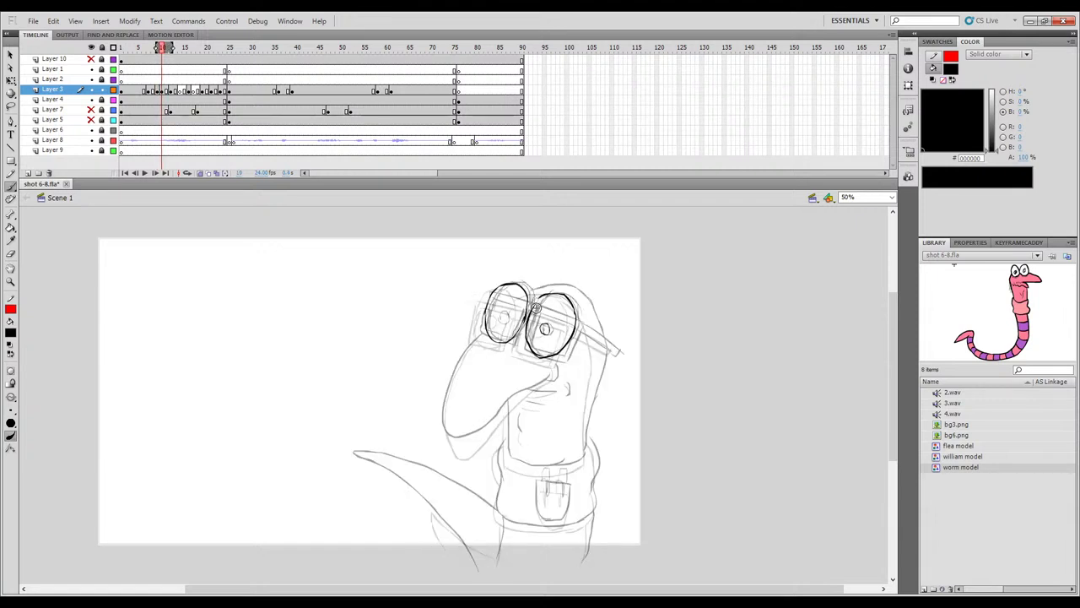
# Draw the pupil in the far eye on frame 10 and compare both eyes with the adjacent frames.
pyautogui.press(',')
pyautogui.press('.')
pyautogui.moveTo(555, 313); pyautogui.dragTo(571, 320)
pyautogui.press(',')
pyautogui.press('.')
pyautogui.moveTo(497, 319); pyautogui.dragTo(504, 324)
pyautogui.press('.')
pyautogui.press('.')
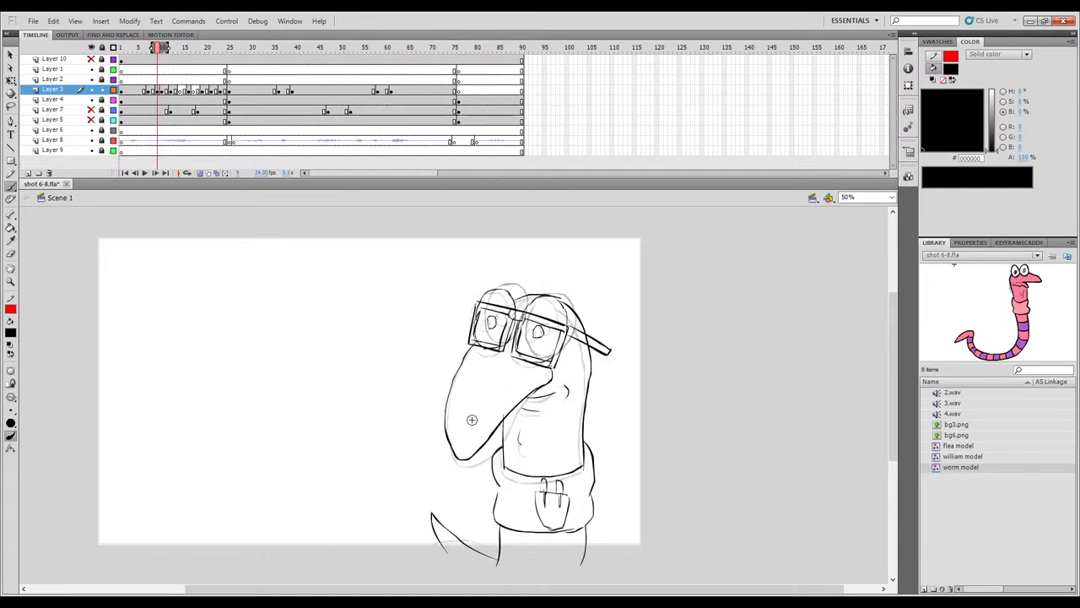
pyautogui.press('.')
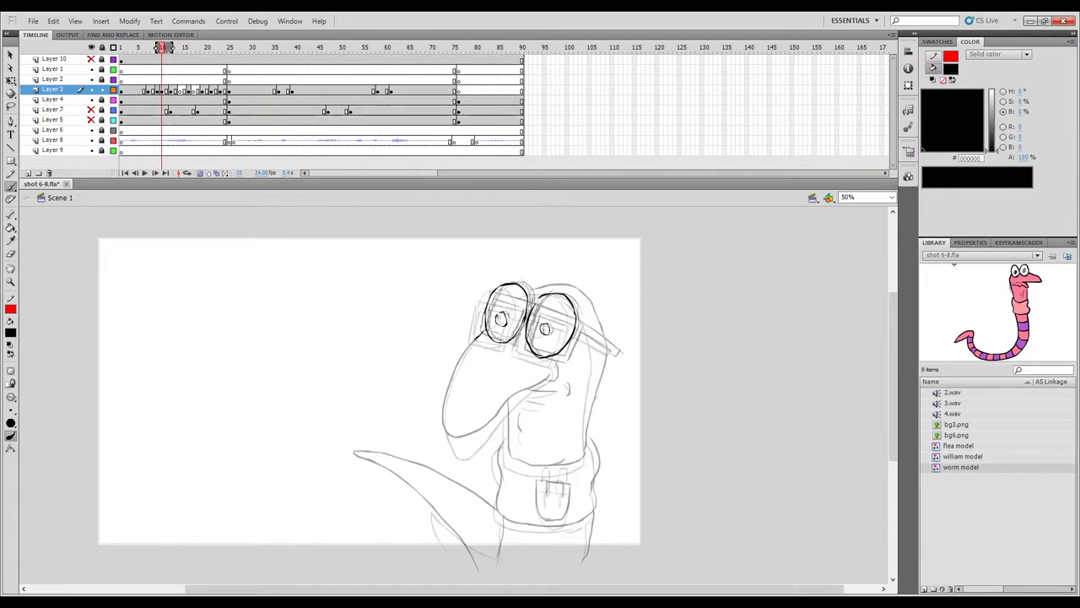
# Draw the upper edge of the beak and the mouth line on frame 10, checking them against the previous frame.
pyautogui.moveTo(436, 417); pyautogui.dragTo(442, 431)
pyautogui.hotkey('ctrl', 'z')
pyautogui.moveTo(488, 329)
pyautogui.mouseDown()
pyautogui.moveTo(436, 391)
pyautogui.moveTo(434, 412)
pyautogui.mouseUp()
pyautogui.press(',')
pyautogui.press('.')
pyautogui.press(',')
pyautogui.press('.')
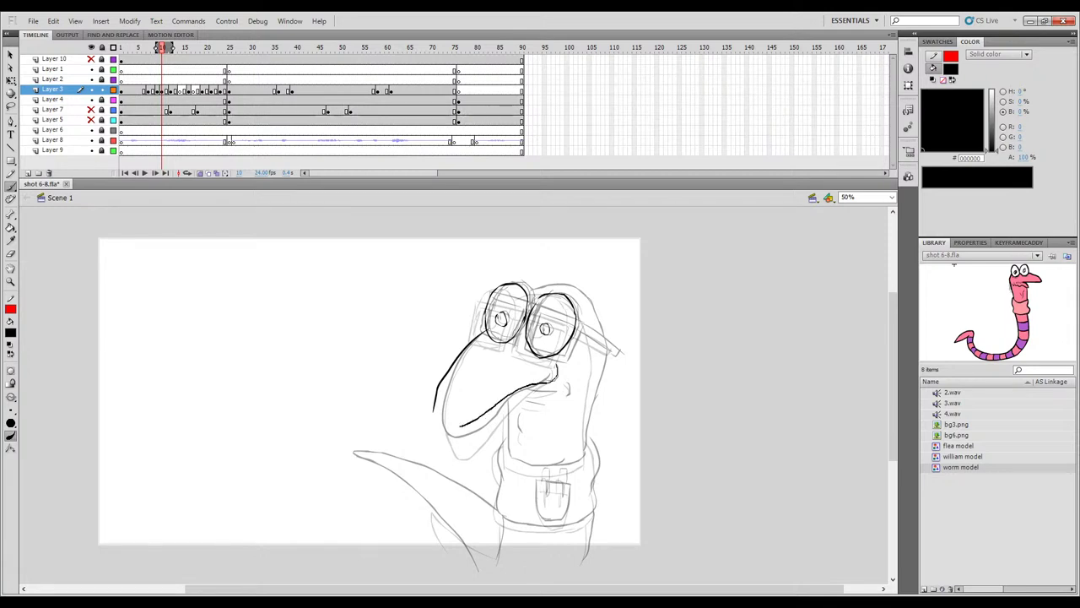
# Close the beak at its tip and start the front neck line on frame 10, comparing with the neighbouring frames.
pyautogui.moveTo(436, 427); pyautogui.dragTo(434, 412)
pyautogui.press(',')
pyautogui.press('.')
pyautogui.press('.')
pyautogui.press('.')
pyautogui.press(',')
pyautogui.press(',')
pyautogui.press('.')
pyautogui.press(',')
pyautogui.press(',')
pyautogui.press('.')
pyautogui.press(',')
pyautogui.press('.')
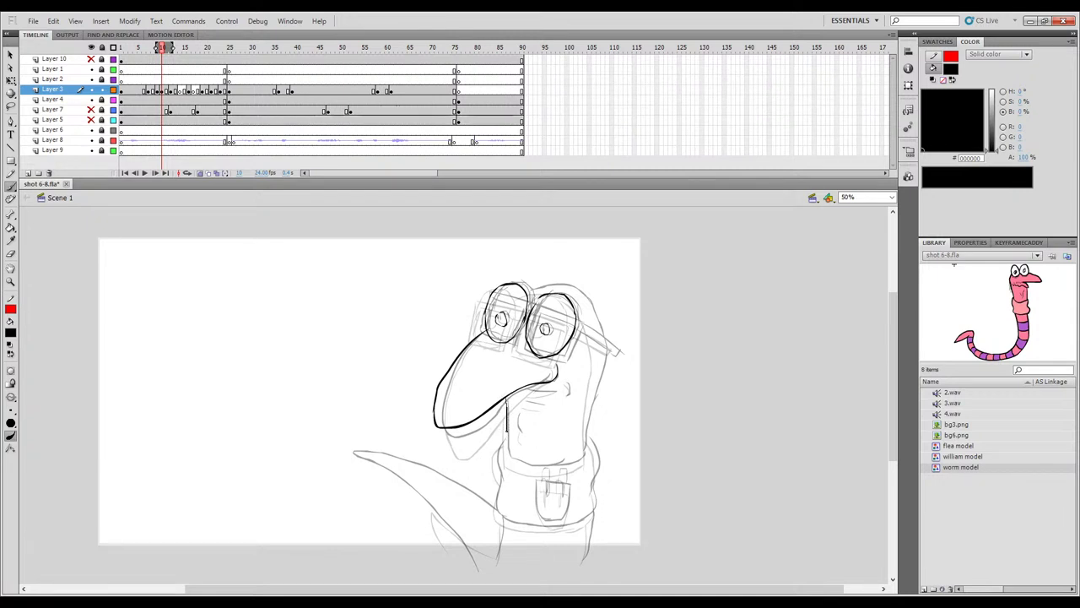
# Extend the front of the neck and draw the curved neckline across its base on frame 10.
pyautogui.moveTo(507, 448); pyautogui.dragTo(552, 464)
pyautogui.hotkey('ctrl', 'z')
pyautogui.moveTo(560, 467); pyautogui.dragTo(582, 463)
pyautogui.press(',')
pyautogui.press('.')
pyautogui.press(',')
pyautogui.press('.')
# Add the crease below the mouth, the neck folds and the cheek curve on frame 10.
pyautogui.moveTo(534, 393); pyautogui.dragTo(522, 395)
pyautogui.hotkey('ctrl', 'z')
pyautogui.moveTo(566, 385); pyautogui.dragTo(567, 394)
pyautogui.press(',')
pyautogui.press('.')
# Draw the back of the head and neck down to the neckline on frame 10 and compare with the previous frame.
pyautogui.moveTo(568, 288); pyautogui.dragTo(604, 355)
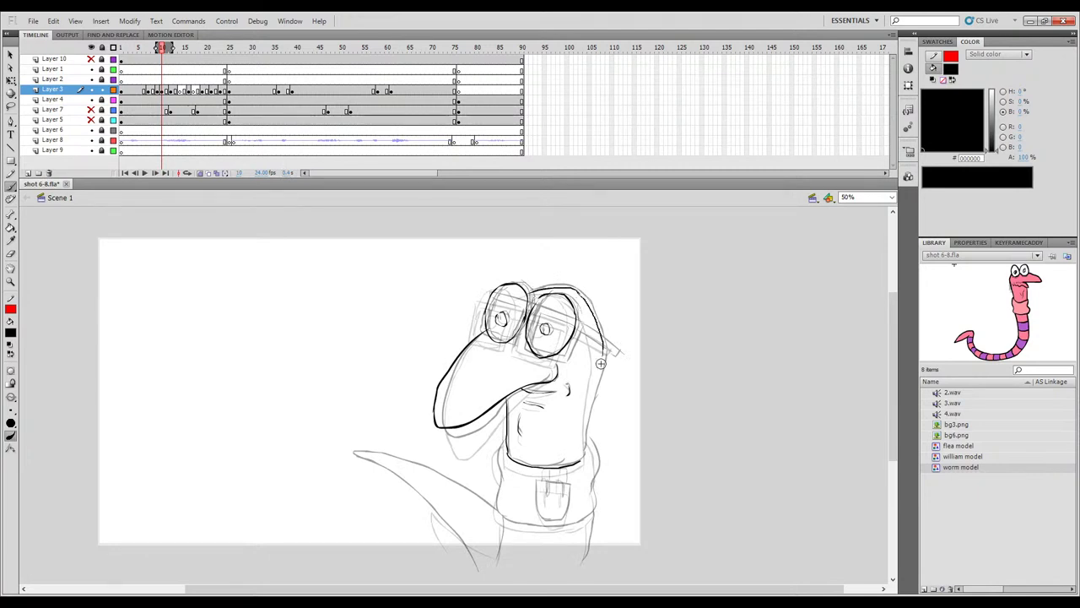
pyautogui.moveTo(590, 411); pyautogui.dragTo(586, 438)
pyautogui.press(',')
pyautogui.press('.')
pyautogui.press(',')
pyautogui.press('.')
pyautogui.press(',')
pyautogui.press('.')
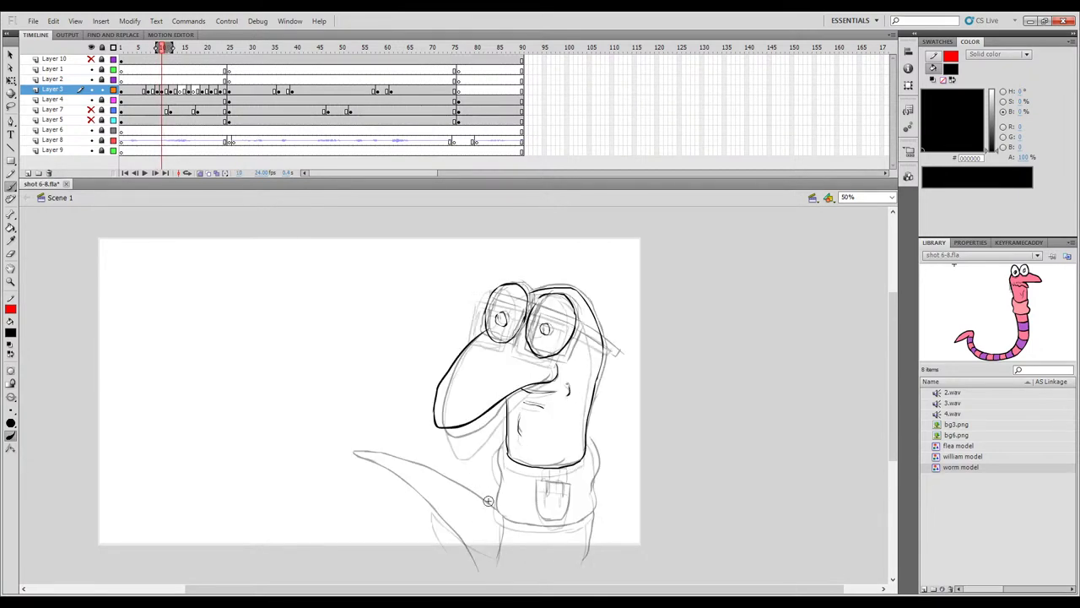
# Flip between frame 10 and its neighbours to examine the head movement and the tail placement.
pyautogui.press('.')
pyautogui.press(',')
pyautogui.press(',')
pyautogui.press('.')
pyautogui.press(',')
pyautogui.press('.')
pyautogui.press(',')
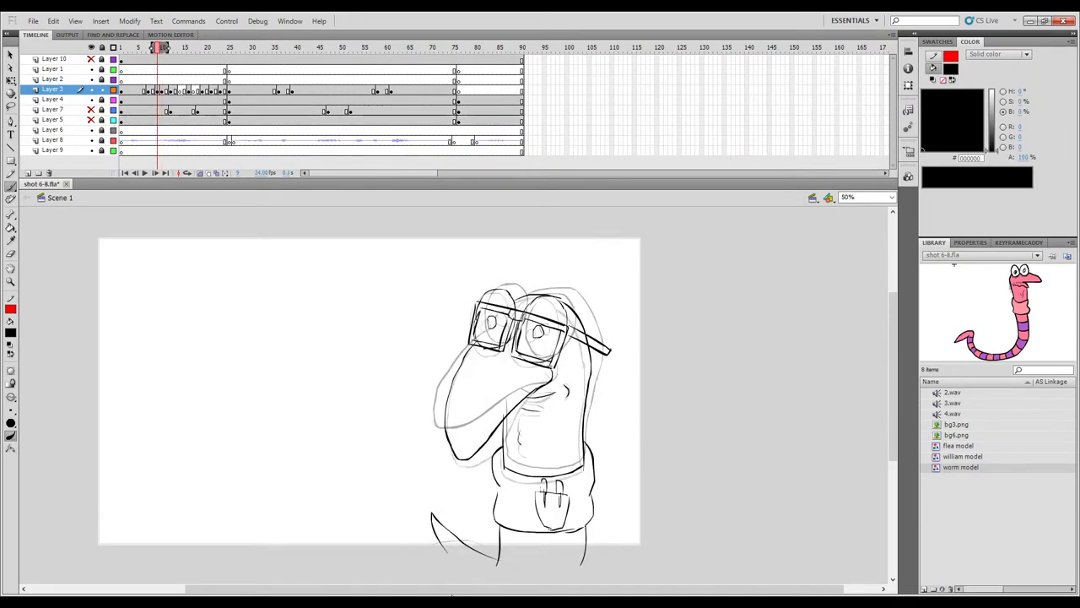
pyautogui.press('.')
pyautogui.press(',')
pyautogui.press('.')
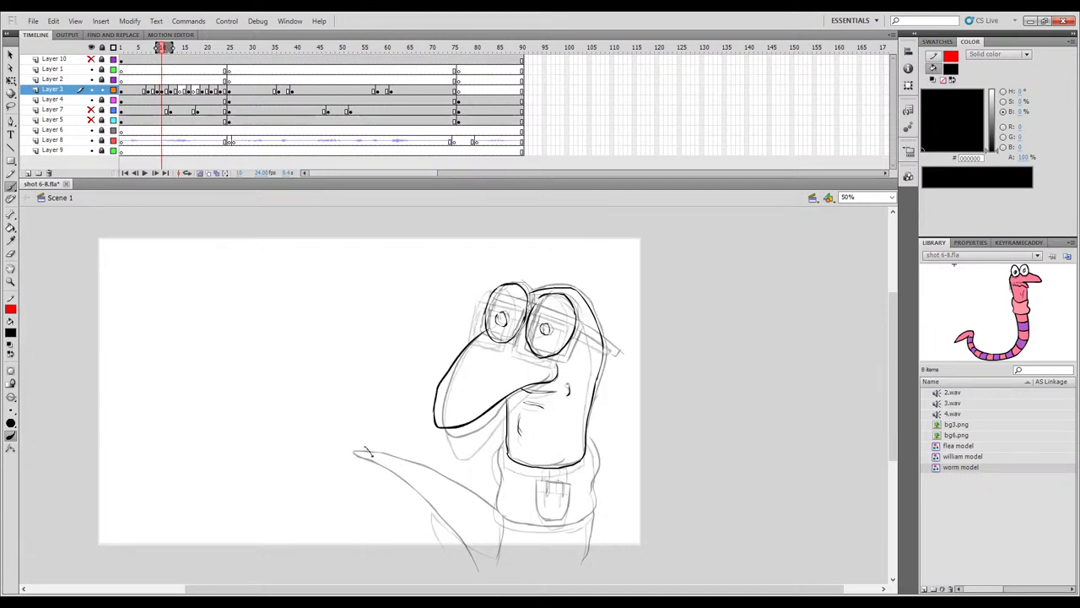
# Draw the lower and upper edges of the pointed tail on frame 10 and compare it with the adjacent frames.
pyautogui.moveTo(451, 533); pyautogui.dragTo(477, 562)
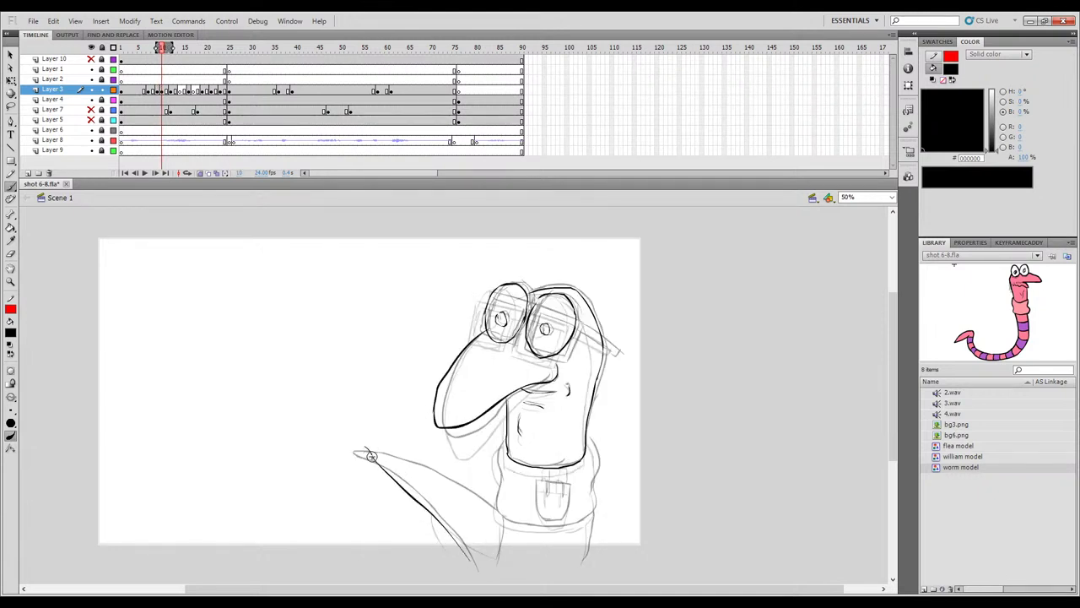
pyautogui.moveTo(365, 444); pyautogui.dragTo(376, 449)
pyautogui.moveTo(426, 478); pyautogui.dragTo(499, 519)
pyautogui.press('.')
pyautogui.press(',')
pyautogui.press(',')
pyautogui.press('.')
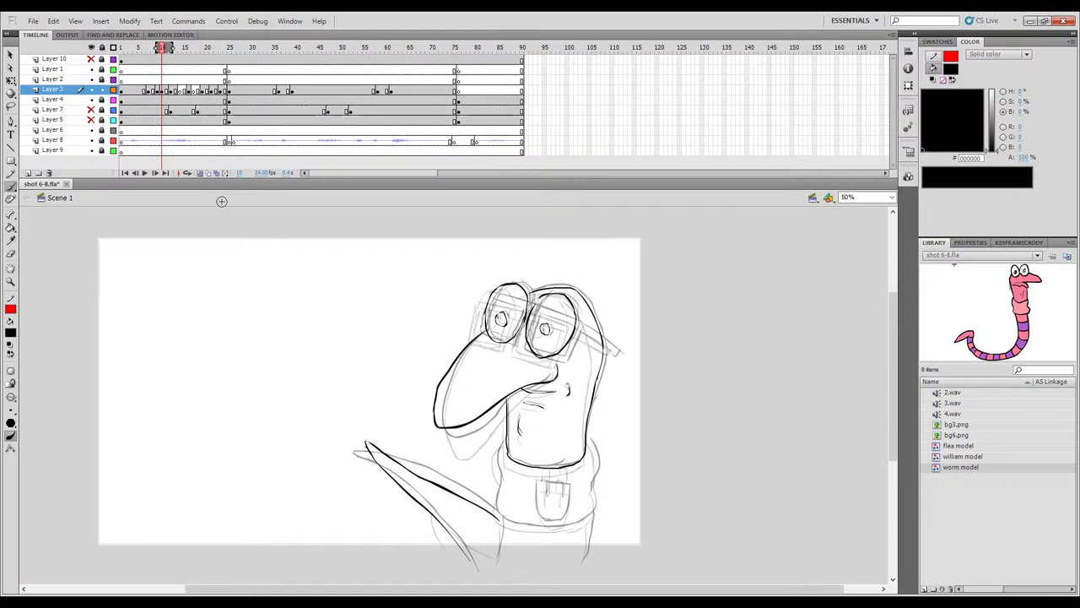
# Turn off onion skinning and play the animation repeatedly from frame 1 to examine the motion through the new in-betweens.
pyautogui.click(199, 172)
pyautogui.moveTo(157, 53)
pyautogui.mouseDown()
pyautogui.moveTo(140, 52)
pyautogui.moveTo(235, 52)
pyautogui.moveTo(143, 71)
pyautogui.moveTo(205, 71)
pyautogui.moveTo(99, 193)
pyautogui.mouseUp()
pyautogui.press('Return')
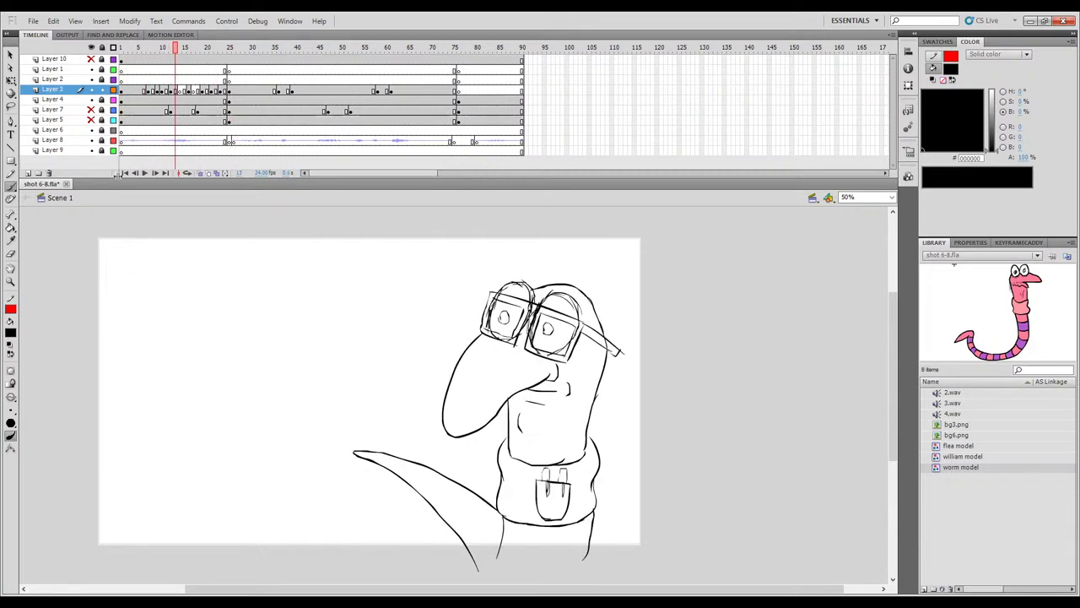
pyautogui.moveTo(174, 53); pyautogui.dragTo(99, 71)
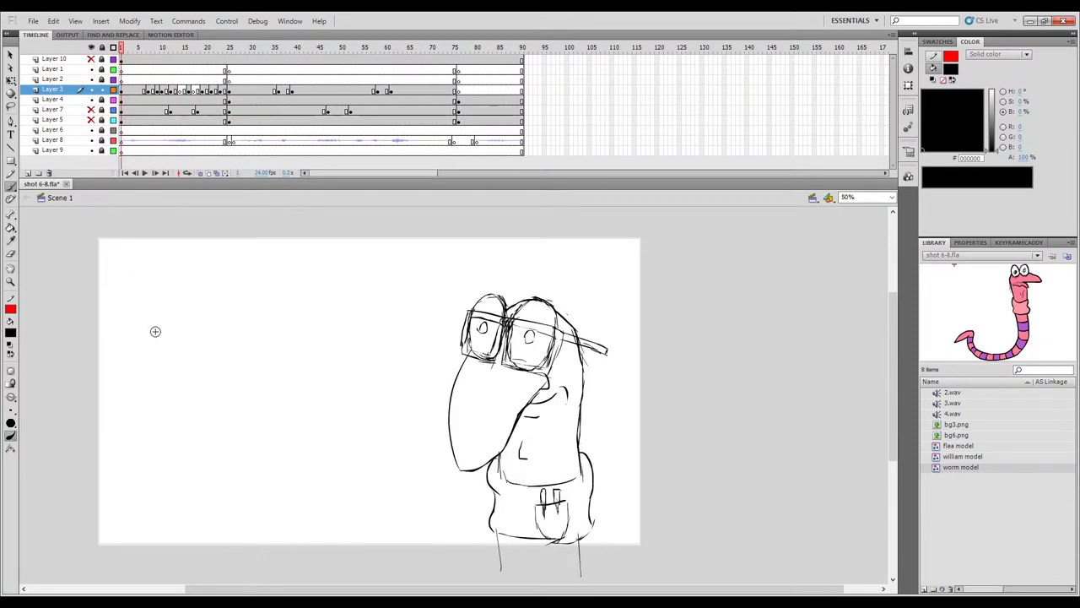
pyautogui.press('Return')
pyautogui.press('Return')
pyautogui.moveTo(169, 51); pyautogui.dragTo(96, 67)
pyautogui.press('Return')
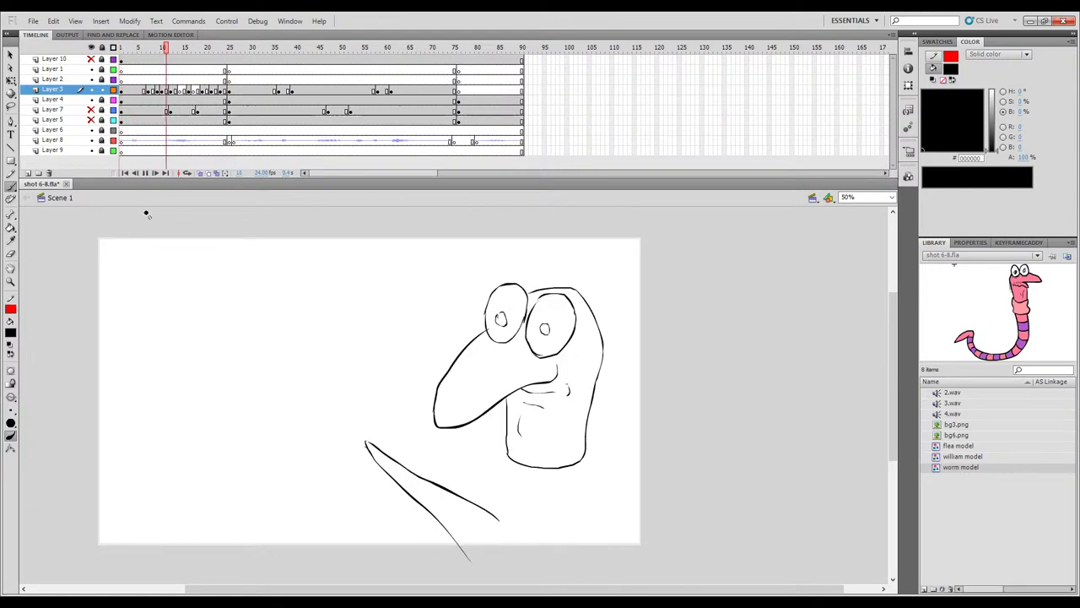
pyautogui.press('Return')
pyautogui.moveTo(199, 51); pyautogui.dragTo(107, 71)
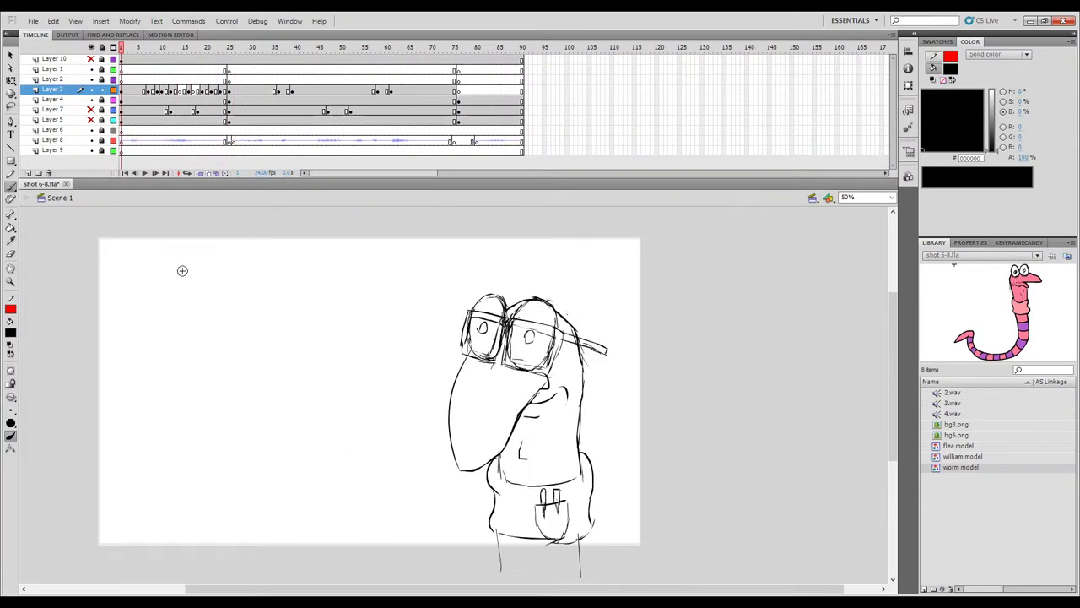
pyautogui.press('Return')
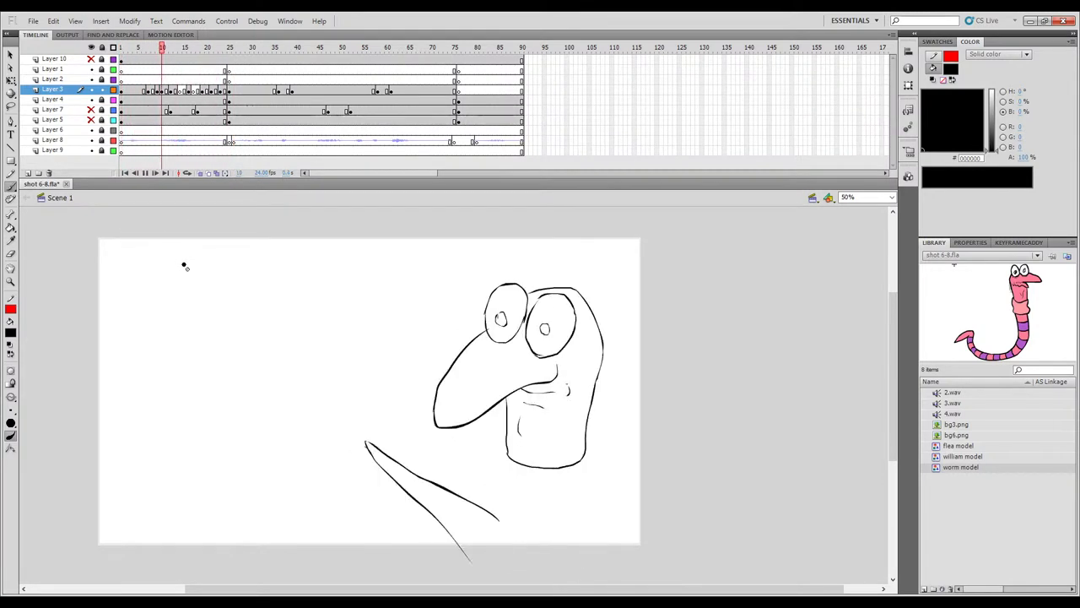
pyautogui.hotkey('shift', ',')
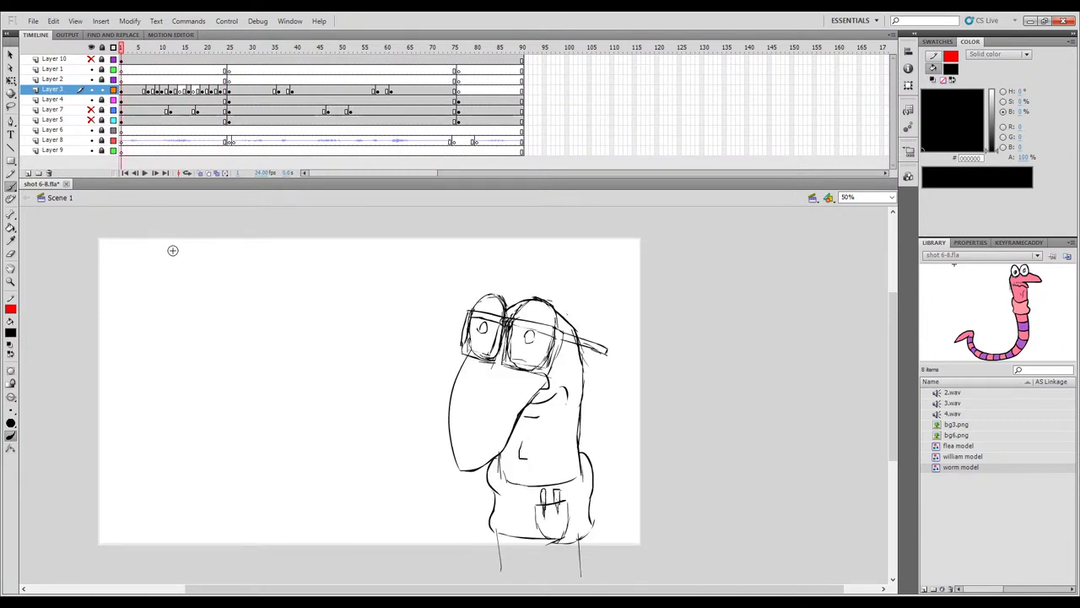
pyautogui.press('Return')
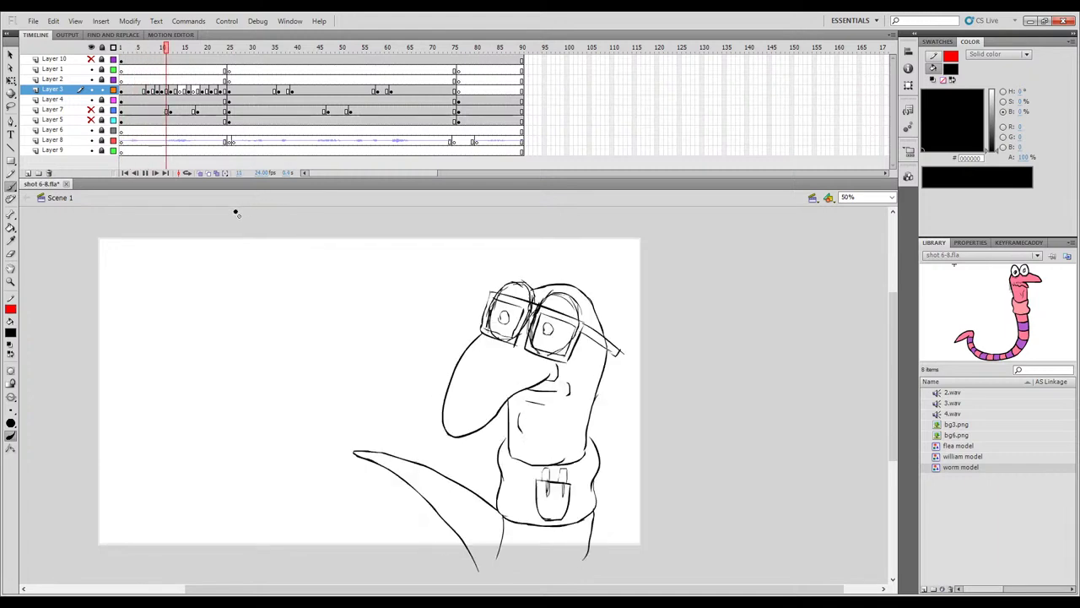
pyautogui.press('Return')
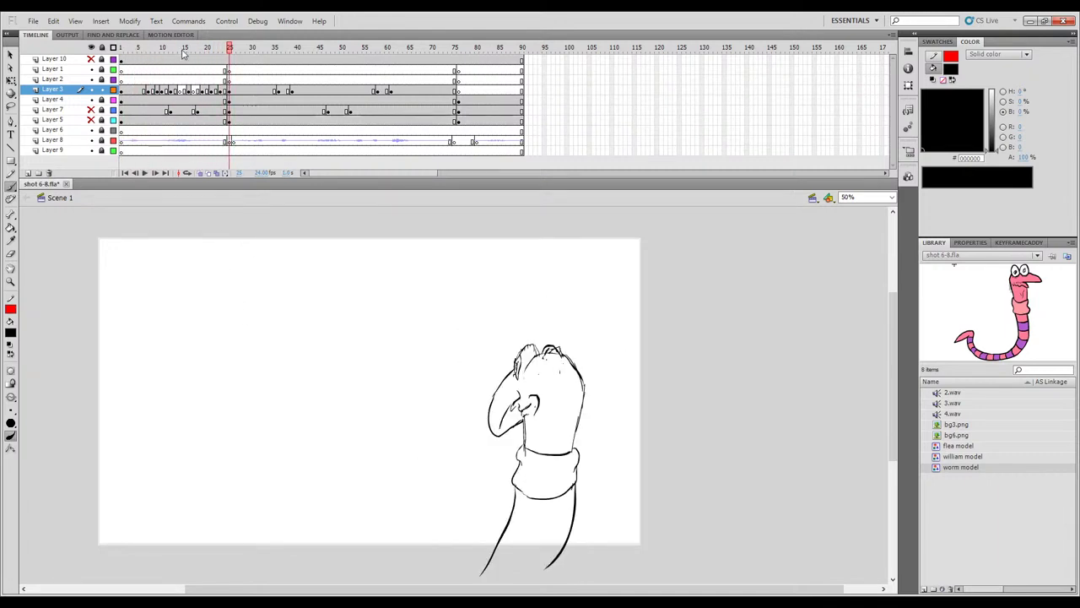
pyautogui.moveTo(182, 49); pyautogui.dragTo(86, 68)
pyautogui.press('Return')
pyautogui.press('Return')
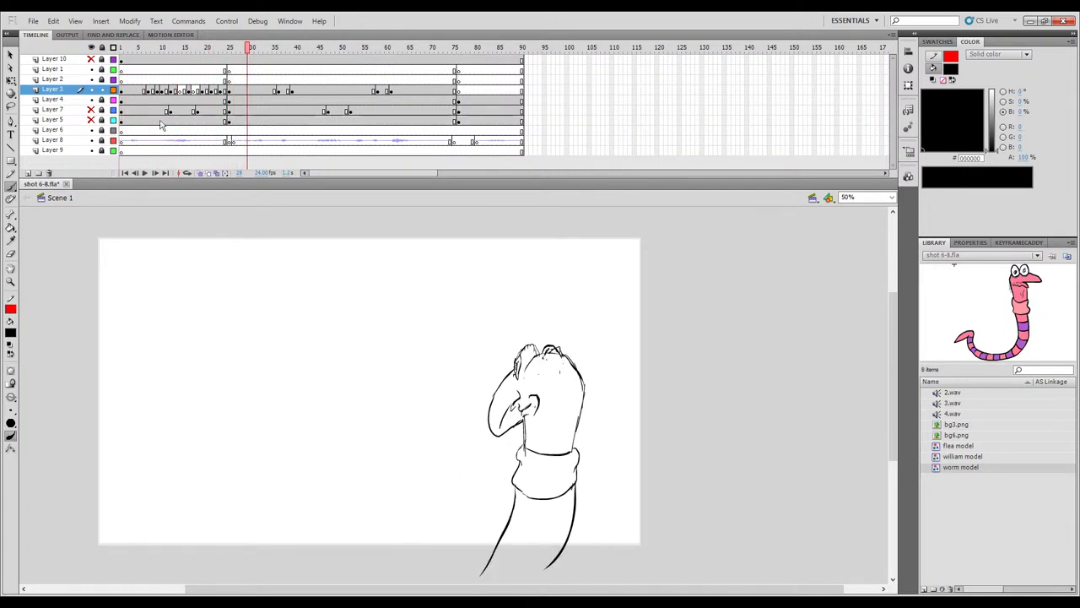
pyautogui.moveTo(165, 53); pyautogui.dragTo(123, 109)
pyautogui.press('Return')
pyautogui.press('Return')
# Copy the frame 10 drawing on Layer 3 and paste it in place on the blank frame 14.
pyautogui.moveTo(194, 54)
pyautogui.mouseDown()
pyautogui.moveTo(212, 64)
pyautogui.moveTo(181, 72)
pyautogui.moveTo(167, 55)
pyautogui.mouseUp()
pyautogui.click(163, 90)
pyautogui.click(184, 92)
pyautogui.click(192, 92)
pyautogui.click(180, 92)
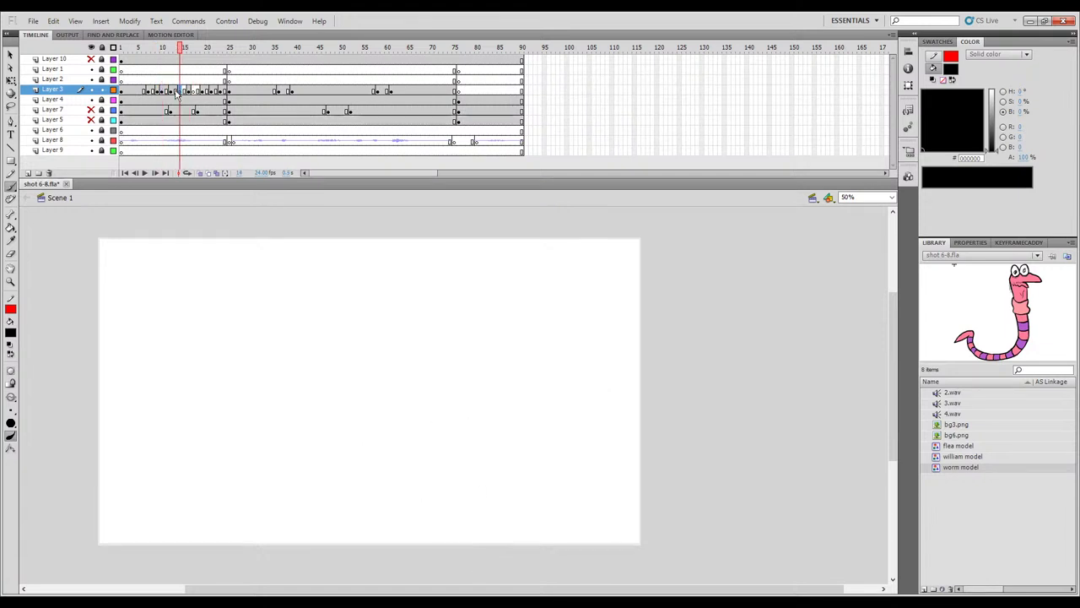
pyautogui.click(162, 92)
pyautogui.click(180, 92)
pyautogui.moveTo(180, 95); pyautogui.dragTo(163, 93)
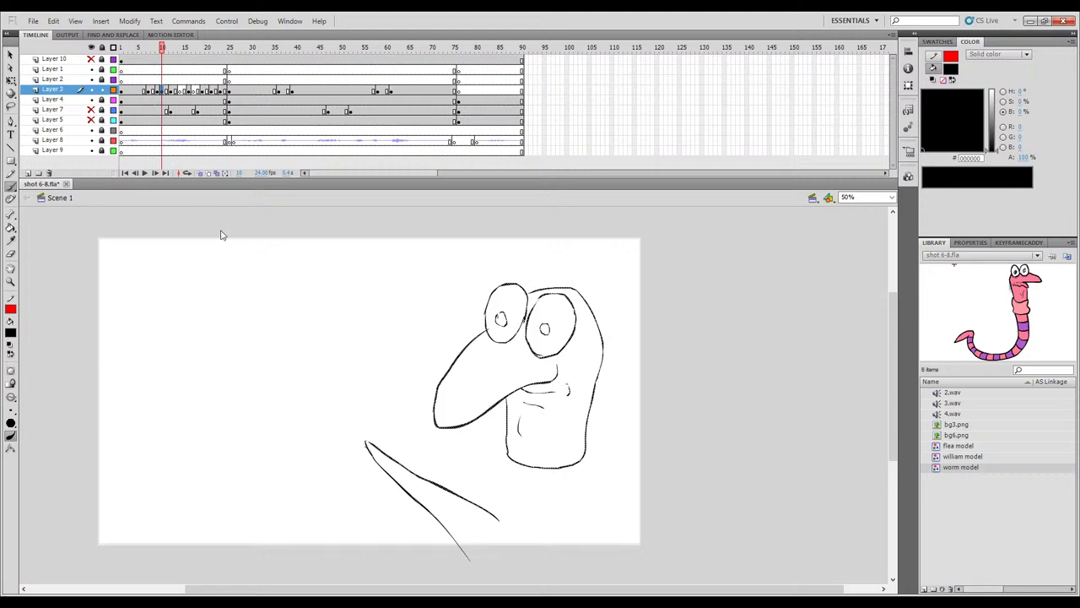
pyautogui.click(180, 93)
pyautogui.hotkey('ctrl', 'shift', 'v')
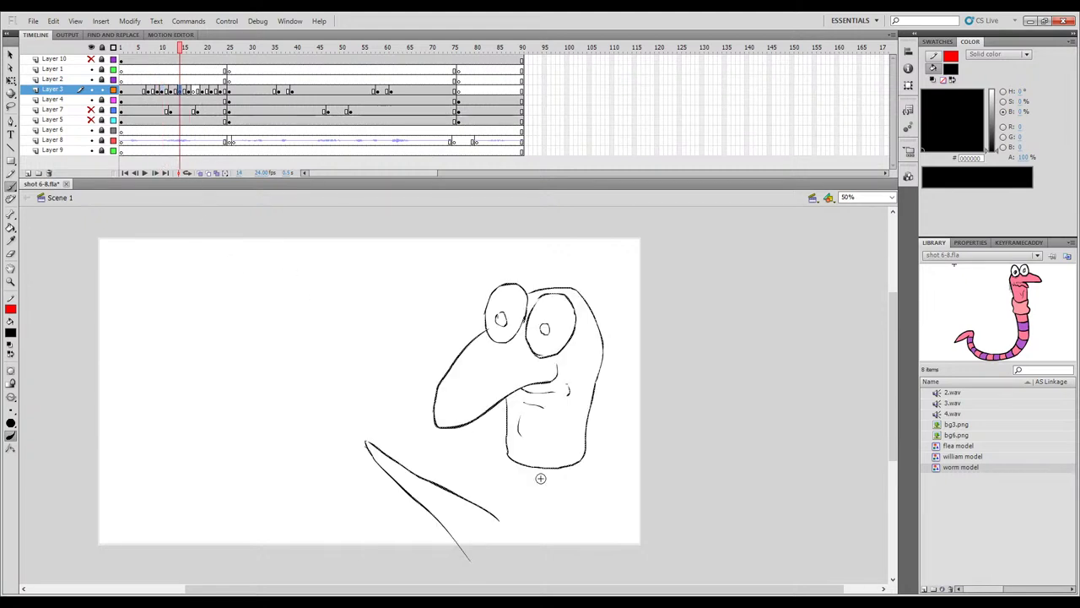
# Compare frame 14 with its neighbours, then lasso and delete the tail and the beak from the pasted drawing.
pyautogui.press(',')
pyautogui.press('.')
pyautogui.press(',')
pyautogui.press('.')
pyautogui.press('l')
pyautogui.moveTo(535, 518)
pyautogui.mouseDown()
pyautogui.moveTo(405, 441)
pyautogui.moveTo(549, 483)
pyautogui.mouseUp()
pyautogui.press('Delete')
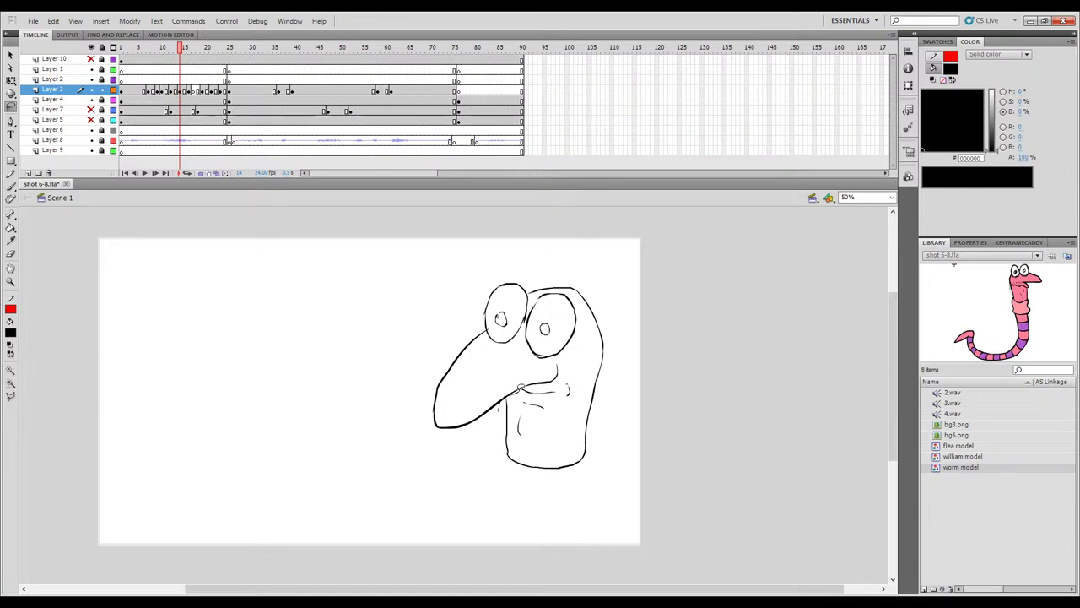
pyautogui.moveTo(521, 385)
pyautogui.mouseDown()
pyautogui.moveTo(576, 368)
pyautogui.moveTo(566, 347)
pyautogui.moveTo(540, 359)
pyautogui.moveTo(498, 355)
pyautogui.moveTo(489, 330)
pyautogui.moveTo(433, 341)
pyautogui.moveTo(414, 448)
pyautogui.moveTo(459, 441)
pyautogui.moveTo(492, 414)
pyautogui.moveTo(511, 378)
pyautogui.moveTo(496, 408)
pyautogui.mouseUp()
pyautogui.press('Delete')
pyautogui.press('Delete')
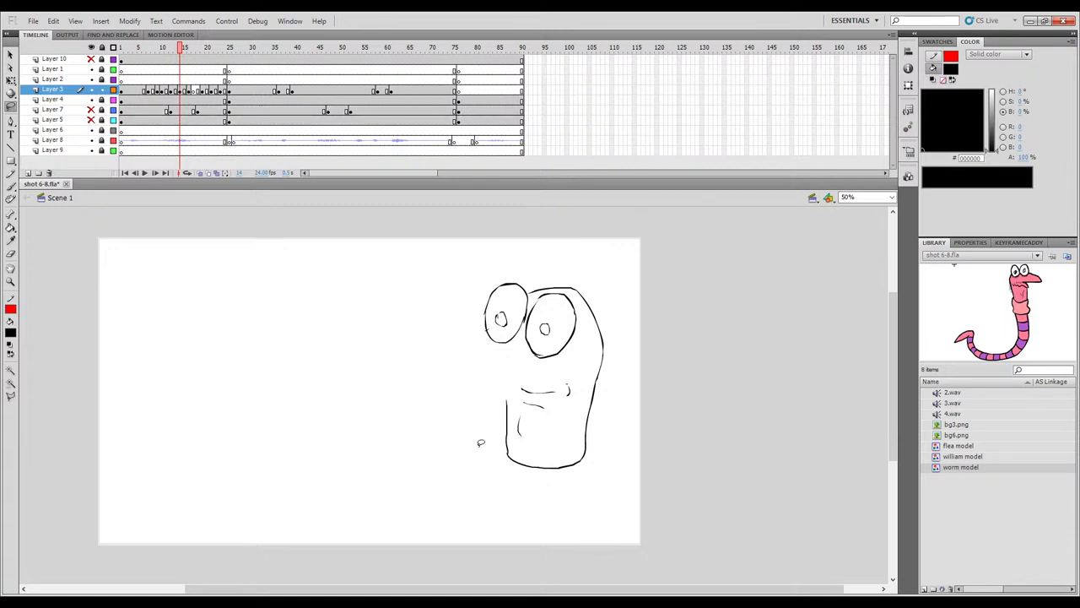
# Copy the frame 7 drawing, paste it in place on frame 17 and delete its tail.
pyautogui.click(148, 96)
pyautogui.click(193, 92)
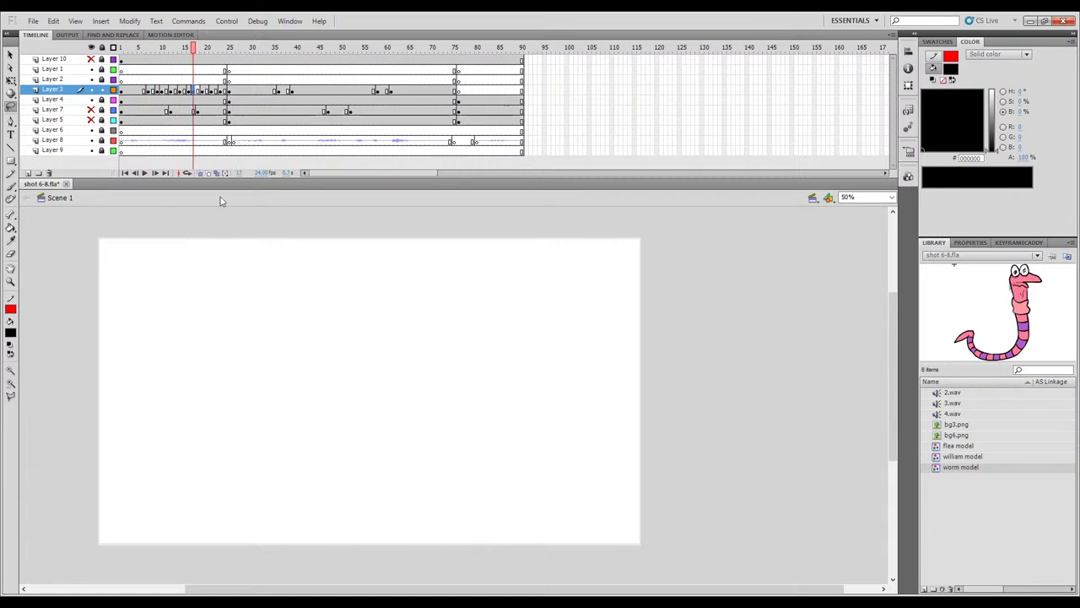
pyautogui.hotkey('ctrl', 'shift', 'v')
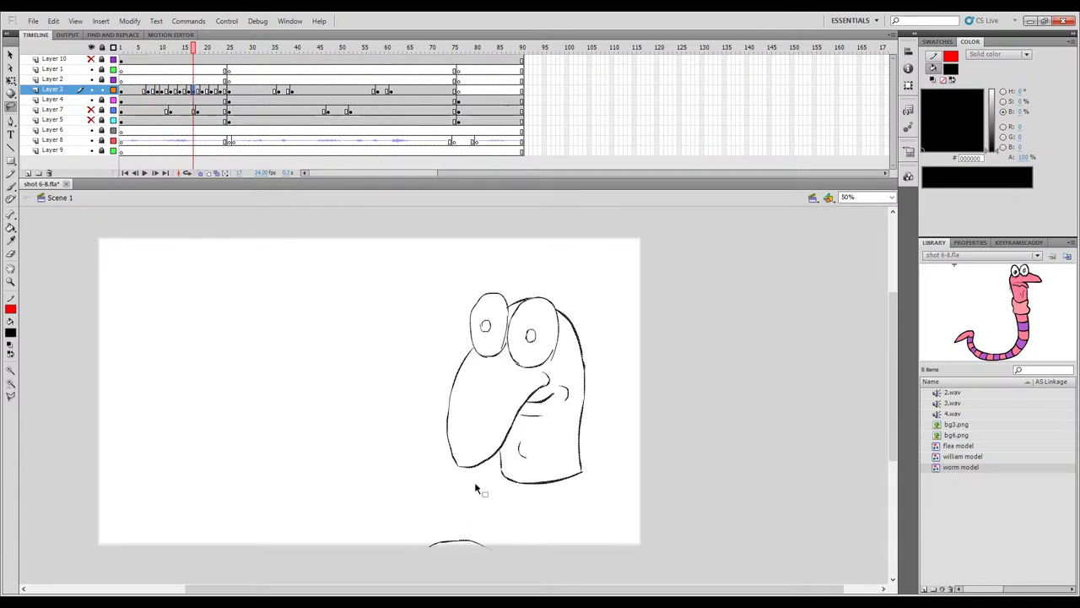
pyautogui.moveTo(410, 513)
pyautogui.mouseDown()
pyautogui.moveTo(525, 550)
pyautogui.moveTo(427, 527)
pyautogui.moveTo(487, 540)
pyautogui.mouseUp()
pyautogui.press('Delete')
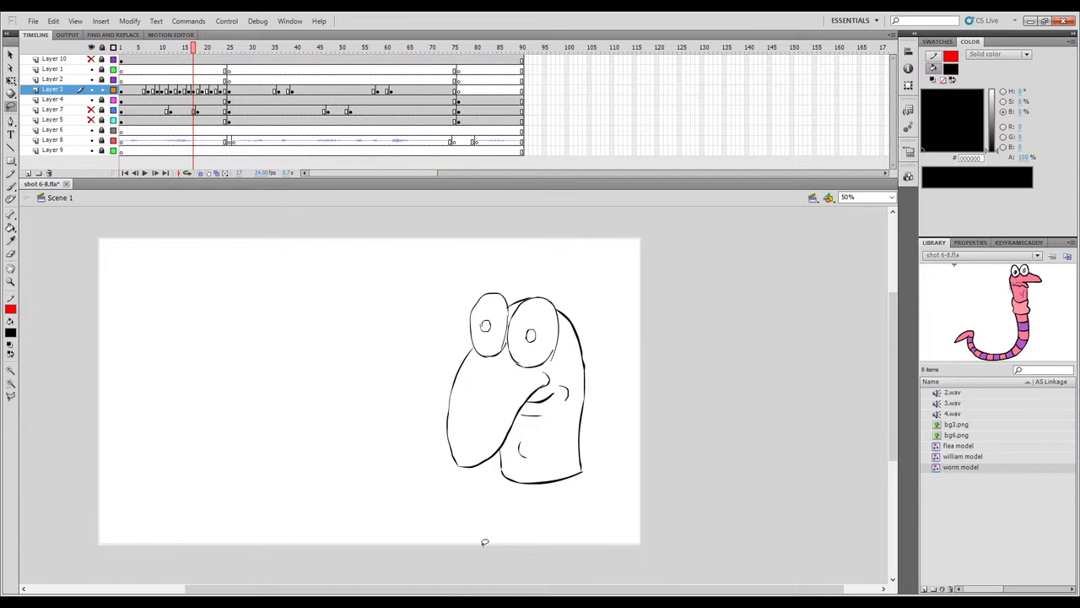
# Check frame 17 against its neighbours, then lasso the beak with its mouth line and delete it.
pyautogui.press(',')
pyautogui.press('.')
pyautogui.press('.')
pyautogui.press('.')
pyautogui.press(',')
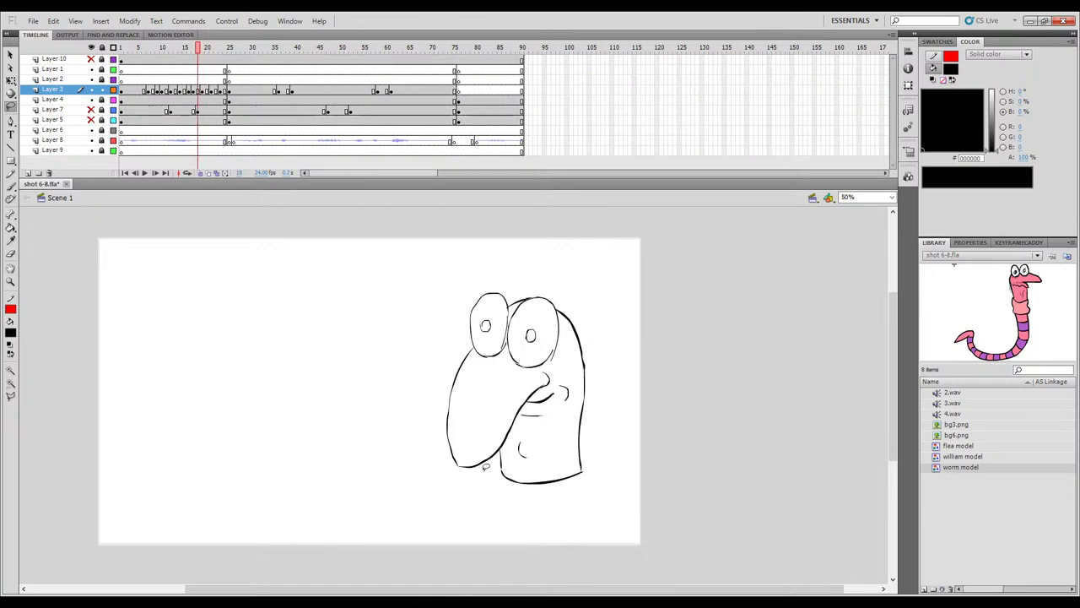
pyautogui.press(',')
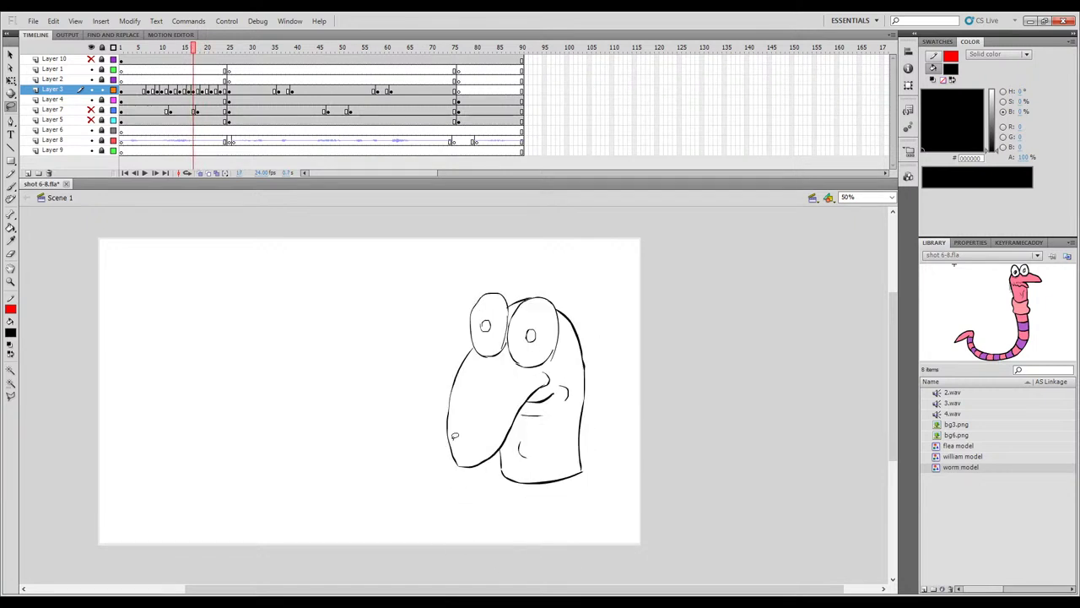
pyautogui.moveTo(469, 480)
pyautogui.mouseDown()
pyautogui.moveTo(432, 375)
pyautogui.moveTo(468, 340)
pyautogui.moveTo(497, 384)
pyautogui.moveTo(553, 366)
pyautogui.moveTo(559, 384)
pyautogui.moveTo(520, 411)
pyautogui.mouseUp()
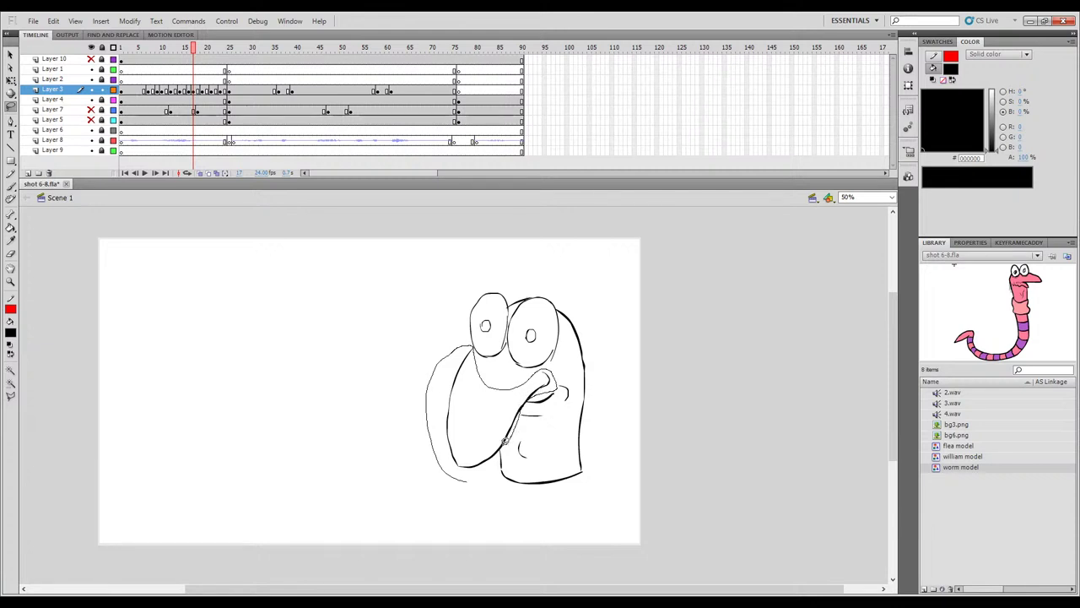
pyautogui.click(461, 475)
pyautogui.click(462, 454)
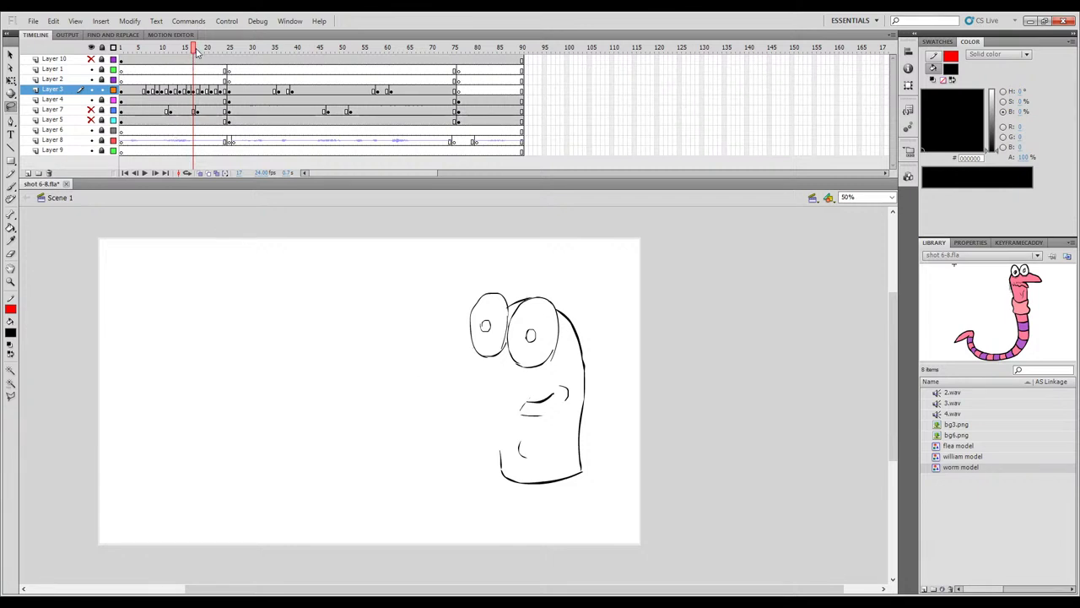
# Go to frame 14, turn on onion skins and compare its drawing with the neighbouring frames.
pyautogui.moveTo(197, 49); pyautogui.dragTo(180, 81)
pyautogui.click(201, 173)
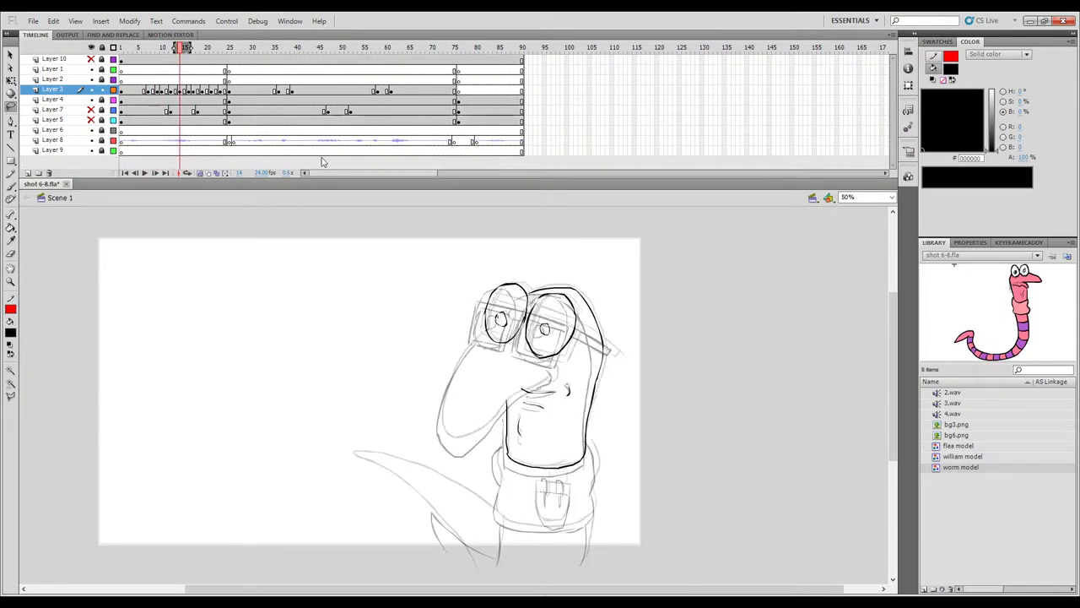
pyautogui.press('b')
pyautogui.press(',')
pyautogui.press('.')
pyautogui.press(',')
pyautogui.press('.')
pyautogui.press(',')
pyautogui.press('.')
pyautogui.press(',')
pyautogui.press('.')
pyautogui.press(',')
pyautogui.press('.')
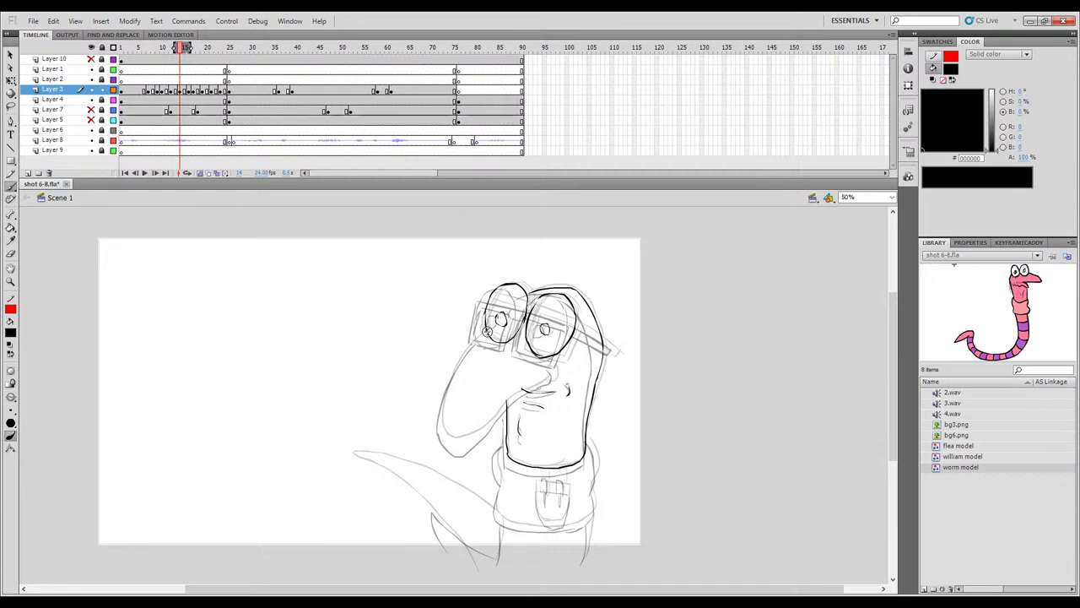
# Brush the upper contour of the beak on frame 14, from the front eye down toward the beak tip.
pyautogui.press(',')
pyautogui.press('.')
pyautogui.press(',')
pyautogui.press('.')
pyautogui.press(',')
pyautogui.press('.')
pyautogui.press(',')
pyautogui.press('.')
pyautogui.press(',')
pyautogui.press('.')
pyautogui.press(',')
pyautogui.press('.')
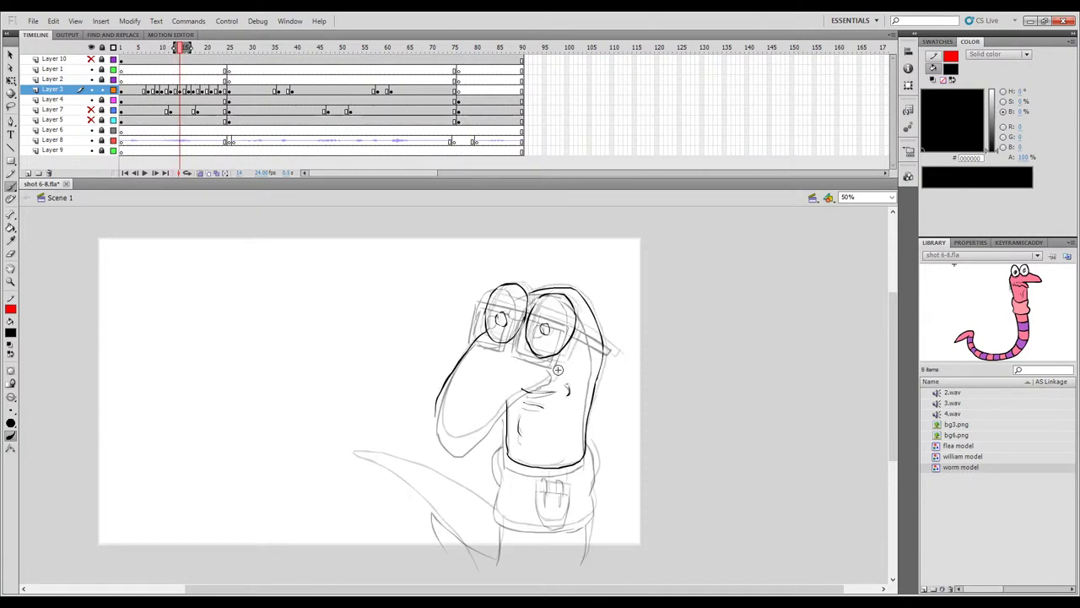
# Draw the underside of the beak on frame 14, redoing bad strokes, and add the short upturned mouth corner.
pyautogui.moveTo(534, 387); pyautogui.dragTo(440, 435)
pyautogui.press(',')
pyautogui.press('.')
pyautogui.press('.')
pyautogui.press(',')
pyautogui.hotkey('ctrl', 'z')
pyautogui.press(',')
pyautogui.press('.')
pyautogui.moveTo(436, 414)
pyautogui.mouseDown()
pyautogui.moveTo(443, 427)
pyautogui.moveTo(489, 414)
pyautogui.mouseUp()
pyautogui.hotkey('ctrl', 'z')
pyautogui.moveTo(557, 374); pyautogui.dragTo(556, 368)
# Flip repeatedly between frame 14 and its neighbours to check the new beak's motion.
pyautogui.press(',')
pyautogui.press('.')
pyautogui.press('.')
pyautogui.press('.')
pyautogui.press(',')
pyautogui.press(',')
pyautogui.press(',')
pyautogui.press('.')
pyautogui.press(',')
pyautogui.press('.')
pyautogui.press(',')
pyautogui.press('.')
pyautogui.press(',')
pyautogui.press('.')
pyautogui.press(',')
pyautogui.press('.')
# Try a pointed tail on frame 14, redraw its lower edge and undo the tail strokes.
pyautogui.moveTo(463, 502); pyautogui.dragTo(414, 478)
pyautogui.moveTo(364, 451); pyautogui.dragTo(384, 480)
pyautogui.moveTo(427, 515); pyautogui.dragTo(483, 560)
pyautogui.press(',')
pyautogui.press('.')
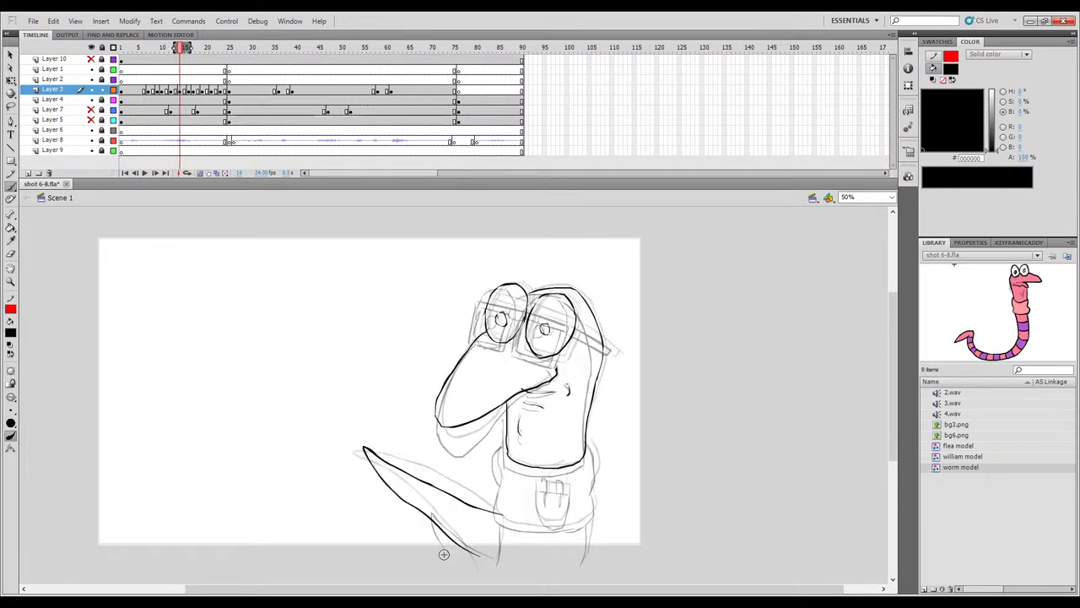
pyautogui.hotkey('ctrl', 'z')
pyautogui.moveTo(429, 557); pyautogui.dragTo(379, 495)
pyautogui.hotkey('ctrl', 'z')
pyautogui.hotkey('ctrl', 'z')
# Try an upward-pointing tail with a wider lower curve on frame 14, review it without onion skins, and undo it.
pyautogui.moveTo(497, 522); pyautogui.dragTo(405, 486)
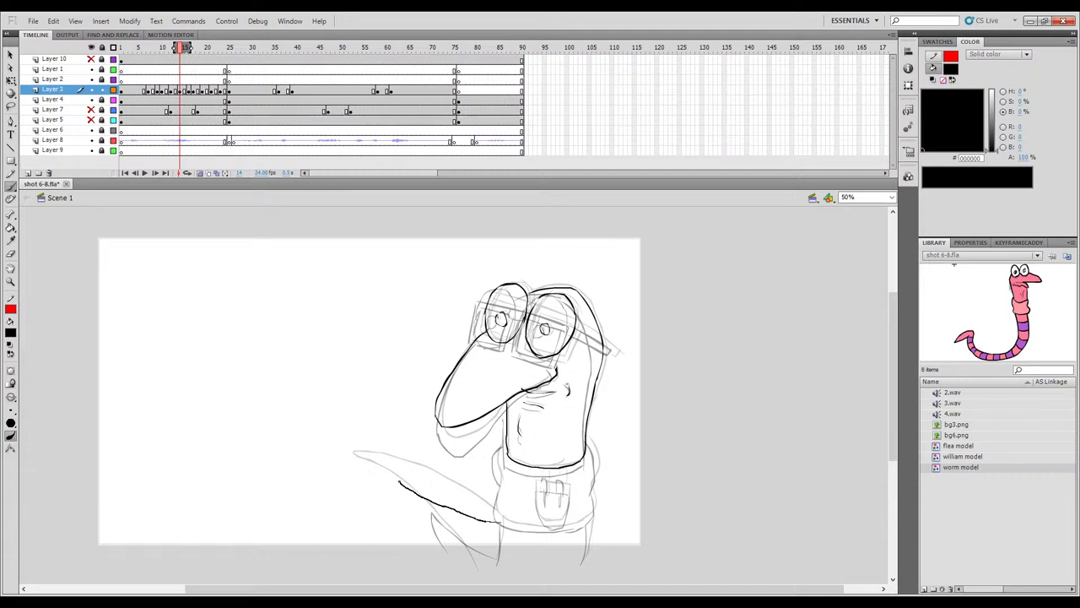
pyautogui.moveTo(371, 448)
pyautogui.mouseDown()
pyautogui.moveTo(384, 494)
pyautogui.moveTo(459, 562)
pyautogui.mouseUp()
pyautogui.press(',')
pyautogui.press('.')
pyautogui.press('.')
pyautogui.press('.')
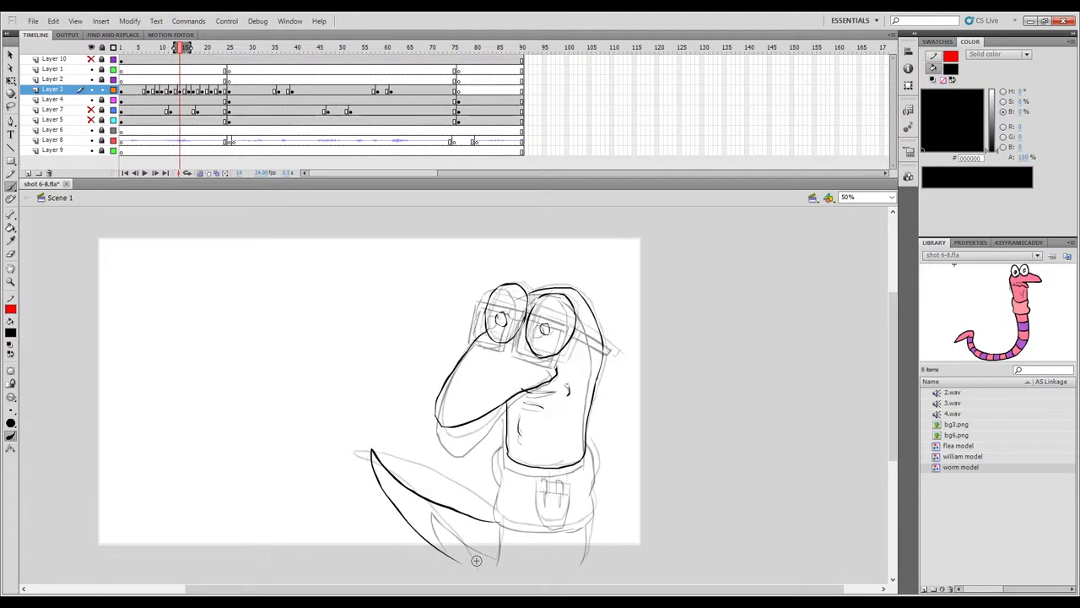
pyautogui.press(',')
pyautogui.click(200, 173)
pyautogui.press(',')
pyautogui.click(162, 90)
pyautogui.moveTo(163, 51); pyautogui.dragTo(179, 82)
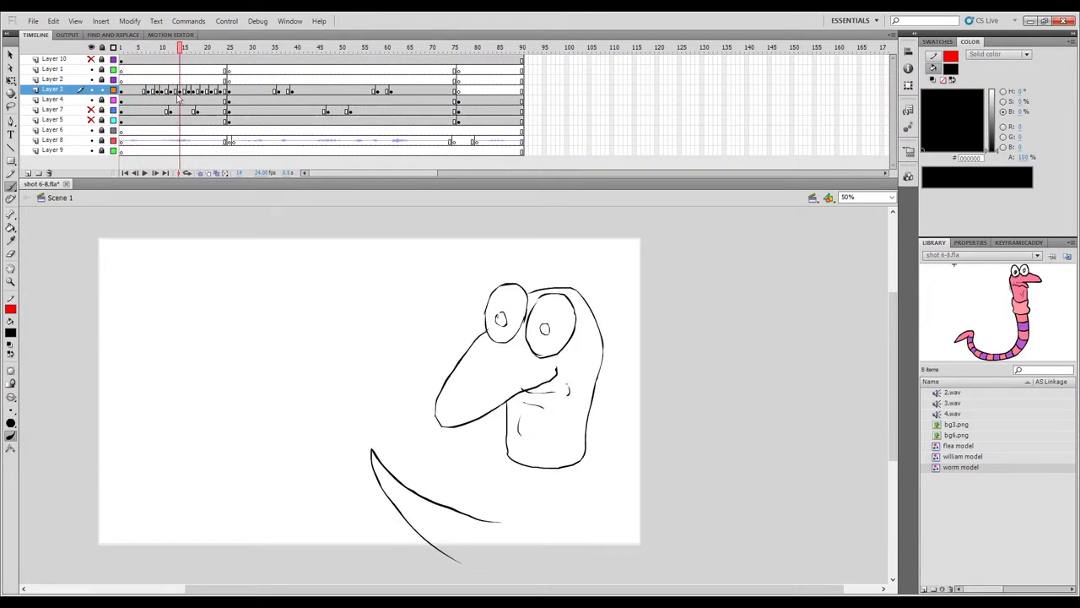
pyautogui.hotkey('ctrl', 'z')
# Restore the onion skins, try another tail stroke on frame 14 and undo it.
pyautogui.click(201, 174)
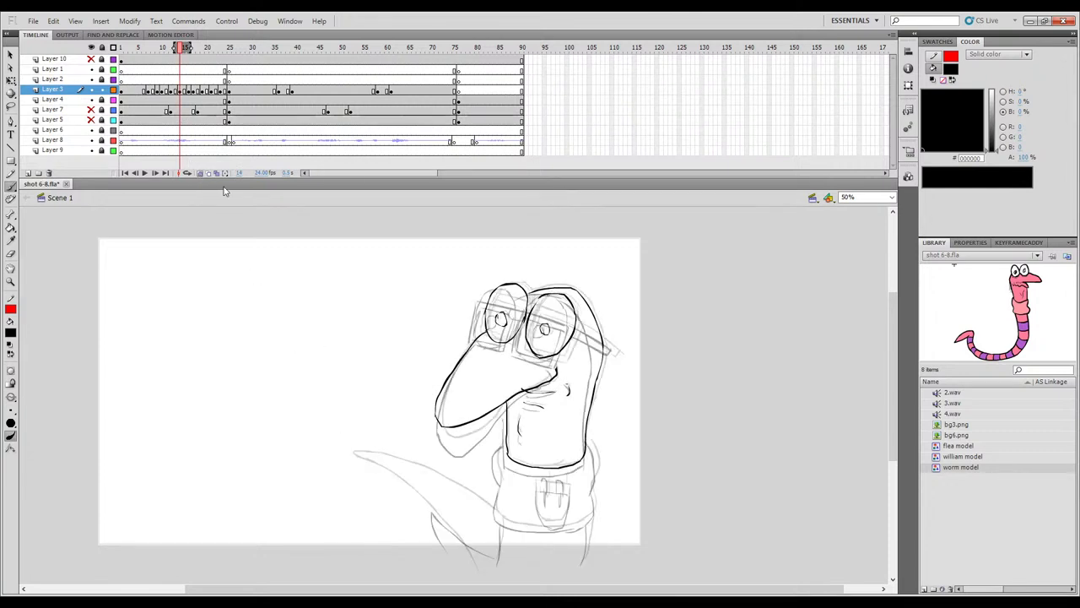
pyautogui.press('.')
pyautogui.press(',')
pyautogui.press('.')
pyautogui.moveTo(474, 503)
pyautogui.mouseDown()
pyautogui.moveTo(431, 485)
pyautogui.moveTo(390, 496)
pyautogui.moveTo(460, 556)
pyautogui.mouseUp()
pyautogui.press('.')
pyautogui.press(',')
pyautogui.hotkey('ctrl', 'z')
# Draw frame 14's tail as two arched lines drooping to a tip just below the previous frame's tail tip.
pyautogui.moveTo(383, 468)
pyautogui.mouseDown()
pyautogui.moveTo(463, 498)
pyautogui.moveTo(506, 539)
pyautogui.mouseUp()
pyautogui.moveTo(403, 495); pyautogui.dragTo(458, 567)
pyautogui.press('.')
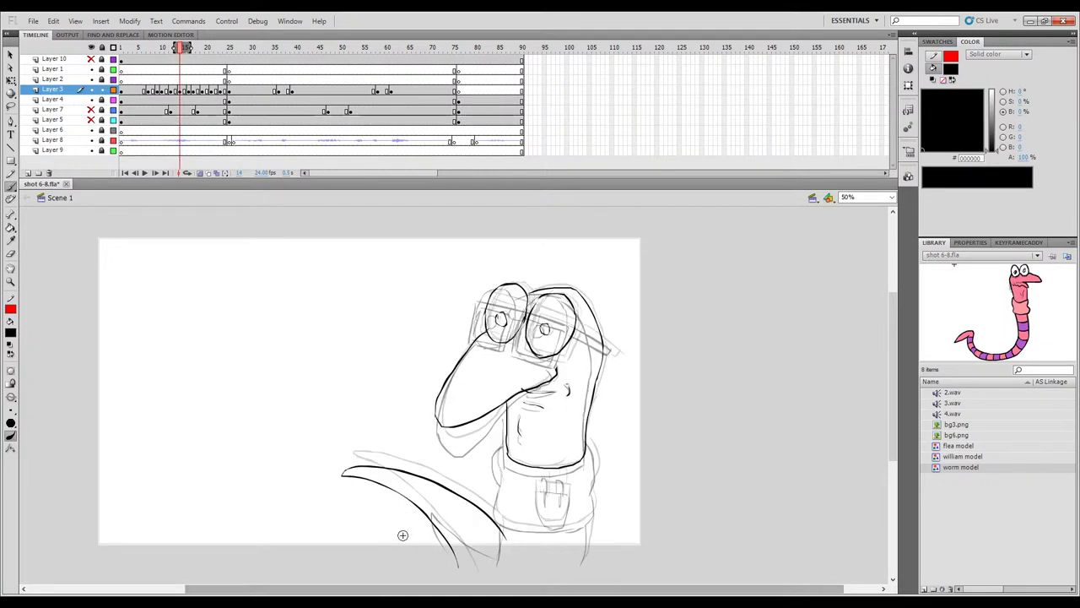
pyautogui.moveTo(439, 532); pyautogui.dragTo(455, 549)
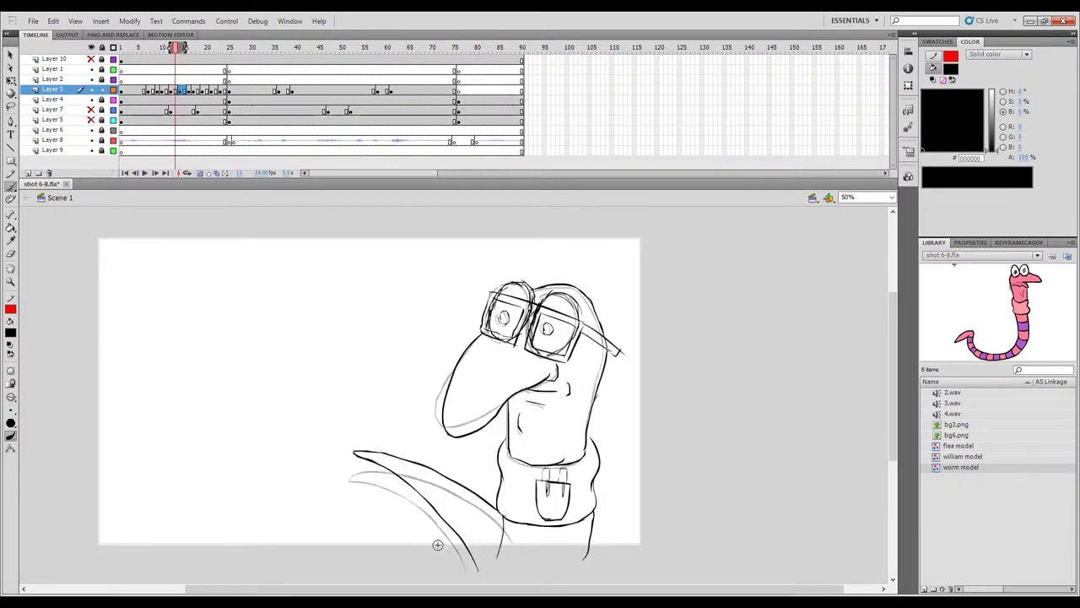
pyautogui.hotkey('ctrl', 'z')
pyautogui.moveTo(441, 537); pyautogui.dragTo(461, 540)
# Move on to frame 16 and erase its old tail below the pocket.
pyautogui.press('.')
pyautogui.press('.')
pyautogui.press('.')
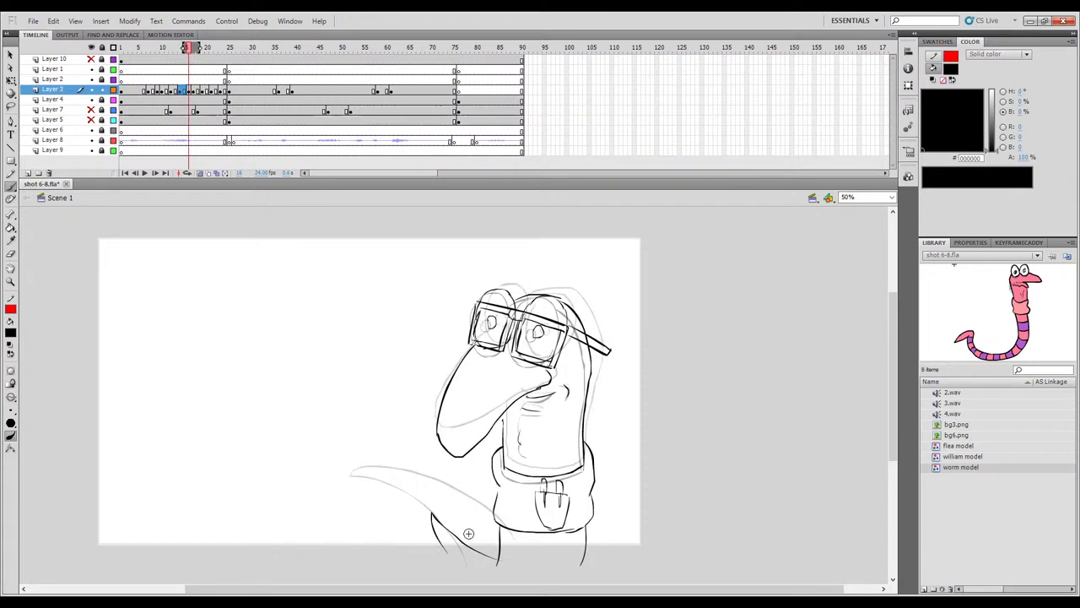
pyautogui.moveTo(401, 503); pyautogui.dragTo(481, 577)
pyautogui.press('Delete')
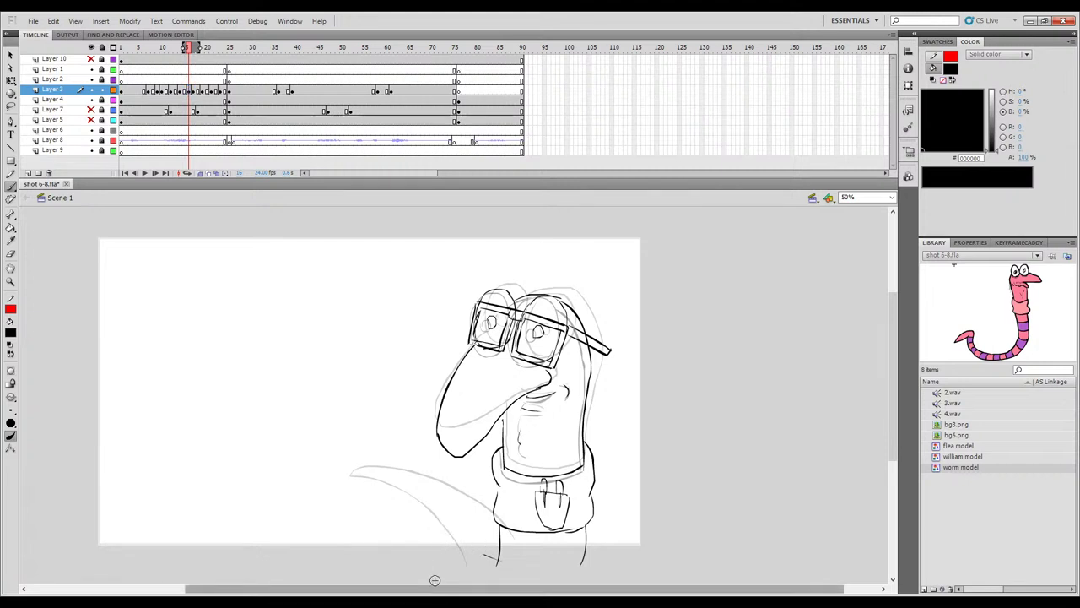
pyautogui.press('e')
pyautogui.press('b')
# Flip through frames 13 to 17 to examine how the new tail on frame 14 moves.
pyautogui.press(',')
pyautogui.press(',')
pyautogui.press(',')
pyautogui.press('.')
pyautogui.press('.')
pyautogui.press('.')
pyautogui.press('.')
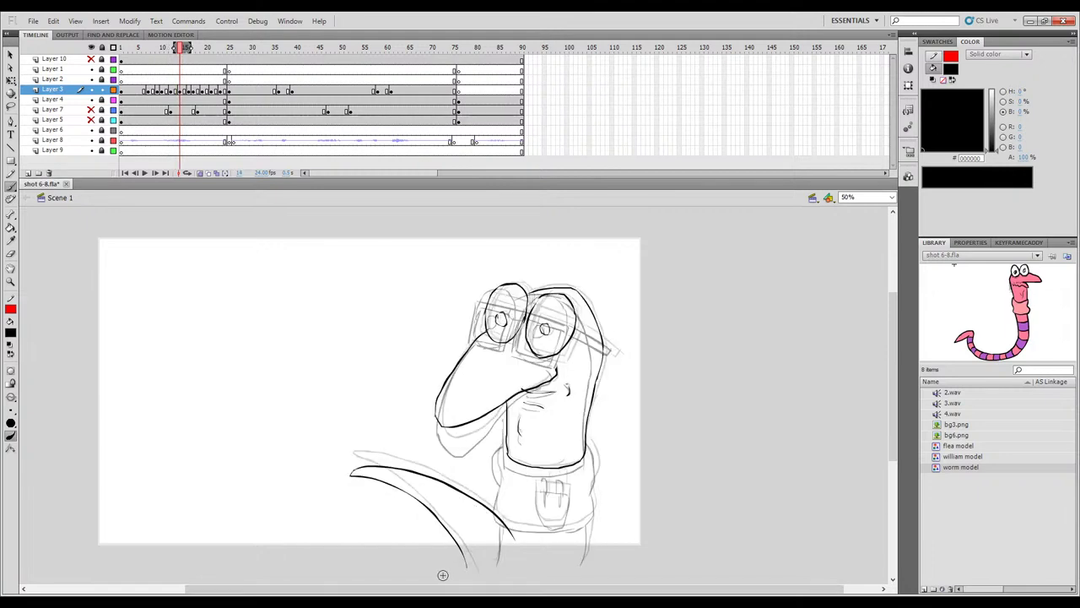
pyautogui.press(',')
pyautogui.press(',')
pyautogui.press(',')
pyautogui.press(',')
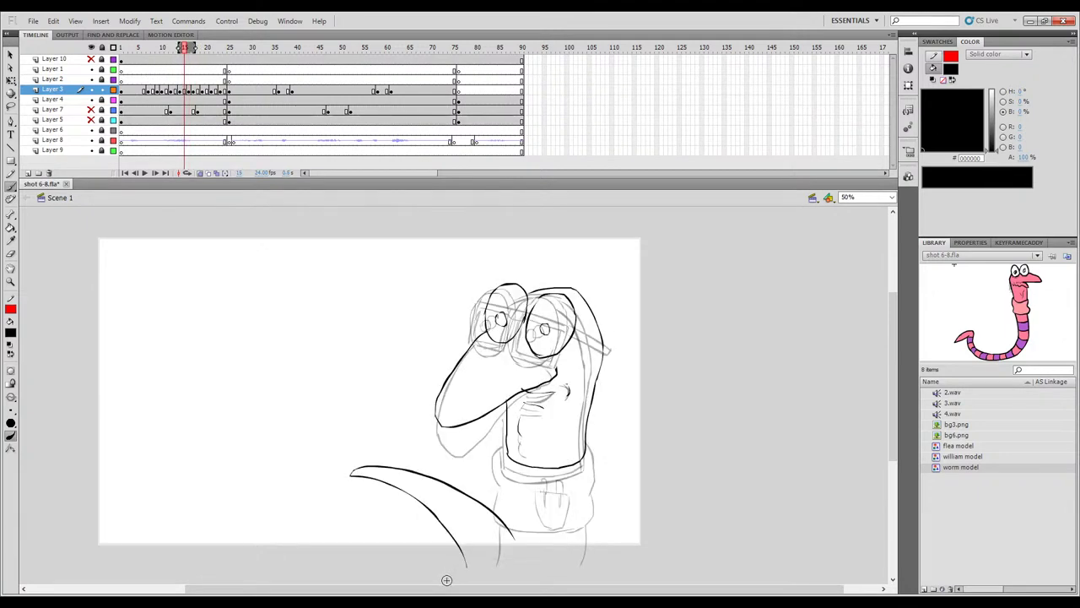
pyautogui.press('.')
pyautogui.press('.')
pyautogui.press('.')
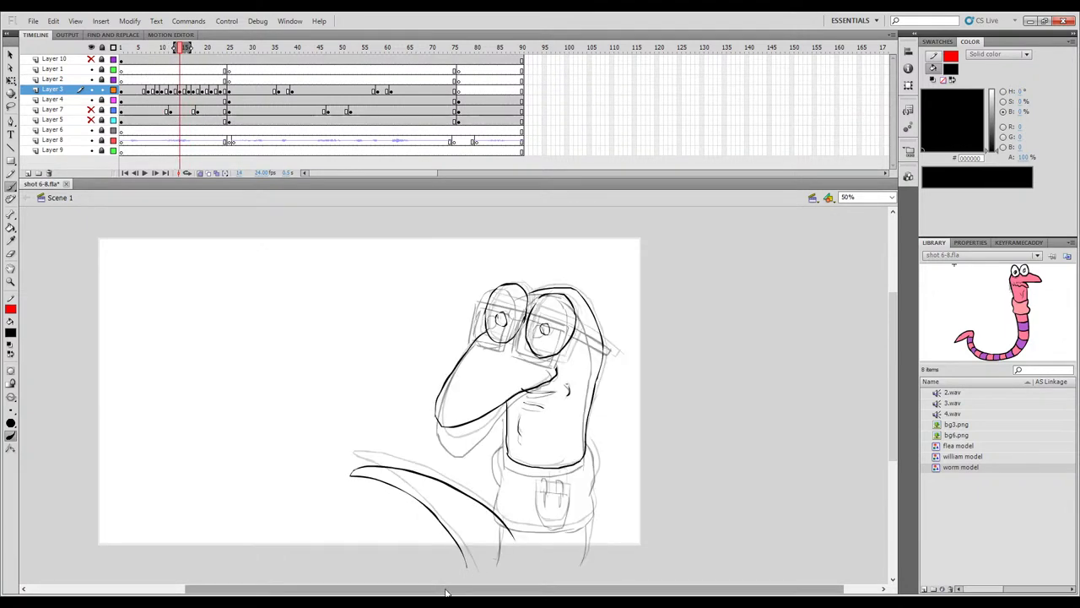
pyautogui.press('.')
pyautogui.press('.')
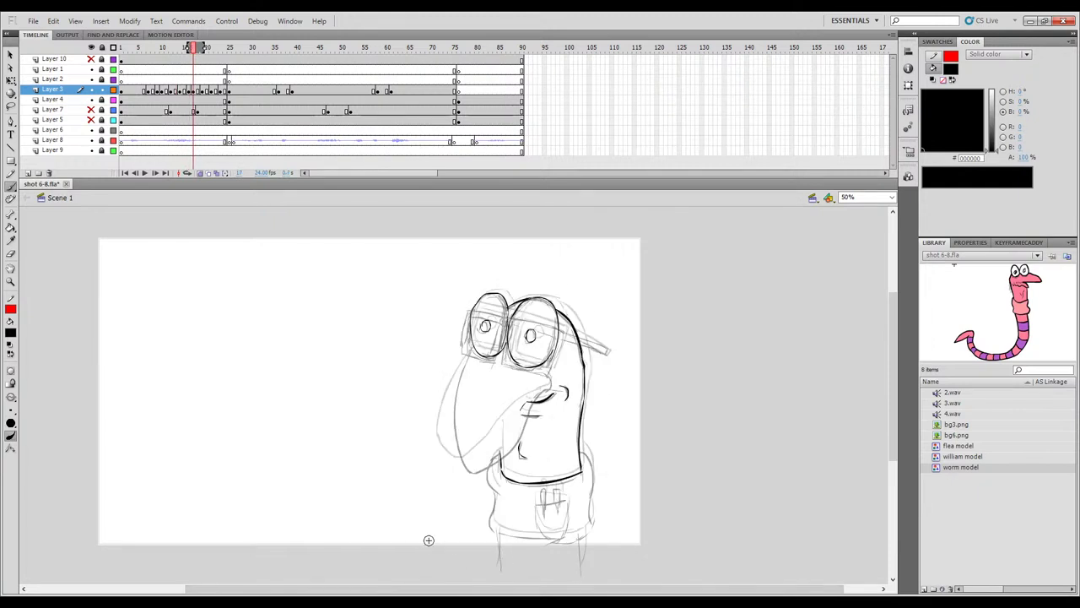
# Turn off onion skins and step through the frames from frame 7 to review the head and tail motion.
pyautogui.click(201, 173)
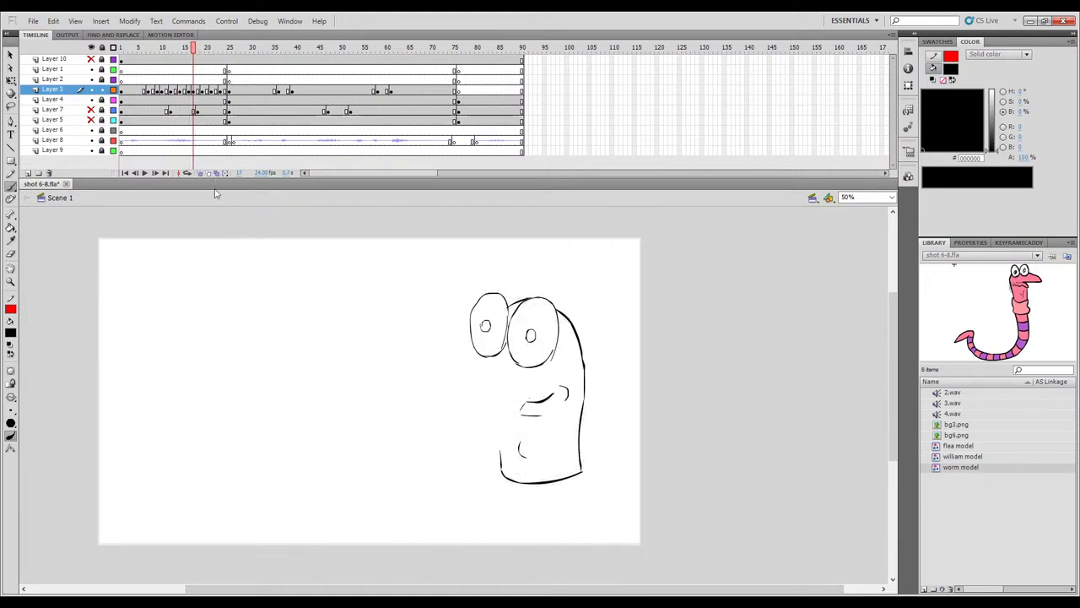
pyautogui.click(155, 96)
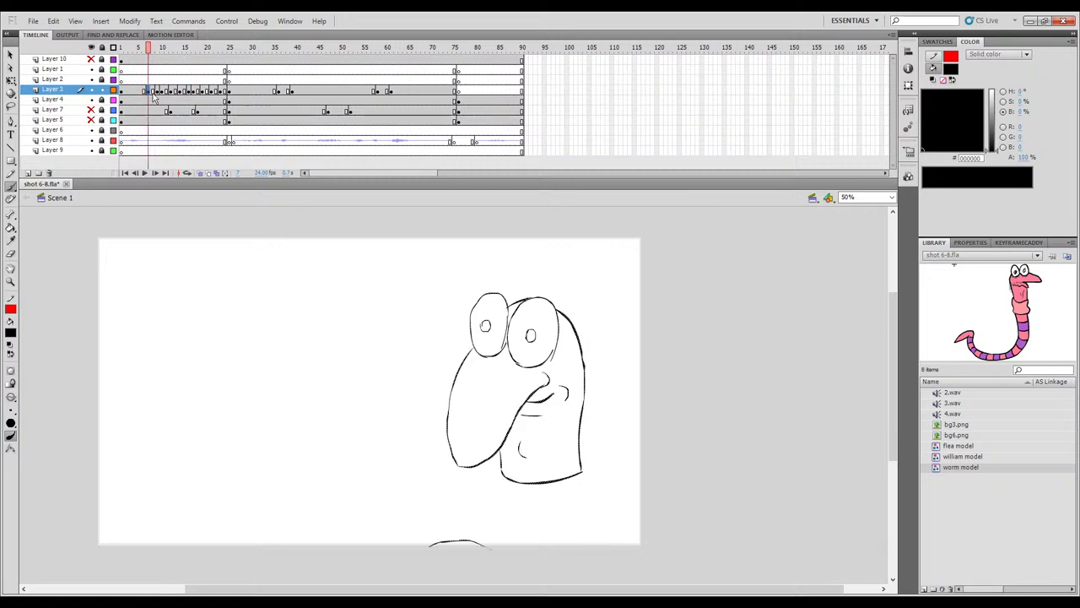
pyautogui.press('.')
pyautogui.press('.')
pyautogui.press('.')
pyautogui.press('.')
pyautogui.press('.')
pyautogui.press('.')
pyautogui.press('.')
pyautogui.press('.')
pyautogui.press('.')
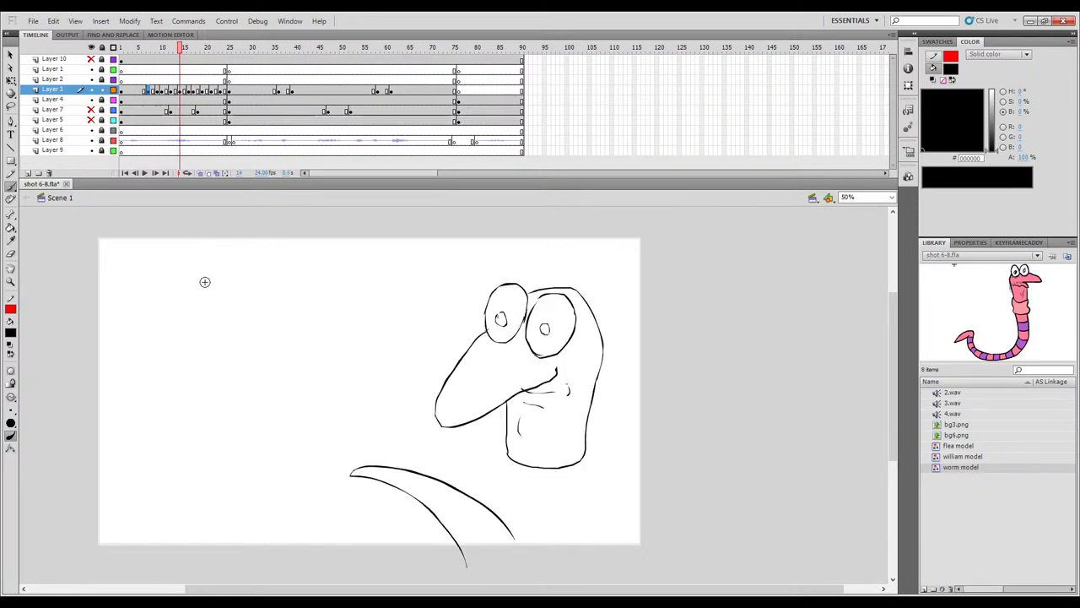
pyautogui.press(',')
pyautogui.press(',')
pyautogui.press(',')
pyautogui.press('.')
# Turn onion skins back on and draw a low, nearly horizontal tail on frame 16, replacing a rejected first stroke.
pyautogui.click(199, 173)
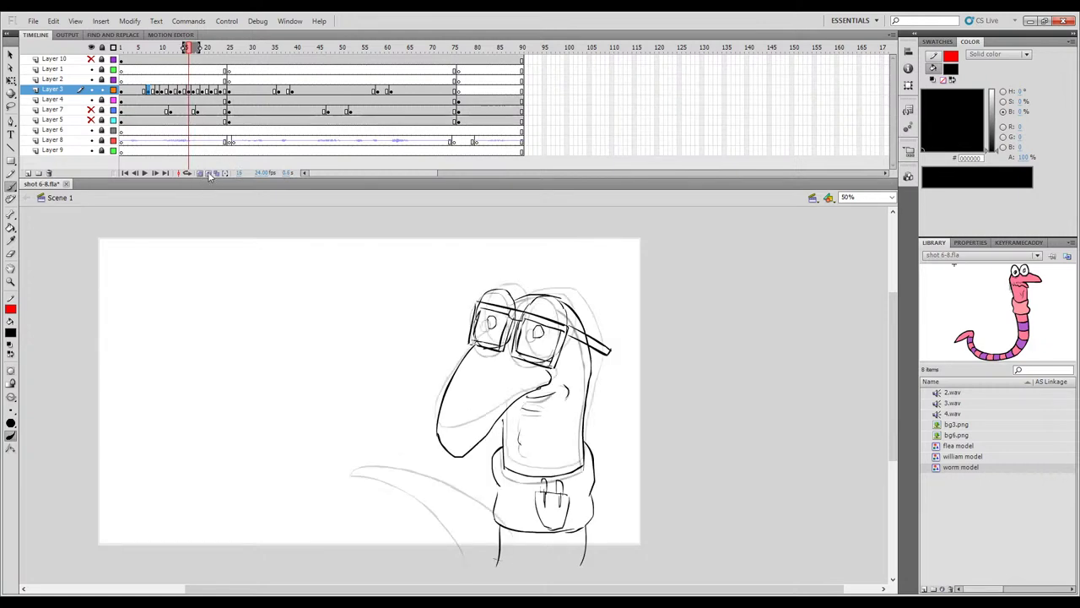
pyautogui.press('.')
pyautogui.press('.')
pyautogui.moveTo(488, 537); pyautogui.dragTo(454, 547)
pyautogui.hotkey('ctrl', 'z')
pyautogui.press(',')
pyautogui.press(',')
pyautogui.press(',')
pyautogui.press(',')
pyautogui.press('.')
pyautogui.press('.')
pyautogui.press('.')
pyautogui.moveTo(510, 548); pyautogui.dragTo(422, 542)
pyautogui.moveTo(364, 526); pyautogui.dragTo(399, 560)
# Flip between frames around 16 and 17 to check the new tail against the neighbouring drawings.
pyautogui.press(',')
pyautogui.press('.')
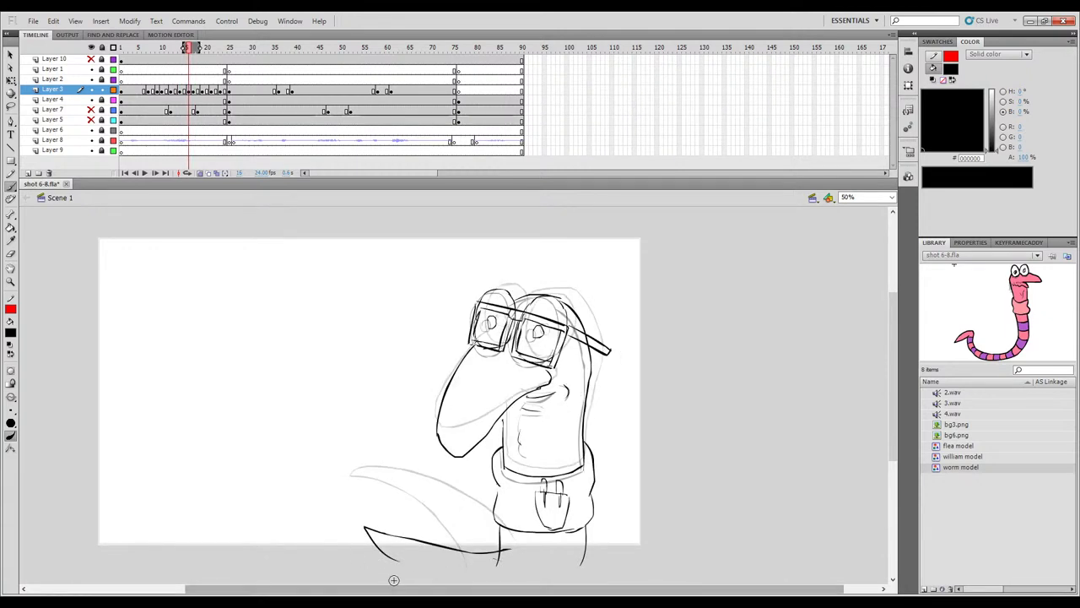
pyautogui.press(',')
pyautogui.press(',')
pyautogui.press('.')
pyautogui.press('.')
pyautogui.press('.')
pyautogui.press('.')
pyautogui.press(',')
pyautogui.press('.')
pyautogui.press(',')
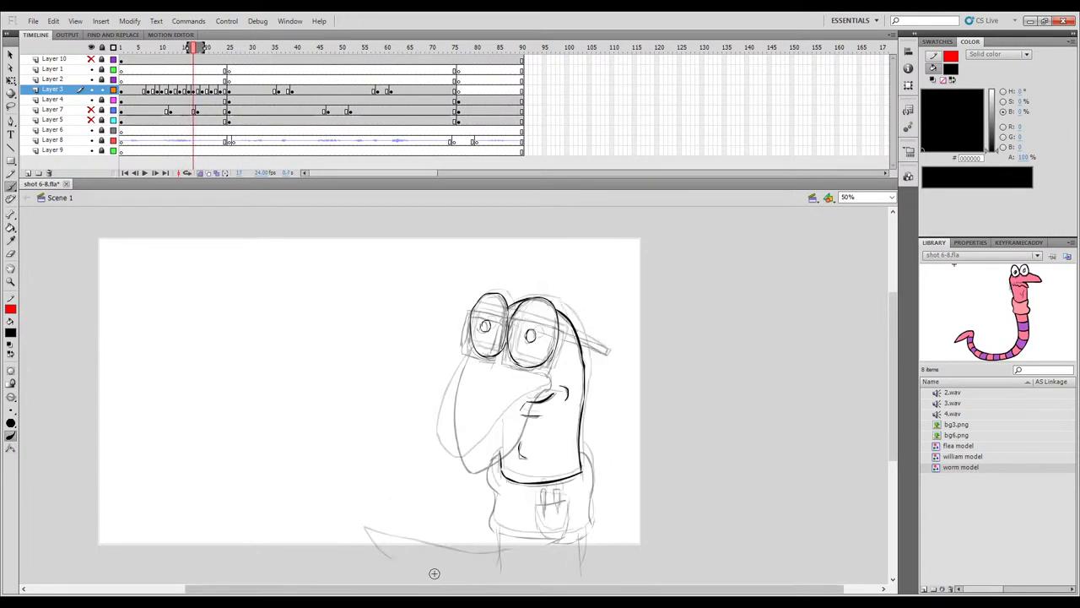
pyautogui.press('.')
pyautogui.press(',')
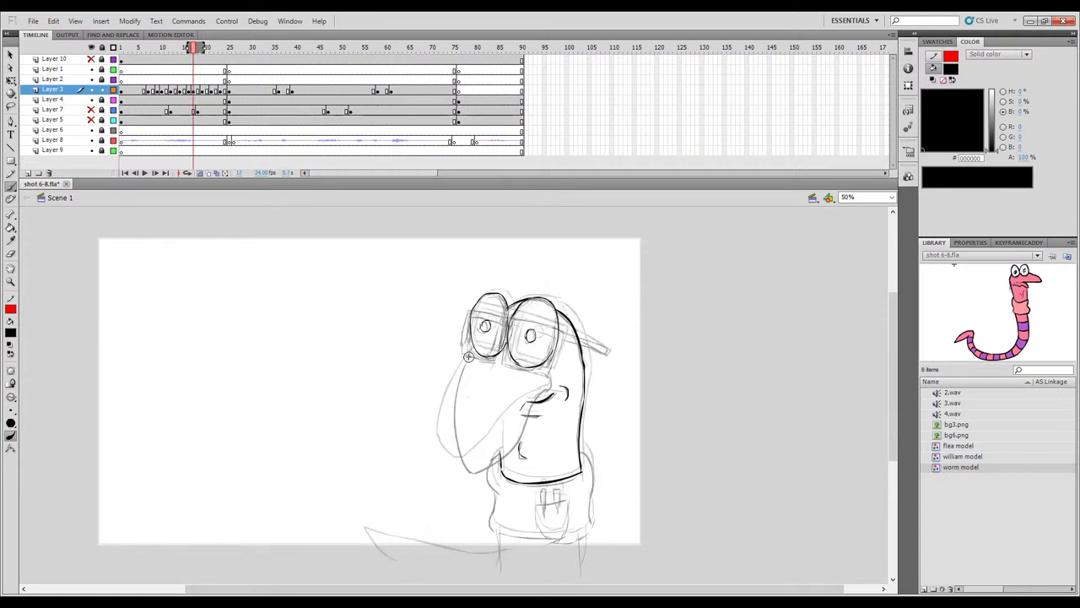
# Draw the beak on frame 17 midway between its neighbours' beaks, check it by flipping, and turn off onion skins.
pyautogui.moveTo(457, 375)
pyautogui.mouseDown()
pyautogui.moveTo(446, 433)
pyautogui.moveTo(455, 465)
pyautogui.mouseUp()
pyautogui.press(',')
pyautogui.press('.')
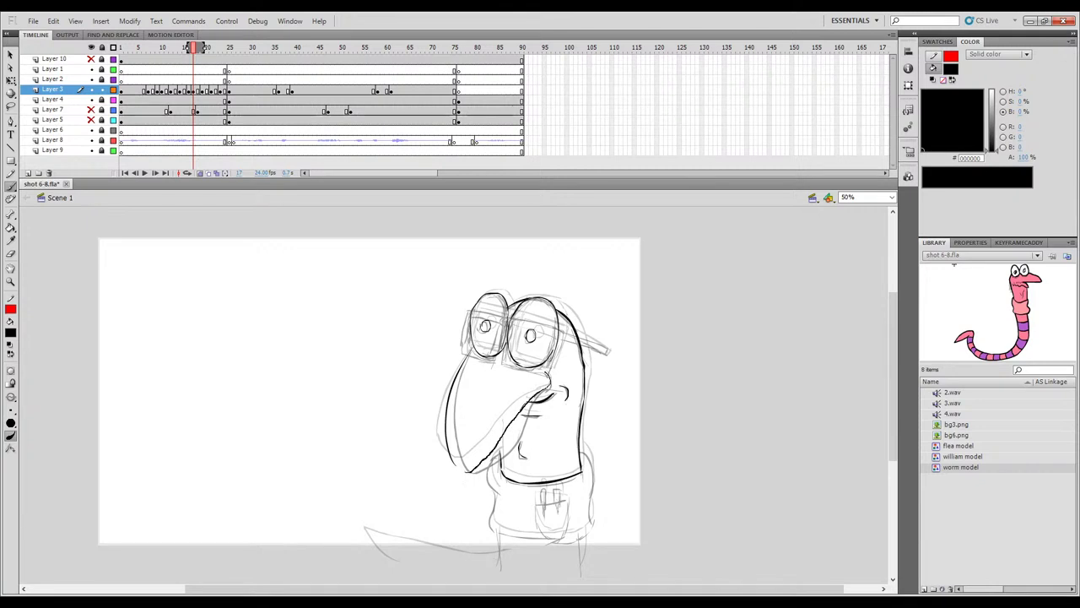
pyautogui.press('.')
pyautogui.press(',')
pyautogui.press('.')
pyautogui.press(',')
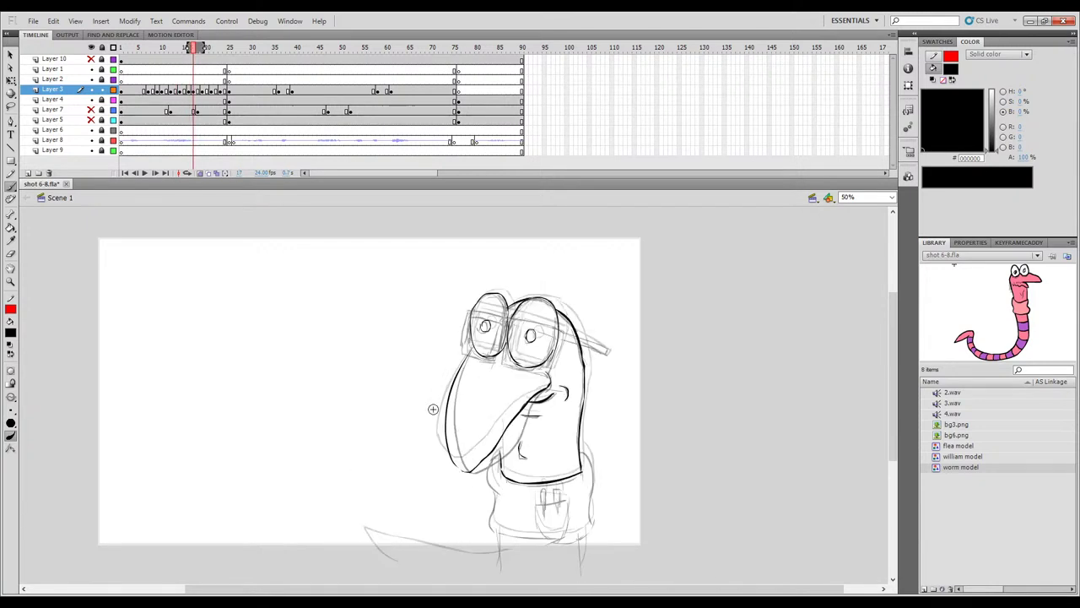
pyautogui.click(200, 173)
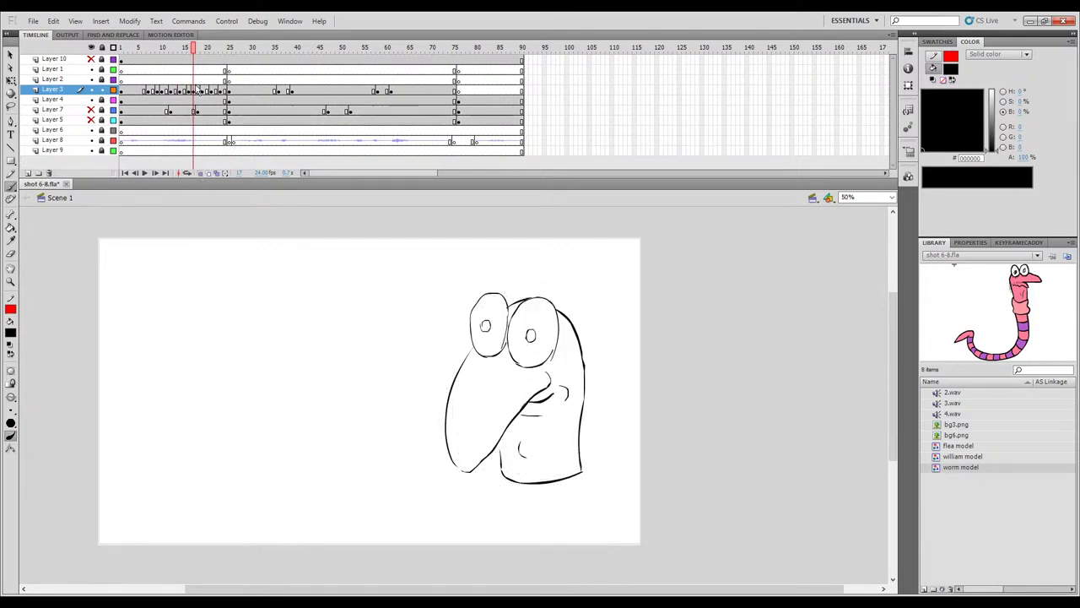
# Play the animation back from frame 1 to review the worm's motion, and return to the first frame.
pyautogui.moveTo(193, 49)
pyautogui.mouseDown()
pyautogui.moveTo(144, 47)
pyautogui.moveTo(210, 47)
pyautogui.moveTo(194, 47)
pyautogui.mouseUp()
pyautogui.hotkey('shift', ',')
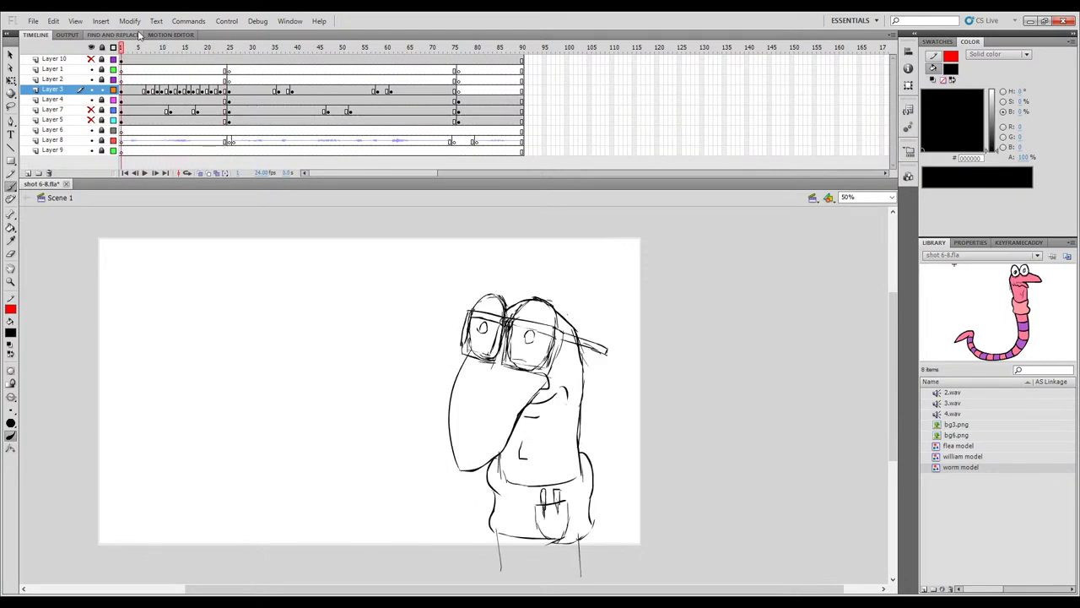
pyautogui.press('Return')
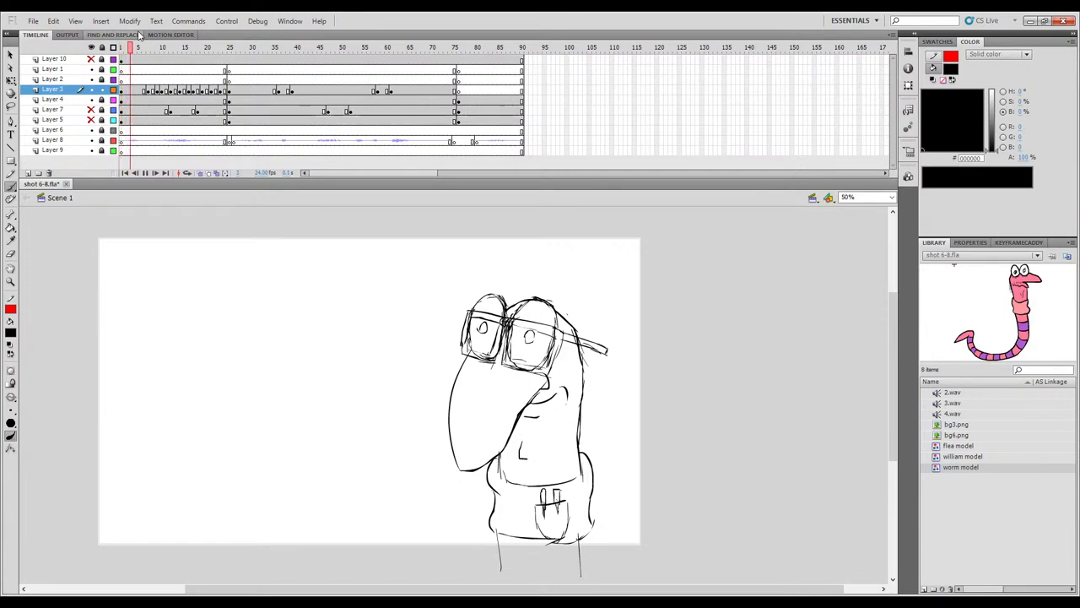
pyautogui.press('Return')
pyautogui.press('Return')
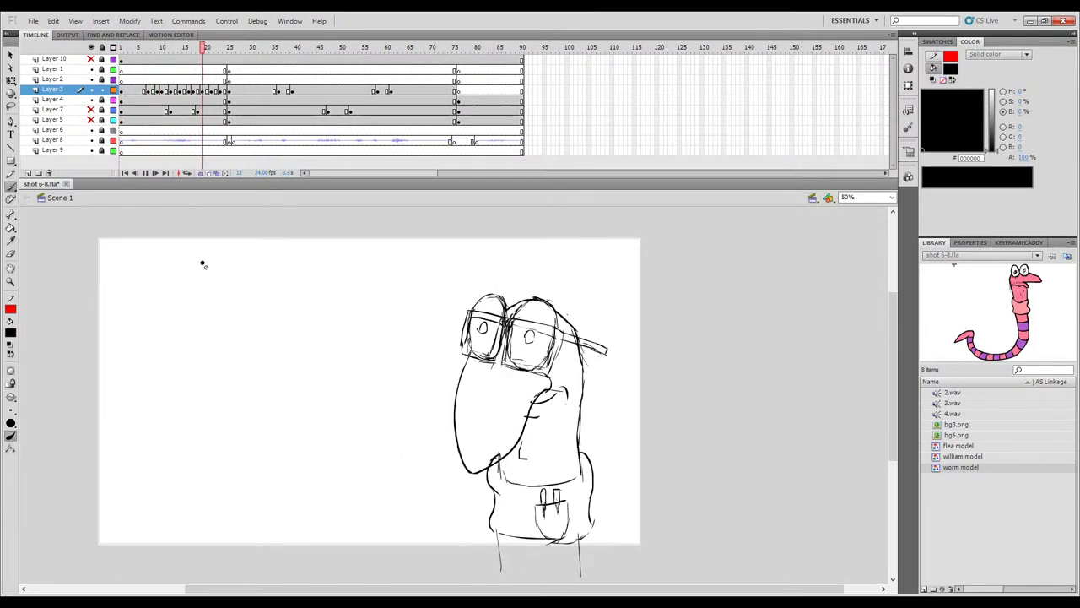
pyautogui.press('Return')
pyautogui.moveTo(241, 52); pyautogui.dragTo(96, 79)
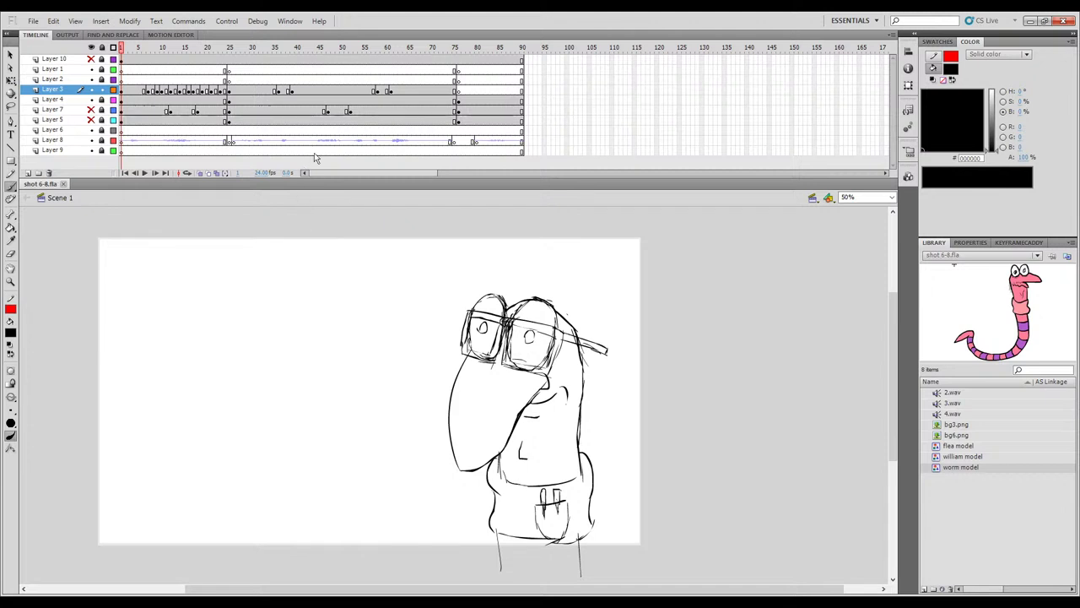
# Show Layer 5, paste the early glasses-wearing worm drawing in place on Layer 3 at frame 76, and keep Layer 7 hidden.
pyautogui.click(92, 109)
pyautogui.click(91, 120)
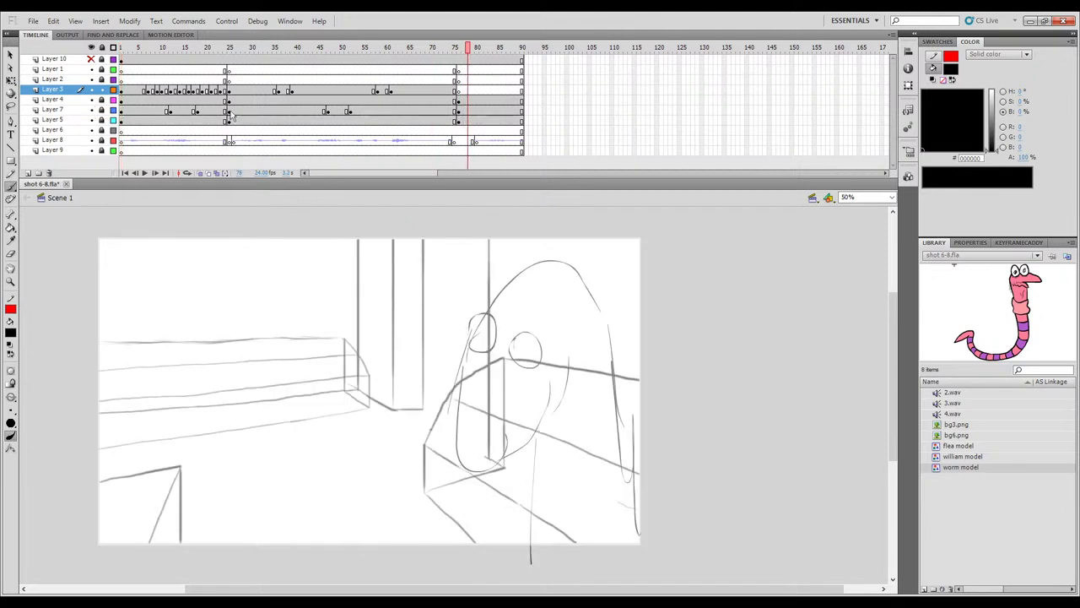
pyautogui.click(221, 47)
pyautogui.moveTo(215, 51); pyautogui.dragTo(136, 50)
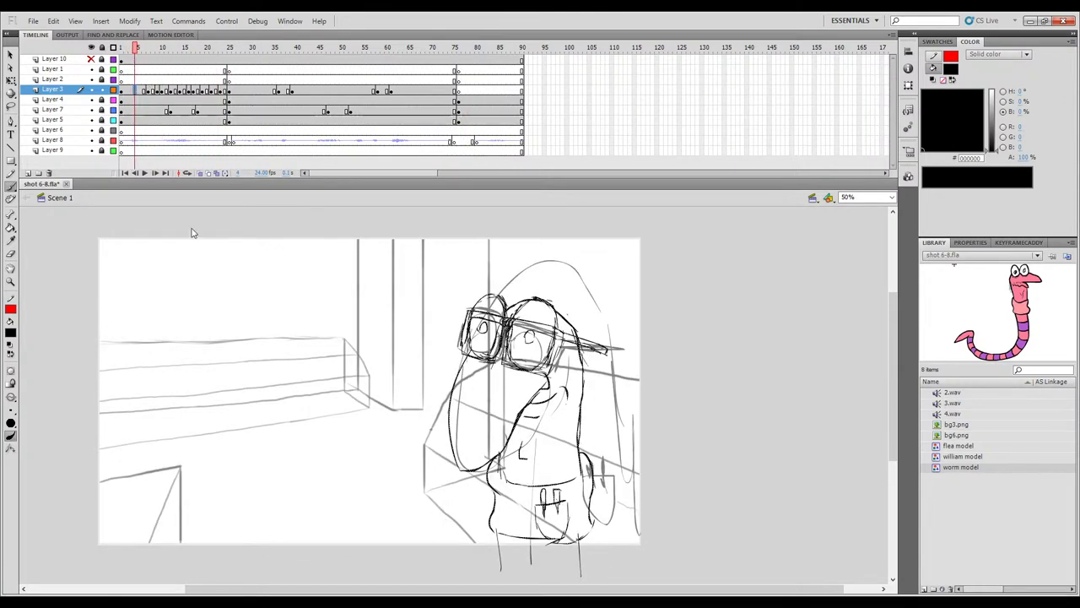
pyautogui.click(457, 91)
pyautogui.hotkey('ctrl', 'shift', 'v')
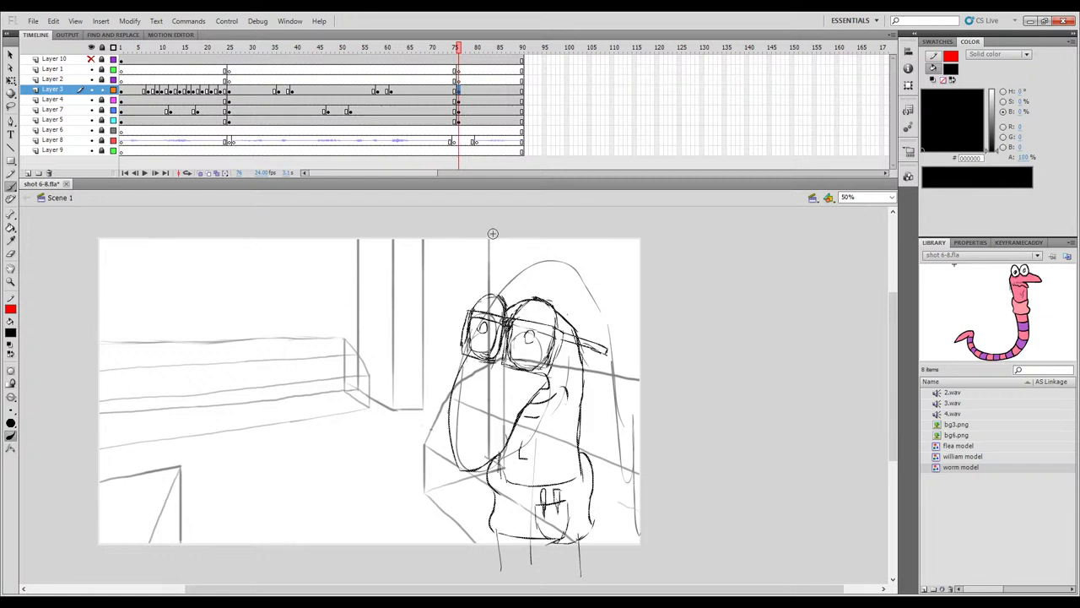
pyautogui.click(91, 110)
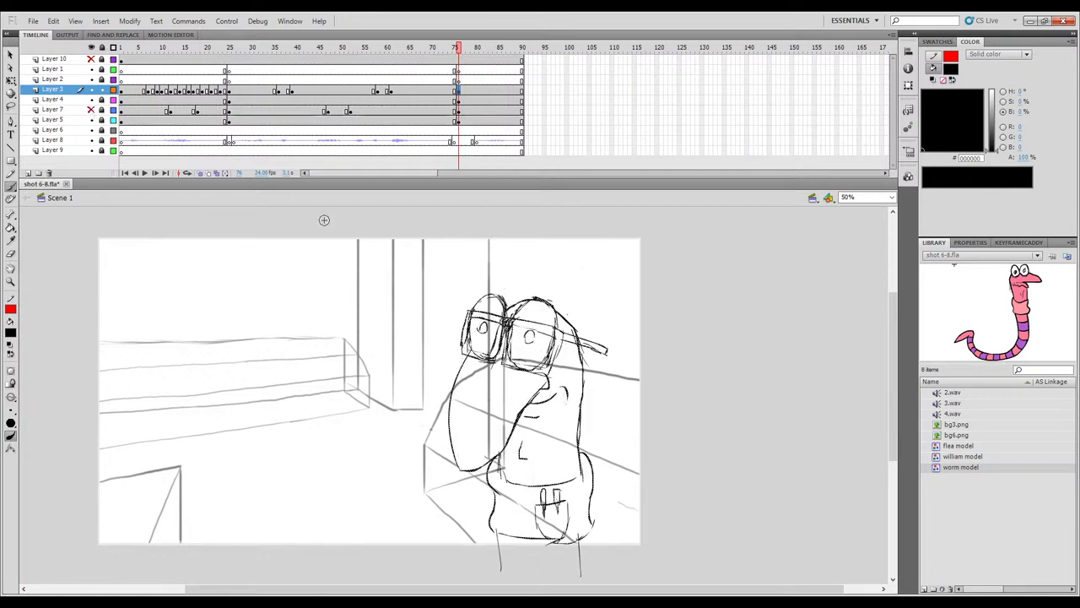
# Erase the worm's glasses on frame 76 and delete the leftover strokes of the temple arm.
pyautogui.press('e')
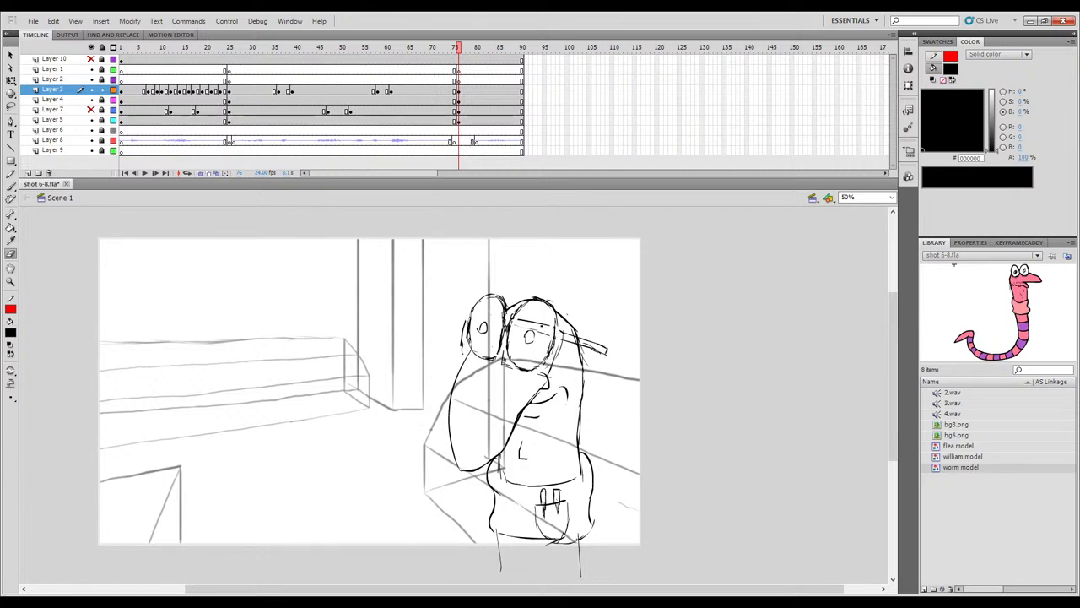
pyautogui.keyDown('ctrl'); pyautogui.click(462, 352); pyautogui.keyUp('ctrl')
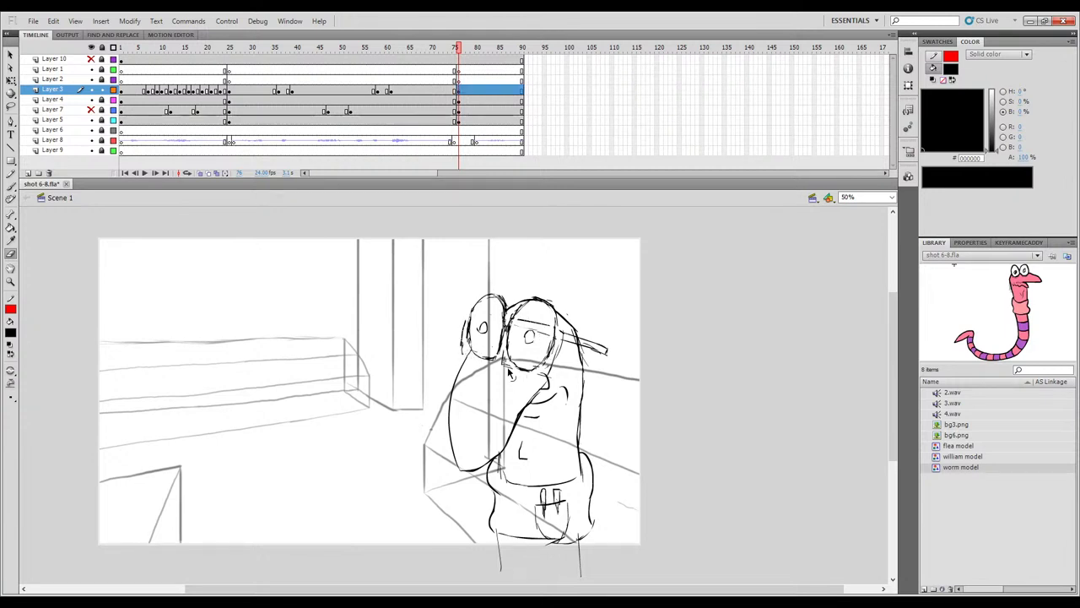
pyautogui.hotkey('ctrl', 'z')
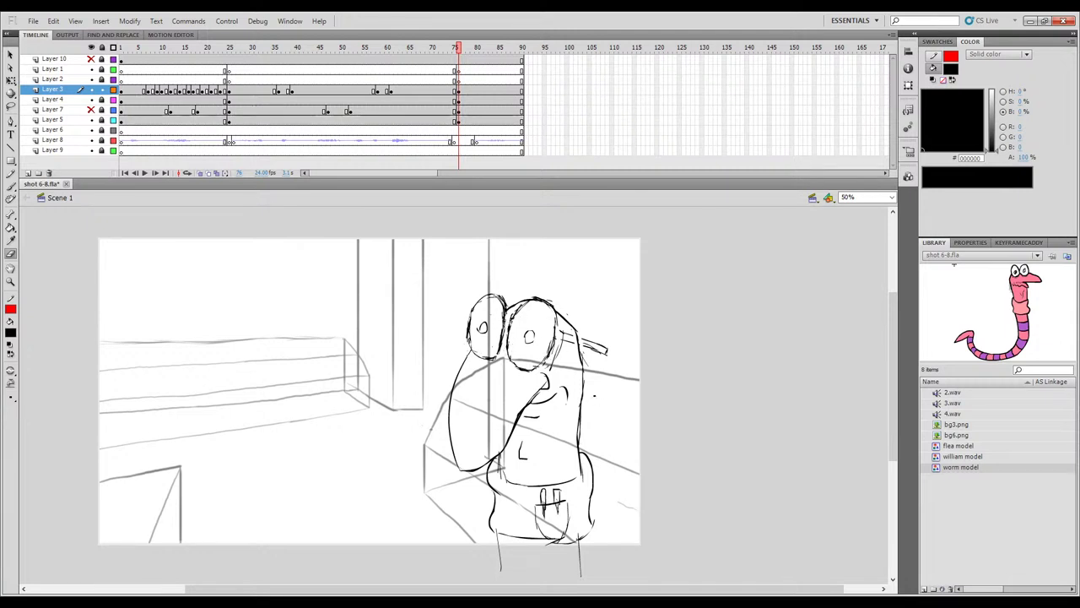
pyautogui.keyDown('ctrl'); pyautogui.click(593, 351); pyautogui.keyUp('ctrl')
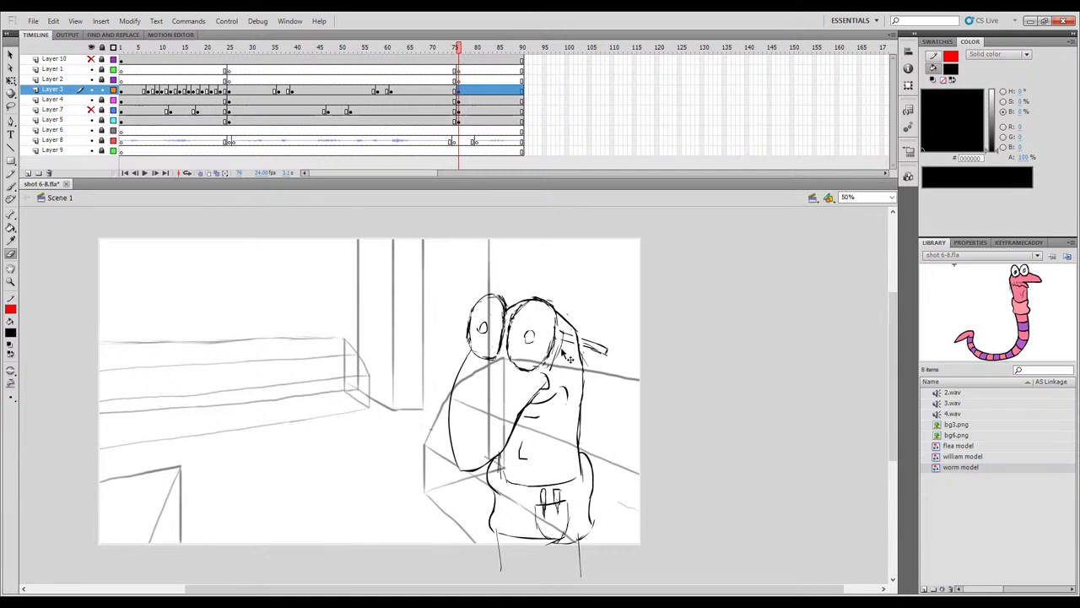
pyautogui.press('Delete')
pyautogui.click(596, 353)
pyautogui.press('Delete')
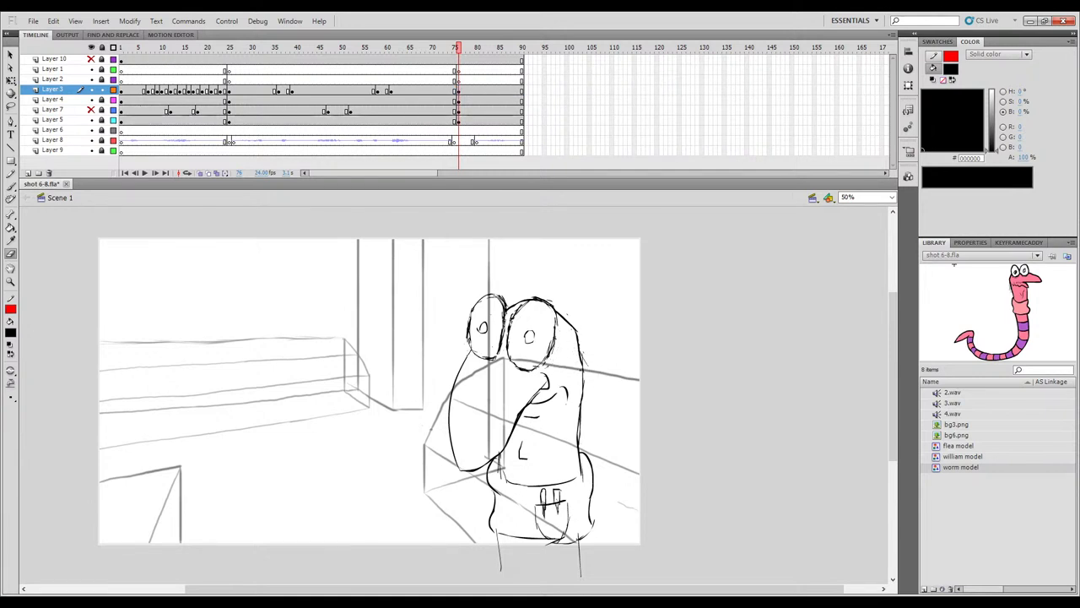
# Redraw the mouth on frame 76 as a flatter line with a lower cheek crease, erasing the old strokes.
pyautogui.press('b')
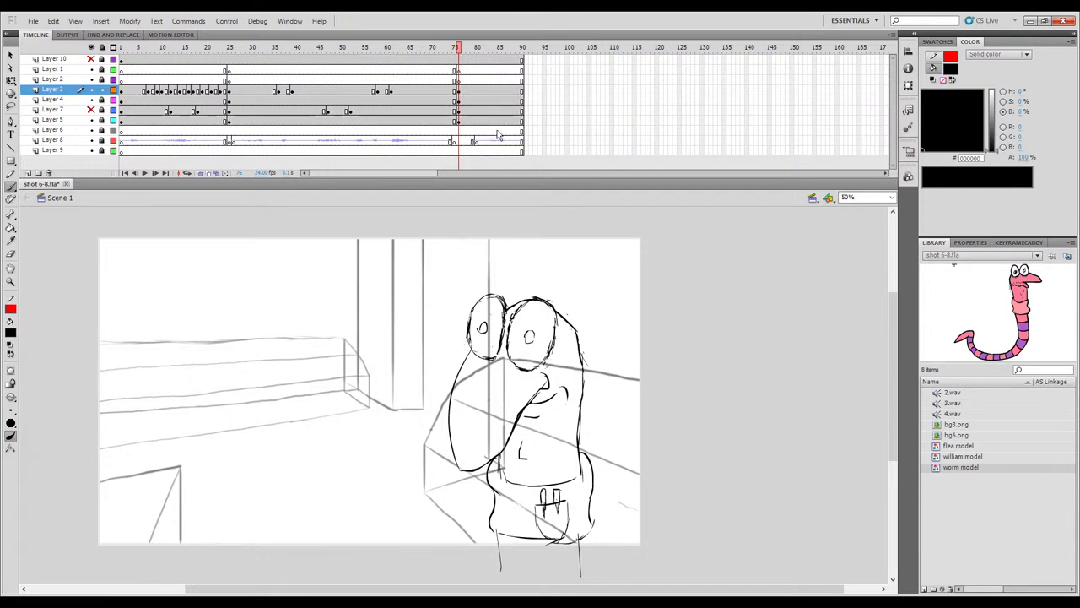
pyautogui.press('Return')
pyautogui.click(458, 90)
pyautogui.moveTo(461, 52)
pyautogui.mouseDown()
pyautogui.moveTo(491, 53)
pyautogui.moveTo(457, 52)
pyautogui.mouseUp()
pyautogui.press('e')
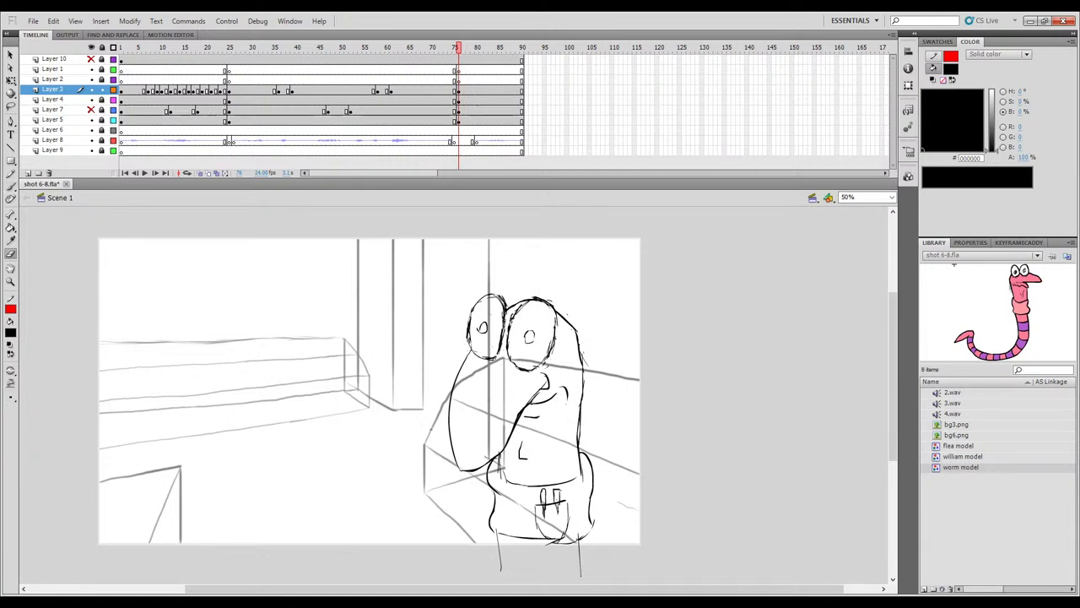
pyautogui.click(538, 423)
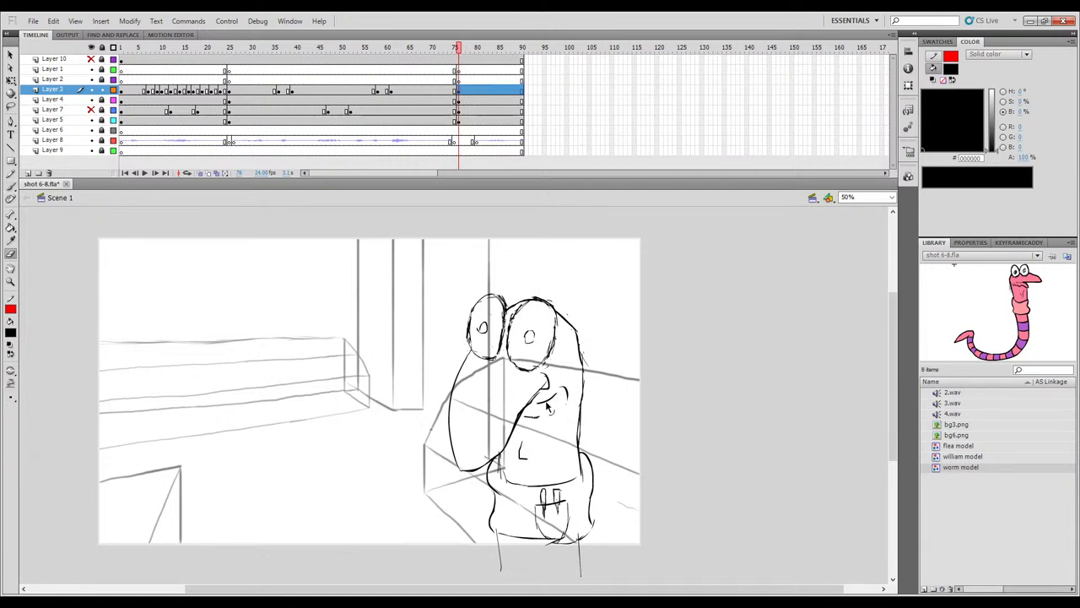
pyautogui.moveTo(565, 395); pyautogui.dragTo(534, 407)
pyautogui.press('b')
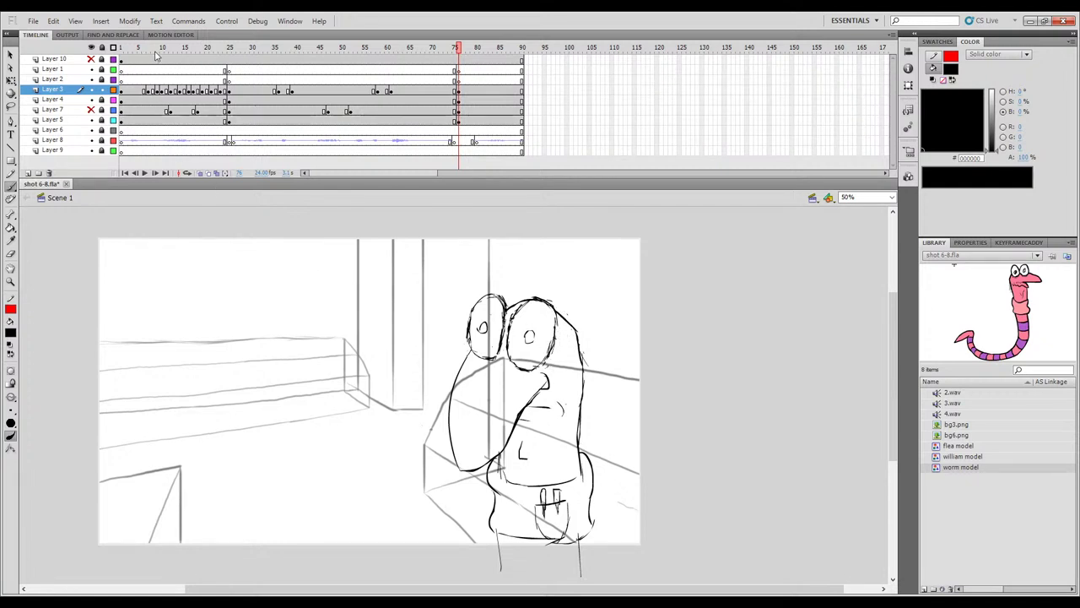
# Insert keyframes on Layer 3 in the opening held frames, up to frame 6.
pyautogui.moveTo(182, 49)
pyautogui.mouseDown()
pyautogui.moveTo(145, 57)
pyautogui.moveTo(525, 86)
pyautogui.moveTo(141, 99)
pyautogui.mouseUp()
pyautogui.click(122, 51)
pyautogui.moveTo(117, 59); pyautogui.dragTo(124, 57)
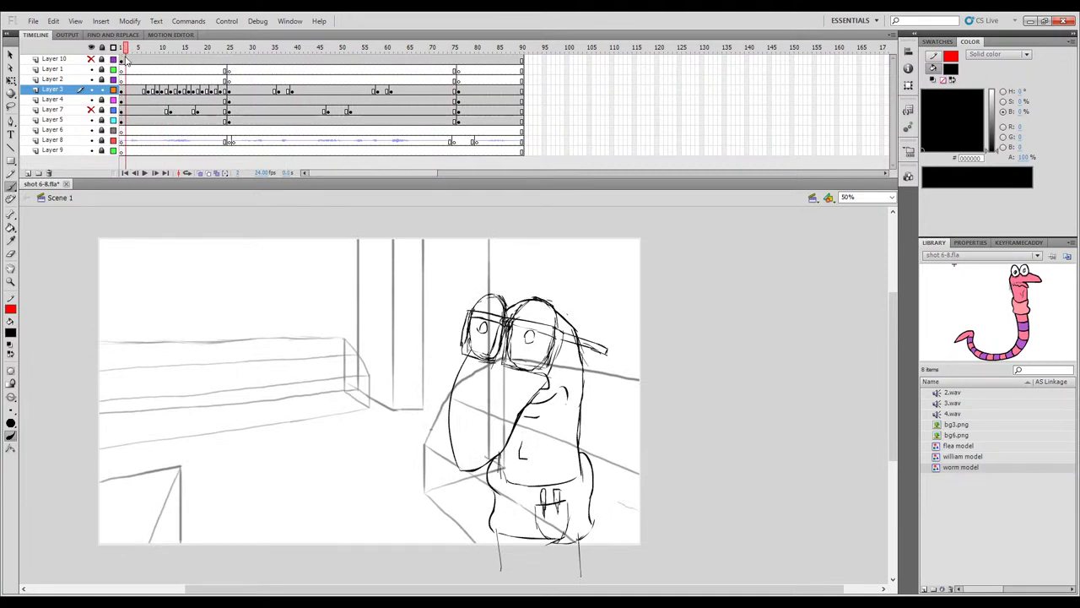
pyautogui.click(127, 91)
pyautogui.moveTo(126, 51); pyautogui.dragTo(144, 54)
pyautogui.press('F6')
pyautogui.press('F6')
pyautogui.click(146, 54)
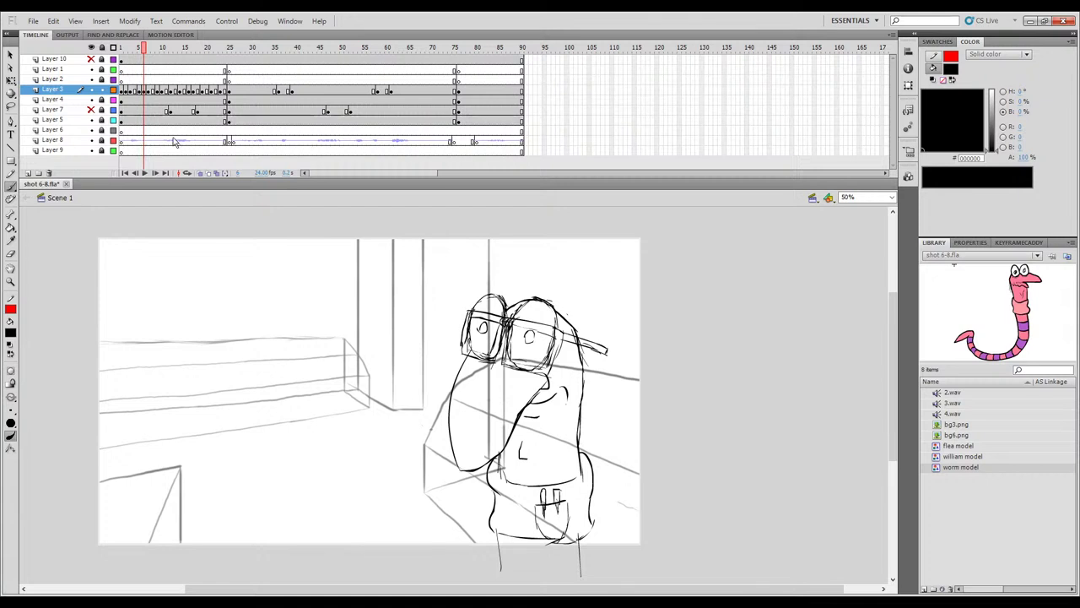
# Add keyframes to the remaining held drawings on Layer 3 up to about frame 19, undoing a stray brush stroke.
pyautogui.moveTo(146, 53)
pyautogui.mouseDown()
pyautogui.moveTo(133, 51)
pyautogui.moveTo(158, 49)
pyautogui.mouseUp()
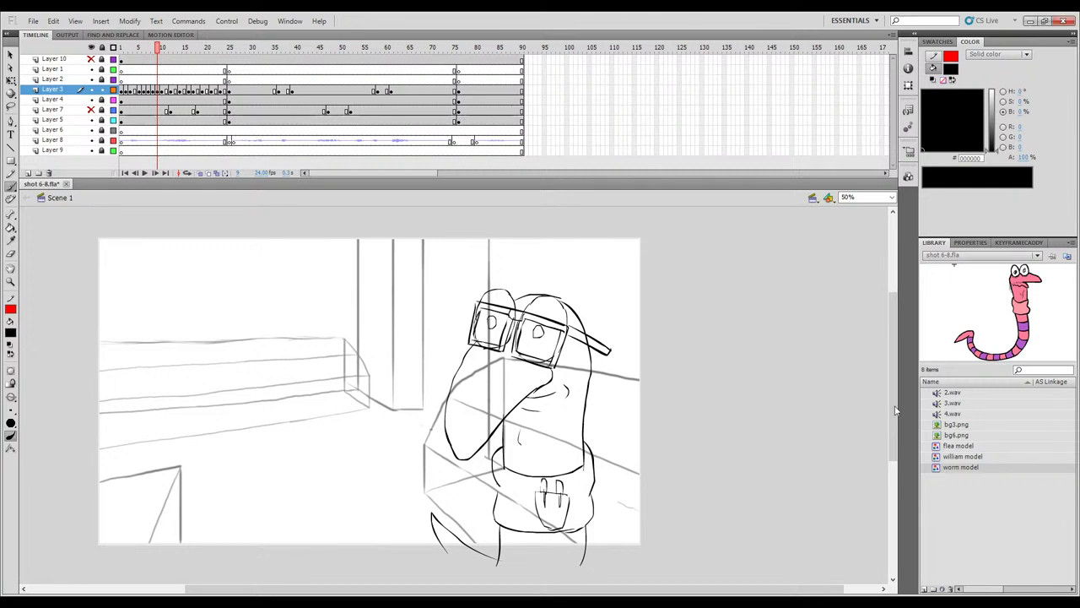
pyautogui.moveTo(155, 49); pyautogui.dragTo(153, 49)
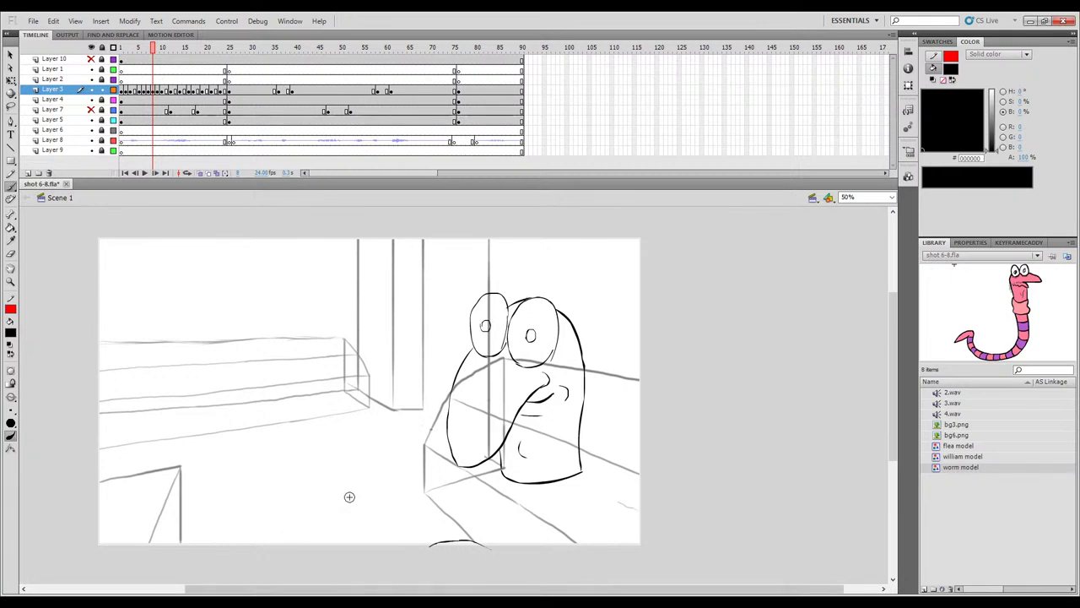
pyautogui.moveTo(321, 308); pyautogui.dragTo(300, 355)
pyautogui.hotkey('ctrl', 'z')
pyautogui.moveTo(155, 48)
pyautogui.mouseDown()
pyautogui.moveTo(166, 48)
pyautogui.moveTo(135, 48)
pyautogui.moveTo(182, 47)
pyautogui.moveTo(133, 49)
pyautogui.moveTo(159, 55)
pyautogui.mouseUp()
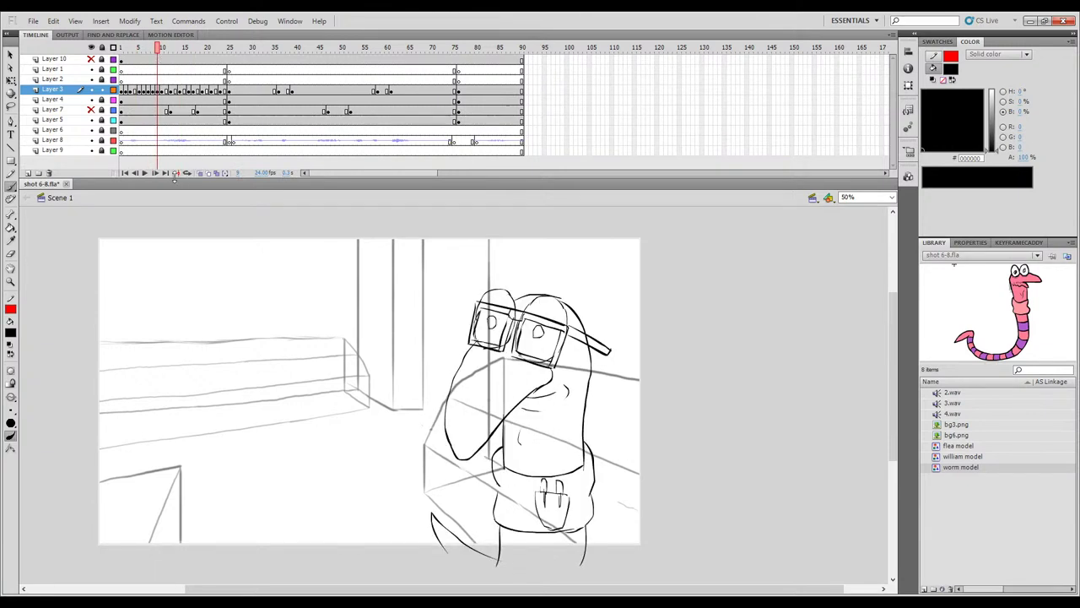
pyautogui.moveTo(160, 51); pyautogui.dragTo(159, 50)
pyautogui.moveTo(158, 49); pyautogui.dragTo(203, 51)
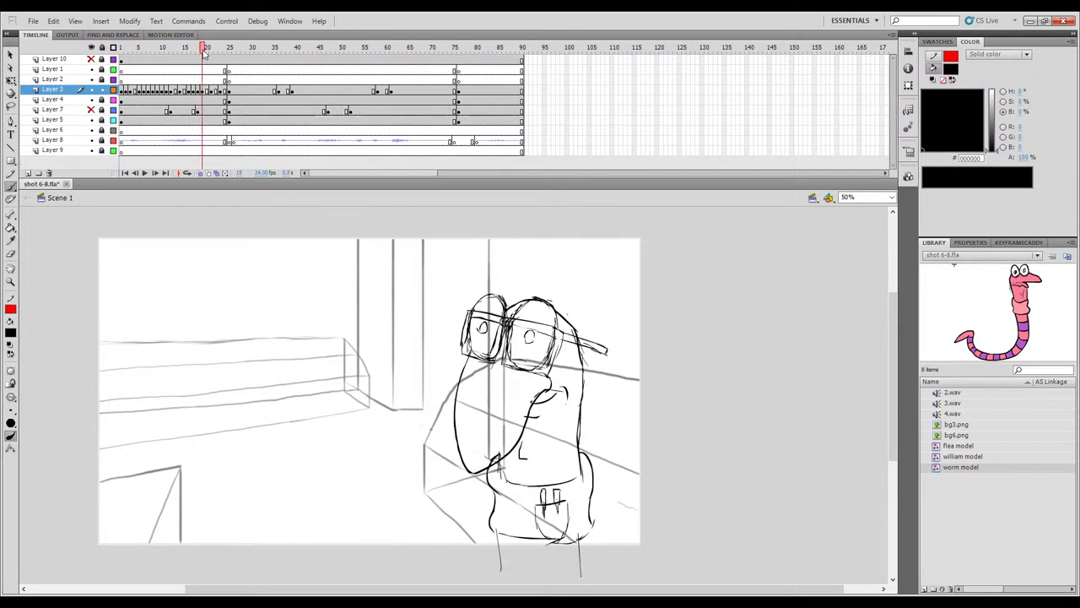
# Draw a slightly open mouth under the beak on frame 2.
pyautogui.click(122, 48)
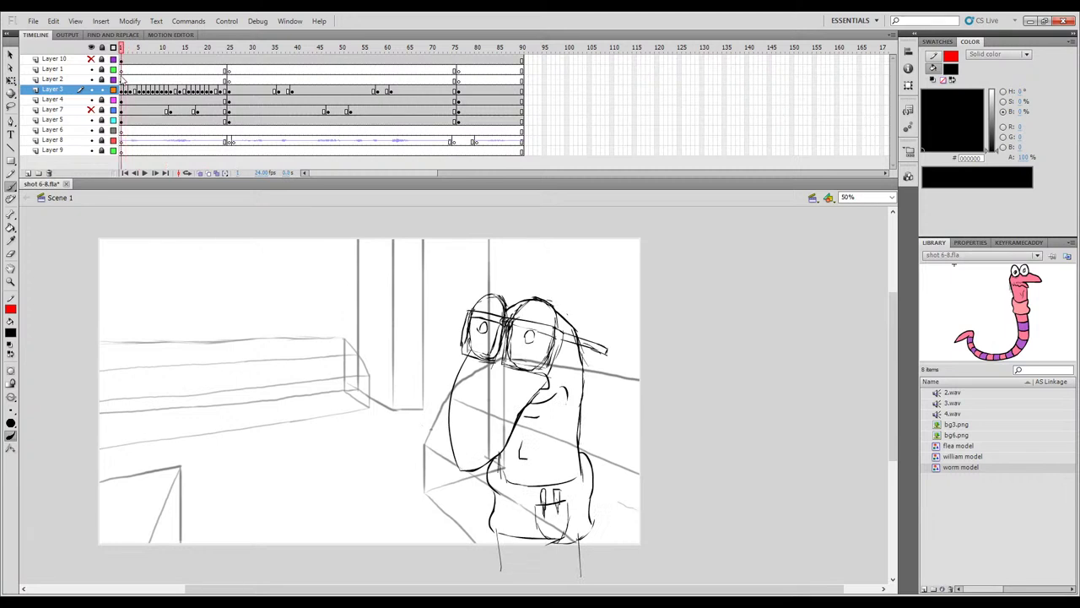
pyautogui.press('.')
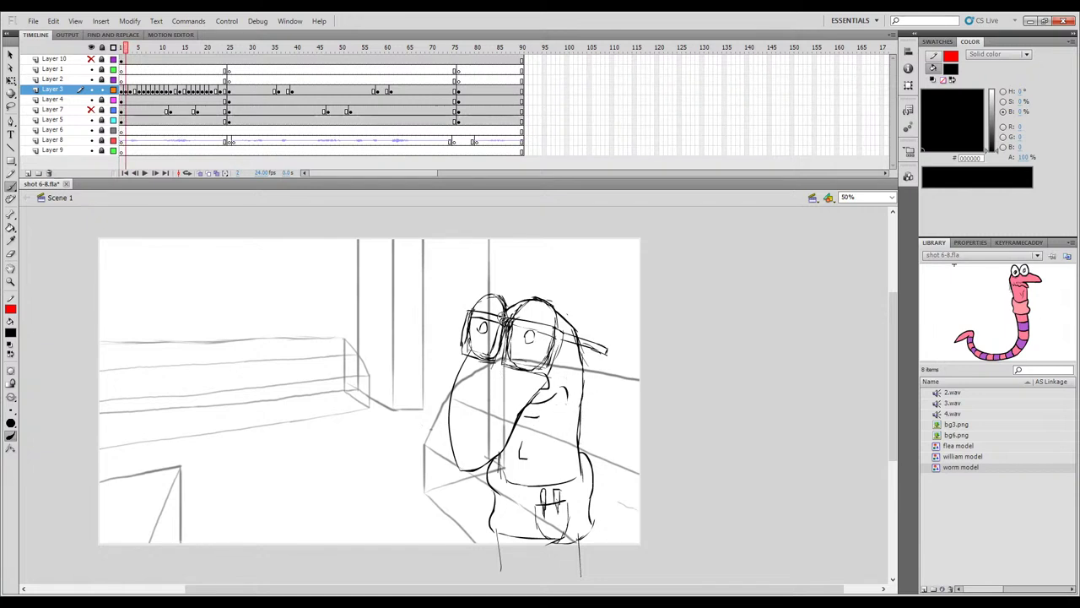
pyautogui.moveTo(557, 394); pyautogui.dragTo(546, 402)
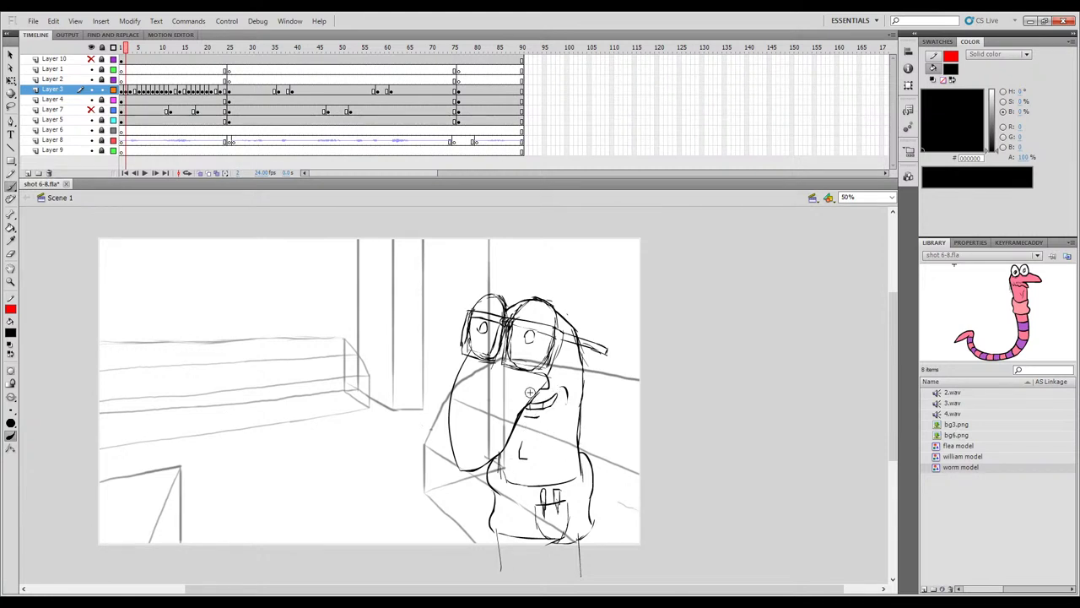
pyautogui.keyDown('ctrl'); pyautogui.click(552, 429); pyautogui.keyUp('ctrl')
# Draw a wide-open mouth with teeth and a lower chin crease on frame 3, flipping against frame 2 to compare.
pyautogui.moveTo(126, 51); pyautogui.dragTo(130, 49)
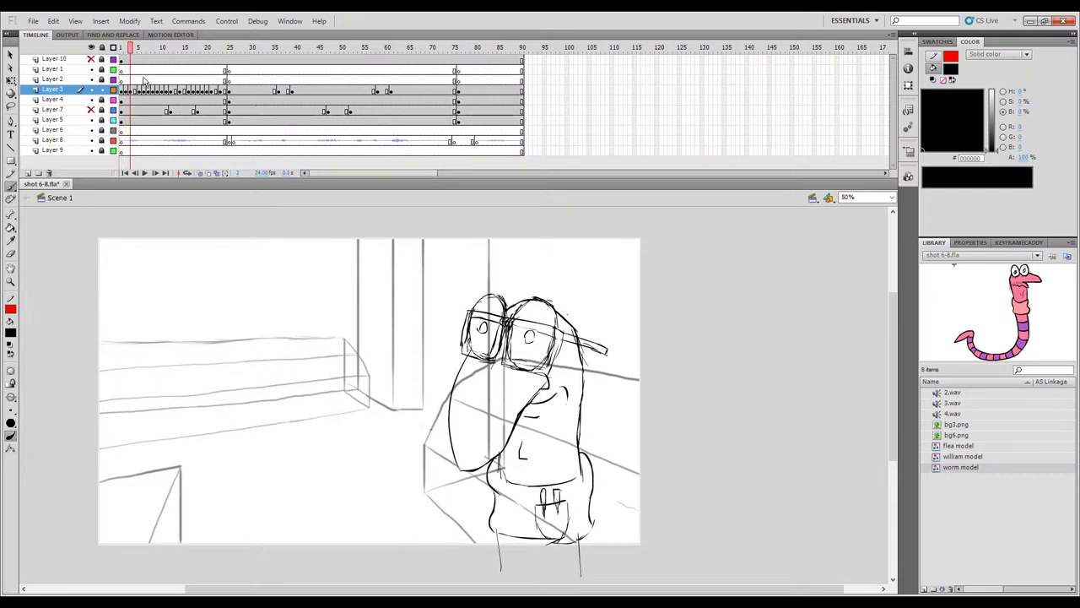
pyautogui.keyDown('ctrl'); pyautogui.click(535, 417); pyautogui.keyUp('ctrl')
pyautogui.press('Delete')
pyautogui.moveTo(558, 393)
pyautogui.mouseDown()
pyautogui.moveTo(553, 423)
pyautogui.moveTo(514, 410)
pyautogui.mouseUp()
pyautogui.press(',')
pyautogui.press('.')
pyautogui.press(',')
pyautogui.press('.')
pyautogui.press(',')
pyautogui.press('.')
pyautogui.press(',')
pyautogui.press('.')
pyautogui.moveTo(526, 422); pyautogui.dragTo(546, 421)
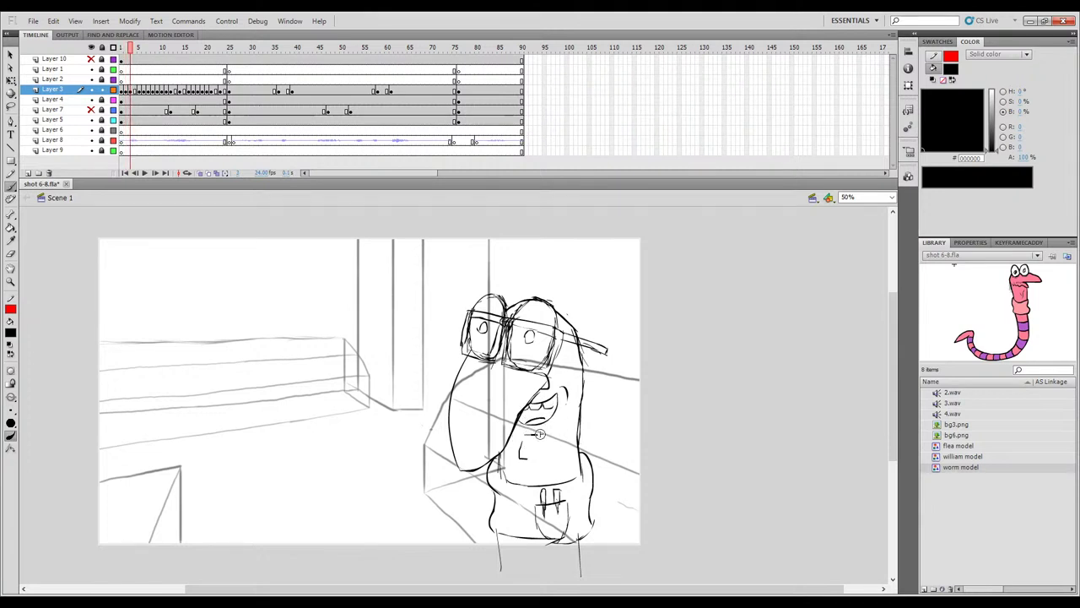
# Draw a narrower open mouth with teeth on frame 5 and erase the cheek crease beside it.
pyautogui.click(126, 48)
pyautogui.moveTo(126, 48); pyautogui.dragTo(141, 52)
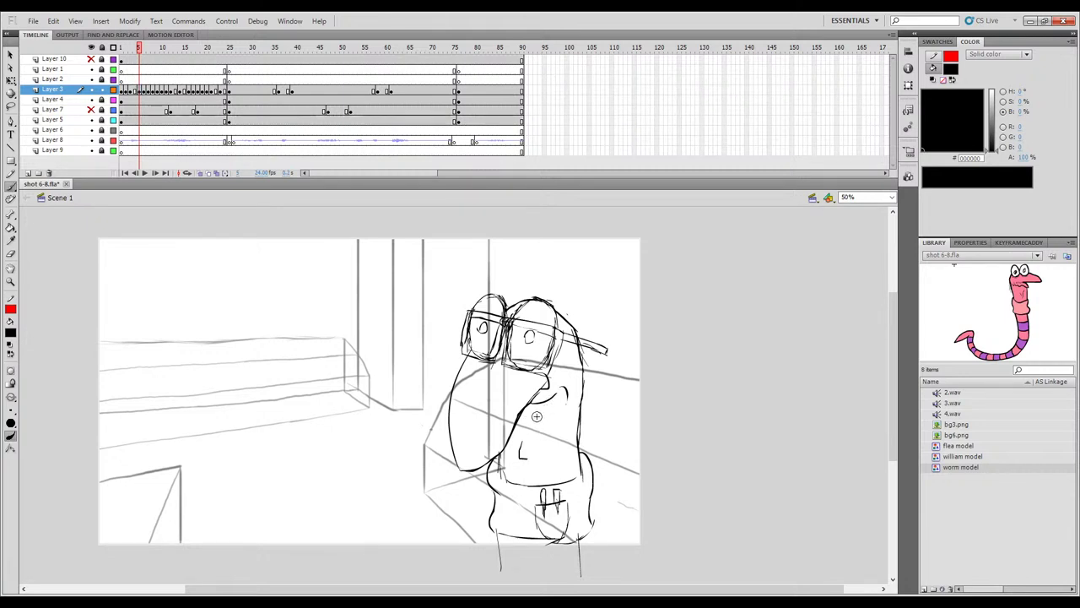
pyautogui.moveTo(552, 399); pyautogui.dragTo(529, 430)
pyautogui.press('e')
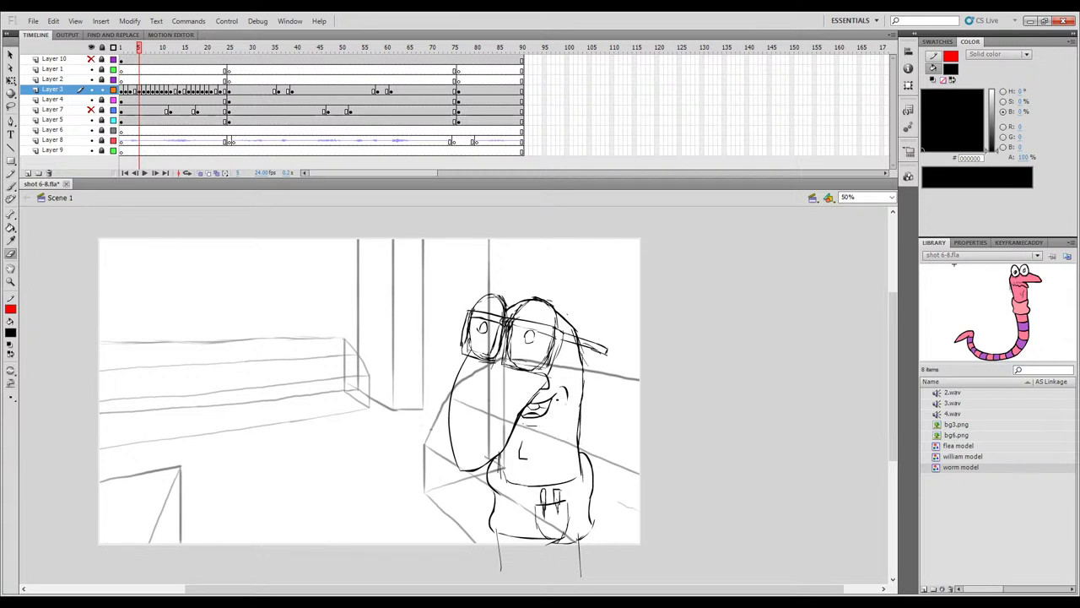
pyautogui.moveTo(554, 399); pyautogui.dragTo(556, 395)
pyautogui.press(',')
pyautogui.press('.')
pyautogui.hotkey('ctrl', 'z')
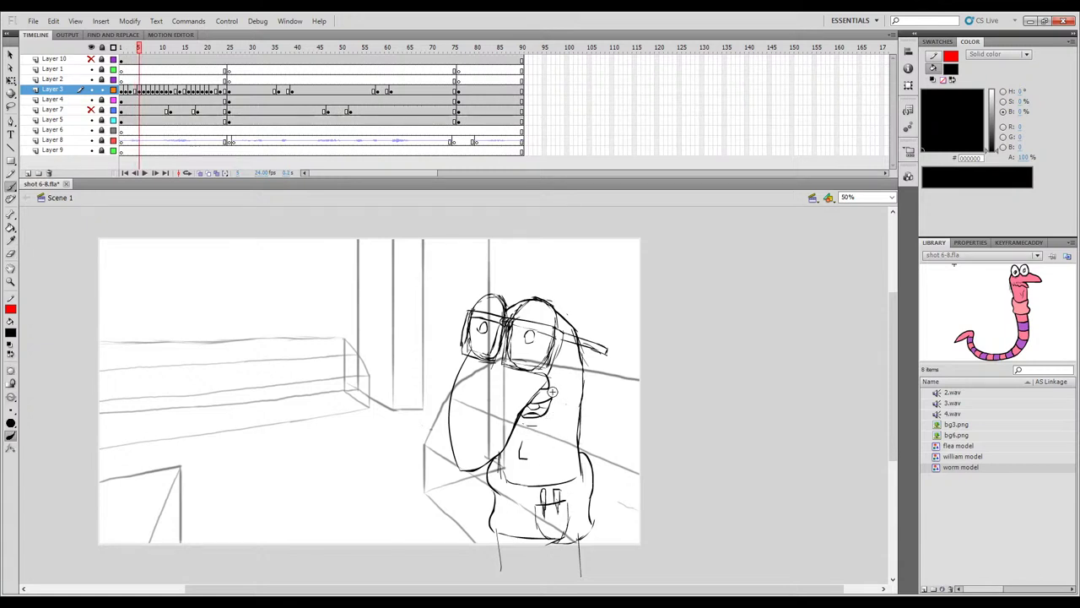
# Redraw the cheek crease and mouth corner on frame 5, flipping against the previous frame to check the change.
pyautogui.moveTo(562, 395); pyautogui.dragTo(557, 408)
pyautogui.press(',')
pyautogui.press('.')
pyautogui.press(',')
pyautogui.press('.')
pyautogui.press(',')
pyautogui.press('.')
pyautogui.press(',')
pyautogui.press('.')
pyautogui.moveTo(551, 411); pyautogui.dragTo(552, 393)
pyautogui.press(',')
pyautogui.press('.')
# Draw a small toothy mouth and a lower chin crease on frame 6, flipping between neighbouring frames to compare.
pyautogui.moveTo(140, 51); pyautogui.dragTo(142, 51)
pyautogui.click(143, 49)
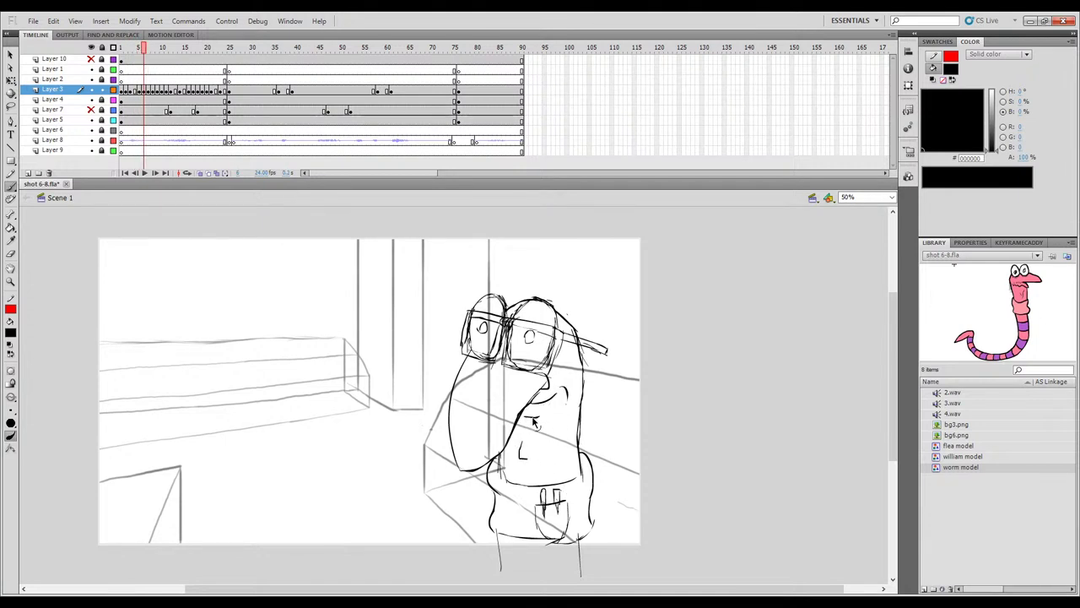
pyautogui.moveTo(533, 418); pyautogui.dragTo(534, 424)
pyautogui.press(',')
pyautogui.press('.')
pyautogui.moveTo(525, 409); pyautogui.dragTo(548, 408)
pyautogui.press(',')
pyautogui.press('.')
pyautogui.press('.')
pyautogui.press(',')
pyautogui.press('.')
pyautogui.press(',')
pyautogui.press('.')
pyautogui.press(',')
# Erase the old cheek crease on frame 6 and draw a small one close to the mouth corner.
pyautogui.press('e')
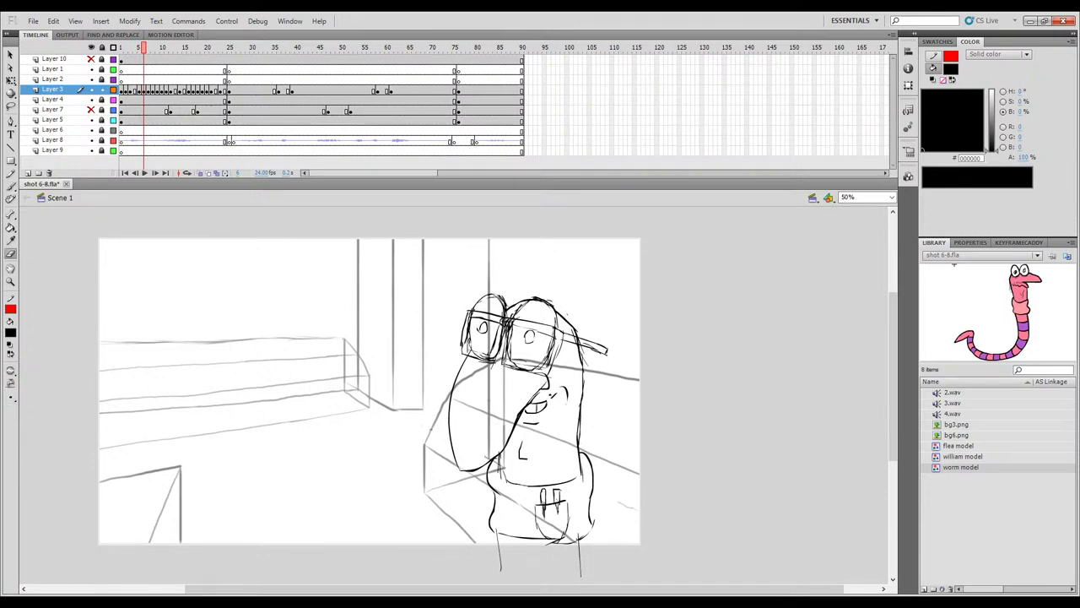
pyautogui.moveTo(563, 389); pyautogui.dragTo(566, 400)
pyautogui.press('b')
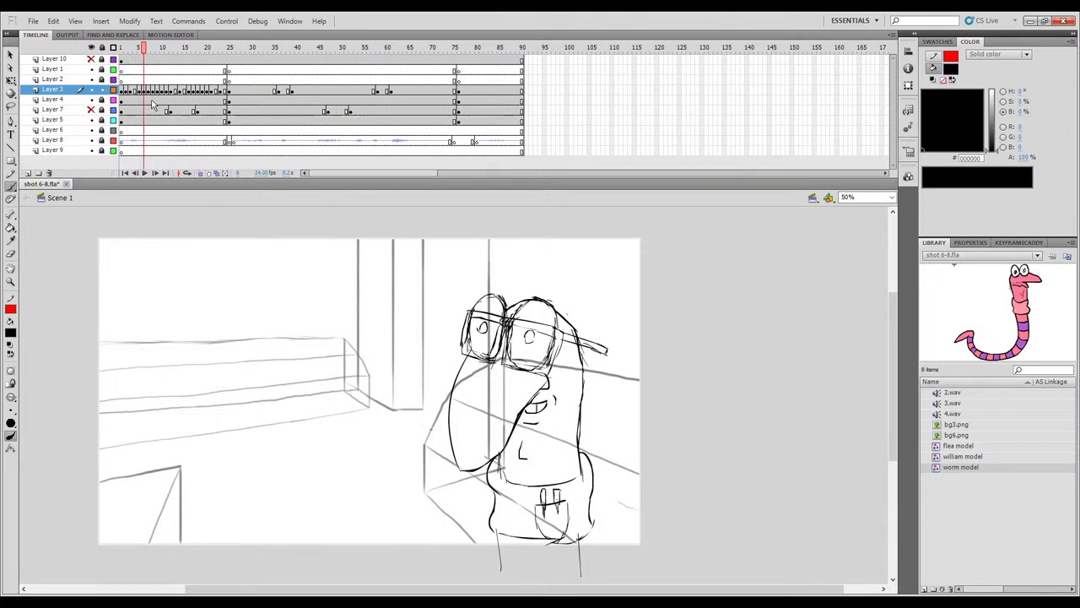
# Flip between frames 5 and 6 to check the mouth change, and move on to frame 7.
pyautogui.moveTo(144, 49); pyautogui.dragTo(145, 50)
pyautogui.press(',')
pyautogui.press('.')
pyautogui.press(',')
pyautogui.press('.')
pyautogui.press(',')
pyautogui.press('.')
pyautogui.press(',')
pyautogui.press('.')
pyautogui.moveTo(146, 50); pyautogui.dragTo(149, 51)
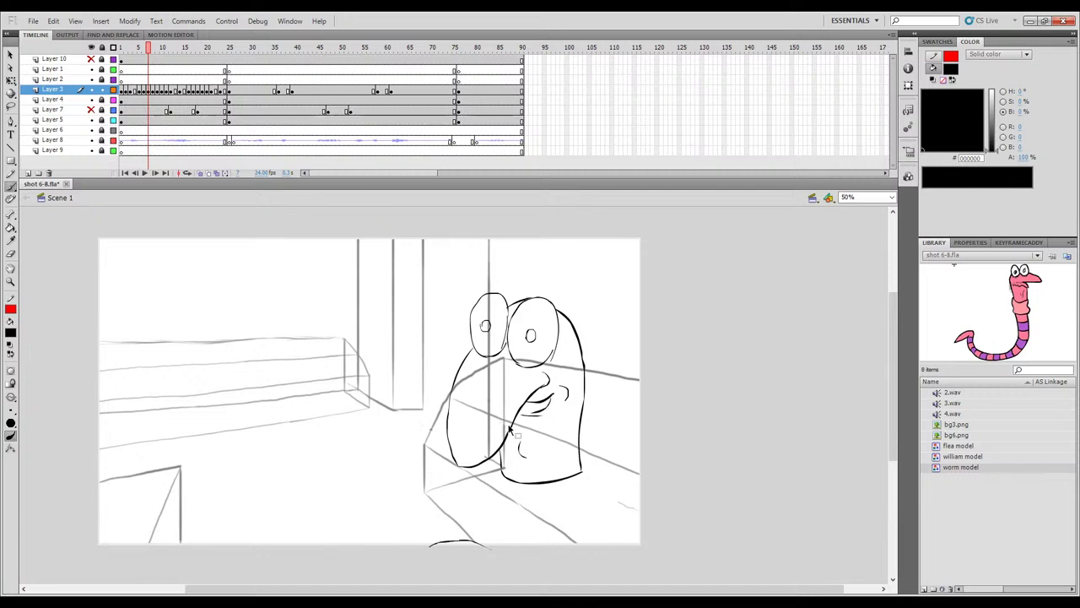
# Draw a small toothy mouth on frame 7, erase the old cheek crease, and flip against the previous frame.
pyautogui.moveTo(529, 409); pyautogui.dragTo(532, 420)
pyautogui.keyDown('ctrl'); pyautogui.click(533, 414); pyautogui.keyUp('ctrl')
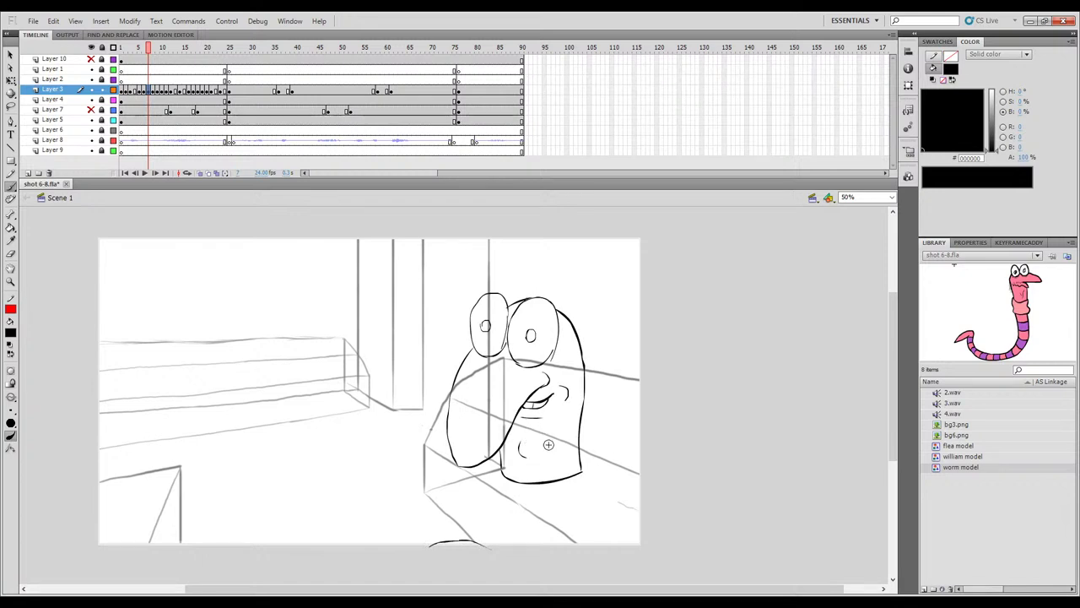
pyautogui.press('e')
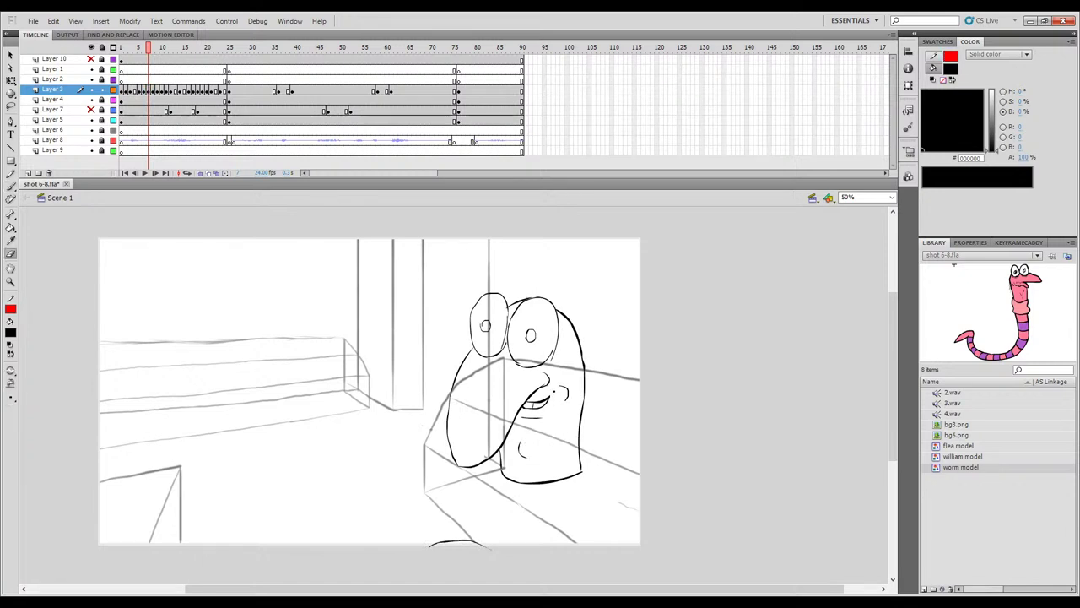
pyautogui.press('b')
pyautogui.press(',')
pyautogui.press('.')
pyautogui.press('.')
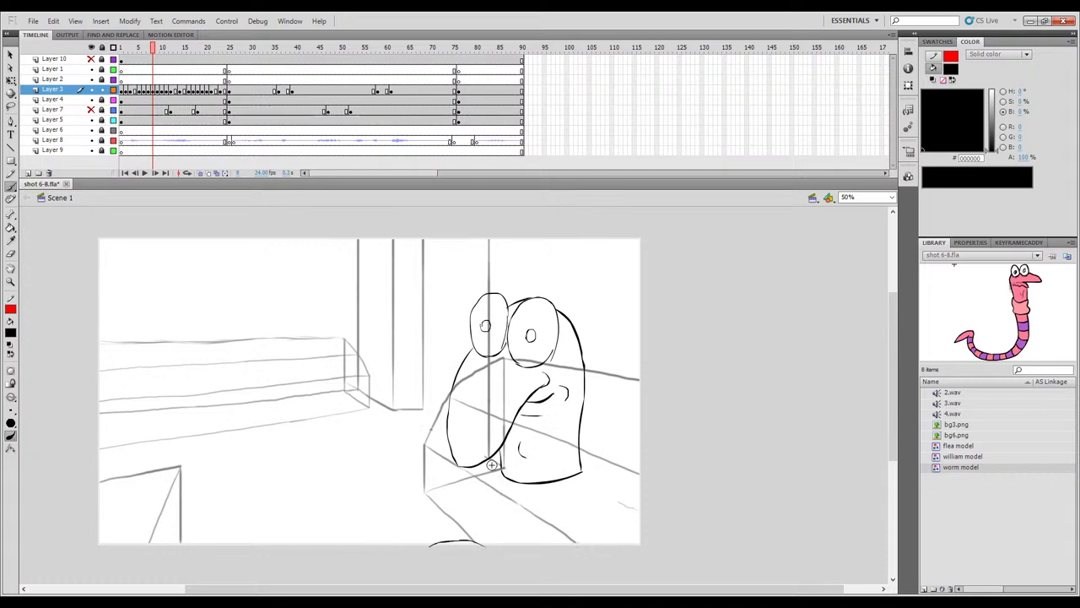
# Compare frame 8 with frame 7 and move on to frame 9.
pyautogui.moveTo(154, 51); pyautogui.dragTo(153, 53)
pyautogui.press(',')
pyautogui.press('.')
pyautogui.moveTo(155, 52); pyautogui.dragTo(159, 51)
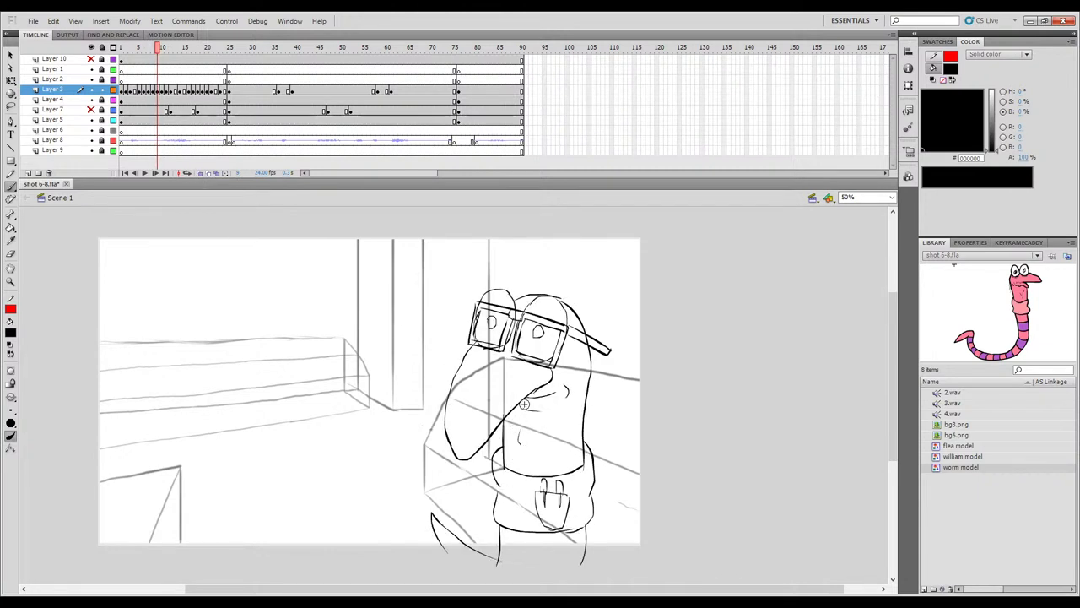
# Draw an open toothy mouth under the nose on frame 9, flipping against frame 8 to compare.
pyautogui.moveTo(531, 411); pyautogui.dragTo(531, 414)
pyautogui.press(',')
pyautogui.press('.')
pyautogui.click(557, 394)
pyautogui.press(',')
pyautogui.press('.')
pyautogui.press(',')
pyautogui.press('.')
# Scrub and flip between frames 8 and 9 to examine the mouth movement.
pyautogui.click(153, 48)
pyautogui.moveTo(154, 48); pyautogui.dragTo(158, 49)
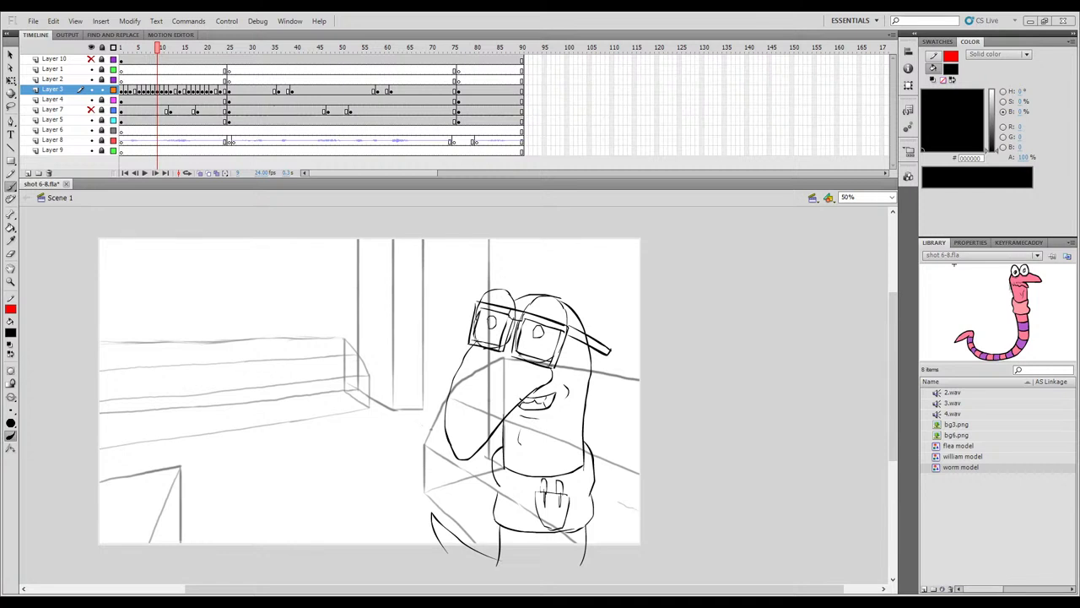
pyautogui.click(157, 51)
pyautogui.press(',')
pyautogui.press('.')
pyautogui.press(',')
pyautogui.press('.')
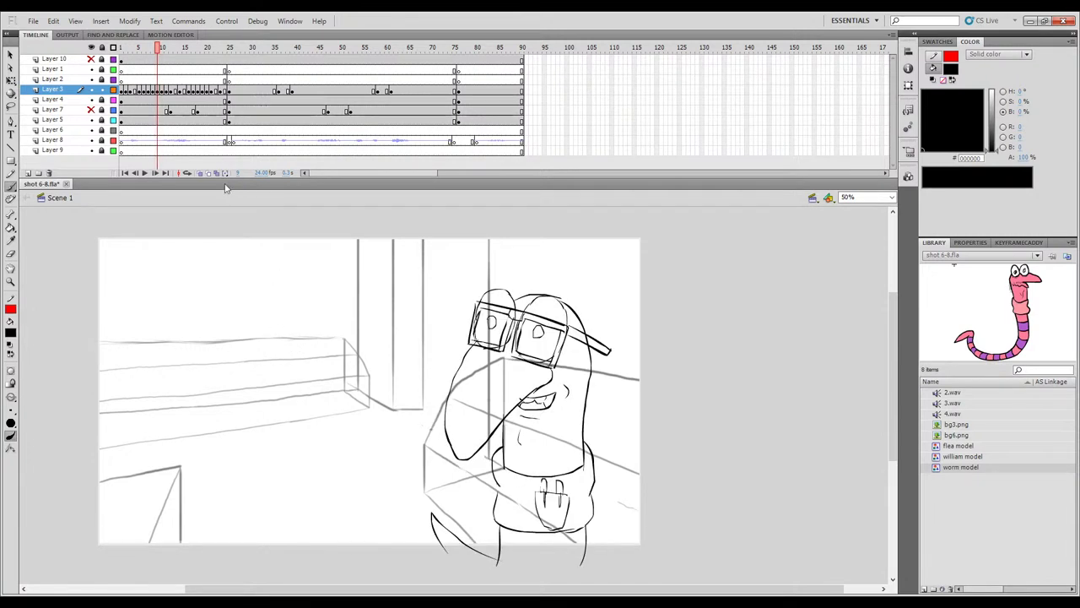
pyautogui.press(',')
pyautogui.press('.')
# Try mouth strokes on frame 10, undoing them and flipping against frame 9 to compare.
pyautogui.moveTo(158, 49); pyautogui.dragTo(165, 50)
pyautogui.press('.')
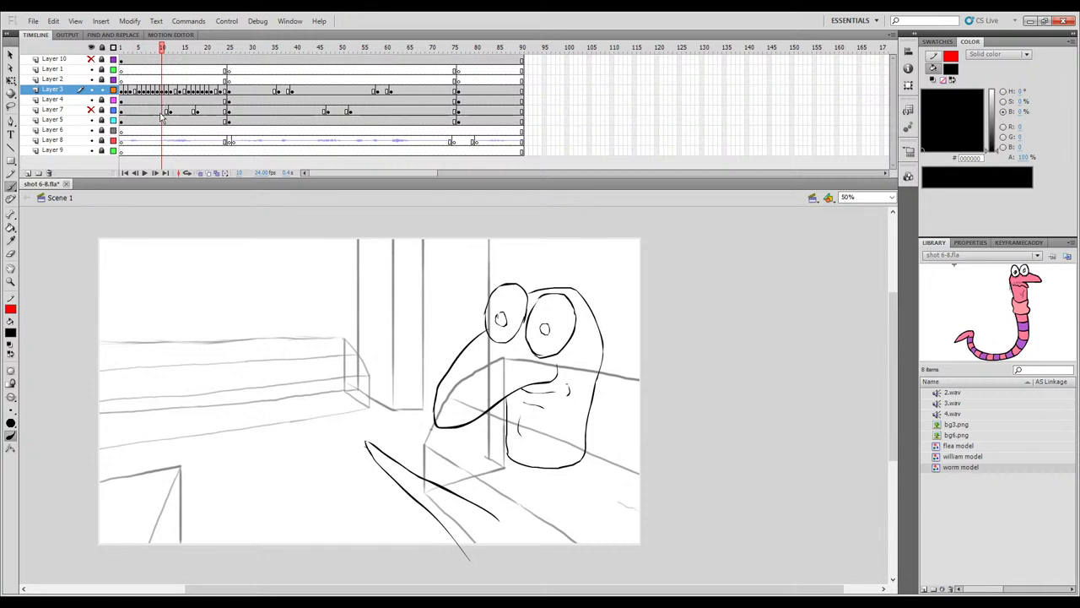
pyautogui.press(',')
pyautogui.moveTo(164, 51); pyautogui.dragTo(163, 50)
pyautogui.hotkey('ctrl', 'z')
pyautogui.press(',')
pyautogui.press('.')
pyautogui.press(',')
pyautogui.press('.')
pyautogui.hotkey('ctrl', 'z')
pyautogui.press(',')
pyautogui.press('.')
# Draw a curved lower lip on frame 10, flip to compare with frame 9, and undo the stray stroke across the head.
pyautogui.moveTo(546, 394); pyautogui.dragTo(515, 392)
pyautogui.press(',')
pyautogui.press('.')
pyautogui.press(',')
pyautogui.press('.')
pyautogui.moveTo(426, 314)
pyautogui.mouseDown()
pyautogui.moveTo(506, 236)
pyautogui.moveTo(585, 272)
pyautogui.mouseUp()
pyautogui.hotkey('ctrl', 'z')
pyautogui.moveTo(163, 49); pyautogui.dragTo(163, 48)
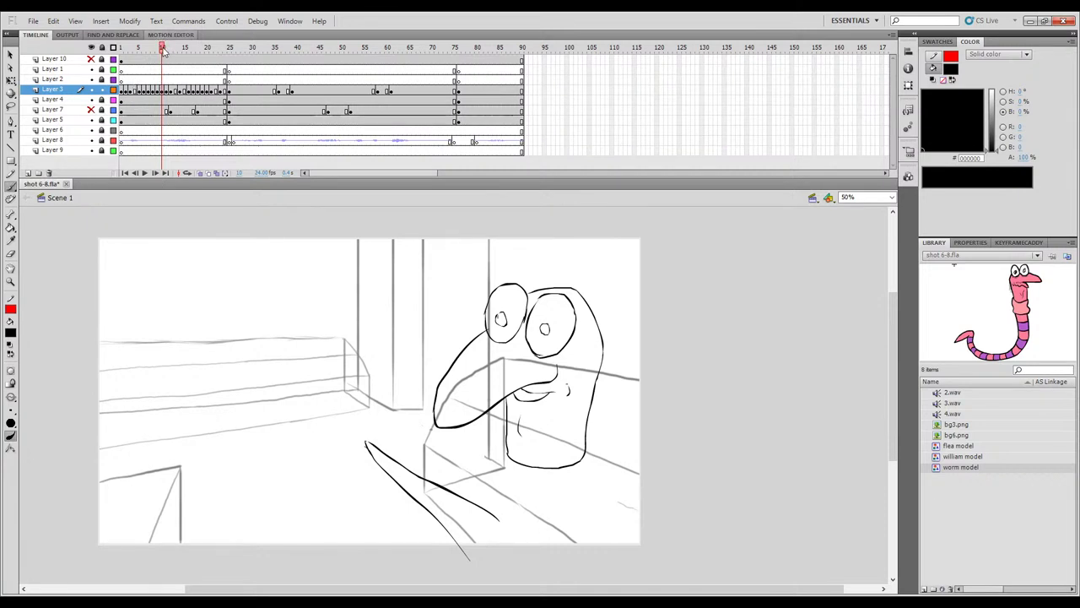
# Scrub and flip between frames 9 and 10 to examine the new lip shape.
pyautogui.moveTo(162, 50); pyautogui.dragTo(163, 52)
pyautogui.press(',')
pyautogui.press('.')
pyautogui.press(',')
pyautogui.press('.')
pyautogui.press(',')
pyautogui.press('.')
pyautogui.moveTo(161, 50); pyautogui.dragTo(162, 52)
pyautogui.press(',')
pyautogui.press('.')
pyautogui.press(',')
pyautogui.press('.')
# Add teeth to the mouth on frame 10 with onion skinning as a guide, turning it off when finished.
pyautogui.click(200, 173)
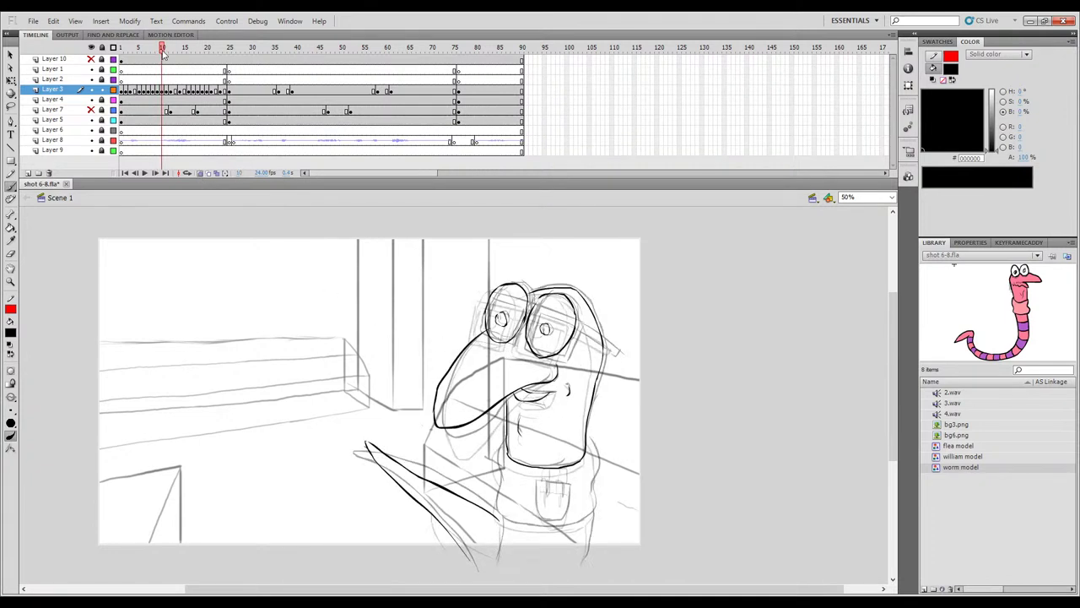
pyautogui.moveTo(517, 389); pyautogui.dragTo(531, 393)
pyautogui.hotkey('ctrl', 'z')
pyautogui.click(200, 173)
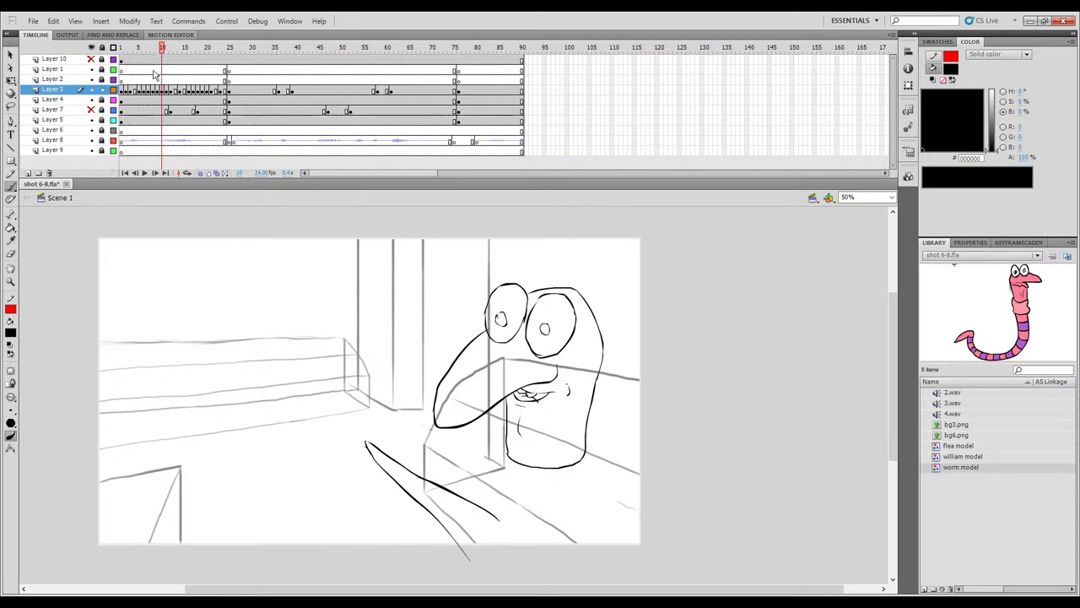
# Move on to frame 11 and flip against frame 10 to compare the mouths.
pyautogui.moveTo(164, 49); pyautogui.dragTo(161, 50)
pyautogui.press('.')
pyautogui.moveTo(164, 49); pyautogui.dragTo(165, 48)
pyautogui.moveTo(165, 54)
pyautogui.mouseDown()
pyautogui.moveTo(128, 50)
pyautogui.moveTo(167, 51)
pyautogui.mouseUp()
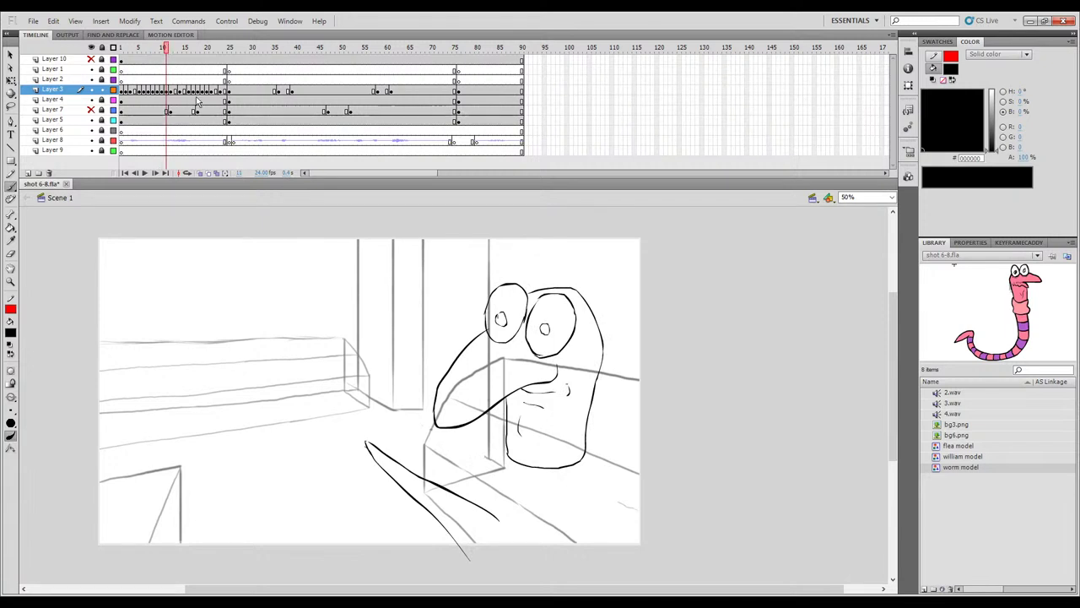
pyautogui.press(',')
pyautogui.press('.')
pyautogui.press(',')
pyautogui.press('.')
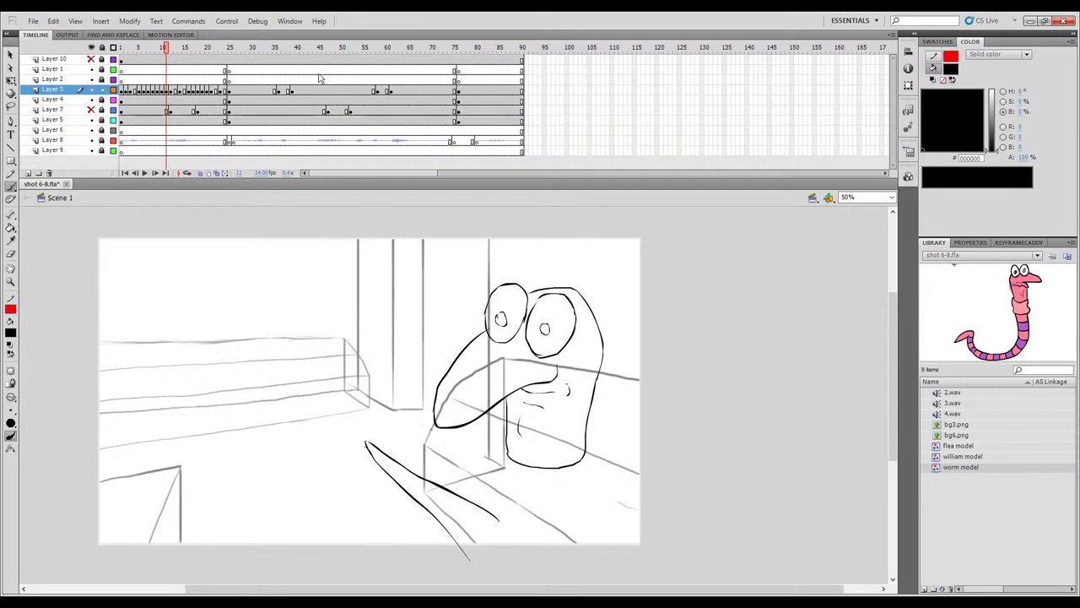
# Scrub around frame 11 and briefly compare it with the neighbouring drawings using onion skinning.
pyautogui.moveTo(168, 48); pyautogui.dragTo(167, 49)
pyautogui.moveTo(166, 52); pyautogui.dragTo(166, 52)
pyautogui.click(169, 92)
pyautogui.click(190, 173)
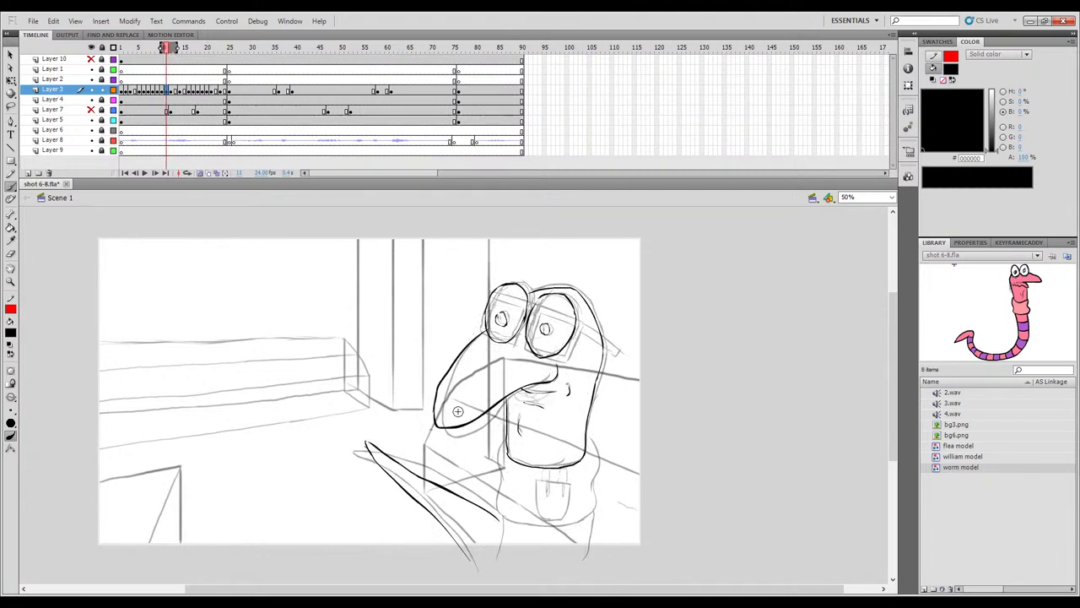
pyautogui.click(199, 174)
pyautogui.moveTo(167, 51); pyautogui.dragTo(167, 52)
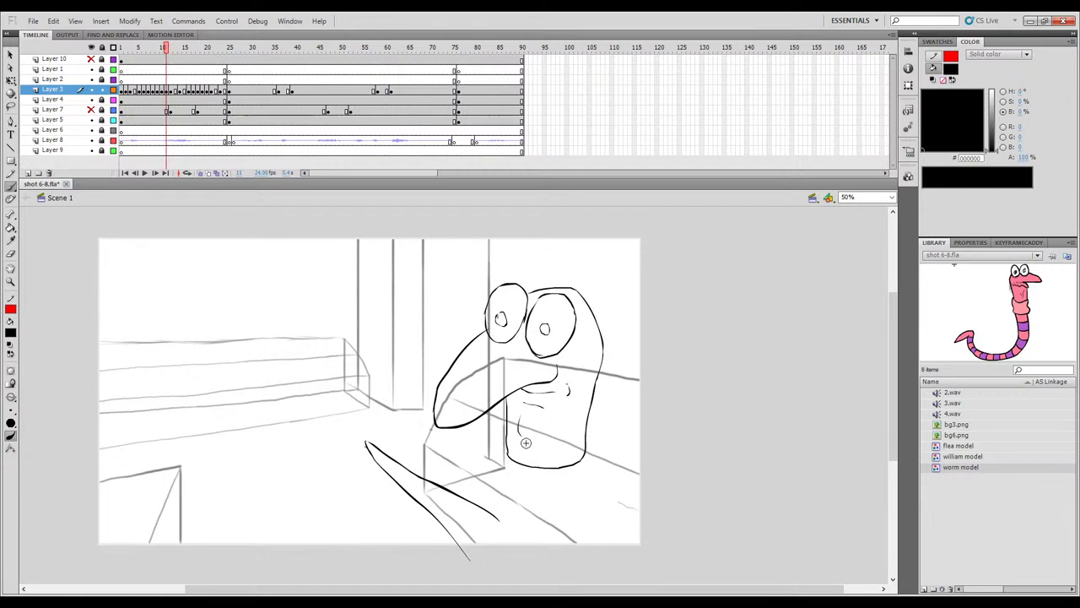
# Draw a small toothy mouth on frame 11 and replace the old cheek crease with one close to the mouth corner.
pyautogui.press('.')
pyautogui.press('e')
pyautogui.press('b')
pyautogui.press('.')
pyautogui.moveTo(513, 393); pyautogui.dragTo(535, 393)
pyautogui.press('.')
pyautogui.press('e')
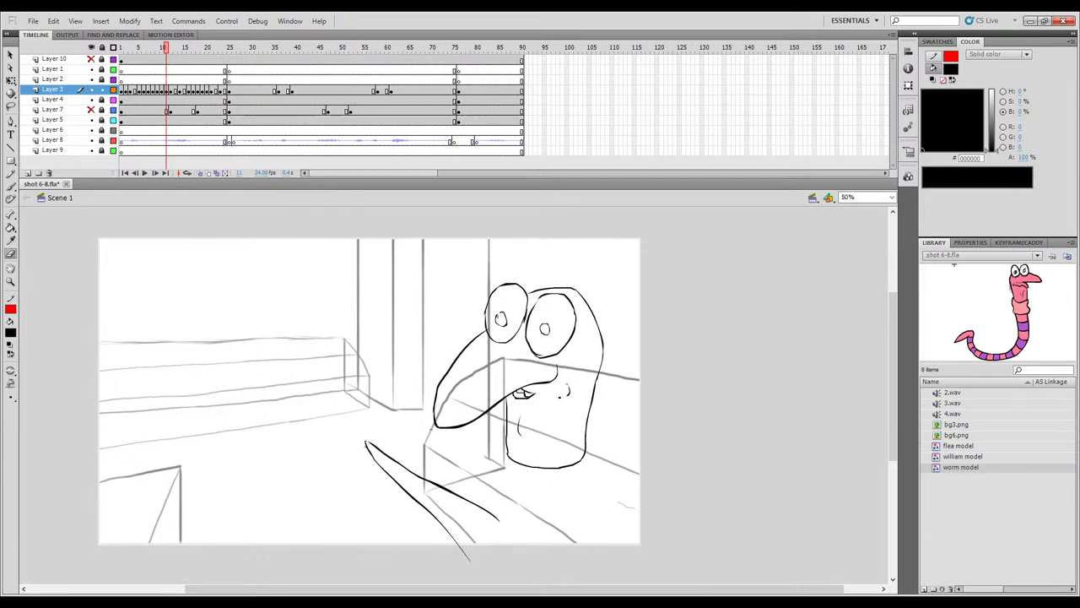
pyautogui.press('b')
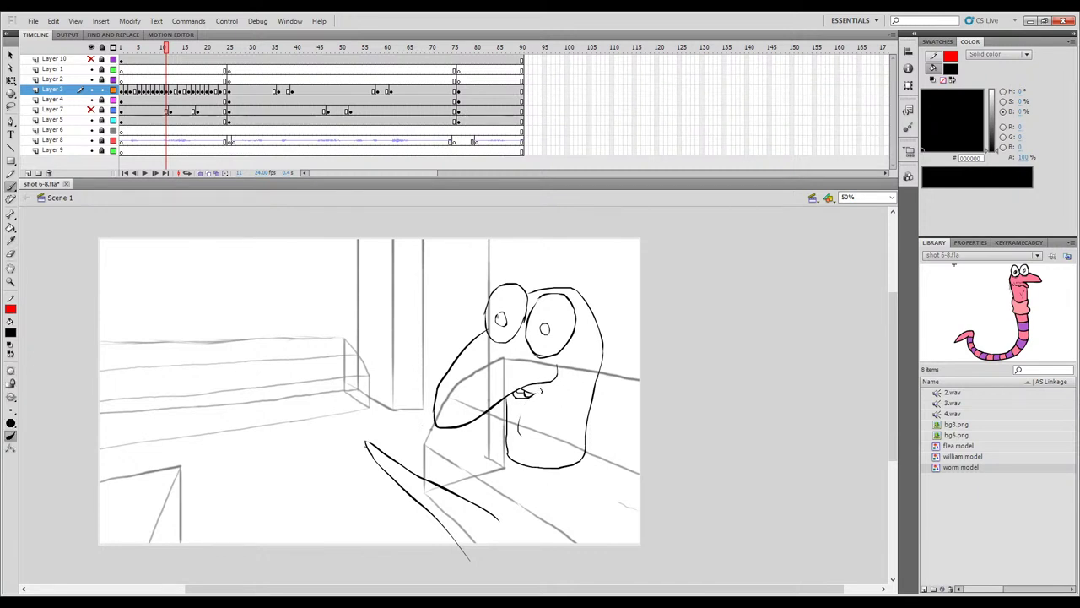
# Flip repeatedly through frames 9 to 11 to examine the mouth and cheek changes.
pyautogui.press(',')
pyautogui.press('.')
pyautogui.press(',')
pyautogui.press(',')
pyautogui.press('.')
pyautogui.press(',')
pyautogui.press(',')
pyautogui.press('.')
pyautogui.press('.')
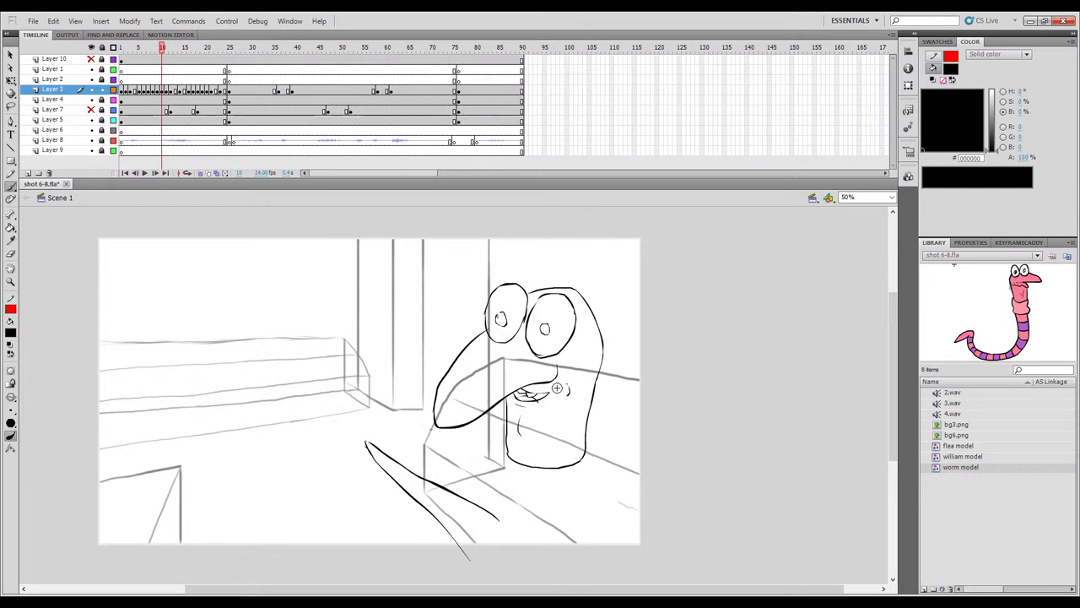
# Replace the cheek crease on frame 10 with one closer to the mouth, and scrub through to frame 11.
pyautogui.press('e')
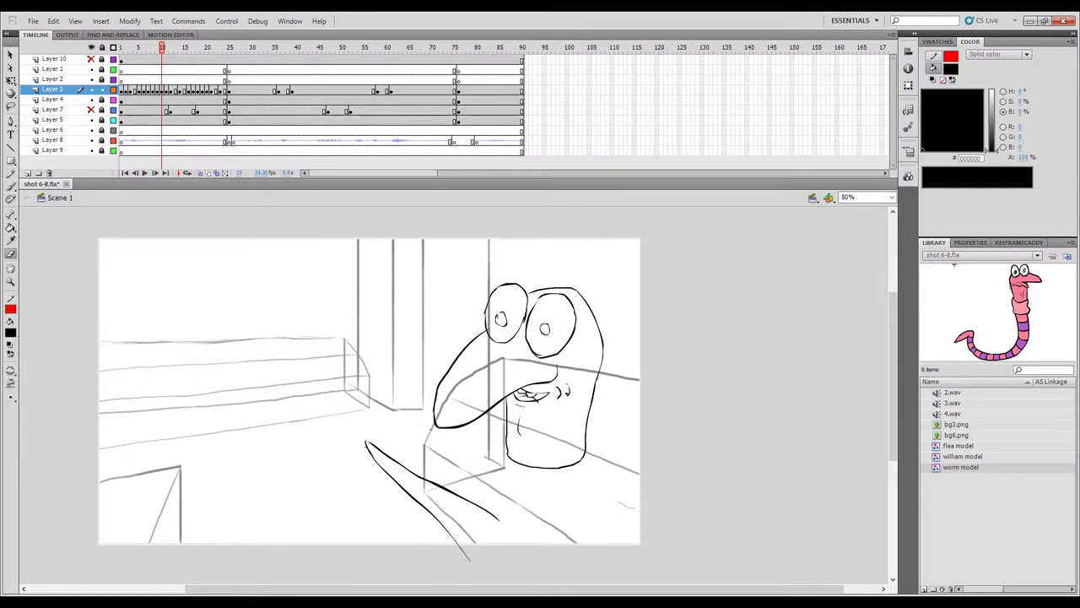
pyautogui.press('b')
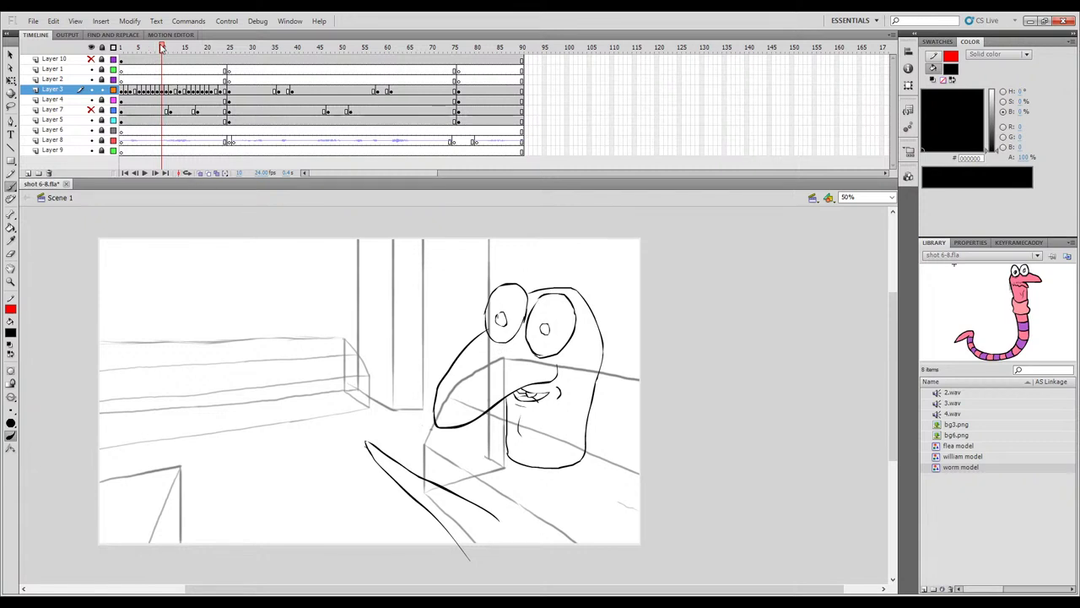
pyautogui.moveTo(163, 49); pyautogui.dragTo(163, 50)
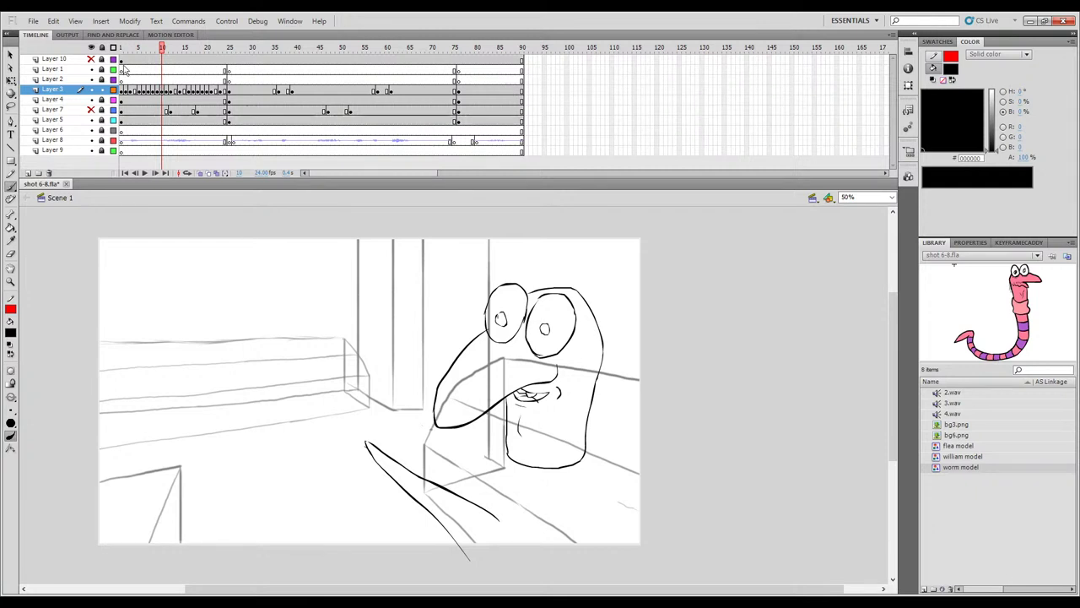
pyautogui.moveTo(163, 50); pyautogui.dragTo(164, 50)
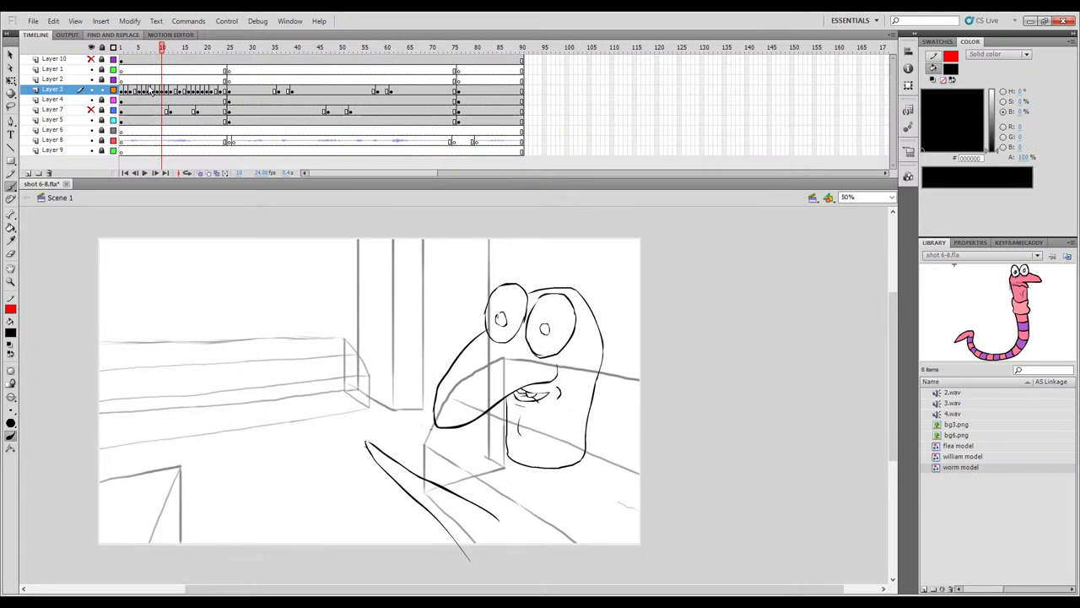
pyautogui.click(167, 91)
pyautogui.moveTo(165, 51); pyautogui.dragTo(167, 52)
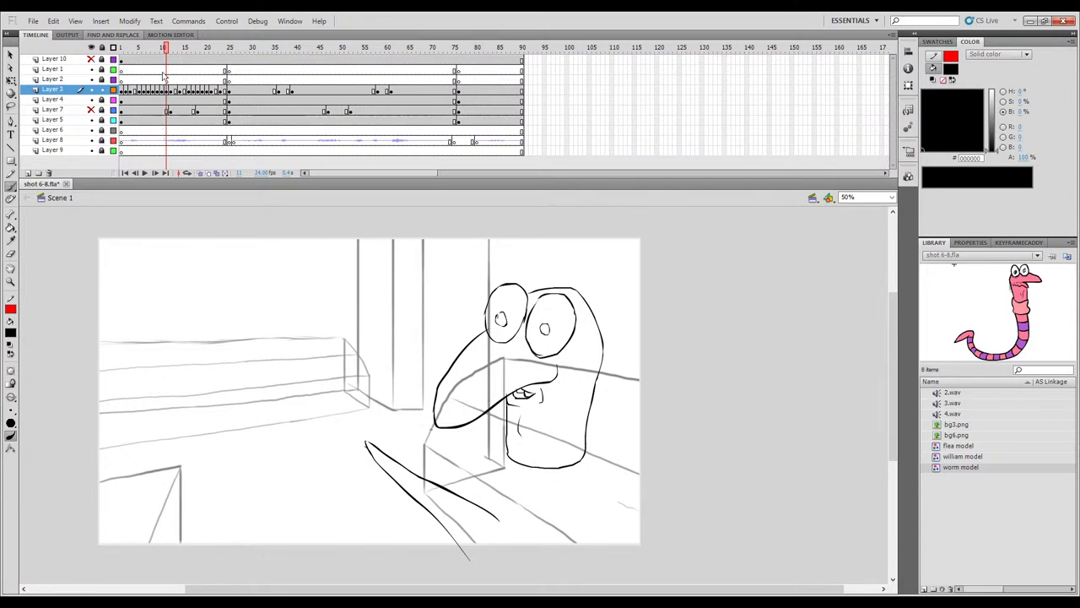
# Draw a small, nearly closed mouth on frame 12 and erase the old mouth and chin lines.
pyautogui.moveTo(169, 51); pyautogui.dragTo(170, 51)
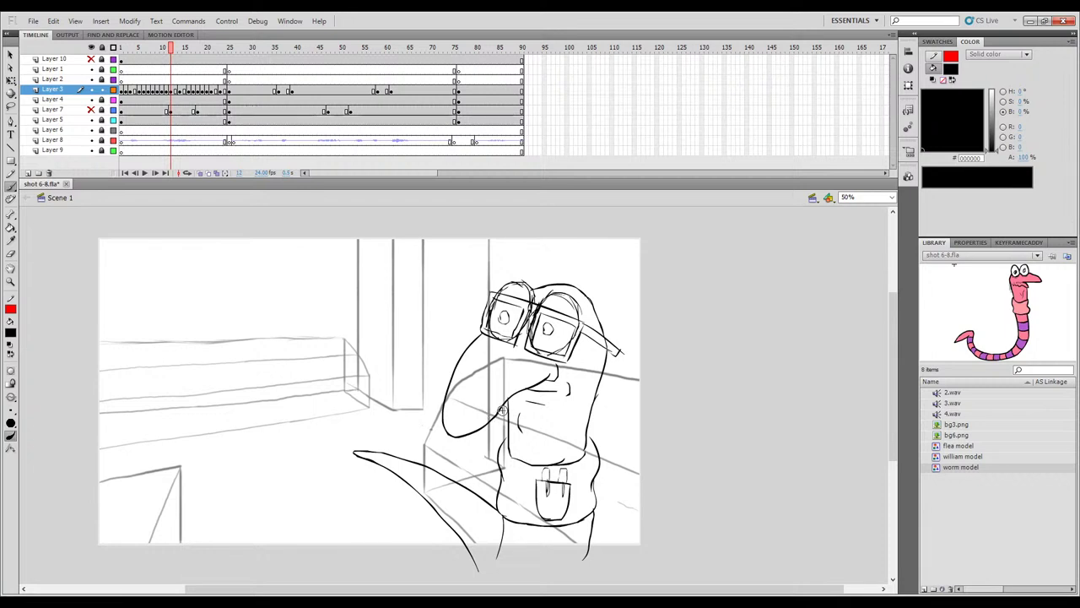
pyautogui.moveTo(518, 395); pyautogui.dragTo(547, 394)
pyautogui.press('e')
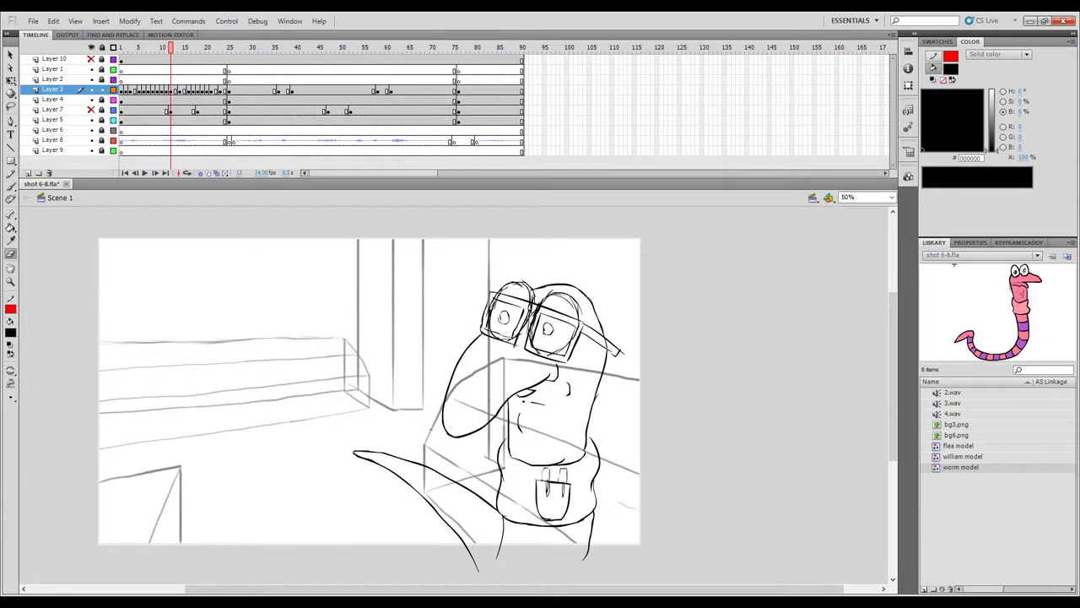
pyautogui.press('b')
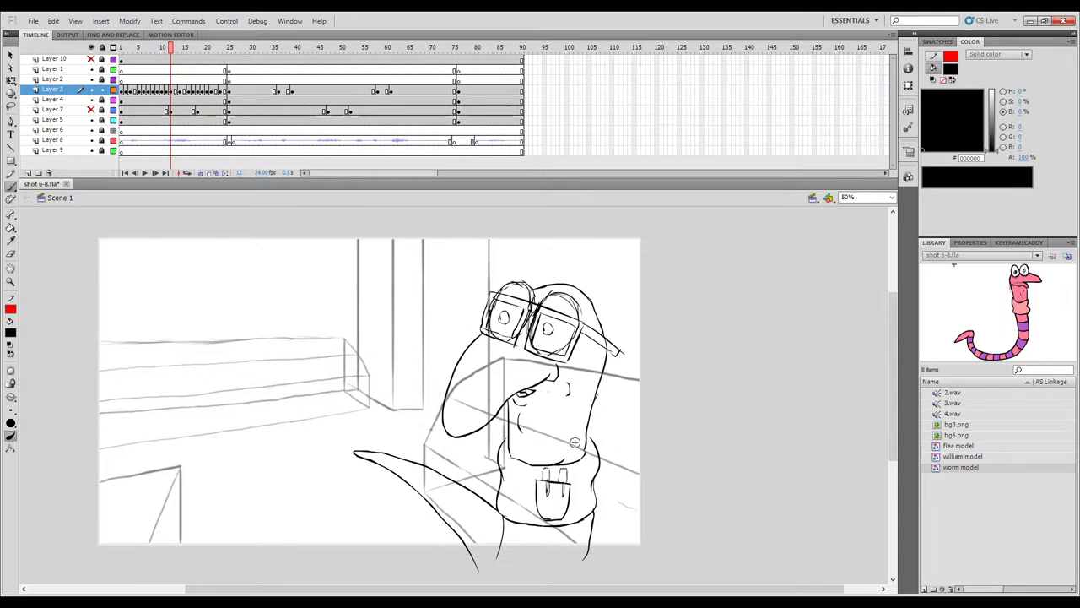
# Erase the old cheek crease on frame 12.
pyautogui.click(553, 392)
pyautogui.press('e')
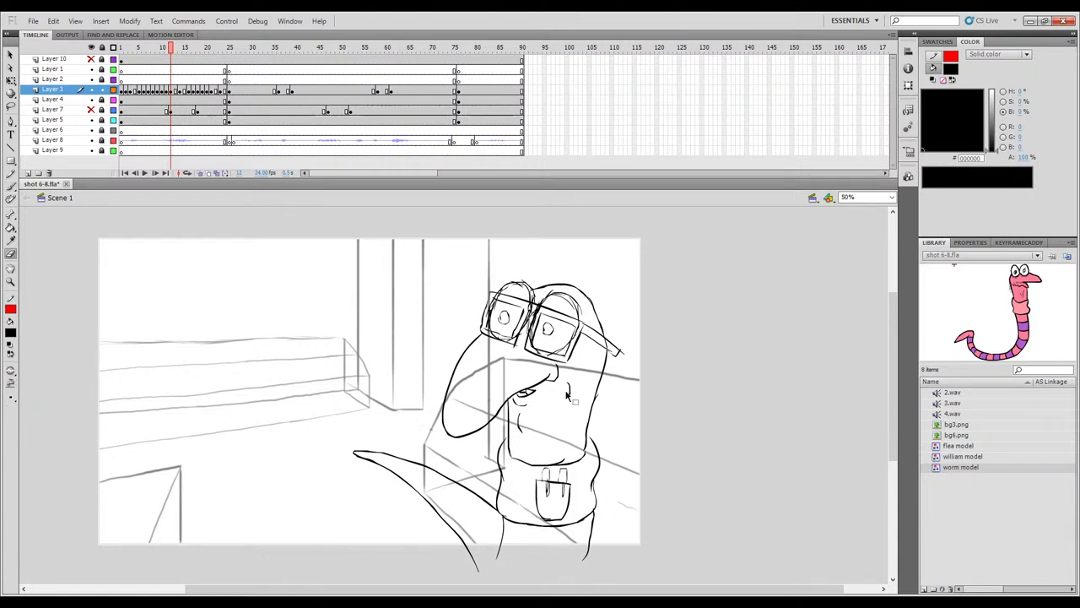
pyautogui.press('b')
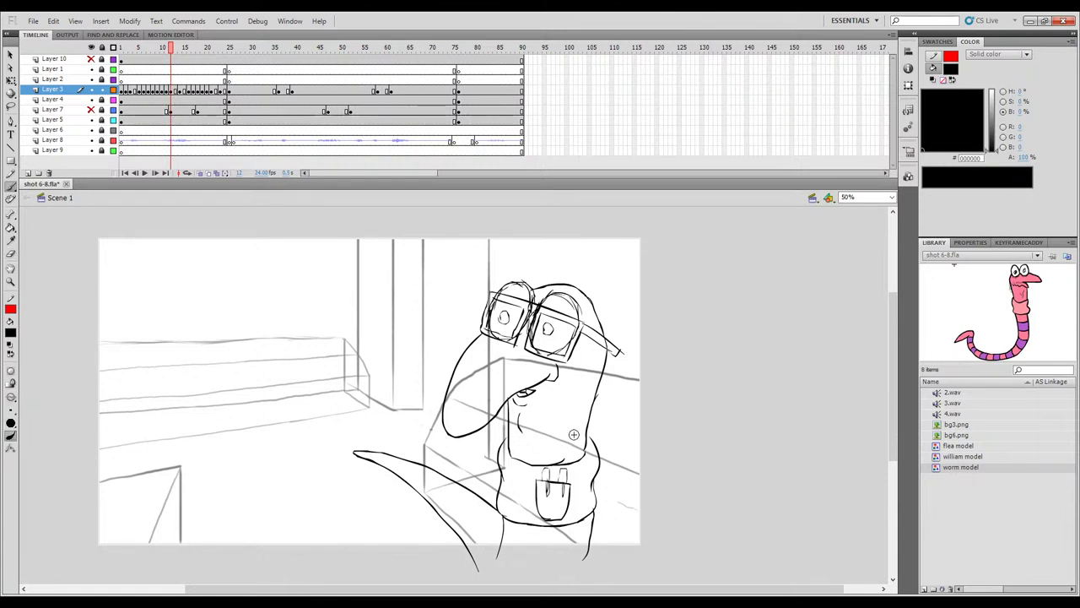
# Flip around frame 12 to check the mouth movement, and move on to frame 14.
pyautogui.press('.')
pyautogui.press('.')
pyautogui.press(',')
pyautogui.press('.')
pyautogui.press(',')
pyautogui.click(169, 48)
pyautogui.click(172, 49)
pyautogui.moveTo(171, 55); pyautogui.dragTo(182, 52)
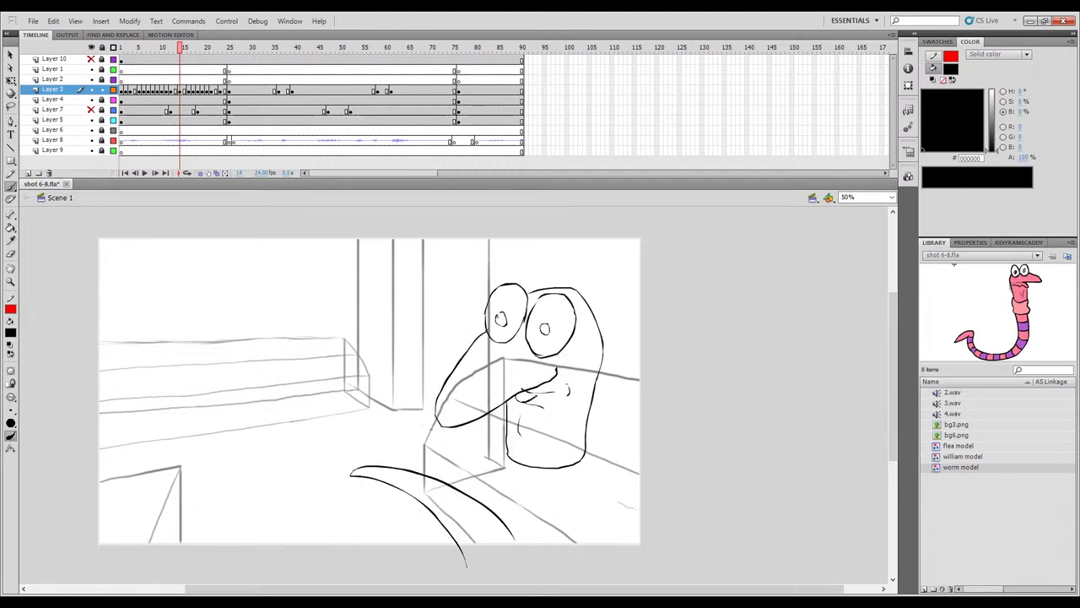
# Erase the old mouth line and cheek crease on frame 14, and draw a short cheek crease beside the small mouth.
pyautogui.press('e')
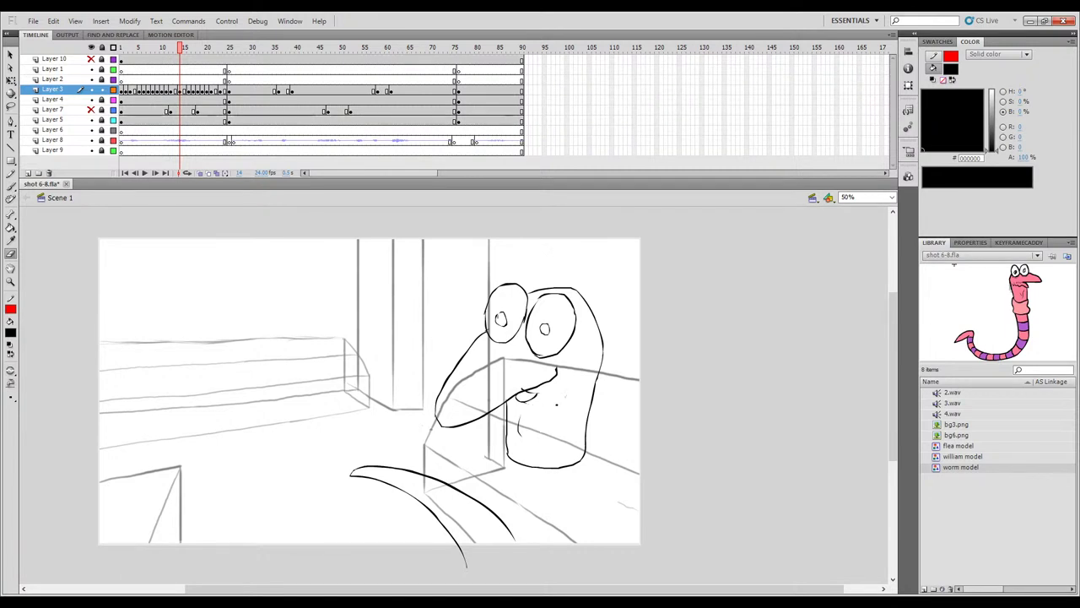
pyautogui.press('b')
pyautogui.moveTo(545, 389); pyautogui.dragTo(541, 405)
pyautogui.press(',')
pyautogui.press('.')
pyautogui.press(',')
pyautogui.press('.')
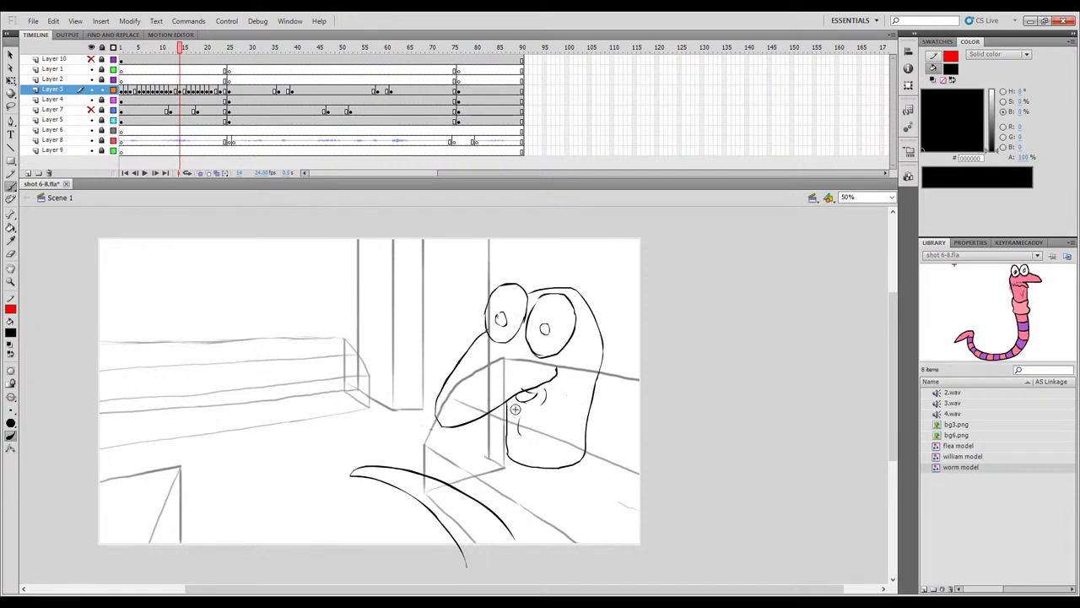
# Add inner mouth detail and a small chin crease on frame 14, flipping against the previous frame to compare.
pyautogui.moveTo(525, 390); pyautogui.dragTo(526, 395)
pyautogui.press(',')
pyautogui.press('.')
pyautogui.press(',')
pyautogui.press('.')
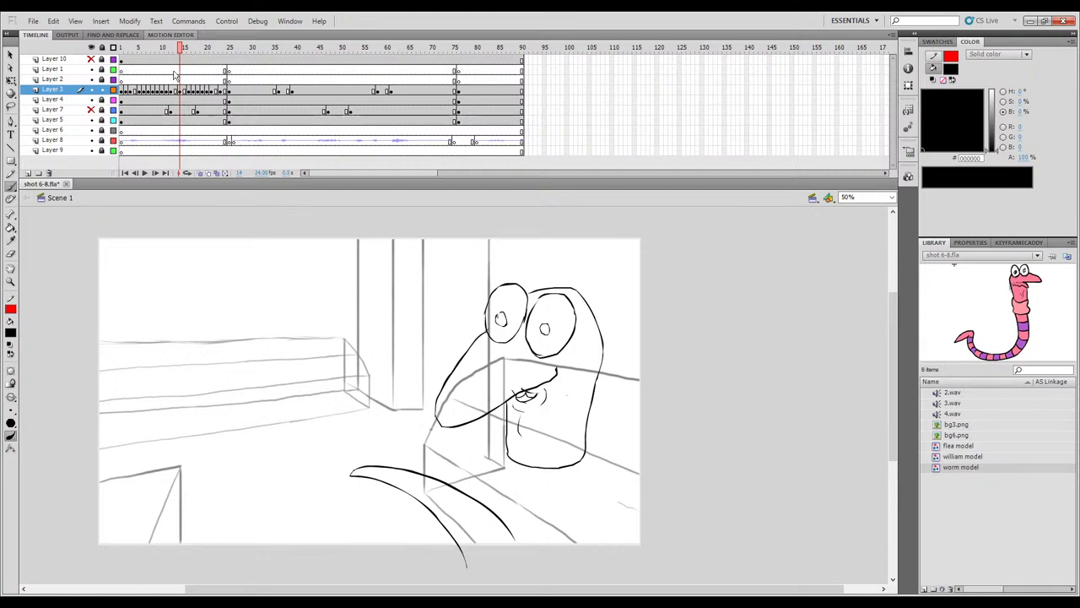
pyautogui.press(',')
pyautogui.press('.')
# Redraw the mouth on frame 16 as a small open shape with a chin crease below, flipping against frame 15.
pyautogui.moveTo(180, 58); pyautogui.dragTo(191, 57)
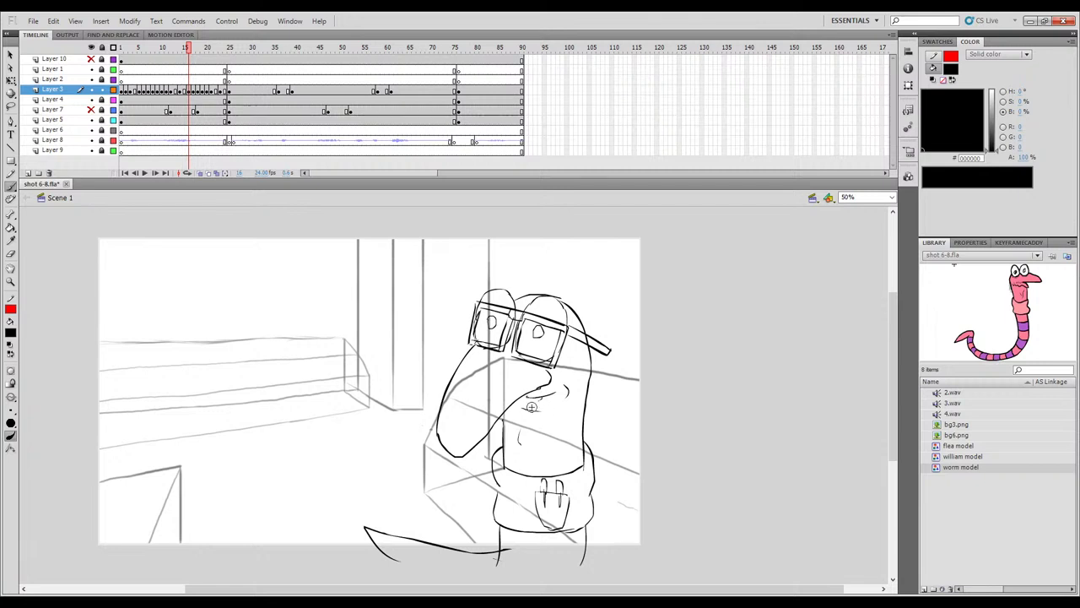
pyautogui.hotkey('ctrl', 'z')
pyautogui.hotkey('ctrl', 'z')
pyautogui.press(',')
pyautogui.press('.')
pyautogui.moveTo(534, 404); pyautogui.dragTo(512, 407)
pyautogui.press(',')
pyautogui.press('.')
pyautogui.moveTo(533, 408); pyautogui.dragTo(513, 403)
pyautogui.press(',')
pyautogui.press('.')
# Erase the old cheek crease on frame 16 and flip against frame 15 to check the change.
pyautogui.press('e')
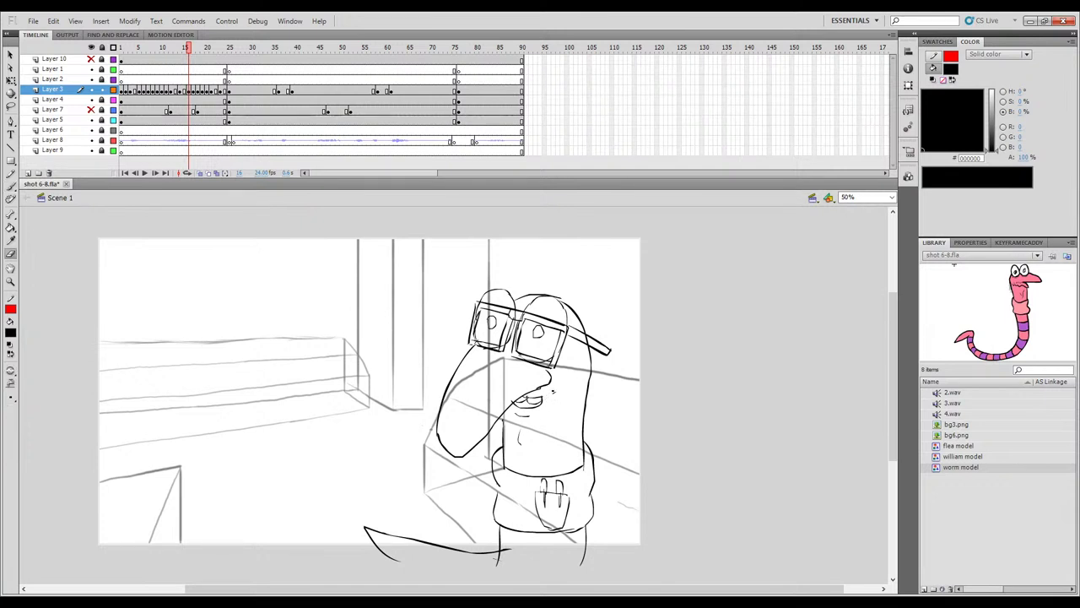
pyautogui.press('b')
pyautogui.press(',')
pyautogui.press('.')
pyautogui.press(',')
pyautogui.press('.')
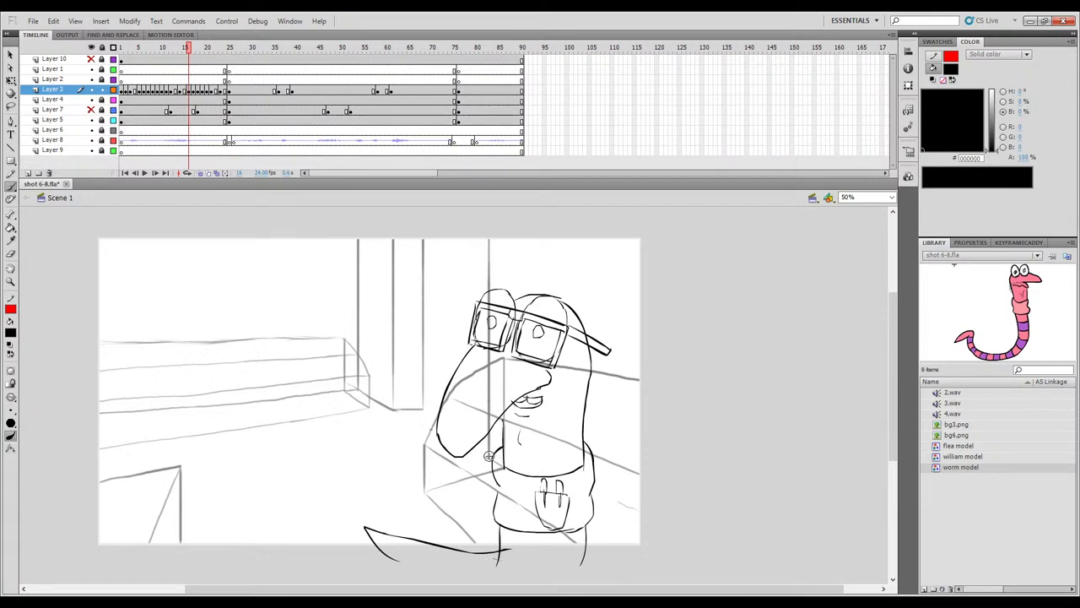
# Scrub and flip around frames 15 and 16 to examine the mouth movement.
pyautogui.click(188, 47)
pyautogui.moveTo(190, 48); pyautogui.dragTo(189, 48)
pyautogui.press('.')
pyautogui.press(',')
pyautogui.press('.')
pyautogui.press(',')
pyautogui.press('.')
pyautogui.press(',')
pyautogui.press('.')
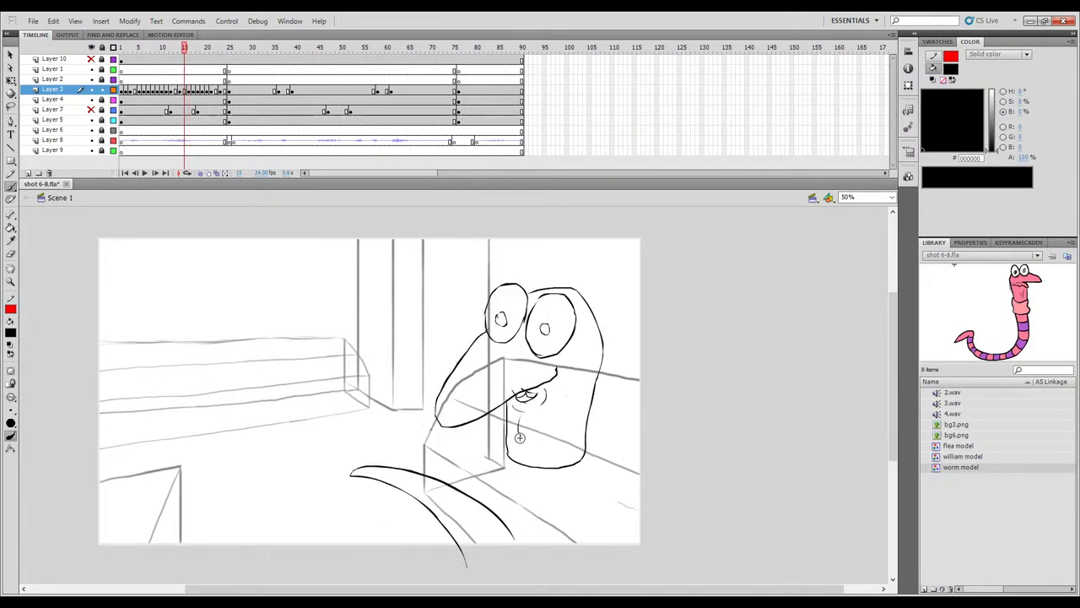
# Redraw the mouth on frame 17 as a small, nearly closed shape and clean up the creases around it.
pyautogui.press(',')
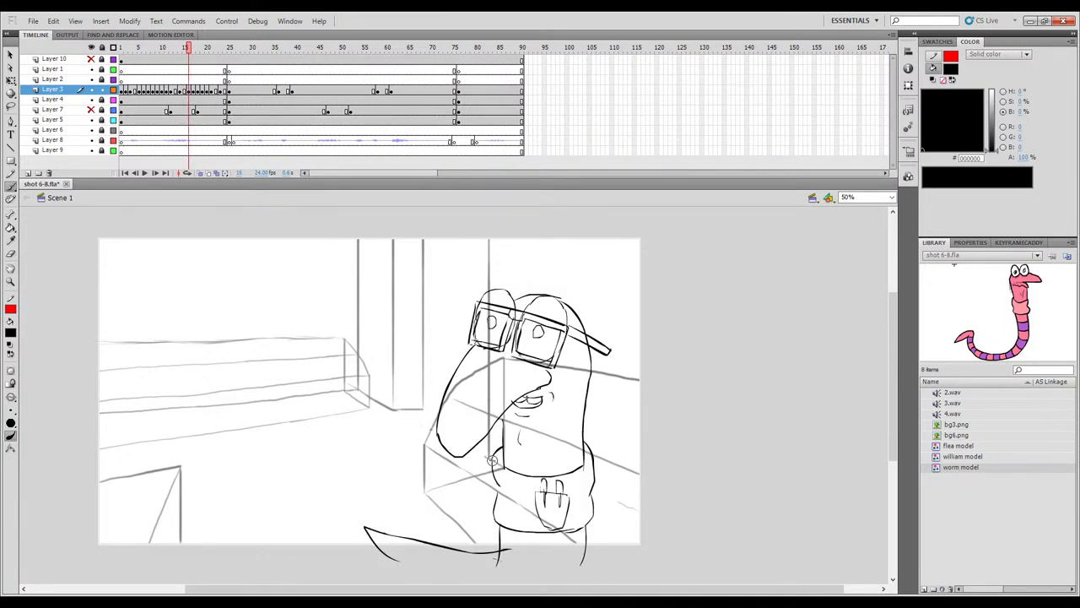
pyautogui.press(',')
pyautogui.press('.')
pyautogui.press('.')
pyautogui.moveTo(194, 51); pyautogui.dragTo(193, 51)
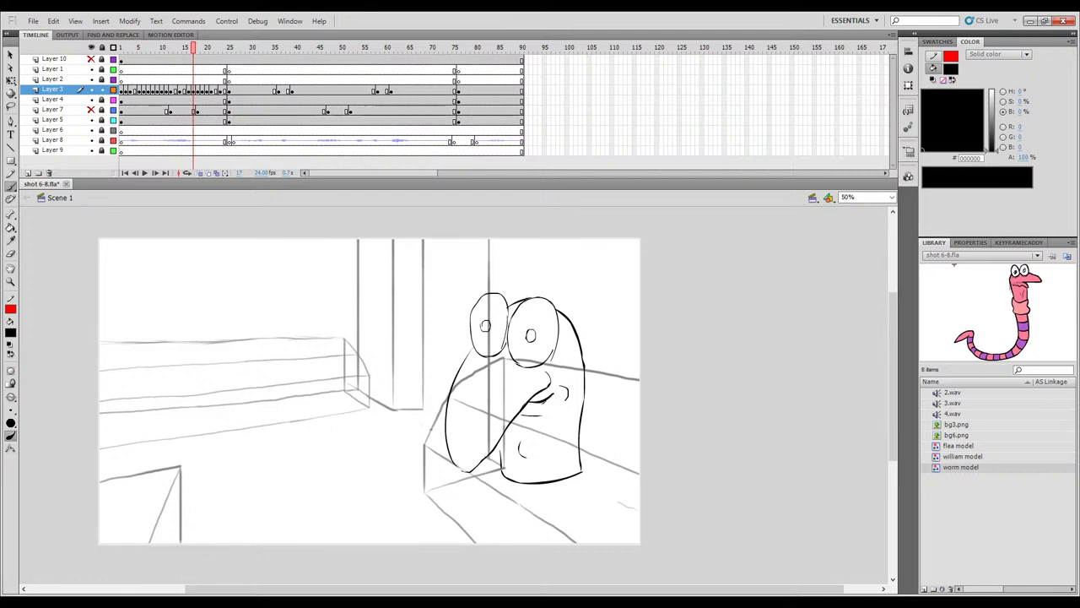
pyautogui.moveTo(546, 401); pyautogui.dragTo(524, 408)
pyautogui.press('e')
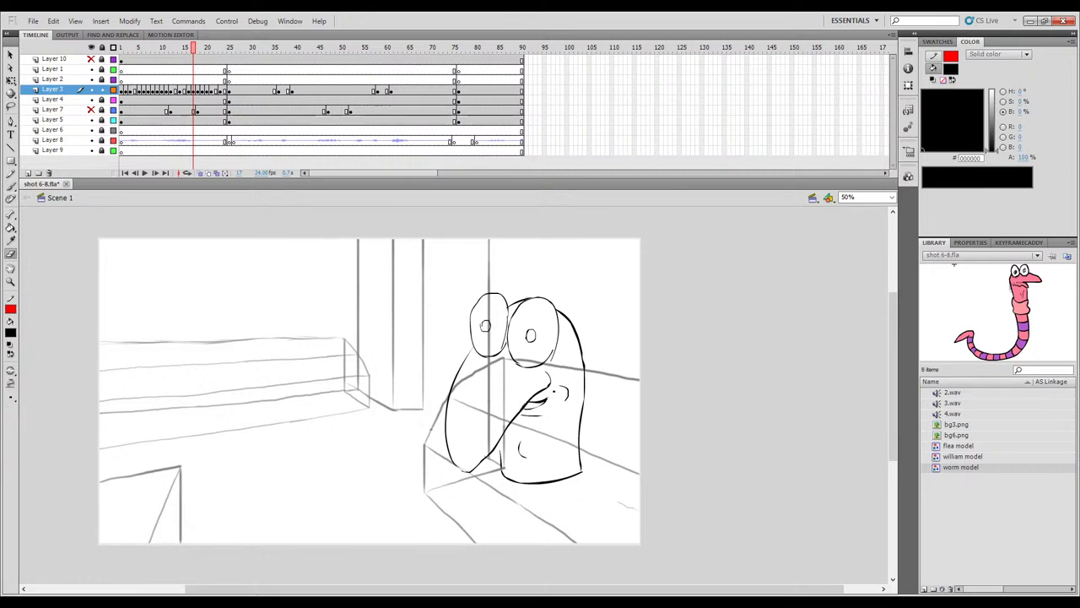
pyautogui.press('b')
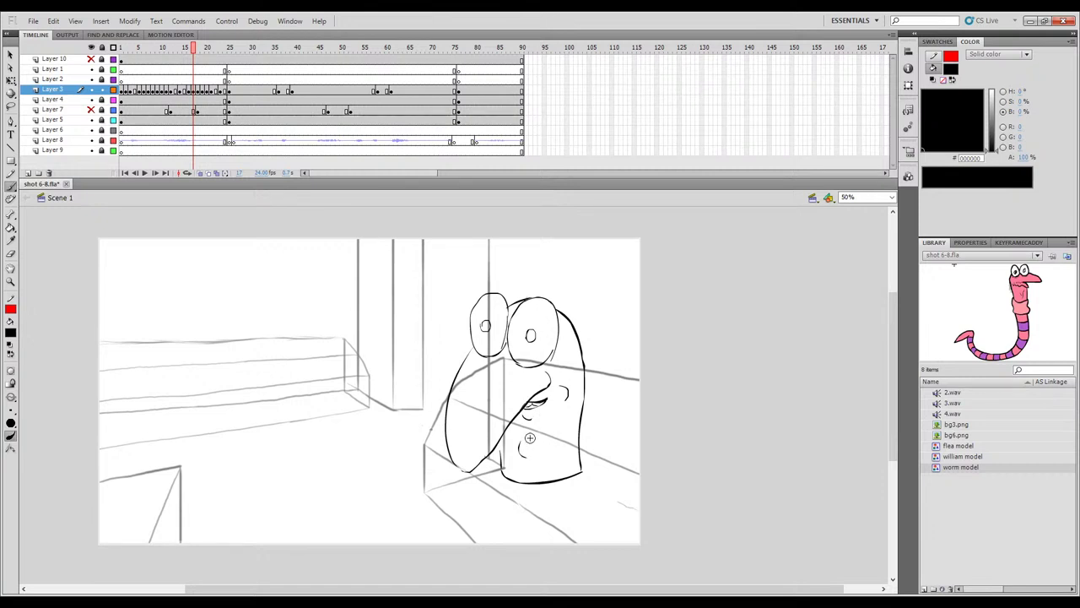
# Flip and scrub through frames 16 to 19 to examine how the mouth closes across them.
pyautogui.press(',')
pyautogui.press('.')
pyautogui.click(188, 48)
pyautogui.click(193, 48)
pyautogui.click(197, 48)
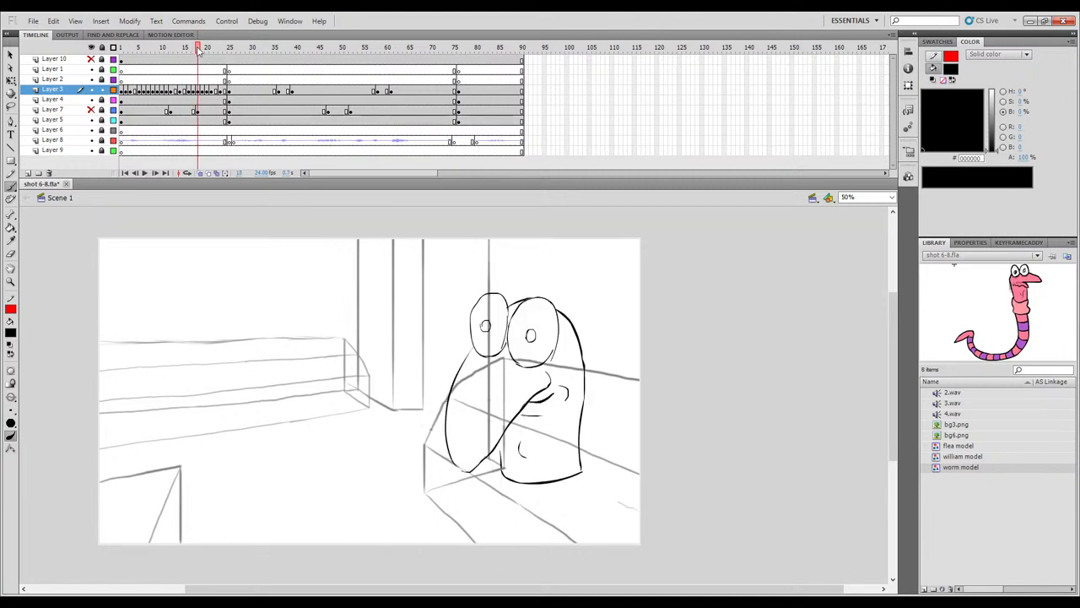
pyautogui.press(',')
pyautogui.press('.')
pyautogui.click(193, 48)
pyautogui.click(199, 48)
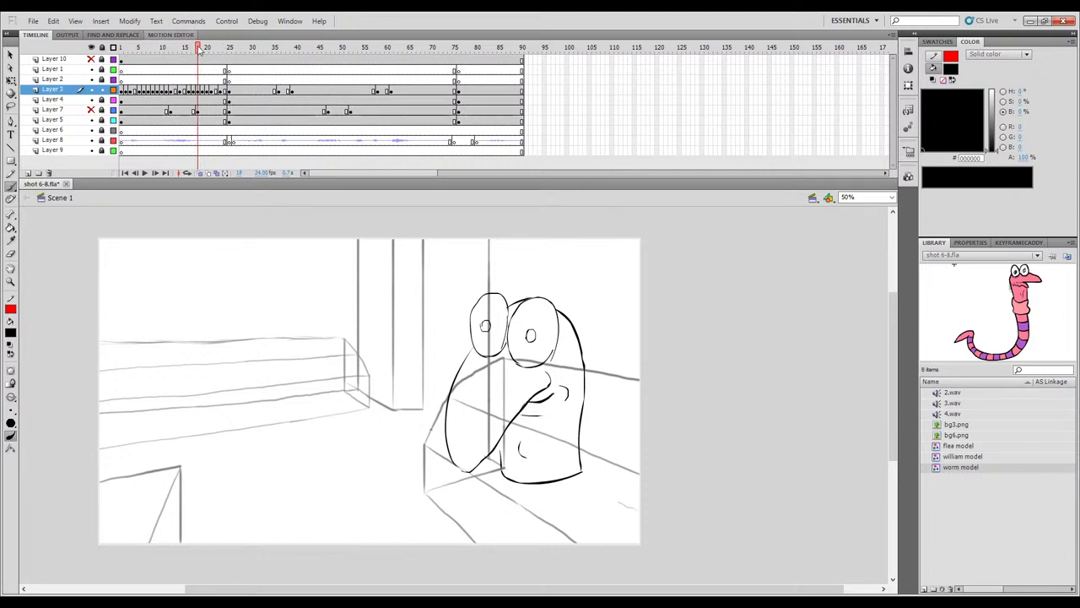
pyautogui.moveTo(201, 48); pyautogui.dragTo(204, 47)
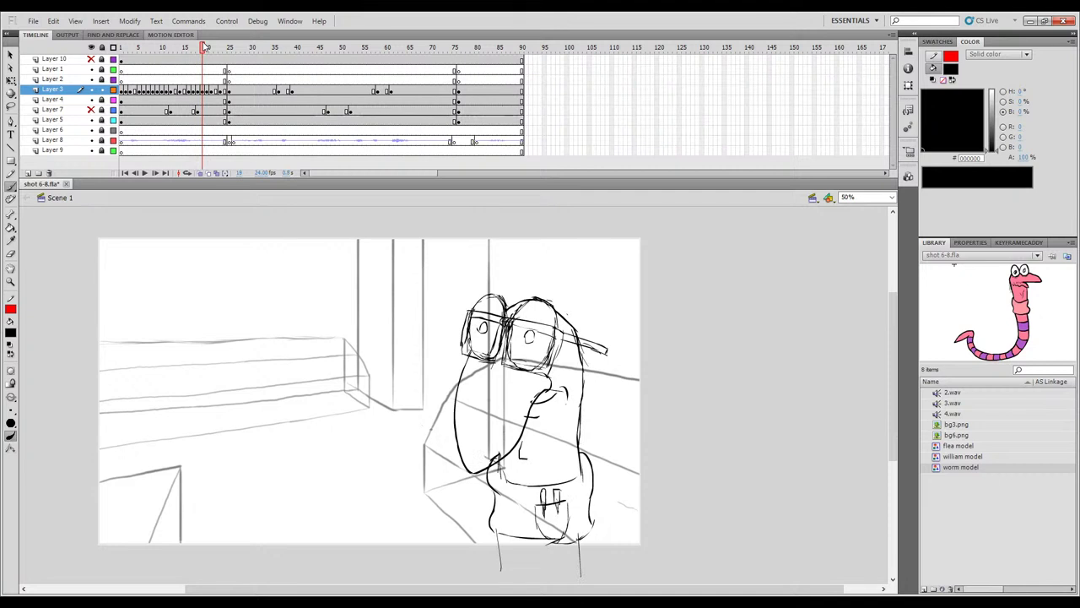
pyautogui.click(198, 48)
pyautogui.press('.')
pyautogui.press(',')
pyautogui.press(',')
pyautogui.press('.')
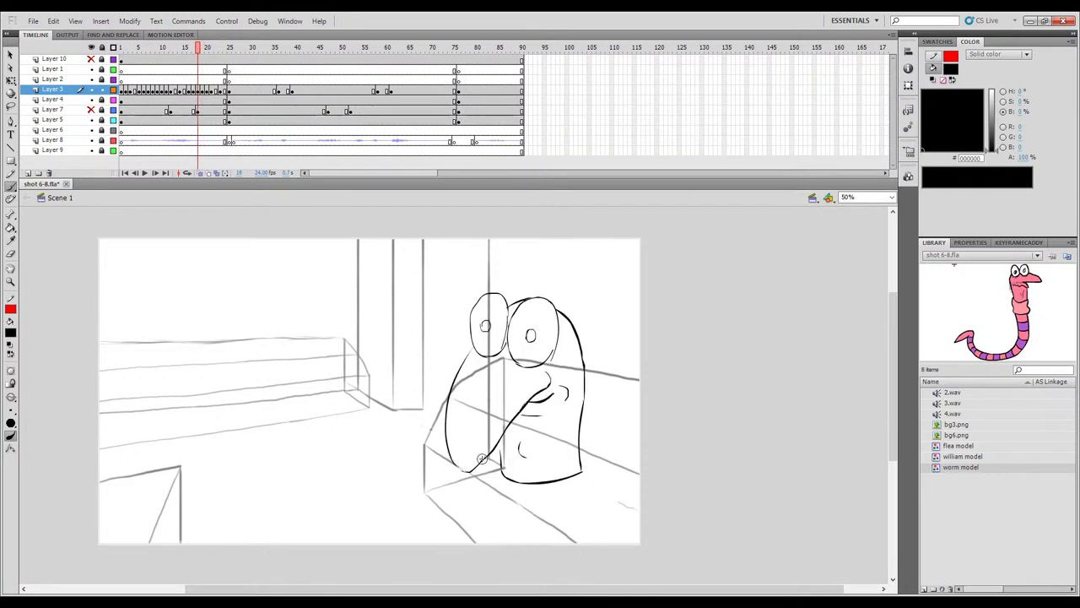
# Draw a lower lip on frame 18, erase the old cheek and chin creases, and add a new crease below.
pyautogui.moveTo(199, 48); pyautogui.dragTo(198, 47)
pyautogui.moveTo(523, 405); pyautogui.dragTo(551, 396)
pyautogui.moveTo(551, 396); pyautogui.dragTo(547, 405)
pyautogui.press('e')
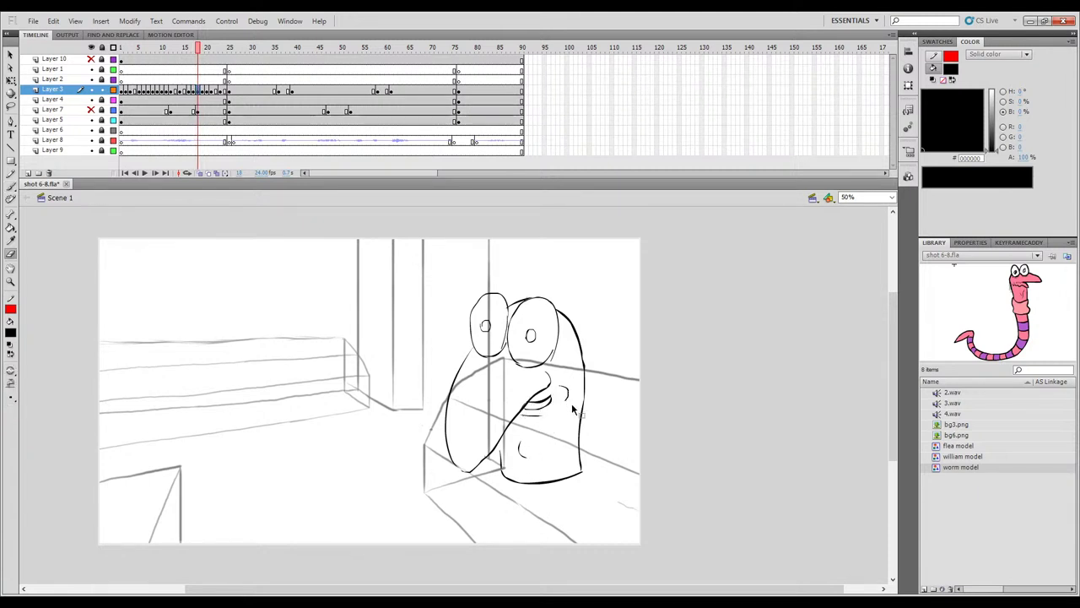
pyautogui.press('b')
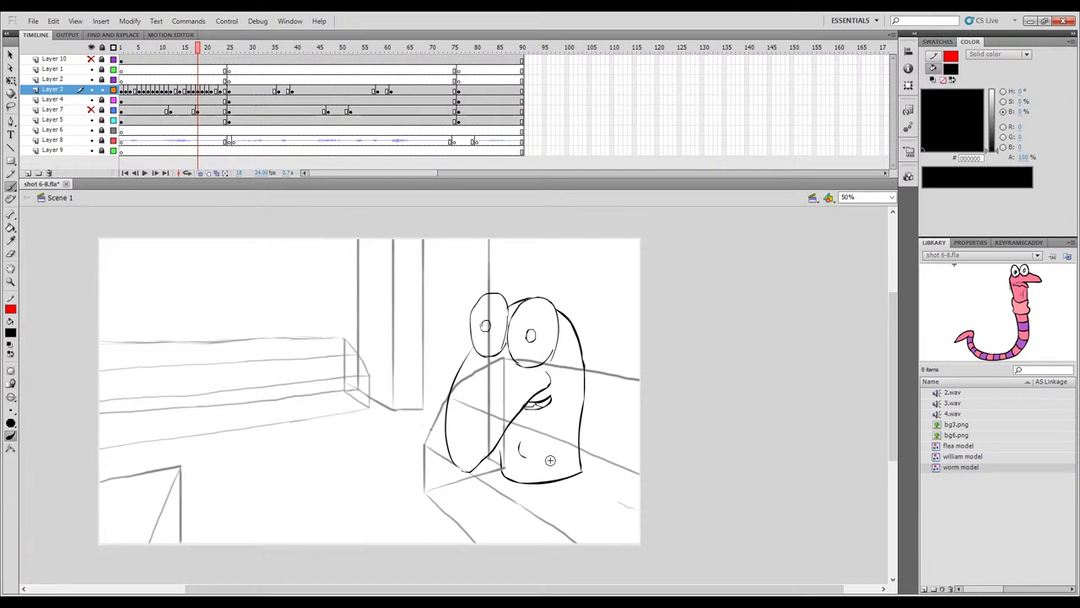
pyautogui.hotkey('ctrl', 'z')
pyautogui.moveTo(523, 414); pyautogui.dragTo(560, 400)
# Add a small cheek crease beside the mouth on frame 18, flipping against the neighbouring frames to compare.
pyautogui.press(',')
pyautogui.press('.')
pyautogui.press(',')
pyautogui.press(',')
pyautogui.press(',')
pyautogui.press('.')
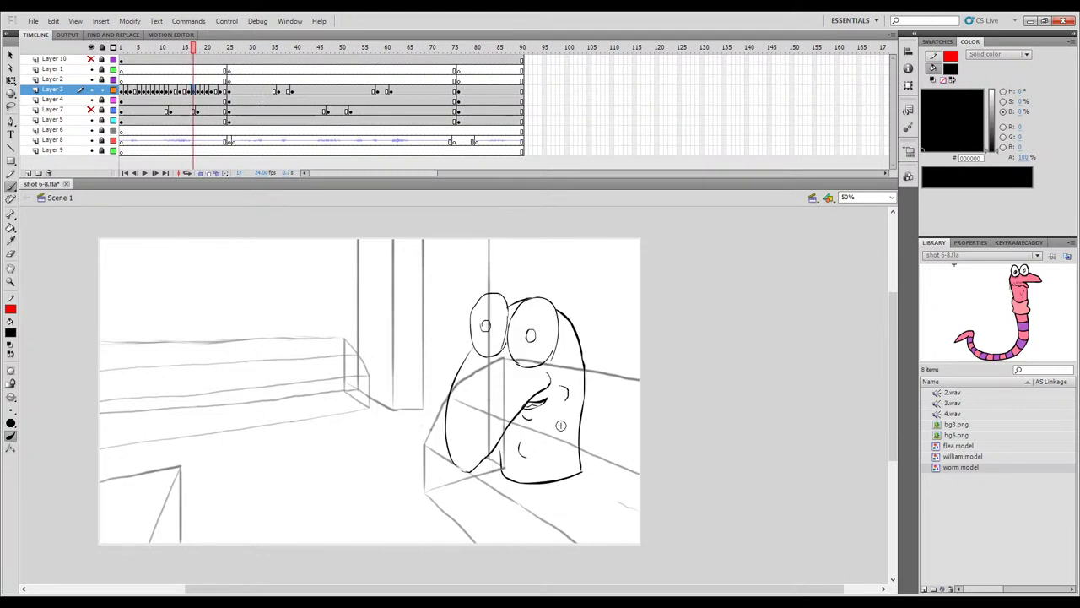
pyautogui.press(',')
pyautogui.press('.')
pyautogui.moveTo(553, 391)
pyautogui.mouseDown()
pyautogui.moveTo(543, 432)
pyautogui.moveTo(557, 402)
pyautogui.mouseUp()
pyautogui.press(',')
pyautogui.press('.')
pyautogui.press('.')
pyautogui.press(',')
pyautogui.press(',')
pyautogui.press('.')
pyautogui.press('.')
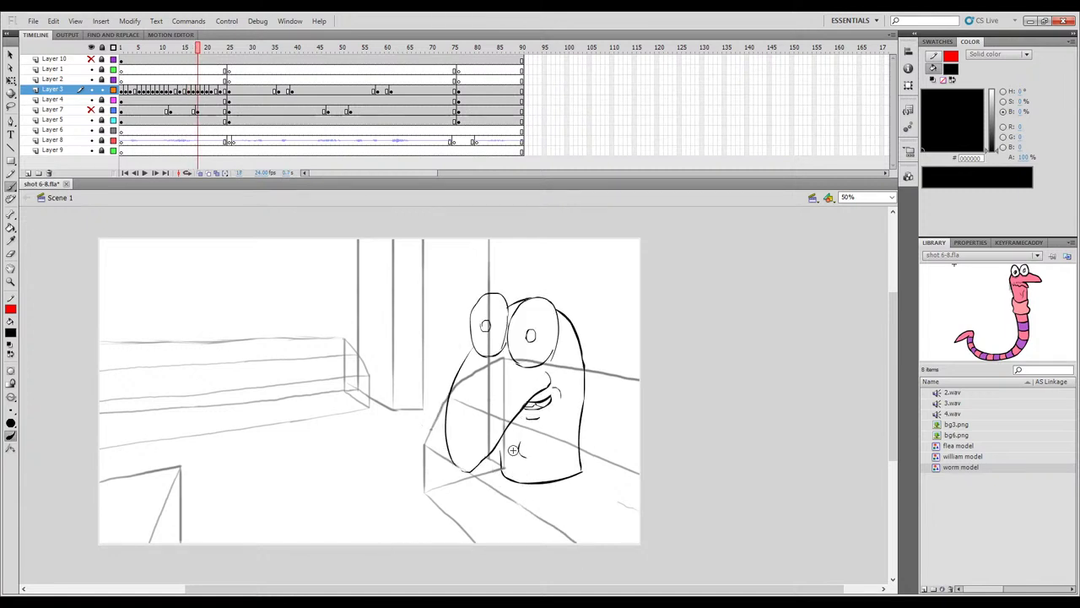
# Draw a curved lower lip under the mouth line on frame 19, flipping against frames 18 and 20.
pyautogui.press('.')
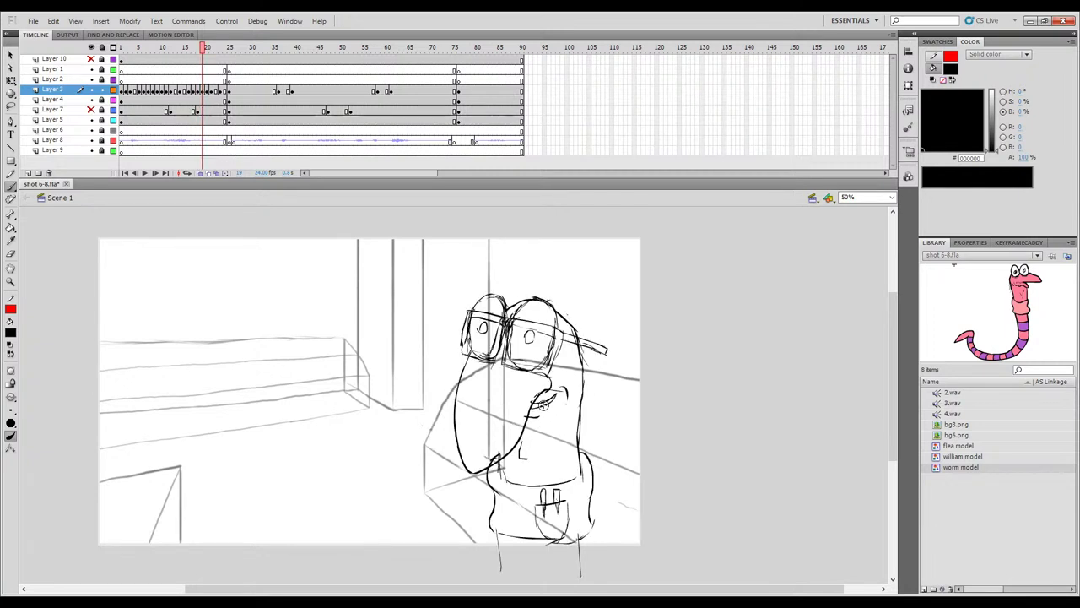
pyautogui.press(',')
pyautogui.press('.')
pyautogui.press('.')
pyautogui.press(',')
pyautogui.press(',')
pyautogui.press('.')
# Erase the old chin crease on frame 19 and sketch a short one below the mouth, comparing adjacent frames.
pyautogui.press('e')
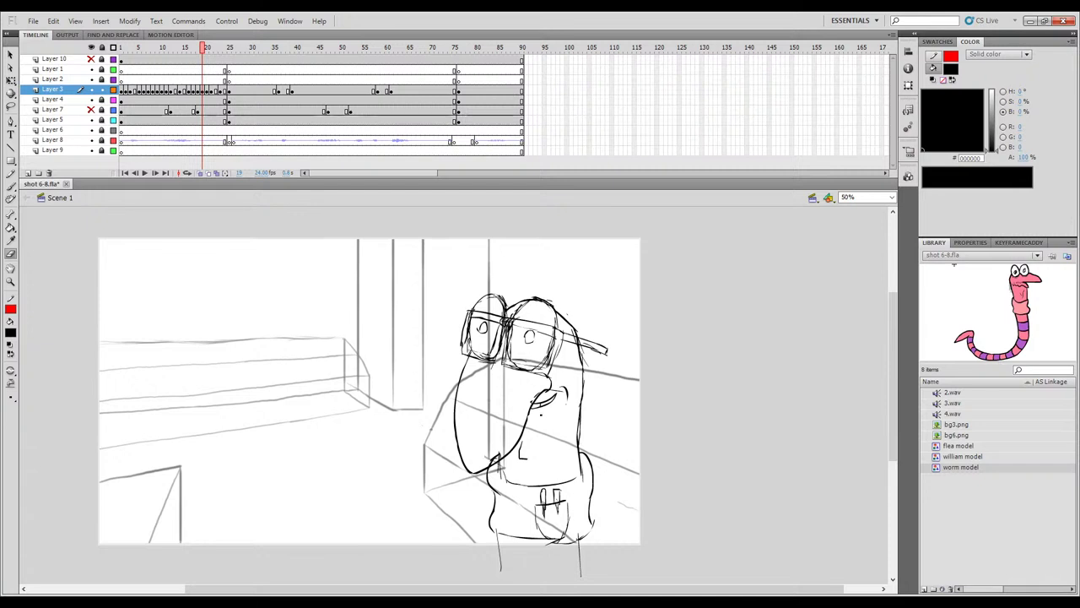
pyautogui.press('b')
pyautogui.press(',')
pyautogui.press('.')
pyautogui.moveTo(531, 415); pyautogui.dragTo(542, 414)
pyautogui.press('.')
pyautogui.press(',')
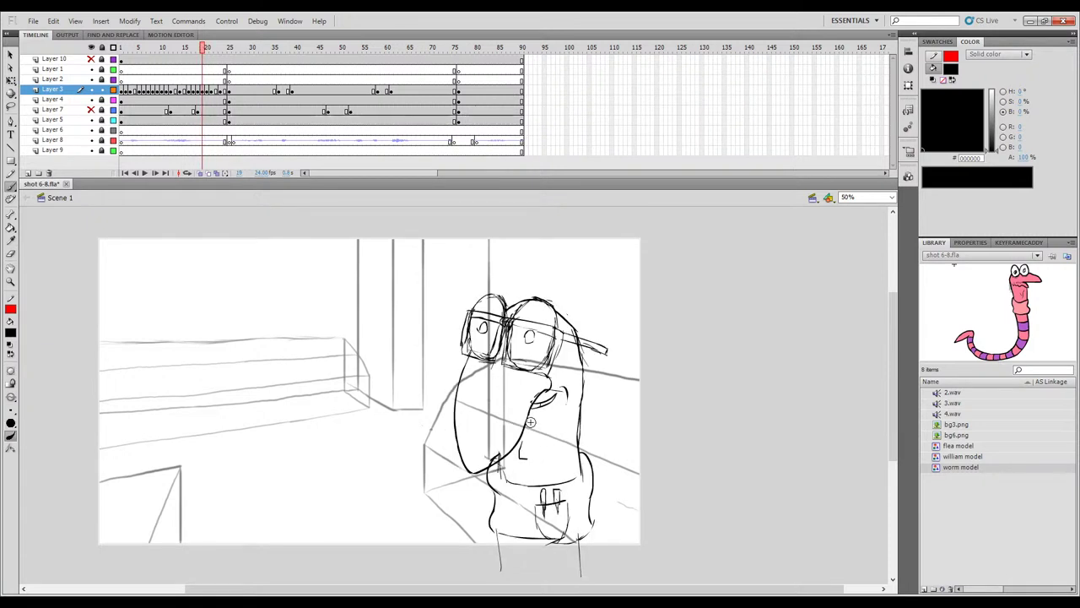
# Review the mouth movement around frame 19 with frame flipping and onion skin, and play back the shot.
pyautogui.press(',')
pyautogui.press('.')
pyautogui.press(',')
pyautogui.press('.')
pyautogui.press(',')
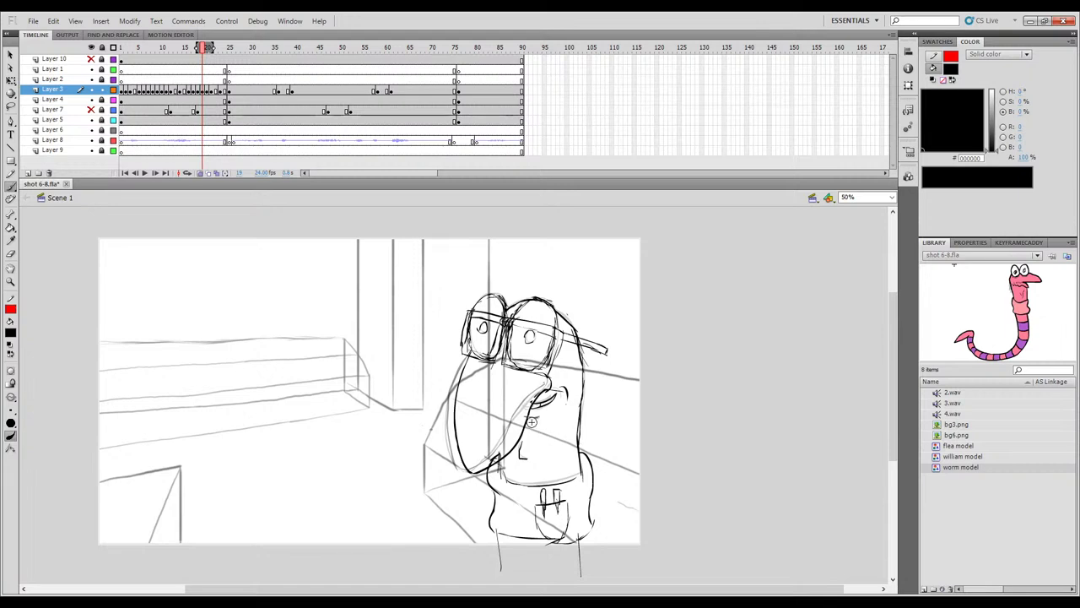
pyautogui.press(',')
pyautogui.press('Return')
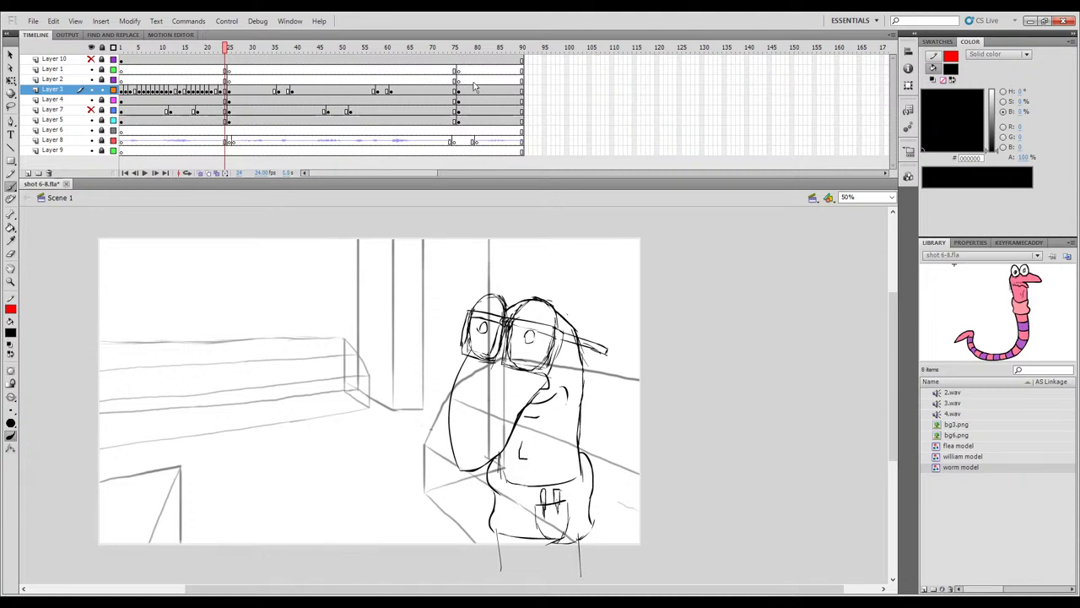
# Insert Layer 3 keyframes for the closing dialogue around frames 81 to 83 and at frames 87 and 88.
pyautogui.moveTo(473, 54)
pyautogui.mouseDown()
pyautogui.moveTo(513, 63)
pyautogui.moveTo(481, 69)
pyautogui.mouseUp()
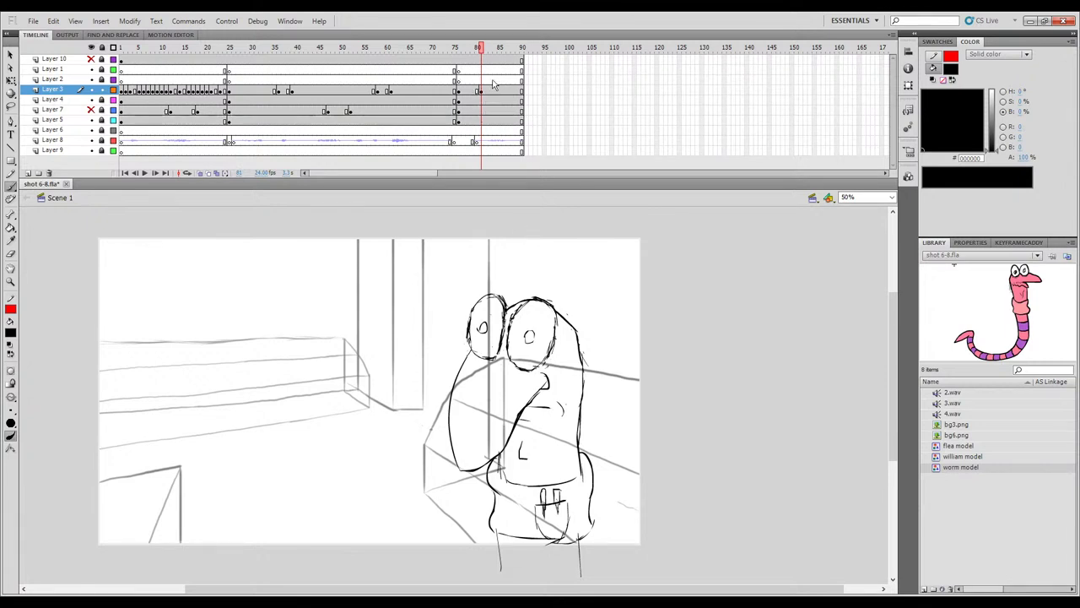
pyautogui.press(',')
pyautogui.press('.')
pyautogui.moveTo(481, 52); pyautogui.dragTo(503, 49)
pyautogui.click(509, 49)
pyautogui.press('F6')
pyautogui.click(513, 49)
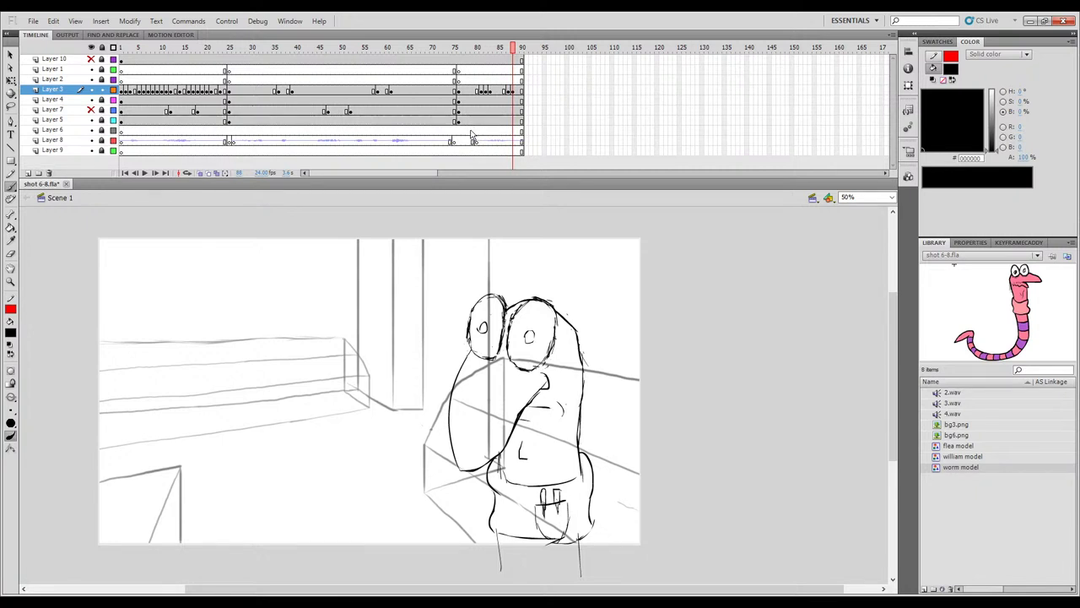
# Draw a narrow, flat mouth on frame 81 and replace the chin crease beneath it.
pyautogui.click(481, 91)
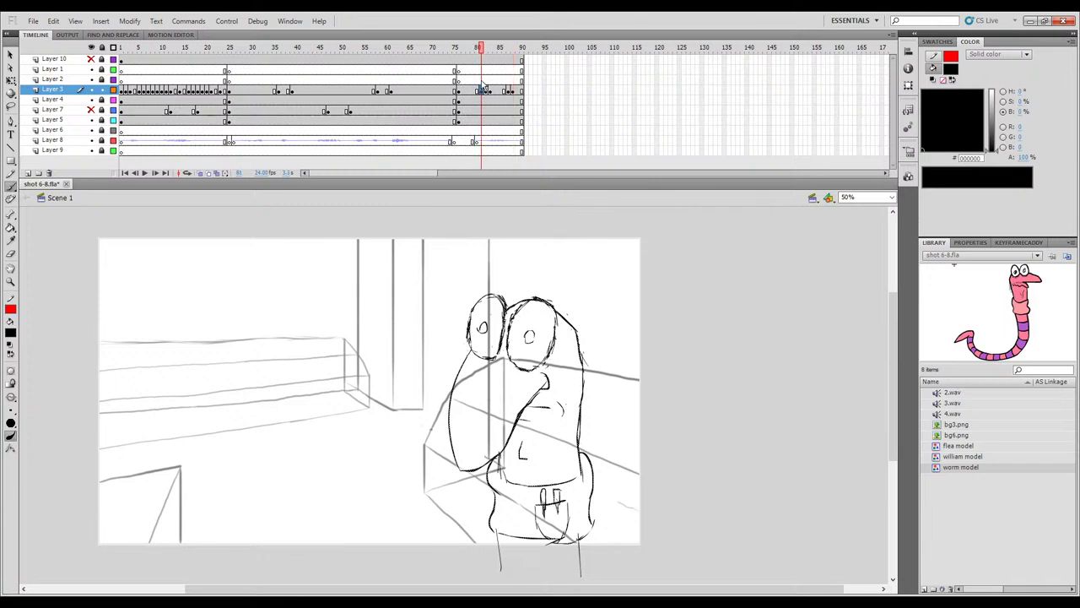
pyautogui.click(480, 48)
pyautogui.moveTo(542, 406)
pyautogui.mouseDown()
pyautogui.moveTo(563, 413)
pyautogui.moveTo(523, 411)
pyautogui.mouseUp()
pyautogui.hotkey('ctrl', 'z')
pyautogui.hotkey('ctrl', 'z')
pyautogui.press('e')
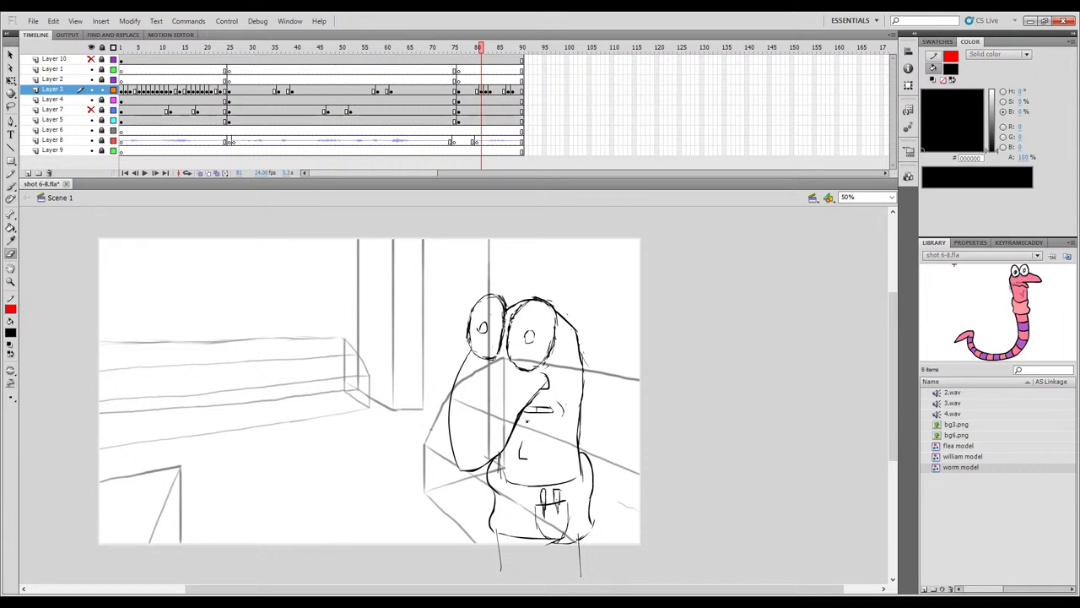
pyautogui.press('b')
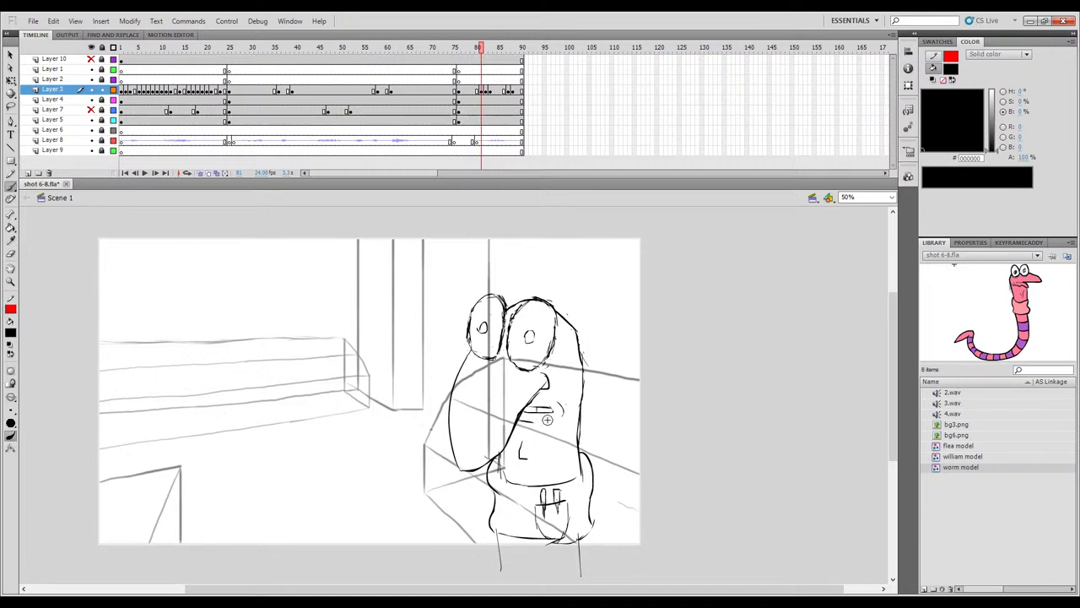
# Draw a small open mouth below the lip line on frame 82, flipping against frame 81.
pyautogui.press('.')
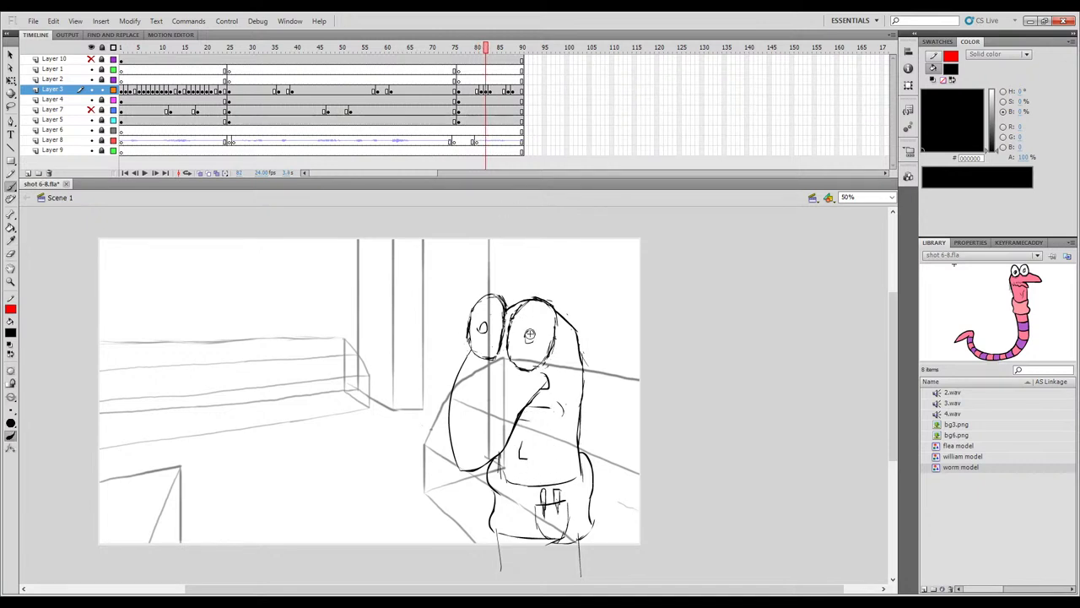
pyautogui.press(',')
pyautogui.press('.')
pyautogui.press(',')
pyautogui.press('.')
pyautogui.moveTo(532, 408); pyautogui.dragTo(543, 417)
pyautogui.press(',')
pyautogui.press('.')
# Erase the leftover lip line and old chin crease on frame 82 and refine the mouth against frame 81.
pyautogui.press('e')
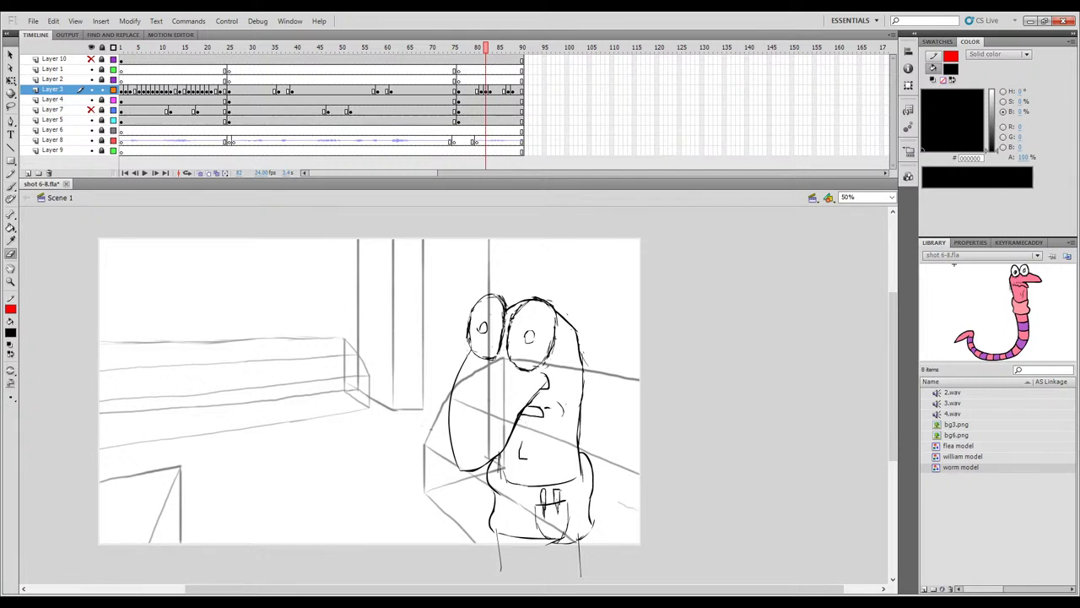
pyautogui.press('b')
pyautogui.press(',')
pyautogui.press('.')
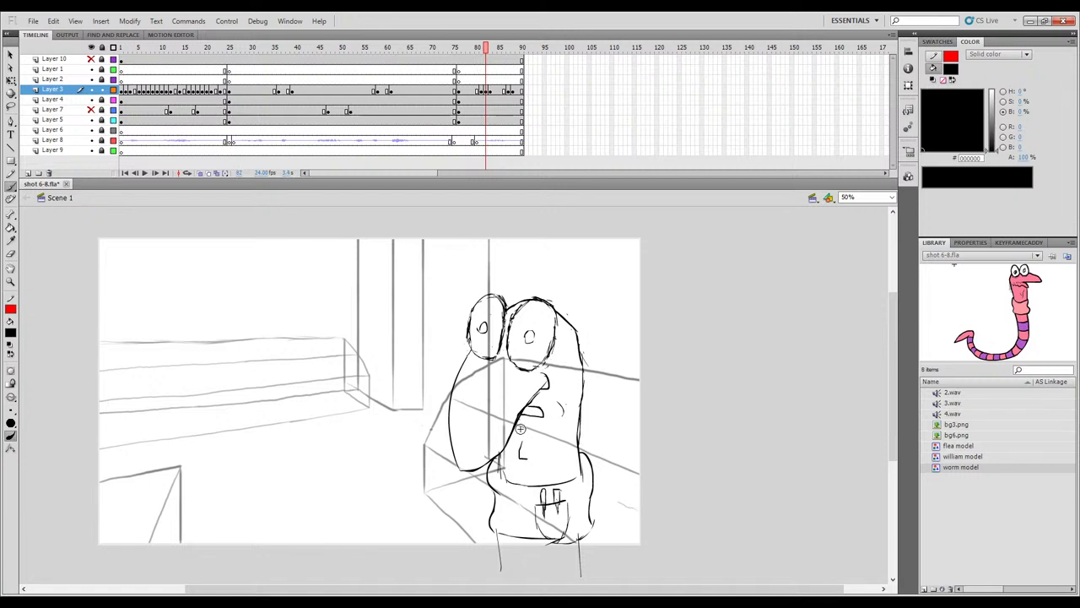
pyautogui.press(',')
pyautogui.press('.')
pyautogui.press(',')
pyautogui.press('.')
pyautogui.moveTo(609, 360)
pyautogui.mouseDown()
pyautogui.moveTo(631, 397)
pyautogui.moveTo(638, 449)
pyautogui.mouseUp()
pyautogui.hotkey('ctrl', 'z')
# Redraw the mouth on frame 83 as a wider open shape with teeth and a lower chin crease, flipping against frame 82.
pyautogui.moveTo(486, 51); pyautogui.dragTo(490, 49)
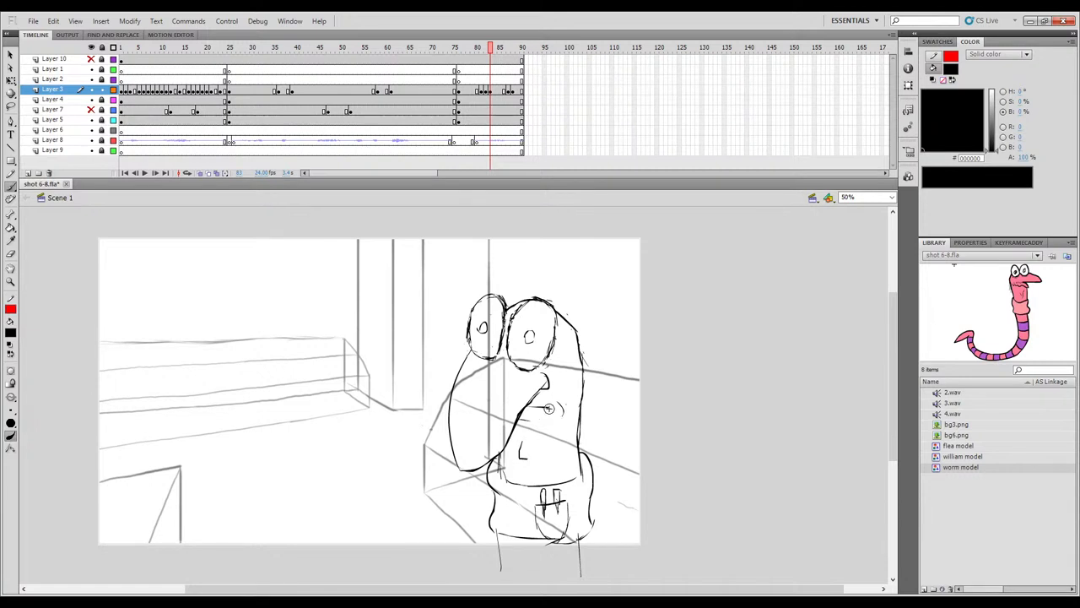
pyautogui.press('e')
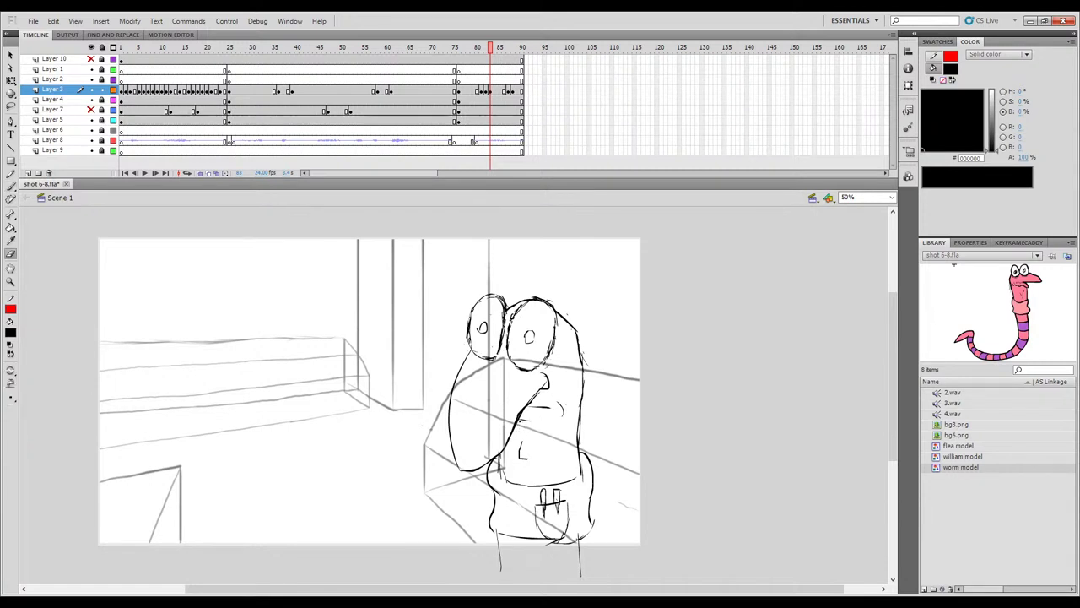
pyautogui.press('b')
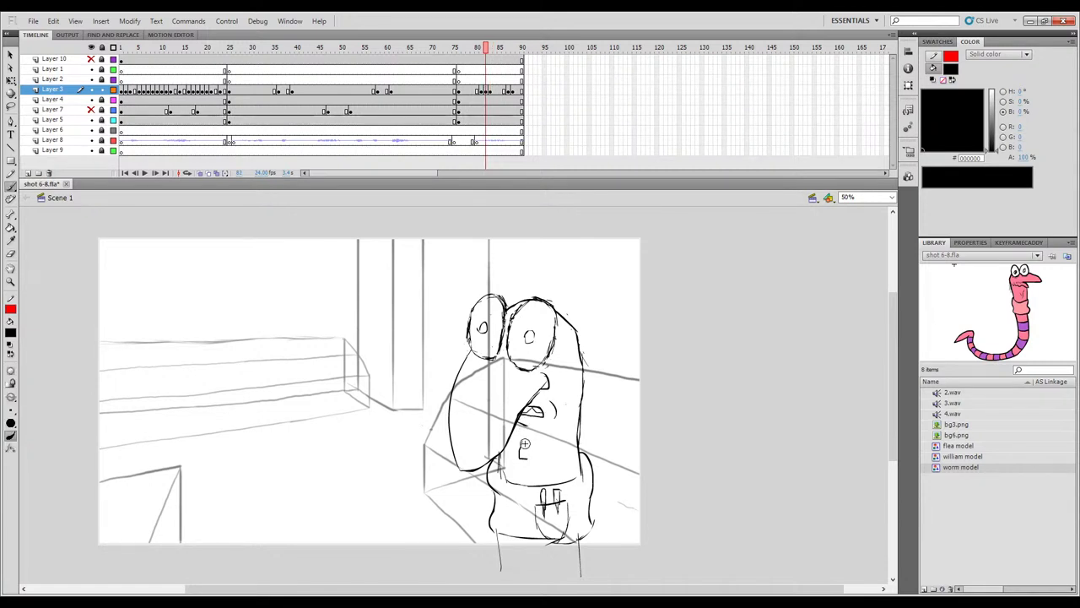
pyautogui.moveTo(554, 424)
pyautogui.mouseDown()
pyautogui.moveTo(535, 431)
pyautogui.moveTo(547, 409)
pyautogui.moveTo(523, 413)
pyautogui.mouseUp()
pyautogui.press(',')
pyautogui.press('.')
pyautogui.press(',')
pyautogui.press('.')
pyautogui.press(',')
pyautogui.press('.')
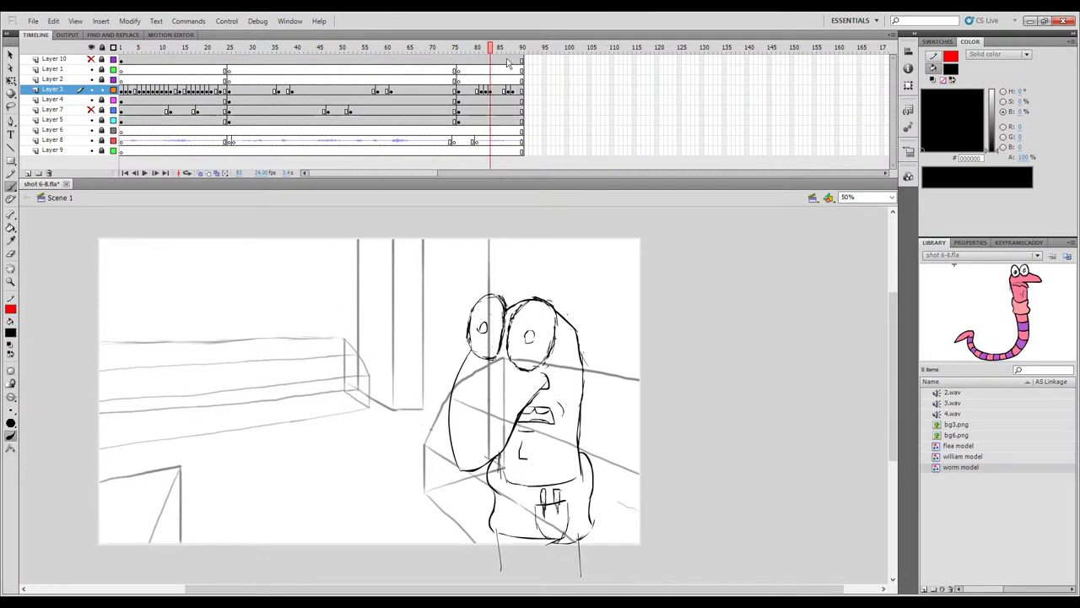
# Insert a Layer 3 keyframe at frame 86 and replace its drawing with the closed-mouth pose from frame 87.
pyautogui.moveTo(495, 50); pyautogui.dragTo(505, 56)
pyautogui.click(506, 90)
pyautogui.press('F6')
pyautogui.keyDown('ctrl'); pyautogui.click(648, 347); pyautogui.keyUp('ctrl')
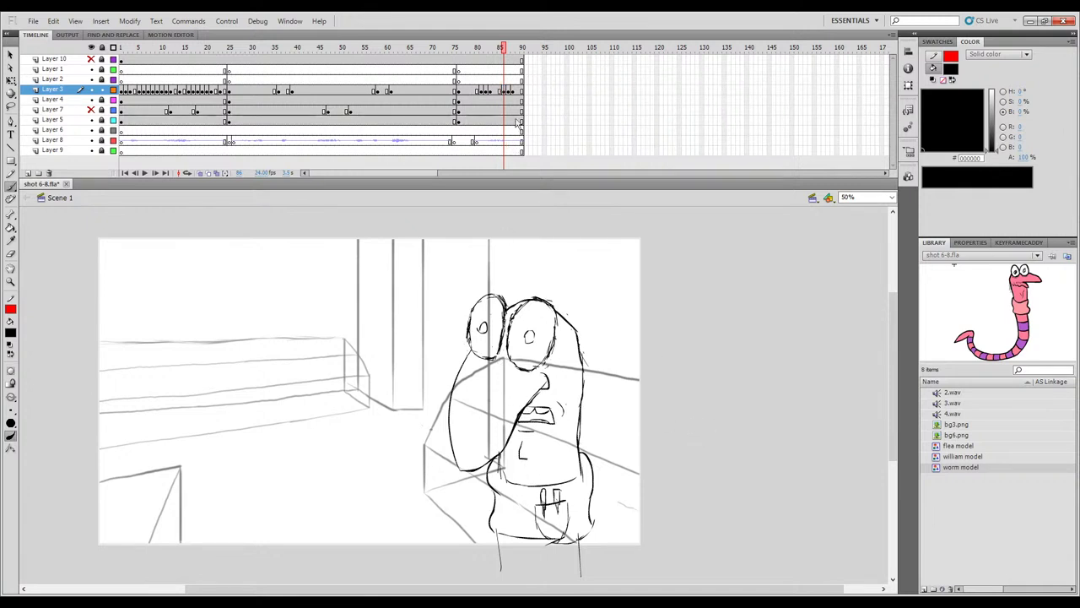
pyautogui.click(508, 91)
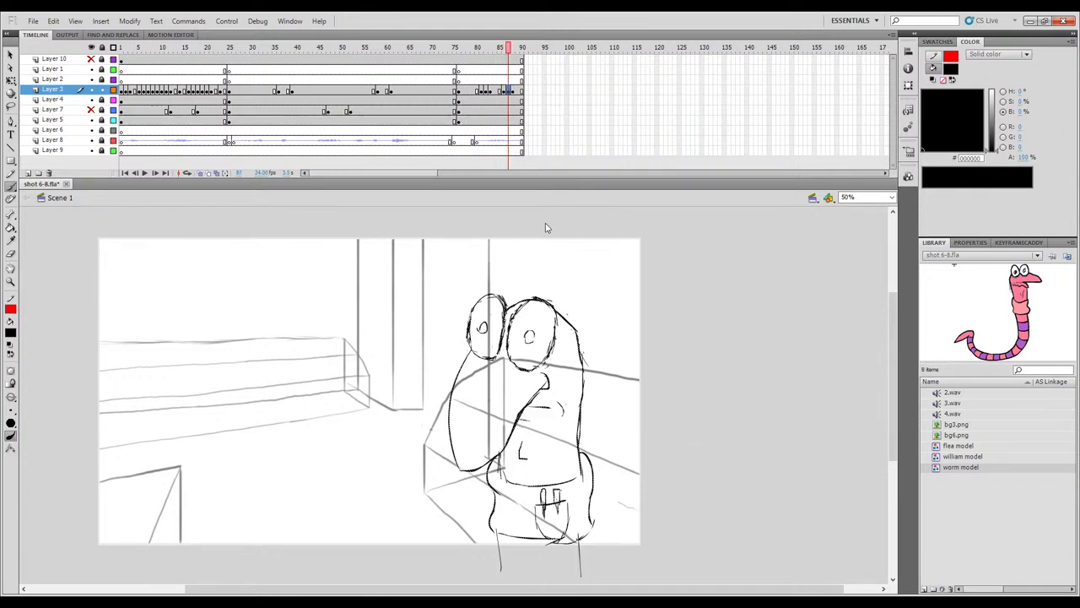
pyautogui.click(505, 92)
pyautogui.press('Delete')
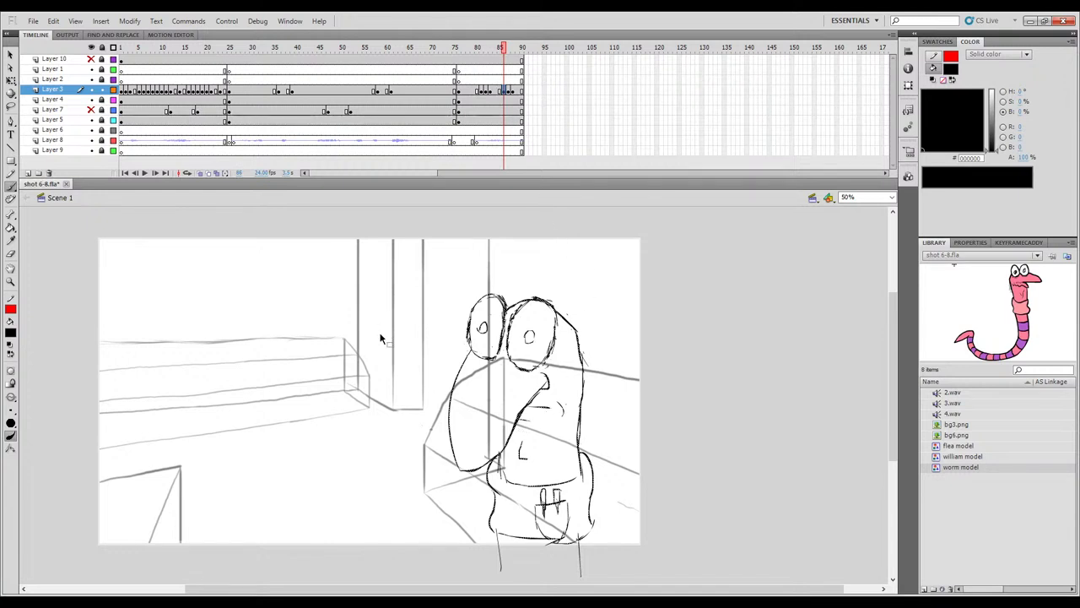
# Erase the old chin crease on frame 86 and rework the mouth line.
pyautogui.press('e')
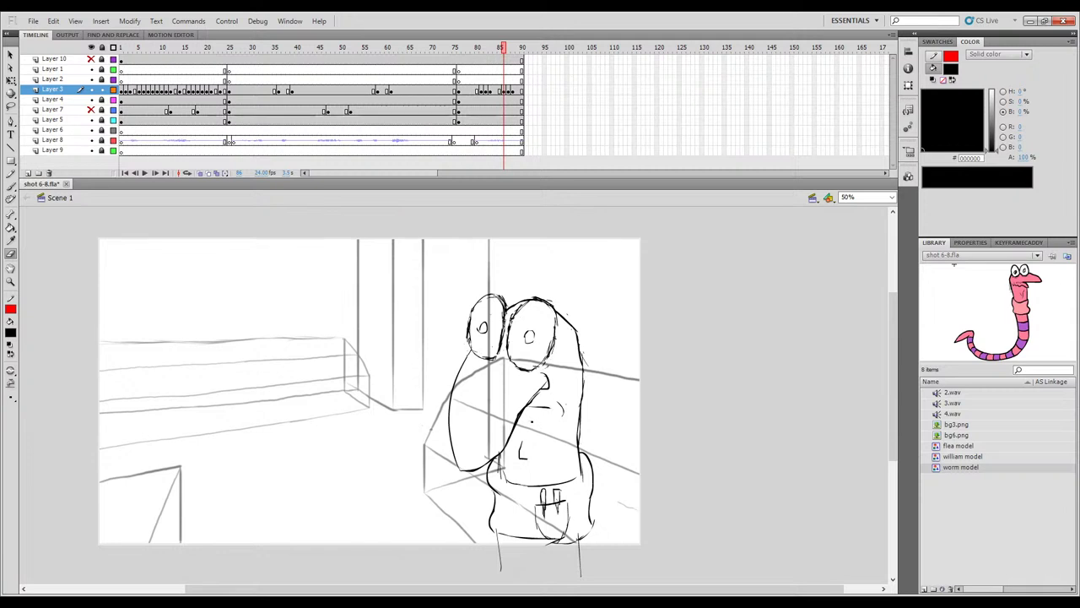
pyautogui.press('b')
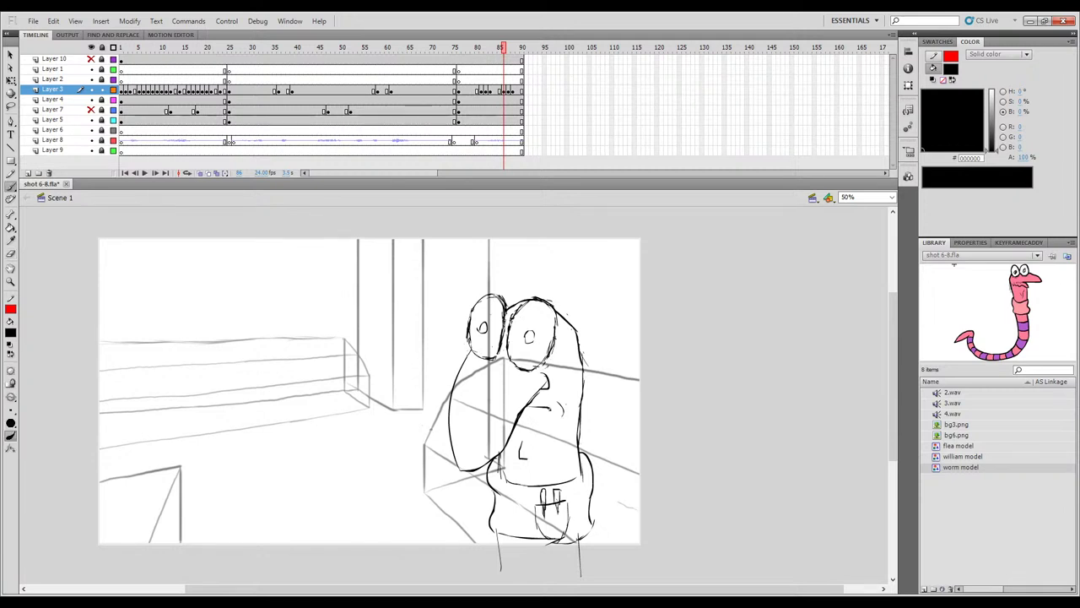
pyautogui.moveTo(541, 417); pyautogui.dragTo(555, 421)
pyautogui.hotkey('ctrl', 'z')
pyautogui.hotkey('ctrl', 'z')
# Draw the in-between open mouth with a chin crease on frame 85, flipping against frame 86.
pyautogui.press(',')
pyautogui.press('.')
pyautogui.hotkey('ctrl', 'z')
pyautogui.press(',')
pyautogui.press('.')
pyautogui.press(',')
pyautogui.press('.')
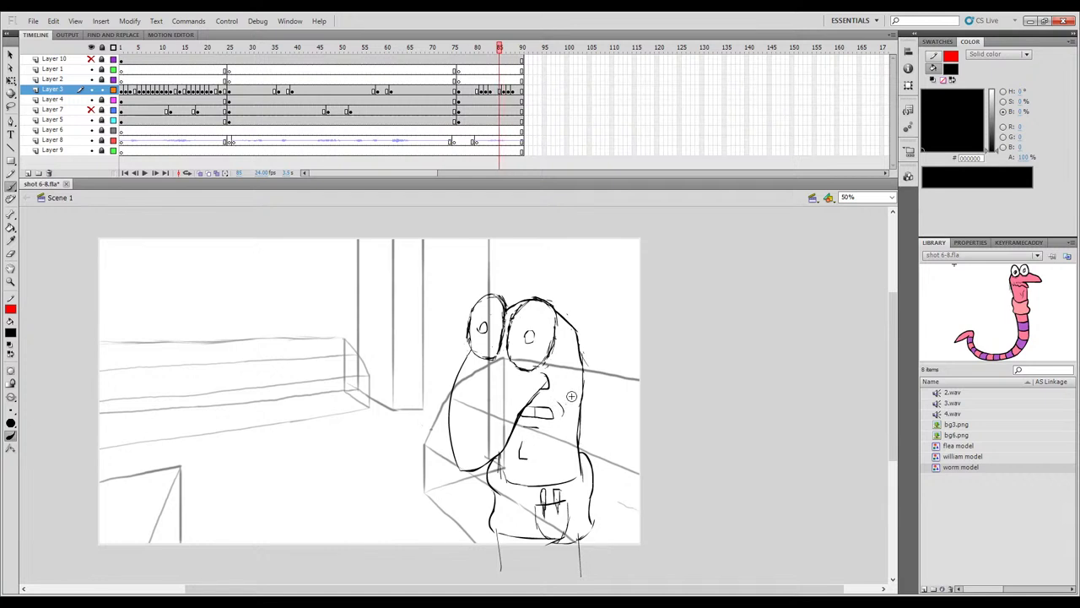
# Flip back and forth through frames 84 to 87 to check the mouth movement between the drawings.
pyautogui.press(',')
pyautogui.press('.')
pyautogui.press('.')
pyautogui.press(',')
pyautogui.press(',')
pyautogui.press('.')
pyautogui.press('.')
pyautogui.press(',')
pyautogui.press(',')
pyautogui.press('.')
pyautogui.press('.')
pyautogui.press('.')
pyautogui.press(',')
pyautogui.press(',')
pyautogui.press('.')
# Erase the open mouth's lower part on frame 87, redraw it narrower using onion skinning, and play back the shot.
pyautogui.click(206, 172)
pyautogui.press('e')
pyautogui.moveTo(521, 419); pyautogui.dragTo(529, 420)
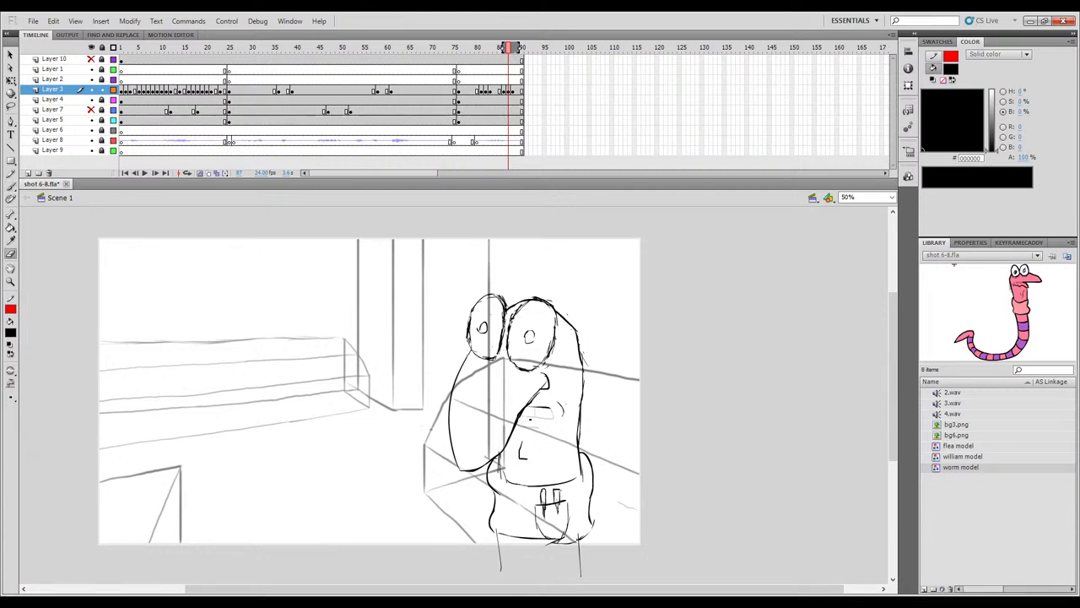
pyautogui.press('b')
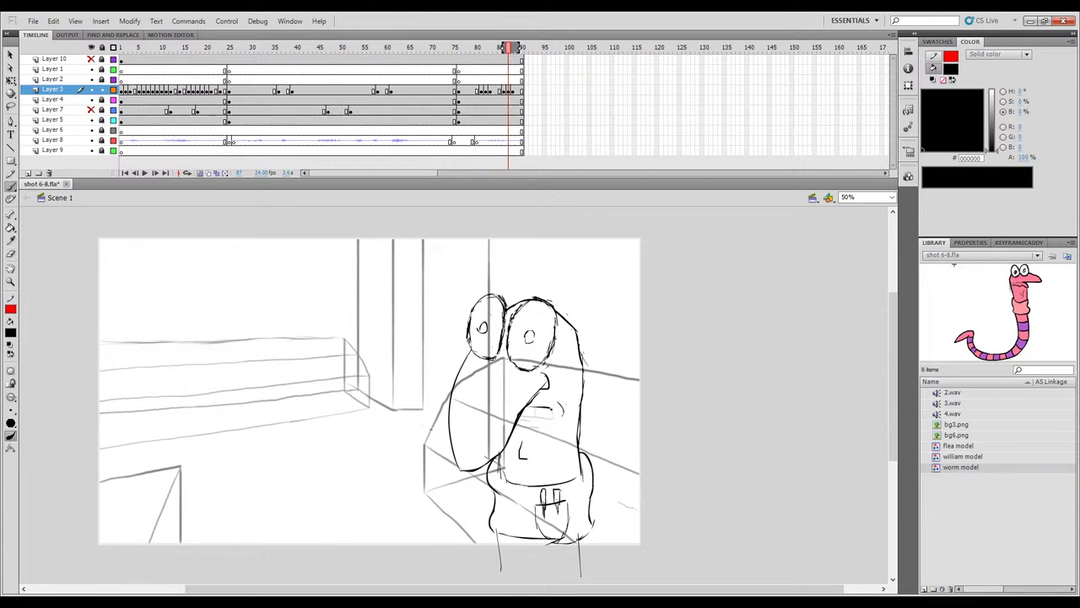
pyautogui.moveTo(527, 412); pyautogui.dragTo(550, 411)
pyautogui.moveTo(511, 47)
pyautogui.mouseDown()
pyautogui.moveTo(491, 48)
pyautogui.moveTo(521, 53)
pyautogui.moveTo(475, 67)
pyautogui.moveTo(233, 85)
pyautogui.moveTo(442, 98)
pyautogui.mouseUp()
pyautogui.press('Return')
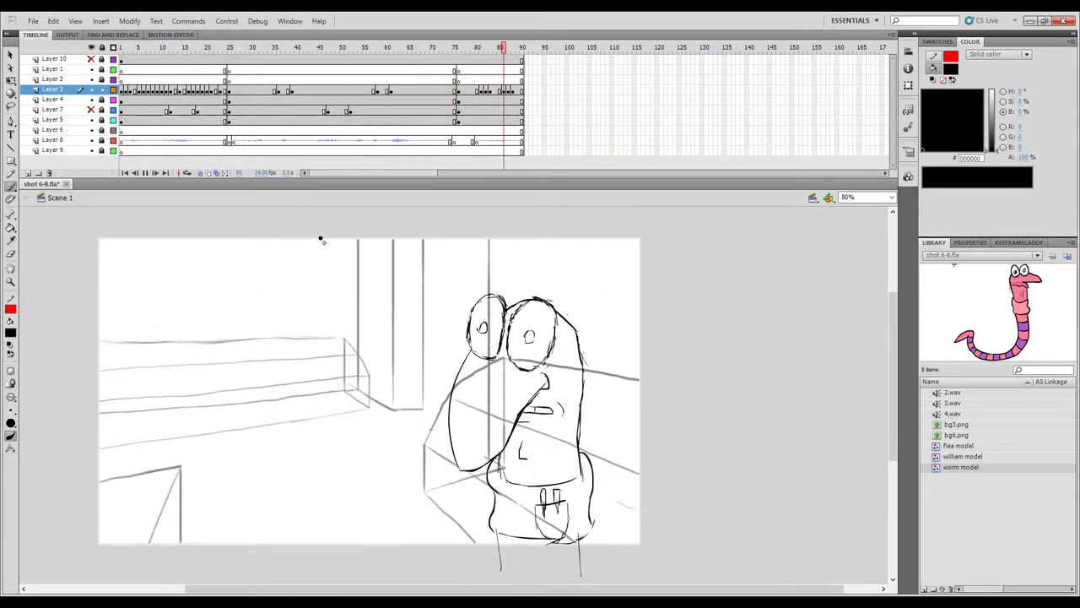
# Insert a Layer 3 keyframe near the end of the back-view worm shot and place it at frame 73.
pyautogui.moveTo(438, 52); pyautogui.dragTo(442, 118)
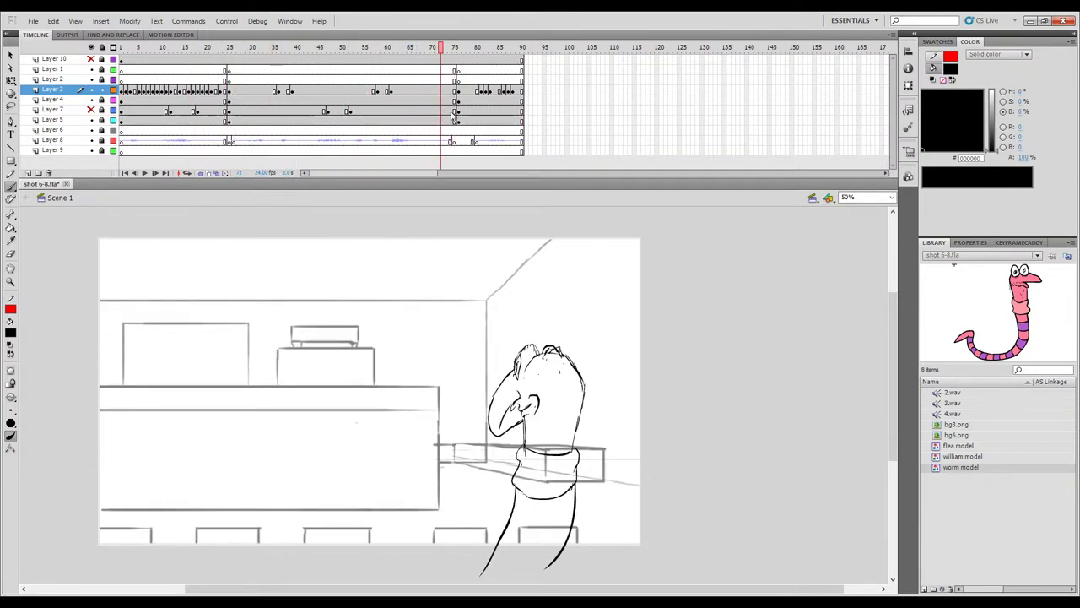
pyautogui.click(440, 92)
pyautogui.press('F7')
pyautogui.click(446, 48)
pyautogui.moveTo(447, 49); pyautogui.dragTo(439, 49)
pyautogui.click(435, 90)
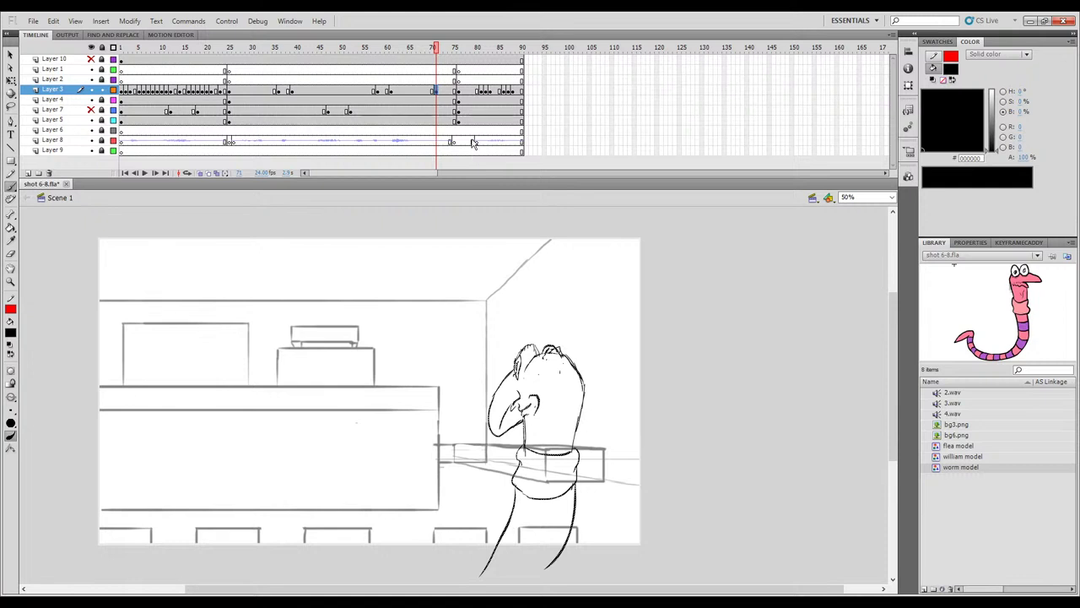
pyautogui.click(448, 91)
pyautogui.click(437, 91)
pyautogui.click(445, 92)
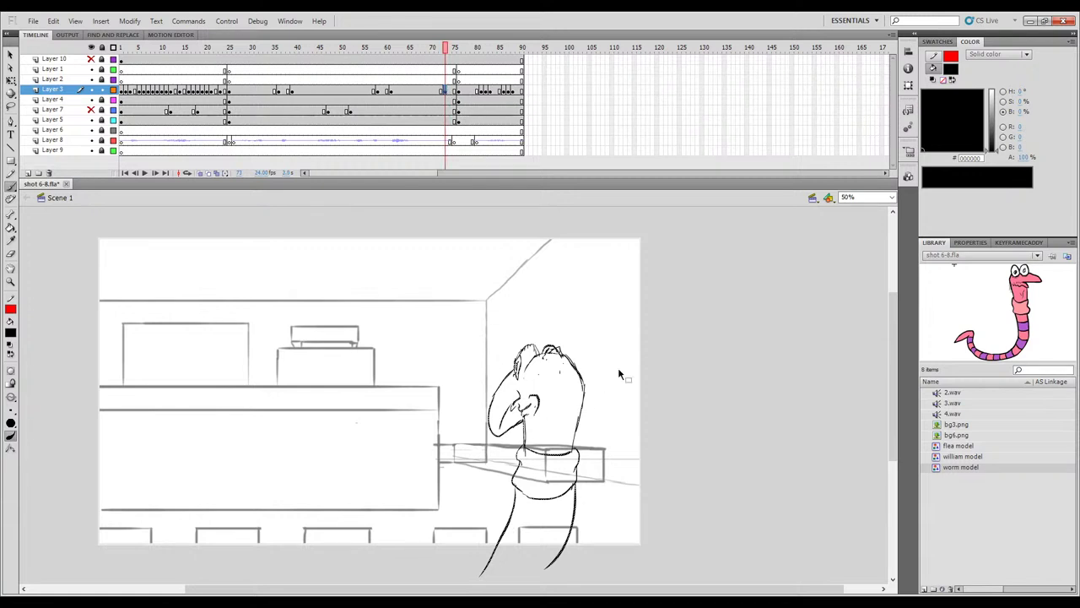
# Erase the worm's cheek crease on frame 73 and redraw it smaller, flipping against frame 72.
pyautogui.press('e')
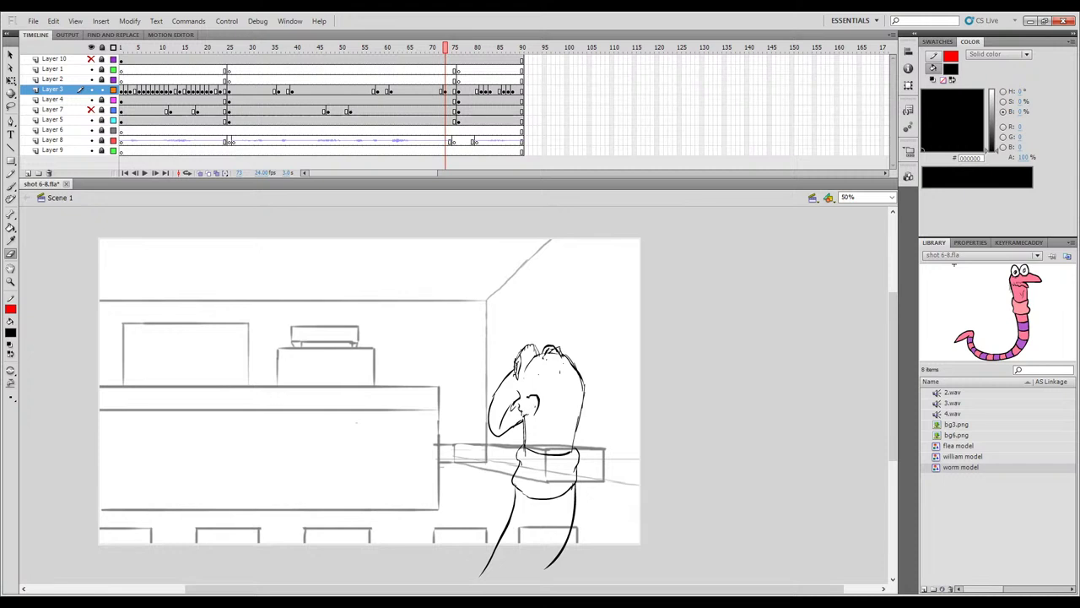
pyautogui.press('b')
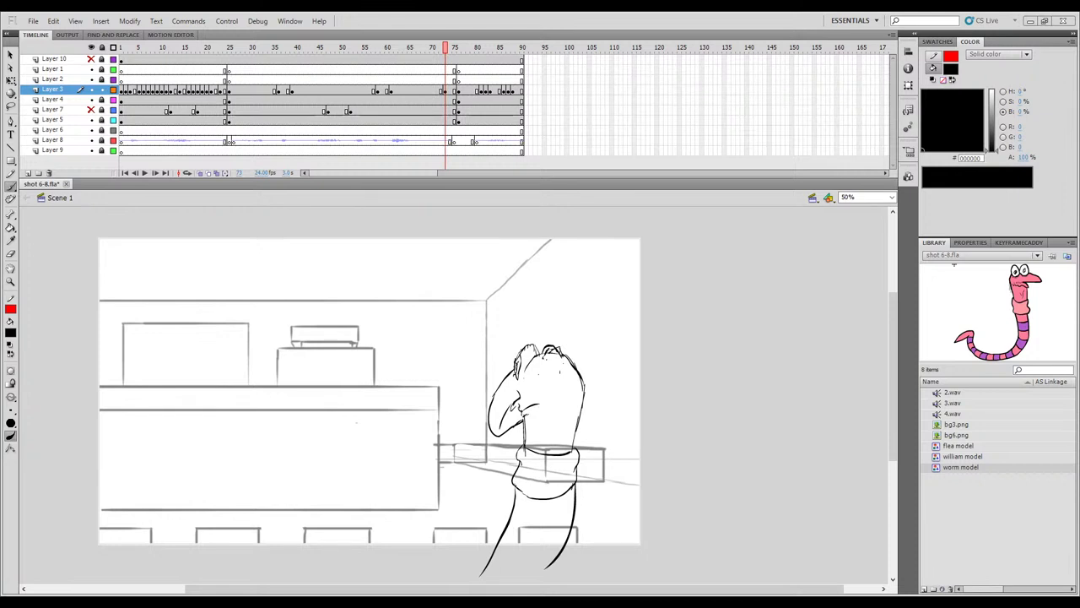
pyautogui.press(',')
pyautogui.press('.')
pyautogui.press(',')
pyautogui.press('.')
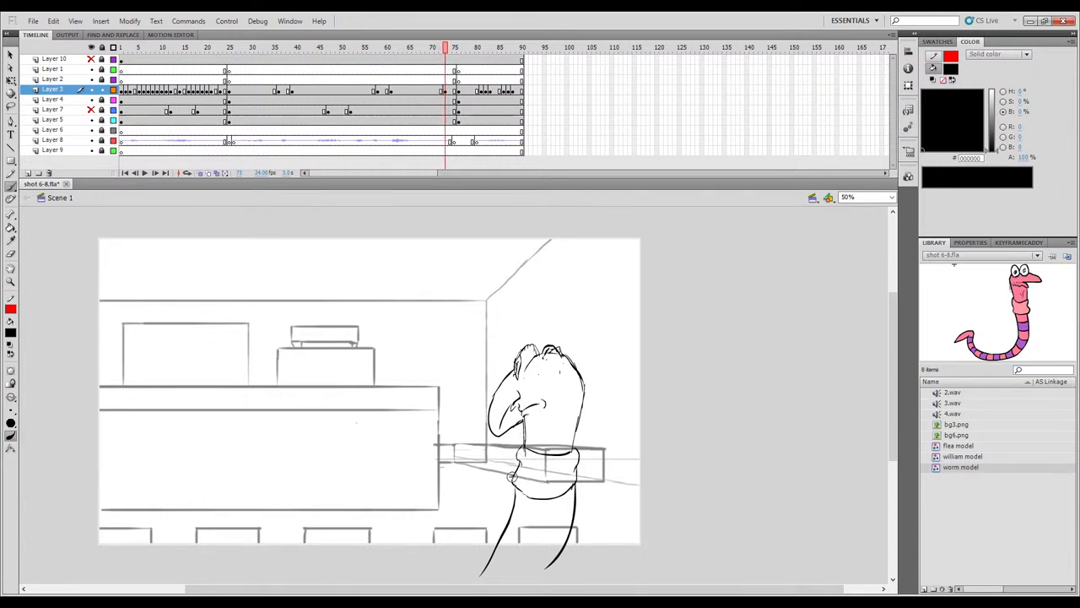
# Play the whole timeline from frame 1 to review the animation of shots 6-8.
pyautogui.moveTo(442, 91)
pyautogui.mouseDown()
pyautogui.moveTo(432, 84)
pyautogui.moveTo(476, 82)
pyautogui.moveTo(384, 78)
pyautogui.moveTo(486, 95)
pyautogui.moveTo(410, 93)
pyautogui.mouseUp()
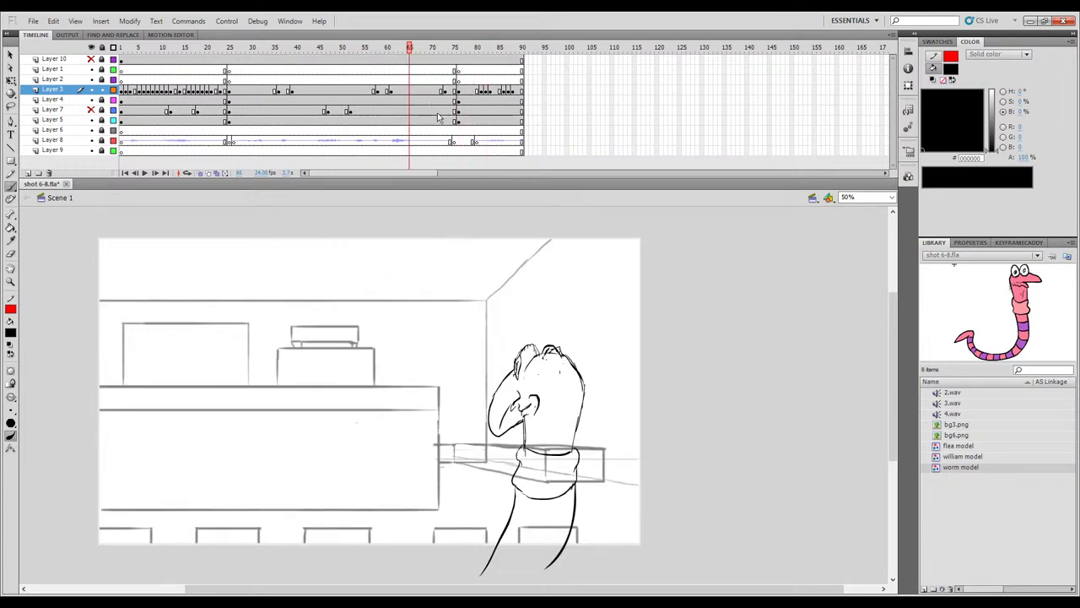
pyautogui.moveTo(410, 52); pyautogui.dragTo(35, 78)
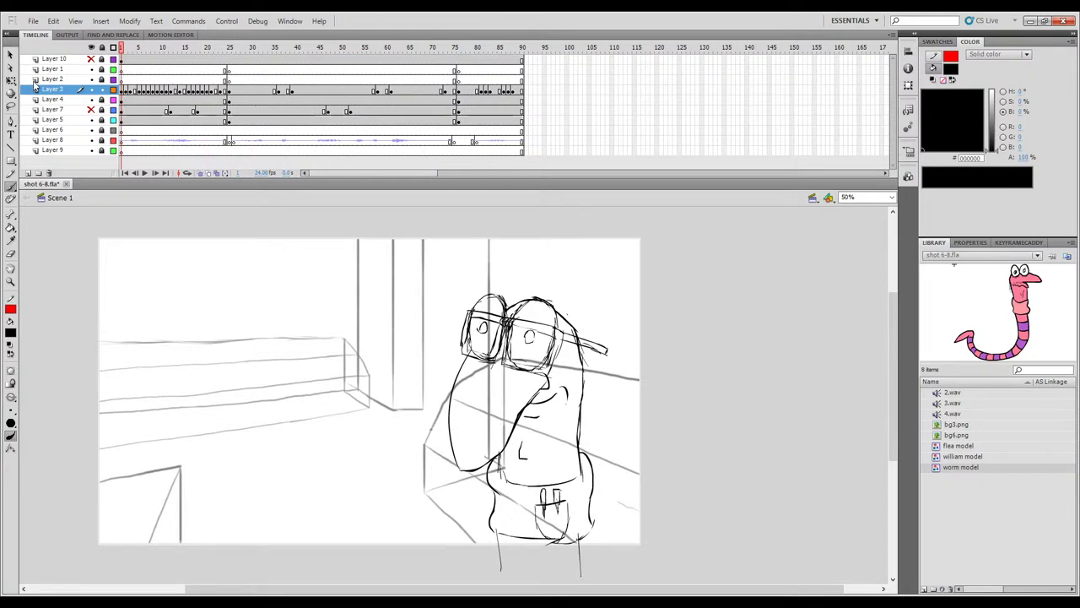
pyautogui.press('Return')
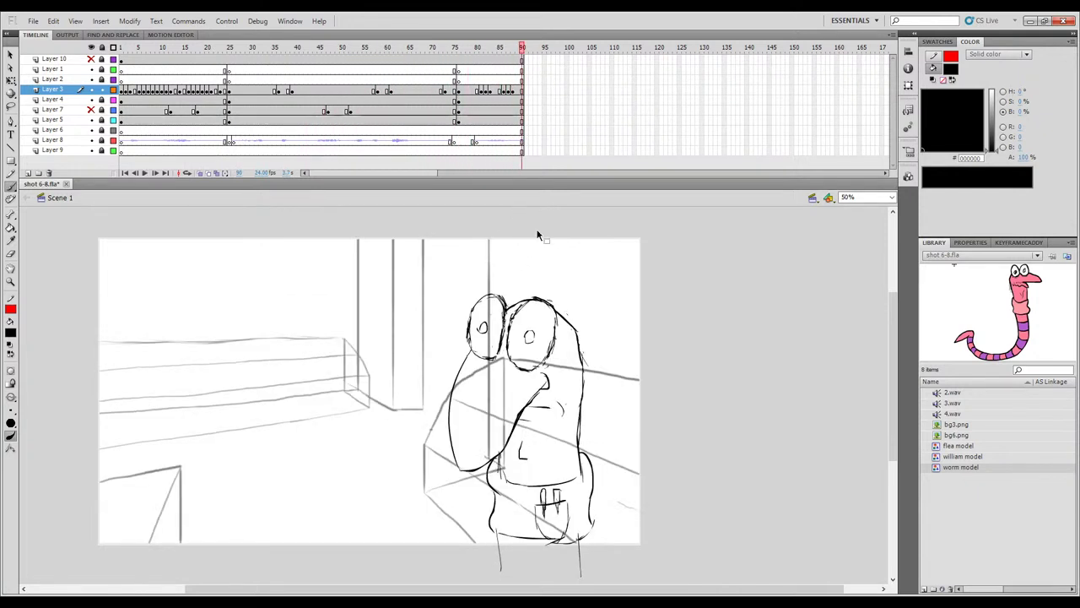
pyautogui.moveTo(503, 49); pyautogui.dragTo(15, 30)
pyautogui.press('Return')
# Close shot 6-8.fla and open shot 9-10.fla, zoomed out to 50%.
pyautogui.click(62, 183)
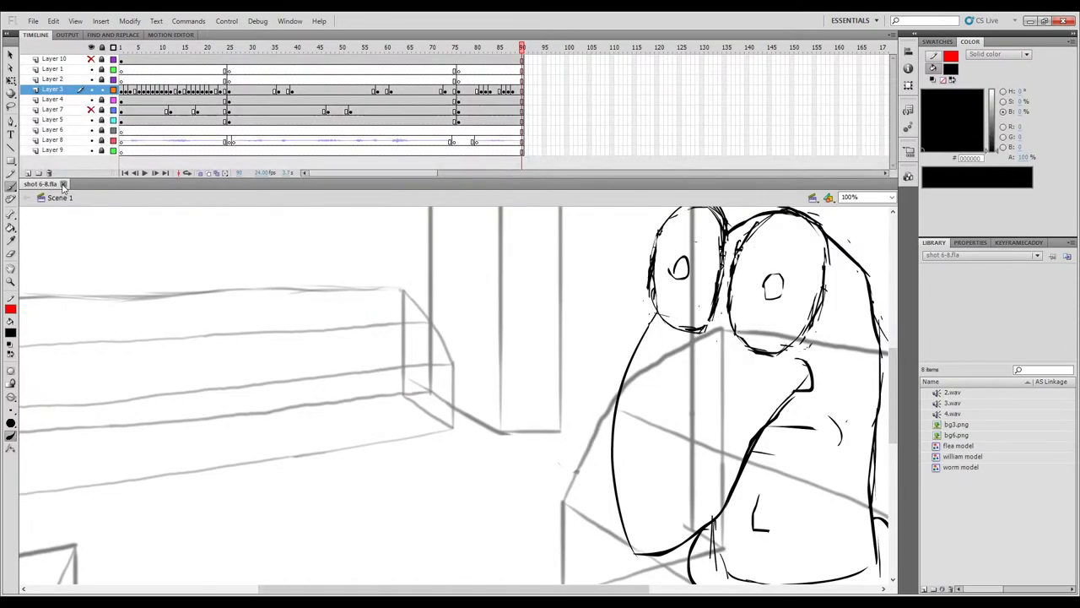
pyautogui.click(64, 184)
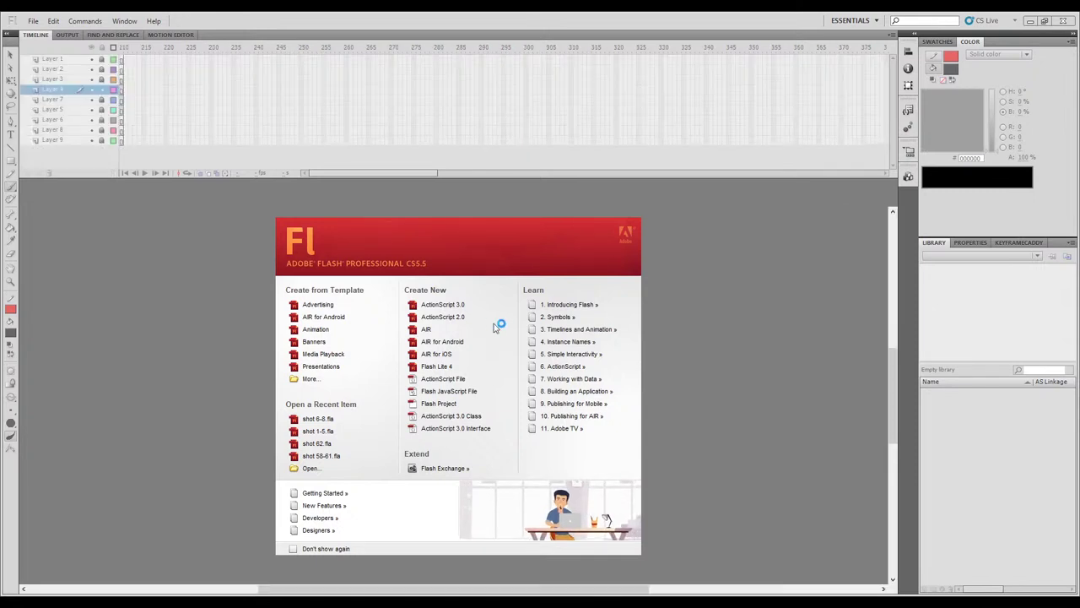
pyautogui.hotkey('ctrl', '-')
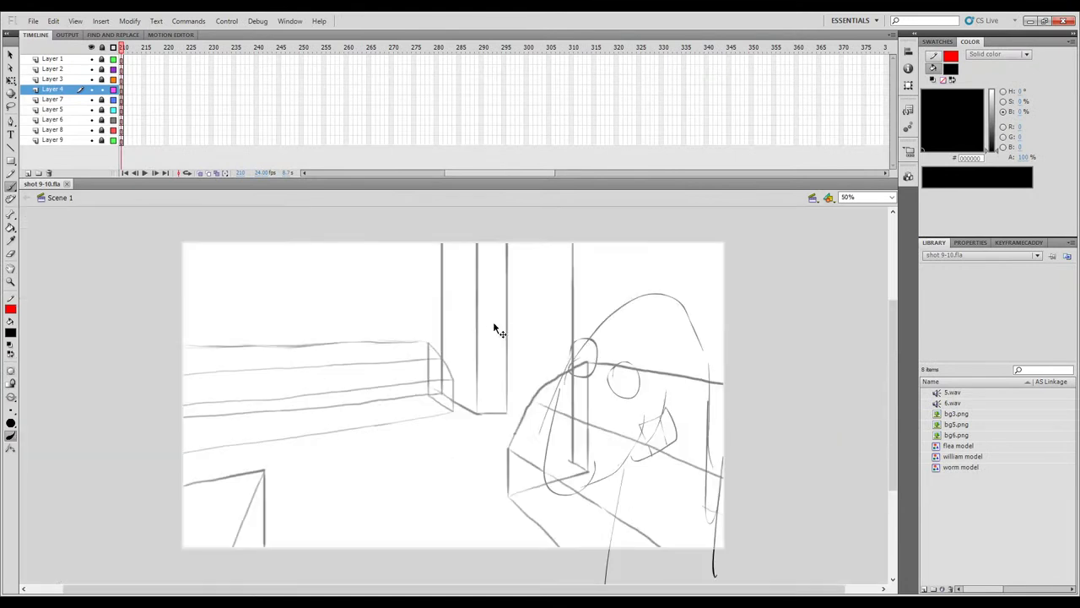
# Review the rough storyboard of shot 9-10.fla from frame 1, playing it from frame 27 through frame 74.
pyautogui.moveTo(496, 177); pyautogui.dragTo(355, 173)
pyautogui.moveTo(181, 48)
pyautogui.mouseDown()
pyautogui.moveTo(150, 61)
pyautogui.moveTo(125, 107)
pyautogui.mouseUp()
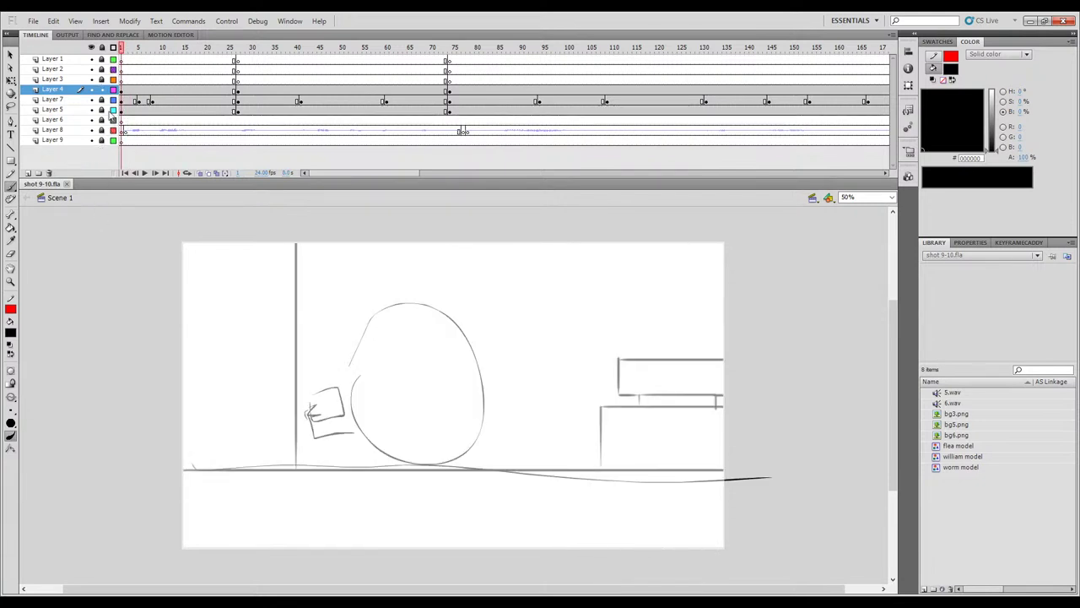
pyautogui.click(237, 93)
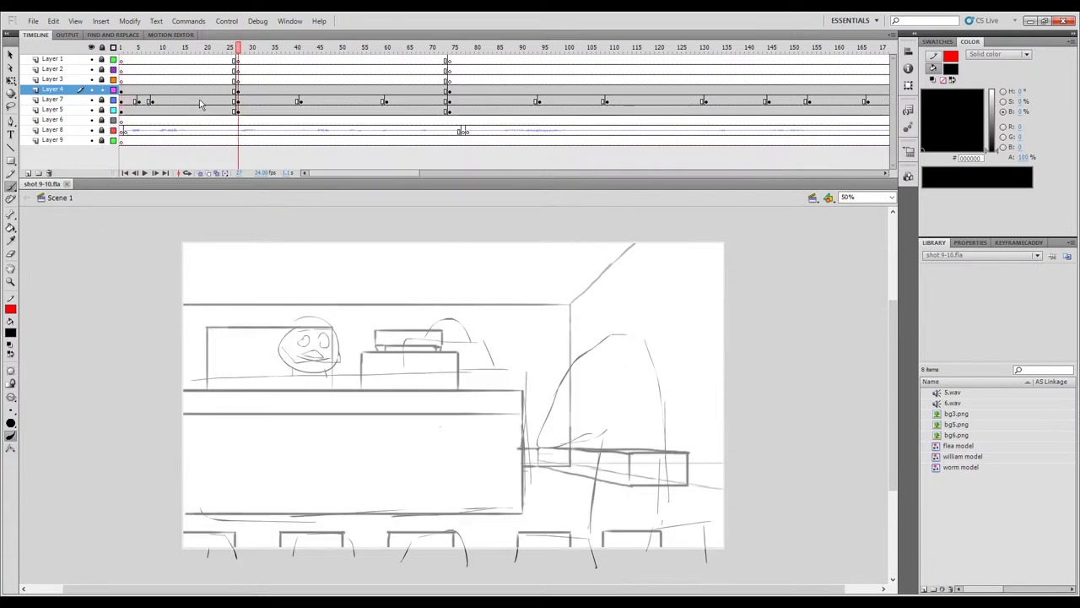
pyautogui.press('Return')
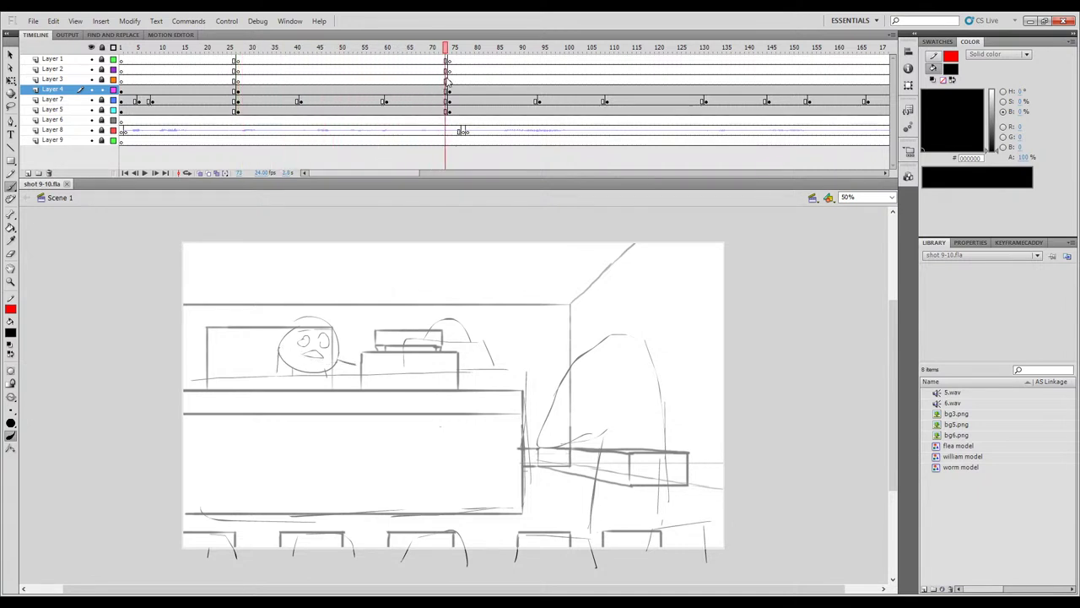
pyautogui.press('Return')
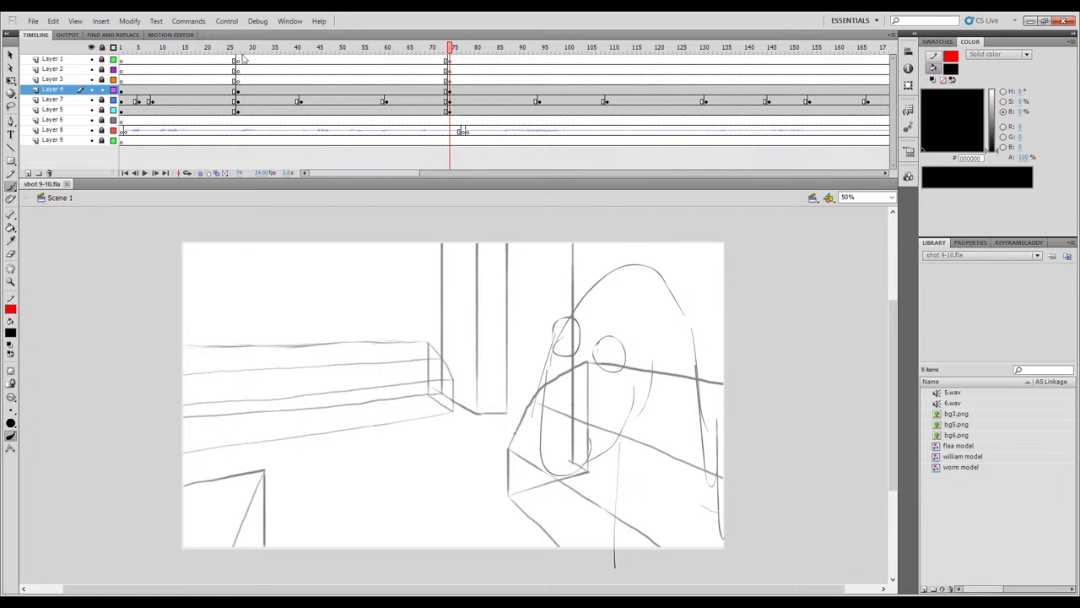
pyautogui.click(238, 49)
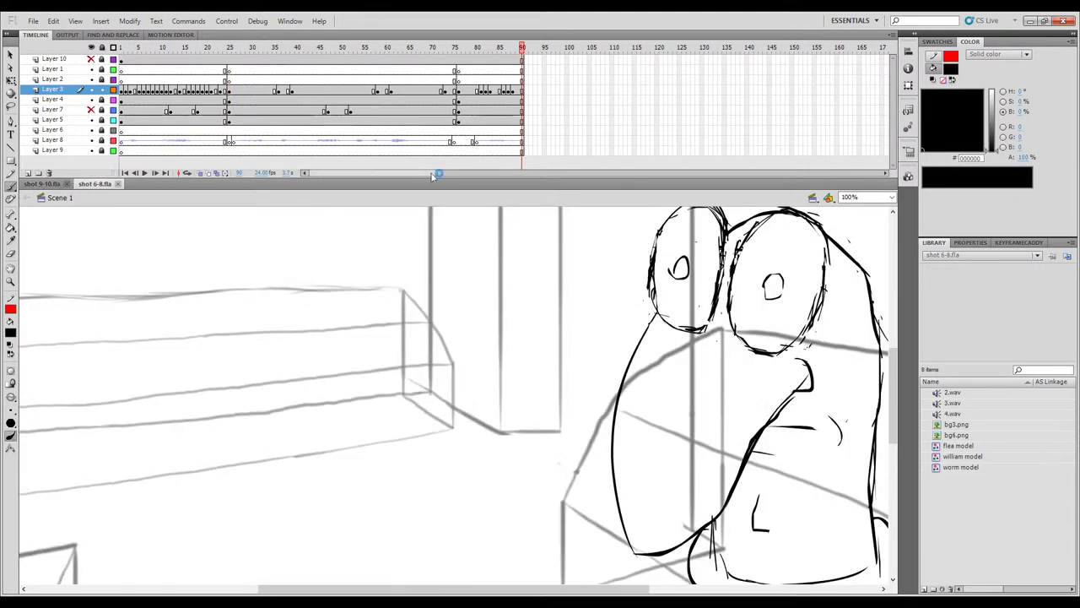
# Copy the worm drawing on Layer 3 at frame 74 of shot 6-8.fla and return to shot 9-10.fla.
pyautogui.click(452, 95)
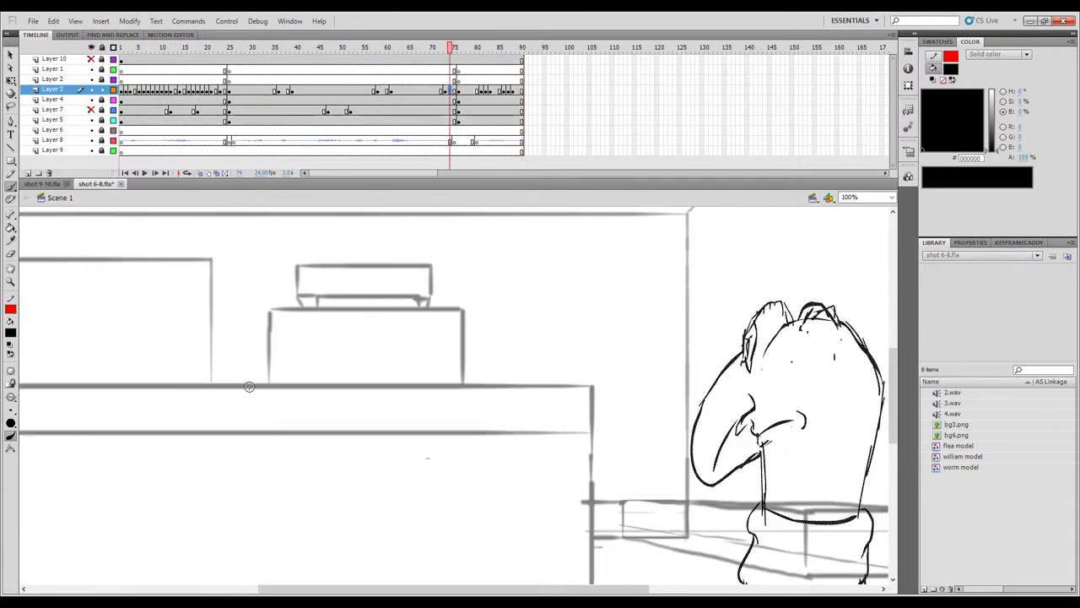
pyautogui.moveTo(707, 389); pyautogui.dragTo(477, 380)
pyautogui.moveTo(536, 407); pyautogui.dragTo(603, 405)
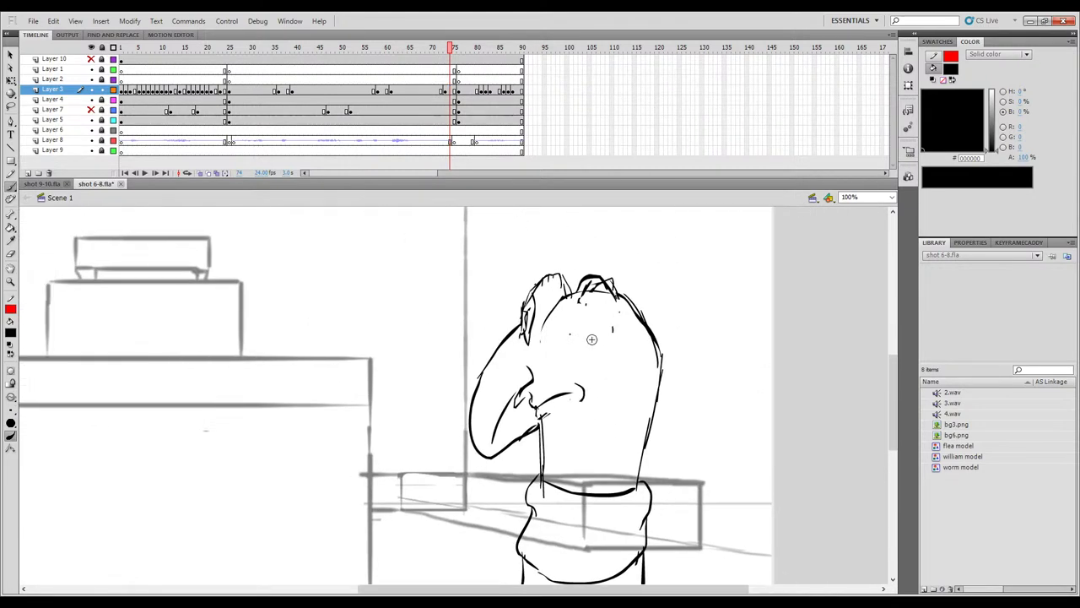
pyautogui.click(42, 183)
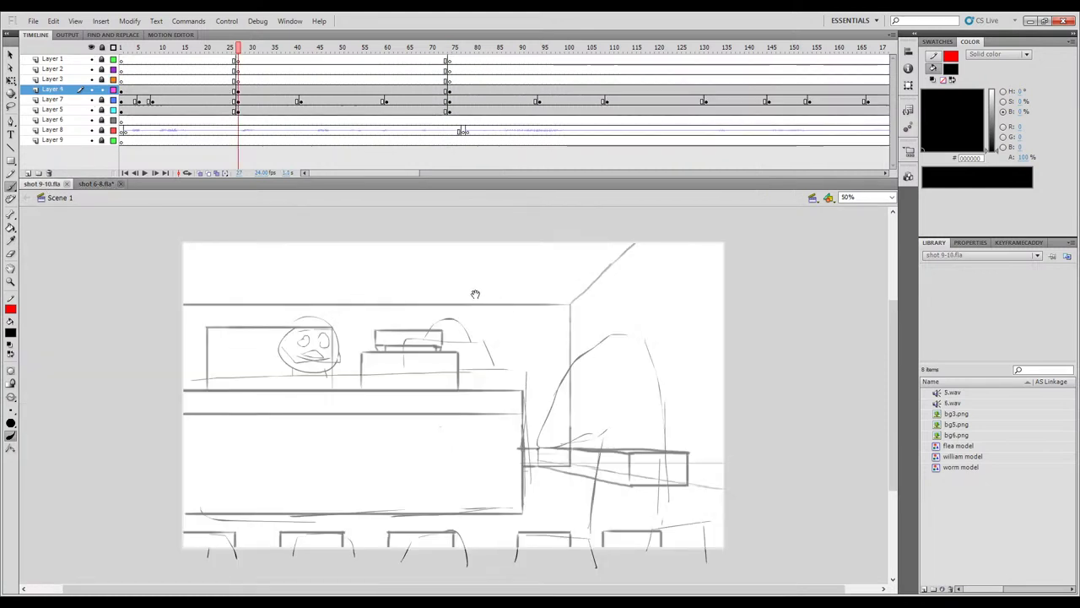
pyautogui.moveTo(474, 293); pyautogui.dragTo(432, 294)
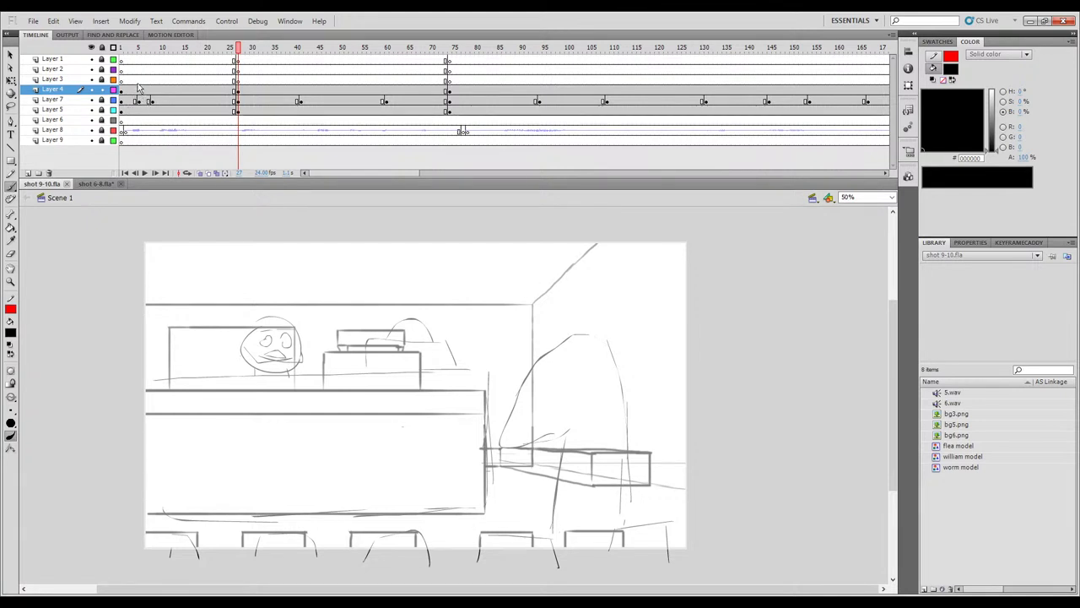
# Lock Layer 4, unlock Layer 3, and paste the copied worm in place on Layer 3 at frame 27.
pyautogui.click(102, 89)
pyautogui.click(102, 80)
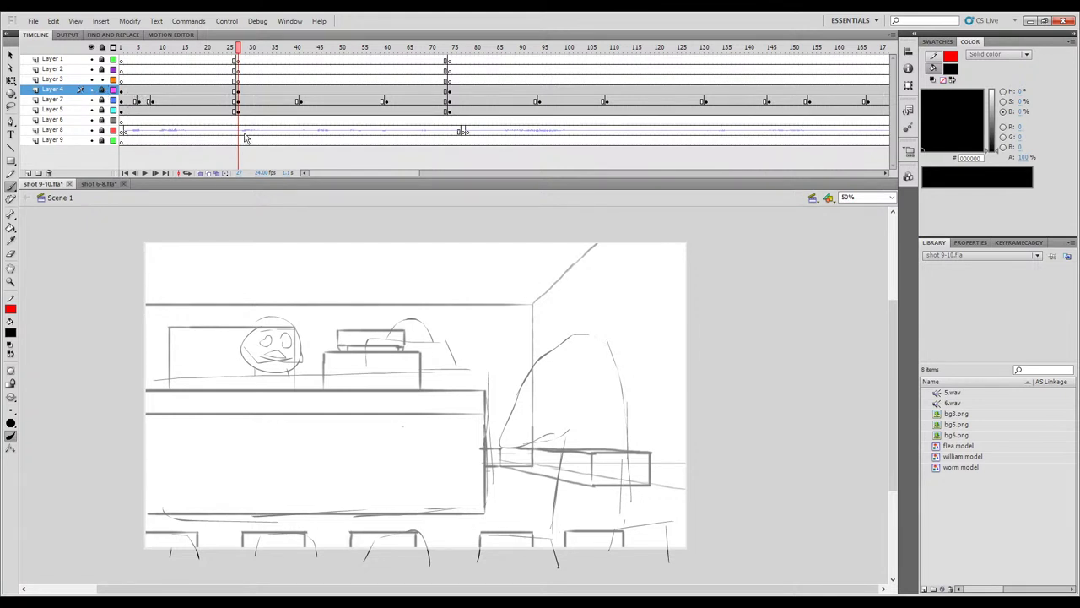
pyautogui.click(237, 80)
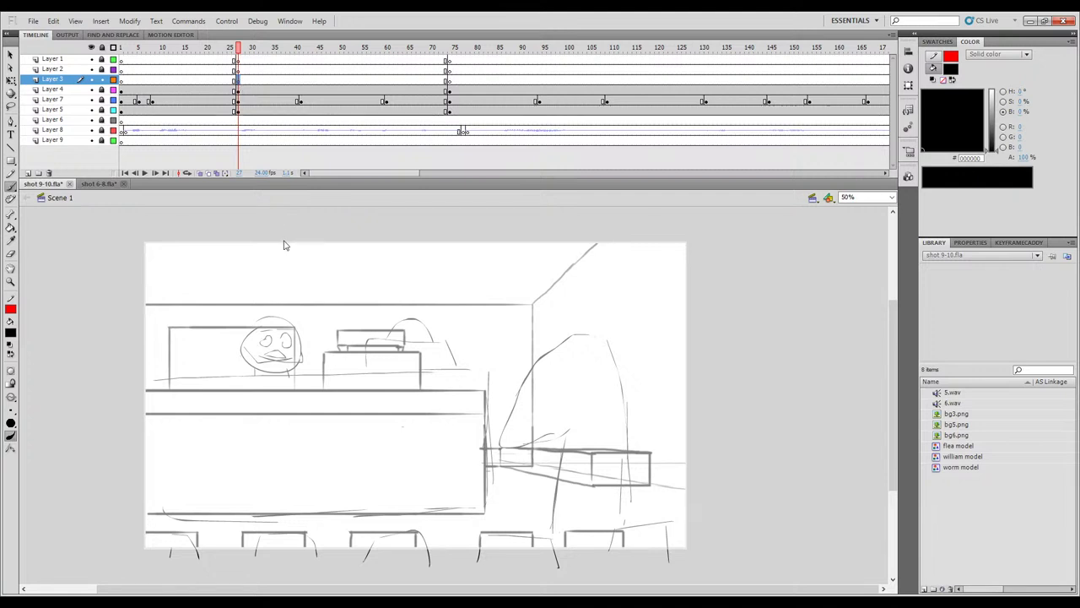
pyautogui.hotkey('ctrl', 'shift', 'v')
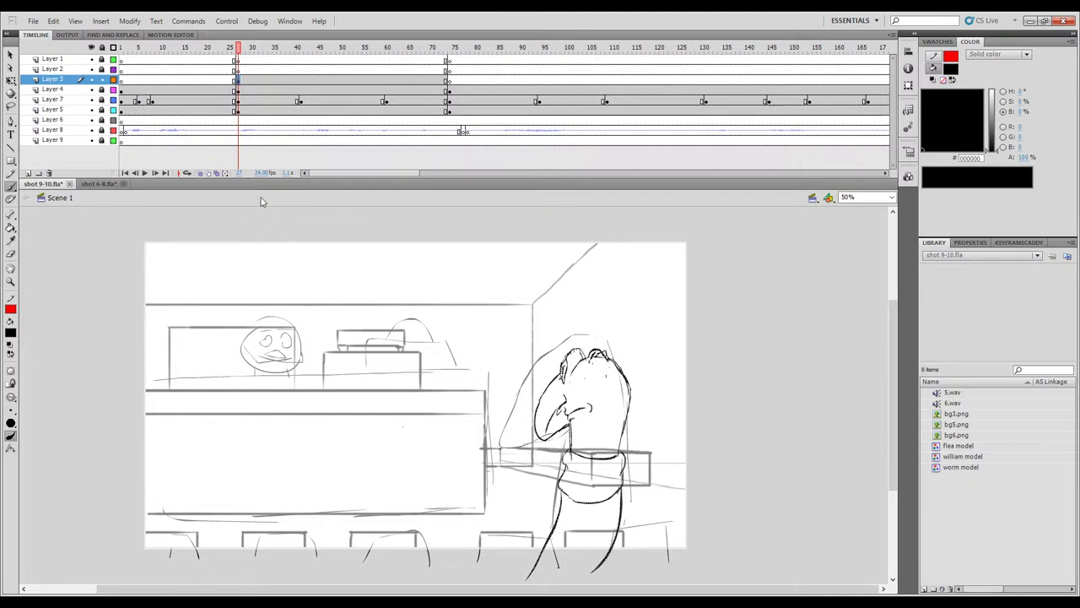
# Check the worm's front-view pose at frame 77 of shot 6-8.fla, returning to shot 9-10.fla.
pyautogui.click(98, 183)
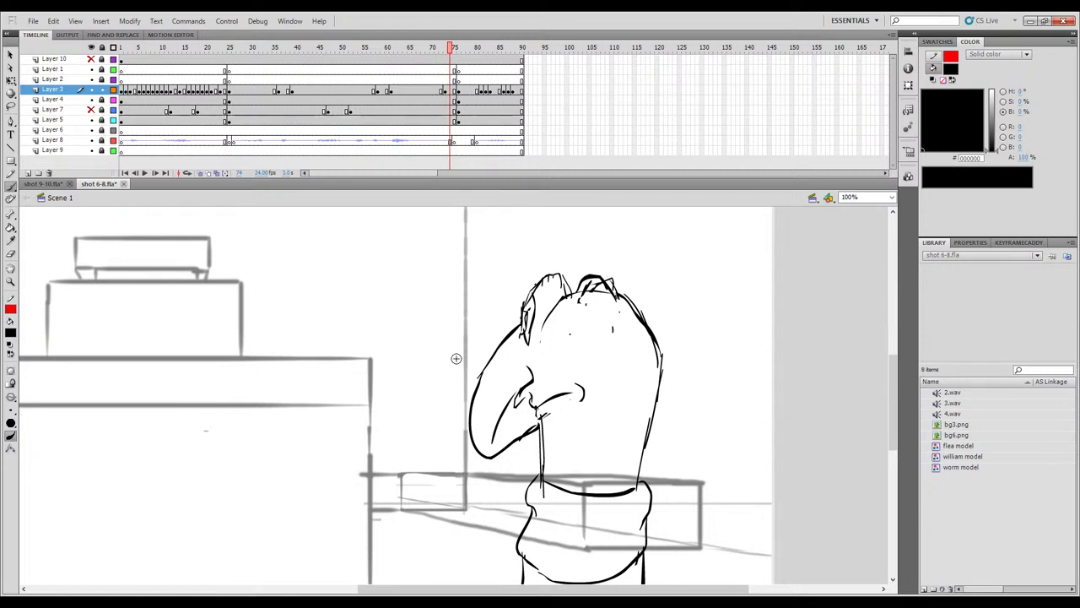
pyautogui.moveTo(464, 52); pyautogui.dragTo(465, 54)
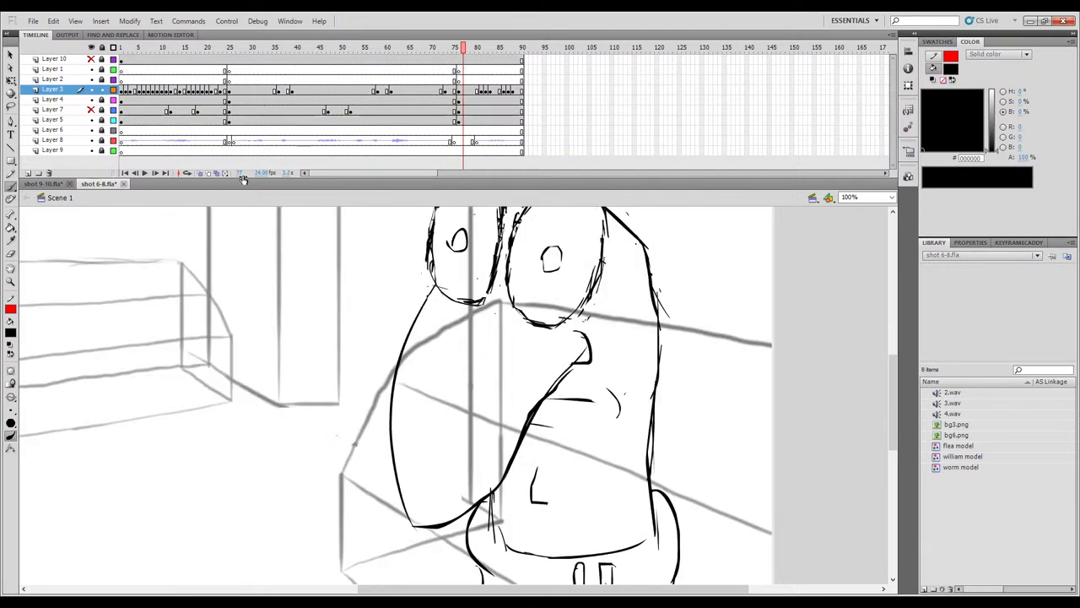
pyautogui.click(44, 184)
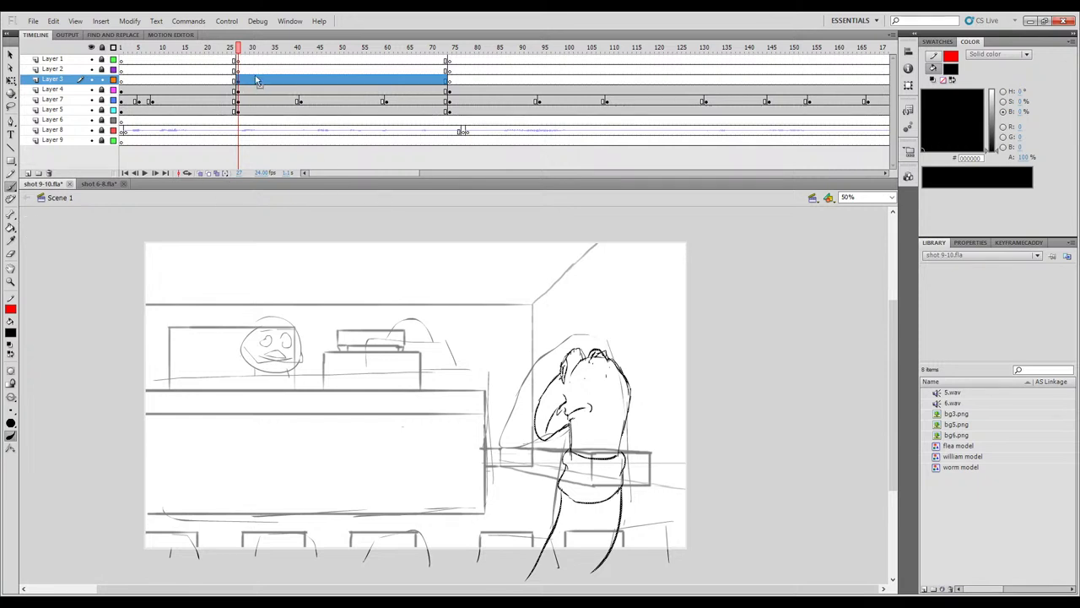
# Scrub through the back-view shot and insert Layer 3 keyframes at frames 43 and 46.
pyautogui.moveTo(239, 51); pyautogui.dragTo(390, 78)
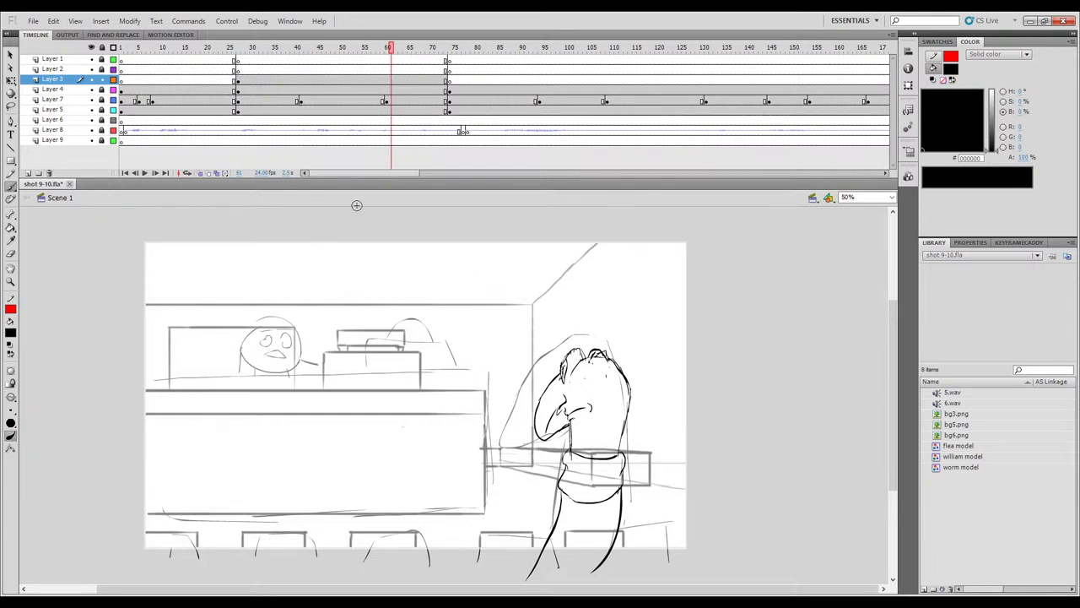
pyautogui.click(341, 47)
pyautogui.moveTo(244, 48)
pyautogui.mouseDown()
pyautogui.moveTo(234, 60)
pyautogui.moveTo(262, 60)
pyautogui.mouseUp()
pyautogui.click(307, 79)
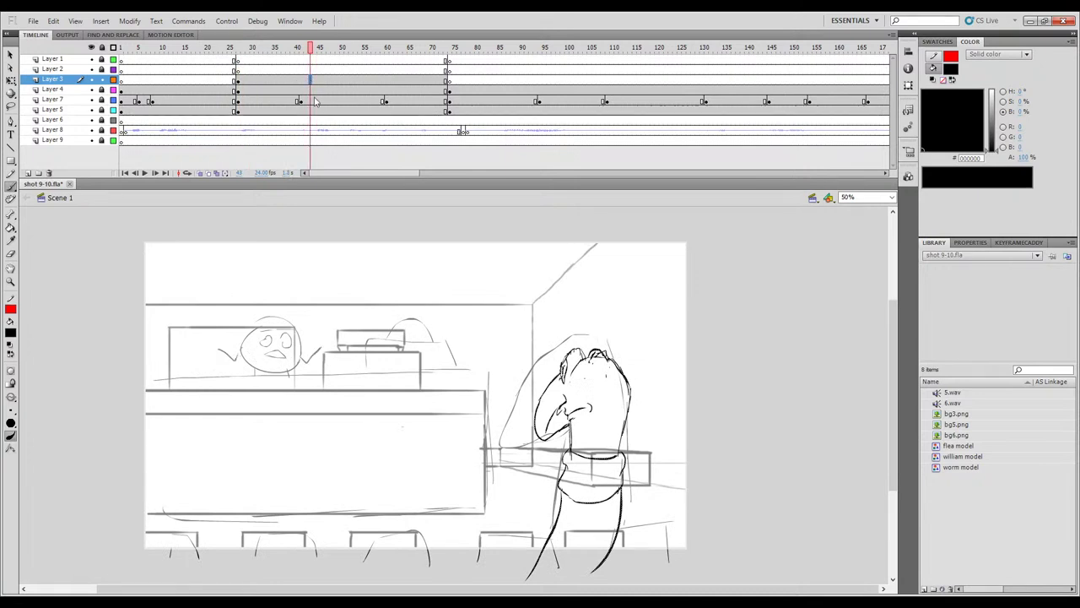
pyautogui.press('F6')
pyautogui.click(324, 79)
pyautogui.press('F6')
pyautogui.press('F6')
# Erase and redraw the eye detail at the side of the worm's head on frame 43 of Layer 3.
pyautogui.click(312, 80)
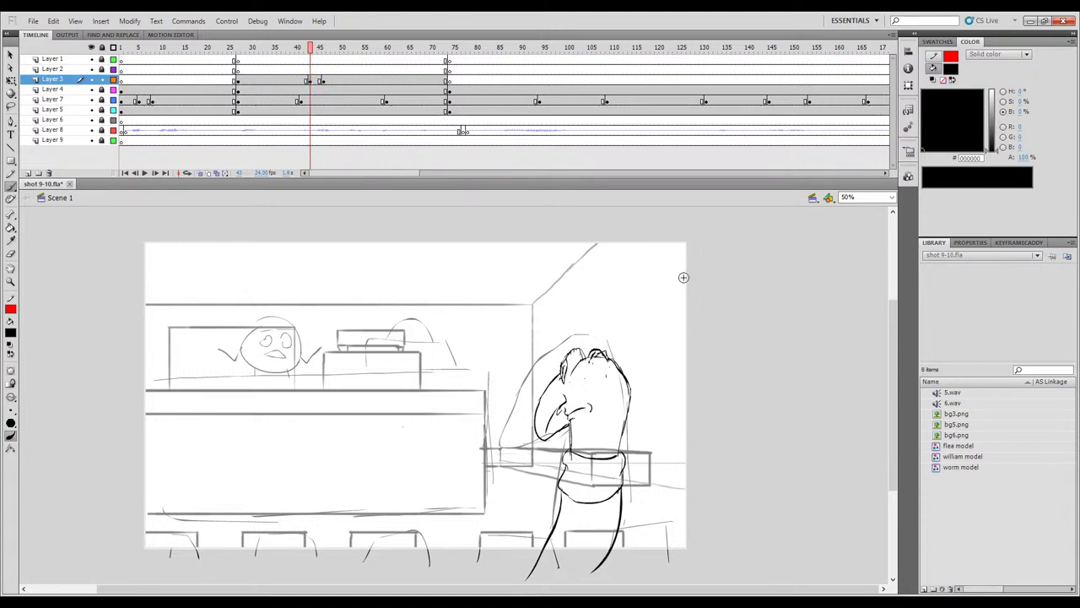
pyautogui.press('e')
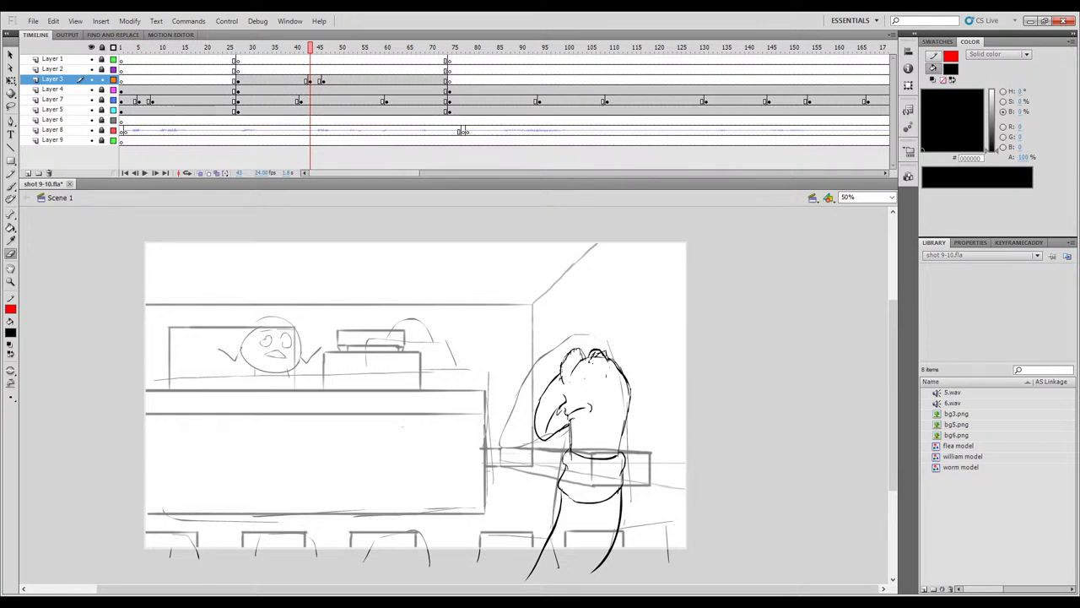
pyautogui.press('b')
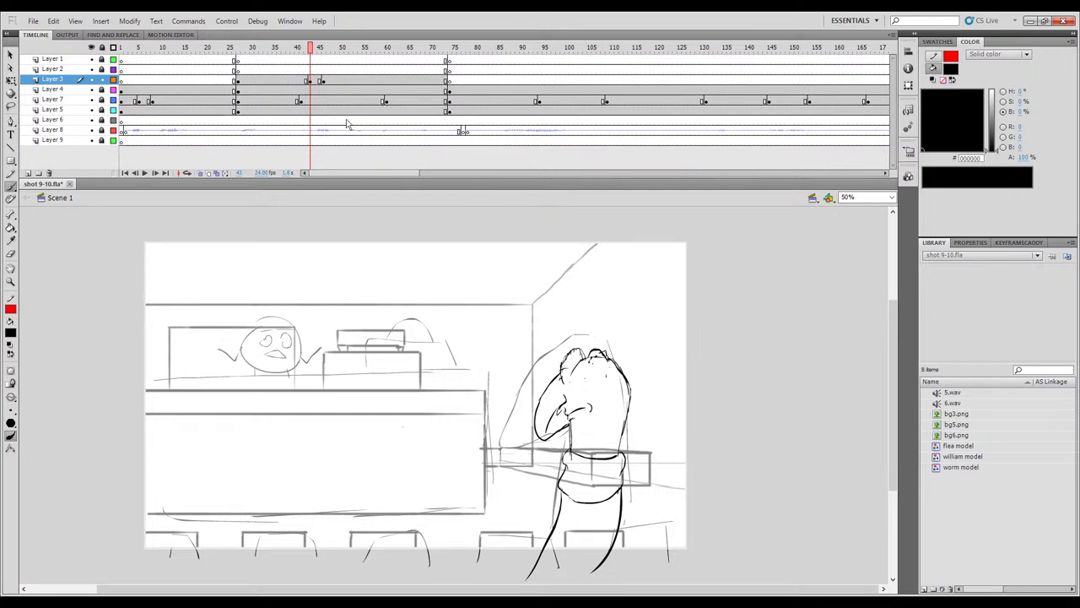
# Insert Layer 3 keyframes at frames 64 and 61, comparing them with the worm's back-view pose at frame 43.
pyautogui.click(306, 81)
pyautogui.click(320, 82)
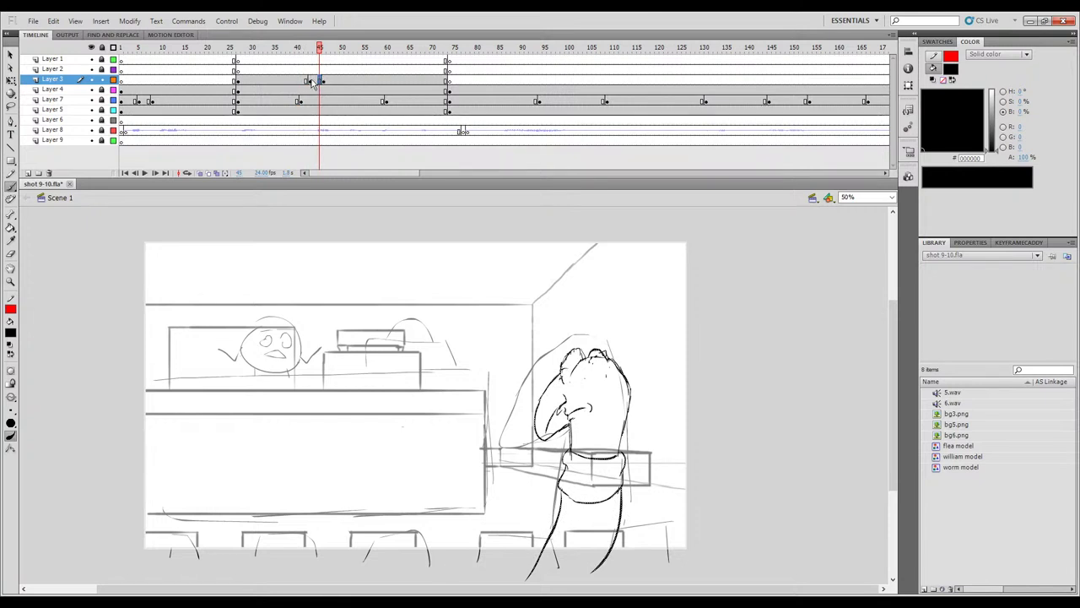
pyautogui.moveTo(309, 82)
pyautogui.mouseDown()
pyautogui.moveTo(321, 83)
pyautogui.moveTo(290, 49)
pyautogui.moveTo(361, 49)
pyautogui.mouseUp()
pyautogui.click(306, 83)
pyautogui.click(311, 81)
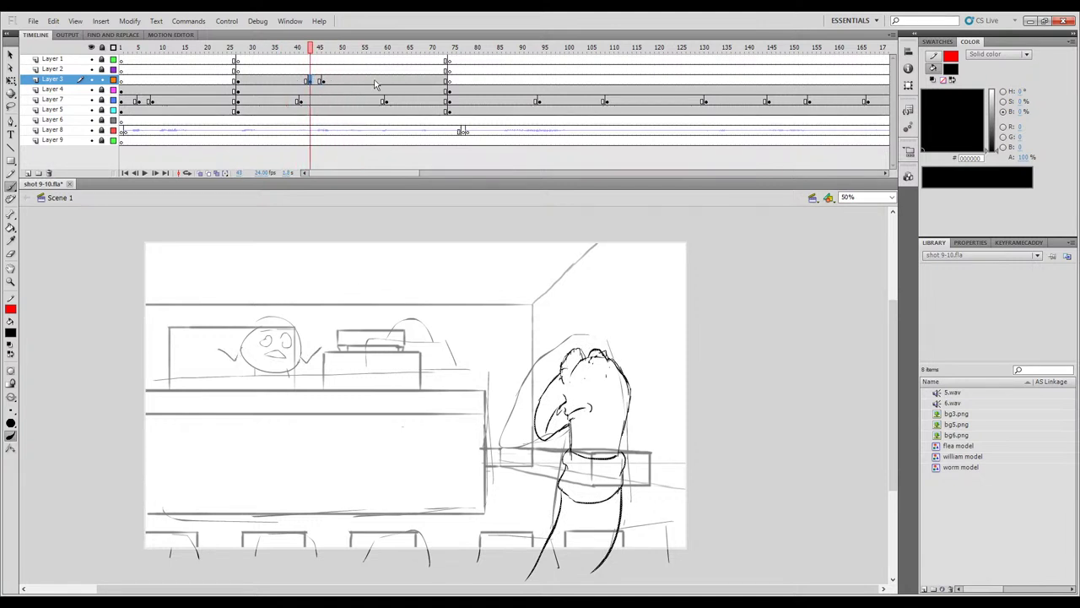
pyautogui.click(406, 81)
pyautogui.press('F6')
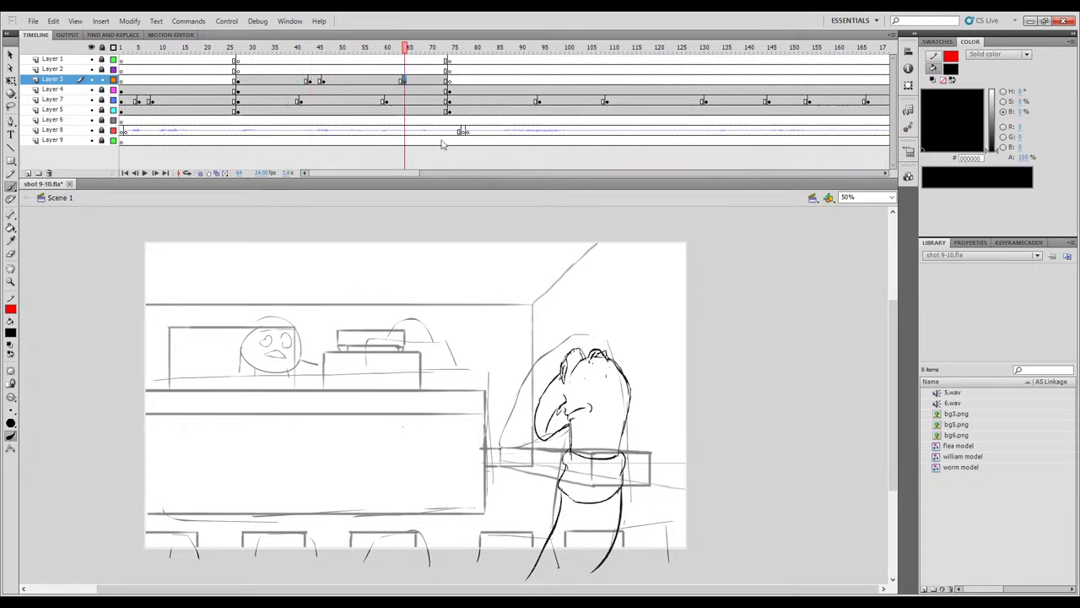
pyautogui.click(309, 81)
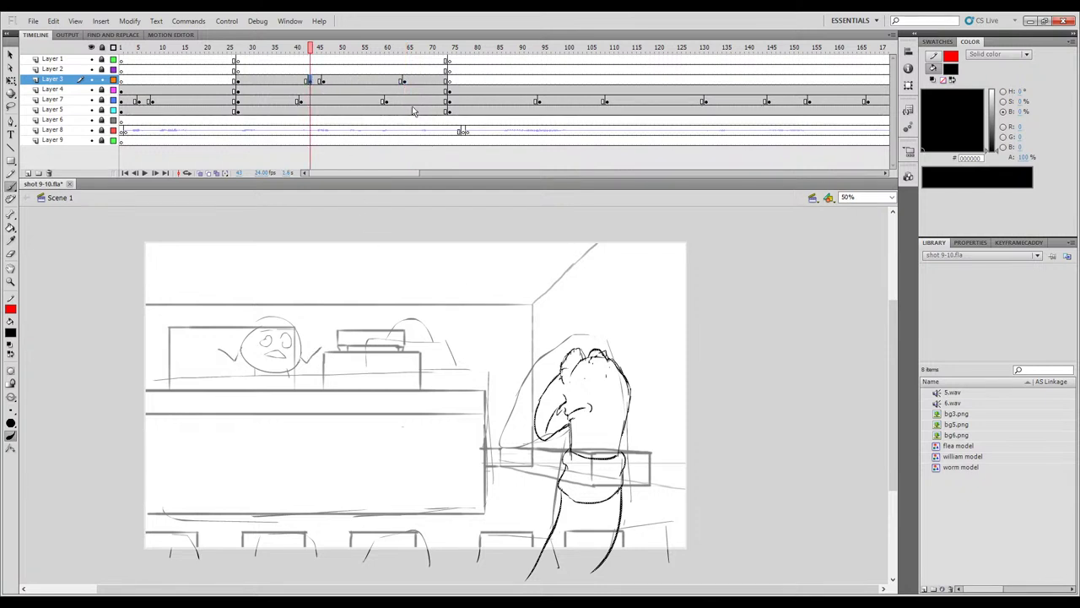
pyautogui.click(390, 81)
pyautogui.press('F6')
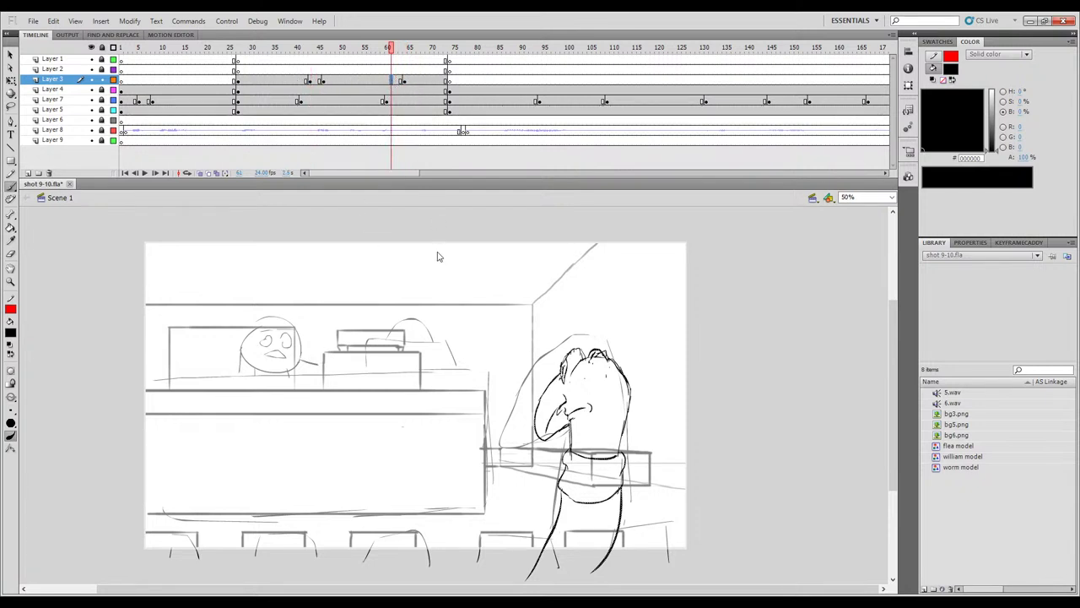
# Hide Layer 8 and play the animation from the start to review the worm's back-view shot.
pyautogui.moveTo(391, 48); pyautogui.dragTo(402, 92)
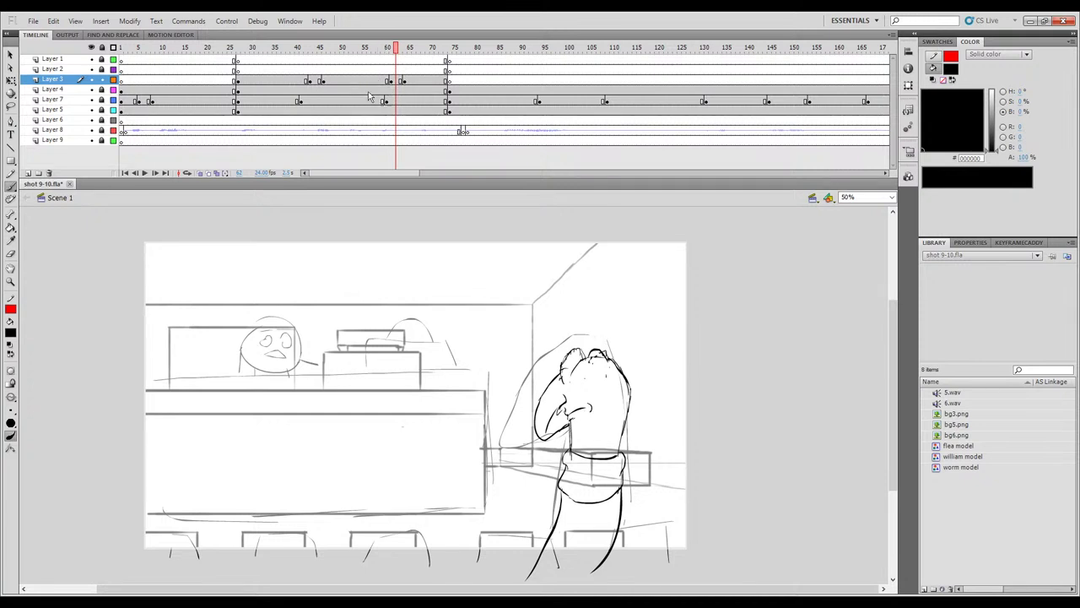
pyautogui.moveTo(399, 51); pyautogui.dragTo(257, 49)
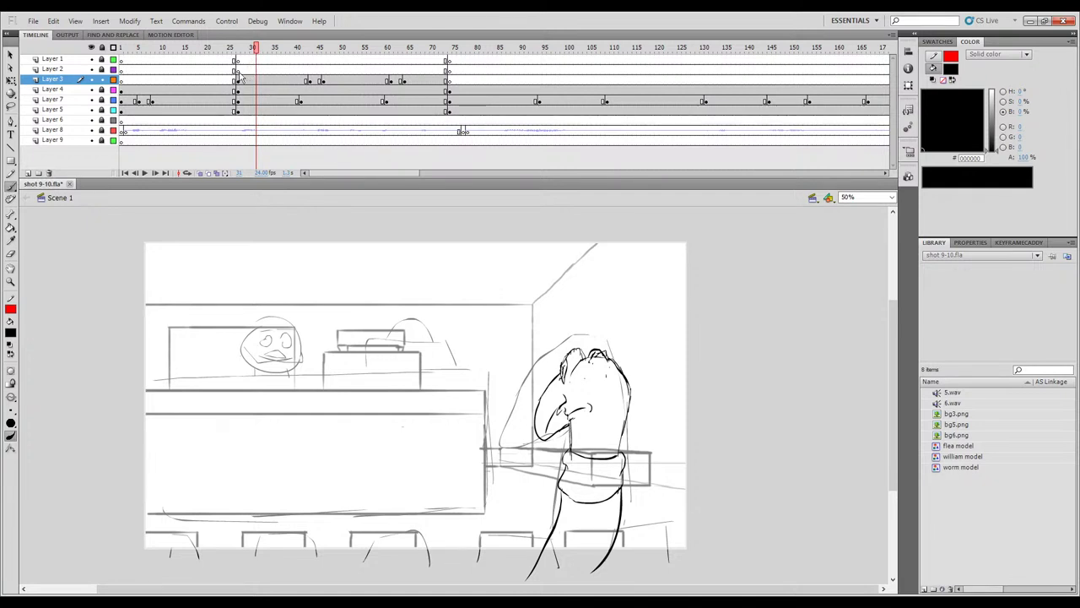
pyautogui.moveTo(255, 53)
pyautogui.mouseDown()
pyautogui.moveTo(234, 54)
pyautogui.moveTo(336, 70)
pyautogui.moveTo(267, 63)
pyautogui.moveTo(90, 87)
pyautogui.mouseUp()
pyautogui.press('Return')
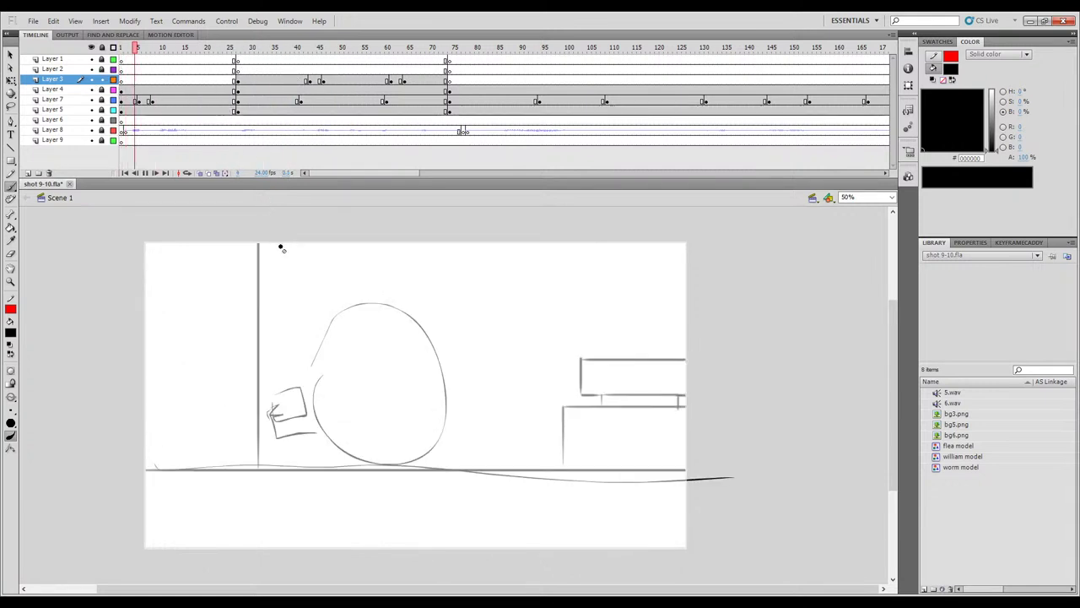
pyautogui.click(91, 131)
pyautogui.press('Return')
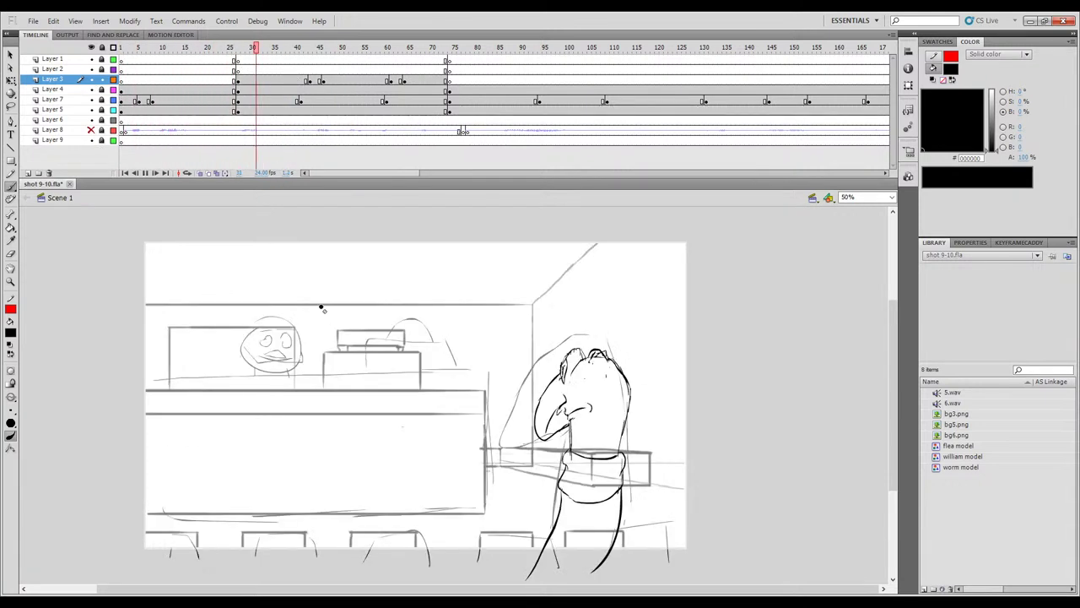
pyautogui.press('Return')
# Copy the worm from Layer 3 frame 77 of shot 6-8.fla, paste it in place on Layer 3 at frame 74 of shot 9-10.fla, and close shot 6-8.fla.
pyautogui.moveTo(497, 52); pyautogui.dragTo(491, 51)
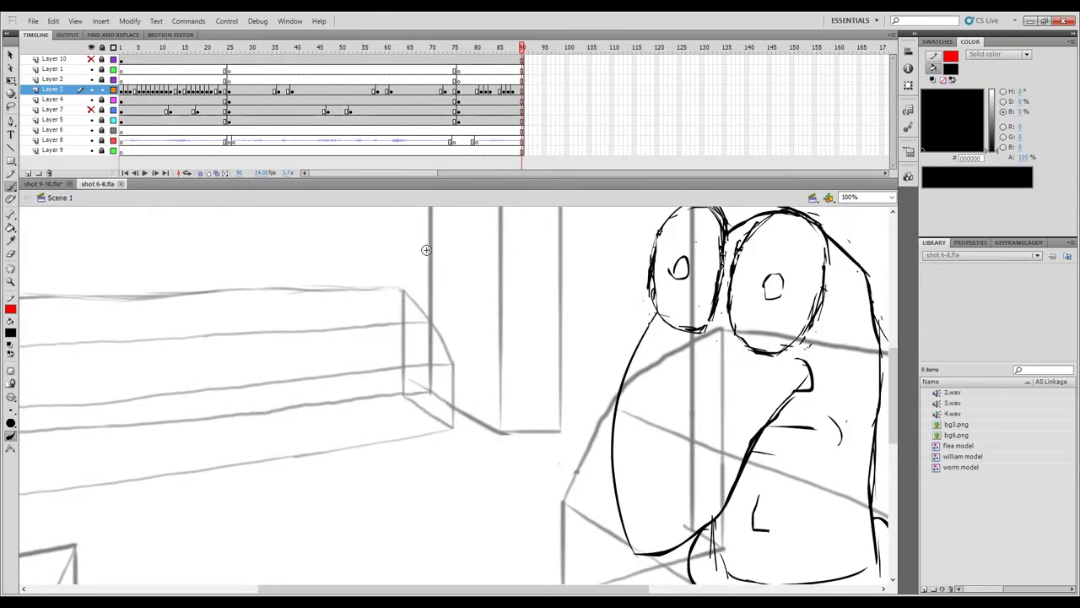
pyautogui.hotkey('ctrl', '-')
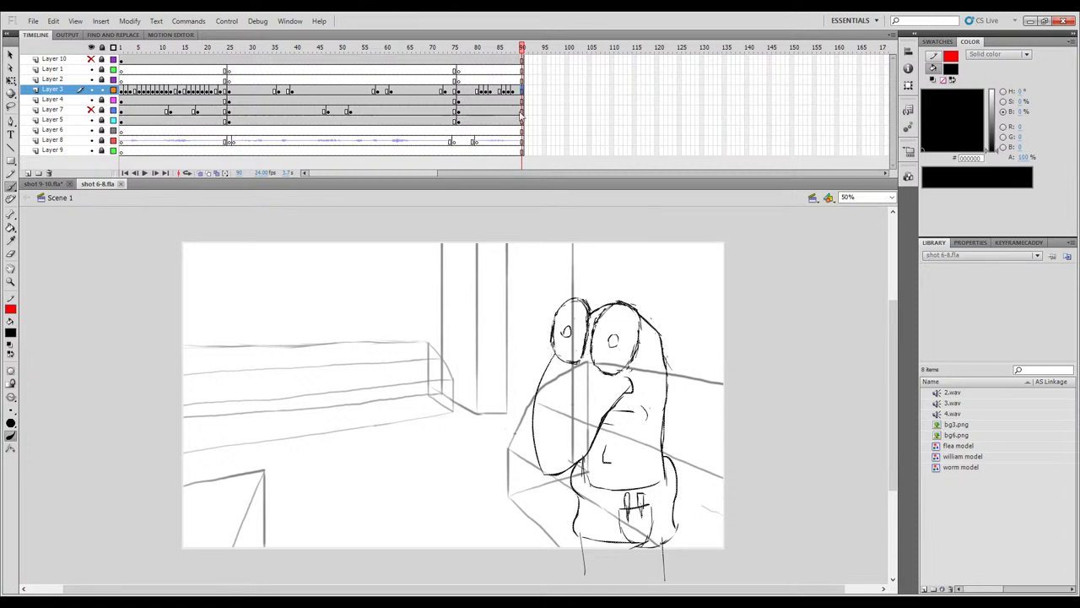
pyautogui.click(463, 91)
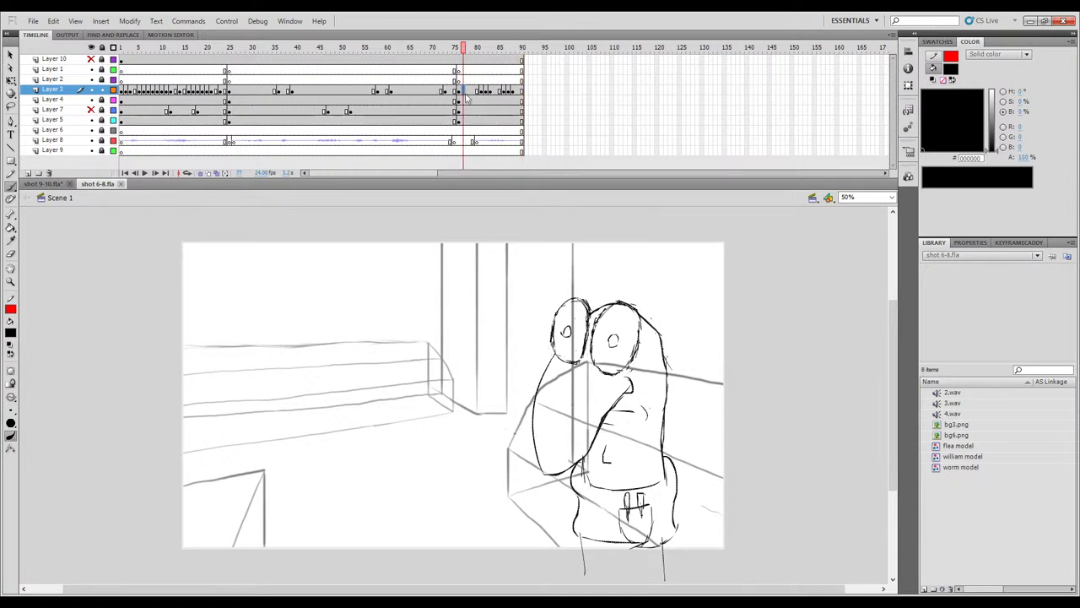
pyautogui.click(57, 184)
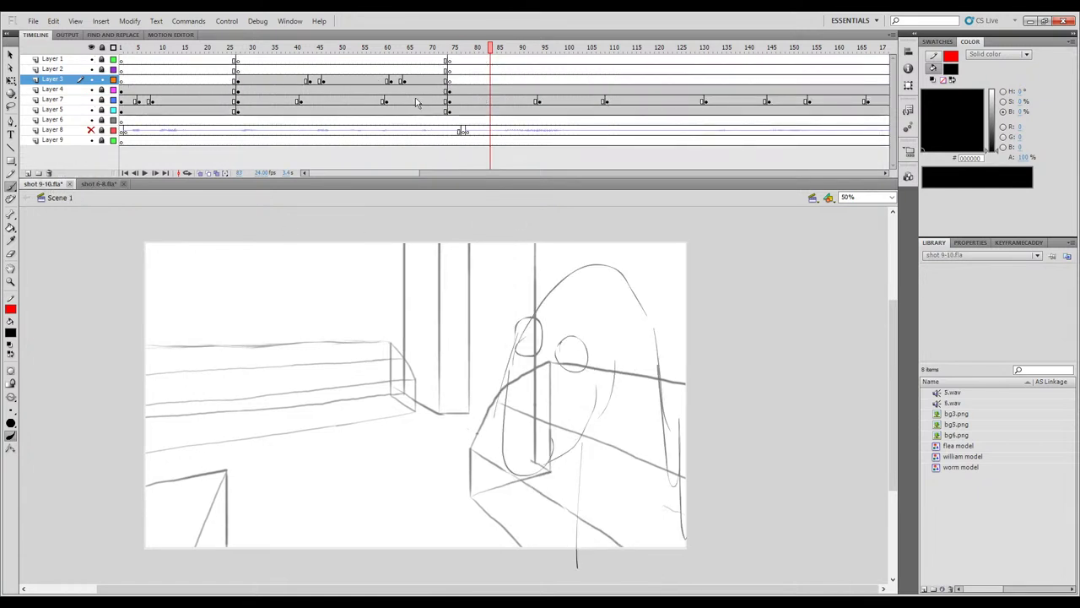
pyautogui.click(448, 81)
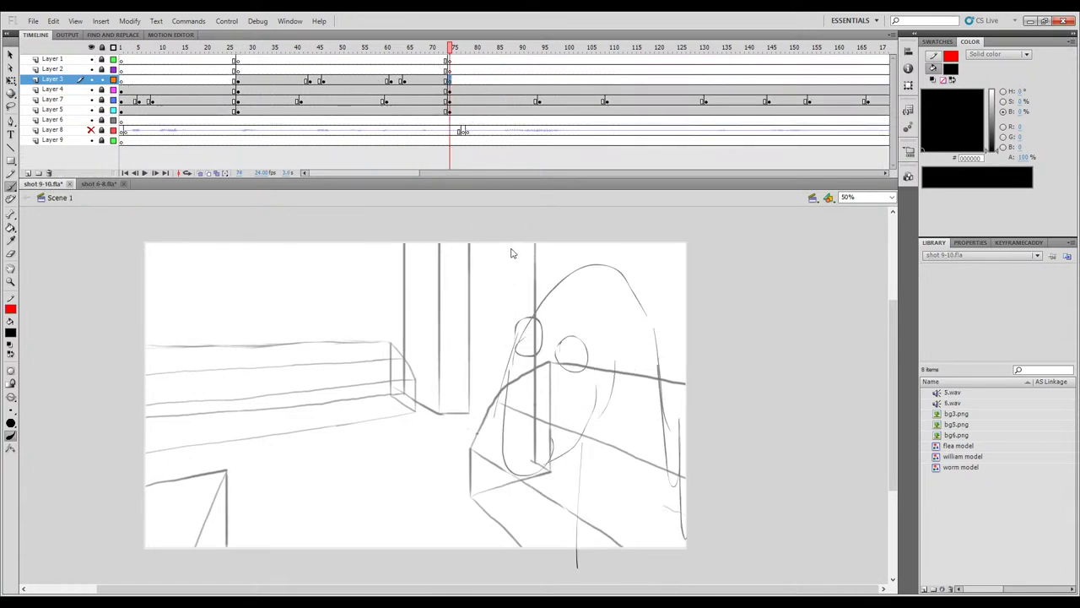
pyautogui.hotkey('ctrl', 'shift', 'v')
pyautogui.moveTo(394, 174); pyautogui.dragTo(429, 174)
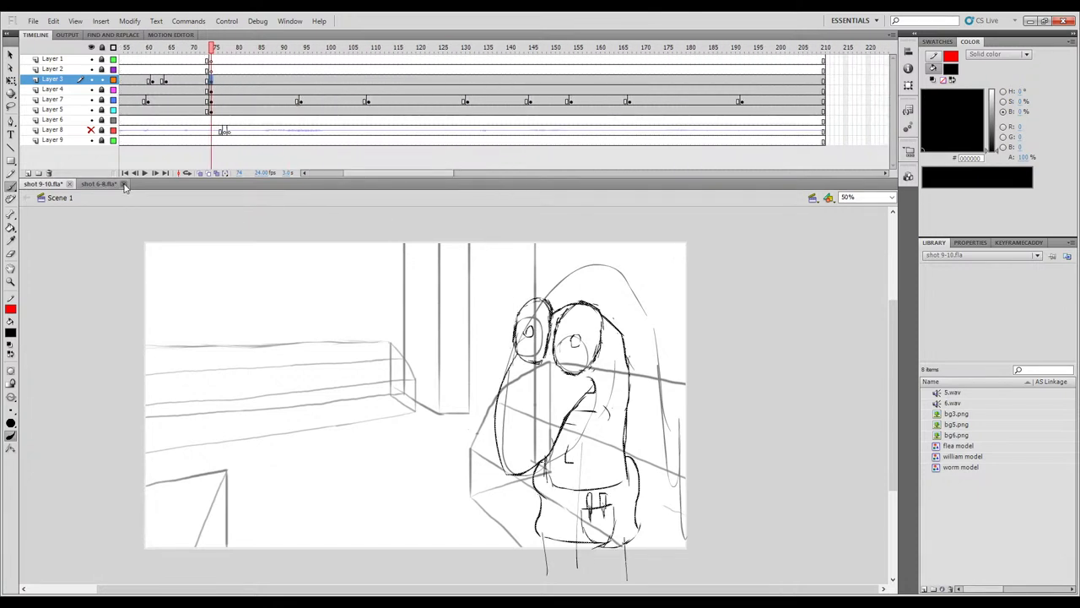
pyautogui.click(561, 309)
# Play through the start of the front-view shot and insert a Layer 3 keyframe at frame 109.
pyautogui.click(225, 80)
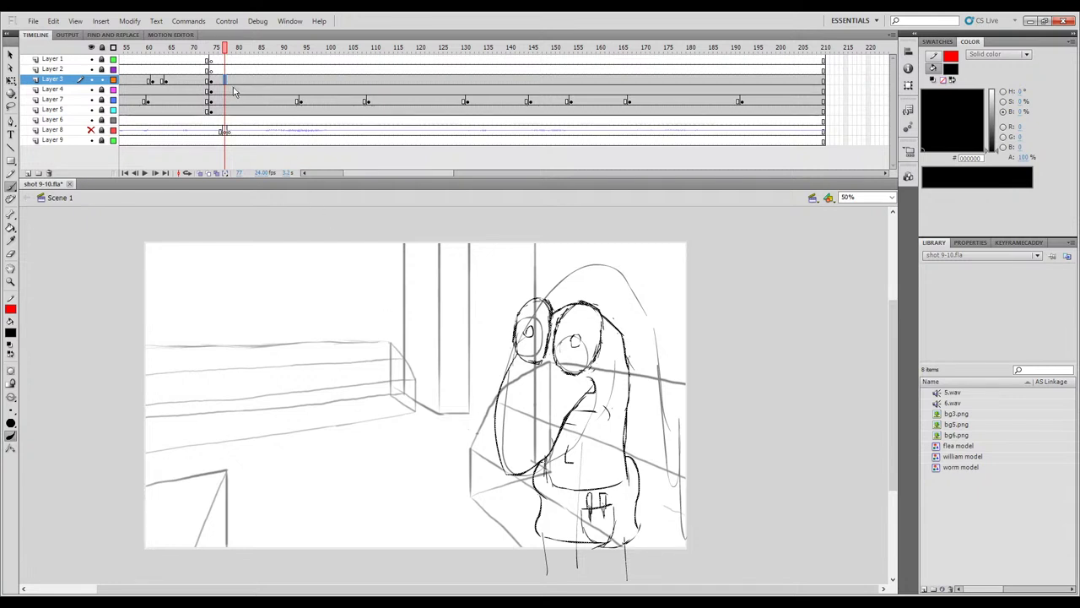
pyautogui.click(238, 80)
pyautogui.click(228, 79)
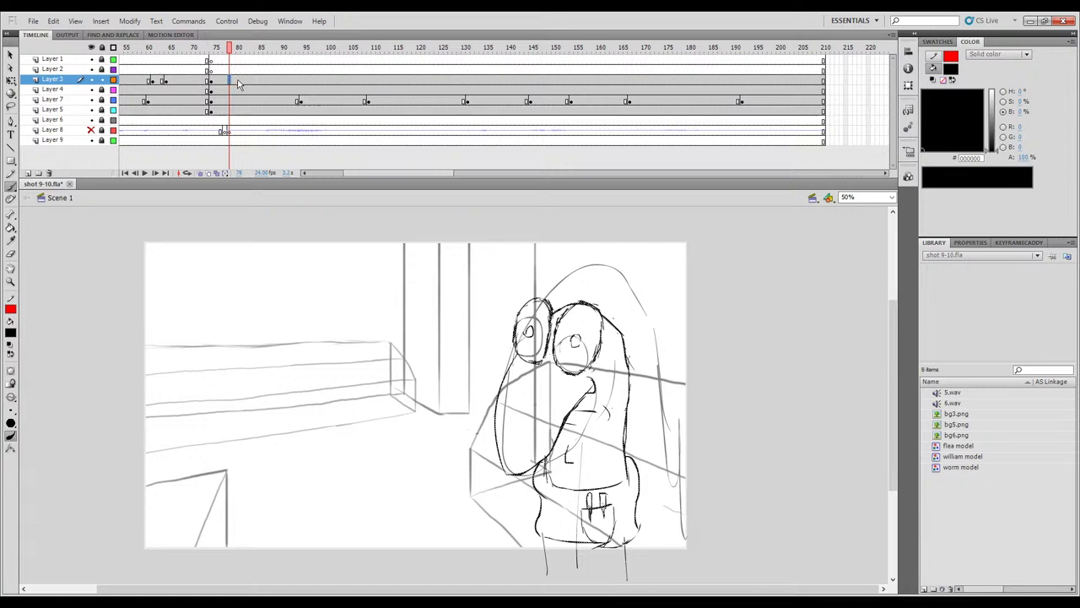
pyautogui.press('Return')
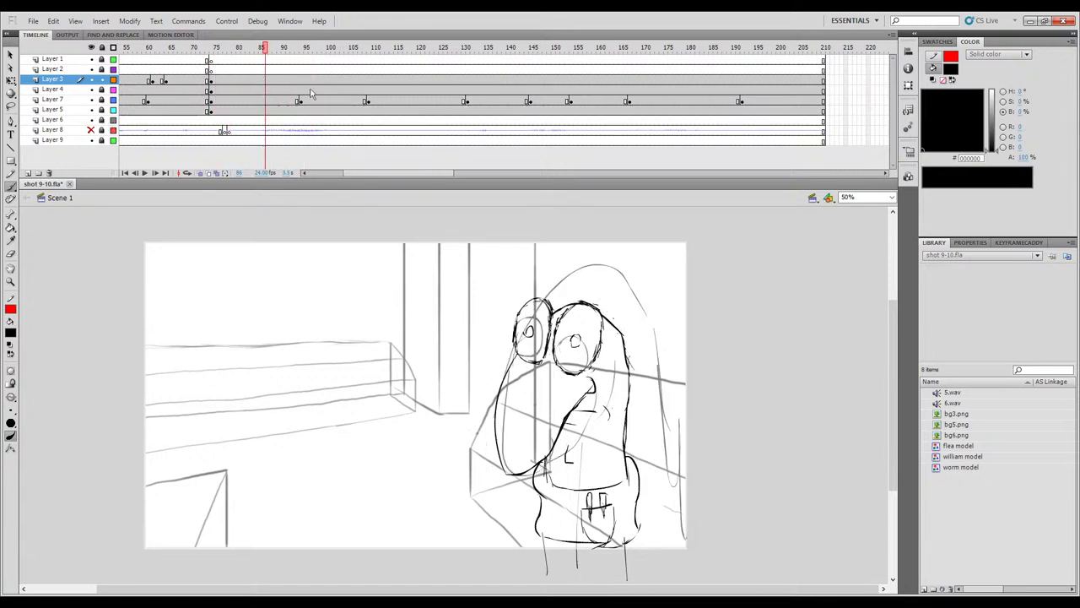
pyautogui.click(381, 51)
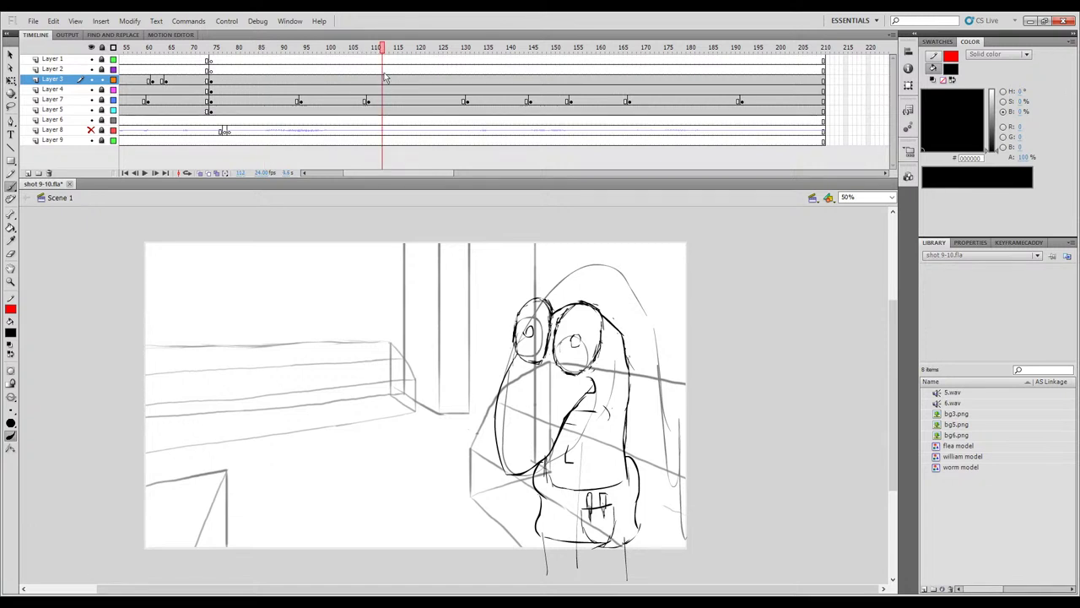
pyautogui.click(365, 81)
pyautogui.press('F6')
# Scrub through the rough worm poses and insert Layer 3 keyframes at frames 145 and 167.
pyautogui.moveTo(289, 51); pyautogui.dragTo(398, 108)
pyautogui.click(472, 83)
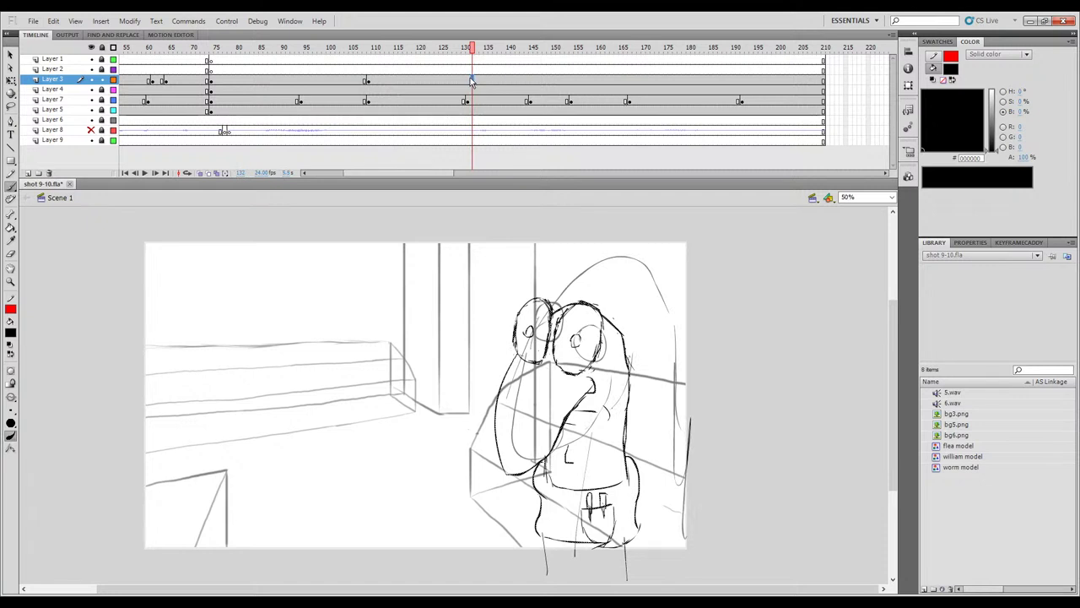
pyautogui.moveTo(469, 51); pyautogui.dragTo(546, 57)
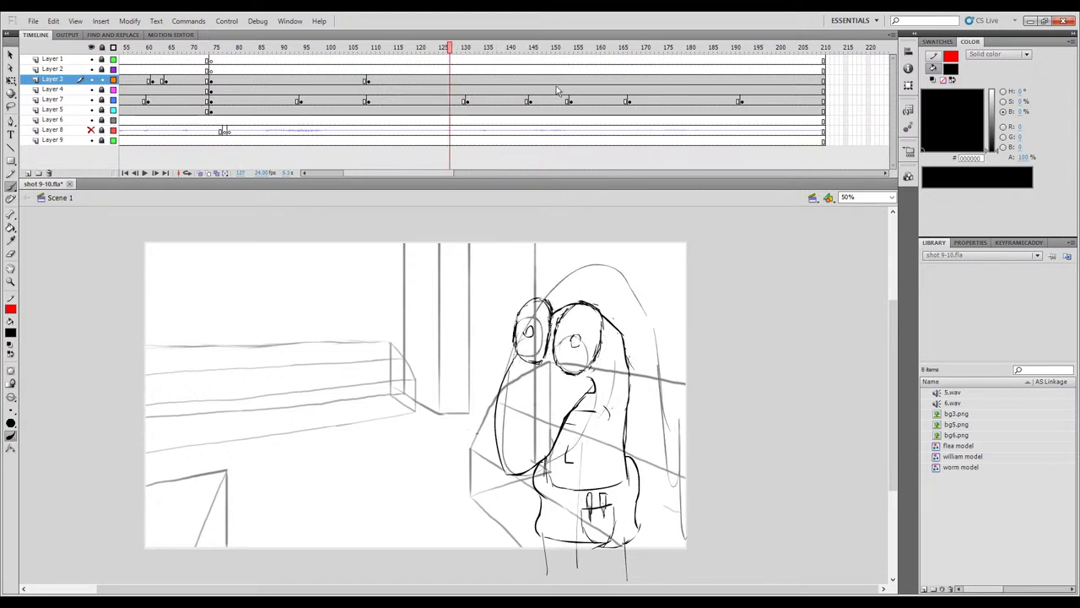
pyautogui.click(532, 81)
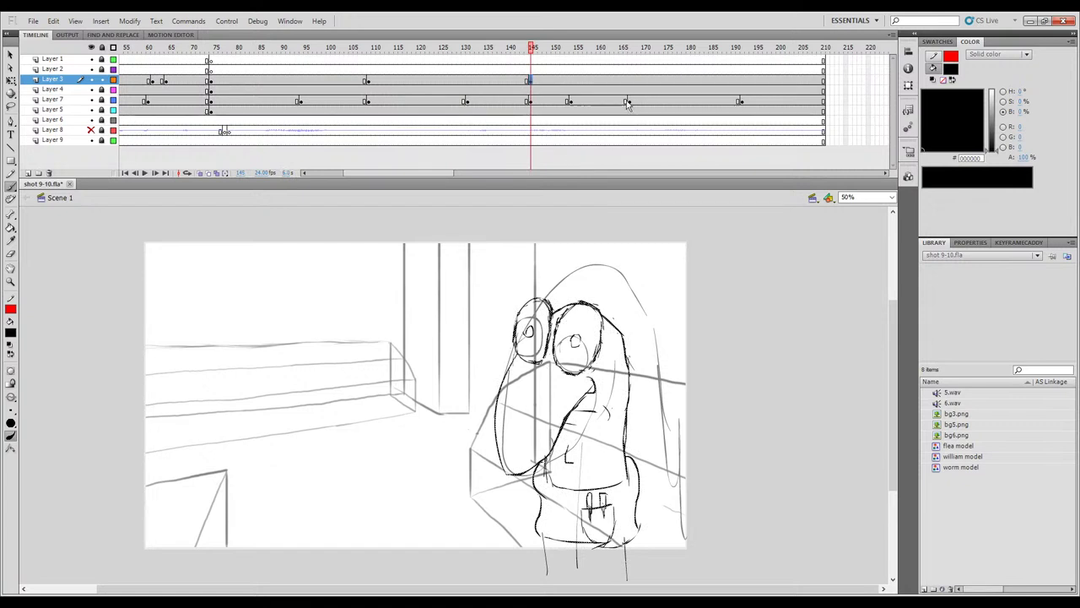
pyautogui.click(580, 82)
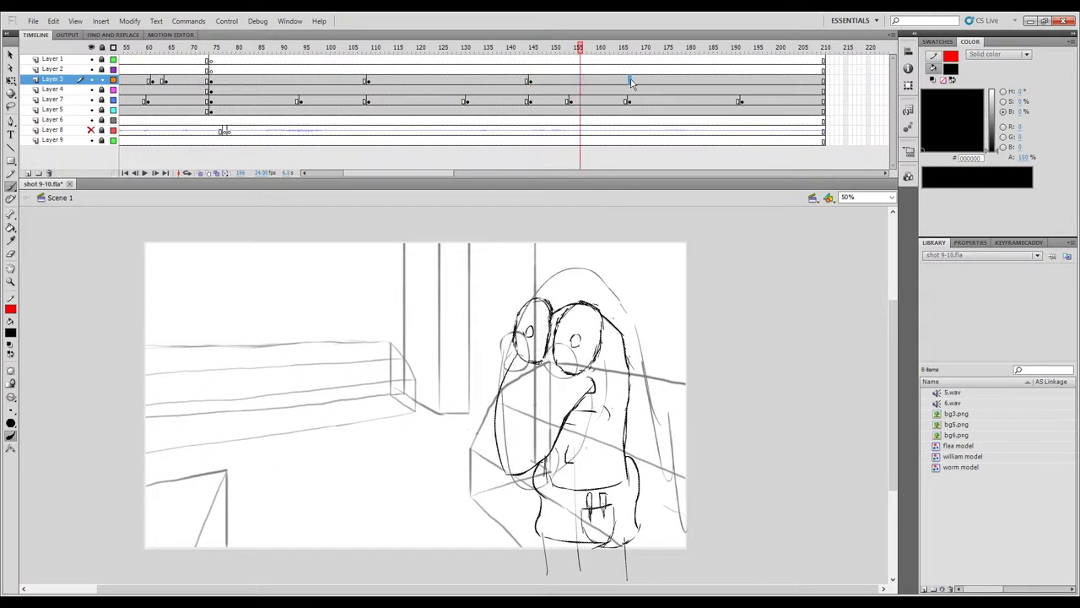
pyautogui.click(630, 82)
pyautogui.click(548, 81)
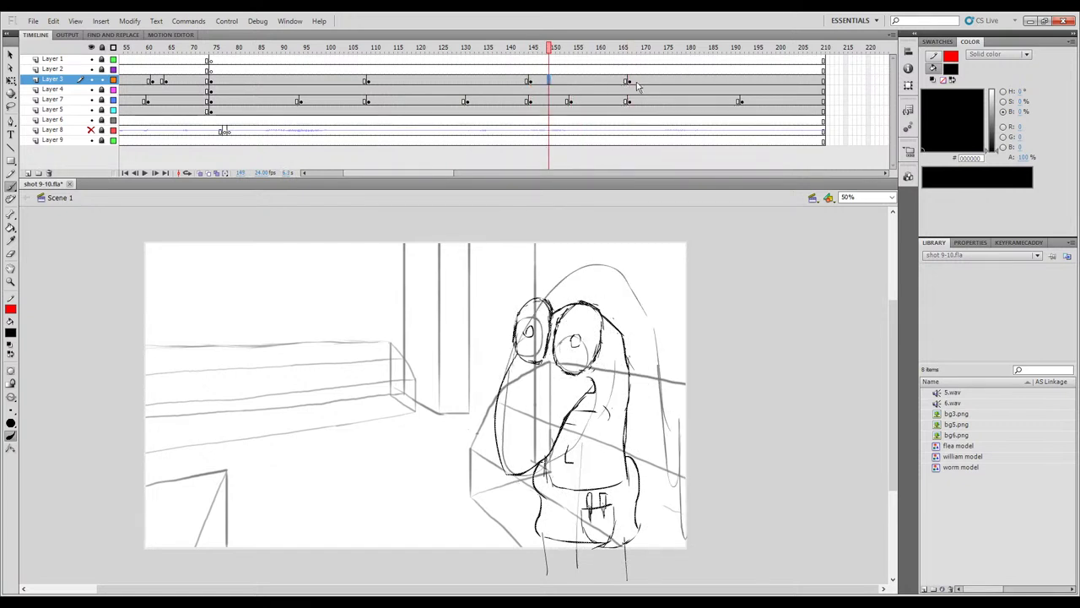
pyautogui.click(631, 81)
# Check the rough worm pose at frame 193 and return to the Layer 3 keyframe at frame 109.
pyautogui.click(746, 81)
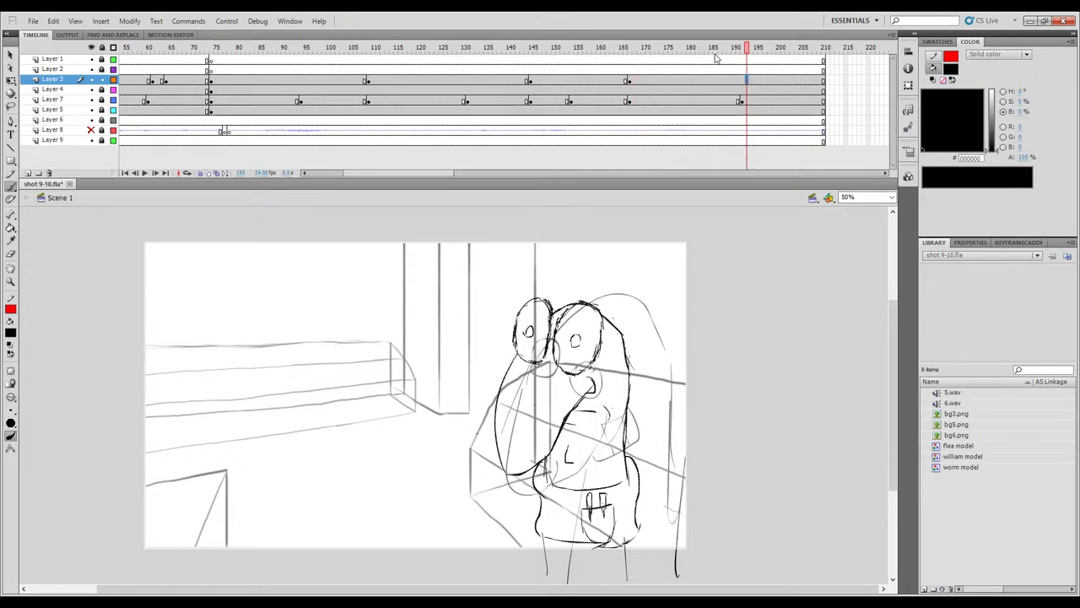
pyautogui.click(371, 81)
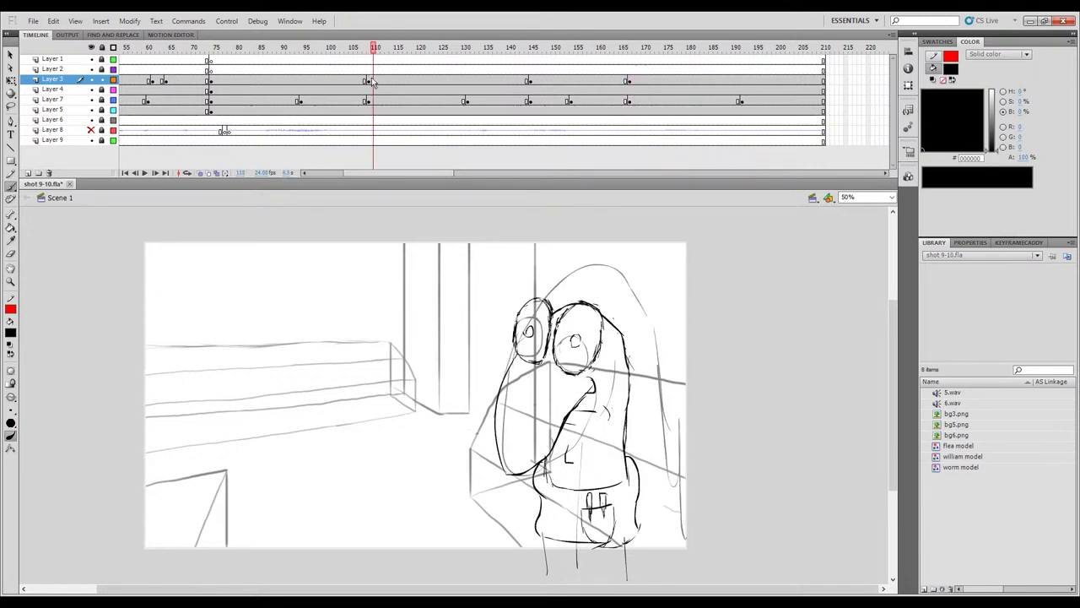
pyautogui.click(370, 81)
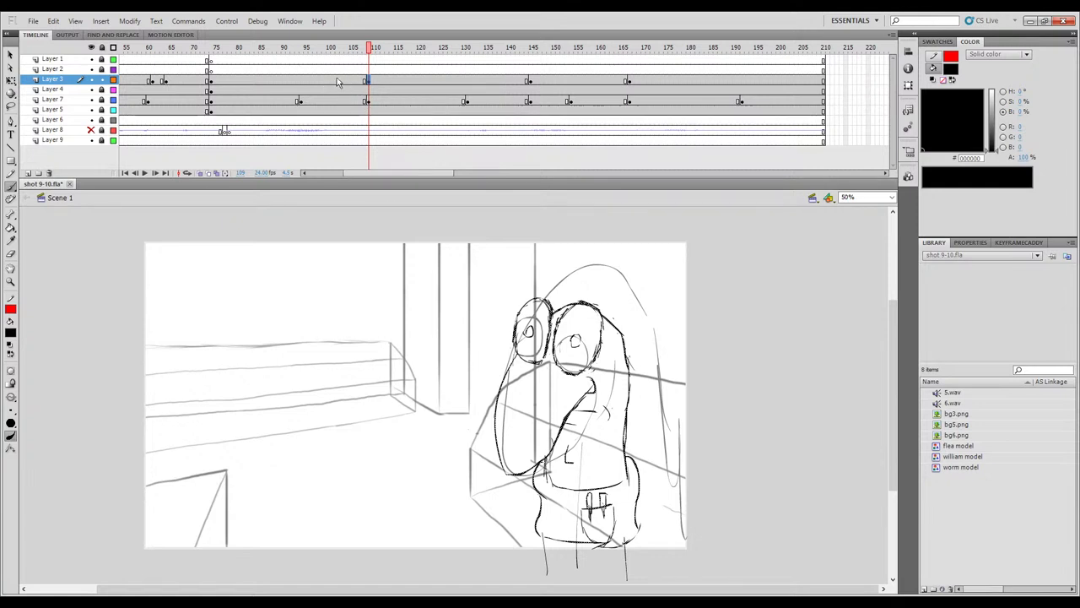
# Redraw the character's mouth as a small open smile with a cheek line on Layer 3 at frame 167.
pyautogui.moveTo(367, 51)
pyautogui.mouseDown()
pyautogui.moveTo(478, 93)
pyautogui.moveTo(667, 98)
pyautogui.mouseUp()
pyautogui.click(629, 81)
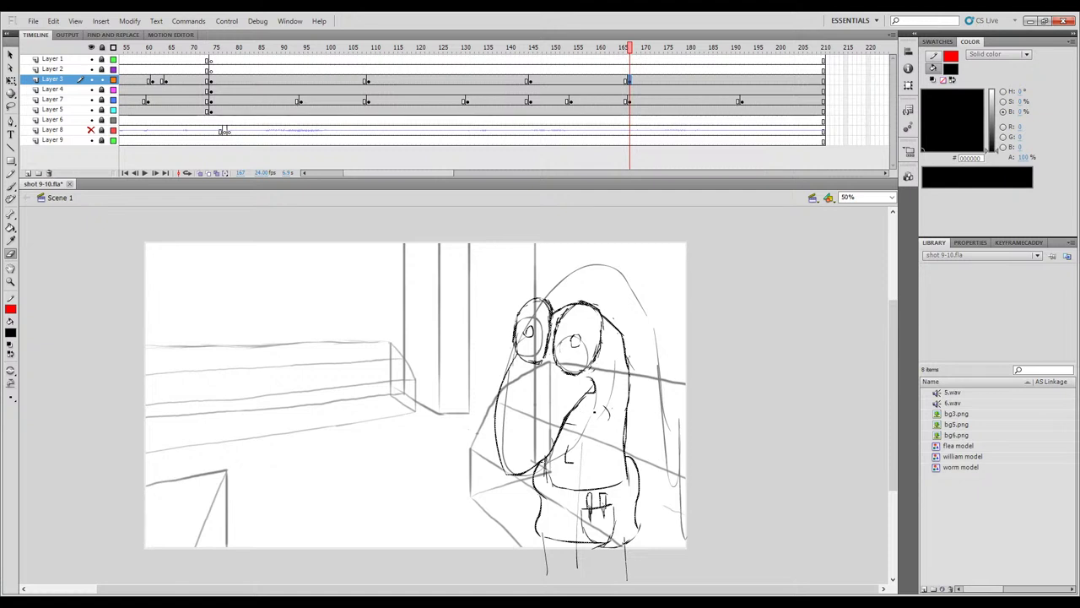
pyautogui.hotkey('ctrl', 'z')
pyautogui.click(604, 407)
pyautogui.press('b')
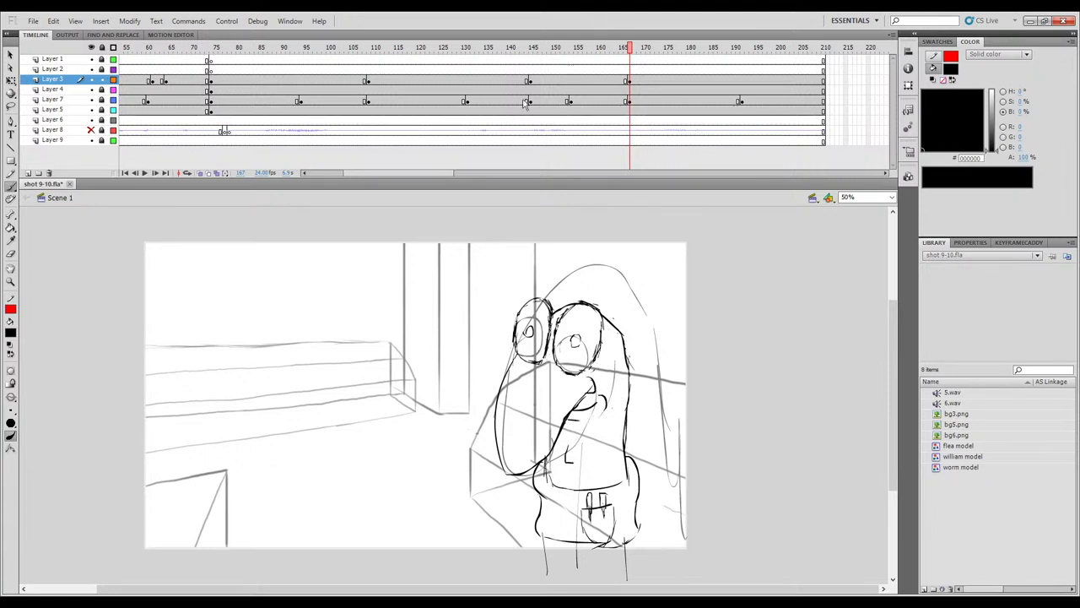
# Insert a keyframe at frame 94 on Layer 3, clear its drawing, and compare it with the preceding frame.
pyautogui.click(302, 80)
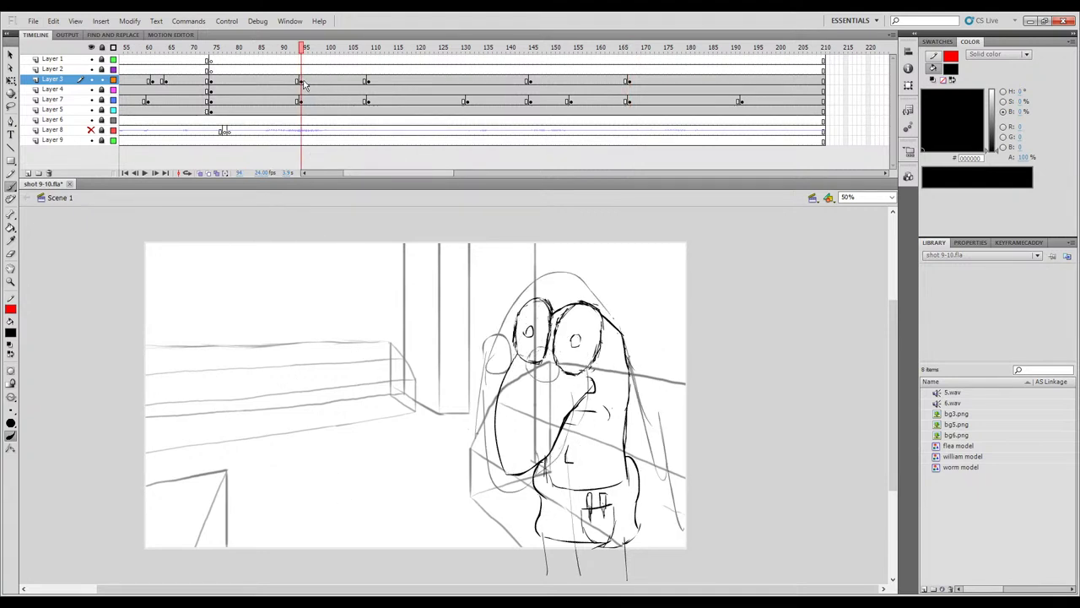
pyautogui.press('Delete')
pyautogui.press(',')
pyautogui.press('.')
pyautogui.press(',')
pyautogui.press('.')
pyautogui.press(',')
pyautogui.press('.')
pyautogui.press(',')
pyautogui.press('.')
pyautogui.press(',')
pyautogui.press('.')
pyautogui.press(',')
pyautogui.press('.')
pyautogui.press(',')
pyautogui.press('.')
pyautogui.press(',')
pyautogui.press('.')
# Try drawing the larger eye's outline over the rough head sketch at frame 94.
pyautogui.moveTo(531, 378)
pyautogui.mouseDown()
pyautogui.moveTo(506, 377)
pyautogui.moveTo(533, 331)
pyautogui.mouseUp()
pyautogui.hotkey('ctrl', 'z')
pyautogui.press(',')
pyautogui.press('.')
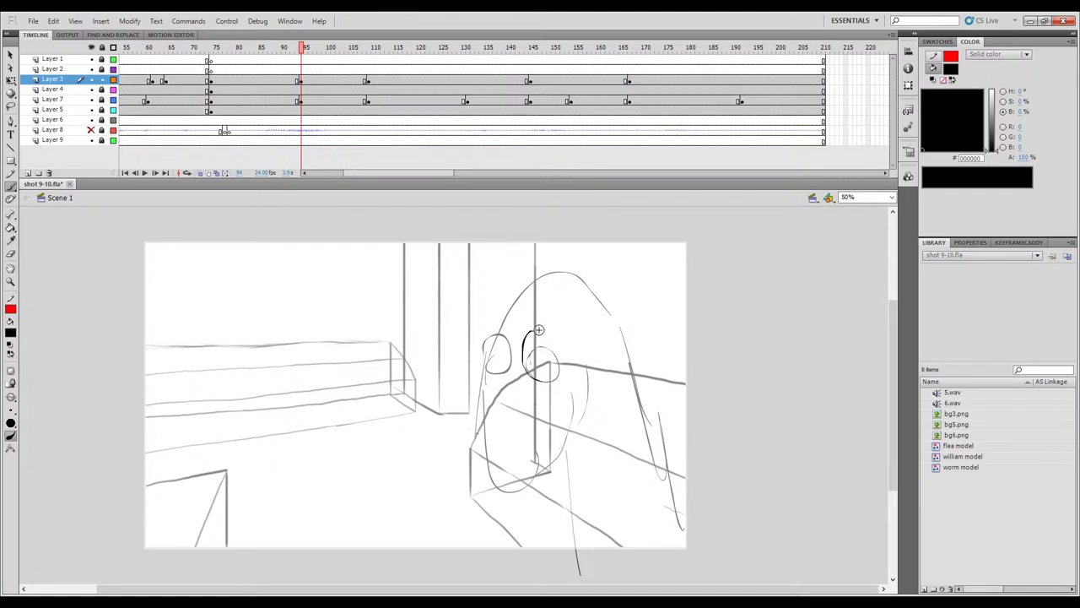
pyautogui.press(',')
pyautogui.press('.')
pyautogui.moveTo(521, 342)
pyautogui.mouseDown()
pyautogui.moveTo(533, 318)
pyautogui.moveTo(564, 329)
pyautogui.mouseUp()
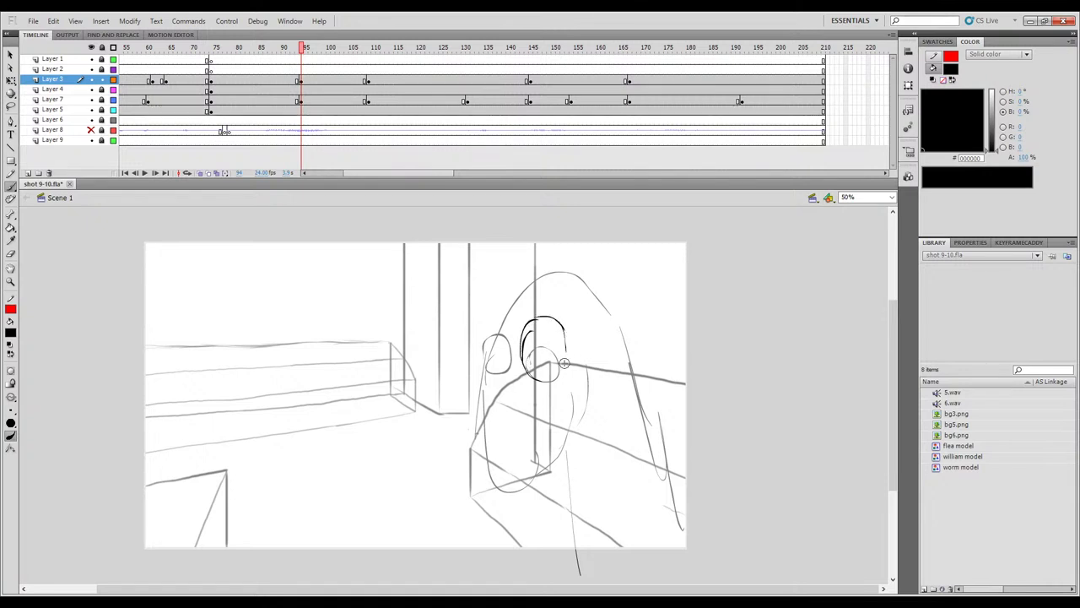
pyautogui.hotkey('ctrl', 'z')
pyautogui.moveTo(563, 329); pyautogui.dragTo(569, 372)
pyautogui.hotkey('ctrl', 'z')
pyautogui.hotkey('ctrl', 'z')
pyautogui.moveTo(563, 328); pyautogui.dragTo(568, 373)
pyautogui.hotkey('ctrl', 'z')
pyautogui.moveTo(565, 328); pyautogui.dragTo(569, 369)
pyautogui.press(',')
pyautogui.press('.')
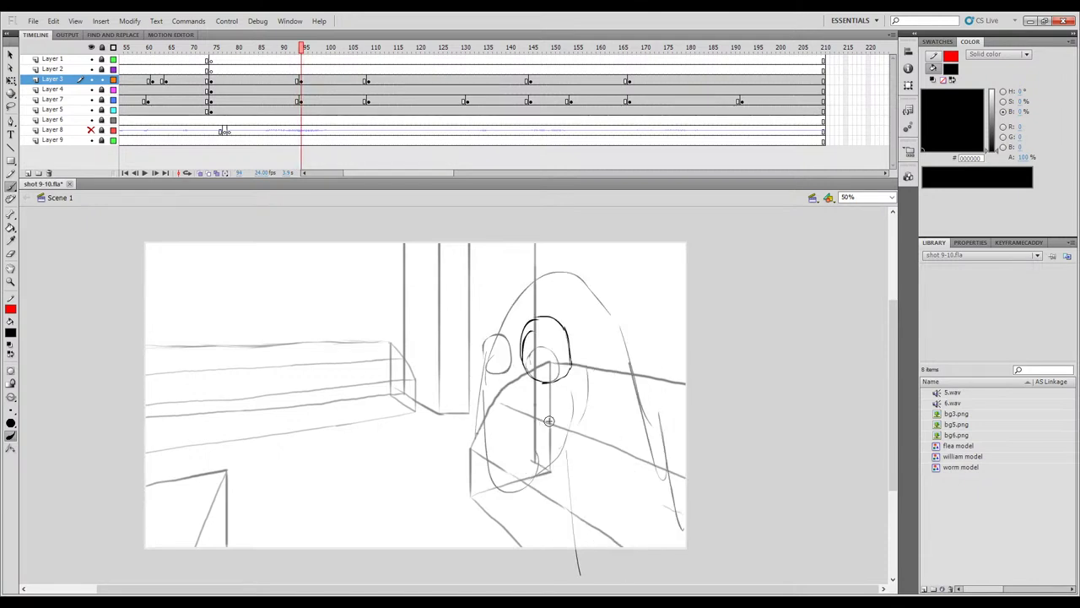
# Compare the eye outline with the neighbouring drawing using onion skinning.
pyautogui.press('.')
pyautogui.press('.')
pyautogui.press('.')
pyautogui.press('.')
pyautogui.press('.')
pyautogui.click(200, 172)
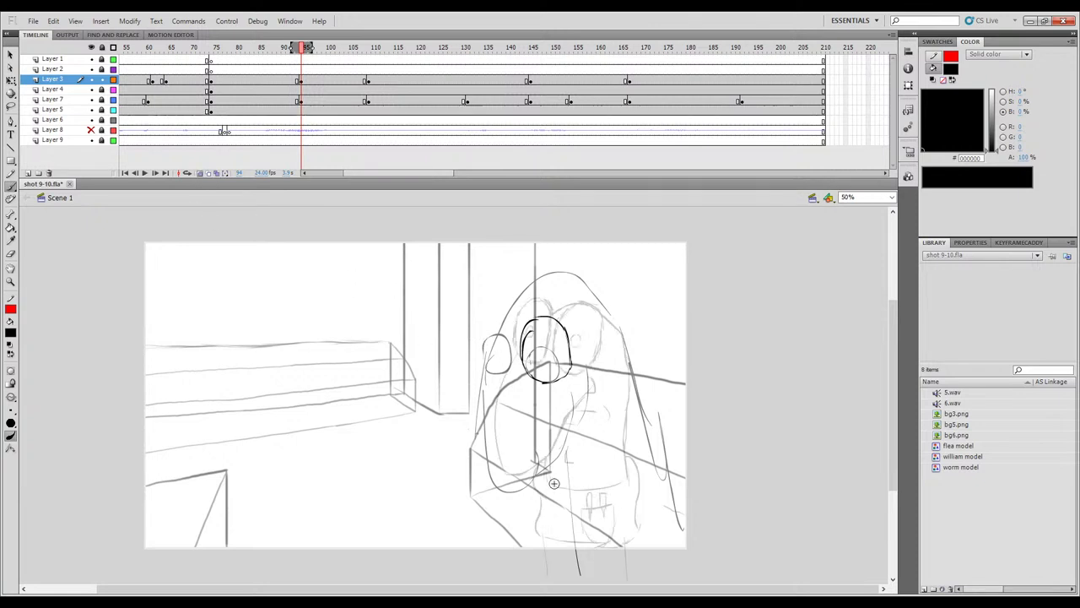
pyautogui.moveTo(524, 361); pyautogui.dragTo(518, 334)
pyautogui.click(200, 172)
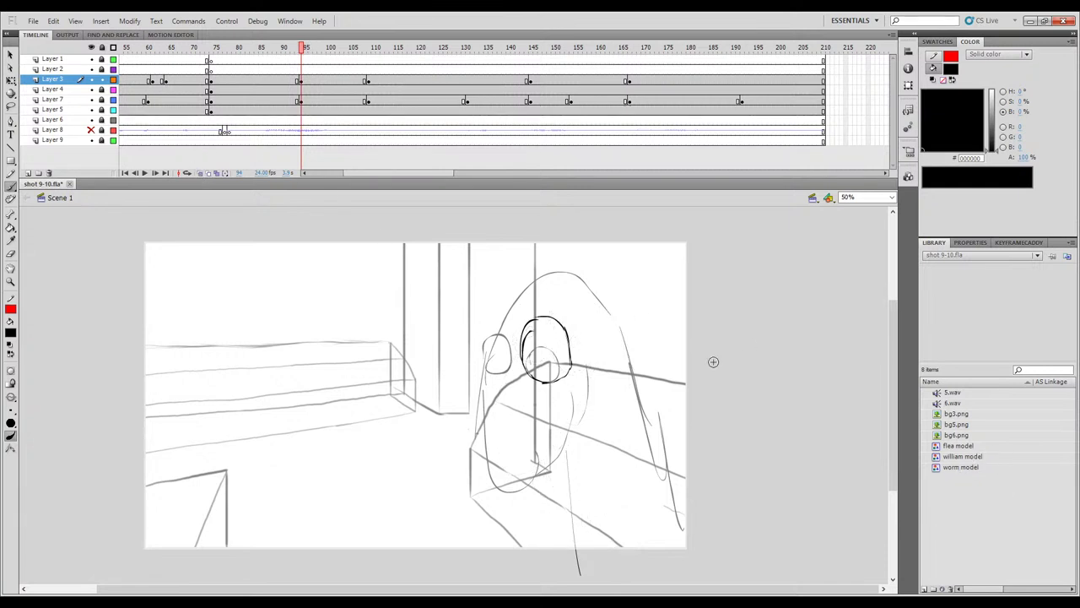
# Try placing the william model from the library on Layer 1 beside the rough sketch.
pyautogui.click(302, 61)
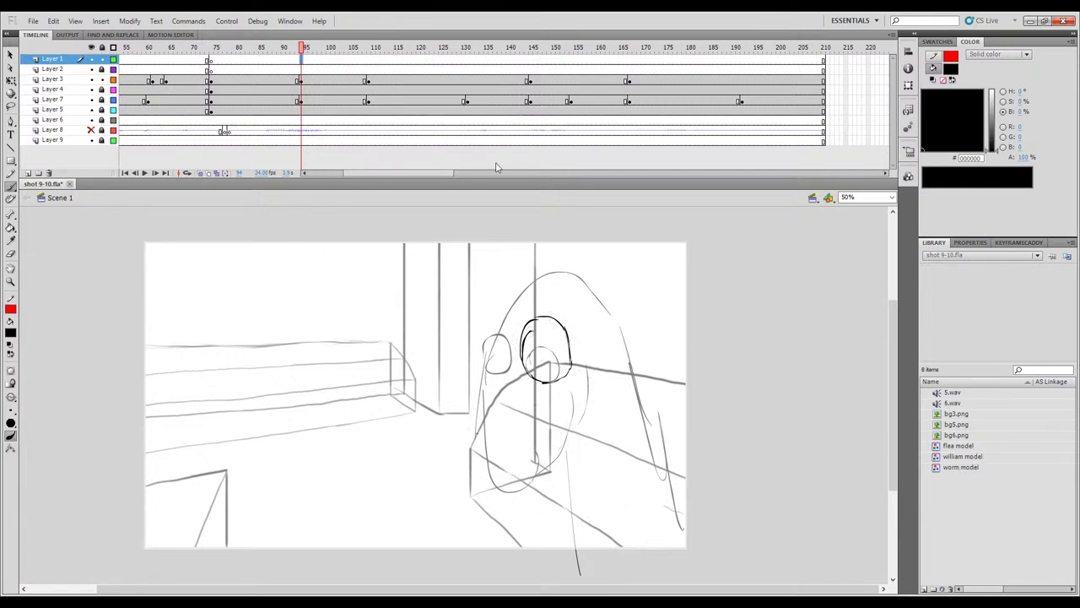
pyautogui.moveTo(971, 456); pyautogui.dragTo(666, 390)
pyautogui.moveTo(732, 323); pyautogui.dragTo(839, 200)
pyautogui.moveTo(346, 404); pyautogui.dragTo(348, 418)
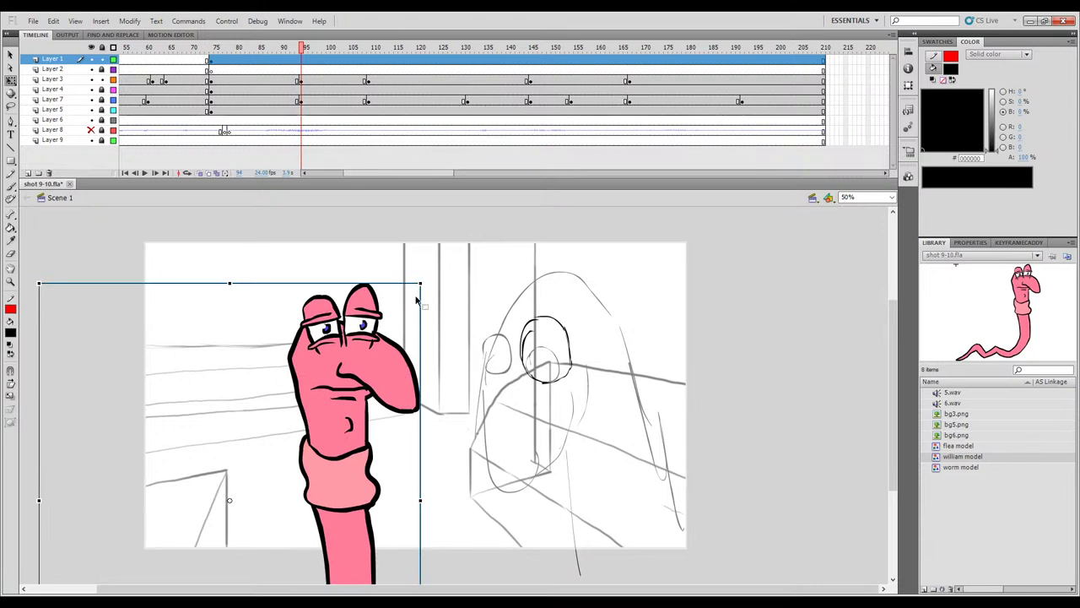
pyautogui.press('Delete')
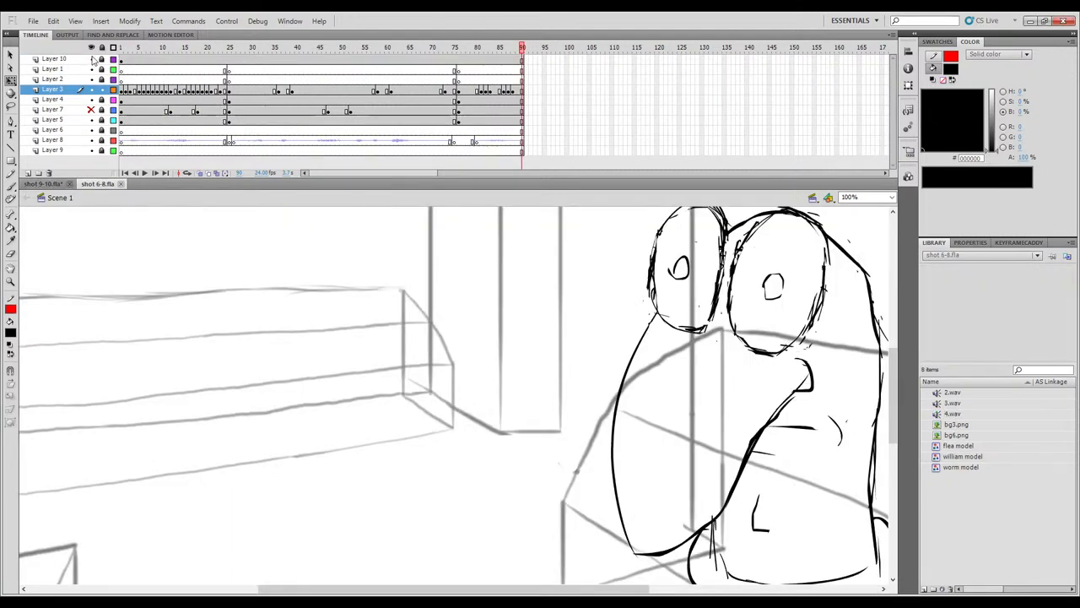
# Copy the pink worm model from Layer 10 of shot 6-8.fla onto Layer 1 of shot 9-10.fla and lock that layer.
pyautogui.click(124, 59)
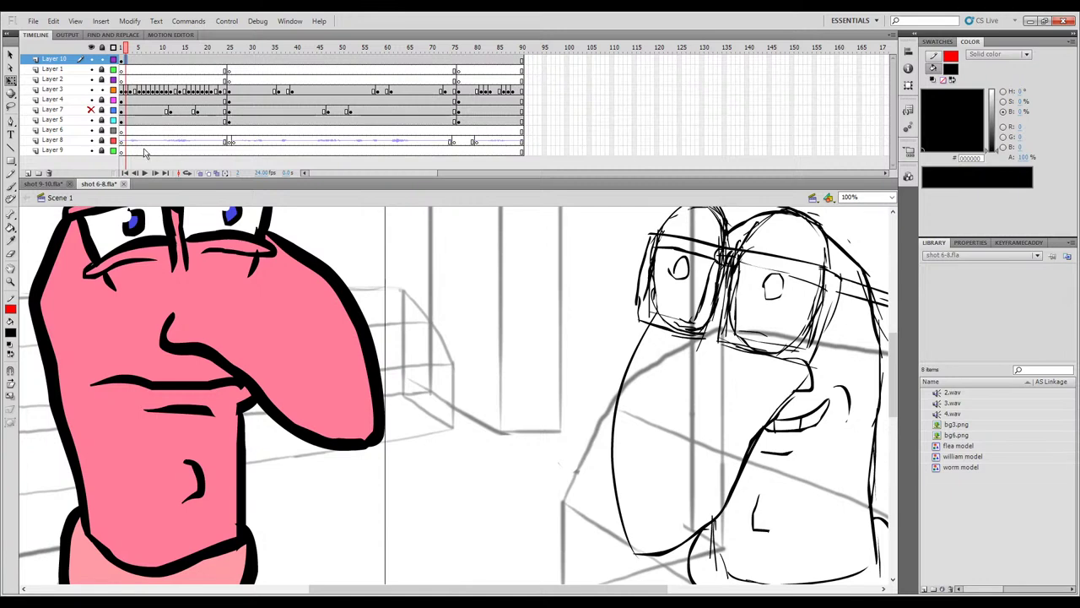
pyautogui.click(43, 184)
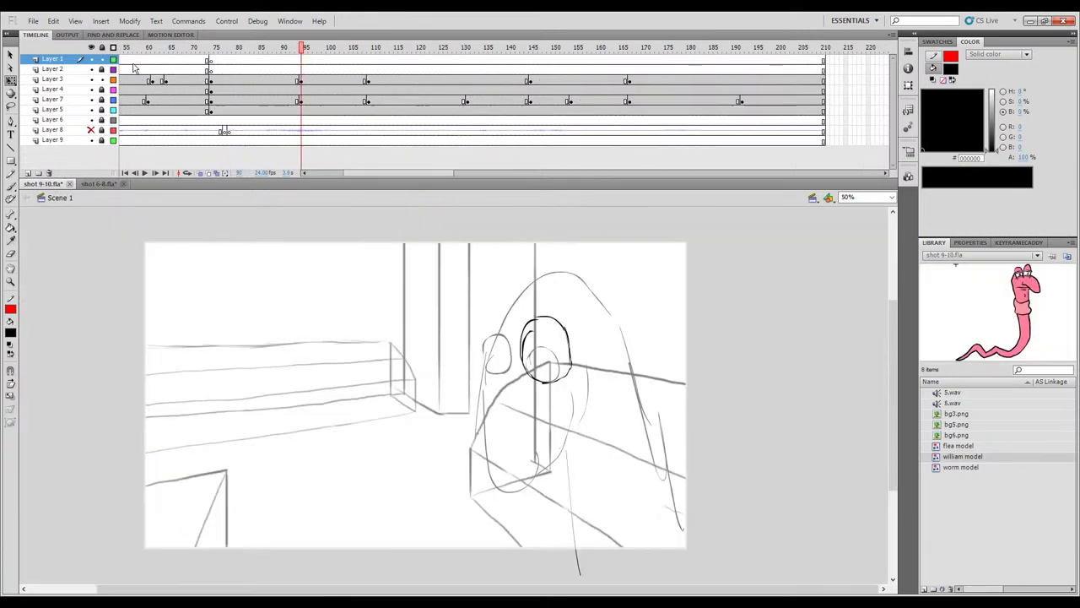
pyautogui.click(103, 60)
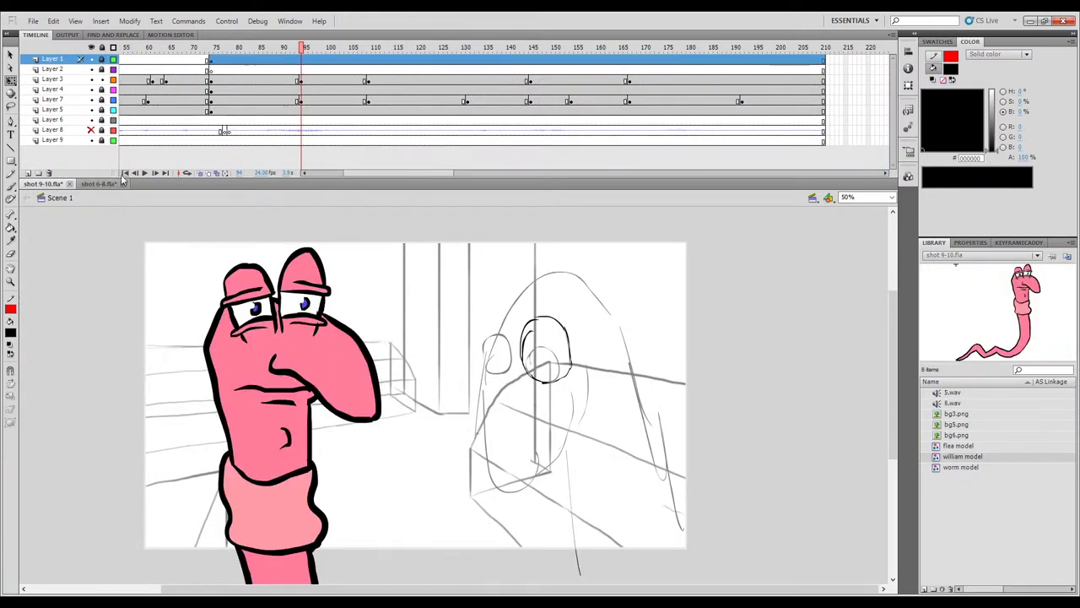
# Close the shot 6-8.fla document.
pyautogui.click(123, 184)
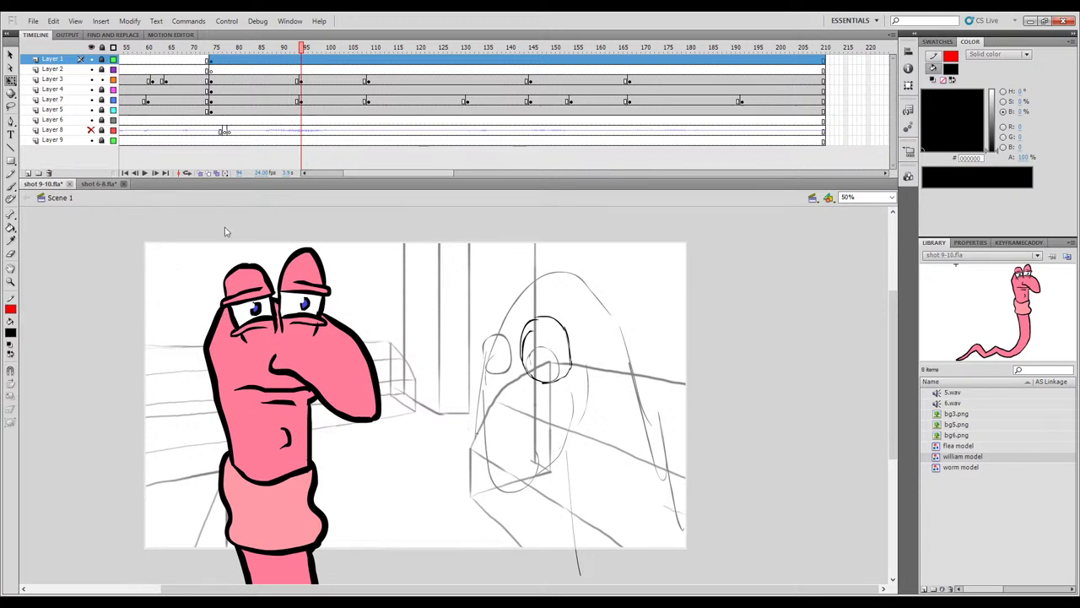
pyautogui.click(553, 321)
pyautogui.click(625, 439)
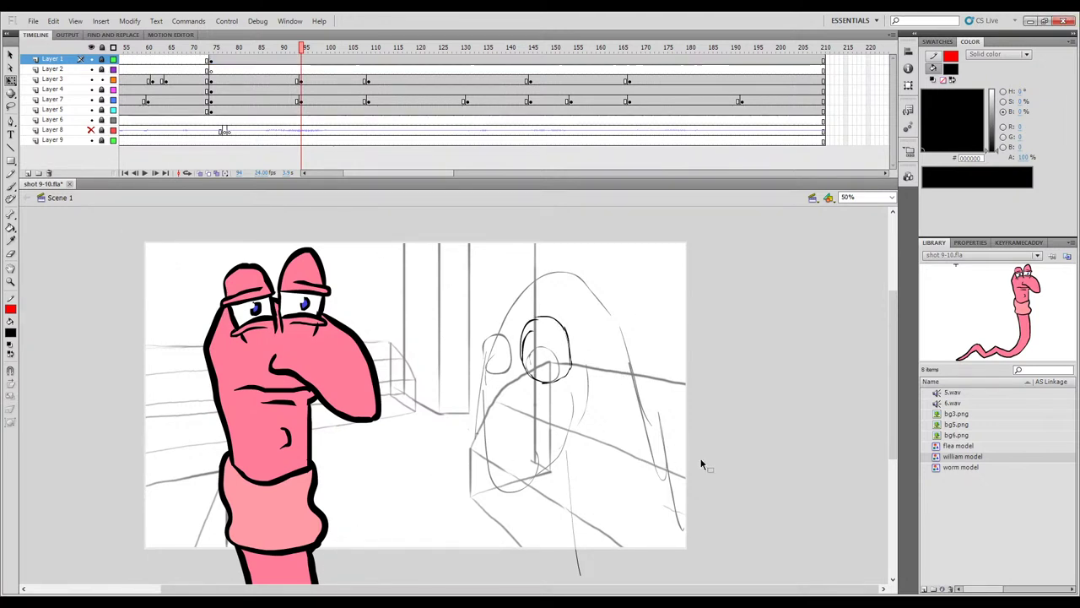
# Clear the eye drawing from the Layer 3 keyframe at frame 94, keeping the Brush tool ready.
pyautogui.press('k')
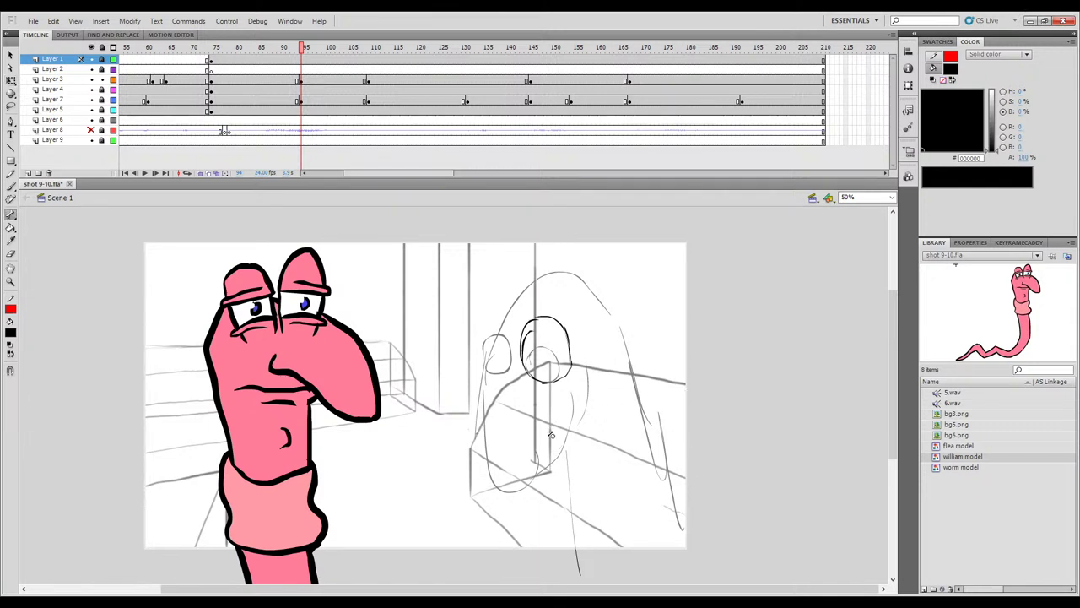
pyautogui.press('b')
pyautogui.press('b')
pyautogui.click(306, 82)
pyautogui.press('b')
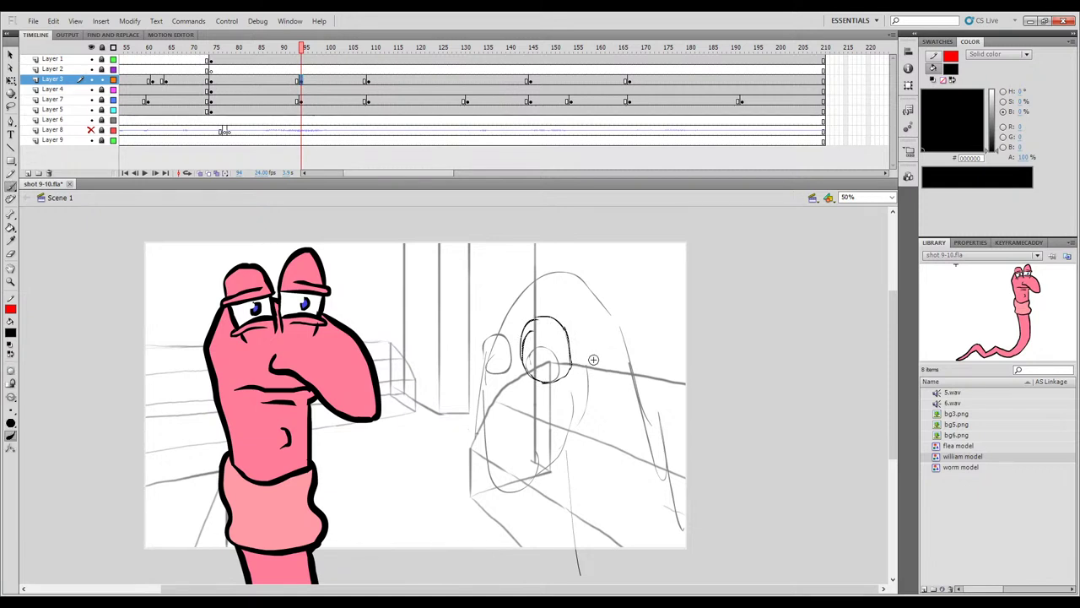
pyautogui.hotkey('ctrl', 'a')
pyautogui.press('Delete')
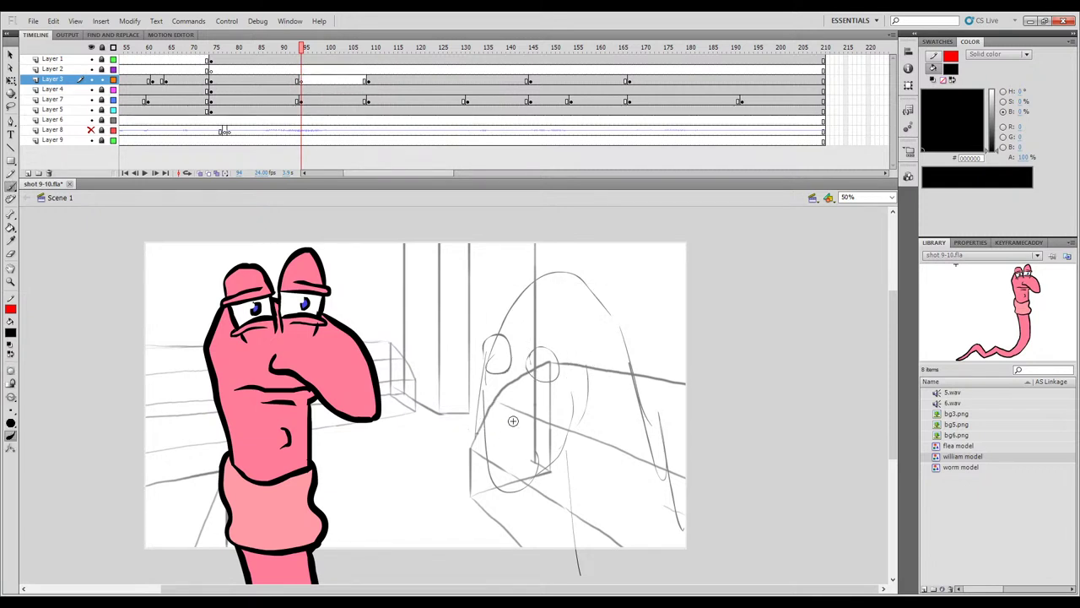
# Draw a tall oval outline for the larger eye over the rough sketch at frame 94.
pyautogui.press(',')
pyautogui.press('.')
pyautogui.moveTo(524, 365)
pyautogui.mouseDown()
pyautogui.moveTo(523, 319)
pyautogui.moveTo(542, 304)
pyautogui.moveTo(570, 330)
pyautogui.moveTo(560, 314)
pyautogui.moveTo(568, 351)
pyautogui.moveTo(567, 329)
pyautogui.moveTo(578, 347)
pyautogui.moveTo(531, 382)
pyautogui.moveTo(563, 375)
pyautogui.moveTo(567, 384)
pyautogui.moveTo(574, 357)
pyautogui.moveTo(576, 370)
pyautogui.moveTo(576, 334)
pyautogui.mouseUp()
pyautogui.press(',')
pyautogui.press('.')
pyautogui.press(',')
pyautogui.press('.')
pyautogui.press('.')
pyautogui.press(',')
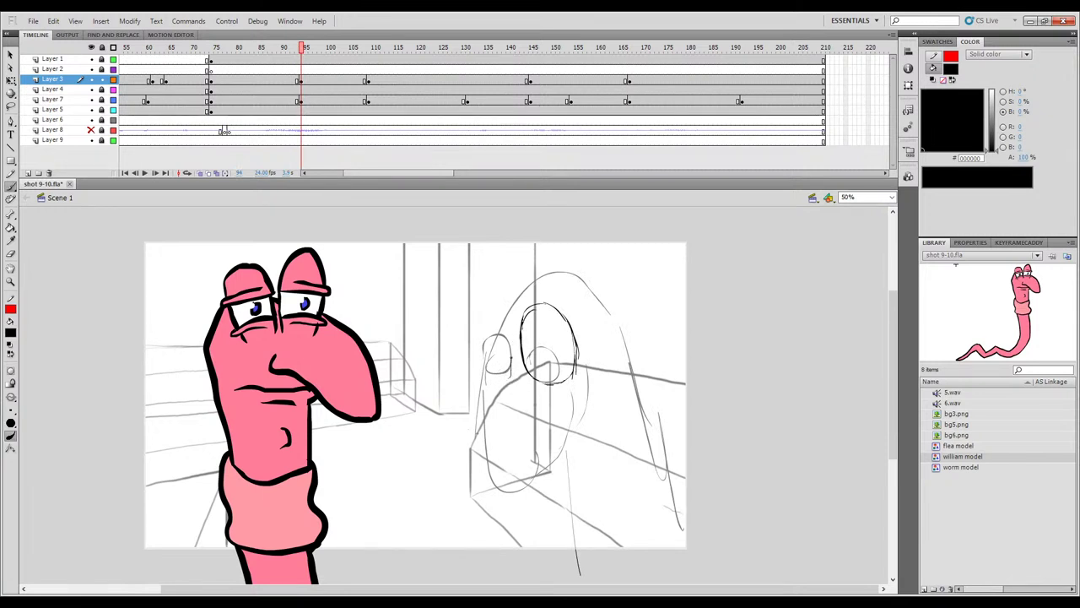
# Draw the smaller eye's oval outline beside the larger eye at frame 94.
pyautogui.moveTo(477, 336)
pyautogui.mouseDown()
pyautogui.moveTo(479, 321)
pyautogui.moveTo(478, 362)
pyautogui.moveTo(498, 384)
pyautogui.moveTo(511, 375)
pyautogui.mouseUp()
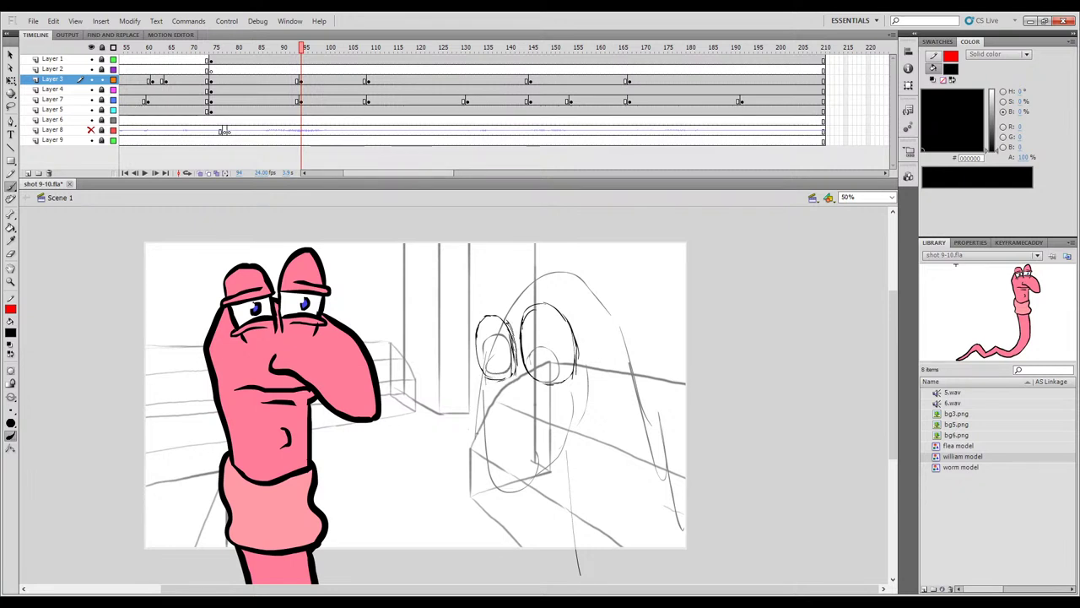
pyautogui.press(',')
pyautogui.press('.')
pyautogui.press(',')
pyautogui.press('.')
# Draw a small round pupil in the lower inner part of each eye.
pyautogui.moveTo(505, 358); pyautogui.dragTo(503, 367)
pyautogui.press(',')
pyautogui.press('.')
pyautogui.moveTo(557, 362); pyautogui.dragTo(557, 366)
pyautogui.press(',')
pyautogui.press('.')
# Draw the long drooping nose below the eyes and add the mouth and cheek lines beside it.
pyautogui.moveTo(485, 376); pyautogui.dragTo(484, 414)
pyautogui.moveTo(553, 469); pyautogui.dragTo(554, 393)
pyautogui.press(',')
pyautogui.press('.')
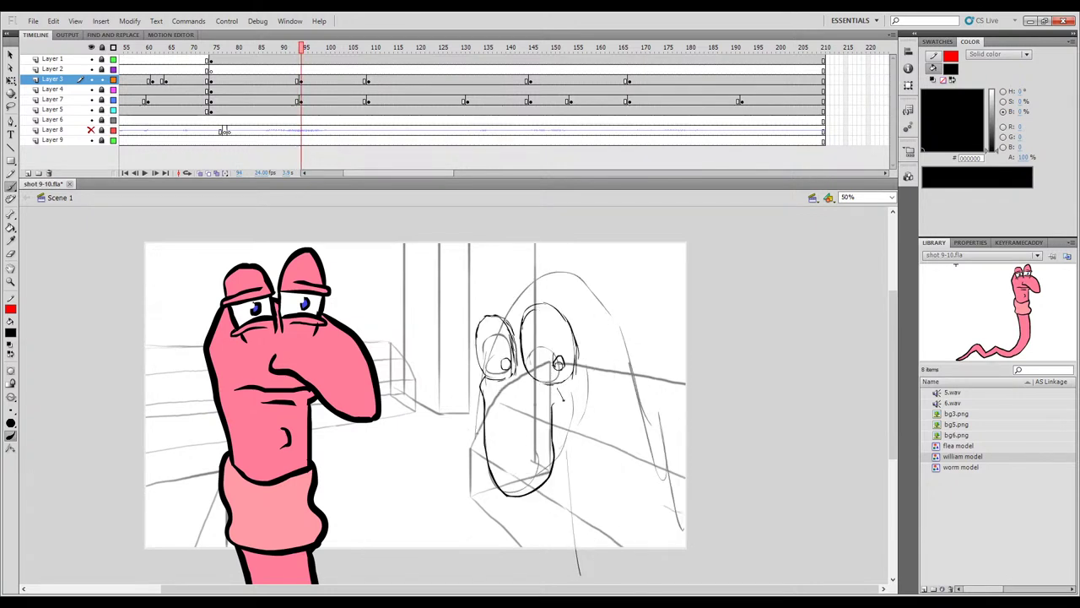
pyautogui.press(',')
pyautogui.press('.')
pyautogui.press(',')
pyautogui.press('.')
pyautogui.press(',')
pyautogui.press('.')
# Draw the curved top of the head above the eyes and sketch its back edge downward.
pyautogui.moveTo(570, 308)
pyautogui.mouseDown()
pyautogui.moveTo(596, 334)
pyautogui.moveTo(622, 413)
pyautogui.mouseUp()
pyautogui.press(',')
pyautogui.press('.')
pyautogui.hotkey('ctrl', 'z')
pyautogui.moveTo(596, 335); pyautogui.dragTo(624, 436)
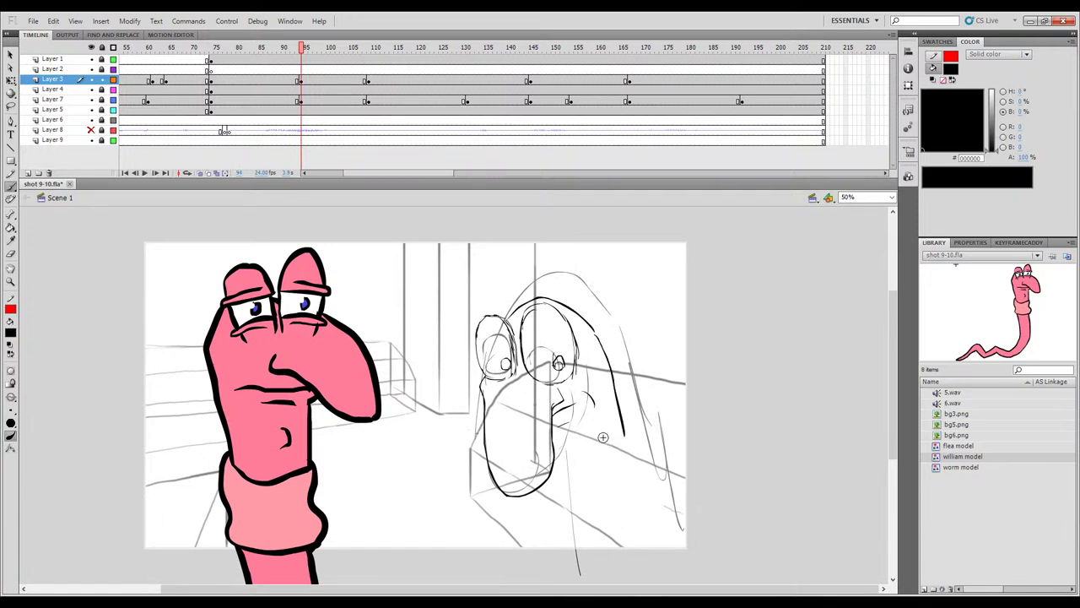
pyautogui.hotkey('ctrl', 'z')
pyautogui.moveTo(592, 331); pyautogui.dragTo(616, 430)
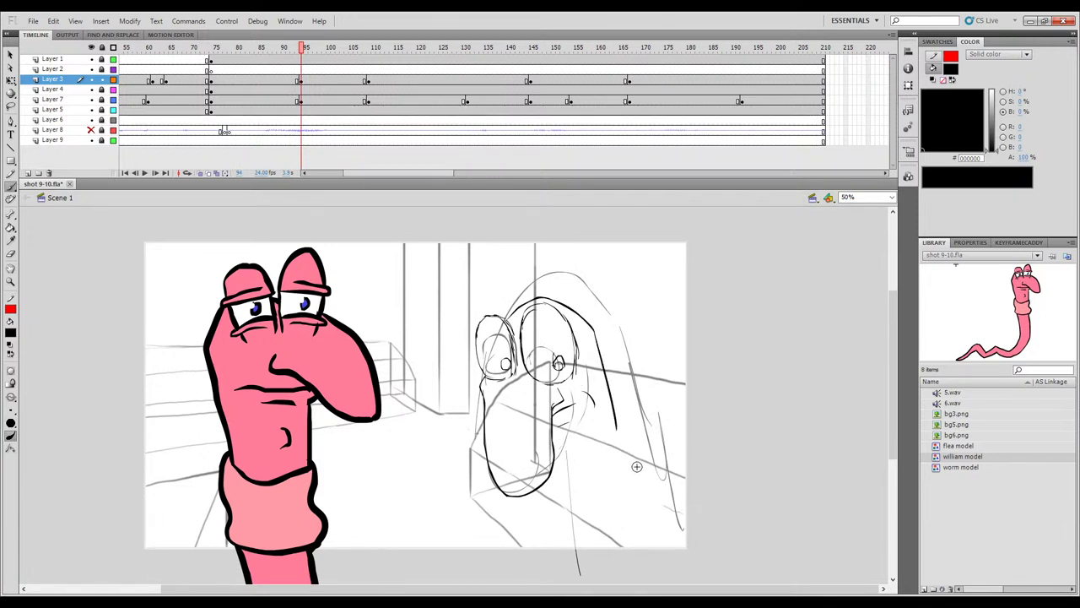
# Replace the back-of-head stroke with a longer one that curves around into the jaw.
pyautogui.press(',')
pyautogui.press('.')
pyautogui.press(',')
pyautogui.press('.')
pyautogui.hotkey('ctrl', 'z')
pyautogui.moveTo(596, 332)
pyautogui.mouseDown()
pyautogui.moveTo(621, 431)
pyautogui.moveTo(607, 477)
pyautogui.mouseUp()
pyautogui.press(',')
pyautogui.press('.')
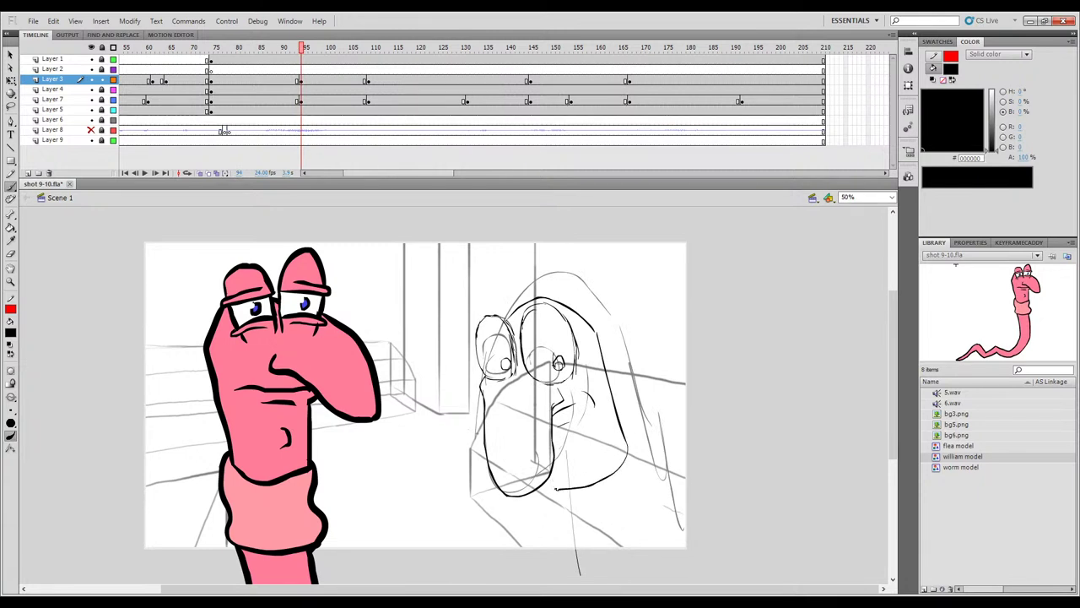
# Draw the collar's two sides and lower edge beneath the jaw at frame 94.
pyautogui.press(',')
pyautogui.press('.')
pyautogui.press(',')
pyautogui.press('.')
pyautogui.press(',')
pyautogui.press('.')
pyautogui.press(',')
pyautogui.press('.')
pyautogui.press(',')
pyautogui.press('.')
pyautogui.press(',')
pyautogui.press('.')
pyautogui.press(',')
pyautogui.press(',')
pyautogui.press('.')
pyautogui.moveTo(626, 434); pyautogui.dragTo(662, 513)
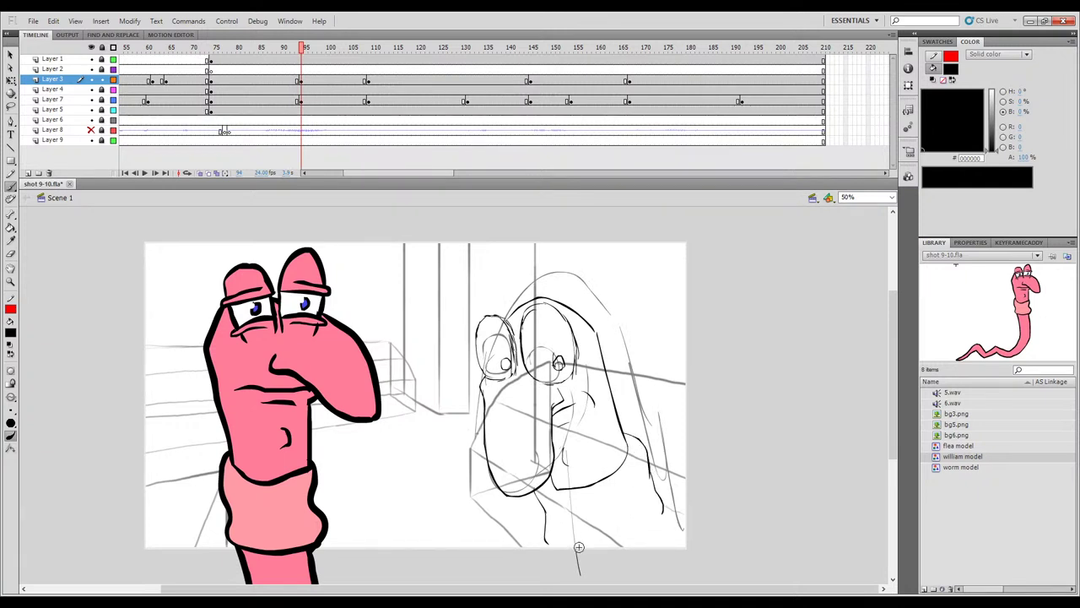
pyautogui.moveTo(547, 544); pyautogui.dragTo(593, 548)
pyautogui.press(',')
pyautogui.press('.')
# Delete the small rounded detail on the front of the collar from the Layer 3 drawing shown at frame 93.
pyautogui.press(',')
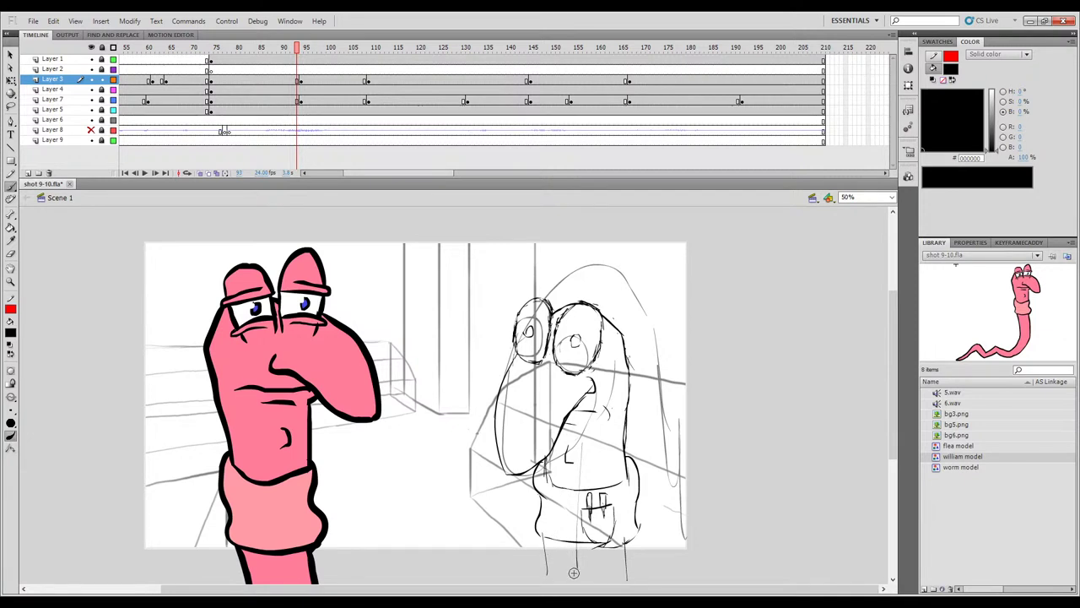
pyautogui.press('l')
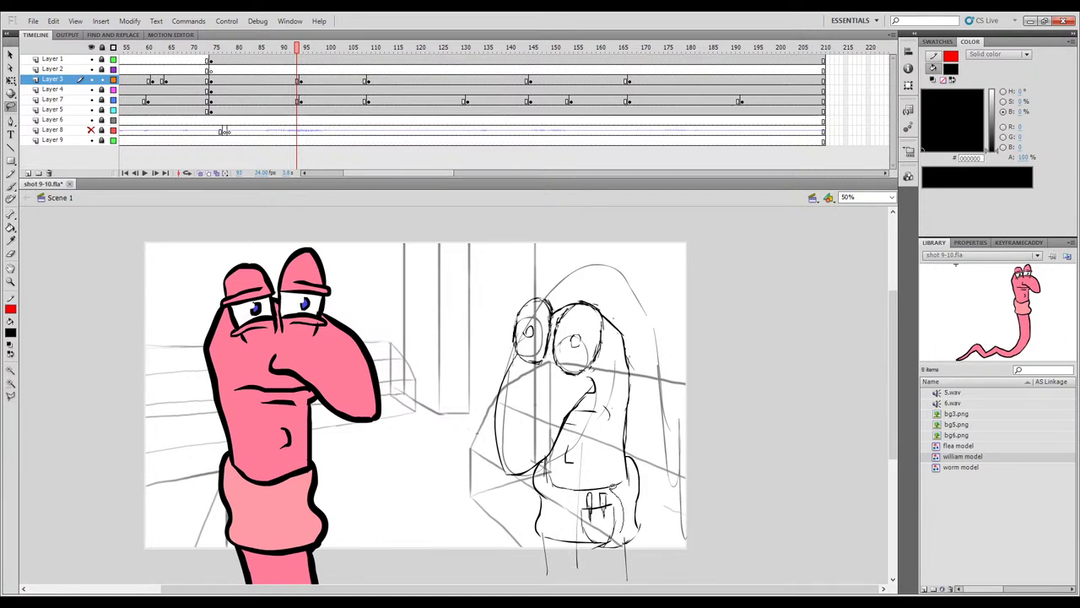
pyautogui.moveTo(604, 488); pyautogui.dragTo(594, 491)
pyautogui.press('Delete')
pyautogui.click(461, 480)
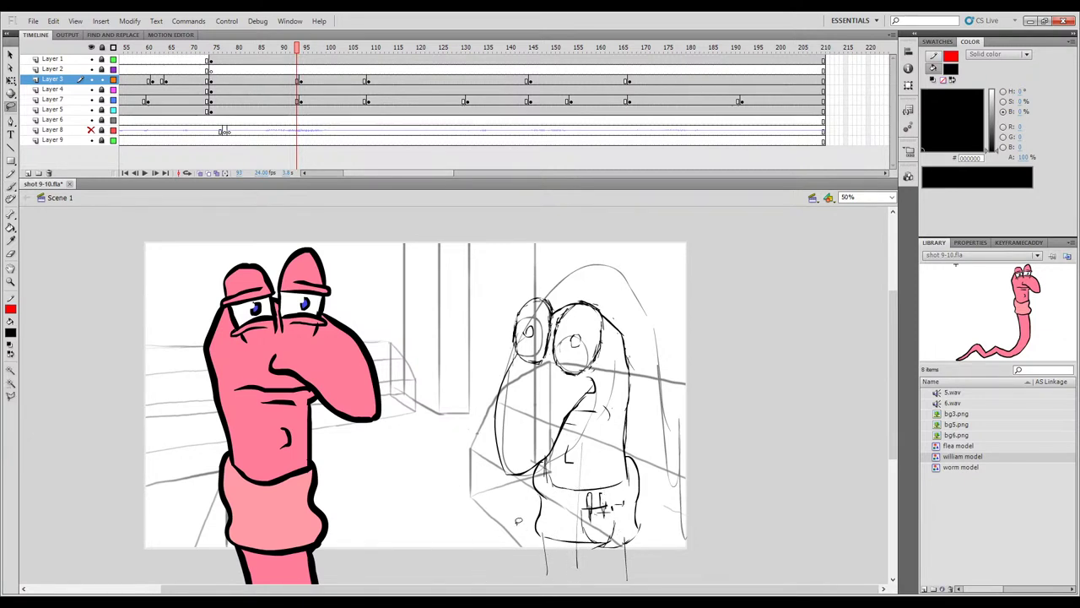
pyautogui.moveTo(586, 566)
pyautogui.mouseDown()
pyautogui.moveTo(610, 544)
pyautogui.moveTo(615, 491)
pyautogui.mouseUp()
pyautogui.press('Delete')
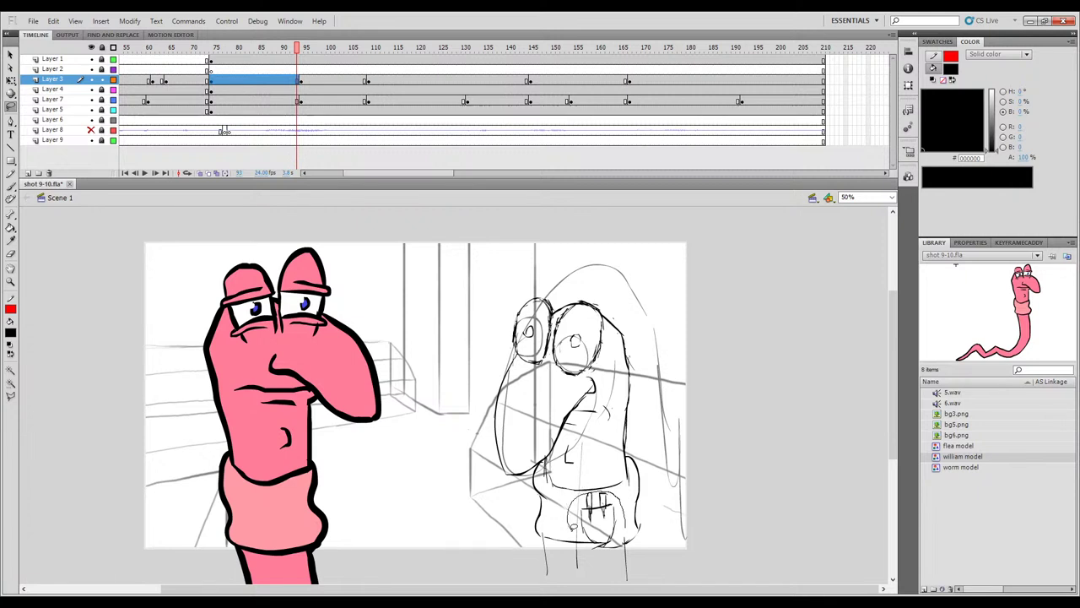
pyautogui.moveTo(614, 540); pyautogui.dragTo(626, 527)
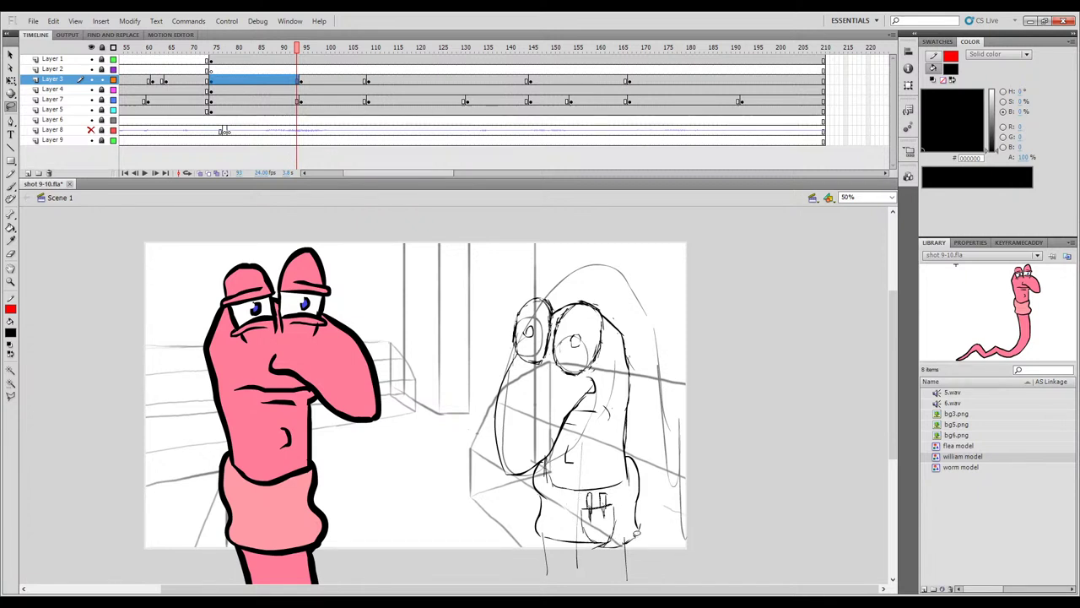
pyautogui.press('Delete')
pyautogui.click(299, 81)
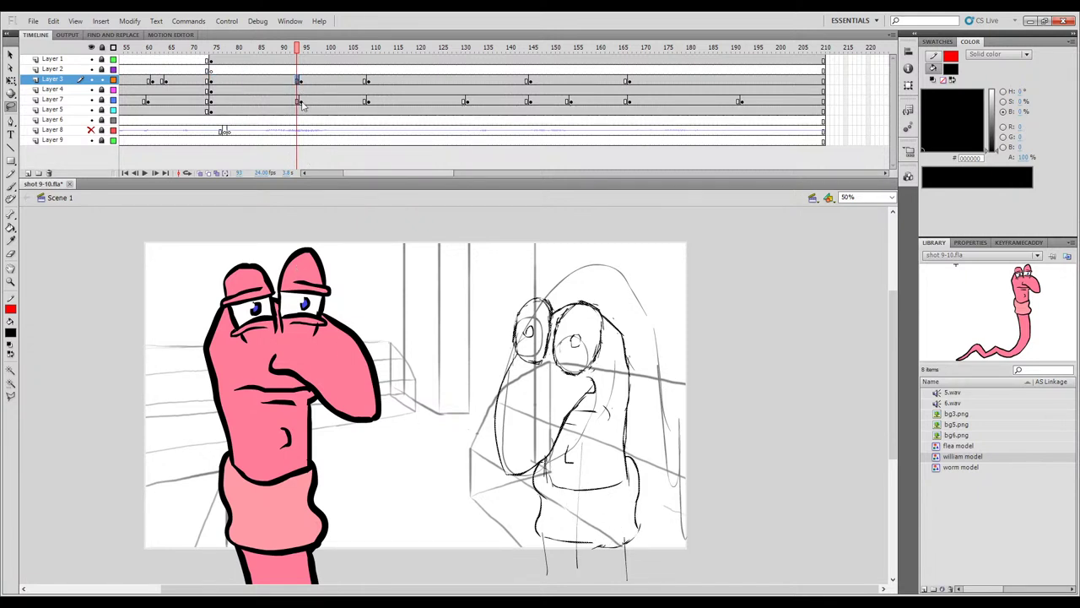
# Remove the same collar detail from the remaining Layer 3 drawings, including the keyframe at frame 167.
pyautogui.click(366, 81)
pyautogui.click(530, 81)
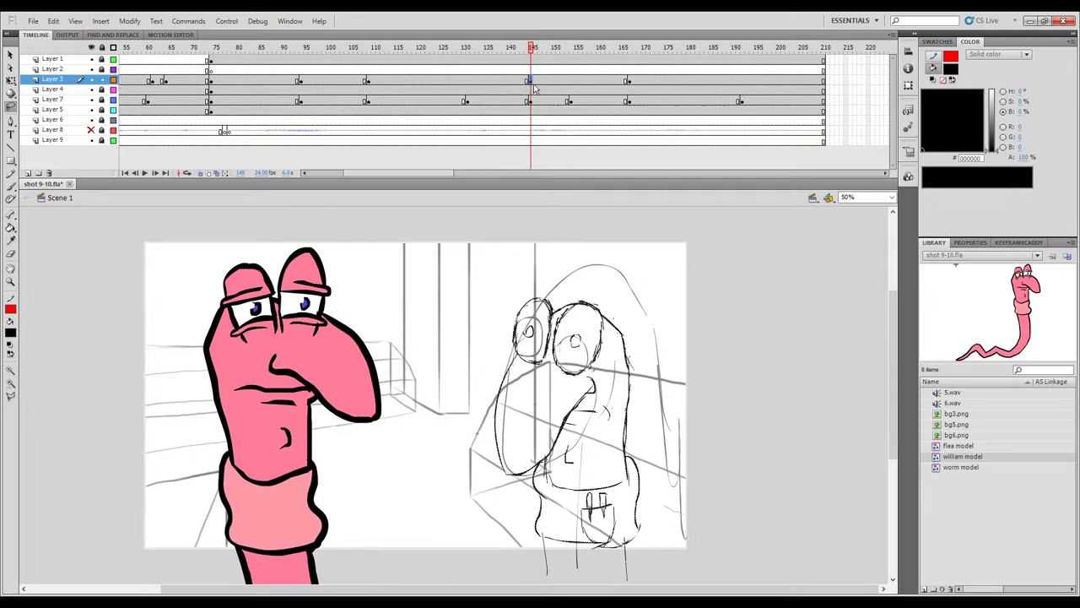
pyautogui.click(627, 81)
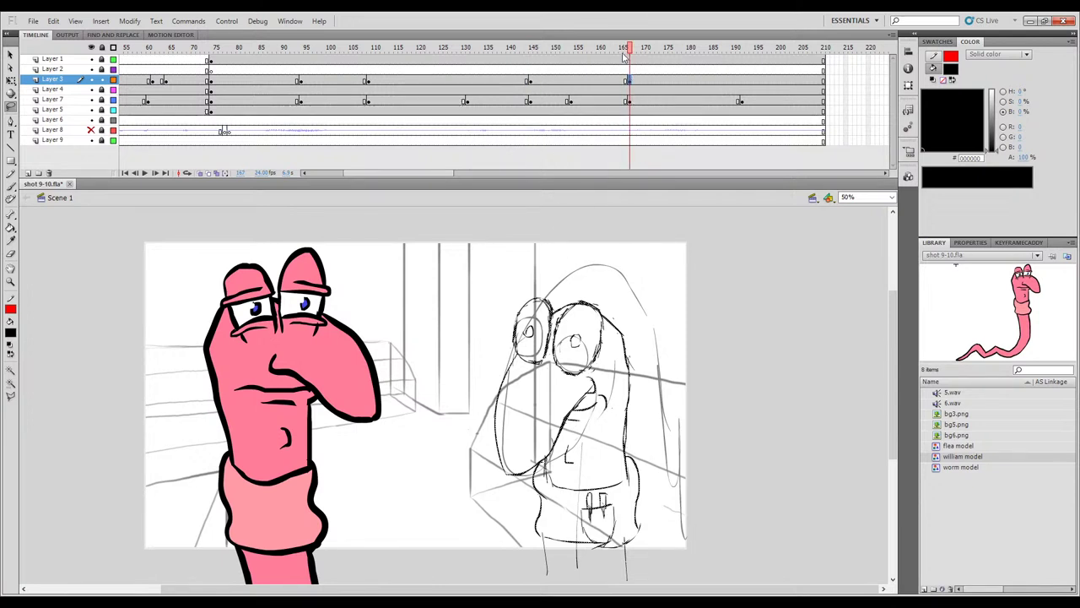
pyautogui.moveTo(625, 48); pyautogui.dragTo(624, 48)
pyautogui.moveTo(594, 584)
pyautogui.mouseDown()
pyautogui.moveTo(553, 484)
pyautogui.moveTo(624, 452)
pyautogui.moveTo(589, 513)
pyautogui.mouseUp()
pyautogui.click(630, 81)
pyautogui.press('.')
pyautogui.moveTo(622, 528)
pyautogui.mouseDown()
pyautogui.moveTo(586, 558)
pyautogui.moveTo(608, 568)
pyautogui.moveTo(591, 566)
pyautogui.moveTo(625, 549)
pyautogui.mouseUp()
pyautogui.press('Delete')
pyautogui.moveTo(721, 504); pyautogui.dragTo(699, 509)
pyautogui.hotkey('ctrl', 'z')
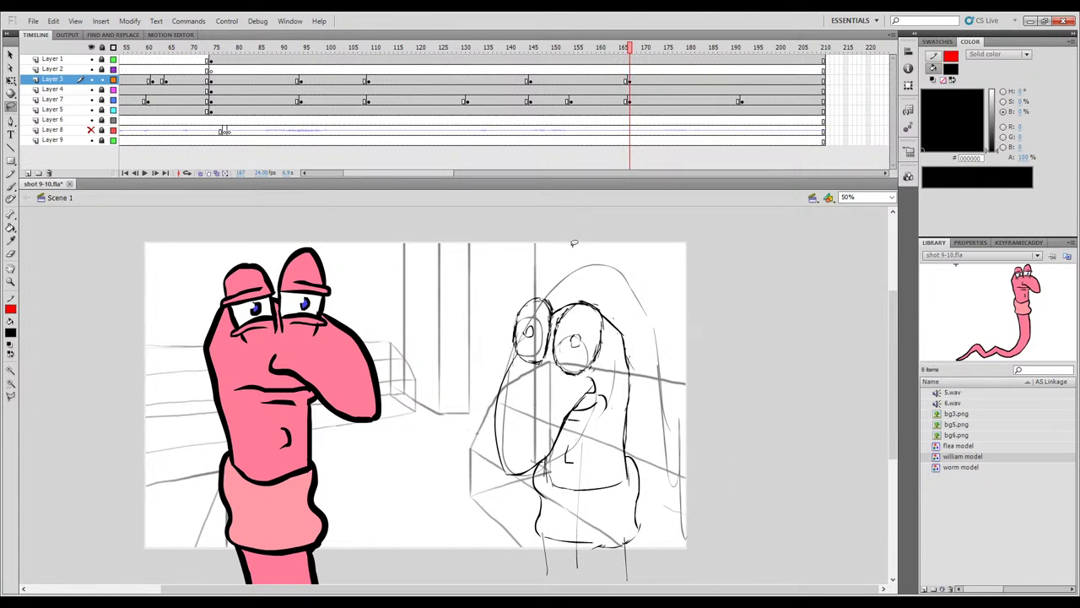
# Draw the two lines of the worm's body below the collar on Layer 3 at frame 94.
pyautogui.moveTo(297, 48); pyautogui.dragTo(307, 50)
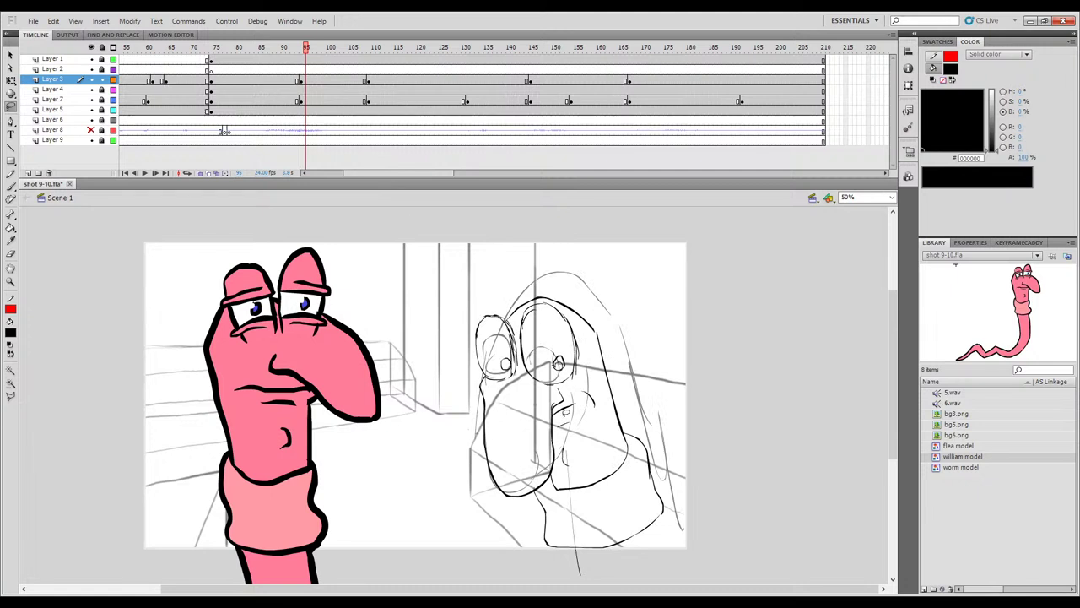
pyautogui.press('b')
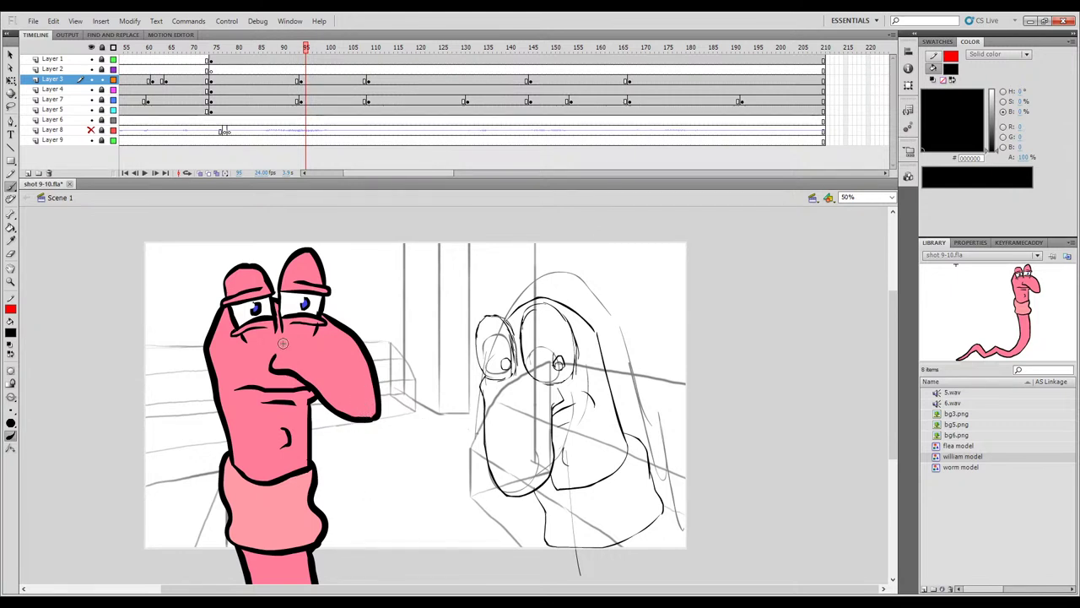
pyautogui.moveTo(305, 52); pyautogui.dragTo(303, 50)
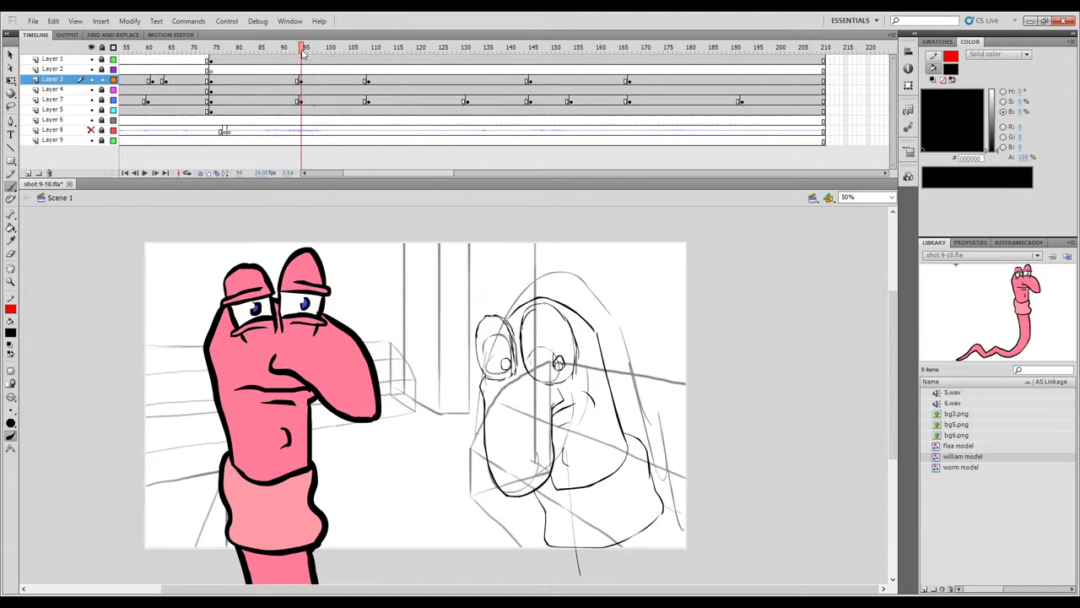
pyautogui.press(',')
pyautogui.press('.')
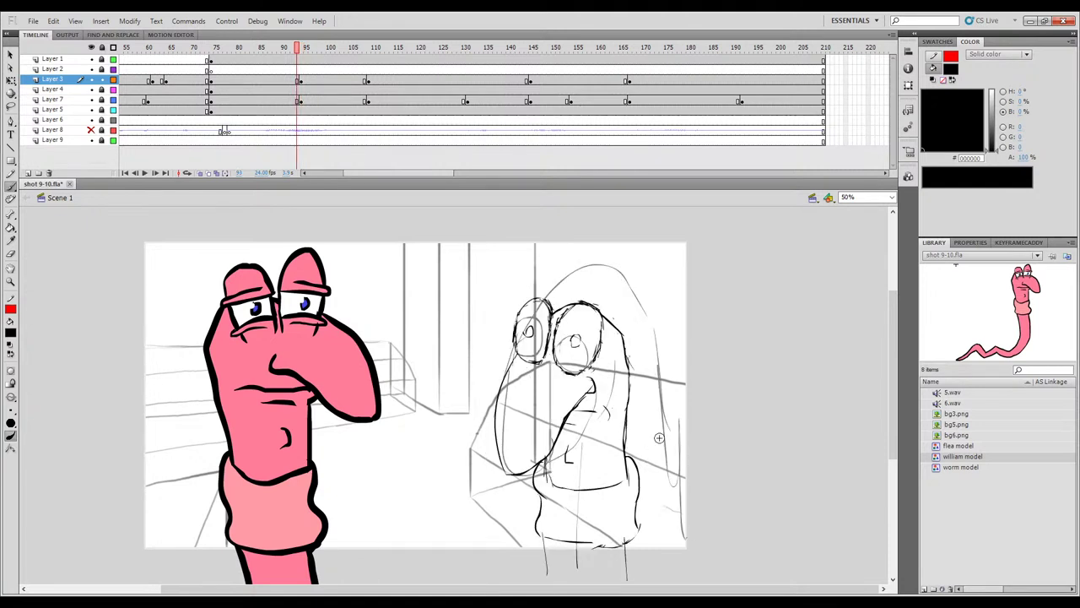
pyautogui.moveTo(655, 508); pyautogui.dragTo(671, 563)
pyautogui.hotkey('ctrl', 'z')
pyautogui.moveTo(661, 515); pyautogui.dragTo(668, 563)
pyautogui.hotkey('ctrl', 'z')
pyautogui.moveTo(666, 523); pyautogui.dragTo(668, 545)
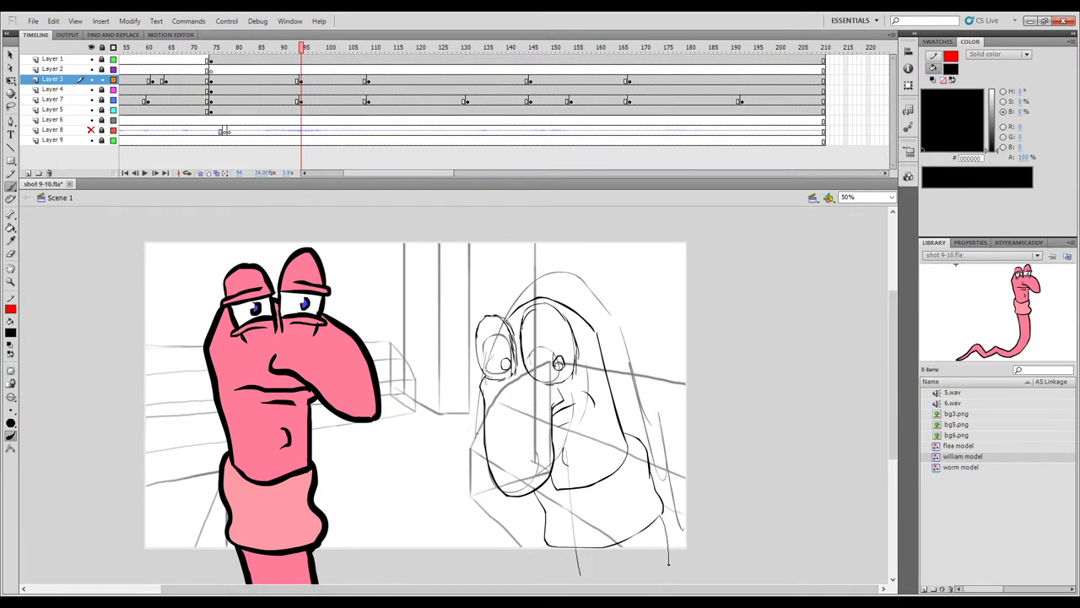
pyautogui.moveTo(556, 547); pyautogui.dragTo(558, 570)
pyautogui.hotkey('ctrl', 'z')
pyautogui.moveTo(685, 425); pyautogui.dragTo(696, 425)
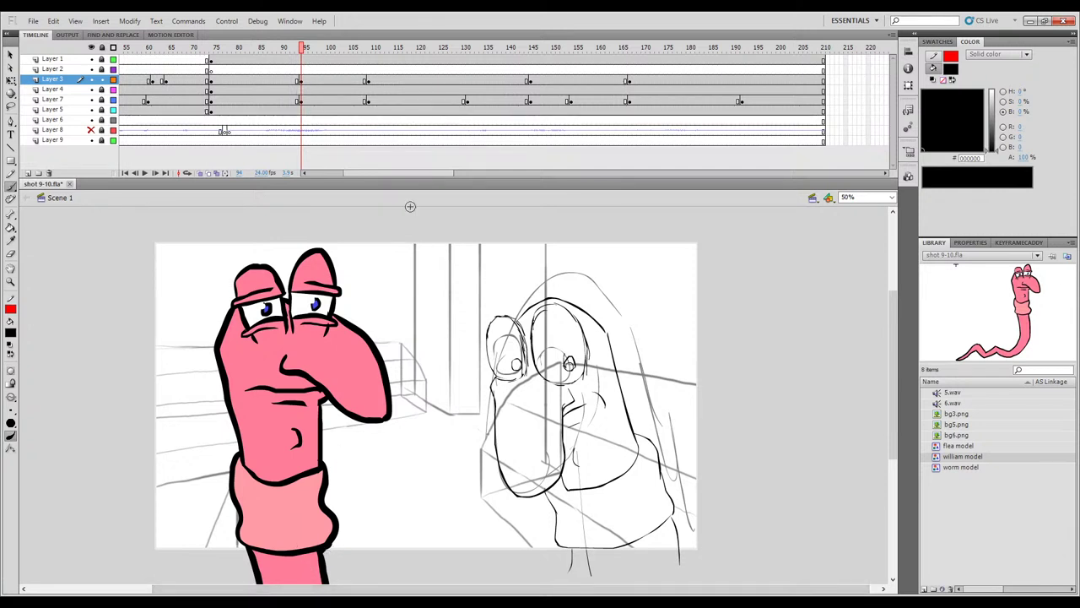
# Compare the worm's Layer 3 drawings just before and after the pose change at frame 94.
pyautogui.moveTo(301, 48); pyautogui.dragTo(304, 50)
pyautogui.click(315, 81)
pyautogui.click(288, 81)
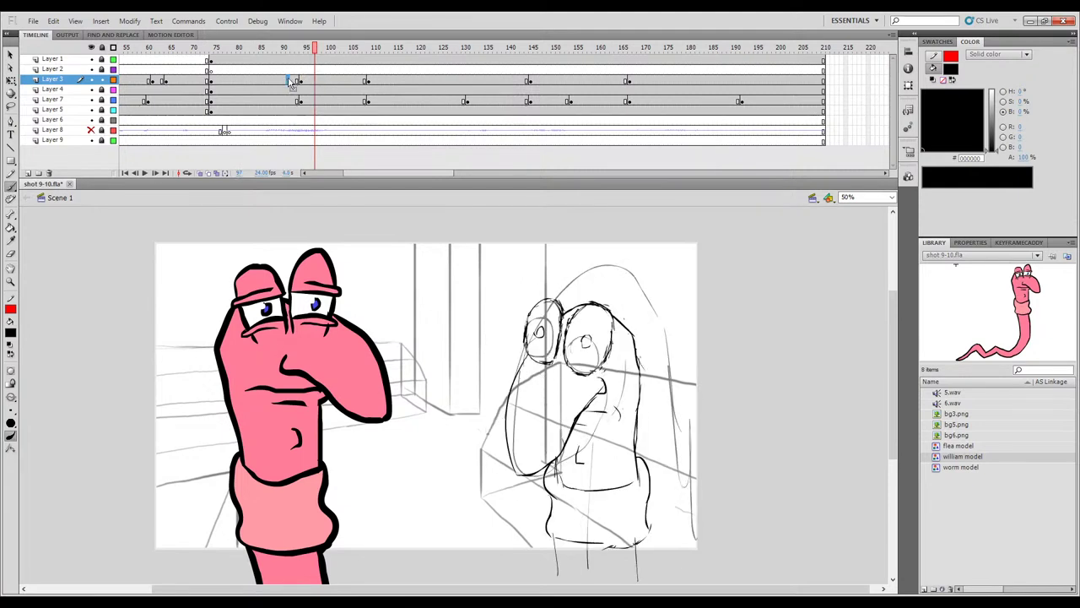
pyautogui.click(310, 82)
pyautogui.click(294, 81)
pyautogui.click(306, 82)
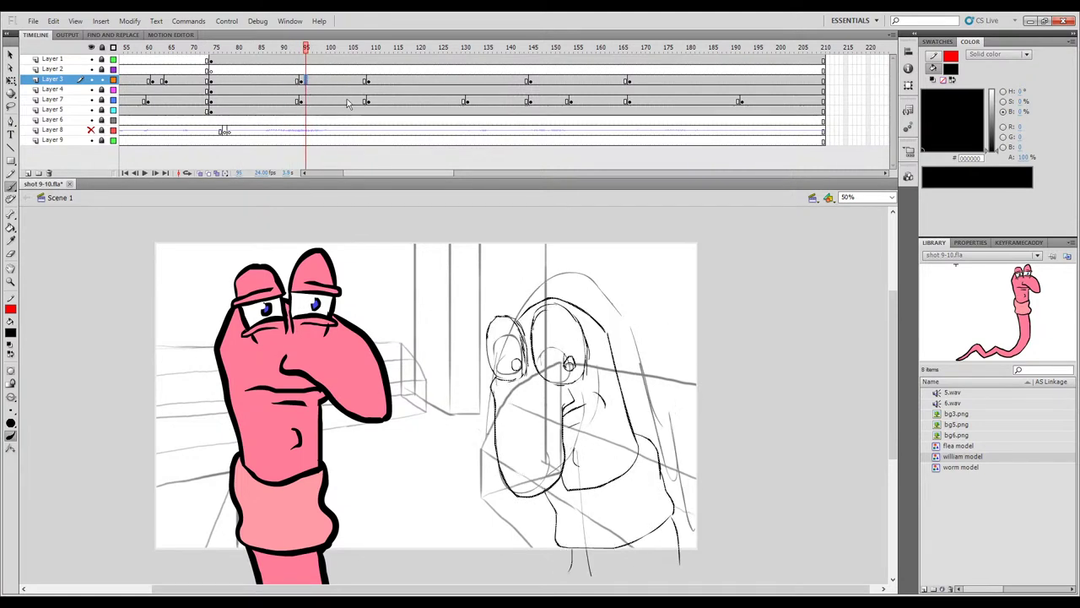
# Erase the mouth lines and the cheek crease from the Layer 3 drawing at frame 109.
pyautogui.moveTo(375, 45)
pyautogui.mouseDown()
pyautogui.moveTo(364, 45)
pyautogui.moveTo(403, 45)
pyautogui.moveTo(292, 46)
pyautogui.moveTo(400, 46)
pyautogui.moveTo(534, 83)
pyautogui.moveTo(334, 88)
pyautogui.moveTo(442, 91)
pyautogui.mouseUp()
pyautogui.click(365, 82)
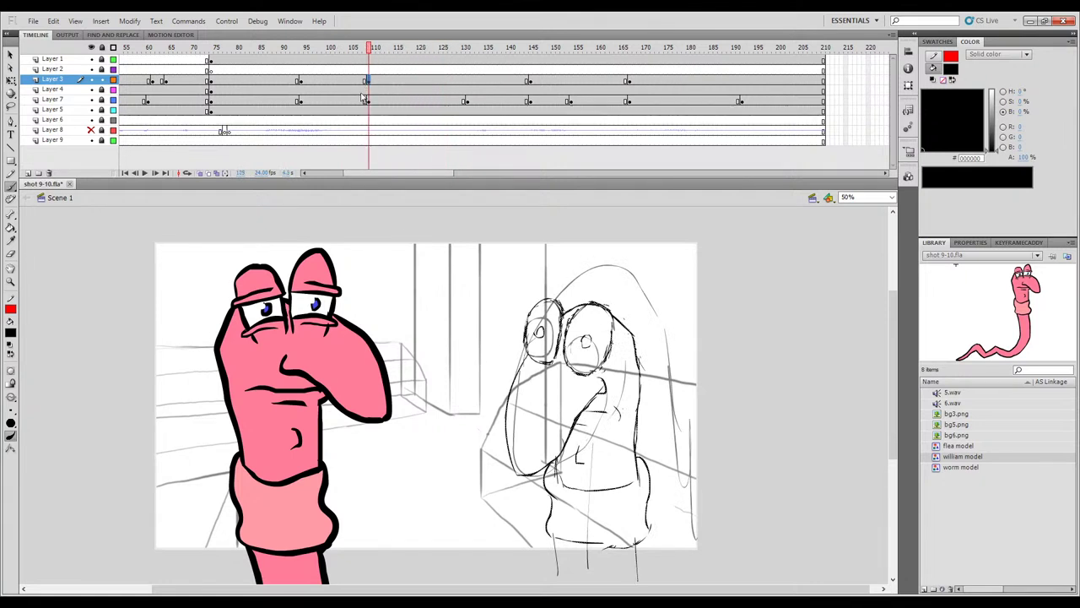
pyautogui.press('e')
pyautogui.moveTo(587, 412); pyautogui.dragTo(607, 411)
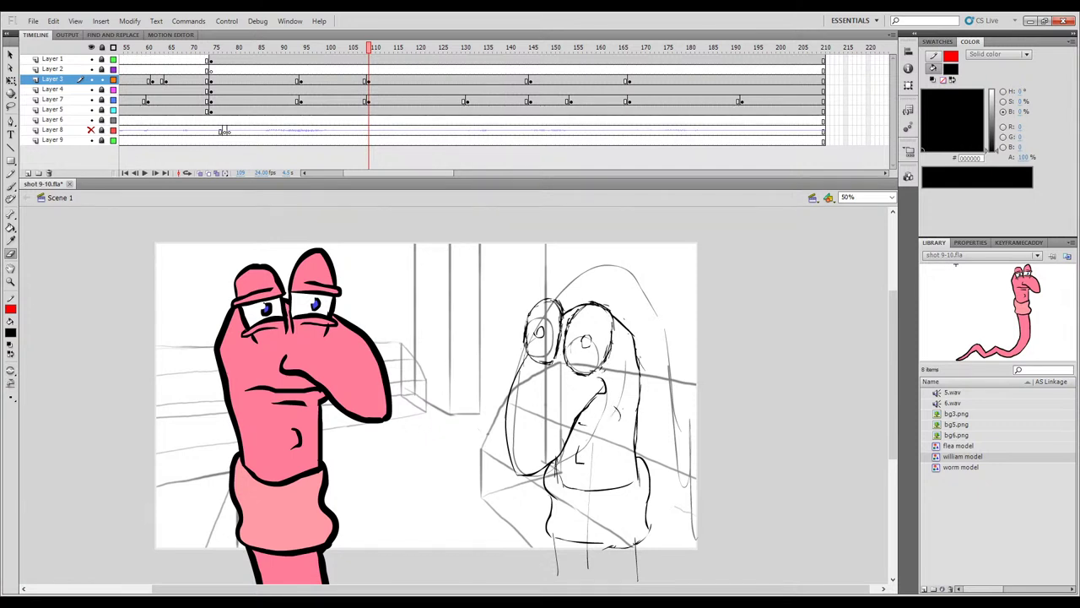
pyautogui.keyDown('ctrl'); pyautogui.click(621, 418); pyautogui.keyUp('ctrl')
pyautogui.press('Delete')
pyautogui.press('b')
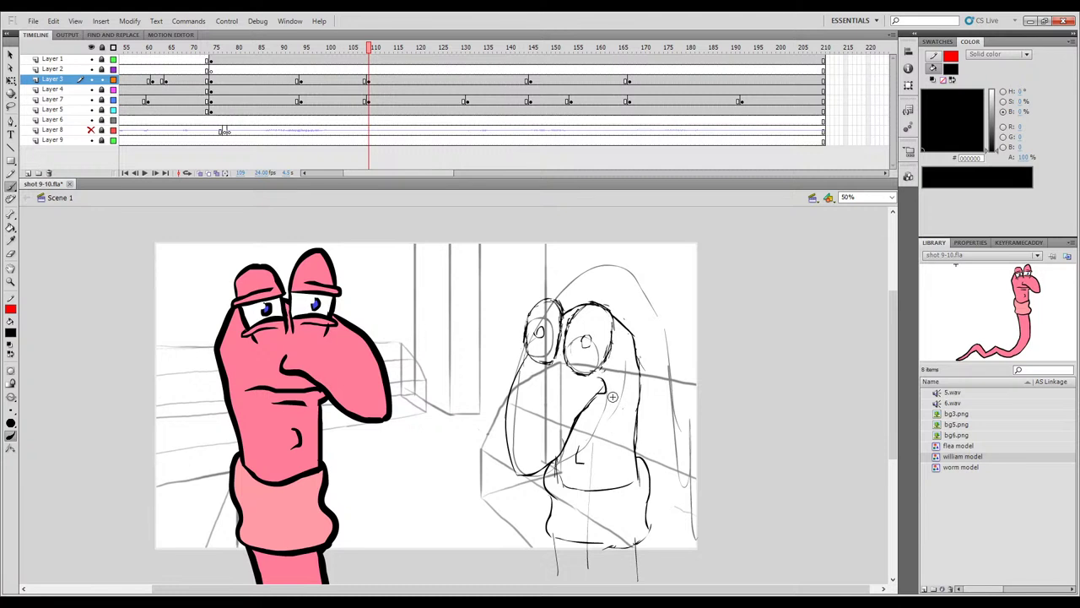
# Redraw the mouth, the short line beneath it and the cheek crease at frame 109.
pyautogui.press(',')
pyautogui.press('.')
pyautogui.hotkey('ctrl', 'z')
pyautogui.moveTo(587, 407); pyautogui.dragTo(600, 409)
# Insert blank keyframes on Layer 3 at frames 131, 154 and 192.
pyautogui.moveTo(369, 52)
pyautogui.mouseDown()
pyautogui.moveTo(358, 52)
pyautogui.moveTo(503, 56)
pyautogui.moveTo(451, 55)
pyautogui.moveTo(466, 55)
pyautogui.mouseUp()
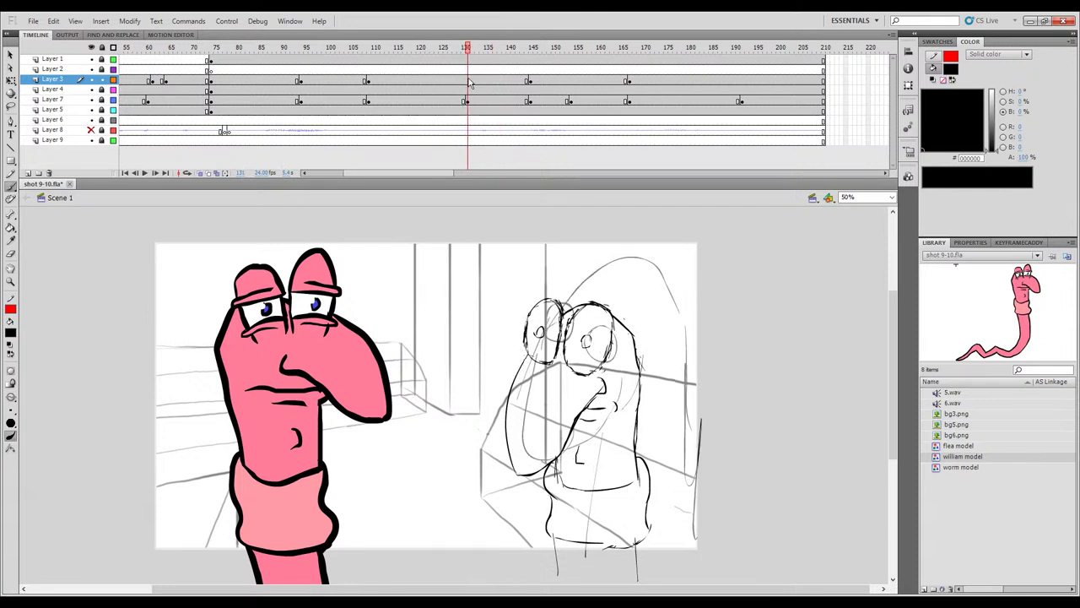
pyautogui.press('F7')
pyautogui.click(579, 48)
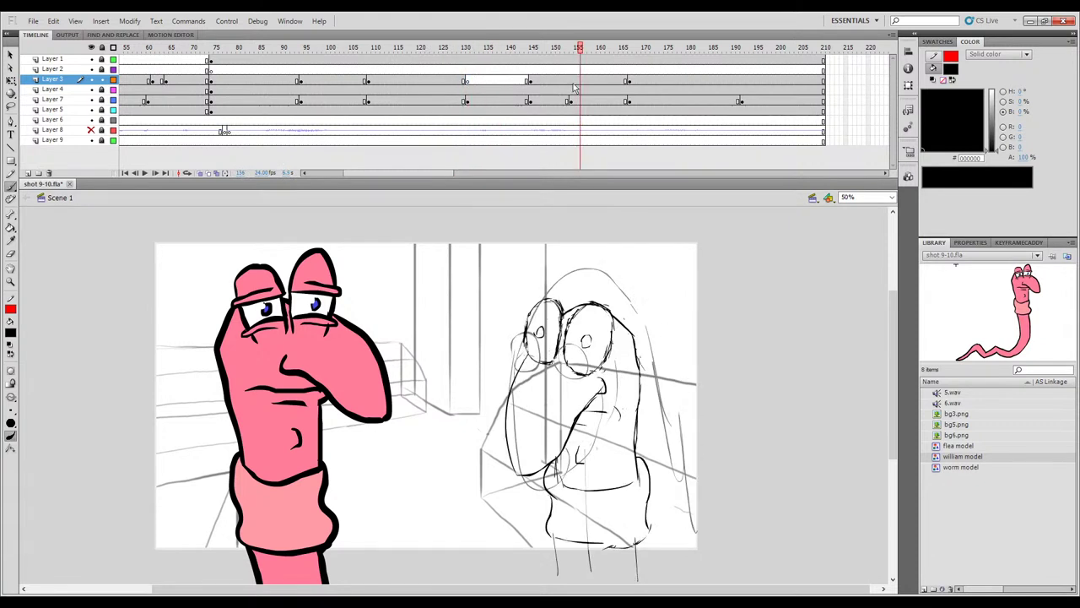
pyautogui.click(351, 59)
pyautogui.click(351, 80)
pyautogui.click(579, 81)
pyautogui.click(571, 81)
pyautogui.press('Delete')
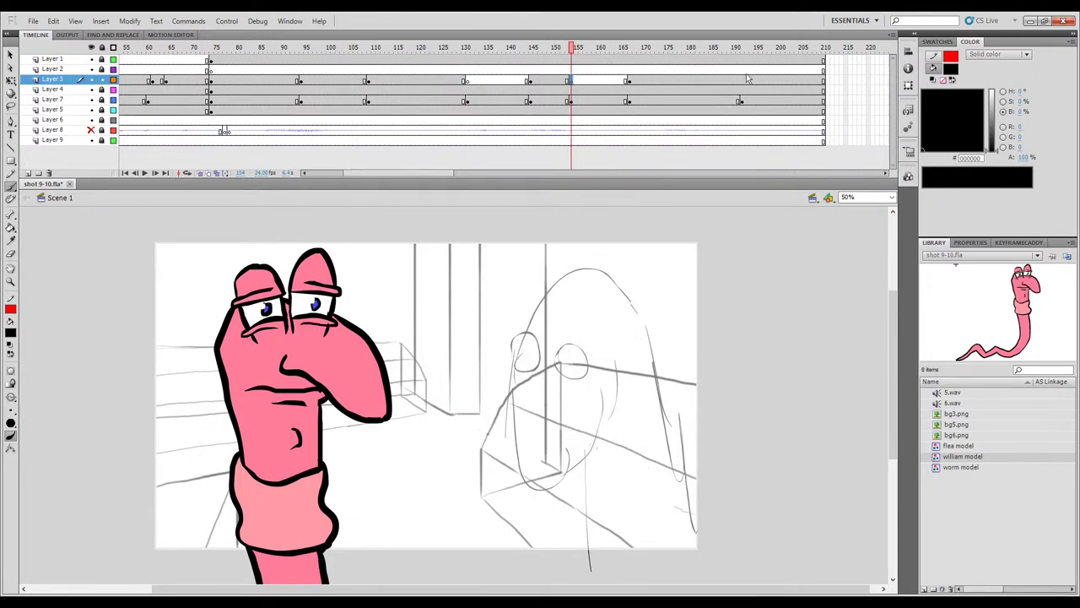
pyautogui.click(744, 81)
pyautogui.click(744, 81)
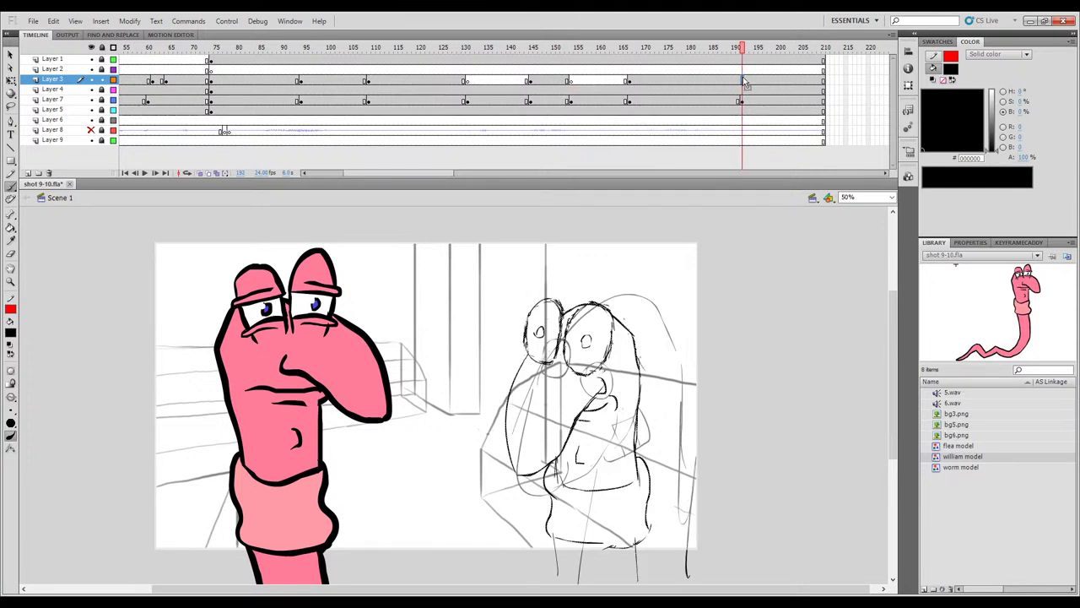
# Draw the tilted oval outline of the larger, near eye on Layer 3 at frame 131, following the rough sketch.
pyautogui.click(465, 80)
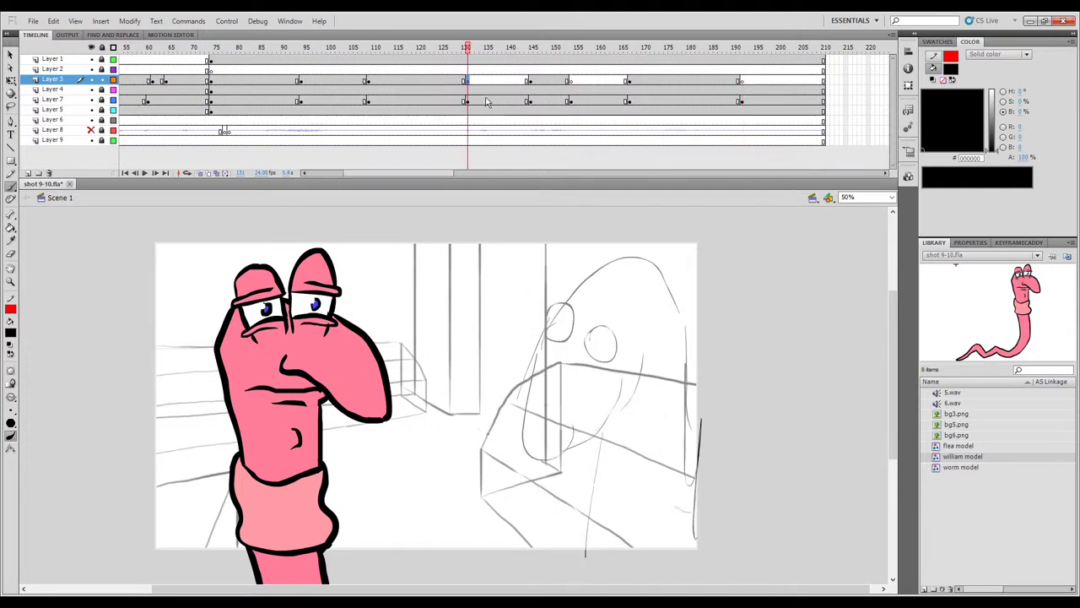
pyautogui.press('.')
pyautogui.press('.')
pyautogui.press(',')
pyautogui.press('.')
pyautogui.press(',')
pyautogui.press('.')
pyautogui.press(',')
pyautogui.press('.')
pyautogui.moveTo(595, 307); pyautogui.dragTo(625, 300)
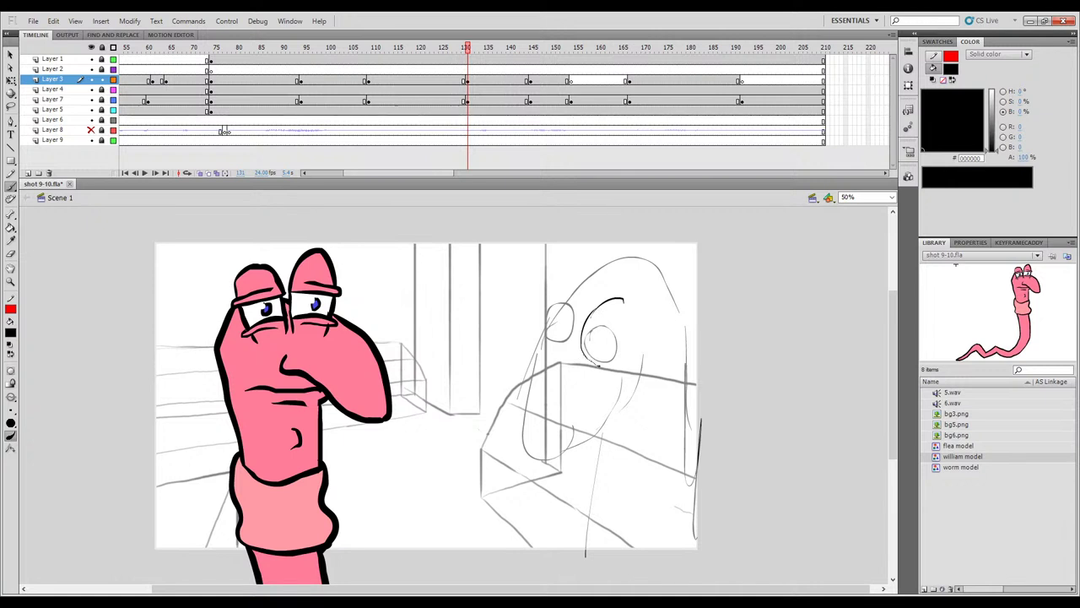
pyautogui.moveTo(586, 356); pyautogui.dragTo(618, 354)
pyautogui.moveTo(624, 298)
pyautogui.mouseDown()
pyautogui.moveTo(628, 334)
pyautogui.moveTo(628, 304)
pyautogui.moveTo(616, 357)
pyautogui.mouseUp()
# Draw the tilted outline of the far eye and add a small round pupil to each eye.
pyautogui.press(',')
pyautogui.press('.')
pyautogui.moveTo(579, 285)
pyautogui.mouseDown()
pyautogui.moveTo(551, 300)
pyautogui.moveTo(552, 336)
pyautogui.mouseUp()
pyautogui.press(',')
pyautogui.press('.')
pyautogui.moveTo(594, 333); pyautogui.dragTo(562, 319)
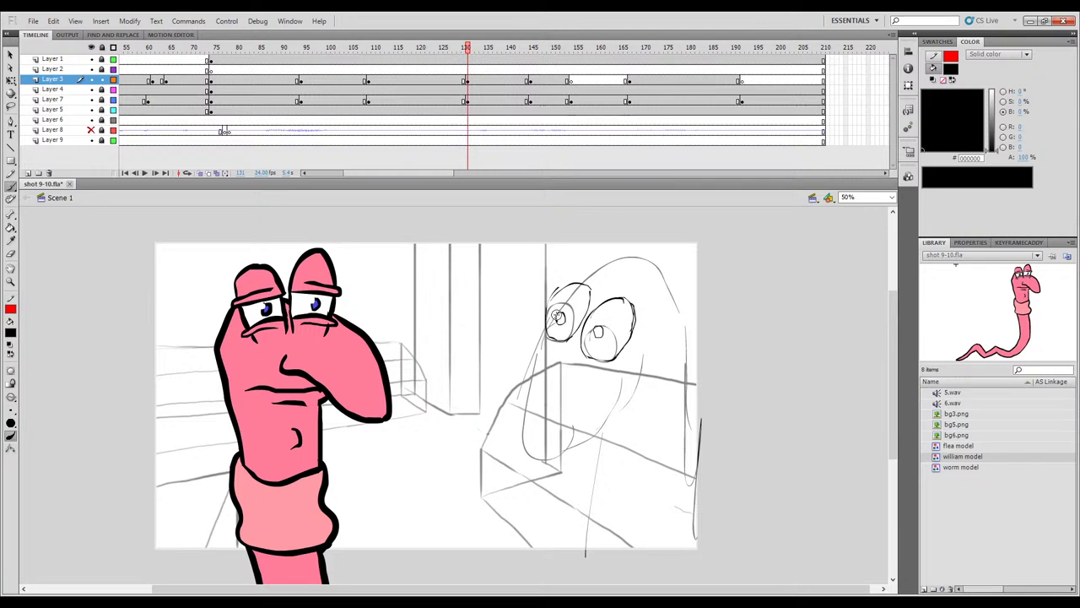
# Shift the pupils slightly lower inside both eyes at frame 131.
pyautogui.press('.')
pyautogui.press(',')
pyautogui.press('.')
pyautogui.press(',')
pyautogui.press('.')
pyautogui.press(',')
pyautogui.moveTo(601, 337); pyautogui.dragTo(564, 326)
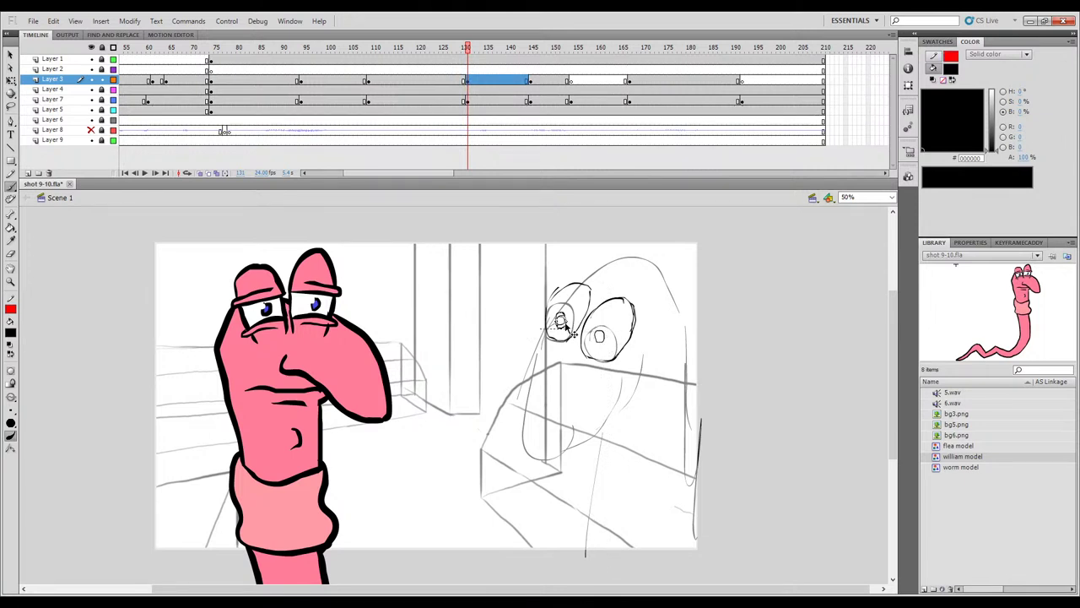
pyautogui.keyDown('ctrl'); pyautogui.click(587, 405); pyautogui.keyUp('ctrl')
pyautogui.press(',')
pyautogui.press('.')
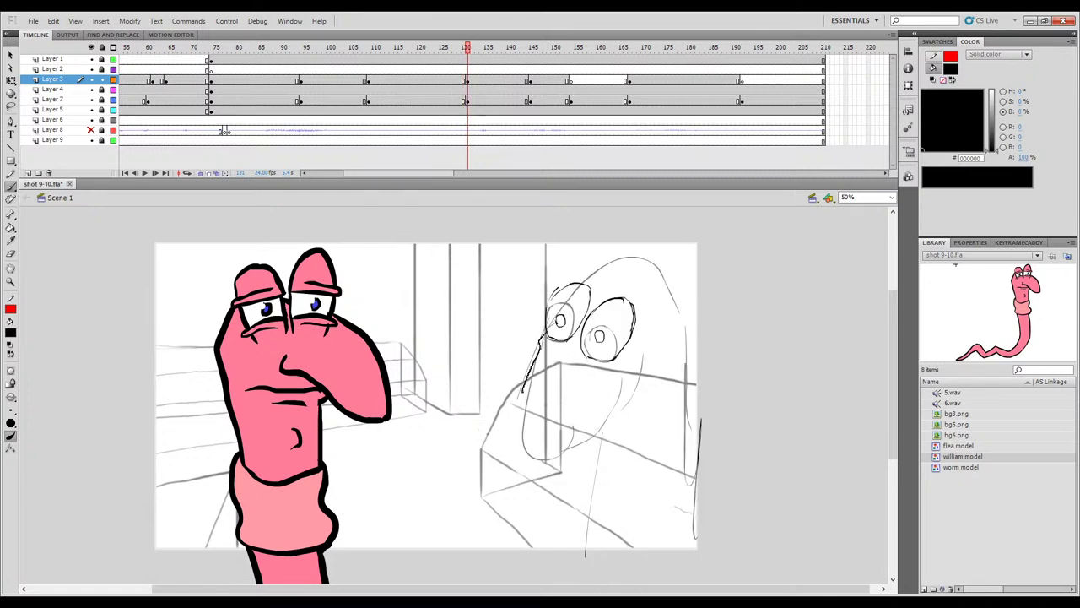
pyautogui.moveTo(546, 330); pyautogui.dragTo(515, 393)
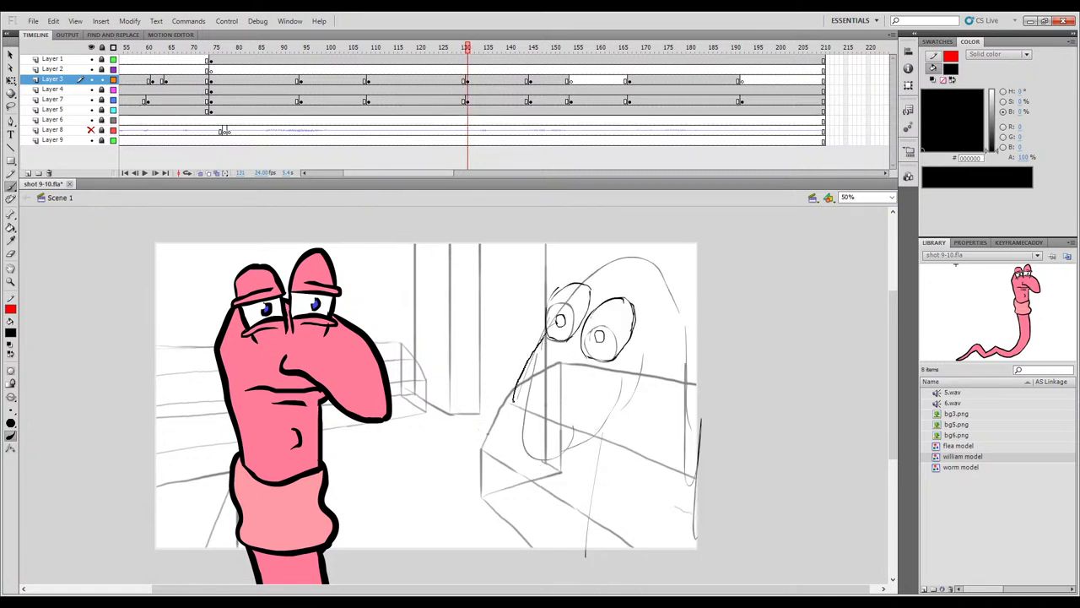
pyautogui.moveTo(530, 450); pyautogui.dragTo(603, 387)
pyautogui.press(',')
pyautogui.press('.')
pyautogui.press(',')
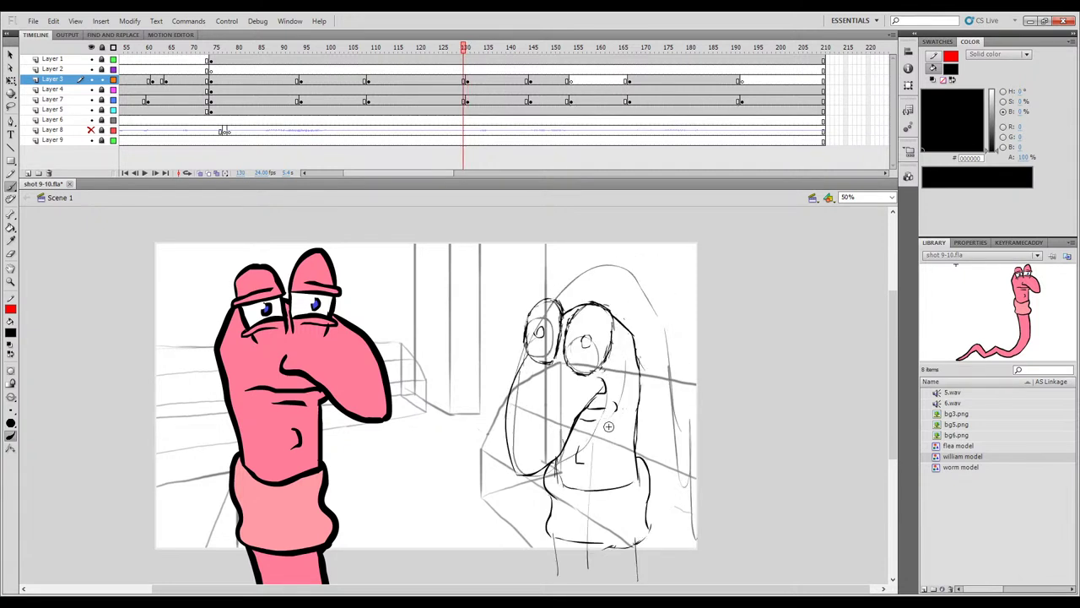
pyautogui.press('.')
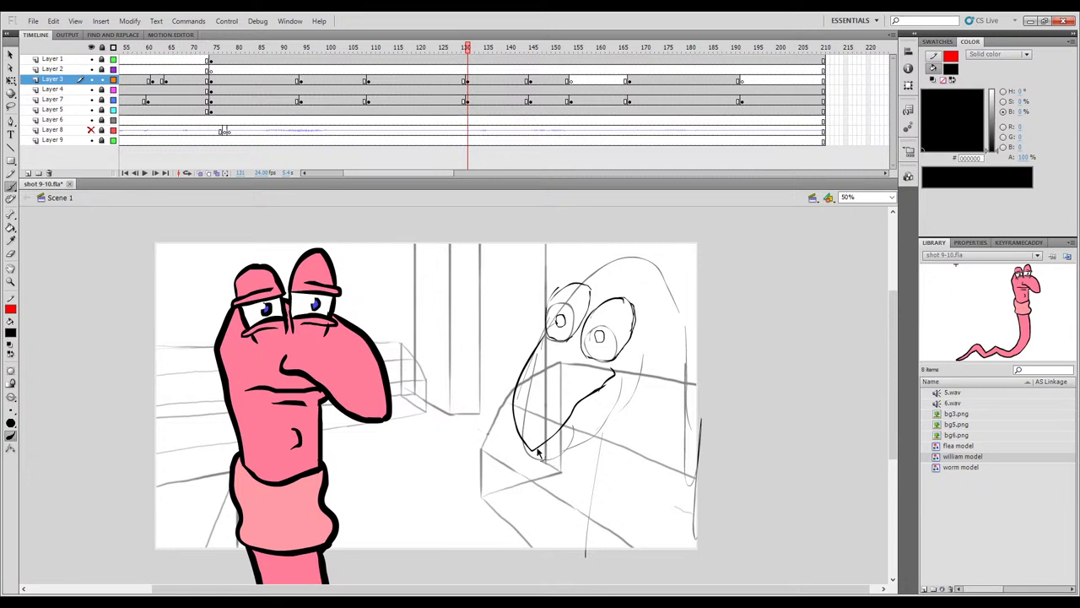
pyautogui.hotkey('ctrl', 'z')
# Draw the long drooping nose from the far eye around its tip and back up to a small hooked crease.
pyautogui.press(',')
pyautogui.press('.')
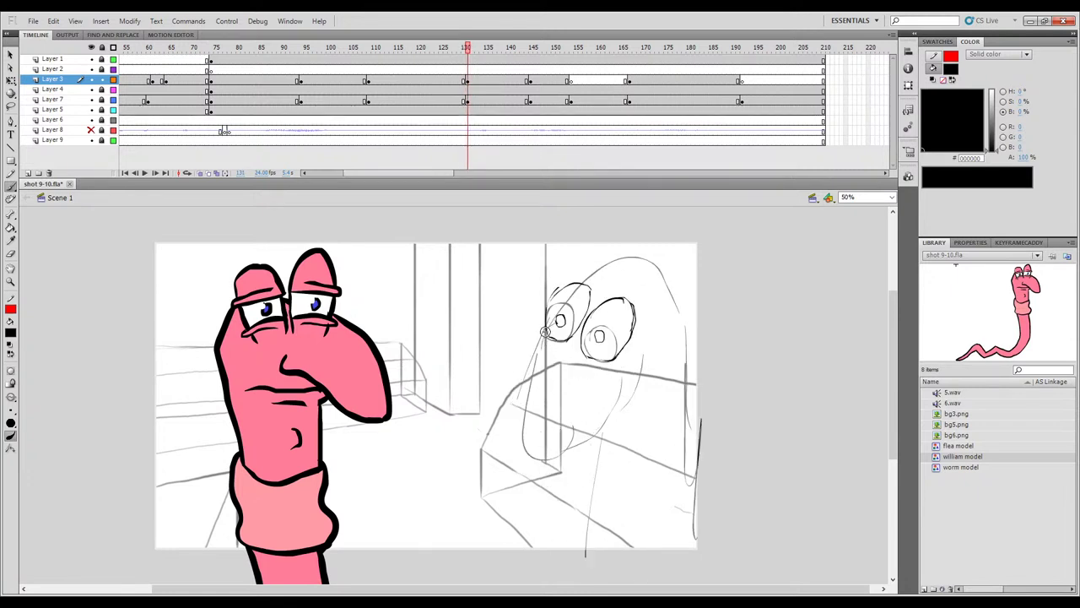
pyautogui.moveTo(541, 336)
pyautogui.mouseDown()
pyautogui.moveTo(522, 368)
pyautogui.moveTo(518, 431)
pyautogui.moveTo(542, 433)
pyautogui.moveTo(595, 386)
pyautogui.mouseUp()
pyautogui.press(',')
pyautogui.press(',')
pyautogui.press('.')
pyautogui.press('.')
pyautogui.moveTo(604, 369); pyautogui.dragTo(595, 386)
# Add the mouth line beneath the base of the nose, checking it against the previous pose.
pyautogui.press(',')
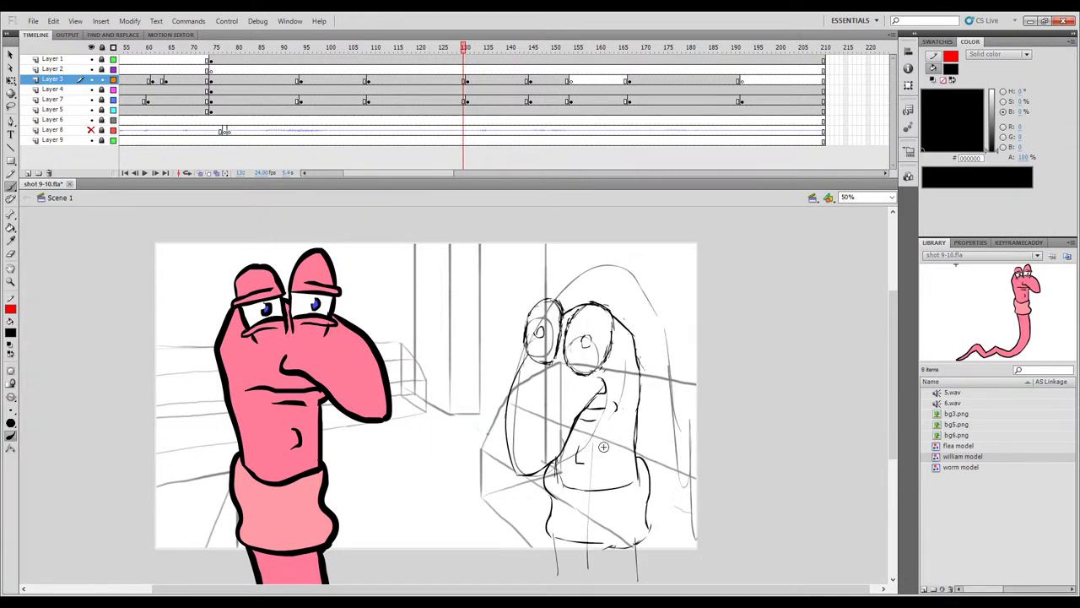
pyautogui.press('.')
pyautogui.press(',')
pyautogui.press('.')
pyautogui.press(',')
pyautogui.press('.')
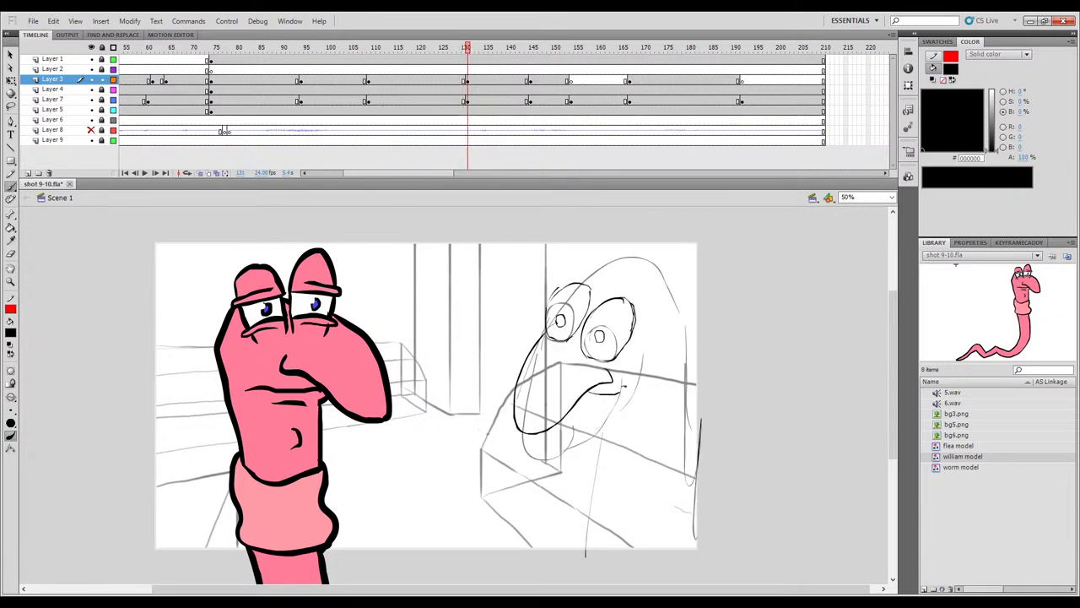
# Outline the top and back of the head, from between the eyes around behind the near eye.
pyautogui.press(',')
pyautogui.press('.')
pyautogui.press(',')
pyautogui.press('.')
pyautogui.moveTo(637, 301); pyautogui.dragTo(655, 331)
pyautogui.hotkey('ctrl', 'z')
pyautogui.hotkey('ctrl', 'z')
pyautogui.moveTo(592, 289)
pyautogui.mouseDown()
pyautogui.moveTo(629, 298)
pyautogui.moveTo(660, 349)
pyautogui.mouseUp()
pyautogui.press(',')
pyautogui.press('.')
# Extend the back of the head down the neck and draw the neckline where it meets the collar.
pyautogui.moveTo(639, 412); pyautogui.dragTo(632, 457)
pyautogui.press('.')
pyautogui.press(',')
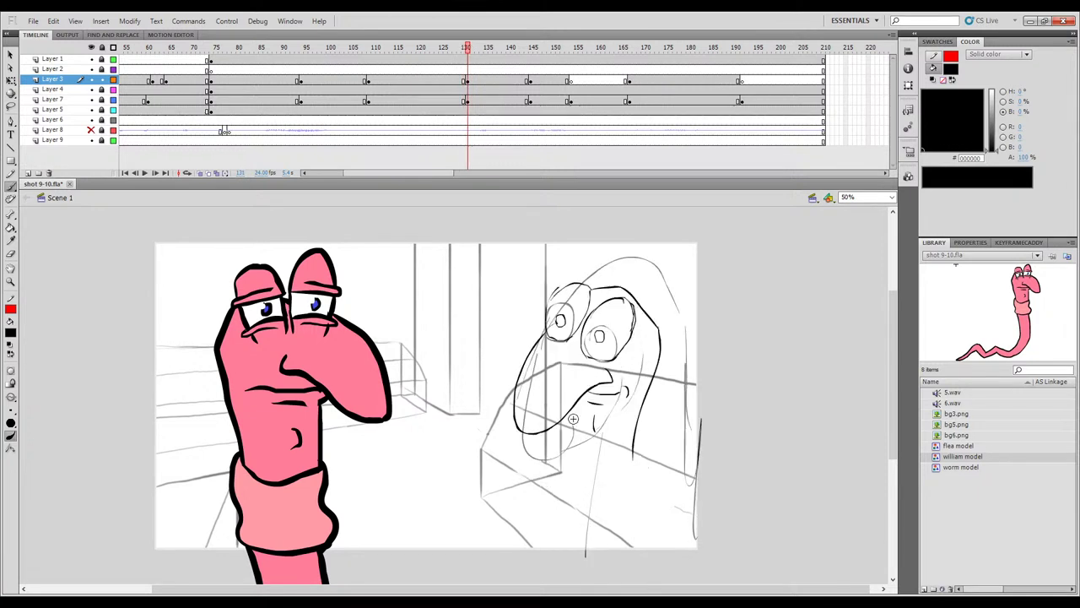
pyautogui.moveTo(558, 439)
pyautogui.mouseDown()
pyautogui.moveTo(559, 458)
pyautogui.moveTo(625, 462)
pyautogui.mouseUp()
pyautogui.press('.')
pyautogui.press(',')
# Draw the collar's two sides and lower edge around the neck at frame 131.
pyautogui.moveTo(548, 434)
pyautogui.mouseDown()
pyautogui.moveTo(538, 488)
pyautogui.moveTo(557, 508)
pyautogui.mouseUp()
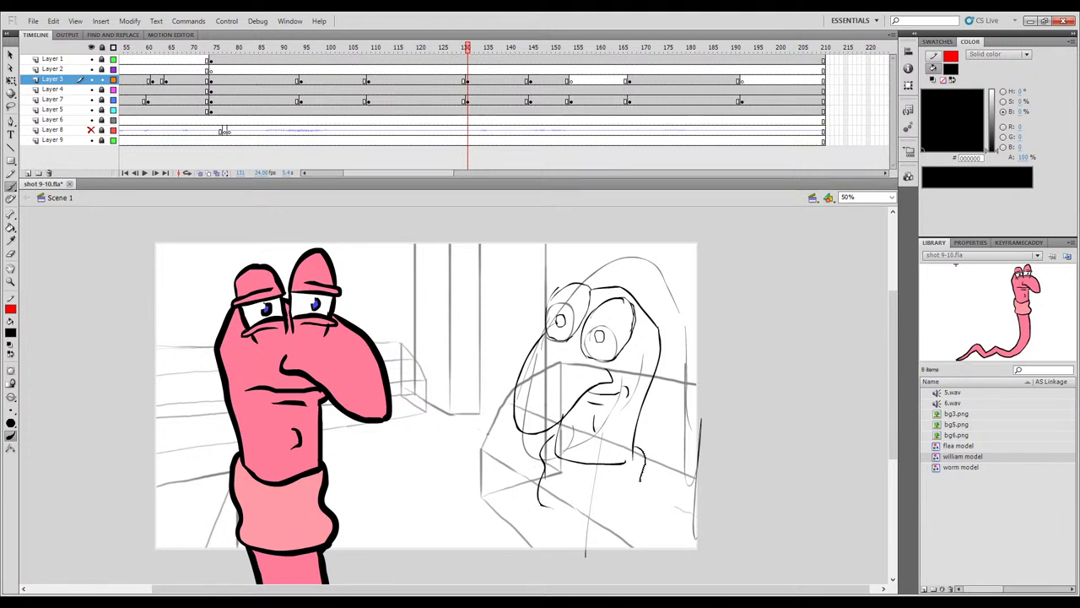
pyautogui.press(',')
pyautogui.press('.')
pyautogui.press(',')
pyautogui.press('.')
# Select the whole worm drawing at frame 131 and move it slightly to the right.
pyautogui.moveTo(719, 245); pyautogui.dragTo(477, 569)
pyautogui.moveTo(569, 342); pyautogui.dragTo(582, 340)
pyautogui.press(',')
pyautogui.press('.')
pyautogui.press(',')
pyautogui.press('.')
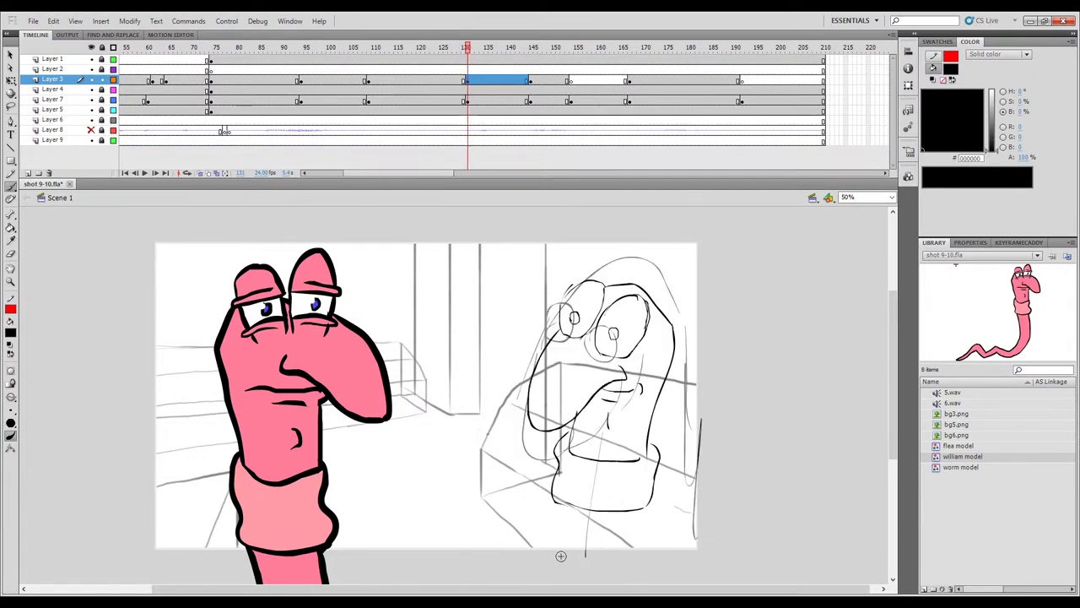
# Draw the two body lines running down from the collar at frame 131.
pyautogui.press(',')
pyautogui.press('.')
pyautogui.press(',')
pyautogui.press('.')
pyautogui.moveTo(551, 530); pyautogui.dragTo(552, 563)
pyautogui.moveTo(640, 510); pyautogui.dragTo(634, 571)
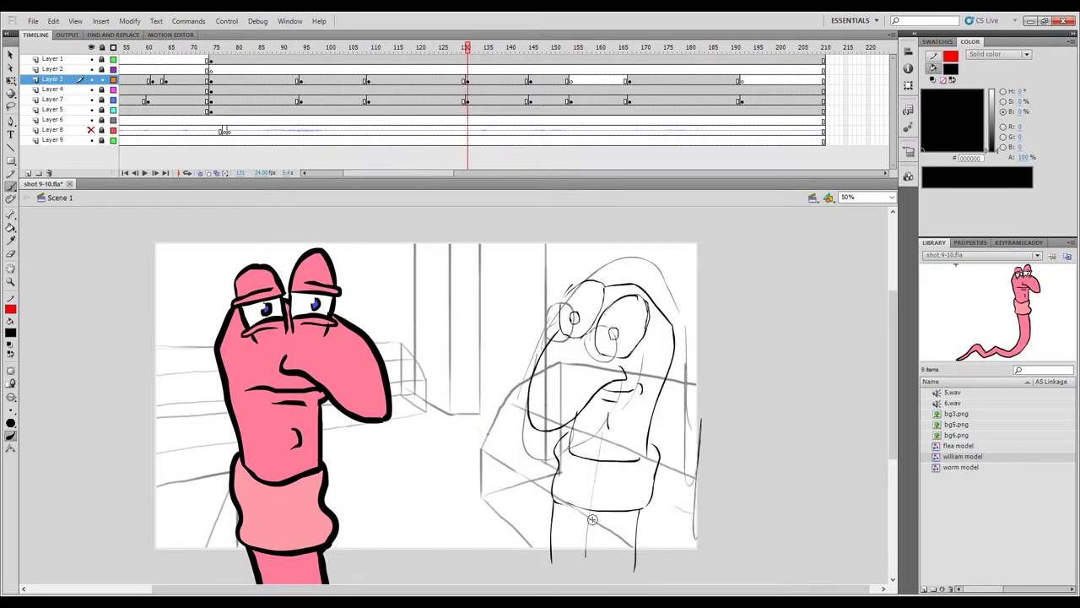
# Draw the upright oval outline of the near eye on Layer 3 at frame 154, undoing unsatisfactory strokes.
pyautogui.moveTo(467, 48)
pyautogui.mouseDown()
pyautogui.moveTo(481, 66)
pyautogui.moveTo(465, 49)
pyautogui.moveTo(487, 49)
pyautogui.moveTo(460, 49)
pyautogui.moveTo(487, 50)
pyautogui.mouseUp()
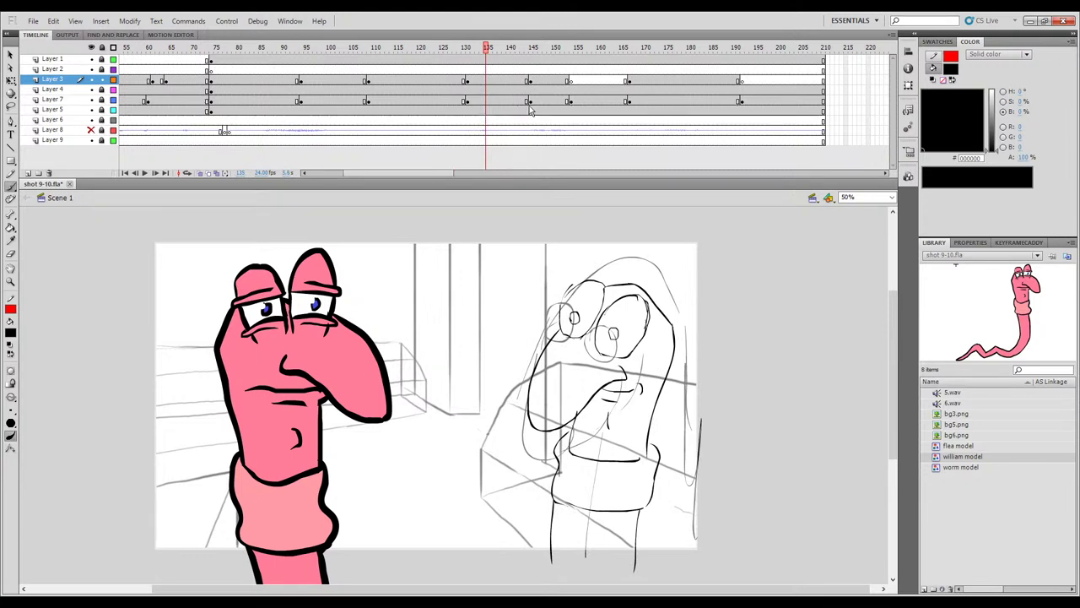
pyautogui.moveTo(489, 48)
pyautogui.mouseDown()
pyautogui.moveTo(546, 65)
pyautogui.moveTo(566, 51)
pyautogui.mouseUp()
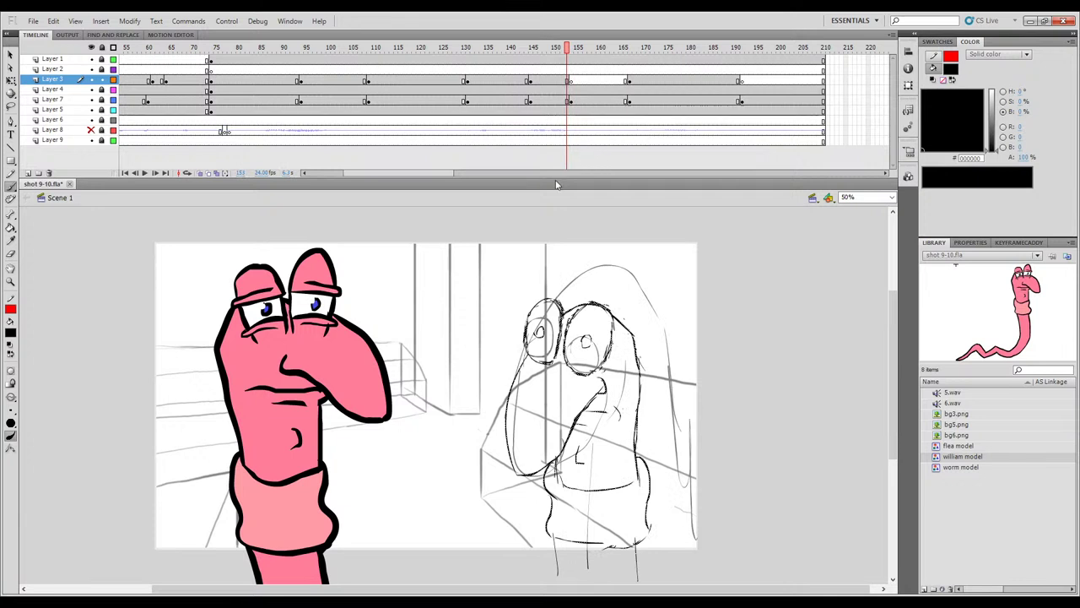
pyautogui.press('.')
pyautogui.press(',')
pyautogui.press('.')
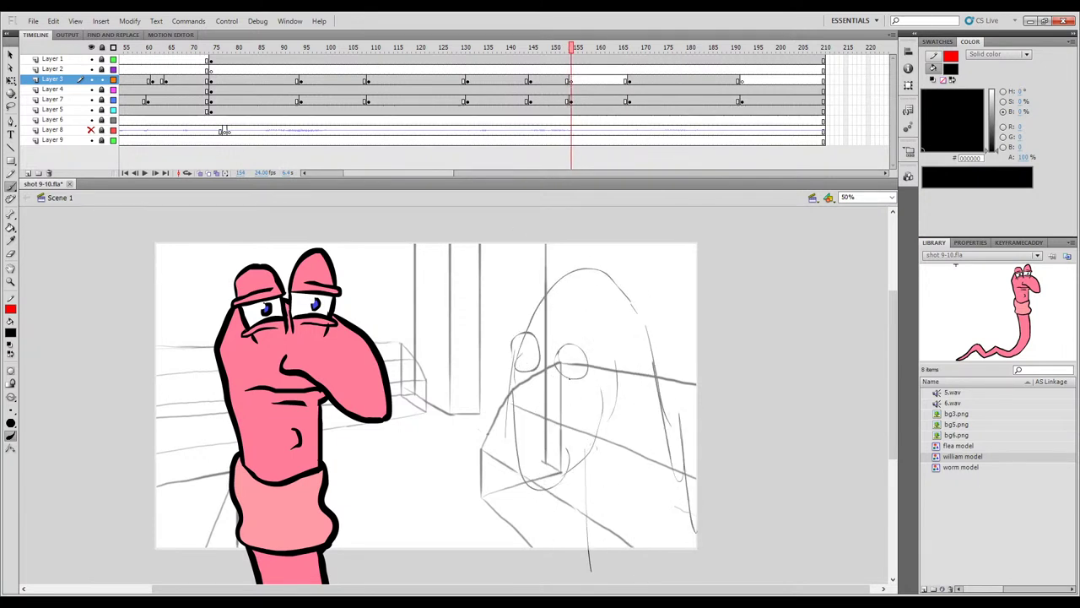
pyautogui.moveTo(557, 370)
pyautogui.mouseDown()
pyautogui.moveTo(562, 326)
pyautogui.moveTo(561, 370)
pyautogui.moveTo(550, 354)
pyautogui.moveTo(552, 335)
pyautogui.moveTo(573, 380)
pyautogui.moveTo(553, 361)
pyautogui.moveTo(563, 320)
pyautogui.moveTo(582, 320)
pyautogui.moveTo(588, 382)
pyautogui.mouseUp()
pyautogui.hotkey('ctrl', 'z')
pyautogui.hotkey('ctrl', 'z')
pyautogui.hotkey('ctrl', 'z')
pyautogui.hotkey('ctrl', 'z')
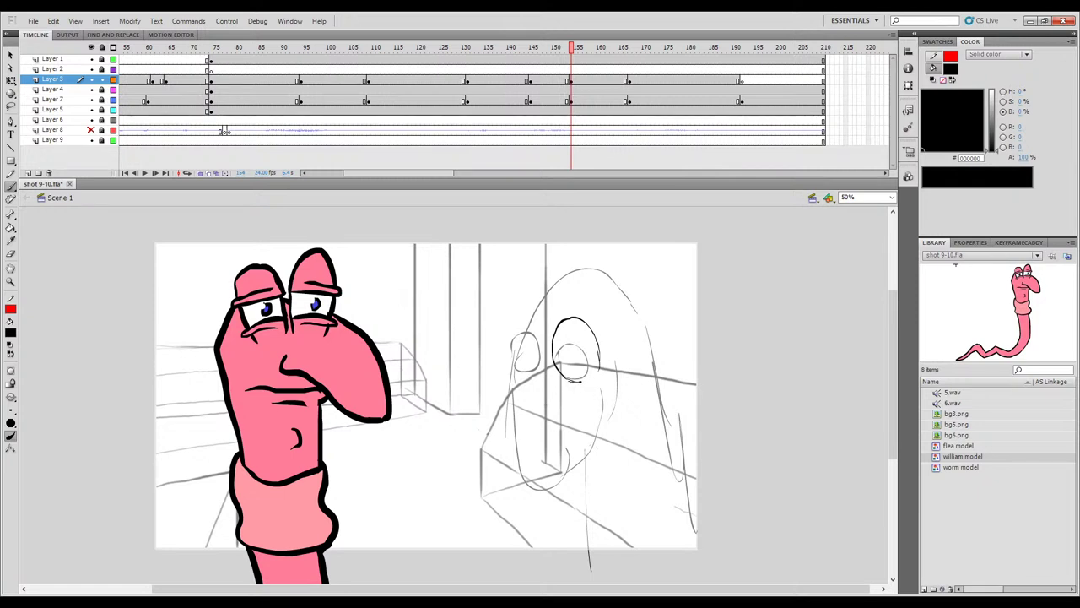
# Draw the narrower oval outline of the far eye at frame 154.
pyautogui.press(',')
pyautogui.press('.')
pyautogui.press(',')
pyautogui.press('.')
pyautogui.press(',')
pyautogui.press('.')
pyautogui.moveTo(526, 323); pyautogui.dragTo(544, 375)
pyautogui.moveTo(511, 330)
pyautogui.mouseDown()
pyautogui.moveTo(510, 361)
pyautogui.moveTo(536, 380)
pyautogui.moveTo(541, 372)
pyautogui.mouseUp()
# Add small round pupils high in both eyes at frame 154, on the side facing the back of the head.
pyautogui.press(',')
pyautogui.press('.')
pyautogui.moveTo(556, 48)
pyautogui.mouseDown()
pyautogui.moveTo(478, 71)
pyautogui.moveTo(568, 80)
pyautogui.mouseUp()
pyautogui.moveTo(580, 81)
pyautogui.mouseDown()
pyautogui.moveTo(533, 85)
pyautogui.moveTo(571, 93)
pyautogui.mouseUp()
pyautogui.moveTo(517, 360)
pyautogui.mouseDown()
pyautogui.moveTo(533, 335)
pyautogui.moveTo(586, 334)
pyautogui.mouseUp()
pyautogui.hotkey('ctrl', 'z')
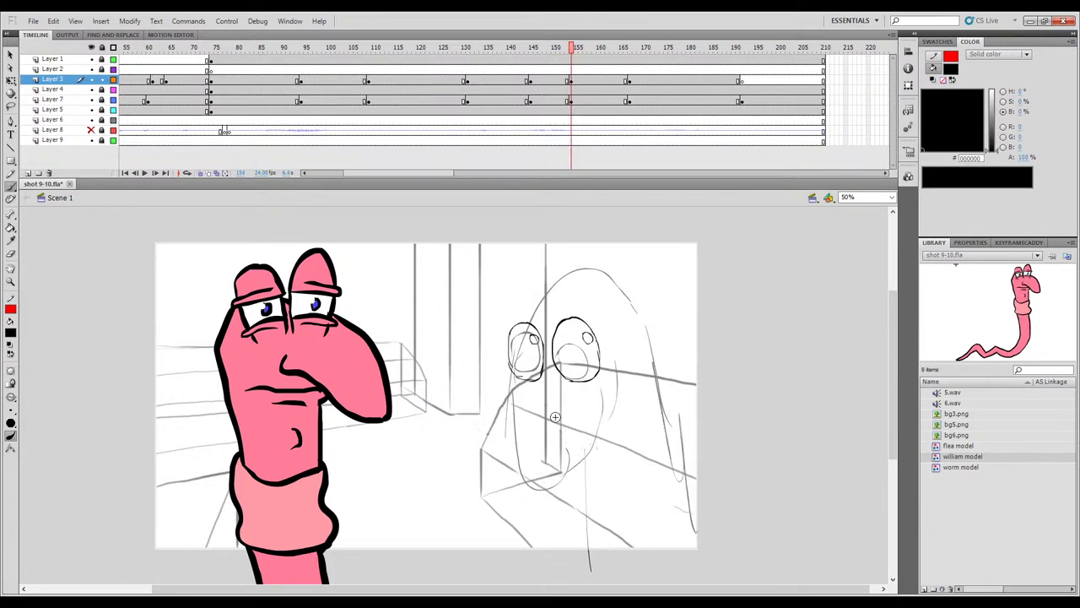
# Draw the long nose outline and the mouth corner below the near eye on Layer 3 at frame 154.
pyautogui.moveTo(517, 376)
pyautogui.mouseDown()
pyautogui.moveTo(516, 445)
pyautogui.moveTo(531, 485)
pyautogui.moveTo(550, 494)
pyautogui.moveTo(573, 475)
pyautogui.moveTo(584, 413)
pyautogui.mouseUp()
pyautogui.press('.')
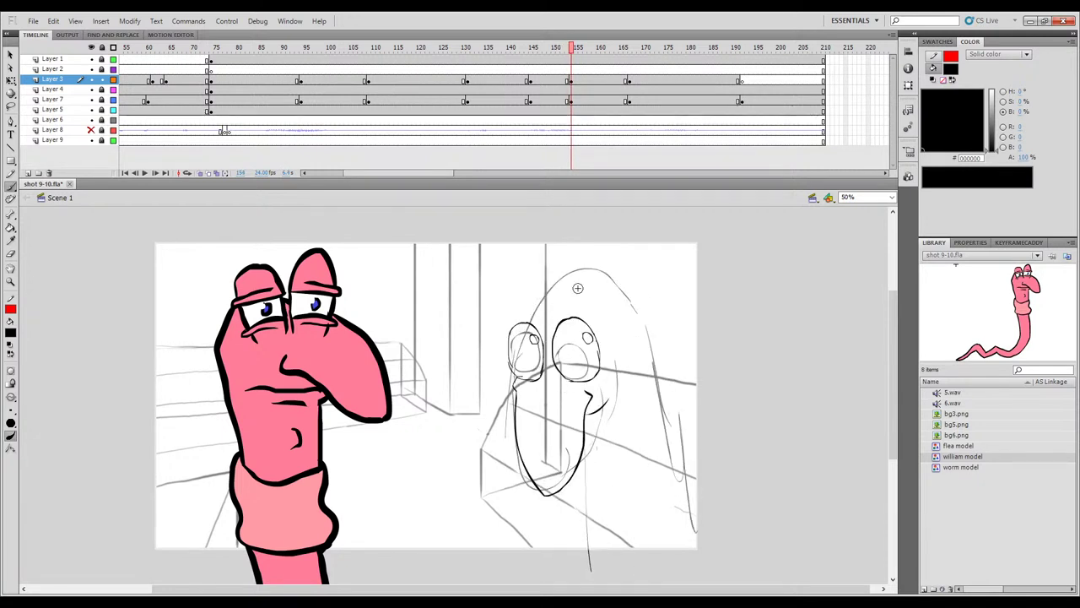
# Rework the small mouth lines below the nose on Layer 3 at frame 145.
pyautogui.moveTo(566, 51); pyautogui.dragTo(544, 55)
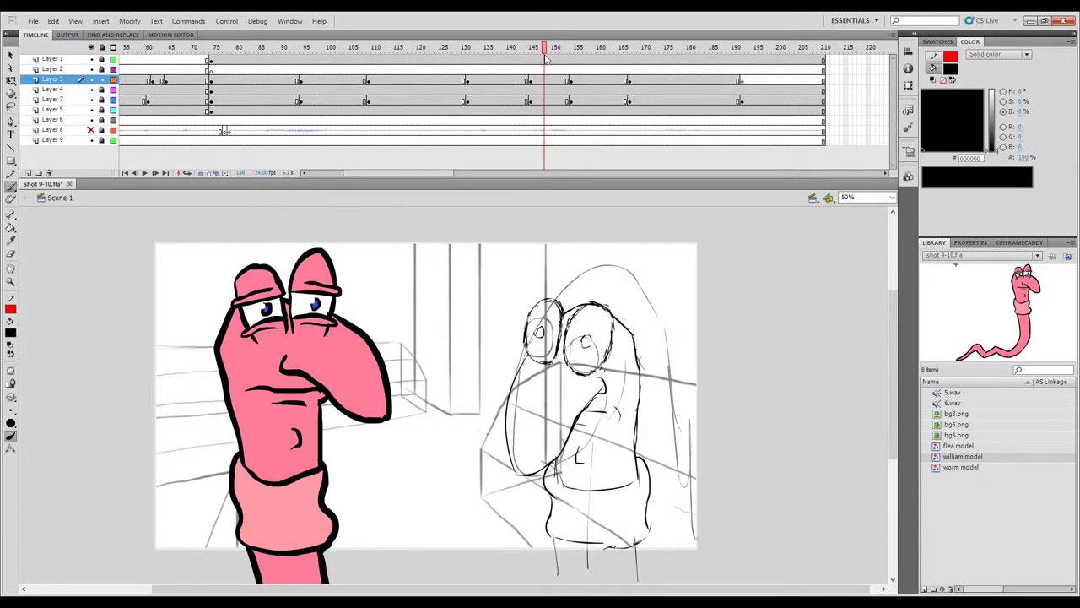
pyautogui.click(450, 59)
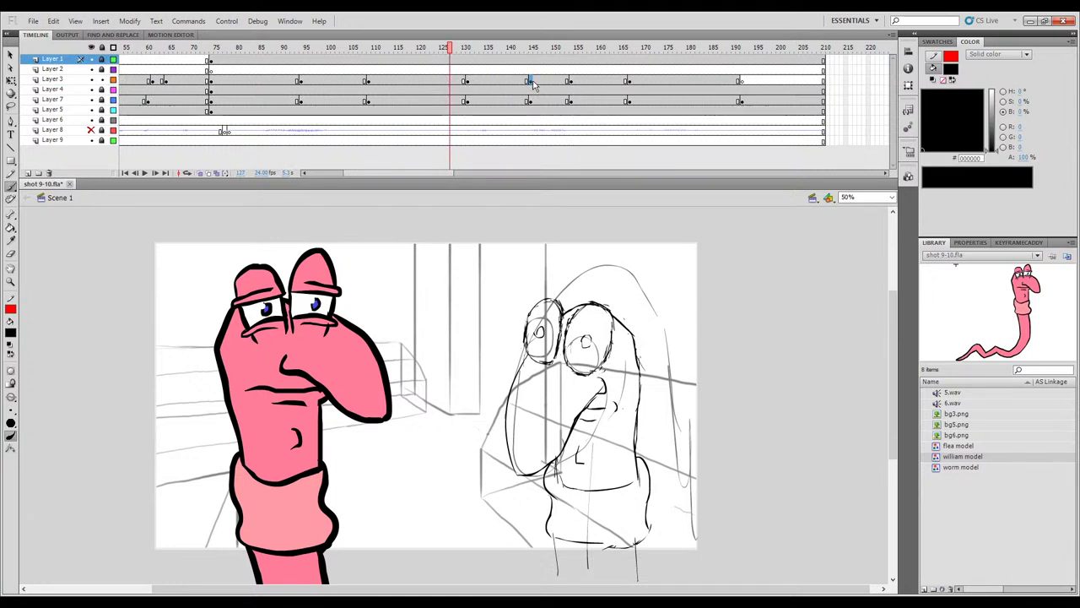
pyautogui.click(529, 80)
pyautogui.press('e')
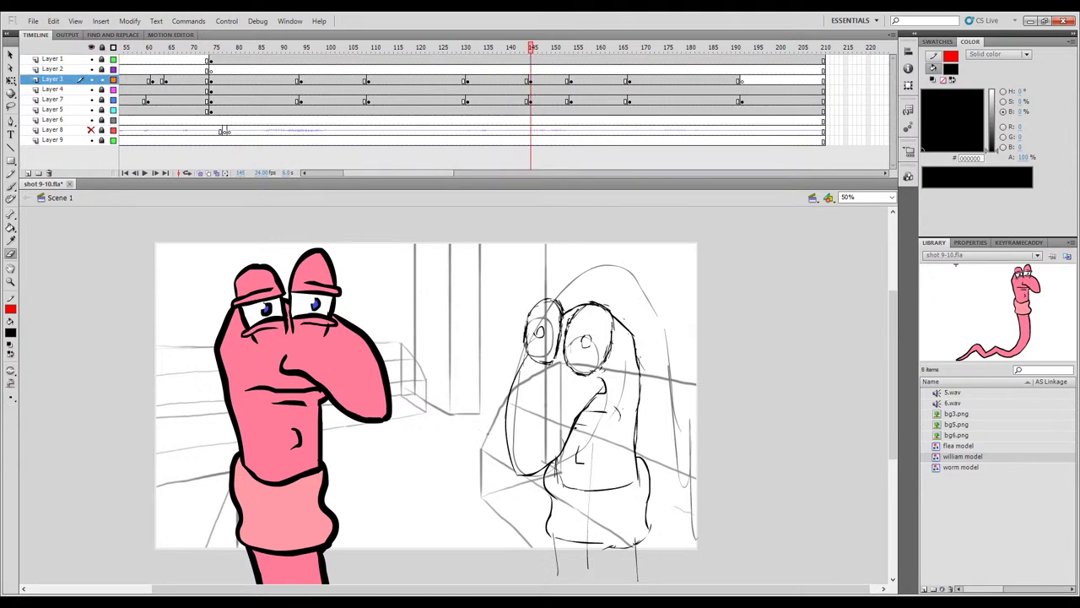
pyautogui.hotkey('ctrl', 'a')
pyautogui.press('b')
pyautogui.hotkey('ctrl', 'z')
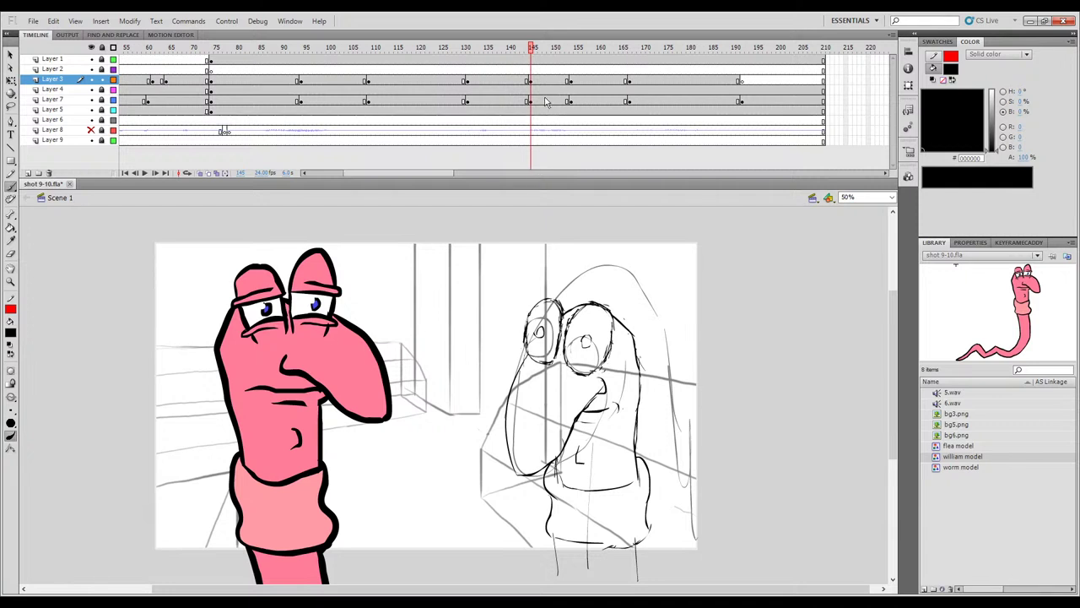
# Add a short lip line beneath the mouth at frame 154, comparing the pose with the neighbouring frames.
pyautogui.moveTo(532, 50); pyautogui.dragTo(541, 61)
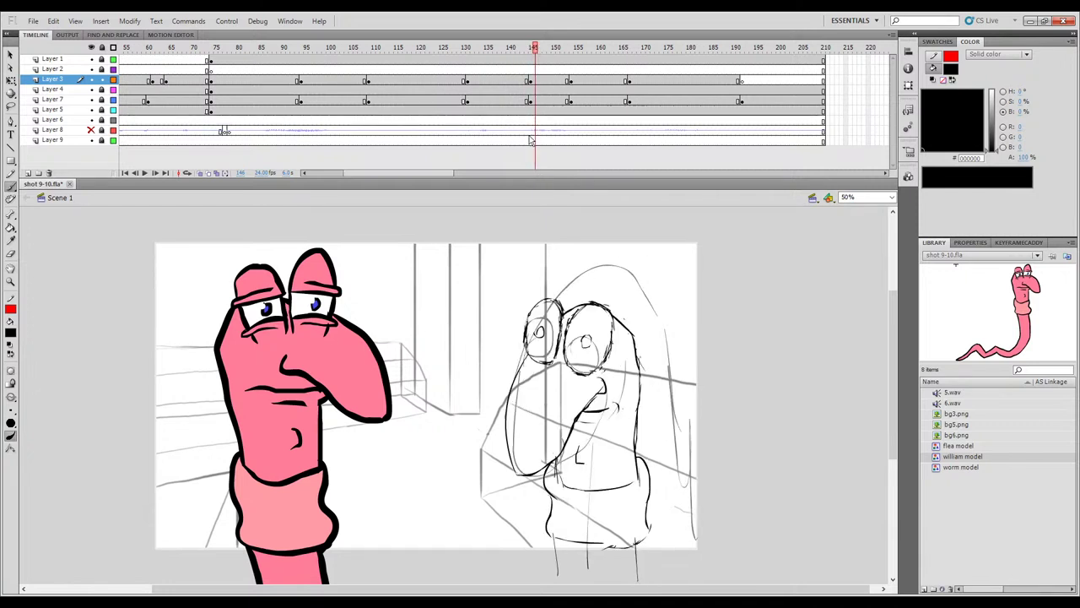
pyautogui.click(581, 50)
pyautogui.press(',')
pyautogui.press(',')
pyautogui.press('.')
pyautogui.press(',')
pyautogui.press('.')
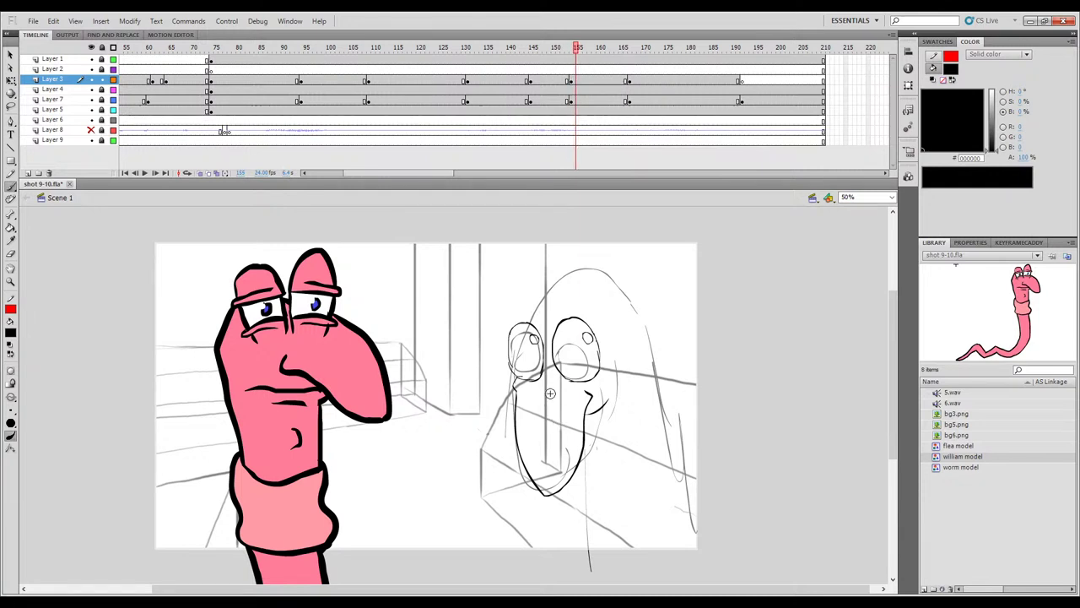
pyautogui.press('.')
pyautogui.press(',')
pyautogui.press('.')
pyautogui.press(',')
pyautogui.press(',')
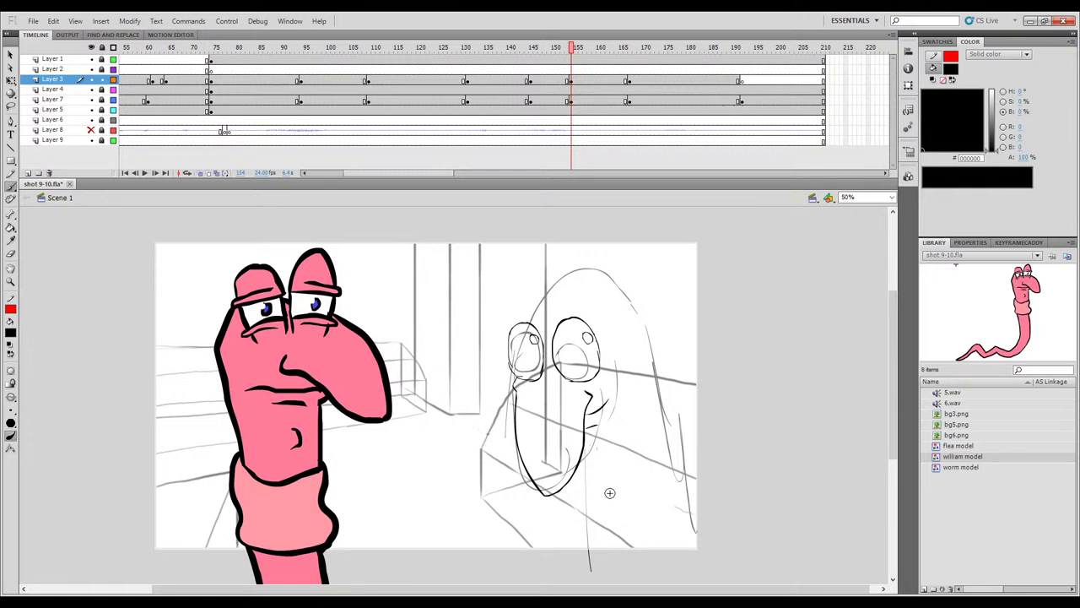
# Draw the top of the head and the back of the neck down to the collar at frame 154, redoing the unsatisfactory stroke.
pyautogui.press(',')
pyautogui.press('.')
pyautogui.press(',')
pyautogui.press('.')
pyautogui.press(',')
pyautogui.press('.')
pyautogui.press(',')
pyautogui.press('.')
pyautogui.press(',')
pyautogui.press('.')
pyautogui.press(',')
pyautogui.press('.')
pyautogui.moveTo(570, 305)
pyautogui.mouseDown()
pyautogui.moveTo(612, 324)
pyautogui.moveTo(636, 366)
pyautogui.moveTo(639, 466)
pyautogui.mouseUp()
pyautogui.press(',')
pyautogui.press('.')
pyautogui.press(',')
pyautogui.press('.')
pyautogui.hotkey('ctrl', 'z')
pyautogui.moveTo(625, 339); pyautogui.dragTo(667, 488)
pyautogui.press(',')
pyautogui.press('.')
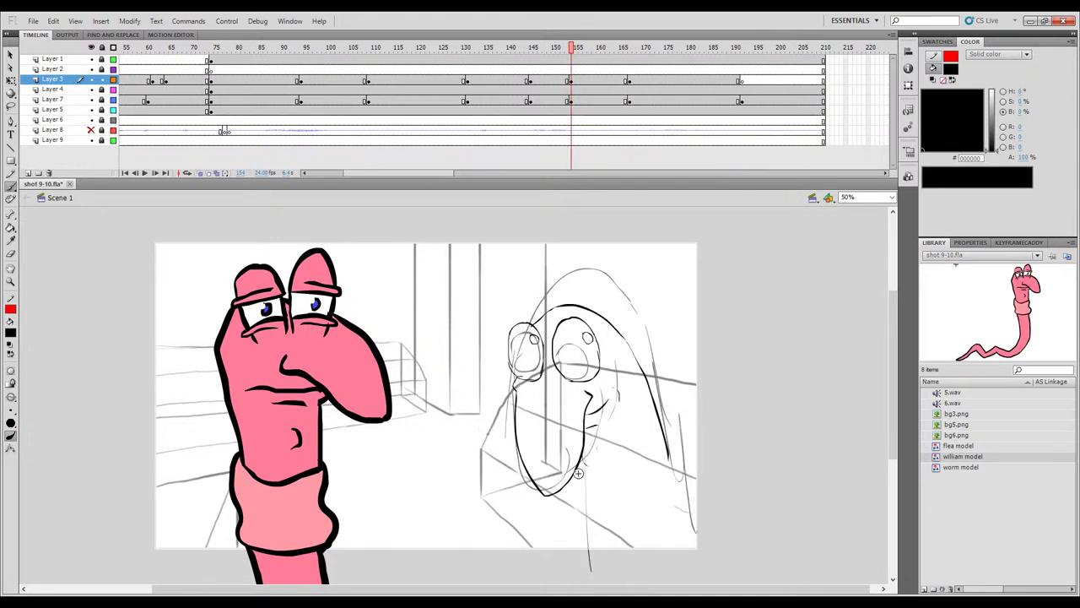
# Draw the collar at frame 154 with its curved upper edge, bulging sides and lower edge.
pyautogui.moveTo(585, 491)
pyautogui.mouseDown()
pyautogui.moveTo(660, 478)
pyautogui.moveTo(671, 451)
pyautogui.mouseUp()
pyautogui.press(',')
pyautogui.press('.')
pyautogui.moveTo(570, 487)
pyautogui.mouseDown()
pyautogui.moveTo(577, 532)
pyautogui.moveTo(624, 544)
pyautogui.moveTo(670, 530)
pyautogui.mouseUp()
pyautogui.press(',')
pyautogui.press('.')
pyautogui.moveTo(677, 452)
pyautogui.mouseDown()
pyautogui.moveTo(690, 500)
pyautogui.moveTo(684, 488)
pyautogui.moveTo(639, 541)
pyautogui.mouseUp()
pyautogui.press(',')
pyautogui.press('.')
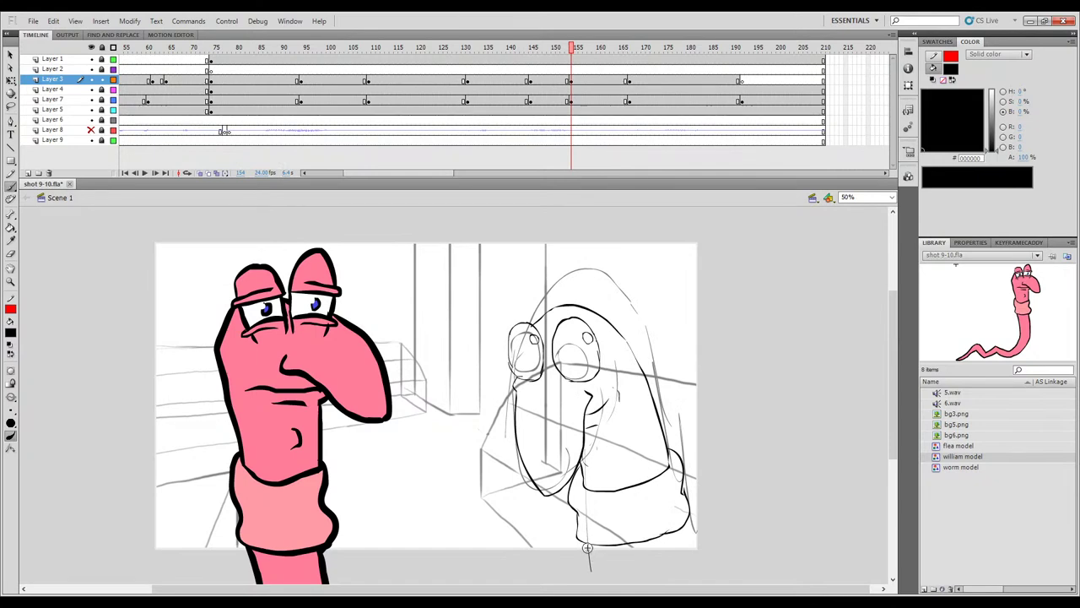
# Draw the short body line running down from the back side of the collar at frame 154.
pyautogui.moveTo(687, 516); pyautogui.dragTo(686, 570)
pyautogui.press(',')
pyautogui.press('.')
pyautogui.press(',')
pyautogui.press('.')
# Hide the rough sketch on Layer 7 so only the cleaned-up worm lines show.
pyautogui.moveTo(711, 447); pyautogui.dragTo(703, 407)
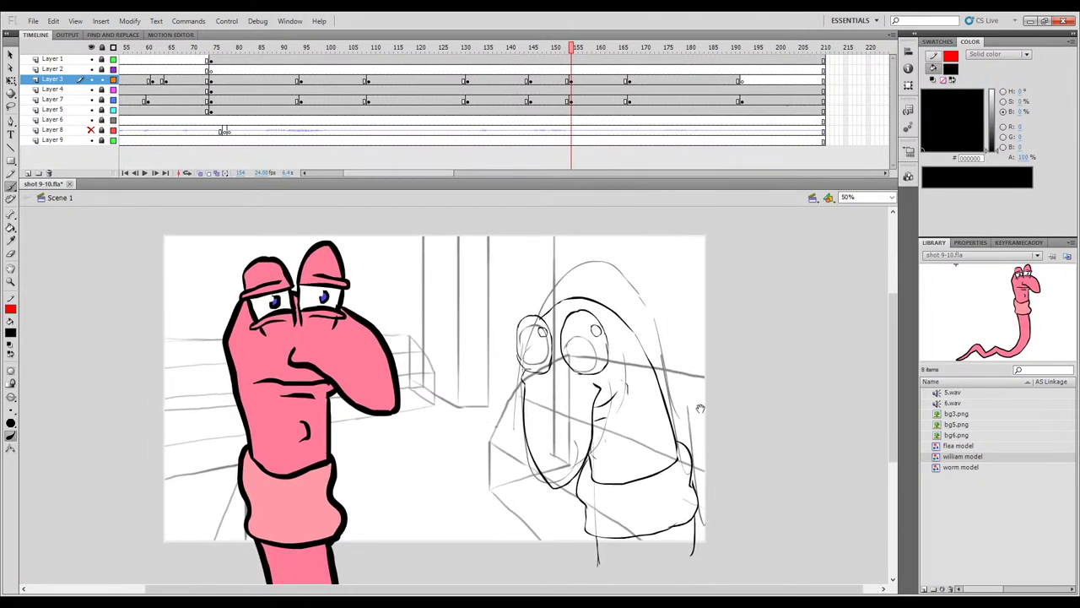
pyautogui.click(92, 110)
pyautogui.click(92, 110)
pyautogui.click(92, 100)
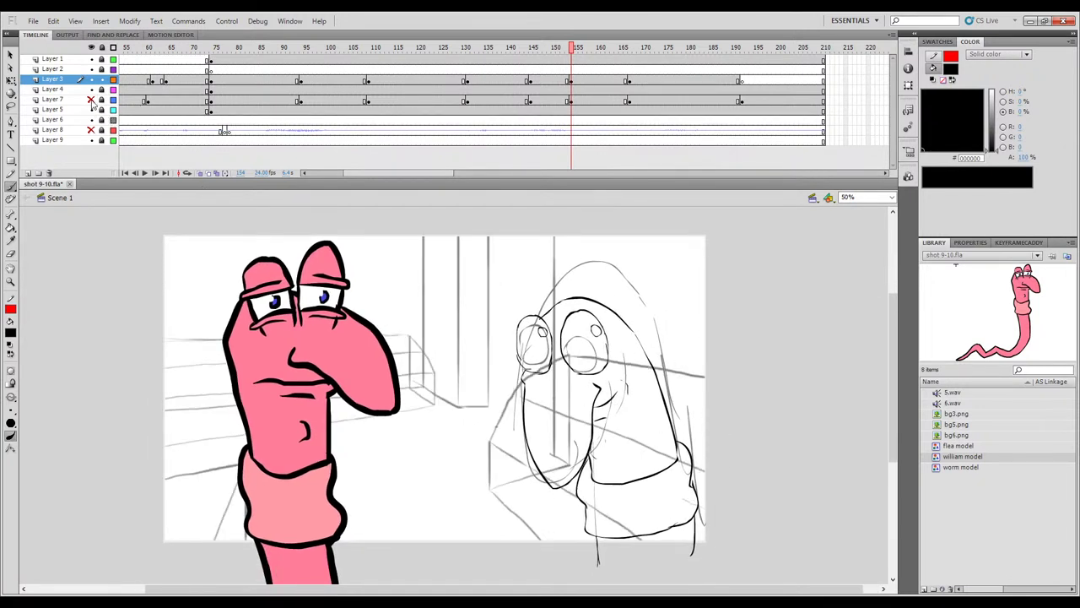
pyautogui.click(200, 172)
pyautogui.click(200, 172)
# Scrub back and forth through the cleaned-up key poses to check how they flow into frame 154.
pyautogui.moveTo(579, 58)
pyautogui.mouseDown()
pyautogui.moveTo(571, 49)
pyautogui.moveTo(651, 49)
pyautogui.moveTo(292, 49)
pyautogui.mouseUp()
pyautogui.moveTo(279, 104)
pyautogui.mouseDown()
pyautogui.moveTo(499, 131)
pyautogui.moveTo(650, 133)
pyautogui.moveTo(525, 138)
pyautogui.moveTo(598, 135)
pyautogui.mouseUp()
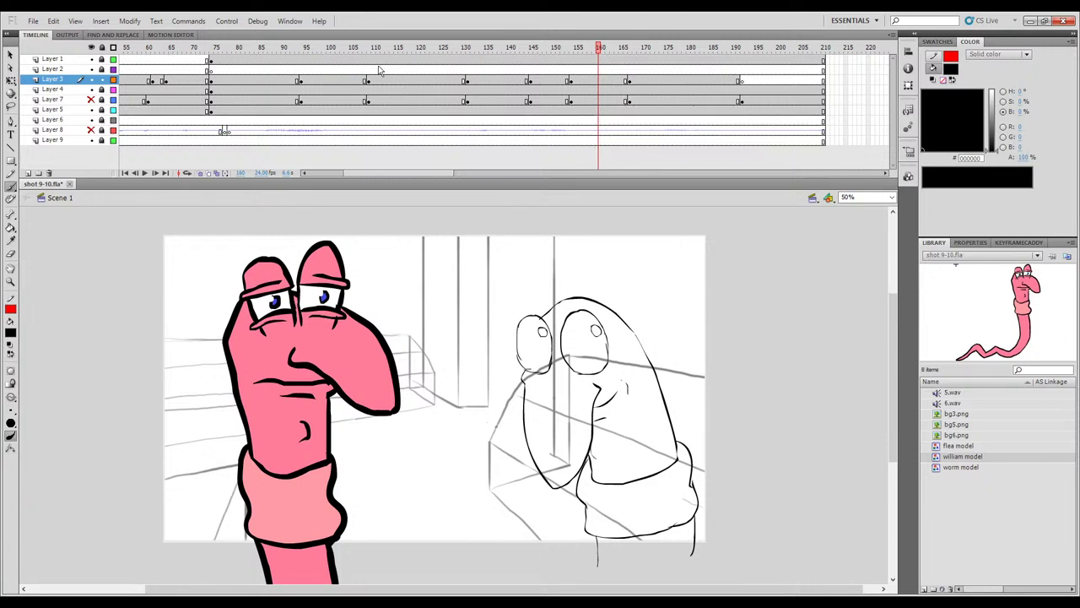
pyautogui.click(482, 52)
pyautogui.click(449, 52)
pyautogui.moveTo(408, 51); pyautogui.dragTo(338, 50)
pyautogui.click(548, 57)
pyautogui.click(599, 54)
pyautogui.click(337, 51)
pyautogui.moveTo(340, 52)
pyautogui.mouseDown()
pyautogui.moveTo(294, 63)
pyautogui.moveTo(560, 106)
pyautogui.moveTo(624, 133)
pyautogui.moveTo(536, 139)
pyautogui.moveTo(684, 145)
pyautogui.moveTo(551, 157)
pyautogui.moveTo(580, 153)
pyautogui.mouseUp()
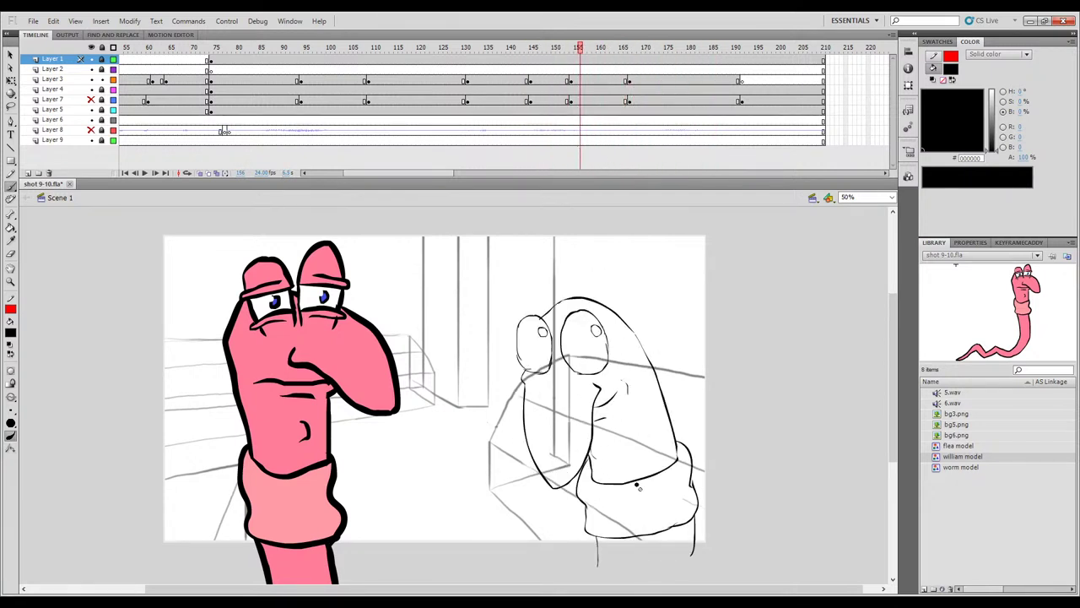
# Shift the whole Layer 3 drawing of the frame 154 pose slightly downward.
pyautogui.click(580, 81)
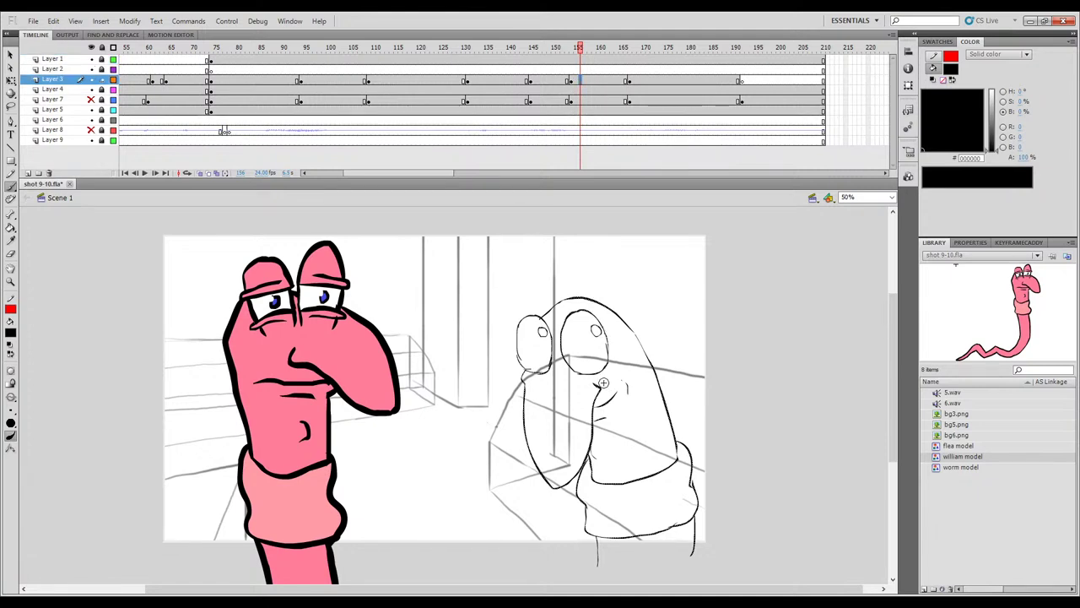
pyautogui.press('v')
pyautogui.moveTo(599, 383); pyautogui.dragTo(599, 395)
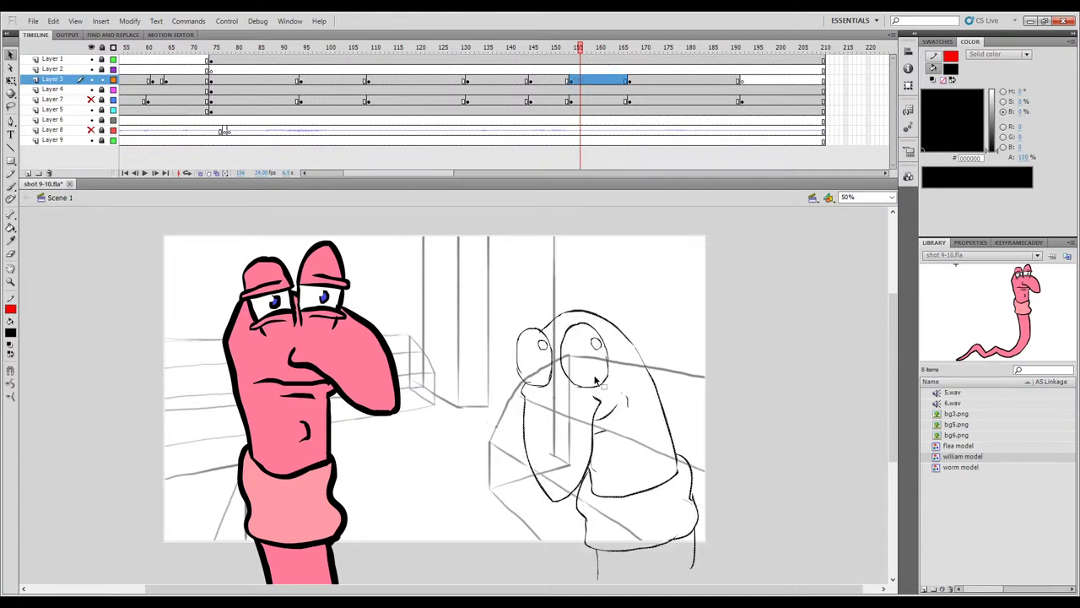
# Show the Layer 7 sketch again, go to frame 192 and compare its rough pose with the preceding one.
pyautogui.moveTo(588, 49)
pyautogui.mouseDown()
pyautogui.moveTo(565, 52)
pyautogui.moveTo(698, 80)
pyautogui.moveTo(619, 80)
pyautogui.moveTo(740, 85)
pyautogui.mouseUp()
pyautogui.click(91, 99)
pyautogui.press('b')
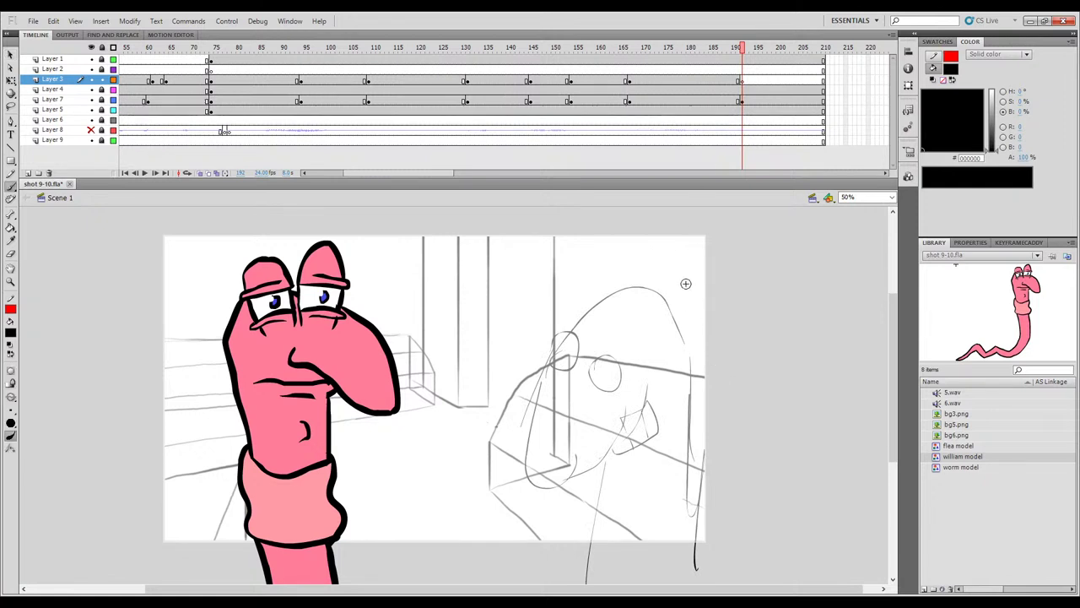
pyautogui.press(',')
pyautogui.press('.')
pyautogui.press(',')
pyautogui.press('.')
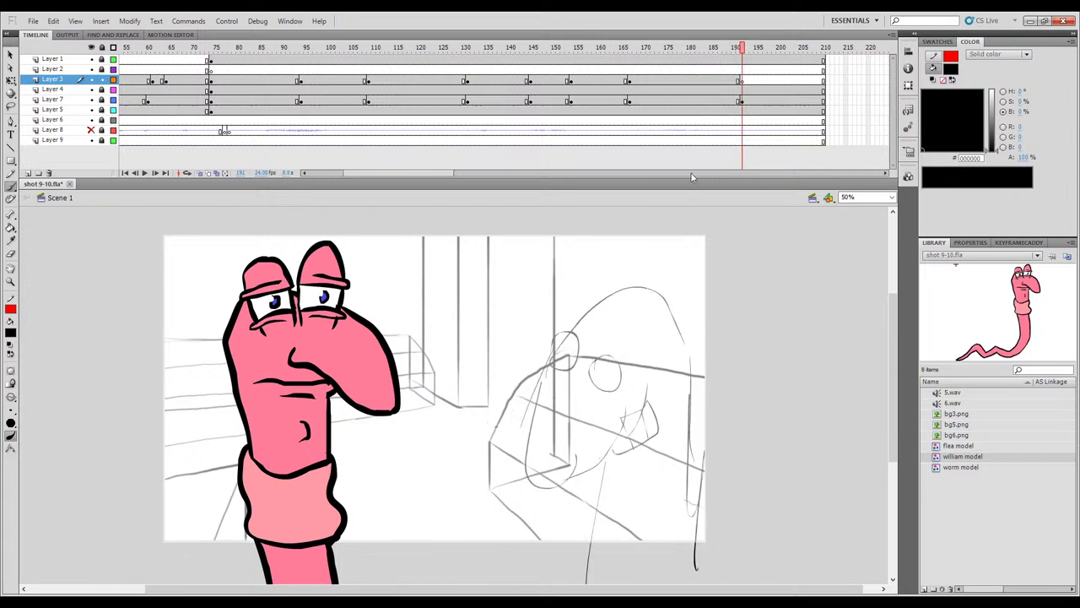
pyautogui.moveTo(742, 47)
pyautogui.mouseDown()
pyautogui.moveTo(775, 51)
pyautogui.moveTo(744, 69)
pyautogui.mouseUp()
pyautogui.press(',')
pyautogui.press('.')
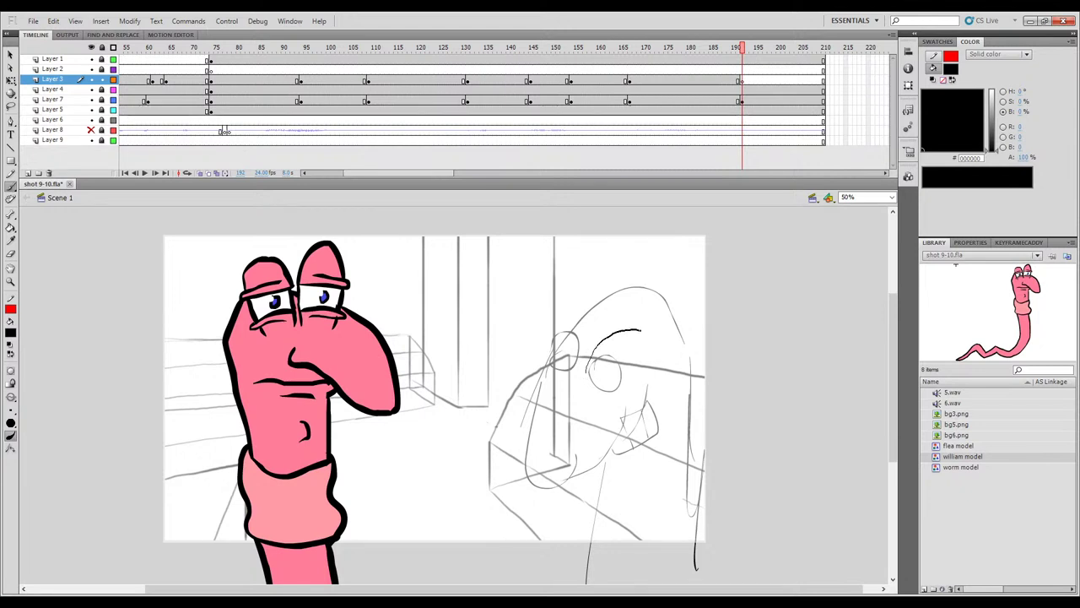
# Draw the tilted oval outline of the near eye on Layer 3 at frame 192, redoing unsatisfactory strokes.
pyautogui.hotkey('ctrl', 'z')
pyautogui.moveTo(637, 328); pyautogui.dragTo(649, 335)
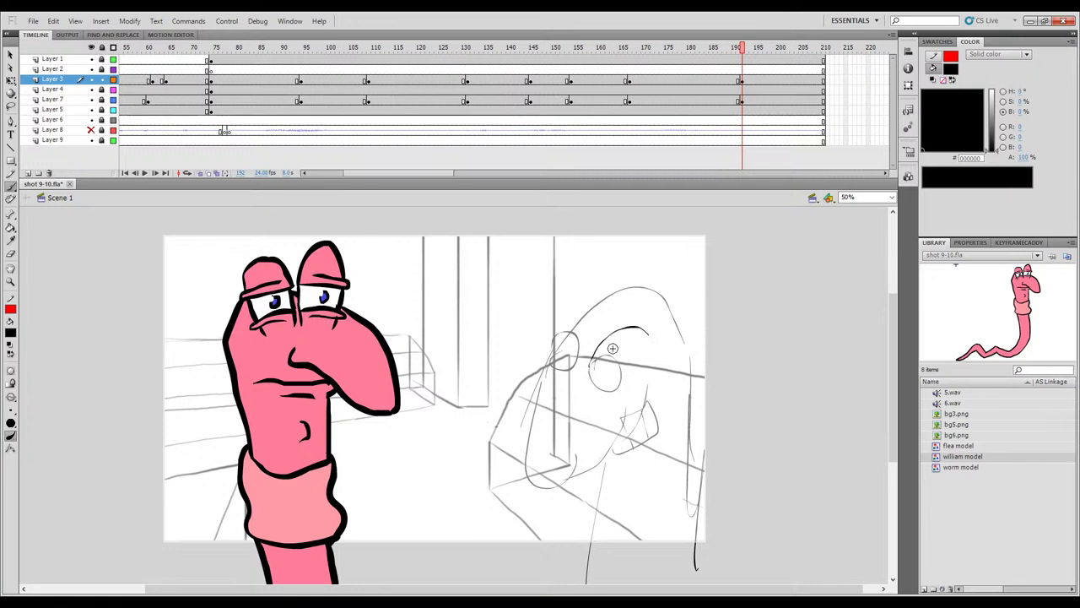
pyautogui.moveTo(590, 365)
pyautogui.mouseDown()
pyautogui.moveTo(600, 390)
pyautogui.moveTo(620, 392)
pyautogui.mouseUp()
pyautogui.moveTo(622, 390)
pyautogui.mouseDown()
pyautogui.moveTo(649, 331)
pyautogui.moveTo(599, 340)
pyautogui.moveTo(592, 374)
pyautogui.mouseUp()
pyautogui.hotkey('ctrl', 'z')
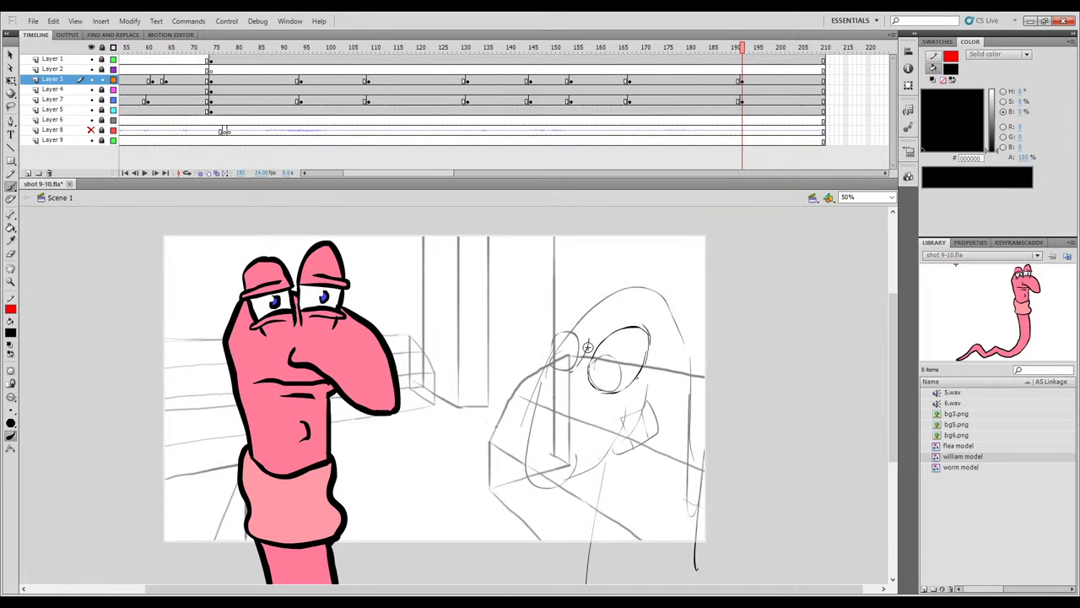
# Draw the far eye's outline and add small round pupils to both eyes at frame 192.
pyautogui.moveTo(591, 320)
pyautogui.mouseDown()
pyautogui.moveTo(553, 333)
pyautogui.moveTo(564, 311)
pyautogui.moveTo(551, 347)
pyautogui.moveTo(564, 369)
pyautogui.moveTo(582, 364)
pyautogui.moveTo(577, 337)
pyautogui.mouseUp()
pyautogui.press('.')
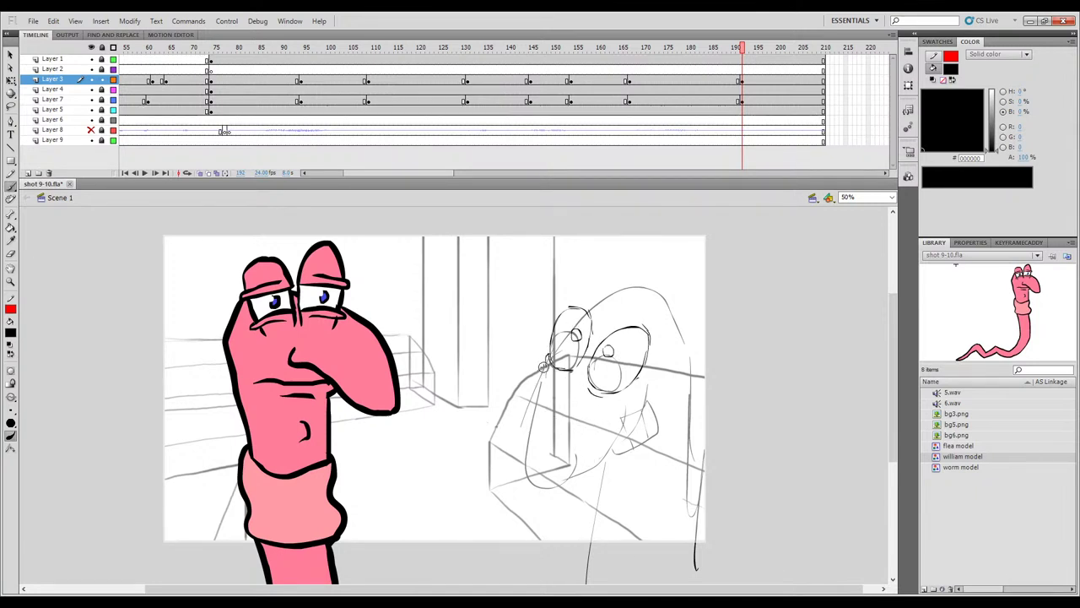
# Draw the front outline and rounded tip of the long drooping nose at frame 192, redoing the first stroke.
pyautogui.moveTo(519, 425); pyautogui.dragTo(501, 459)
pyautogui.hotkey('ctrl', 'z')
pyautogui.moveTo(536, 386); pyautogui.dragTo(517, 467)
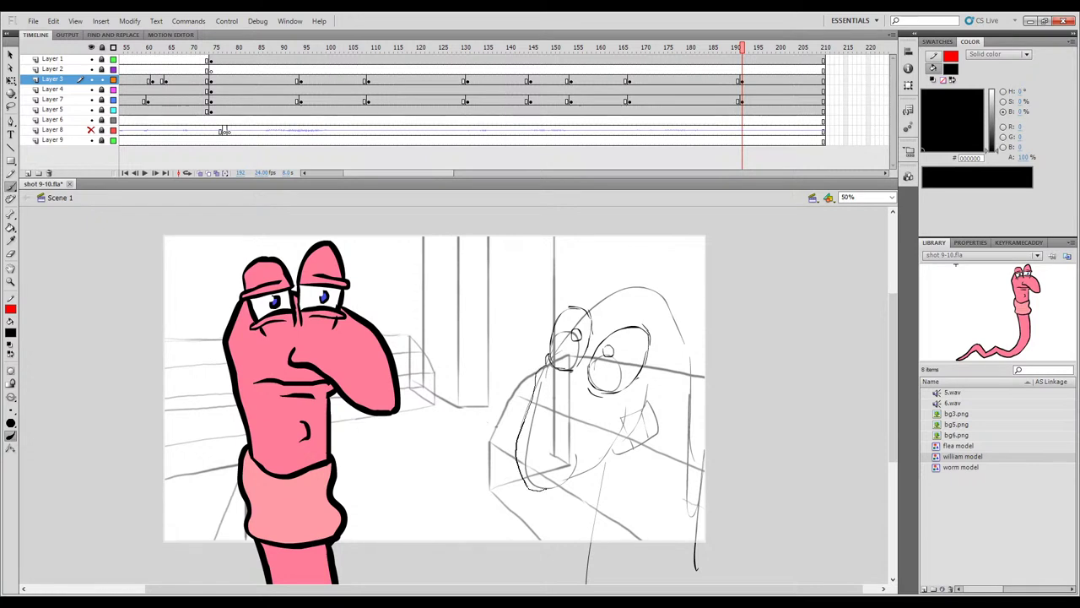
# Draw the underside of the nose and the open grinning mouth with its cheek crease at frame 192.
pyautogui.moveTo(608, 426); pyautogui.dragTo(622, 410)
pyautogui.press(',')
pyautogui.press('.')
pyautogui.press(',')
pyautogui.press('.')
pyautogui.press(',')
pyautogui.press('.')
pyautogui.moveTo(612, 419)
pyautogui.mouseDown()
pyautogui.moveTo(640, 407)
pyautogui.moveTo(628, 429)
pyautogui.moveTo(627, 420)
pyautogui.mouseUp()
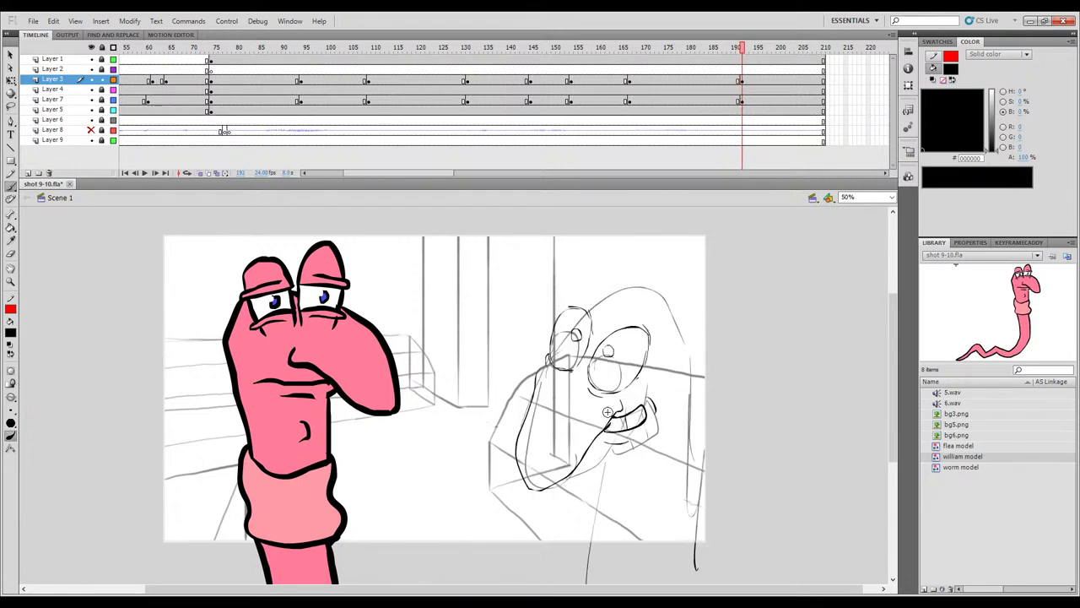
pyautogui.press(',')
pyautogui.press('.')
pyautogui.press(',')
pyautogui.press('.')
# Draw the top of the head and the back of the neck down to the collar at frame 192.
pyautogui.moveTo(590, 314)
pyautogui.mouseDown()
pyautogui.moveTo(651, 323)
pyautogui.moveTo(669, 348)
pyautogui.moveTo(683, 385)
pyautogui.moveTo(681, 375)
pyautogui.moveTo(679, 461)
pyautogui.mouseUp()
pyautogui.hotkey('ctrl', 'z')
pyautogui.moveTo(678, 413); pyautogui.dragTo(671, 477)
pyautogui.press(',')
pyautogui.press('.')
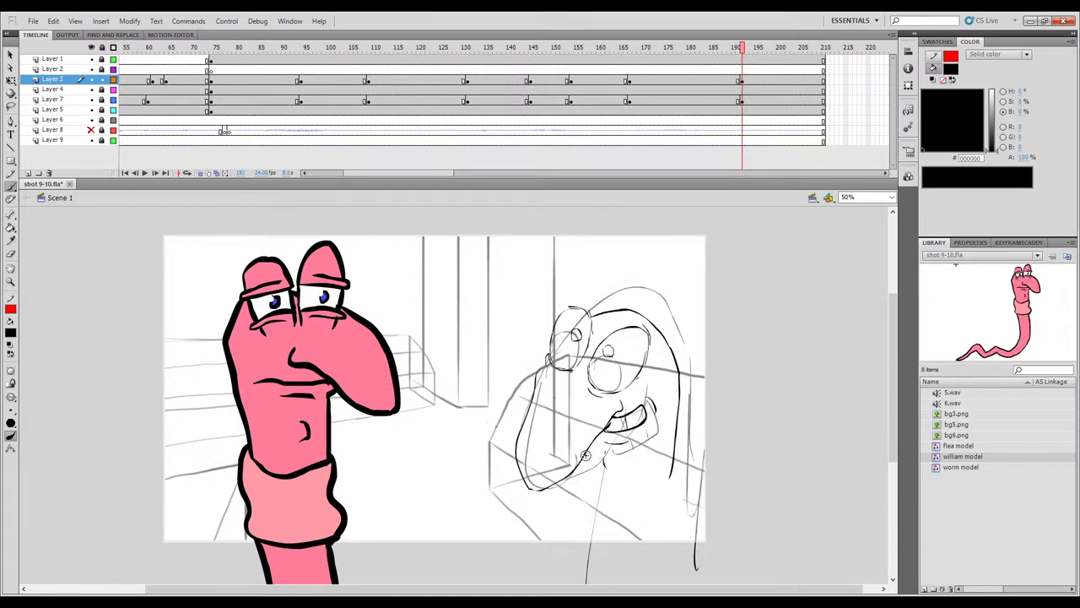
# Draw the collar's curved upper edge across the neck at frame 192.
pyautogui.moveTo(584, 486); pyautogui.dragTo(583, 484)
pyautogui.moveTo(668, 489); pyautogui.dragTo(671, 476)
pyautogui.press(',')
pyautogui.press('.')
# Draw the collar's sides and lower edge at frame 192, with a short body line below its front side.
pyautogui.moveTo(583, 461); pyautogui.dragTo(569, 491)
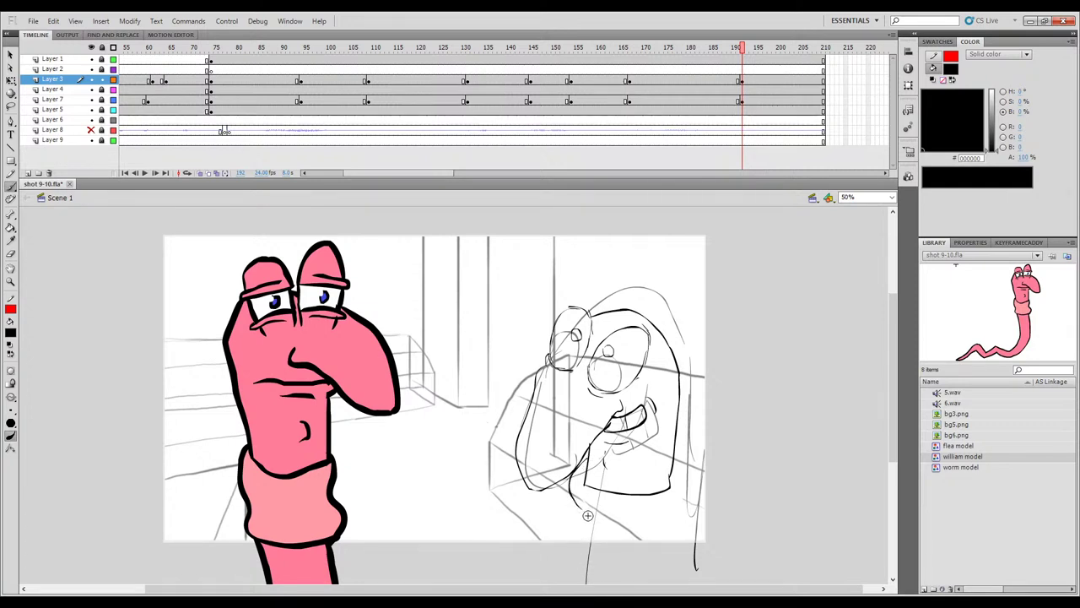
pyautogui.moveTo(572, 532); pyautogui.dragTo(633, 547)
pyautogui.press(',')
pyautogui.press('.')
pyautogui.moveTo(673, 470); pyautogui.dragTo(672, 545)
pyautogui.press(',')
pyautogui.press('.')
pyautogui.moveTo(577, 540); pyautogui.dragTo(557, 567)
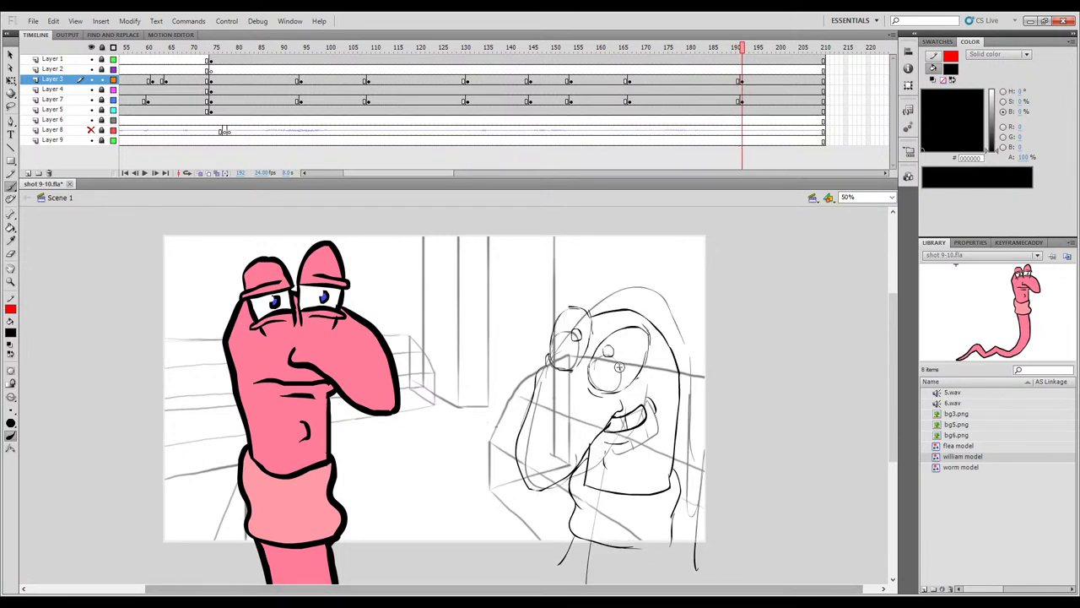
# Hide the Layer 7 sketch and play the cleaned-up poses through to the last frame.
pyautogui.click(90, 98)
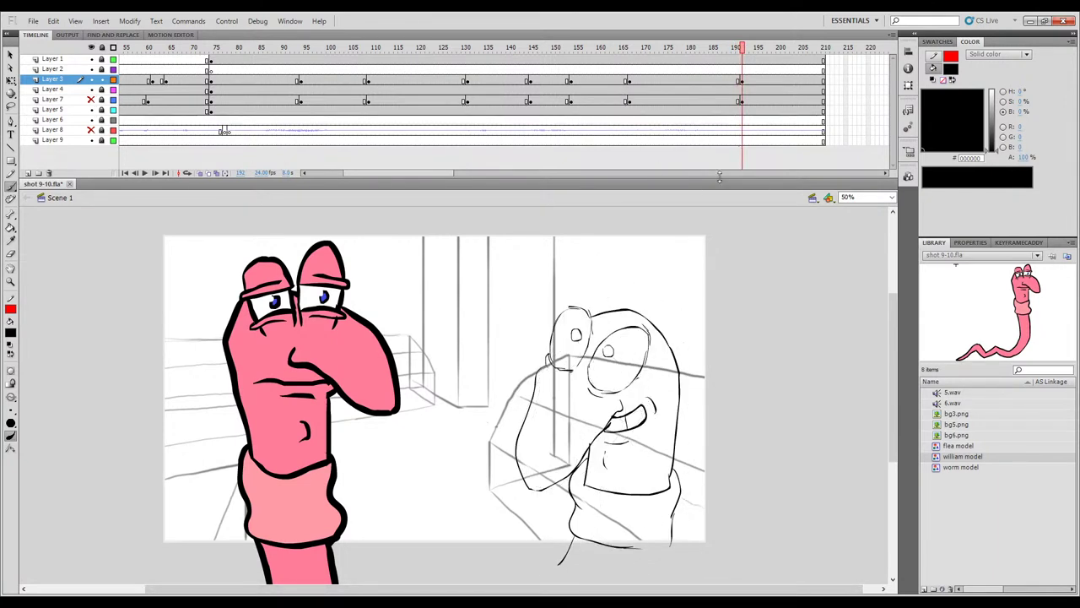
pyautogui.moveTo(739, 51); pyautogui.dragTo(234, 51)
pyautogui.press('Return')
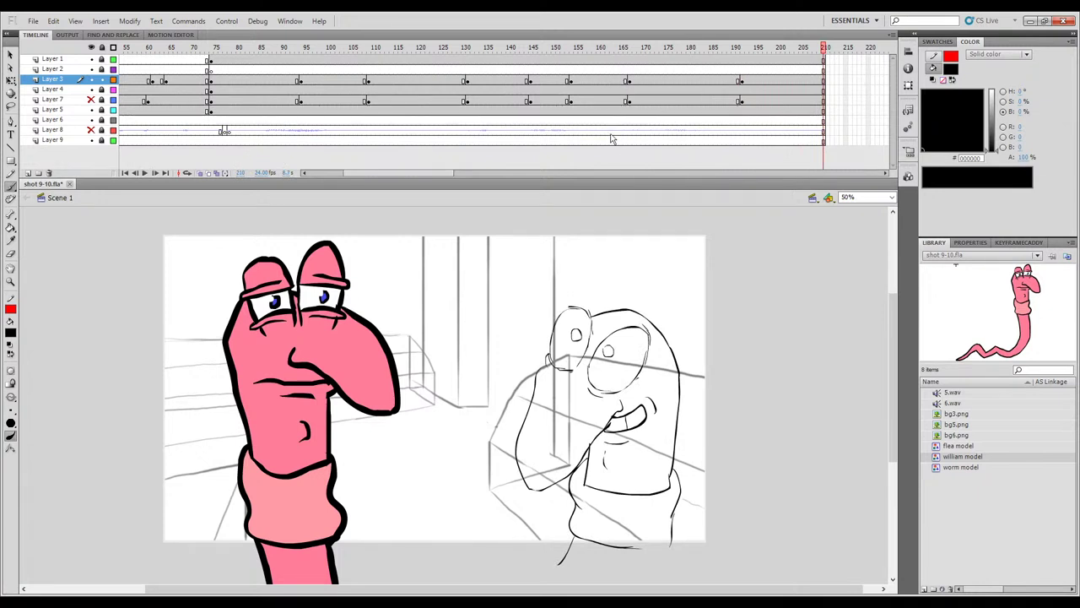
# Replay and scrub the poses between the frame 74 and frame 93 keyframes to review their timing.
pyautogui.moveTo(297, 57); pyautogui.dragTo(216, 69)
pyautogui.press('Return')
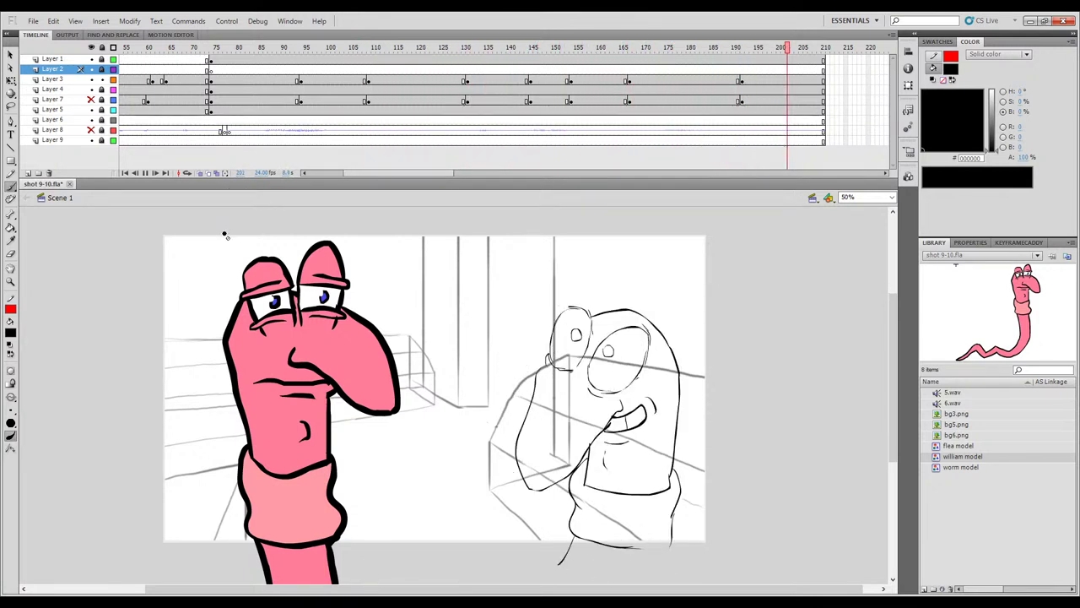
pyautogui.click(308, 80)
pyautogui.moveTo(305, 51)
pyautogui.mouseDown()
pyautogui.moveTo(228, 86)
pyautogui.moveTo(309, 78)
pyautogui.moveTo(242, 84)
pyautogui.moveTo(303, 98)
pyautogui.mouseUp()
pyautogui.press('Return')
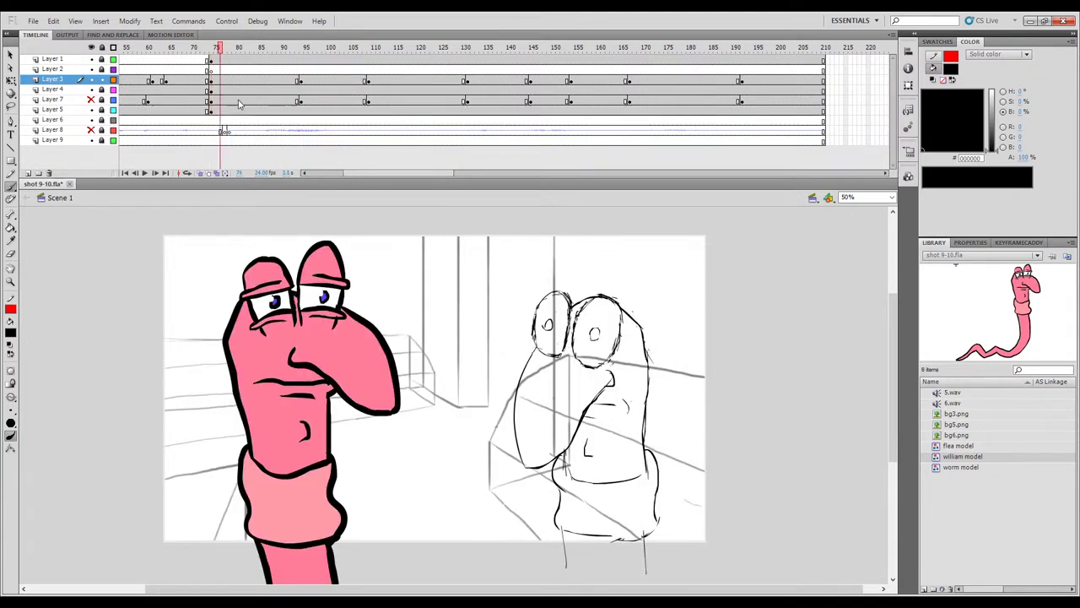
pyautogui.click(306, 100)
pyautogui.moveTo(297, 63)
pyautogui.mouseDown()
pyautogui.moveTo(226, 66)
pyautogui.moveTo(259, 65)
pyautogui.mouseUp()
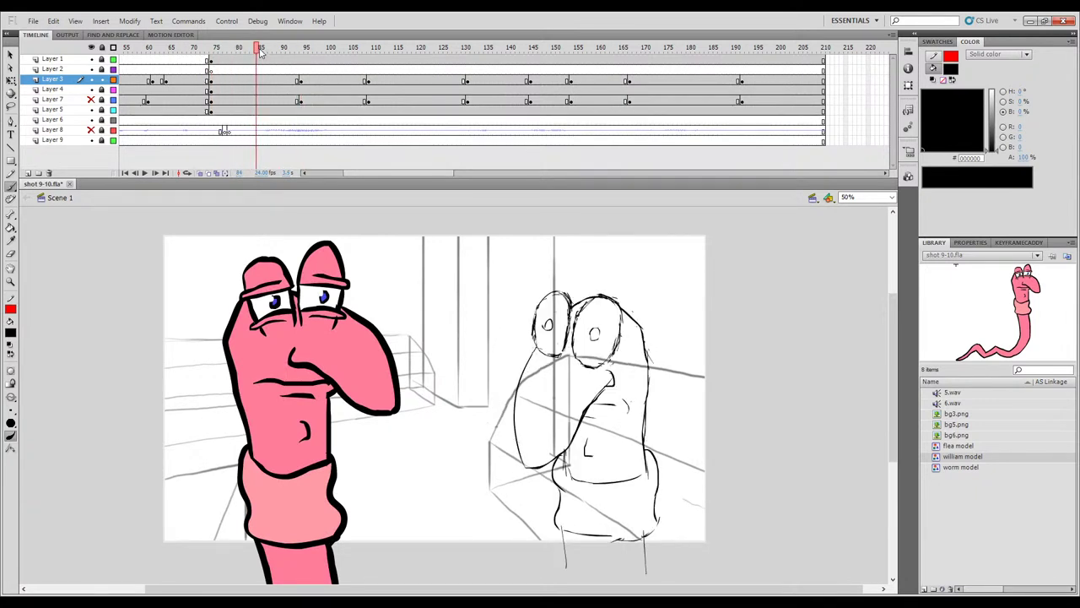
pyautogui.moveTo(256, 51)
pyautogui.mouseDown()
pyautogui.moveTo(343, 55)
pyautogui.moveTo(297, 118)
pyautogui.mouseUp()
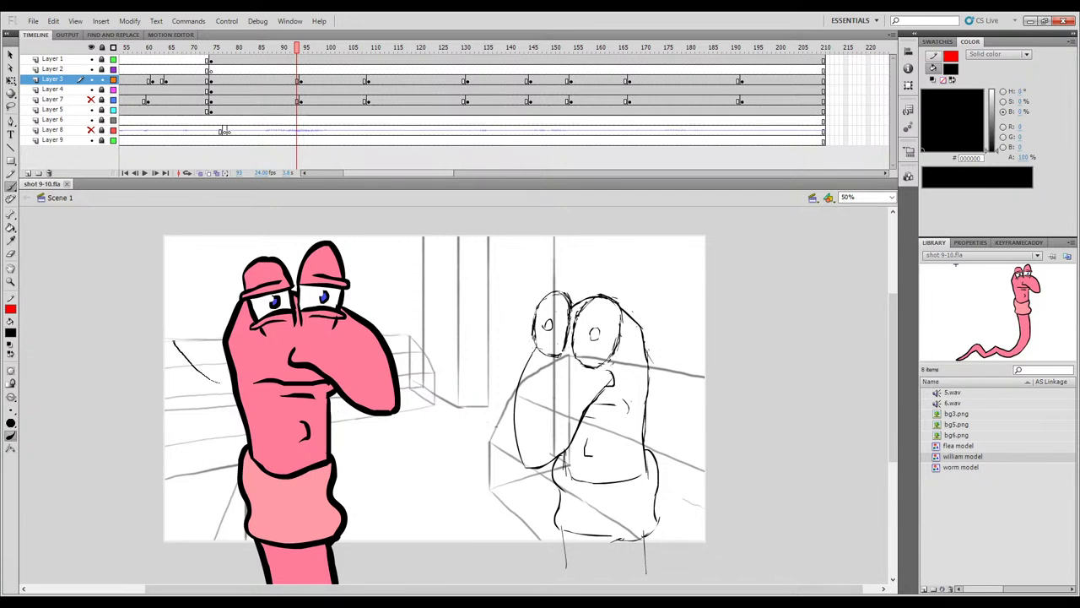
# Handwrite "BRB" on Layer 3 at frame 93, in the empty area outside the stage beside the character model.
pyautogui.moveTo(53, 350)
pyautogui.mouseDown()
pyautogui.moveTo(79, 323)
pyautogui.moveTo(49, 350)
pyautogui.mouseUp()
pyautogui.moveTo(82, 283)
pyautogui.mouseDown()
pyautogui.moveTo(95, 351)
pyautogui.moveTo(117, 340)
pyautogui.mouseUp()
pyautogui.moveTo(115, 275); pyautogui.dragTo(126, 340)
pyautogui.moveTo(115, 275)
pyautogui.mouseDown()
pyautogui.moveTo(134, 277)
pyautogui.moveTo(135, 340)
pyautogui.mouseUp()
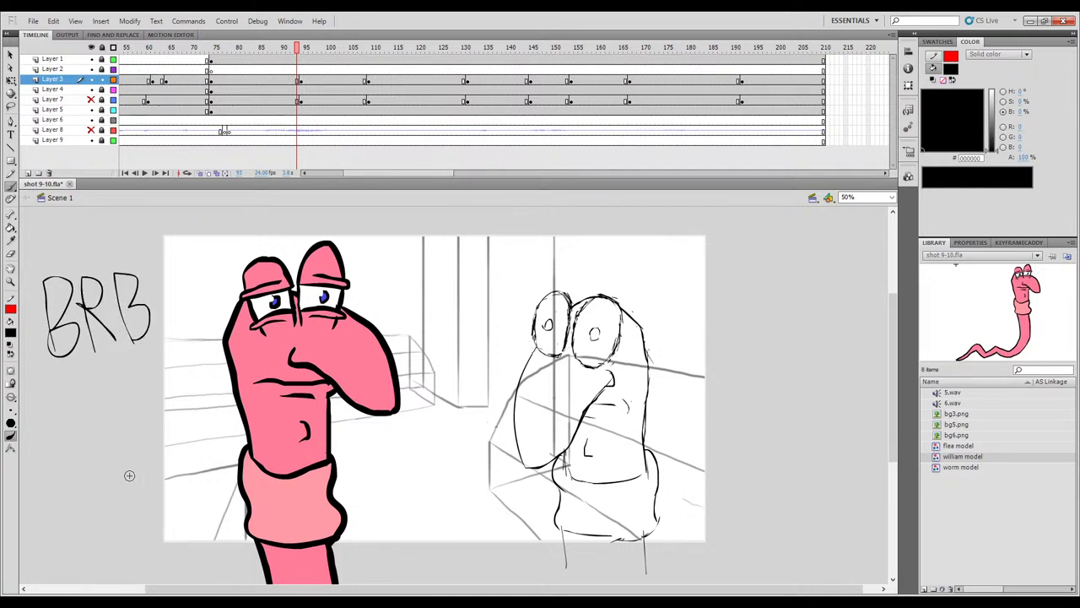
pyautogui.moveTo(37, 384); pyautogui.dragTo(54, 382)
pyautogui.moveTo(49, 384)
pyautogui.mouseDown()
pyautogui.moveTo(44, 418)
pyautogui.moveTo(71, 415)
pyautogui.mouseUp()
pyautogui.moveTo(66, 368); pyautogui.dragTo(65, 386)
pyautogui.moveTo(72, 407)
pyautogui.mouseDown()
pyautogui.moveTo(90, 378)
pyautogui.moveTo(108, 381)
pyautogui.moveTo(118, 407)
pyautogui.mouseUp()
pyautogui.moveTo(114, 390)
pyautogui.mouseDown()
pyautogui.moveTo(135, 385)
pyautogui.moveTo(169, 407)
pyautogui.moveTo(156, 381)
pyautogui.mouseUp()
pyautogui.moveTo(167, 344); pyautogui.dragTo(179, 413)
pyautogui.hotkey('ctrl', 'z')
pyautogui.hotkey('ctrl', 'z')
pyautogui.hotkey('ctrl', 'z')
pyautogui.hotkey('ctrl', 'z')
pyautogui.hotkey('ctrl', 'z')
pyautogui.hotkey('ctrl', 'z')
pyautogui.hotkey('ctrl', 'z')
pyautogui.hotkey('ctrl', 'z')
pyautogui.hotkey('ctrl', 'z')
pyautogui.hotkey('ctrl', 'z')
pyautogui.hotkey('ctrl', 'z')
pyautogui.moveTo(175, 340); pyautogui.dragTo(201, 375)
pyautogui.hotkey('ctrl', 'z')
# Handwrite a small word below the "BRB" note and enclose both in a speech bubble pointing at the character model.
pyautogui.moveTo(53, 377); pyautogui.dragTo(65, 393)
pyautogui.moveTo(55, 386); pyautogui.dragTo(76, 390)
pyautogui.moveTo(82, 373)
pyautogui.mouseDown()
pyautogui.moveTo(91, 393)
pyautogui.moveTo(111, 388)
pyautogui.mouseUp()
pyautogui.moveTo(120, 364); pyautogui.dragTo(125, 389)
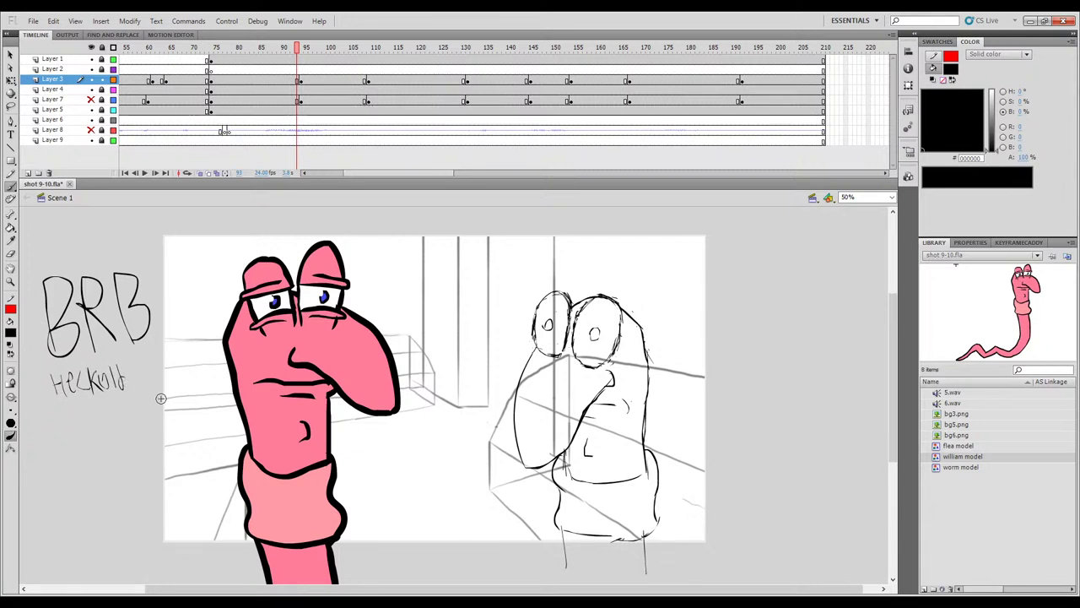
pyautogui.moveTo(180, 336)
pyautogui.mouseDown()
pyautogui.moveTo(94, 239)
pyautogui.moveTo(18, 288)
pyautogui.moveTo(22, 407)
pyautogui.moveTo(89, 425)
pyautogui.moveTo(152, 390)
pyautogui.moveTo(226, 397)
pyautogui.moveTo(174, 295)
pyautogui.mouseUp()
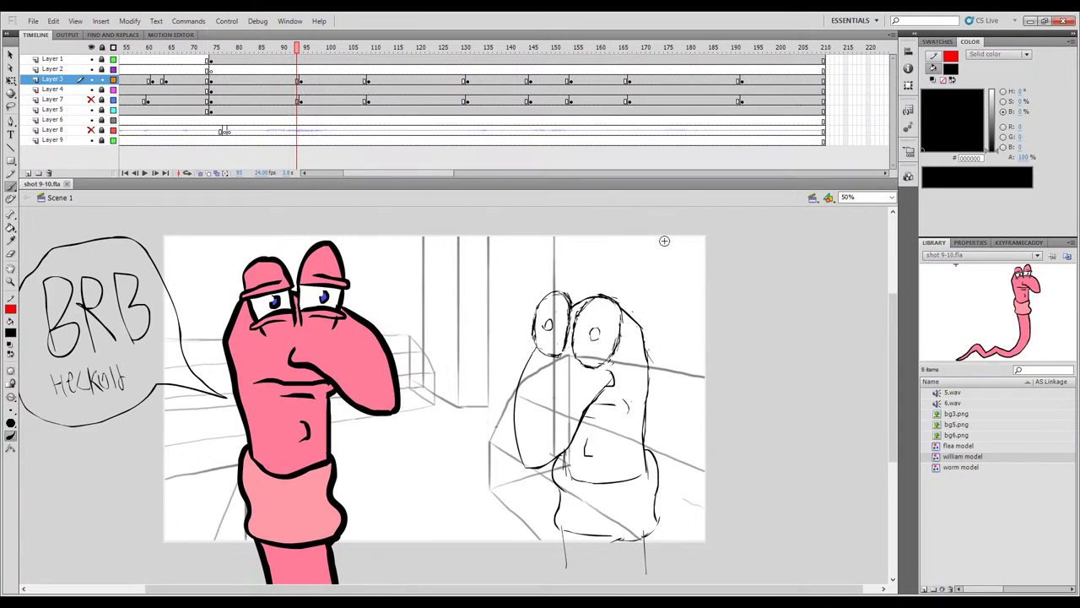
# Delete the handwritten note and its speech bubble from Layer 3 at frame 93.
pyautogui.click(302, 46)
pyautogui.moveTo(302, 47)
pyautogui.mouseDown()
pyautogui.moveTo(356, 68)
pyautogui.moveTo(232, 82)
pyautogui.moveTo(302, 81)
pyautogui.mouseUp()
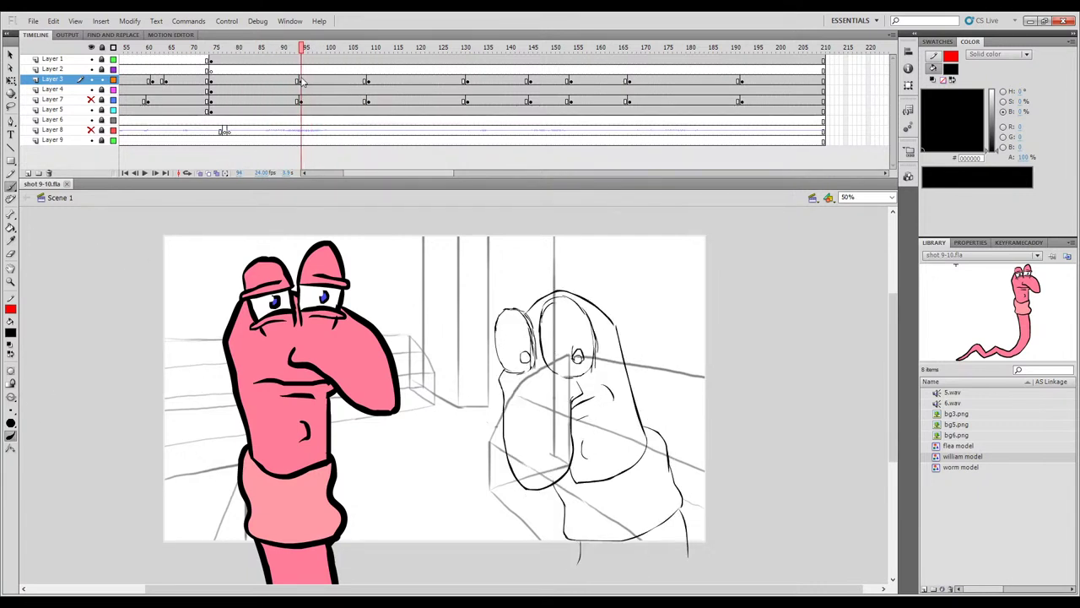
pyautogui.click(298, 81)
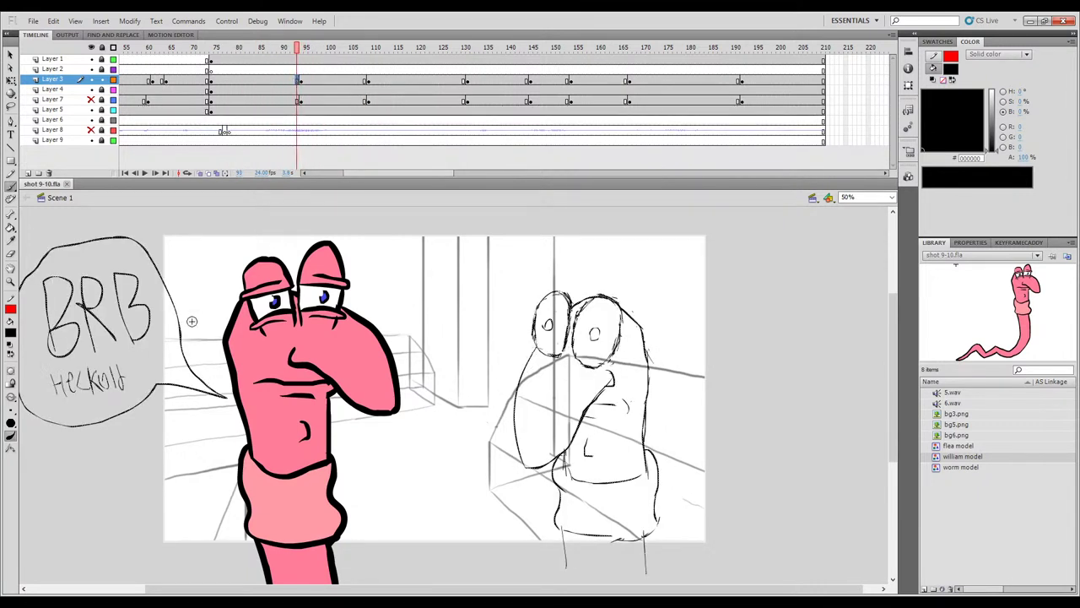
pyautogui.press('l')
pyautogui.moveTo(222, 287)
pyautogui.mouseDown()
pyautogui.moveTo(17, 444)
pyautogui.moveTo(277, 367)
pyautogui.mouseUp()
pyautogui.press('Delete')
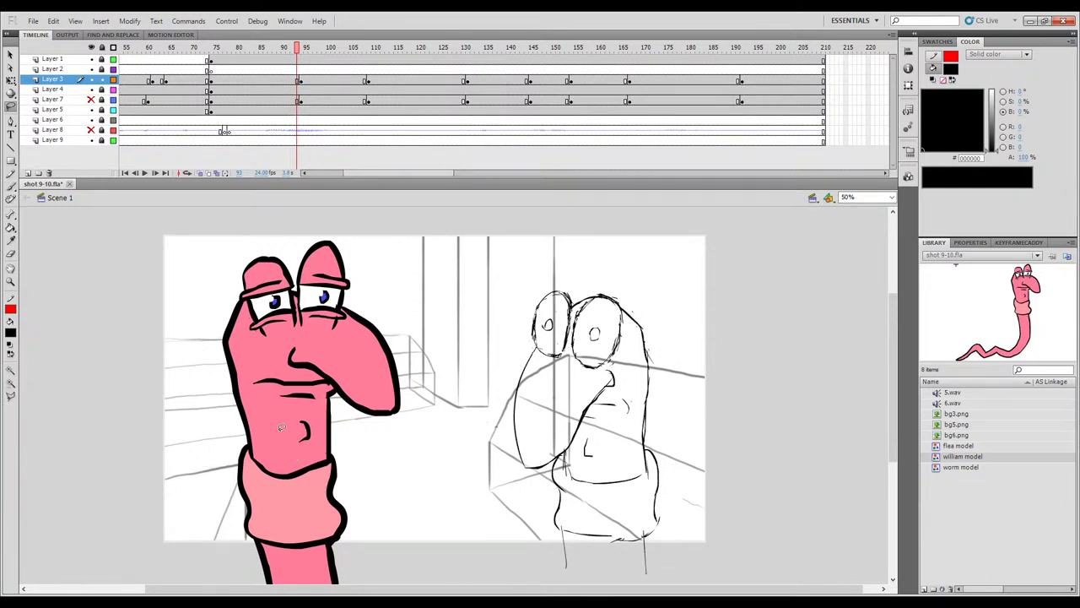
# Insert a blank keyframe on Layer 3 at frame 93 and turn on onion skinning limited to the adjacent frames.
pyautogui.click(298, 81)
pyautogui.moveTo(297, 53)
pyautogui.mouseDown()
pyautogui.moveTo(284, 52)
pyautogui.moveTo(379, 59)
pyautogui.moveTo(299, 59)
pyautogui.moveTo(364, 71)
pyautogui.moveTo(390, 59)
pyautogui.moveTo(325, 59)
pyautogui.moveTo(480, 70)
pyautogui.moveTo(403, 67)
pyautogui.moveTo(574, 91)
pyautogui.moveTo(400, 116)
pyautogui.moveTo(598, 99)
pyautogui.moveTo(810, 103)
pyautogui.moveTo(300, 110)
pyautogui.mouseUp()
pyautogui.click(200, 172)
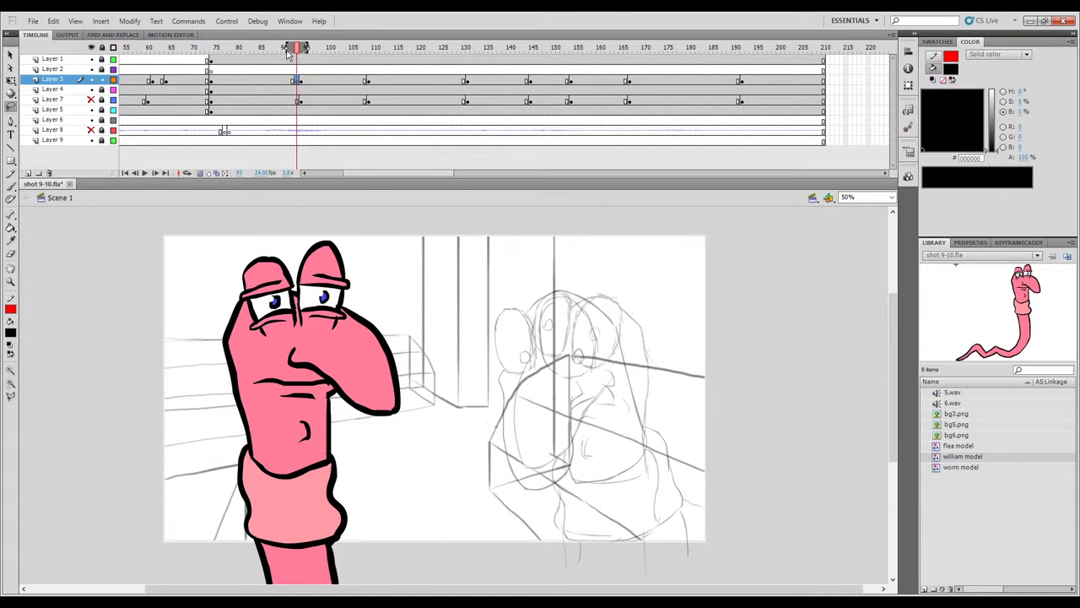
pyautogui.moveTo(289, 48); pyautogui.dragTo(304, 48)
# Draw the near eye's oval outline at frame 93, between the eye positions of the two onion-skinned poses.
pyautogui.press('b')
pyautogui.press(',')
pyautogui.press('.')
pyautogui.press(',')
pyautogui.press('.')
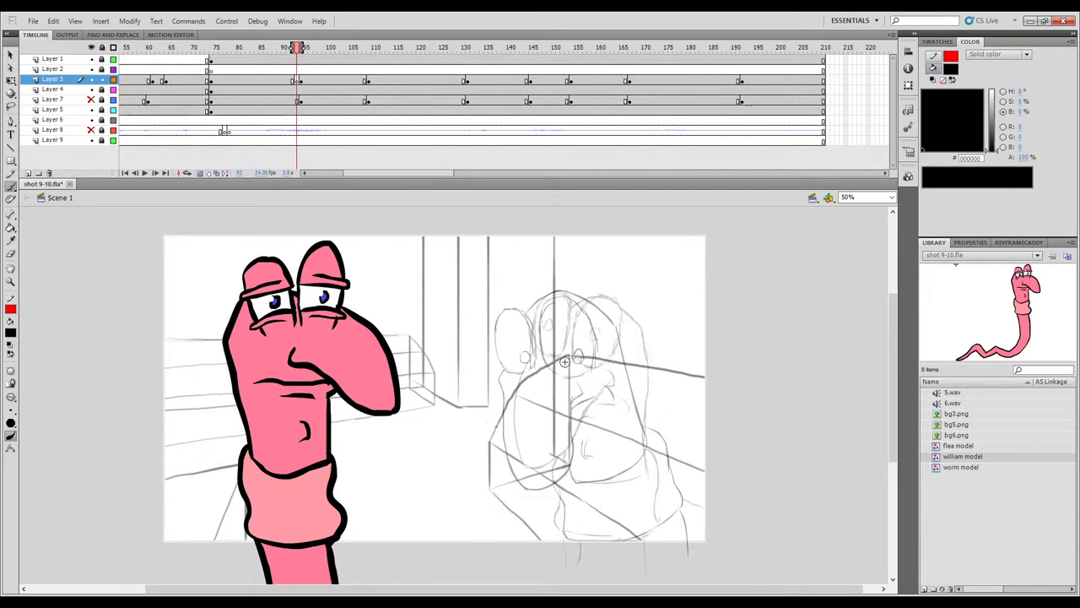
pyautogui.press('.')
pyautogui.moveTo(572, 369)
pyautogui.mouseDown()
pyautogui.moveTo(556, 337)
pyautogui.moveTo(563, 305)
pyautogui.moveTo(579, 298)
pyautogui.moveTo(604, 344)
pyautogui.moveTo(601, 363)
pyautogui.moveTo(582, 372)
pyautogui.moveTo(600, 364)
pyautogui.mouseUp()
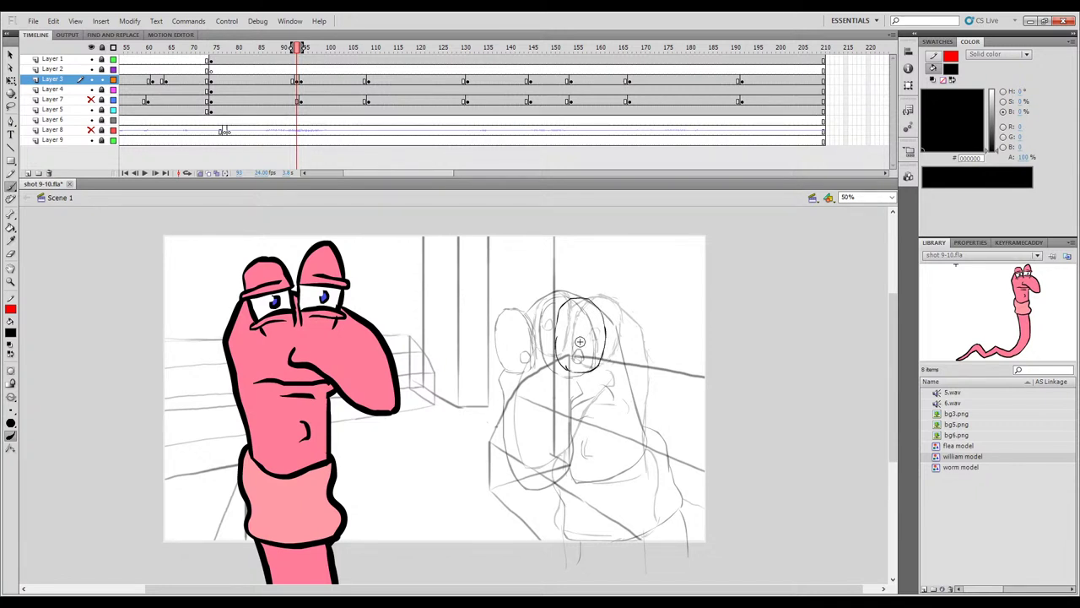
pyautogui.press('.')
pyautogui.press(',')
pyautogui.press('.')
pyautogui.press(',')
pyautogui.press(',')
pyautogui.press('.')
pyautogui.press('.')
# Draw the far eye's oval outline and the near eye's pupil at frame 93, flipping between frames to check placement.
pyautogui.moveTo(525, 358)
pyautogui.mouseDown()
pyautogui.moveTo(526, 305)
pyautogui.moveTo(521, 313)
pyautogui.moveTo(540, 299)
pyautogui.moveTo(529, 303)
pyautogui.moveTo(551, 313)
pyautogui.moveTo(535, 303)
pyautogui.moveTo(551, 336)
pyautogui.mouseUp()
pyautogui.press(',')
pyautogui.press('.')
pyautogui.press('.')
pyautogui.press(',')
pyautogui.press(',')
pyautogui.press('.')
pyautogui.press(',')
pyautogui.press('.')
pyautogui.press(',')
pyautogui.press('.')
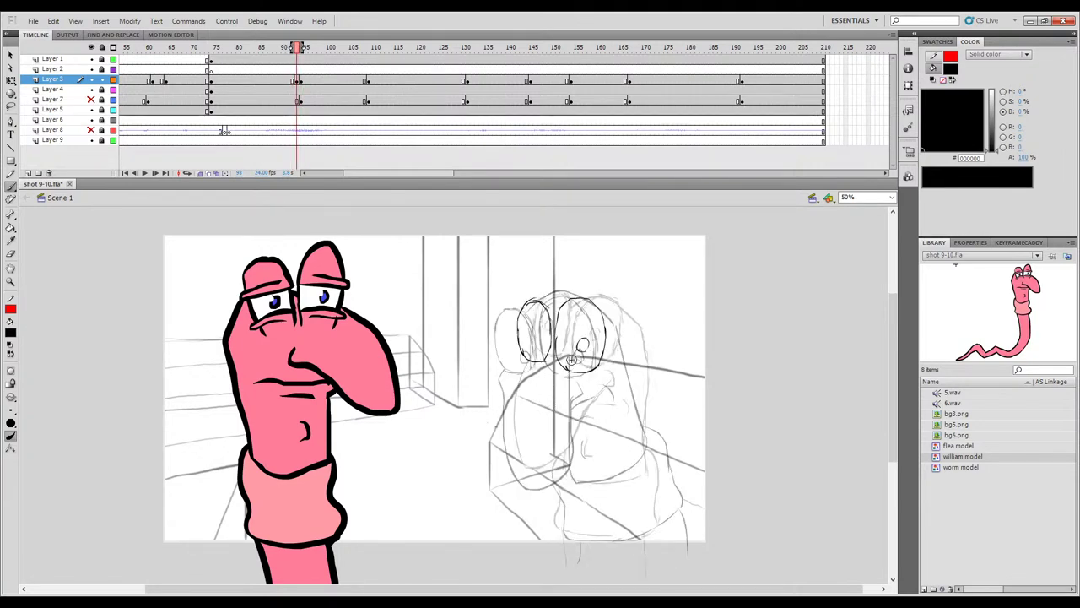
pyautogui.press(',')
pyautogui.press('.')
# Erase part of the near eye's inner edge and draw the far eye's pupil at frame 93.
pyautogui.press('e')
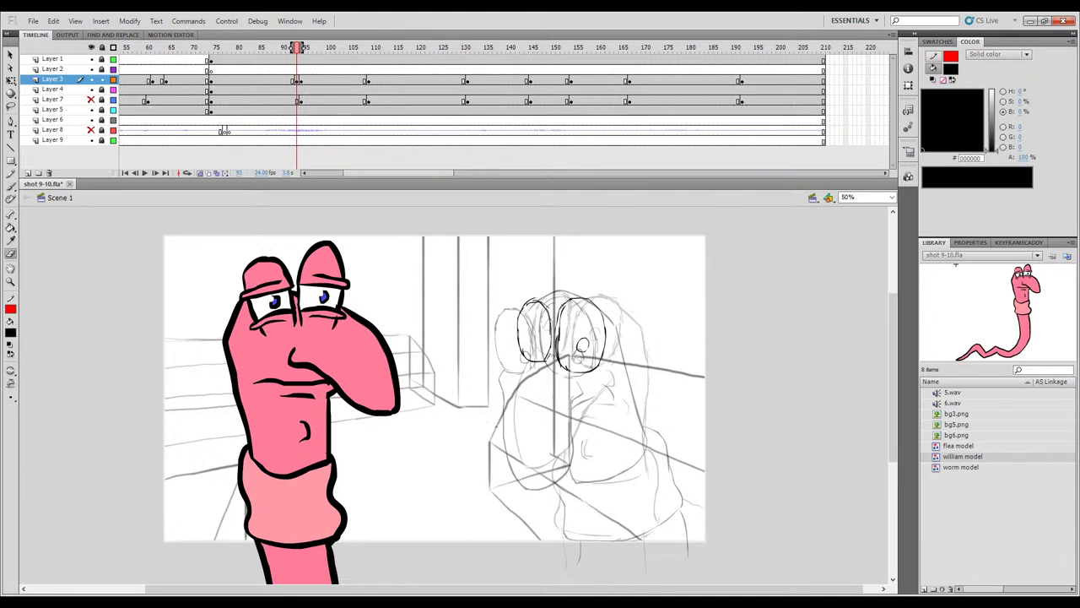
pyautogui.moveTo(560, 310); pyautogui.dragTo(555, 339)
pyautogui.press('b')
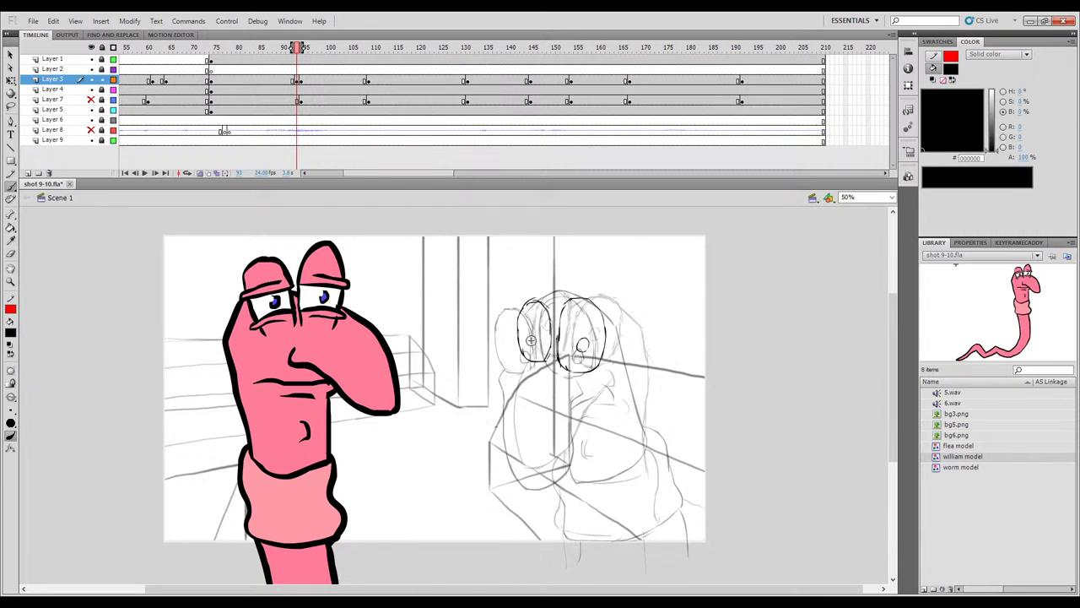
pyautogui.moveTo(532, 341); pyautogui.dragTo(540, 337)
# Flip frame 93 against its neighbouring poses to check the eyes' movement, and undo the last stroke.
pyautogui.press(',')
pyautogui.press('.')
pyautogui.press('.')
pyautogui.press('.')
pyautogui.press(',')
pyautogui.press(',')
pyautogui.press(',')
pyautogui.press('.')
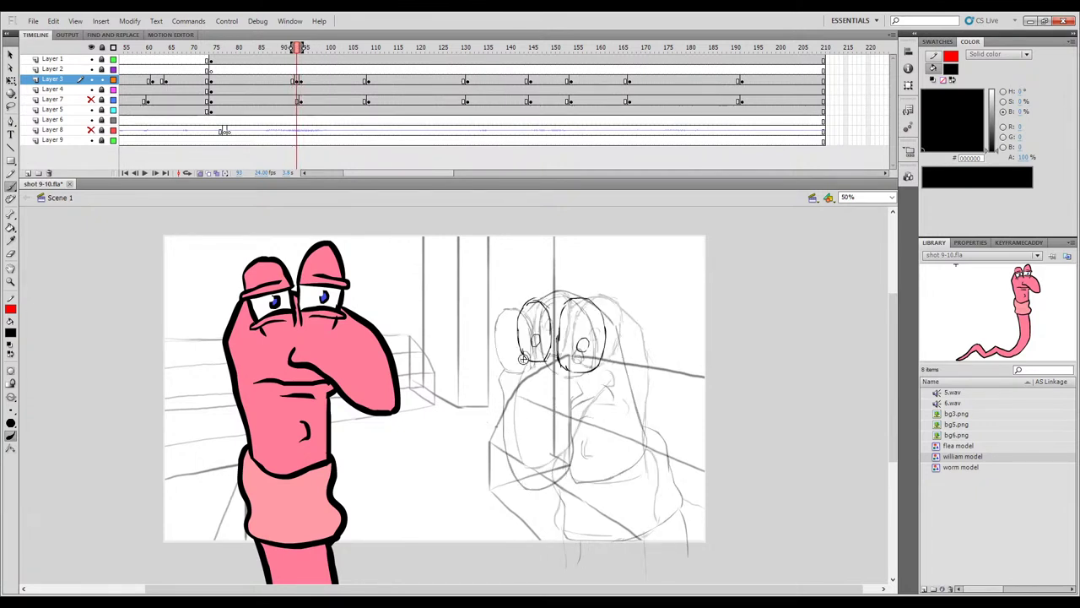
pyautogui.press(',')
pyautogui.press('.')
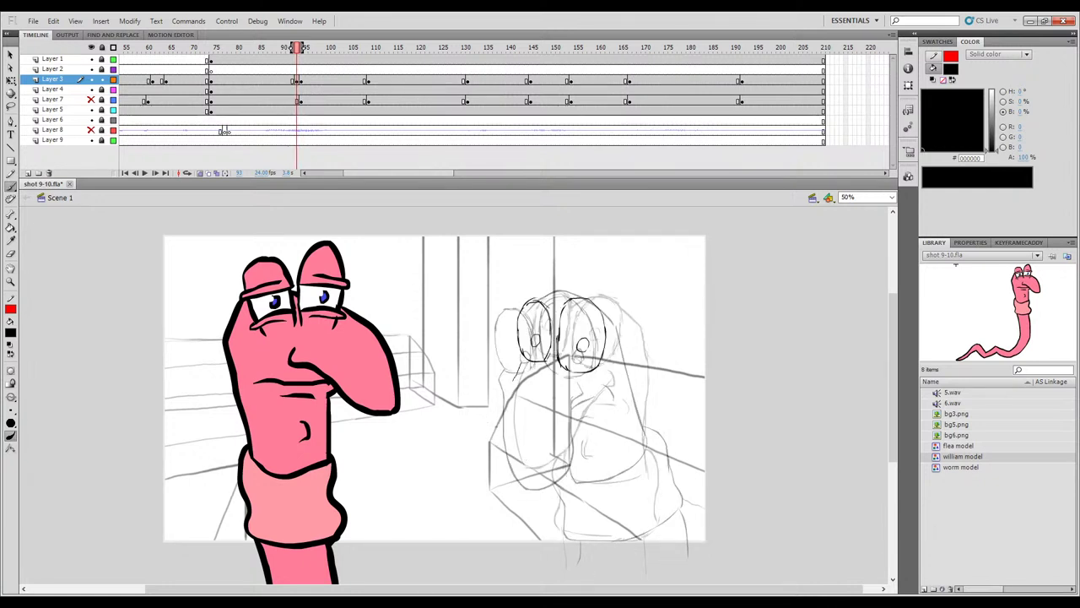
pyautogui.press(',')
pyautogui.press('.')
pyautogui.press('.')
pyautogui.press(',')
pyautogui.press('.')
pyautogui.press(',')
pyautogui.hotkey('ctrl', 'z')
pyautogui.press(',')
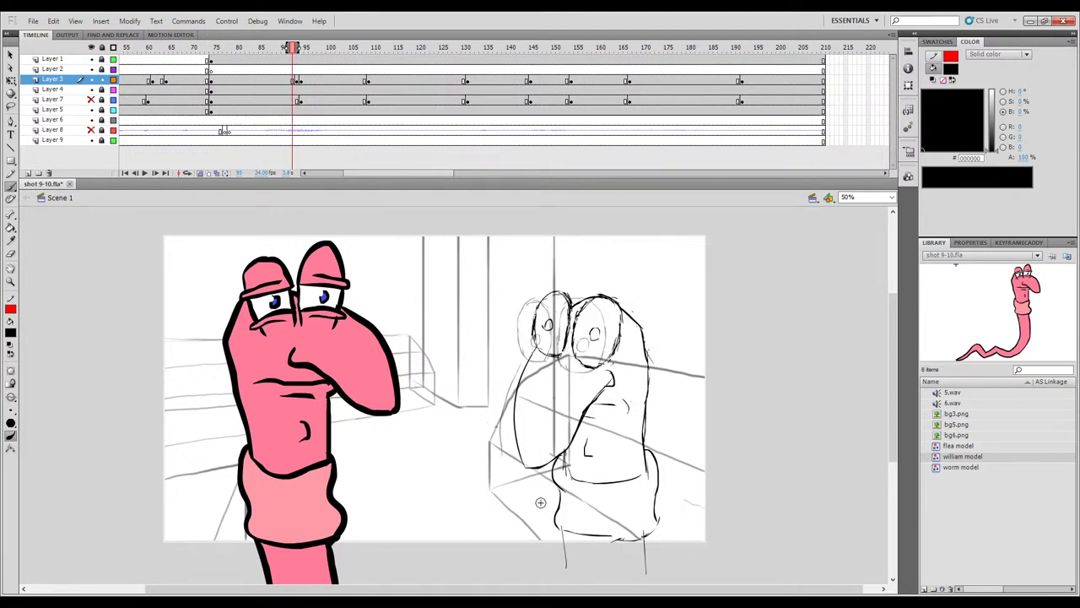
pyautogui.press('.')
pyautogui.press(',')
pyautogui.press('.')
pyautogui.press(',')
pyautogui.press('.')
# Draw the long drooping nose at frame 93, from the far eye around the tip and back up to the nostril curl.
pyautogui.moveTo(590, 389); pyautogui.dragTo(575, 410)
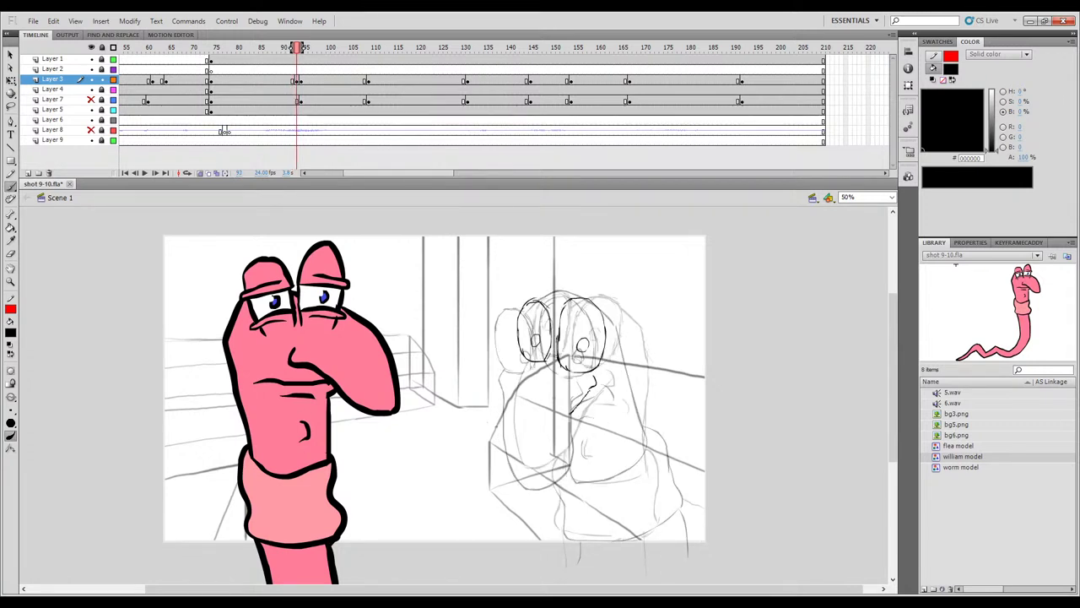
pyautogui.press('.')
pyautogui.press(',')
pyautogui.moveTo(505, 474); pyautogui.dragTo(517, 471)
pyautogui.press(',')
pyautogui.press('.')
pyautogui.press('.')
pyautogui.press(',')
pyautogui.press(',')
pyautogui.press('.')
pyautogui.press('.')
pyautogui.press(',')
pyautogui.press(',')
pyautogui.press('.')
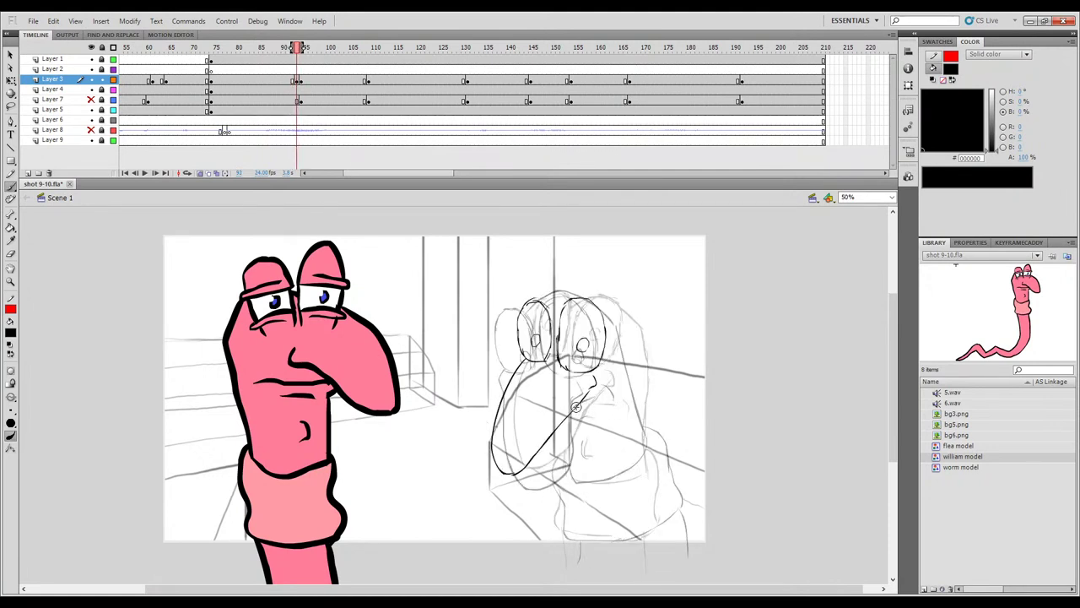
pyautogui.hotkey('ctrl', 'z')
# Draw the mouth line with its cheek crease and the small chin mark at frame 93.
pyautogui.moveTo(580, 405); pyautogui.dragTo(607, 399)
pyautogui.moveTo(584, 453); pyautogui.dragTo(590, 456)
pyautogui.press(',')
pyautogui.press('.')
# Draw the face's front side and lower edge, and the curve over the top and down the back of the head.
pyautogui.moveTo(563, 420); pyautogui.dragTo(562, 428)
pyautogui.moveTo(572, 481); pyautogui.dragTo(643, 465)
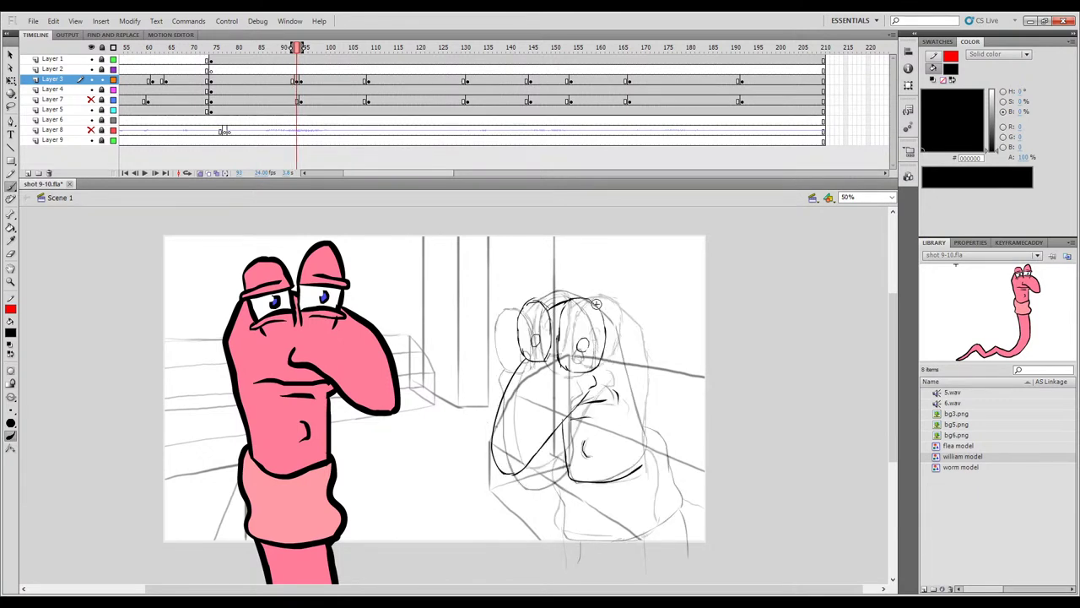
pyautogui.moveTo(597, 302)
pyautogui.mouseDown()
pyautogui.moveTo(633, 351)
pyautogui.moveTo(638, 387)
pyautogui.mouseUp()
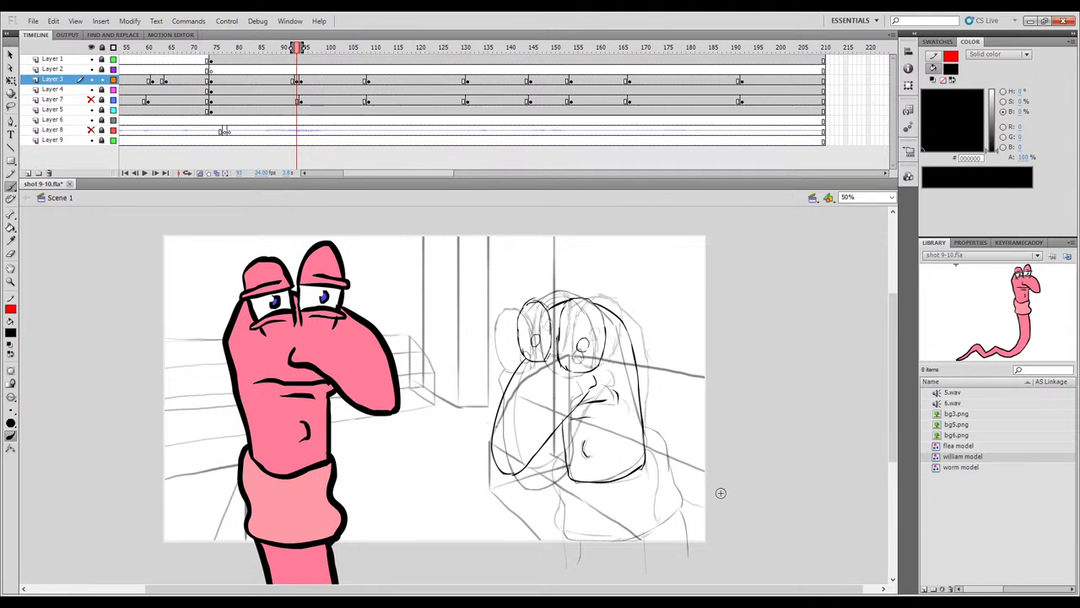
# Draw the back side of the collar at frame 93, midway between the two onion-skinned poses.
pyautogui.moveTo(672, 433)
pyautogui.mouseDown()
pyautogui.moveTo(660, 446)
pyautogui.moveTo(664, 474)
pyautogui.mouseUp()
pyautogui.press(',')
pyautogui.press('.')
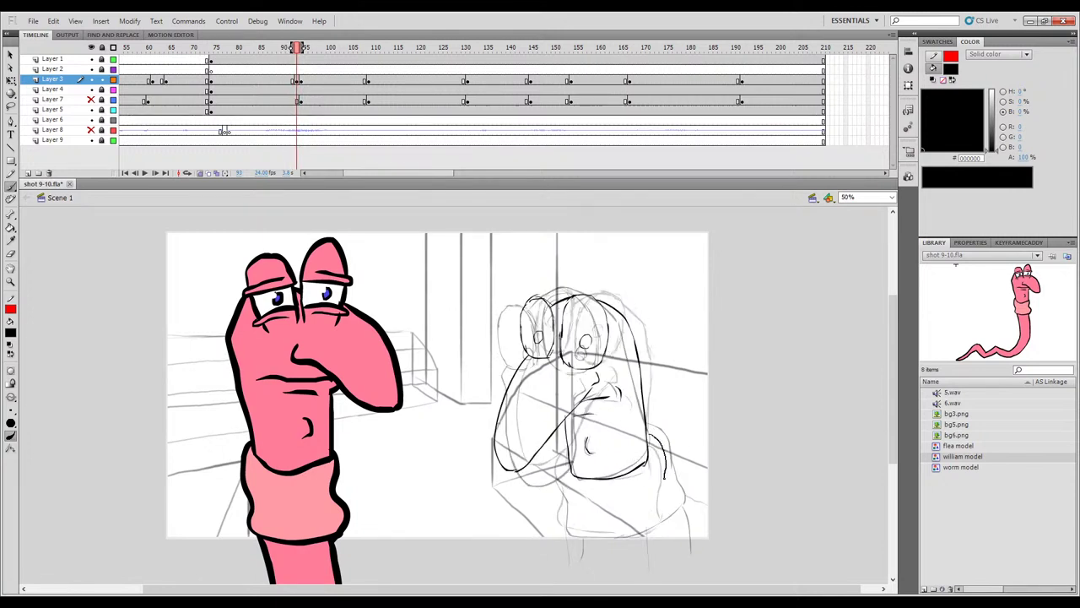
pyautogui.press(',')
pyautogui.press('.')
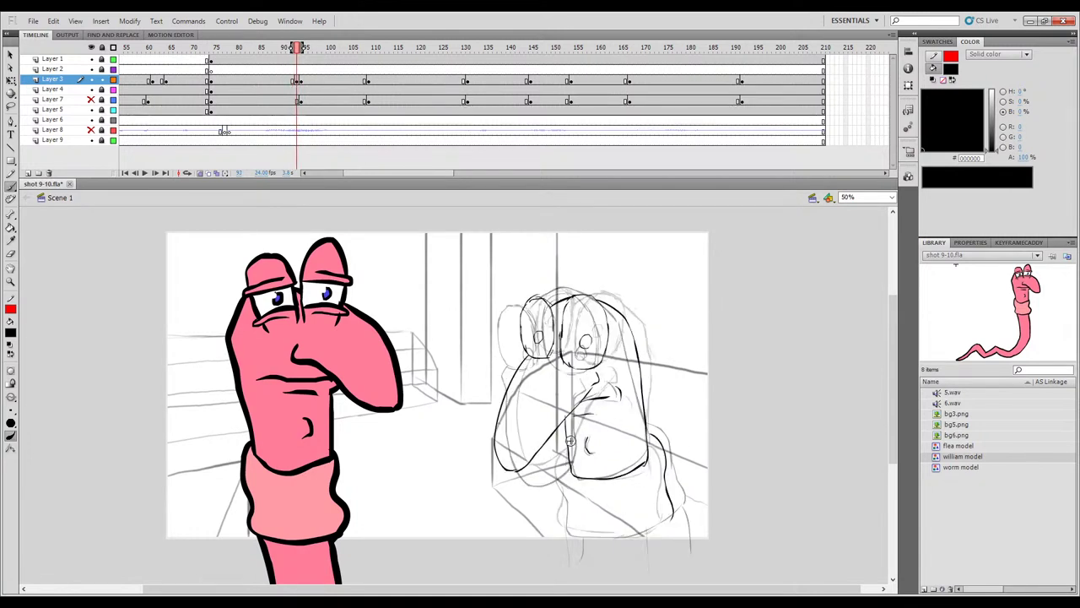
# Draw the collar's front side and lower edge at frame 93, with two short body lines below it.
pyautogui.press('.')
pyautogui.moveTo(564, 500); pyautogui.dragTo(563, 525)
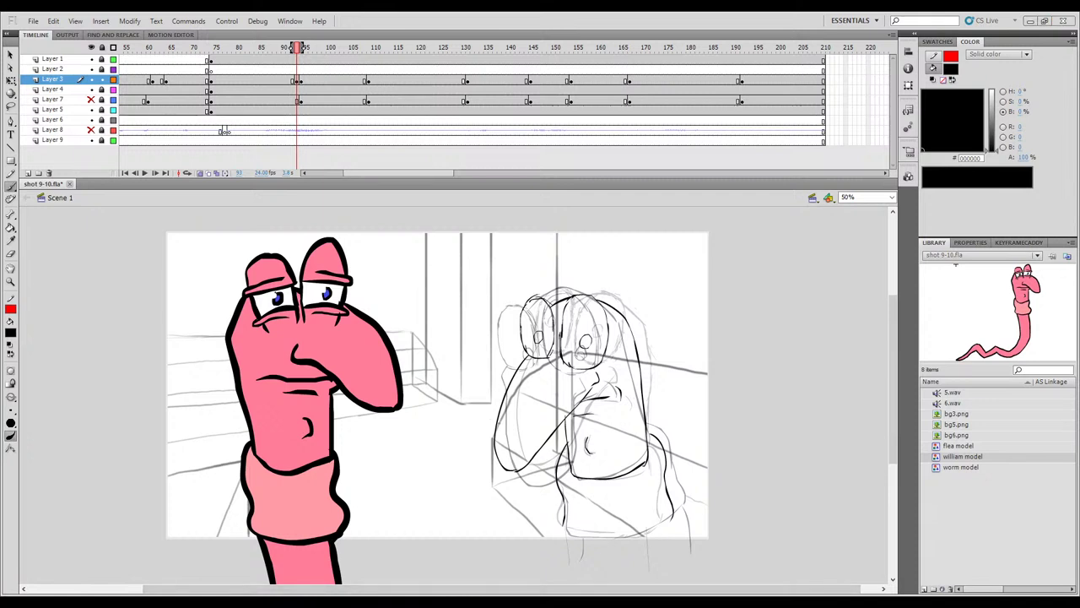
pyautogui.press(',')
pyautogui.press('.')
pyautogui.moveTo(563, 526)
pyautogui.mouseDown()
pyautogui.moveTo(627, 535)
pyautogui.moveTo(673, 515)
pyautogui.mouseUp()
pyautogui.press(',')
pyautogui.press('.')
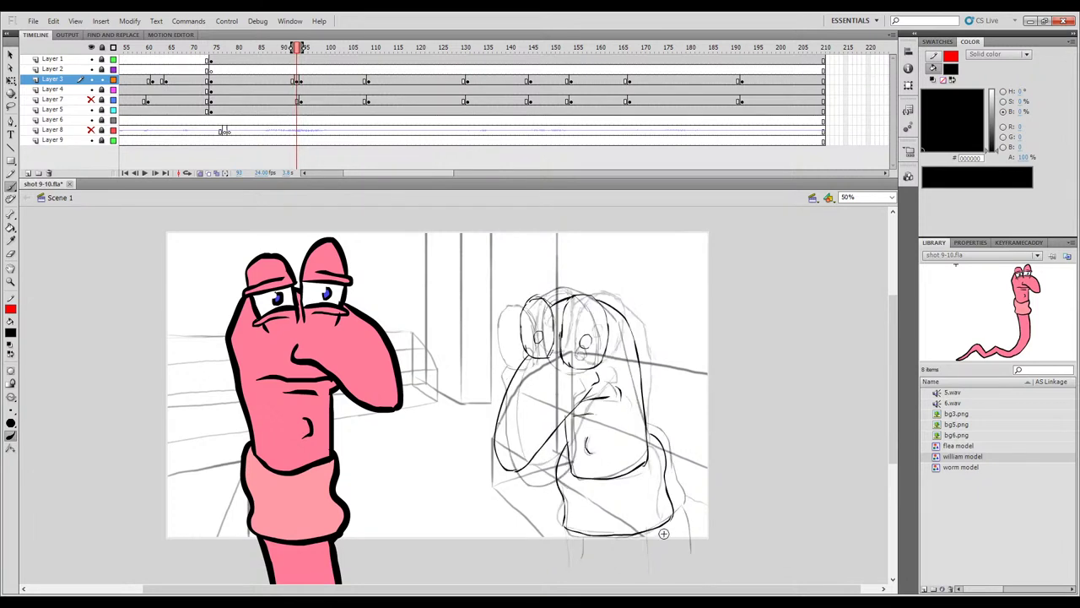
pyautogui.moveTo(577, 542); pyautogui.dragTo(577, 563)
# Move the frame 93 inbetween keyframe on Layer 3 to frame 90 and play back the new timing.
pyautogui.click(297, 80)
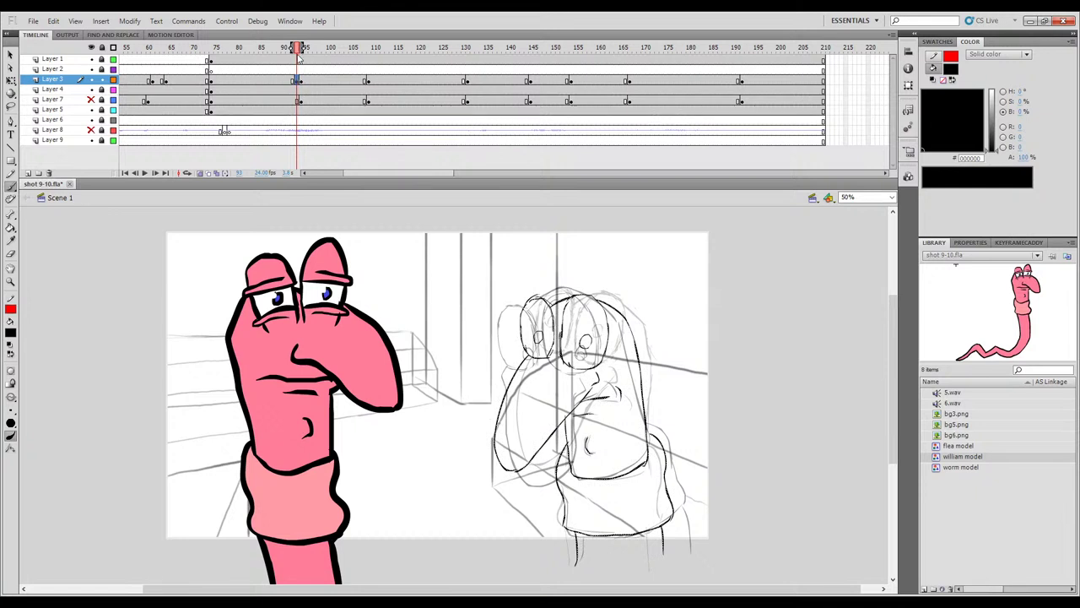
pyautogui.moveTo(297, 48)
pyautogui.mouseDown()
pyautogui.moveTo(285, 48)
pyautogui.moveTo(310, 48)
pyautogui.mouseUp()
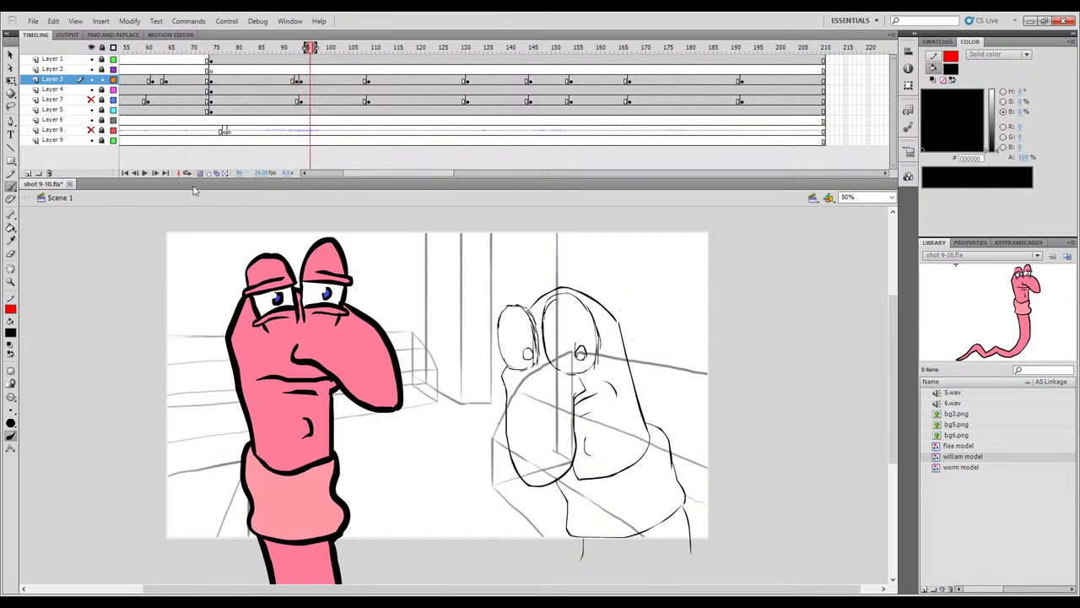
pyautogui.click(295, 80)
pyautogui.moveTo(293, 79); pyautogui.dragTo(287, 80)
pyautogui.press('.')
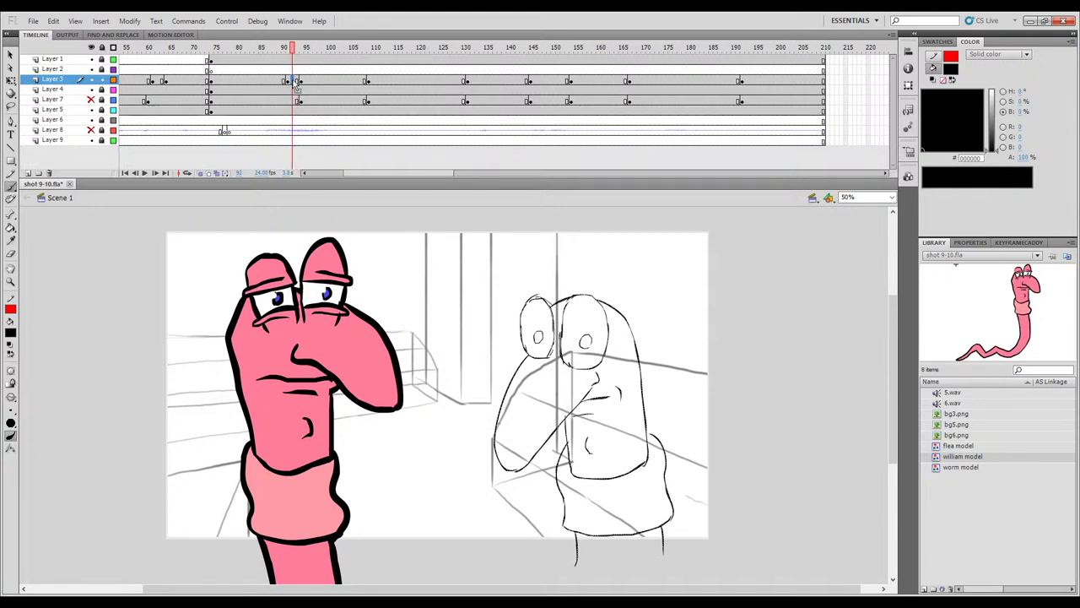
pyautogui.click(289, 80)
pyautogui.moveTo(289, 80); pyautogui.dragTo(285, 80)
pyautogui.click(294, 81)
pyautogui.click(287, 81)
pyautogui.press('Return')
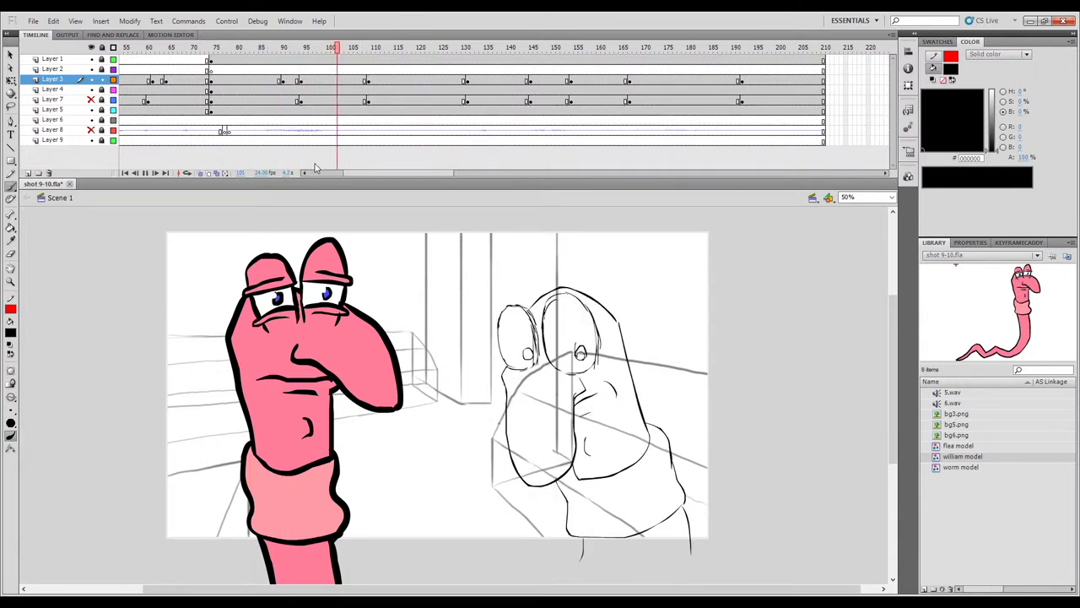
# Insert blank keyframes on Layer 3 at frames 108, 130, 144, 153, 166 and 191, just before each following pose.
pyautogui.click(367, 80)
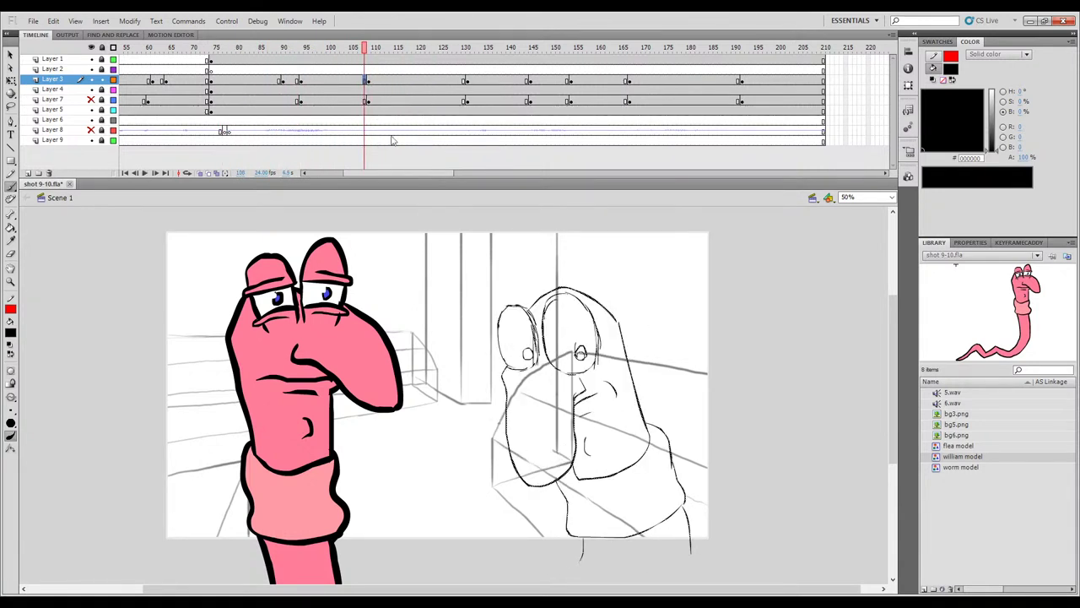
pyautogui.click(465, 81)
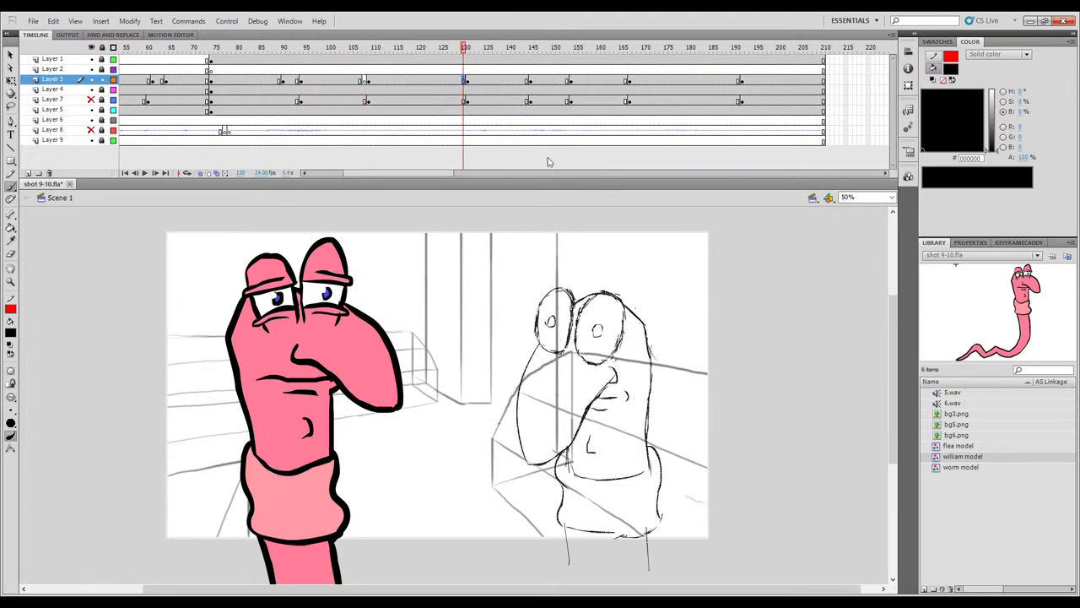
pyautogui.press('F7')
pyautogui.click(526, 83)
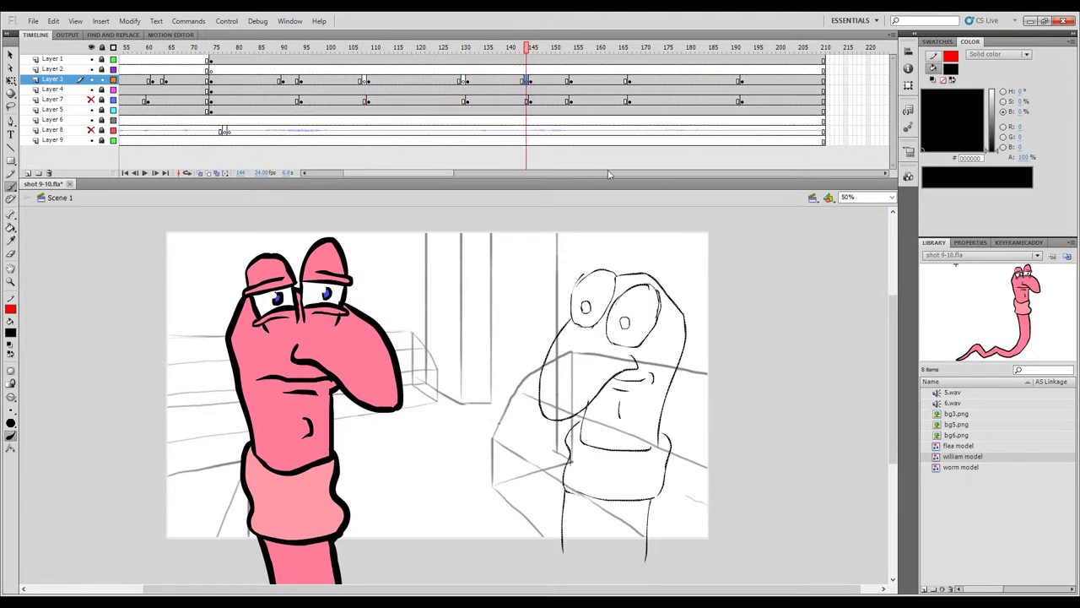
pyautogui.press('F7')
pyautogui.click(568, 81)
pyautogui.press('F7')
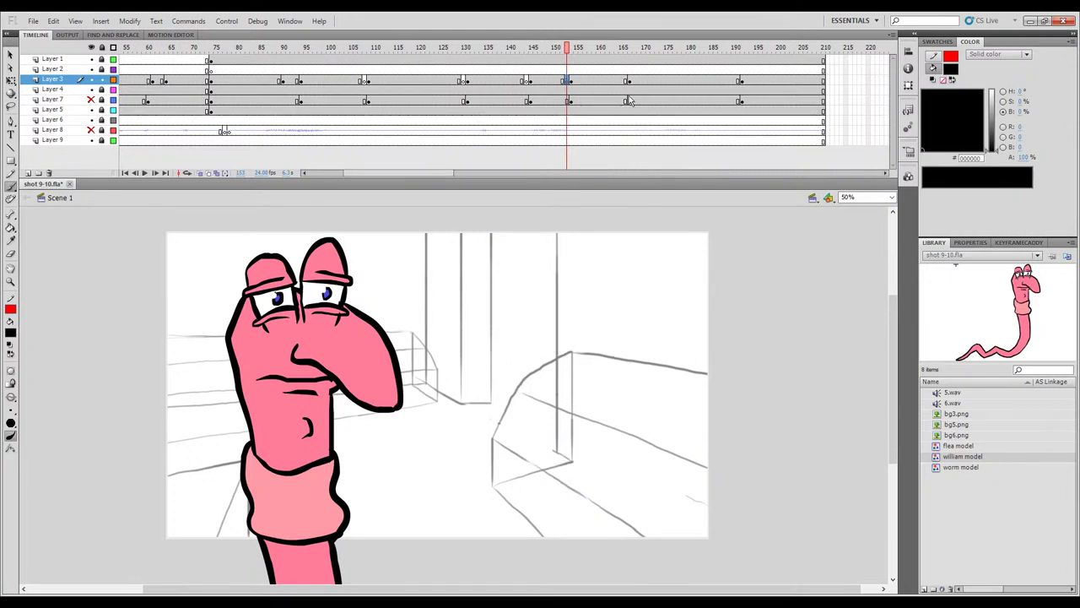
pyautogui.click(626, 81)
pyautogui.click(739, 81)
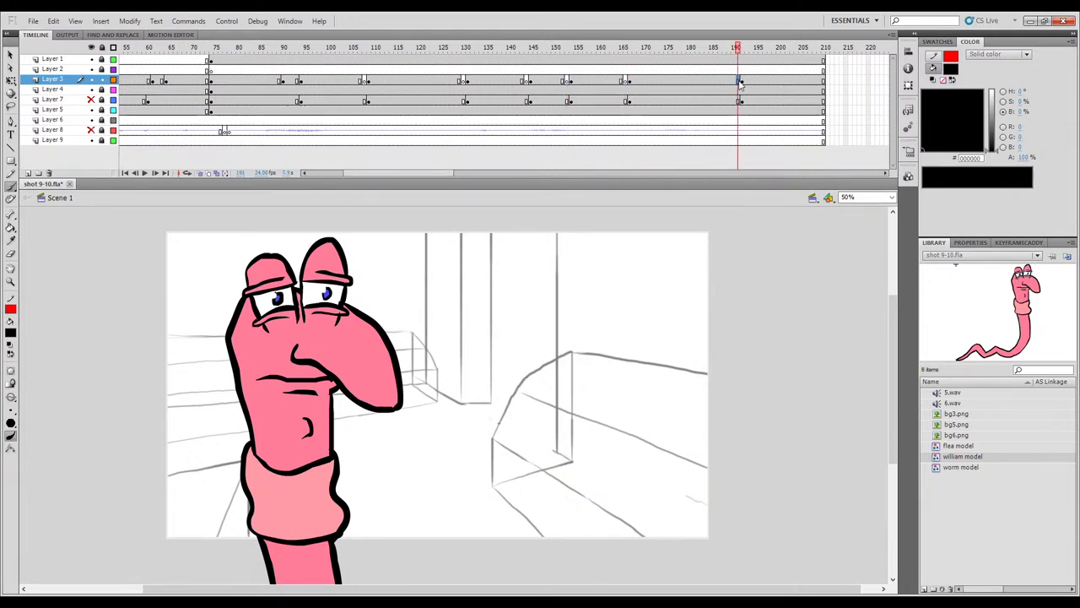
# Turn on onion skinning at the blank frame 108 keyframe and flip between it and the neighbouring poses.
pyautogui.click(365, 81)
pyautogui.moveTo(368, 48)
pyautogui.mouseDown()
pyautogui.moveTo(404, 49)
pyautogui.moveTo(251, 72)
pyautogui.moveTo(383, 86)
pyautogui.mouseUp()
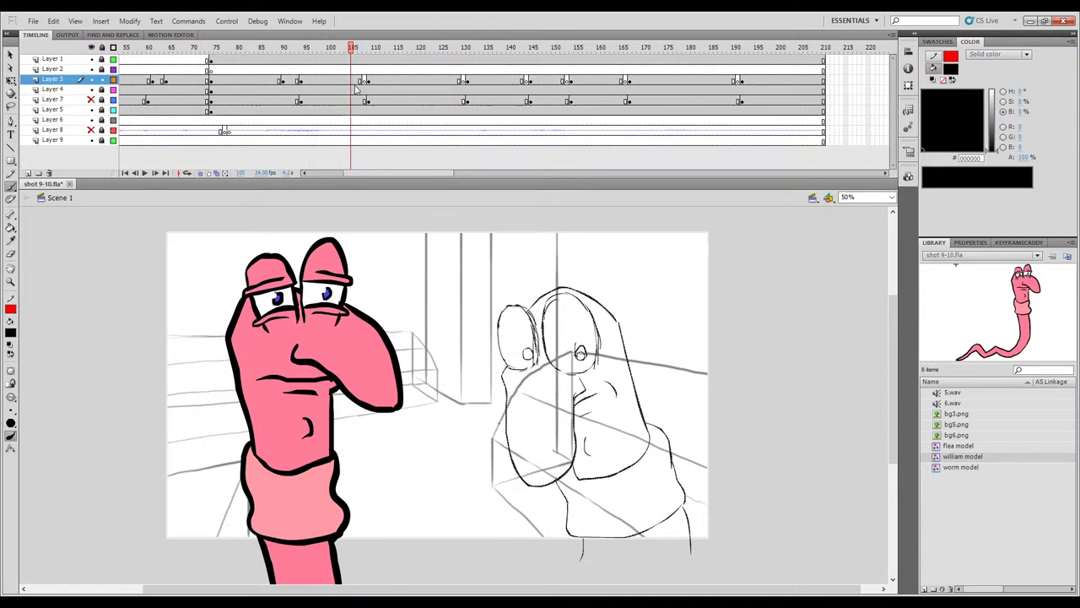
pyautogui.click(364, 82)
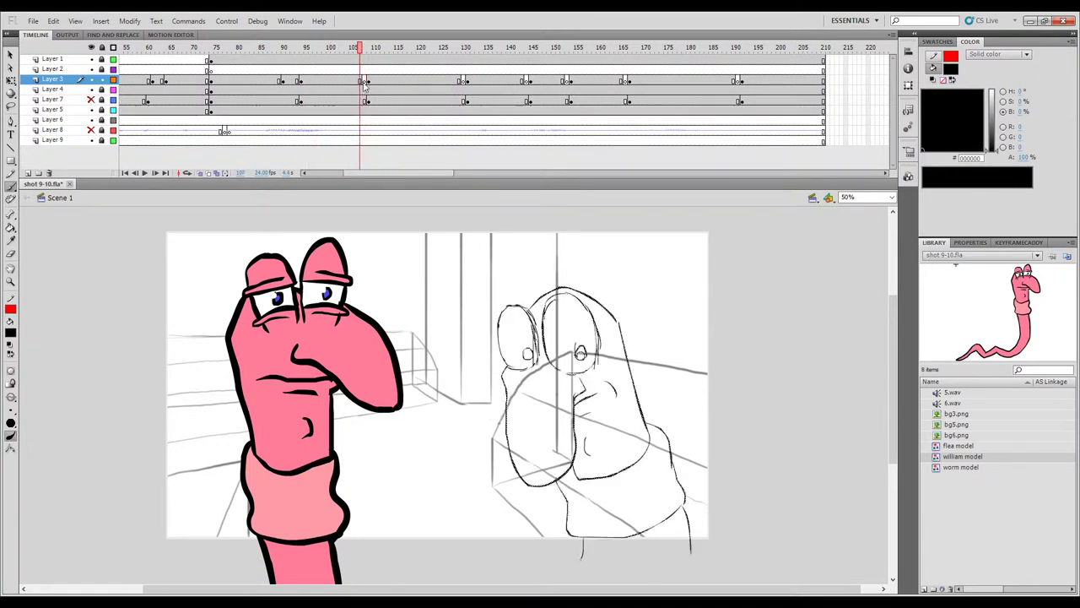
pyautogui.click(199, 173)
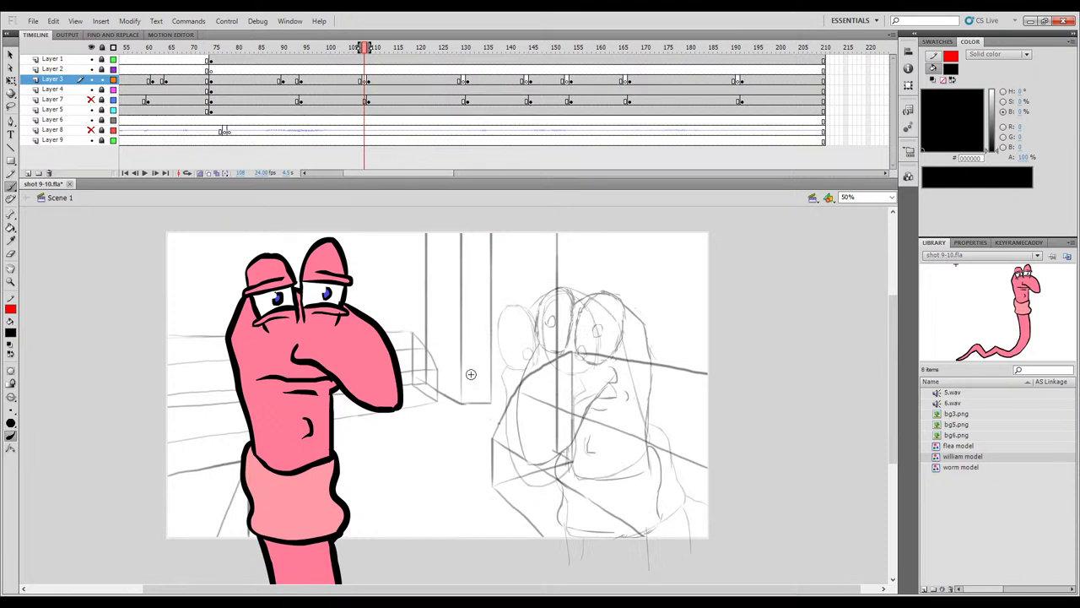
pyautogui.press(',')
pyautogui.press('.')
pyautogui.press(',')
pyautogui.press('.')
# Go back to the inbetween pose on Layer 3 at frame 91 to look at it.
pyautogui.click(379, 81)
pyautogui.click(267, 81)
pyautogui.click(288, 81)
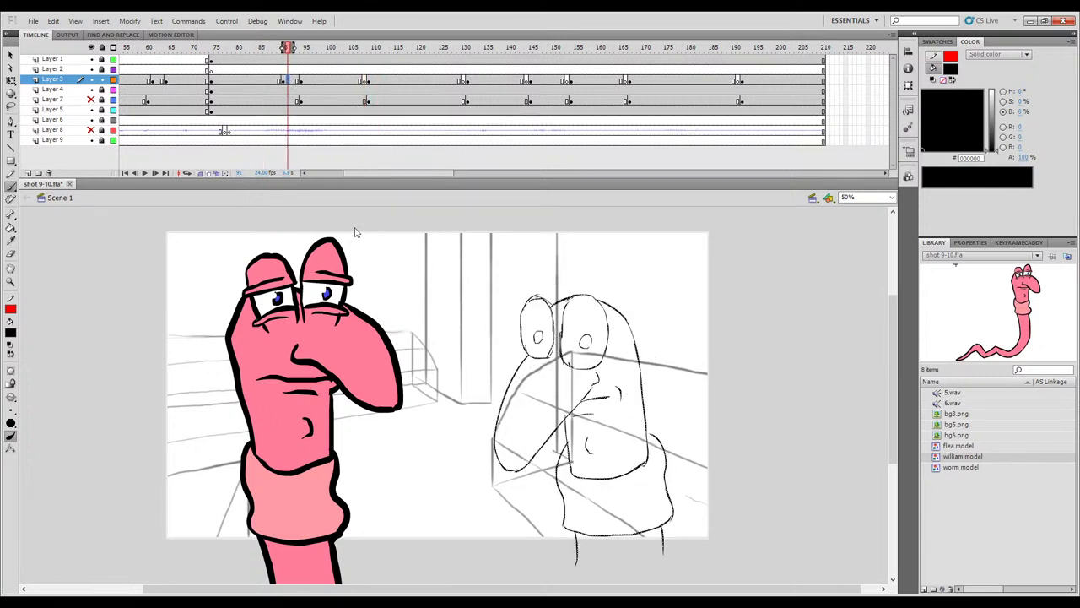
# Paste the frame 90 inbetween pose into the blank frame 108 keyframe on Layer 3 and compare it with the neighbouring poses.
pyautogui.click(364, 81)
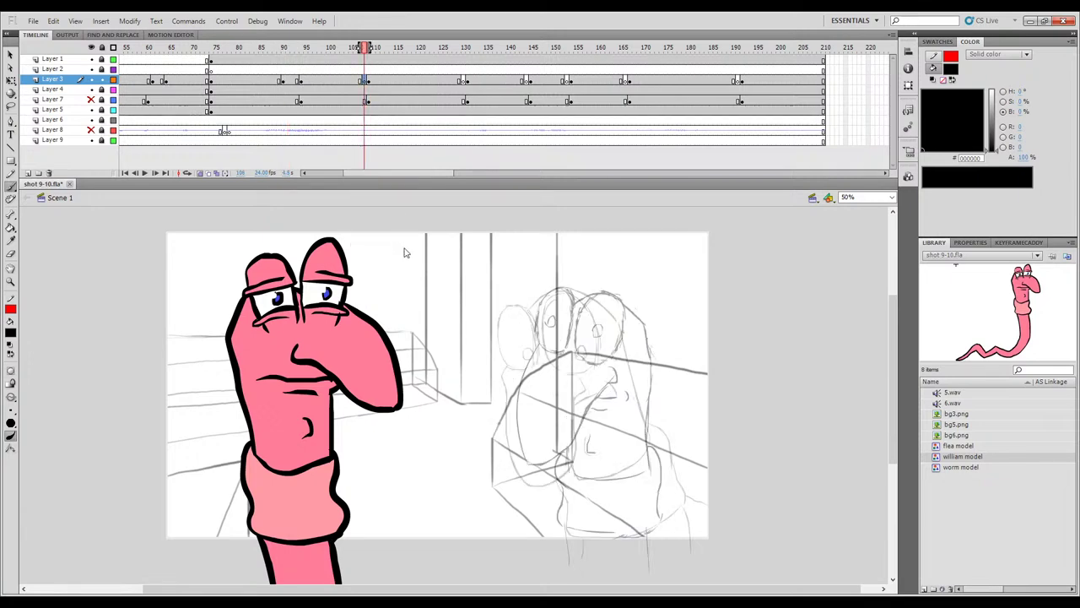
pyautogui.press('.')
pyautogui.press('.')
pyautogui.press(',')
pyautogui.press(',')
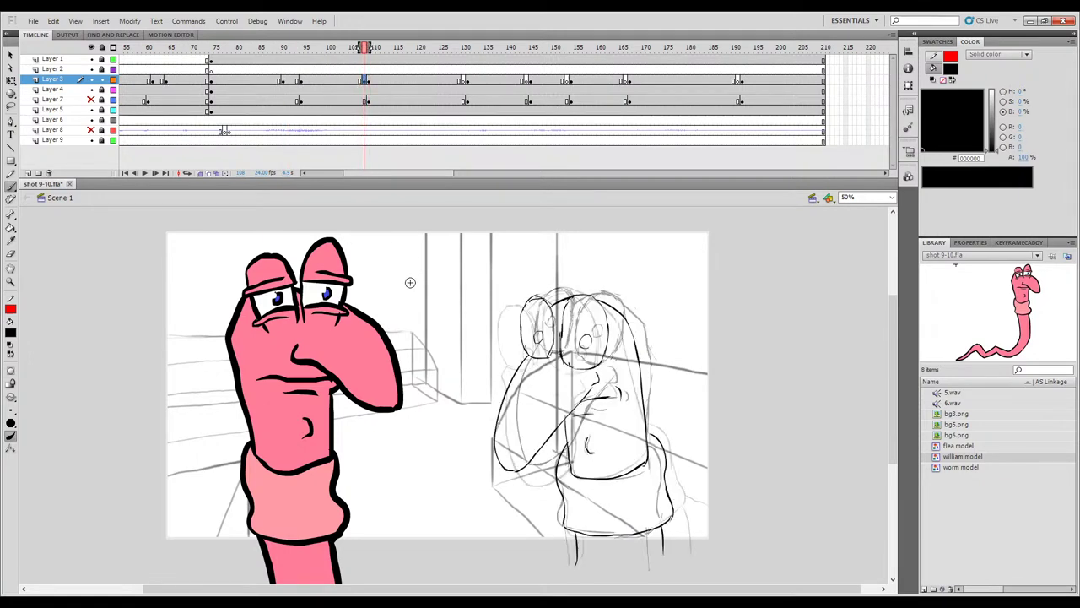
pyautogui.press('.')
pyautogui.press(',')
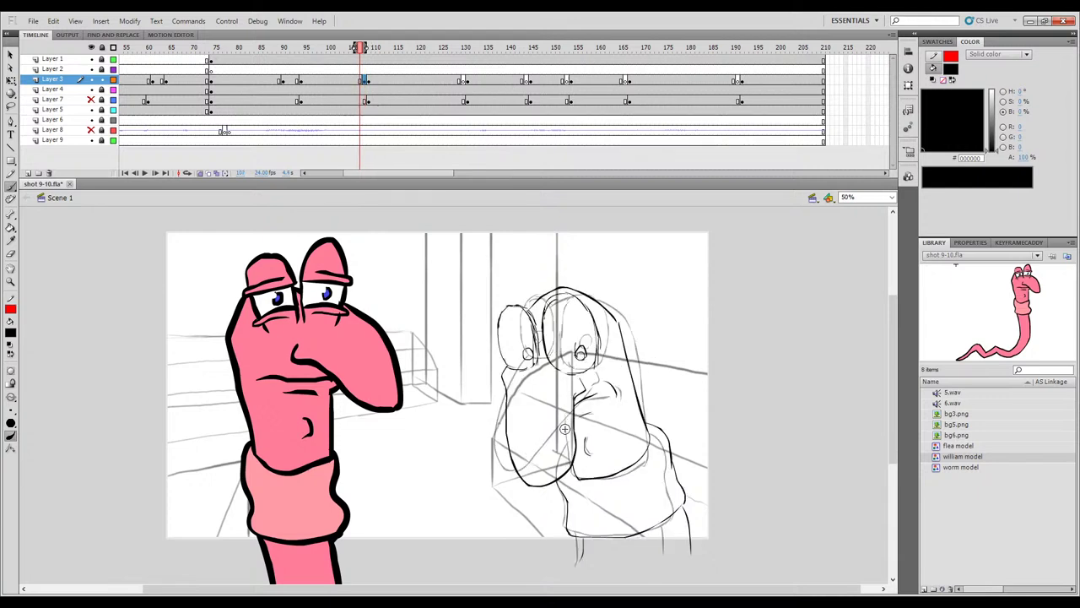
pyautogui.press('.')
pyautogui.press(',')
pyautogui.press('.')
pyautogui.press(',')
pyautogui.press('.')
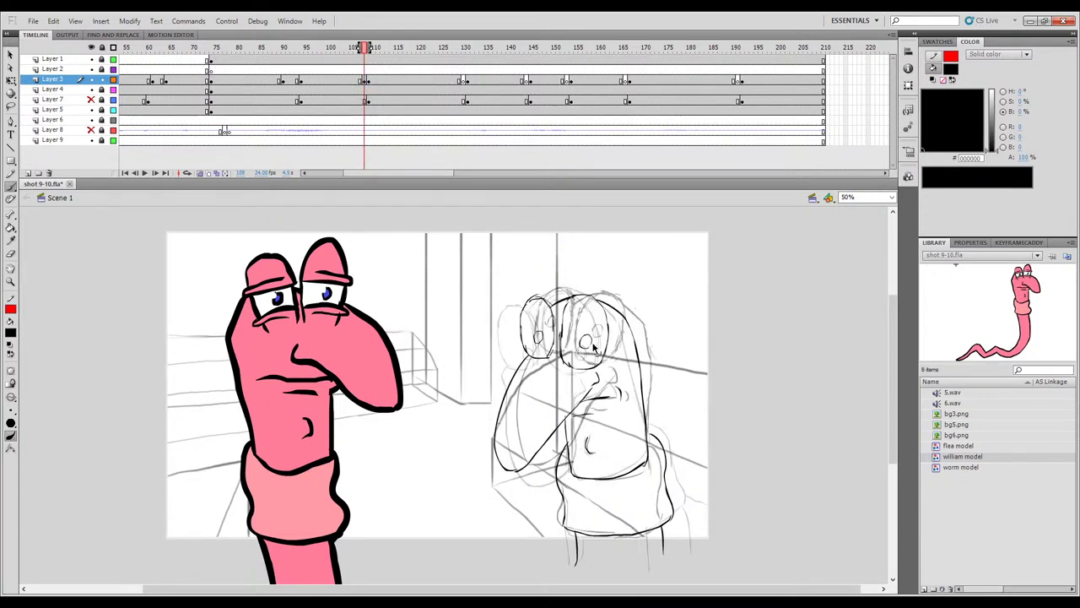
pyautogui.press(',')
pyautogui.press('.')
# Reposition both pupils slightly in the frame 108 inbetween pose so they sit between the neighbouring poses.
pyautogui.moveTo(581, 349); pyautogui.dragTo(541, 339)
pyautogui.press(',')
pyautogui.press('.')
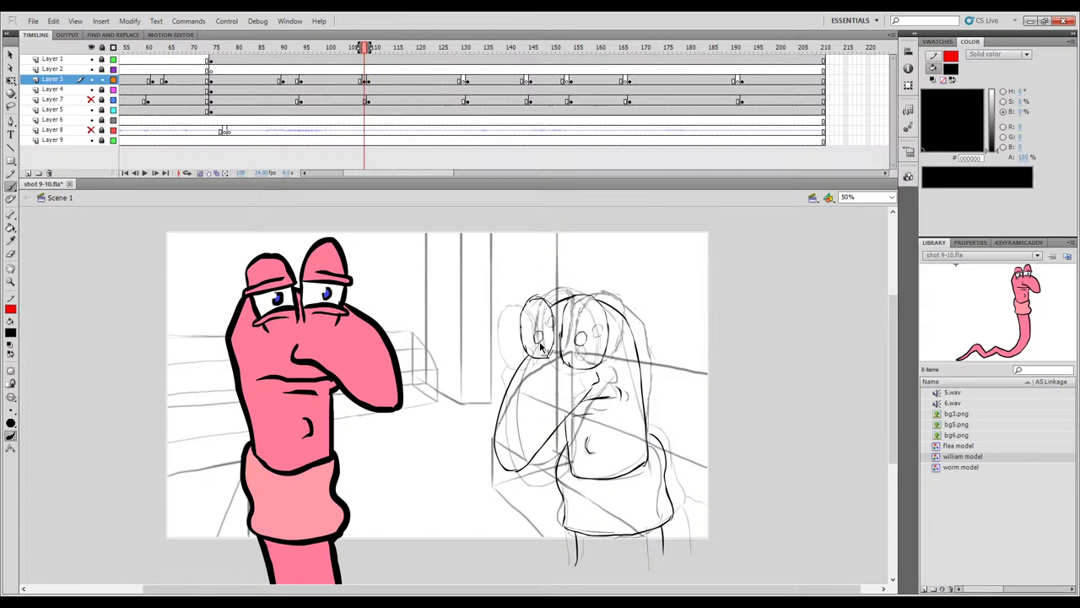
pyautogui.press(',')
pyautogui.press('.')
pyautogui.press('.')
pyautogui.press(',')
pyautogui.press(',')
pyautogui.press('.')
# Erase the nose outline and mouth lines from the frame 108 inbetween pose and flip through the neighbouring poses.
pyautogui.press('e')
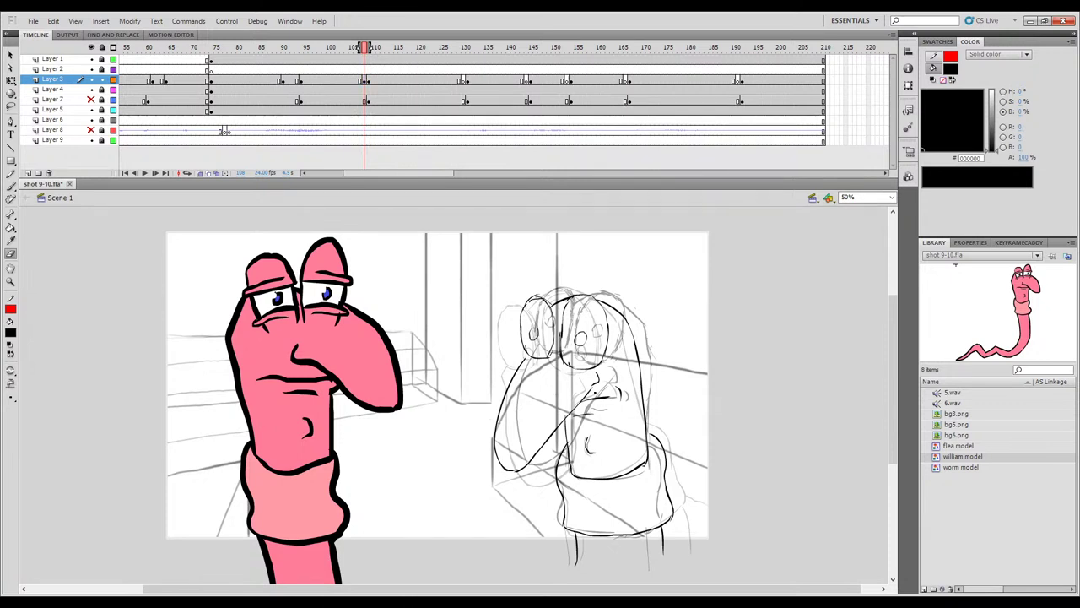
pyautogui.press(',')
pyautogui.press('.')
pyautogui.press(',')
pyautogui.press('.')
pyautogui.moveTo(623, 393); pyautogui.dragTo(573, 414)
pyautogui.moveTo(562, 423); pyautogui.dragTo(517, 469)
pyautogui.hotkey('ctrl', 'z')
pyautogui.press('b')
pyautogui.press(',')
pyautogui.press('.')
pyautogui.press(',')
pyautogui.press('.')
pyautogui.press(',')
pyautogui.press('.')
pyautogui.press(',')
pyautogui.press('.')
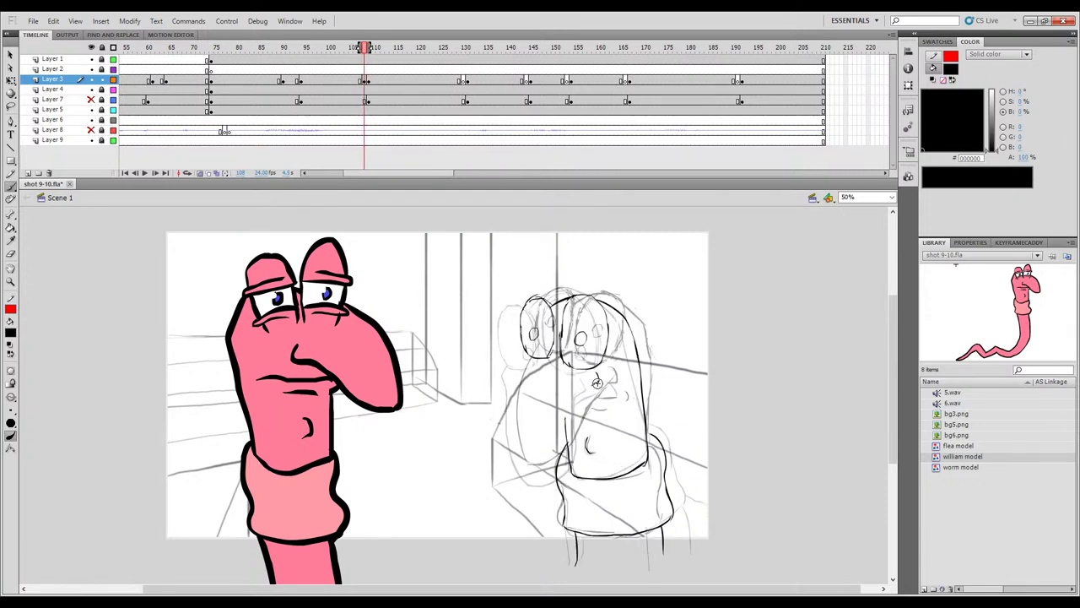
pyautogui.moveTo(591, 390); pyautogui.dragTo(555, 475)
pyautogui.hotkey('ctrl', 'z')
pyautogui.moveTo(594, 385)
pyautogui.mouseDown()
pyautogui.moveTo(560, 465)
pyautogui.moveTo(531, 480)
pyautogui.mouseUp()
pyautogui.hotkey('ctrl', 'z')
pyautogui.hotkey('ctrl', 'z')
pyautogui.press(',')
pyautogui.press('.')
# Draw a new drooping nose outline on the frame 108 pose, positioned between the noses of the adjacent poses.
pyautogui.moveTo(510, 431); pyautogui.dragTo(531, 345)
pyautogui.press(',')
pyautogui.press('.')
pyautogui.press('.')
pyautogui.press('.')
pyautogui.press(',')
pyautogui.press(',')
pyautogui.press(',')
pyautogui.press('.')
# Redraw the mouth line on the frame 108 inbetween and flip between the neighbouring poses to check the motion.
pyautogui.moveTo(601, 398); pyautogui.dragTo(588, 398)
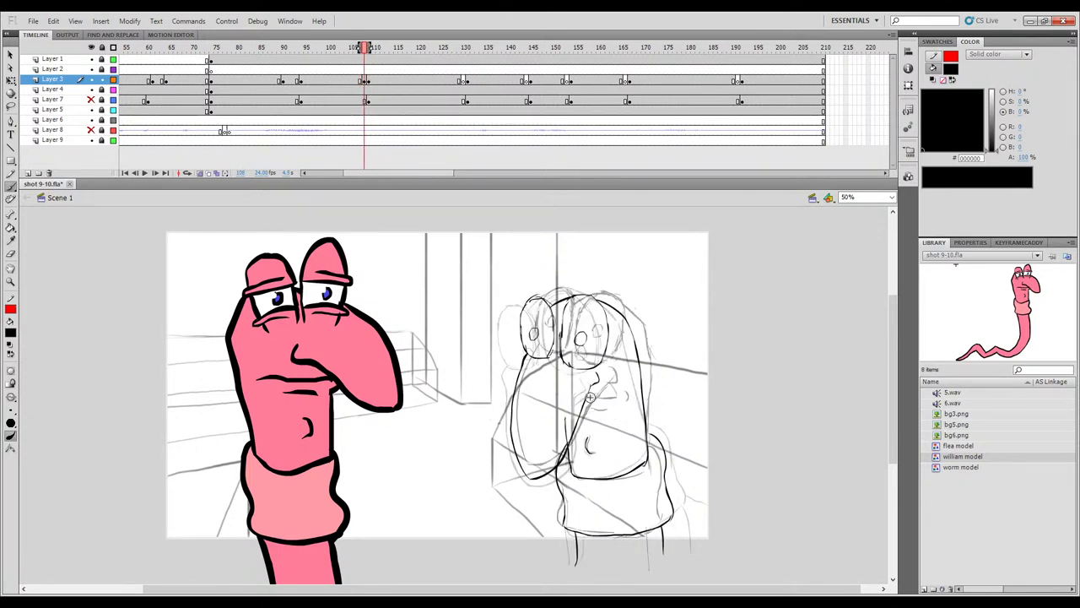
pyautogui.press(',')
pyautogui.press('.')
pyautogui.press(',')
pyautogui.press('.')
pyautogui.press(',')
pyautogui.press('.')
pyautogui.press(',')
pyautogui.press('.')
pyautogui.press(',')
pyautogui.press('.')
pyautogui.press('.')
pyautogui.press(',')
pyautogui.press(',')
pyautogui.press('.')
# Turn off onion skinning, move the frame 108 inbetween keyframe on Layer 3 to frame 105, and play back the timing.
pyautogui.click(201, 173)
pyautogui.moveTo(365, 49)
pyautogui.mouseDown()
pyautogui.moveTo(355, 52)
pyautogui.moveTo(385, 53)
pyautogui.moveTo(345, 53)
pyautogui.moveTo(388, 54)
pyautogui.moveTo(361, 54)
pyautogui.moveTo(373, 59)
pyautogui.moveTo(357, 85)
pyautogui.moveTo(268, 64)
pyautogui.moveTo(403, 68)
pyautogui.moveTo(212, 112)
pyautogui.mouseUp()
pyautogui.click(364, 81)
pyautogui.click(225, 47)
pyautogui.press('Return')
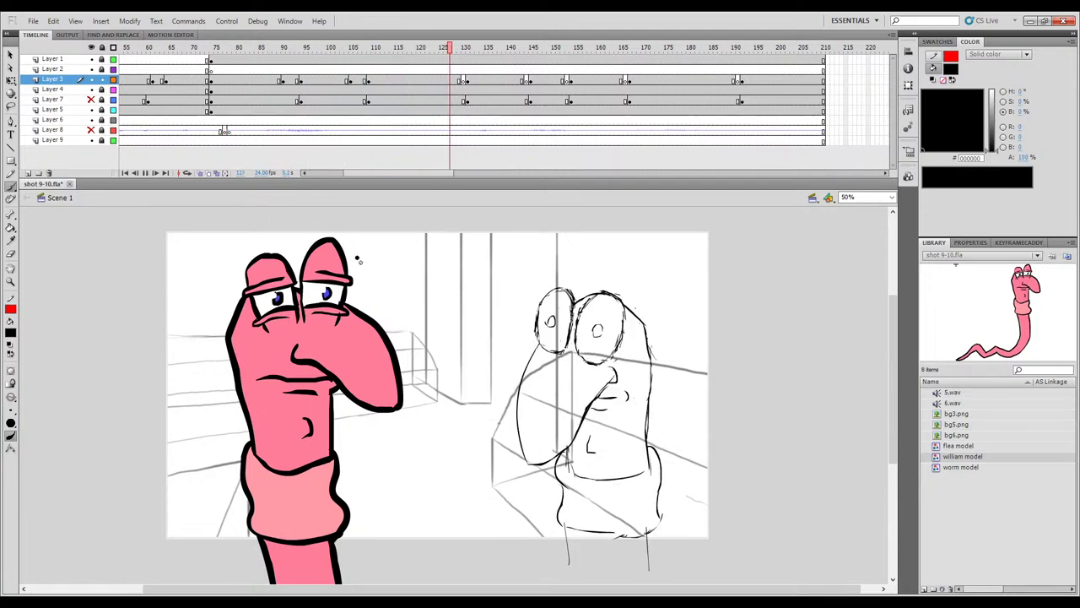
pyautogui.press('Return')
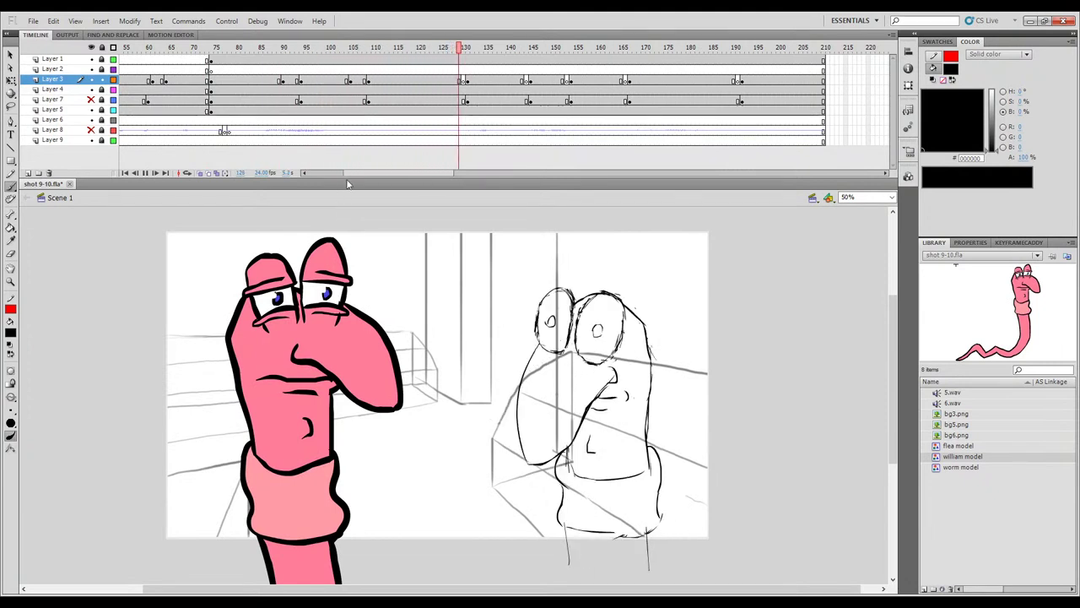
# Turn on onion skinning at the blank frame 130 keyframe on Layer 3 and compare the neighbouring poses.
pyautogui.click(464, 80)
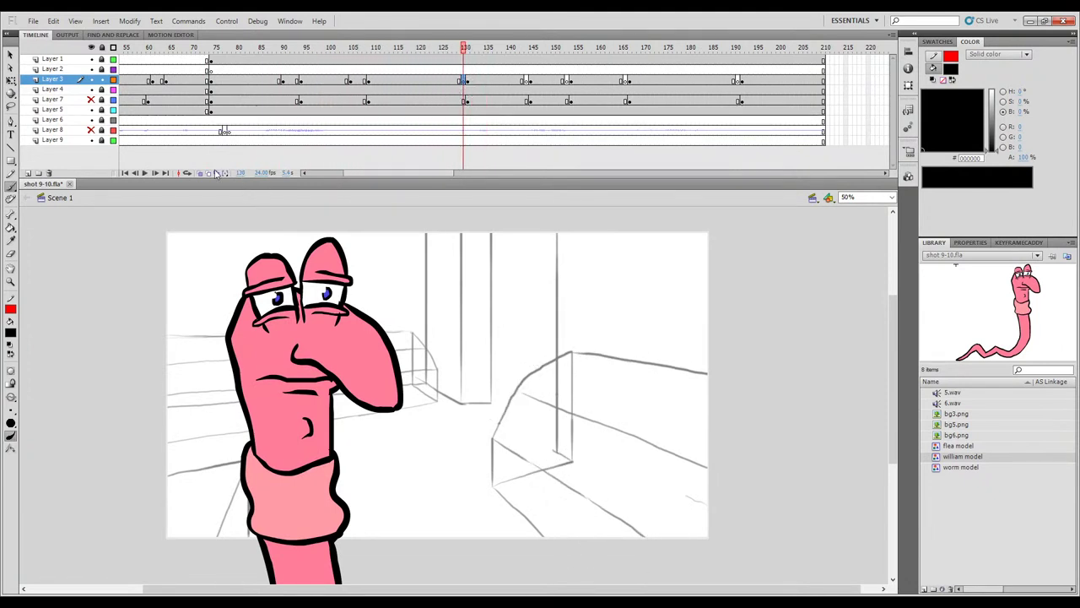
pyautogui.click(201, 172)
pyautogui.press(',')
pyautogui.press('.')
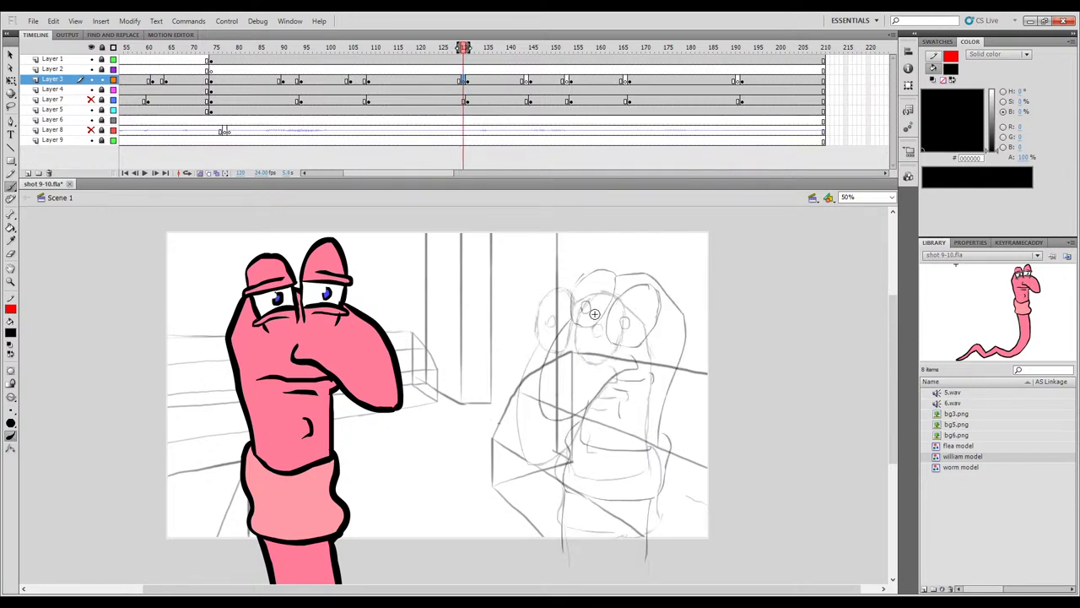
# Draw eyelid lines on the worm's eyes in the Layer 3 pose held at frame 101, undoing the last stroke.
pyautogui.moveTo(264, 48); pyautogui.dragTo(333, 48)
pyautogui.moveTo(499, 341); pyautogui.dragTo(505, 341)
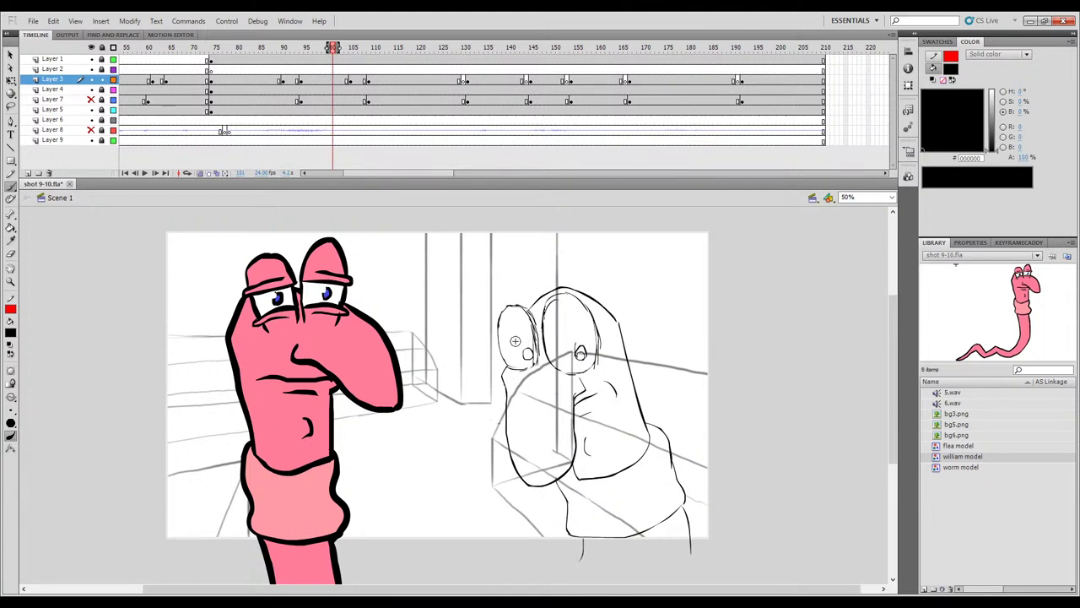
pyautogui.moveTo(500, 338); pyautogui.dragTo(521, 324)
pyautogui.moveTo(573, 313); pyautogui.dragTo(592, 314)
pyautogui.hotkey('ctrl', 'z')
# Draw lower eyelid lines across both eyes of the Layer 3 pose held at frame 111.
pyautogui.moveTo(308, 61)
pyautogui.mouseDown()
pyautogui.moveTo(270, 61)
pyautogui.moveTo(371, 69)
pyautogui.moveTo(271, 67)
pyautogui.moveTo(390, 92)
pyautogui.moveTo(355, 99)
pyautogui.moveTo(382, 96)
pyautogui.mouseUp()
pyautogui.press(',')
pyautogui.press(',')
pyautogui.press(',')
pyautogui.press(',')
pyautogui.press(',')
pyautogui.click(463, 81)
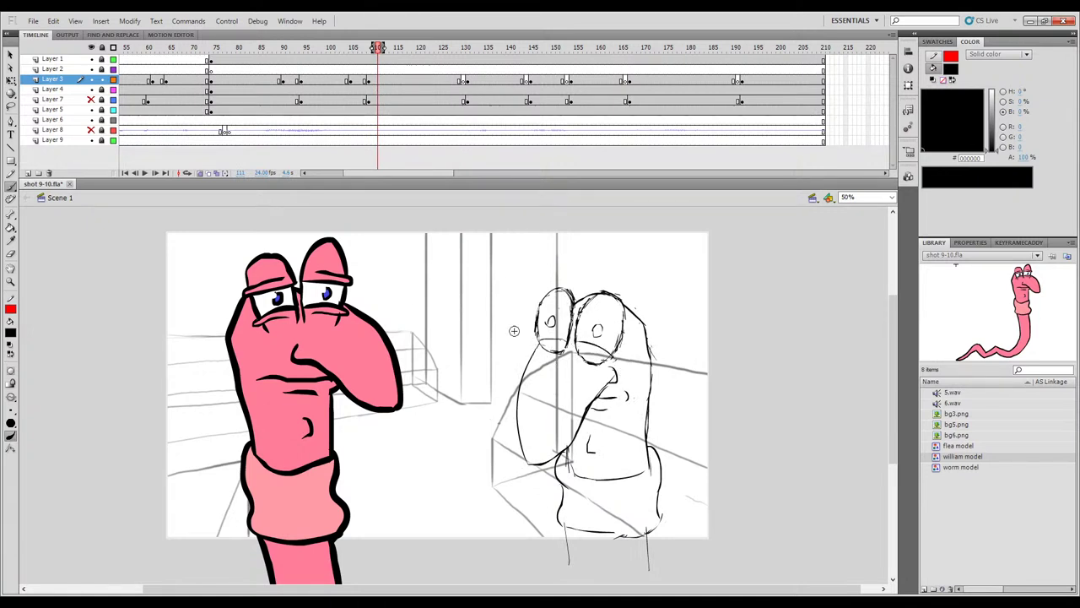
# Add eyelid lines to the worm's eyes in the following Layer 3 key poses, from frame 133 through frame 194.
pyautogui.moveTo(363, 49)
pyautogui.mouseDown()
pyautogui.moveTo(346, 49)
pyautogui.moveTo(488, 51)
pyautogui.moveTo(476, 51)
pyautogui.mouseUp()
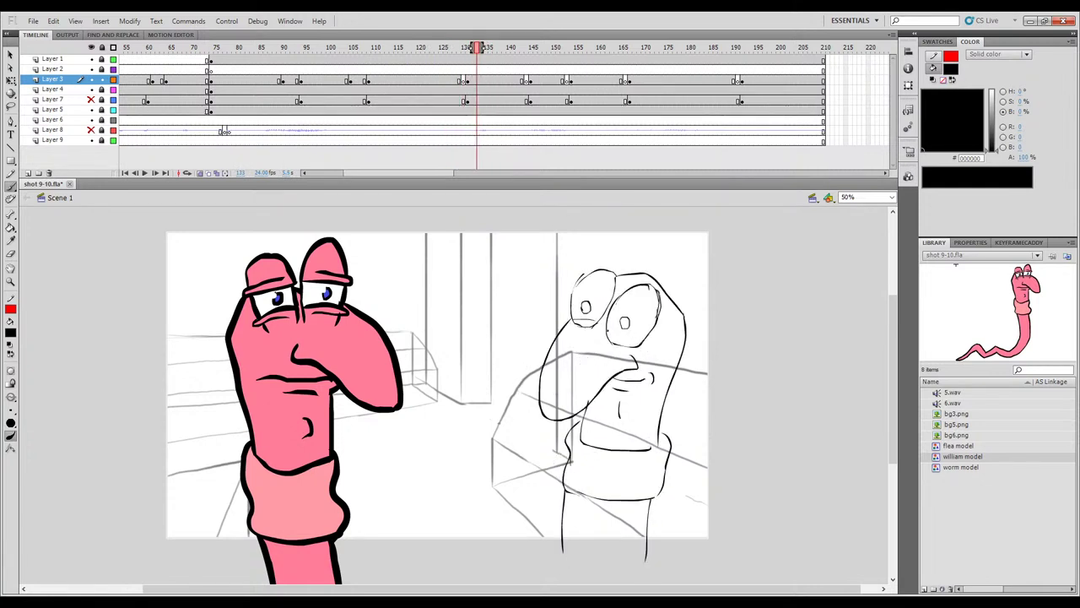
pyautogui.moveTo(468, 51)
pyautogui.mouseDown()
pyautogui.moveTo(441, 49)
pyautogui.moveTo(554, 49)
pyautogui.moveTo(511, 49)
pyautogui.moveTo(535, 49)
pyautogui.mouseUp()
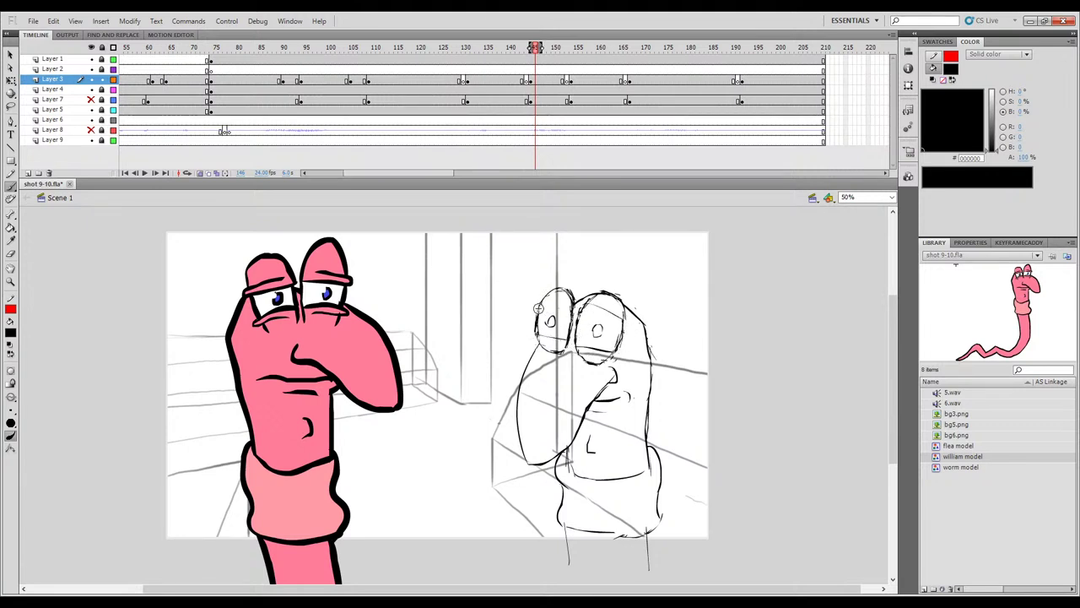
pyautogui.moveTo(532, 48)
pyautogui.mouseDown()
pyautogui.moveTo(511, 51)
pyautogui.moveTo(586, 53)
pyautogui.mouseUp()
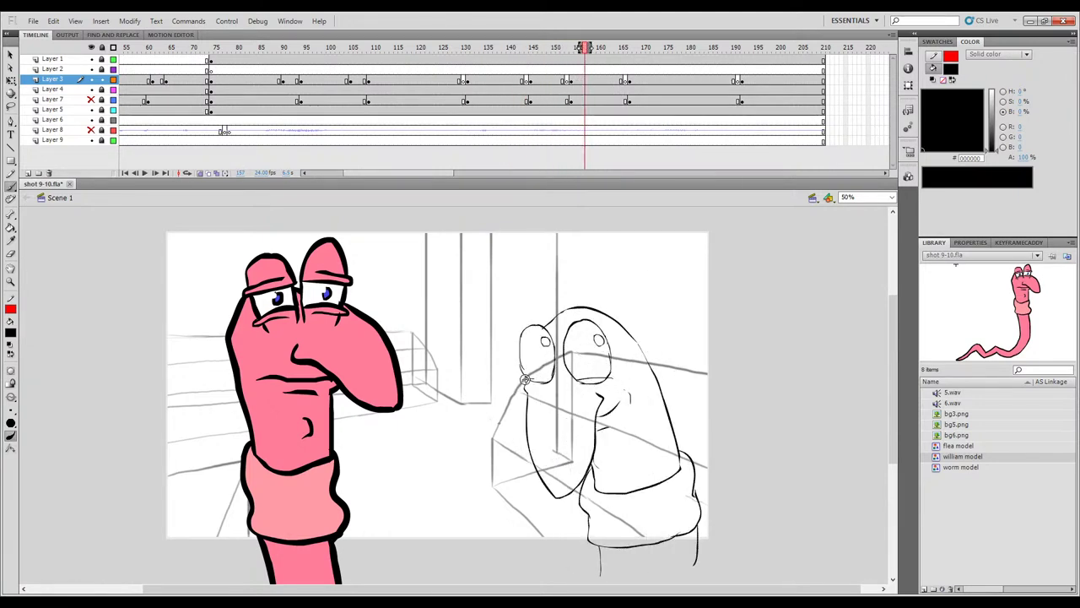
pyautogui.moveTo(588, 46)
pyautogui.mouseDown()
pyautogui.moveTo(570, 49)
pyautogui.moveTo(754, 61)
pyautogui.mouseUp()
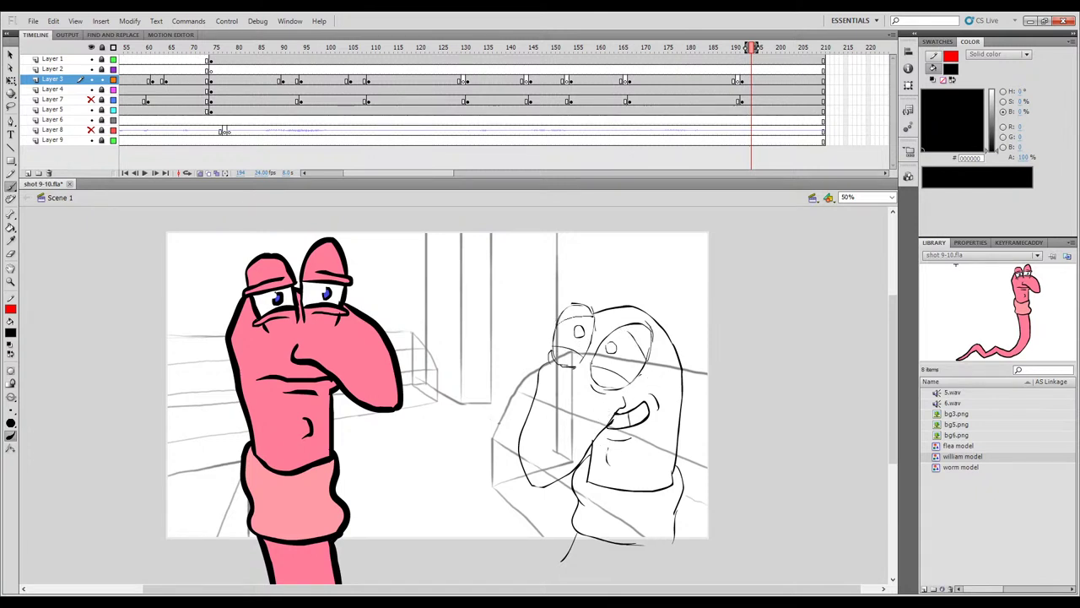
# Add lower eyelid lines to the frame 105 inbetween pose and flip through the poses with onion skinning off.
pyautogui.moveTo(742, 69)
pyautogui.mouseDown()
pyautogui.moveTo(723, 66)
pyautogui.moveTo(802, 59)
pyautogui.moveTo(342, 110)
pyautogui.moveTo(379, 88)
pyautogui.moveTo(350, 52)
pyautogui.moveTo(356, 41)
pyautogui.moveTo(371, 63)
pyautogui.mouseUp()
pyautogui.press(',')
pyautogui.press('.')
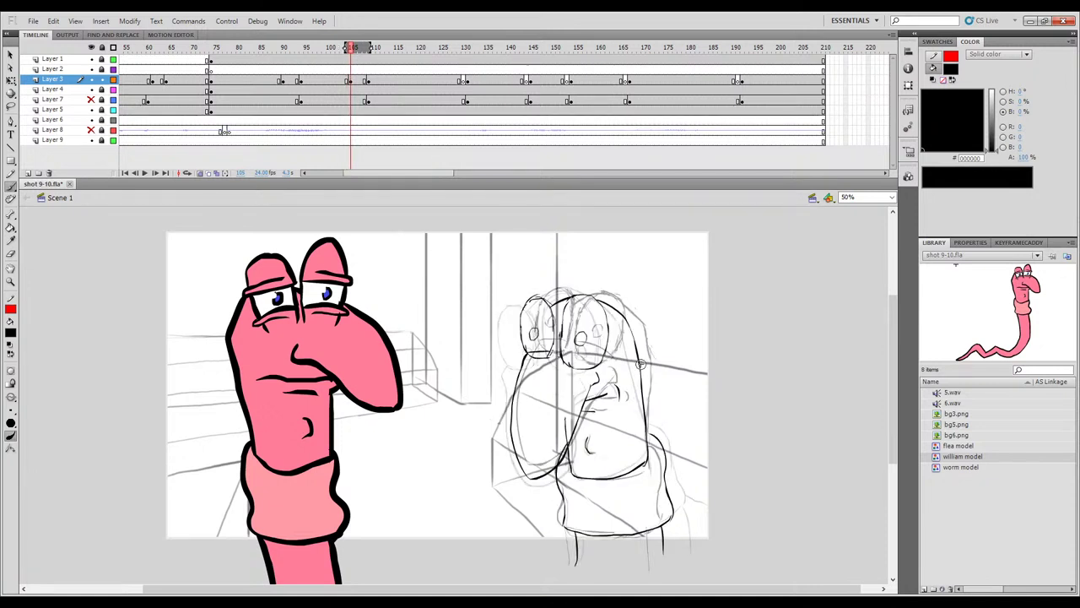
pyautogui.click(202, 173)
pyautogui.press(',')
pyautogui.press(',')
pyautogui.press('.')
pyautogui.press('.')
pyautogui.click(373, 51)
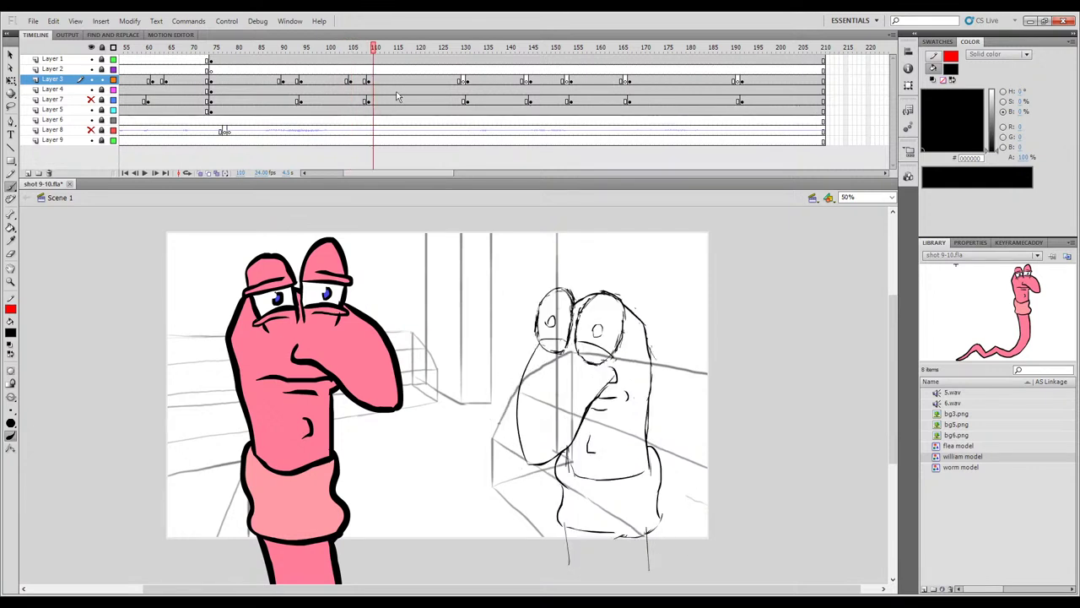
# Turn onion skinning back on at the blank frame 130 keyframe and narrow its range to the adjacent frames.
pyautogui.click(465, 80)
pyautogui.click(201, 173)
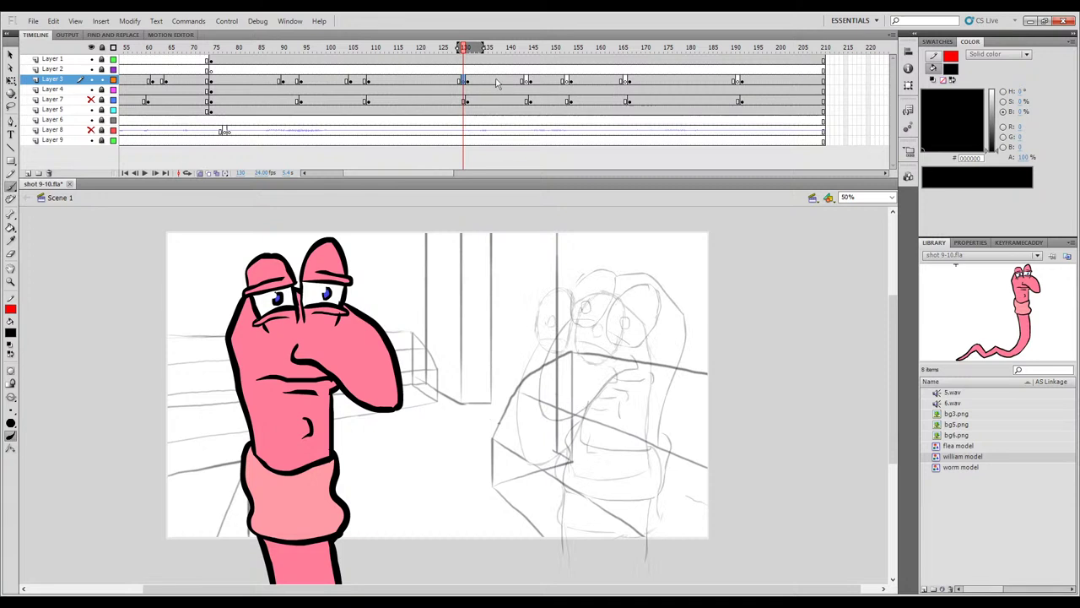
pyautogui.moveTo(483, 52); pyautogui.dragTo(465, 56)
pyautogui.press(',')
pyautogui.press('.')
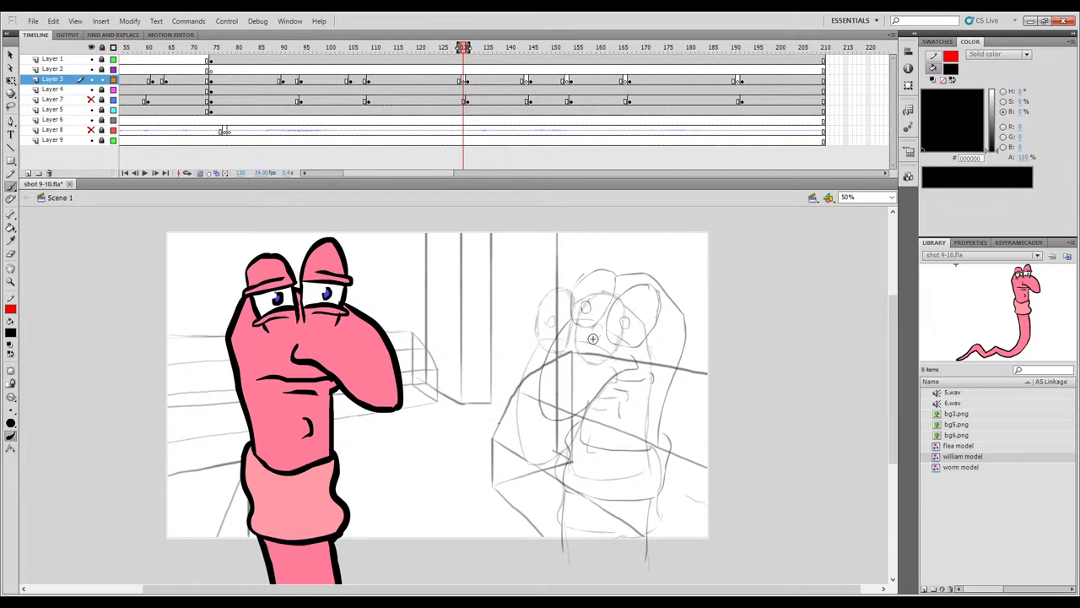
# Draw the near eye with its pupil and lower lid on frame 130, midway between the onion-skinned poses.
pyautogui.moveTo(600, 299)
pyautogui.mouseDown()
pyautogui.moveTo(594, 317)
pyautogui.moveTo(624, 290)
pyautogui.moveTo(636, 315)
pyautogui.moveTo(600, 354)
pyautogui.moveTo(593, 325)
pyautogui.moveTo(614, 325)
pyautogui.moveTo(605, 327)
pyautogui.mouseUp()
pyautogui.press(',')
pyautogui.press('.')
pyautogui.press('.')
pyautogui.press(',')
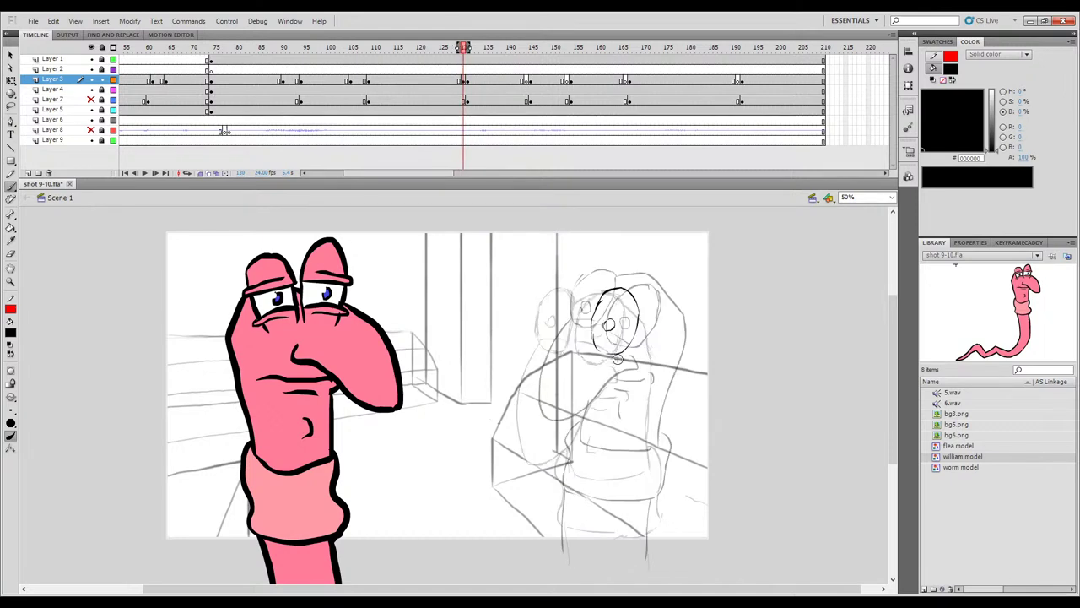
pyautogui.press('.')
pyautogui.press(',')
pyautogui.press(',')
pyautogui.press('.')
pyautogui.press('.')
pyautogui.press(',')
# Draw the far eye with its pupil and lower lid on frame 130, redoing strokes and checking against the neighbouring poses.
pyautogui.moveTo(554, 326); pyautogui.dragTo(577, 333)
pyautogui.moveTo(554, 294); pyautogui.dragTo(582, 279)
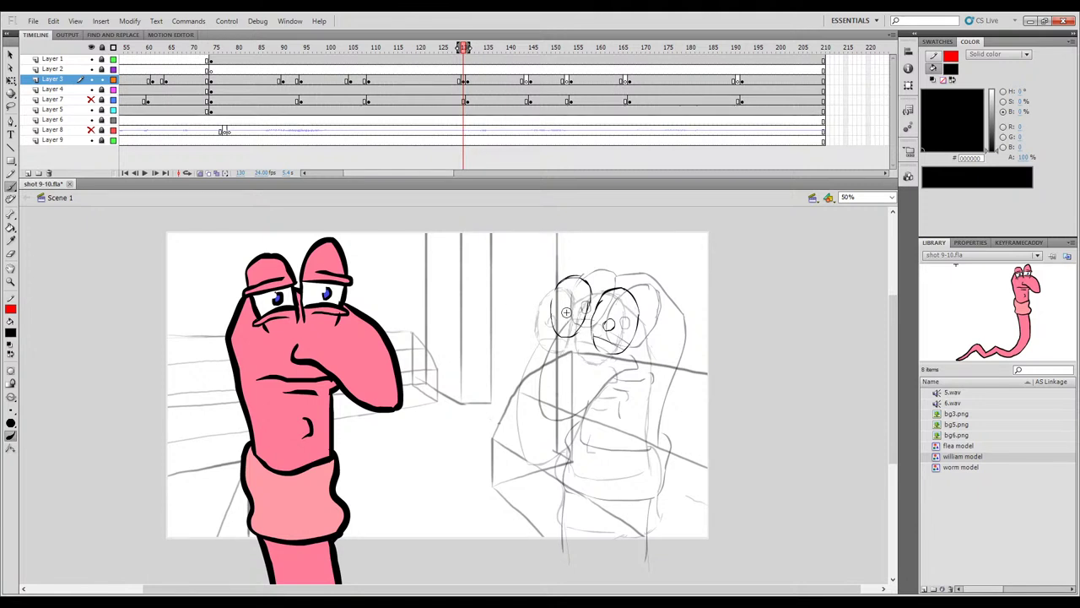
pyautogui.hotkey('ctrl', 'z')
pyautogui.moveTo(564, 317); pyautogui.dragTo(563, 310)
pyautogui.hotkey('ctrl', 'z')
pyautogui.hotkey('ctrl', 'z')
pyautogui.moveTo(555, 331); pyautogui.dragTo(580, 330)
pyautogui.press(',')
pyautogui.press('.')
pyautogui.press(',')
pyautogui.press('.')
pyautogui.press(',')
pyautogui.press('.')
pyautogui.press(',')
pyautogui.press('.')
# Draw the worm's drooping nose outline on frame 130, flipping between the neighbouring poses to place it midway.
pyautogui.moveTo(557, 348); pyautogui.dragTo(553, 443)
pyautogui.press('.')
pyautogui.press(',')
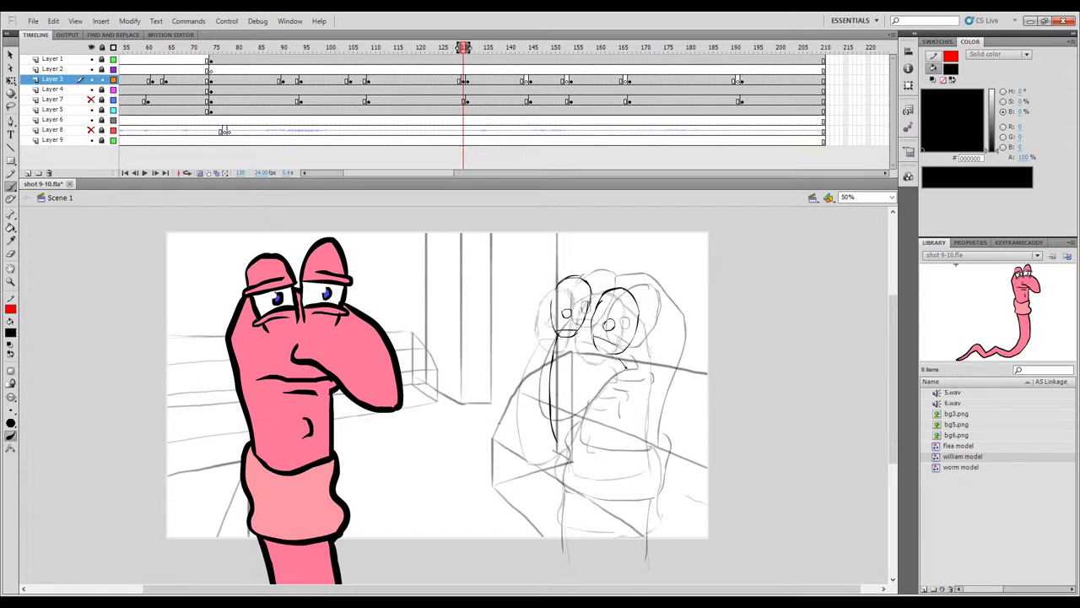
pyautogui.press('.')
pyautogui.press(',')
pyautogui.press('.')
pyautogui.press(',')
pyautogui.press(',')
pyautogui.press('.')
pyautogui.press('.')
pyautogui.press(',')
pyautogui.press(',')
pyautogui.press('.')
pyautogui.press('.')
pyautogui.press(',')
# Draw the mouth line and cheek crease beside the nose on the frame 130 inbetween pose.
pyautogui.press(',')
pyautogui.press('.')
pyautogui.press(',')
pyautogui.moveTo(621, 392); pyautogui.dragTo(637, 396)
pyautogui.press('.')
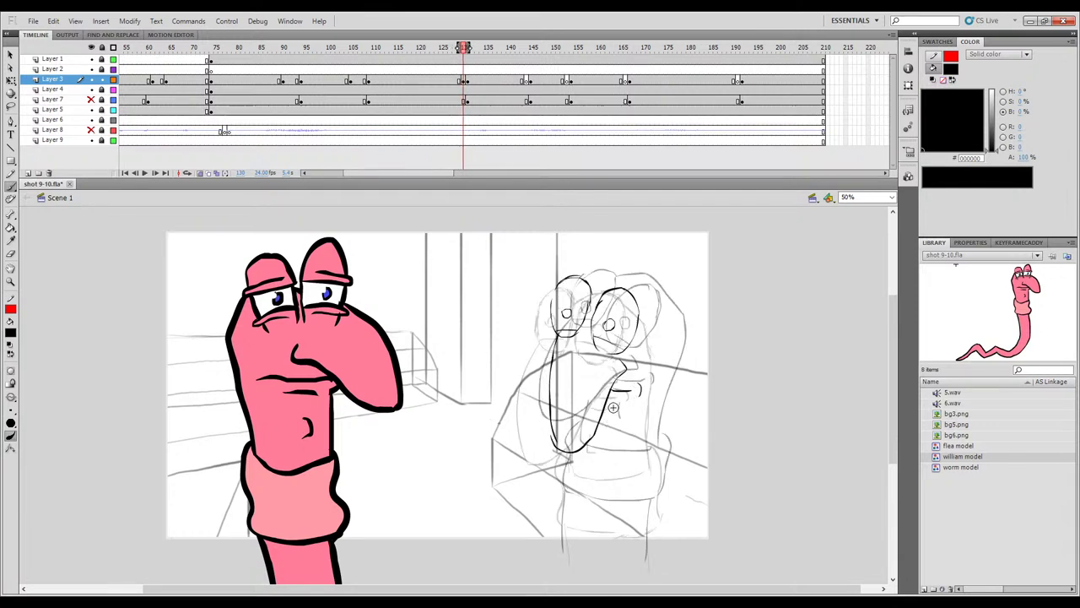
# Draw the jaw line and the outline over the head's top and back on the frame 130 inbetween pose.
pyautogui.press('.')
pyautogui.press(',')
pyautogui.press('.')
pyautogui.press(',')
pyautogui.press(',')
pyautogui.press('.')
pyautogui.press(',')
pyautogui.press('.')
pyautogui.press(',')
pyautogui.press('.')
pyautogui.moveTo(623, 288); pyautogui.dragTo(664, 319)
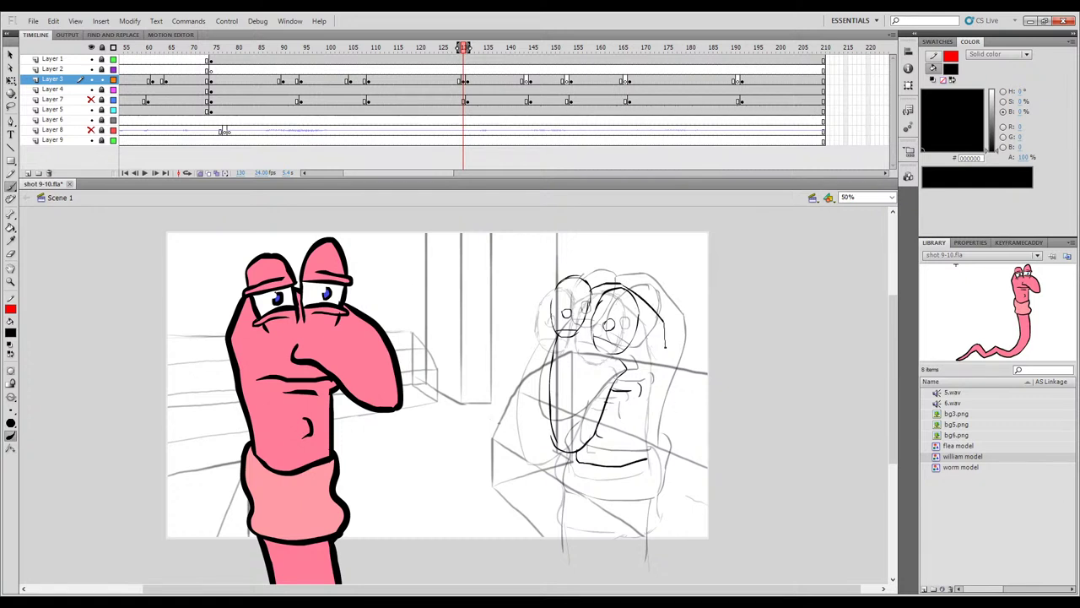
# Complete the frame 130 inbetween with the back of the neck, the collar and the body lines below it.
pyautogui.press('.')
pyautogui.press(',')
pyautogui.moveTo(616, 520); pyautogui.dragTo(639, 518)
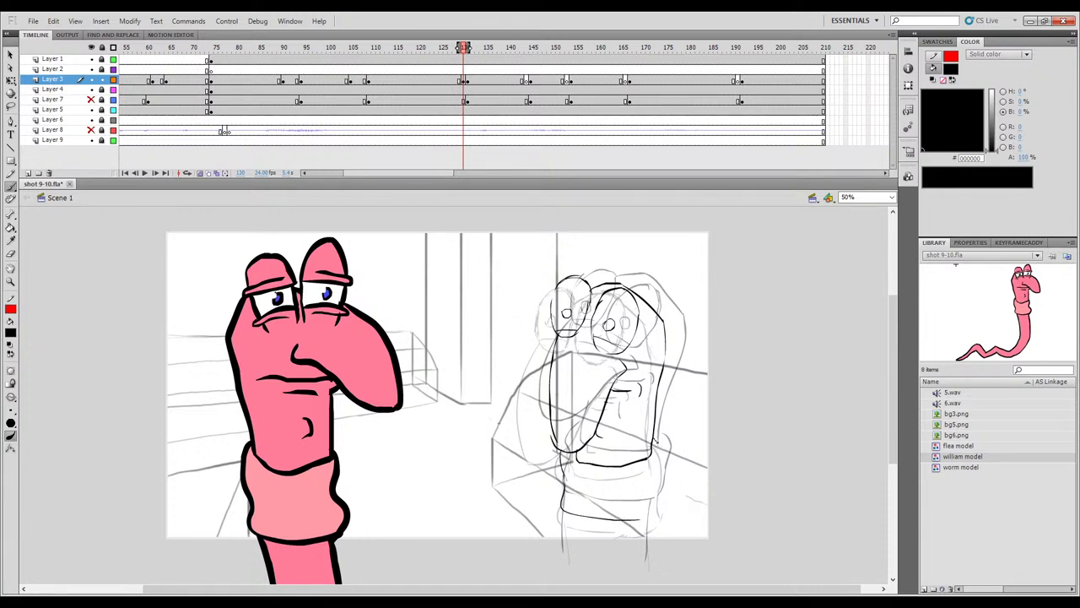
pyautogui.moveTo(663, 470)
pyautogui.mouseDown()
pyautogui.moveTo(658, 506)
pyautogui.moveTo(639, 519)
pyautogui.moveTo(638, 572)
pyautogui.mouseUp()
pyautogui.press(',')
pyautogui.press('.')
# Check the motion through frame 130 against its neighbouring poses, with onion skinning off and on.
pyautogui.click(199, 173)
pyautogui.press(',')
pyautogui.press('.')
pyautogui.press('.')
pyautogui.press(',')
pyautogui.press(',')
pyautogui.press('.')
pyautogui.press('.')
pyautogui.press(',')
pyautogui.press(',')
pyautogui.press('.')
pyautogui.press('.')
pyautogui.press(',')
pyautogui.press(',')
pyautogui.press('.')
pyautogui.press('.')
pyautogui.press(',')
pyautogui.press(',')
pyautogui.press('.')
pyautogui.press('.')
pyautogui.press(',')
pyautogui.press(',')
pyautogui.press('.')
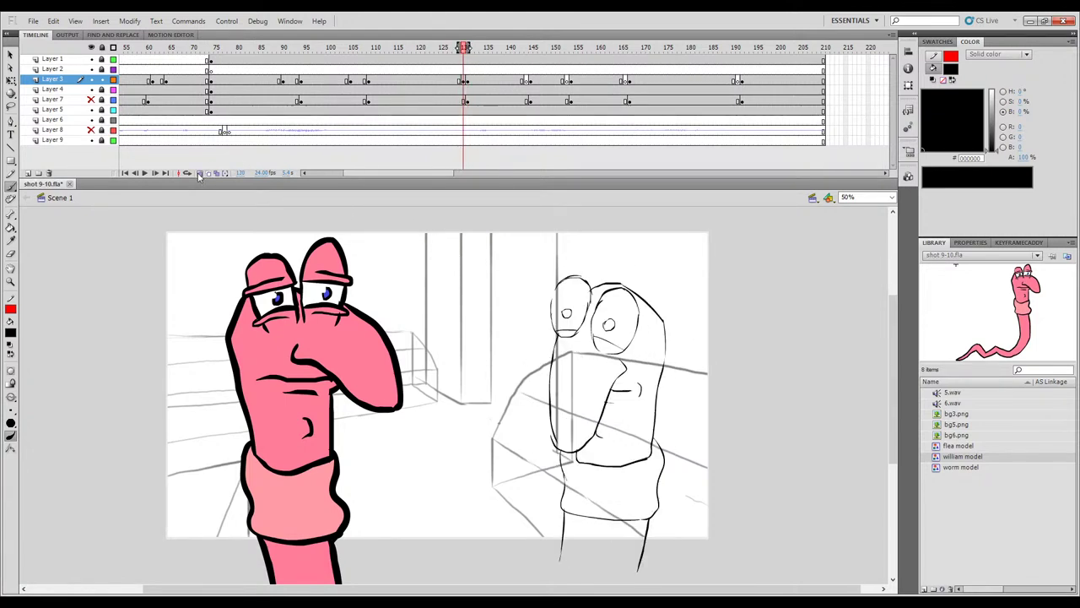
pyautogui.click(199, 173)
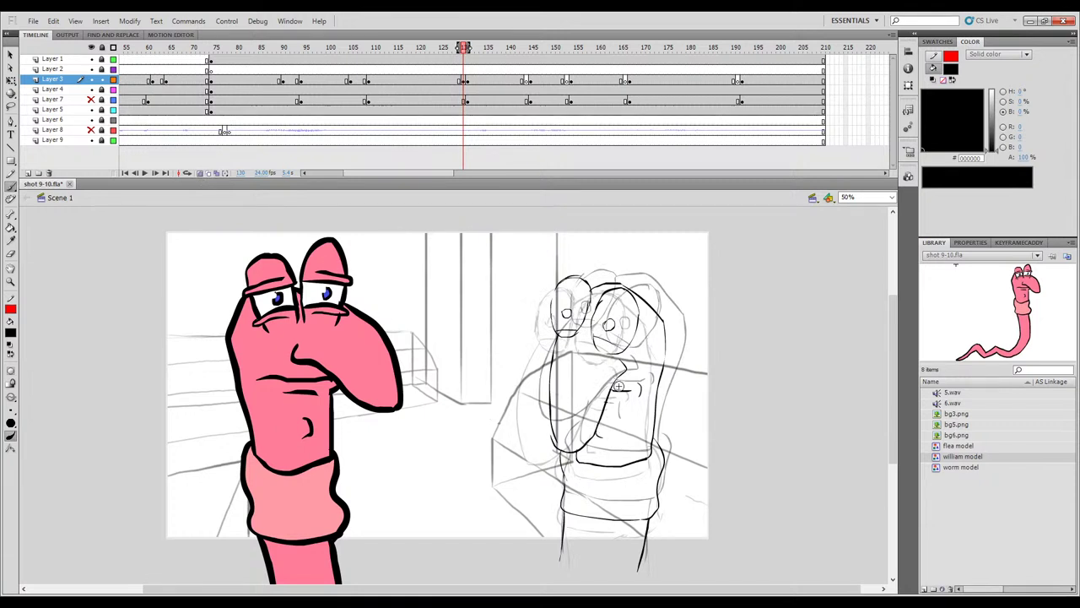
pyautogui.click(200, 173)
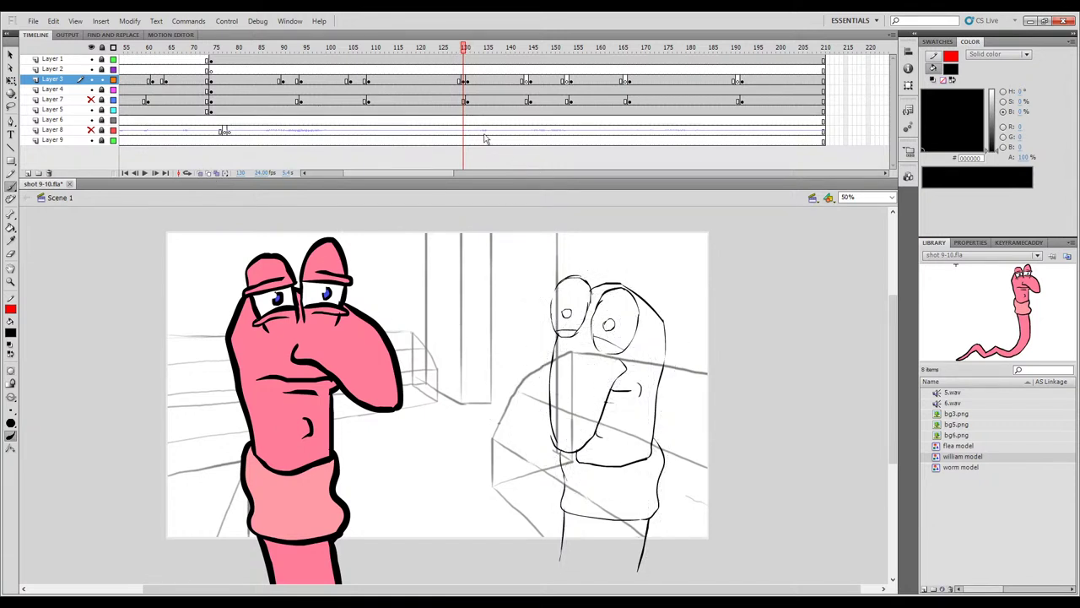
# Move the finished inbetween keyframe on Layer 3 to frame 127 and compare the poses at frames 125 and 145.
pyautogui.click(464, 81)
pyautogui.moveTo(463, 81)
pyautogui.mouseDown()
pyautogui.moveTo(449, 83)
pyautogui.moveTo(439, 51)
pyautogui.moveTo(495, 68)
pyautogui.mouseUp()
pyautogui.click(450, 82)
pyautogui.click(455, 83)
pyautogui.moveTo(533, 72)
pyautogui.mouseDown()
pyautogui.moveTo(438, 77)
pyautogui.moveTo(547, 87)
pyautogui.mouseUp()
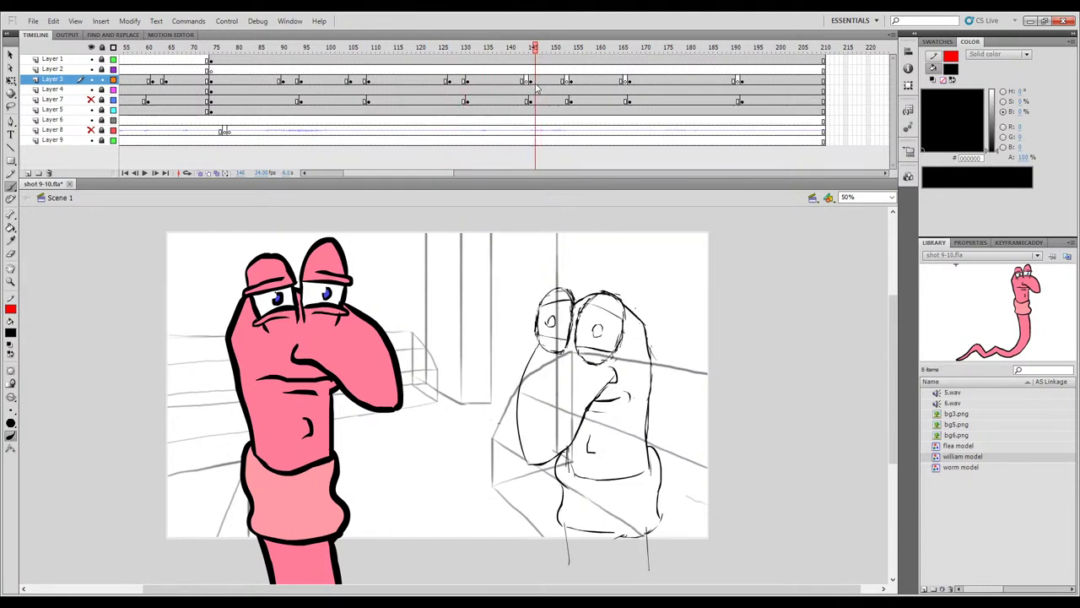
pyautogui.click(441, 59)
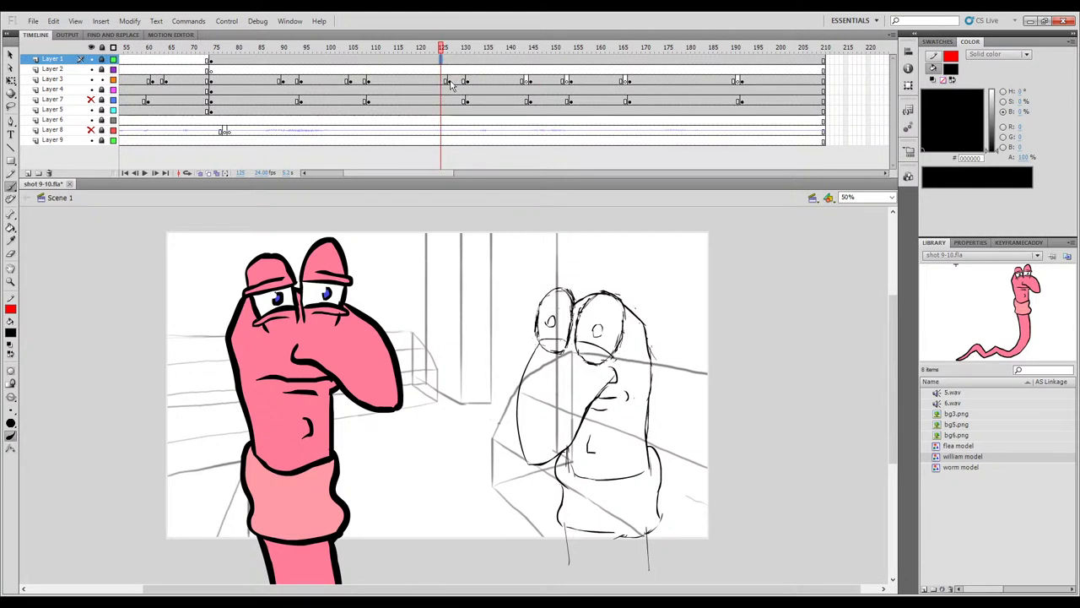
pyautogui.moveTo(451, 85)
pyautogui.mouseDown()
pyautogui.moveTo(468, 82)
pyautogui.moveTo(445, 85)
pyautogui.mouseUp()
pyautogui.click(533, 81)
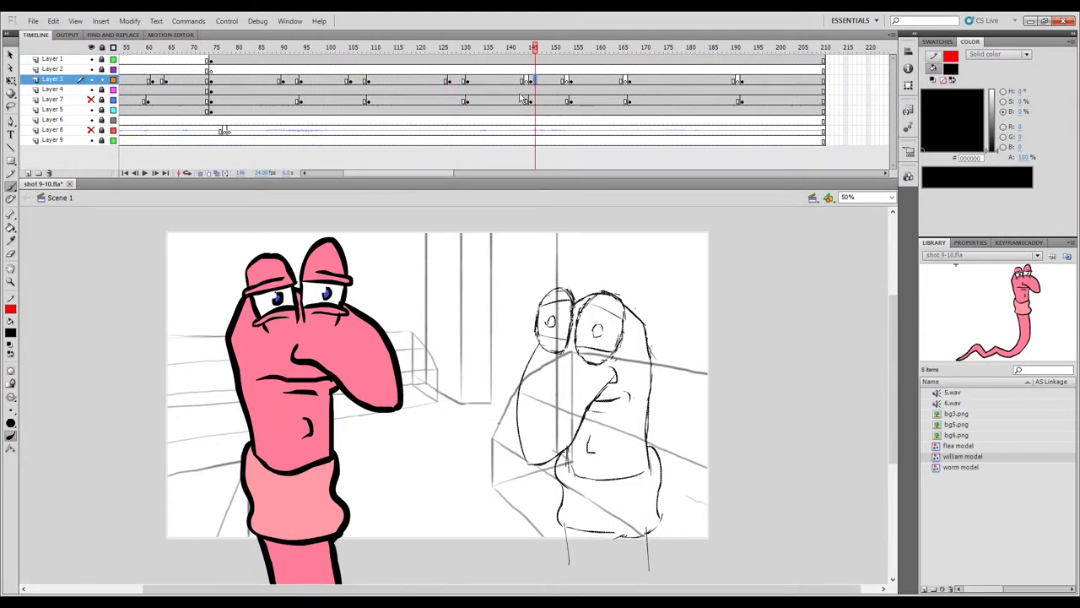
# Copy the worm pose from frame 127 into the empty keyframe at frame 144 on Layer 3.
pyautogui.click(449, 82)
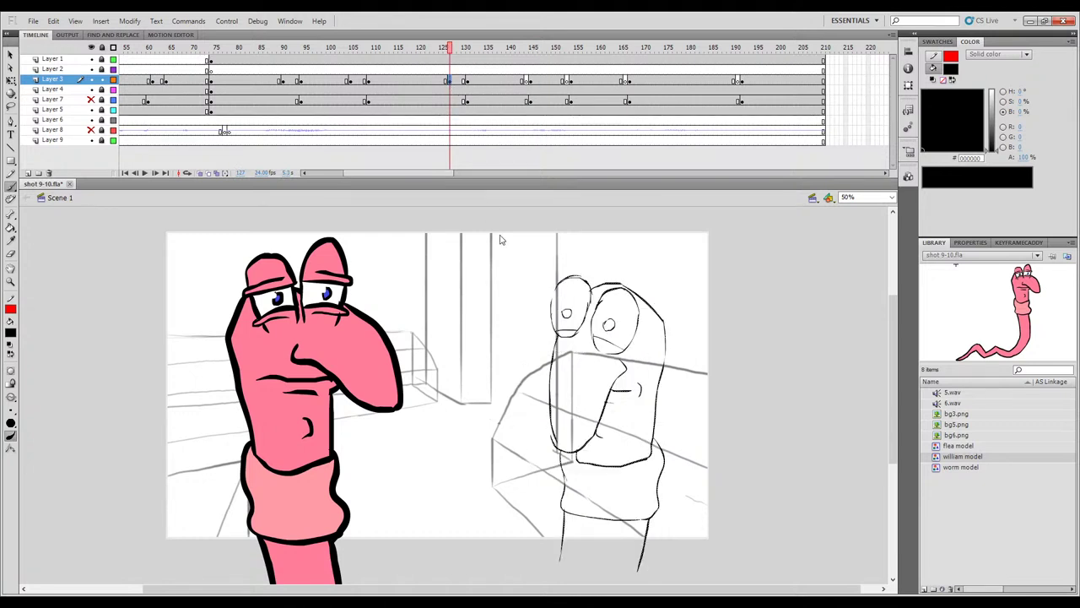
pyautogui.click(525, 82)
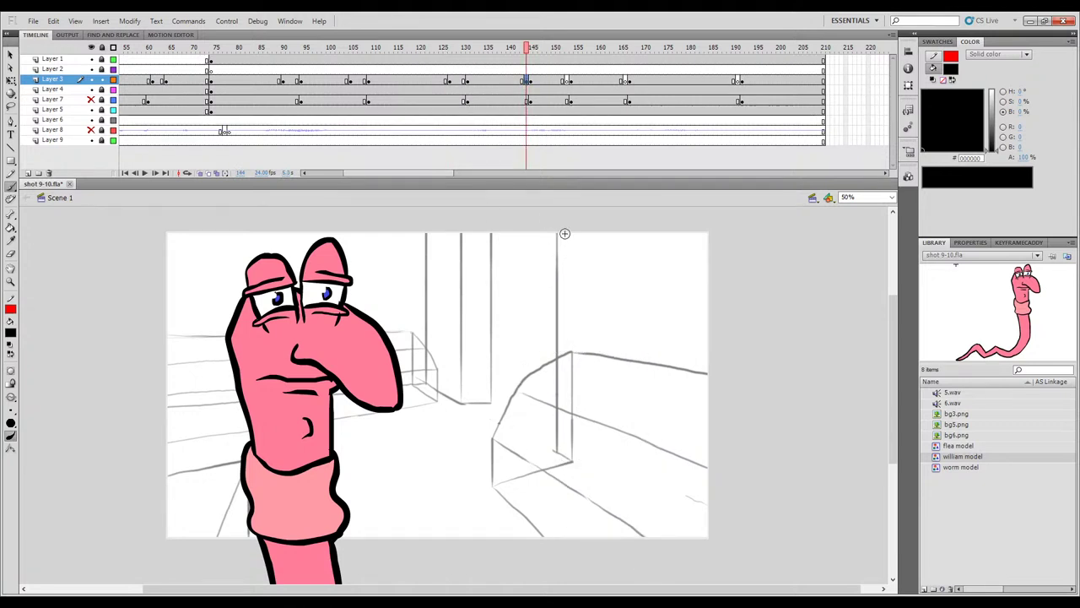
pyautogui.keyDown('ctrl'); pyautogui.click(692, 301); pyautogui.keyUp('ctrl')
# Erase the lower lid lines and the whole nose outline from the copied pose on frame 144.
pyautogui.press('e')
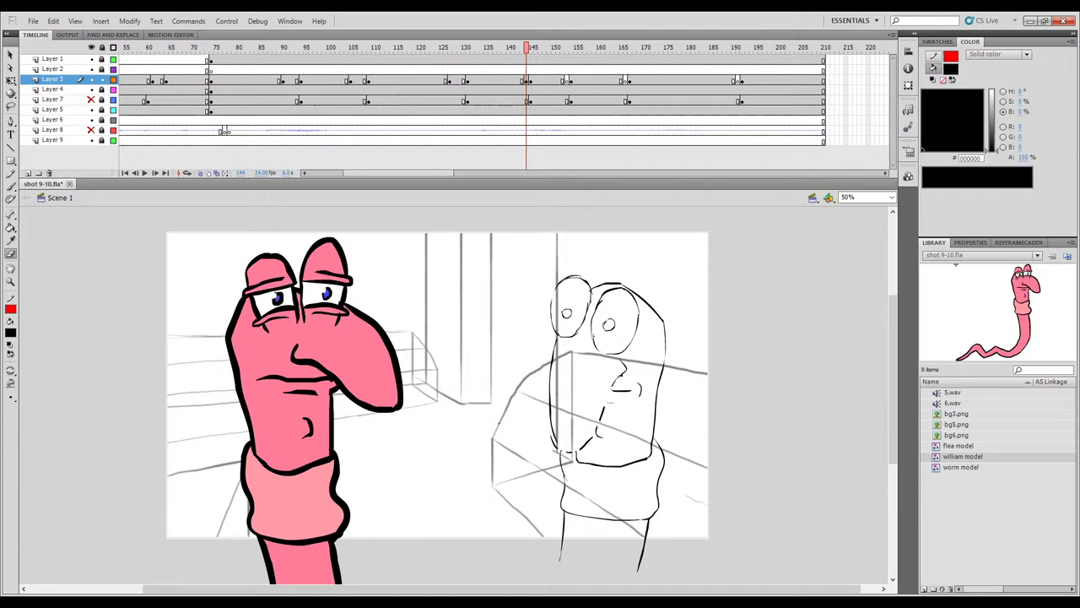
pyautogui.click(557, 352)
pyautogui.press('Delete')
pyautogui.press('b')
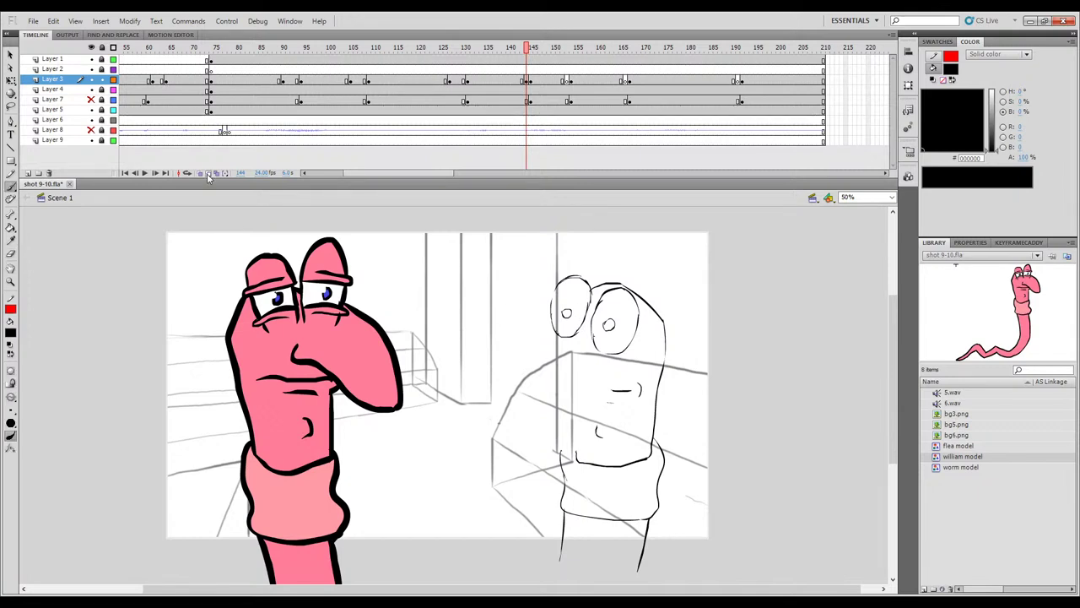
# Turn on onion skinning and compare the frame 144 pose with the neighbouring frames and the frame 125 pose.
pyautogui.click(201, 173)
pyautogui.press(',')
pyautogui.press('.')
pyautogui.press('.')
pyautogui.press(',')
pyautogui.press(',')
pyautogui.press('.')
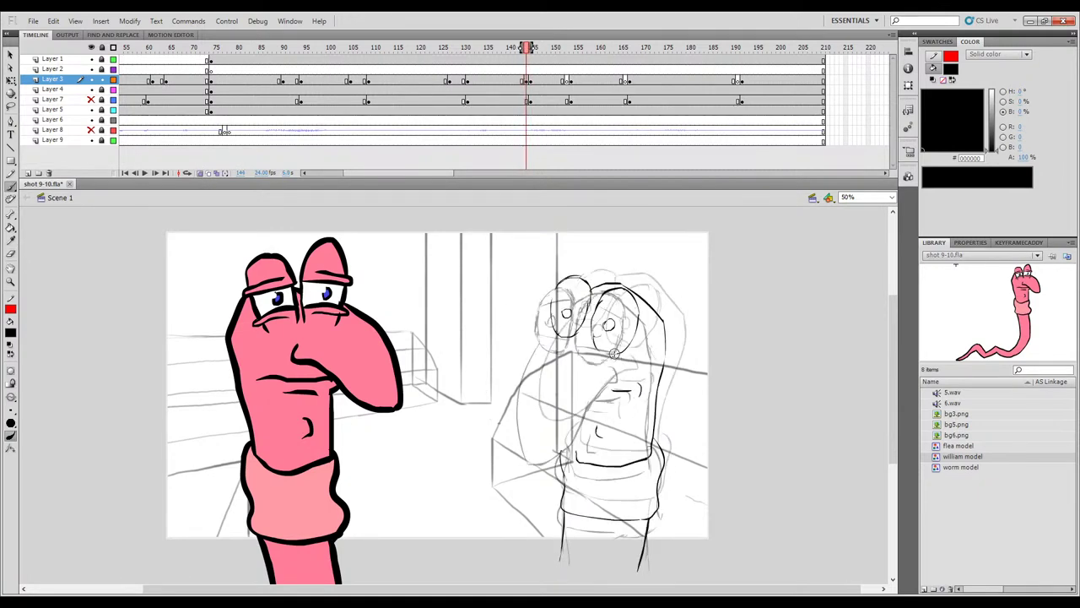
pyautogui.click(476, 49)
pyautogui.click(443, 51)
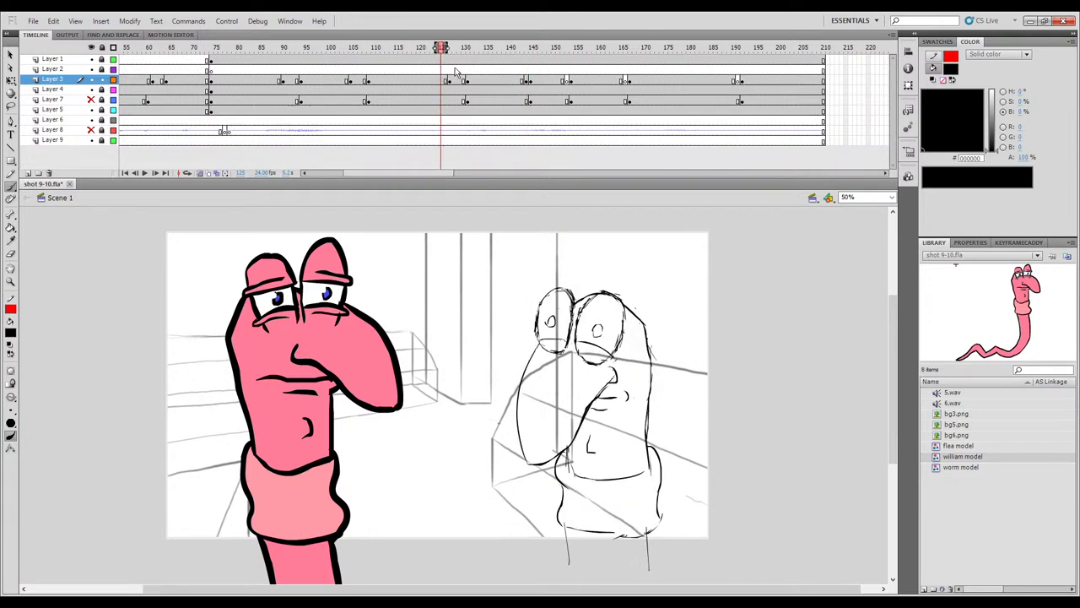
pyautogui.click(550, 51)
pyautogui.press(',')
pyautogui.press(',')
pyautogui.press(',')
pyautogui.press(',')
pyautogui.press(',')
pyautogui.press(',')
pyautogui.press('.')
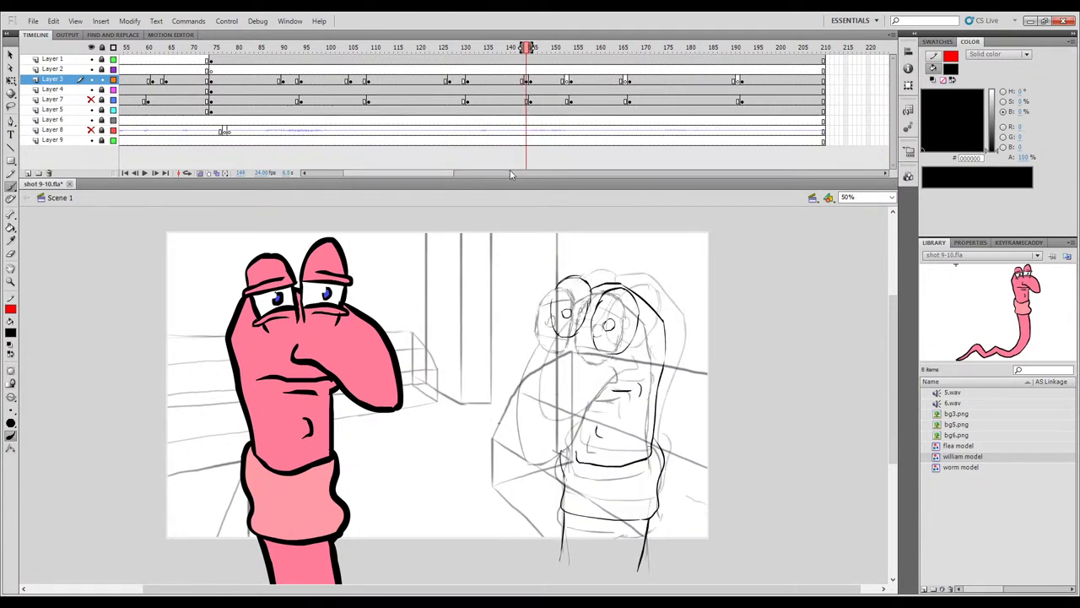
# Draw the eyelid lines and the outer outline of a forward-swinging nose on frame 144, flipping between neighbouring poses.
pyautogui.press(',')
pyautogui.press('.')
pyautogui.press(',')
pyautogui.press('.')
pyautogui.press(',')
pyautogui.press('.')
pyautogui.press(',')
pyautogui.press('.')
pyautogui.press(',')
pyautogui.press('.')
pyautogui.press(',')
pyautogui.press('.')
pyautogui.press(',')
pyautogui.press('.')
pyautogui.press(',')
pyautogui.press('.')
pyautogui.press(',')
pyautogui.press('.')
pyautogui.press(',')
pyautogui.press('.')
pyautogui.press(',')
pyautogui.press('.')
pyautogui.press(',')
pyautogui.press(',')
pyautogui.press('.')
pyautogui.press('.')
pyautogui.press(',')
pyautogui.press('.')
pyautogui.press(',')
pyautogui.press('.')
pyautogui.press(',')
pyautogui.press('.')
pyautogui.press(',')
pyautogui.press('.')
pyautogui.moveTo(553, 335)
pyautogui.mouseDown()
pyautogui.moveTo(517, 384)
pyautogui.moveTo(512, 429)
pyautogui.moveTo(565, 412)
pyautogui.mouseUp()
pyautogui.press(',')
pyautogui.press('.')
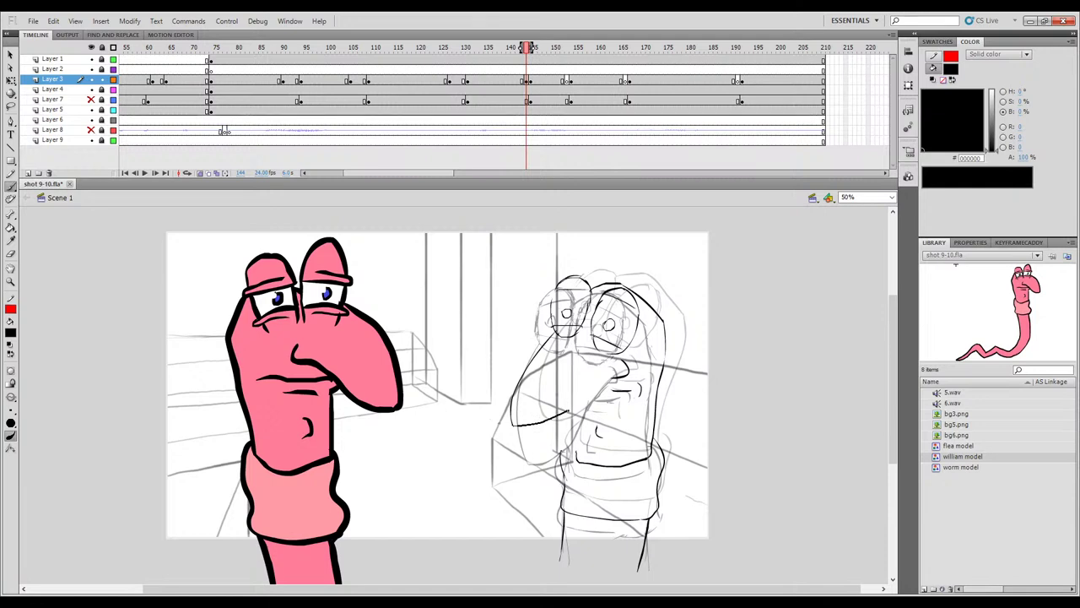
# Draw the underside of the nose up to the nostril on frame 144, checking it against the adjacent poses.
pyautogui.press(',')
pyautogui.press('.')
pyautogui.press(',')
pyautogui.press('.')
pyautogui.press(',')
pyautogui.press('.')
pyautogui.press(',')
pyautogui.press('.')
pyautogui.press(',')
pyautogui.press('.')
pyautogui.press(',')
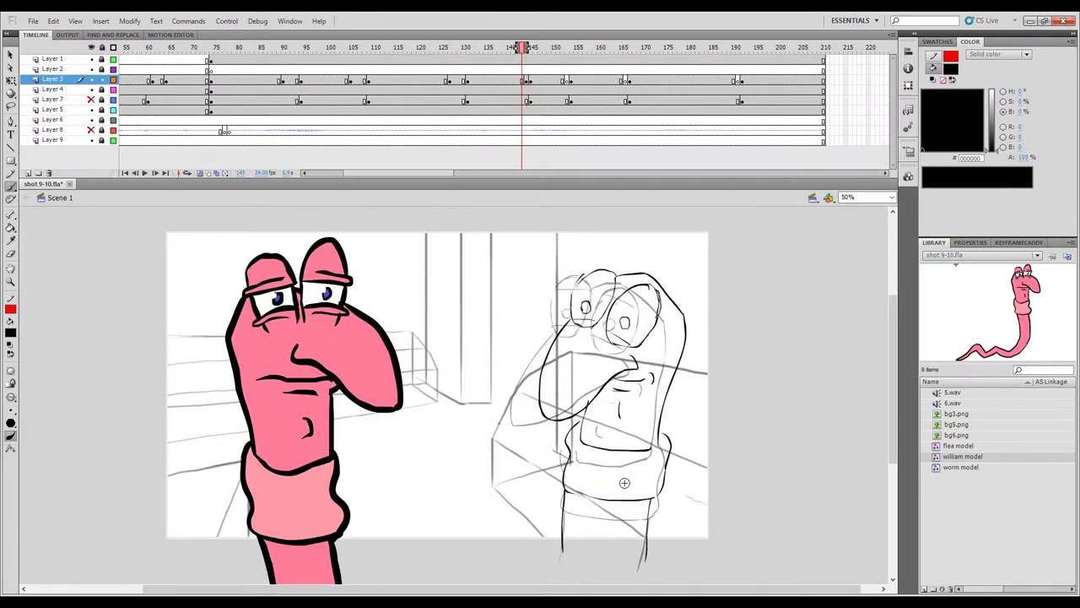
pyautogui.press('.')
pyautogui.press(',')
pyautogui.press('.')
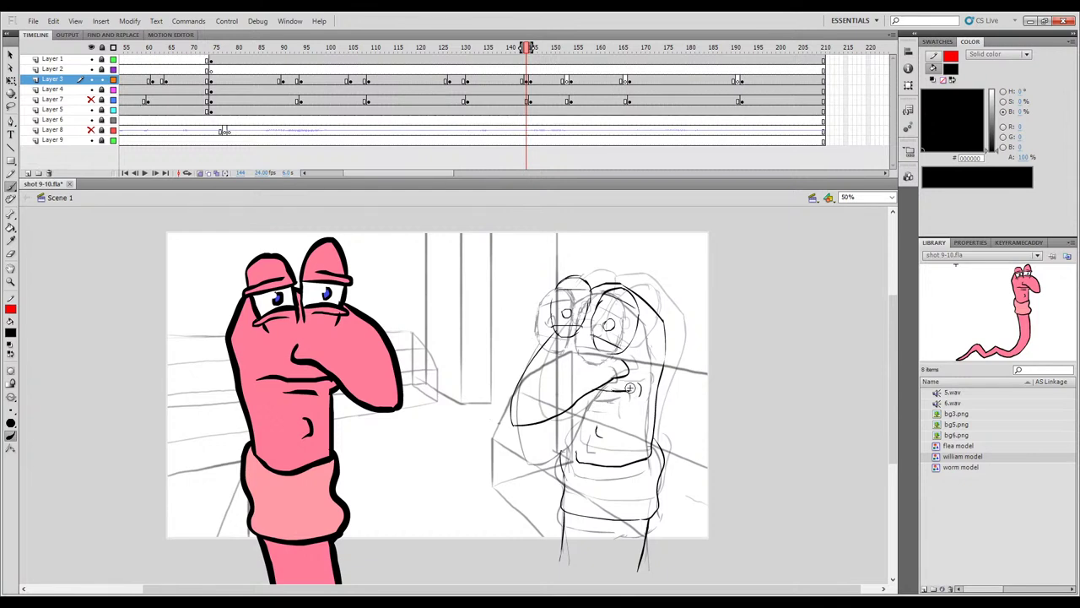
# Add the lower lip line, front neck line and collar's front edge on frame 144, flipping between adjacent frames.
pyautogui.press(',')
pyautogui.press('.')
pyautogui.press('.')
pyautogui.press(',')
pyautogui.press(',')
pyautogui.press('.')
pyautogui.press(',')
pyautogui.press('.')
pyautogui.press(',')
pyautogui.press('.')
pyautogui.press('.')
pyautogui.press(',')
pyautogui.press(',')
pyautogui.press('.')
pyautogui.press(',')
pyautogui.press('.')
pyautogui.press(',')
pyautogui.press('.')
pyautogui.press(',')
pyautogui.press('.')
pyautogui.press(',')
pyautogui.press('.')
# Erase and redraw the far eye's upper lid line on frame 144, checking it with onion skinning.
pyautogui.click(202, 172)
pyautogui.moveTo(528, 55); pyautogui.dragTo(526, 53)
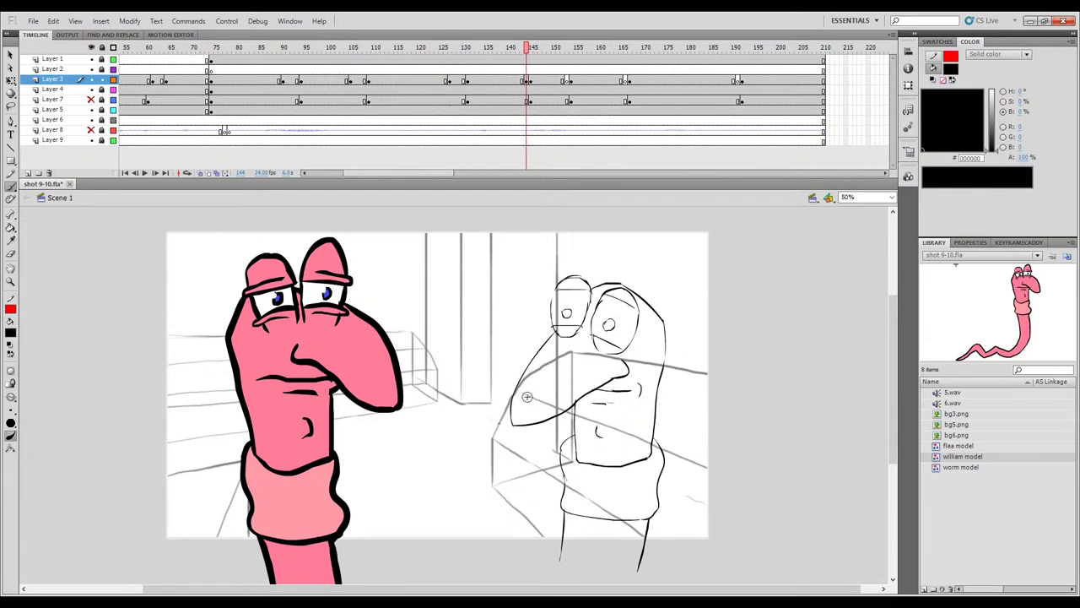
pyautogui.press('e')
pyautogui.press(',')
pyautogui.press('.')
pyautogui.press('.')
pyautogui.press(',')
pyautogui.moveTo(557, 290); pyautogui.dragTo(570, 289)
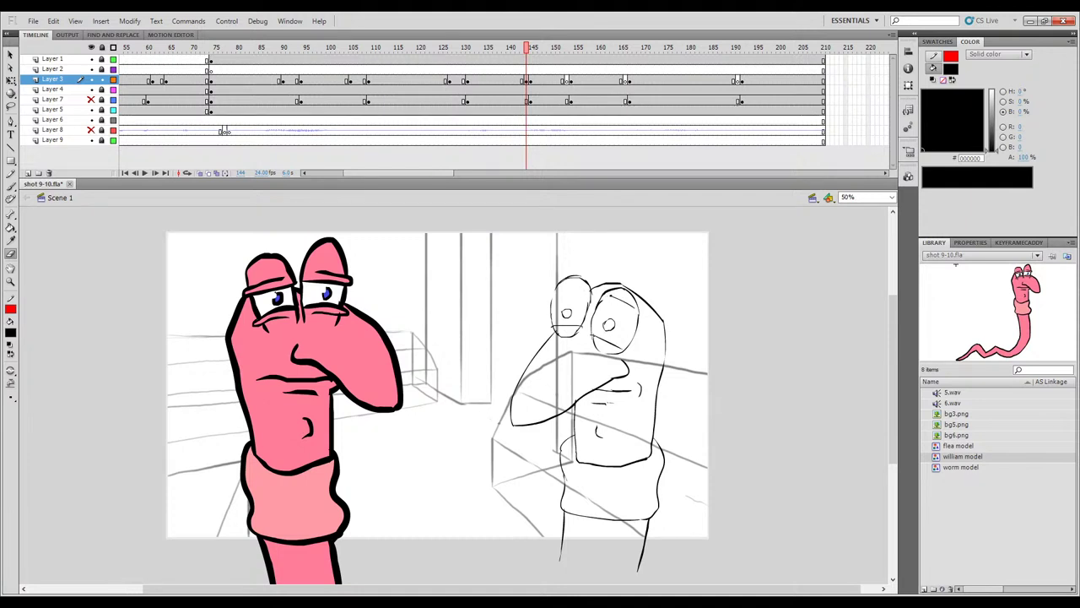
pyautogui.press('b')
pyautogui.click(202, 173)
pyautogui.press(',')
pyautogui.press('.')
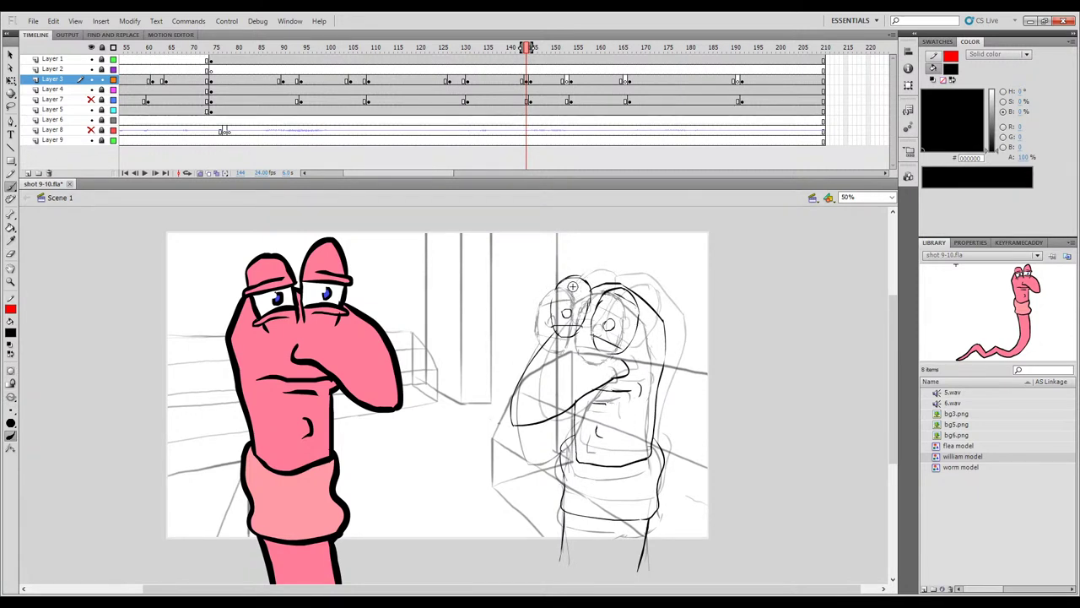
pyautogui.click(199, 172)
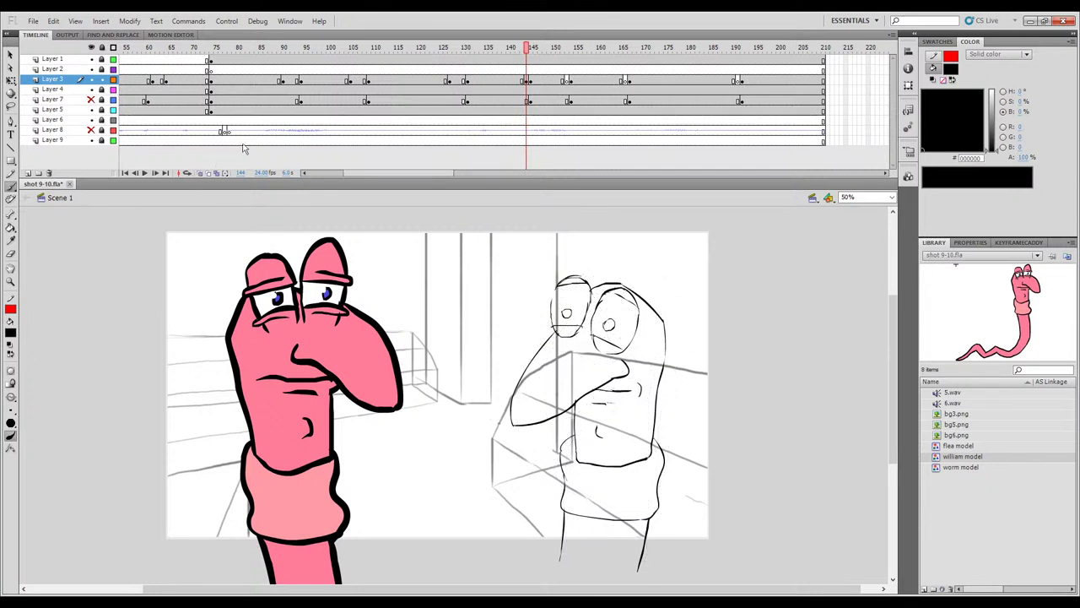
# Retime the inbetween pose on Layer 3 so that it starts at frame 141.
pyautogui.moveTo(526, 49); pyautogui.dragTo(531, 49)
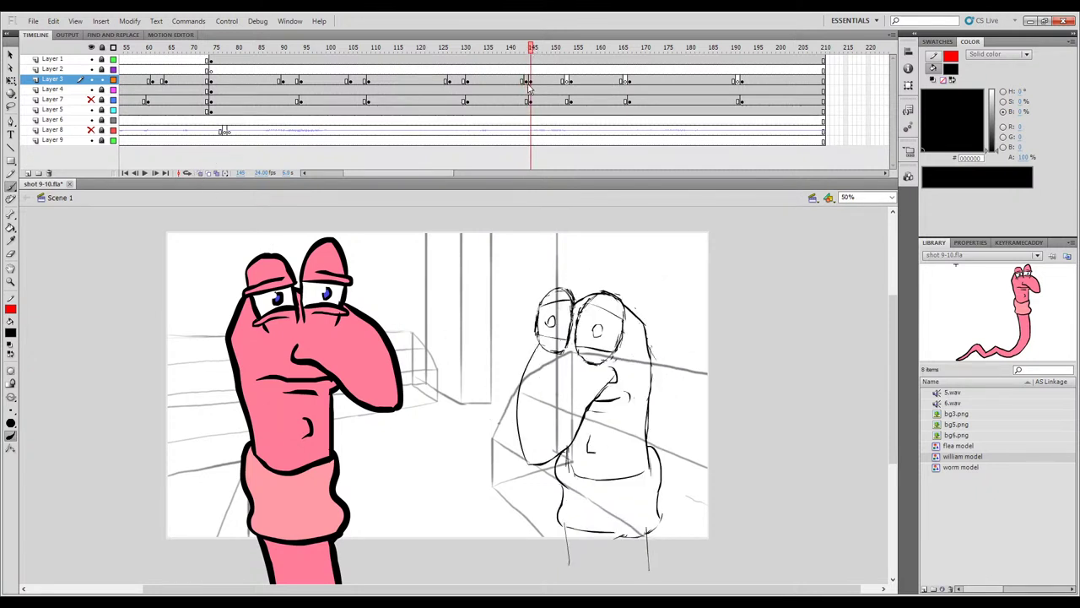
pyautogui.click(526, 83)
pyautogui.click(511, 81)
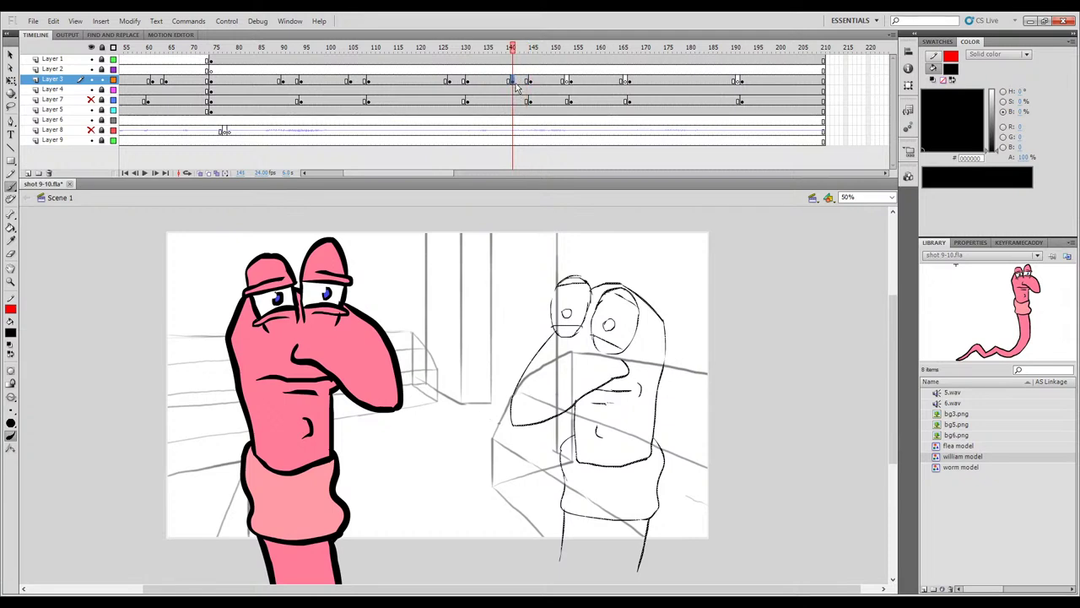
pyautogui.hotkey('ctrl', 'alt', 't')
# Play back the section around frame 141 to check the timing of the retimed inbetween.
pyautogui.moveTo(483, 45); pyautogui.dragTo(505, 69)
pyautogui.press('Return')
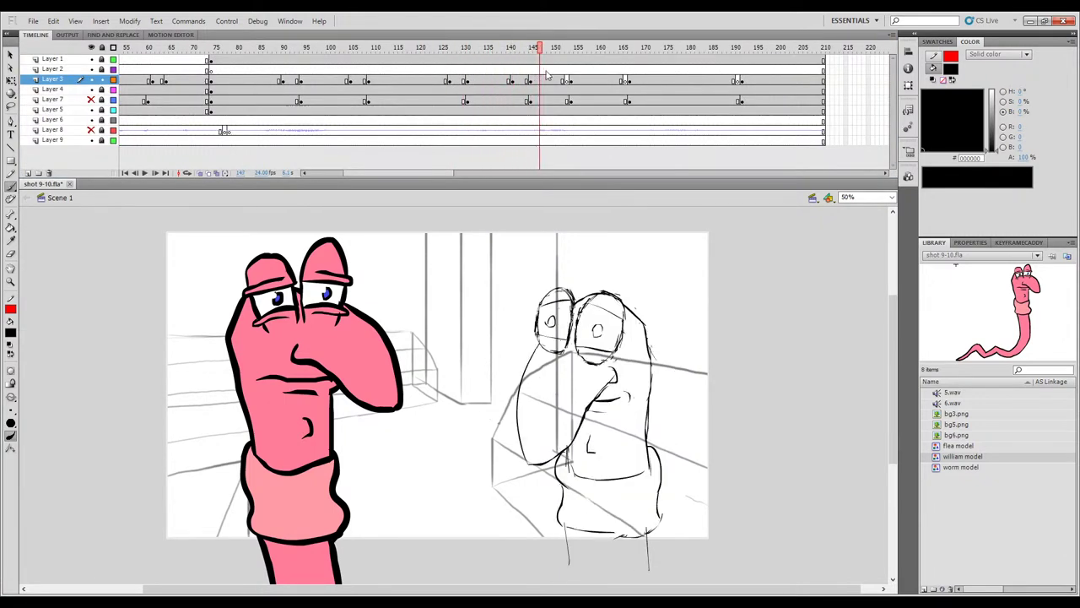
pyautogui.moveTo(661, 95); pyautogui.dragTo(561, 102)
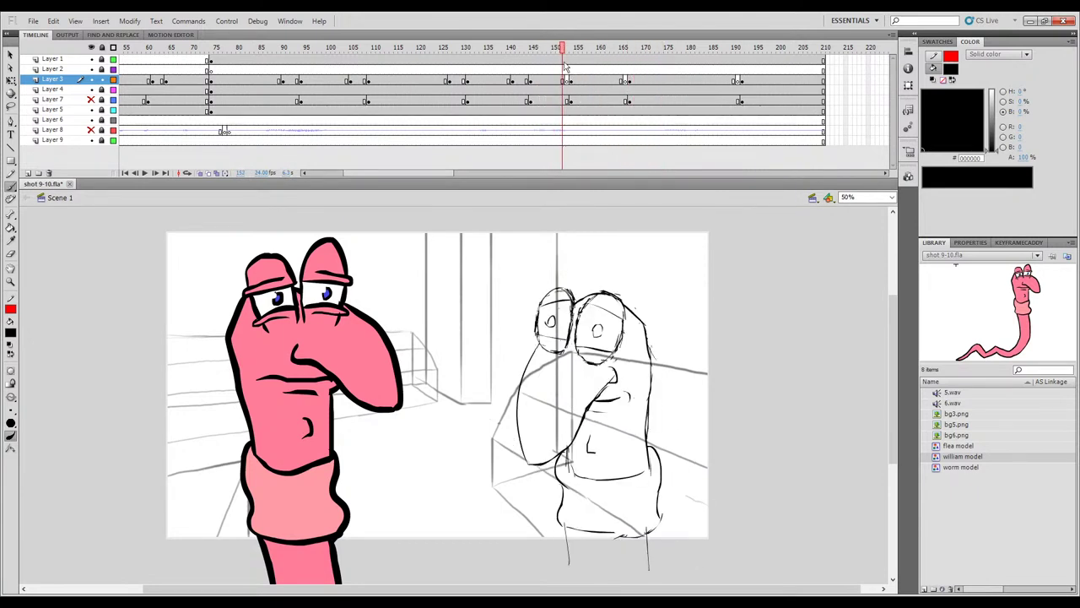
pyautogui.moveTo(562, 51); pyautogui.dragTo(198, 127)
pyautogui.press('Return')
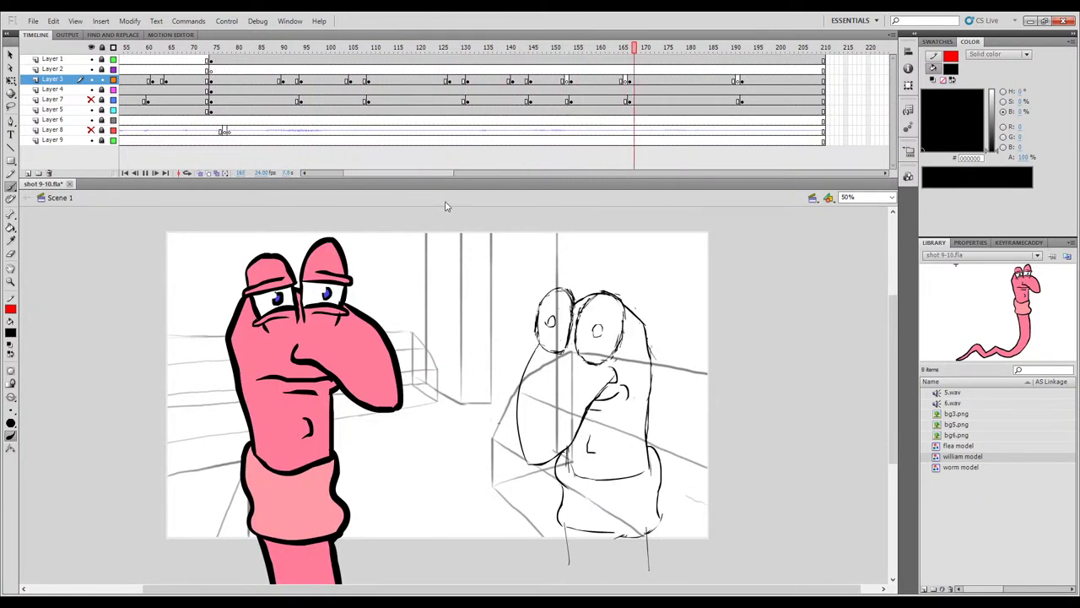
# Draw the near eye's outline on blank frame 153 with onion skinning on, flipping between the adjacent poses.
pyautogui.click(567, 80)
pyautogui.click(200, 173)
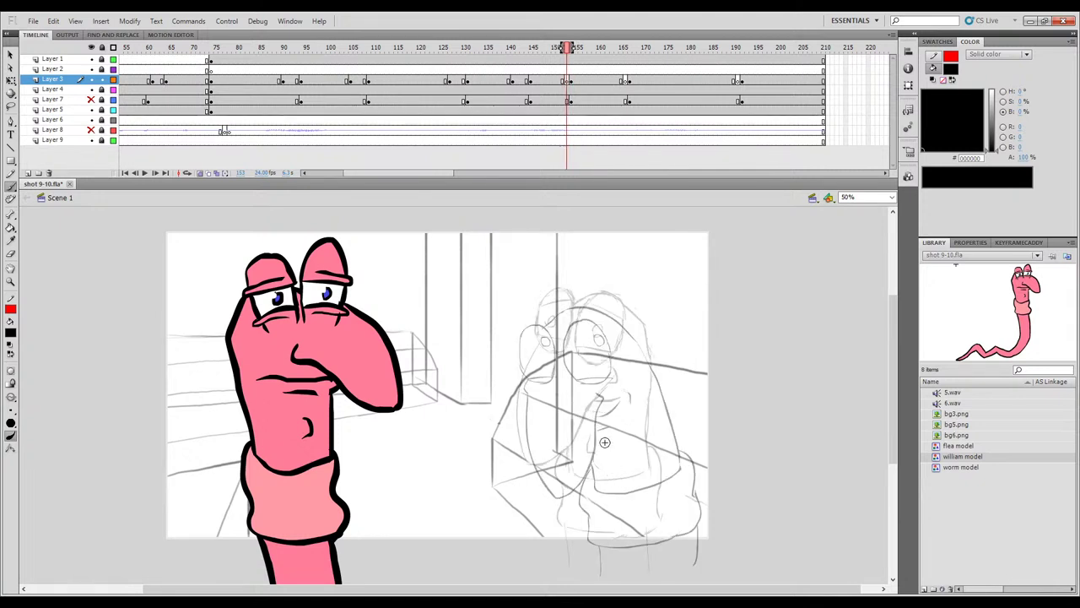
pyautogui.press('.')
pyautogui.press(',')
pyautogui.moveTo(574, 366); pyautogui.dragTo(583, 371)
pyautogui.moveTo(575, 309)
pyautogui.mouseDown()
pyautogui.moveTo(569, 330)
pyautogui.moveTo(608, 315)
pyautogui.moveTo(616, 359)
pyautogui.moveTo(606, 369)
pyautogui.mouseUp()
pyautogui.hotkey('ctrl', 'z')
pyautogui.moveTo(605, 313); pyautogui.dragTo(615, 335)
pyautogui.press(',')
pyautogui.press('.')
pyautogui.press(',')
pyautogui.press('.')
pyautogui.press(',')
pyautogui.press('.')
pyautogui.press('.')
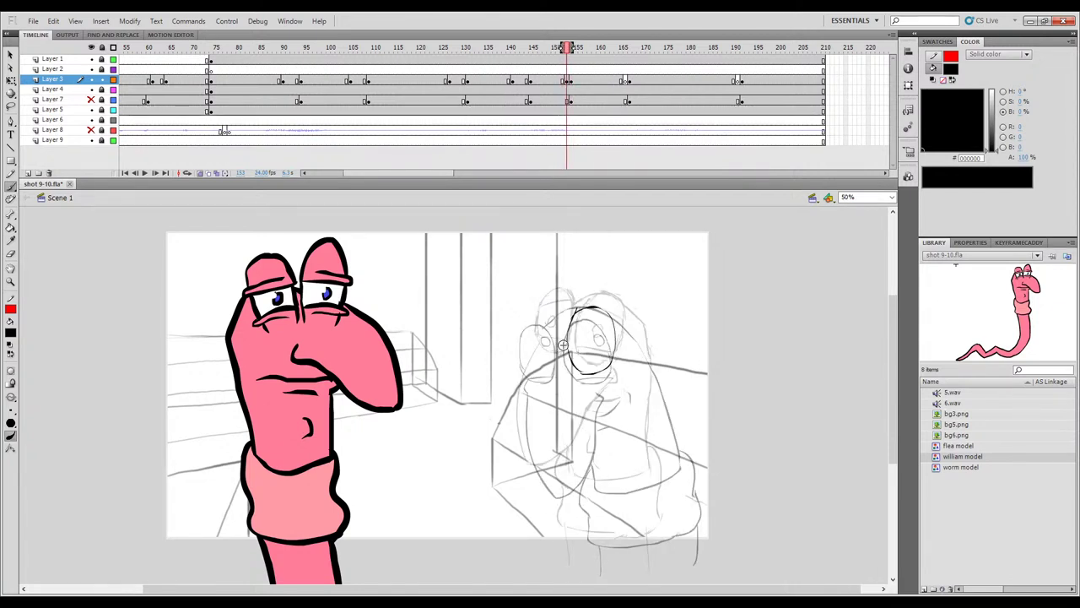
# Draw the far eye's outline on frame 153, undoing poor strokes and flipping between the neighbouring frames.
pyautogui.moveTo(526, 348)
pyautogui.mouseDown()
pyautogui.moveTo(536, 364)
pyautogui.moveTo(522, 324)
pyautogui.moveTo(528, 306)
pyautogui.mouseUp()
pyautogui.hotkey('ctrl', 'z')
pyautogui.moveTo(526, 324); pyautogui.dragTo(532, 315)
pyautogui.hotkey('ctrl', 'z')
pyautogui.press(',')
pyautogui.press('.')
pyautogui.press('.')
pyautogui.press(',')
pyautogui.press(',')
pyautogui.press('.')
pyautogui.press(',')
pyautogui.press('.')
pyautogui.press('.')
pyautogui.press(',')
pyautogui.press(',')
pyautogui.press('.')
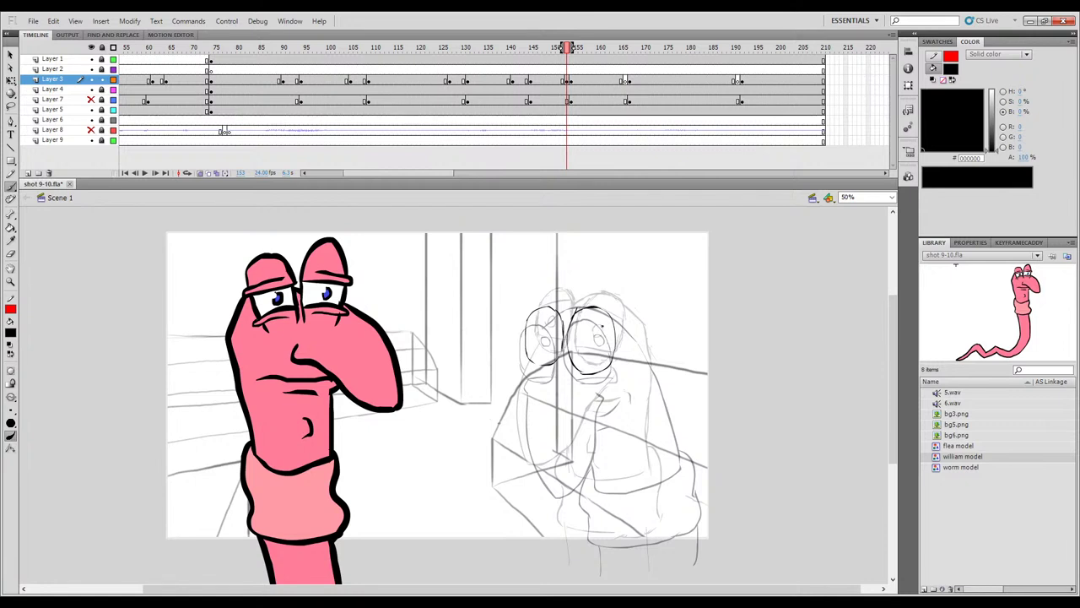
# Add the pupils inside both eyes on frame 153, flipping to the previous frame for placement.
pyautogui.press(',')
pyautogui.press('.')
pyautogui.press(',')
pyautogui.press('.')
pyautogui.press(',')
pyautogui.press('.')
pyautogui.press(',')
pyautogui.press('.')
pyautogui.press(',')
pyautogui.press('.')
# Add the lower eyelid lines and the nostril on frame 153, checking them against the previous pose.
pyautogui.hotkey('ctrl', 'z')
pyautogui.press(',')
pyautogui.press('.')
pyautogui.press(',')
pyautogui.press('.')
pyautogui.press(',')
pyautogui.press('.')
pyautogui.press(',')
pyautogui.press('.')
pyautogui.press(',')
pyautogui.press('.')
pyautogui.press(',')
pyautogui.press('.')
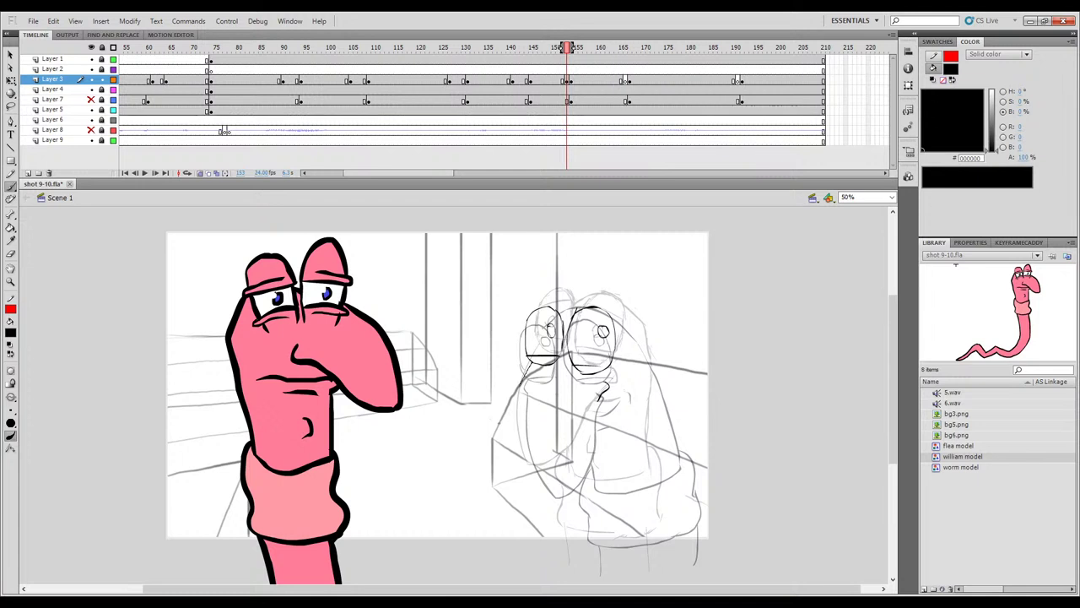
# Draw the long drooping nose outline from the far eye down and back up to the nostril on frame 153.
pyautogui.press(',')
pyautogui.press('.')
pyautogui.press(',')
pyautogui.press('.')
pyautogui.press('.')
pyautogui.press(',')
pyautogui.press(',')
pyautogui.press('.')
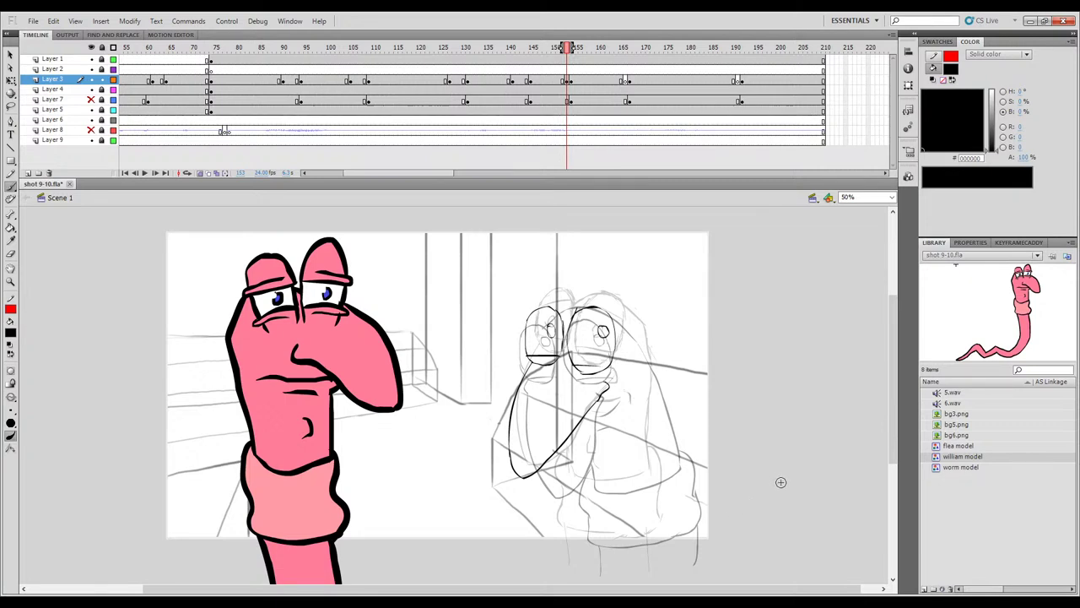
# Draw the front neck line and the collar's upper edge on frame 153, redoing the collar stroke.
pyautogui.press(',')
pyautogui.press('.')
pyautogui.press(',')
pyautogui.press('.')
pyautogui.press(',')
pyautogui.press('.')
pyautogui.press('.')
pyautogui.press(',')
pyautogui.hotkey('ctrl', 'z')
pyautogui.moveTo(646, 477); pyautogui.dragTo(671, 464)
# Draw the top of the head and the back-of-neck line down to the collar on frame 153.
pyautogui.press(',')
pyautogui.press('.')
pyautogui.press('.')
pyautogui.press(',')
pyautogui.press(',')
pyautogui.press('.')
pyautogui.moveTo(567, 310); pyautogui.dragTo(593, 301)
pyautogui.moveTo(637, 329)
pyautogui.mouseDown()
pyautogui.moveTo(652, 352)
pyautogui.moveTo(665, 463)
pyautogui.mouseUp()
pyautogui.hotkey('ctrl', 'z')
pyautogui.moveTo(653, 353); pyautogui.dragTo(661, 469)
pyautogui.press(',')
pyautogui.press('.')
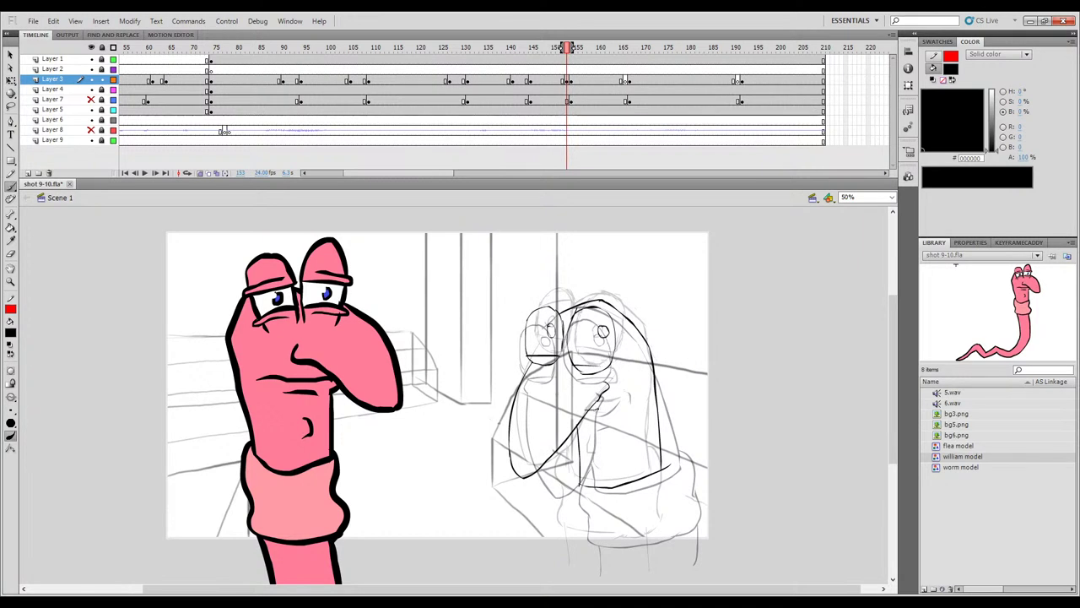
# Draw the mouth and throat details plus the collar's front and lower edges on frame 153.
pyautogui.press(',')
pyautogui.press('.')
pyautogui.press(',')
pyautogui.press('.')
pyautogui.moveTo(590, 444)
pyautogui.mouseDown()
pyautogui.moveTo(595, 464)
pyautogui.moveTo(572, 481)
pyautogui.moveTo(577, 529)
pyautogui.moveTo(651, 536)
pyautogui.mouseUp()
pyautogui.press(',')
pyautogui.press('.')
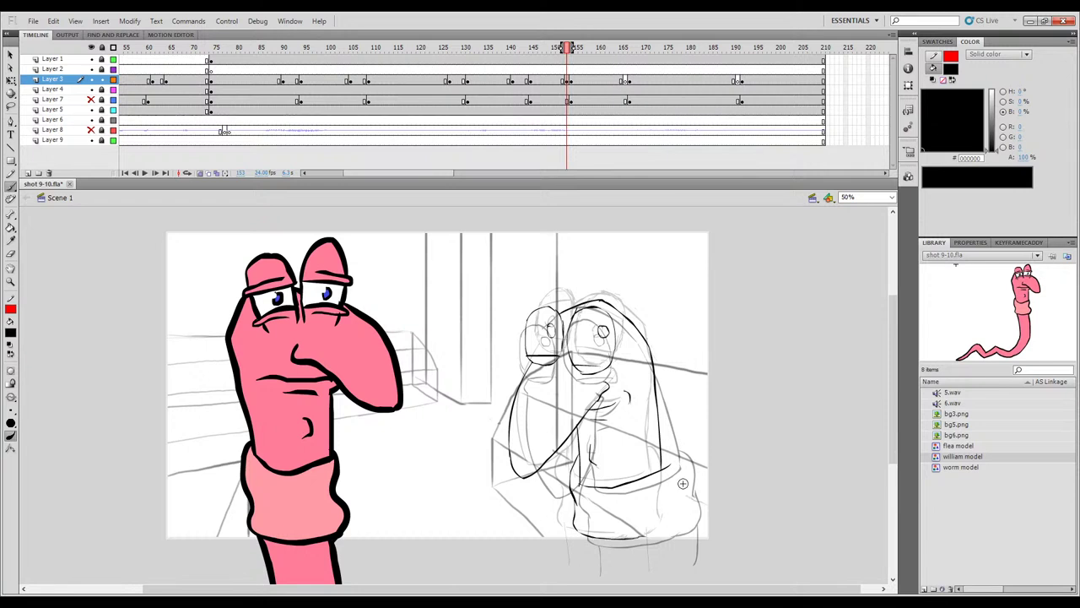
# Complete the collar's back edge and draw the two body lines below it on frame 153.
pyautogui.moveTo(674, 478)
pyautogui.mouseDown()
pyautogui.moveTo(674, 522)
pyautogui.moveTo(638, 537)
pyautogui.mouseUp()
pyautogui.press(',')
pyautogui.press('.')
pyautogui.press(',')
pyautogui.press('.')
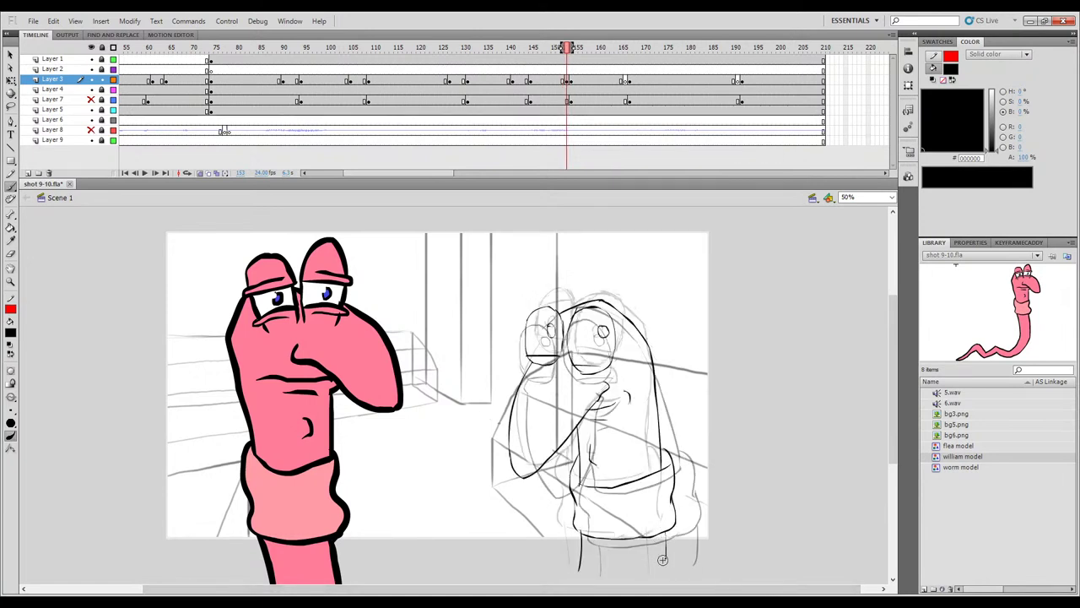
pyautogui.moveTo(680, 505); pyautogui.dragTo(721, 510)
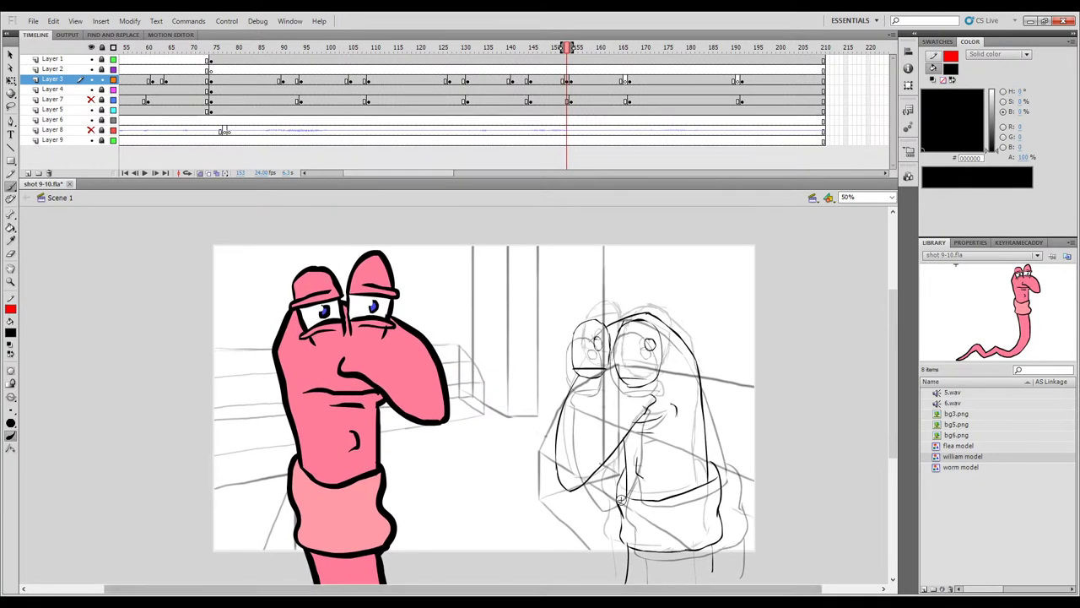
# Turn off onion skinning, retime the new inbetween to start at frame 150 and play back the motion.
pyautogui.click(200, 173)
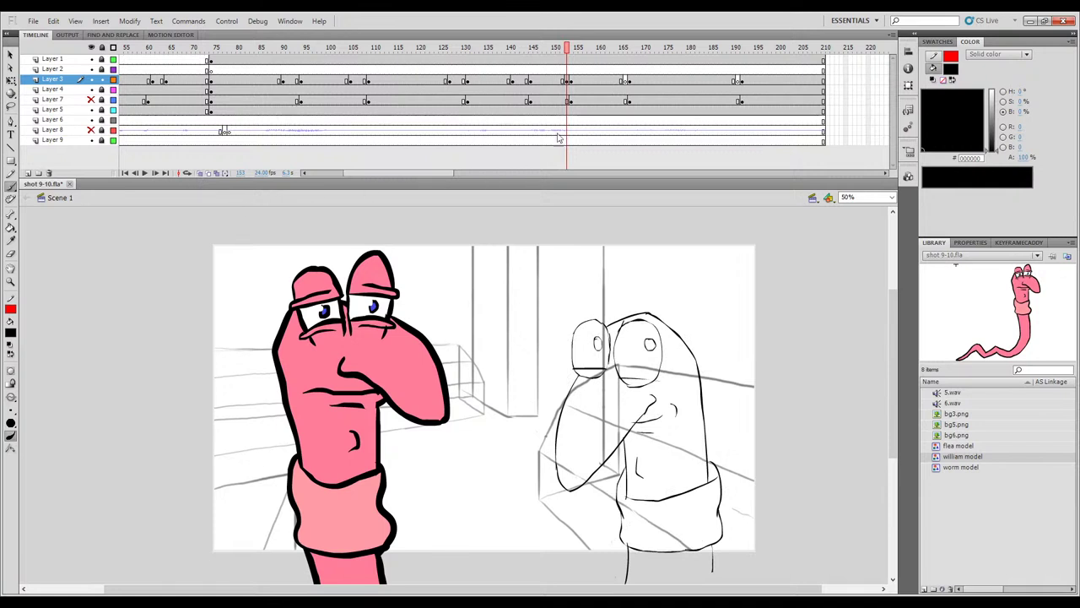
pyautogui.moveTo(566, 49)
pyautogui.mouseDown()
pyautogui.moveTo(557, 52)
pyautogui.moveTo(595, 59)
pyautogui.moveTo(518, 80)
pyautogui.moveTo(568, 84)
pyautogui.moveTo(554, 83)
pyautogui.moveTo(549, 49)
pyautogui.moveTo(521, 72)
pyautogui.moveTo(629, 81)
pyautogui.moveTo(446, 114)
pyautogui.mouseUp()
pyautogui.click(568, 83)
pyautogui.press('Return')
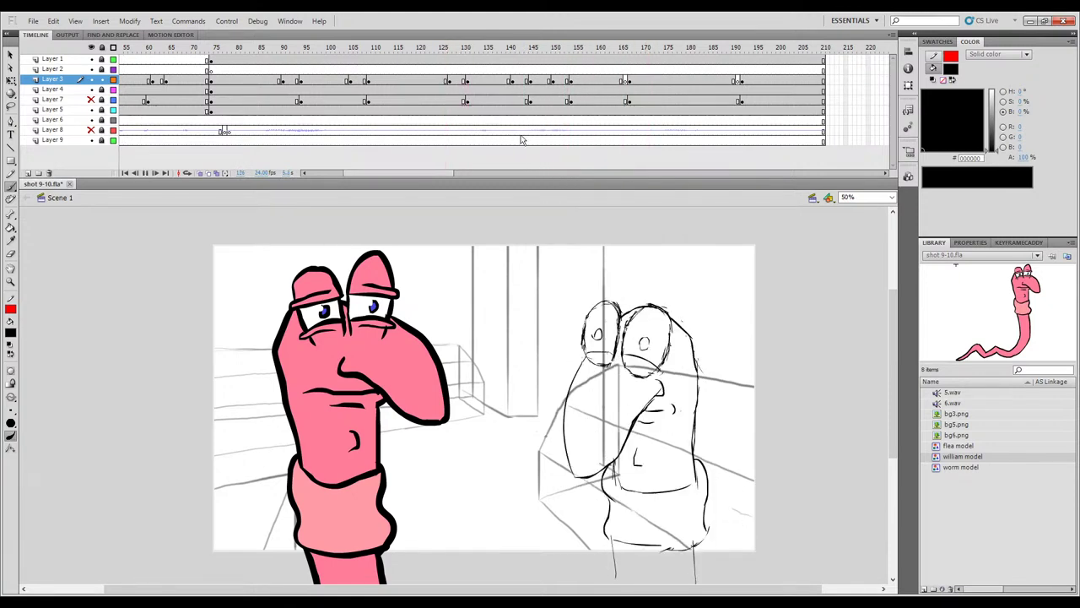
pyautogui.moveTo(585, 49)
pyautogui.mouseDown()
pyautogui.moveTo(532, 61)
pyautogui.moveTo(579, 66)
pyautogui.moveTo(554, 66)
pyautogui.mouseUp()
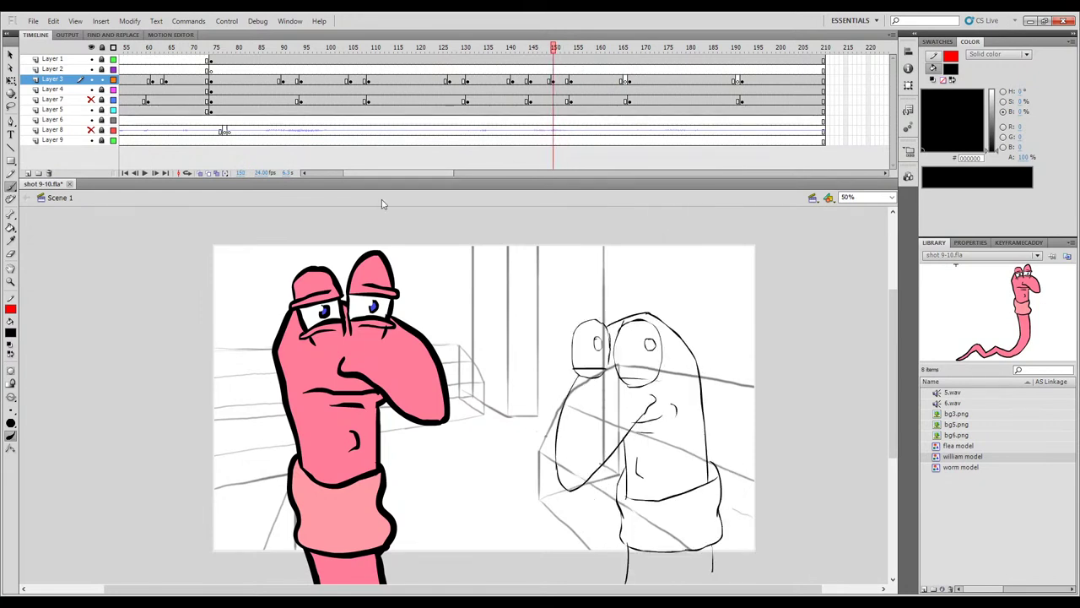
# Redraw the near eye's pupil on frame 150 using a wider onion-skin range, flipping through the following frames.
pyautogui.click(200, 173)
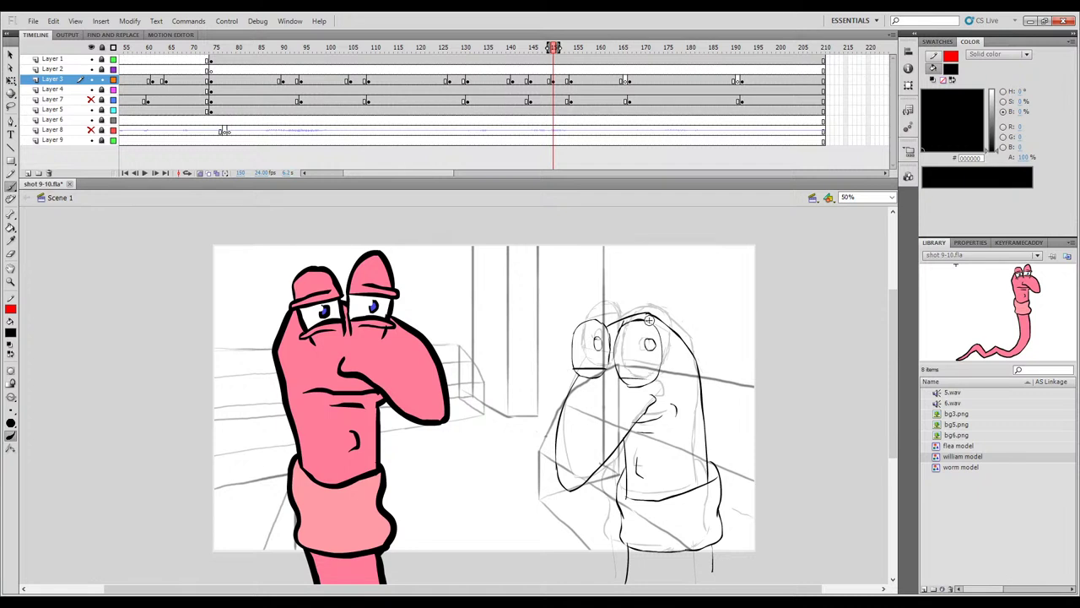
pyautogui.moveTo(556, 49); pyautogui.dragTo(575, 49)
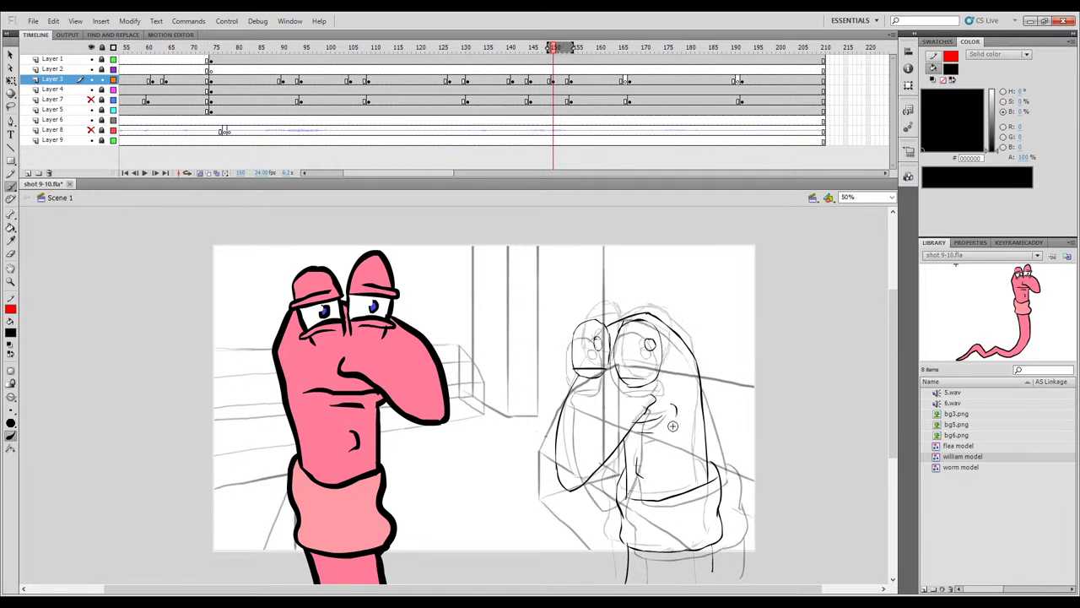
pyautogui.hotkey('ctrl', 'z')
pyautogui.moveTo(646, 343); pyautogui.dragTo(651, 344)
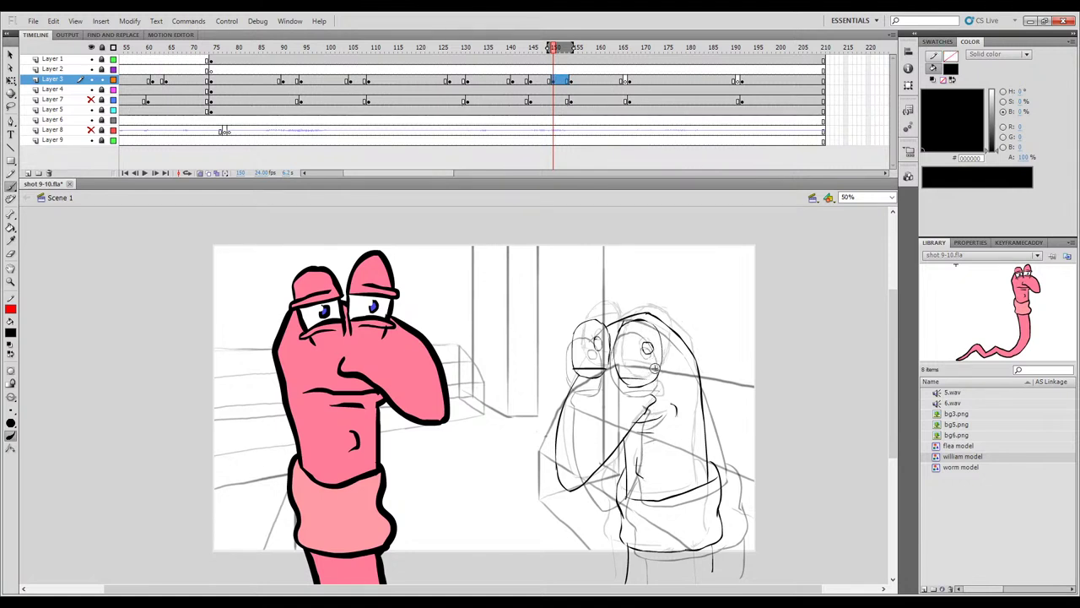
pyautogui.press(',')
pyautogui.press('.')
pyautogui.press('.')
pyautogui.press('.')
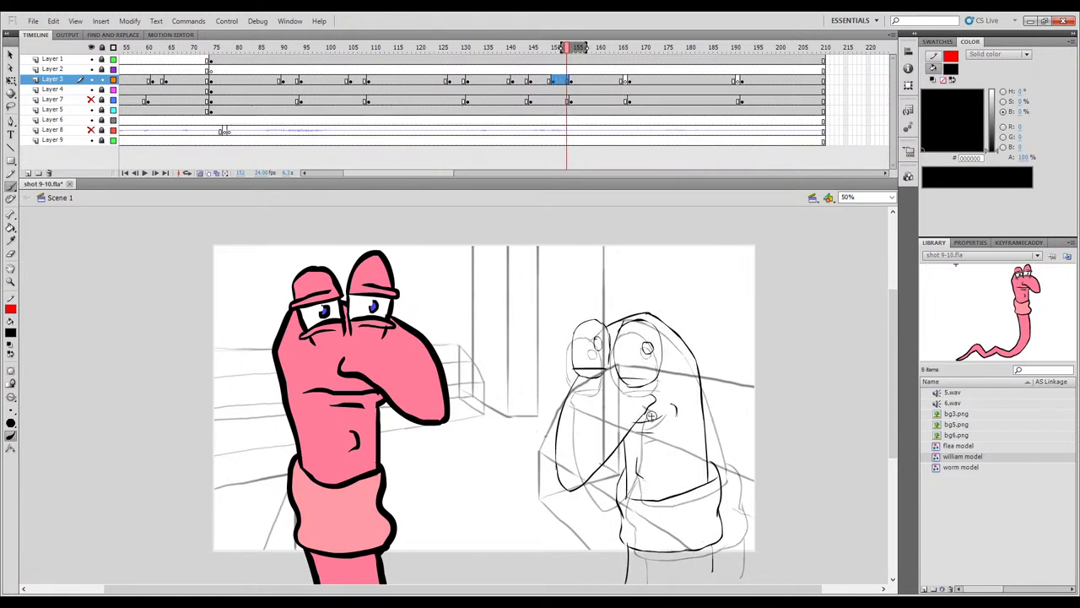
pyautogui.press('.')
pyautogui.press('.')
# Play back the head movement across frame 150 to check the corrected inbetween.
pyautogui.moveTo(544, 49); pyautogui.dragTo(355, 48)
pyautogui.press('Return')
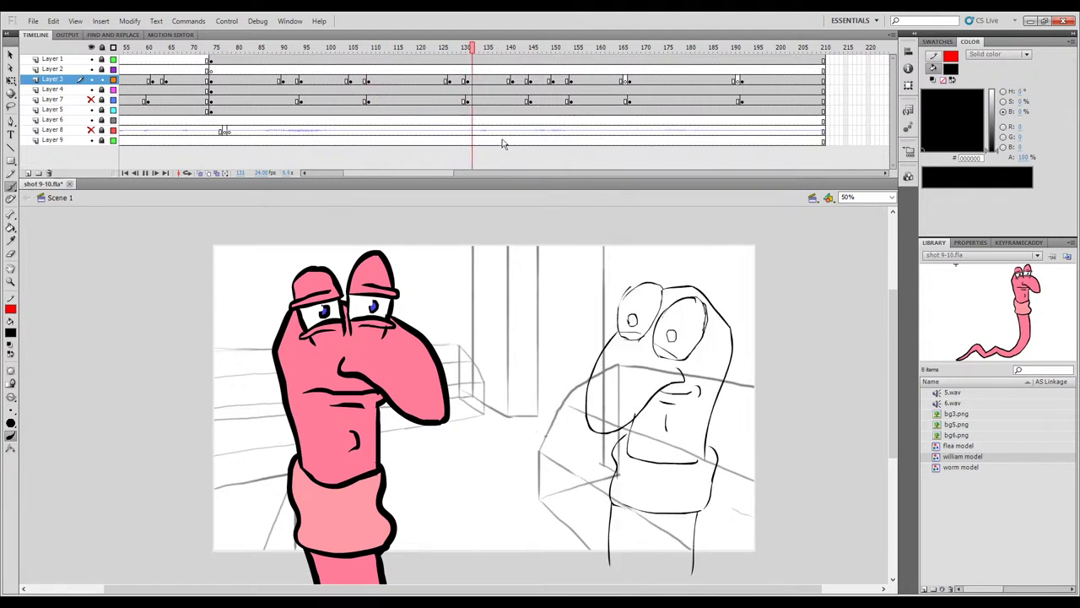
pyautogui.moveTo(588, 49); pyautogui.dragTo(442, 81)
pyautogui.press('Return')
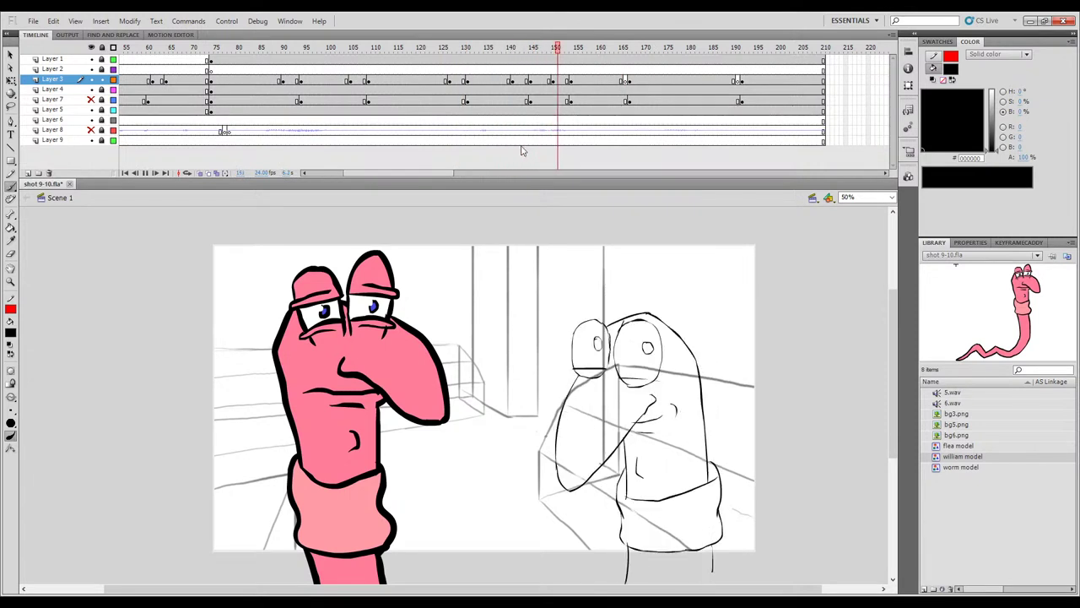
pyautogui.press('Return')
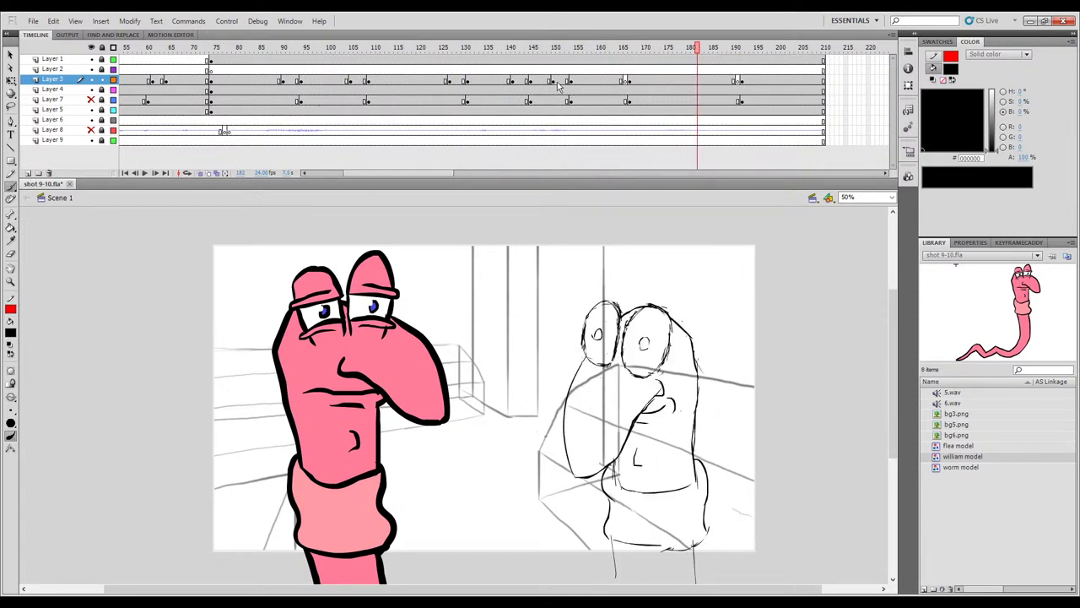
# Copy the frame 150 drawing in place onto blank frame 166 and flip between the adjacent poses.
pyautogui.click(558, 84)
pyautogui.click(628, 84)
pyautogui.hotkey('ctrl', 'shift', 'v')
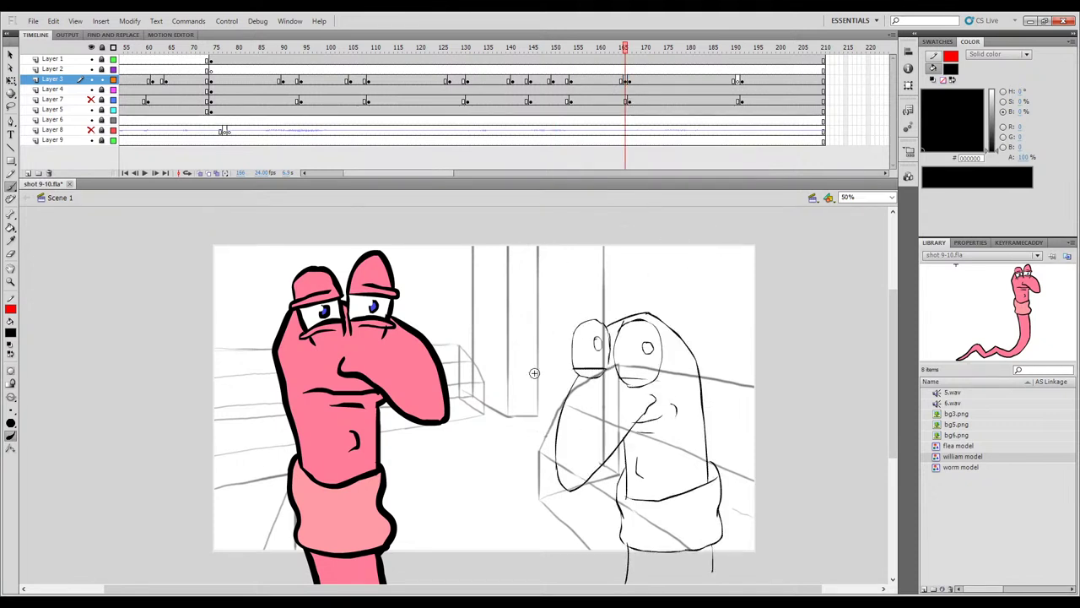
pyautogui.press(',')
pyautogui.press('.')
pyautogui.press(',')
pyautogui.press('.')
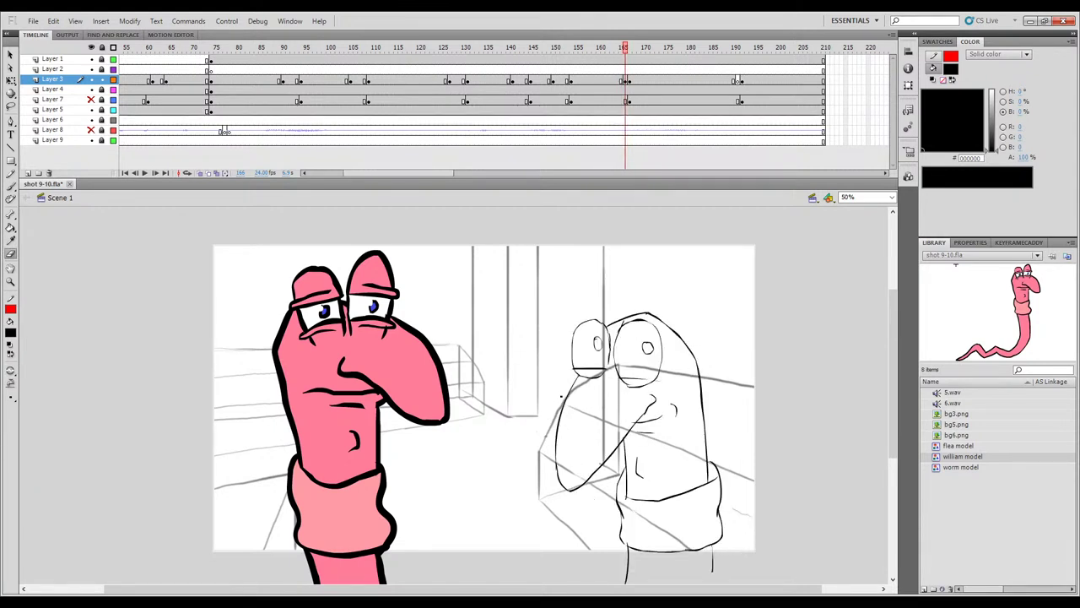
# Remove the nose outline and both lower eyelid lines from the copied drawing on frame 166.
pyautogui.press(',')
pyautogui.press('.')
pyautogui.press(',')
pyautogui.press('.')
pyautogui.press(',')
pyautogui.press('.')
pyautogui.press(',')
pyautogui.press('.')
pyautogui.press(',')
pyautogui.press('.')
pyautogui.press('.')
pyautogui.press(',')
pyautogui.press(',')
pyautogui.press('.')
pyautogui.press('.')
pyautogui.press(',')
pyautogui.click(590, 371)
pyautogui.press('Delete')
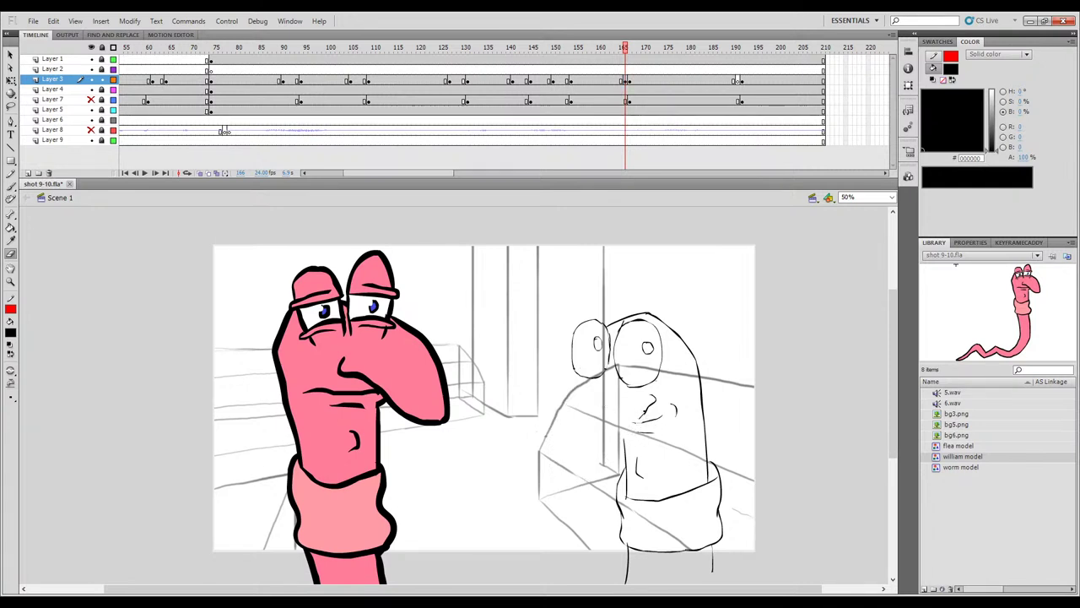
# Clear the remaining nostril line on frame 166 and compare the drawing with the previous pose using the Brush tool.
pyautogui.press('b')
pyautogui.press(',')
pyautogui.press('.')
pyautogui.press(',')
pyautogui.press('.')
pyautogui.press(',')
pyautogui.press('.')
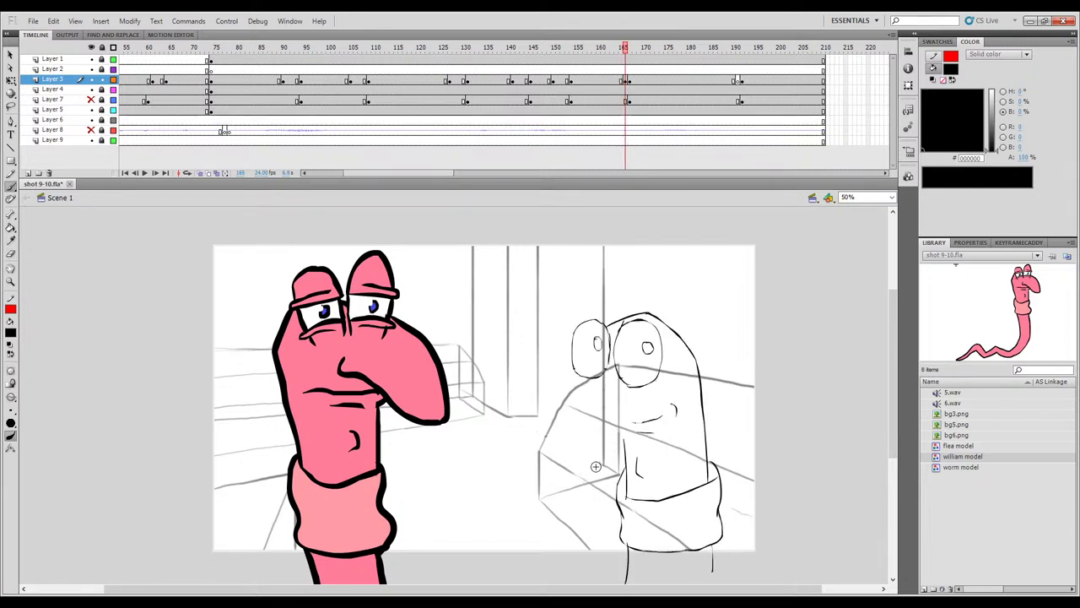
# Flip between frame 166 and the previous pose to study how the head moves.
pyautogui.press(',')
pyautogui.press('.')
pyautogui.press(',')
pyautogui.press('.')
pyautogui.press(',')
pyautogui.press('.')
pyautogui.press(',')
pyautogui.press('.')
# Turn on onion skinning and compare the frame 166 drawing with the poses on both sides.
pyautogui.click(200, 172)
pyautogui.moveTo(645, 52); pyautogui.dragTo(631, 51)
pyautogui.press(',')
pyautogui.press('.')
pyautogui.press(',')
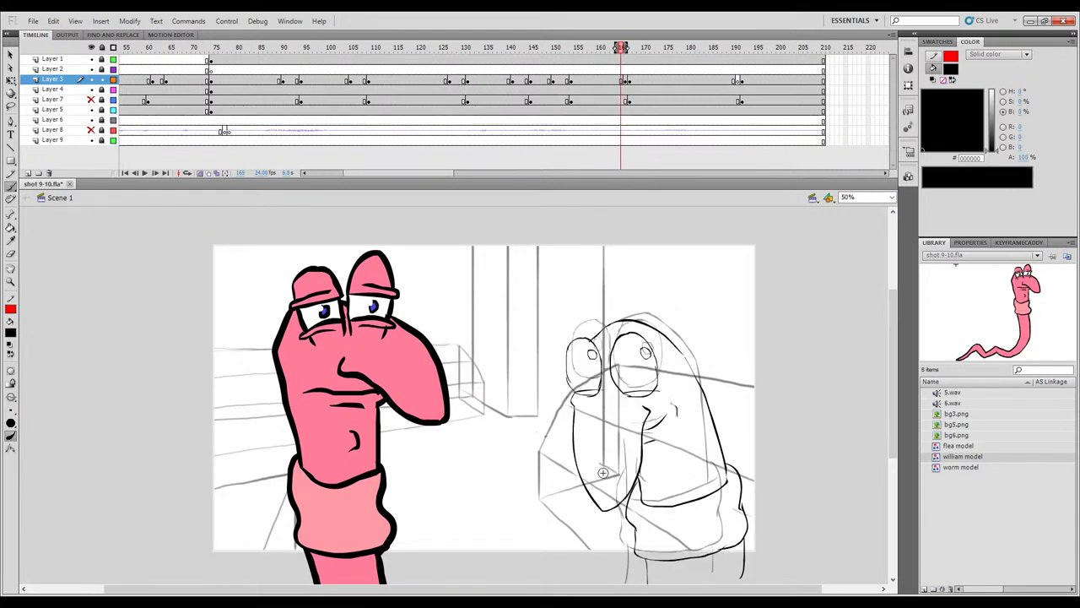
pyautogui.press('.')
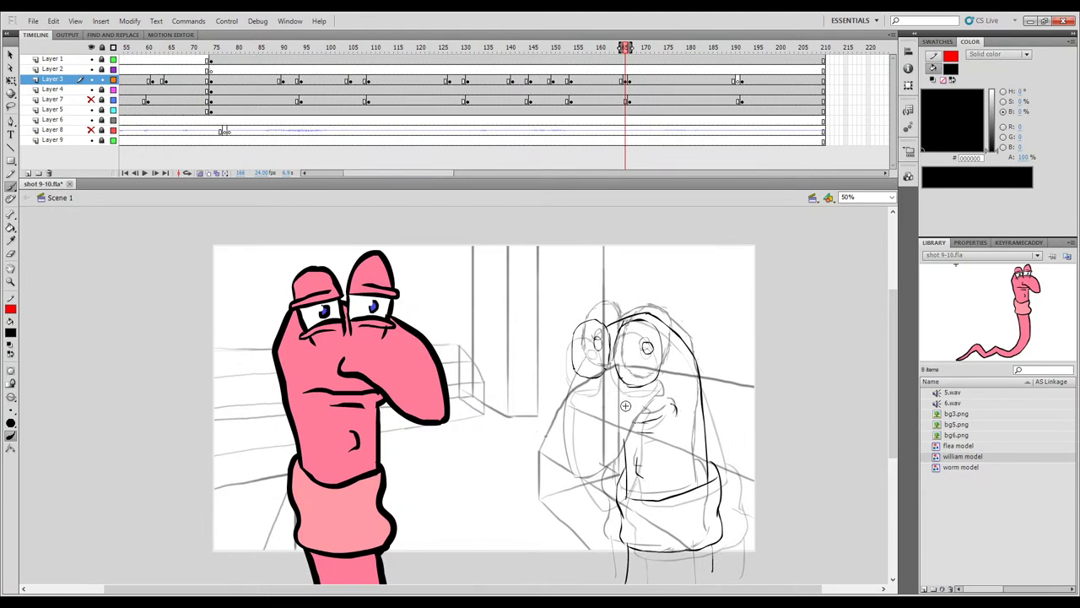
pyautogui.press('.')
pyautogui.press(',')
pyautogui.press('.')
pyautogui.press(',')
pyautogui.press('.')
pyautogui.press(',')
# Redraw the pupils inside both eyes of the frame 166 drawing with the Brush tool.
pyautogui.press('b')
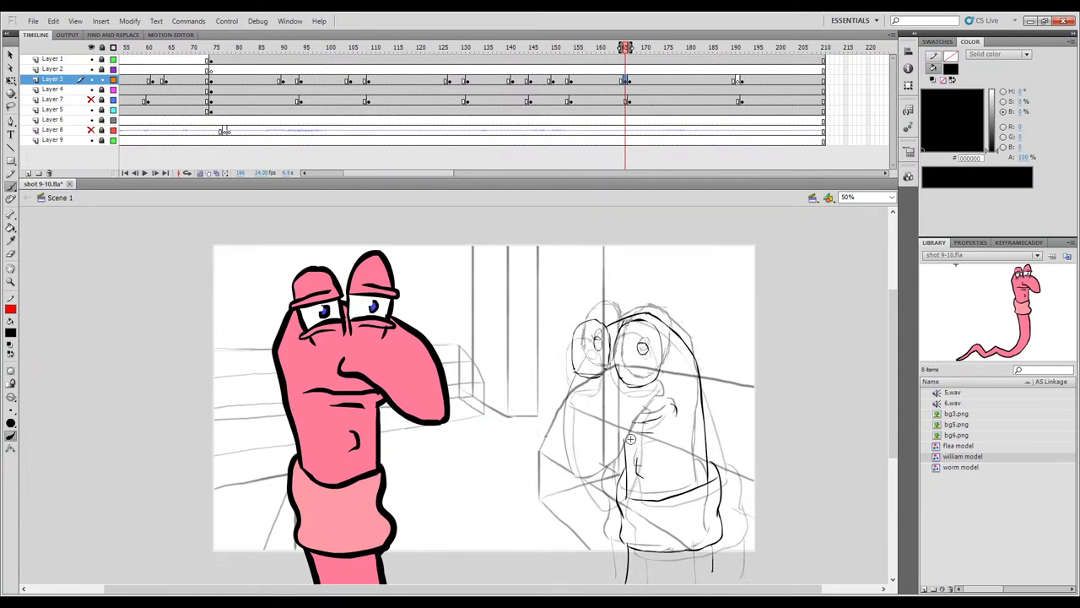
pyautogui.click(602, 352)
pyautogui.moveTo(594, 339); pyautogui.dragTo(598, 353)
# Flip repeatedly through frames 165 to 167 to examine the path of the eyes and nose.
pyautogui.press('.')
pyautogui.press('.')
pyautogui.press(',')
pyautogui.press(',')
pyautogui.press('.')
pyautogui.press('.')
pyautogui.press(',')
pyautogui.press(',')
pyautogui.press(',')
pyautogui.press('.')
pyautogui.press('.')
pyautogui.press(',')
pyautogui.press(',')
pyautogui.press('.')
pyautogui.press('.')
pyautogui.press(',')
pyautogui.press(',')
pyautogui.press('.')
pyautogui.press(',')
pyautogui.press('.')
pyautogui.moveTo(579, 378)
pyautogui.mouseDown()
pyautogui.moveTo(556, 424)
pyautogui.moveTo(557, 472)
pyautogui.mouseUp()
pyautogui.press(',')
pyautogui.press('.')
pyautogui.press('.')
pyautogui.press(',')
pyautogui.hotkey('ctrl', 'z')
# Draw the drooping nose outline on frame 166 between the onion-skinned poses, from below the far eye around to the nostril.
pyautogui.press(',')
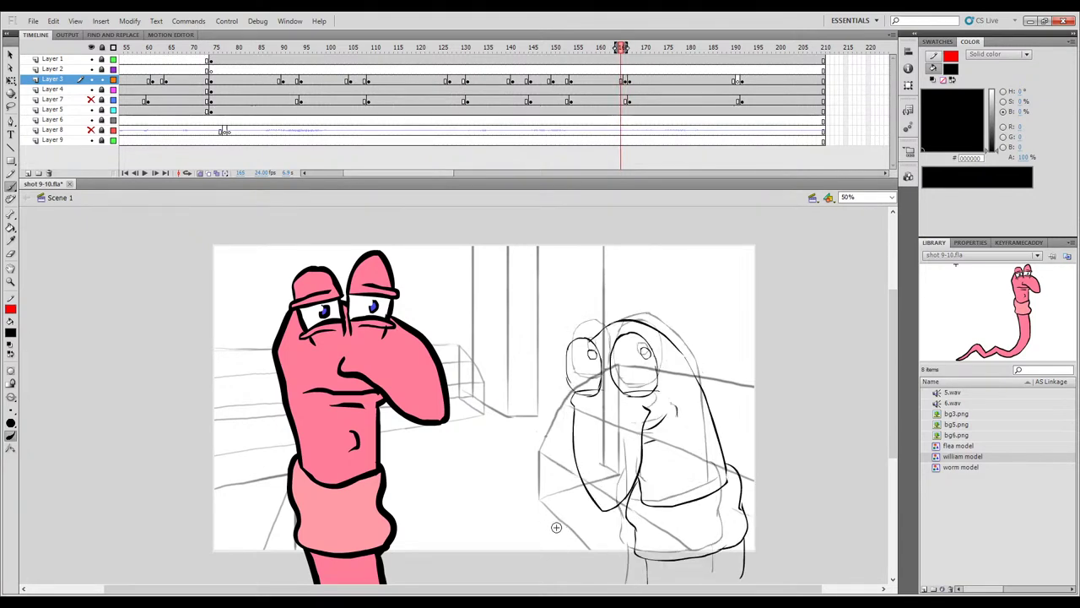
pyautogui.moveTo(551, 52)
pyautogui.mouseDown()
pyautogui.moveTo(617, 52)
pyautogui.moveTo(631, 75)
pyautogui.mouseUp()
pyautogui.press(',')
pyautogui.press('.')
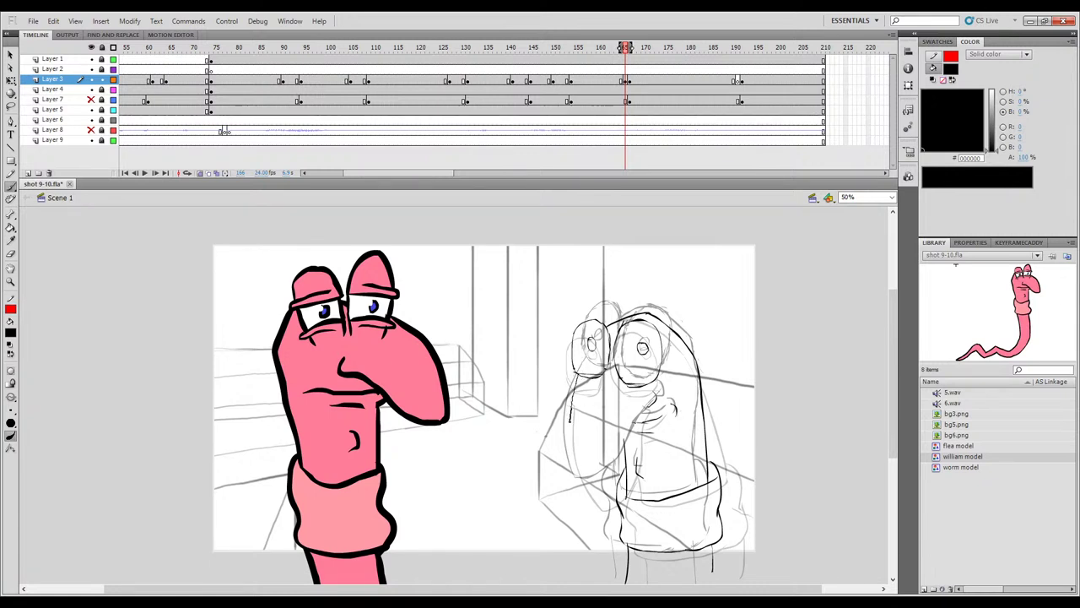
pyautogui.press(',')
pyautogui.press('.')
pyautogui.moveTo(646, 408)
pyautogui.mouseDown()
pyautogui.moveTo(616, 498)
pyautogui.moveTo(590, 505)
pyautogui.mouseUp()
pyautogui.press(',')
pyautogui.press('.')
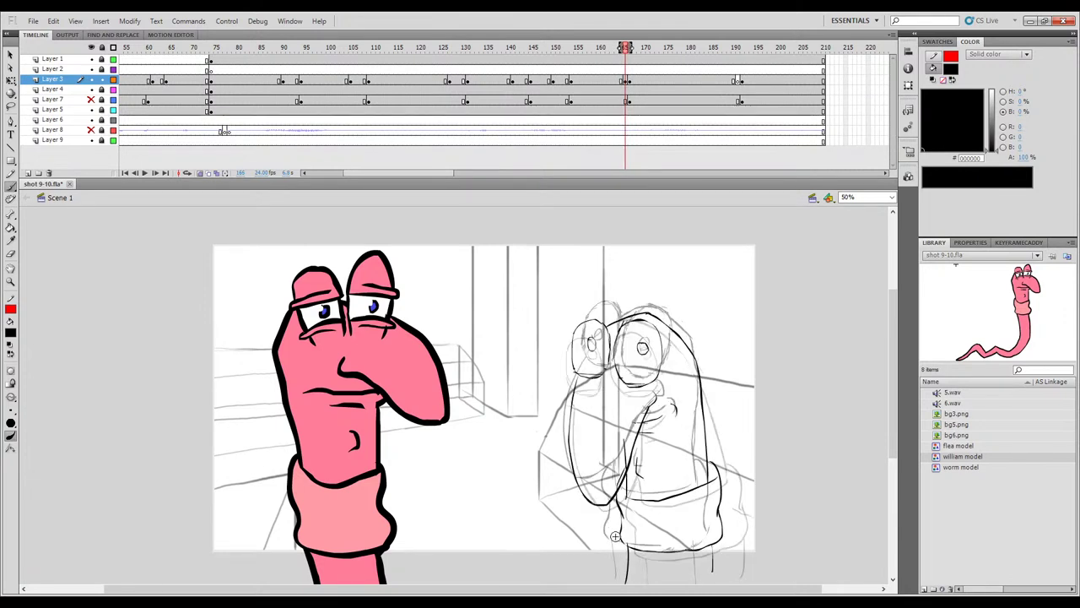
pyautogui.press(',')
pyautogui.press('.')
# Turn off onion skinning and scrub across frames 165 to 167 to check the inbetween.
pyautogui.click(200, 172)
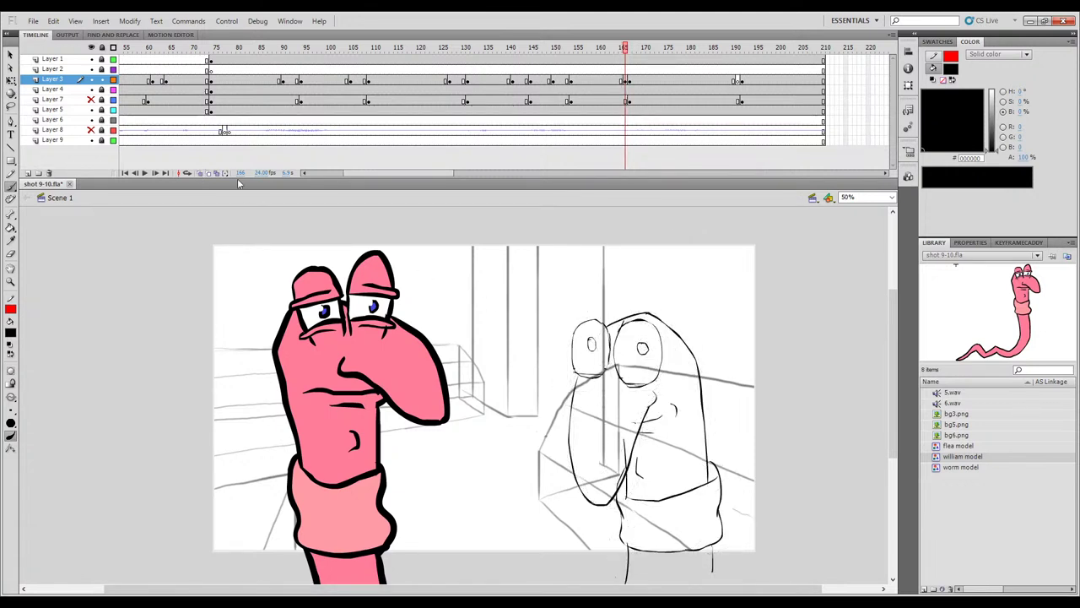
pyautogui.click(621, 49)
pyautogui.moveTo(622, 49); pyautogui.dragTo(631, 49)
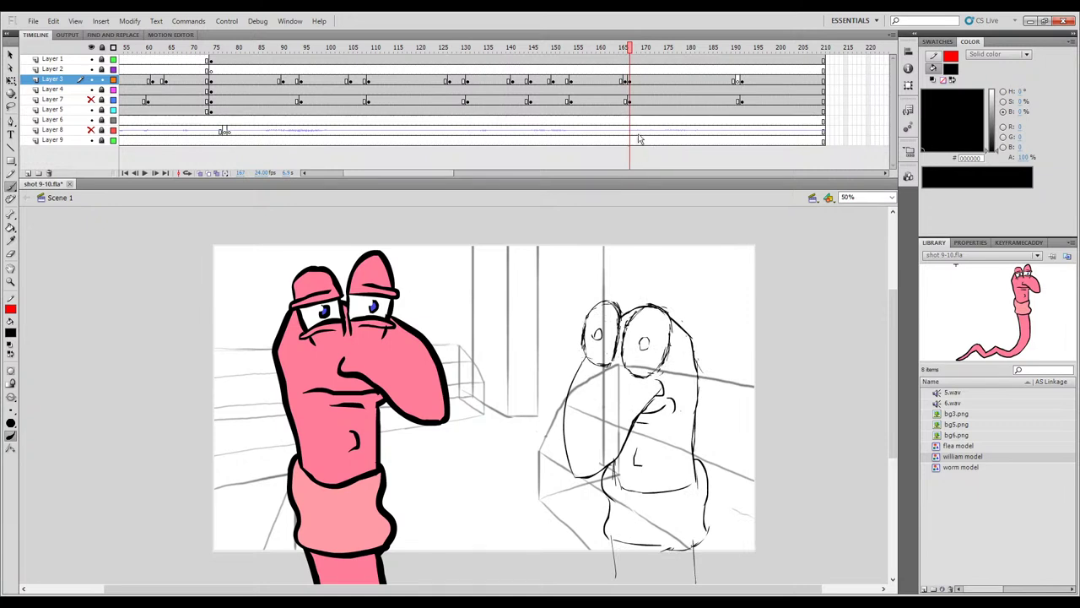
# Move the frame 166 inbetween keyframe on Layer 3 earlier to frame 163 and play back the motion.
pyautogui.moveTo(629, 51)
pyautogui.mouseDown()
pyautogui.moveTo(644, 50)
pyautogui.moveTo(610, 51)
pyautogui.moveTo(635, 73)
pyautogui.moveTo(595, 55)
pyautogui.moveTo(654, 65)
pyautogui.moveTo(366, 87)
pyautogui.mouseUp()
pyautogui.click(626, 83)
pyautogui.press('Return')
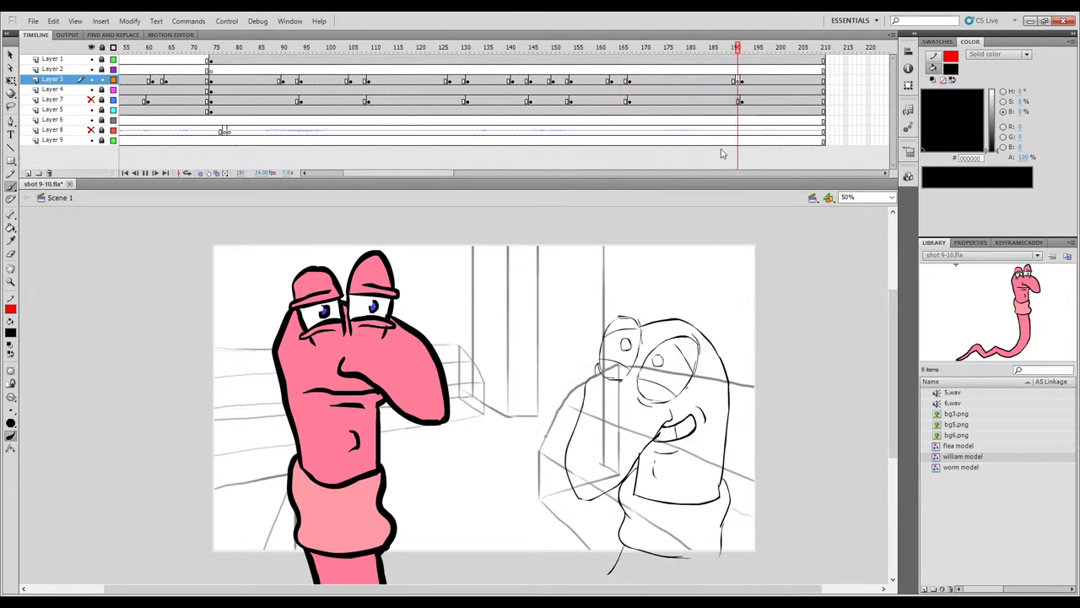
# Play back the worm's animation from the early frames and again from around frame 166 to check the timing.
pyautogui.moveTo(736, 52)
pyautogui.mouseDown()
pyautogui.moveTo(584, 77)
pyautogui.moveTo(236, 82)
pyautogui.mouseUp()
pyautogui.press('Return')
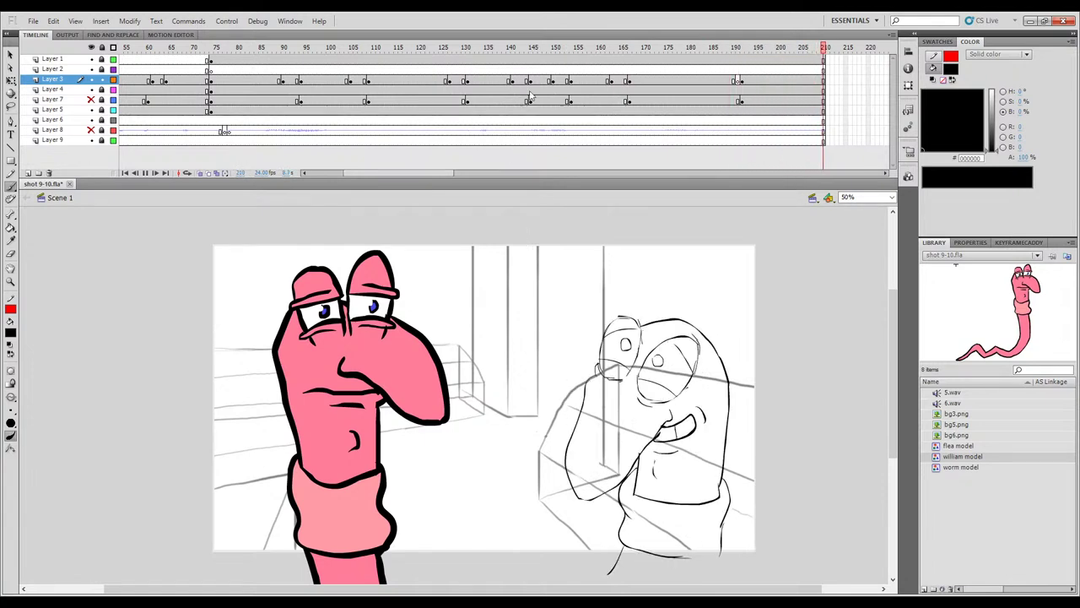
pyautogui.moveTo(728, 51); pyautogui.dragTo(624, 80)
pyautogui.press('Return')
pyautogui.press('Return')
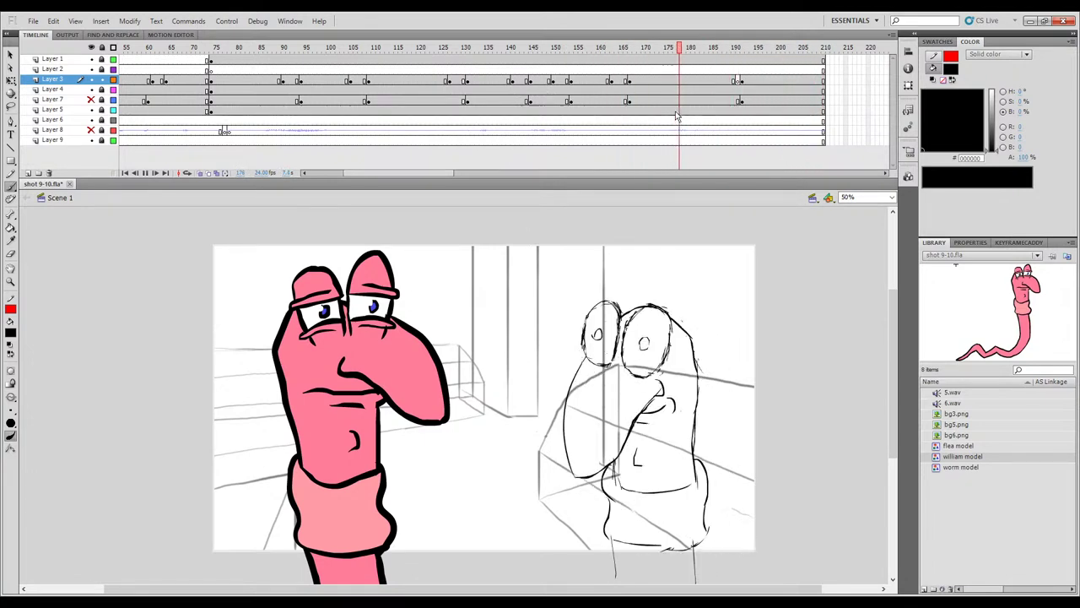
# On blank frame 191, turn on onion skinning and draw the near eye with its pupil between the adjacent poses.
pyautogui.moveTo(723, 51)
pyautogui.mouseDown()
pyautogui.moveTo(698, 50)
pyautogui.moveTo(796, 51)
pyautogui.moveTo(735, 52)
pyautogui.moveTo(736, 76)
pyautogui.mouseUp()
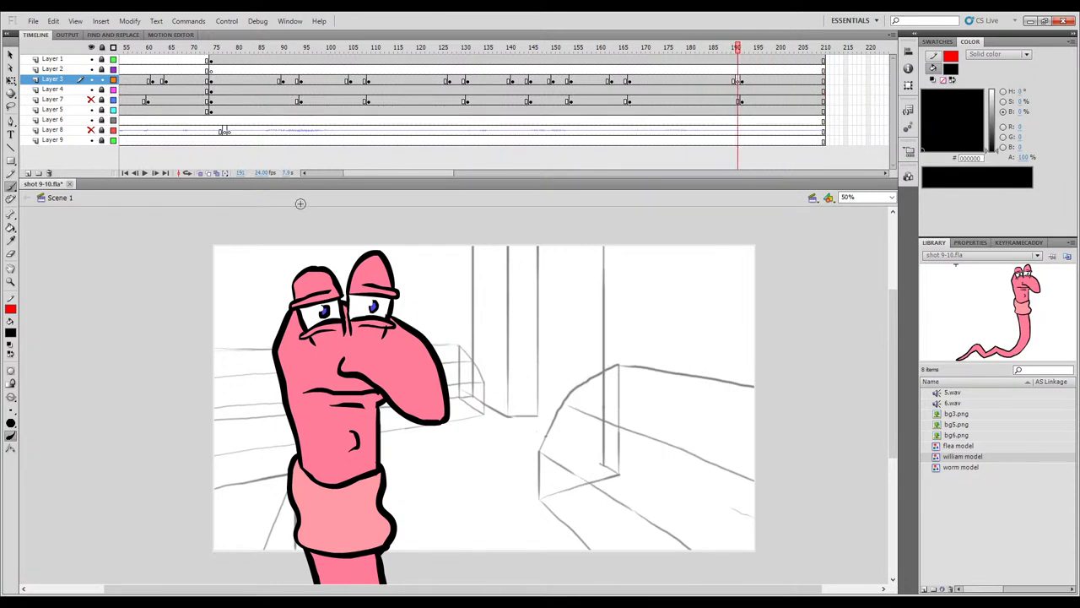
pyautogui.click(201, 174)
pyautogui.press(',')
pyautogui.press('.')
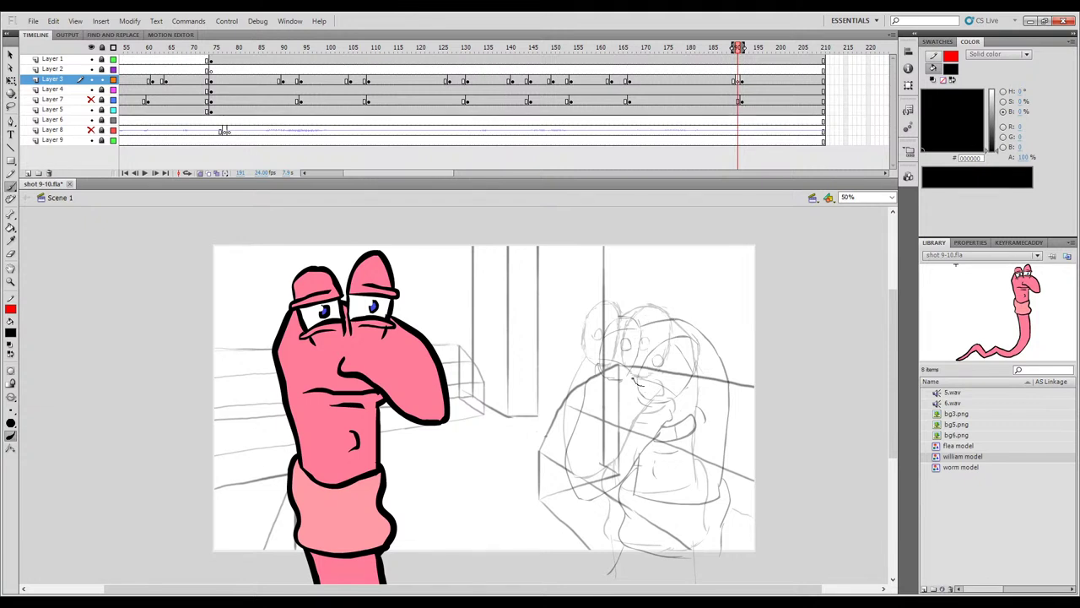
pyautogui.moveTo(639, 335)
pyautogui.mouseDown()
pyautogui.moveTo(669, 316)
pyautogui.moveTo(680, 361)
pyautogui.moveTo(661, 384)
pyautogui.moveTo(633, 358)
pyautogui.moveTo(645, 366)
pyautogui.moveTo(647, 347)
pyautogui.moveTo(655, 353)
pyautogui.mouseUp()
pyautogui.hotkey('ctrl', 'z')
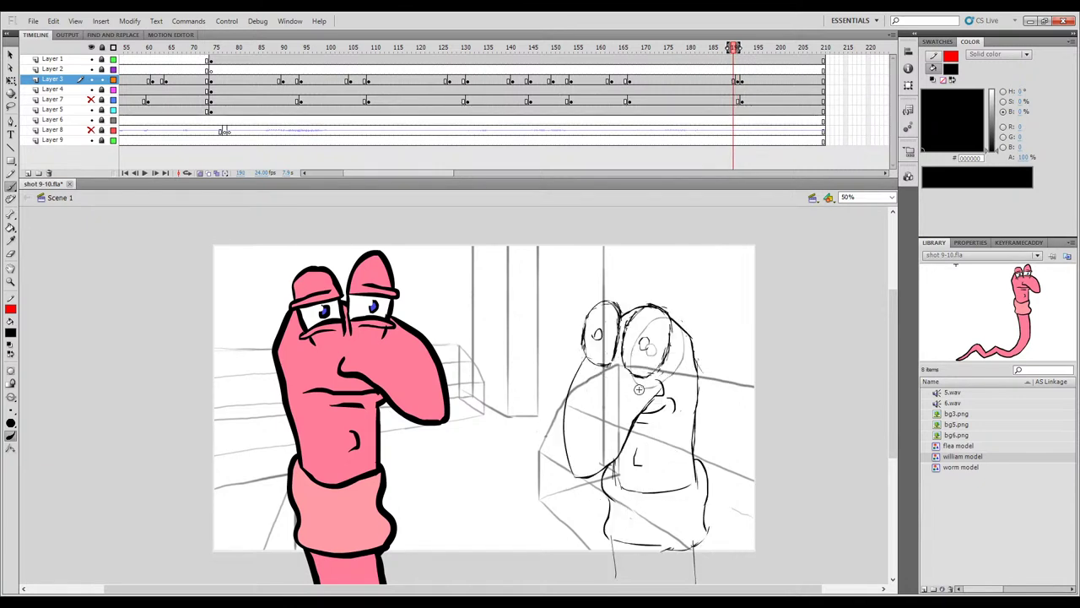
pyautogui.moveTo(632, 377); pyautogui.dragTo(654, 387)
pyautogui.press(',')
pyautogui.press('.')
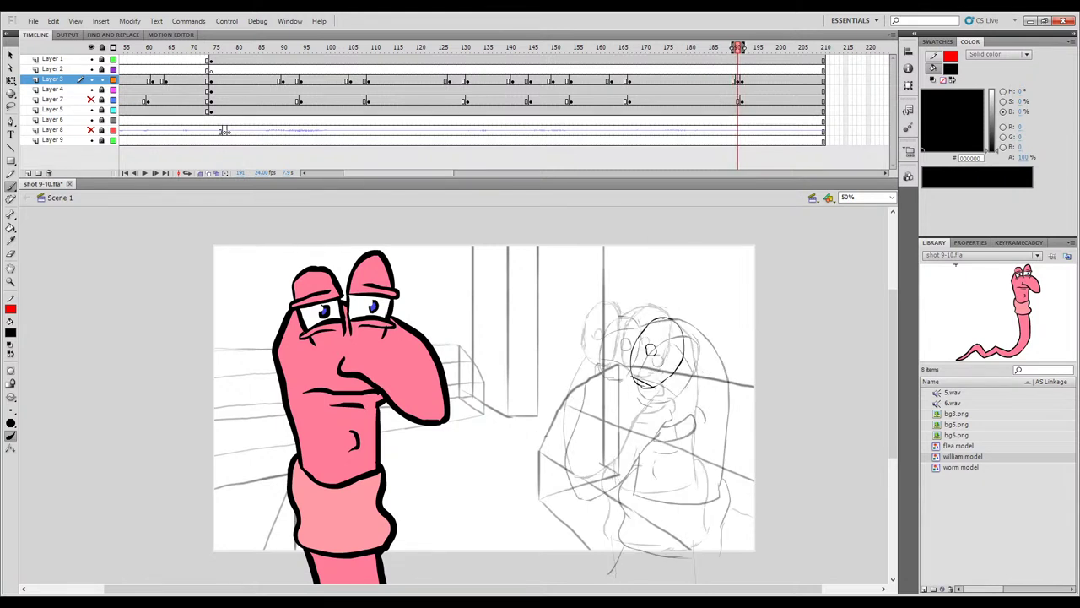
pyautogui.press('.')
pyautogui.press(',')
# Draw the far eye and its pupil on frame 191, flipping to the adjacent poses for placement.
pyautogui.moveTo(591, 347); pyautogui.dragTo(597, 365)
pyautogui.moveTo(602, 309); pyautogui.dragTo(616, 370)
pyautogui.moveTo(622, 310); pyautogui.dragTo(626, 342)
pyautogui.press(',')
pyautogui.press('.')
pyautogui.press('.')
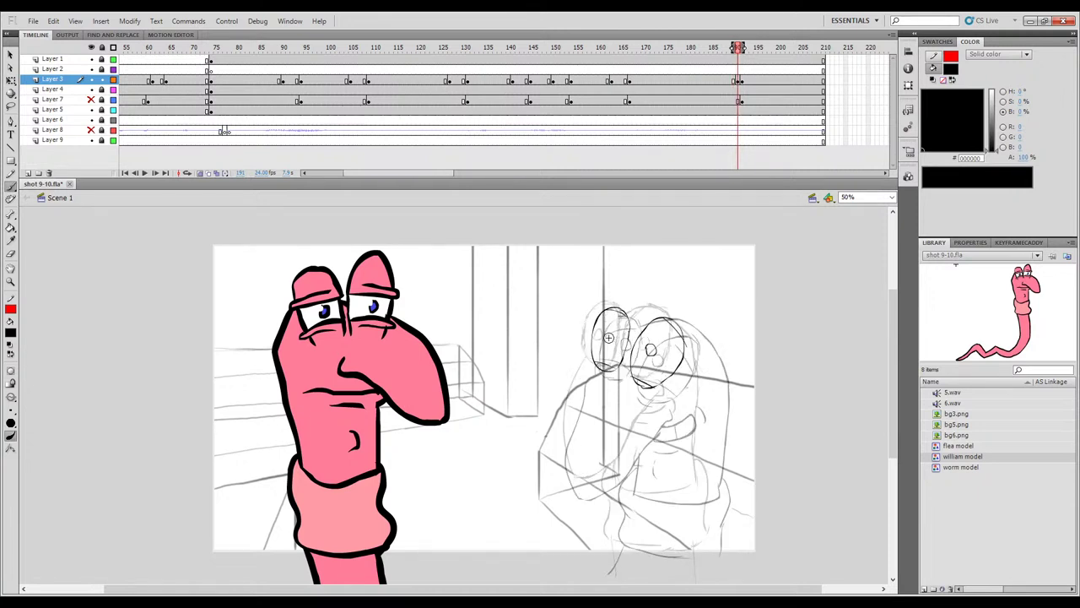
pyautogui.moveTo(609, 343); pyautogui.dragTo(607, 335)
pyautogui.press('.')
pyautogui.press('.')
pyautogui.press('.')
pyautogui.press('.')
pyautogui.press('.')
# Sketch the nose's outer edge and underside on frame 191, comparing them with the adjacent poses.
pyautogui.moveTo(579, 380); pyautogui.dragTo(558, 470)
pyautogui.hotkey('ctrl', 'z')
pyautogui.moveTo(589, 367); pyautogui.dragTo(556, 458)
pyautogui.press('.')
pyautogui.press('.')
pyautogui.press('.')
pyautogui.press('.')
pyautogui.press(',')
pyautogui.press('.')
pyautogui.press(',')
pyautogui.press('.')
pyautogui.press('.')
pyautogui.press(',')
pyautogui.moveTo(571, 387)
pyautogui.mouseDown()
pyautogui.moveTo(560, 422)
pyautogui.moveTo(559, 458)
pyautogui.mouseUp()
pyautogui.press('.')
pyautogui.press(',')
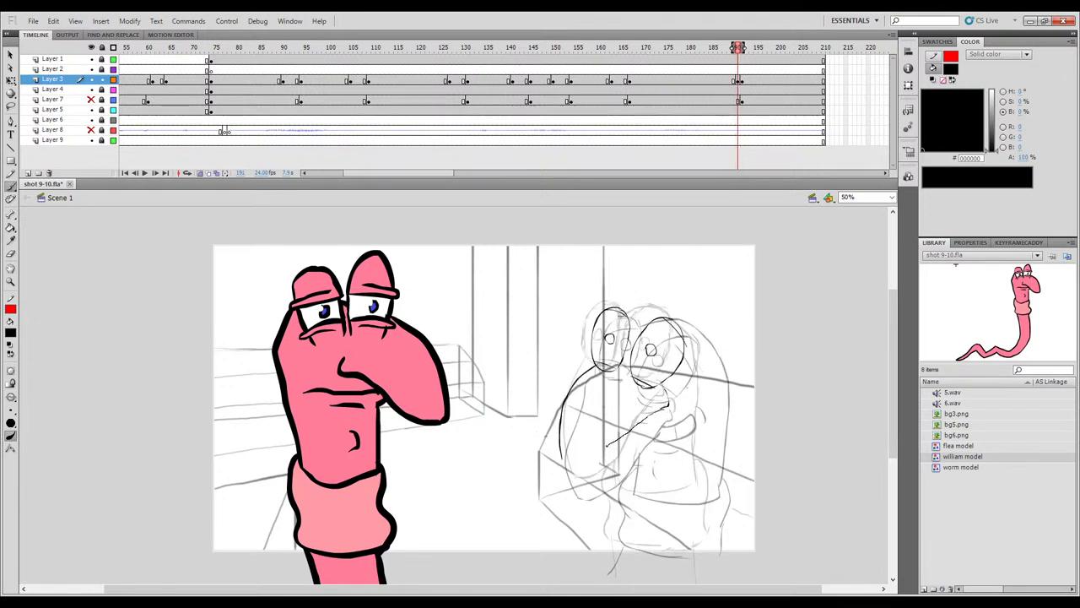
# Redraw the outer edge of the nose on frame 191 so it swings farther out from the face.
pyautogui.press('.')
pyautogui.press('.')
pyautogui.press(',')
pyautogui.press(',')
pyautogui.press('.')
pyautogui.press(',')
pyautogui.press(',')
pyautogui.press('.')
pyautogui.moveTo(563, 387); pyautogui.dragTo(542, 432)
# Redraw the underside of the nose on frame 191 to match the wider outer edge.
pyautogui.press(',')
pyautogui.press('.')
pyautogui.press(',')
pyautogui.press('.')
pyautogui.press(',')
pyautogui.press('.')
pyautogui.moveTo(609, 425); pyautogui.dragTo(570, 456)
pyautogui.hotkey('ctrl', 'z')
pyautogui.moveTo(668, 405); pyautogui.dragTo(592, 443)
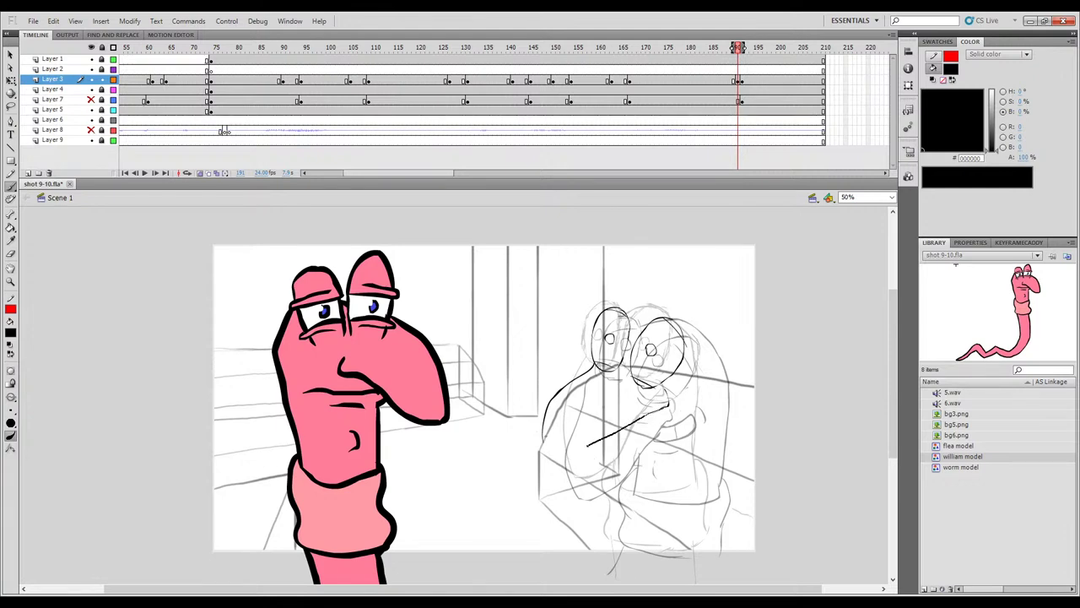
# Close the nose tip and add the mouth line on frame 191, flipping against the neighbouring poses.
pyautogui.press(',')
pyautogui.press('.')
pyautogui.press('.')
pyautogui.press(',')
pyautogui.press(',')
pyautogui.press('.')
pyautogui.press(',')
pyautogui.press('.')
pyautogui.press(',')
pyautogui.press('.')
pyautogui.press(',')
pyautogui.press('.')
pyautogui.press(',')
pyautogui.press('.')
pyautogui.press(',')
pyautogui.press('.')
pyautogui.press(',')
pyautogui.press('.')
pyautogui.moveTo(647, 416); pyautogui.dragTo(665, 415)
# Insert a keyframe at frame 206 on Layer 3 that keeps the smiling pose.
pyautogui.moveTo(718, 59)
pyautogui.mouseDown()
pyautogui.moveTo(811, 78)
pyautogui.moveTo(780, 80)
pyautogui.moveTo(797, 52)
pyautogui.moveTo(809, 84)
pyautogui.mouseUp()
pyautogui.click(806, 82)
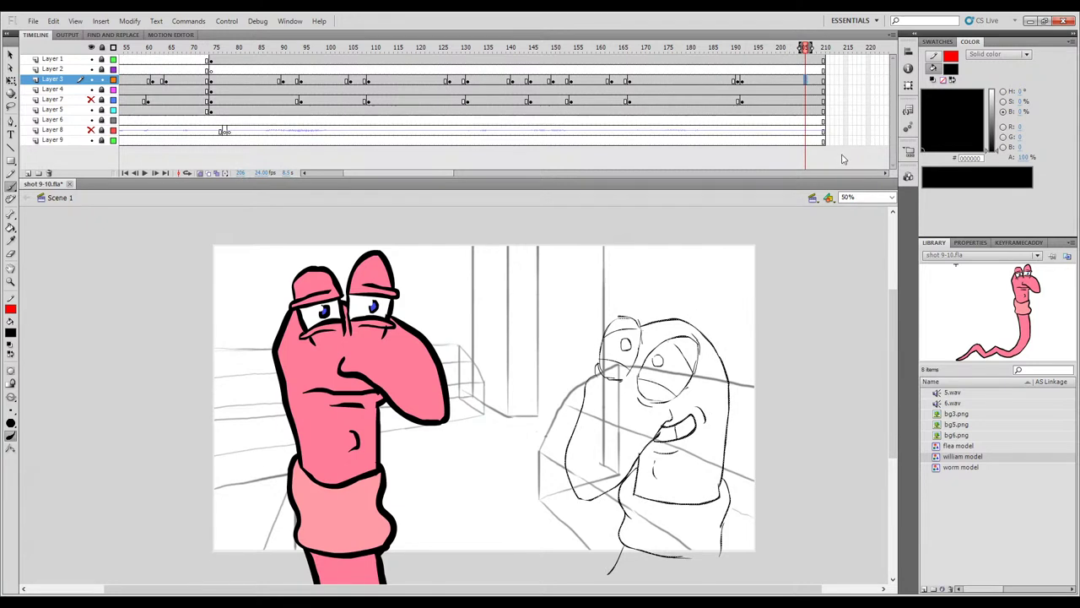
# Erase the open smile on frame 192, draw a simple closed mouth line, and compare with frame 191.
pyautogui.click(742, 80)
pyautogui.press('e')
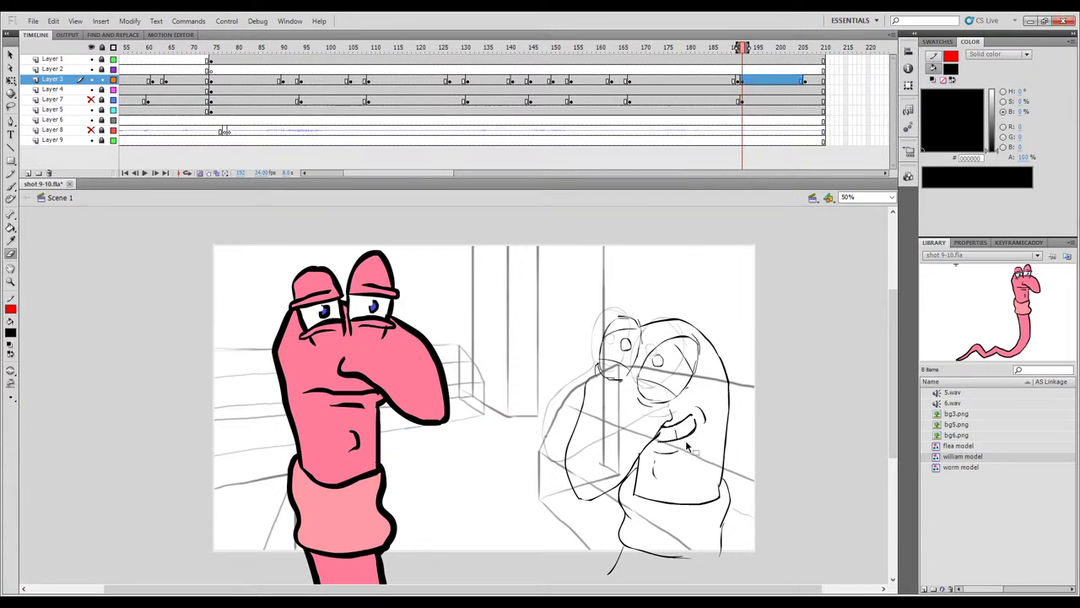
pyautogui.moveTo(672, 453); pyautogui.dragTo(675, 440)
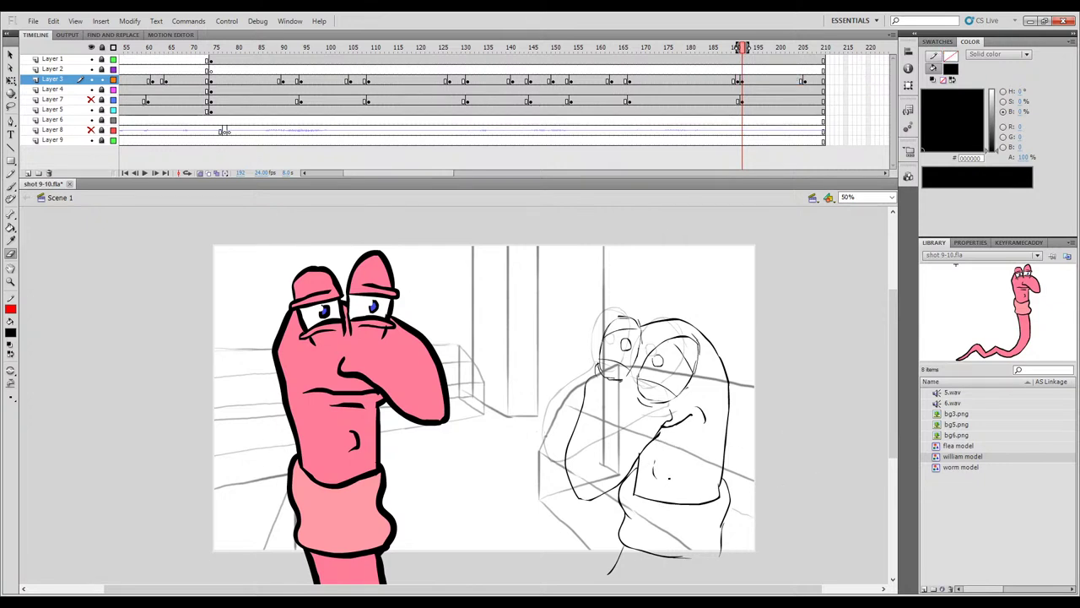
pyautogui.press('b')
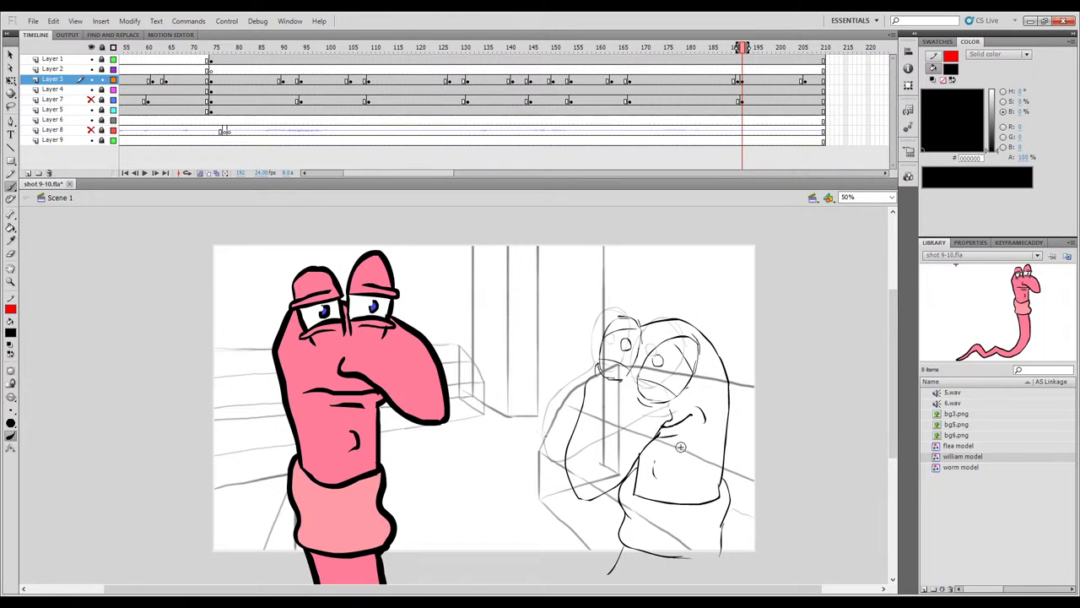
pyautogui.click(738, 51)
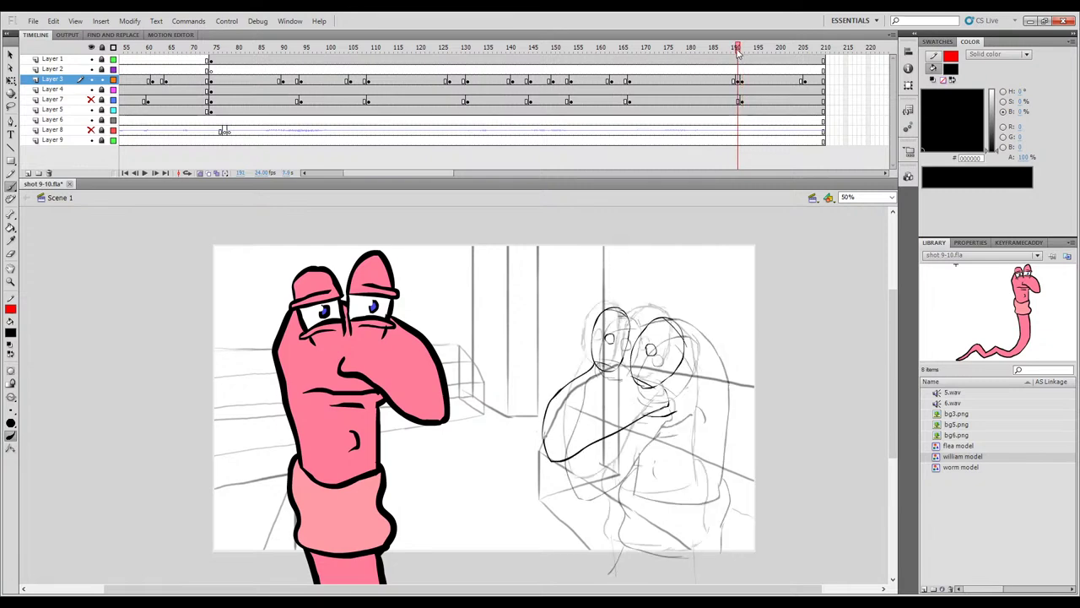
# Add the cheek crease and the line under the mouth on frame 191, flipping against the neighbouring poses.
pyautogui.press(',')
pyautogui.press('.')
pyautogui.press('.')
pyautogui.press(',')
pyautogui.press(',')
pyautogui.press('.')
pyautogui.moveTo(680, 403); pyautogui.dragTo(661, 428)
# Draw the top and back of the worm's head and the small chest mark on frame 191.
pyautogui.press(',')
pyautogui.press('.')
pyautogui.press('.')
pyautogui.press(',')
pyautogui.moveTo(675, 315)
pyautogui.mouseDown()
pyautogui.moveTo(710, 374)
pyautogui.moveTo(705, 490)
pyautogui.mouseUp()
pyautogui.hotkey('ctrl', 'z')
pyautogui.press('.')
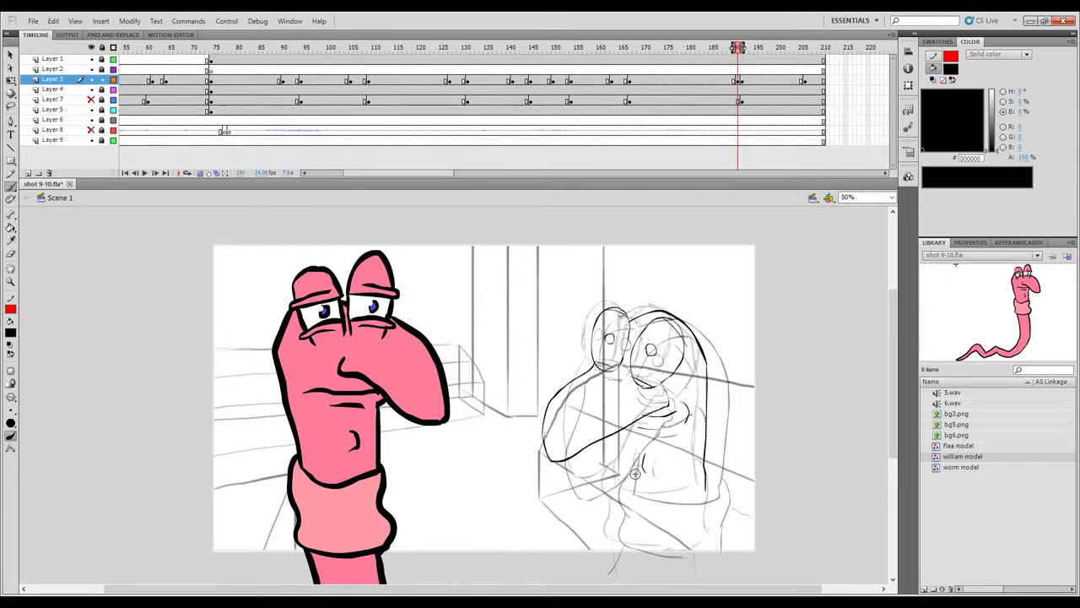
# Draw the neck opening and the front and lower edges of the collar on frame 191.
pyautogui.moveTo(627, 426)
pyautogui.mouseDown()
pyautogui.moveTo(625, 485)
pyautogui.moveTo(625, 439)
pyautogui.moveTo(622, 511)
pyautogui.moveTo(622, 488)
pyautogui.moveTo(699, 493)
pyautogui.mouseUp()
pyautogui.hotkey('ctrl', 'z')
pyautogui.hotkey('ctrl', 'z')
pyautogui.press('.')
pyautogui.press(',')
pyautogui.moveTo(618, 512)
pyautogui.mouseDown()
pyautogui.moveTo(612, 537)
pyautogui.moveTo(638, 549)
pyautogui.moveTo(702, 551)
pyautogui.mouseUp()
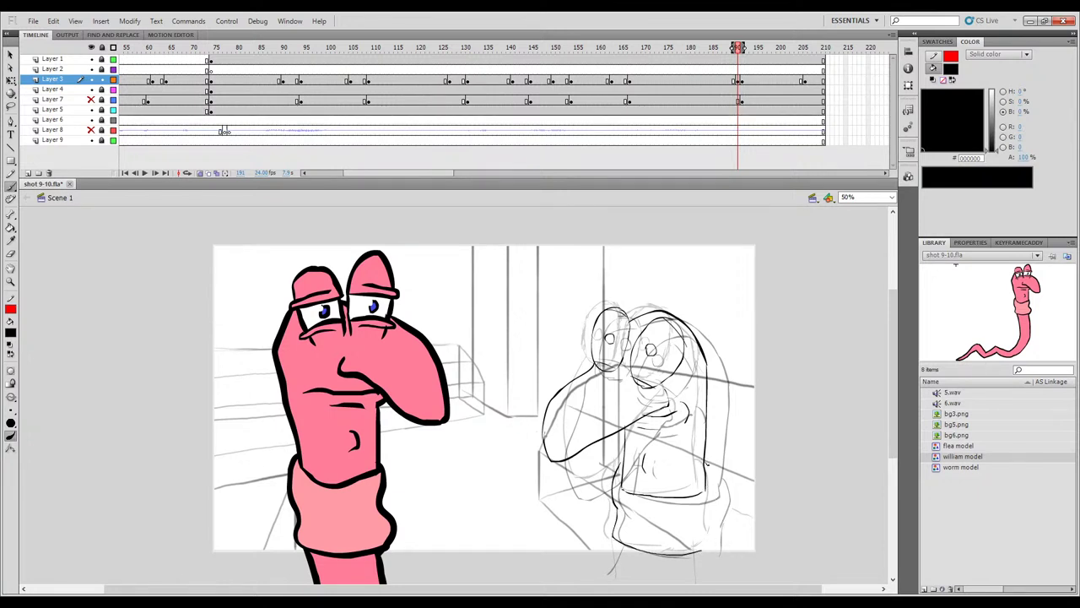
# Complete the collar's back edge and add the body lines below it on frame 191.
pyautogui.moveTo(710, 472); pyautogui.dragTo(716, 500)
pyautogui.press(',')
pyautogui.press('.')
pyautogui.moveTo(619, 538); pyautogui.dragTo(615, 577)
pyautogui.press(',')
pyautogui.press('.')
# Flip frame 191 against its neighbours with onion skinning off, and turn onion skinning back on.
pyautogui.click(202, 175)
pyautogui.press(',')
pyautogui.press('.')
pyautogui.press('.')
pyautogui.press(',')
pyautogui.press(',')
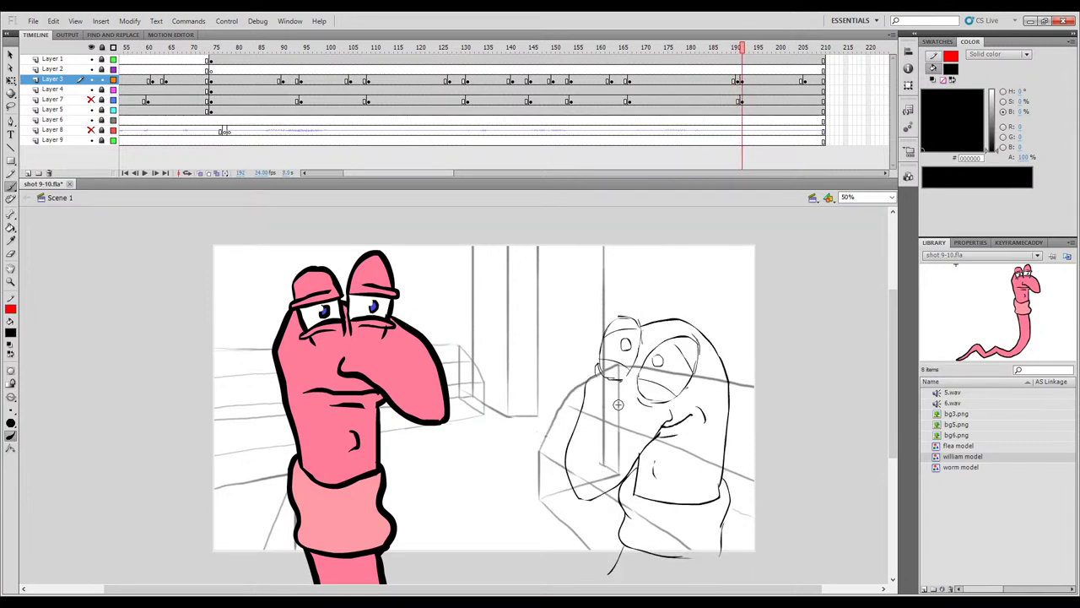
pyautogui.press('e')
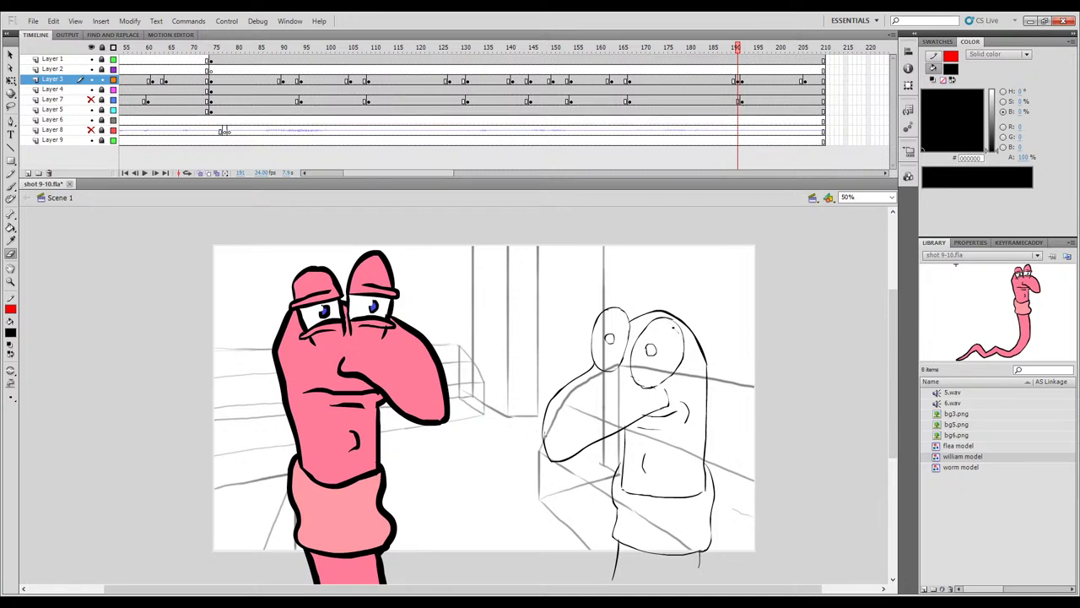
pyautogui.press('b')
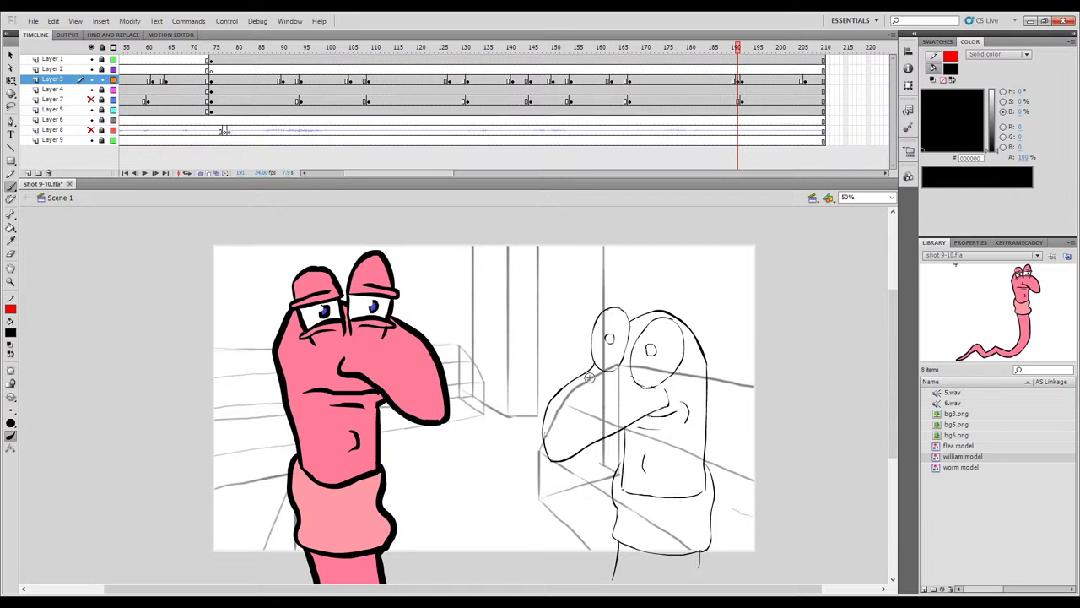
pyautogui.click(201, 173)
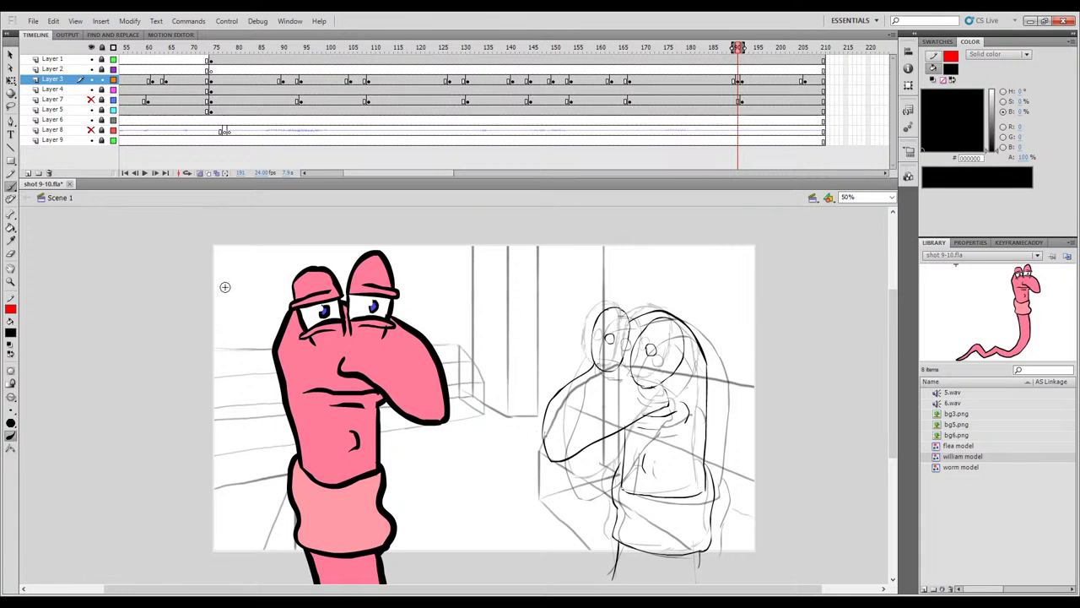
# Flip repeatedly between frames 190 and 191 to examine the motion of the eyes, nose and head.
pyautogui.press(',')
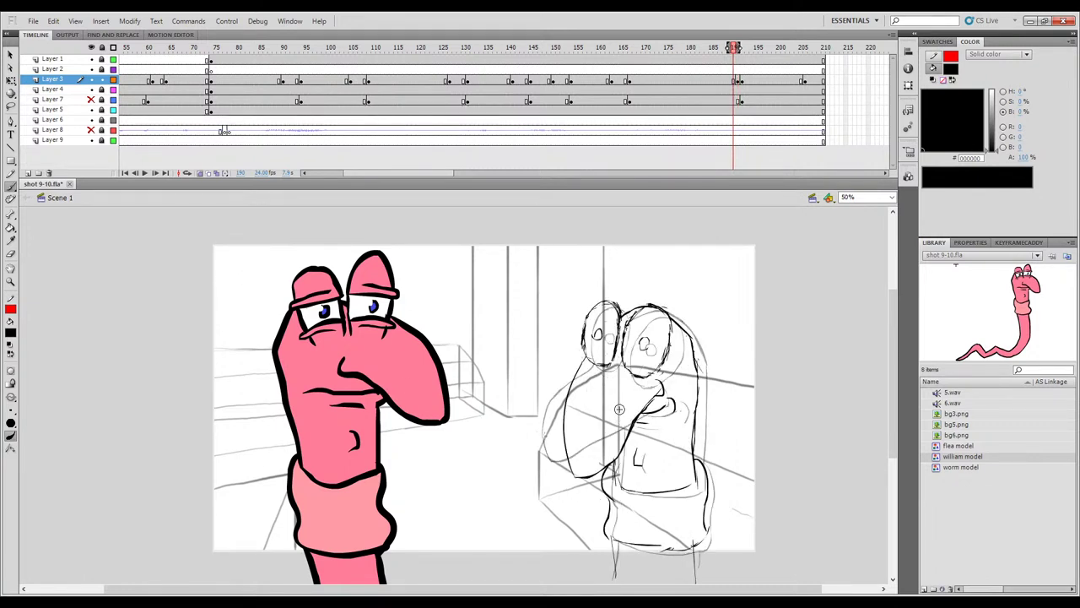
pyautogui.press('.')
pyautogui.press(',')
pyautogui.press('.')
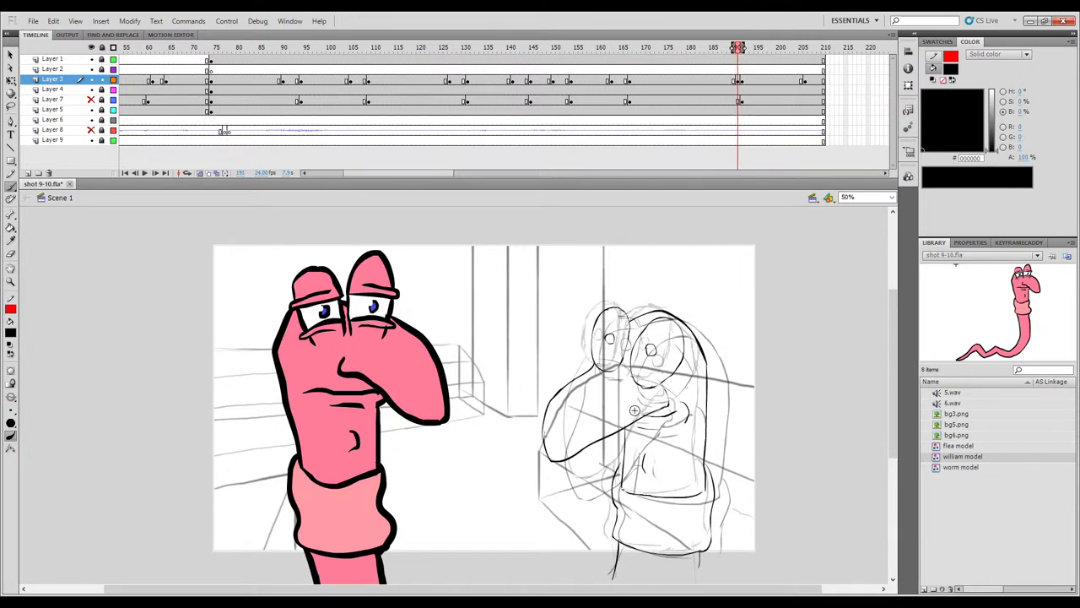
pyautogui.press(',')
pyautogui.press('.')
pyautogui.press(',')
pyautogui.press('.')
pyautogui.press(',')
pyautogui.press('.')
pyautogui.press(',')
pyautogui.press('.')
pyautogui.press(',')
pyautogui.press('.')
pyautogui.press(',')
pyautogui.press('.')
pyautogui.press(',')
pyautogui.press('.')
# Add eyelid lines to both eyes on frame 191, comparing them with the neighbouring poses.
pyautogui.moveTo(598, 315); pyautogui.dragTo(627, 316)
pyautogui.moveTo(639, 331); pyautogui.dragTo(654, 322)
pyautogui.press(',')
pyautogui.press('.')
pyautogui.press(',')
pyautogui.press('.')
pyautogui.press('.')
pyautogui.press(',')
pyautogui.press('.')
pyautogui.press(',')
pyautogui.press('.')
pyautogui.moveTo(691, 350)
pyautogui.mouseDown()
pyautogui.moveTo(670, 347)
pyautogui.moveTo(678, 341)
pyautogui.mouseUp()
pyautogui.moveTo(678, 412)
pyautogui.mouseDown()
pyautogui.moveTo(699, 387)
pyautogui.moveTo(723, 388)
pyautogui.moveTo(700, 396)
pyautogui.moveTo(743, 378)
pyautogui.mouseUp()
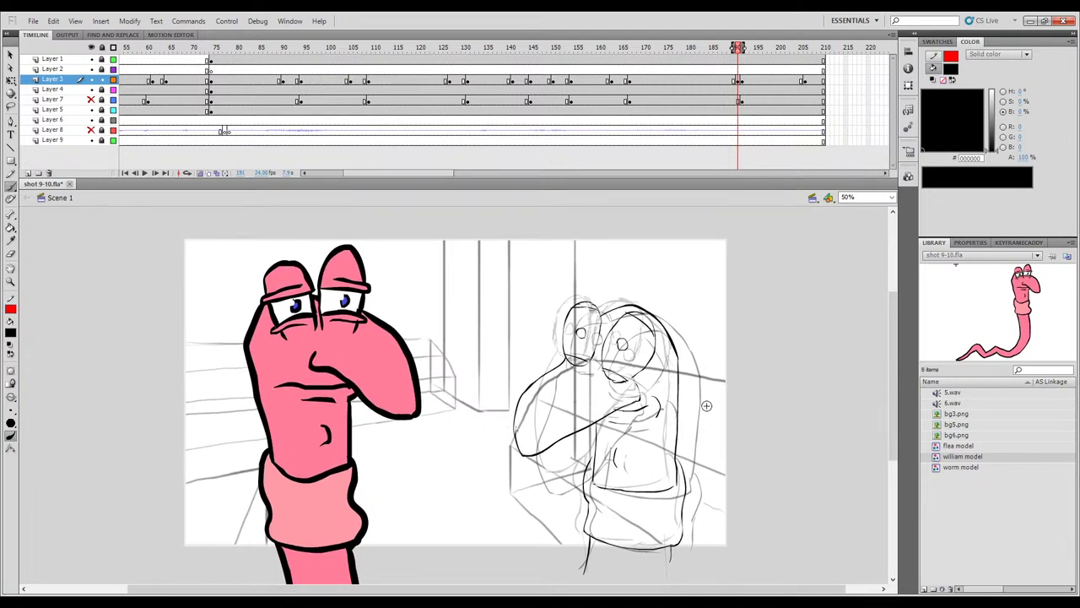
# Compare the finished frame 191 with frames 190 and 192, first with onion skinning and again with it turned off.
pyautogui.press(',')
pyautogui.press('.')
pyautogui.press(',')
pyautogui.press('.')
pyautogui.press('.')
pyautogui.press(',')
pyautogui.press(',')
pyautogui.press('.')
pyautogui.press('.')
pyautogui.press(',')
pyautogui.click(200, 173)
pyautogui.moveTo(738, 47); pyautogui.dragTo(743, 49)
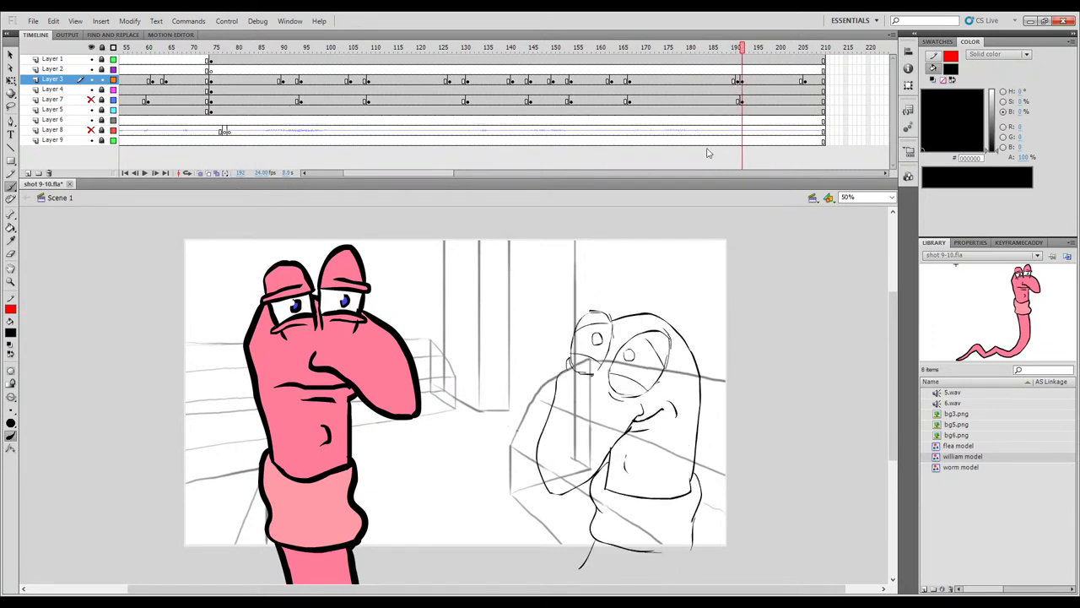
pyautogui.press(',')
pyautogui.press(',')
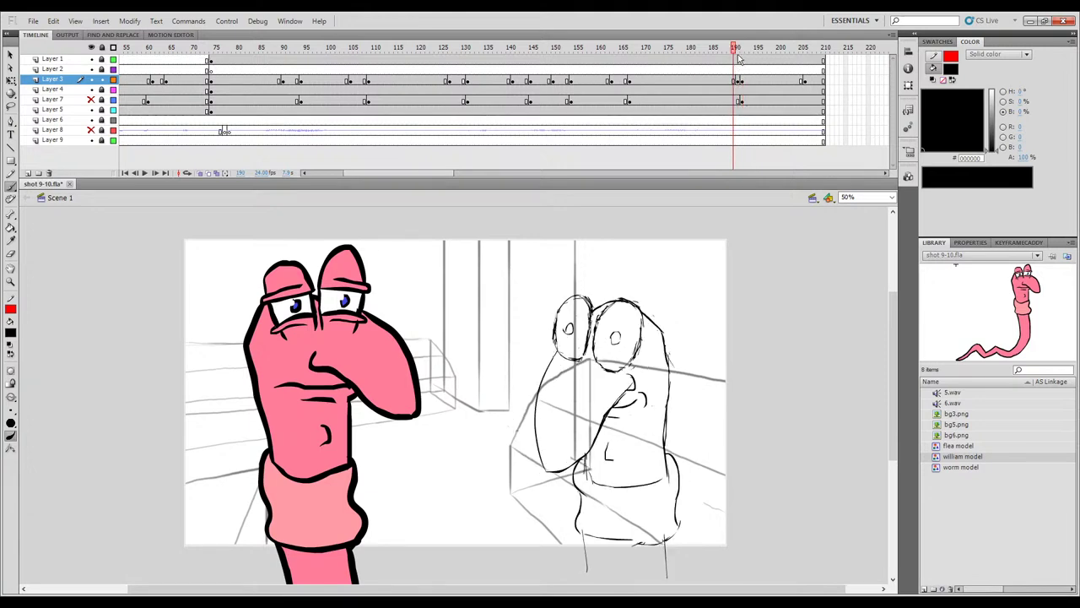
# Move the new inbetween keyframe on Layer 3 a few frames earlier, just before frame 190, and play the scene.
pyautogui.moveTo(733, 53)
pyautogui.mouseDown()
pyautogui.moveTo(825, 72)
pyautogui.moveTo(688, 89)
pyautogui.mouseUp()
pyautogui.click(738, 82)
pyautogui.moveTo(737, 82); pyautogui.dragTo(212, 143)
pyautogui.press('Return')
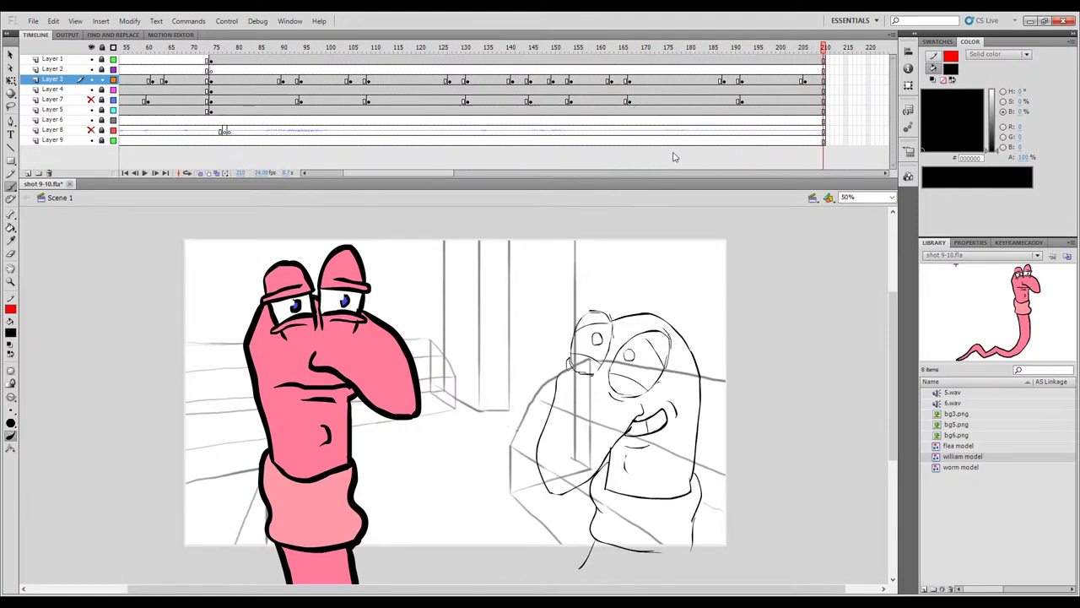
# Replay the animation from the start of the worm's scene to check the inbetween timing.
pyautogui.moveTo(667, 46); pyautogui.dragTo(220, 47)
pyautogui.press('Return')
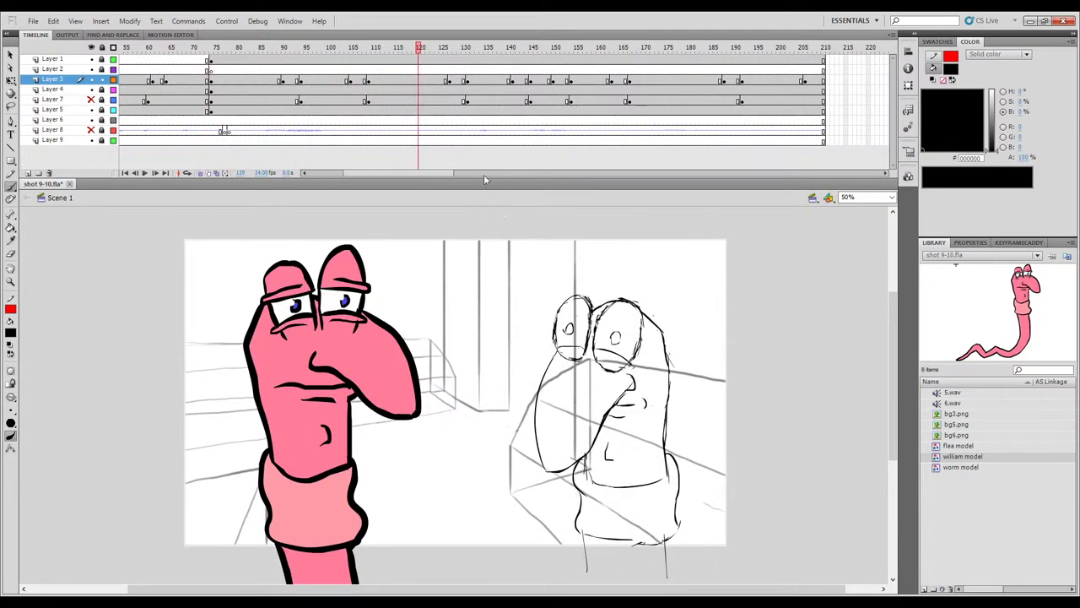
pyautogui.moveTo(358, 47); pyautogui.dragTo(171, 47)
pyautogui.press('Return')
pyautogui.press('Return')
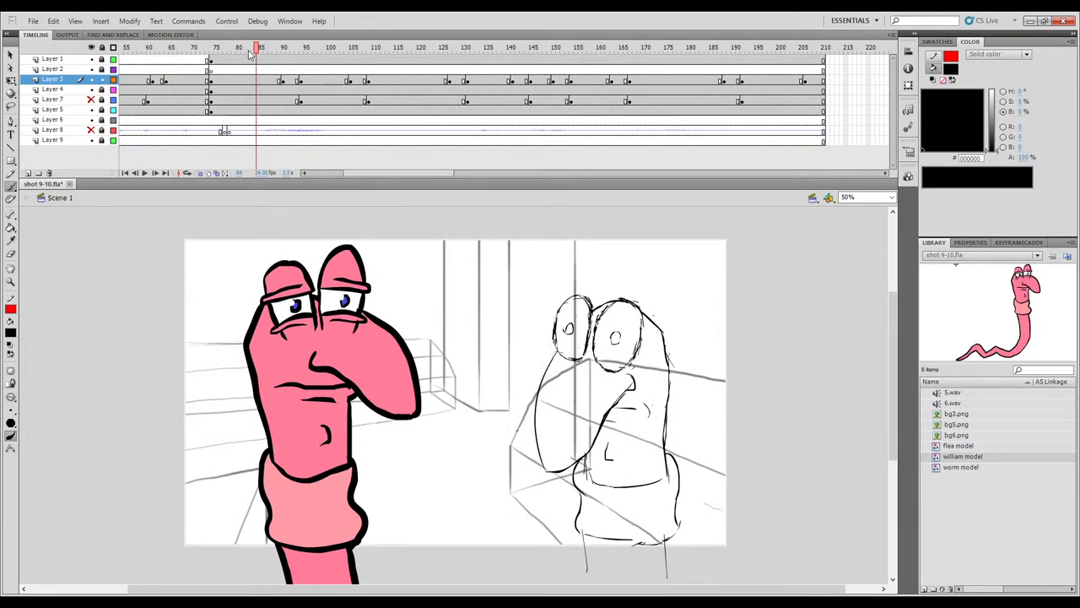
# Unhide Layer 8 and replay the scene from before the shot change.
pyautogui.moveTo(255, 51); pyautogui.dragTo(175, 51)
pyautogui.press('Return')
pyautogui.press('Return')
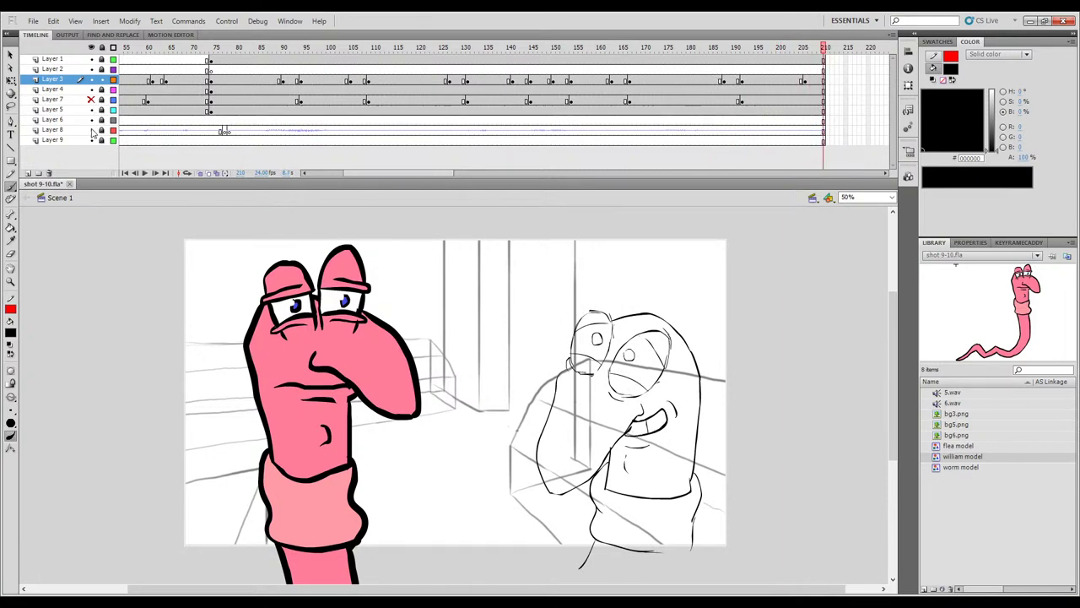
pyautogui.moveTo(279, 48); pyautogui.dragTo(125, 48)
pyautogui.press('Return')
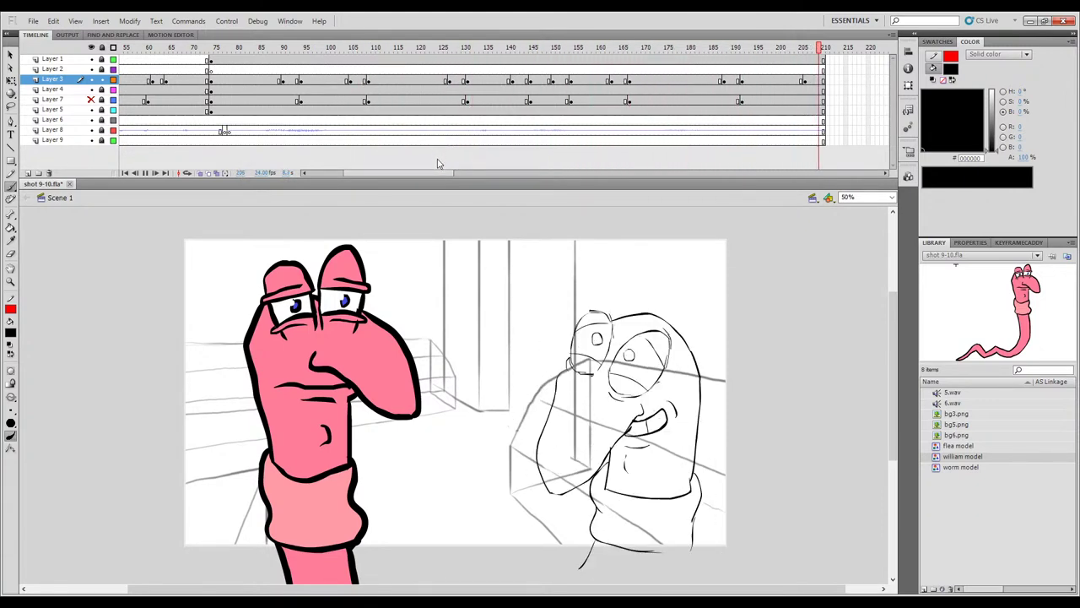
# Hide Layer 1 and play the scene with only the sketched worm over the background.
pyautogui.click(91, 59)
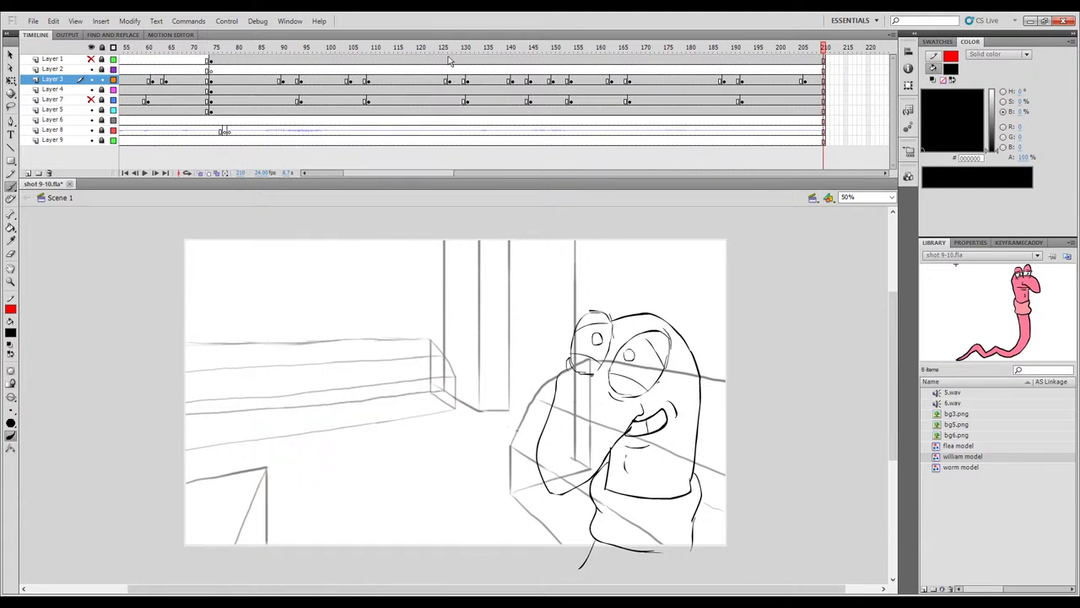
pyautogui.moveTo(475, 47); pyautogui.dragTo(129, 110)
pyautogui.press('Return')
pyautogui.press('Return')
pyautogui.moveTo(540, 425); pyautogui.dragTo(534, 440)
pyautogui.press('Return')
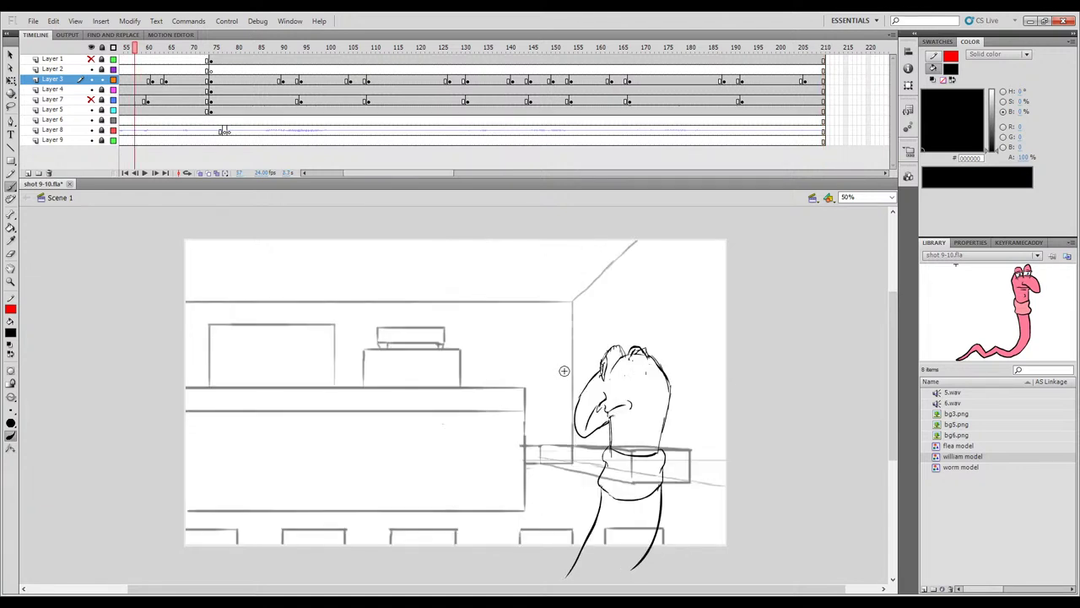
# Rework the outer edge of the nose on the closed-mouth pose shown at frame 196 and lasso the nose.
pyautogui.click(760, 49)
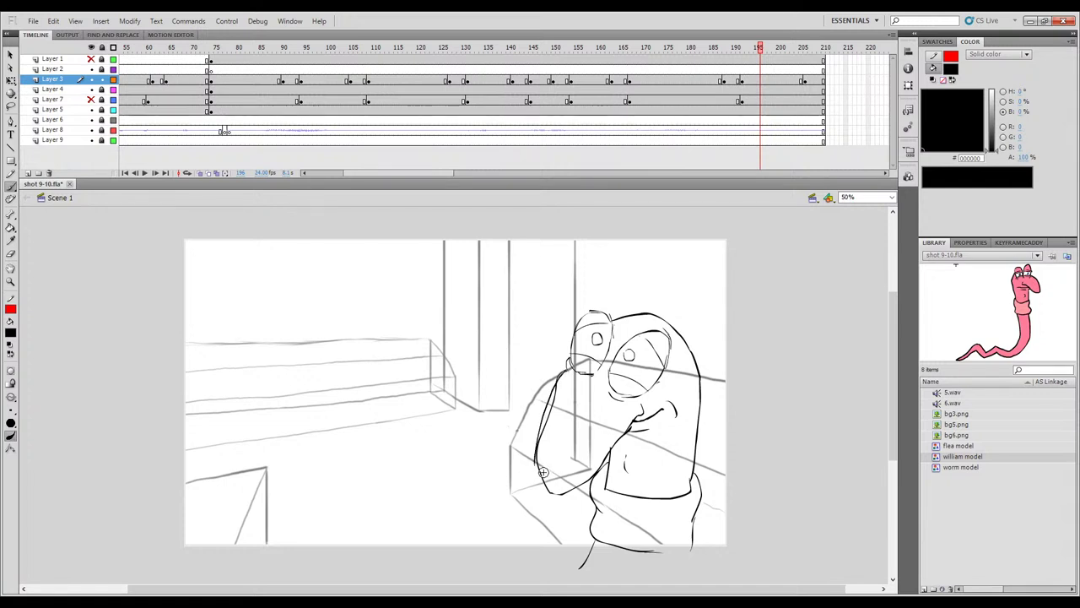
pyautogui.press('e')
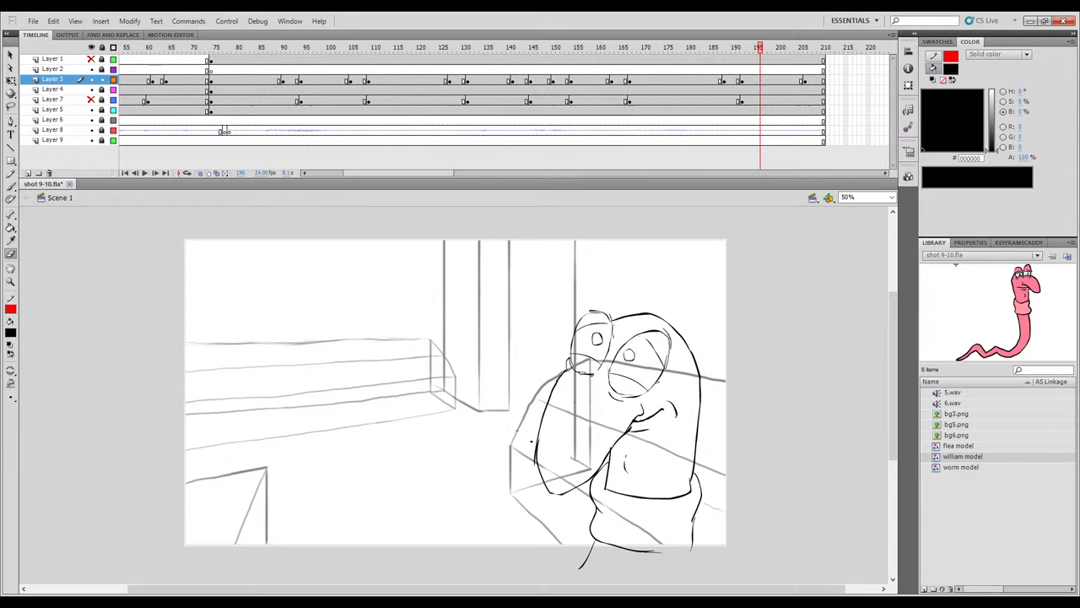
pyautogui.press('b')
pyautogui.press('l')
pyautogui.moveTo(586, 422)
pyautogui.mouseDown()
pyautogui.moveTo(581, 384)
pyautogui.moveTo(510, 490)
pyautogui.moveTo(553, 429)
pyautogui.mouseUp()
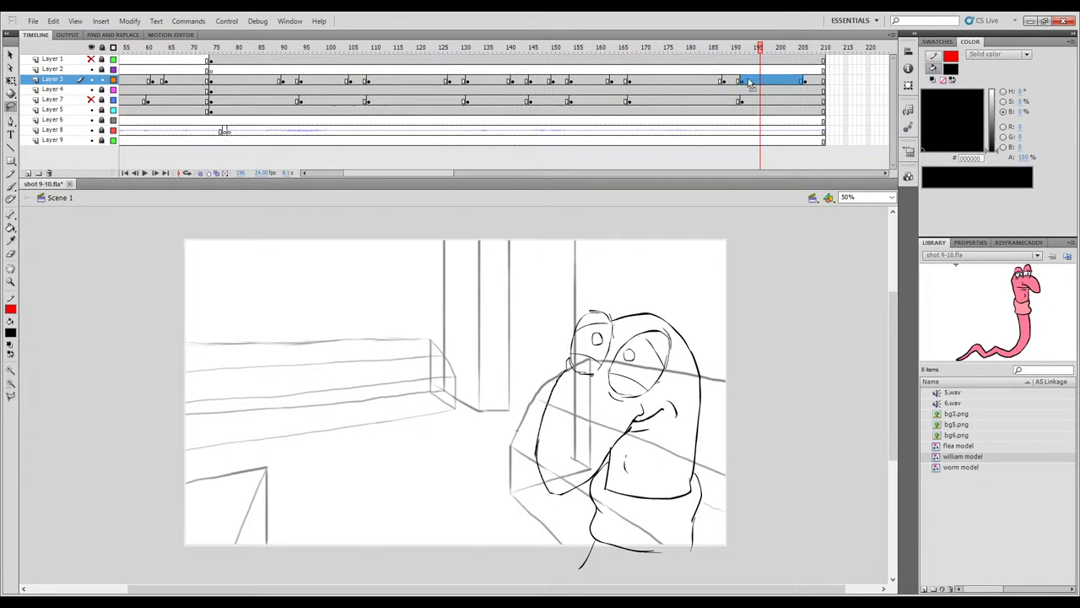
# Replace the nose outline on the smiling pose at frame 206 with the revised one.
pyautogui.click(804, 81)
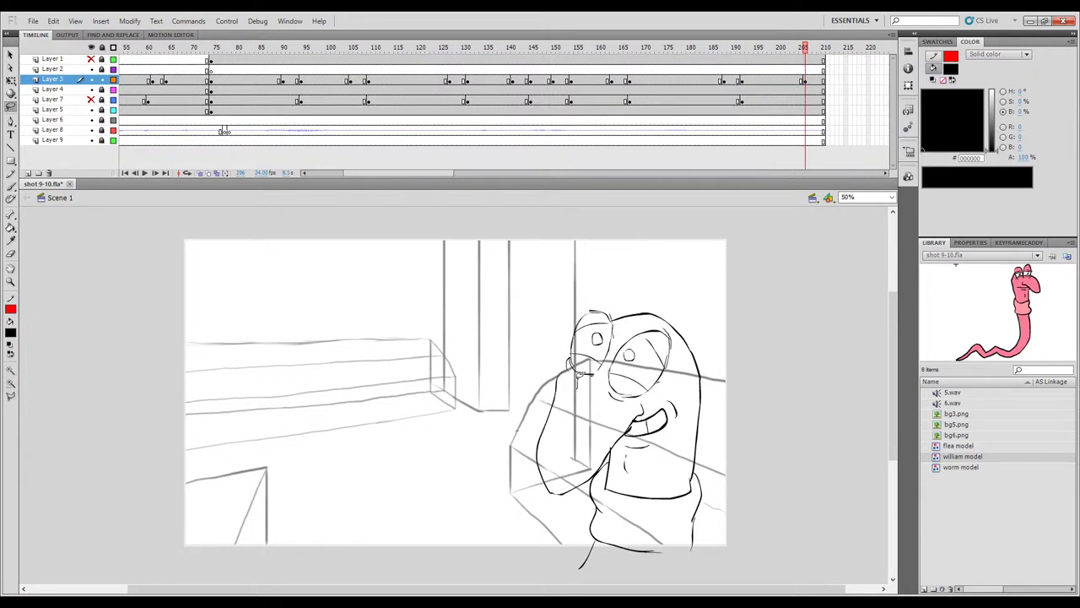
pyautogui.moveTo(553, 495); pyautogui.dragTo(584, 414)
pyautogui.press('Delete')
pyautogui.hotkey('ctrl', 'z')
pyautogui.press('b')
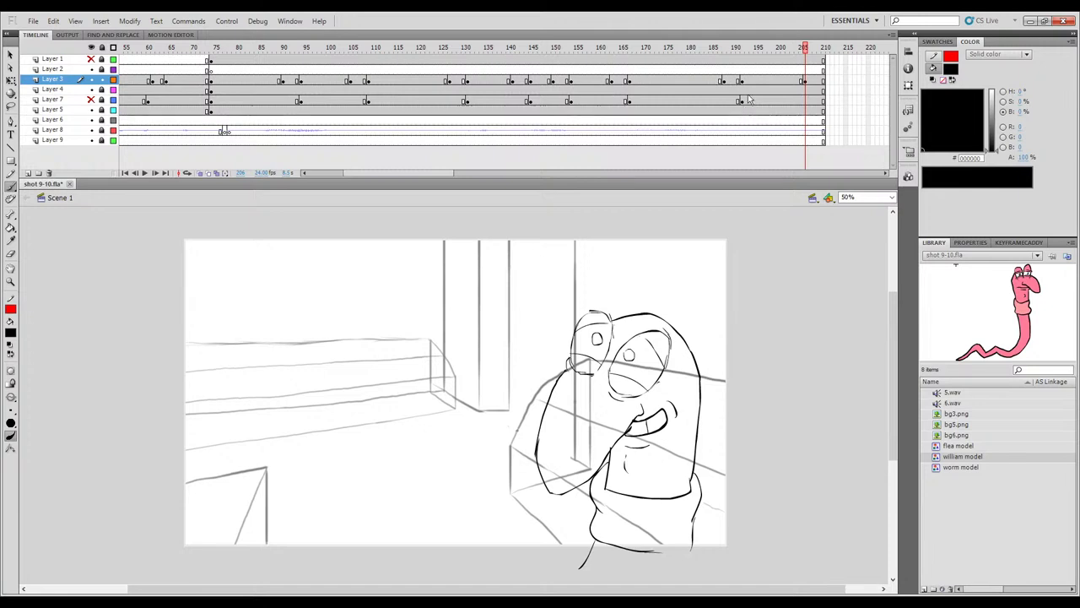
# Play the opening head movement around frames 65 to 100 to judge the timing of its poses.
pyautogui.moveTo(803, 51)
pyautogui.mouseDown()
pyautogui.moveTo(780, 51)
pyautogui.moveTo(814, 54)
pyautogui.moveTo(200, 51)
pyautogui.moveTo(224, 50)
pyautogui.mouseUp()
pyautogui.press('Return')
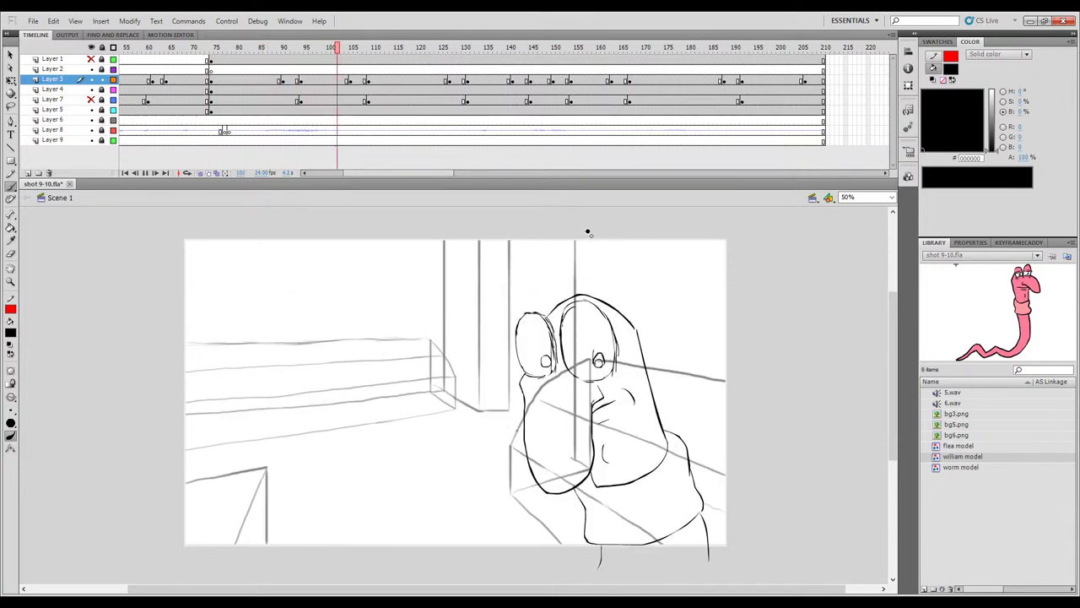
pyautogui.moveTo(345, 54); pyautogui.dragTo(172, 51)
pyautogui.press('Return')
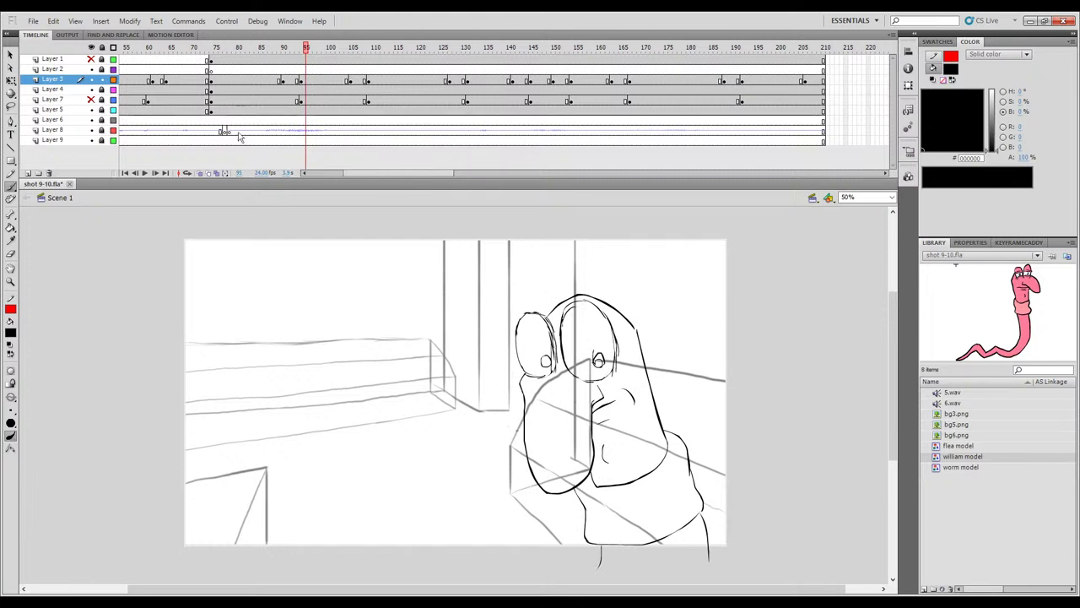
# Shift the two Layer 3 keyframes around frames 105 and 109 three frames later and play the result.
pyautogui.keyDown('shift'); pyautogui.click(350, 82); pyautogui.keyUp('shift')
pyautogui.moveTo(351, 82); pyautogui.dragTo(366, 81)
pyautogui.press('Return')
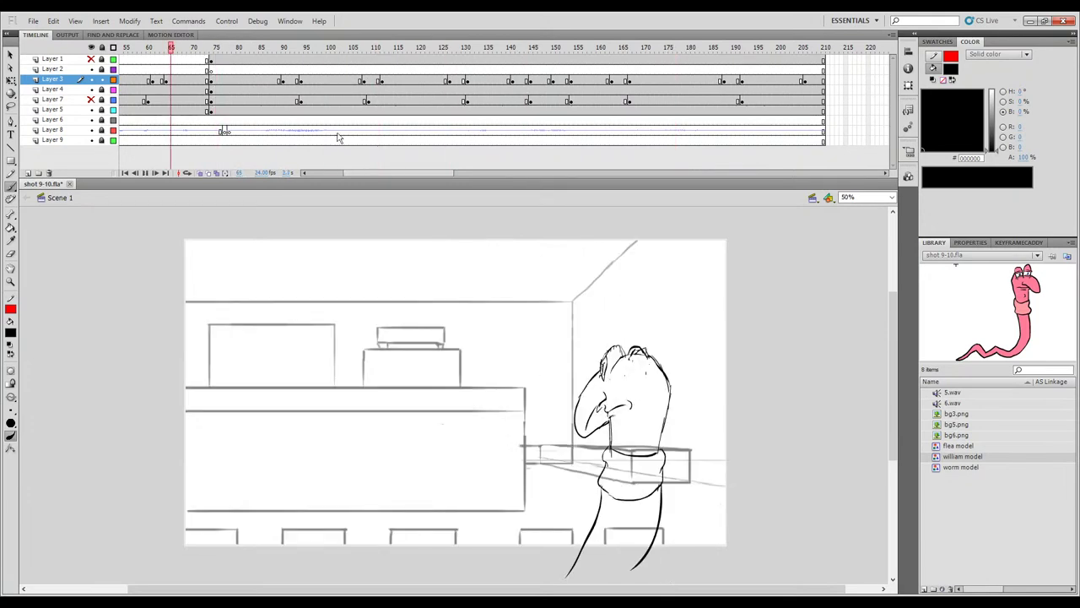
pyautogui.press('Return')
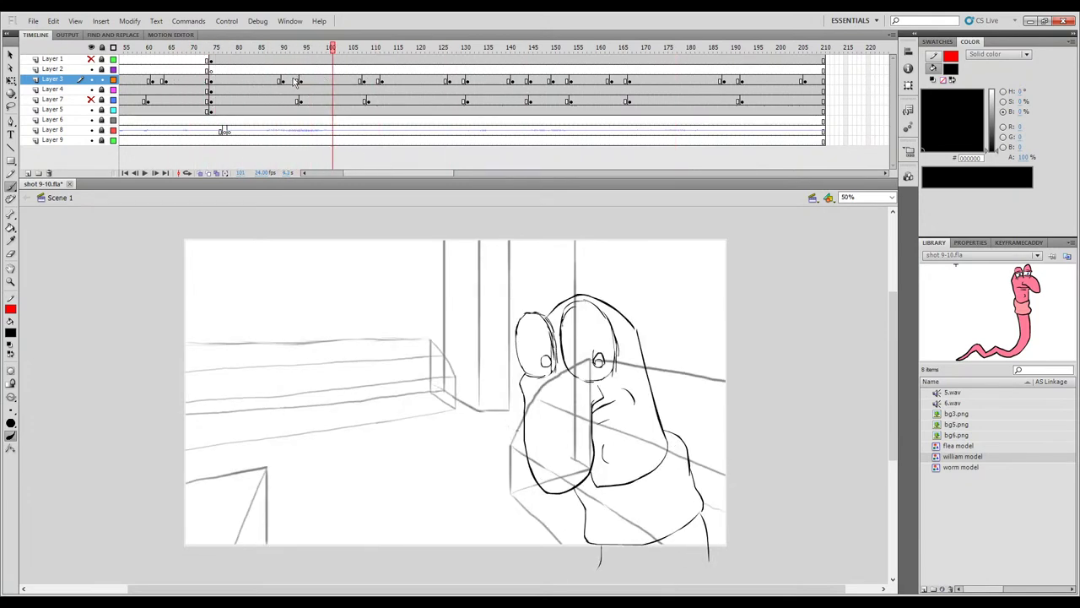
# Shift the two Layer 3 keyframes around frames 90 and 94 two frames later and replay the scene.
pyautogui.moveTo(300, 82); pyautogui.dragTo(156, 78)
pyautogui.press('Return')
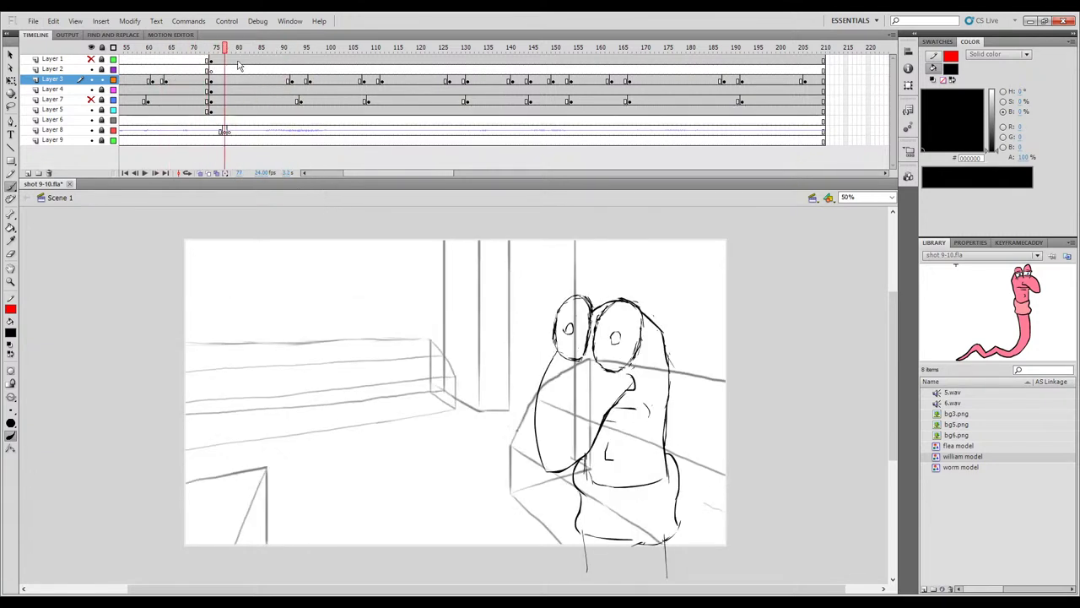
pyautogui.moveTo(225, 54); pyautogui.dragTo(131, 56)
pyautogui.press('Return')
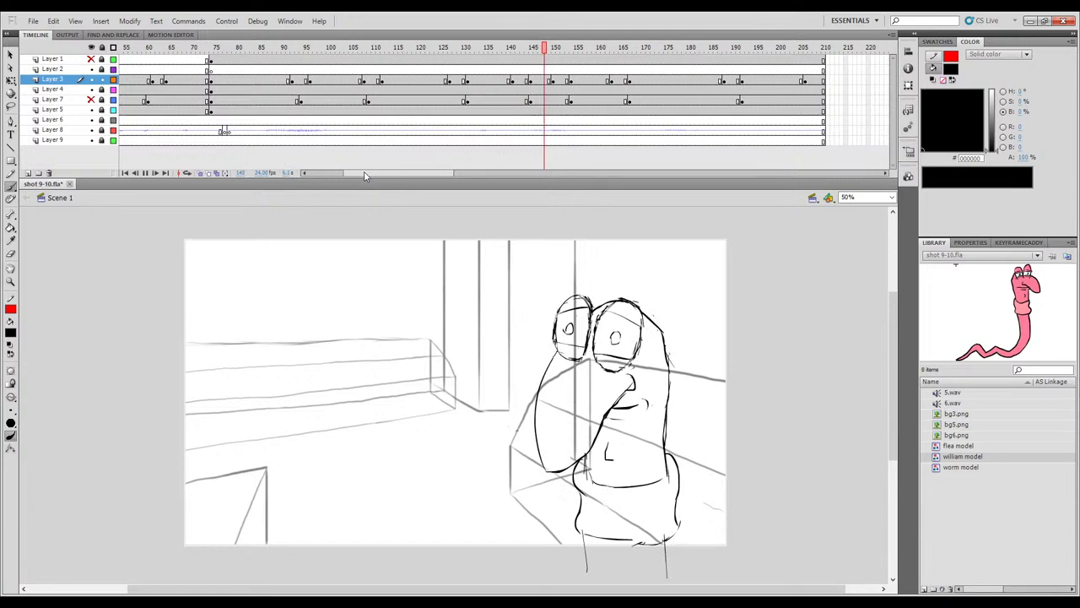
# Scrub and replay the section between about frames 117 and 166 to check the spacing of the head poses.
pyautogui.moveTo(481, 49); pyautogui.dragTo(582, 72)
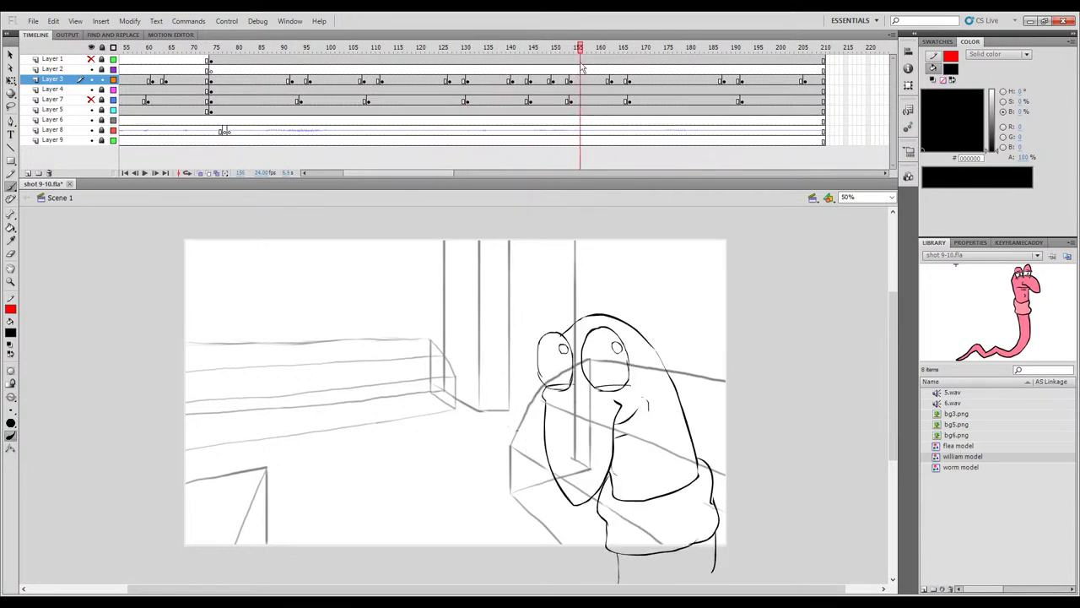
pyautogui.moveTo(518, 50); pyautogui.dragTo(540, 57)
pyautogui.click(406, 49)
pyautogui.press('Return')
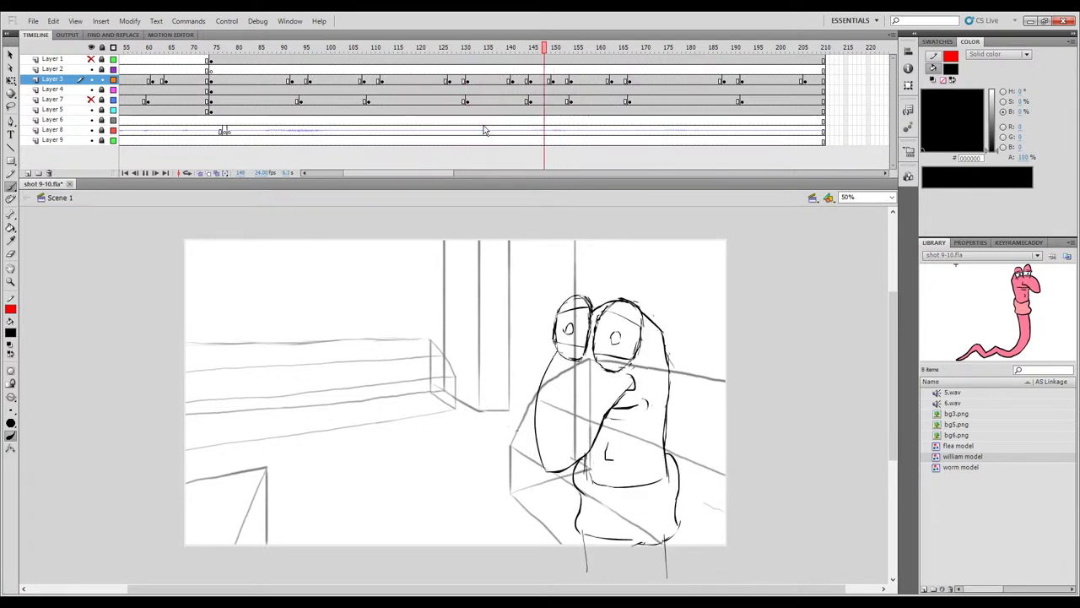
pyautogui.press('Return')
pyautogui.moveTo(595, 52); pyautogui.dragTo(512, 69)
pyautogui.press('Return')
pyautogui.press('Return')
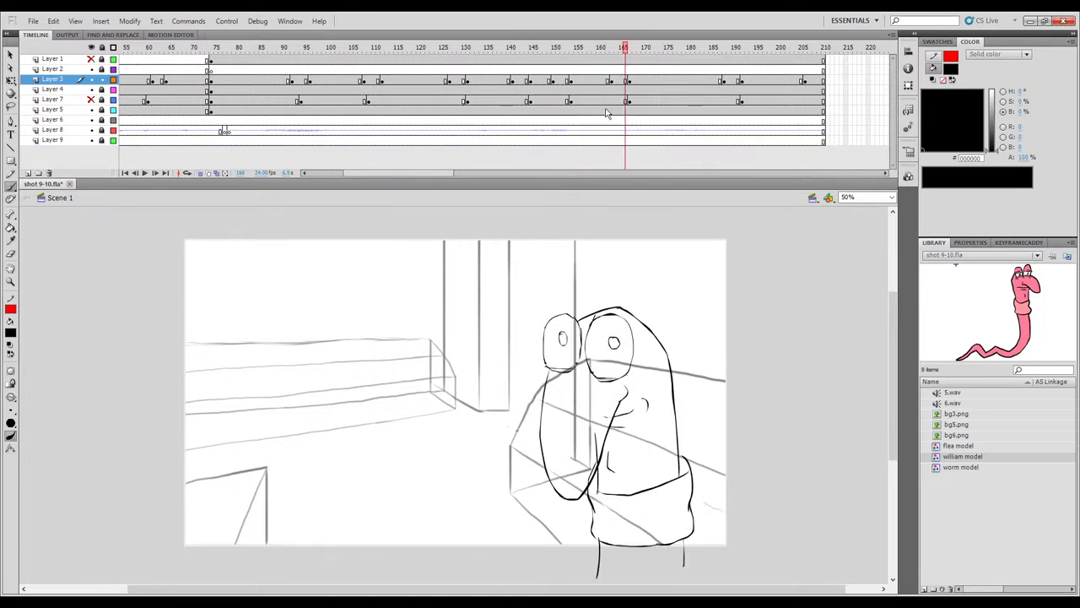
# Shift the two Layer 3 keyframes around frames 163 and 167 two frames later and play through to the end.
pyautogui.moveTo(629, 82)
pyautogui.mouseDown()
pyautogui.moveTo(613, 82)
pyautogui.moveTo(629, 84)
pyautogui.mouseUp()
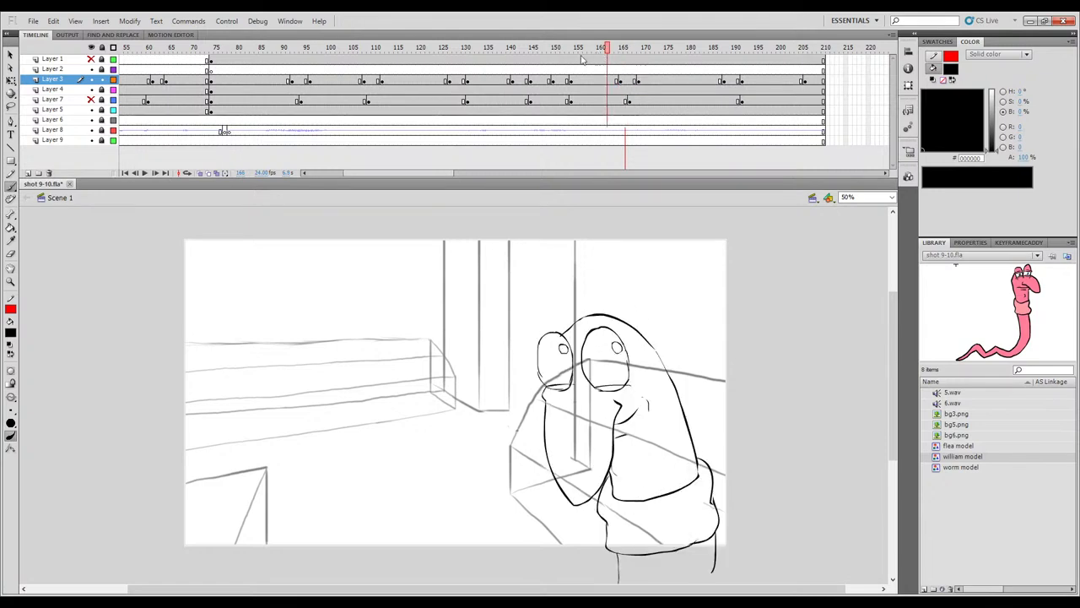
pyautogui.moveTo(597, 51); pyautogui.dragTo(390, 53)
pyautogui.press('Return')
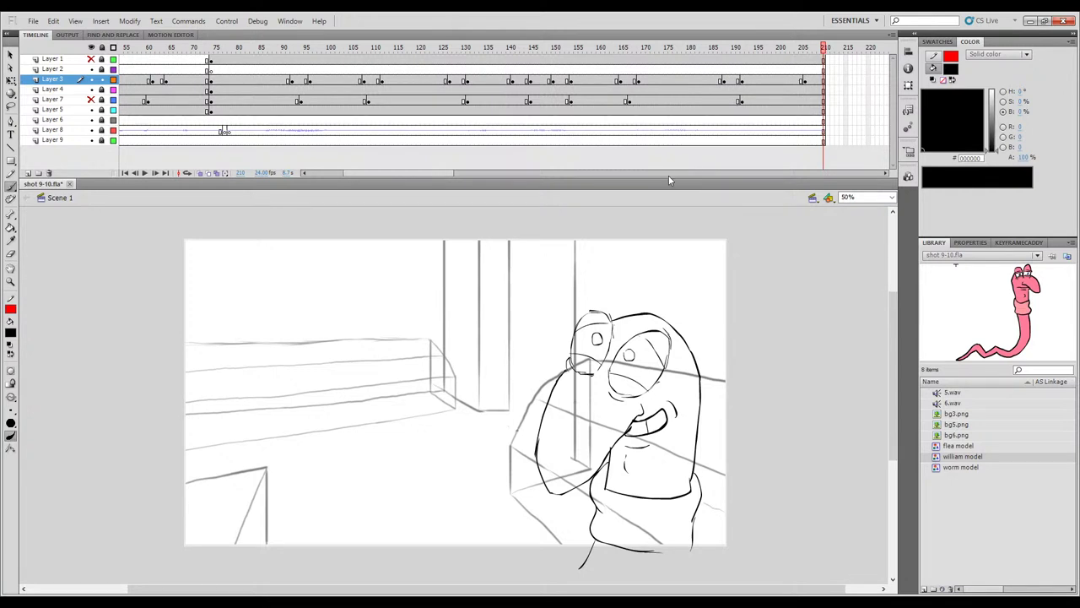
# Replay the retimed animation from about frame 66 and return the playhead there.
pyautogui.moveTo(687, 51); pyautogui.dragTo(175, 50)
pyautogui.press('Return')
pyautogui.press('Return')
pyautogui.moveTo(302, 49)
pyautogui.mouseDown()
pyautogui.moveTo(282, 51)
pyautogui.moveTo(323, 59)
pyautogui.moveTo(174, 63)
pyautogui.mouseUp()
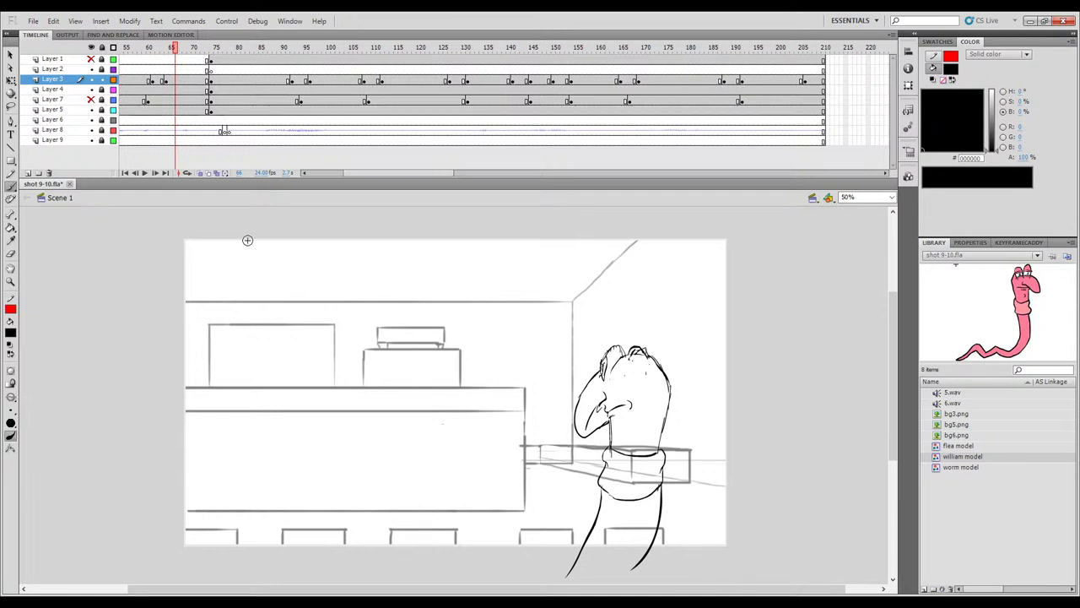
# Play the animation to the end and insert blank keyframes on Layer 3 at frames 91 and 93.
pyautogui.press('Return')
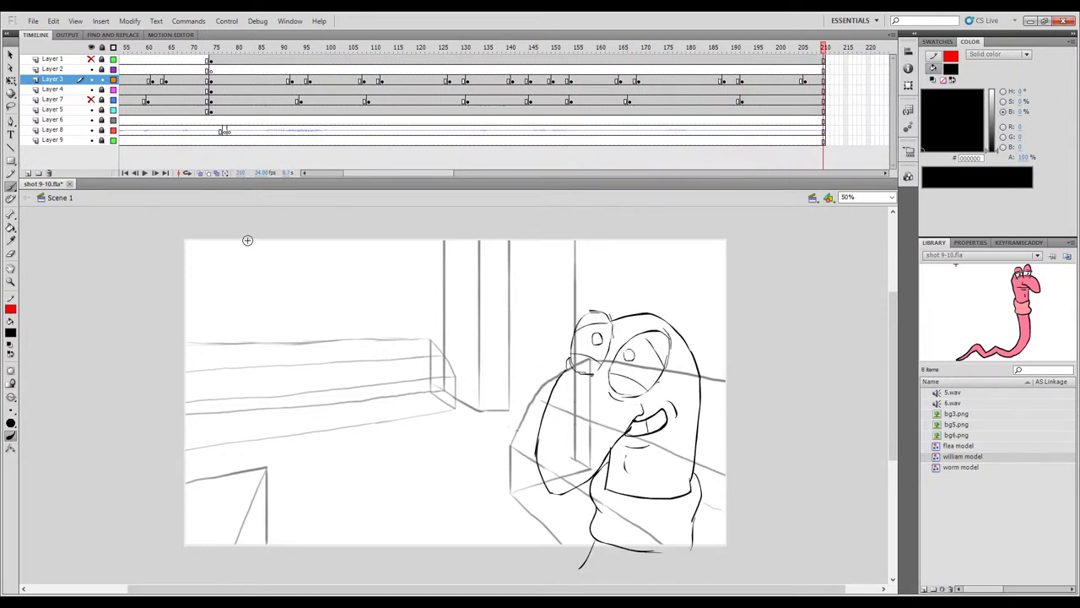
pyautogui.moveTo(294, 48); pyautogui.dragTo(288, 48)
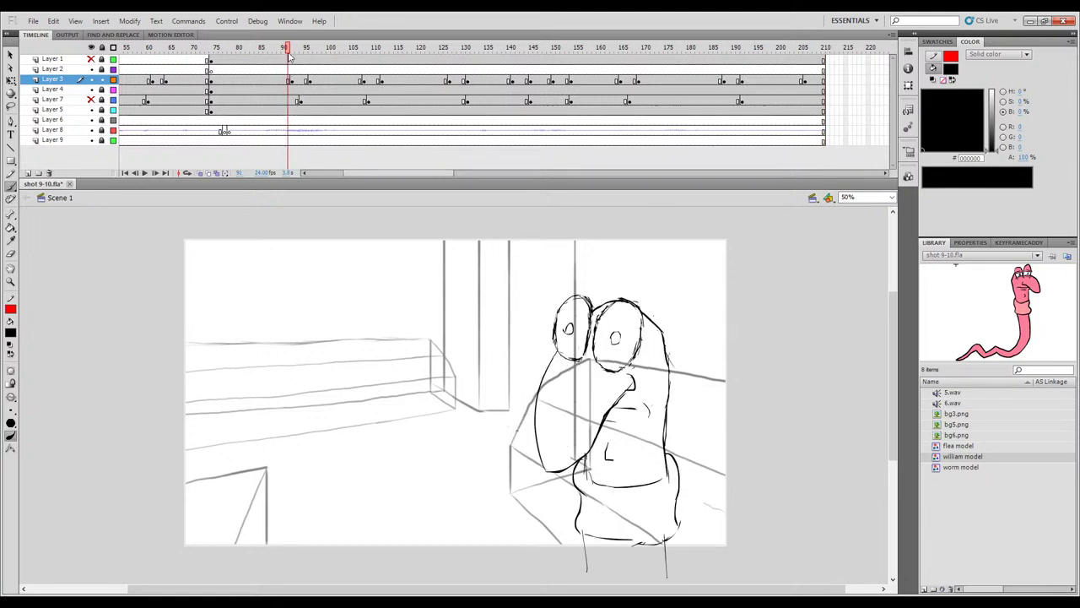
pyautogui.click(298, 82)
pyautogui.click(289, 81)
pyautogui.press('F7')
pyautogui.click(298, 80)
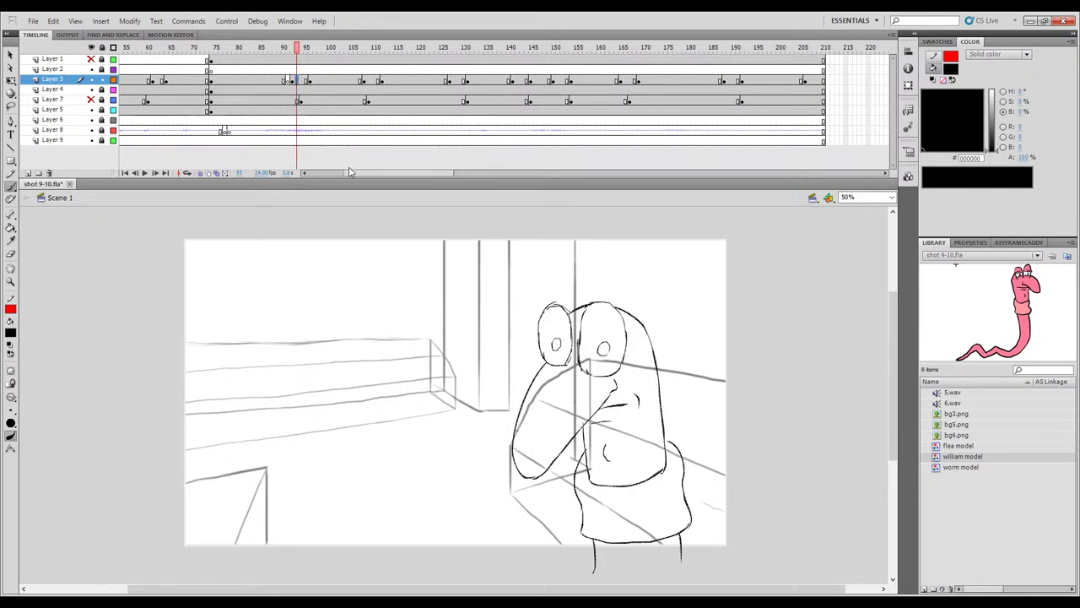
# Insert blank keyframes on Layer 3 at frames 107, 109, 126 and 128.
pyautogui.click(364, 81)
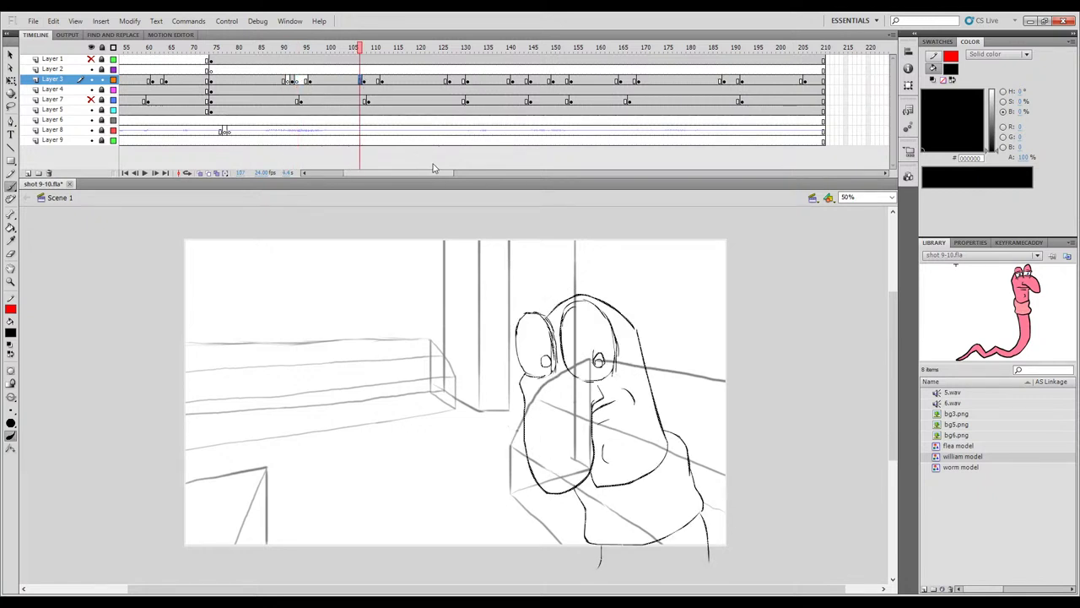
pyautogui.press('F7')
pyautogui.click(369, 82)
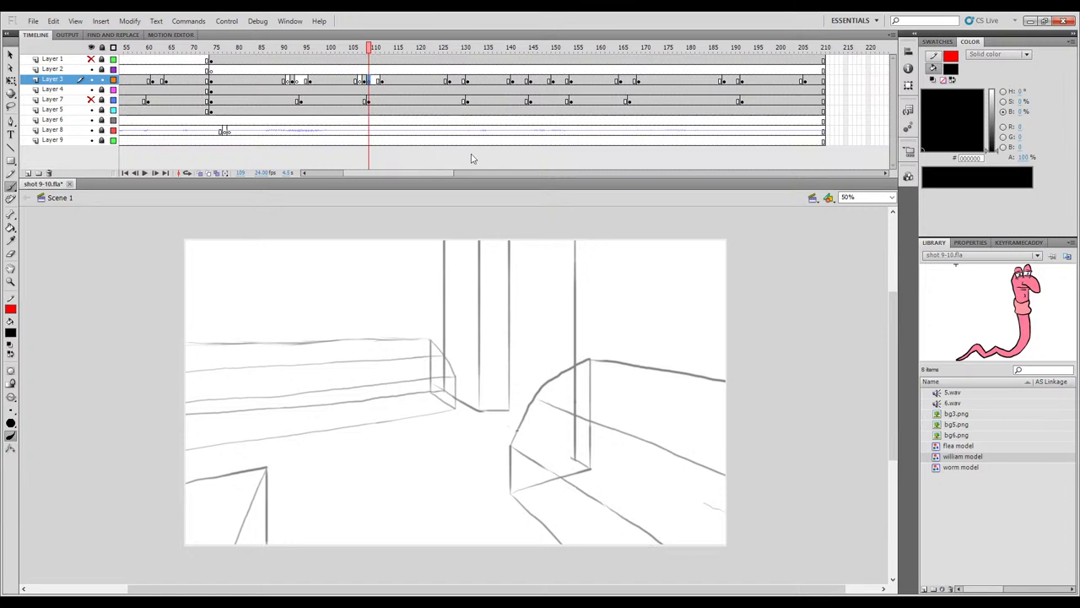
pyautogui.click(447, 81)
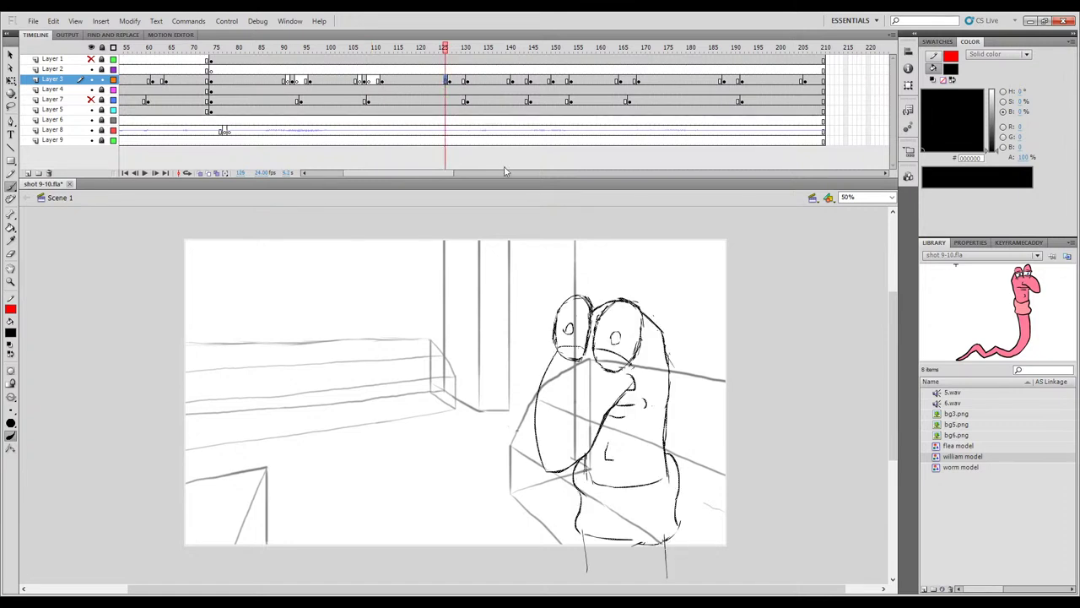
pyautogui.click(454, 82)
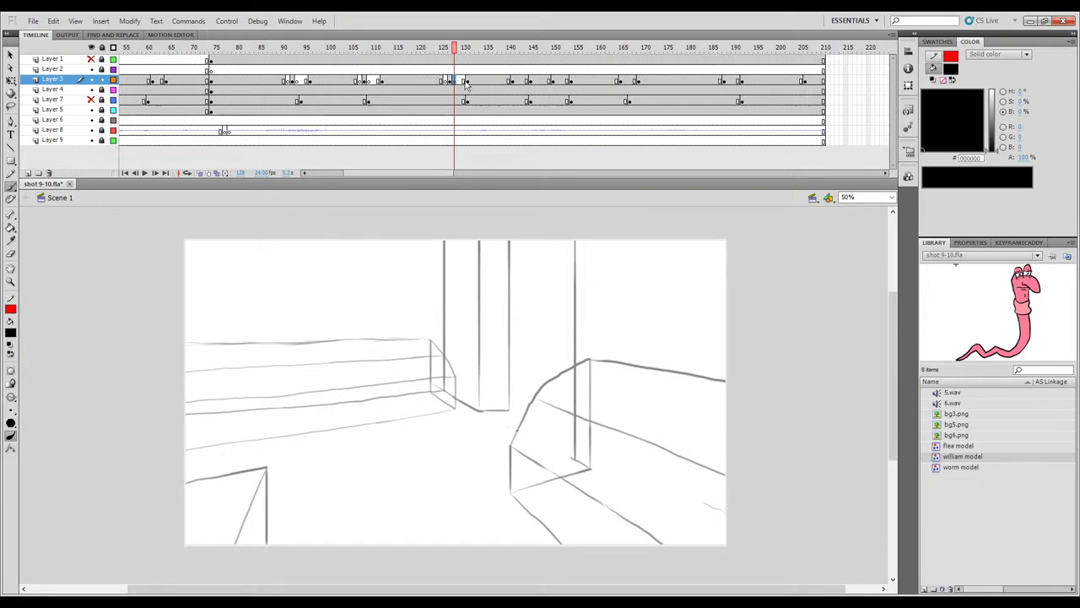
# Insert blank keyframes on Layer 3 at frames 140, 142, 149 and 151.
pyautogui.click(510, 81)
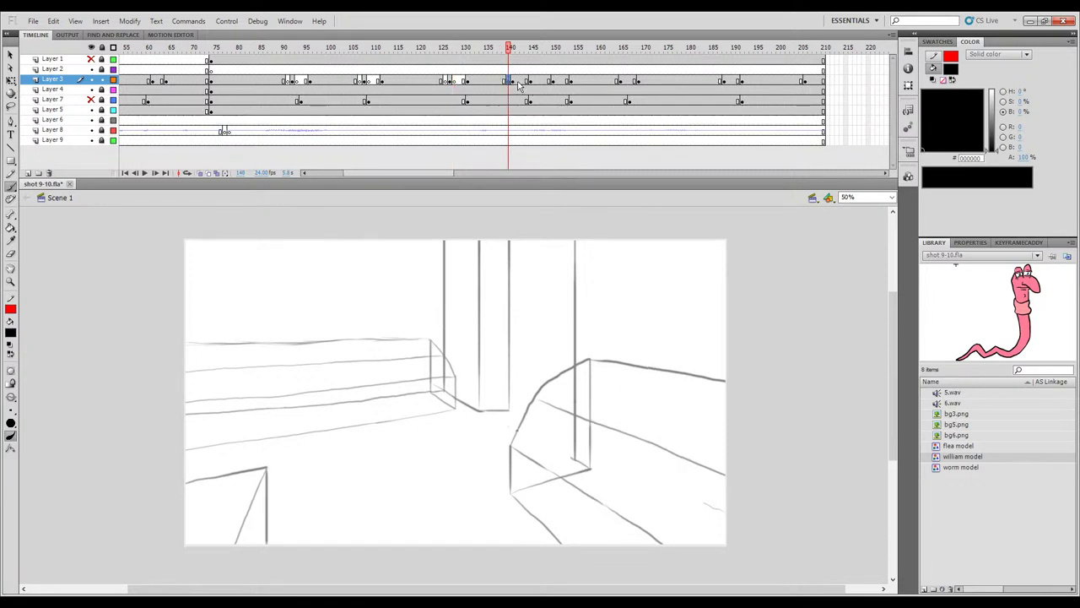
pyautogui.click(517, 81)
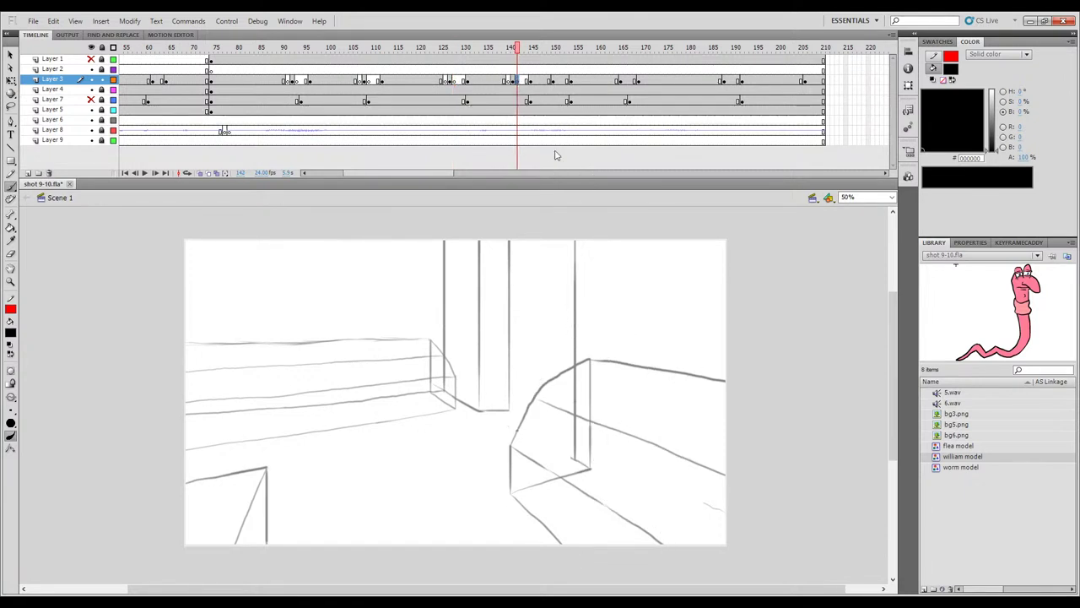
pyautogui.click(549, 81)
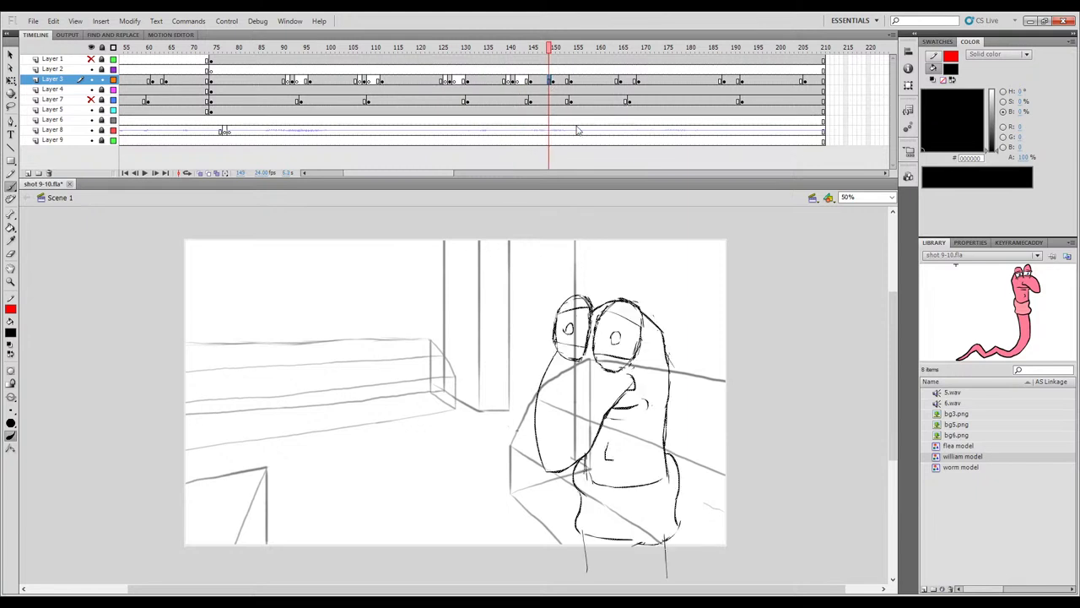
pyautogui.click(556, 81)
# Insert blank keyframes on Layer 3 at frames 164, 166, 187 and 189.
pyautogui.click(617, 81)
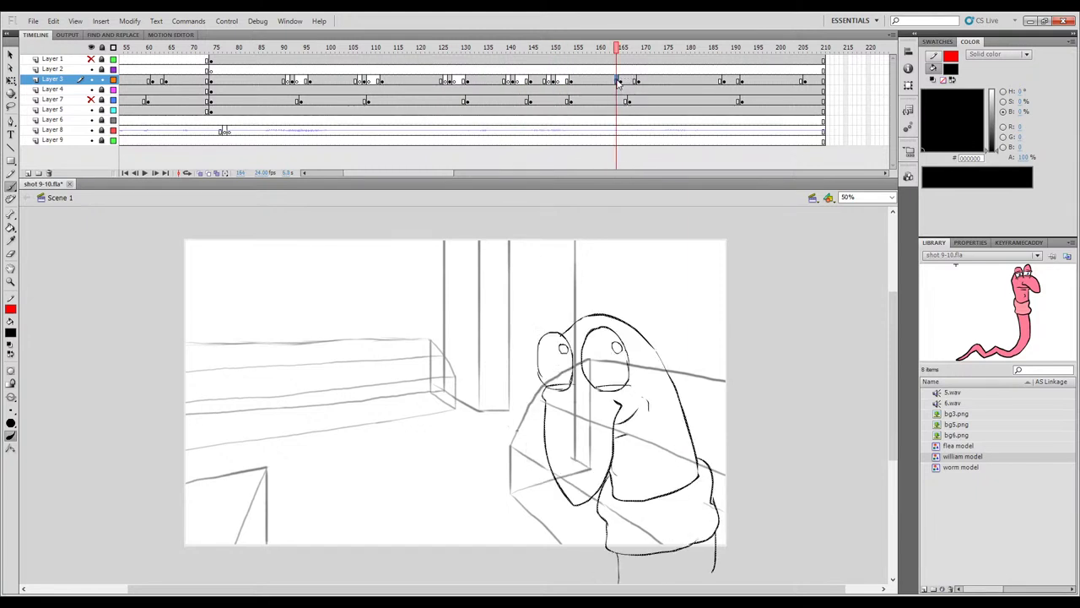
pyautogui.press('Delete')
pyautogui.click(625, 82)
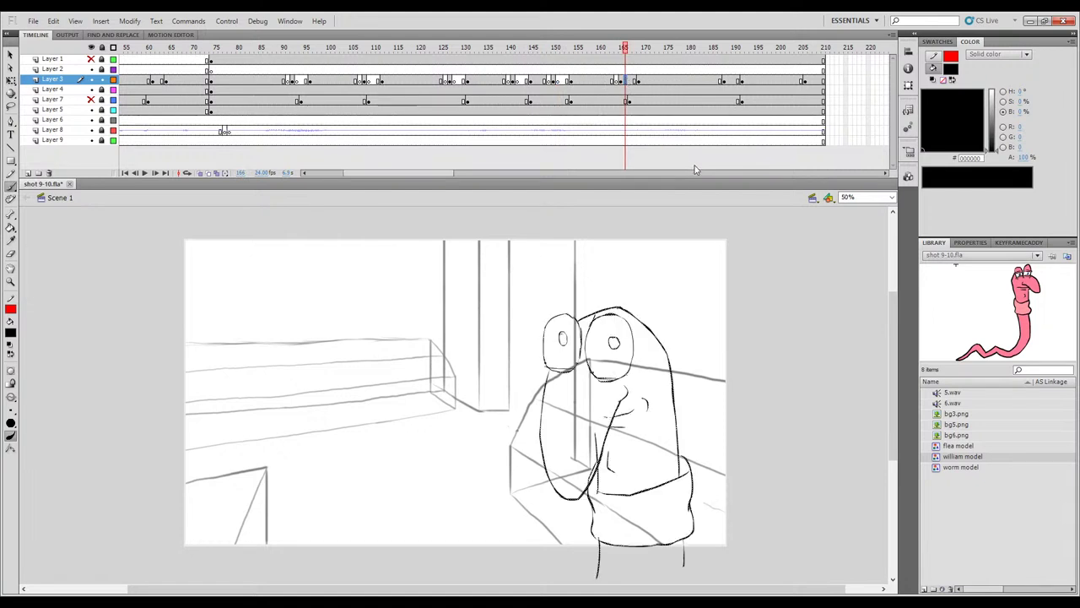
pyautogui.click(720, 81)
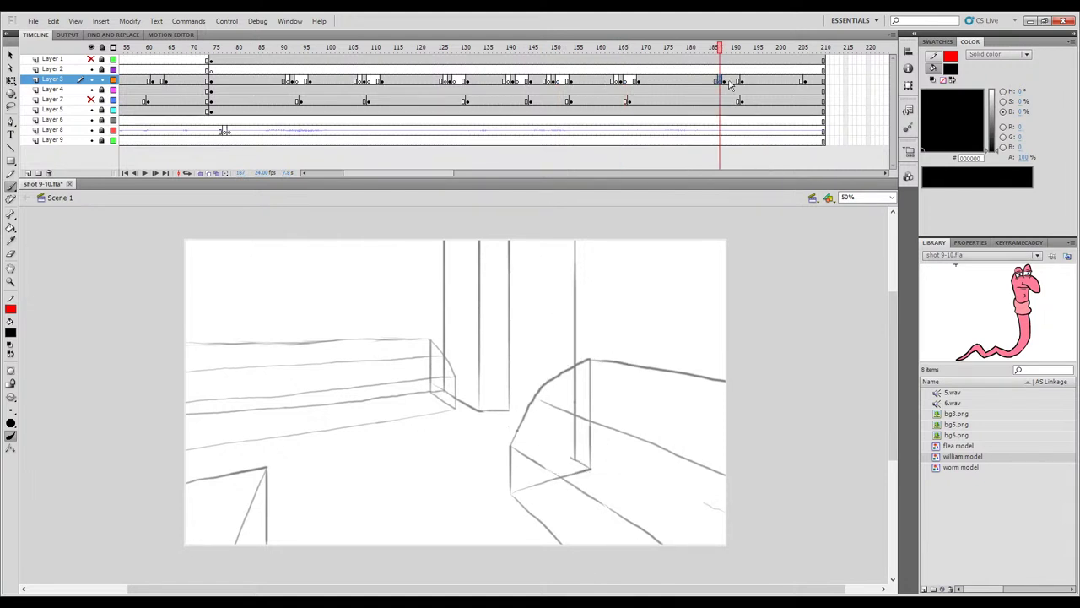
pyautogui.click(729, 81)
pyautogui.press('Delete')
# Scrub through the timeline, replay from about frame 70, and park the playhead on the blank keyframe at frame 91.
pyautogui.moveTo(716, 48)
pyautogui.mouseDown()
pyautogui.moveTo(714, 59)
pyautogui.moveTo(836, 73)
pyautogui.moveTo(794, 76)
pyautogui.moveTo(825, 80)
pyautogui.moveTo(805, 80)
pyautogui.moveTo(836, 99)
pyautogui.mouseUp()
pyautogui.moveTo(808, 54); pyautogui.dragTo(124, 51)
pyautogui.click(304, 48)
pyautogui.press('Return')
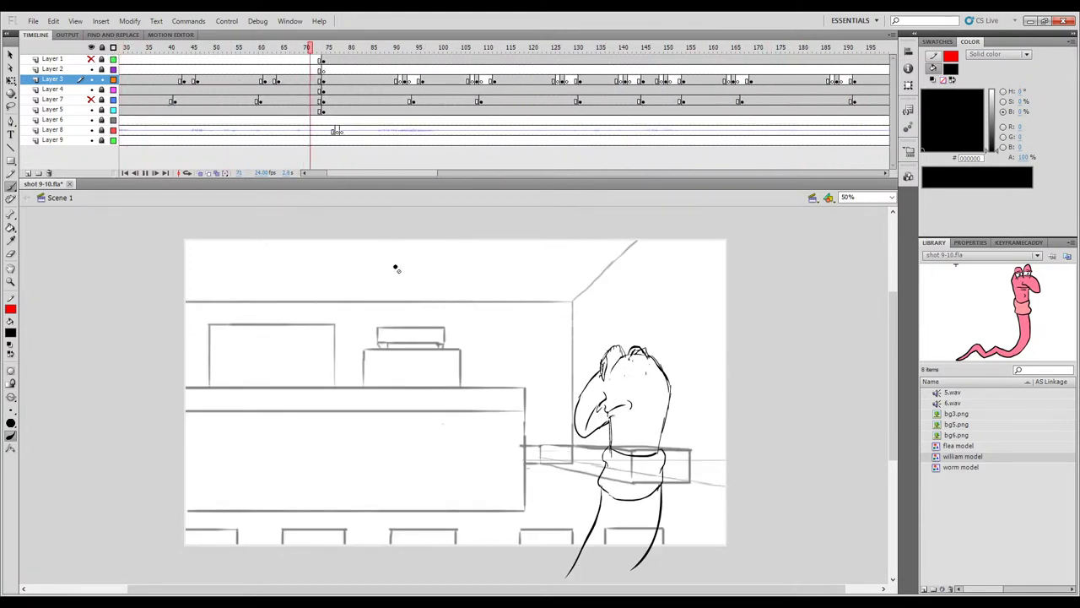
pyautogui.press('Return')
pyautogui.moveTo(398, 62); pyautogui.dragTo(401, 64)
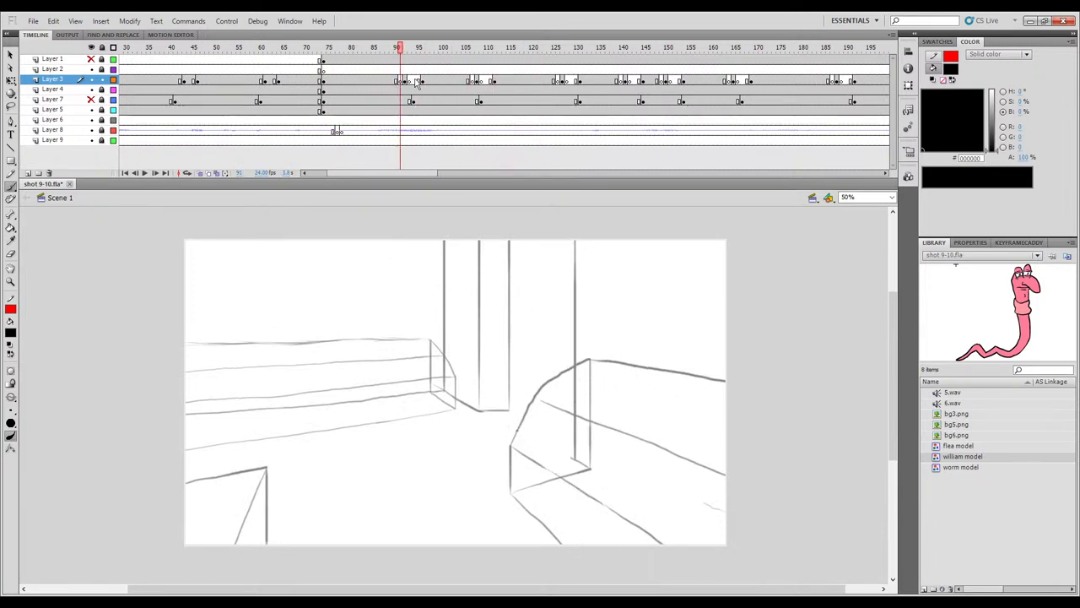
# Enable onion skinning and draw the worm's larger near eye with its pupil on Layer 3 at frame 91.
pyautogui.click(201, 173)
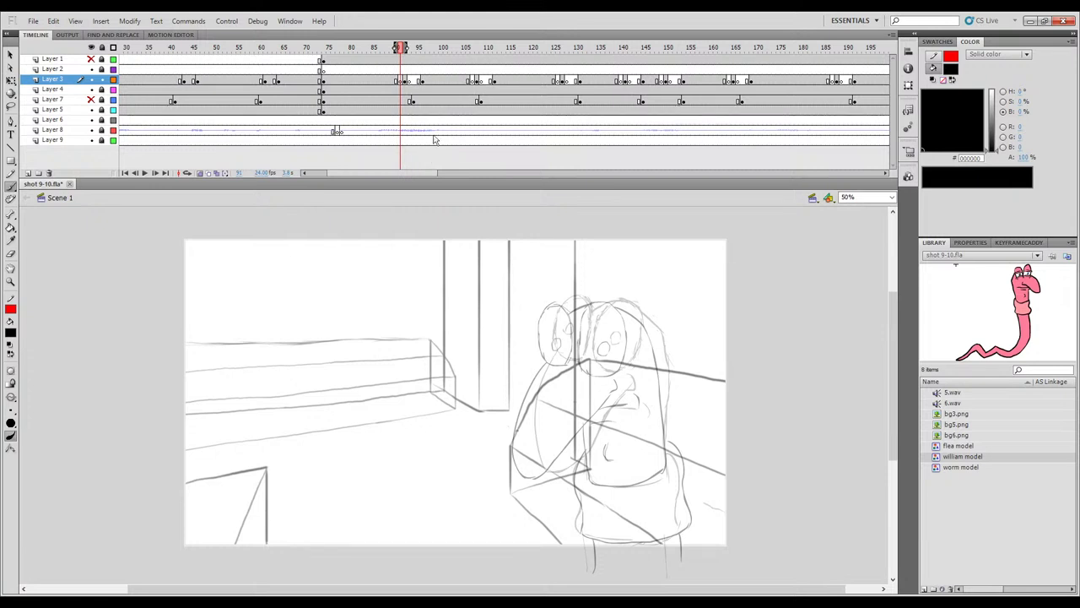
pyautogui.press('.')
pyautogui.press('.')
pyautogui.moveTo(597, 372)
pyautogui.mouseDown()
pyautogui.moveTo(592, 312)
pyautogui.moveTo(608, 301)
pyautogui.moveTo(623, 312)
pyautogui.moveTo(617, 305)
pyautogui.moveTo(630, 343)
pyautogui.moveTo(594, 372)
pyautogui.mouseUp()
pyautogui.hotkey('ctrl', 'z')
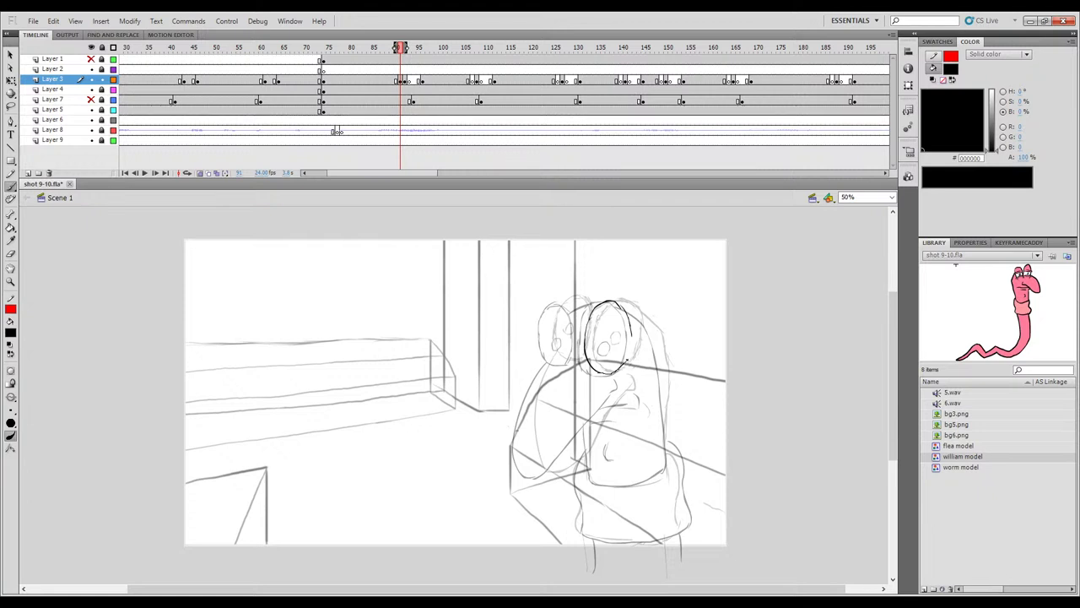
pyautogui.moveTo(605, 346)
pyautogui.mouseDown()
pyautogui.moveTo(556, 358)
pyautogui.moveTo(547, 331)
pyautogui.mouseUp()
# Draw the worm's smaller far eye and its pupil at frame 91, redoing strokes that miss the inbetween position.
pyautogui.press(',')
pyautogui.press('.')
pyautogui.hotkey('ctrl', 'z')
pyautogui.hotkey('ctrl', 'z')
pyautogui.moveTo(549, 349)
pyautogui.mouseDown()
pyautogui.moveTo(550, 310)
pyautogui.moveTo(579, 307)
pyautogui.moveTo(548, 338)
pyautogui.moveTo(560, 301)
pyautogui.moveTo(580, 317)
pyautogui.moveTo(576, 307)
pyautogui.moveTo(582, 339)
pyautogui.mouseUp()
pyautogui.hotkey('ctrl', 'z')
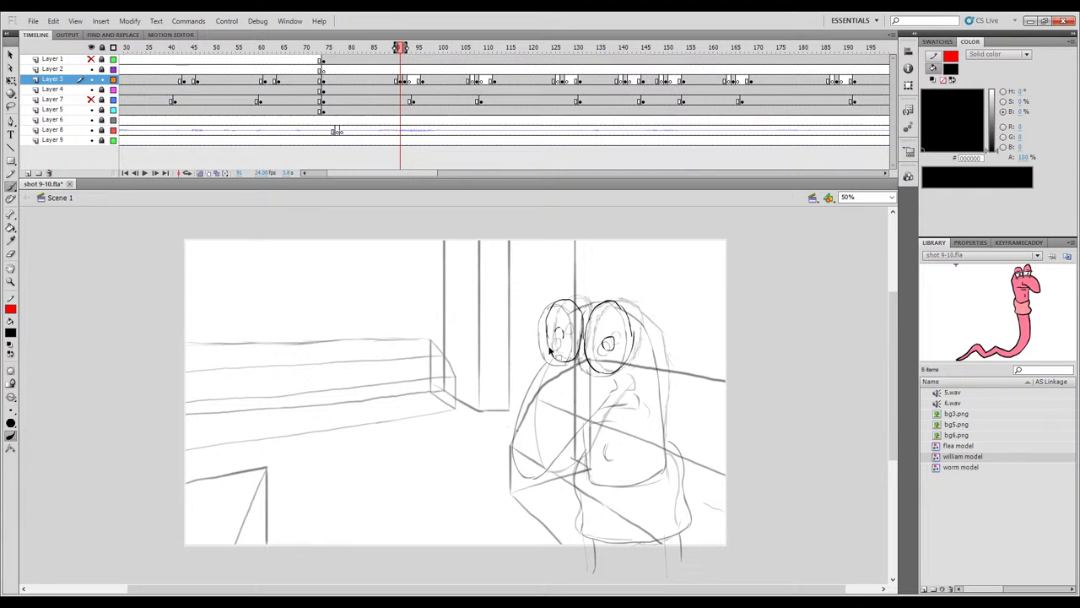
pyautogui.moveTo(561, 330); pyautogui.dragTo(555, 340)
# Flip repeatedly between frames 90 and 91 to check how the eyes move.
pyautogui.press('.')
pyautogui.press(',')
pyautogui.press('.')
pyautogui.press(',')
pyautogui.press('.')
pyautogui.press(',')
pyautogui.press('.')
pyautogui.press(',')
pyautogui.press('.')
pyautogui.press(',')
pyautogui.press('.')
pyautogui.press(',')
pyautogui.press('.')
pyautogui.press(',')
pyautogui.press('.')
pyautogui.press(',')
pyautogui.press('.')
pyautogui.press(',')
pyautogui.press('.')
pyautogui.press(',')
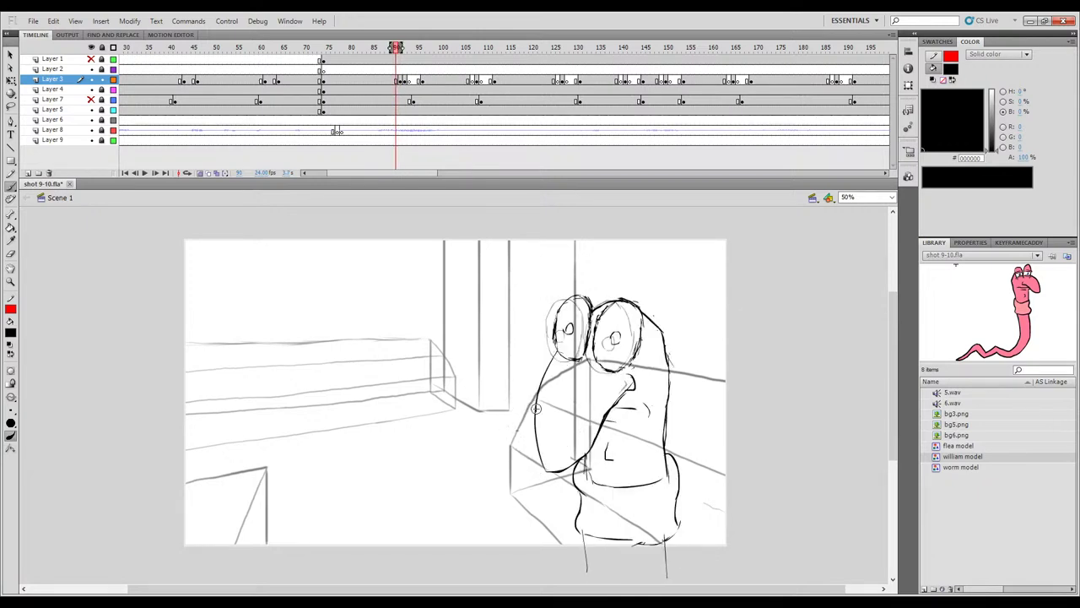
# Draw the nose bridge and long drooping snout outline at frame 91, checking it against the adjacent drawing.
pyautogui.press('.')
pyautogui.press('.')
pyautogui.moveTo(534, 420); pyautogui.dragTo(537, 465)
pyautogui.press(',')
pyautogui.press('.')
pyautogui.hotkey('ctrl', 'z')
pyautogui.moveTo(626, 385); pyautogui.dragTo(619, 392)
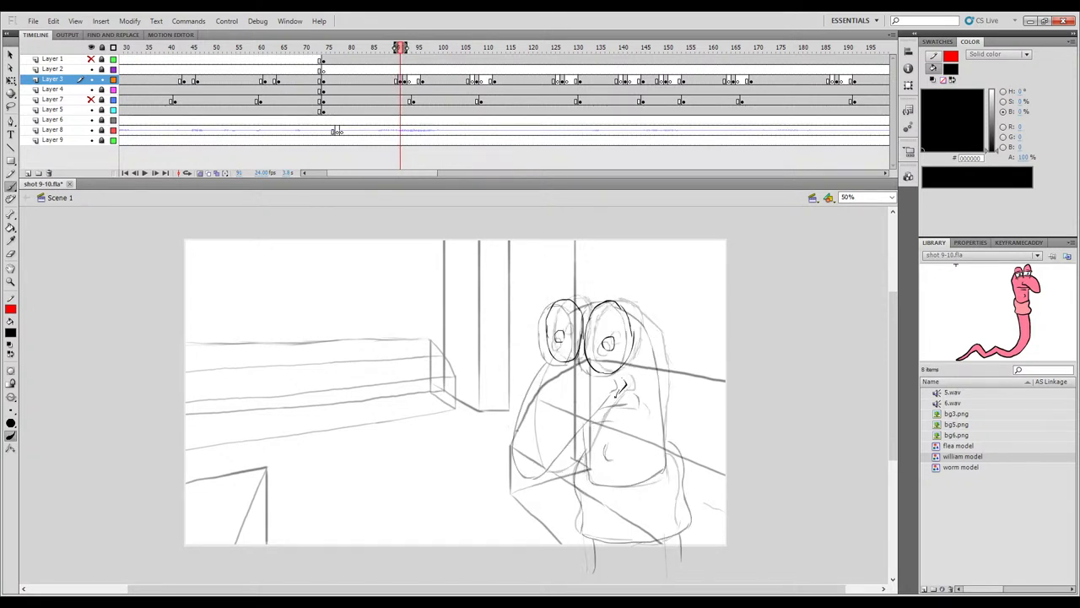
pyautogui.moveTo(592, 447); pyautogui.dragTo(581, 473)
pyautogui.press(',')
pyautogui.press('.')
pyautogui.moveTo(529, 417)
pyautogui.mouseDown()
pyautogui.moveTo(534, 465)
pyautogui.moveTo(567, 479)
pyautogui.moveTo(580, 471)
pyautogui.mouseUp()
pyautogui.press(',')
pyautogui.press('.')
# Flip through the drawings around frame 91, hide onion skinning, and scrub the section to check the snout's movement.
pyautogui.press('.')
pyautogui.press(',')
pyautogui.press(',')
pyautogui.press('.')
pyautogui.press('.')
pyautogui.press(',')
pyautogui.press(',')
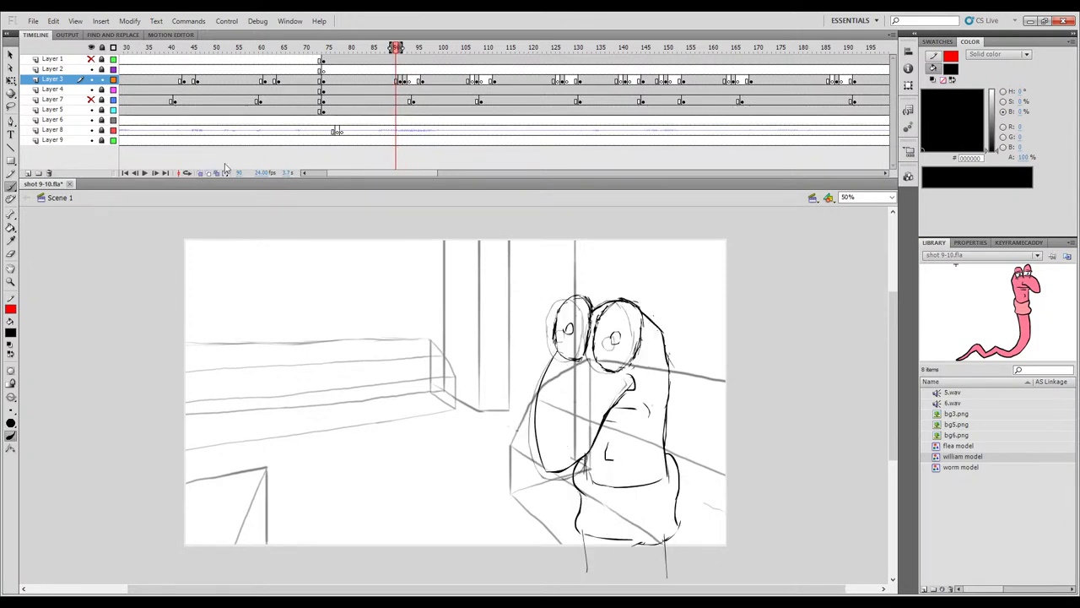
pyautogui.click(199, 174)
pyautogui.moveTo(396, 51)
pyautogui.mouseDown()
pyautogui.moveTo(448, 49)
pyautogui.moveTo(381, 49)
pyautogui.moveTo(408, 66)
pyautogui.moveTo(451, 67)
pyautogui.moveTo(379, 69)
pyautogui.moveTo(460, 78)
pyautogui.moveTo(400, 95)
pyautogui.moveTo(410, 135)
pyautogui.mouseUp()
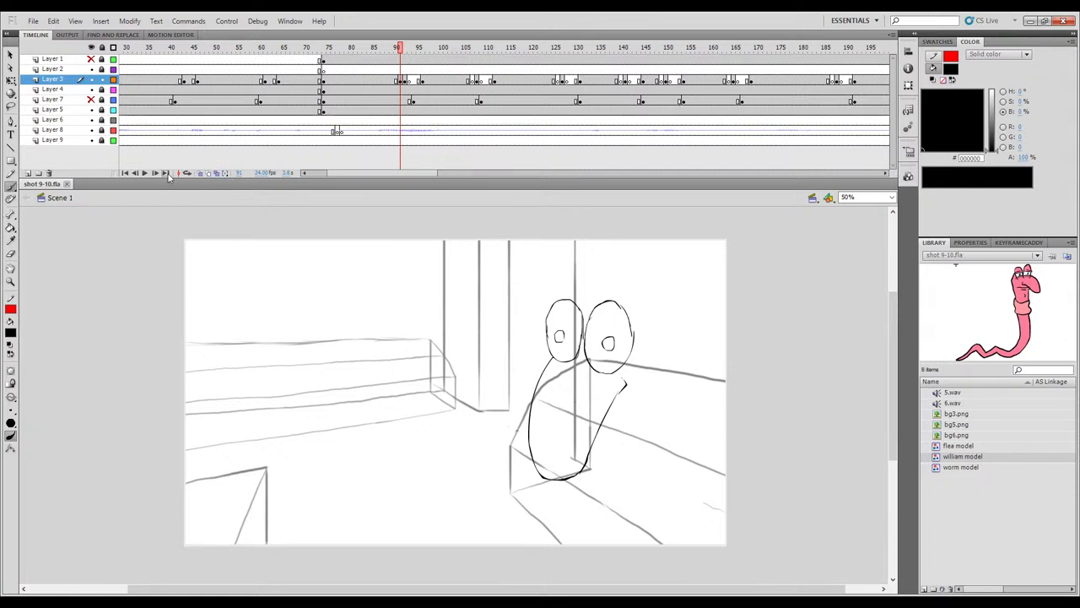
# Show onion skins again and draw the chin mark, jaw line and curved back of the head at frame 91.
pyautogui.click(201, 173)
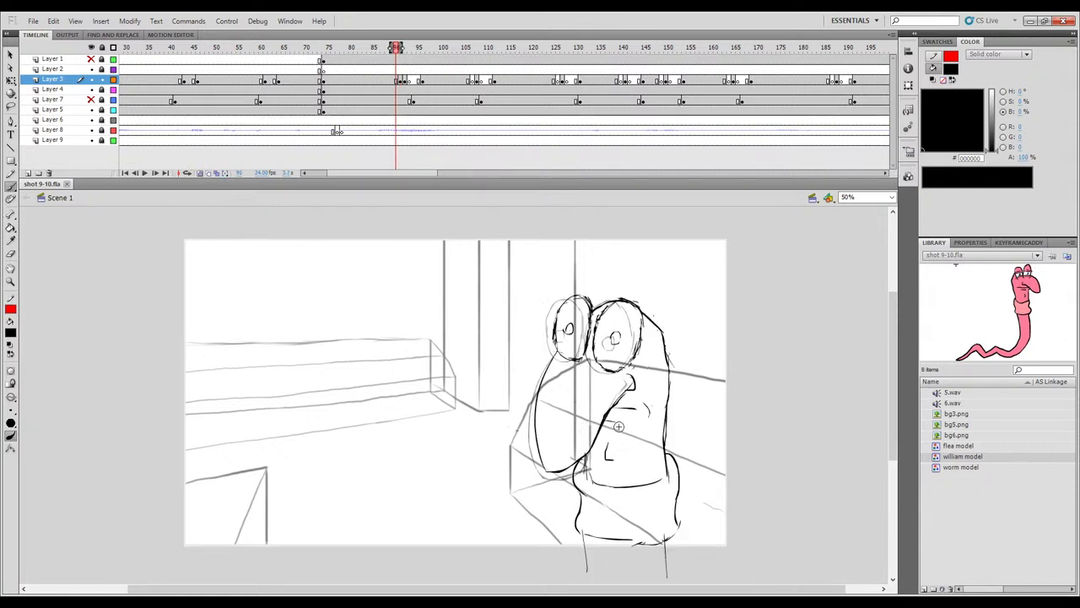
pyautogui.moveTo(605, 446); pyautogui.dragTo(604, 459)
pyautogui.hotkey('ctrl', 'z')
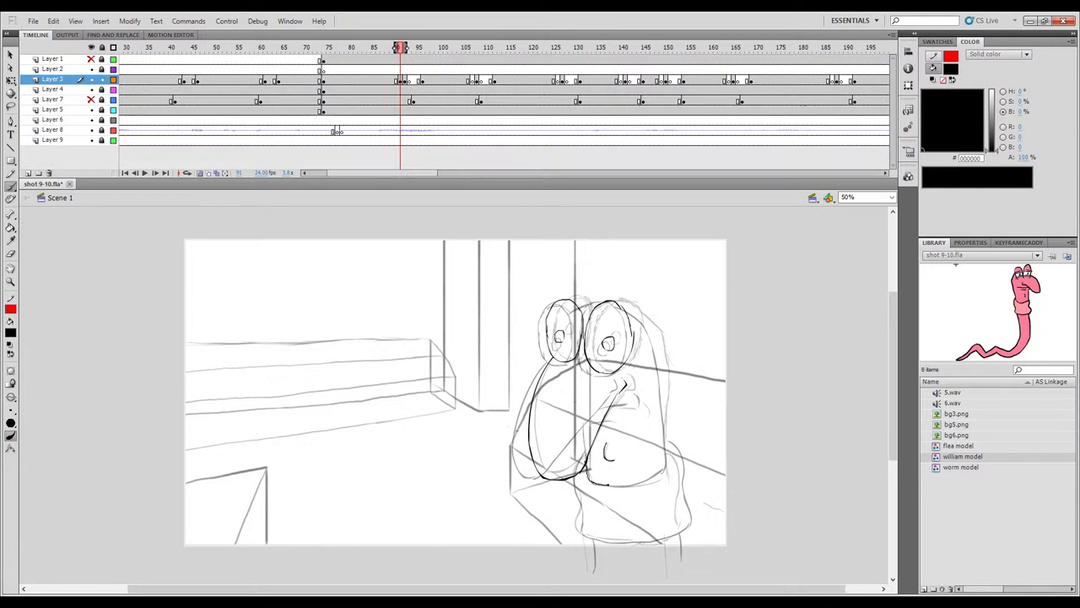
pyautogui.moveTo(660, 474); pyautogui.dragTo(665, 469)
pyautogui.moveTo(622, 303)
pyautogui.mouseDown()
pyautogui.moveTo(664, 353)
pyautogui.moveTo(657, 340)
pyautogui.moveTo(659, 382)
pyautogui.moveTo(657, 340)
pyautogui.moveTo(664, 469)
pyautogui.mouseUp()
pyautogui.hotkey('ctrl', 'z')
pyautogui.hotkey('ctrl', 'z')
pyautogui.moveTo(658, 341); pyautogui.dragTo(663, 456)
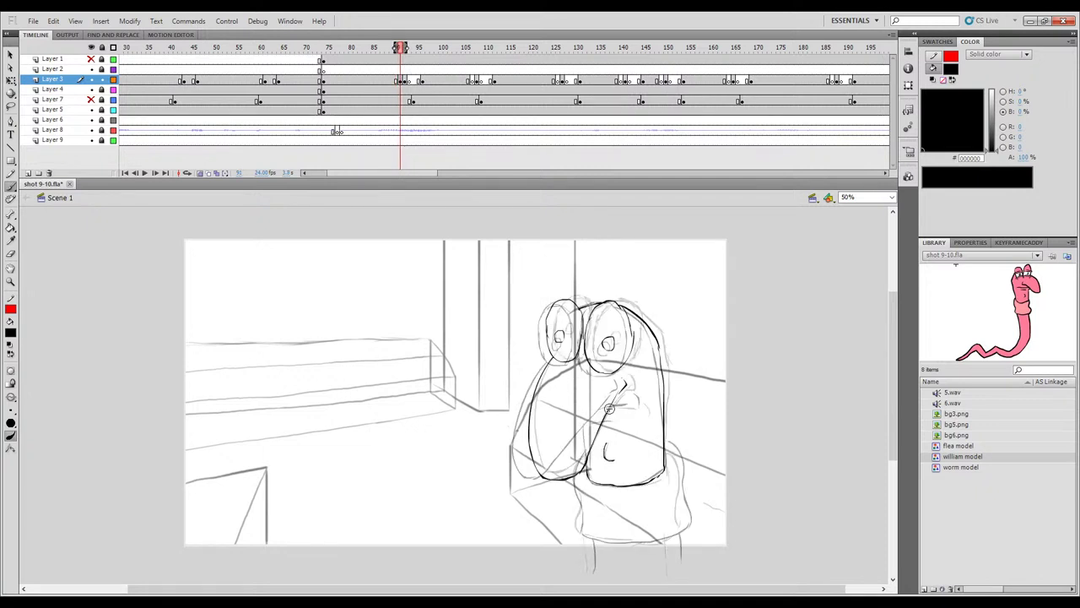
# Draw the mouth line on the worm's face at frame 91 and flip against the previous drawing.
pyautogui.moveTo(613, 409); pyautogui.dragTo(633, 404)
pyautogui.press(',')
pyautogui.press('.')
pyautogui.press(',')
pyautogui.press('.')
pyautogui.press(',')
pyautogui.press('.')
# Extend the onion skin range to frame 96 and draw the worm's near eye on the frame 93 keyframe.
pyautogui.click(219, 172)
pyautogui.moveTo(400, 48)
pyautogui.mouseDown()
pyautogui.moveTo(420, 53)
pyautogui.moveTo(374, 48)
pyautogui.moveTo(423, 49)
pyautogui.mouseUp()
pyautogui.click(211, 172)
pyautogui.press(',')
pyautogui.press('.')
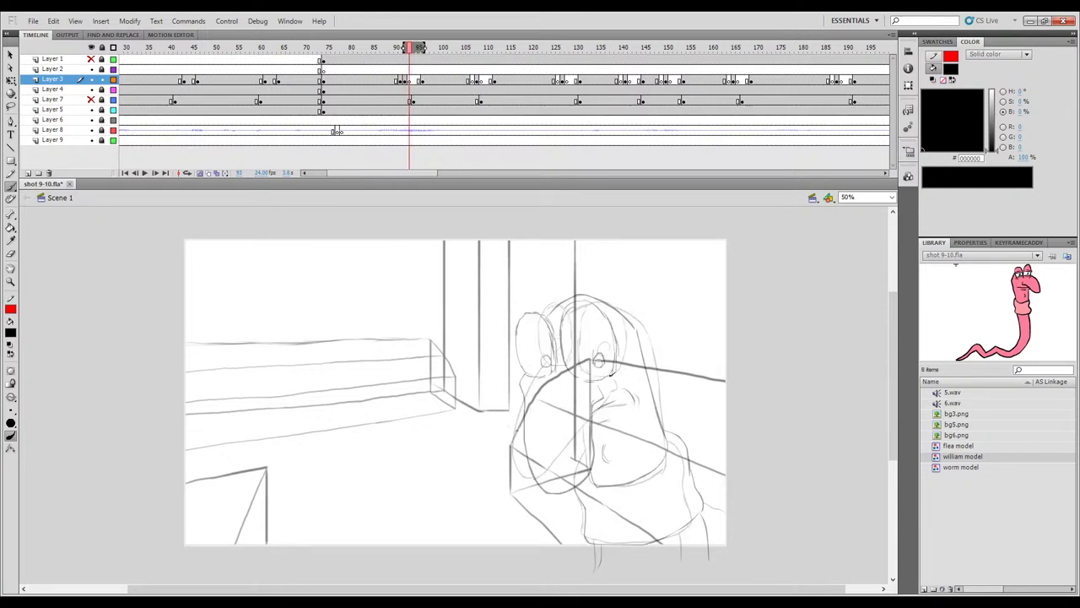
pyautogui.moveTo(572, 366)
pyautogui.mouseDown()
pyautogui.moveTo(572, 309)
pyautogui.moveTo(572, 367)
pyautogui.moveTo(571, 311)
pyautogui.moveTo(615, 317)
pyautogui.moveTo(609, 375)
pyautogui.mouseUp()
pyautogui.hotkey('ctrl', 'z')
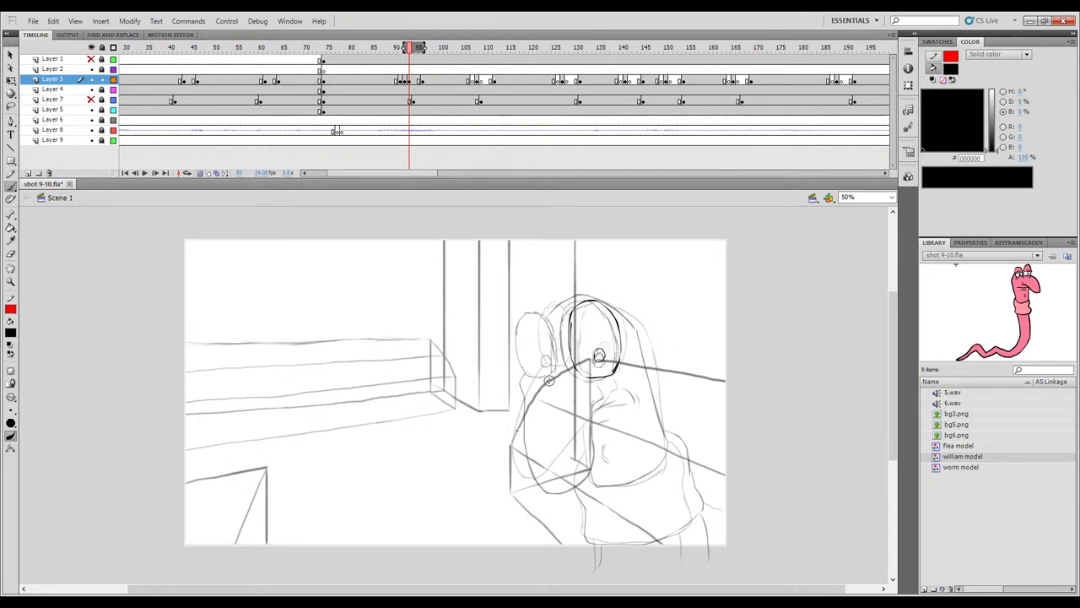
# Draw the far eye and its pupil at frame 93, between the two onion-skinned poses.
pyautogui.moveTo(527, 344)
pyautogui.mouseDown()
pyautogui.moveTo(529, 313)
pyautogui.moveTo(544, 309)
pyautogui.moveTo(563, 364)
pyautogui.mouseUp()
pyautogui.hotkey('ctrl', 'z')
pyautogui.moveTo(553, 317); pyautogui.dragTo(561, 326)
pyautogui.press('.')
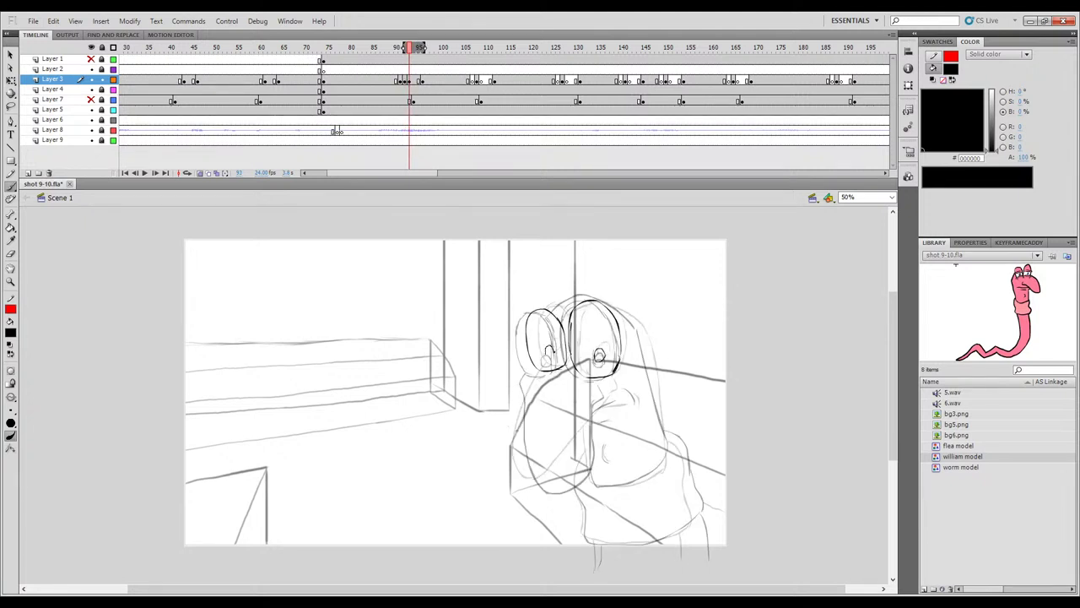
pyautogui.press('.')
pyautogui.press('.')
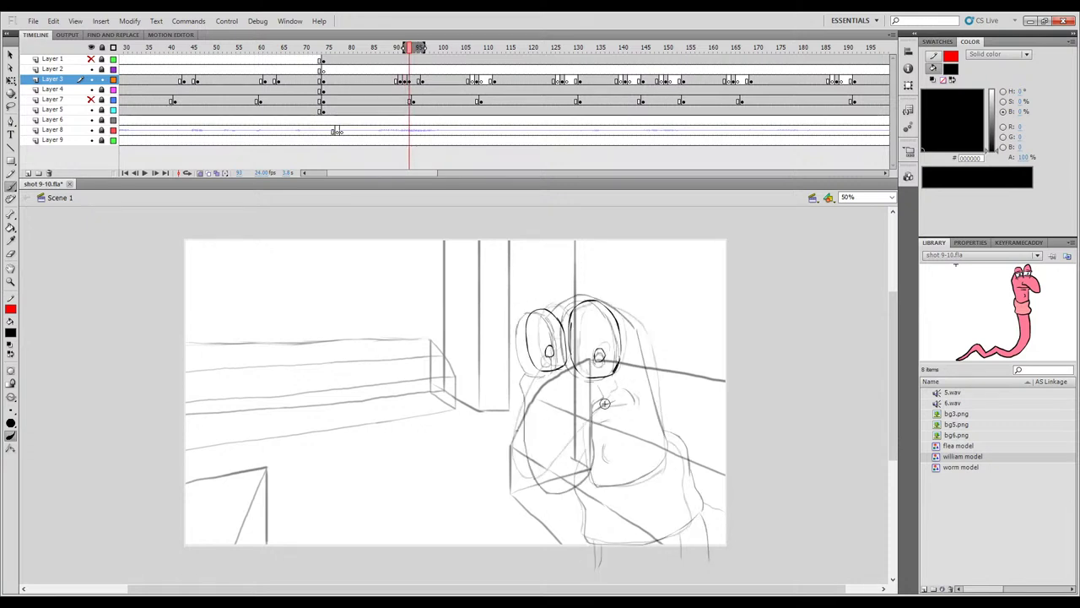
# Add the short nose bridge curve beneath the near eye at frame 93, flipping between frames to place it.
pyautogui.press('.')
pyautogui.press('.')
pyautogui.press('.')
pyautogui.press('.')
pyautogui.press('.')
pyautogui.press('.')
pyautogui.press('.')
pyautogui.press('.')
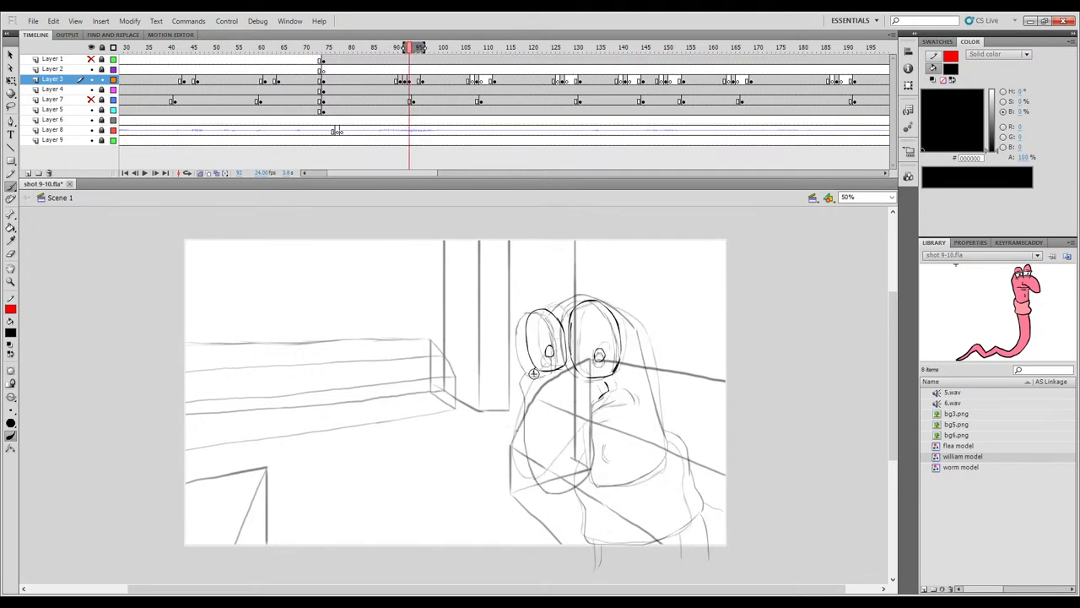
pyautogui.press('.')
pyautogui.press('.')
pyautogui.press('.')
pyautogui.press('.')
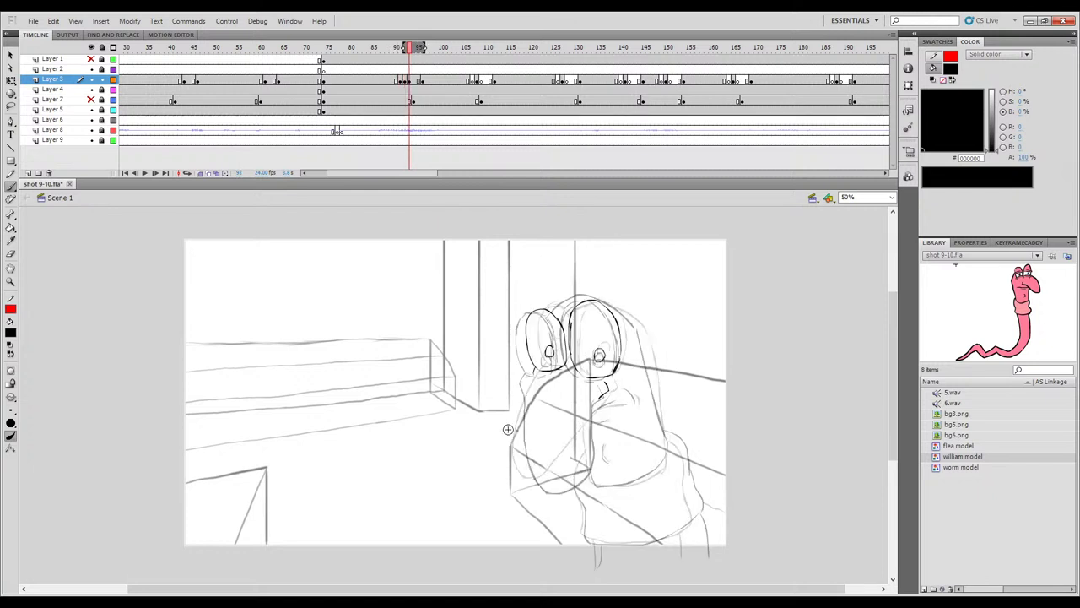
# Draw the long snout outline at frame 93, undoing and redrawing its sides while flipping against the neighbouring poses.
pyautogui.moveTo(532, 373); pyautogui.dragTo(510, 471)
pyautogui.hotkey('ctrl', 'z')
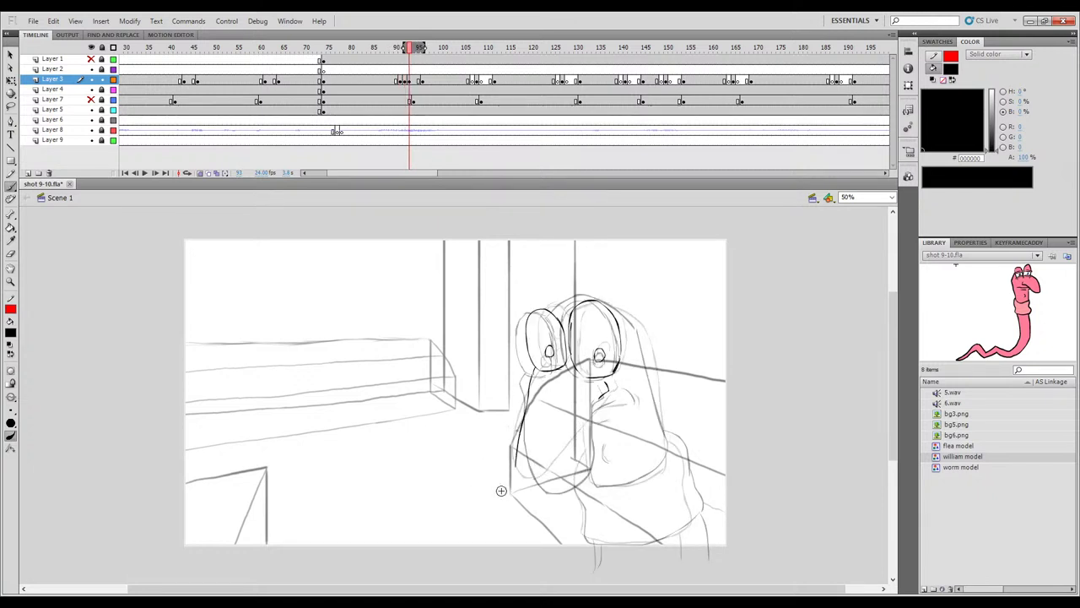
pyautogui.press('.')
pyautogui.press(',')
pyautogui.press('.')
pyautogui.press(',')
pyautogui.press('.')
pyautogui.press(',')
pyautogui.press('.')
pyautogui.moveTo(566, 468)
pyautogui.mouseDown()
pyautogui.moveTo(541, 492)
pyautogui.moveTo(582, 436)
pyautogui.moveTo(539, 494)
pyautogui.mouseUp()
pyautogui.hotkey('ctrl', 'z')
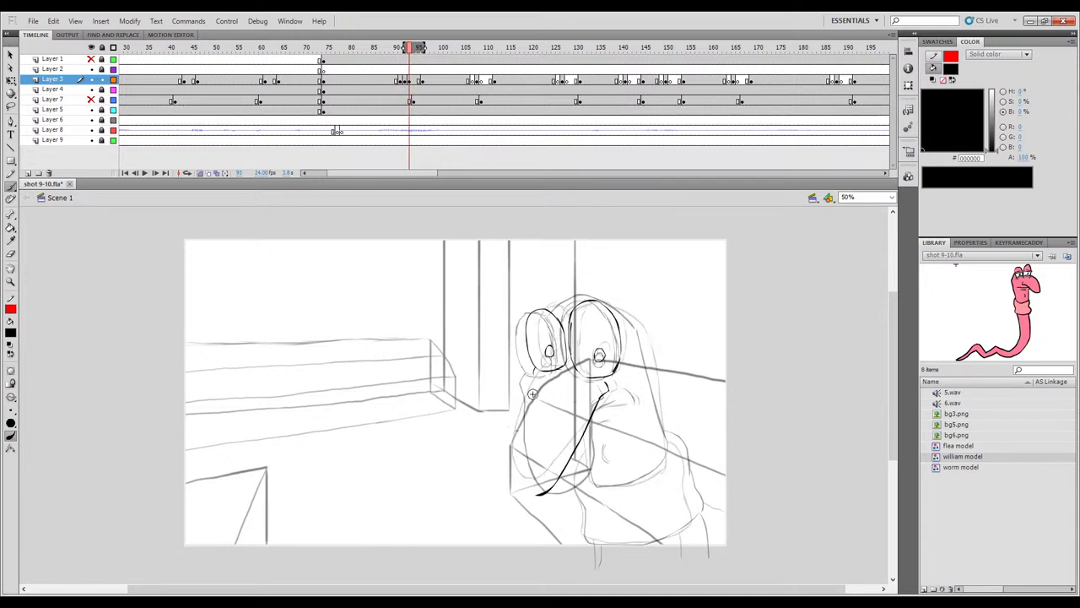
pyautogui.moveTo(528, 383)
pyautogui.mouseDown()
pyautogui.moveTo(507, 453)
pyautogui.moveTo(512, 488)
pyautogui.moveTo(545, 493)
pyautogui.mouseUp()
# Flip back and forth through the frames around 93 to check the snout's spacing.
pyautogui.press(',')
pyautogui.press('.')
pyautogui.press('.')
pyautogui.press('.')
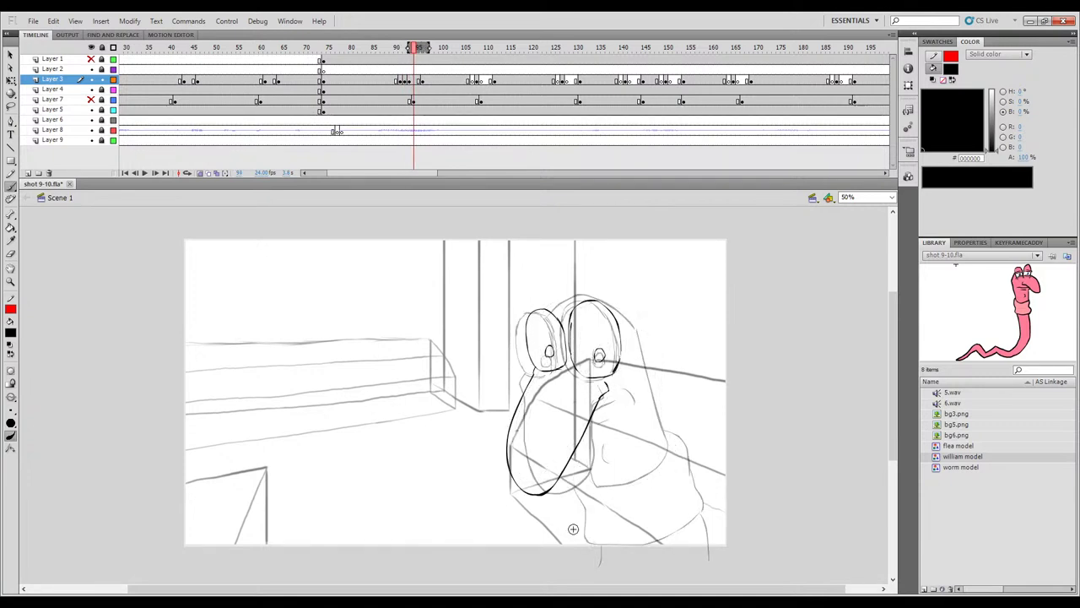
pyautogui.press(',')
pyautogui.press(',')
pyautogui.press(',')
pyautogui.press('.')
pyautogui.press(',')
pyautogui.press('.')
pyautogui.press('.')
pyautogui.press(',')
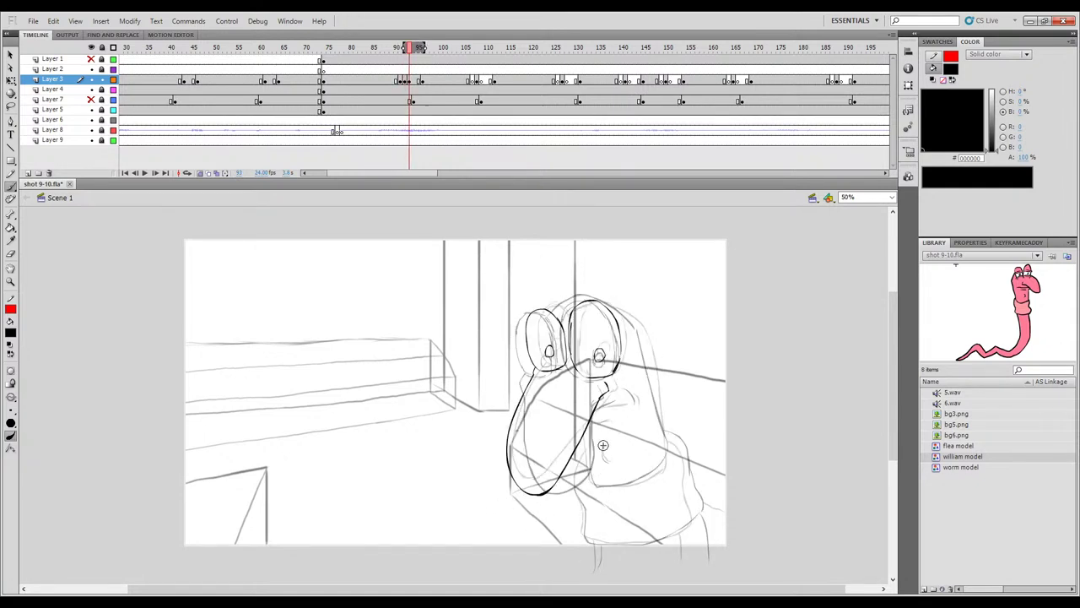
# Draw the mouth creases, cheek curve and small lower face mark beside the snout at frame 93, flipping to compare poses.
pyautogui.press(',')
pyautogui.press('.')
pyautogui.press(',')
pyautogui.press('.')
pyautogui.press(',')
pyautogui.press('.')
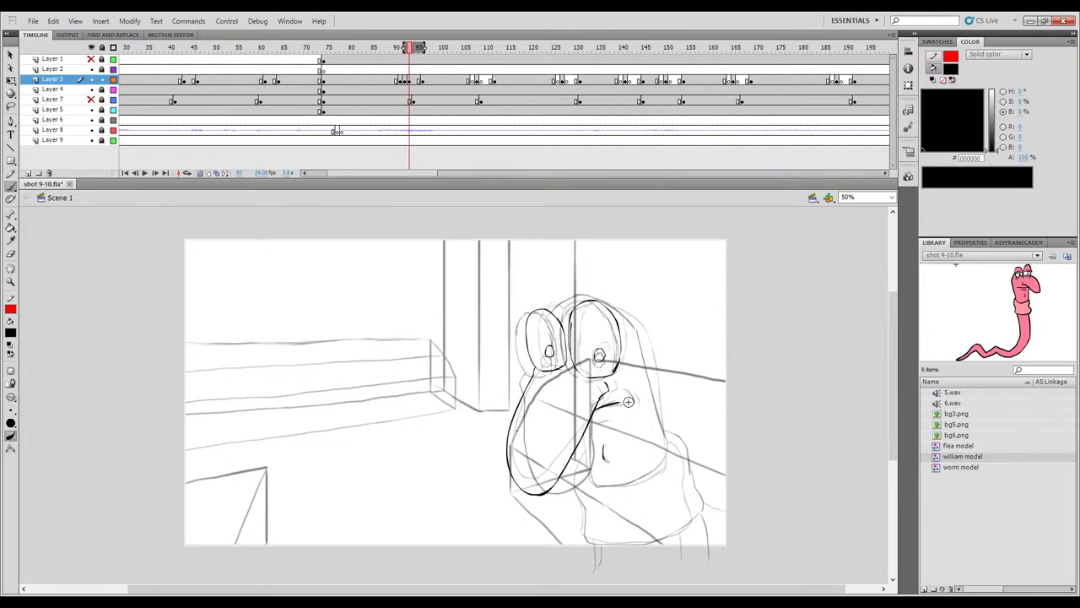
pyautogui.moveTo(628, 391); pyautogui.dragTo(635, 403)
pyautogui.press(',')
pyautogui.press('.')
pyautogui.press('.')
pyautogui.press(',')
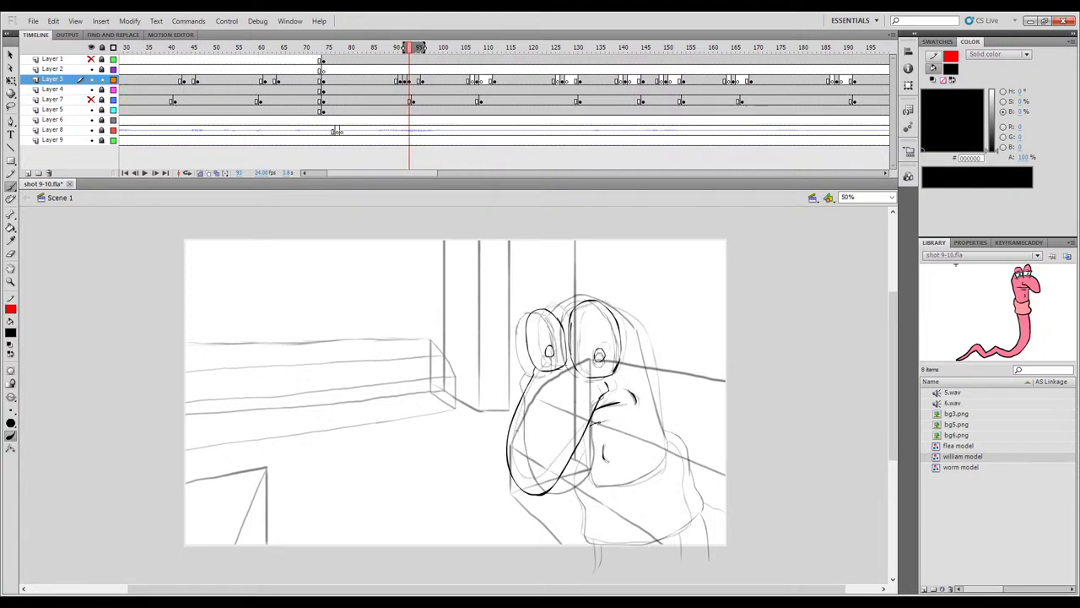
# Draw the jaw and the back-of-head outline from above the near eye down to the jaw at frame 93, redoing the first head stroke.
pyautogui.moveTo(593, 426); pyautogui.dragTo(591, 470)
pyautogui.moveTo(590, 480)
pyautogui.mouseDown()
pyautogui.moveTo(615, 485)
pyautogui.moveTo(665, 464)
pyautogui.mouseUp()
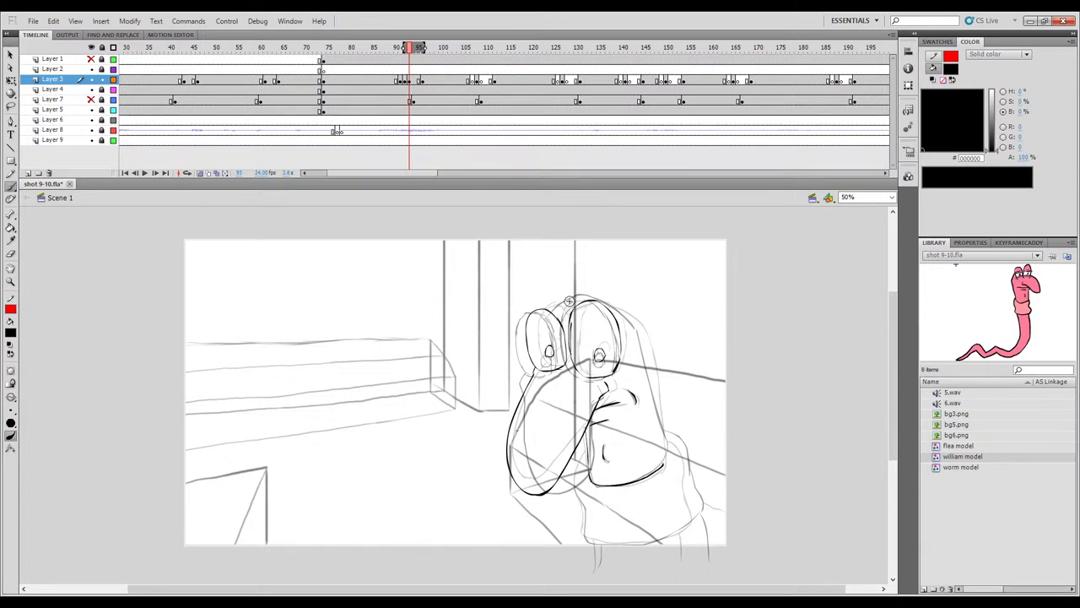
pyautogui.moveTo(573, 304); pyautogui.dragTo(617, 309)
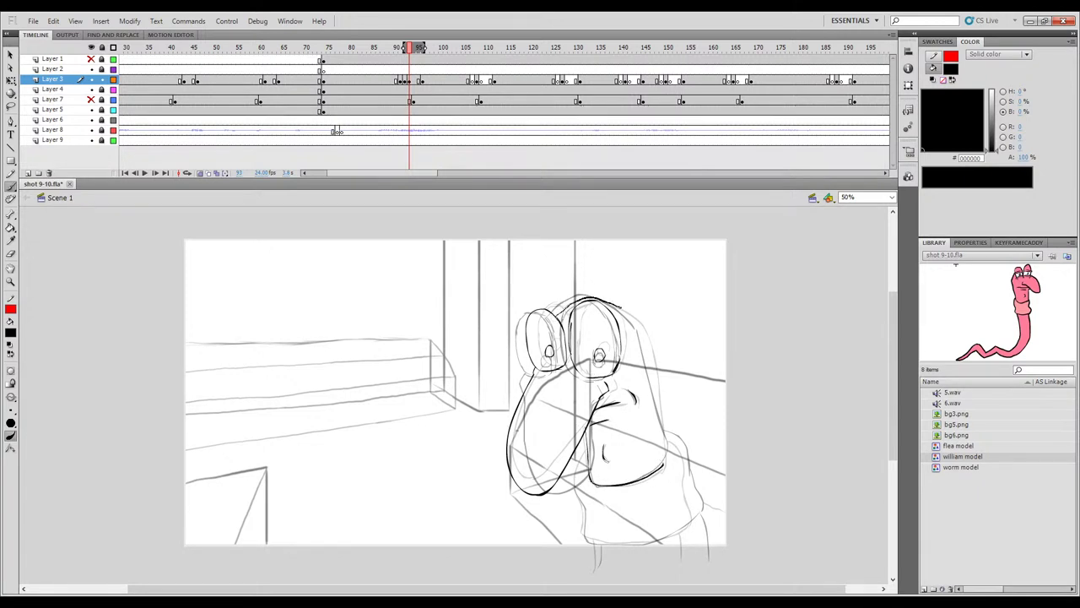
pyautogui.hotkey('ctrl', 'z')
pyautogui.moveTo(591, 299)
pyautogui.mouseDown()
pyautogui.moveTo(642, 329)
pyautogui.moveTo(658, 393)
pyautogui.mouseUp()
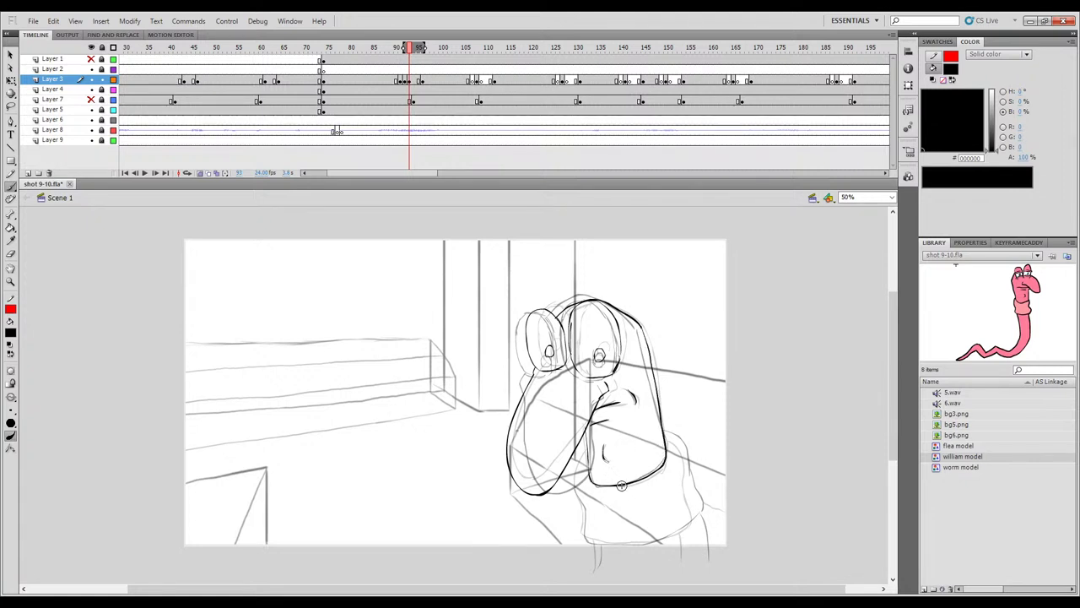
pyautogui.press(',')
pyautogui.press('.')
pyautogui.press(',')
pyautogui.press('.')
# Turn off onion skinning and play the animation through the head turn to check its motion.
pyautogui.click(200, 175)
pyautogui.moveTo(410, 52)
pyautogui.mouseDown()
pyautogui.moveTo(447, 50)
pyautogui.moveTo(393, 51)
pyautogui.moveTo(449, 50)
pyautogui.moveTo(344, 50)
pyautogui.mouseUp()
pyautogui.press('Return')
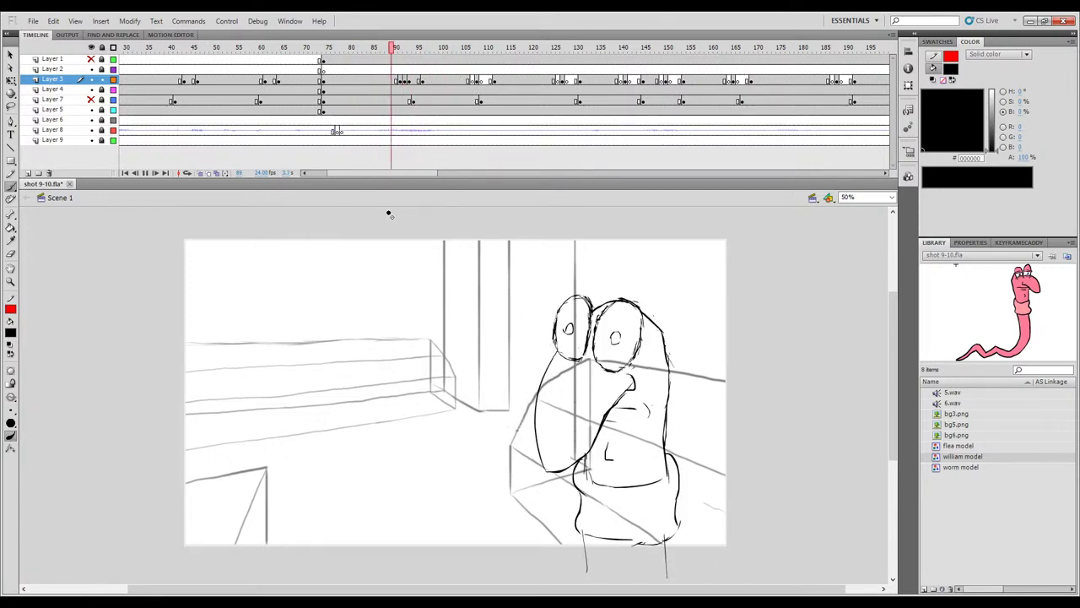
pyautogui.press('Return')
pyautogui.moveTo(445, 65); pyautogui.dragTo(336, 65)
pyautogui.press('Return')
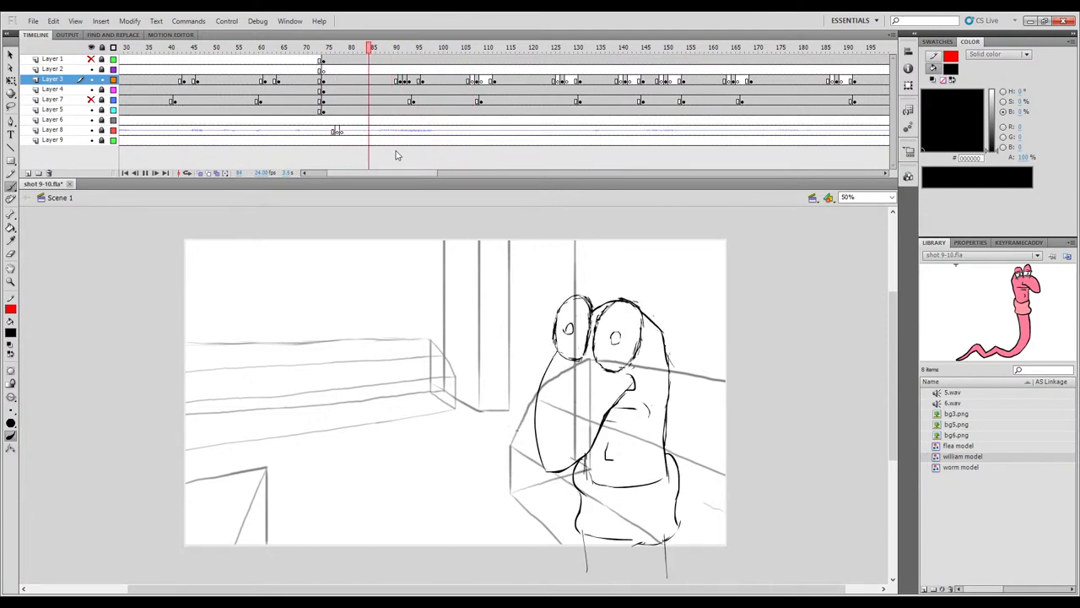
pyautogui.press('Return')
# Insert a keyframe on Layer 3 at frame 100.
pyautogui.moveTo(442, 54); pyautogui.dragTo(423, 71)
pyautogui.click(439, 82)
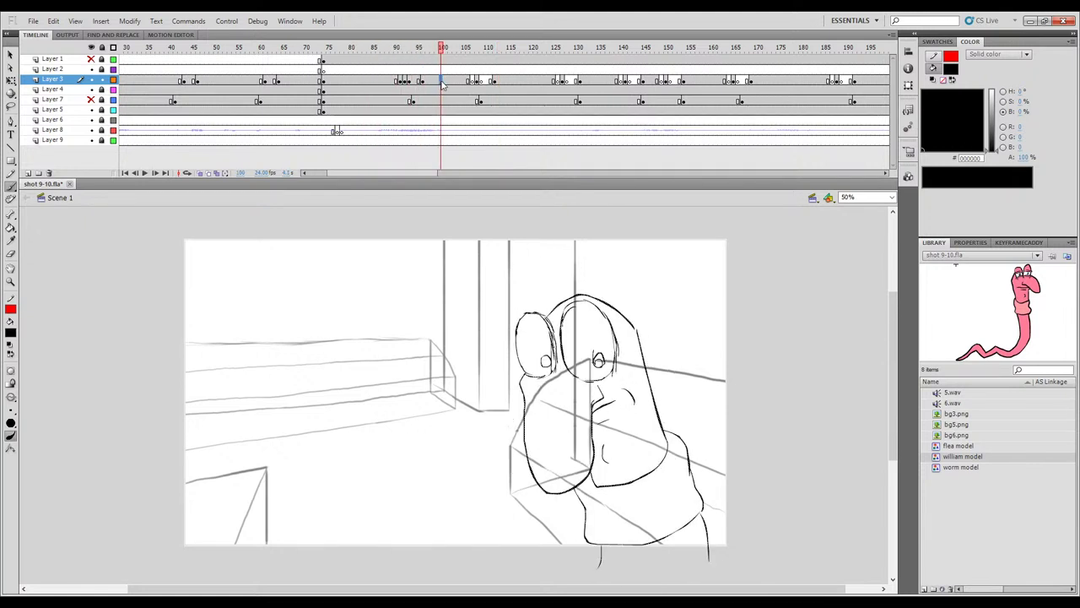
pyautogui.press('F6')
# Erase the worm's snout outline and nose bridge from the Layer 3 drawing at frame 98.
pyautogui.click(432, 83)
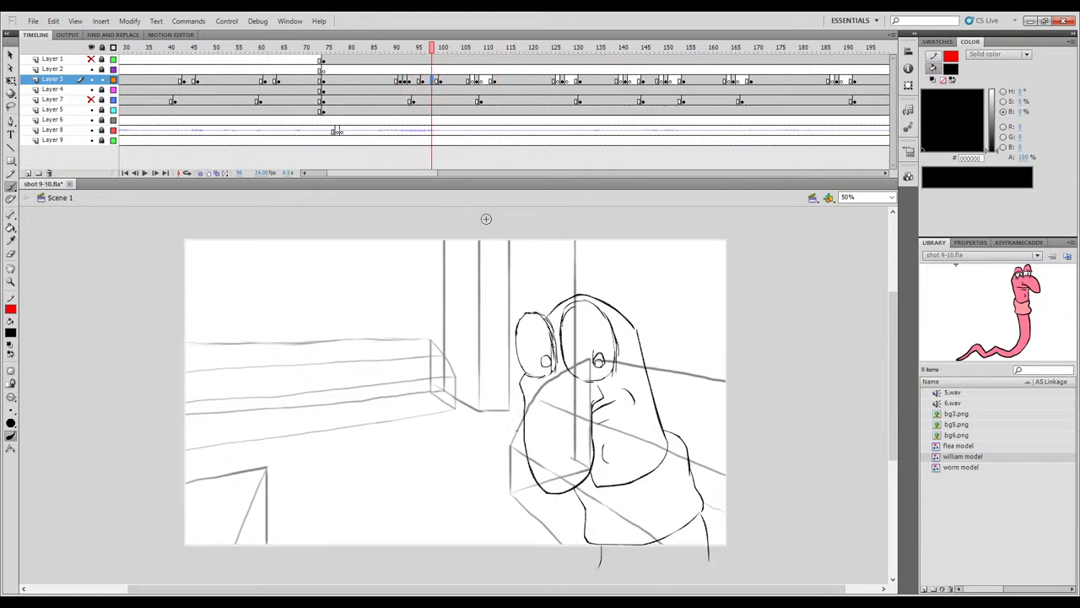
pyautogui.press('e')
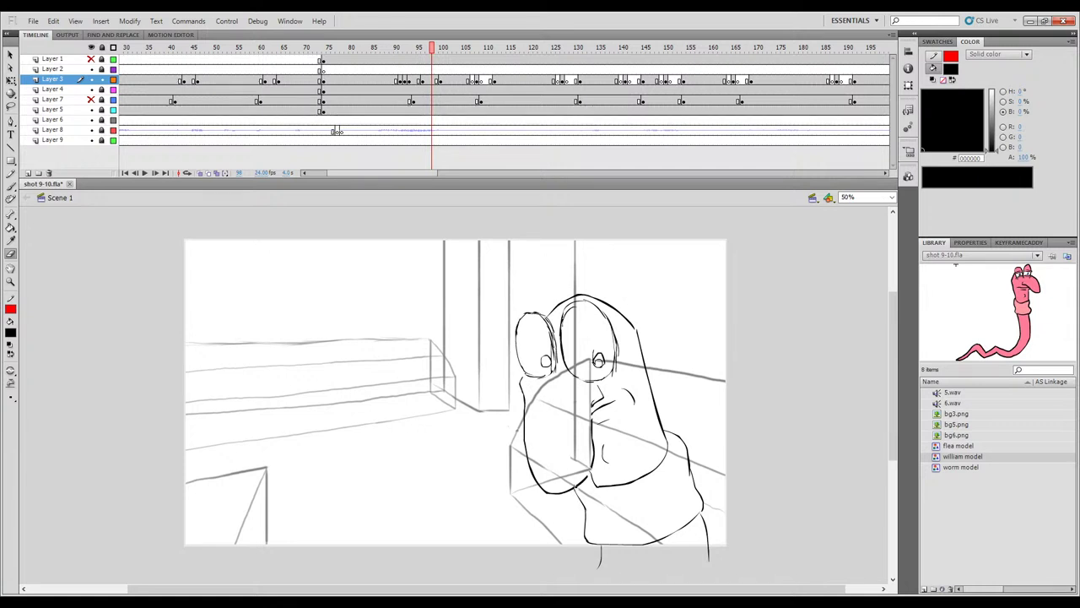
pyautogui.keyDown('ctrl'); pyautogui.click(566, 492); pyautogui.keyUp('ctrl')
pyautogui.click(573, 447)
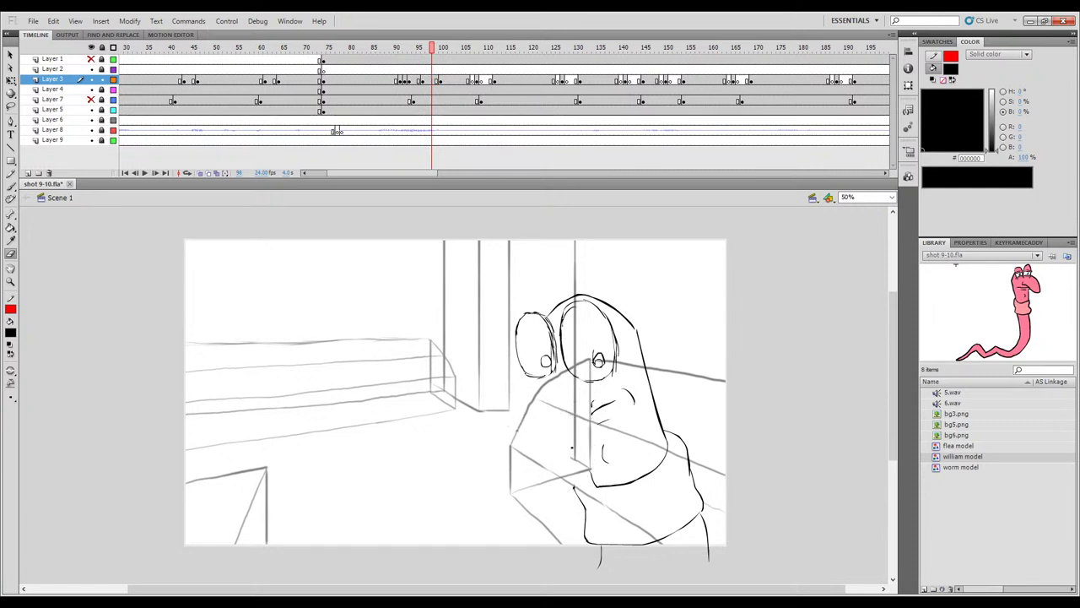
pyautogui.moveTo(593, 406); pyautogui.dragTo(592, 416)
pyautogui.press('b')
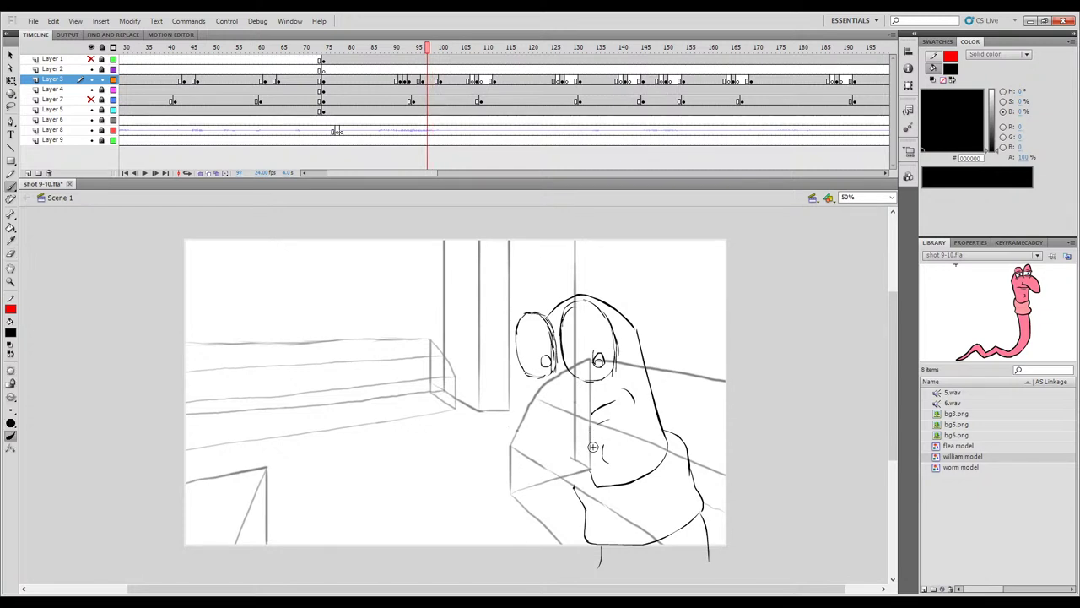
# Flip through the frames around 98 to compare the snoutless drawing with the neighbouring poses.
pyautogui.press(',')
pyautogui.press(',')
pyautogui.press(',')
pyautogui.press('.')
pyautogui.press('.')
pyautogui.press('.')
pyautogui.press('.')
pyautogui.press('.')
pyautogui.press(',')
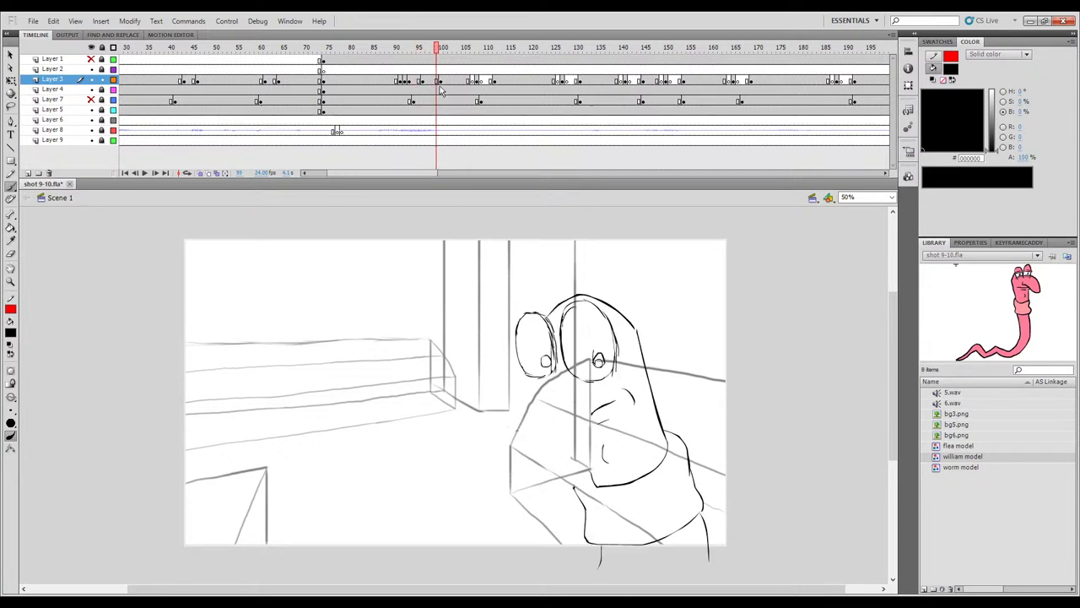
# Add a keyframe at frame 98 on Layer 3 and turn on onion skinning at frame 96.
pyautogui.click(434, 82)
pyautogui.press(',')
pyautogui.press(',')
pyautogui.press('.')
pyautogui.press(',')
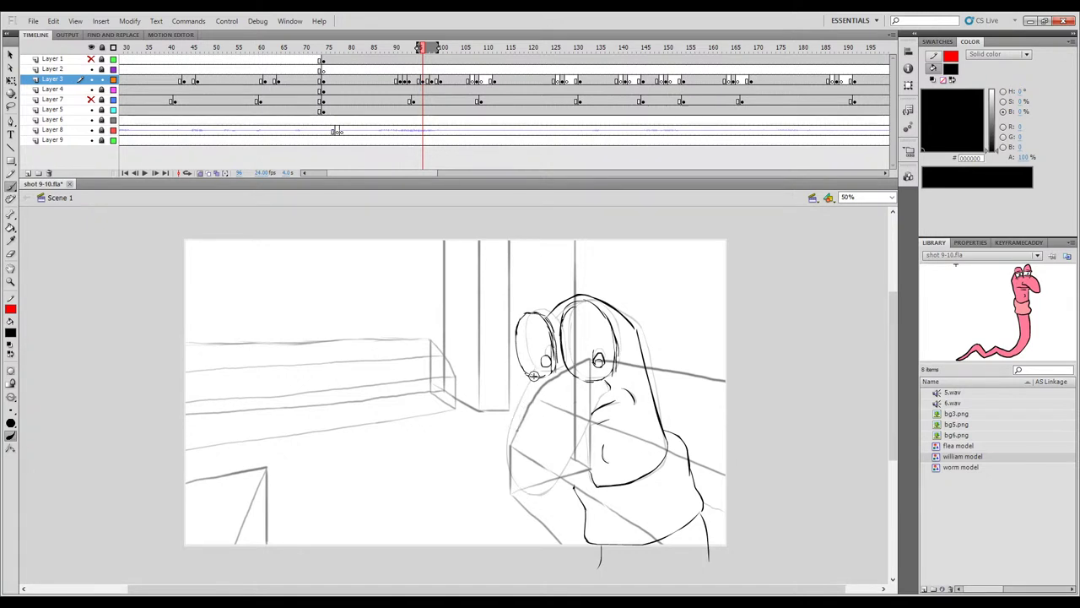
# Draw the long snout outline at frame 96 between the onion-skinned poses, undoing and redrawing its outer side.
pyautogui.moveTo(518, 421); pyautogui.dragTo(513, 480)
pyautogui.hotkey('ctrl', 'z')
pyautogui.hotkey('ctrl', 'z')
pyautogui.moveTo(528, 381); pyautogui.dragTo(516, 443)
pyautogui.moveTo(526, 389); pyautogui.dragTo(540, 496)
pyautogui.moveTo(579, 454)
pyautogui.mouseDown()
pyautogui.moveTo(562, 494)
pyautogui.moveTo(528, 493)
pyautogui.mouseUp()
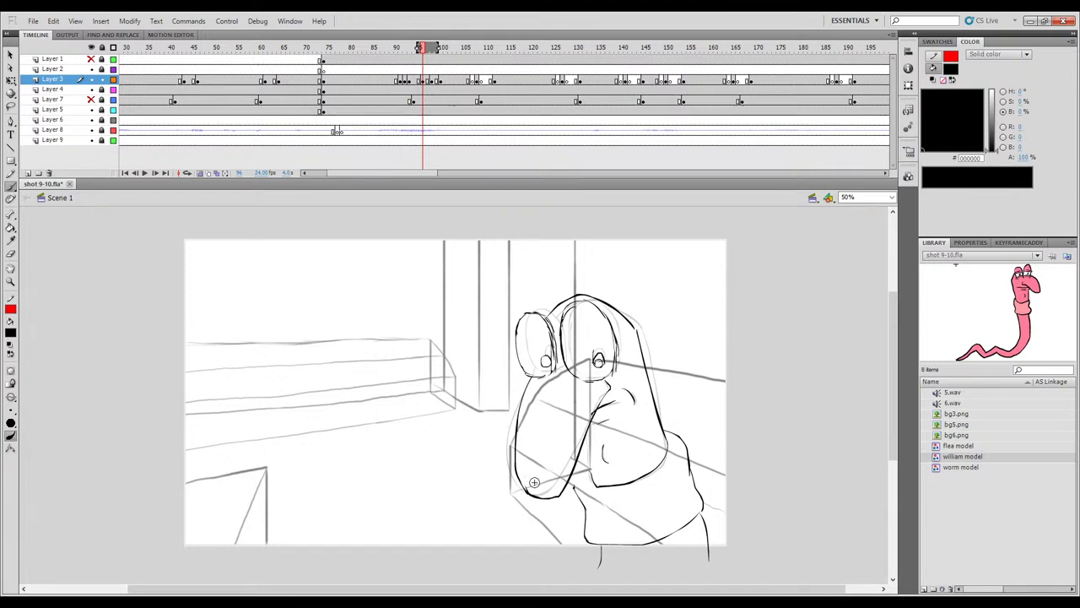
# Flip between frame 96 and its neighbours to check the new snout outline.
pyautogui.press('.')
pyautogui.press('.')
pyautogui.press('.')
pyautogui.press('.')
pyautogui.press('.')
pyautogui.press('.')
pyautogui.moveTo(636, 413)
pyautogui.mouseDown()
pyautogui.moveTo(624, 413)
pyautogui.moveTo(663, 415)
pyautogui.moveTo(573, 433)
pyautogui.moveTo(609, 433)
pyautogui.moveTo(589, 445)
pyautogui.moveTo(629, 437)
pyautogui.mouseUp()
pyautogui.press('.')
pyautogui.press('.')
pyautogui.press('.')
pyautogui.press('.')
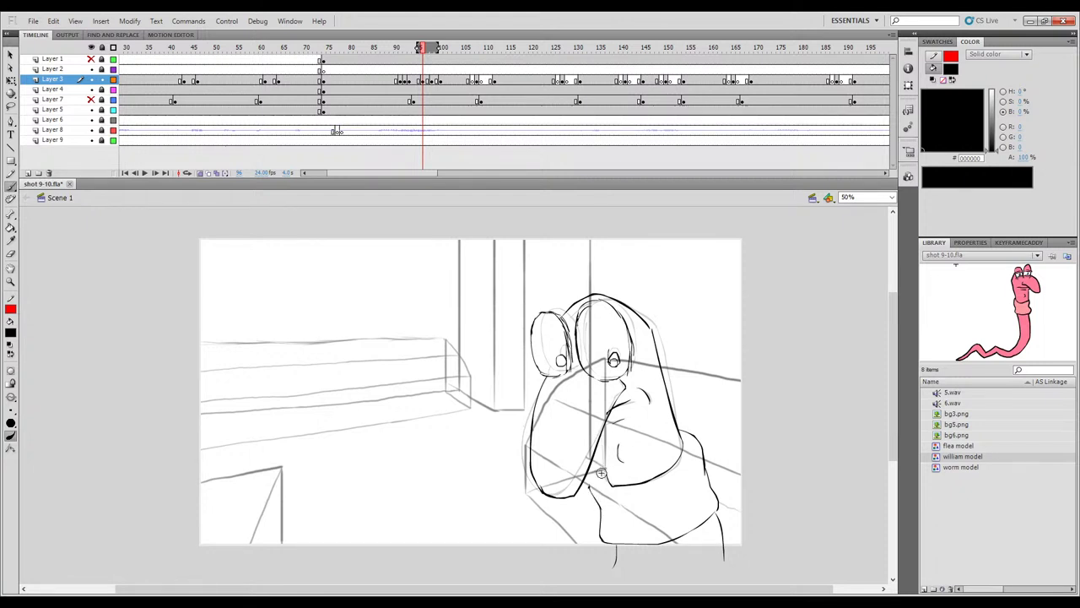
# Draw the face edge beside the snout down to the jaw at frame 96, flipping to compare poses.
pyautogui.press(',')
pyautogui.press('.')
pyautogui.press(',')
pyautogui.press('.')
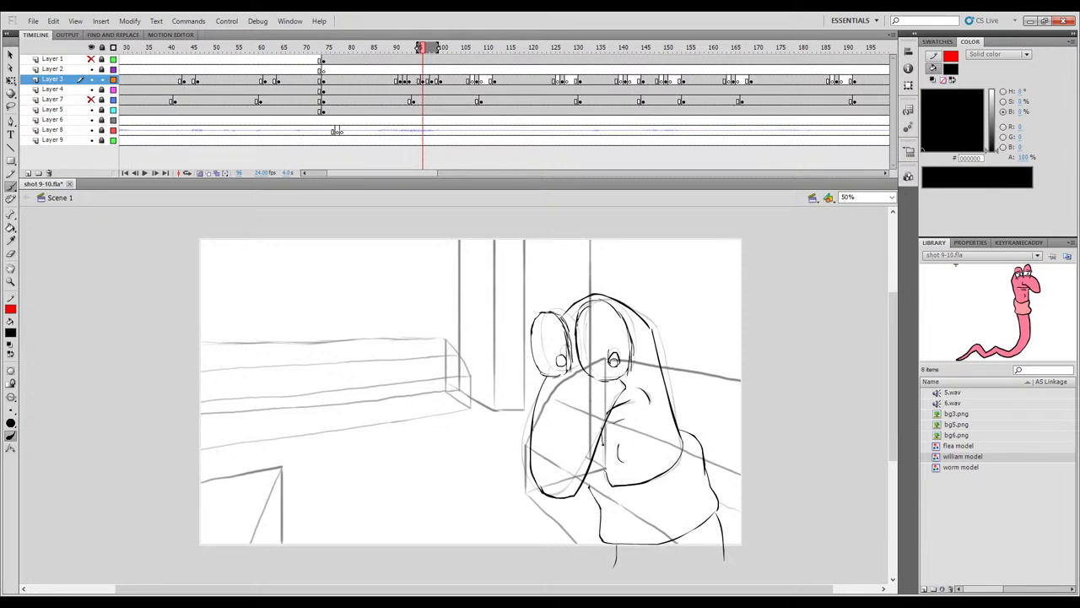
pyautogui.moveTo(626, 488); pyautogui.dragTo(616, 492)
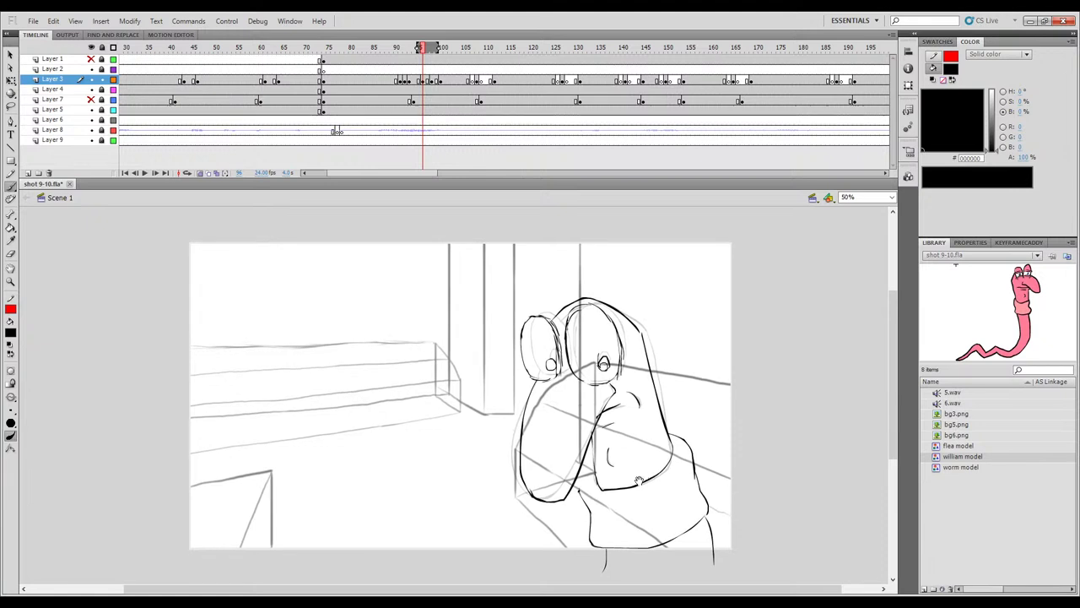
pyautogui.moveTo(684, 415)
pyautogui.mouseDown()
pyautogui.moveTo(673, 405)
pyautogui.moveTo(709, 430)
pyautogui.mouseUp()
# Flip back and forth through the frames around 96 to 98 to examine the snout's spacing and arc.
pyautogui.press(',')
pyautogui.press('.')
pyautogui.press(',')
pyautogui.press('.')
pyautogui.press(',')
pyautogui.press('.')
pyautogui.press(',')
pyautogui.press('.')
pyautogui.press(',')
pyautogui.press('.')
pyautogui.press('.')
pyautogui.press('.')
pyautogui.press('.')
pyautogui.press(',')
pyautogui.press(',')
pyautogui.press(',')
pyautogui.press(',')
pyautogui.press(',')
pyautogui.press('.')
pyautogui.press('.')
pyautogui.press('.')
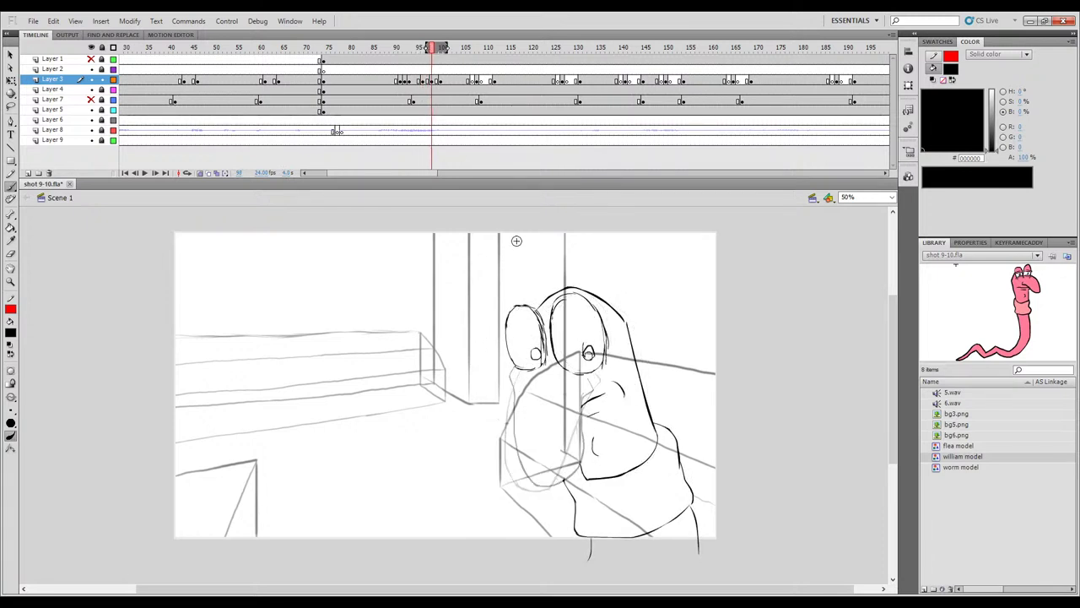
pyautogui.press(',')
pyautogui.press('.')
pyautogui.press(',')
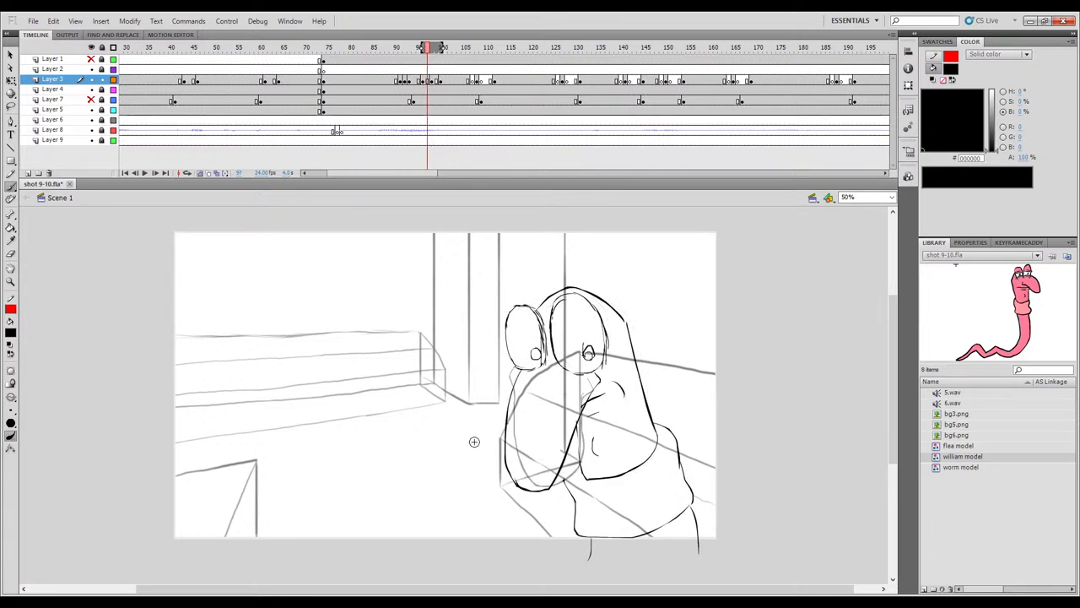
pyautogui.press(',')
pyautogui.press(',')
pyautogui.press('.')
pyautogui.press('.')
pyautogui.press(',')
pyautogui.press(',')
pyautogui.press('.')
pyautogui.press(',')
pyautogui.press('.')
pyautogui.press('.')
pyautogui.press(',')
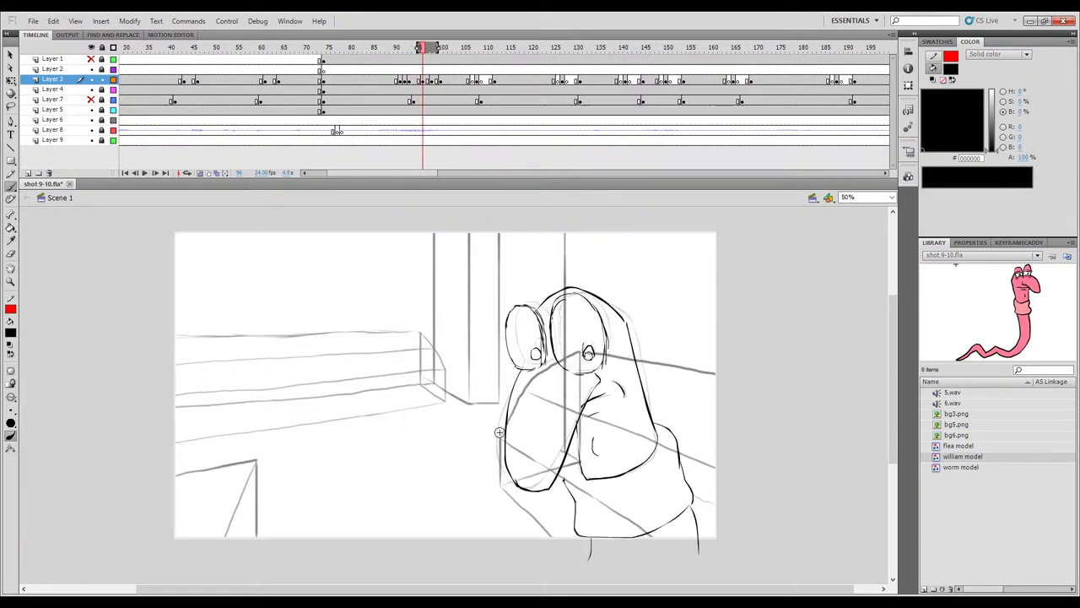
pyautogui.press(',')
pyautogui.press('.')
pyautogui.press(',')
pyautogui.press('.')
pyautogui.press('.')
pyautogui.press(',')
pyautogui.press('.')
pyautogui.press(',')
pyautogui.press(',')
pyautogui.press('.')
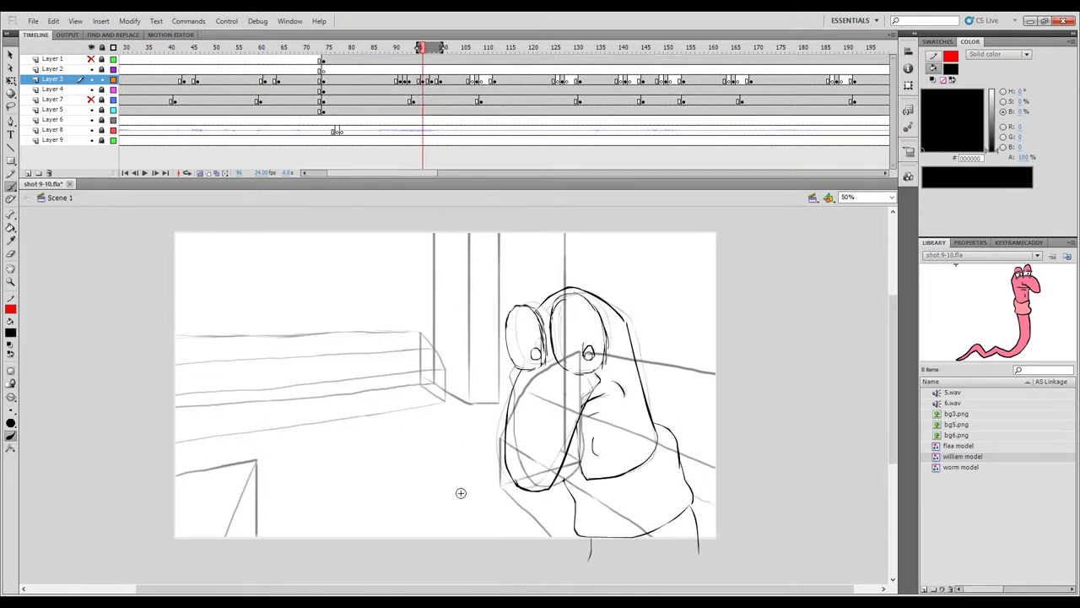
# Undo the snout's inner side and lower tip strokes at frame 96 after comparing the neighbouring frames.
pyautogui.press('.')
pyautogui.press(',')
pyautogui.press(',')
pyautogui.press('.')
pyautogui.press('.')
pyautogui.press(',')
pyautogui.press(',')
pyautogui.hotkey('ctrl', 'z')
pyautogui.hotkey('ctrl', 'z')
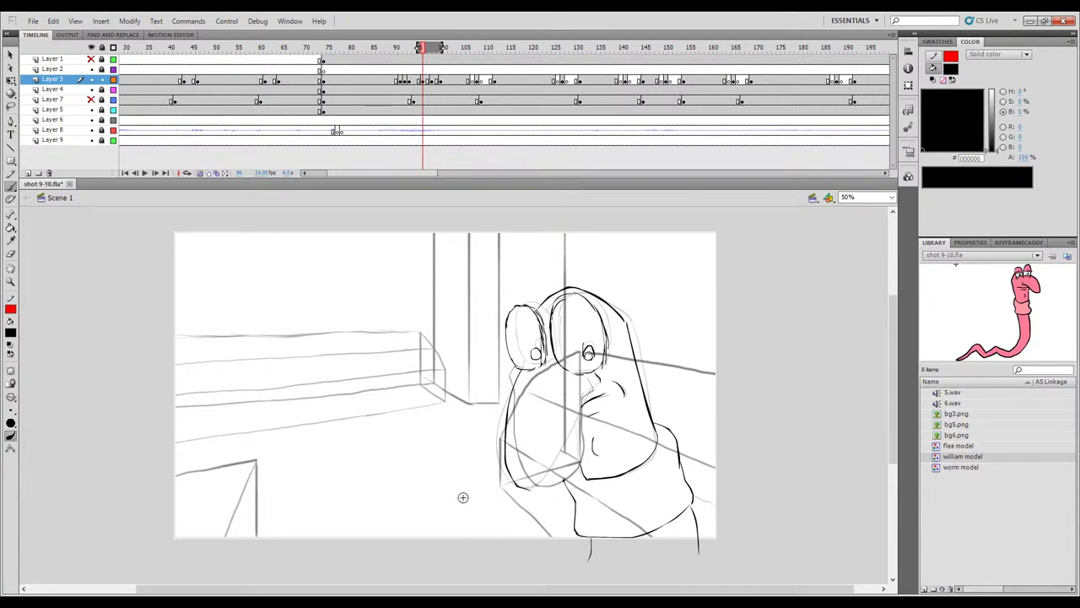
# Flip repeatedly between frame 96 and the previous frame to compare the position of the snout's outer side.
pyautogui.press(',')
pyautogui.press('.')
pyautogui.press(',')
pyautogui.press('.')
pyautogui.press(',')
pyautogui.press('.')
pyautogui.press(',')
pyautogui.press('.')
pyautogui.press(',')
pyautogui.press('.')
pyautogui.press(',')
pyautogui.press('.')
pyautogui.press(',')
pyautogui.press('.')
pyautogui.press(',')
pyautogui.press('.')
pyautogui.press(',')
pyautogui.press('.')
pyautogui.press(',')
pyautogui.press('.')
pyautogui.press(',')
pyautogui.press('.')
pyautogui.press(',')
pyautogui.press('.')
pyautogui.press(',')
pyautogui.press('.')
pyautogui.press(',')
pyautogui.press('.')
pyautogui.press(',')
pyautogui.press('.')
pyautogui.press('.')
pyautogui.press(',')
pyautogui.press(',')
pyautogui.press('.')
pyautogui.press(',')
pyautogui.press('.')
pyautogui.press(',')
pyautogui.press('.')
pyautogui.press(',')
pyautogui.press('.')
pyautogui.press(',')
pyautogui.press('.')
# Redraw the snout's upper inner fold and its outer side down to the lower tip at frame 96.
pyautogui.moveTo(591, 390); pyautogui.dragTo(590, 382)
pyautogui.press(',')
pyautogui.press('.')
pyautogui.press('.')
pyautogui.moveTo(516, 408); pyautogui.dragTo(550, 489)
pyautogui.press(',')
pyautogui.press('.')
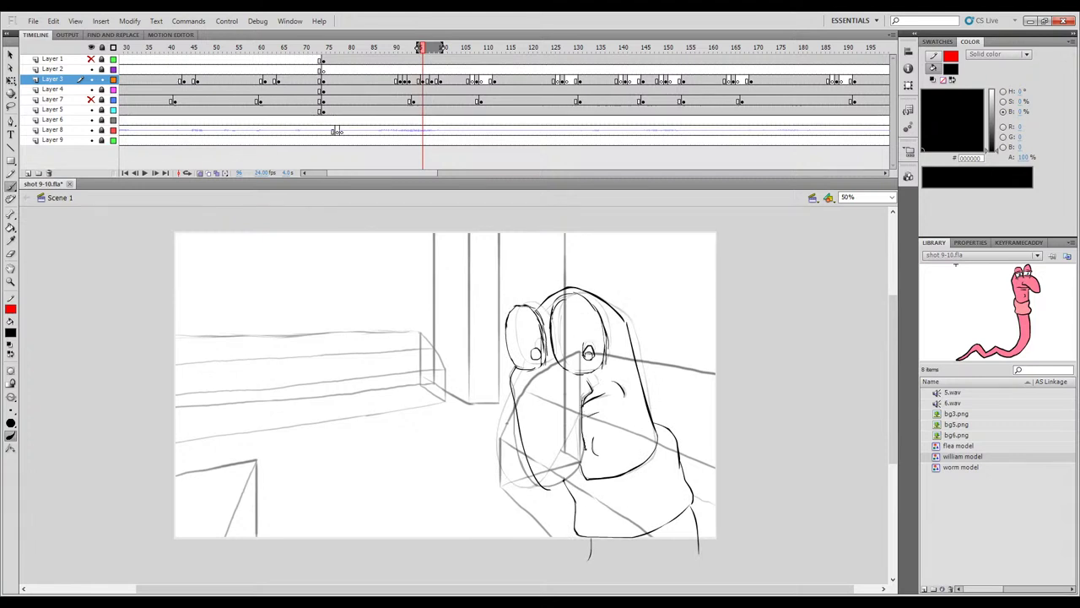
# Draw the snout's inner side down to the lower tip at frame 96, flipping to the previous frame to compare.
pyautogui.moveTo(583, 413); pyautogui.dragTo(586, 431)
pyautogui.press(',')
pyautogui.press('.')
pyautogui.press(',')
pyautogui.press('.')
pyautogui.press(',')
pyautogui.press('.')
pyautogui.press(',')
pyautogui.press('.')
# Step forward and back through the frames around 96 to 99 to examine the snout's settling motion.
pyautogui.press('.')
pyautogui.press('.')
pyautogui.press('.')
pyautogui.press('.')
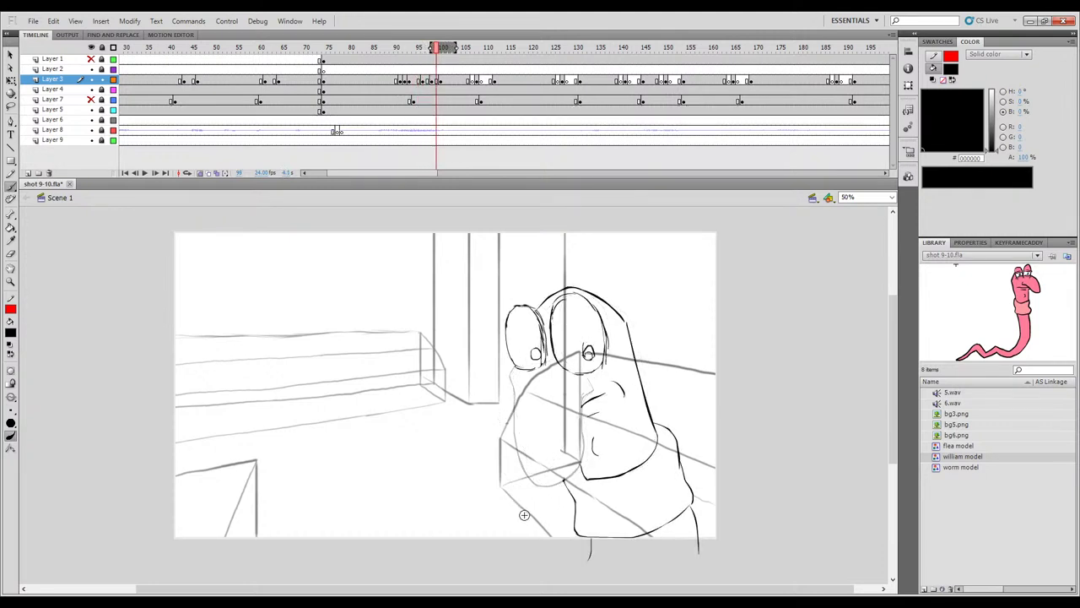
pyautogui.press(',')
pyautogui.press(',')
pyautogui.press(',')
pyautogui.press(',')
pyautogui.press(',')
pyautogui.press('.')
pyautogui.press('.')
pyautogui.press('.')
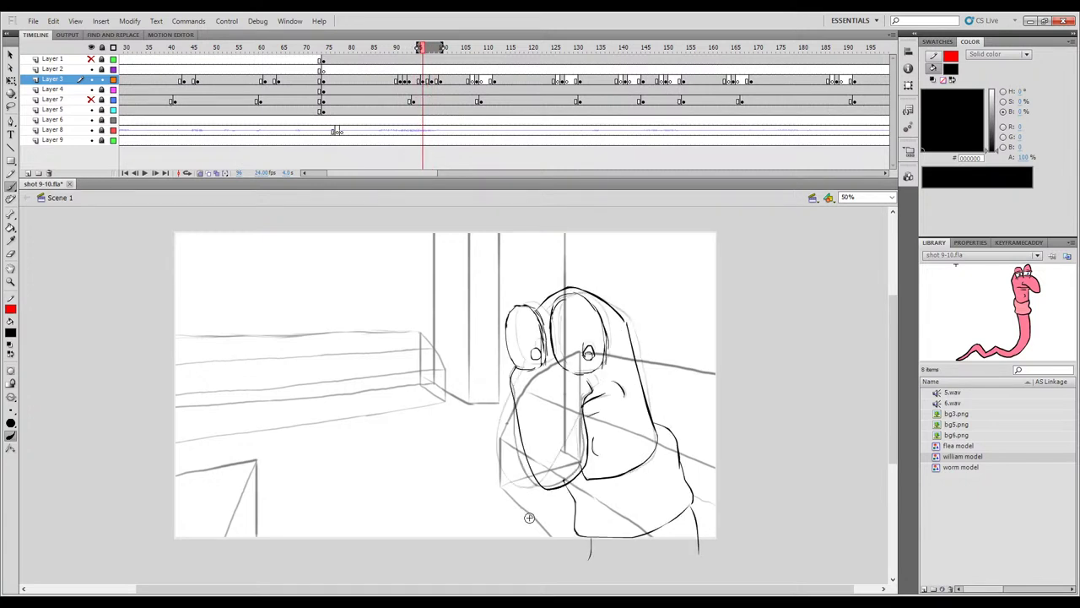
pyautogui.press('.')
pyautogui.press(',')
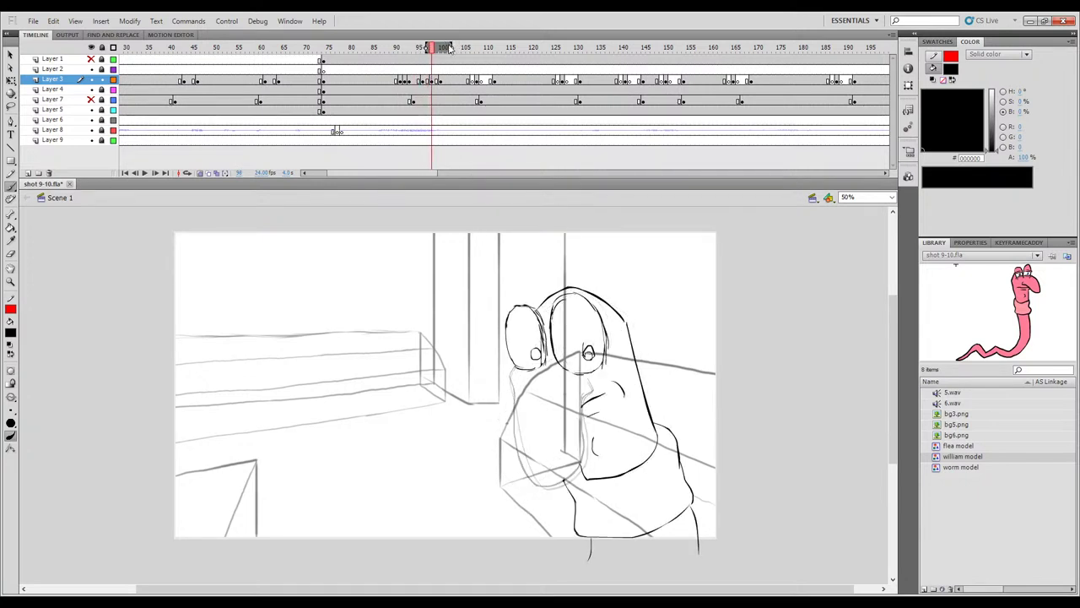
# Shorten the onion skin range after frame 98 and draw the snout's outer side there, redoing strokes and flipping to compare.
pyautogui.moveTo(451, 51); pyautogui.dragTo(441, 51)
pyautogui.press(',')
pyautogui.press('.')
pyautogui.press('.')
pyautogui.press(',')
pyautogui.moveTo(514, 410); pyautogui.dragTo(516, 452)
pyautogui.moveTo(511, 429)
pyautogui.mouseDown()
pyautogui.moveTo(514, 389)
pyautogui.moveTo(531, 482)
pyautogui.mouseUp()
pyautogui.hotkey('ctrl', 'z')
pyautogui.press(',')
pyautogui.press('.')
pyautogui.press(',')
pyautogui.press('.')
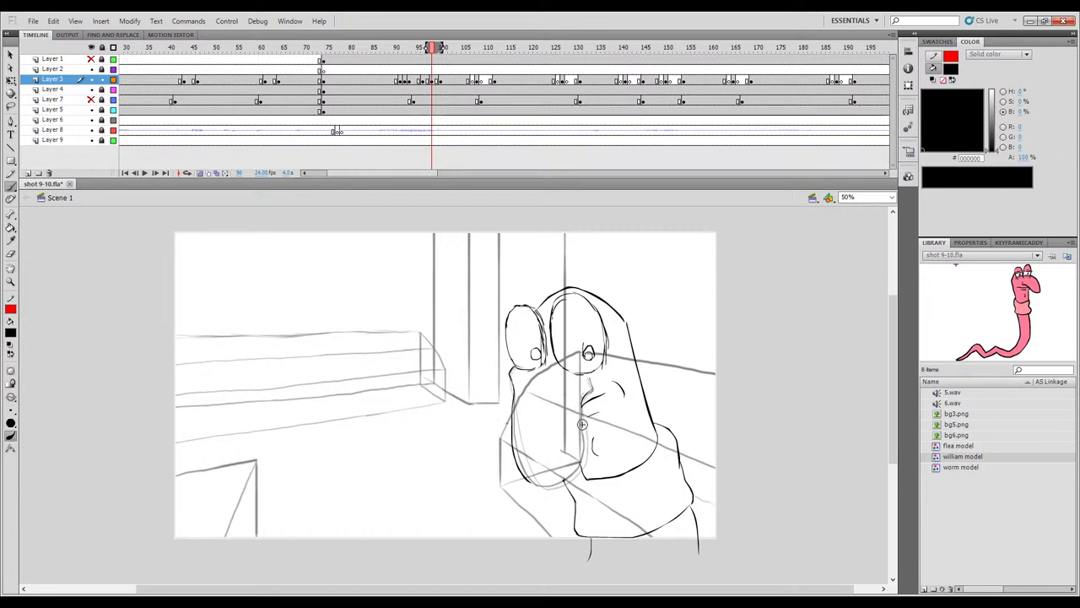
# Close the snout outline at frame 98 with its inner side and rounded lower tip.
pyautogui.moveTo(569, 470); pyautogui.dragTo(541, 486)
pyautogui.press('.')
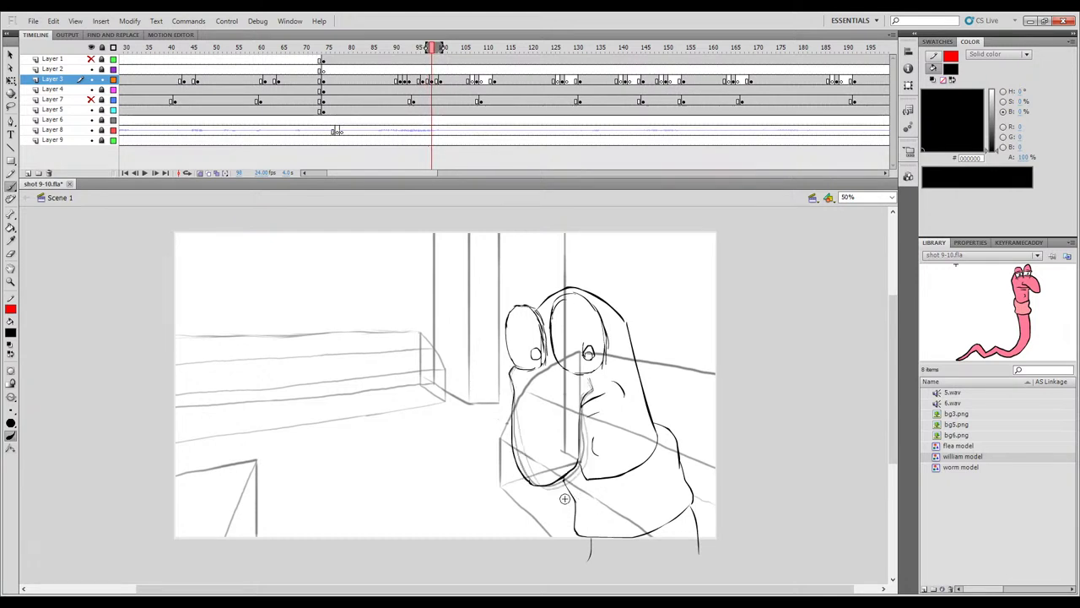
# Turn off onion skinning and play the animation from frame 82 to review the new inbetweens.
pyautogui.click(200, 173)
pyautogui.moveTo(437, 48)
pyautogui.mouseDown()
pyautogui.moveTo(417, 48)
pyautogui.moveTo(454, 48)
pyautogui.mouseUp()
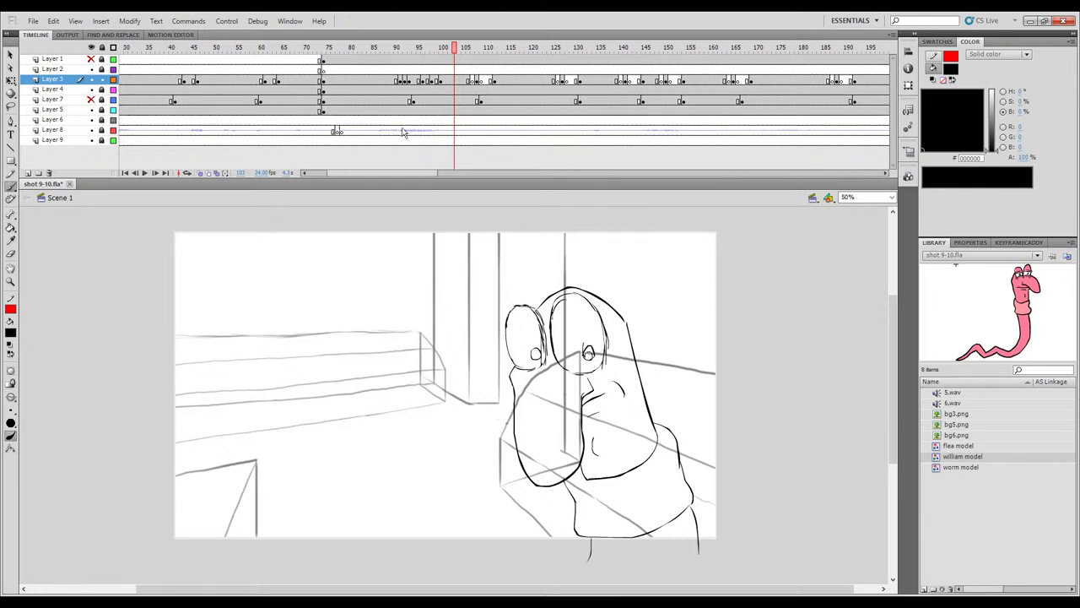
pyautogui.click(359, 49)
pyautogui.press('Return')
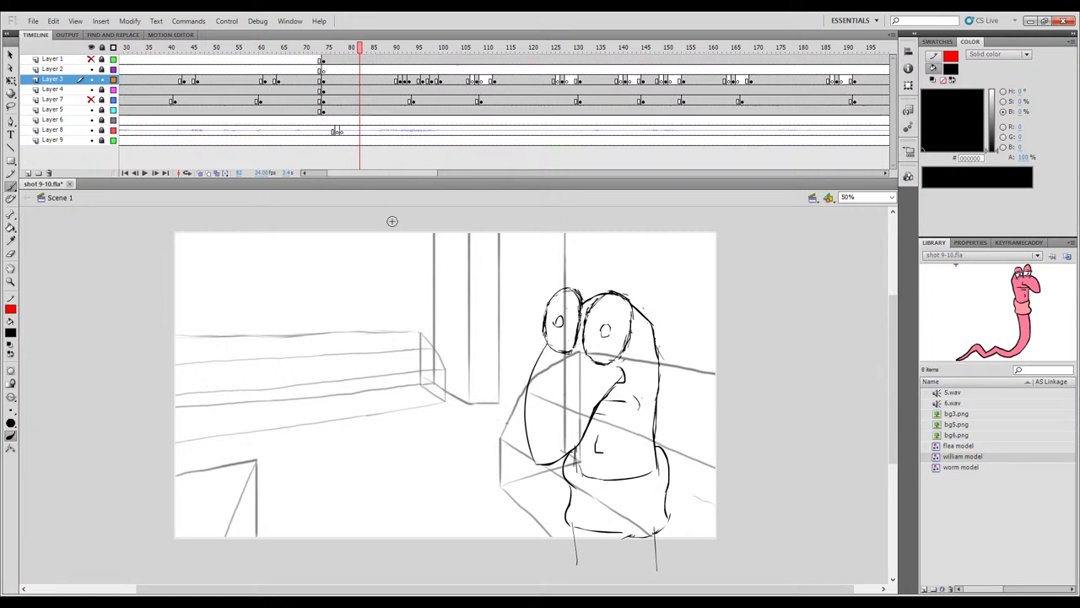
pyautogui.press('Return')
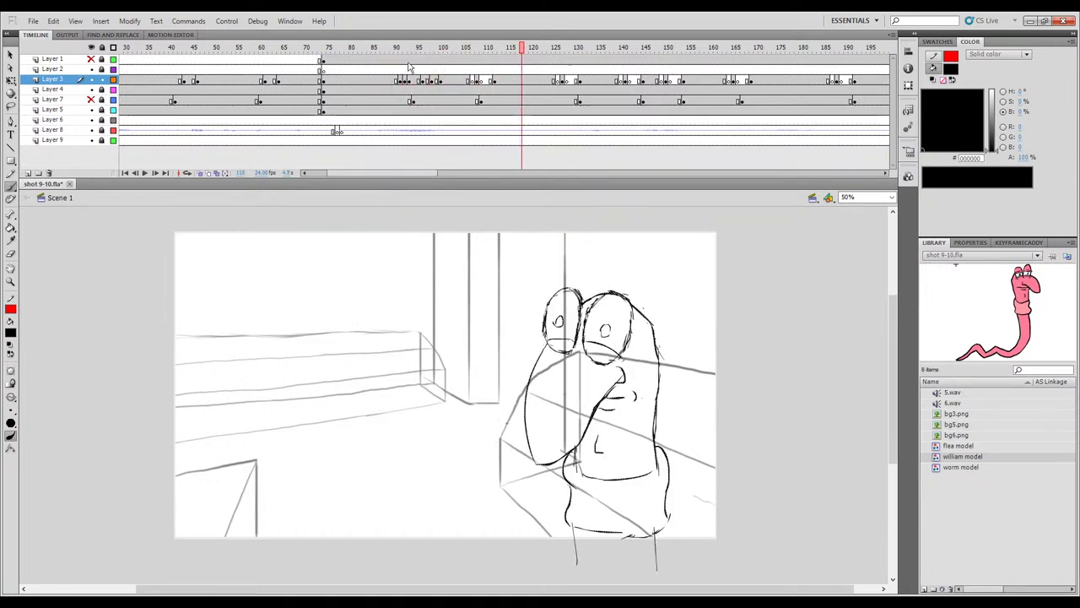
# Show later frames in the timeline and replay the head movement from around frame 82 for another timing check.
pyautogui.click(359, 76)
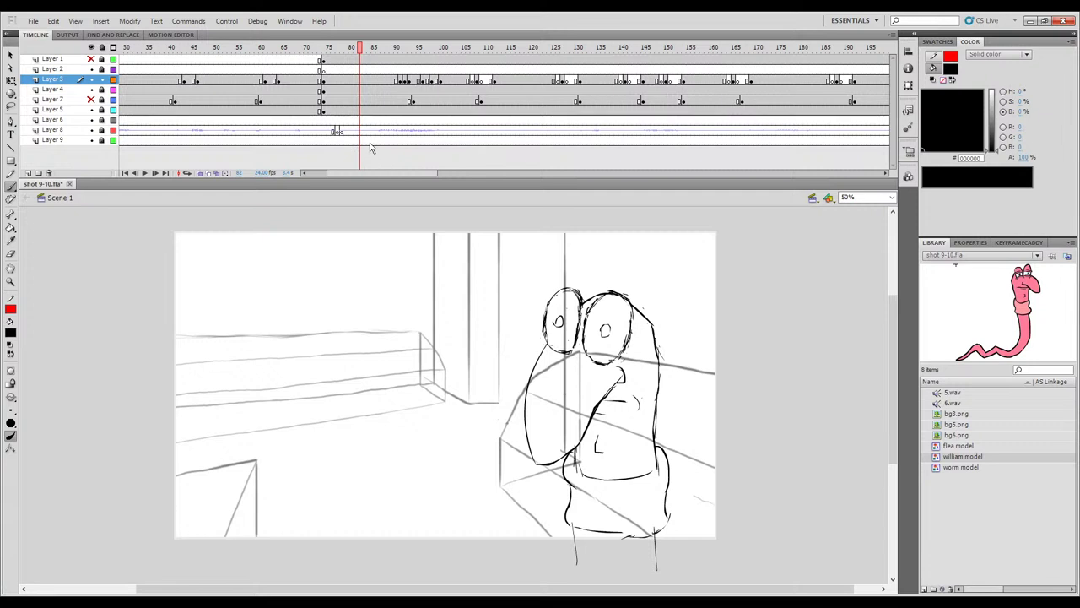
pyautogui.moveTo(393, 173); pyautogui.dragTo(410, 173)
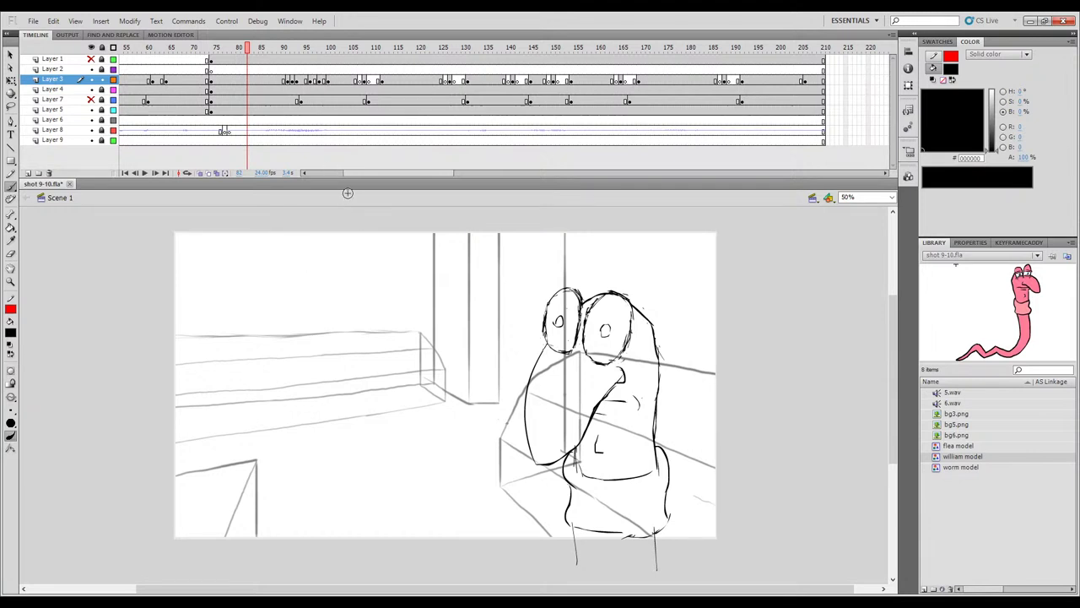
pyautogui.press('Return')
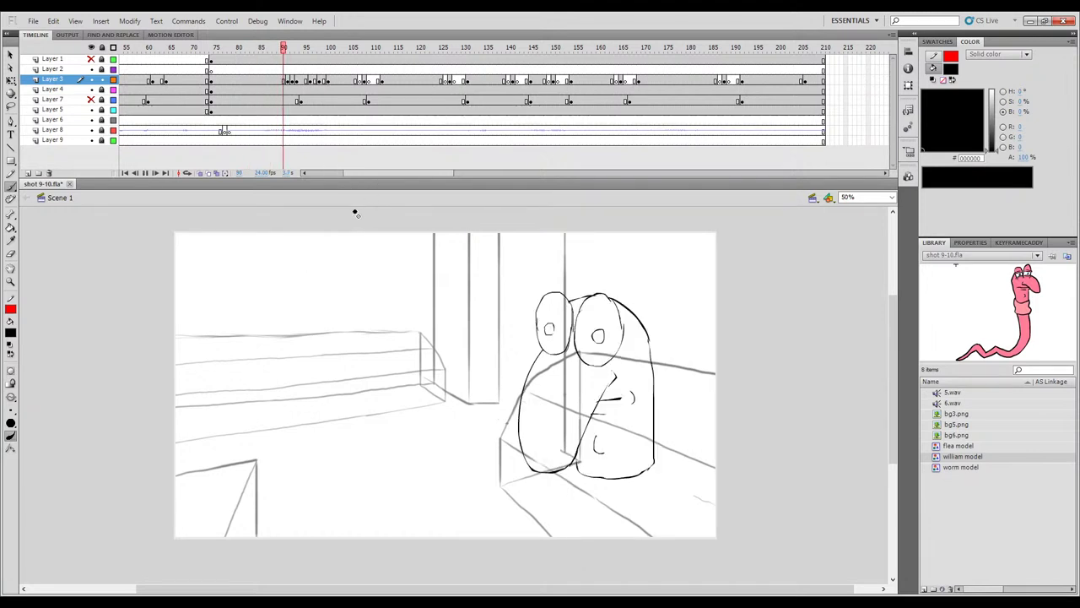
pyautogui.press('Return')
pyautogui.moveTo(341, 48); pyautogui.dragTo(260, 77)
pyautogui.press('Return')
pyautogui.press('Return')
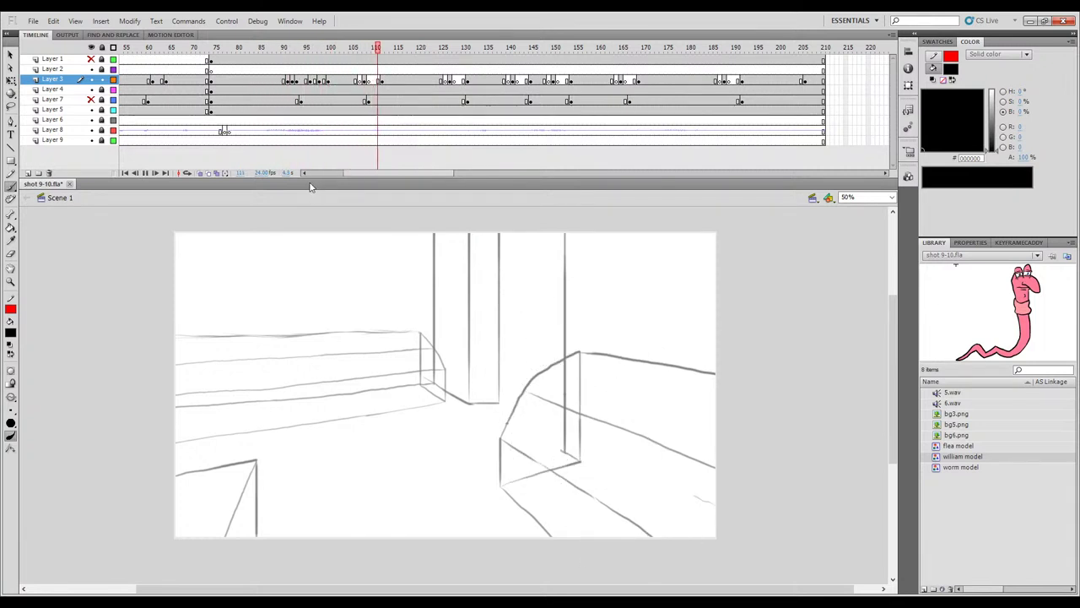
# Insert a keyframe at frame 116 on Layer 3 and erase the snout from the drawing held at frame 113.
pyautogui.click(400, 80)
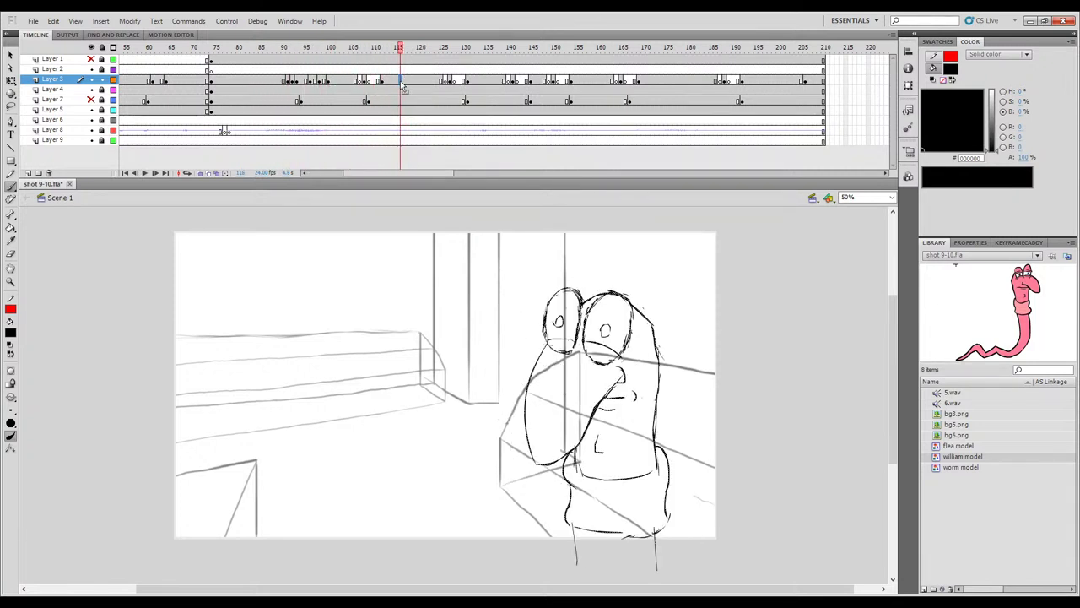
pyautogui.click(388, 81)
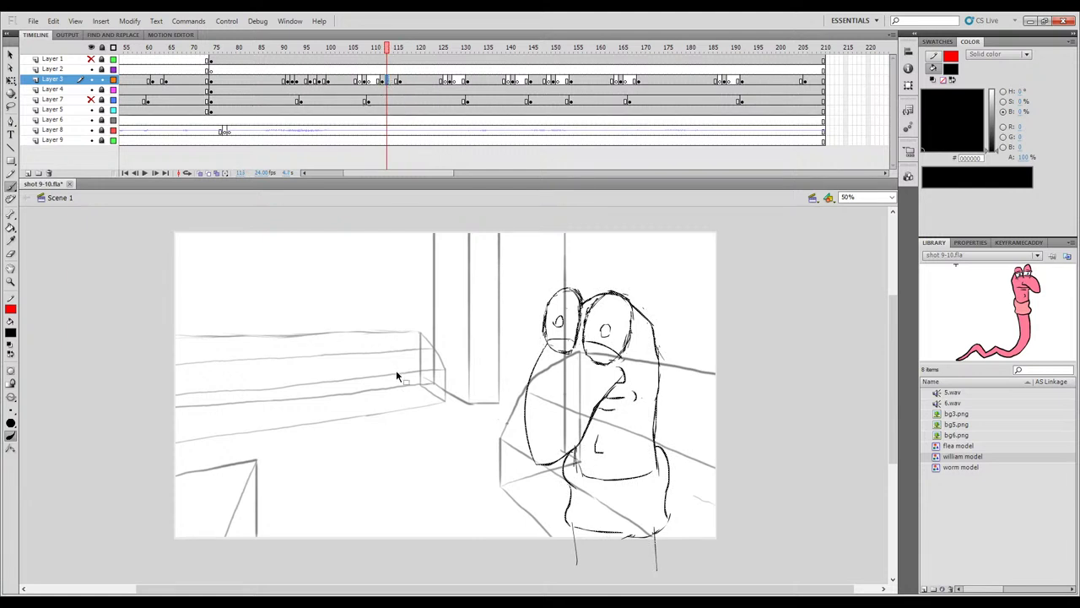
pyautogui.press('e')
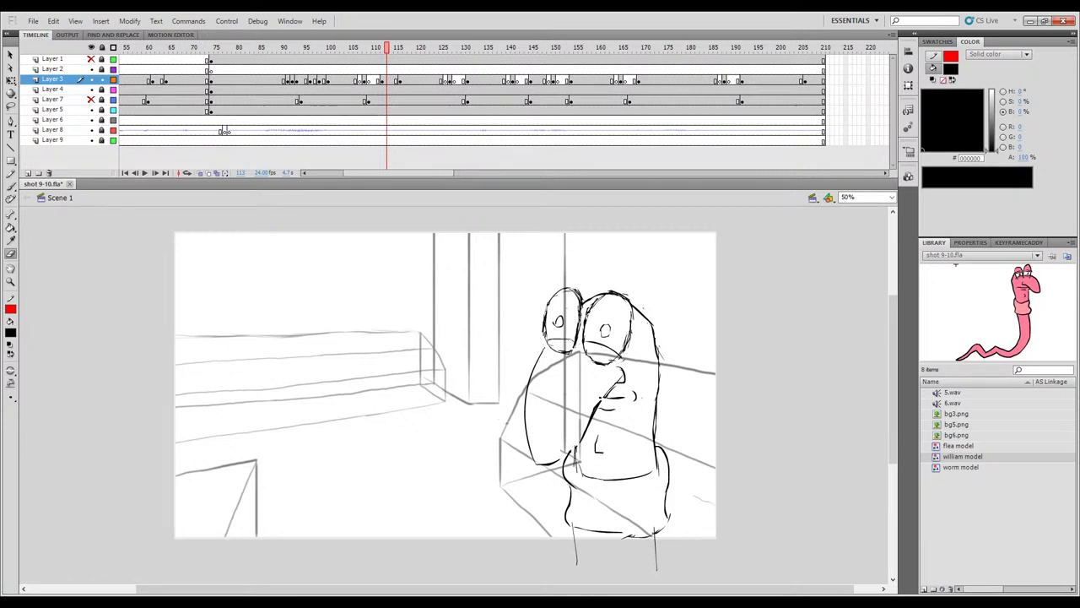
pyautogui.hotkey('ctrl', 'a')
pyautogui.click(580, 466)
pyautogui.press('b')
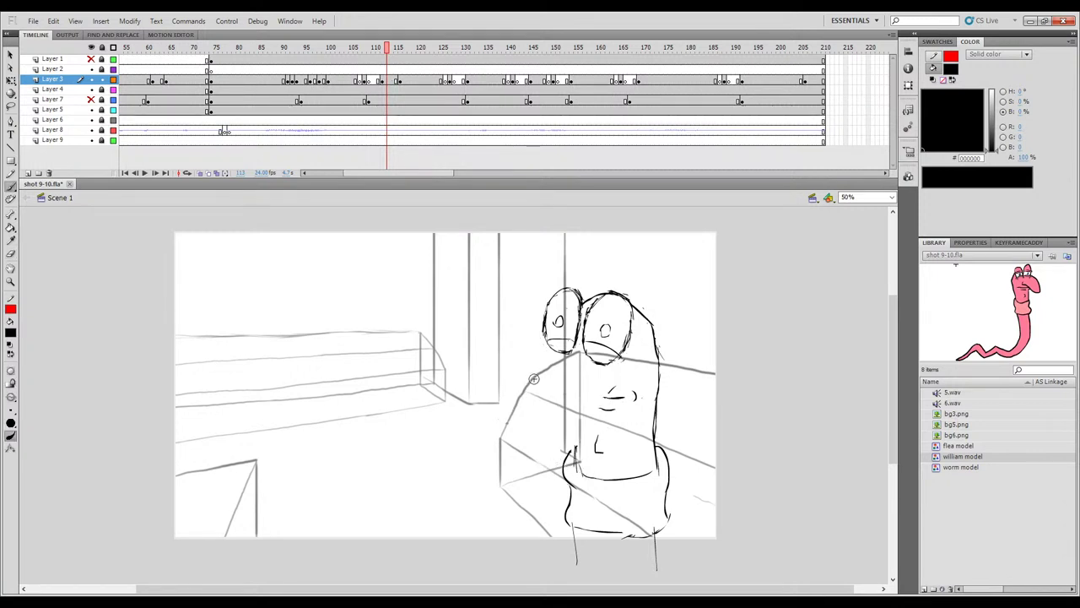
# Insert a keyframe at frame 114, then turn on onion skinning at frame 112 and extend its range to cover frame 116.
pyautogui.click(393, 81)
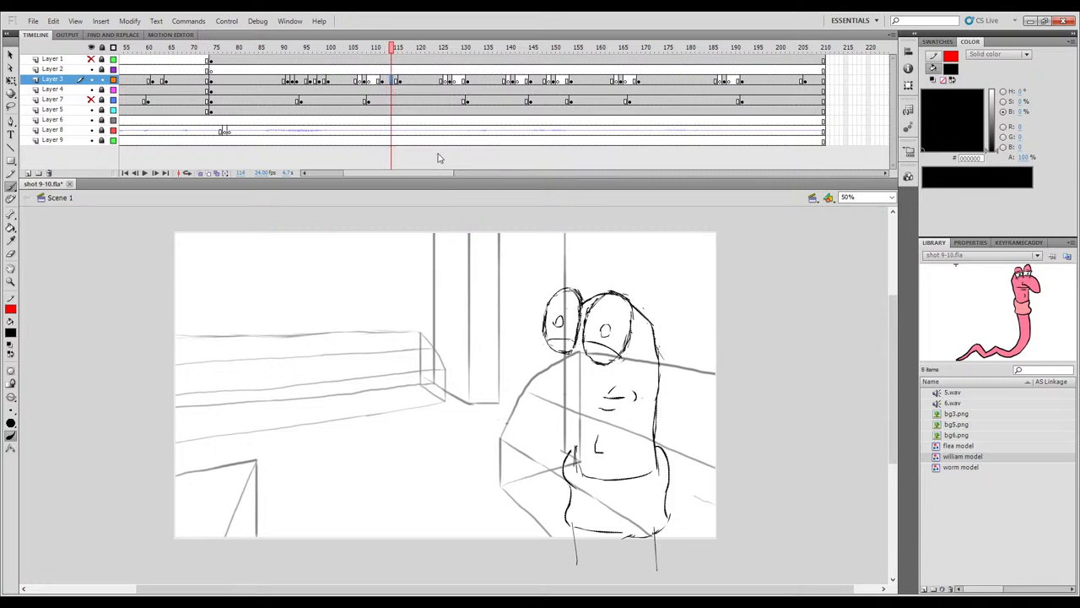
pyautogui.click(383, 80)
pyautogui.click(201, 173)
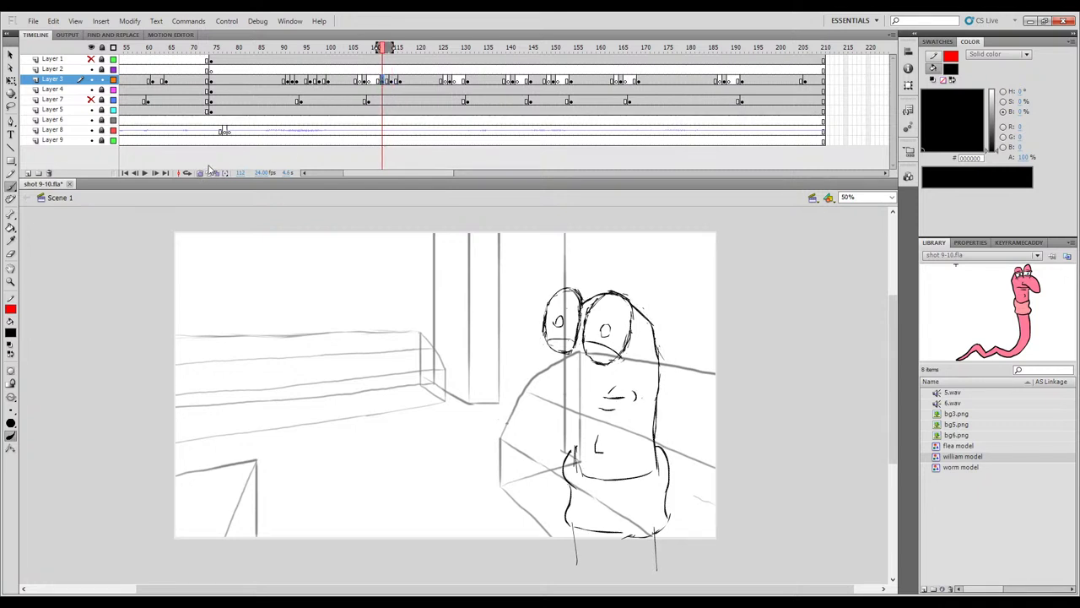
pyautogui.moveTo(398, 51)
pyautogui.mouseDown()
pyautogui.moveTo(388, 70)
pyautogui.moveTo(397, 75)
pyautogui.moveTo(404, 52)
pyautogui.mouseUp()
pyautogui.press('.')
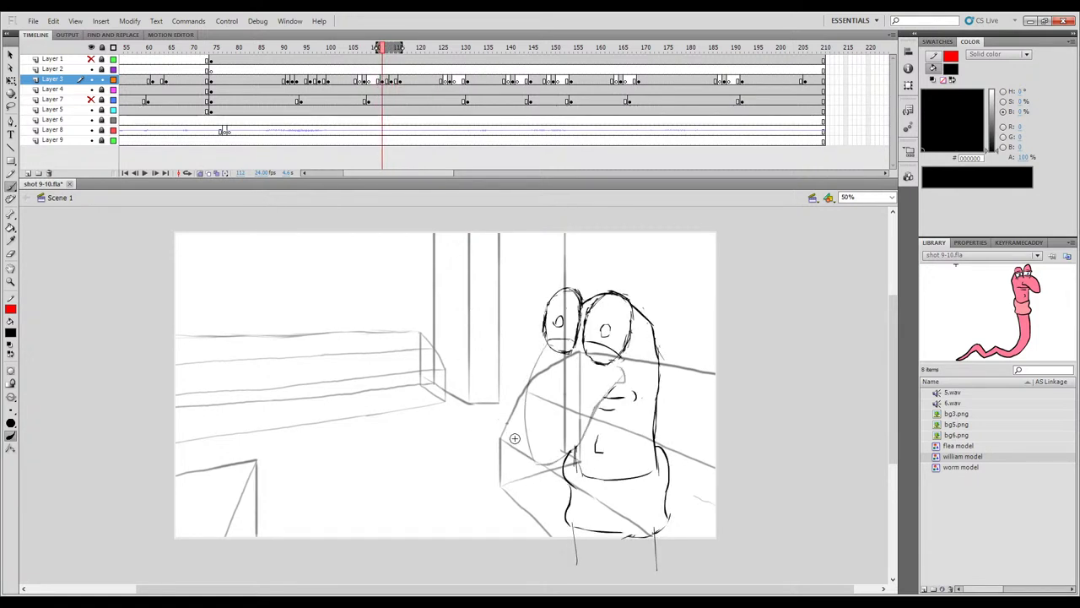
# Draw the snout's outer side curving down from the eye at frame 112, redoing the first stroke.
pyautogui.press('.')
pyautogui.press('.')
pyautogui.press('.')
pyautogui.press('.')
pyautogui.press('.')
pyautogui.moveTo(524, 387); pyautogui.dragTo(518, 412)
pyautogui.hotkey('ctrl', 'z')
pyautogui.moveTo(547, 344); pyautogui.dragTo(518, 405)
# Draw the snout's inner side and lower tip at frame 112, flipping through the neighbouring frames to compare.
pyautogui.press(',')
pyautogui.press('.')
pyautogui.press(',')
pyautogui.press(',')
pyautogui.press(',')
pyautogui.press('.')
pyautogui.press('.')
pyautogui.press('.')
pyautogui.moveTo(620, 367)
pyautogui.mouseDown()
pyautogui.moveTo(629, 381)
pyautogui.moveTo(588, 413)
pyautogui.mouseUp()
pyautogui.moveTo(561, 448)
pyautogui.mouseDown()
pyautogui.moveTo(530, 463)
pyautogui.moveTo(529, 378)
pyautogui.mouseUp()
pyautogui.press(',')
pyautogui.press('.')
# Draw the complete snout outline at frame 114, with outer side, lower tip and inner side, between the onion-skinned poses.
pyautogui.press('.')
pyautogui.press('.')
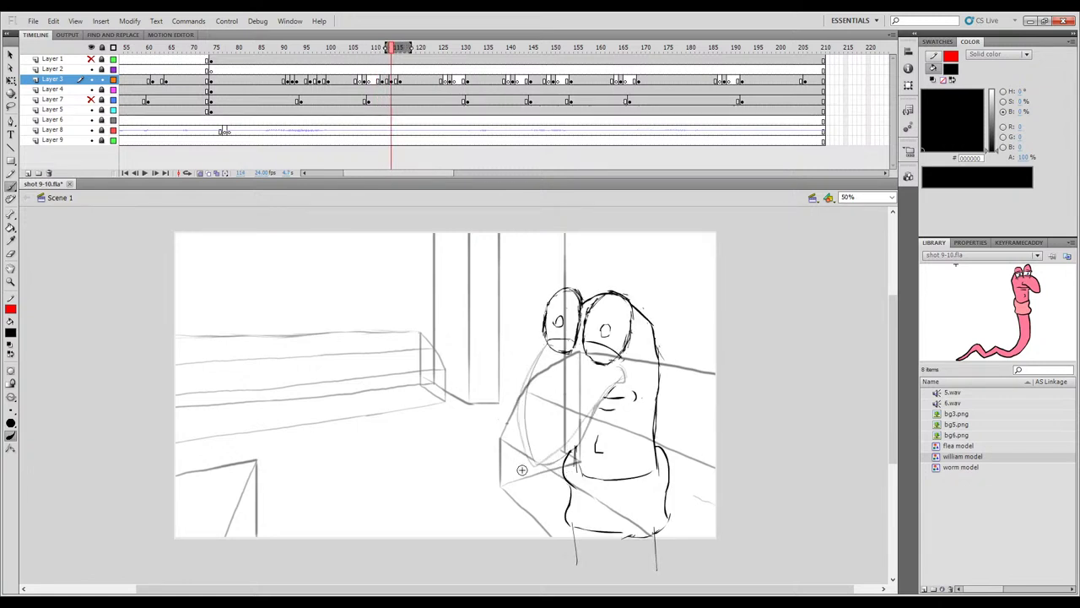
pyautogui.moveTo(527, 400); pyautogui.dragTo(529, 413)
pyautogui.moveTo(538, 460); pyautogui.dragTo(539, 466)
pyautogui.press(',')
pyautogui.press('.')
pyautogui.moveTo(601, 408); pyautogui.dragTo(557, 464)
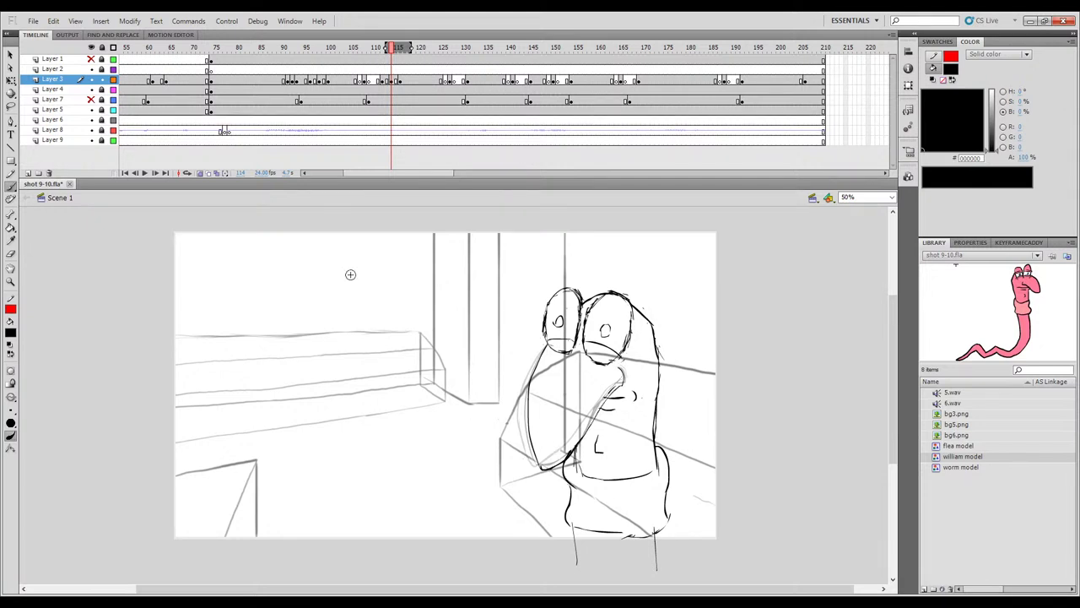
# Turn off onion skinning and play the animation several times to review the snout inbetweens at frames 112 and 114.
pyautogui.moveTo(388, 48)
pyautogui.mouseDown()
pyautogui.moveTo(373, 48)
pyautogui.moveTo(378, 61)
pyautogui.moveTo(413, 68)
pyautogui.moveTo(258, 169)
pyautogui.moveTo(292, 198)
pyautogui.mouseUp()
pyautogui.press('Return')
pyautogui.press('Return')
pyautogui.moveTo(381, 49); pyautogui.dragTo(193, 95)
pyautogui.press('Return')
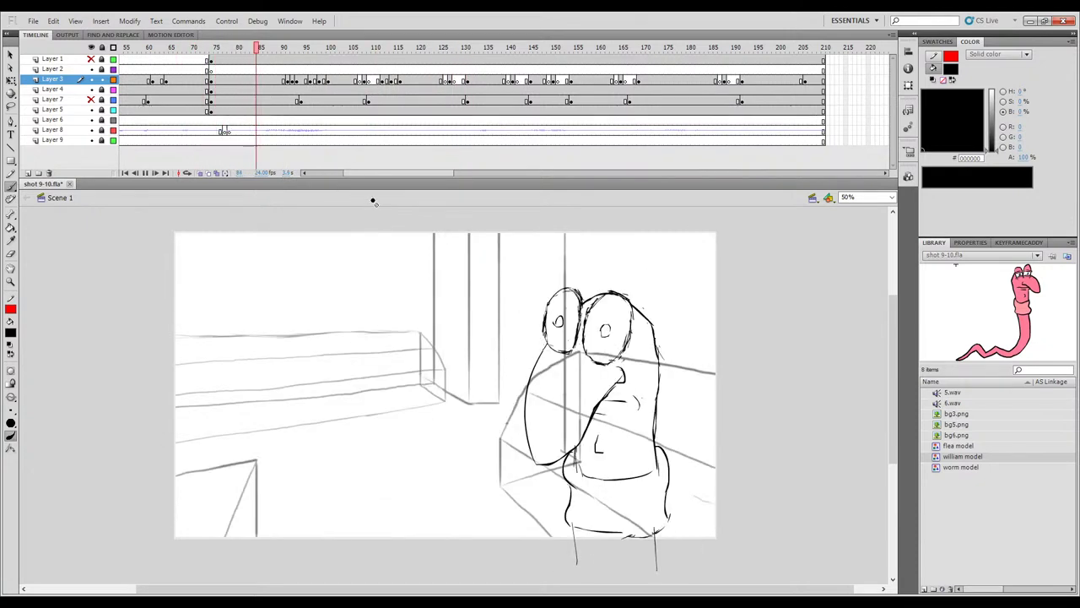
pyautogui.click(326, 56)
pyautogui.moveTo(300, 56)
pyautogui.mouseDown()
pyautogui.moveTo(288, 56)
pyautogui.moveTo(320, 55)
pyautogui.moveTo(201, 141)
pyautogui.mouseUp()
pyautogui.press('Return')
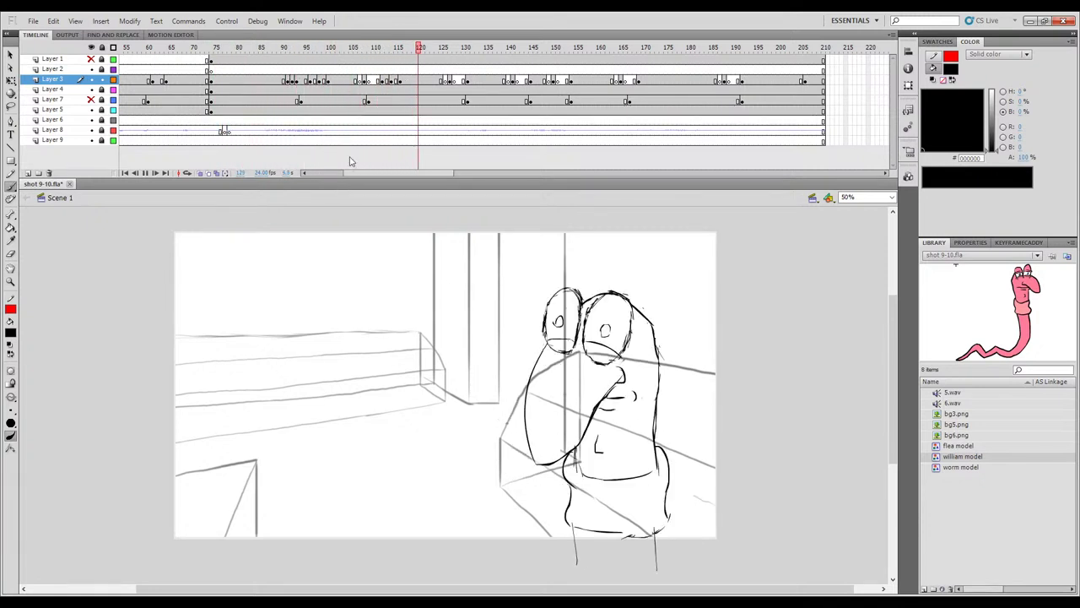
# Replay the head turn from around frame 85 to examine its timing.
pyautogui.click(304, 83)
pyautogui.moveTo(321, 61); pyautogui.dragTo(261, 116)
pyautogui.press('Return')
pyautogui.moveTo(328, 49); pyautogui.dragTo(261, 59)
pyautogui.press('Return')
# Add a keyframe just before frame 90 on Layer 3 and play the head turn.
pyautogui.click(302, 80)
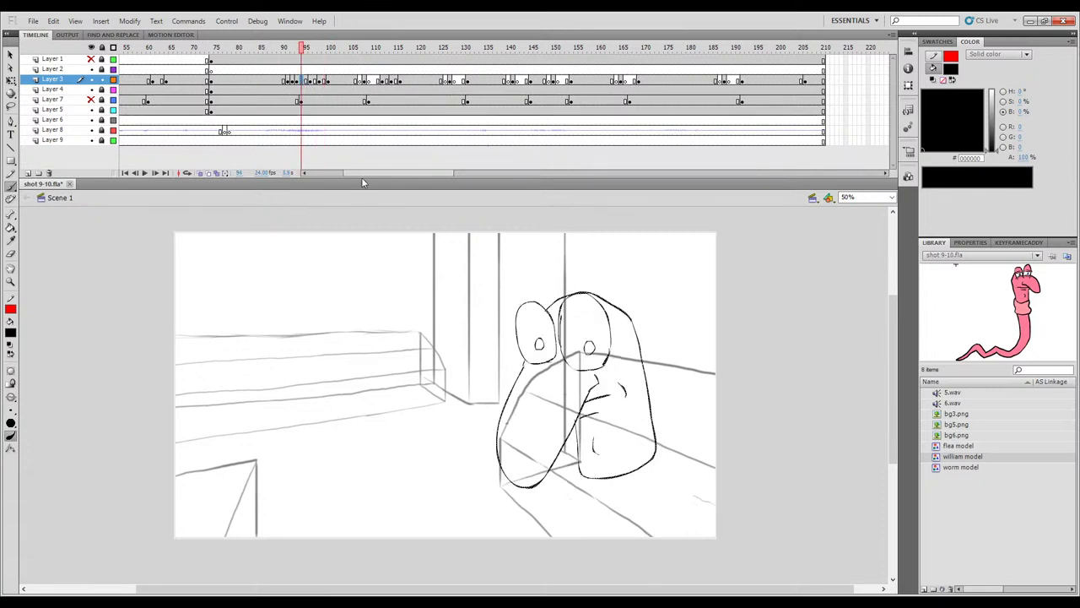
pyautogui.click(281, 80)
pyautogui.press('Return')
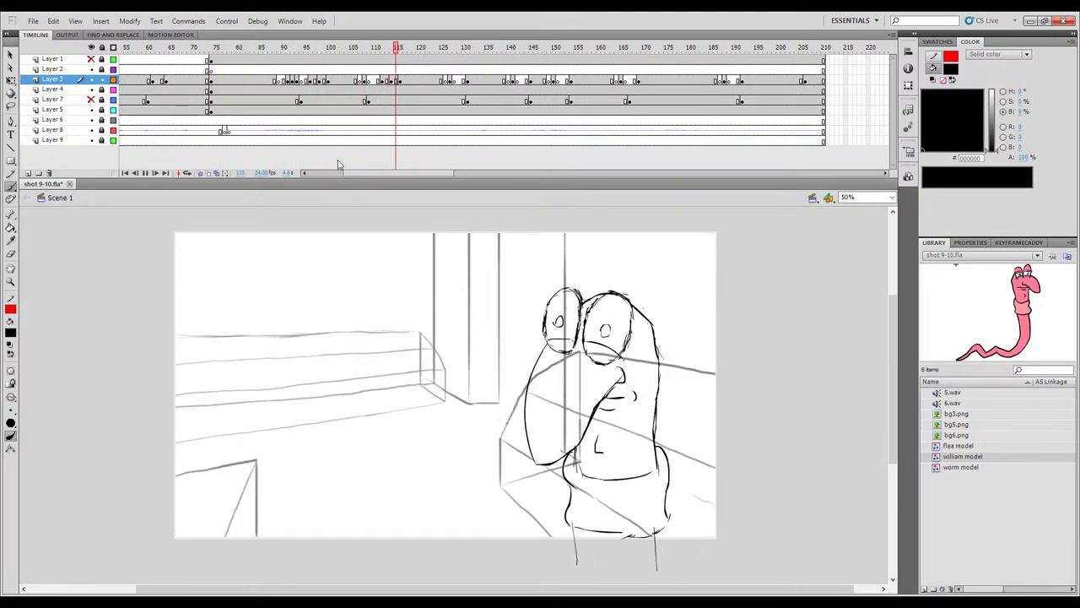
# Scrub through the later poses and insert a keyframe at frame 135 on Layer 3.
pyautogui.moveTo(435, 47)
pyautogui.mouseDown()
pyautogui.moveTo(448, 47)
pyautogui.moveTo(380, 47)
pyautogui.moveTo(663, 77)
pyautogui.moveTo(645, 81)
pyautogui.mouseUp()
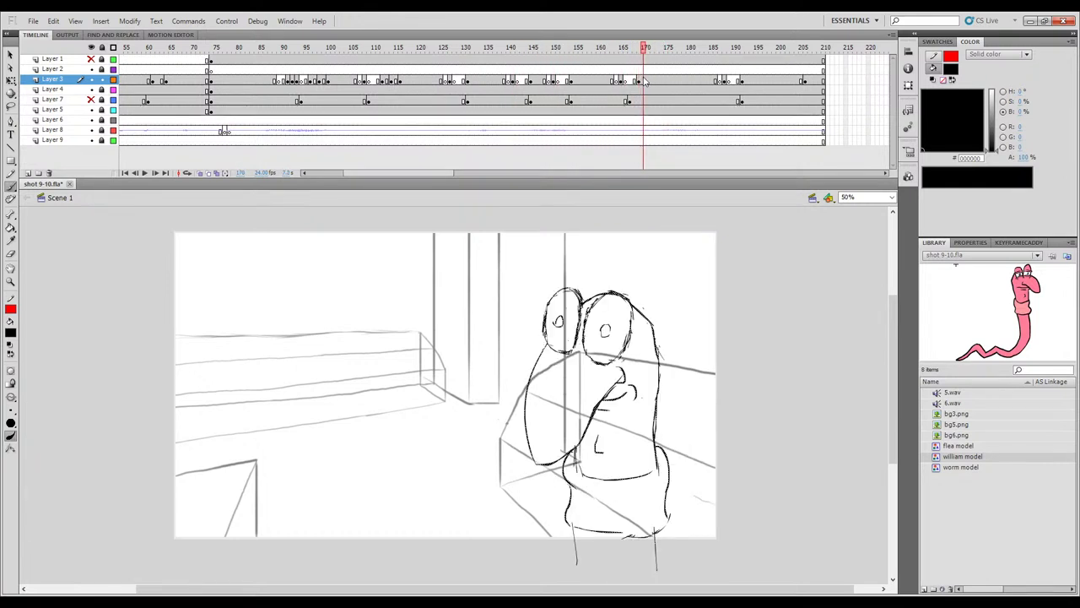
pyautogui.moveTo(393, 53); pyautogui.dragTo(488, 85)
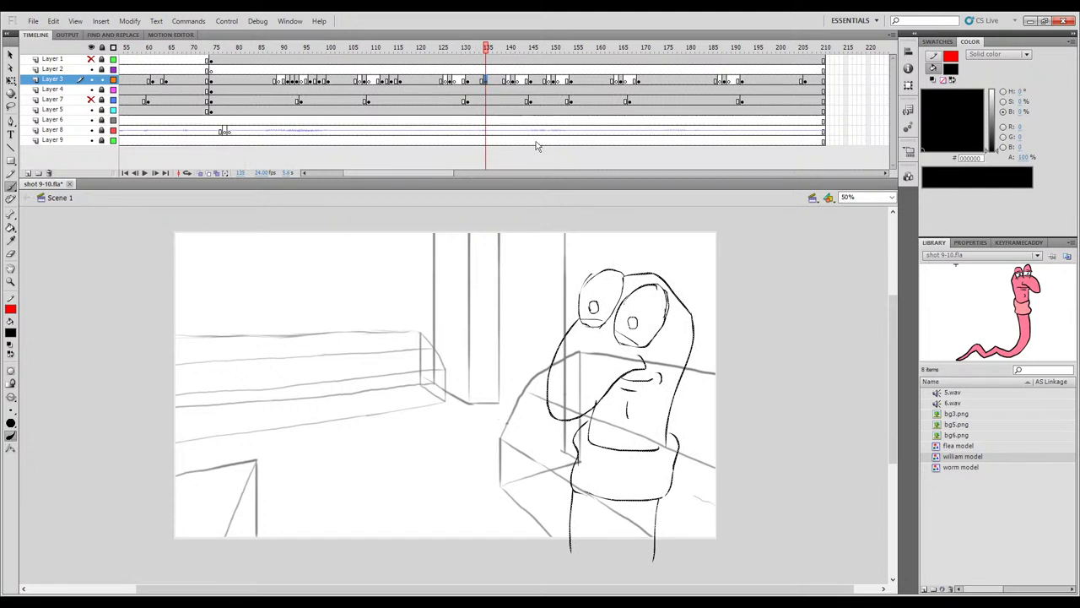
pyautogui.click(498, 81)
# At frame 133 on Layer 3, erase the snout outline's joins to the face and delete the snout lines.
pyautogui.click(478, 82)
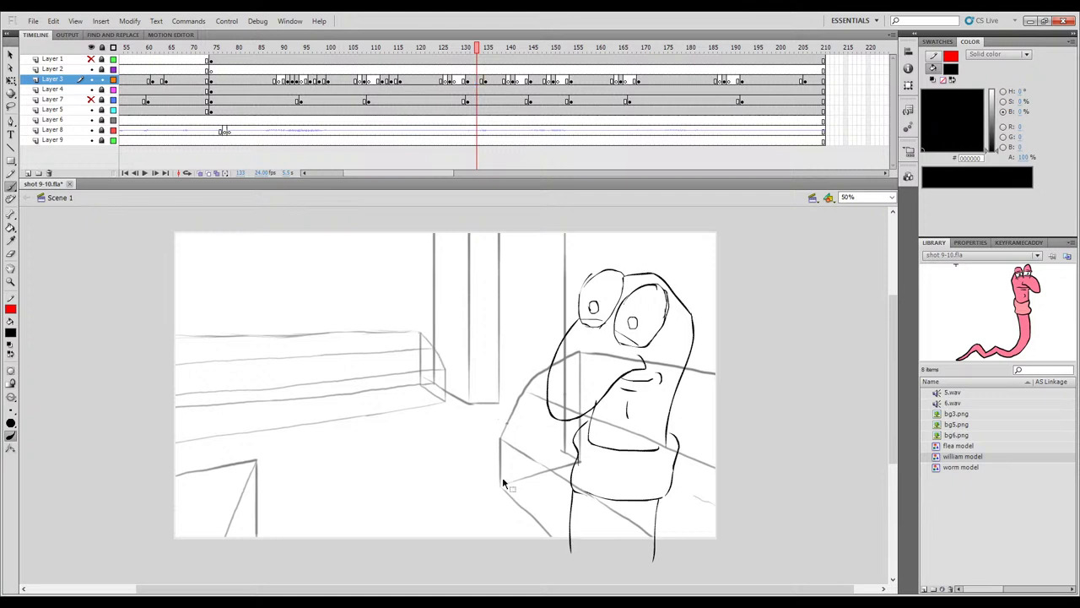
pyautogui.press('e')
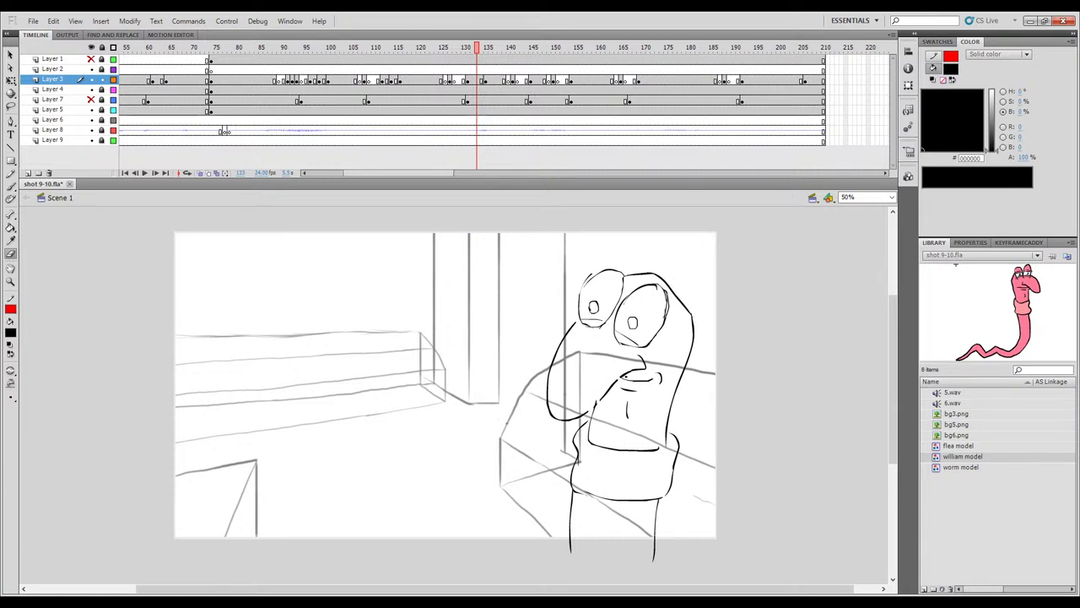
pyautogui.click(627, 378)
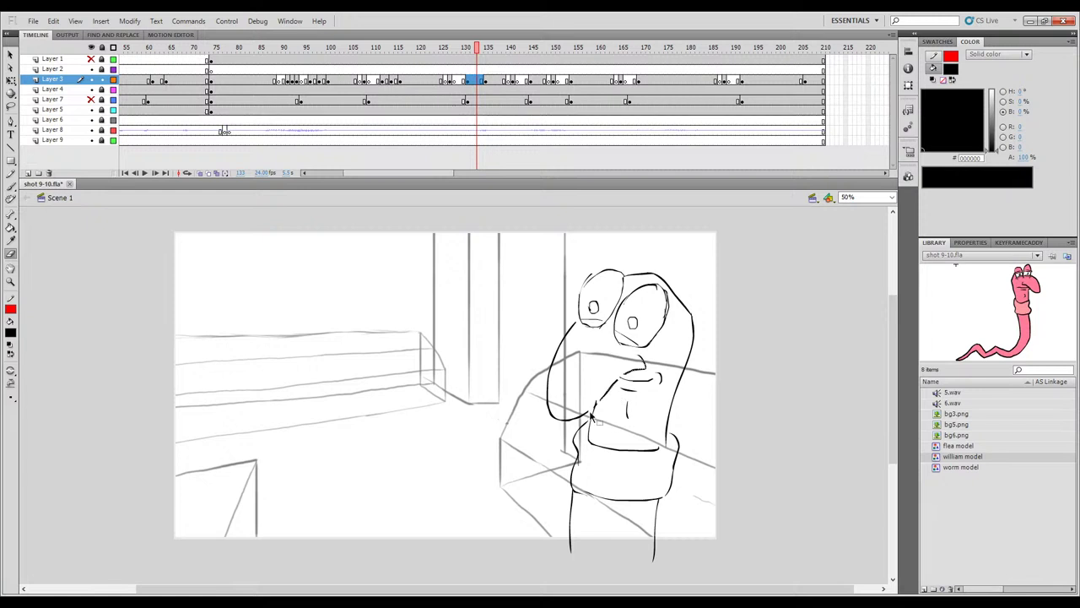
pyautogui.press('Delete')
# Flip between the poses around frame 133, undo the last change and clear the selection.
pyautogui.press('b')
pyautogui.press(',')
pyautogui.press('.')
pyautogui.press('.')
pyautogui.press('.')
pyautogui.press(',')
pyautogui.hotkey('ctrl', 'z')
pyautogui.press(',')
pyautogui.keyDown('ctrl'); pyautogui.click(474, 385); pyautogui.keyUp('ctrl')
pyautogui.press('.')
pyautogui.press(',')
pyautogui.press(',')
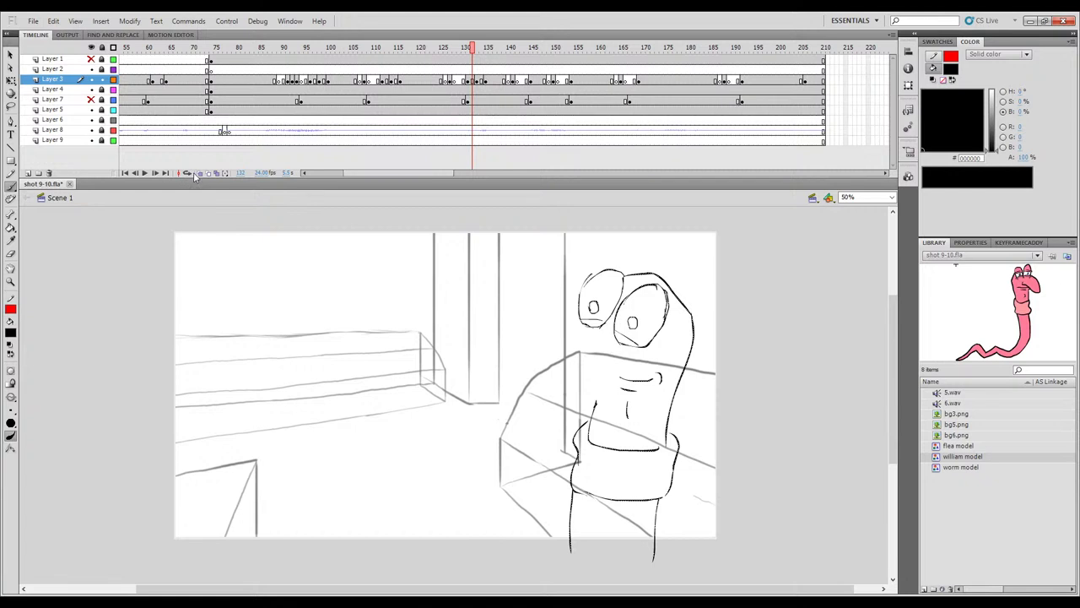
# Turn on onion skinning and flip through the poses between frames 127 and 133 to compare the snout's positions.
pyautogui.click(200, 174)
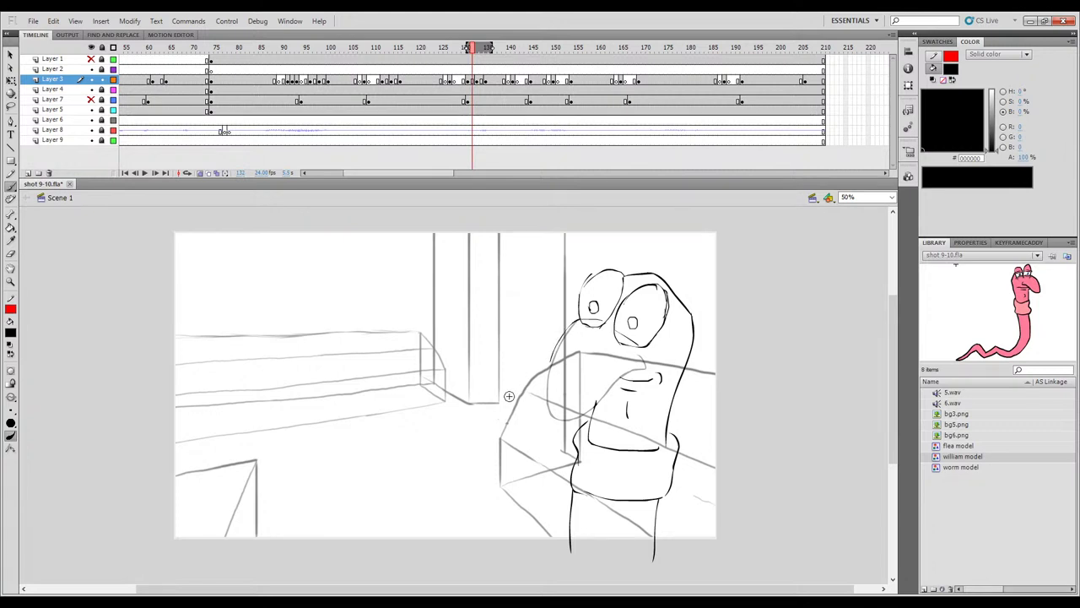
pyautogui.press('.')
pyautogui.press('.')
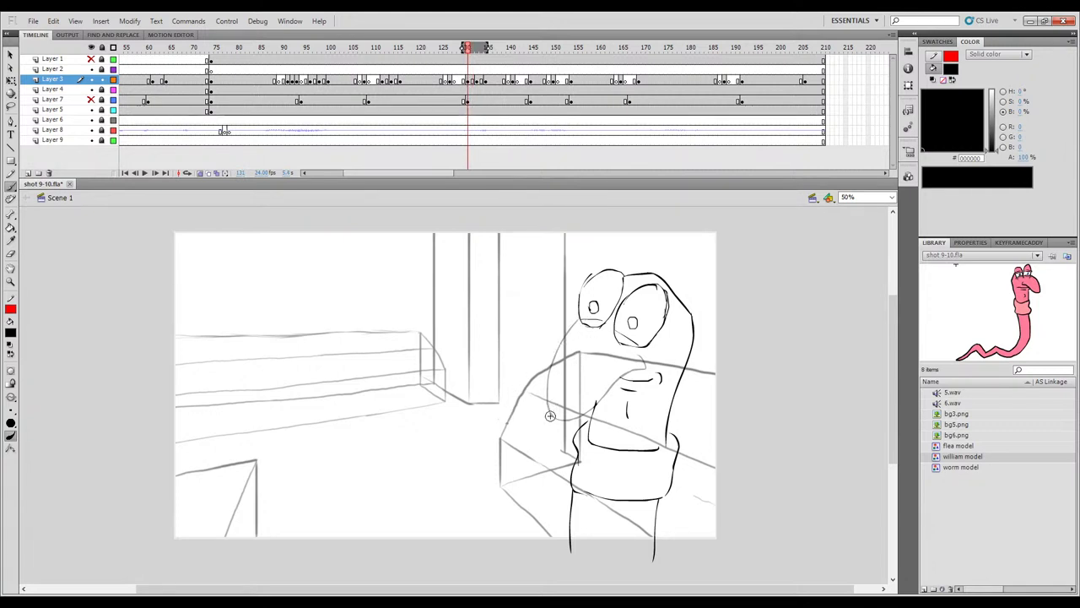
pyautogui.press('.')
pyautogui.press('.')
pyautogui.press(',')
pyautogui.press(',')
pyautogui.press(',')
pyautogui.press(',')
pyautogui.press(',')
pyautogui.press(',')
pyautogui.press(',')
pyautogui.press(',')
pyautogui.press(',')
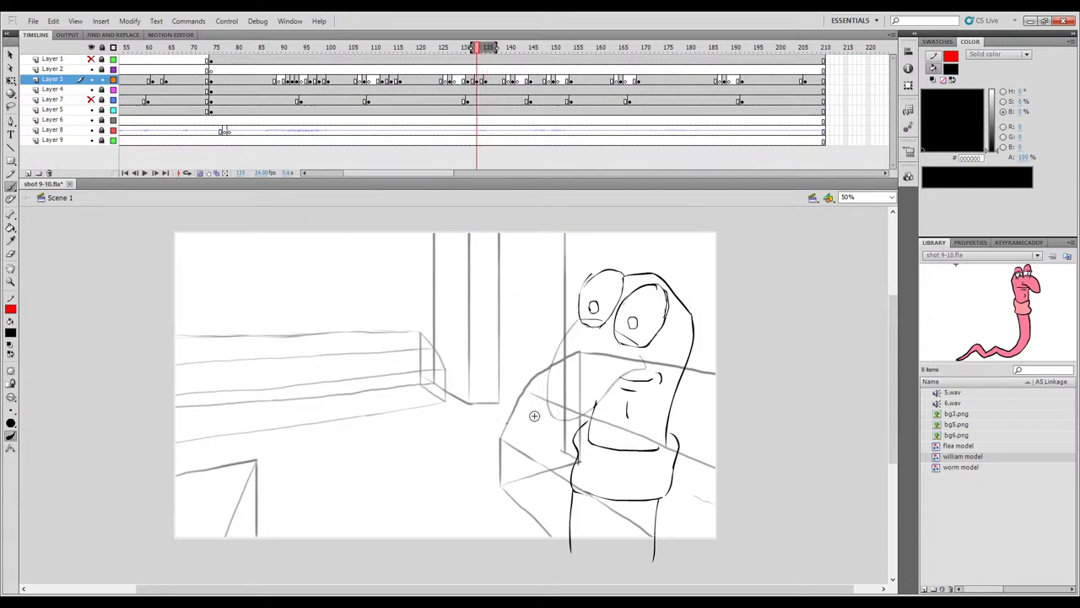
pyautogui.press(',')
pyautogui.press(',')
pyautogui.press('.')
pyautogui.press('.')
pyautogui.press('.')
pyautogui.press('.')
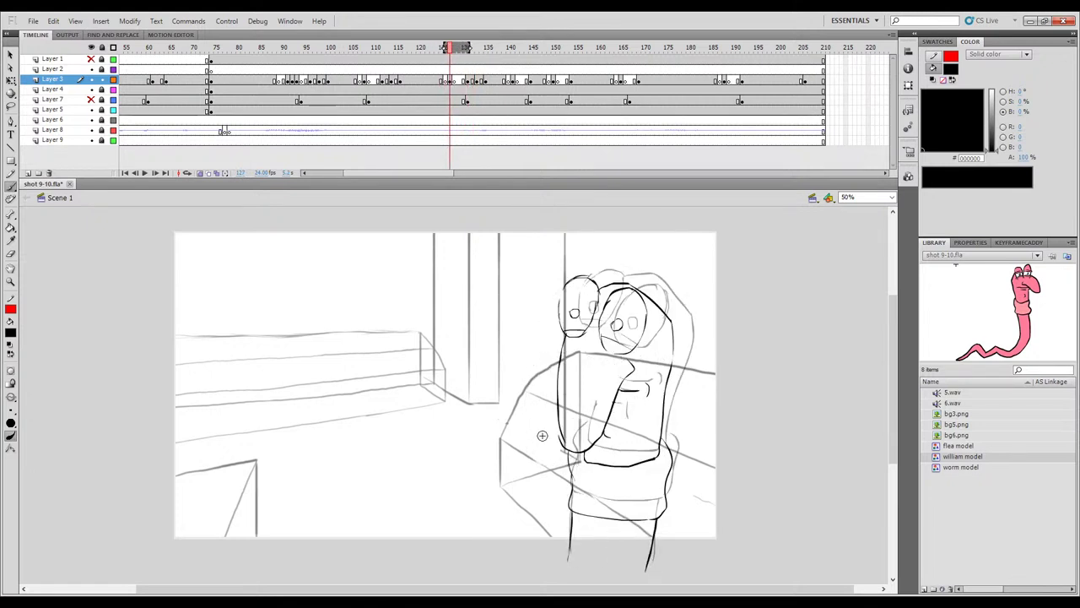
pyautogui.press('.')
pyautogui.press('.')
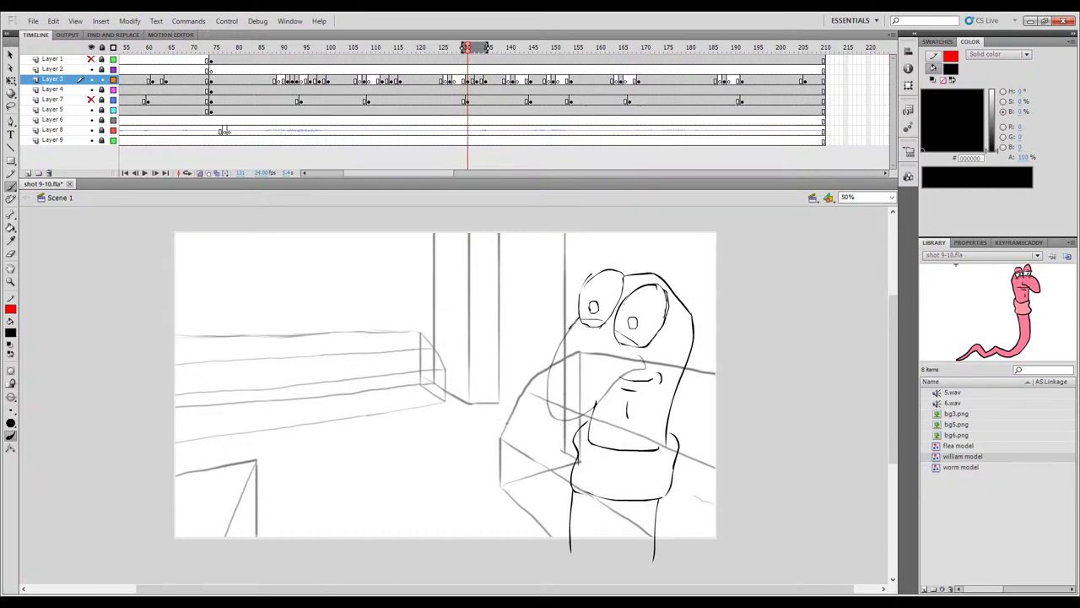
# At frame 131, brush the snout's front outline curving down from beside the eye, slightly outside the onion-skinned pose, and check it by flipping.
pyautogui.moveTo(554, 352); pyautogui.dragTo(548, 369)
pyautogui.hotkey('ctrl', 'z')
pyautogui.moveTo(579, 317); pyautogui.dragTo(562, 332)
pyautogui.moveTo(540, 375); pyautogui.dragTo(540, 396)
pyautogui.press(',')
pyautogui.press(',')
pyautogui.press(',')
pyautogui.press(',')
pyautogui.press(',')
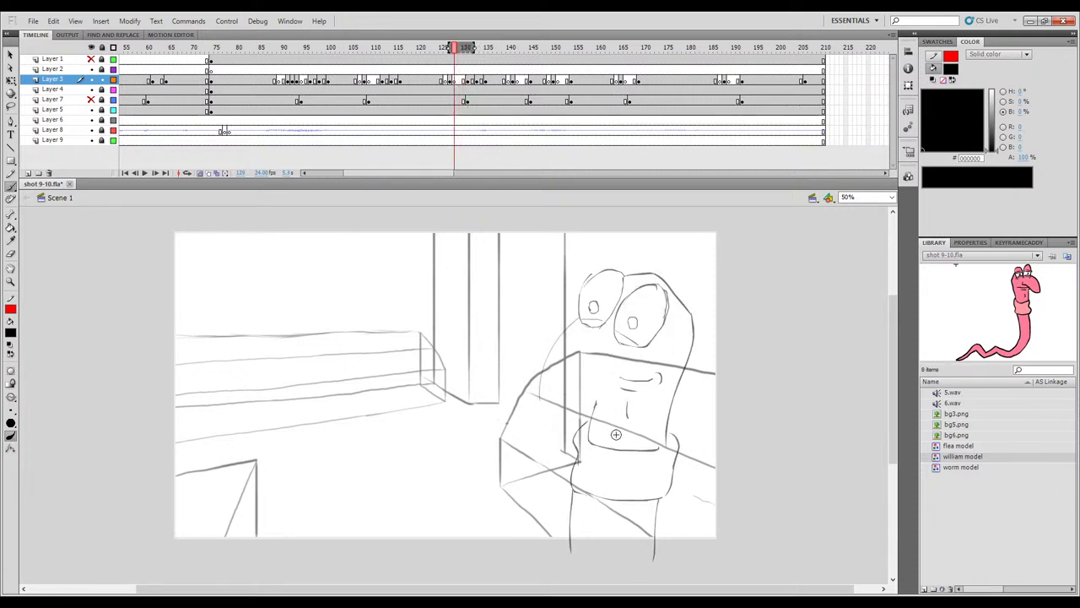
# Complete the frame 131 snout by drawing its underside from the mouth corner and rounding the tip, checking against neighbouring frames.
pyautogui.press('.')
pyautogui.press('.')
pyautogui.press('.')
pyautogui.press('.')
pyautogui.press('.')
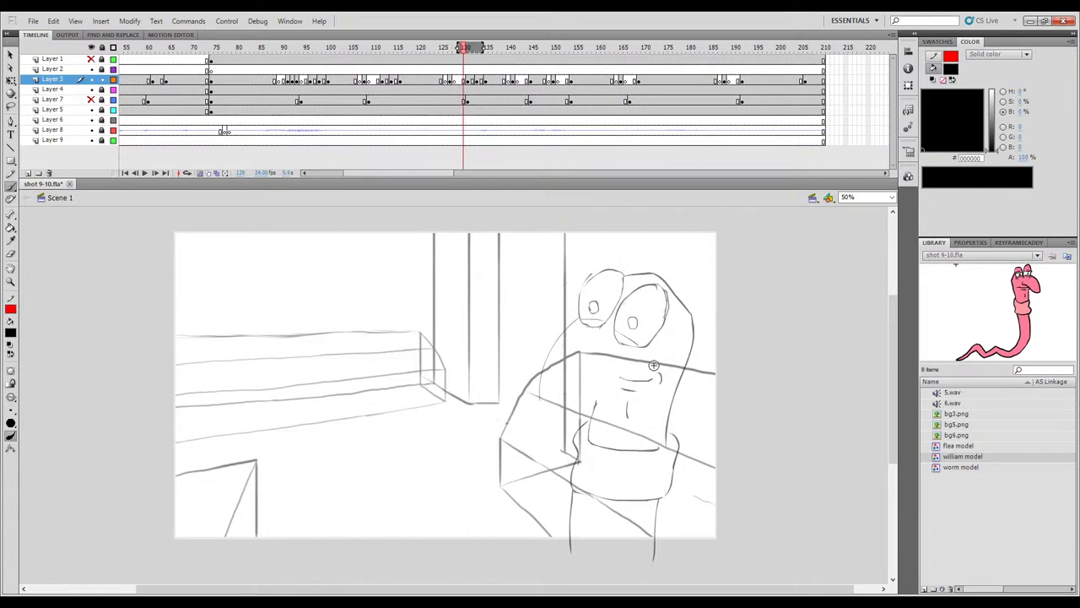
pyautogui.moveTo(640, 356); pyautogui.dragTo(616, 376)
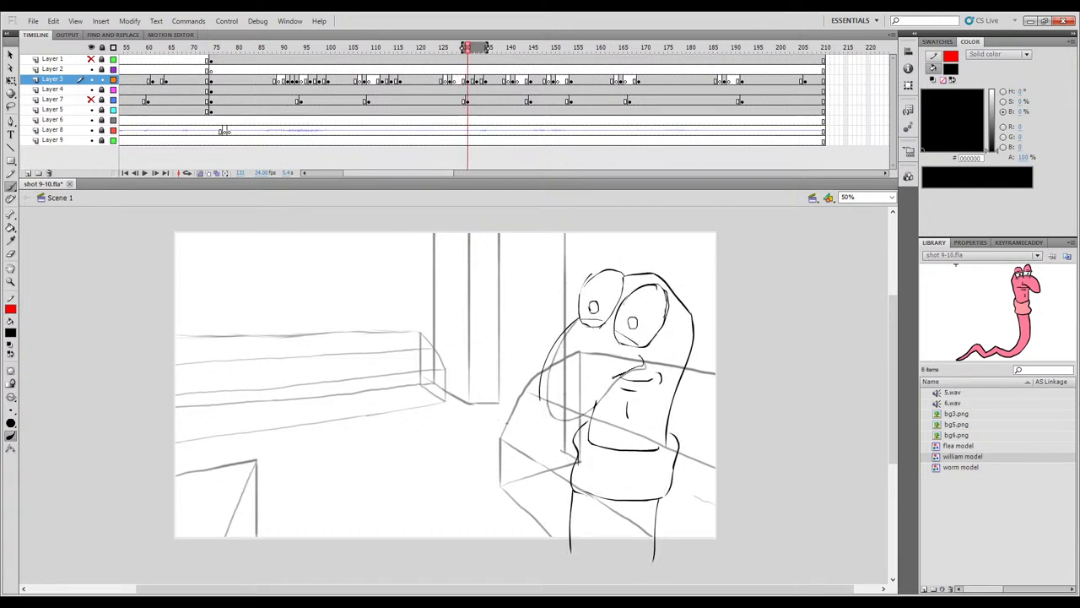
pyautogui.moveTo(568, 419)
pyautogui.mouseDown()
pyautogui.moveTo(546, 413)
pyautogui.moveTo(540, 393)
pyautogui.mouseUp()
pyautogui.press(',')
pyautogui.press('.')
pyautogui.press(',')
pyautogui.press('.')
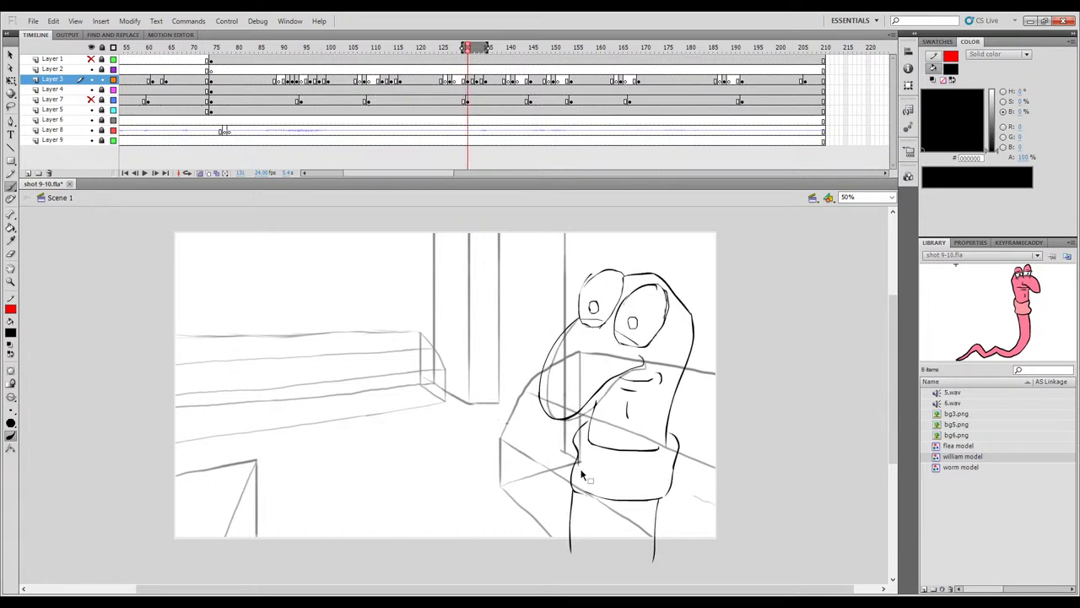
# At frame 133, brush the settling pose of the snout just inside the onion-skinned outline, from the eye to the mouth corner.
pyautogui.press('.')
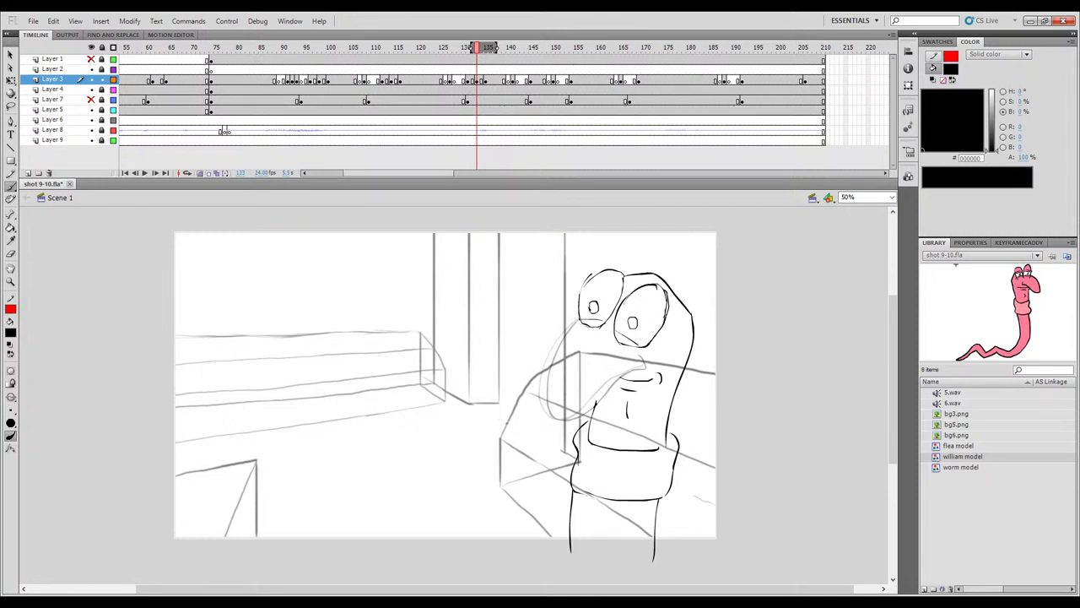
pyautogui.moveTo(570, 335)
pyautogui.mouseDown()
pyautogui.moveTo(553, 365)
pyautogui.moveTo(554, 414)
pyautogui.moveTo(569, 421)
pyautogui.mouseUp()
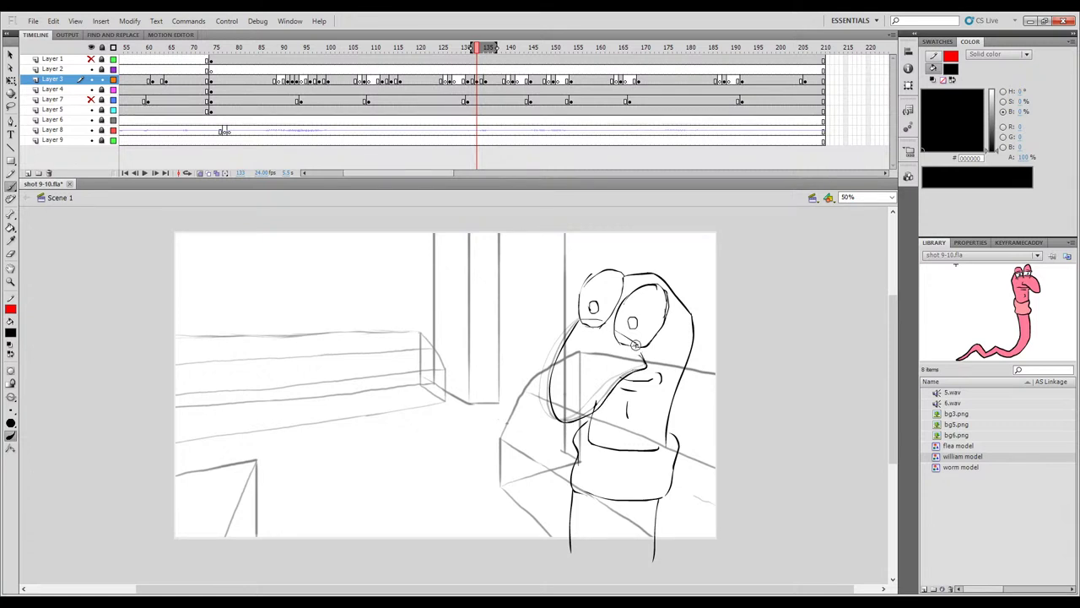
pyautogui.moveTo(656, 376)
pyautogui.mouseDown()
pyautogui.moveTo(637, 381)
pyautogui.moveTo(678, 362)
pyautogui.mouseUp()
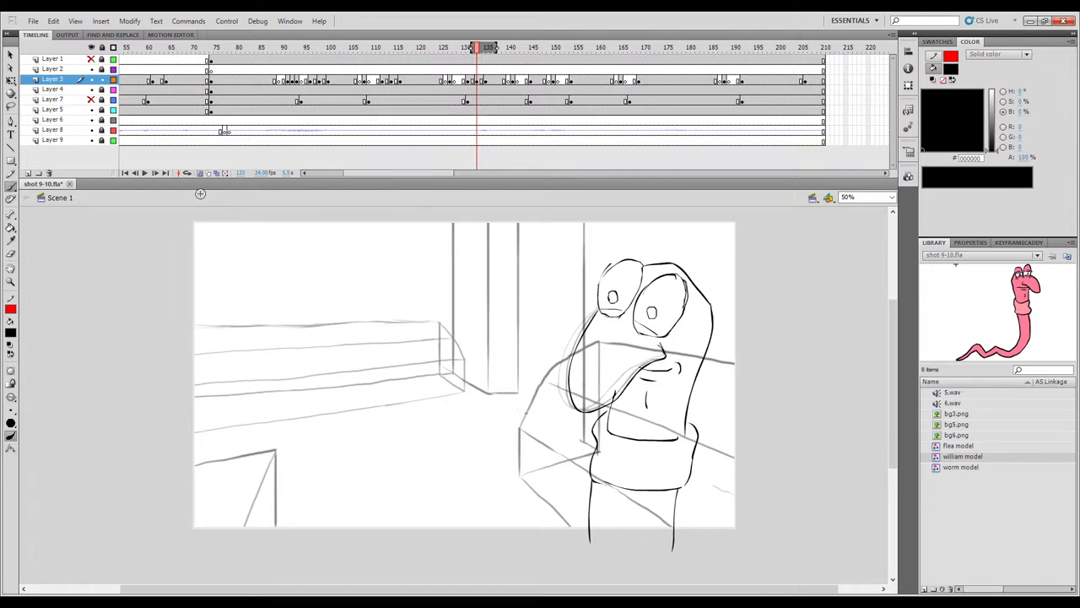
# Turn off onion skinning and replay the snout's motion from around frame 121 to frame 137 to examine its timing.
pyautogui.moveTo(477, 52)
pyautogui.mouseDown()
pyautogui.moveTo(467, 53)
pyautogui.moveTo(494, 67)
pyautogui.mouseUp()
pyautogui.click(423, 54)
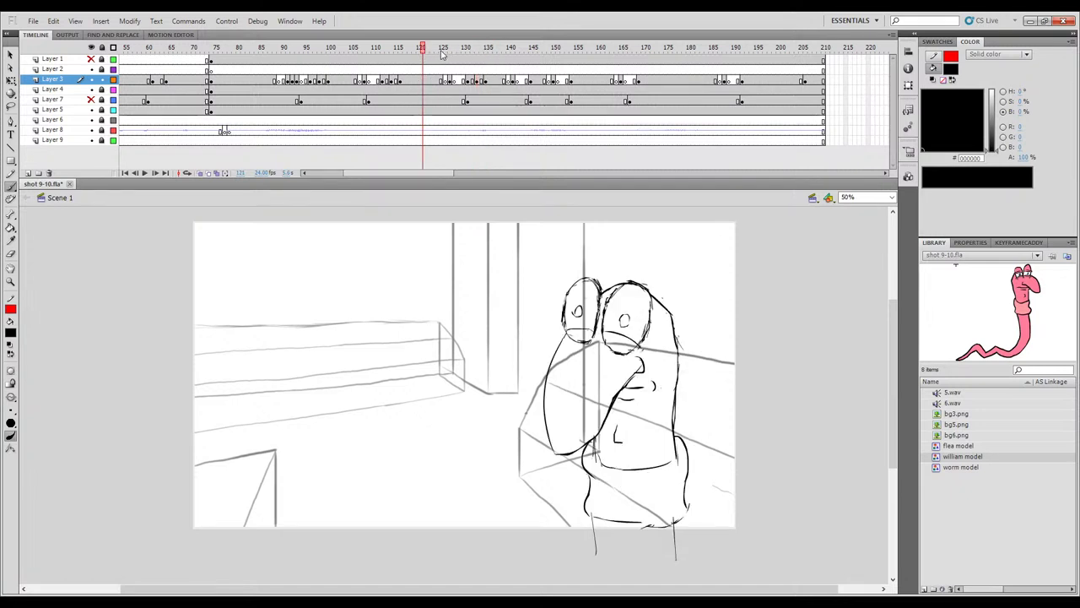
pyautogui.click(492, 59)
pyautogui.click(497, 81)
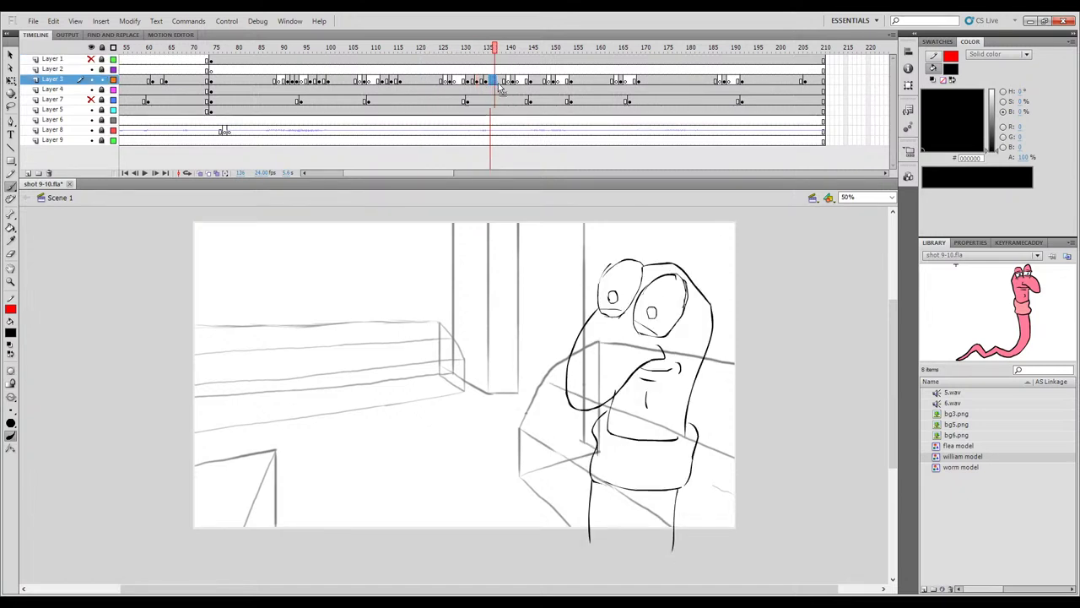
pyautogui.click(427, 53)
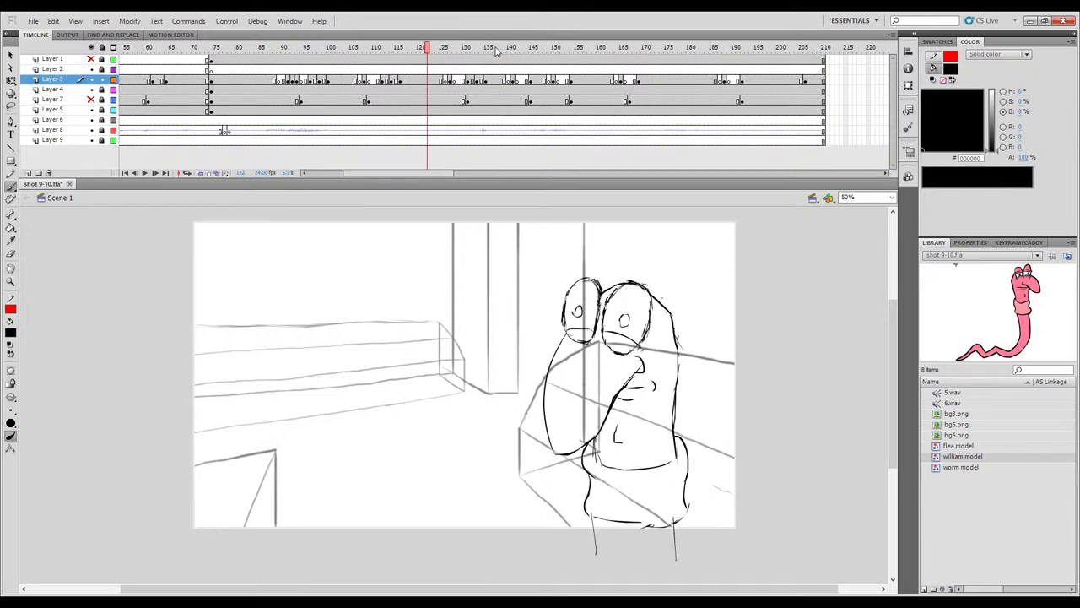
pyautogui.click(495, 50)
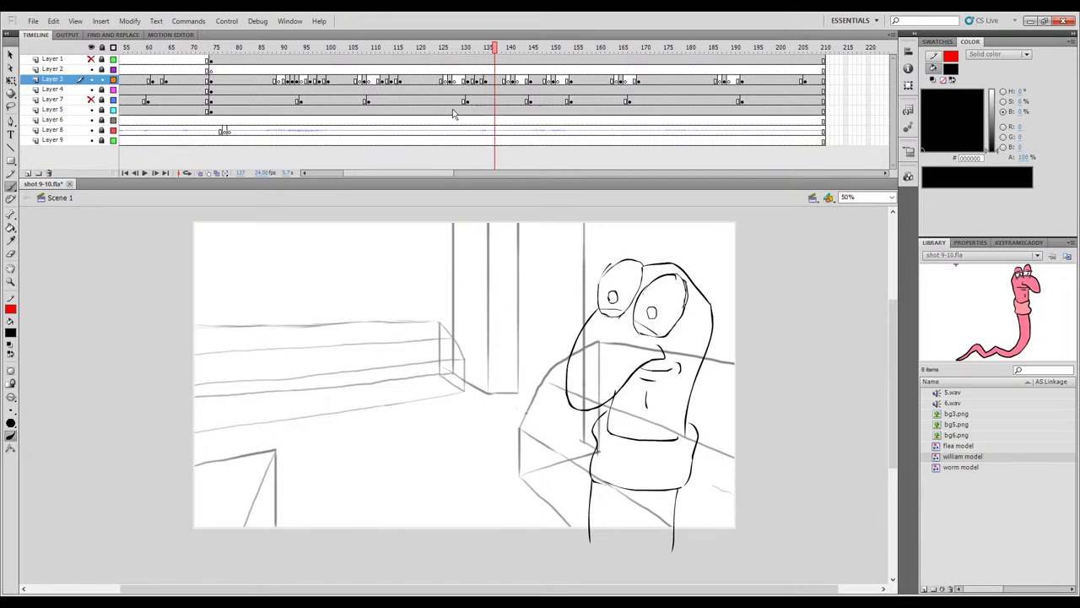
# Play back the character's animation between about frames 120 and 138.
pyautogui.click(422, 52)
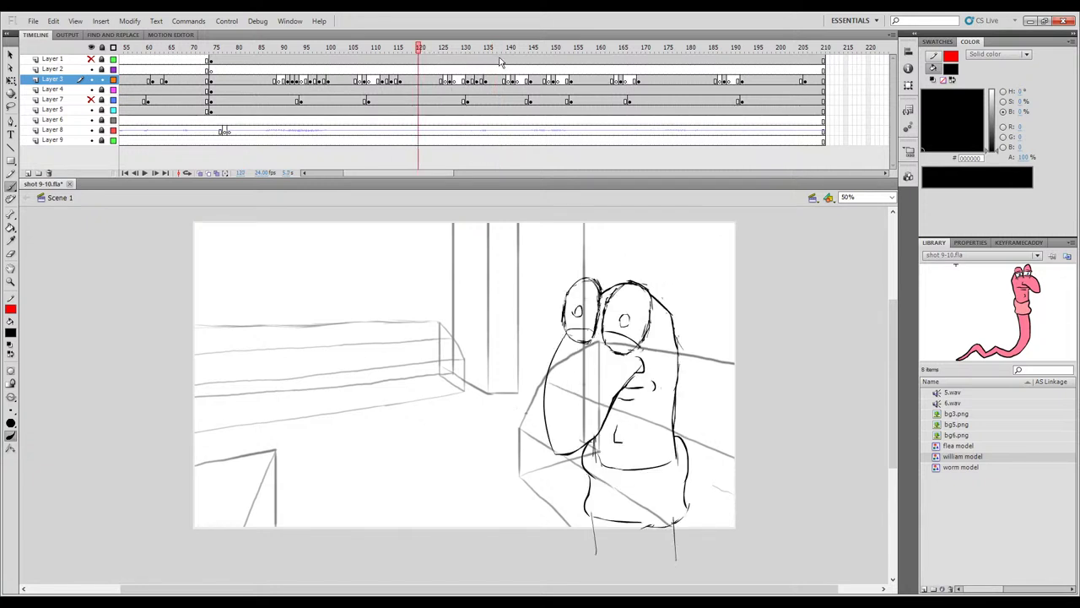
pyautogui.click(498, 52)
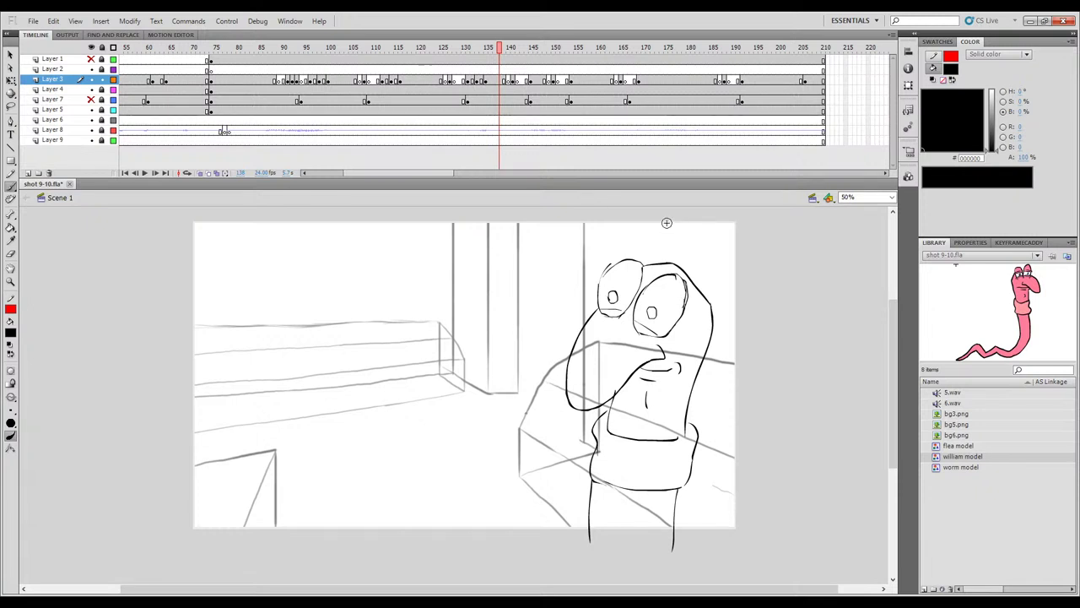
pyautogui.click(416, 47)
pyautogui.click(495, 56)
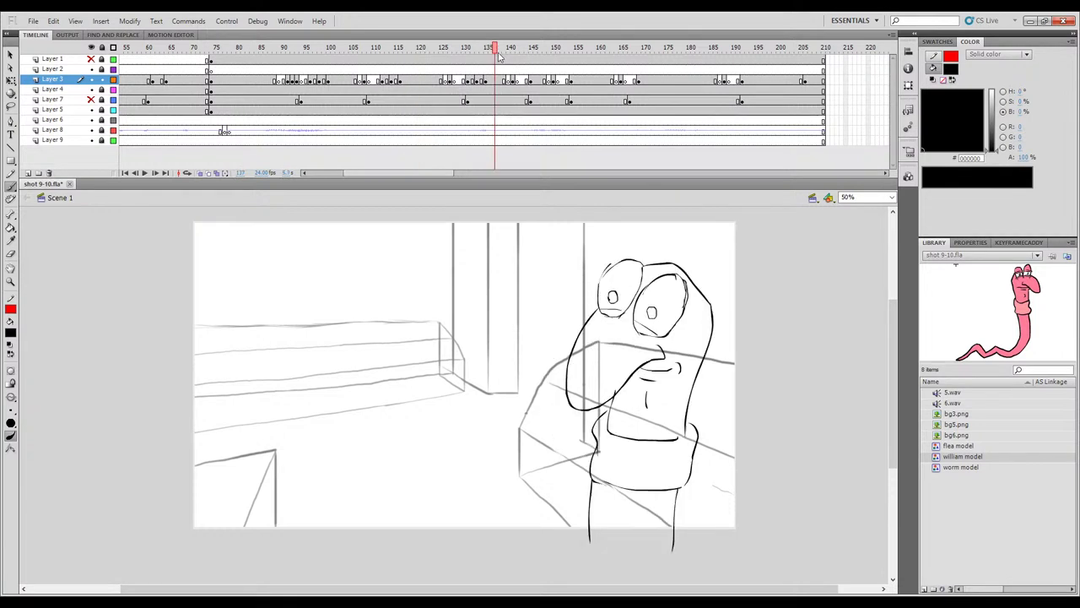
pyautogui.click(424, 54)
pyautogui.moveTo(462, 56)
pyautogui.mouseDown()
pyautogui.moveTo(499, 56)
pyautogui.moveTo(438, 56)
pyautogui.moveTo(513, 56)
pyautogui.moveTo(465, 56)
pyautogui.moveTo(487, 58)
pyautogui.mouseUp()
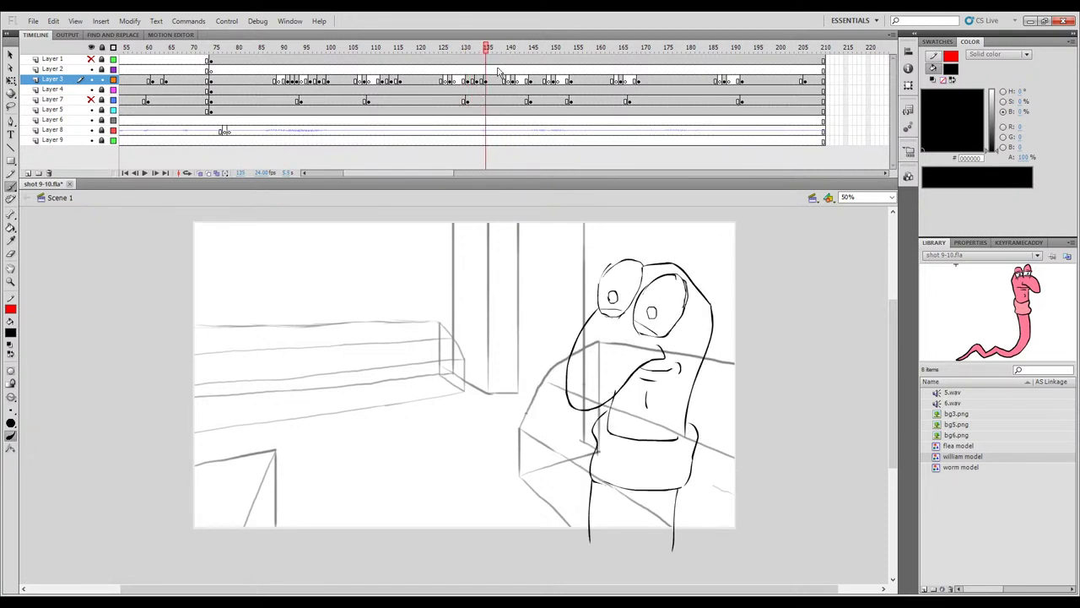
# Insert a keyframe at frame 158 on Layer 3, repeating the held head pose.
pyautogui.click(572, 55)
pyautogui.click(591, 81)
pyautogui.press('F6')
# Delete the long nose outline from the character drawing at frame 154 on Layer 3, keeping the eyes, mouth and collar.
pyautogui.click(572, 81)
pyautogui.press(',')
pyautogui.press('e')
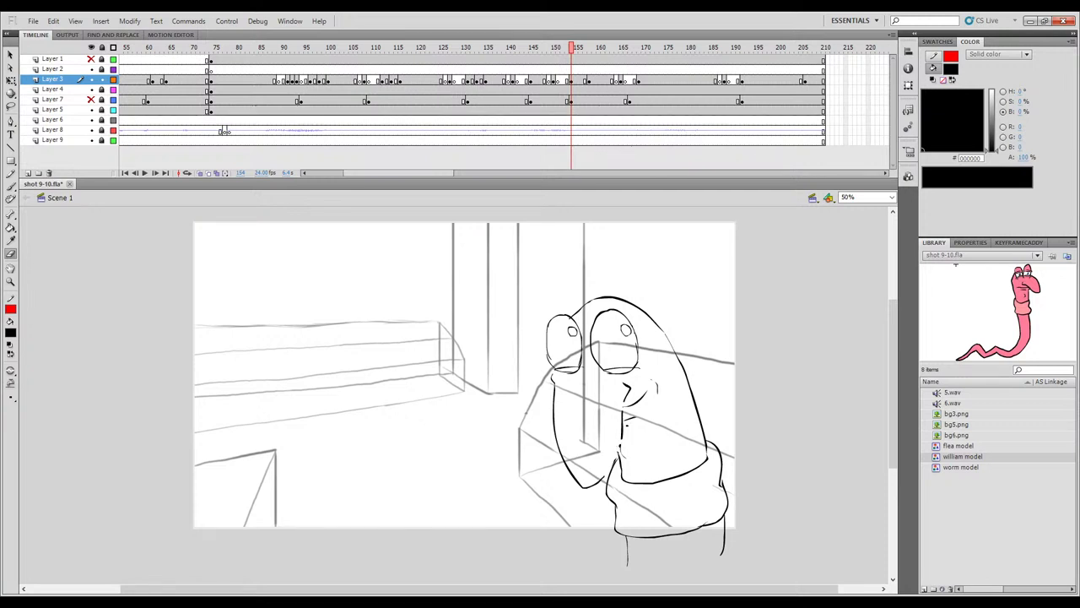
pyautogui.keyDown('ctrl'); pyautogui.click(623, 415); pyautogui.keyUp('ctrl')
pyautogui.keyDown('ctrl'); pyautogui.keyDown('shift'); pyautogui.click(600, 479); pyautogui.keyUp('shift'); pyautogui.keyUp('ctrl')
pyautogui.press('Delete')
pyautogui.press('b')
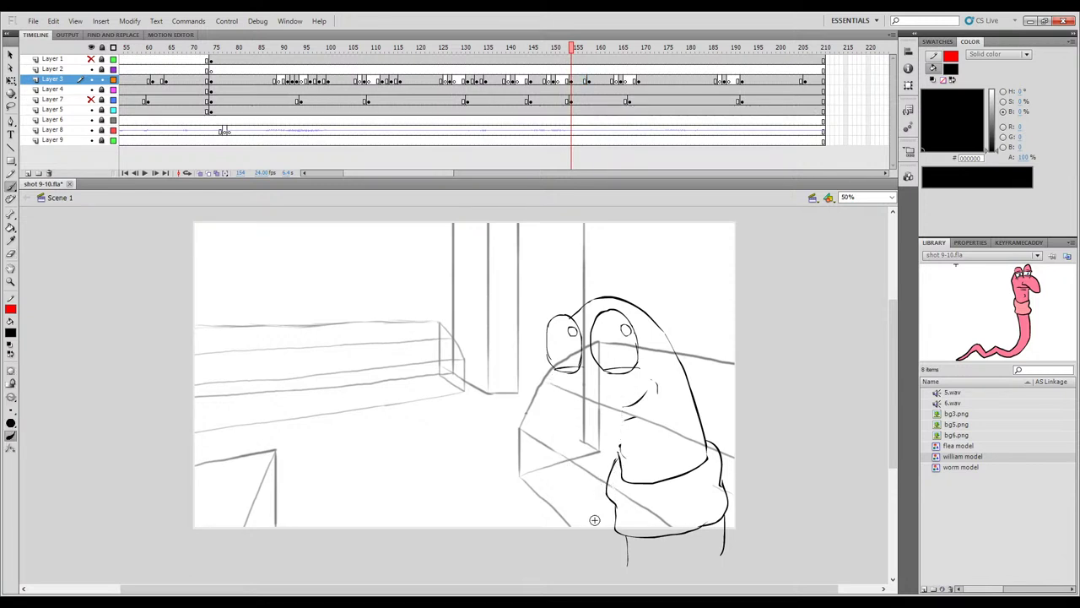
# Insert a keyframe at frame 156 on Layer 3 and turn on onion skinning at frame 154.
pyautogui.click(581, 82)
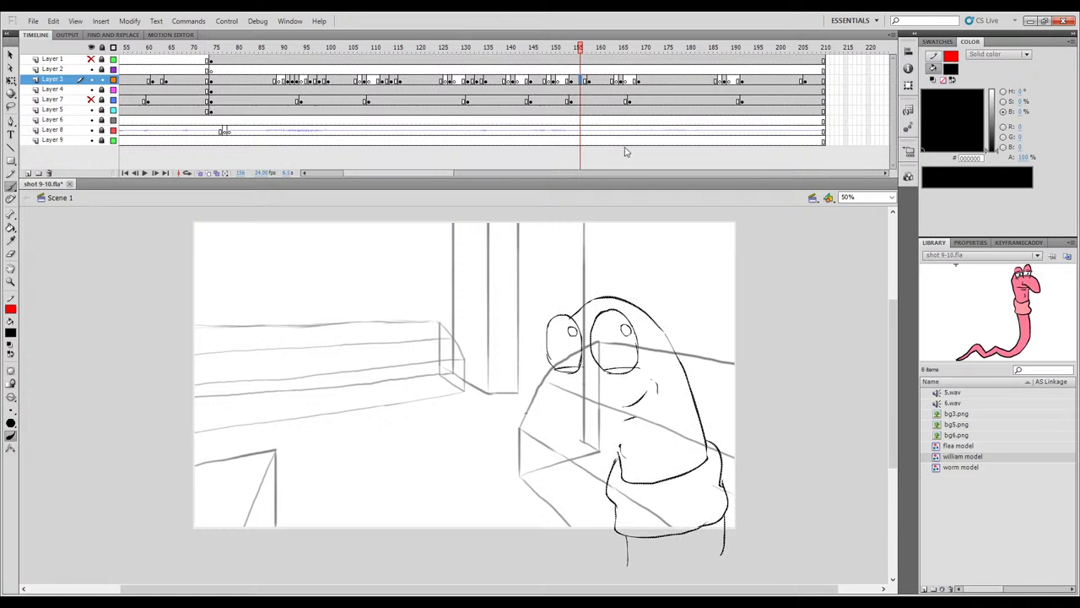
pyautogui.click(571, 82)
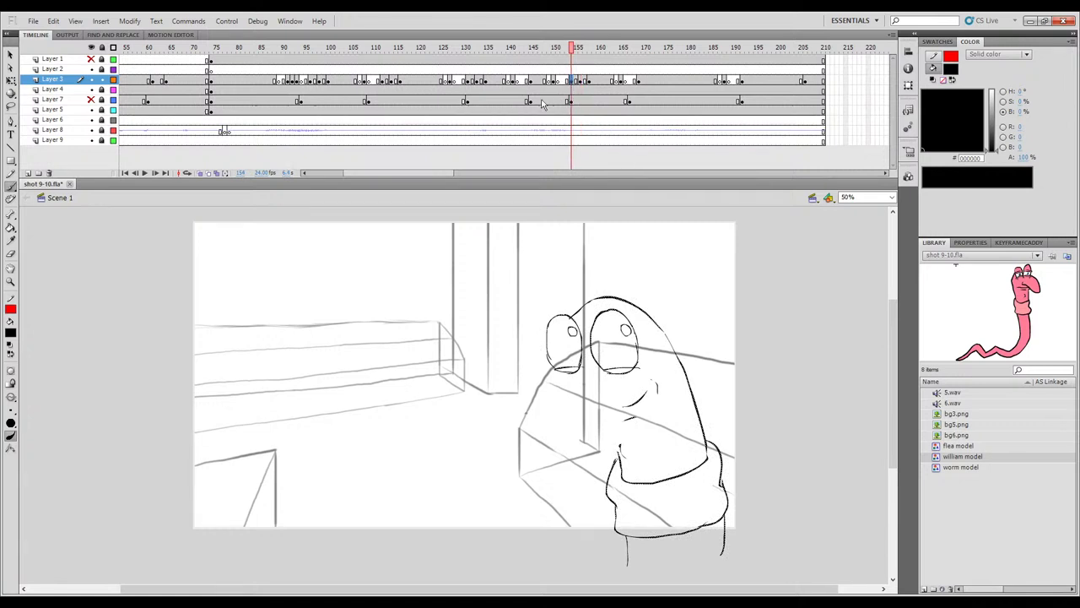
pyautogui.click(201, 173)
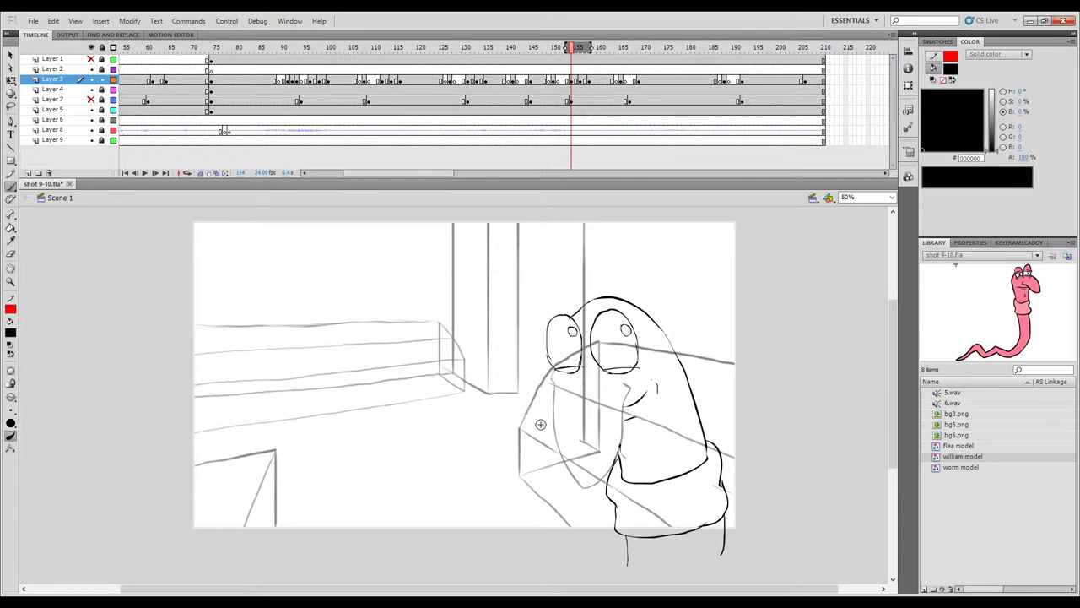
# Flip back and forth between frame 154 and the preceding frames to compare the nose position.
pyautogui.press(',')
pyautogui.press('.')
pyautogui.press(',')
pyautogui.press('.')
pyautogui.press(',')
pyautogui.press('.')
pyautogui.press(',')
pyautogui.press('.')
pyautogui.press(',')
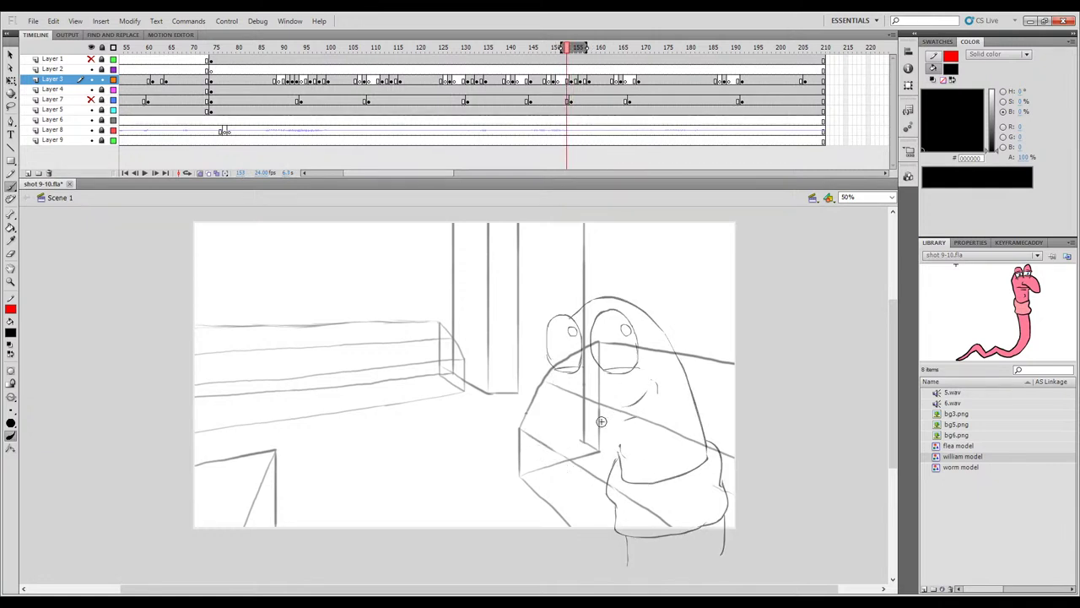
pyautogui.press('.')
pyautogui.press(',')
pyautogui.press('.')
pyautogui.press(',')
pyautogui.press('.')
pyautogui.press(',')
pyautogui.press('.')
pyautogui.press(',')
pyautogui.press('.')
pyautogui.press(',')
pyautogui.press('.')
pyautogui.press(',')
pyautogui.press(',')
pyautogui.press(',')
pyautogui.press(',')
pyautogui.press(',')
pyautogui.press('.')
pyautogui.press('.')
pyautogui.press('.')
pyautogui.press('.')
pyautogui.press('.')
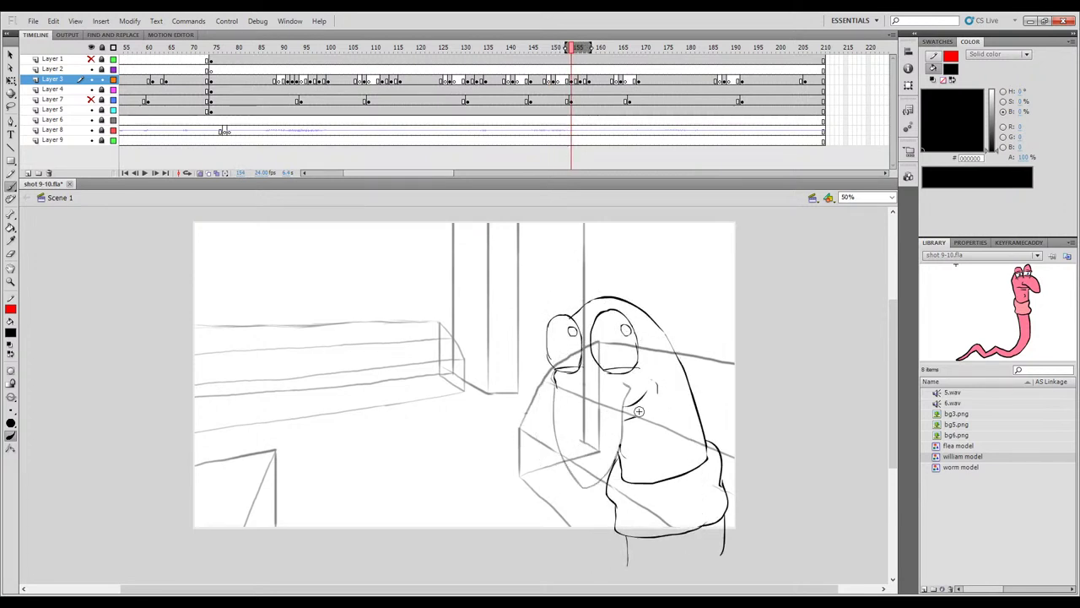
# Redraw the nose outline on frame 154 with its tip swung slightly inward toward the collar.
pyautogui.moveTo(554, 382); pyautogui.dragTo(561, 437)
pyautogui.moveTo(584, 481); pyautogui.dragTo(595, 488)
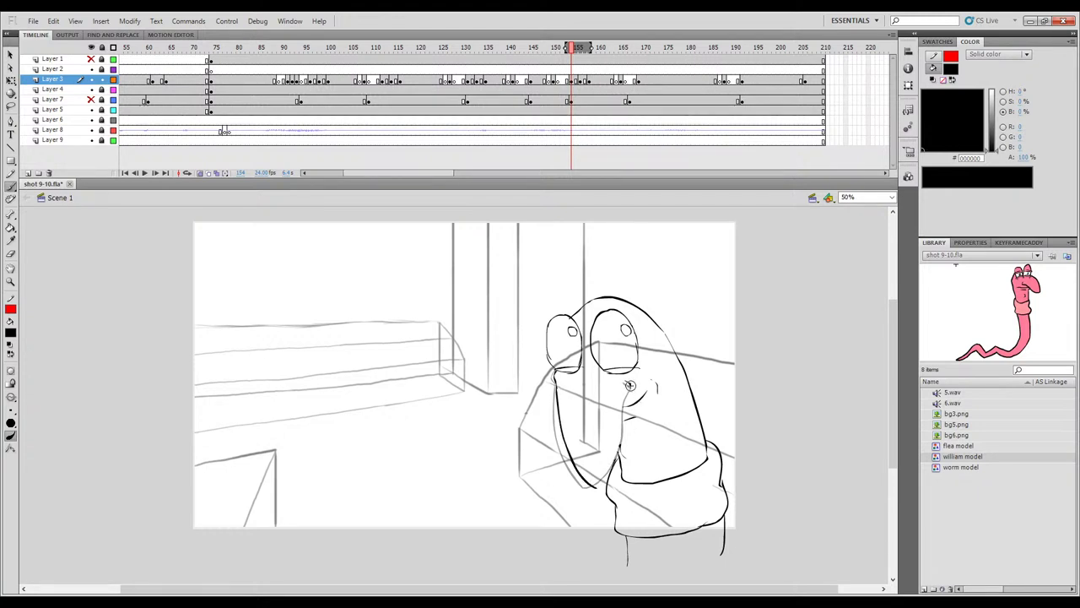
pyautogui.moveTo(623, 447); pyautogui.dragTo(605, 489)
# Draw the nose outline on frame 156 with its tip swung slightly outward from the collar, and turn off onion skinning.
pyautogui.press('.')
pyautogui.moveTo(550, 375); pyautogui.dragTo(551, 378)
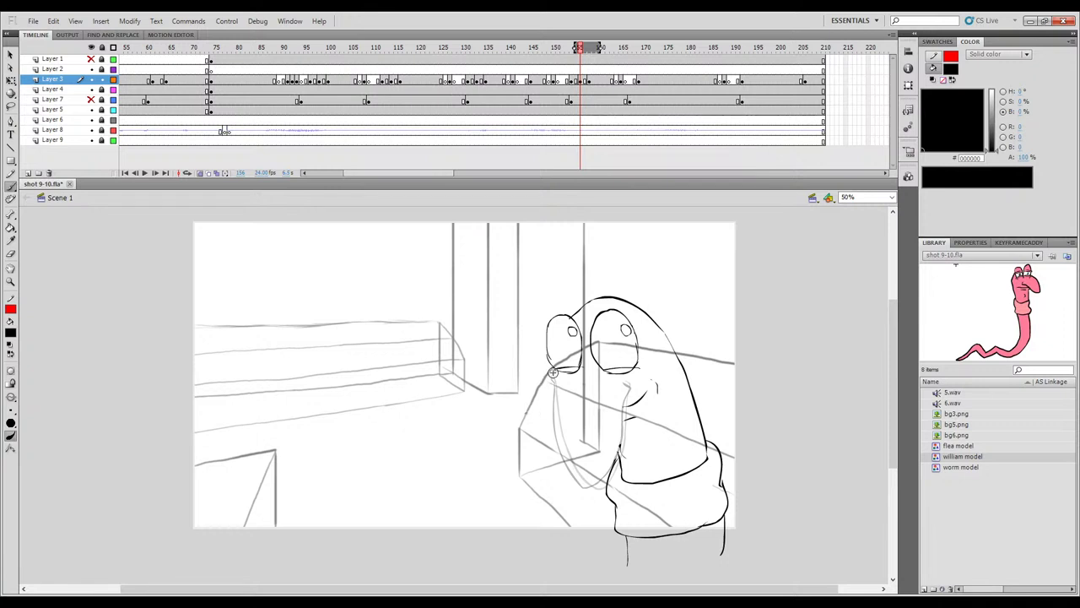
pyautogui.moveTo(552, 372); pyautogui.dragTo(557, 395)
pyautogui.hotkey('ctrl', 'z')
pyautogui.moveTo(551, 434); pyautogui.dragTo(575, 485)
pyautogui.press(',')
pyautogui.press('.')
pyautogui.press(',')
pyautogui.press('.')
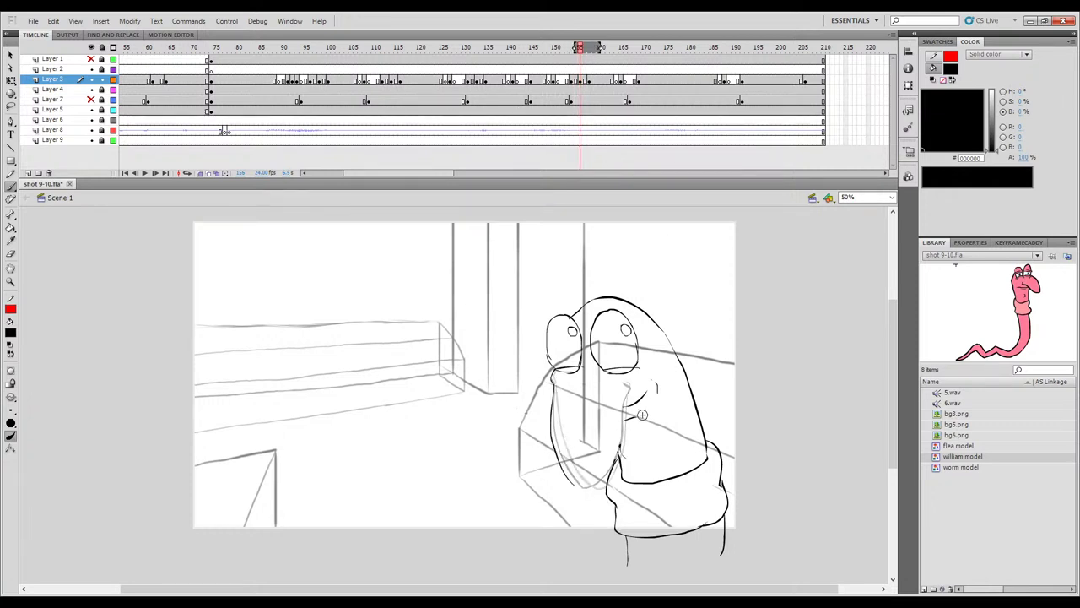
pyautogui.moveTo(627, 389); pyautogui.dragTo(606, 471)
pyautogui.hotkey('ctrl', 'z')
pyautogui.moveTo(622, 384)
pyautogui.mouseDown()
pyautogui.moveTo(615, 450)
pyautogui.moveTo(585, 487)
pyautogui.mouseUp()
pyautogui.click(199, 174)
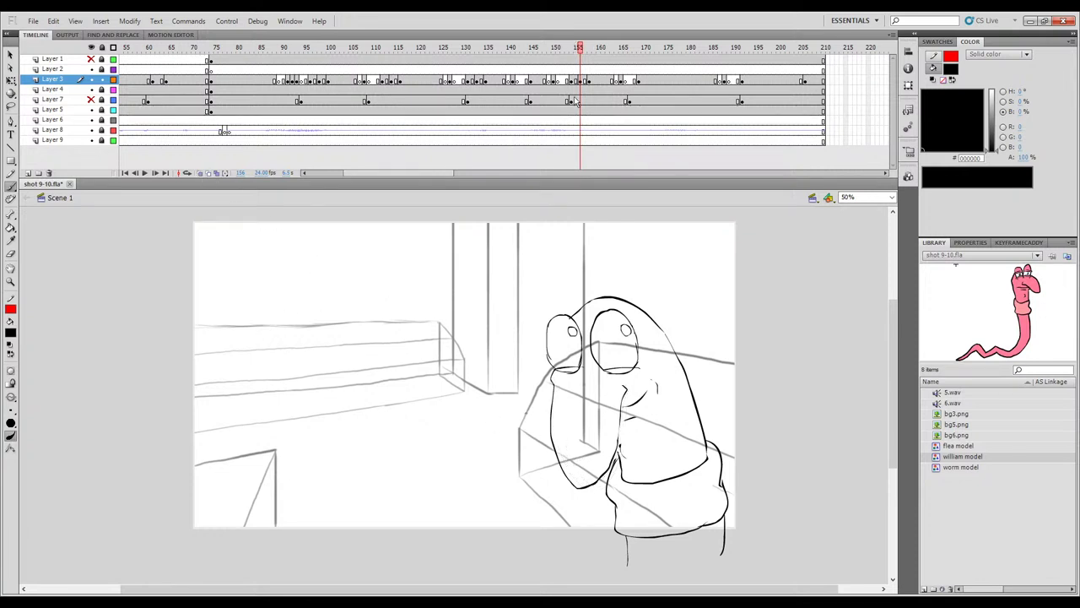
# Scrub through the frames around 145 to 158 and onward to check the nose movement.
pyautogui.click(573, 49)
pyautogui.moveTo(576, 53)
pyautogui.mouseDown()
pyautogui.moveTo(610, 55)
pyautogui.moveTo(550, 62)
pyautogui.moveTo(562, 51)
pyautogui.moveTo(613, 51)
pyautogui.moveTo(549, 50)
pyautogui.mouseUp()
pyautogui.moveTo(564, 92); pyautogui.dragTo(605, 122)
pyautogui.moveTo(574, 49)
pyautogui.mouseDown()
pyautogui.moveTo(554, 49)
pyautogui.moveTo(610, 49)
pyautogui.moveTo(549, 49)
pyautogui.moveTo(586, 49)
pyautogui.mouseUp()
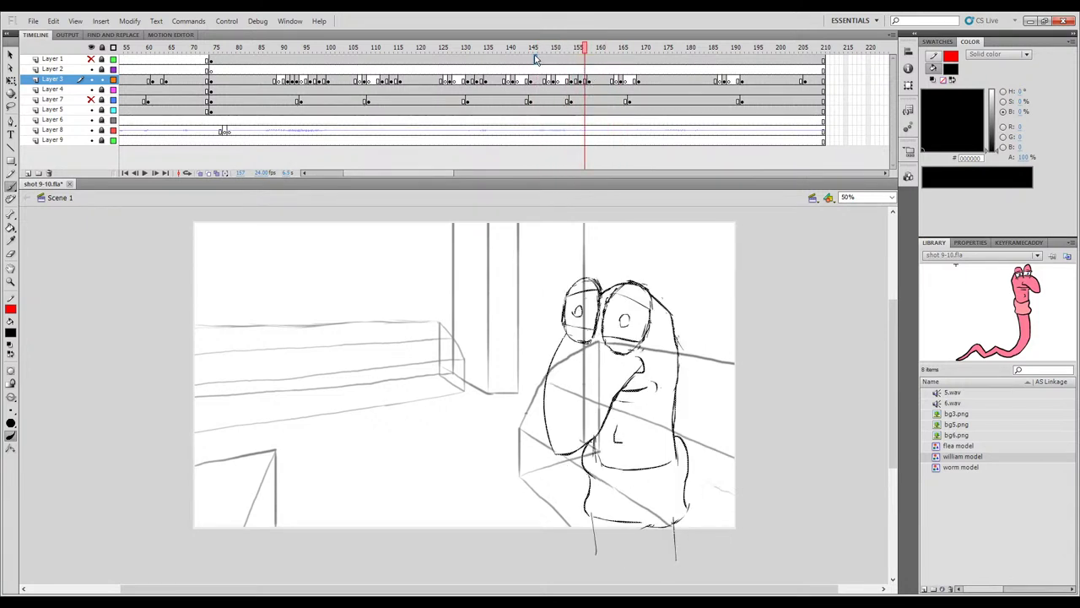
pyautogui.click(535, 59)
pyautogui.click(594, 81)
pyautogui.moveTo(582, 49)
pyautogui.mouseDown()
pyautogui.moveTo(549, 49)
pyautogui.moveTo(629, 49)
pyautogui.moveTo(602, 48)
pyautogui.moveTo(650, 67)
pyautogui.moveTo(522, 81)
pyautogui.moveTo(649, 99)
pyautogui.moveTo(631, 85)
pyautogui.moveTo(672, 82)
pyautogui.mouseUp()
# Insert a keyframe at frame 173 on Layer 3, repeating the held upright pose.
pyautogui.click(657, 80)
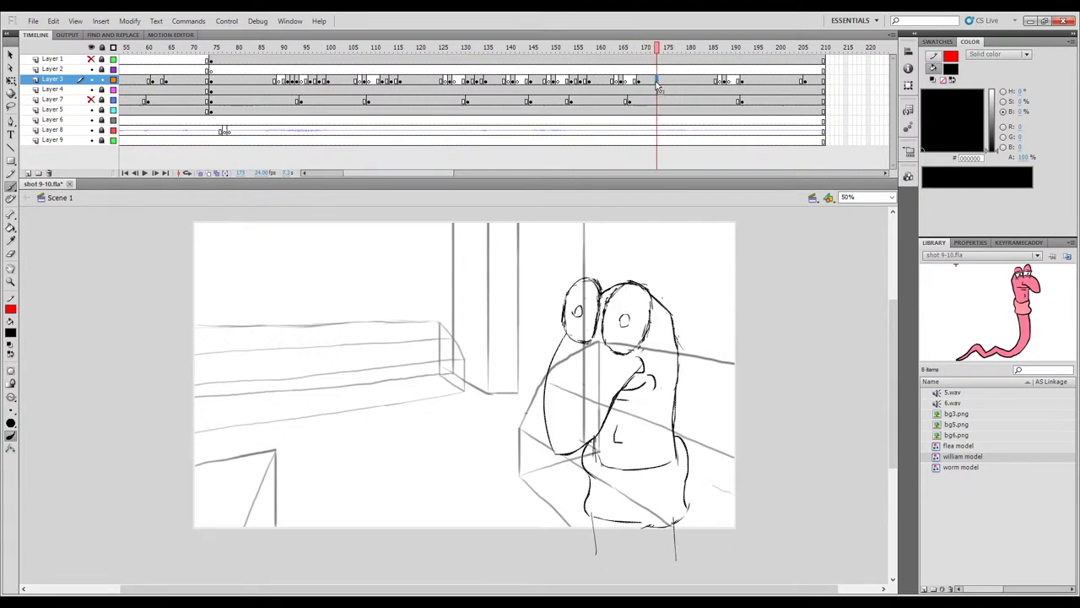
pyautogui.click(607, 82)
pyautogui.click(645, 82)
pyautogui.click(647, 82)
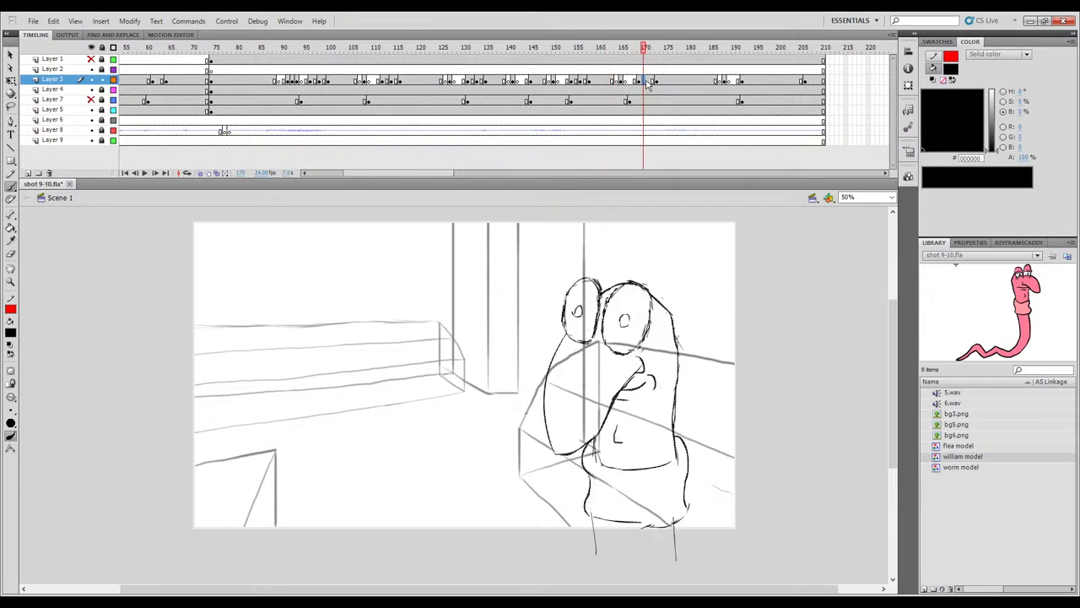
# Open the william model symbol to look at the character design and return to the main scene.
pyautogui.doubleClick(937, 457)
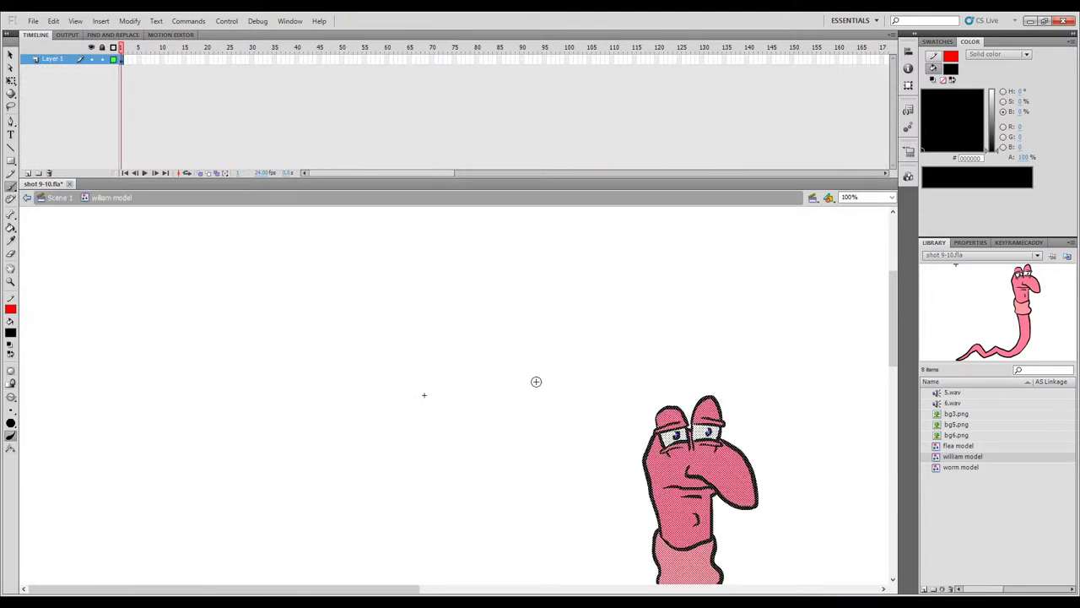
pyautogui.hotkey('ctrl', 'e')
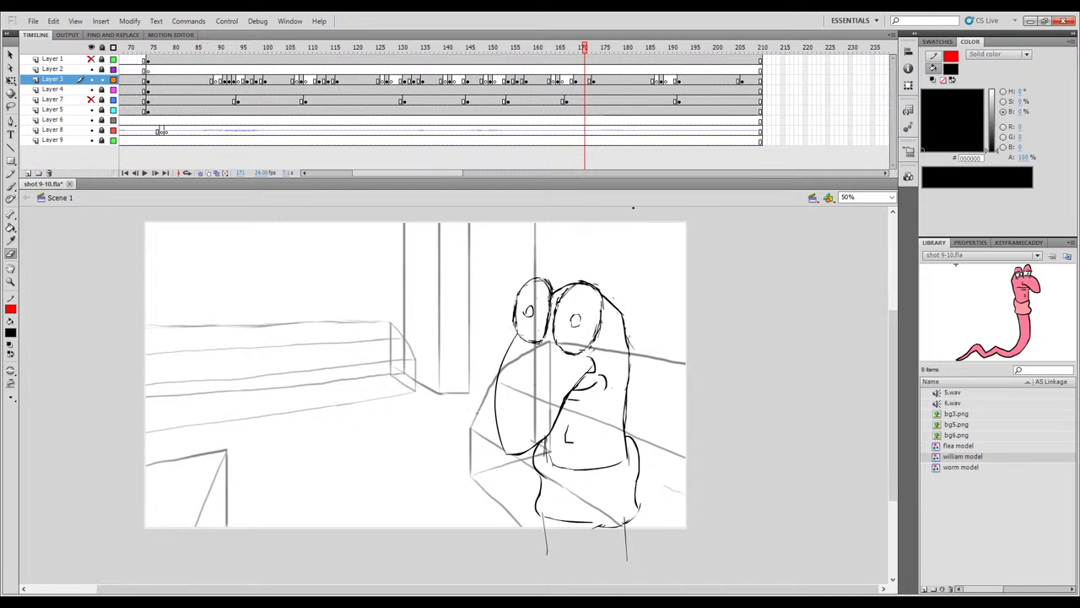
# Delete the nose outline and its leftover stroke near the mouth from the held drawing preceding frame 173 on Layer 3.
pyautogui.click(576, 80)
pyautogui.click(594, 81)
pyautogui.click(585, 81)
pyautogui.click(546, 452)
pyautogui.press('Delete')
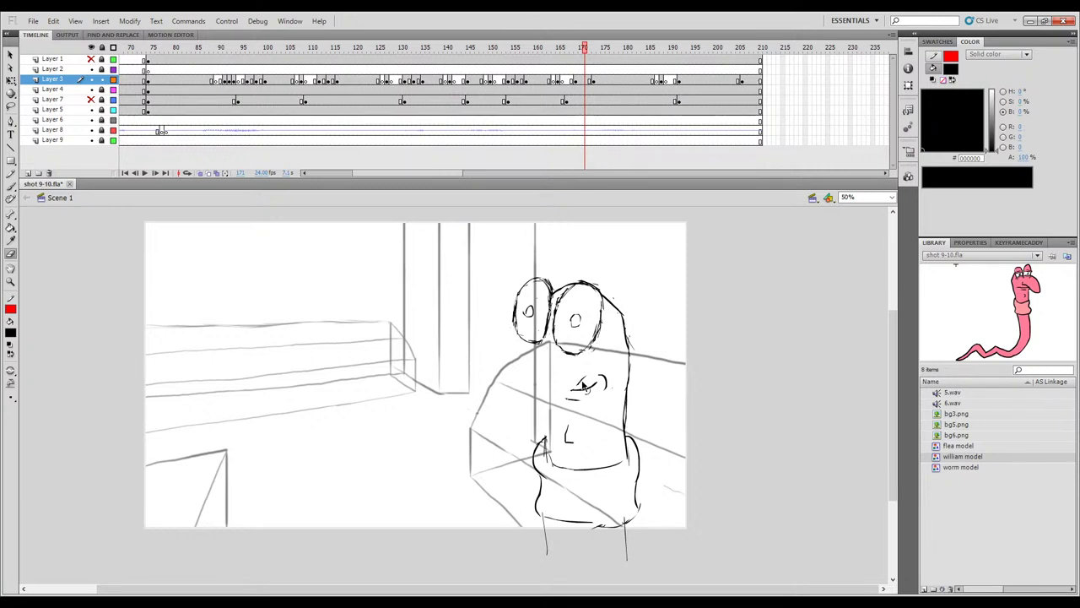
pyautogui.keyDown('ctrl'); pyautogui.click(583, 384); pyautogui.keyUp('ctrl')
pyautogui.press('Delete')
pyautogui.press('b')
# Insert a keyframe at frame 171 on Layer 3 and turn on onion skinning around frame 169.
pyautogui.click(200, 172)
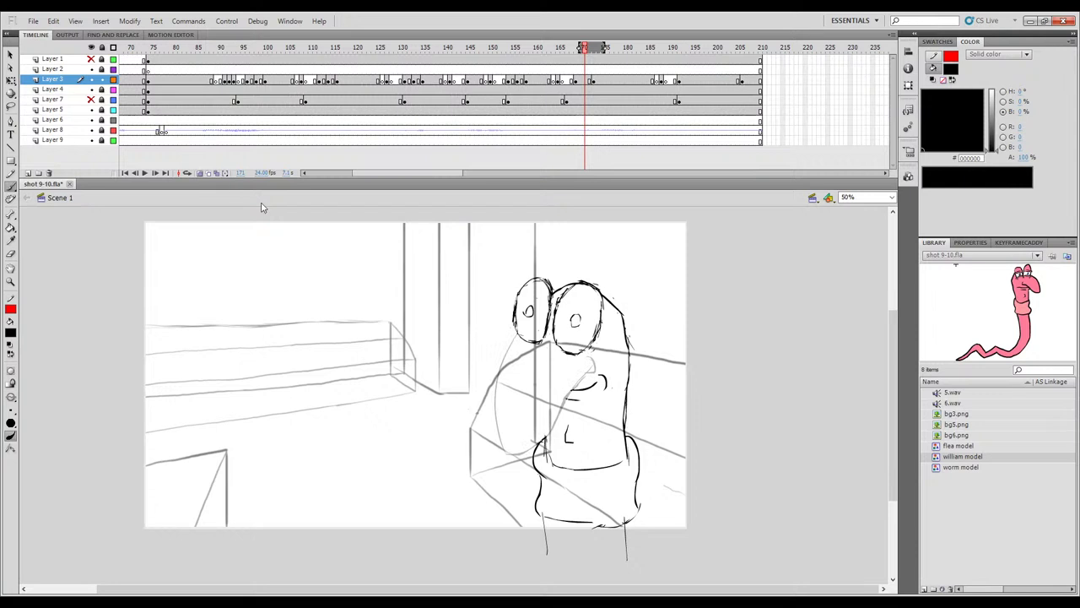
pyautogui.click(580, 81)
pyautogui.press(',')
pyautogui.press(',')
pyautogui.press(',')
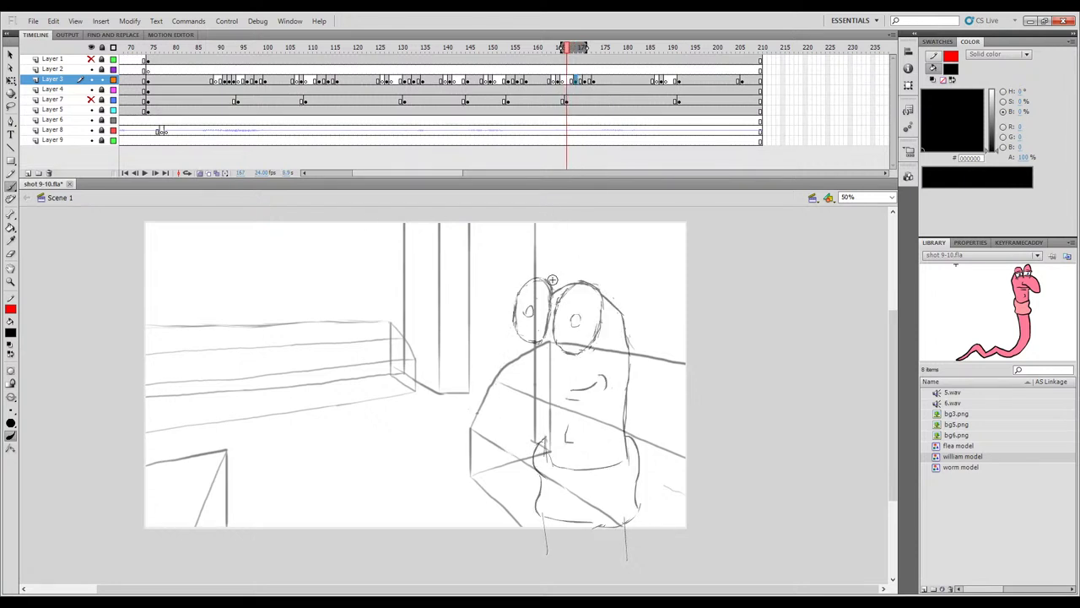
pyautogui.press('.')
pyautogui.press('.')
pyautogui.press('.')
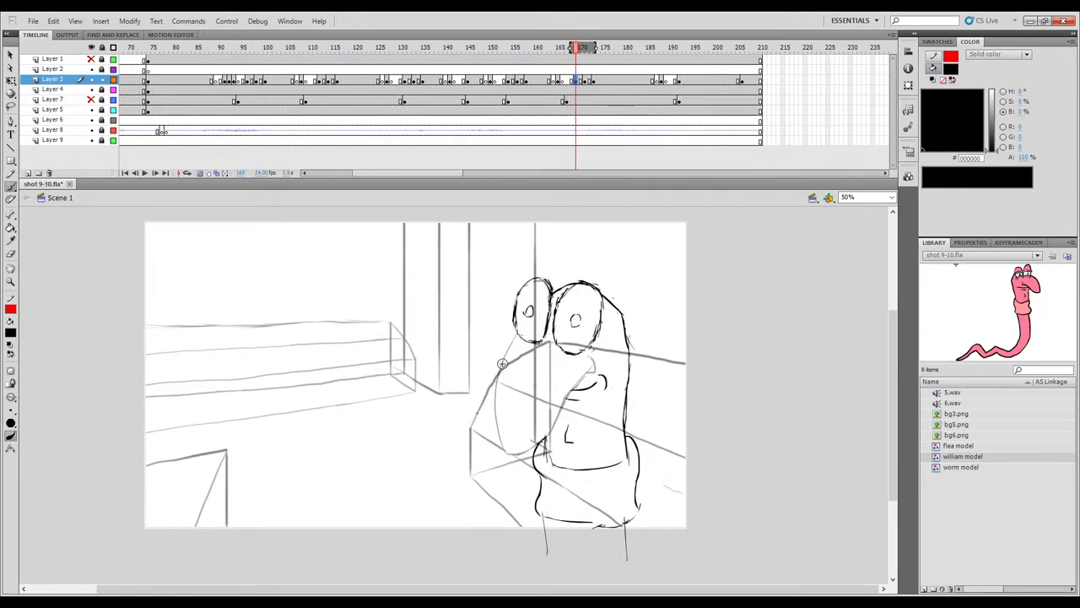
# Redraw the nose on frame 169 swung outward from the body, with its inner edge curving up to the bridge above the mouth.
pyautogui.moveTo(510, 337); pyautogui.dragTo(495, 370)
pyautogui.hotkey('ctrl', 'z')
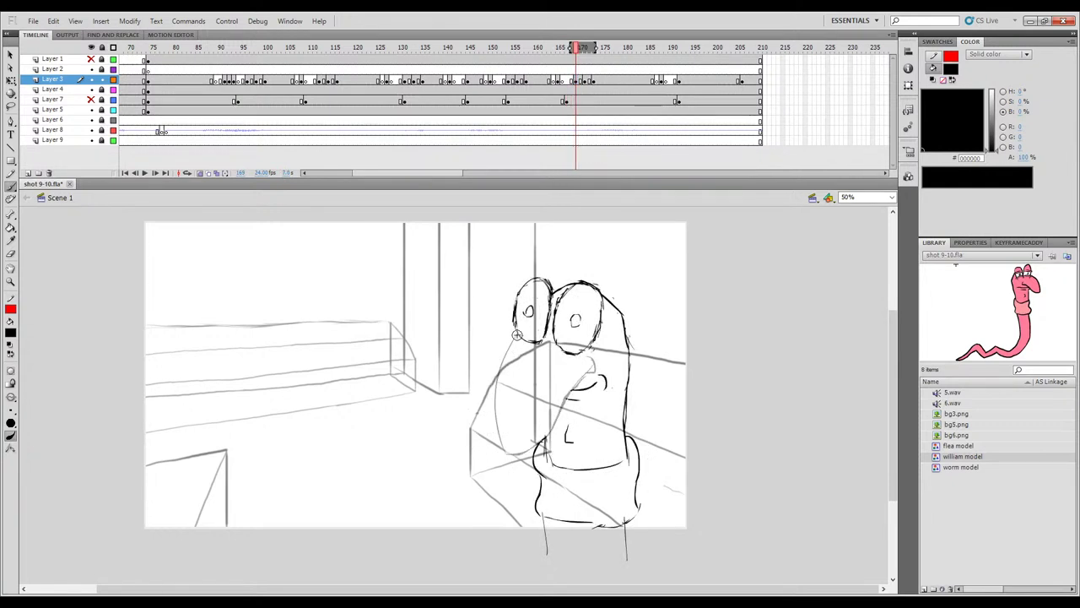
pyautogui.moveTo(490, 397); pyautogui.dragTo(490, 434)
pyautogui.press(',')
pyautogui.press('.')
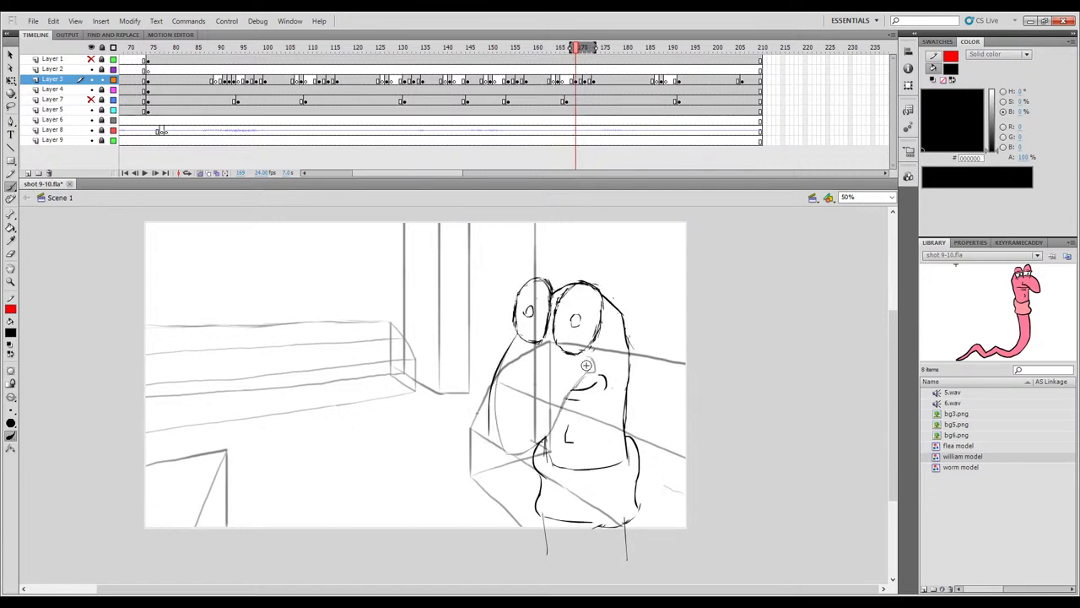
pyautogui.press(',')
pyautogui.press(',')
pyautogui.press(',')
pyautogui.press('.')
pyautogui.press('.')
pyautogui.press('.')
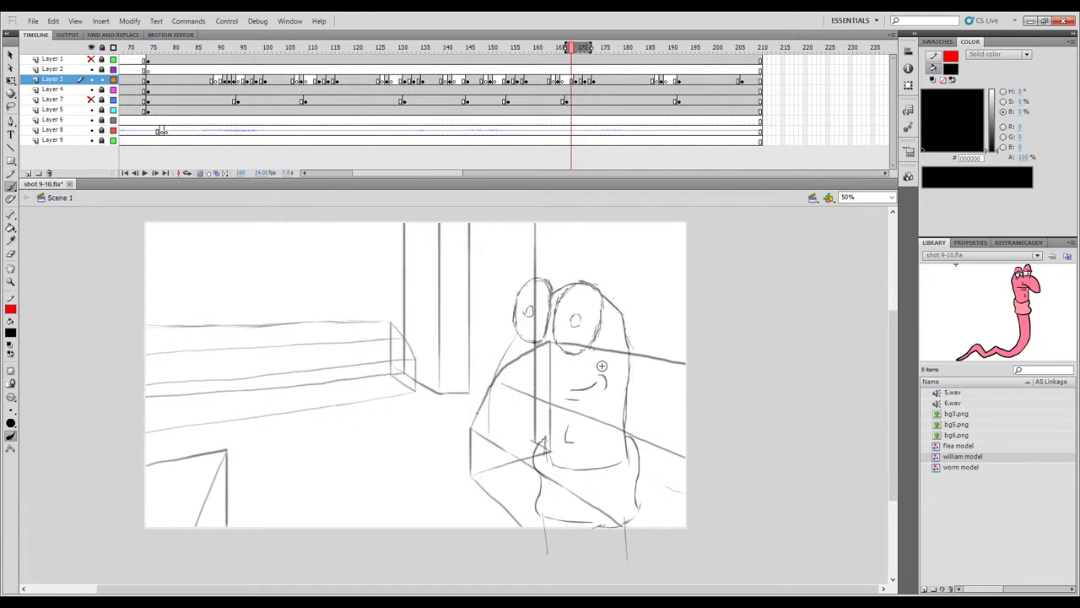
pyautogui.press('.')
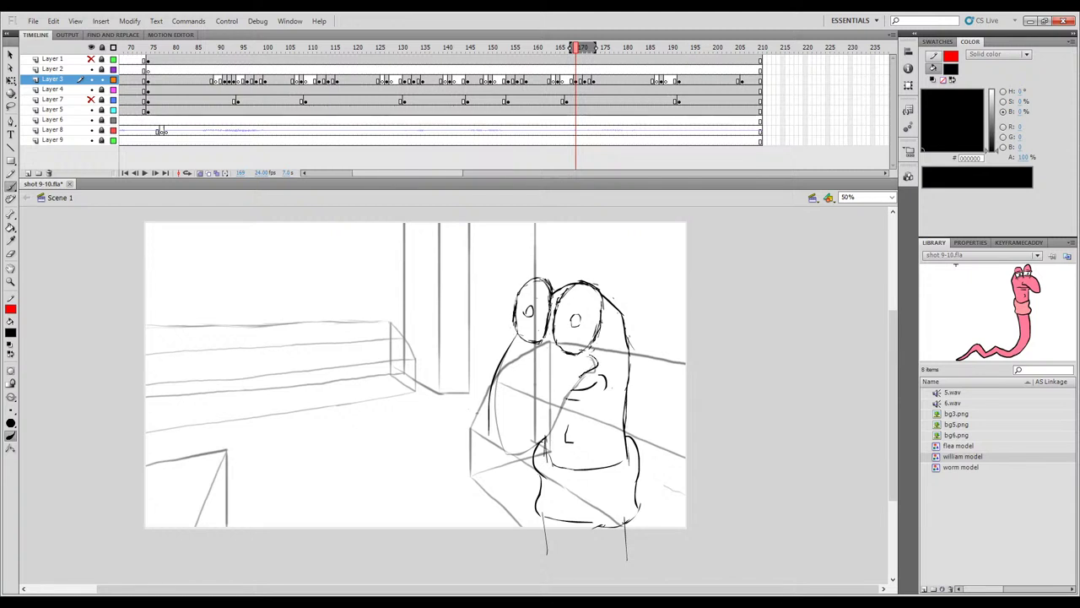
pyautogui.press(',')
pyautogui.press('.')
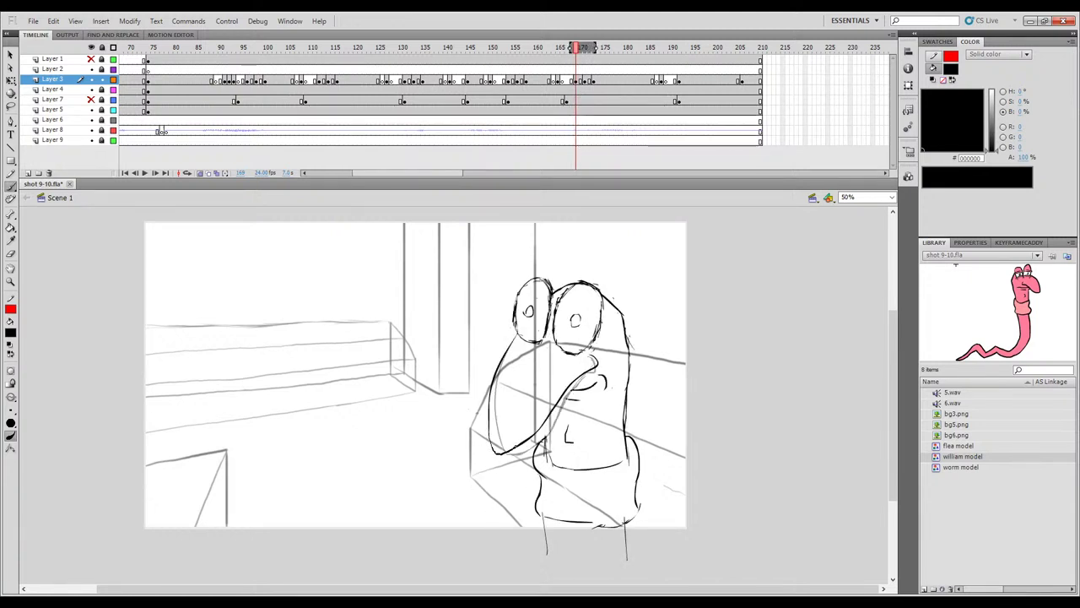
# Draw the nose on frame 171 close to its resting outline, with the inner edge meeting the mouth line, and turn off onion skinning.
pyautogui.press('.')
pyautogui.press('.')
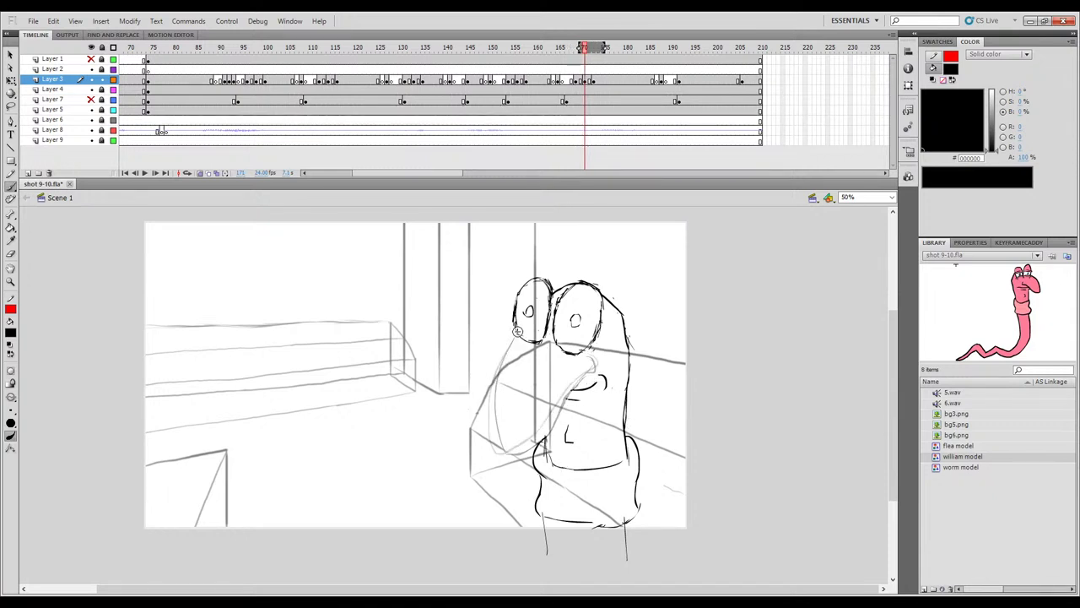
pyautogui.moveTo(515, 340); pyautogui.dragTo(503, 367)
pyautogui.moveTo(498, 407); pyautogui.dragTo(515, 455)
pyautogui.press('.')
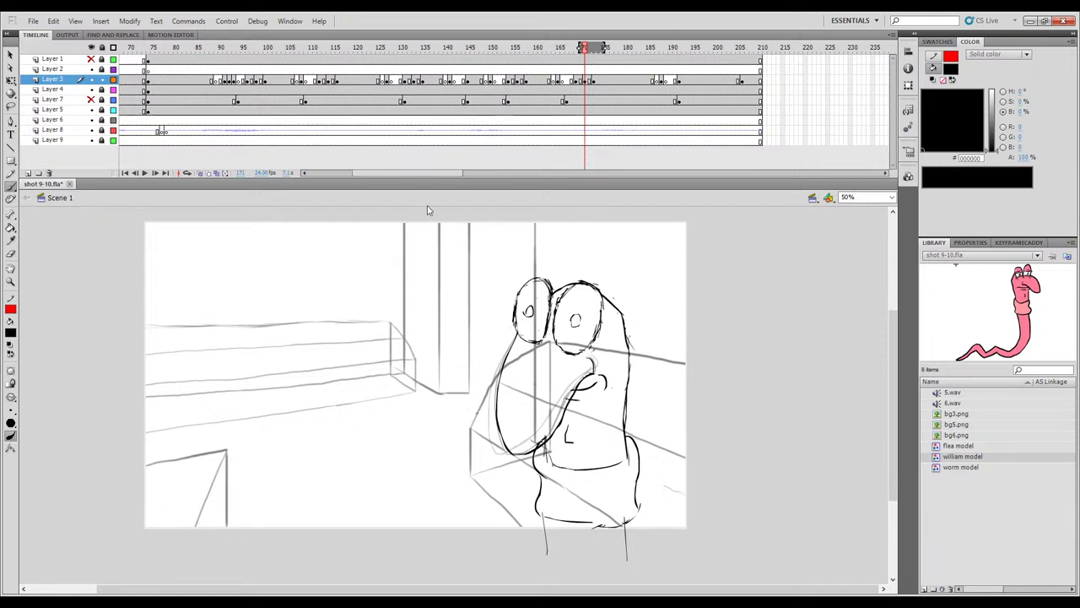
pyautogui.click(201, 173)
# Scrub between frames 169 and 172 to check the redrawn nose movement.
pyautogui.moveTo(588, 55)
pyautogui.mouseDown()
pyautogui.moveTo(579, 48)
pyautogui.moveTo(610, 49)
pyautogui.moveTo(589, 54)
pyautogui.mouseUp()
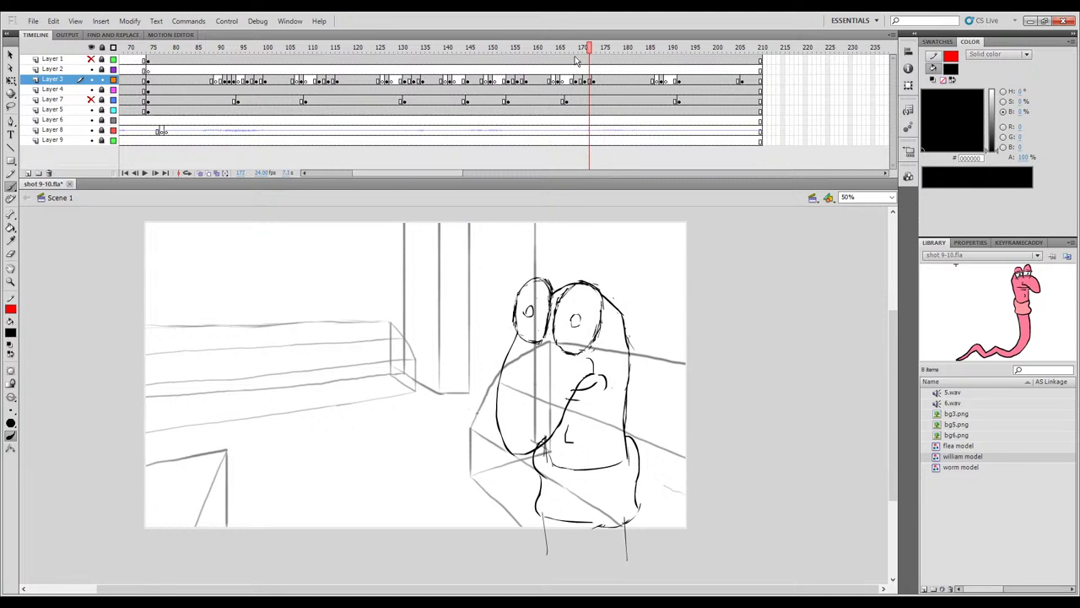
pyautogui.click(578, 50)
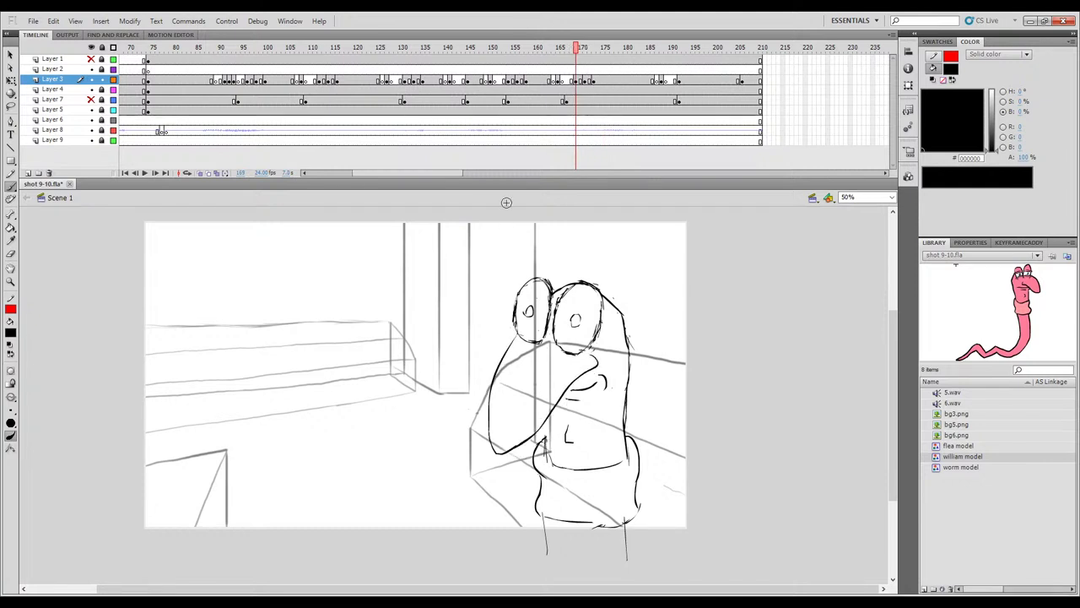
pyautogui.moveTo(438, 172); pyautogui.dragTo(433, 175)
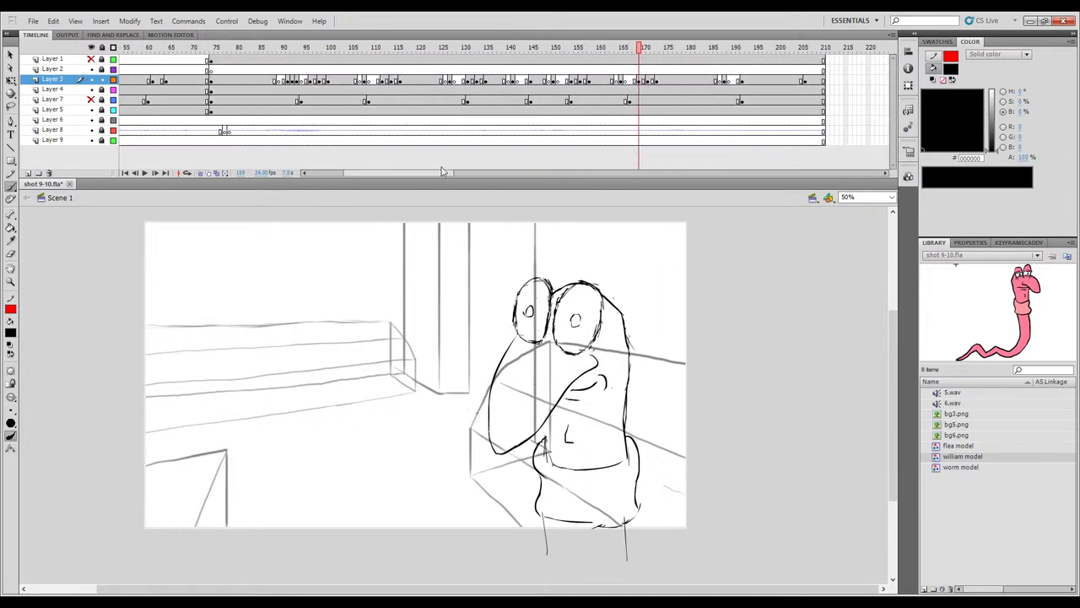
pyautogui.click(638, 48)
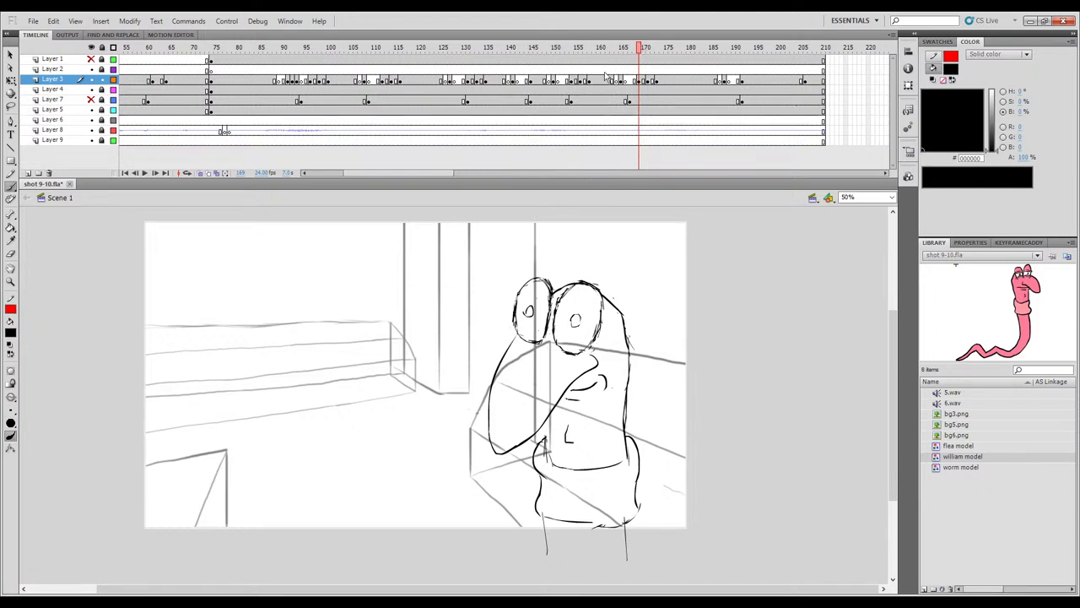
# Insert keyframes at frames 194 and 196 on Layer 3, holding the smiling pose.
pyautogui.click(675, 48)
pyautogui.moveTo(688, 57)
pyautogui.mouseDown()
pyautogui.moveTo(655, 57)
pyautogui.moveTo(768, 71)
pyautogui.mouseUp()
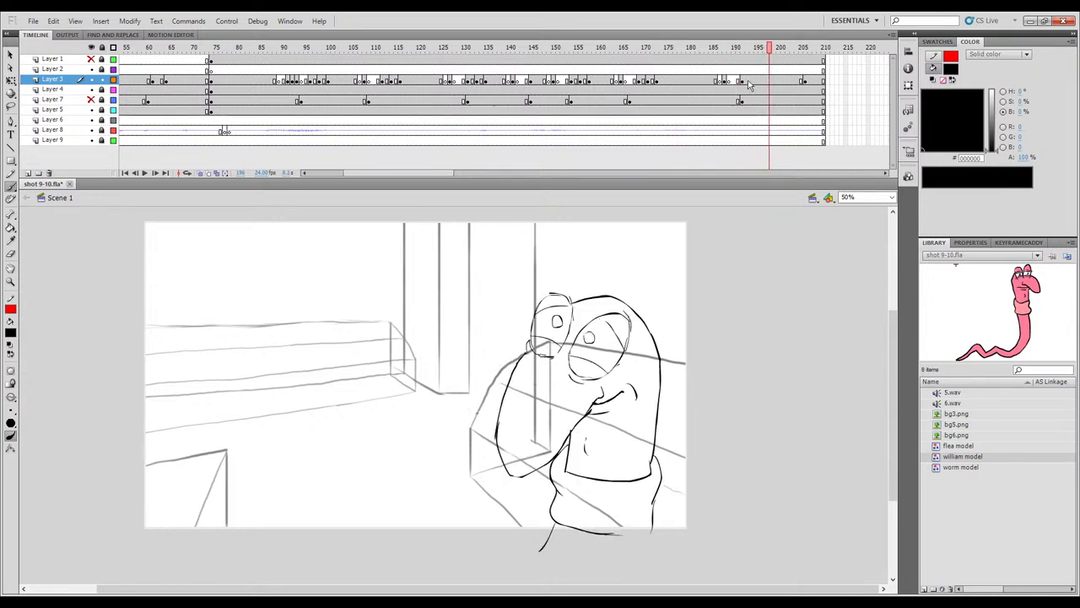
pyautogui.click(758, 82)
pyautogui.click(762, 82)
pyautogui.press('F6')
pyautogui.click(751, 81)
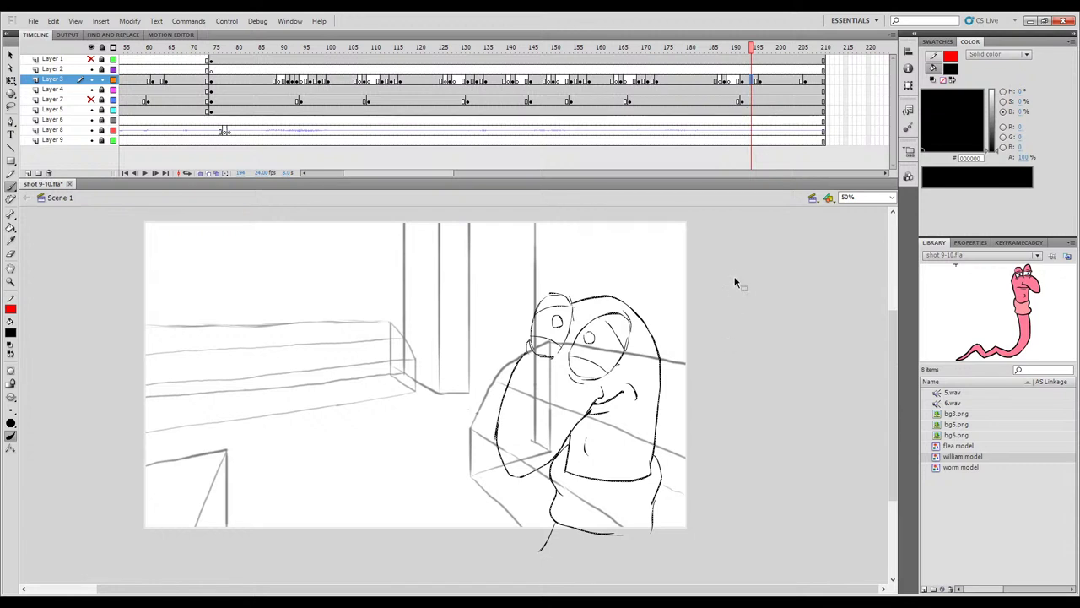
# Erase the nose's joins around the mouth on frame 194 and delete the remaining nose outline.
pyautogui.press('e')
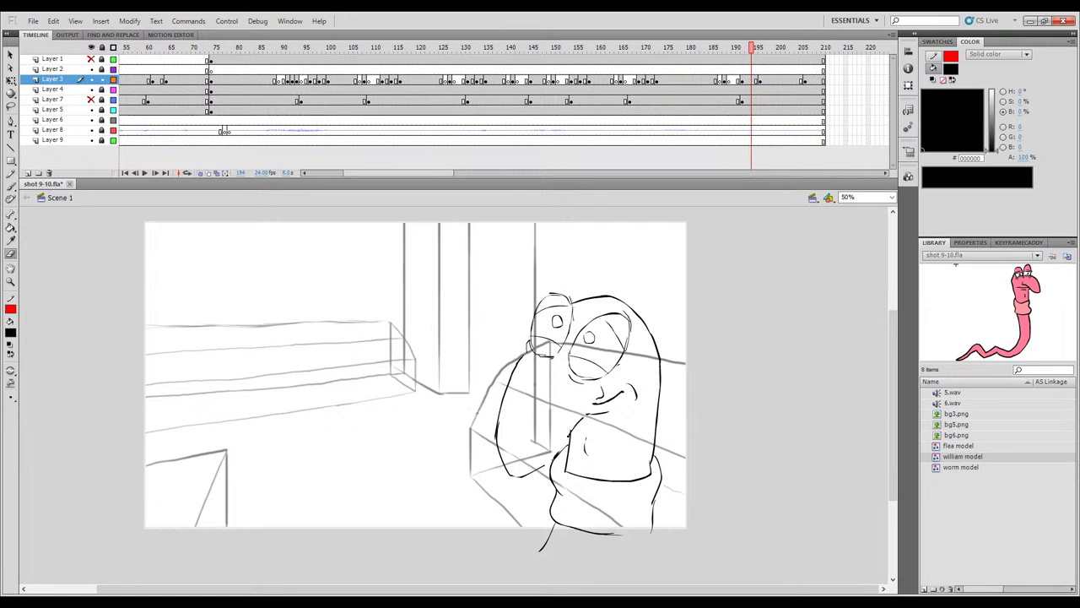
pyautogui.keyDown('ctrl'); pyautogui.click(579, 424); pyautogui.keyUp('ctrl')
pyautogui.press('Delete')
pyautogui.press('b')
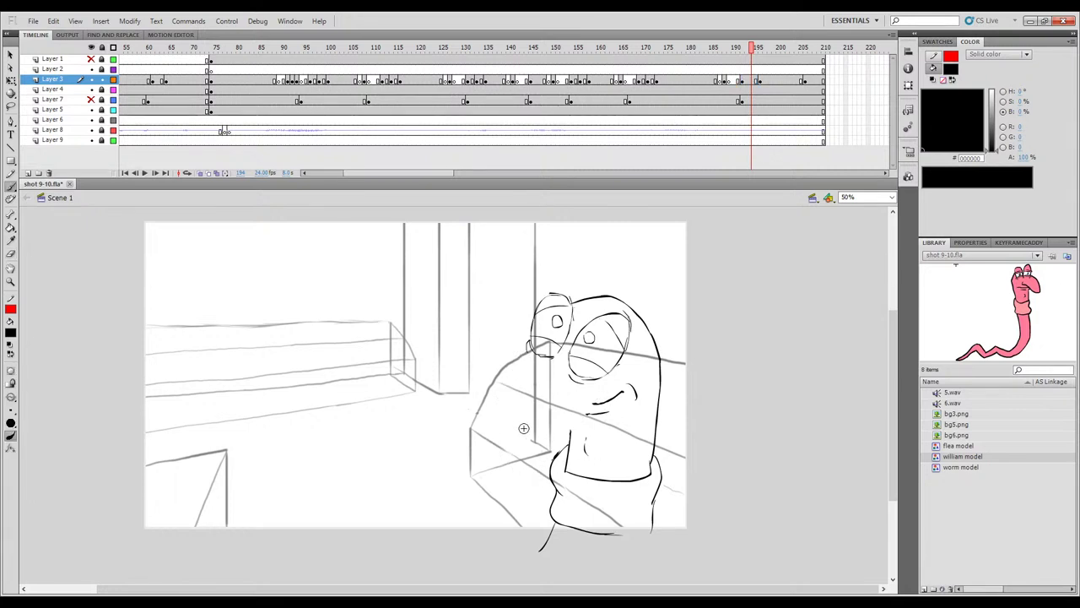
# Turn on onion skinning and draw the nose's outer edge on frame 192, slightly inside its resting outline.
pyautogui.click(752, 81)
pyautogui.click(738, 80)
pyautogui.click(742, 81)
pyautogui.click(200, 173)
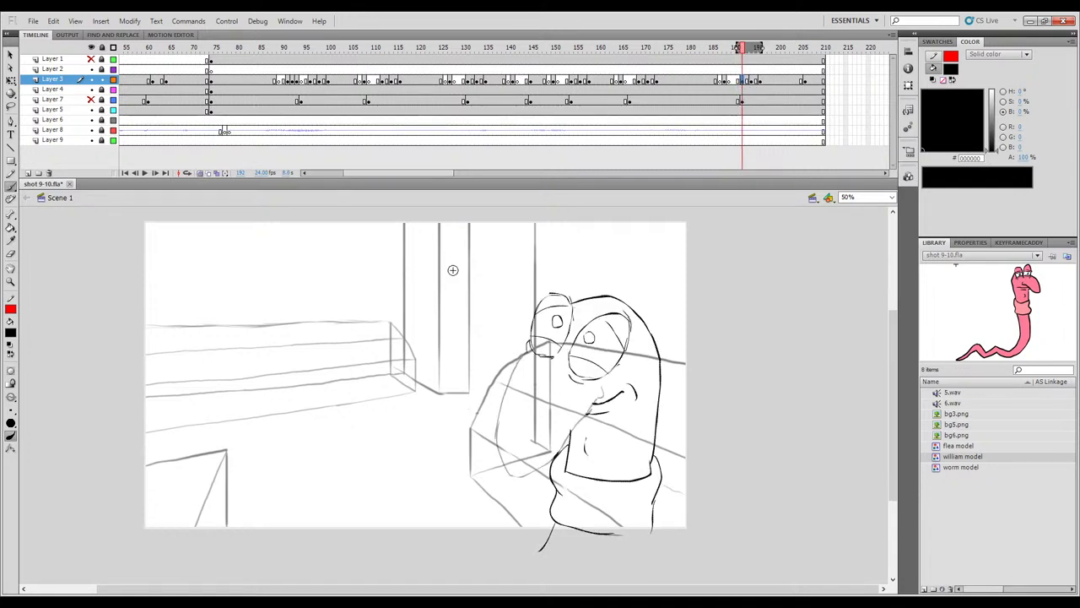
pyautogui.press(',')
pyautogui.press(',')
pyautogui.press(',')
pyautogui.press(',')
pyautogui.press('.')
pyautogui.press('.')
pyautogui.press('.')
pyautogui.press('.')
pyautogui.moveTo(507, 410); pyautogui.dragTo(504, 432)
pyautogui.press(',')
pyautogui.press('.')
pyautogui.press(',')
pyautogui.press(',')
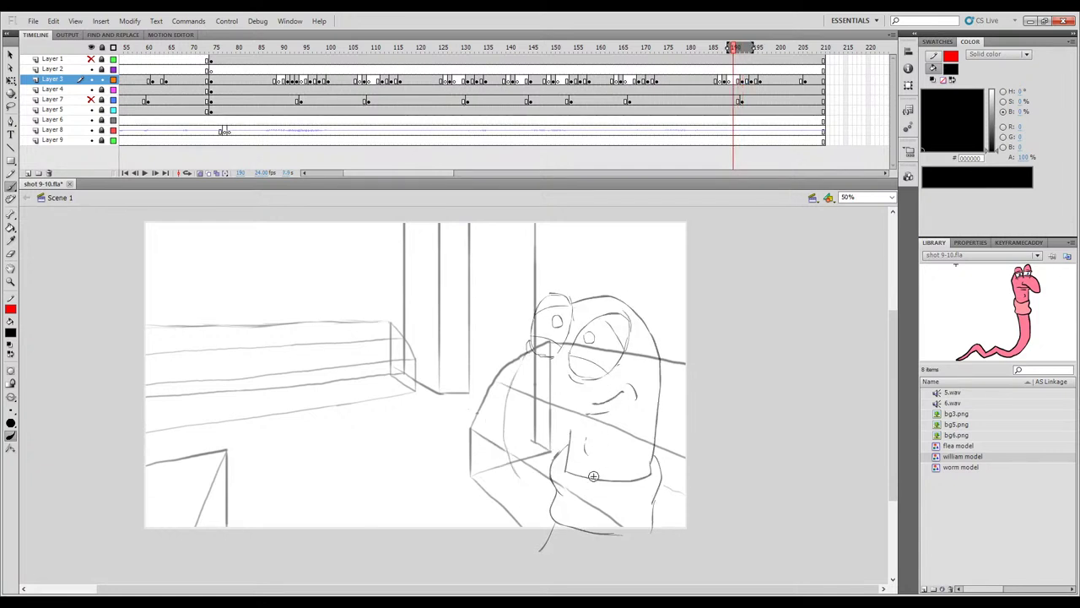
pyautogui.press(',')
pyautogui.press(',')
pyautogui.press('.')
pyautogui.press('.')
pyautogui.press('.')
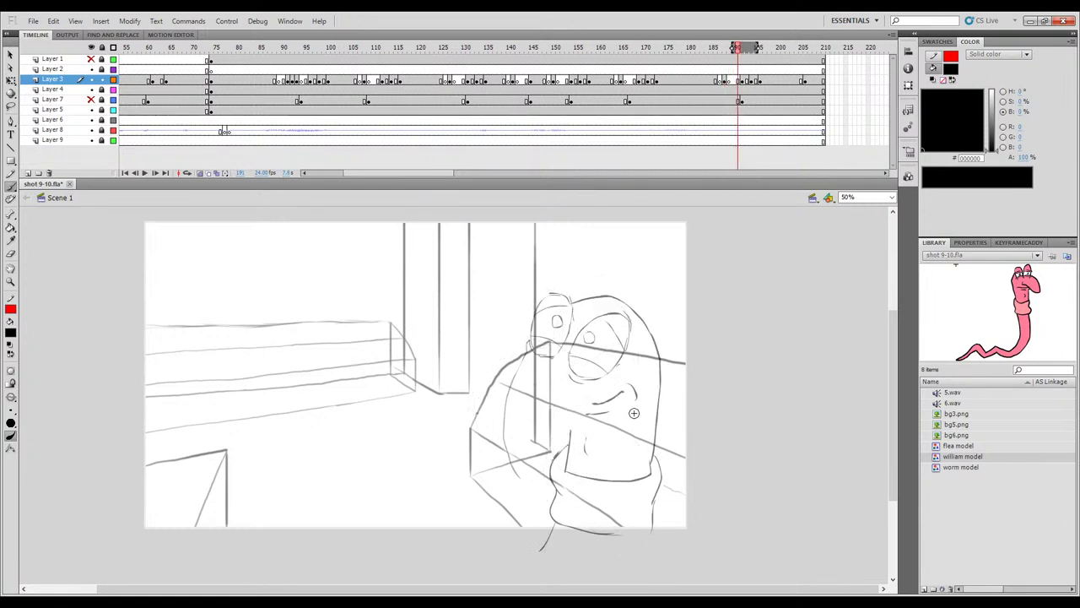
pyautogui.press('.')
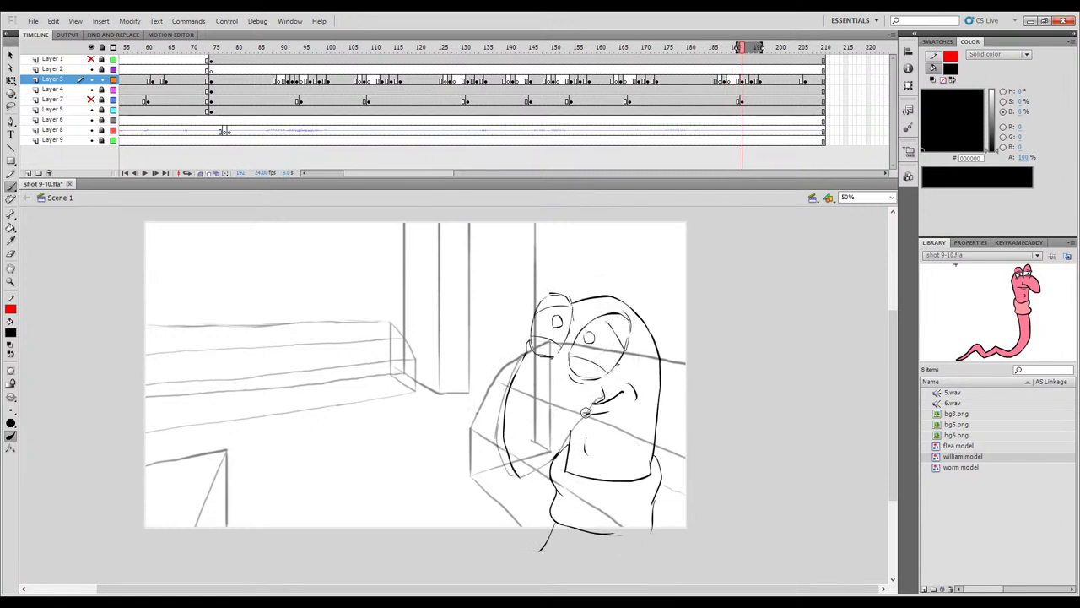
# Draw the nose's rounded tip and inner edge up to the mouth on frame 192, and compare it with neighbouring frames.
pyautogui.moveTo(598, 403)
pyautogui.mouseDown()
pyautogui.moveTo(556, 456)
pyautogui.moveTo(517, 479)
pyautogui.mouseUp()
pyautogui.press('.')
pyautogui.press('.')
pyautogui.press('.')
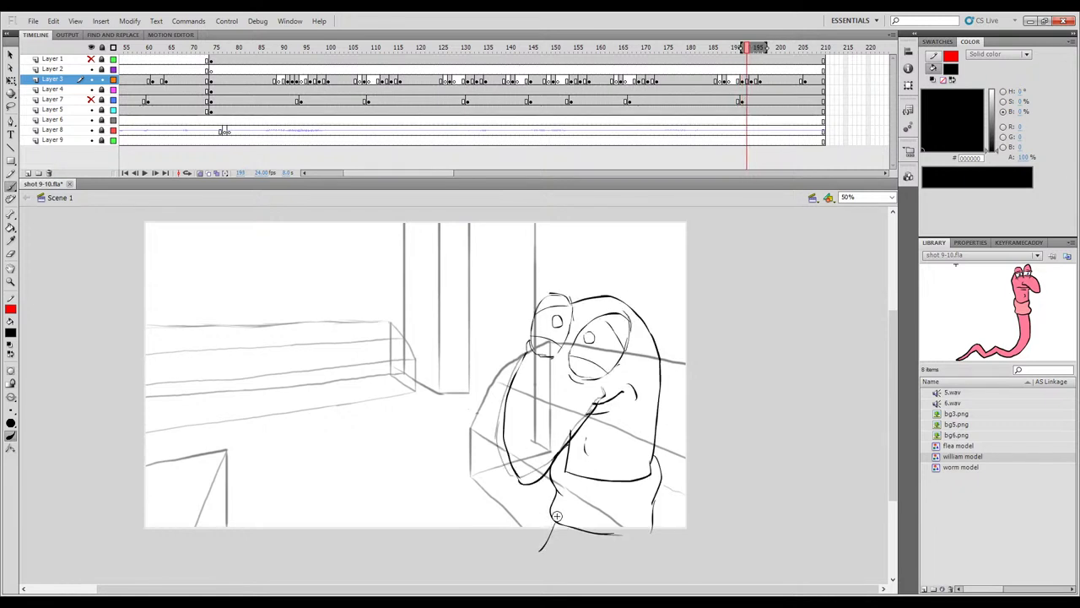
pyautogui.press(',')
pyautogui.press(',')
pyautogui.press(',')
pyautogui.press('.')
pyautogui.press('.')
pyautogui.press('.')
pyautogui.press('.')
pyautogui.press(',')
pyautogui.press('.')
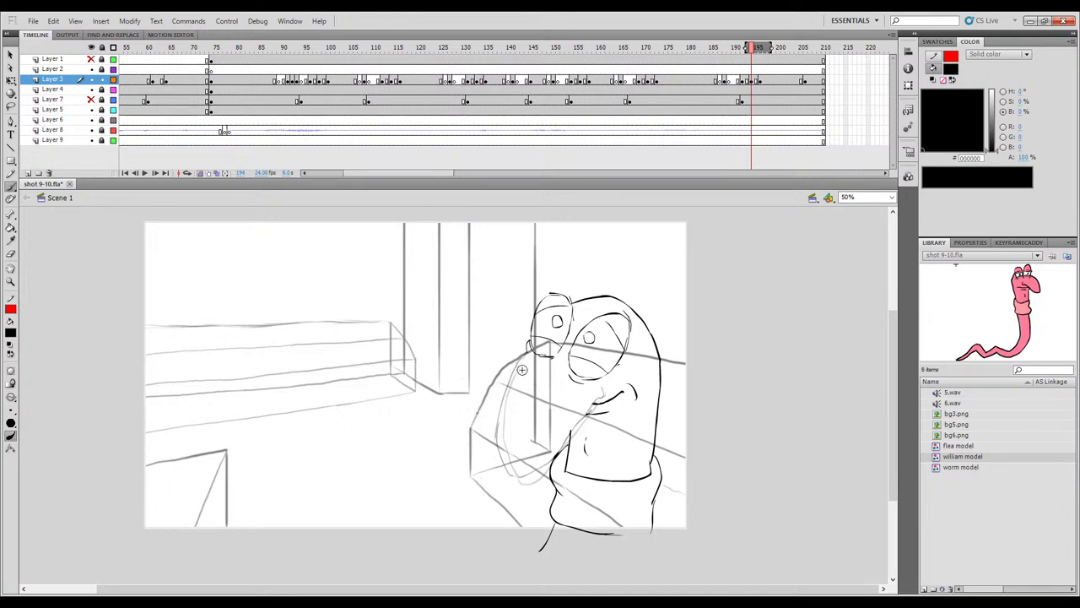
pyautogui.hotkey('ctrl', 'z')
pyautogui.moveTo(526, 349); pyautogui.dragTo(513, 364)
pyautogui.moveTo(499, 409)
pyautogui.mouseDown()
pyautogui.moveTo(493, 427)
pyautogui.moveTo(509, 483)
pyautogui.mouseUp()
pyautogui.hotkey('ctrl', 'z')
pyautogui.moveTo(525, 353); pyautogui.dragTo(489, 448)
pyautogui.hotkey('ctrl', 'z')
pyautogui.moveTo(526, 351); pyautogui.dragTo(498, 402)
pyautogui.hotkey('ctrl', 'z')
# Draw the nose on frame 194 swung slightly outside its resting outline, with the inner edge running up to the mouth.
pyautogui.moveTo(520, 362); pyautogui.dragTo(492, 445)
pyautogui.moveTo(498, 388)
pyautogui.mouseDown()
pyautogui.moveTo(500, 460)
pyautogui.moveTo(535, 468)
pyautogui.moveTo(554, 452)
pyautogui.mouseUp()
pyautogui.moveTo(598, 399); pyautogui.dragTo(552, 456)
pyautogui.press(',')
pyautogui.press('.')
pyautogui.press(',')
pyautogui.press('.')
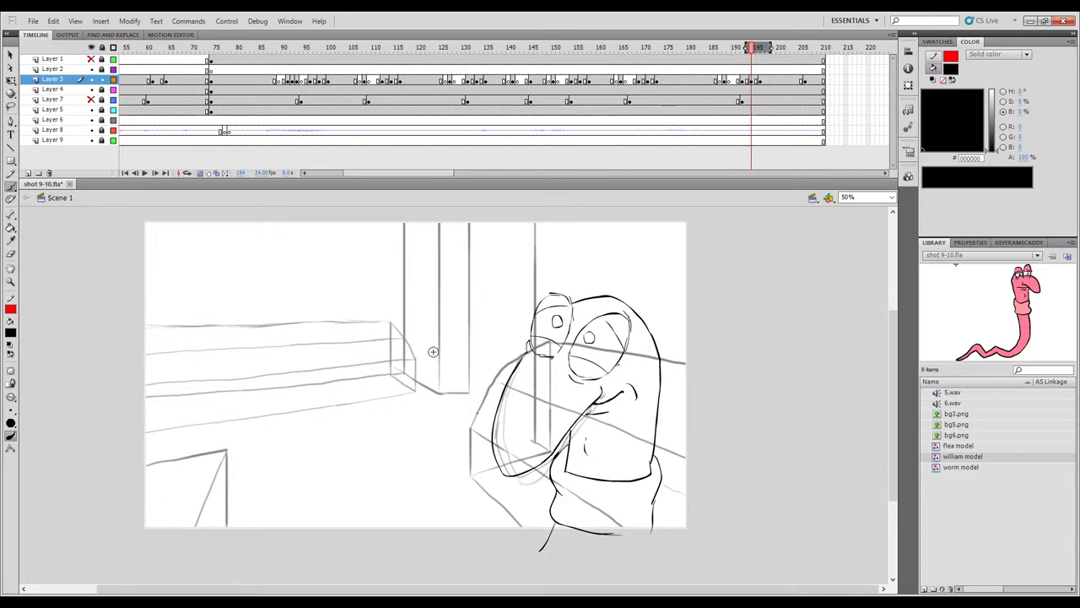
# Play back the shot from around frame 80 to review the nose animation.
pyautogui.moveTo(704, 48); pyautogui.dragTo(238, 62)
pyautogui.press('Return')
pyautogui.press('Return')
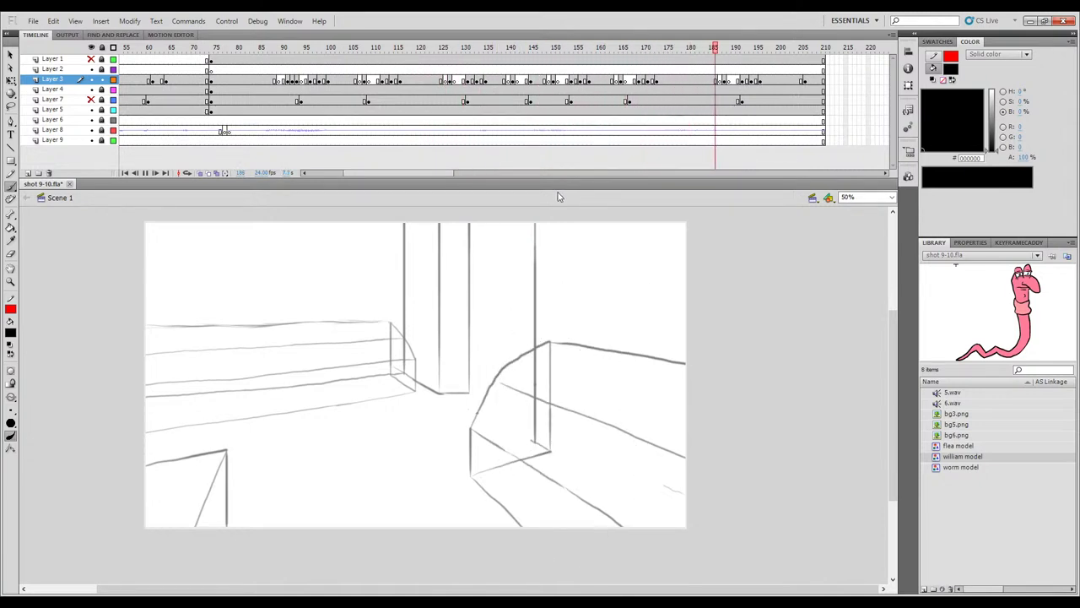
# Turn on onion skinning and draw the larger near eye with its pupil on the blank frame 89 of Layer 3.
pyautogui.moveTo(646, 47); pyautogui.dragTo(282, 103)
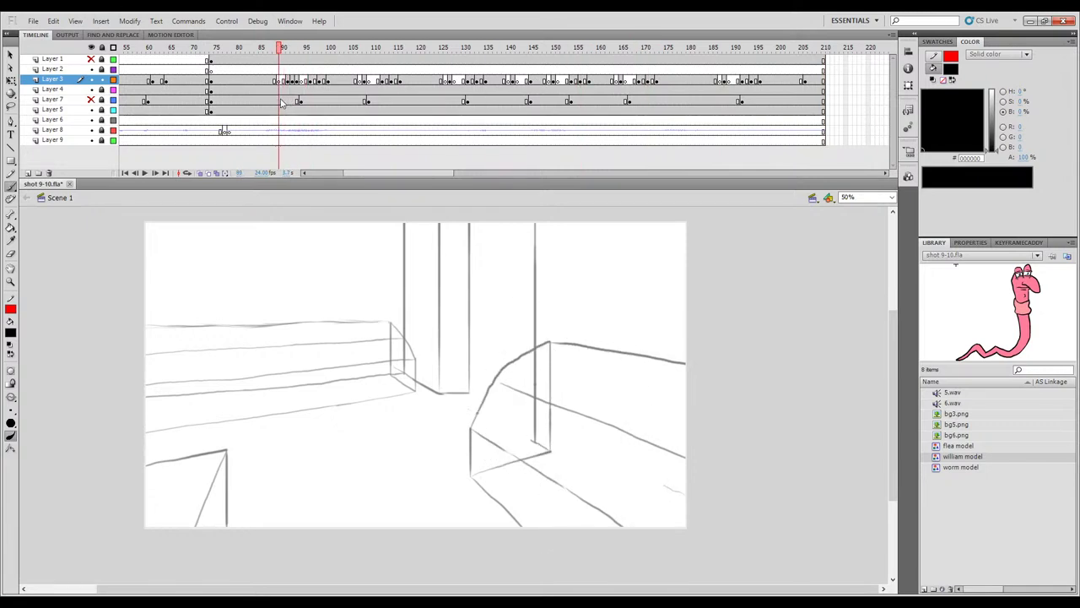
pyautogui.click(201, 172)
pyautogui.moveTo(305, 48)
pyautogui.mouseDown()
pyautogui.moveTo(279, 50)
pyautogui.moveTo(288, 51)
pyautogui.mouseUp()
pyautogui.press('.')
pyautogui.press('.')
pyautogui.press('.')
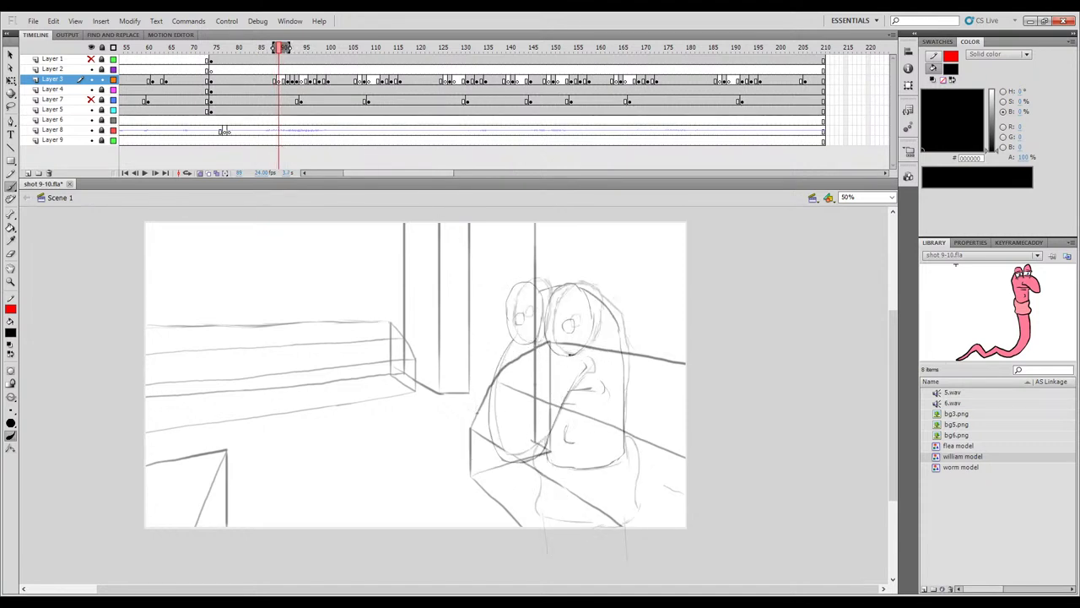
pyautogui.moveTo(557, 345); pyautogui.dragTo(582, 351)
pyautogui.moveTo(558, 297); pyautogui.dragTo(557, 346)
pyautogui.moveTo(573, 285)
pyautogui.mouseDown()
pyautogui.moveTo(587, 284)
pyautogui.moveTo(599, 307)
pyautogui.mouseUp()
pyautogui.hotkey('ctrl', 'z')
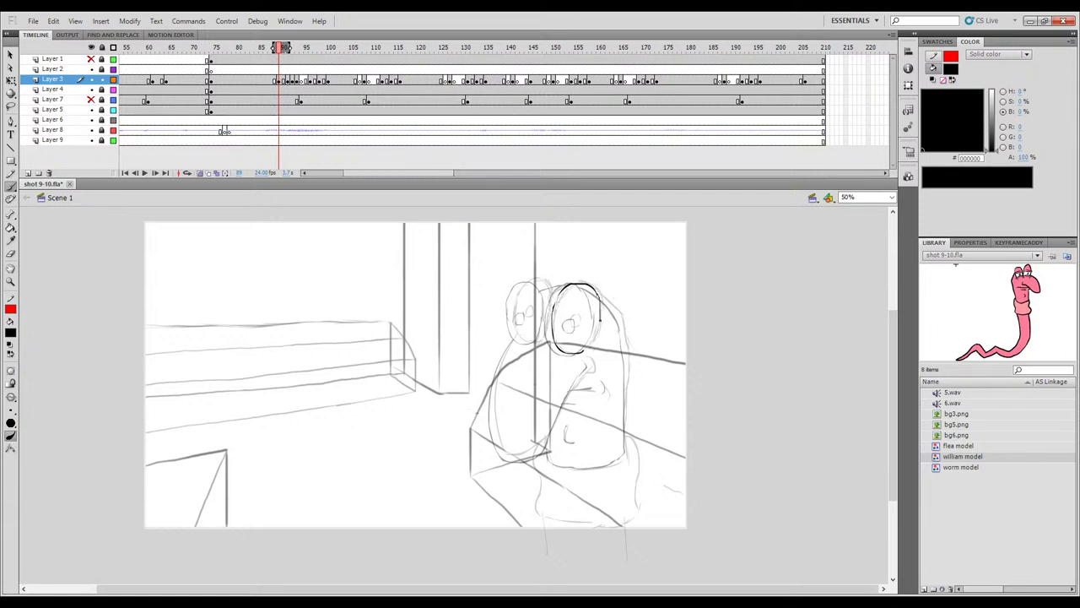
pyautogui.moveTo(593, 340); pyautogui.dragTo(582, 351)
pyautogui.moveTo(570, 320); pyautogui.dragTo(571, 321)
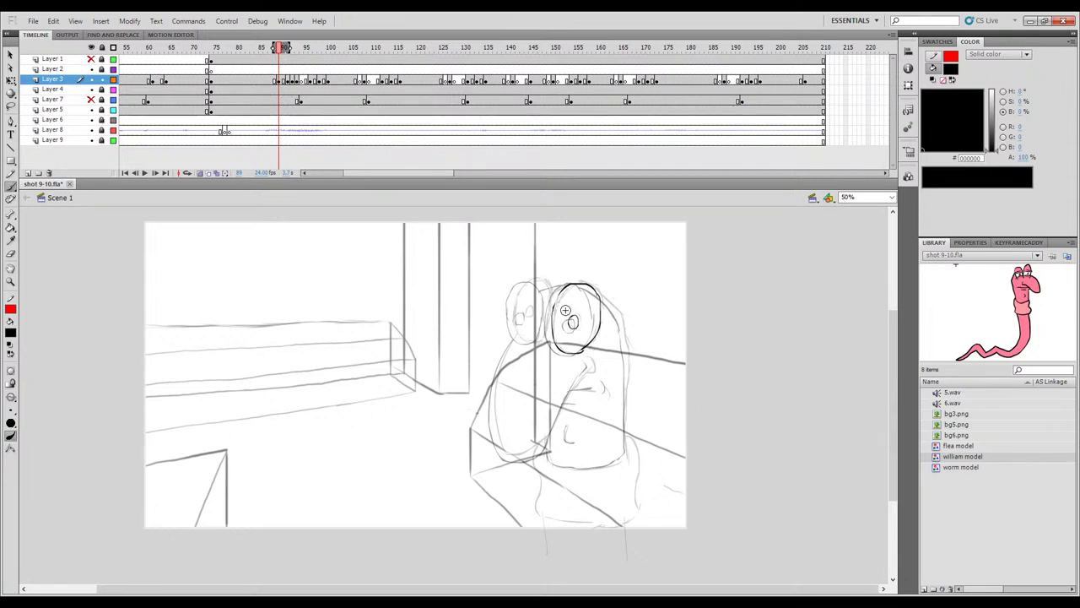
# Draw the small hook at the top of the nose's inner edge and the far eye with its pupil on frame 89.
pyautogui.press('.')
pyautogui.moveTo(585, 362); pyautogui.dragTo(588, 374)
pyautogui.hotkey('ctrl', 'z')
pyautogui.moveTo(539, 282); pyautogui.dragTo(526, 309)
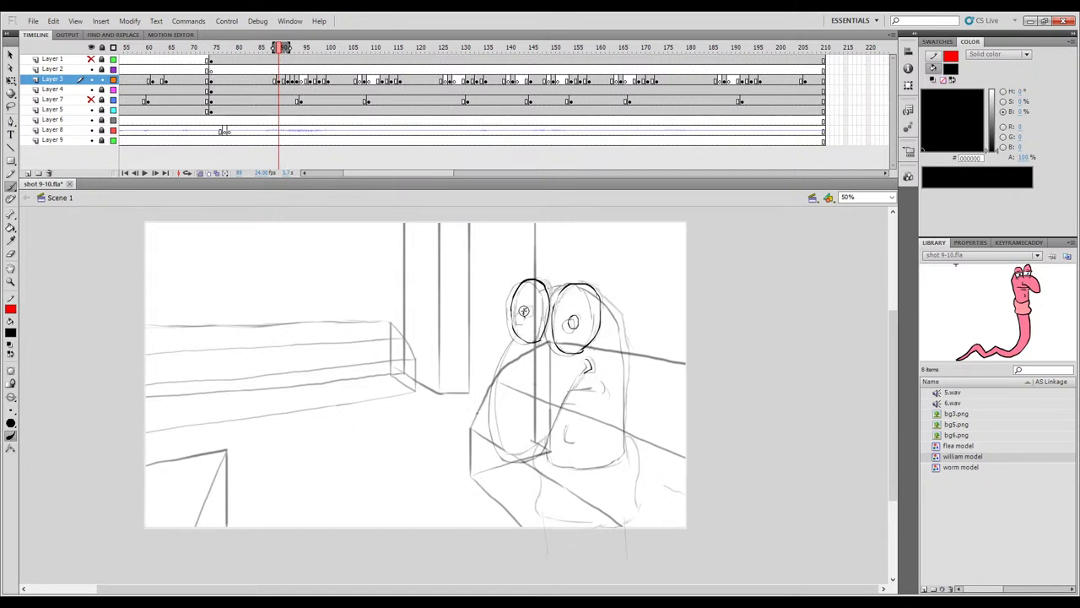
pyautogui.moveTo(525, 317); pyautogui.dragTo(524, 310)
pyautogui.press(',')
pyautogui.press('.')
pyautogui.press('.')
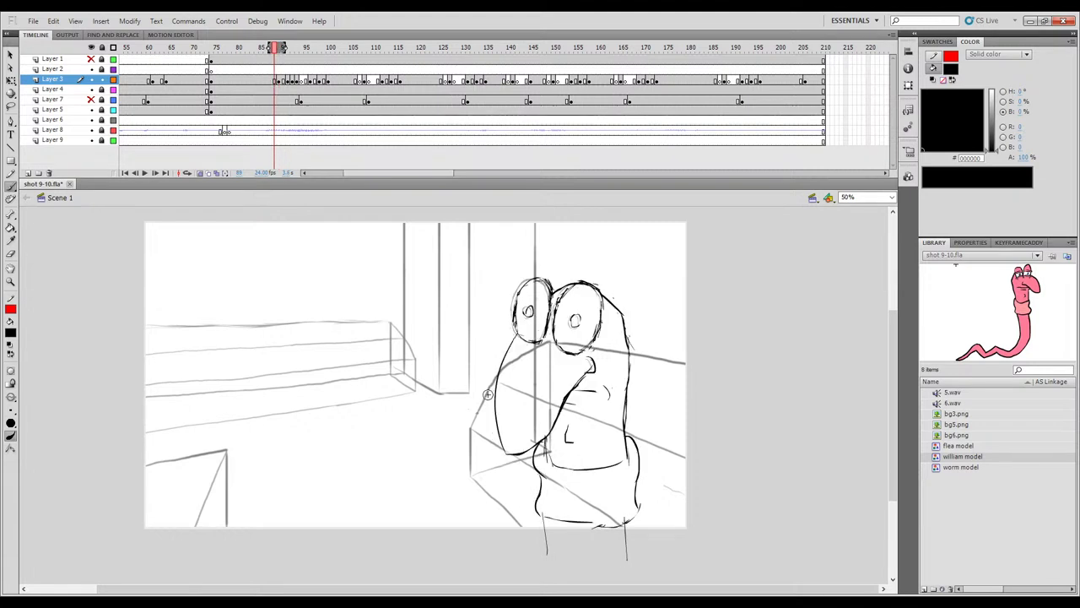
# Draw the long nose on frame 89 between the onion-skinned poses, from the far eye around the tip to the hook.
pyautogui.press('.')
pyautogui.moveTo(557, 416); pyautogui.dragTo(536, 442)
pyautogui.hotkey('ctrl', 'z')
pyautogui.press(',')
pyautogui.press('.')
pyautogui.hotkey('ctrl', 'z')
pyautogui.press(',')
pyautogui.press('.')
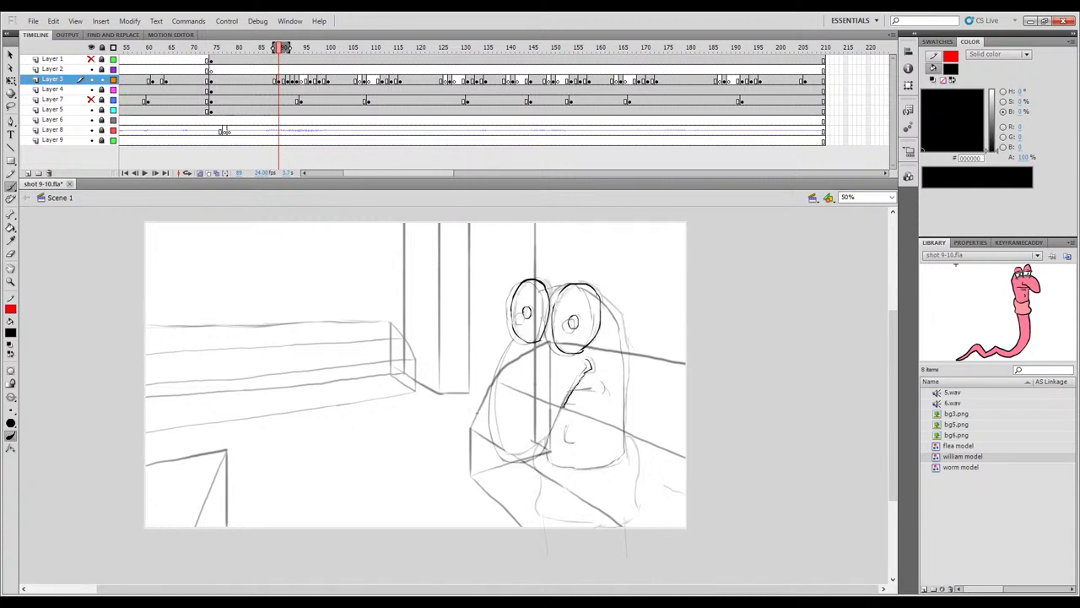
pyautogui.press(',')
pyautogui.moveTo(499, 374); pyautogui.dragTo(496, 394)
pyautogui.press(',')
pyautogui.press('.')
pyautogui.press('.')
pyautogui.press('.')
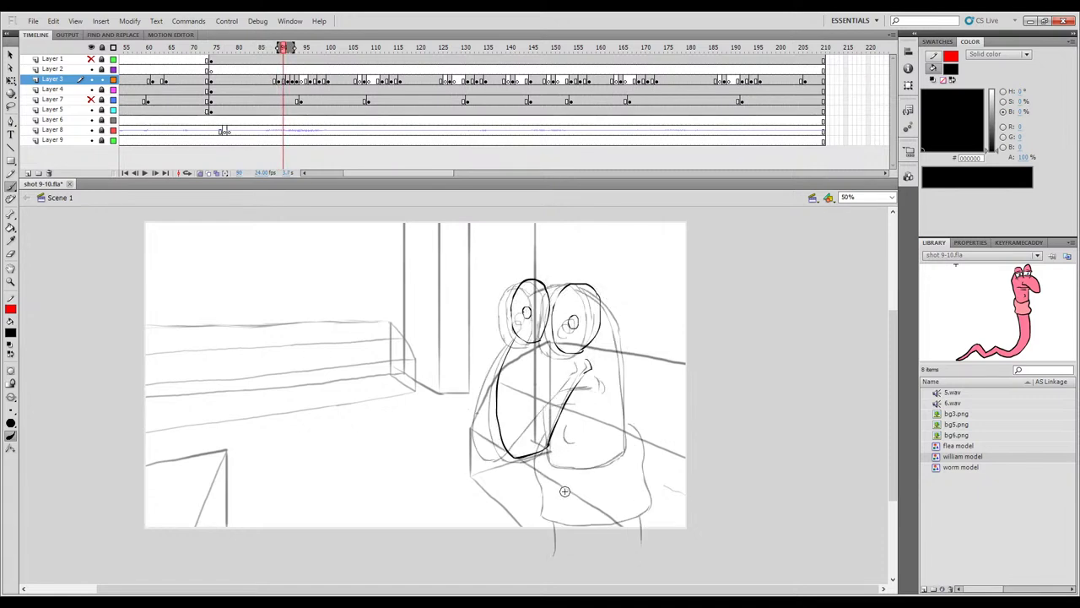
# Draw the short mouth line beside the nose and the curved cheek crease on frame 89.
pyautogui.press(',')
pyautogui.press(',')
pyautogui.press(',')
pyautogui.press('.')
pyautogui.press('.')
pyautogui.press('.')
pyautogui.press(',')
pyautogui.press(',')
pyautogui.press(',')
pyautogui.press('.')
pyautogui.press('.')
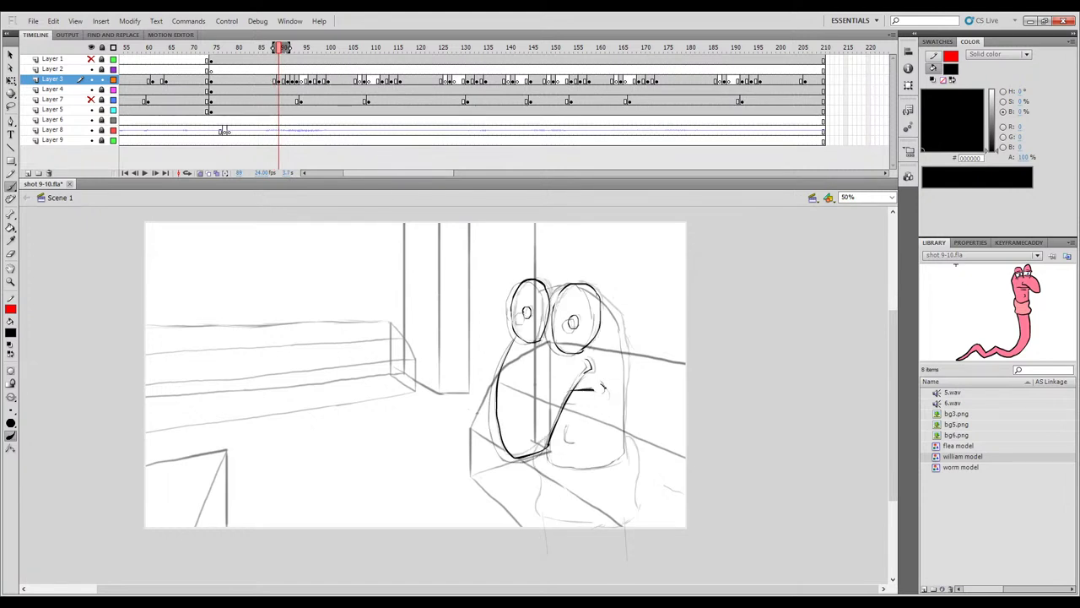
pyautogui.moveTo(606, 395); pyautogui.dragTo(604, 400)
# Add the lower lip line, the chin mark and the curved bottom edge of the face on frame 89.
pyautogui.press(',')
pyautogui.press('.')
pyautogui.press(',')
pyautogui.press('.')
pyautogui.press(',')
pyautogui.press('.')
pyautogui.moveTo(544, 440); pyautogui.dragTo(548, 454)
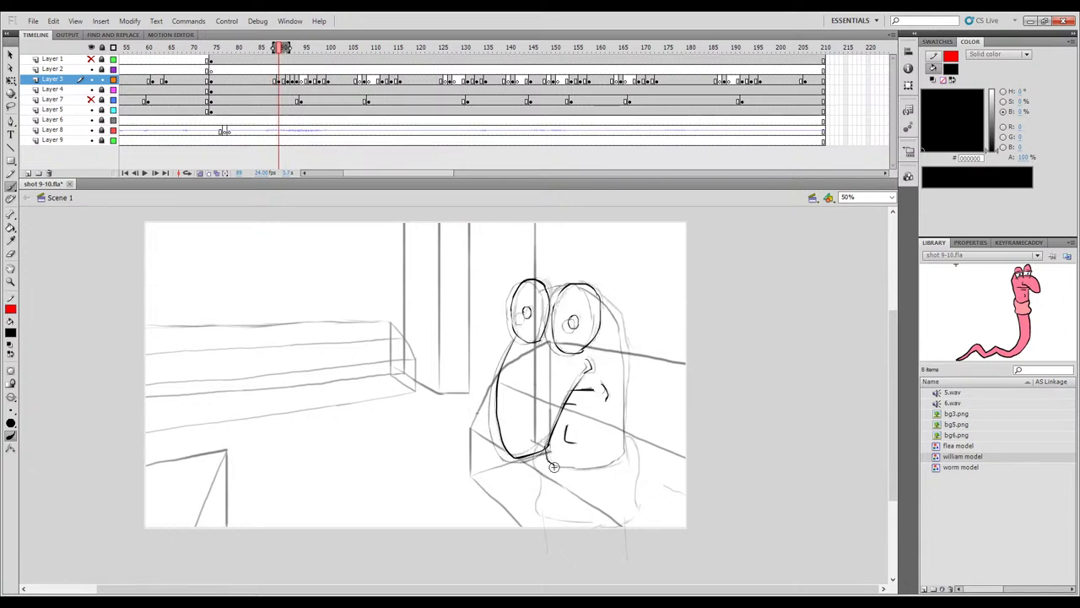
pyautogui.moveTo(576, 468); pyautogui.dragTo(591, 469)
pyautogui.press(',')
pyautogui.press('.')
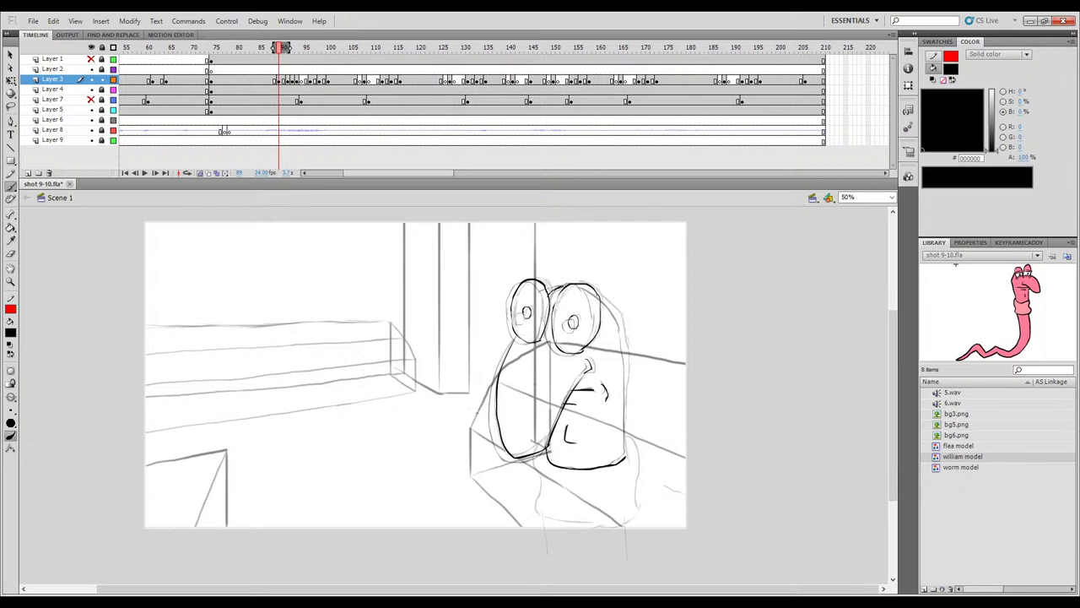
pyautogui.press(',')
pyautogui.press('.')
# Draw the back of the head on frame 89, from behind the near eye down the side of the face.
pyautogui.moveTo(601, 296); pyautogui.dragTo(616, 321)
pyautogui.hotkey('ctrl', 'z')
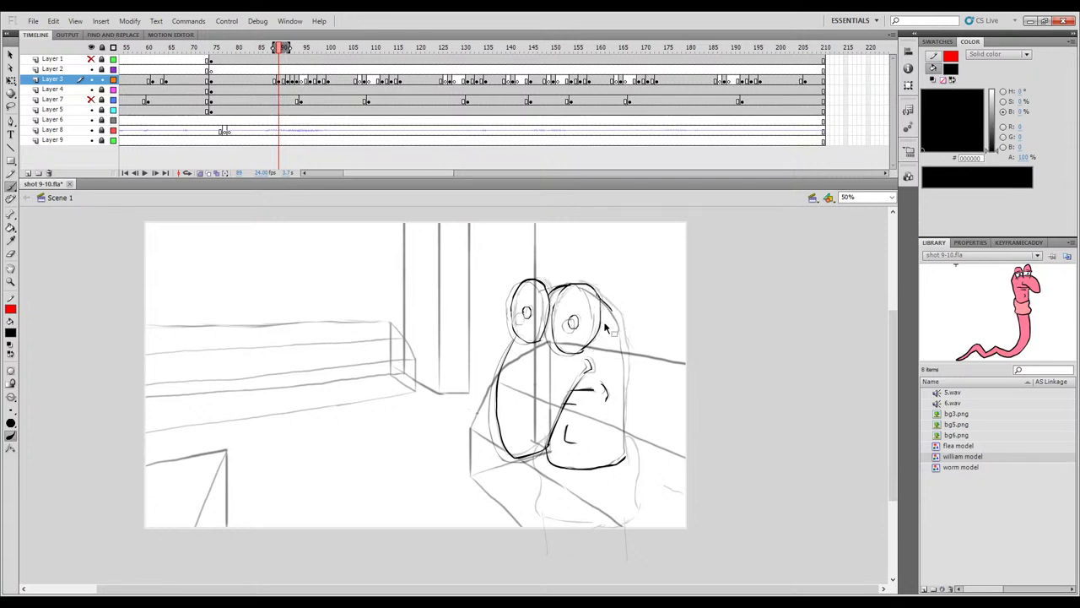
pyautogui.moveTo(595, 292); pyautogui.dragTo(606, 301)
pyautogui.press(',')
pyautogui.press('.')
pyautogui.moveTo(619, 315); pyautogui.dragTo(624, 380)
pyautogui.hotkey('ctrl', 'z')
pyautogui.hotkey('ctrl', 'z')
pyautogui.moveTo(620, 316); pyautogui.dragTo(623, 329)
pyautogui.moveTo(625, 367); pyautogui.dragTo(626, 401)
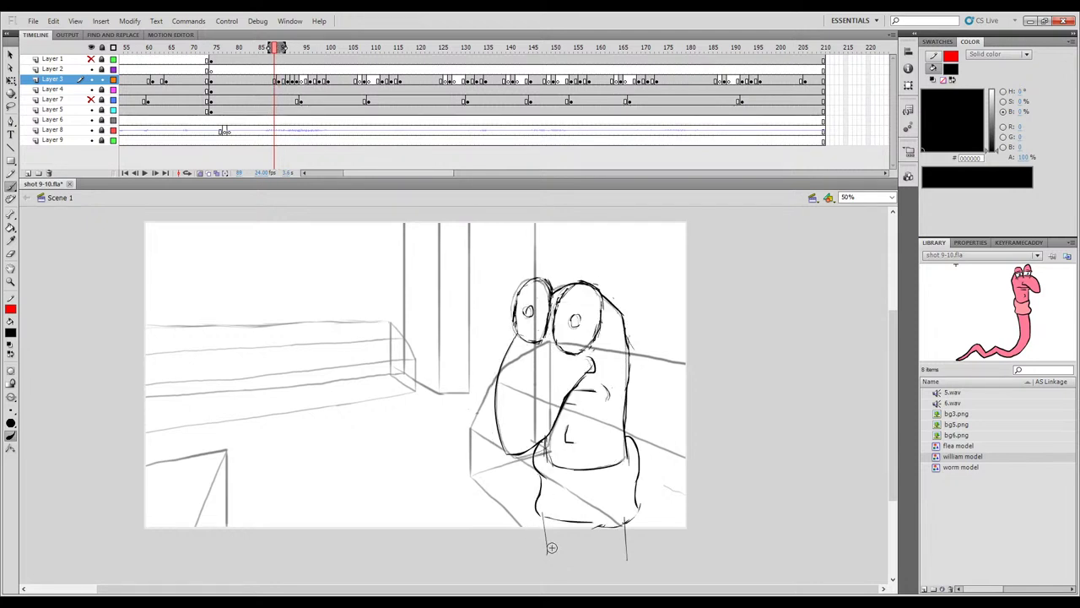
# Draw the near eye with its pupil and the far eye on frame 94, following the onion-skinned poses.
pyautogui.press('.')
pyautogui.press('.')
pyautogui.press('.')
pyautogui.press('.')
pyautogui.press('.')
pyautogui.press('.')
pyautogui.press('.')
pyautogui.press('.')
pyautogui.press('.')
pyautogui.press('.')
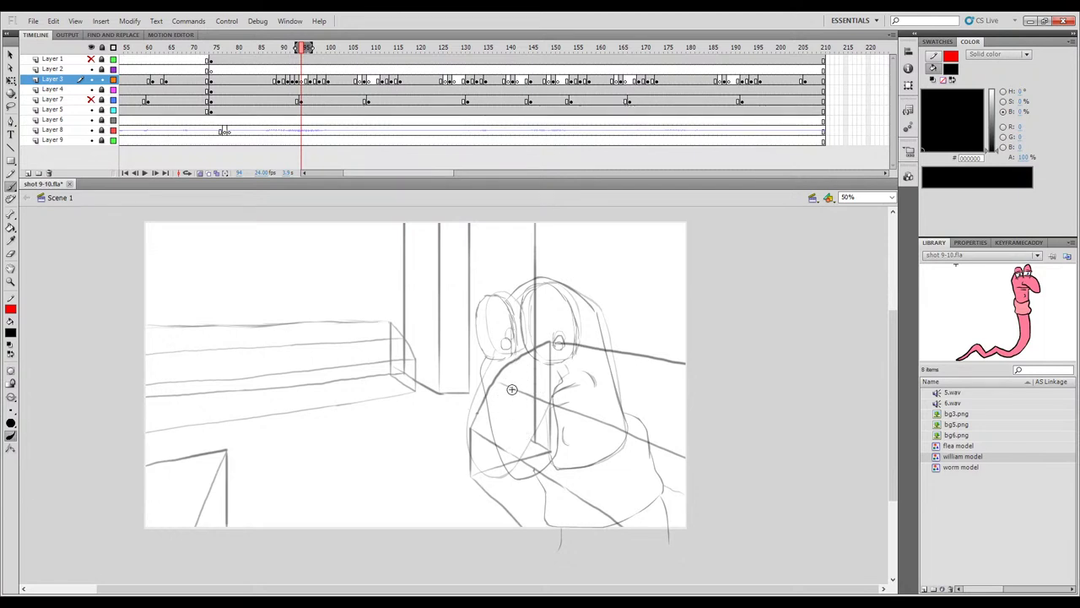
pyautogui.press(',')
pyautogui.press('.')
pyautogui.moveTo(520, 312)
pyautogui.mouseDown()
pyautogui.moveTo(521, 322)
pyautogui.moveTo(524, 298)
pyautogui.mouseUp()
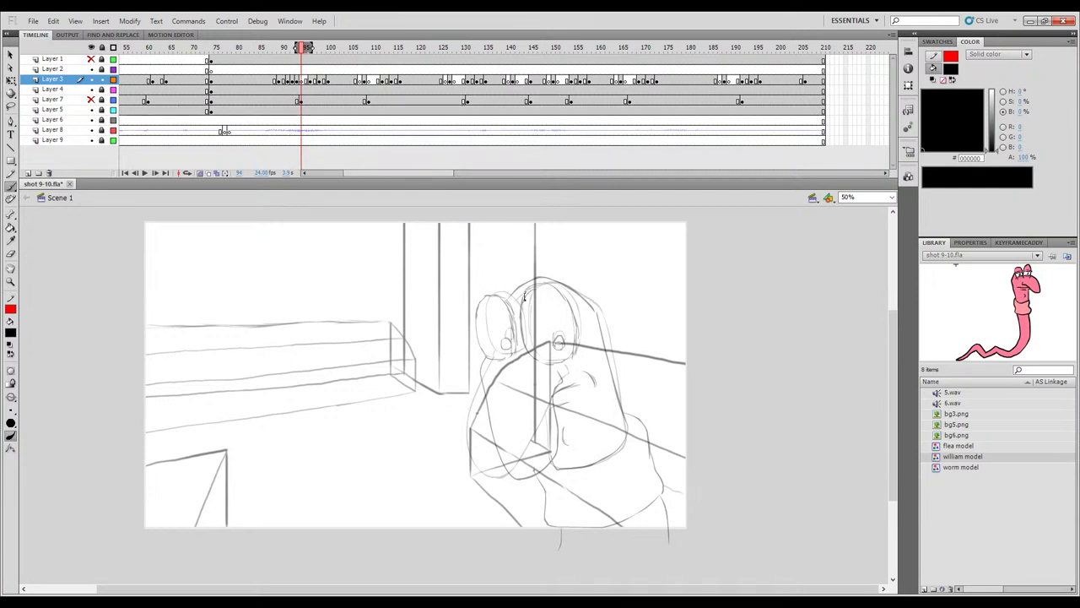
pyautogui.press('.')
pyautogui.press(',')
pyautogui.press('.')
pyautogui.moveTo(536, 356); pyautogui.dragTo(571, 357)
pyautogui.moveTo(544, 284)
pyautogui.mouseDown()
pyautogui.moveTo(571, 305)
pyautogui.moveTo(573, 357)
pyautogui.mouseUp()
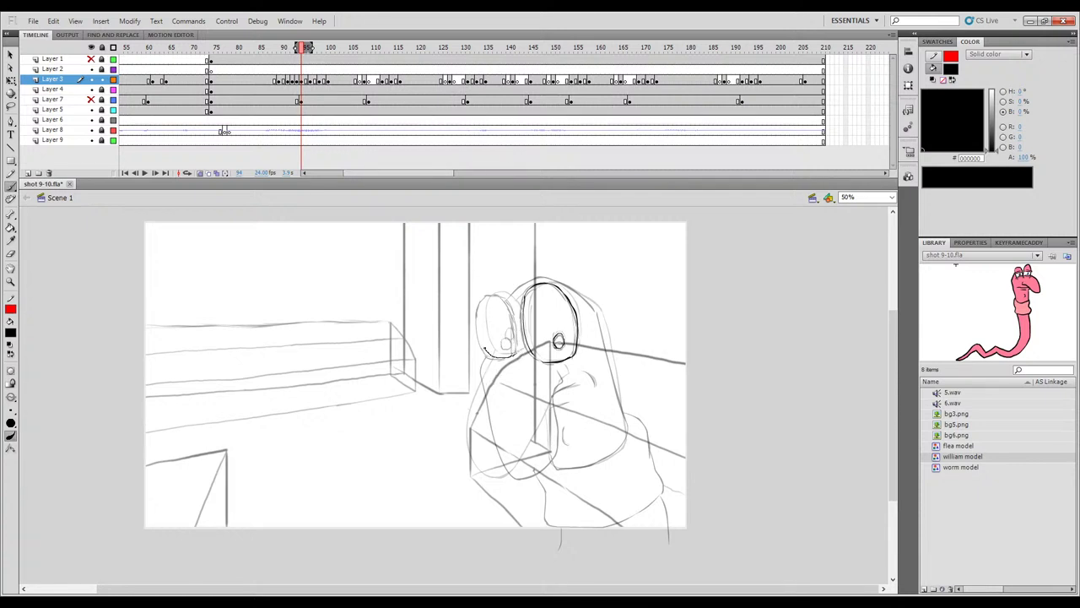
pyautogui.moveTo(486, 297)
pyautogui.mouseDown()
pyautogui.moveTo(509, 300)
pyautogui.moveTo(514, 355)
pyautogui.mouseUp()
# Draw the long nose on frame 94 from below the far eye around the tip and up to the hook, comparing with the adjacent frame.
pyautogui.press(',')
pyautogui.press('.')
pyautogui.press(',')
pyautogui.press('.')
pyautogui.press(',')
pyautogui.press('.')
pyautogui.press(',')
pyautogui.press('.')
pyautogui.press(',')
pyautogui.press('.')
pyautogui.press(',')
pyautogui.press('.')
pyautogui.moveTo(554, 401)
pyautogui.mouseDown()
pyautogui.moveTo(540, 452)
pyautogui.moveTo(512, 487)
pyautogui.mouseUp()
pyautogui.hotkey('ctrl', 'z')
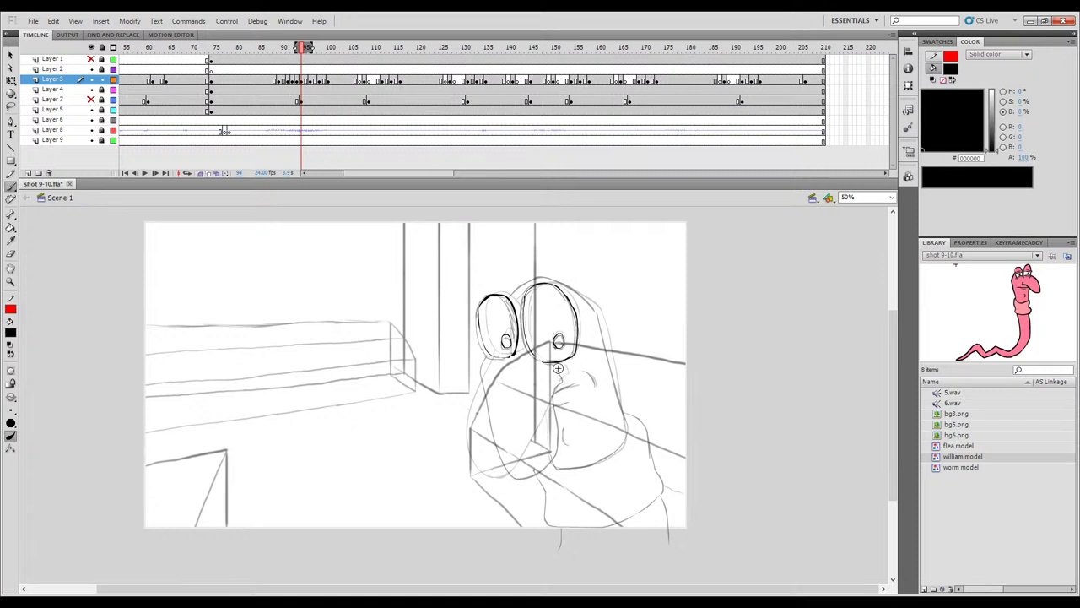
pyautogui.moveTo(524, 476); pyautogui.dragTo(513, 479)
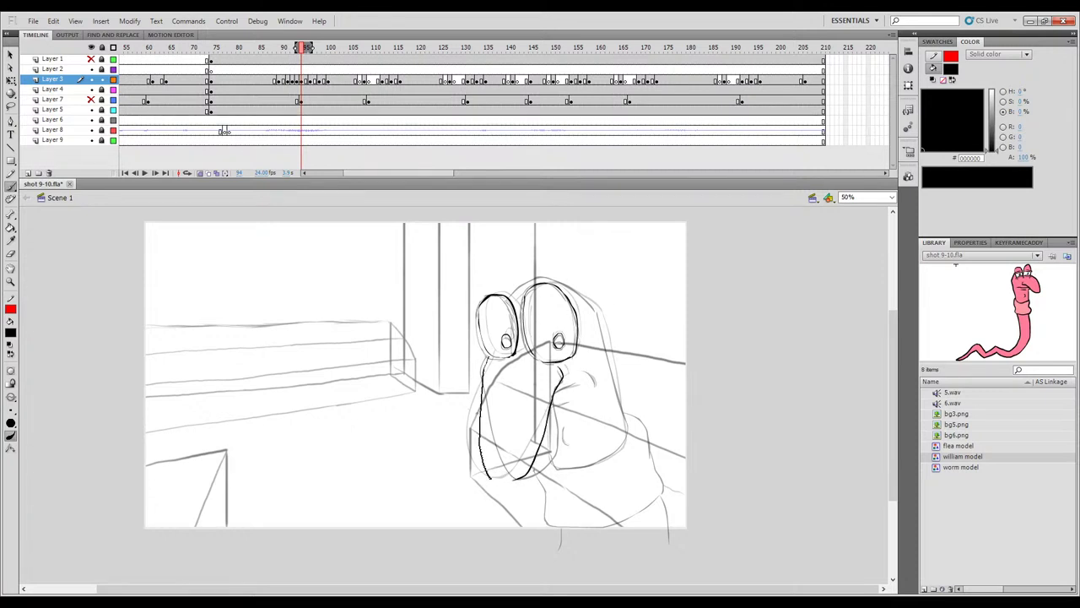
pyautogui.moveTo(510, 483); pyautogui.dragTo(529, 475)
# Draw the mouth lines, cheek crease, chin mark and curved bottom edge of the face on frame 94.
pyautogui.press(',')
pyautogui.press('.')
pyautogui.press('.')
pyautogui.press('.')
pyautogui.press(',')
pyautogui.press(',')
pyautogui.press(',')
pyautogui.press('.')
pyautogui.press(',')
pyautogui.press('.')
pyautogui.press(',')
pyautogui.press('.')
pyautogui.press(',')
pyautogui.press('.')
pyautogui.moveTo(563, 432)
pyautogui.mouseDown()
pyautogui.moveTo(556, 457)
pyautogui.moveTo(544, 426)
pyautogui.moveTo(558, 469)
pyautogui.moveTo(611, 456)
pyautogui.moveTo(626, 414)
pyautogui.mouseUp()
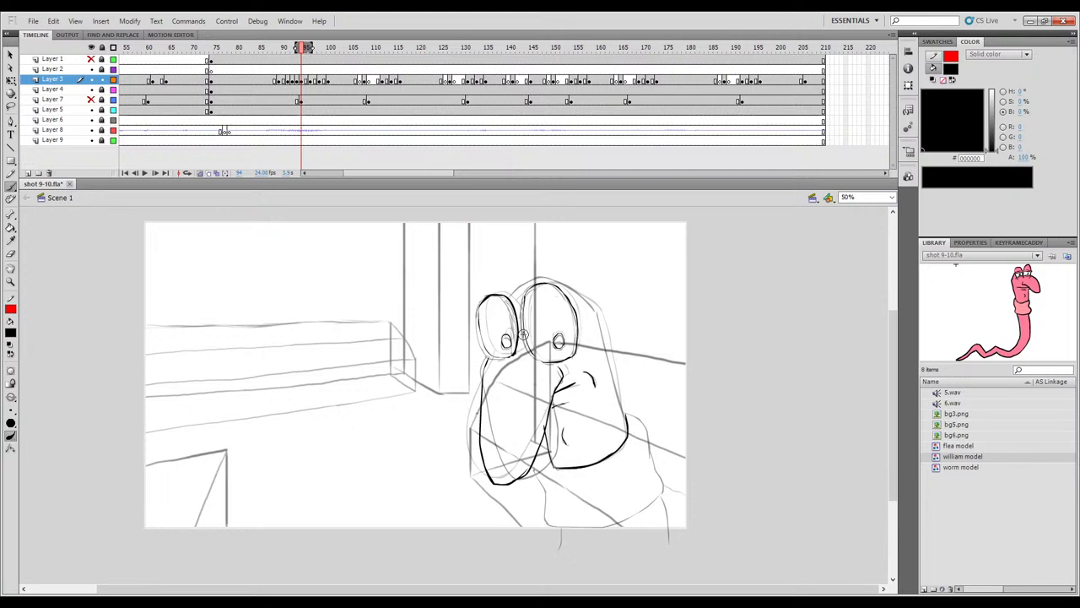
# Draw the top of the head and the back of the head down to the jaw on frame 94.
pyautogui.moveTo(519, 291); pyautogui.dragTo(543, 280)
pyautogui.press(',')
pyautogui.press('.')
pyautogui.press(',')
pyautogui.press('.')
pyautogui.press(',')
pyautogui.press('.')
pyautogui.press(',')
pyautogui.press('.')
pyautogui.moveTo(544, 279)
pyautogui.mouseDown()
pyautogui.moveTo(595, 307)
pyautogui.moveTo(613, 372)
pyautogui.mouseUp()
pyautogui.moveTo(623, 416); pyautogui.dragTo(626, 428)
pyautogui.press(',')
pyautogui.press('.')
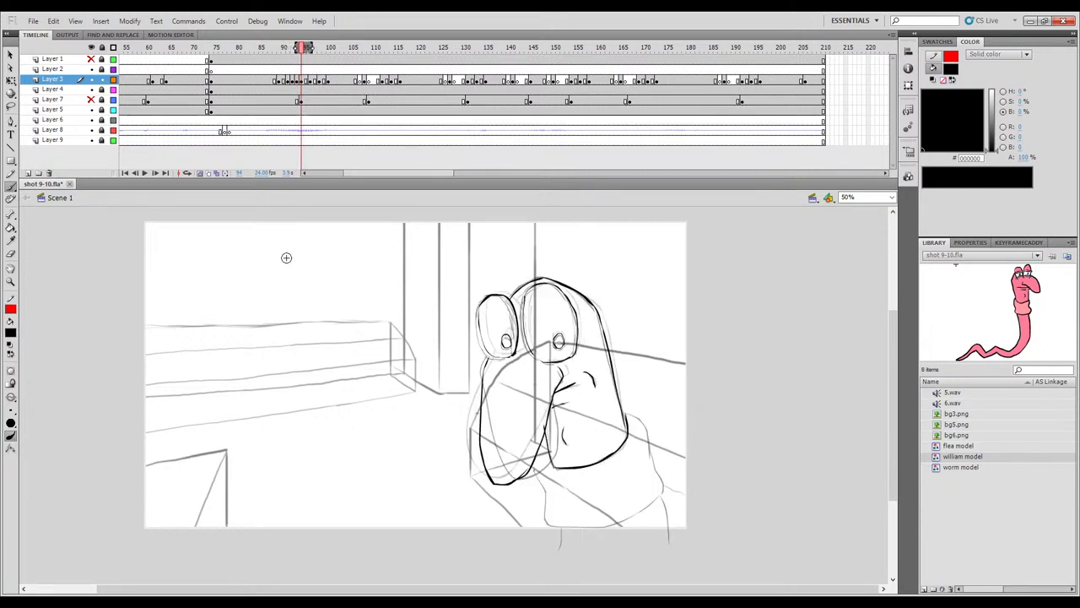
# Turn off onion skinning and play the shot repeatedly from before the head move to review the motion.
pyautogui.click(200, 173)
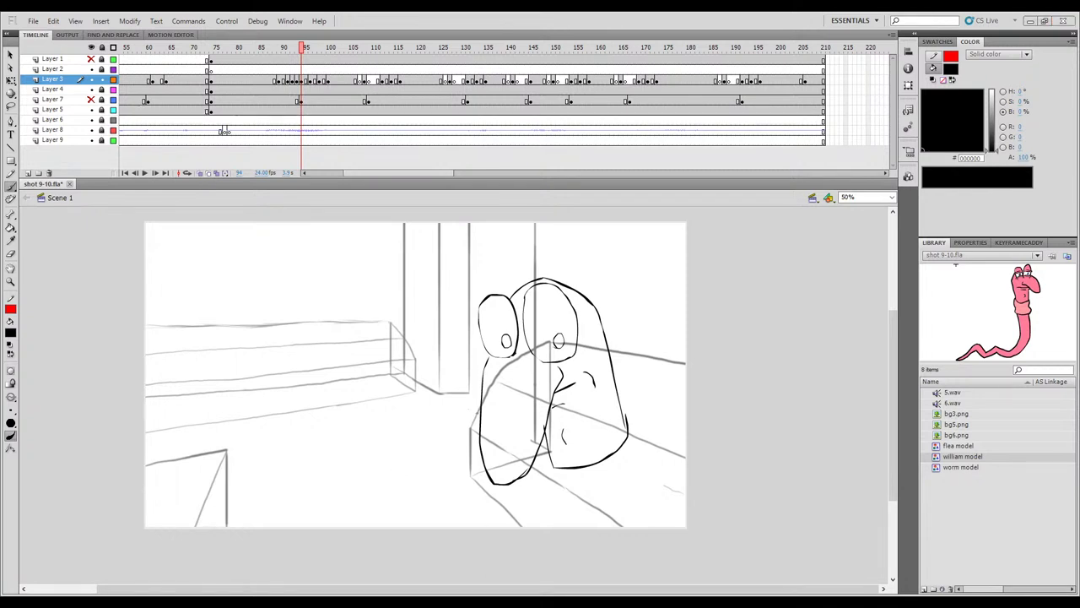
pyautogui.moveTo(291, 55)
pyautogui.mouseDown()
pyautogui.moveTo(334, 49)
pyautogui.moveTo(246, 49)
pyautogui.mouseUp()
pyautogui.press('Return')
pyautogui.press('Return')
pyautogui.click(228, 47)
pyautogui.click(194, 93)
pyautogui.press('Return')
pyautogui.press('Return')
pyautogui.moveTo(283, 49); pyautogui.dragTo(174, 93)
pyautogui.press('Return')
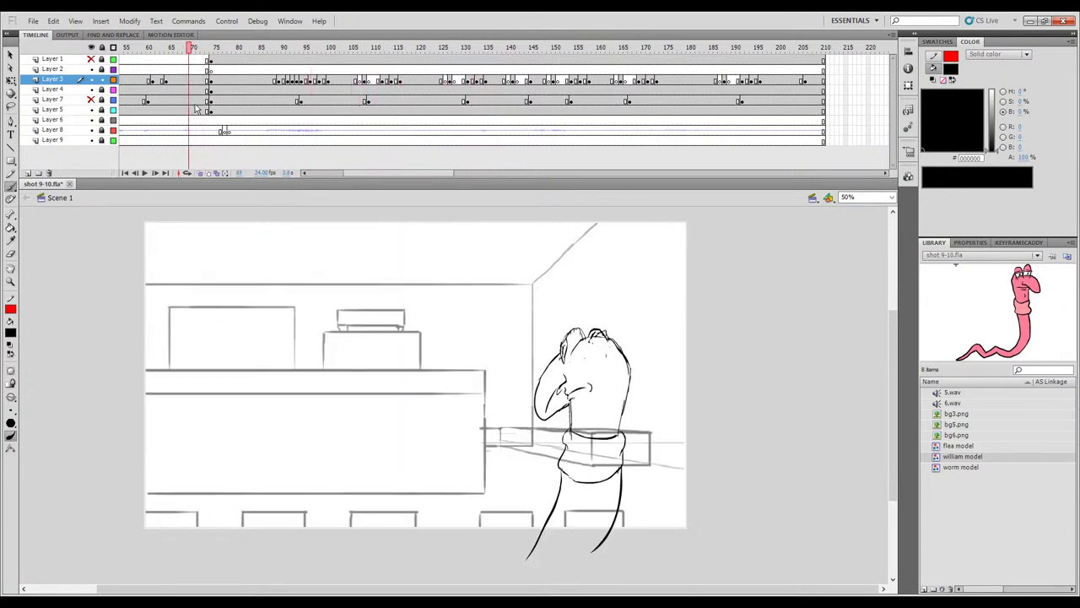
pyautogui.press('Return')
# Add keyframes at frames 81 and 84 on Layer 3 and draw eyelid lines across both eyes on frame 81.
pyautogui.moveTo(248, 48); pyautogui.dragTo(242, 74)
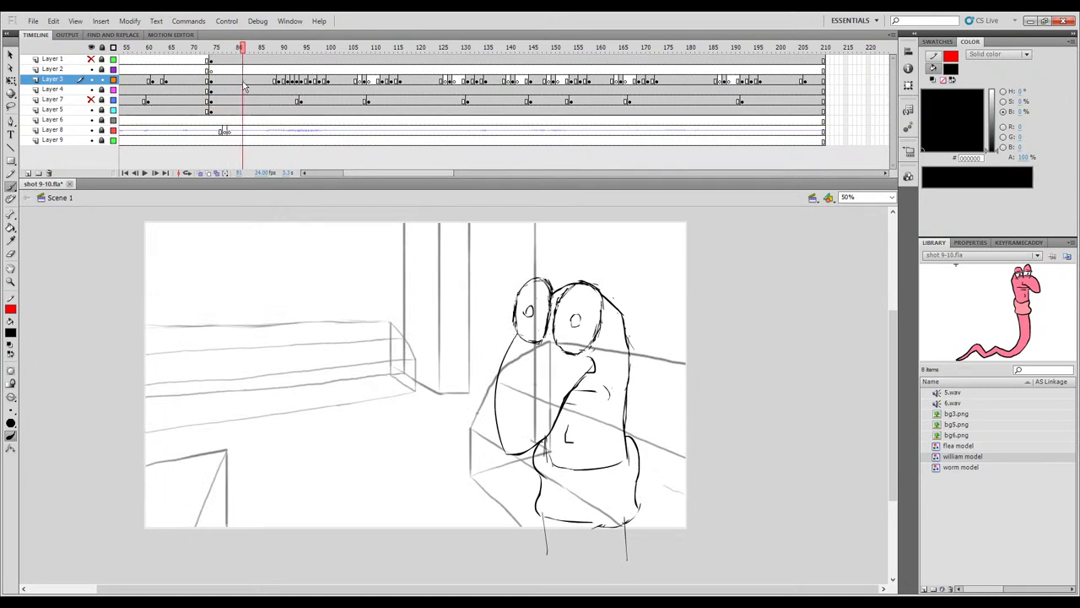
pyautogui.click(243, 81)
pyautogui.moveTo(554, 313); pyautogui.dragTo(549, 333)
pyautogui.hotkey('ctrl', 'z')
pyautogui.hotkey('ctrl', 'z')
pyautogui.click(231, 82)
pyautogui.click(256, 81)
pyautogui.click(243, 81)
pyautogui.hotkey('ctrl', 'z')
pyautogui.hotkey('ctrl', 'z')
pyautogui.moveTo(516, 310); pyautogui.dragTo(597, 328)
# Play back the shot, then compare the blank frame 107 with its neighbouring poses using onion skinning.
pyautogui.press('Return')
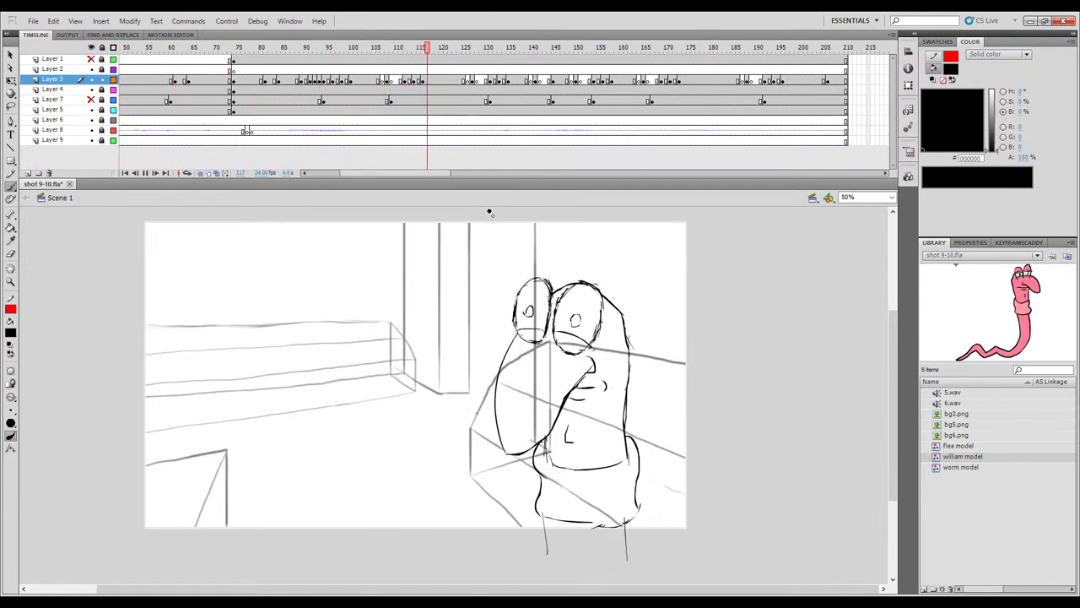
pyautogui.press('Return')
pyautogui.moveTo(435, 47); pyautogui.dragTo(383, 70)
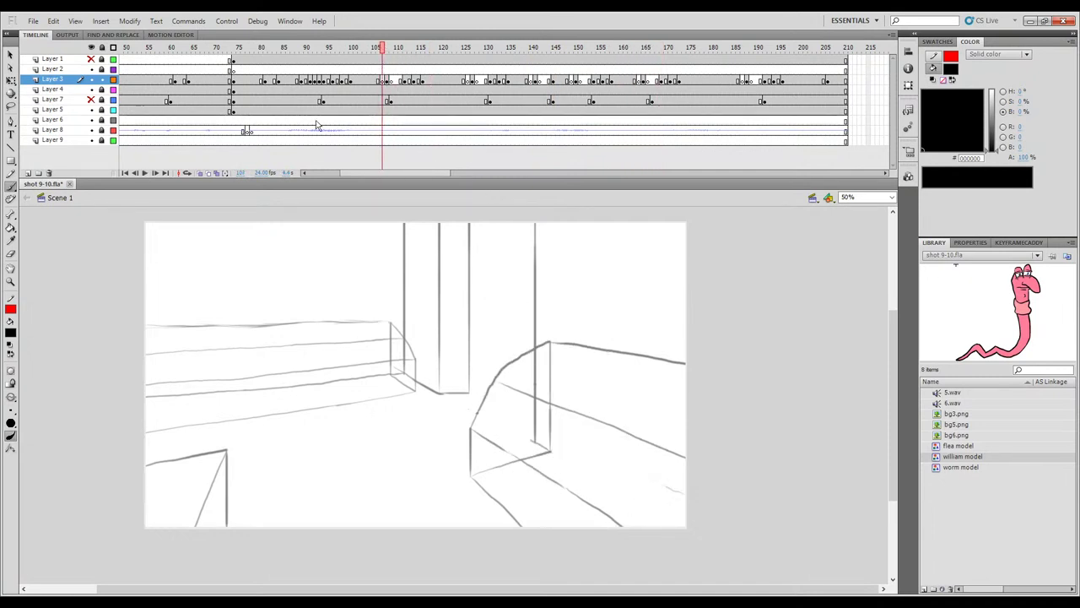
pyautogui.click(200, 173)
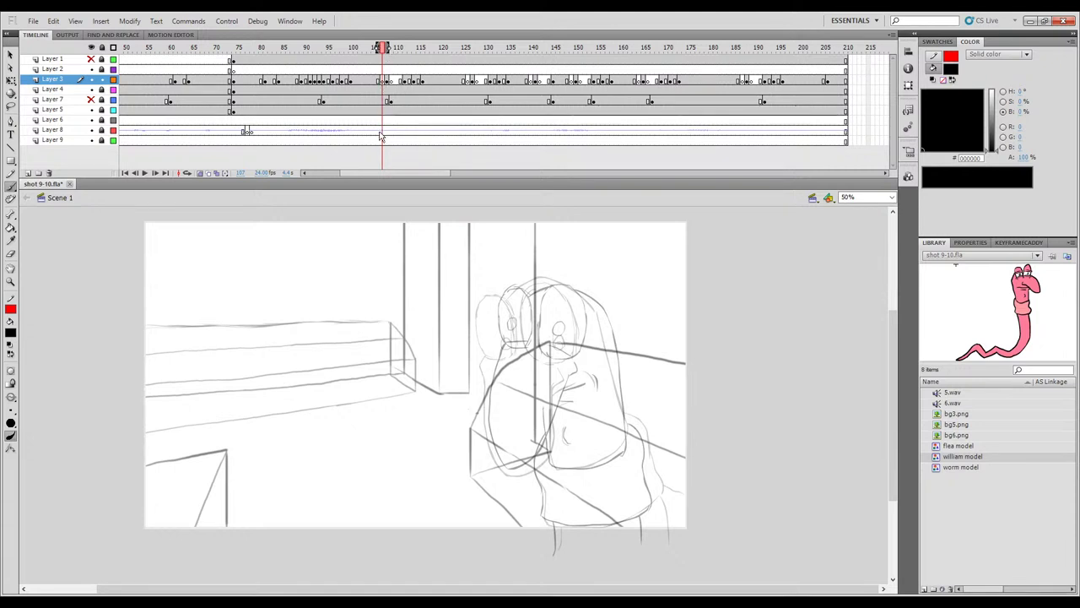
pyautogui.press(',')
pyautogui.press('.')
pyautogui.press(',')
pyautogui.press('.')
pyautogui.click(200, 174)
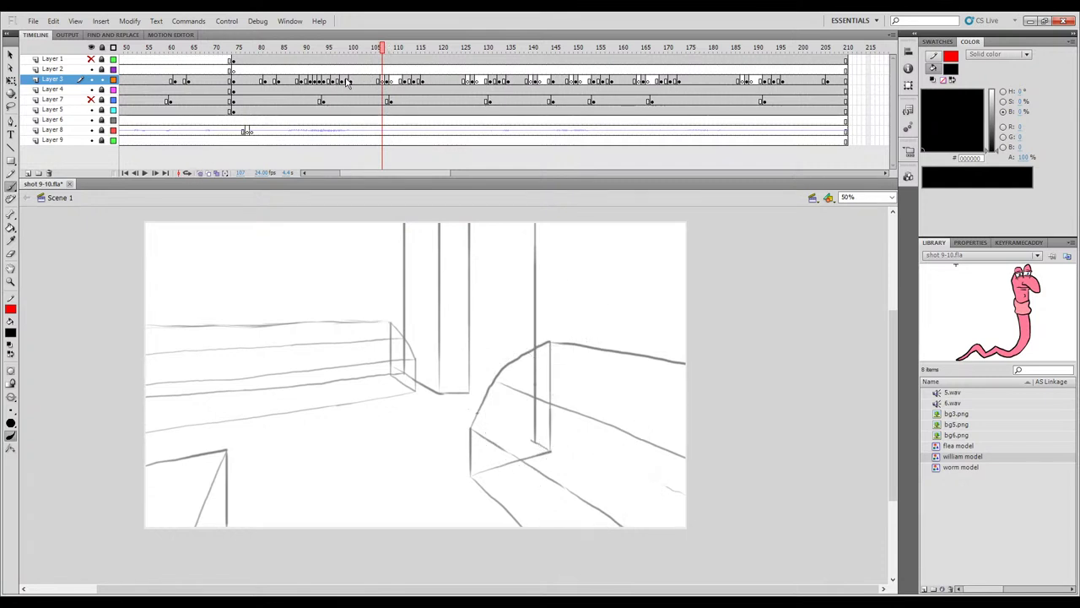
# Copy the head drawing from frame 93 in place onto the blank frame 107 and remove its long nose.
pyautogui.click(320, 83)
pyautogui.click(320, 81)
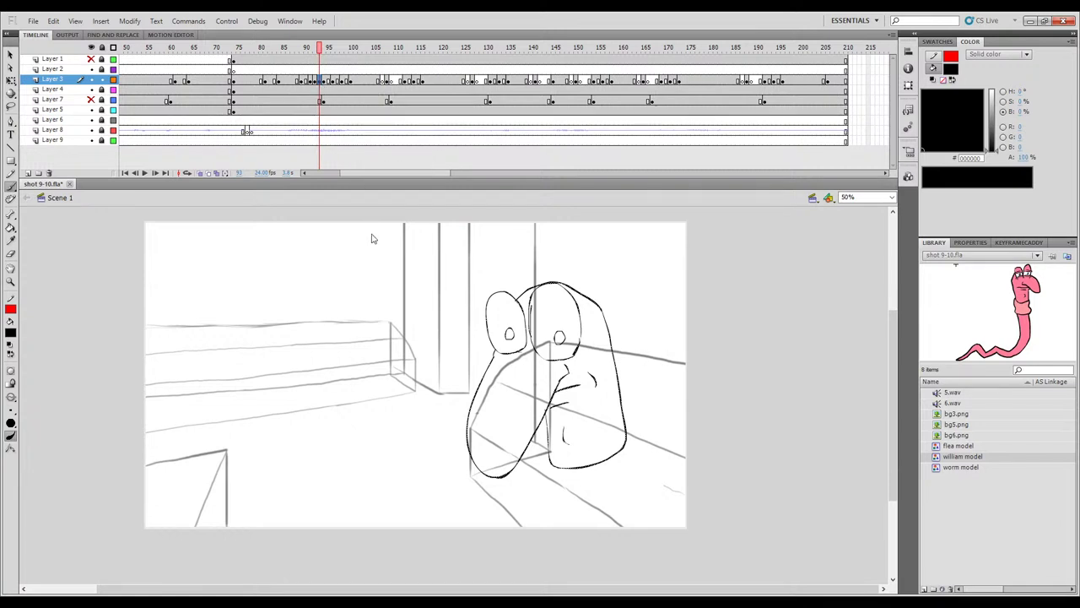
pyautogui.click(315, 80)
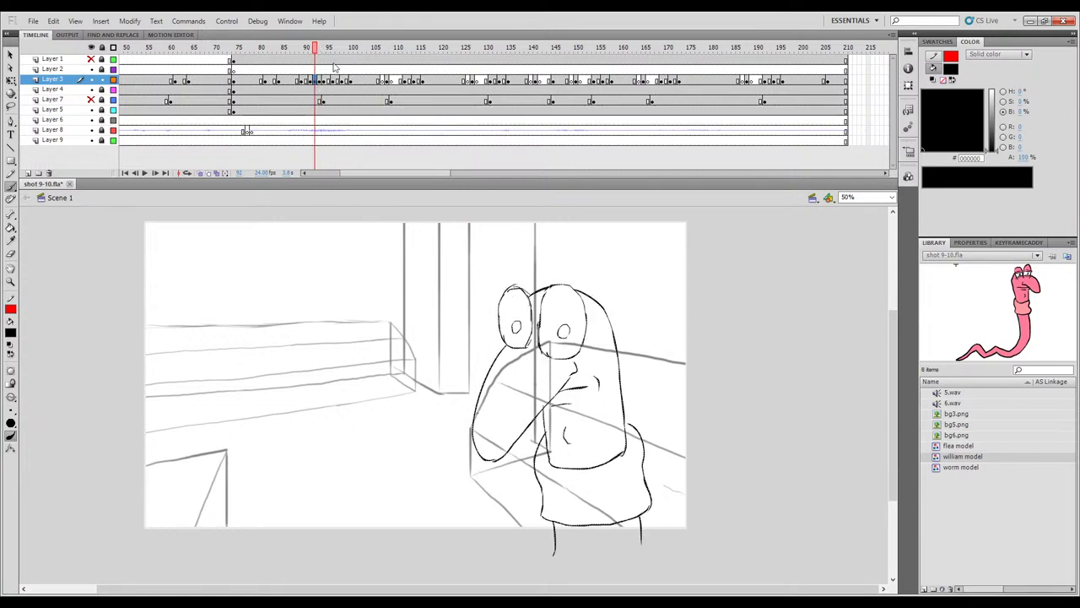
pyautogui.click(321, 80)
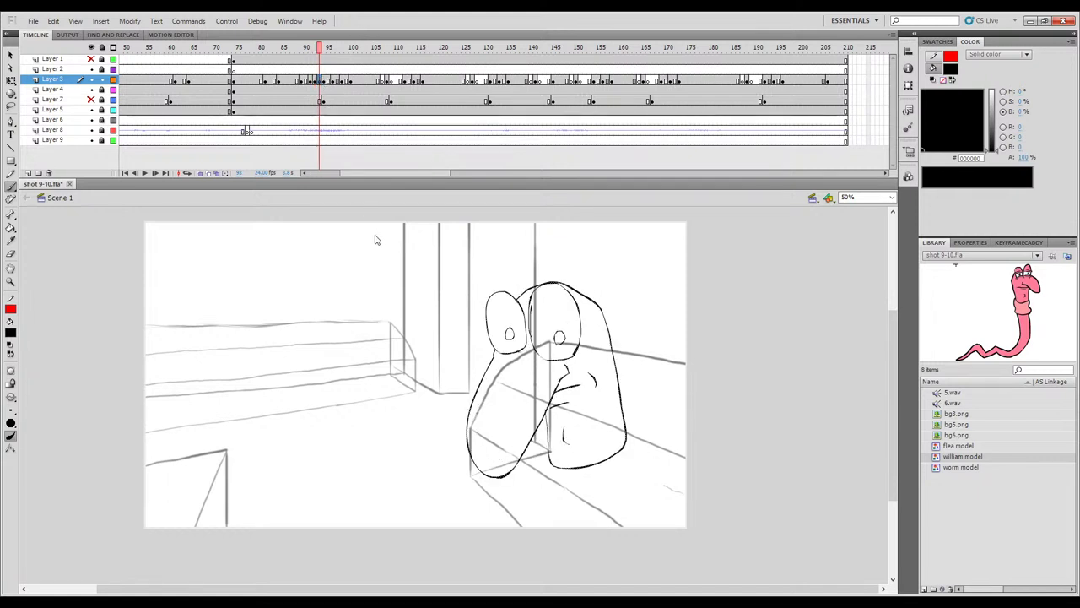
pyautogui.click(384, 81)
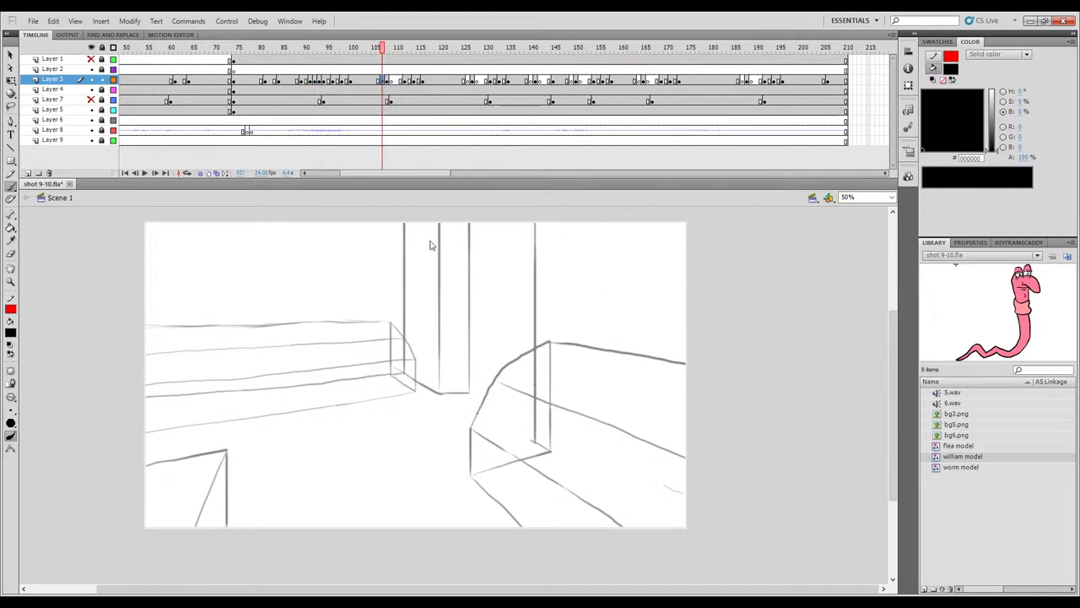
pyautogui.hotkey('ctrl', 'shift', 'v')
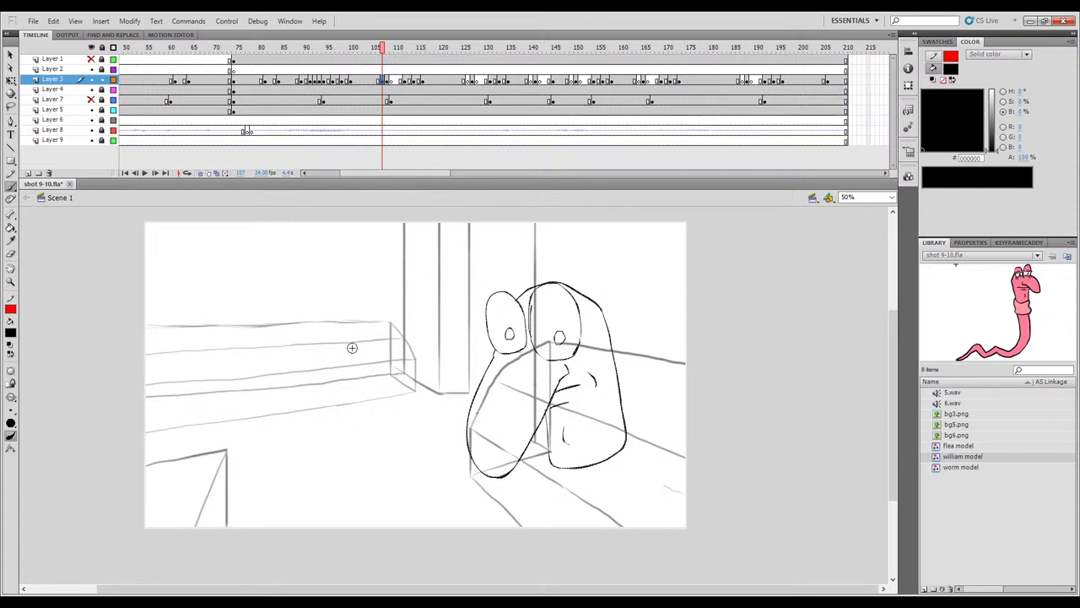
pyautogui.press('e')
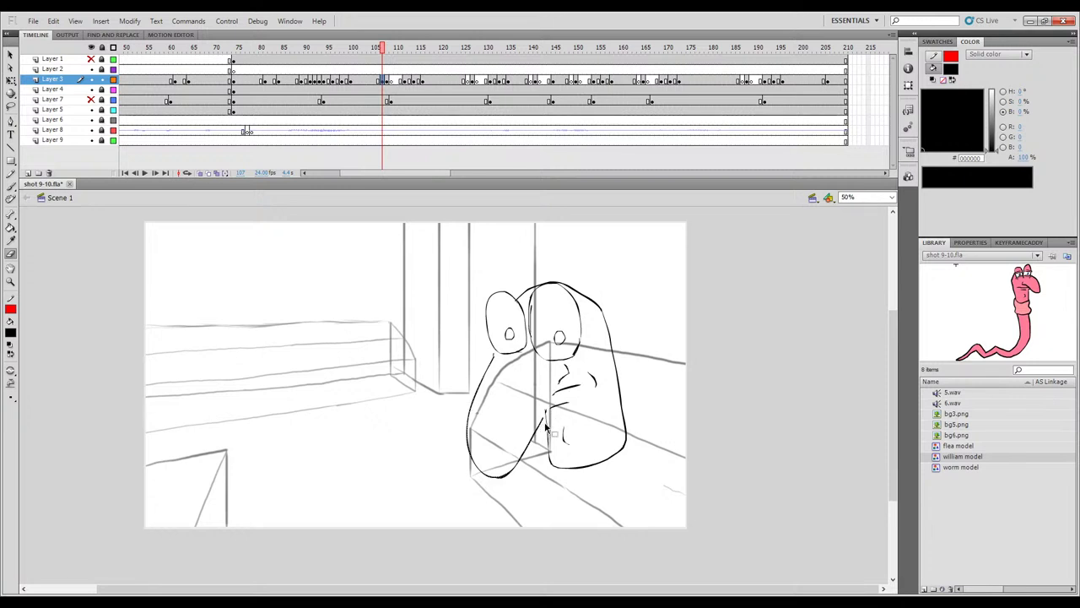
pyautogui.press('Delete')
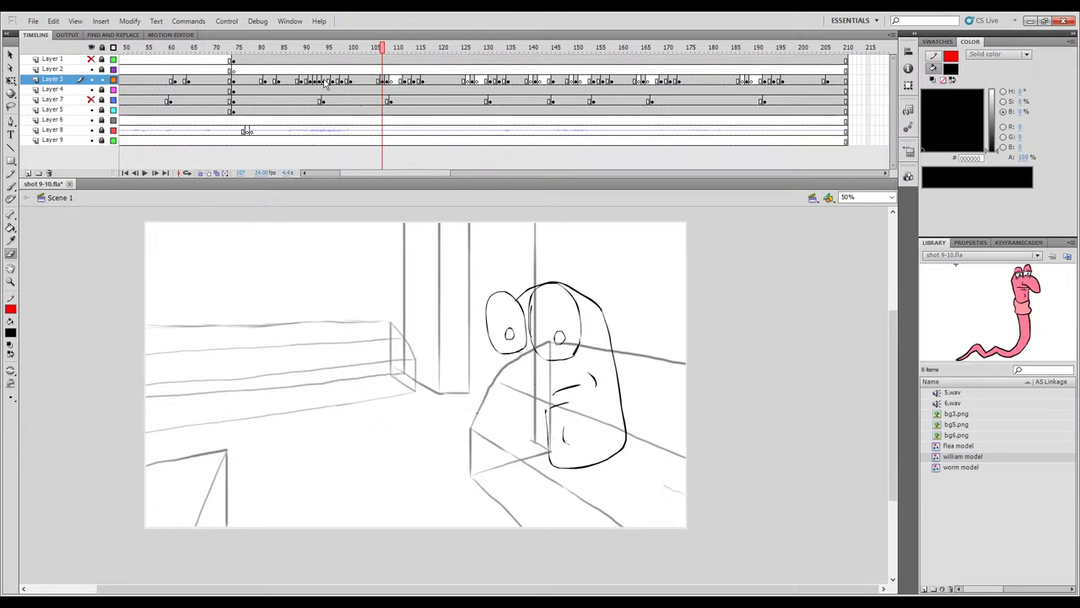
# Copy the head drawing from frame 94 in place onto a new blank keyframe at frame 105 and remove its long nose.
pyautogui.click(374, 80)
pyautogui.press('Delete')
pyautogui.click(398, 81)
pyautogui.click(374, 80)
pyautogui.click(323, 81)
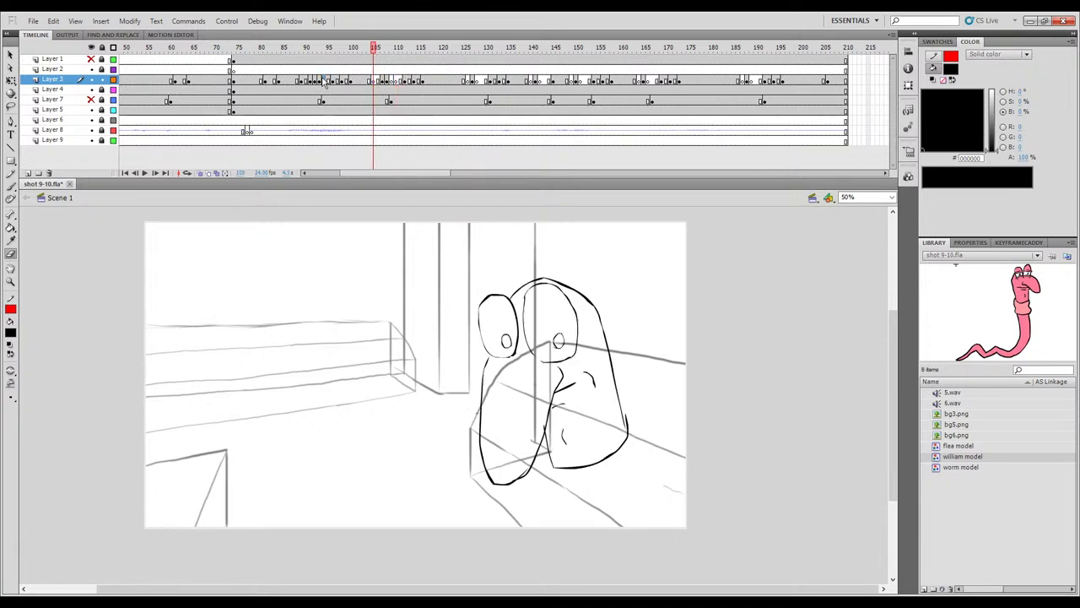
pyautogui.click(374, 81)
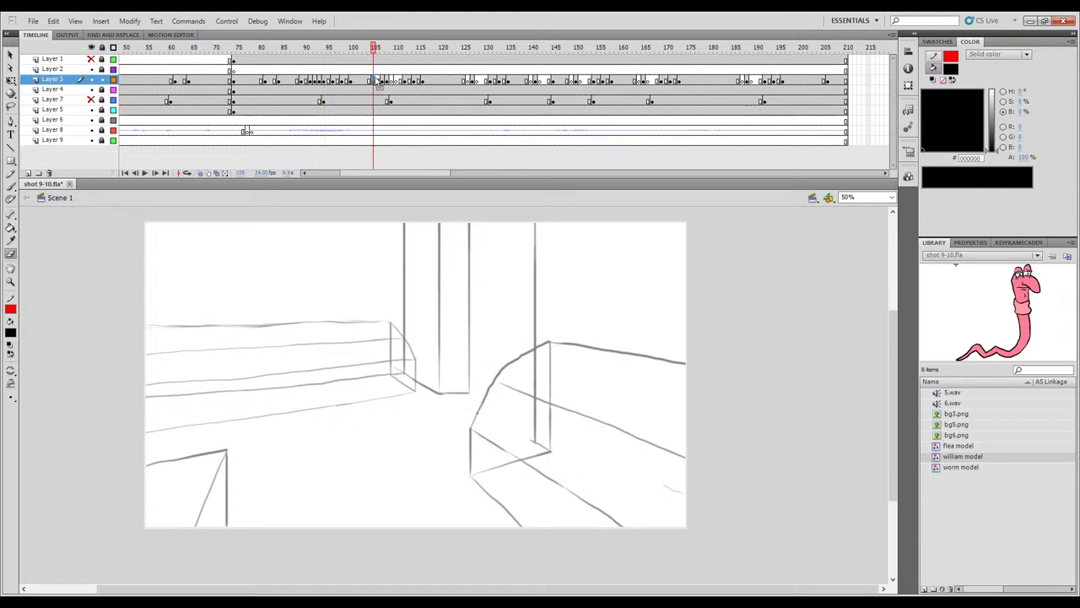
pyautogui.hotkey('ctrl', 'shift', 'v')
pyautogui.click(436, 389)
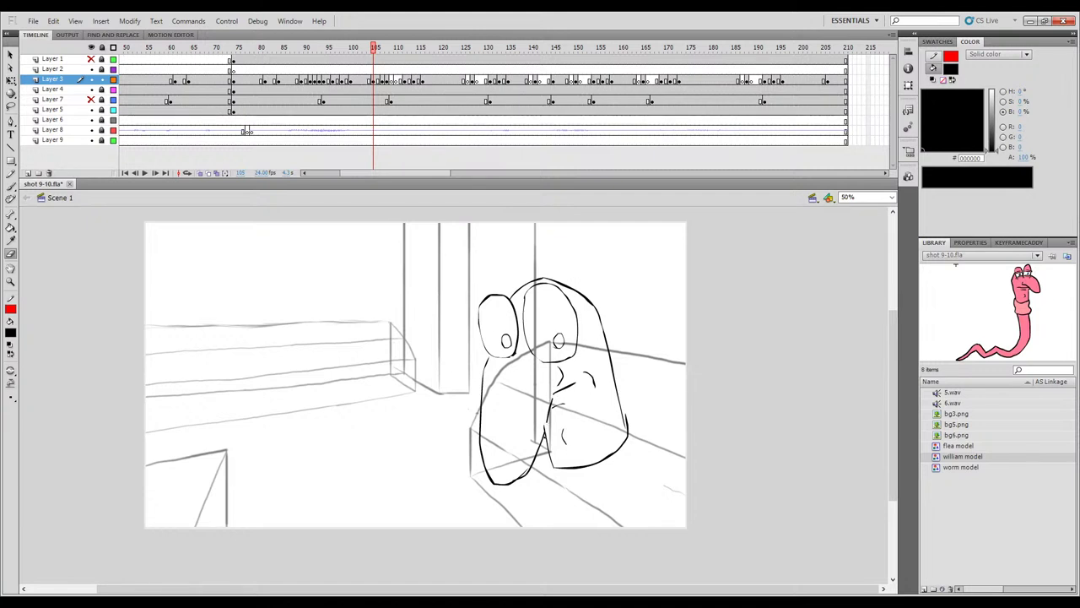
pyautogui.click(539, 461)
pyautogui.press('Delete')
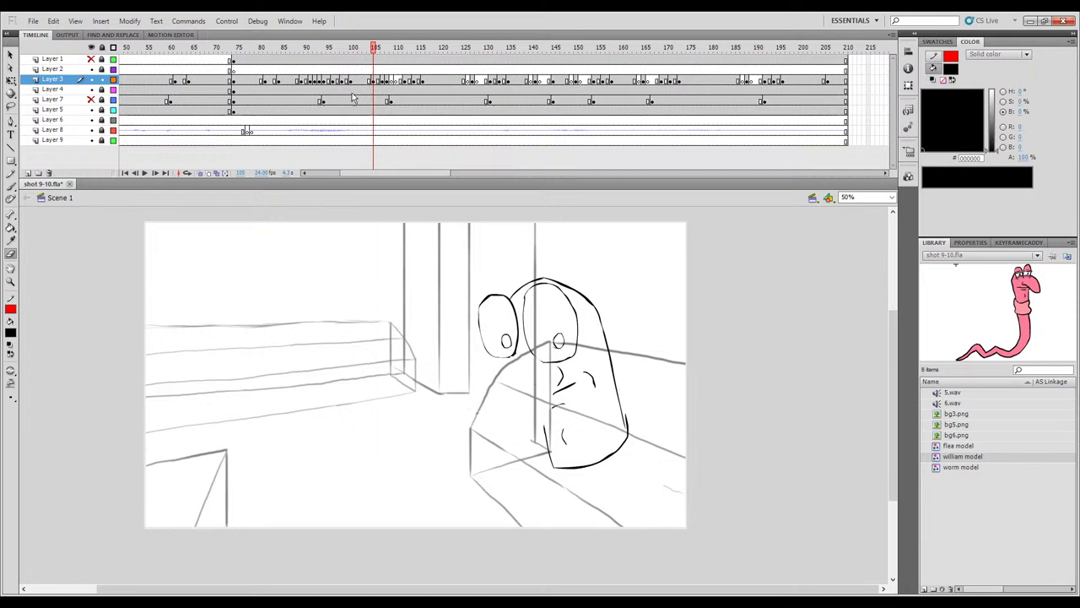
# Copy the head drawing from frame 91 in place onto frame 109, then remove its long nose and the leftover nose line.
pyautogui.click(311, 81)
pyautogui.click(390, 120)
pyautogui.click(553, 406)
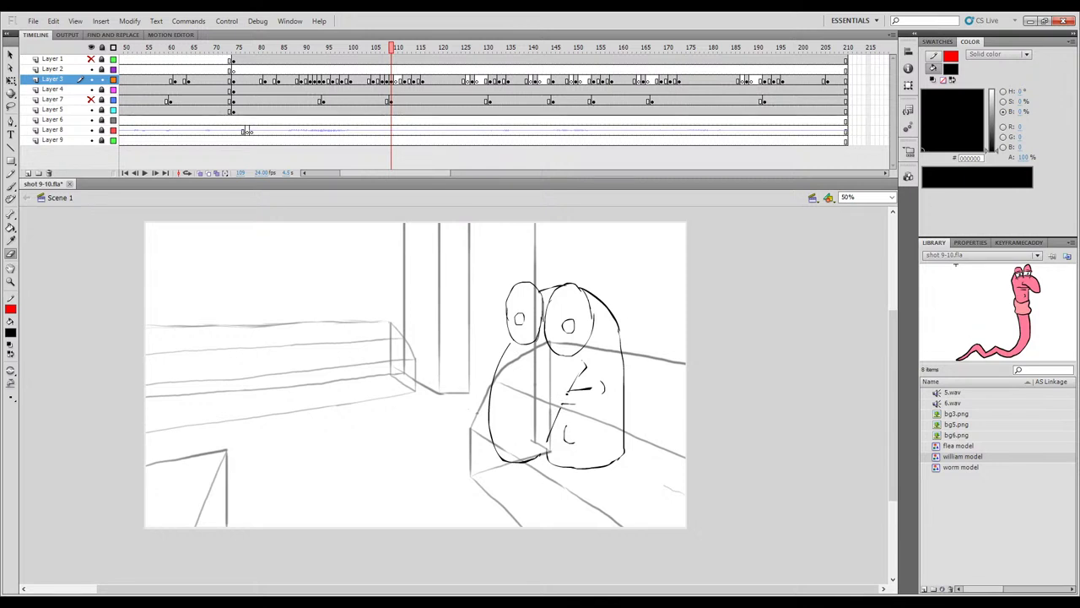
pyautogui.keyDown('ctrl'); pyautogui.click(574, 384); pyautogui.keyUp('ctrl')
pyautogui.keyDown('ctrl'); pyautogui.keyDown('shift'); pyautogui.click(553, 426); pyautogui.keyUp('shift'); pyautogui.keyUp('ctrl')
pyautogui.keyDown('ctrl'); pyautogui.keyDown('shift'); pyautogui.click(540, 457); pyautogui.keyUp('shift'); pyautogui.keyUp('ctrl')
pyautogui.press('Delete')
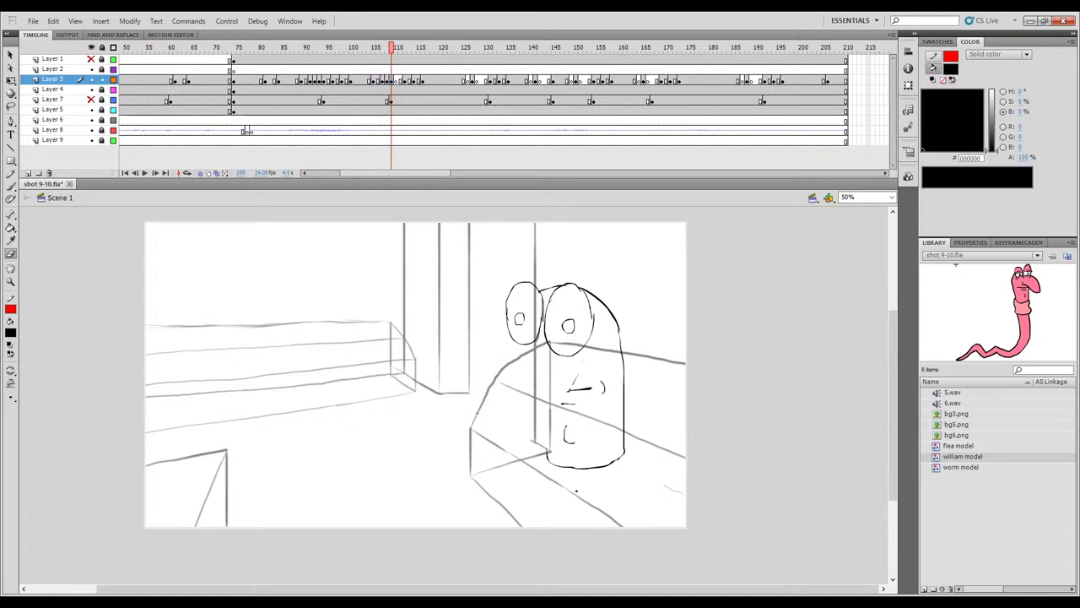
pyautogui.keyDown('ctrl'); pyautogui.click(575, 385); pyautogui.keyUp('ctrl')
# Copy the head drawing from frame 89 in place onto frame 110, then remove its long nose and the leftover nose lines.
pyautogui.click(304, 81)
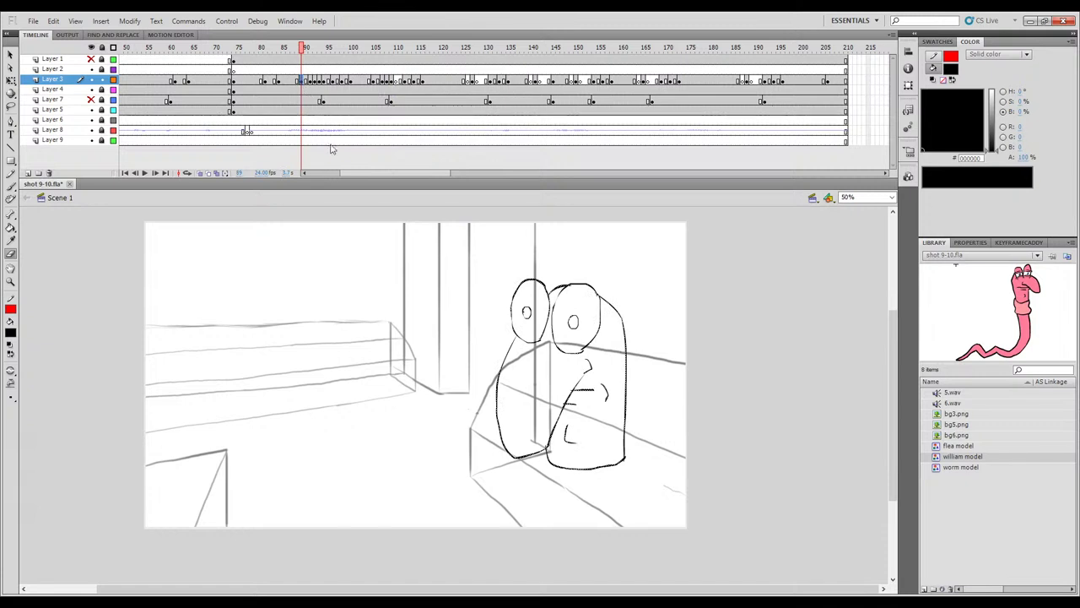
pyautogui.click(396, 81)
pyautogui.press('Delete')
pyautogui.hotkey('ctrl', 'shift', 'v')
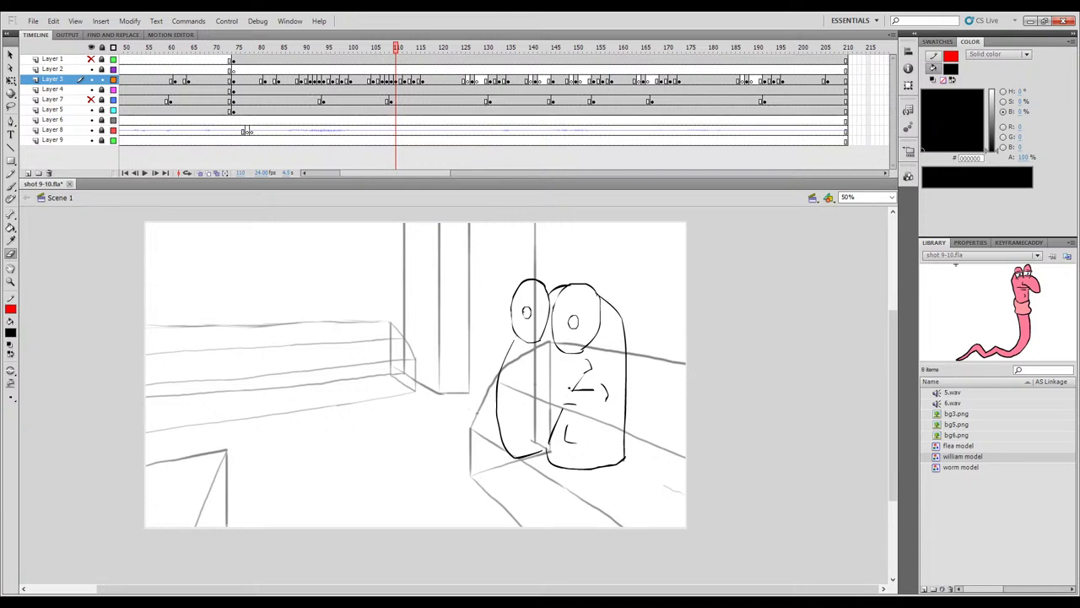
pyautogui.click(540, 453)
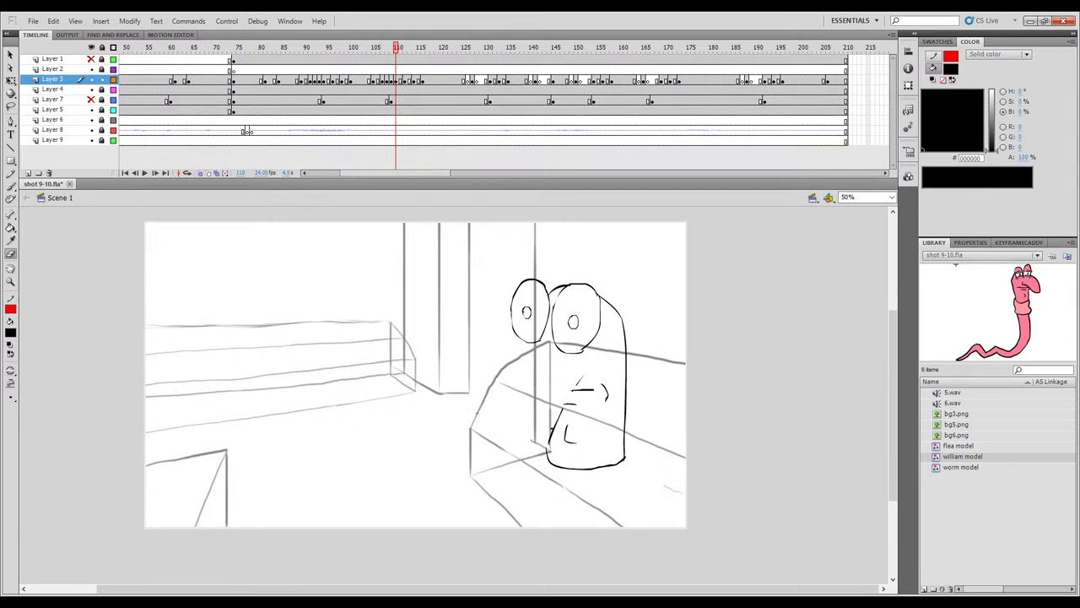
pyautogui.click(555, 427)
pyautogui.click(582, 376)
# Turn on onion skinning and draw lower eyelid lines in the eyes on frame 107, comparing with the adjacent frames.
pyautogui.press('b')
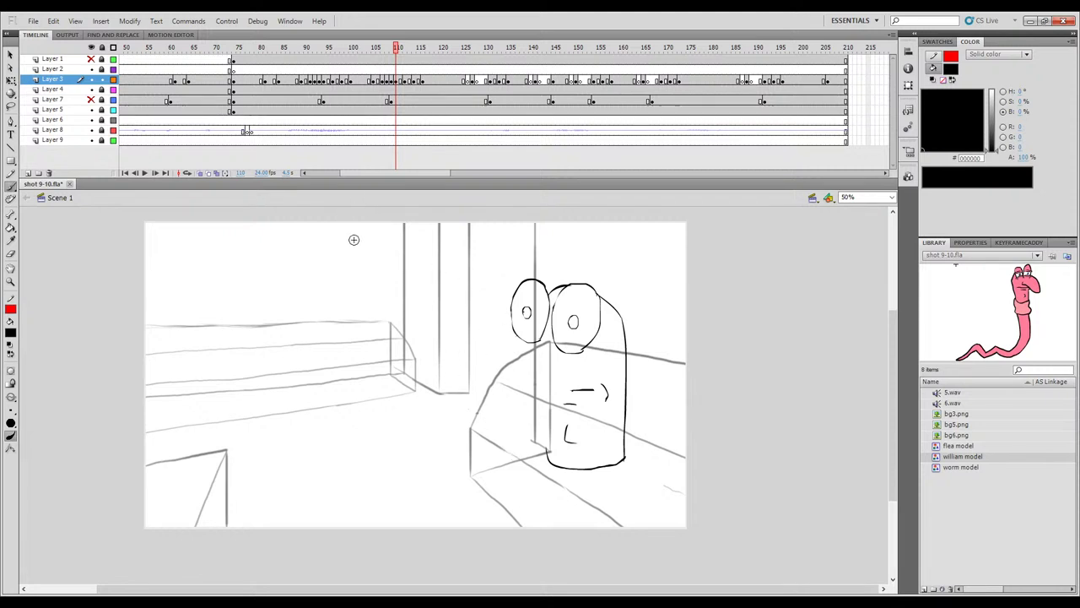
pyautogui.moveTo(396, 48)
pyautogui.mouseDown()
pyautogui.moveTo(361, 47)
pyautogui.moveTo(396, 48)
pyautogui.moveTo(393, 64)
pyautogui.moveTo(379, 66)
pyautogui.moveTo(389, 67)
pyautogui.moveTo(366, 67)
pyautogui.moveTo(438, 70)
pyautogui.moveTo(285, 80)
pyautogui.moveTo(437, 85)
pyautogui.moveTo(371, 85)
pyautogui.moveTo(415, 82)
pyautogui.moveTo(385, 81)
pyautogui.moveTo(370, 48)
pyautogui.mouseUp()
pyautogui.click(201, 173)
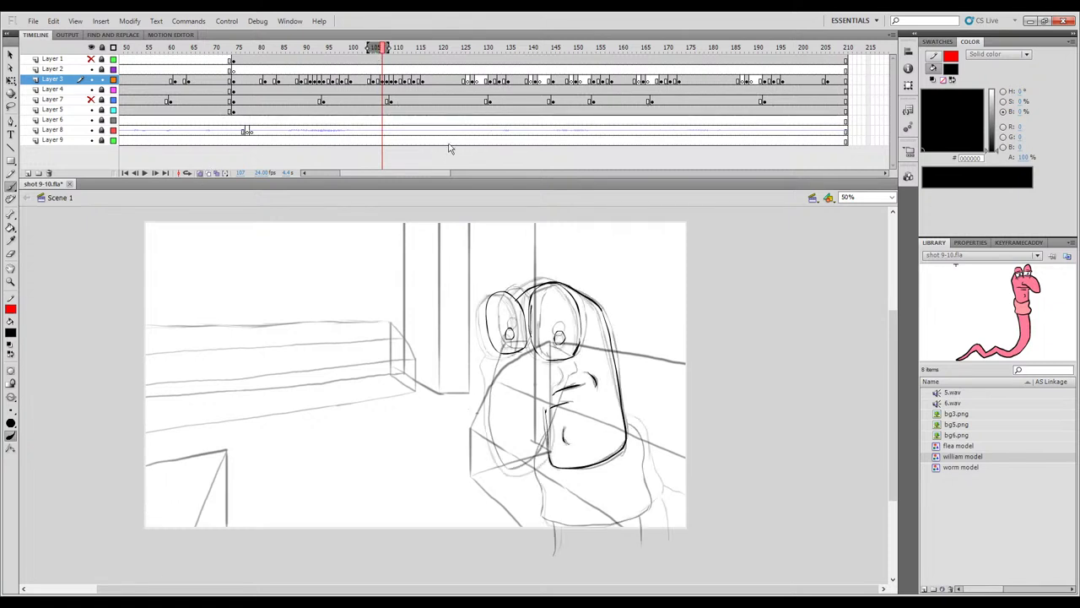
pyautogui.moveTo(536, 351); pyautogui.dragTo(562, 357)
pyautogui.hotkey('ctrl', 'z')
pyautogui.press('.')
pyautogui.press('.')
pyautogui.press(',')
pyautogui.press(',')
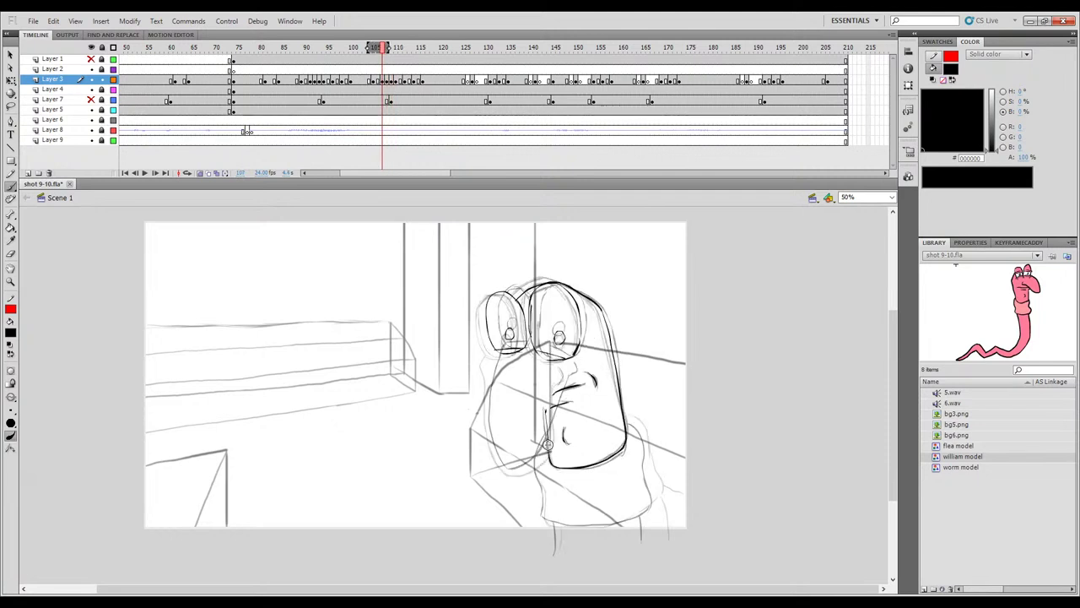
pyautogui.press('.')
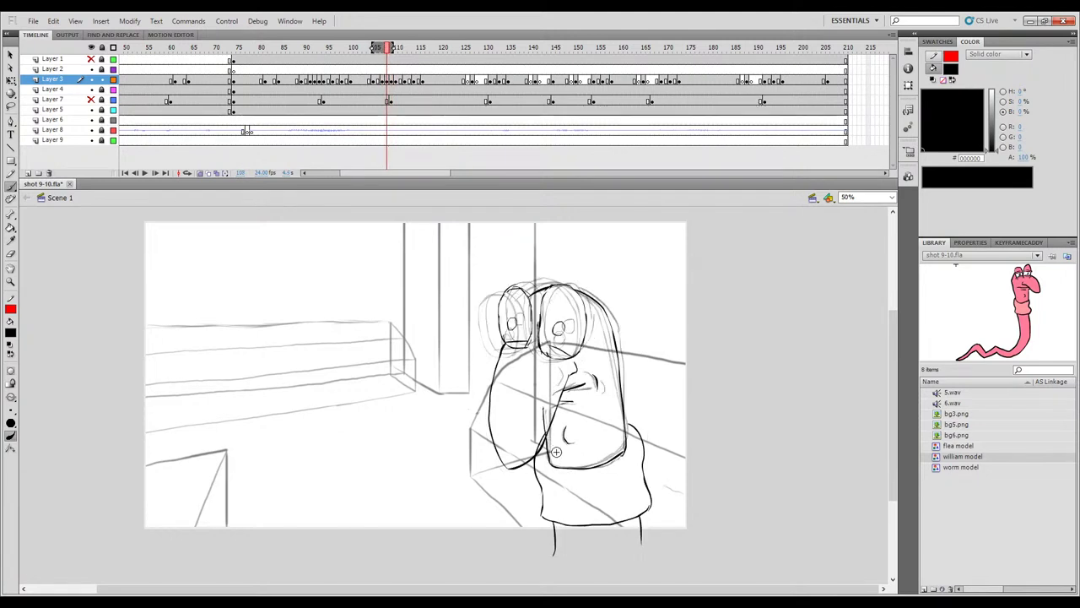
pyautogui.press(',')
pyautogui.press(',')
pyautogui.press('.')
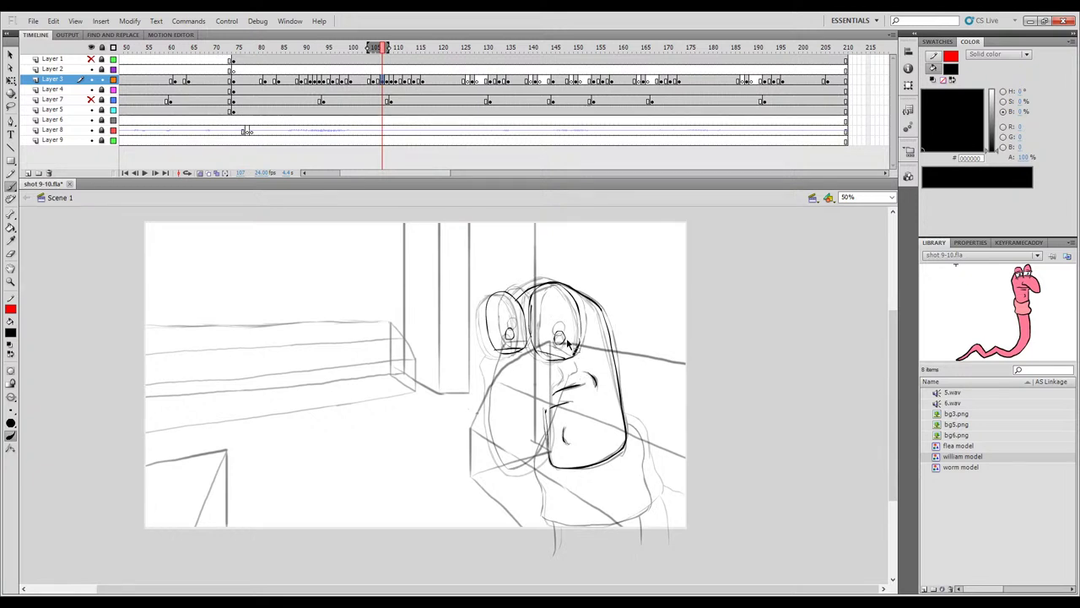
# Adjust the pupil positions in both eyes on frame 107, comparing them with the adjacent frames.
pyautogui.hotkey('ctrl', 'z')
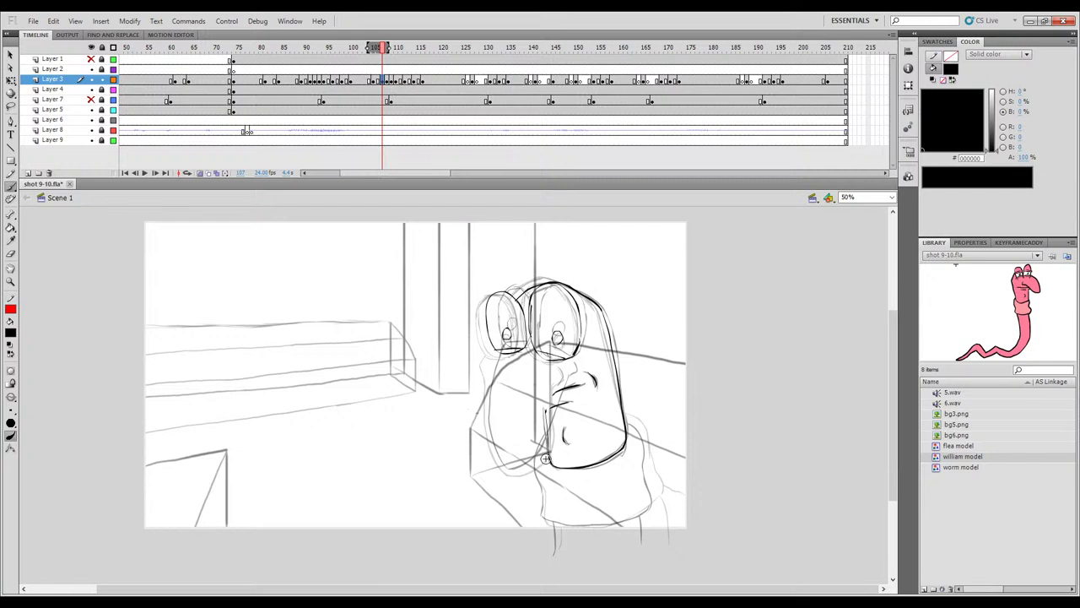
pyautogui.press(',')
pyautogui.press('.')
pyautogui.press('.')
pyautogui.press('.')
pyautogui.press(',')
pyautogui.press(',')
pyautogui.press(',')
pyautogui.press('.')
pyautogui.press(',')
pyautogui.press('.')
pyautogui.press(',')
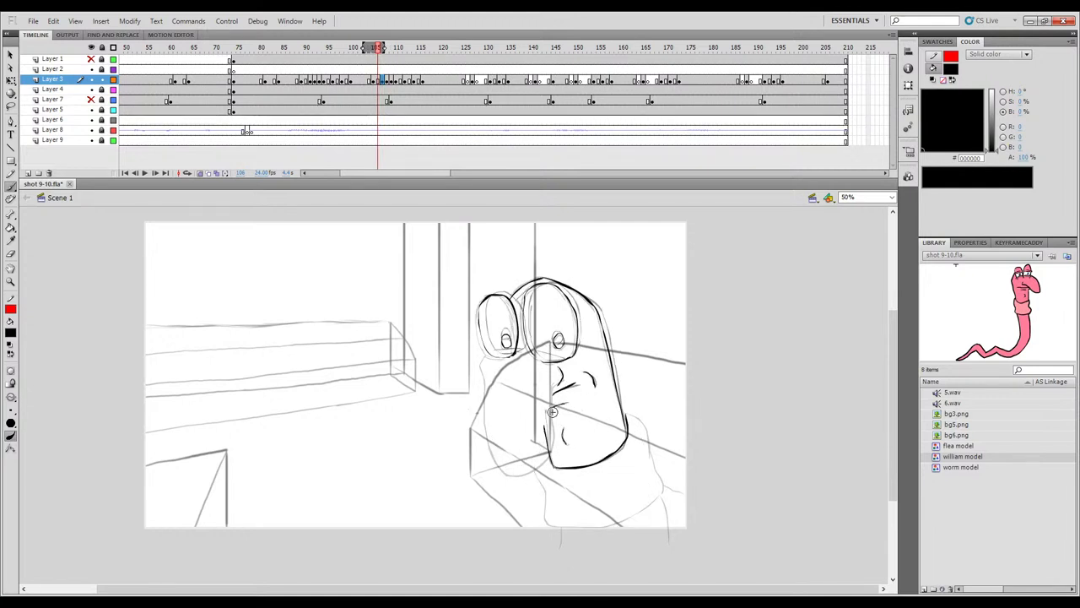
pyautogui.press('.')
pyautogui.press(',')
pyautogui.press('.')
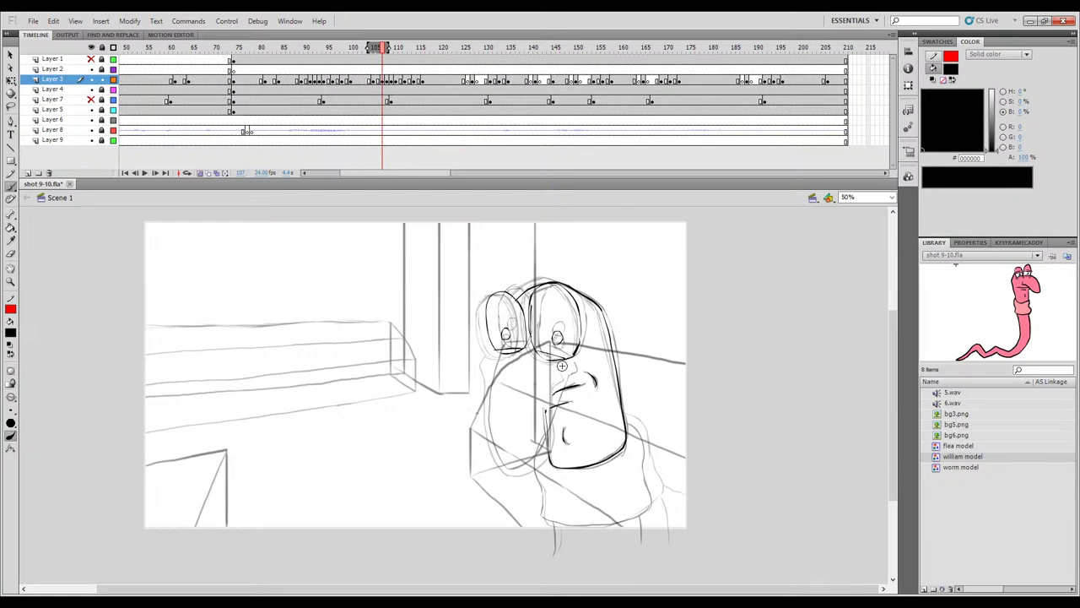
pyautogui.press(',')
pyautogui.press('.')
# Sketch the long nose on frame 107, running from below the eyes down to a rounded tip and back to the face.
pyautogui.moveTo(495, 356); pyautogui.dragTo(481, 426)
pyautogui.press(',')
pyautogui.press('.')
pyautogui.moveTo(562, 384); pyautogui.dragTo(512, 474)
pyautogui.press(',')
pyautogui.press('.')
# Compare the nose on frame 107 with the frame 93 drawing and the neighbouring frames, with onion skinning off and on.
pyautogui.click(201, 173)
pyautogui.moveTo(381, 66)
pyautogui.mouseDown()
pyautogui.moveTo(370, 59)
pyautogui.moveTo(433, 54)
pyautogui.moveTo(369, 57)
pyautogui.moveTo(429, 57)
pyautogui.moveTo(382, 63)
pyautogui.mouseUp()
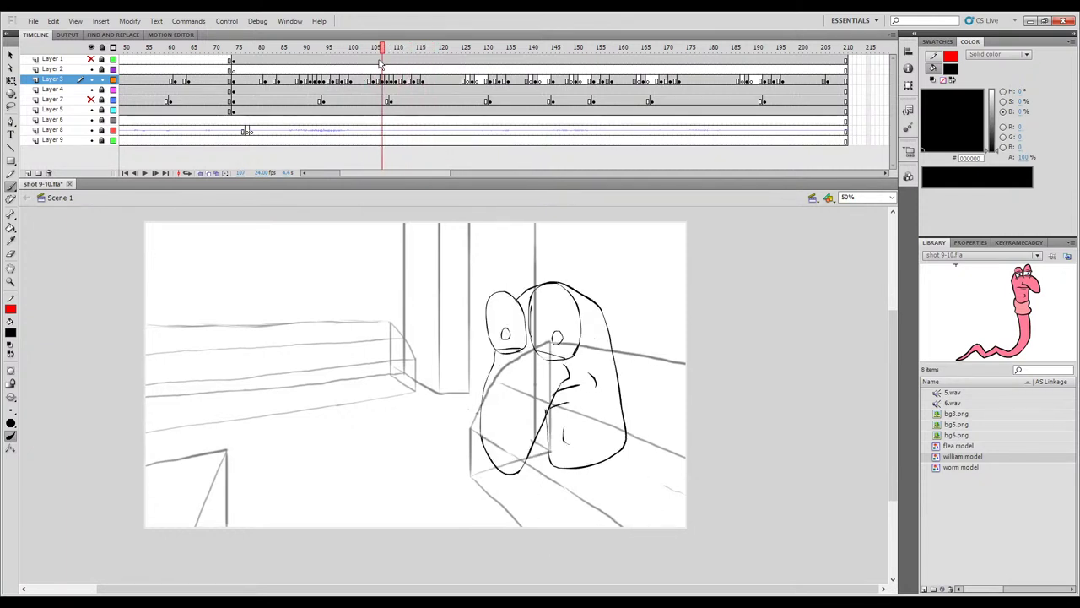
pyautogui.click(320, 57)
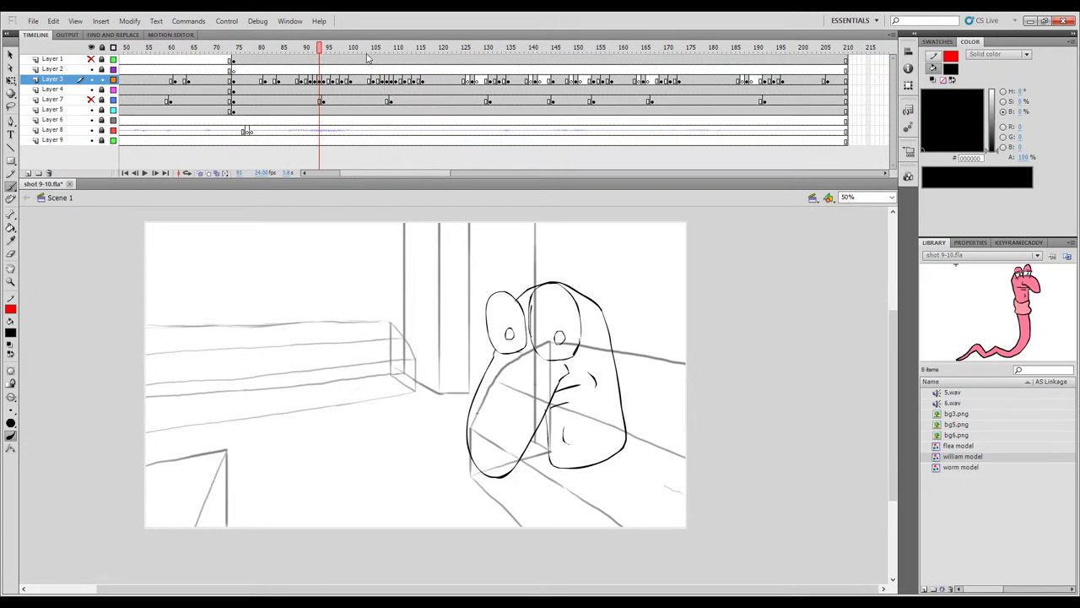
pyautogui.moveTo(320, 57)
pyautogui.mouseDown()
pyautogui.moveTo(390, 69)
pyautogui.moveTo(373, 50)
pyautogui.moveTo(394, 50)
pyautogui.moveTo(372, 58)
pyautogui.moveTo(381, 59)
pyautogui.mouseUp()
pyautogui.click(362, 60)
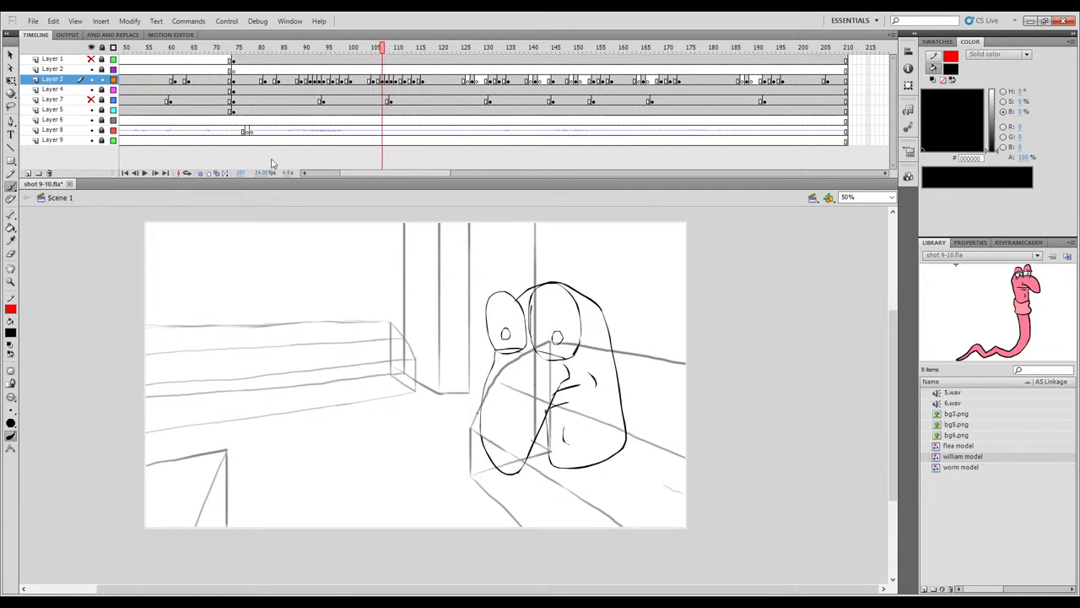
pyautogui.click(200, 173)
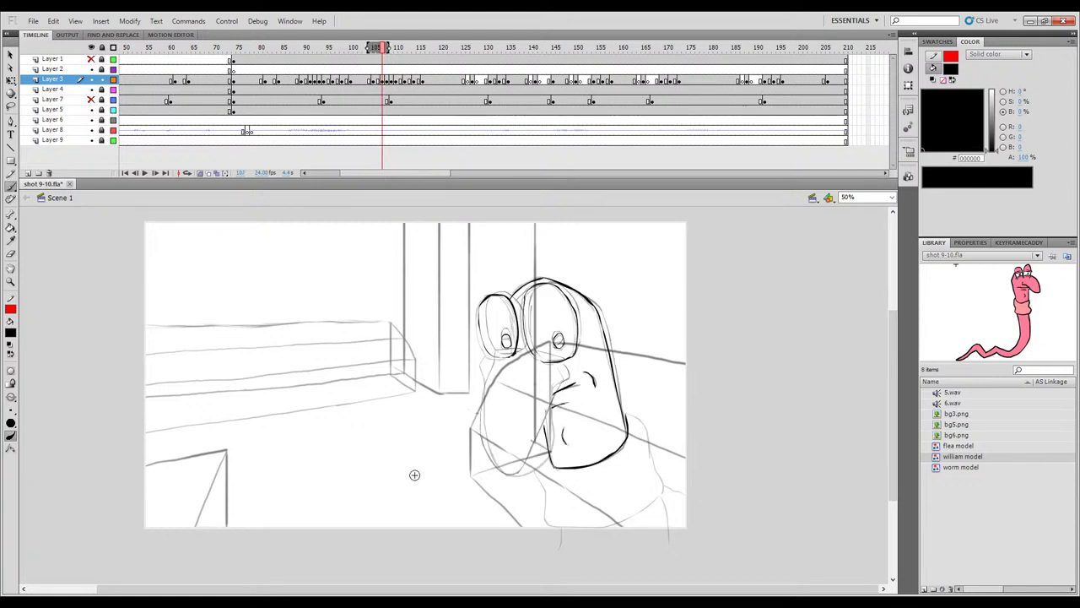
pyautogui.press(',')
pyautogui.press(',')
pyautogui.press('.')
pyautogui.press('.')
pyautogui.press('.')
pyautogui.press(',')
pyautogui.press(',')
pyautogui.press('.')
pyautogui.press('.')
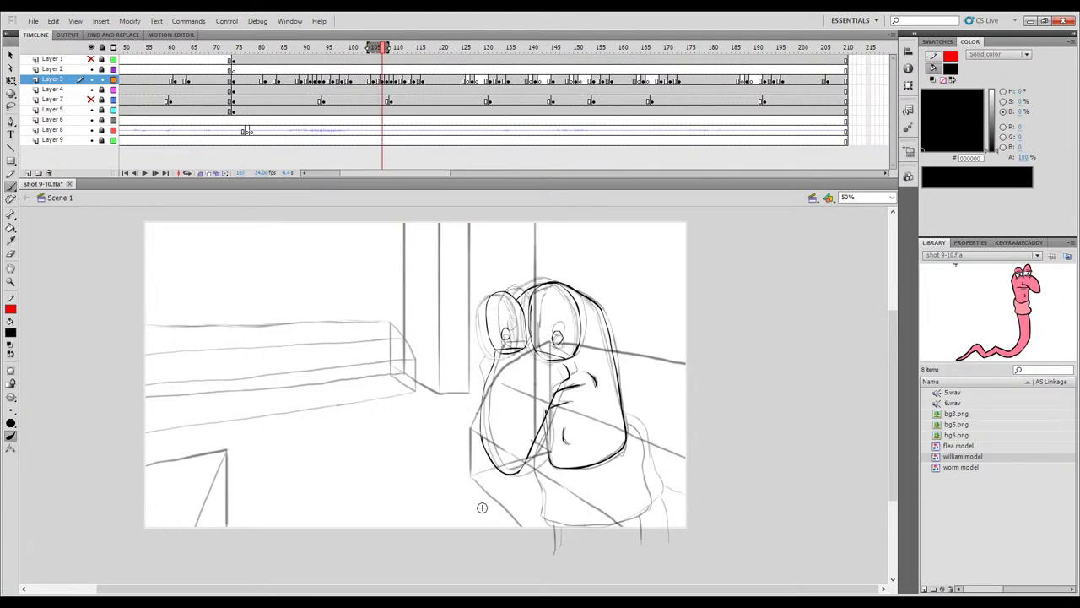
# Undo the lower nose strokes on frame 107.
pyautogui.hotkey('ctrl', 'z')
pyautogui.hotkey('ctrl', 'z')
pyautogui.hotkey('ctrl', 'z')
pyautogui.hotkey('ctrl', 'z')
pyautogui.press('.')
pyautogui.press('.')
pyautogui.press('.')
pyautogui.press('.')
pyautogui.press('.')
pyautogui.press('.')
pyautogui.press('.')
pyautogui.press('.')
pyautogui.press('.')
pyautogui.press('.')
pyautogui.press('.')
pyautogui.press('.')
pyautogui.press('.')
pyautogui.press('.')
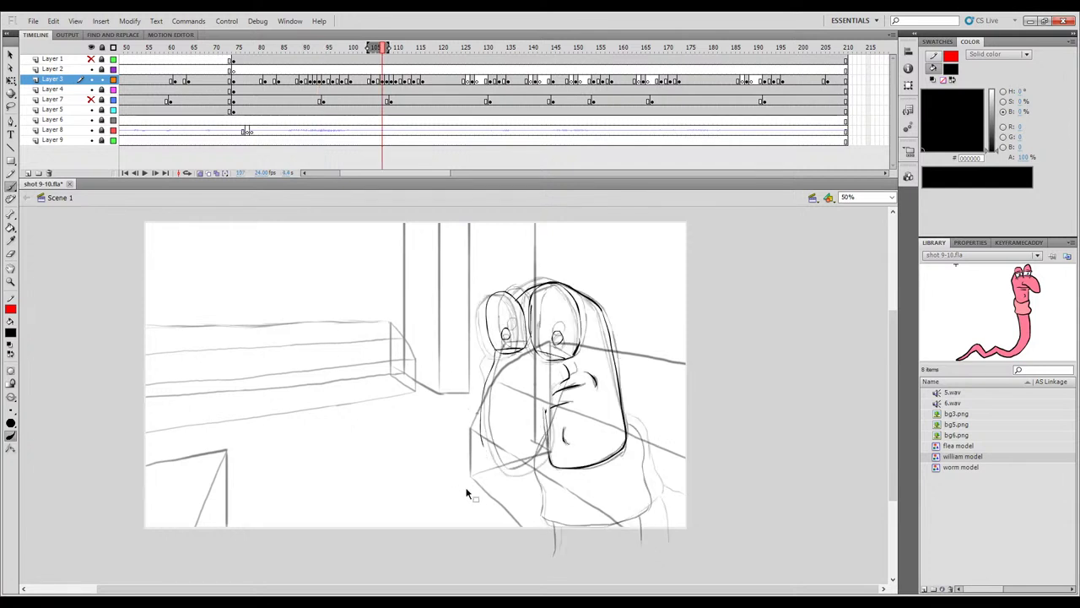
# Redraw the long nose on frame 107 with a straighter outer side and a rounded tip beside the chin.
pyautogui.press(',')
pyautogui.press('.')
pyautogui.moveTo(566, 381); pyautogui.dragTo(547, 436)
pyautogui.hotkey('ctrl', 'z')
pyautogui.moveTo(565, 379); pyautogui.dragTo(563, 395)
pyautogui.press(',')
pyautogui.press('.')
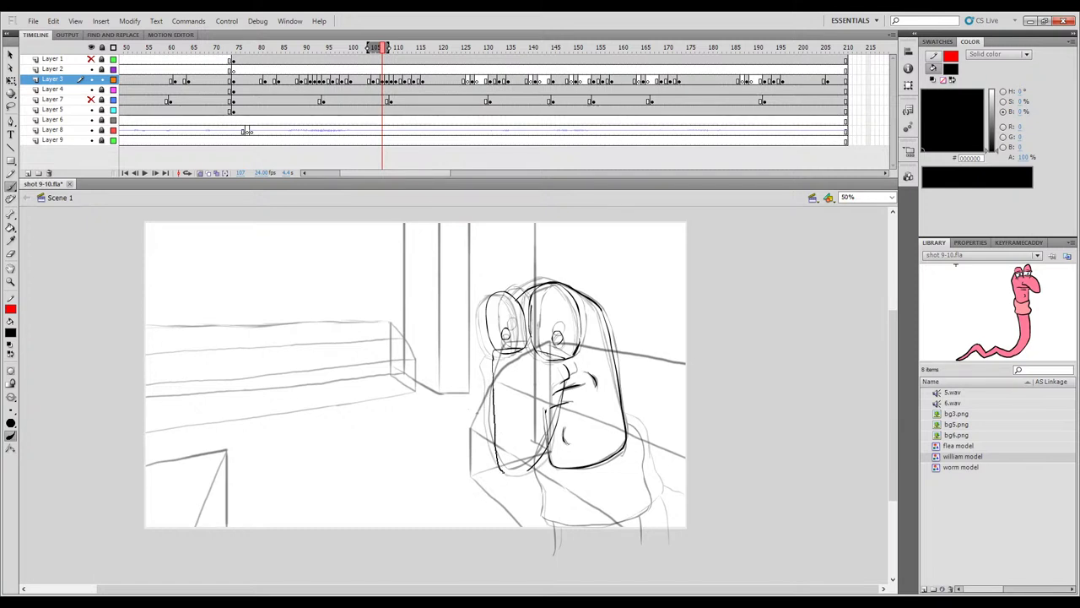
pyautogui.moveTo(496, 365); pyautogui.dragTo(540, 465)
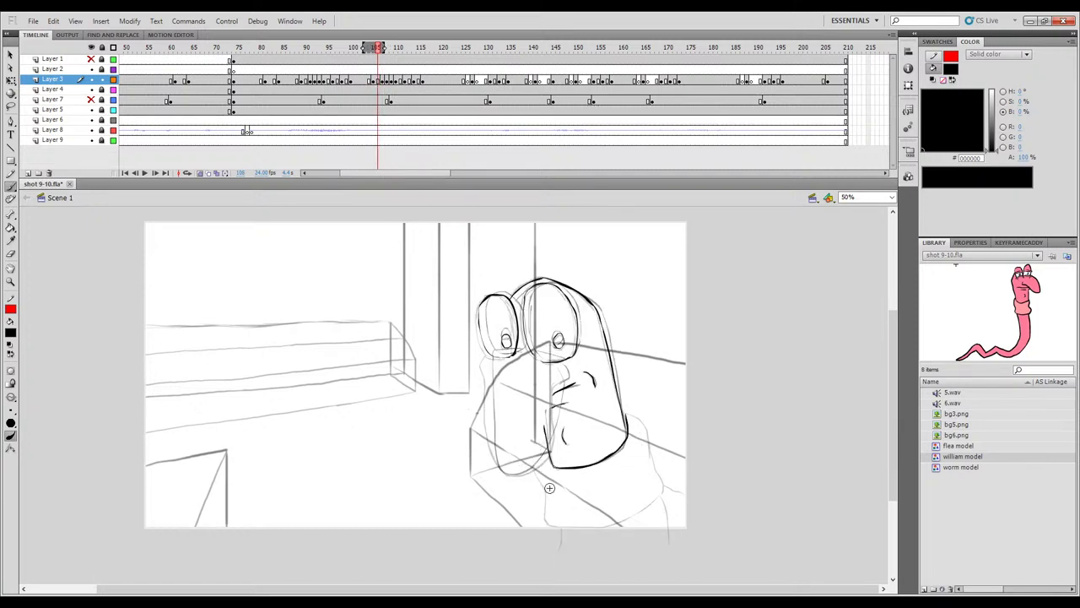
# Turn off onion skinning and scrub through frames 107 to 117, ending back at frame 105, to check the motion.
pyautogui.click(200, 173)
pyautogui.moveTo(381, 48)
pyautogui.mouseDown()
pyautogui.moveTo(398, 47)
pyautogui.moveTo(362, 48)
pyautogui.moveTo(427, 47)
pyautogui.moveTo(375, 65)
pyautogui.moveTo(405, 71)
pyautogui.mouseUp()
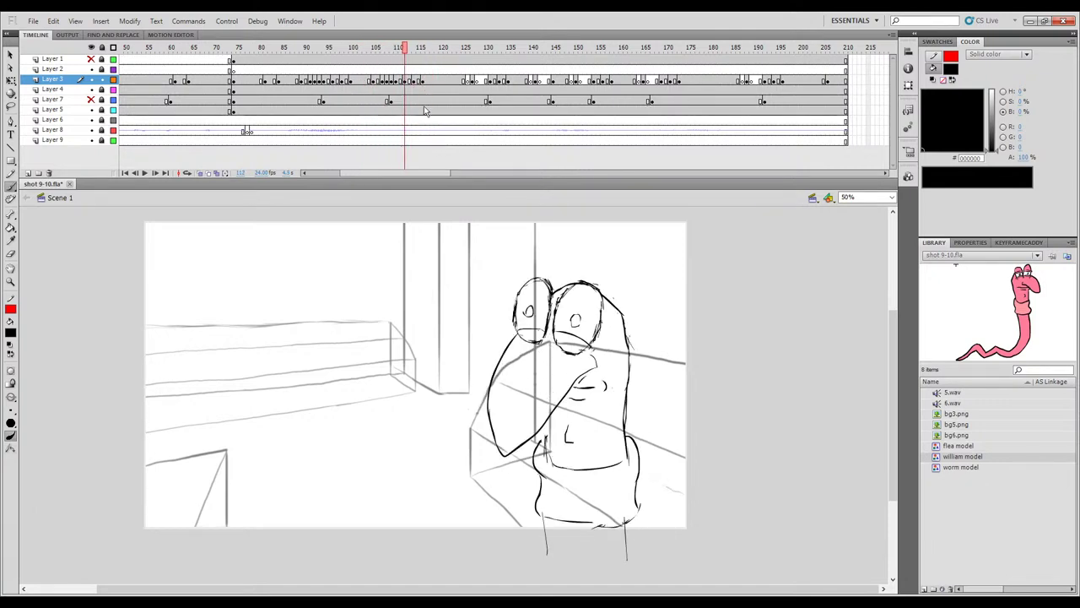
pyautogui.moveTo(410, 133)
pyautogui.mouseDown()
pyautogui.moveTo(403, 93)
pyautogui.moveTo(366, 72)
pyautogui.moveTo(440, 66)
pyautogui.moveTo(362, 69)
pyautogui.moveTo(417, 73)
pyautogui.moveTo(371, 81)
pyautogui.moveTo(430, 91)
pyautogui.mouseUp()
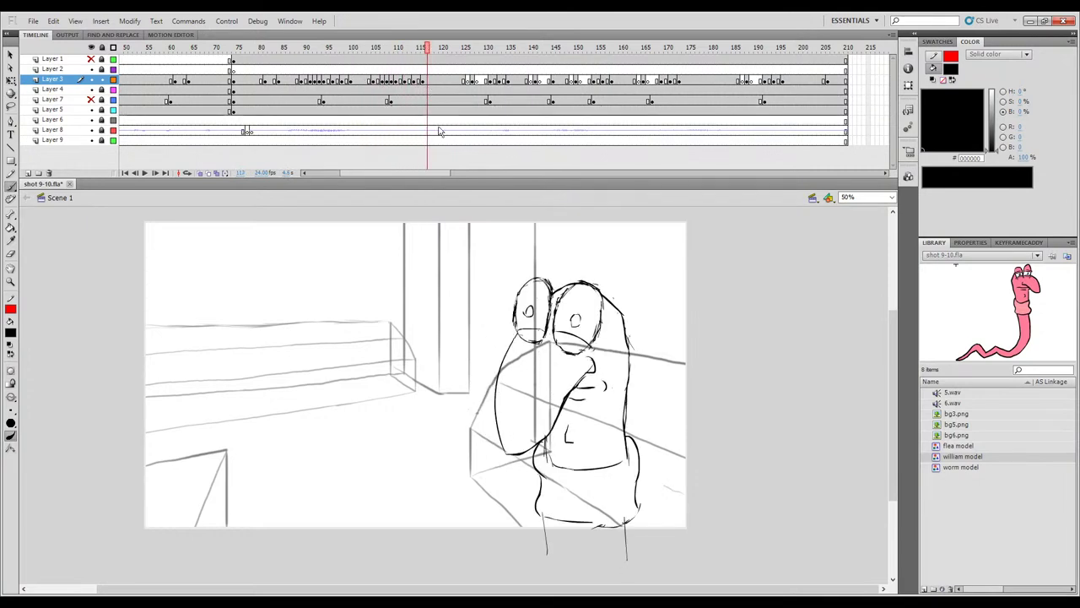
pyautogui.moveTo(416, 55)
pyautogui.mouseDown()
pyautogui.moveTo(379, 63)
pyautogui.moveTo(437, 71)
pyautogui.moveTo(359, 81)
pyautogui.moveTo(429, 96)
pyautogui.moveTo(373, 96)
pyautogui.moveTo(436, 98)
pyautogui.moveTo(374, 100)
pyautogui.mouseUp()
# Turn on onion skinning around frame 105 and shift both pupils slightly sideways on that frame.
pyautogui.click(200, 172)
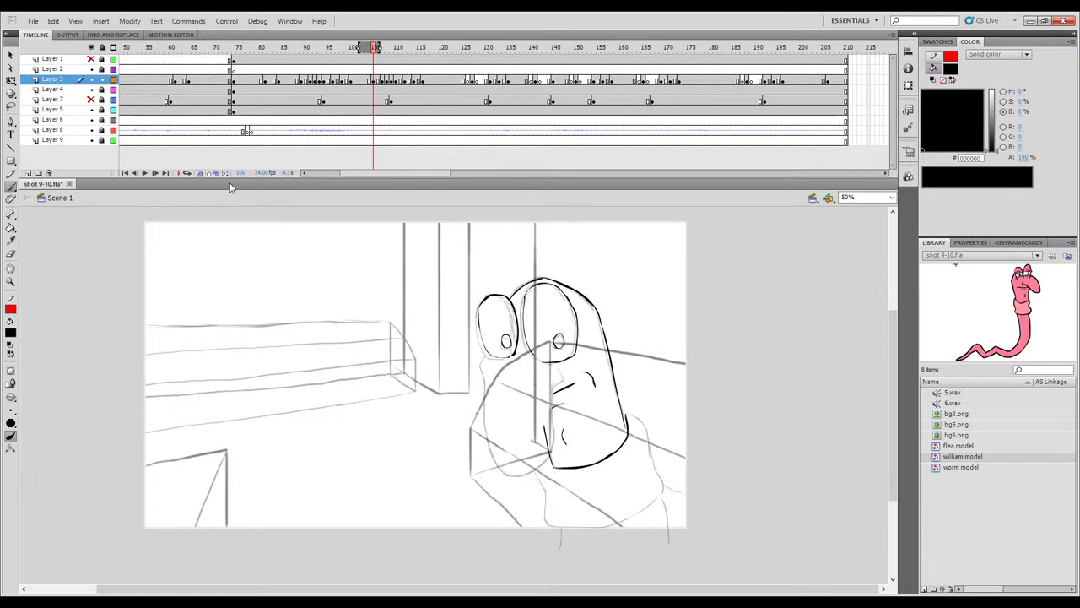
pyautogui.moveTo(380, 49); pyautogui.dragTo(368, 49)
pyautogui.press(',')
pyautogui.press('.')
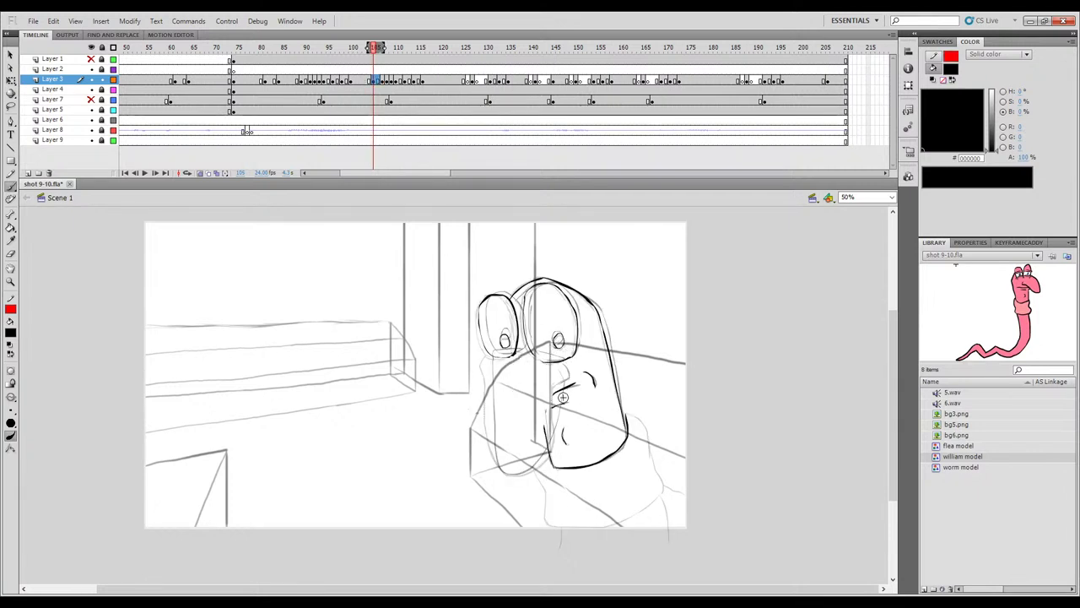
pyautogui.press('.')
pyautogui.press(',')
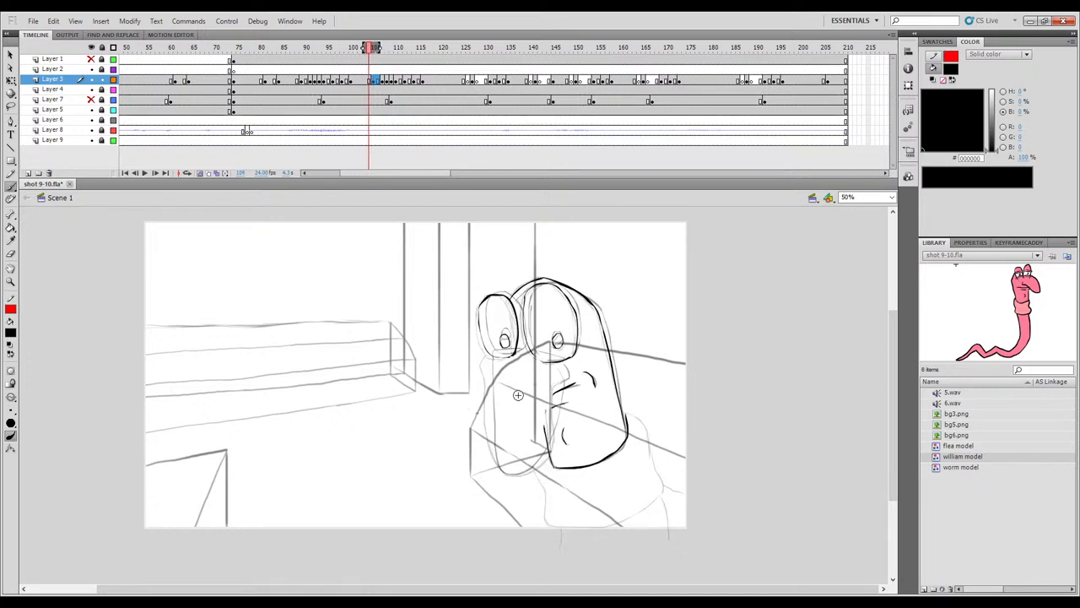
pyautogui.press('.')
pyautogui.press(',')
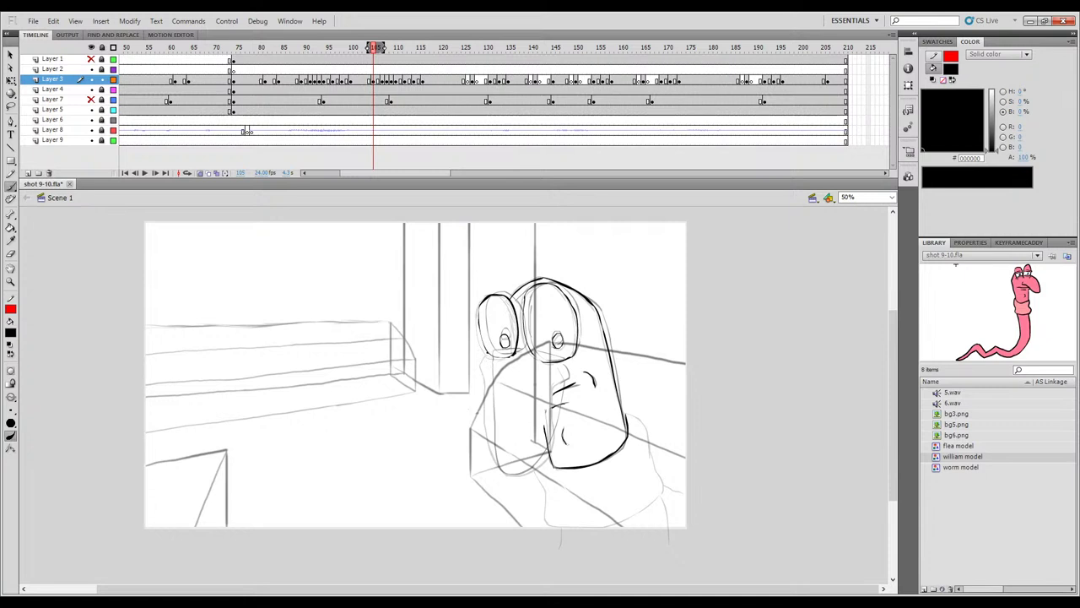
# Draw the start of the long nose and its outer side down to the rounded tip on frame 105.
pyautogui.press(',')
pyautogui.press('.')
pyautogui.press(',')
pyautogui.press('.')
pyautogui.press(',')
pyautogui.press('.')
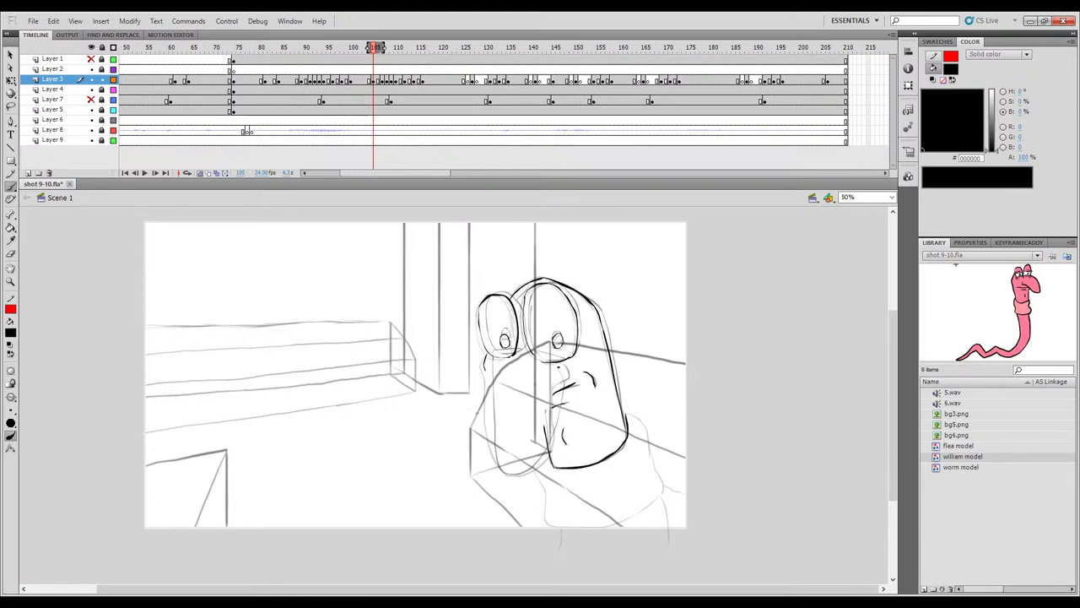
pyautogui.press(',')
pyautogui.press('.')
pyautogui.moveTo(485, 401); pyautogui.dragTo(508, 475)
pyautogui.press(',')
pyautogui.press('.')
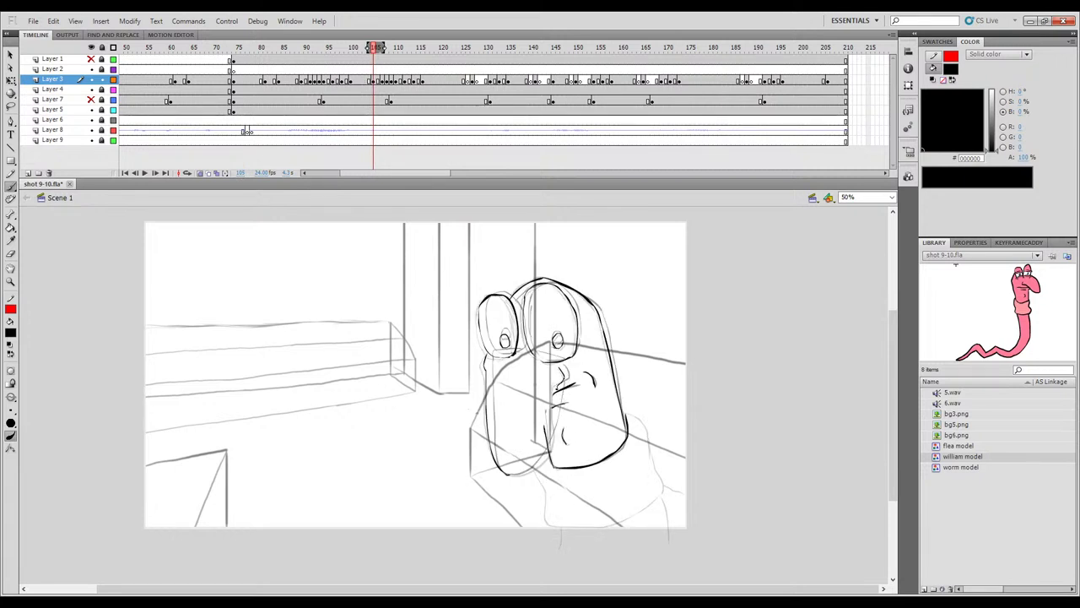
pyautogui.press(',')
pyautogui.press('.')
# Undo the last nose stroke on frame 105 and draw the inner side from the tip up to the mouth.
pyautogui.hotkey('ctrl', 'z')
pyautogui.moveTo(530, 470)
pyautogui.mouseDown()
pyautogui.moveTo(552, 446)
pyautogui.moveTo(557, 387)
pyautogui.mouseUp()
pyautogui.press(',')
pyautogui.press('.')
pyautogui.press('.')
pyautogui.press('.')
pyautogui.press(',')
pyautogui.press(',')
# Turn off onion skinning and play back the shot to check the new nose drawings.
pyautogui.click(200, 173)
pyautogui.moveTo(374, 49)
pyautogui.mouseDown()
pyautogui.moveTo(397, 55)
pyautogui.moveTo(369, 57)
pyautogui.moveTo(407, 59)
pyautogui.moveTo(268, 60)
pyautogui.moveTo(333, 63)
pyautogui.moveTo(357, 91)
pyautogui.moveTo(301, 95)
pyautogui.moveTo(374, 100)
pyautogui.mouseUp()
pyautogui.press('Return')
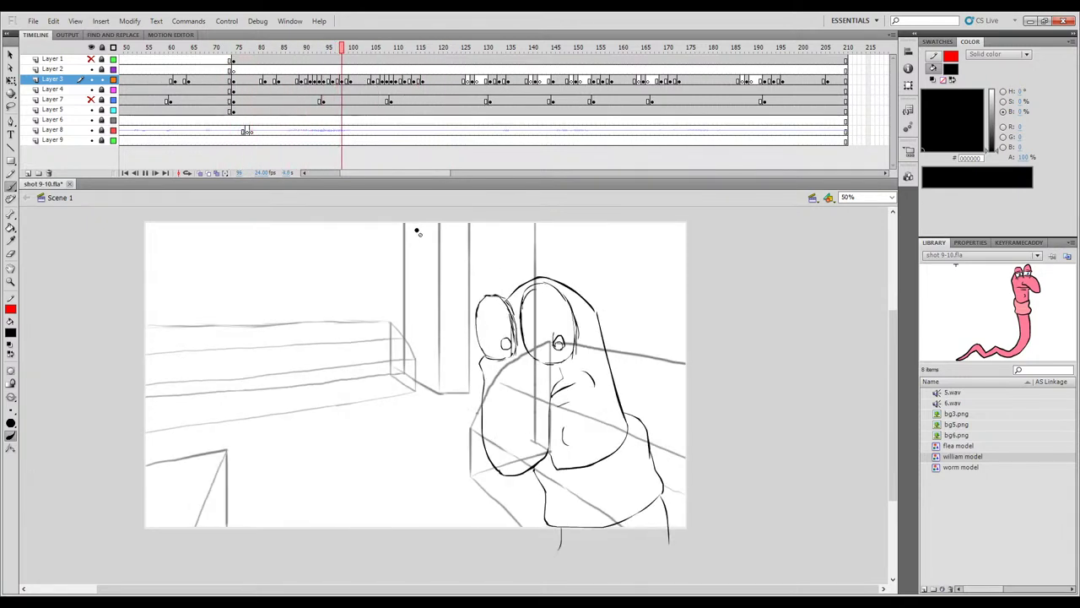
pyautogui.press('Return')
# Turn on onion skinning at frame 109 and shift both pupils slightly sideways, comparing with the adjacent frames.
pyautogui.moveTo(426, 54)
pyautogui.mouseDown()
pyautogui.moveTo(367, 51)
pyautogui.moveTo(398, 67)
pyautogui.mouseUp()
pyautogui.click(200, 173)
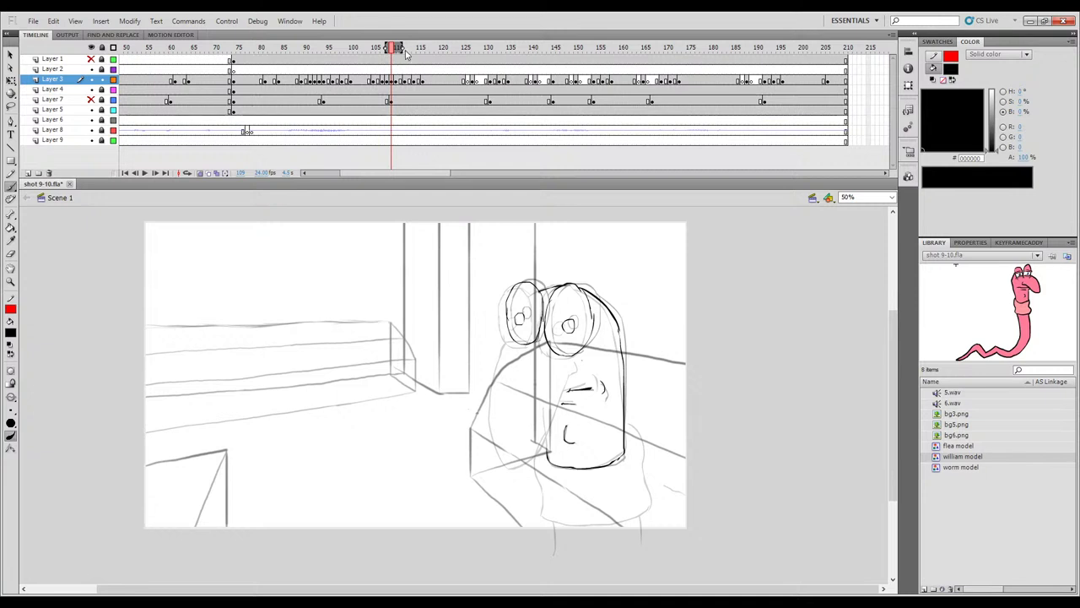
pyautogui.moveTo(402, 48); pyautogui.dragTo(402, 53)
pyautogui.press(',')
pyautogui.press('.')
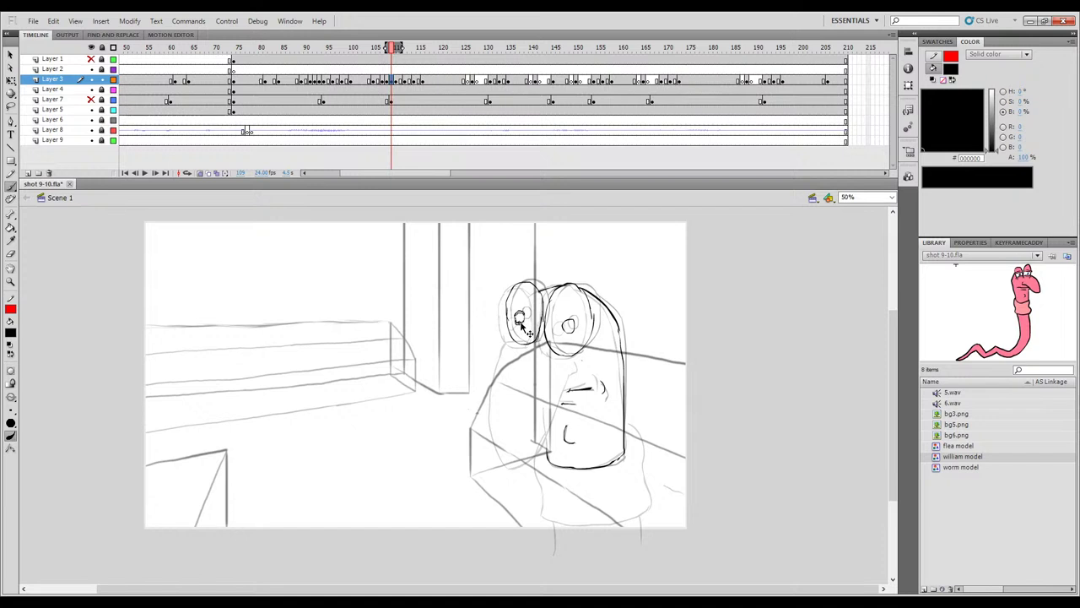
pyautogui.moveTo(572, 335); pyautogui.dragTo(569, 333)
pyautogui.press(',')
pyautogui.press('.')
pyautogui.press(',')
pyautogui.press(',')
pyautogui.press(',')
pyautogui.press('.')
pyautogui.press('.')
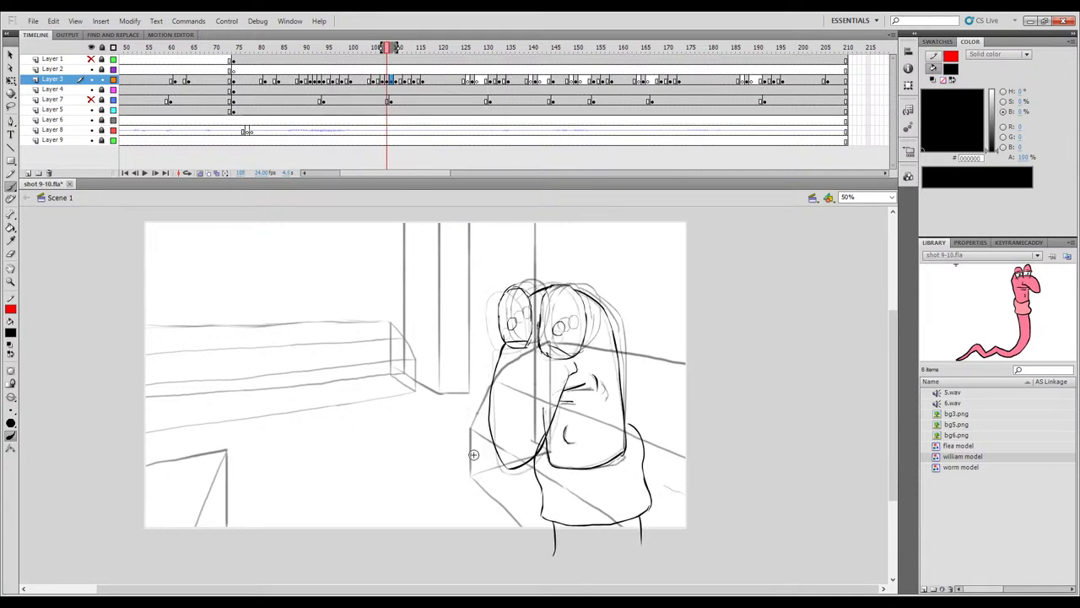
pyautogui.press('.')
# Start the upper nose line on frame 109 and extend the onion skin range forward to frame 112.
pyautogui.moveTo(511, 338); pyautogui.dragTo(502, 347)
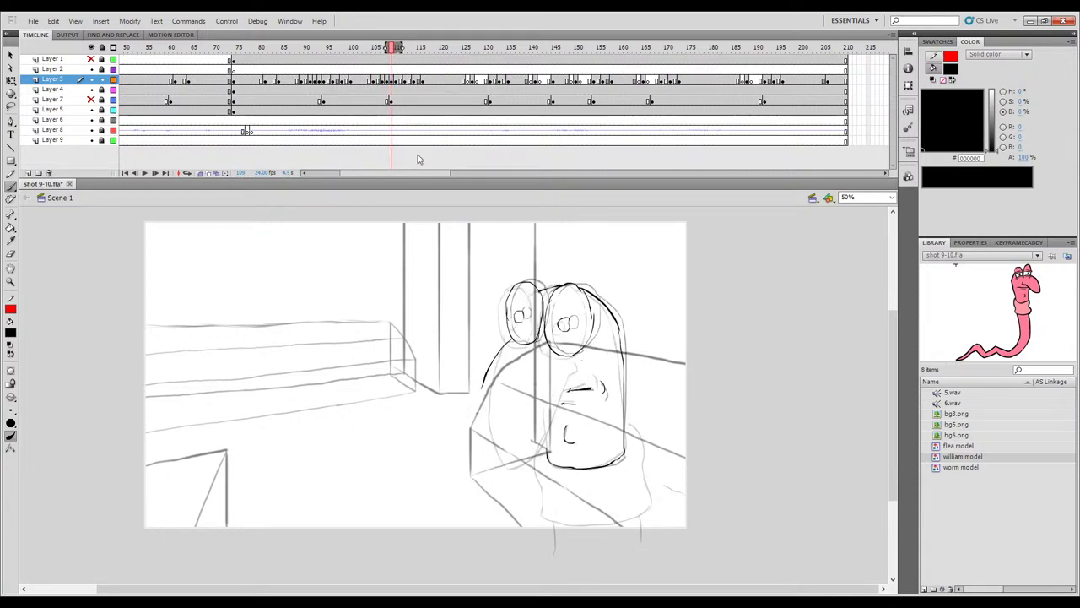
pyautogui.moveTo(411, 68); pyautogui.dragTo(409, 67)
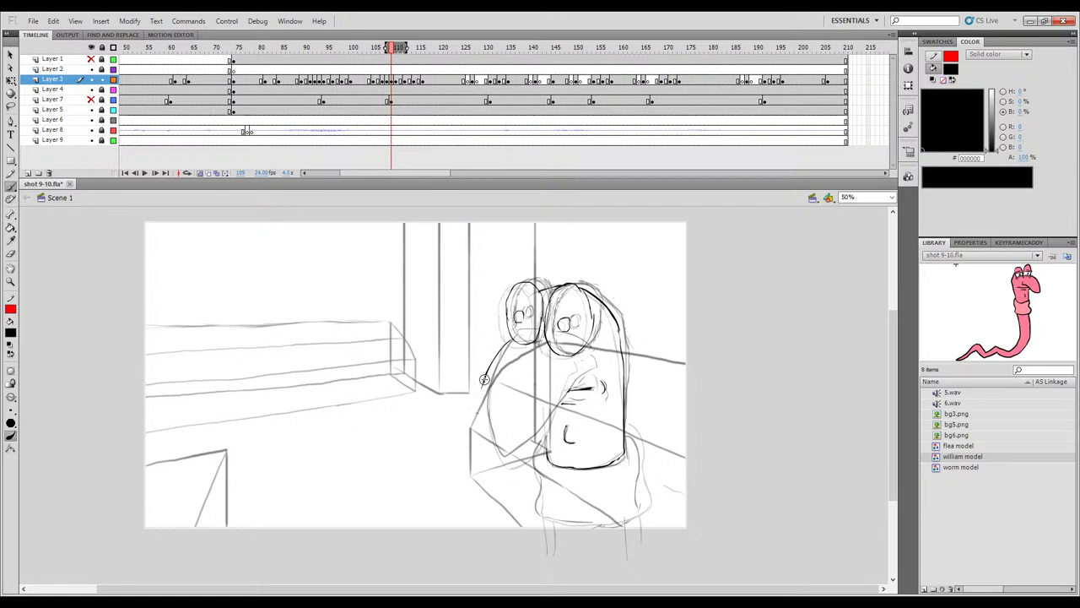
pyautogui.press('.')
pyautogui.press('.')
pyautogui.press('.')
pyautogui.press(',')
pyautogui.press(',')
pyautogui.press('.')
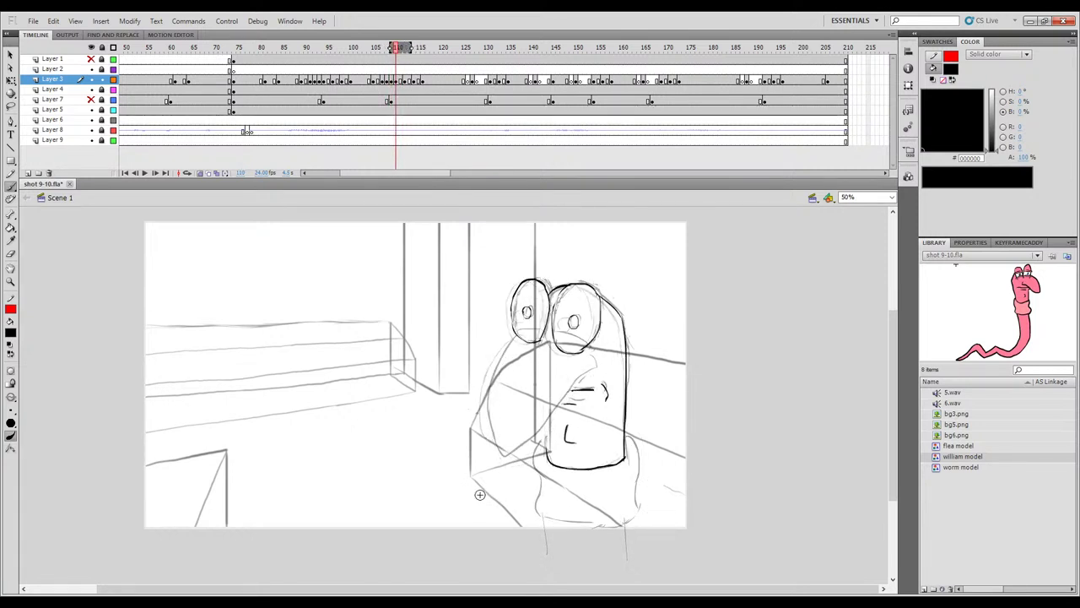
# Compare frame 109 with the neighbouring drawings and undo its first nose line.
pyautogui.press(',')
pyautogui.press(',')
pyautogui.press(',')
pyautogui.press(',')
pyautogui.press(',')
pyautogui.press('.')
pyautogui.press('.')
pyautogui.press('.')
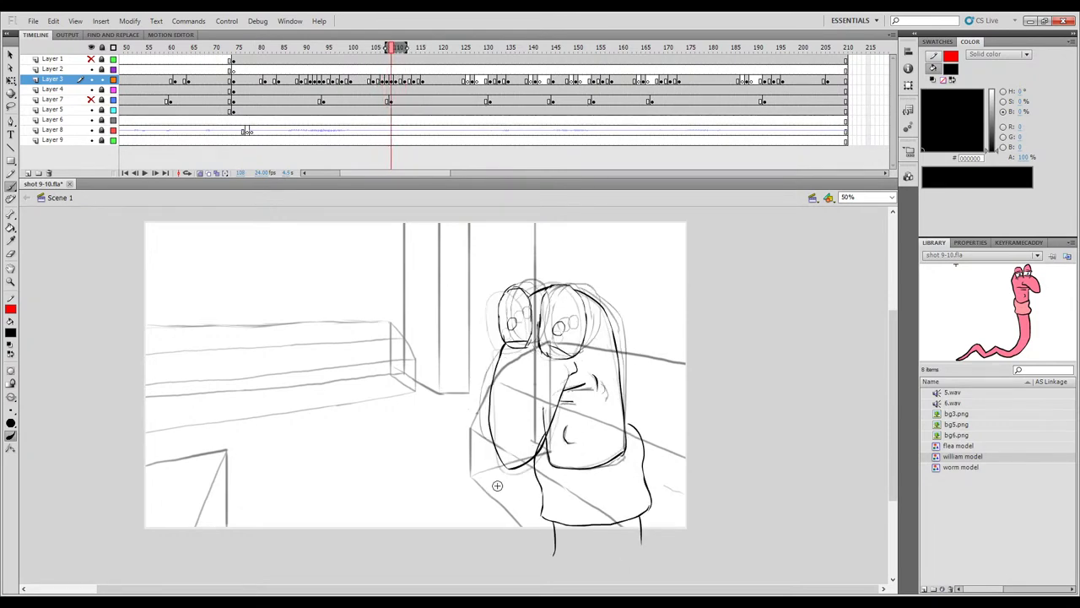
pyautogui.press(',')
pyautogui.press('.')
pyautogui.press('.')
pyautogui.press(',')
pyautogui.press('.')
pyautogui.press(',')
pyautogui.hotkey('ctrl', 'z')
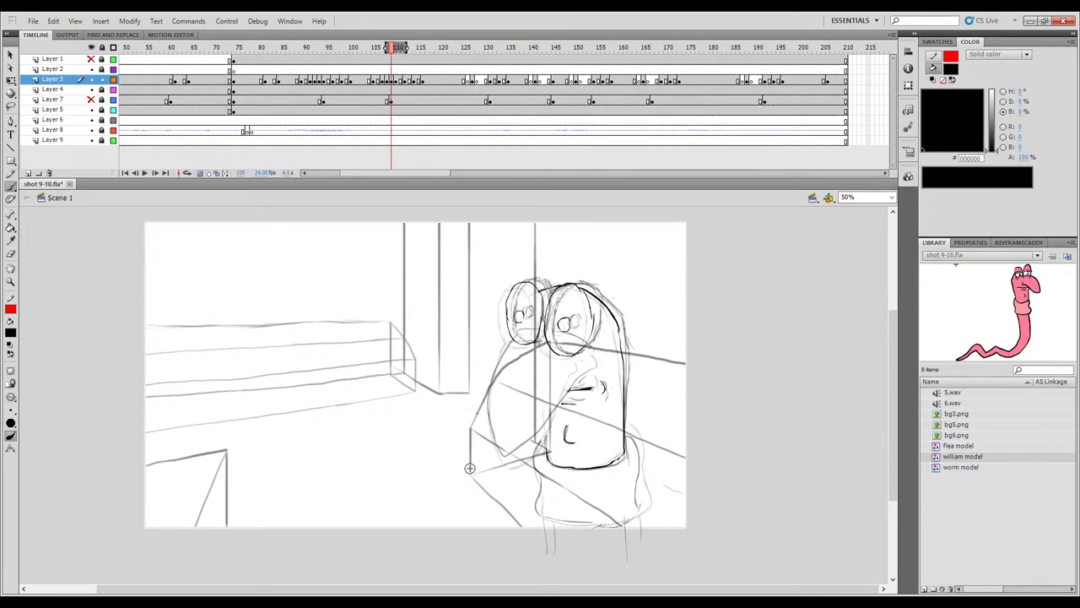
# Draw the long nose on frame 109, swinging outward to a raised rounded tip and back up to the face.
pyautogui.press(',')
pyautogui.press(',')
pyautogui.press(',')
pyautogui.press('.')
pyautogui.press('.')
pyautogui.press('.')
pyautogui.press('.')
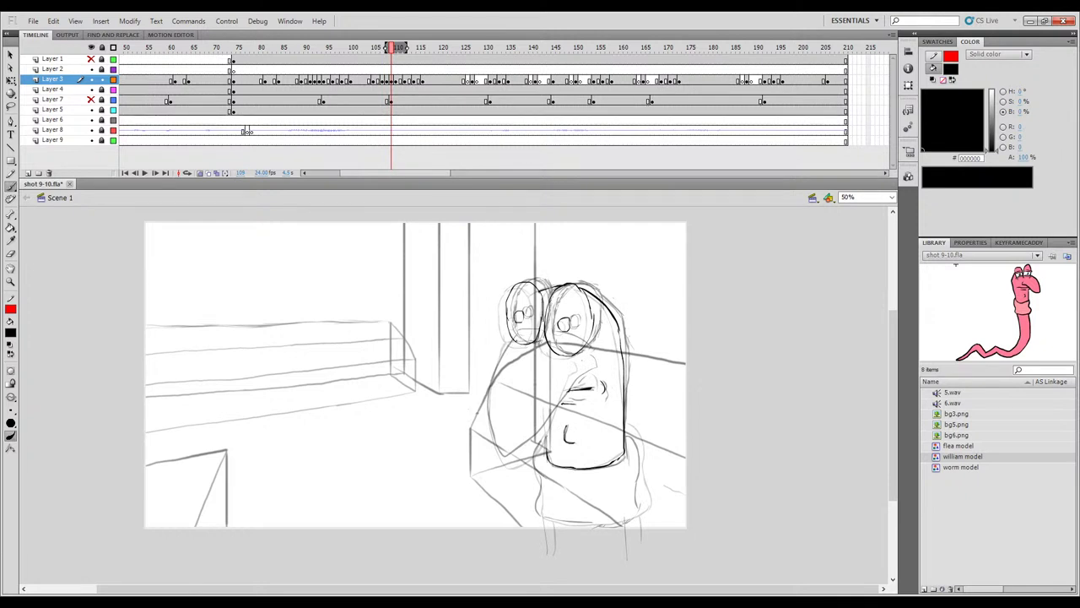
pyautogui.moveTo(485, 374); pyautogui.dragTo(476, 427)
pyautogui.press(',')
pyautogui.press('.')
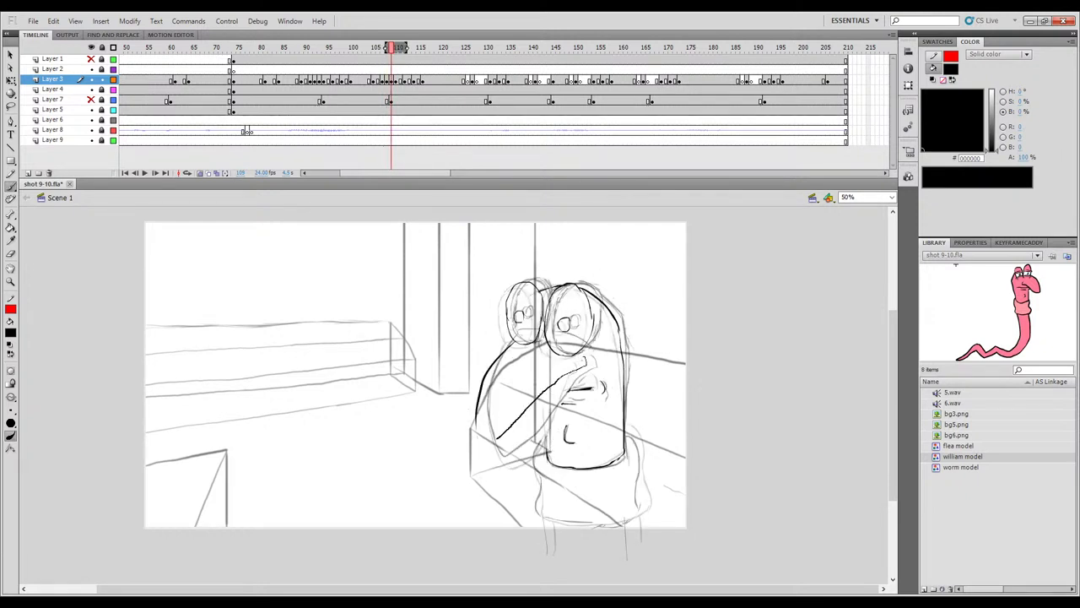
pyautogui.press(',')
pyautogui.press('.')
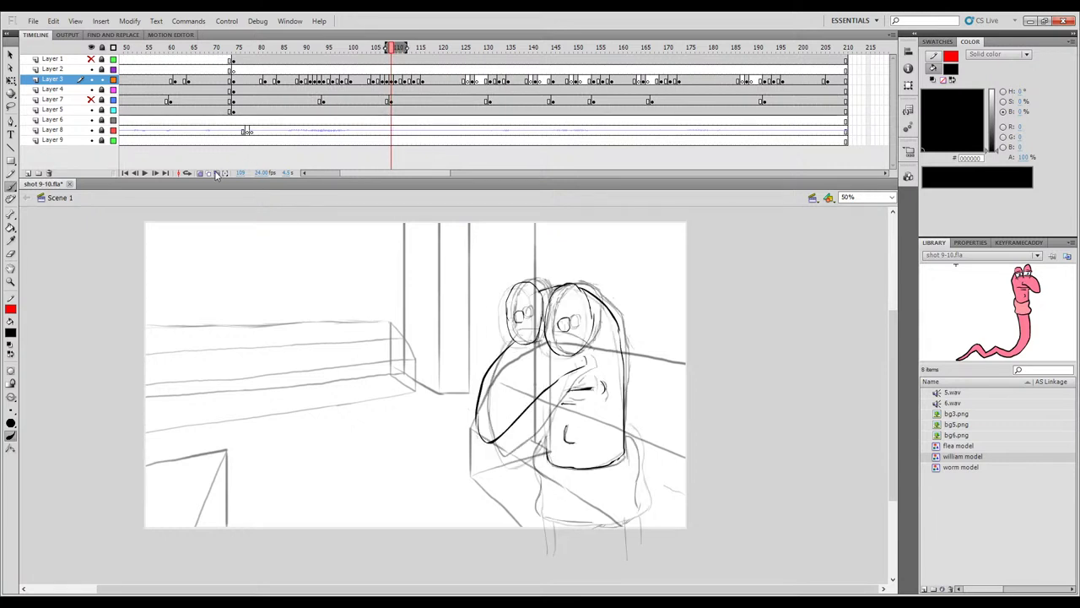
# Turn off onion skinning, play back the shot and return to frame 109 to review the nose movement.
pyautogui.click(200, 173)
pyautogui.moveTo(390, 53)
pyautogui.mouseDown()
pyautogui.moveTo(368, 52)
pyautogui.moveTo(418, 57)
pyautogui.moveTo(374, 74)
pyautogui.moveTo(431, 74)
pyautogui.moveTo(347, 76)
pyautogui.mouseUp()
pyautogui.press('Return')
pyautogui.moveTo(463, 51)
pyautogui.mouseDown()
pyautogui.moveTo(386, 58)
pyautogui.moveTo(396, 61)
pyautogui.mouseUp()
pyautogui.press(',')
pyautogui.press(',')
pyautogui.press('.')
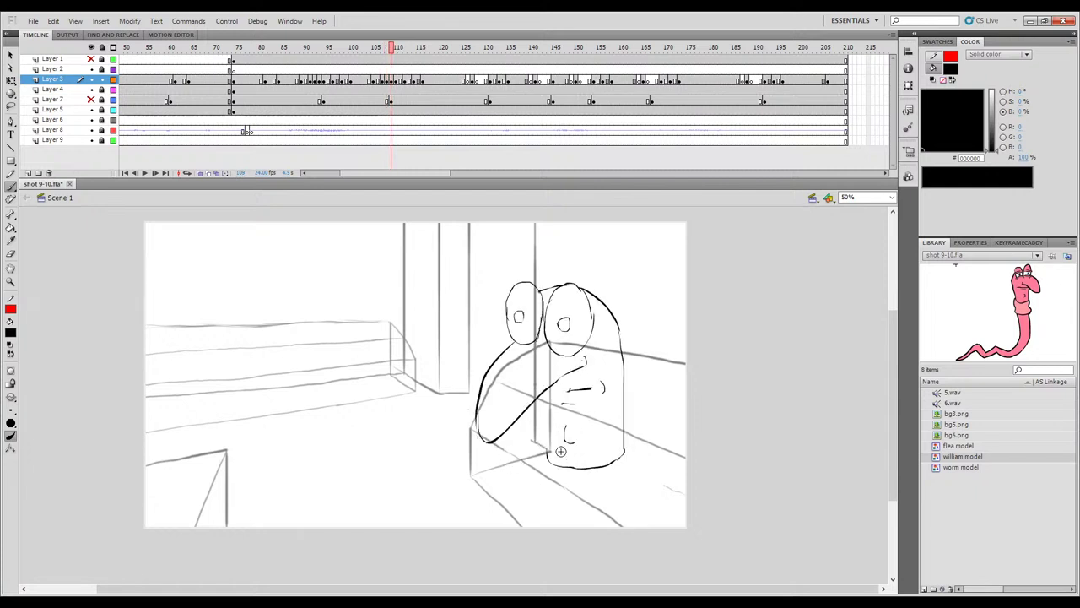
# Compare the drawing on frame 109 with its neighbours and move on to frame 110.
pyautogui.moveTo(548, 388); pyautogui.dragTo(555, 390)
pyautogui.press(',')
pyautogui.press('.')
pyautogui.press(',')
pyautogui.press('.')
pyautogui.press('.')
pyautogui.press(',')
pyautogui.press(',')
pyautogui.press('.')
pyautogui.press('.')
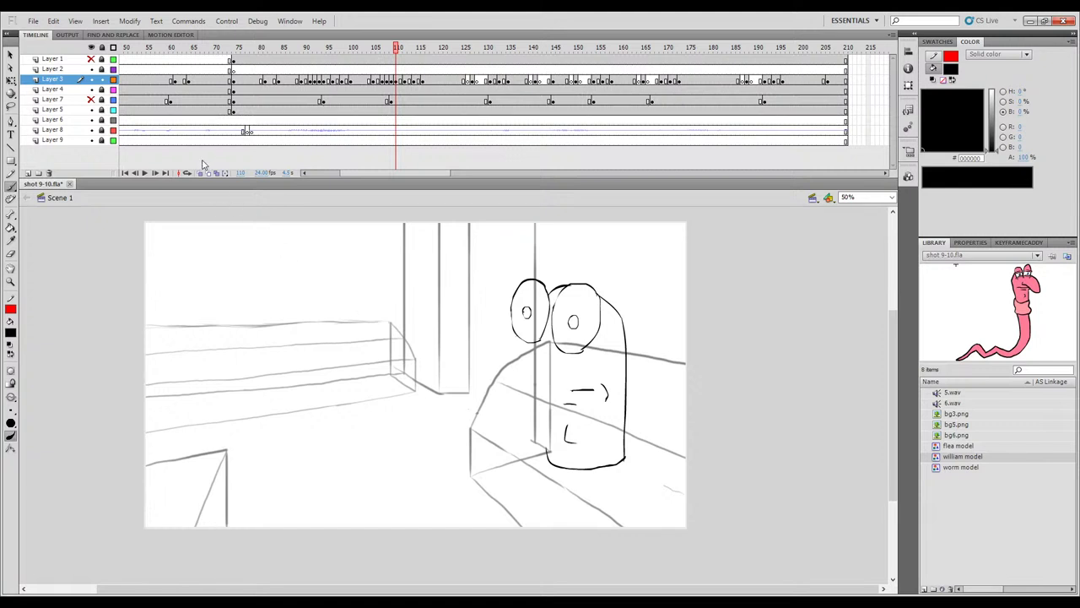
# Turn on onion skinning at frame 110 and flip through the neighbouring drawings to judge the nose position.
pyautogui.click(202, 173)
pyautogui.press(',')
pyautogui.press('.')
pyautogui.press('.')
pyautogui.press(',')
pyautogui.press(',')
pyautogui.press('.')
pyautogui.press('.')
pyautogui.press('.')
pyautogui.press(',')
pyautogui.press(',')
pyautogui.press(',')
pyautogui.press('.')
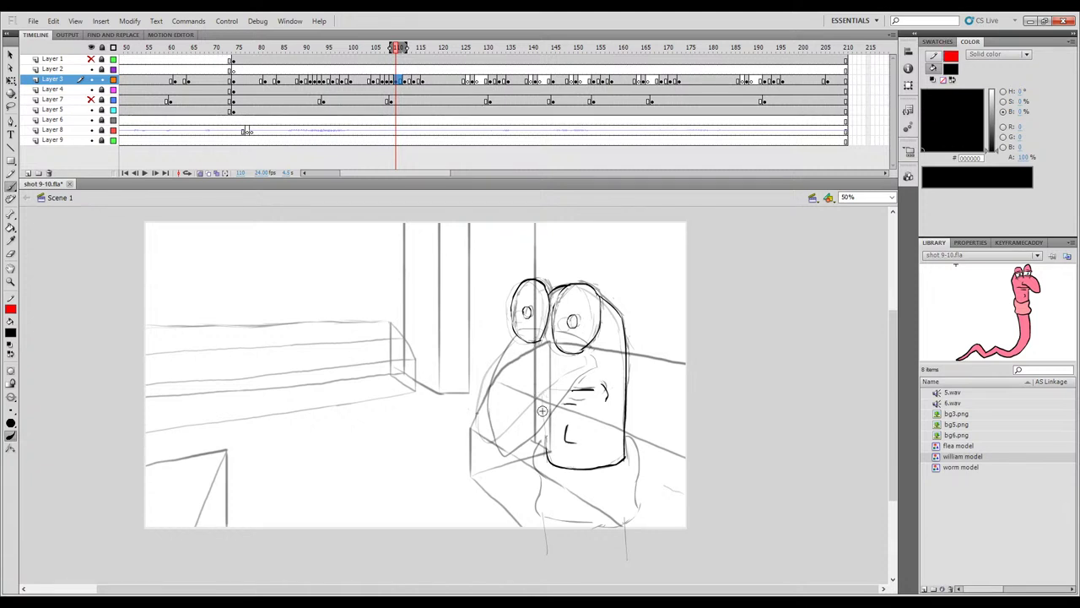
# Draw the long nose on frame 110, curving from the smaller eye down to a pointed tip and back up to the face.
pyautogui.press(',')
pyautogui.press('.')
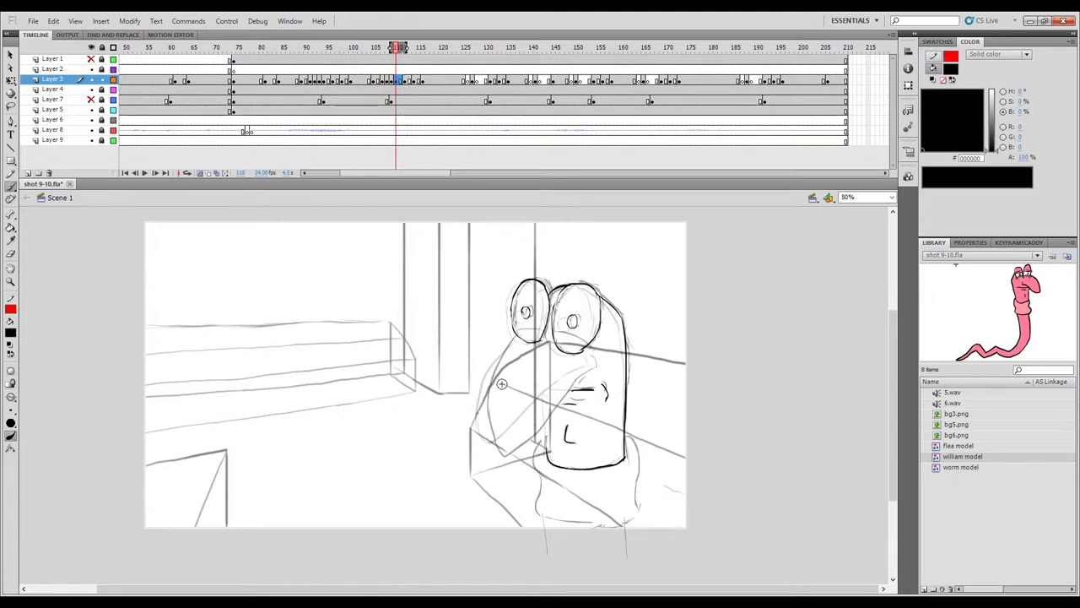
pyautogui.press(',')
pyautogui.press('.')
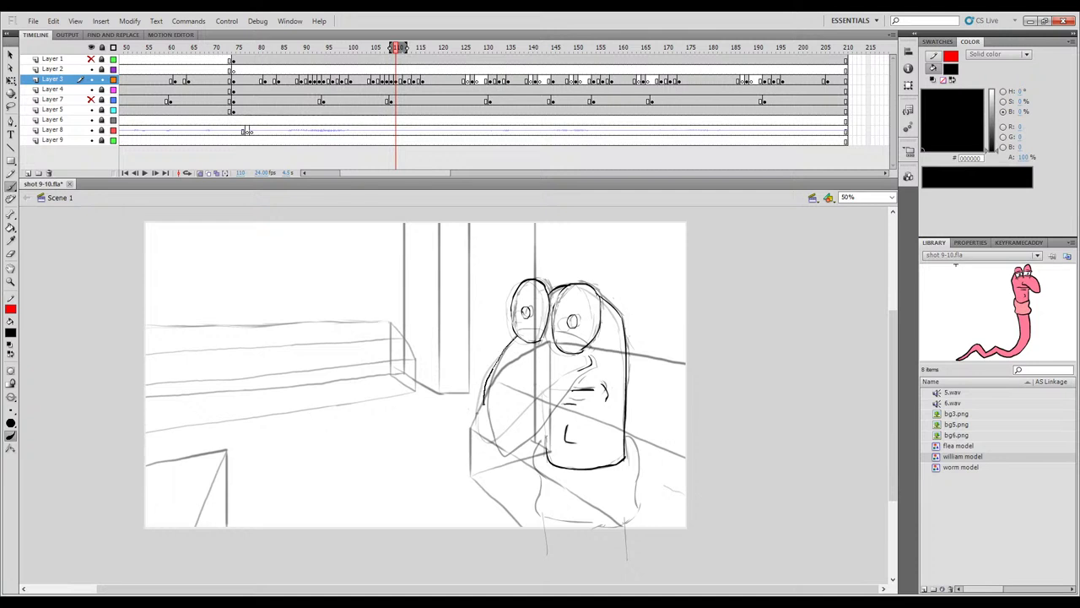
pyautogui.moveTo(488, 445); pyautogui.dragTo(515, 437)
pyautogui.moveTo(555, 393); pyautogui.dragTo(566, 385)
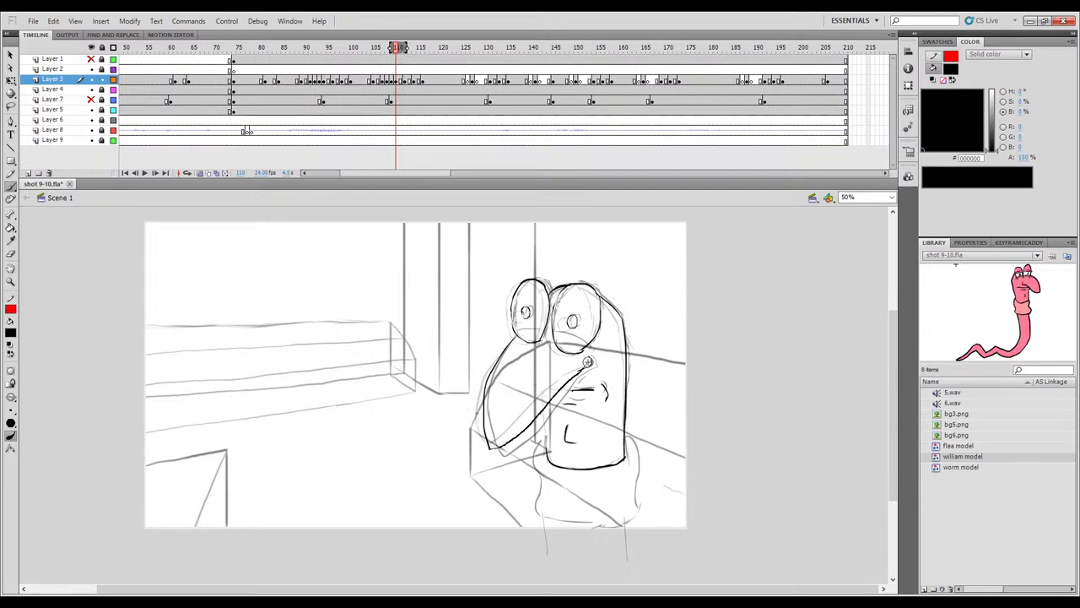
pyautogui.press(',')
pyautogui.press('.')
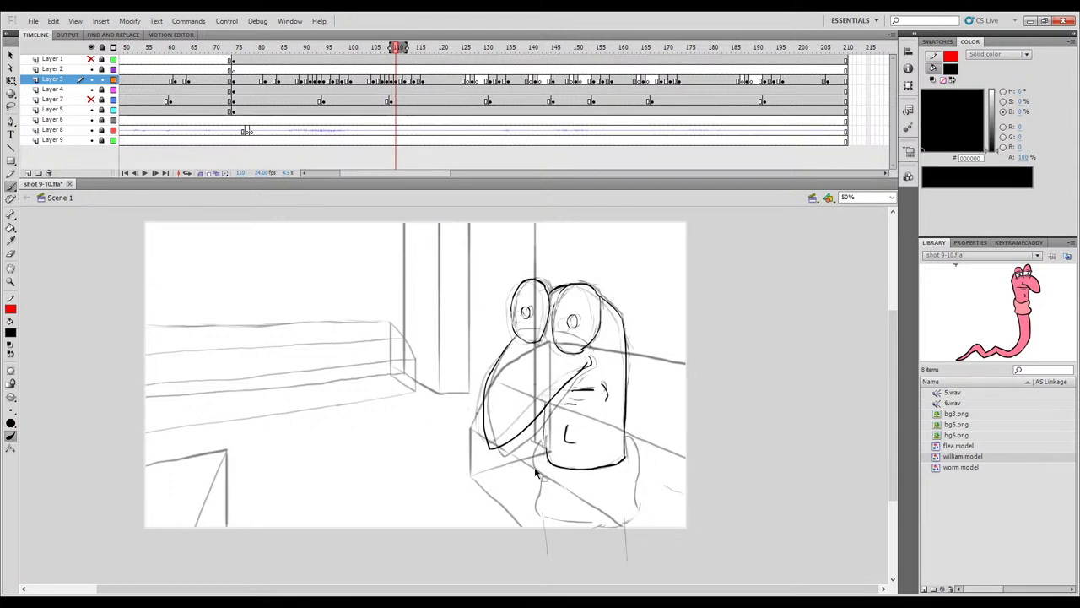
# Turn off onion skinning and play back the shot several times to review the nose movement.
pyautogui.click(201, 174)
pyautogui.moveTo(396, 52)
pyautogui.mouseDown()
pyautogui.moveTo(374, 56)
pyautogui.moveTo(422, 67)
pyautogui.moveTo(364, 72)
pyautogui.moveTo(429, 79)
pyautogui.moveTo(228, 132)
pyautogui.moveTo(216, 221)
pyautogui.mouseUp()
pyautogui.press('Return')
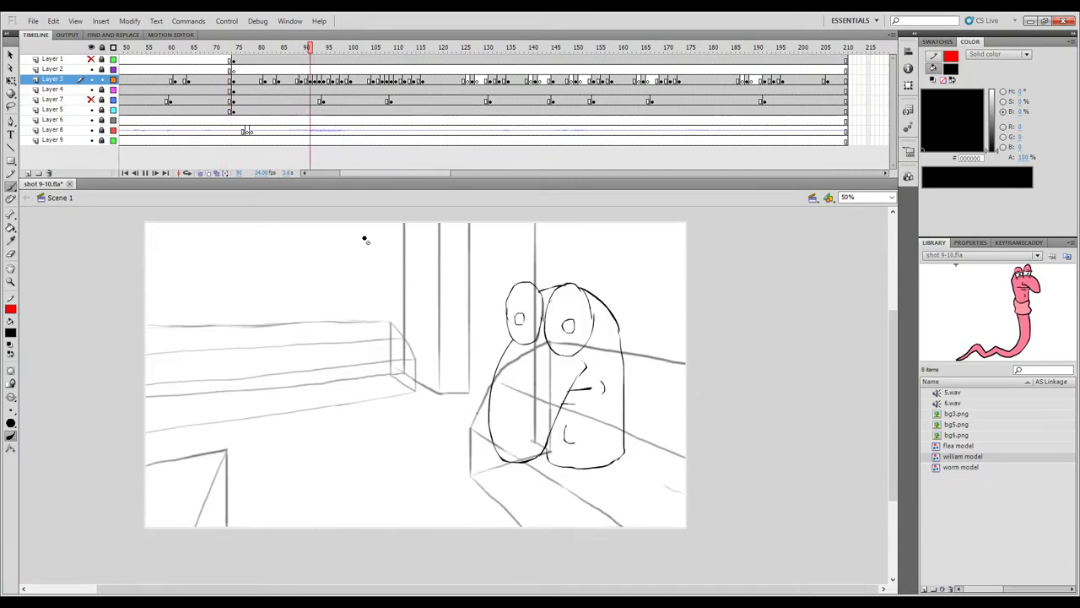
pyautogui.press('Return')
pyautogui.moveTo(473, 342); pyautogui.dragTo(491, 354)
pyautogui.moveTo(403, 51); pyautogui.dragTo(316, 75)
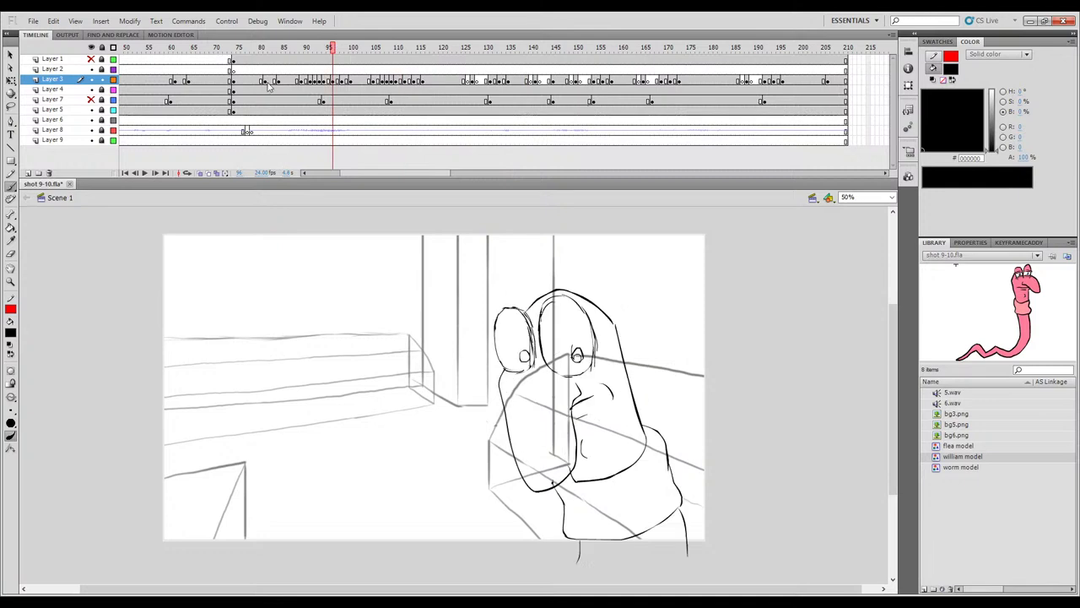
pyautogui.press('Return')
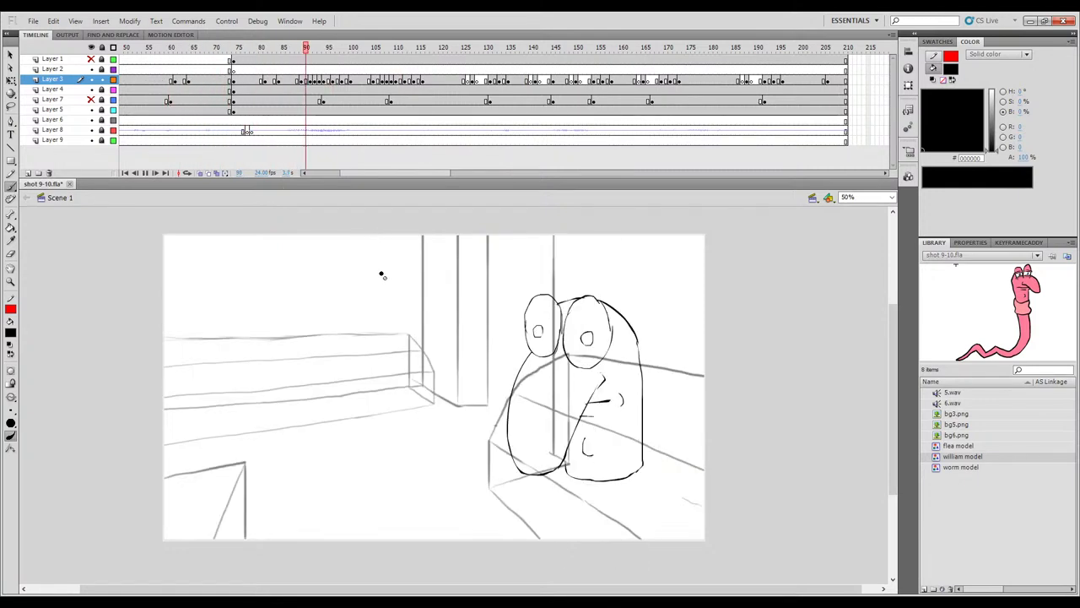
pyautogui.press('Return')
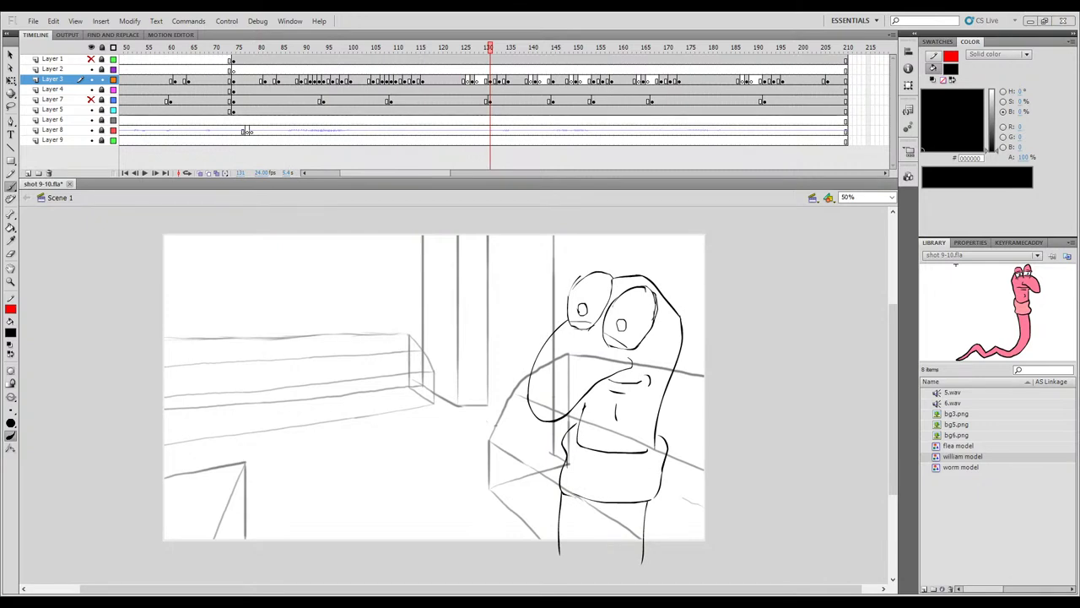
pyautogui.press('Return')
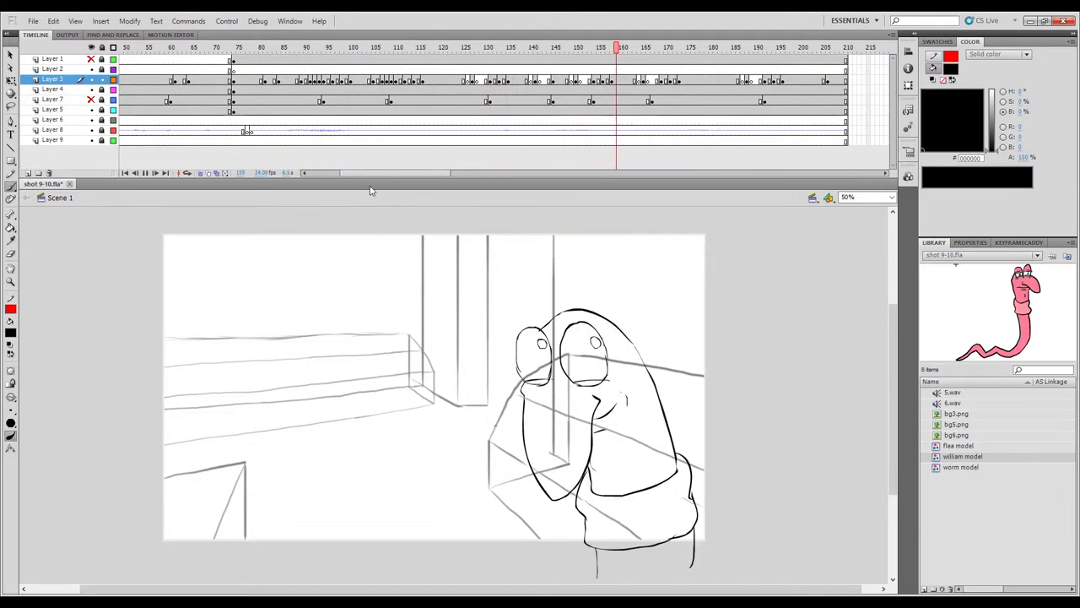
pyautogui.moveTo(388, 48); pyautogui.dragTo(182, 48)
pyautogui.press('Return')
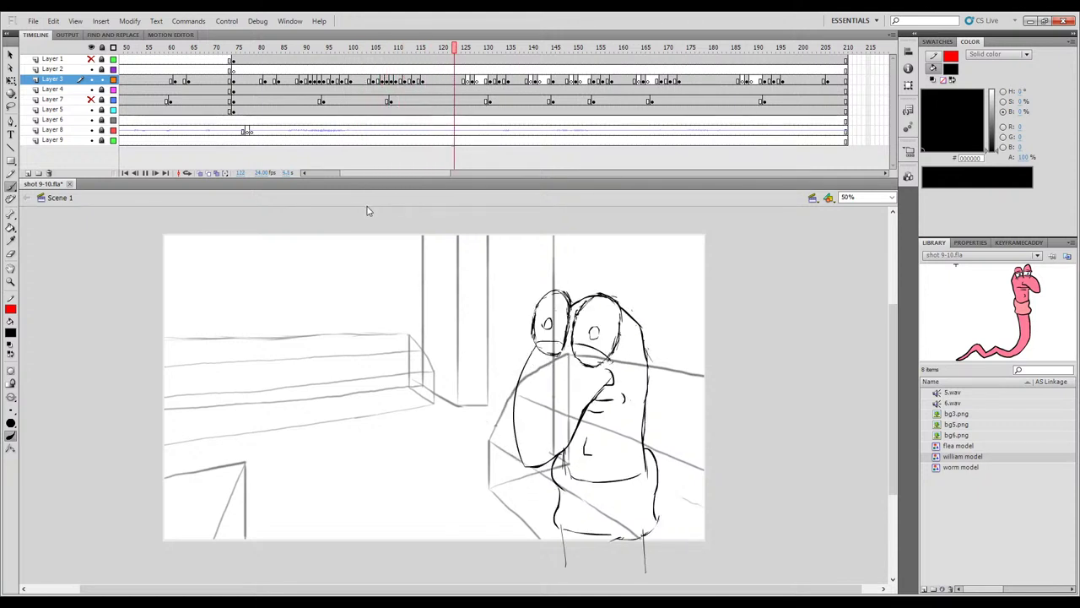
pyautogui.press('Return')
# Turn on onion skinning at empty frame 126 and outline the larger eye between the neighbouring poses.
pyautogui.moveTo(463, 48)
pyautogui.mouseDown()
pyautogui.moveTo(448, 49)
pyautogui.moveTo(467, 48)
pyautogui.mouseUp()
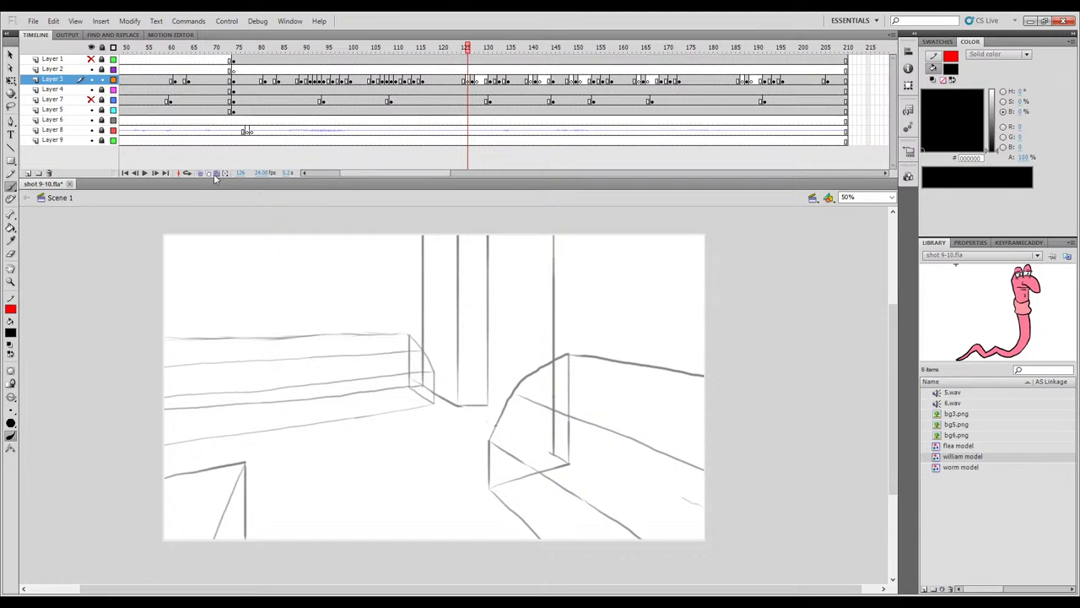
pyautogui.click(473, 48)
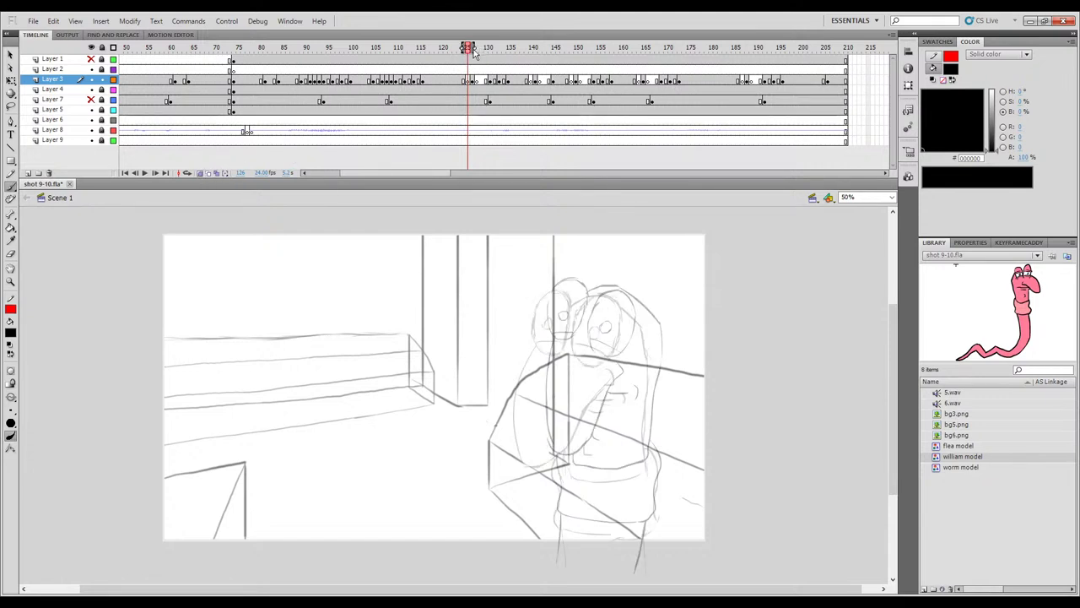
pyautogui.press(',')
pyautogui.press('.')
pyautogui.moveTo(584, 354)
pyautogui.mouseDown()
pyautogui.moveTo(578, 332)
pyautogui.moveTo(596, 295)
pyautogui.moveTo(615, 294)
pyautogui.moveTo(628, 318)
pyautogui.moveTo(590, 355)
pyautogui.mouseUp()
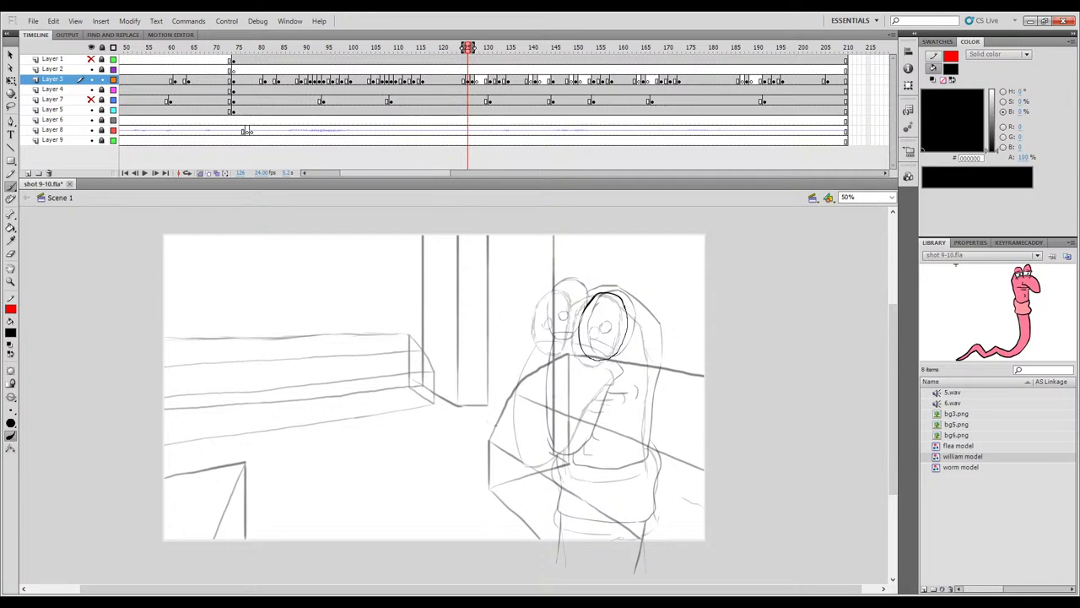
pyautogui.hotkey('ctrl', 'z')
# Draw the pupil and lower eyelid line in the larger eye on frame 126, checking against neighbouring frames.
pyautogui.moveTo(602, 324); pyautogui.dragTo(595, 330)
pyautogui.press(',')
pyautogui.press('.')
pyautogui.press('.')
pyautogui.press('.')
pyautogui.press(',')
pyautogui.press(',')
pyautogui.press(',')
pyautogui.press('.')
pyautogui.press(',')
pyautogui.press('.')
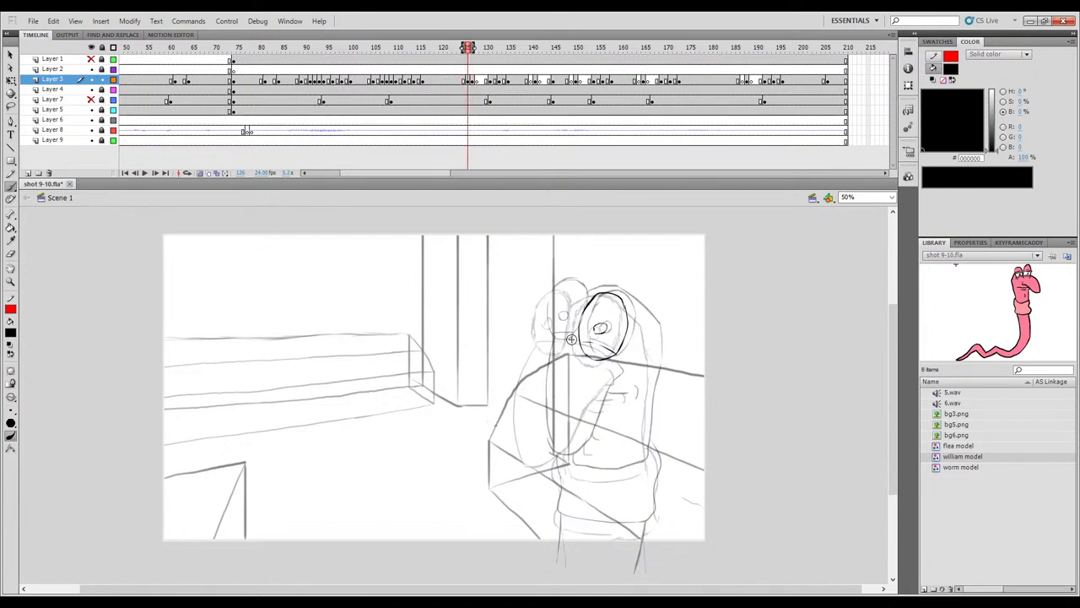
# Draw the smaller eye with its pupil and lower eyelid line on frame 126.
pyautogui.moveTo(539, 324)
pyautogui.mouseDown()
pyautogui.moveTo(556, 291)
pyautogui.moveTo(541, 325)
pyautogui.moveTo(551, 291)
pyautogui.moveTo(578, 293)
pyautogui.moveTo(556, 321)
pyautogui.mouseUp()
pyautogui.hotkey('ctrl', 'z')
pyautogui.hotkey('ctrl', 'z')
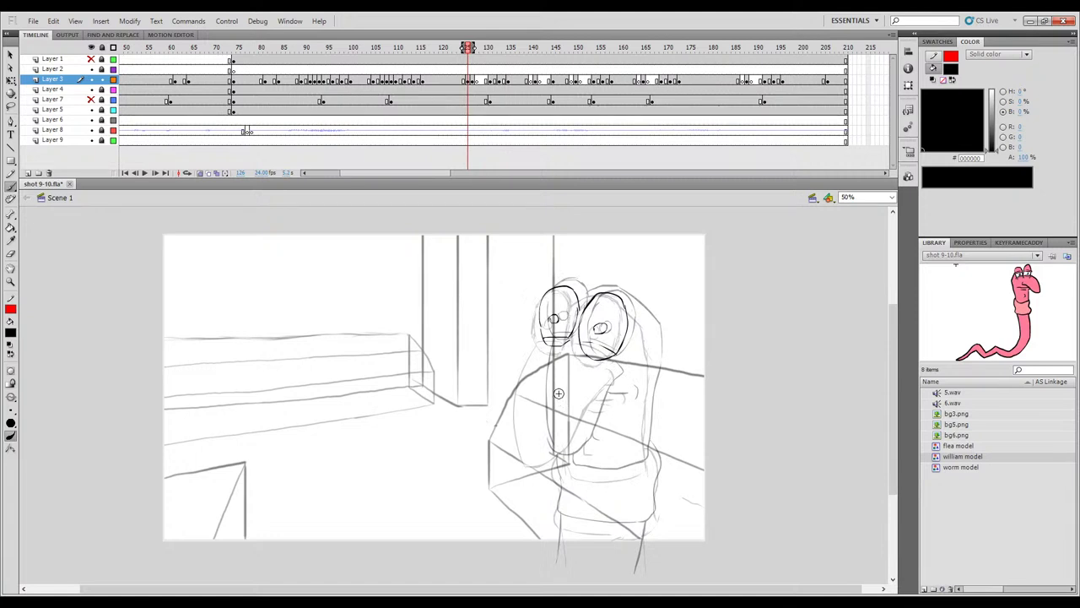
# Draw the short hook where the nose meets the face on frame 126 and save the file.
pyautogui.press(',')
pyautogui.press('.')
pyautogui.press(',')
pyautogui.press('.')
pyautogui.press(',')
pyautogui.press('.')
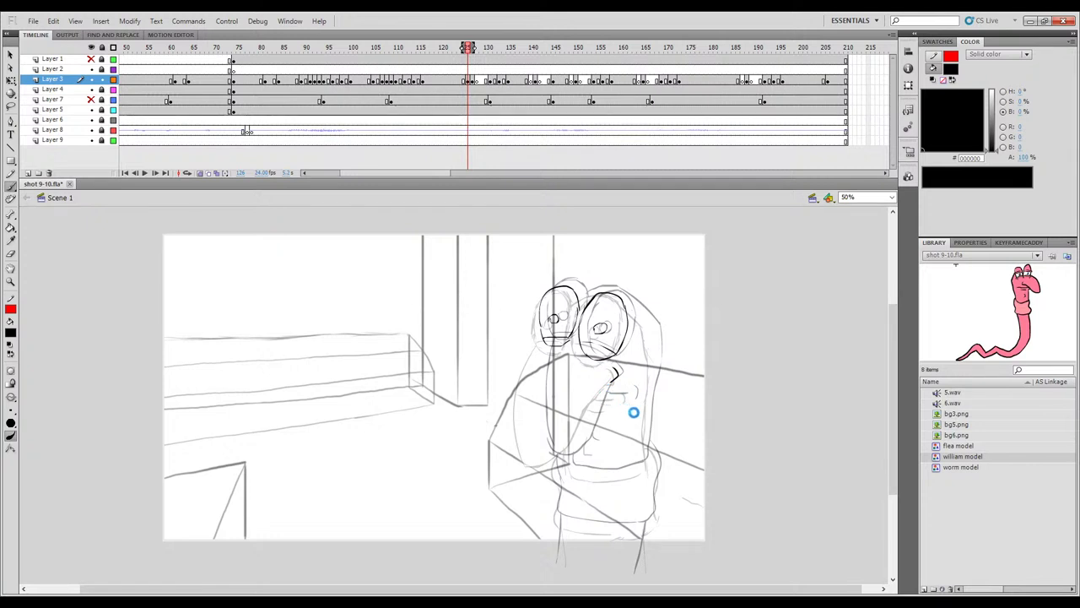
# Compare the eyes and nose hook on frame 126 with the drawings on the neighbouring frames.
pyautogui.press('.')
pyautogui.press(',')
pyautogui.press(',')
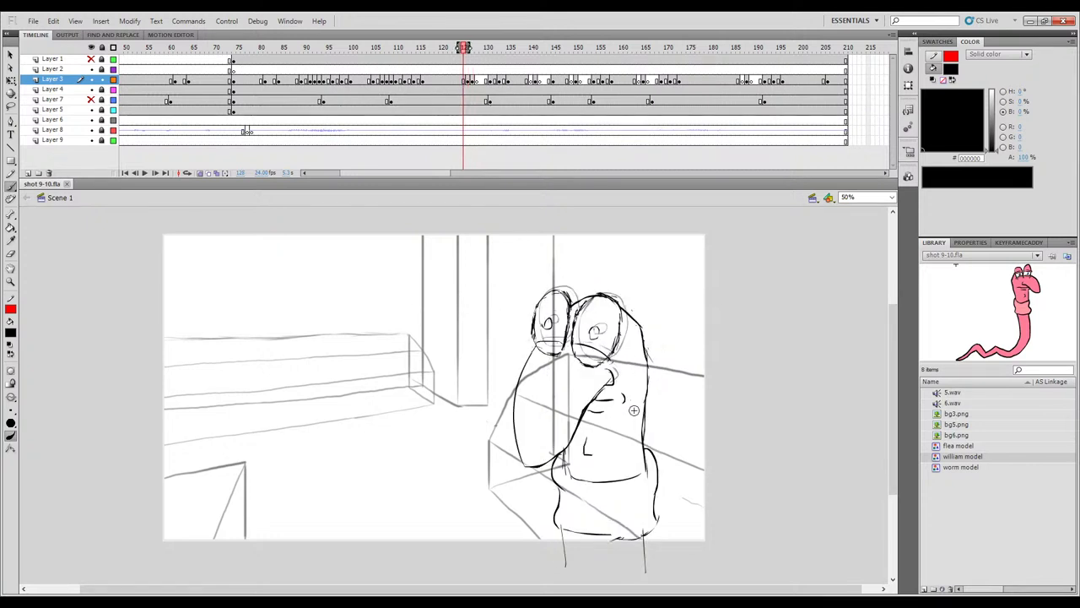
pyautogui.press('.')
pyautogui.press('.')
pyautogui.press(',')
pyautogui.press(',')
pyautogui.press('.')
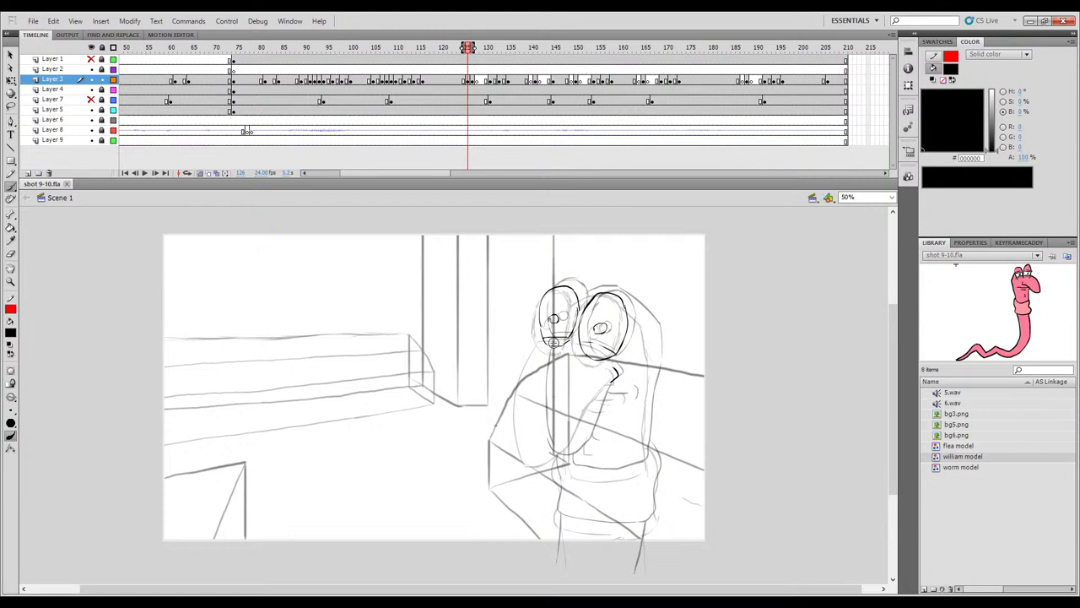
# Draw the long drooping nose on frame 126, from the hook down around the tip and up to the smaller eye.
pyautogui.hotkey('ctrl', 'z')
pyautogui.press(',')
pyautogui.press('.')
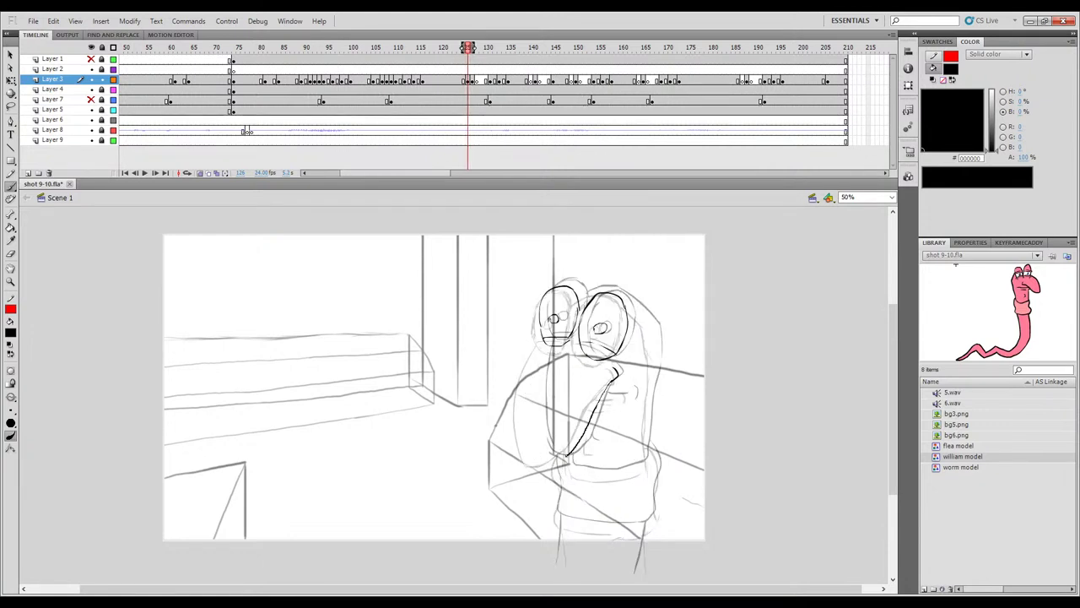
pyautogui.press(',')
pyautogui.press('.')
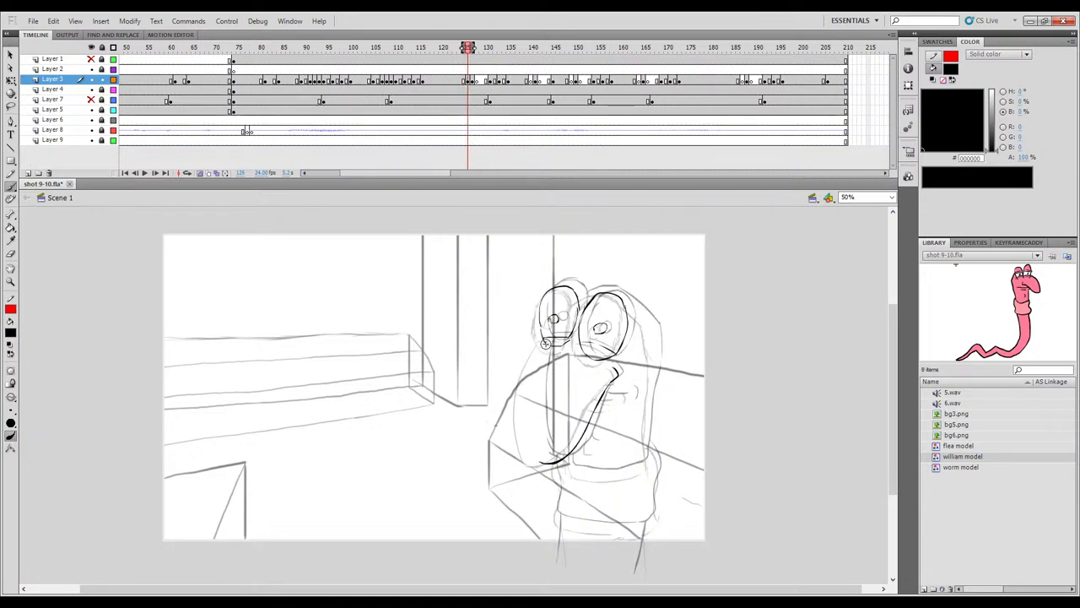
pyautogui.moveTo(531, 390); pyautogui.dragTo(533, 436)
pyautogui.press(',')
pyautogui.press('.')
pyautogui.press('.')
pyautogui.press(',')
pyautogui.press(',')
pyautogui.press('.')
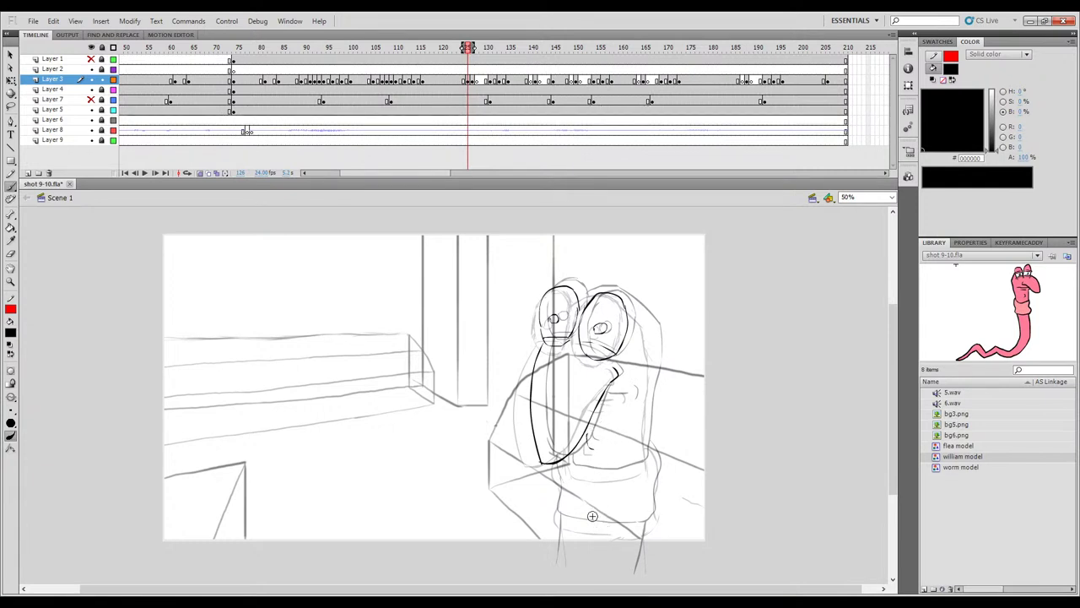
# Draw the mouth lines and the cheek curve beside the nose on frame 126.
pyautogui.press(',')
pyautogui.press('.')
pyautogui.press('.')
pyautogui.press(',')
pyautogui.hotkey('ctrl', 'z')
pyautogui.moveTo(626, 389); pyautogui.dragTo(631, 398)
pyautogui.press(',')
pyautogui.press('.')
pyautogui.press(',')
pyautogui.press('.')
# Outline the head on frame 126 with the lower jaw edge, the crown and the back of the head.
pyautogui.moveTo(586, 472); pyautogui.dragTo(638, 469)
pyautogui.press(',')
pyautogui.press('.')
pyautogui.moveTo(581, 296)
pyautogui.mouseDown()
pyautogui.moveTo(640, 312)
pyautogui.moveTo(654, 369)
pyautogui.mouseUp()
pyautogui.press('.')
pyautogui.press(',')
pyautogui.press('.')
pyautogui.press(',')
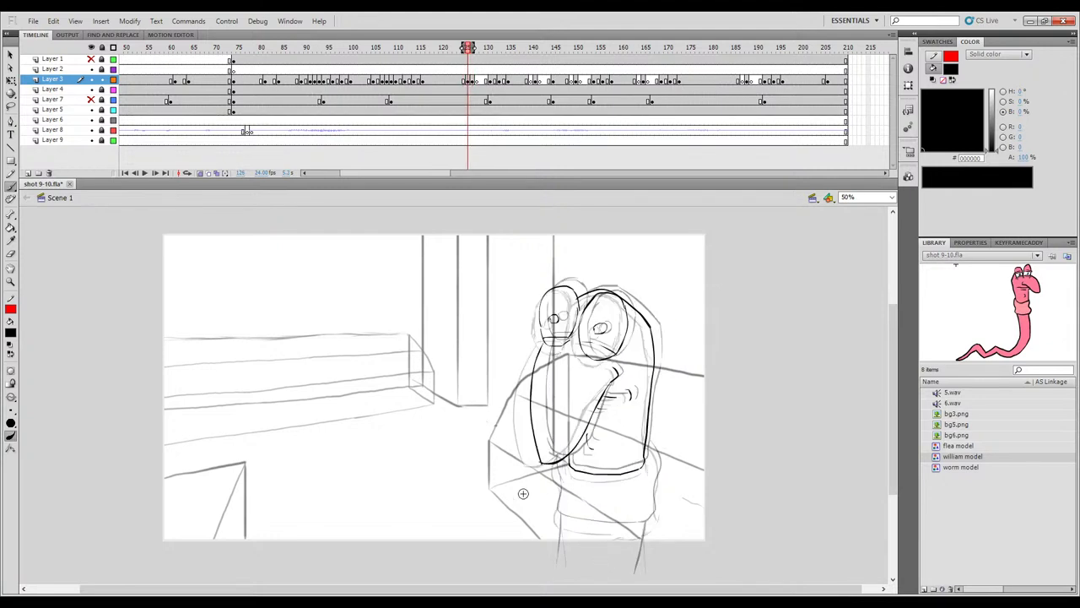
# Turn off onion skinning and play back the shot repeatedly to review the new drawing on frame 126.
pyautogui.click(199, 174)
pyautogui.moveTo(466, 50)
pyautogui.mouseDown()
pyautogui.moveTo(481, 49)
pyautogui.moveTo(449, 49)
pyautogui.moveTo(509, 65)
pyautogui.moveTo(364, 68)
pyautogui.mouseUp()
pyautogui.press('Return')
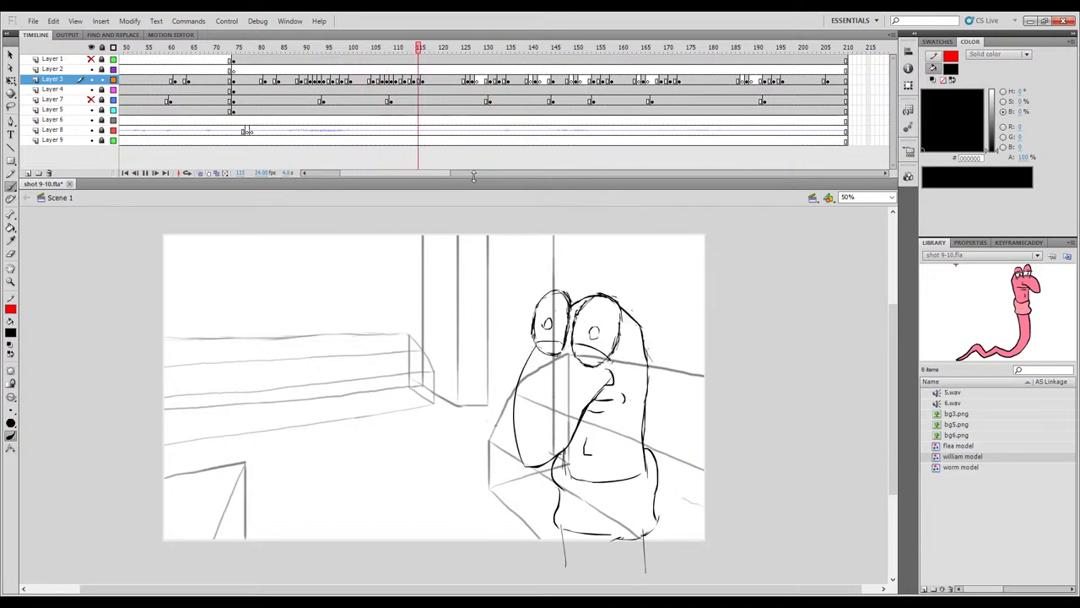
pyautogui.click(466, 57)
pyautogui.moveTo(466, 56); pyautogui.dragTo(365, 59)
pyautogui.press('Return')
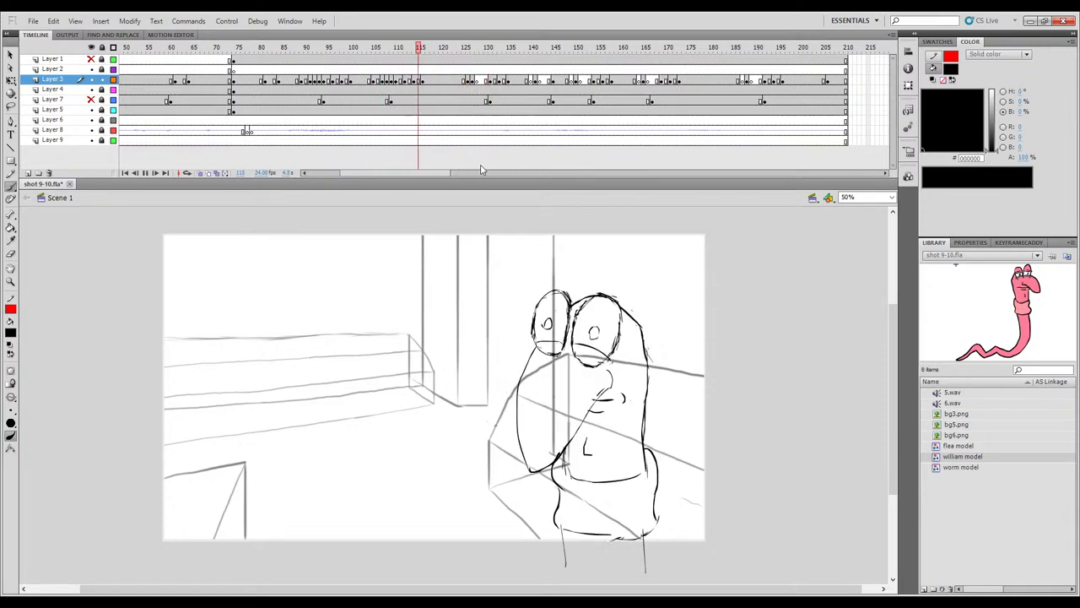
pyautogui.press('Return')
pyautogui.moveTo(504, 50); pyautogui.dragTo(423, 83)
pyautogui.press('Return')
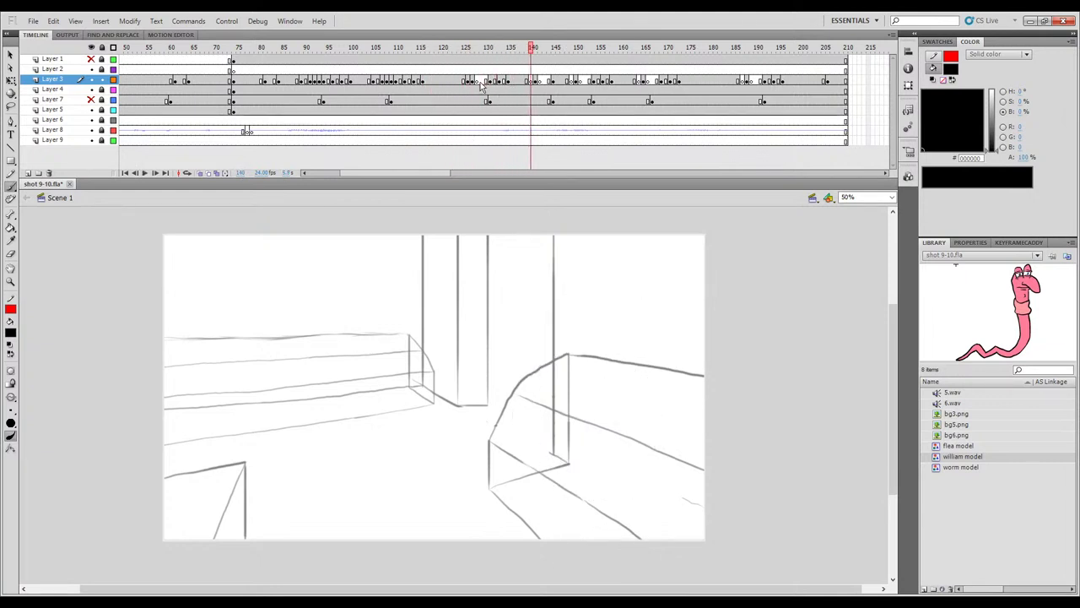
# Turn on onion skinning at empty frame 128 on Layer 3 and extend its range forward to frame 131.
pyautogui.click(478, 81)
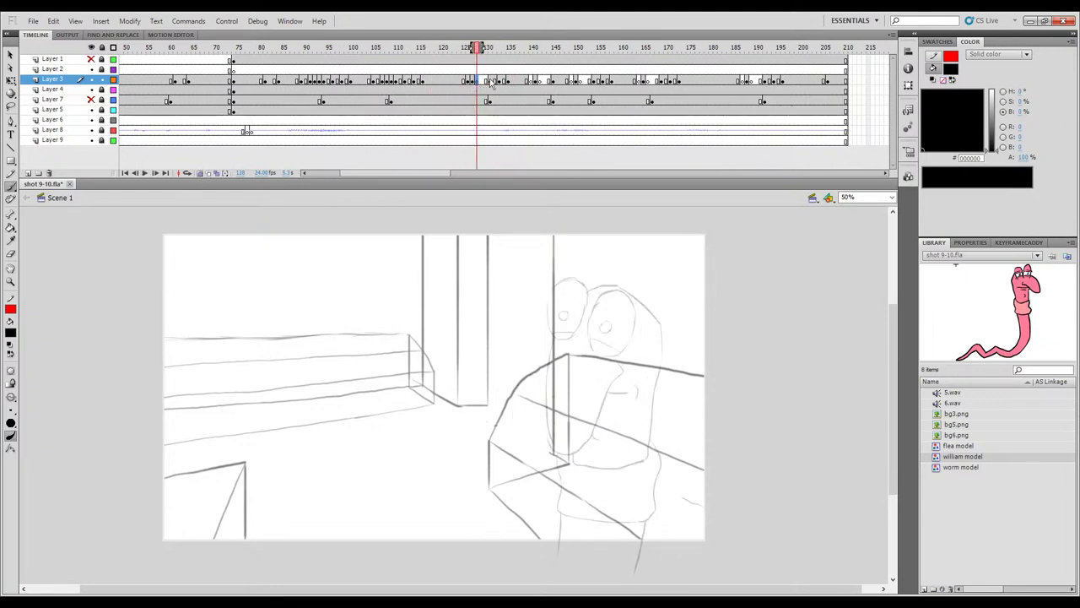
pyautogui.moveTo(485, 47); pyautogui.dragTo(491, 49)
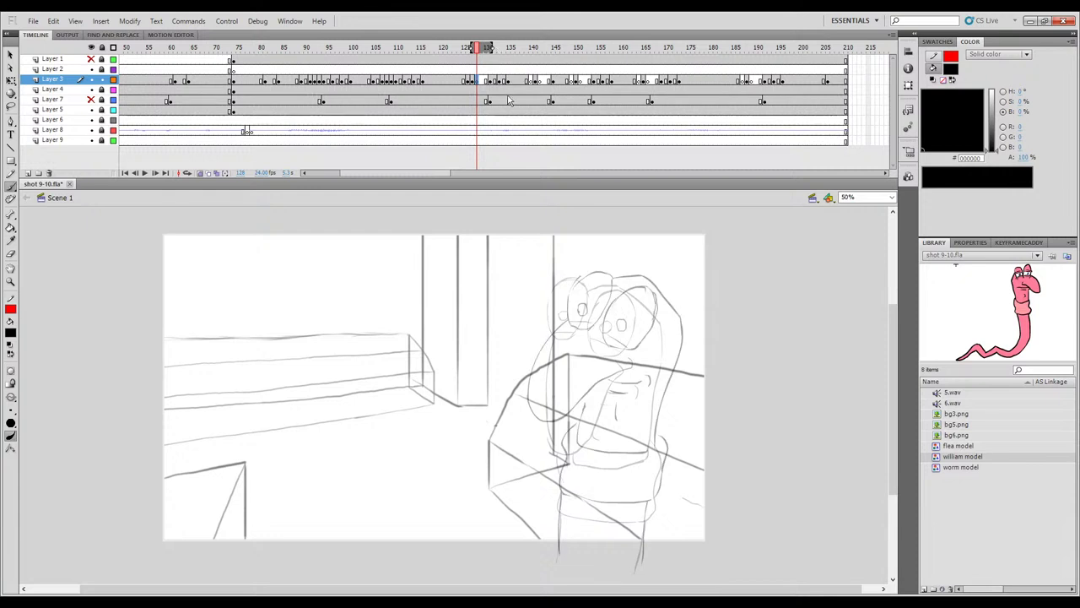
pyautogui.press(',')
pyautogui.press(',')
pyautogui.press(',')
pyautogui.press('.')
pyautogui.press('.')
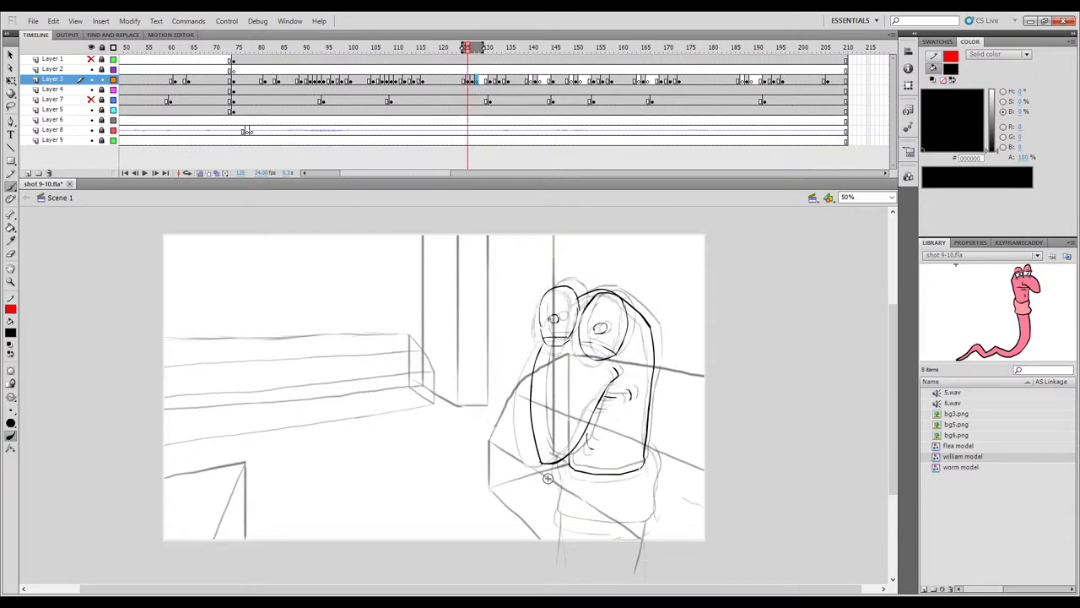
pyautogui.press('.')
pyautogui.press(',')
pyautogui.press('.')
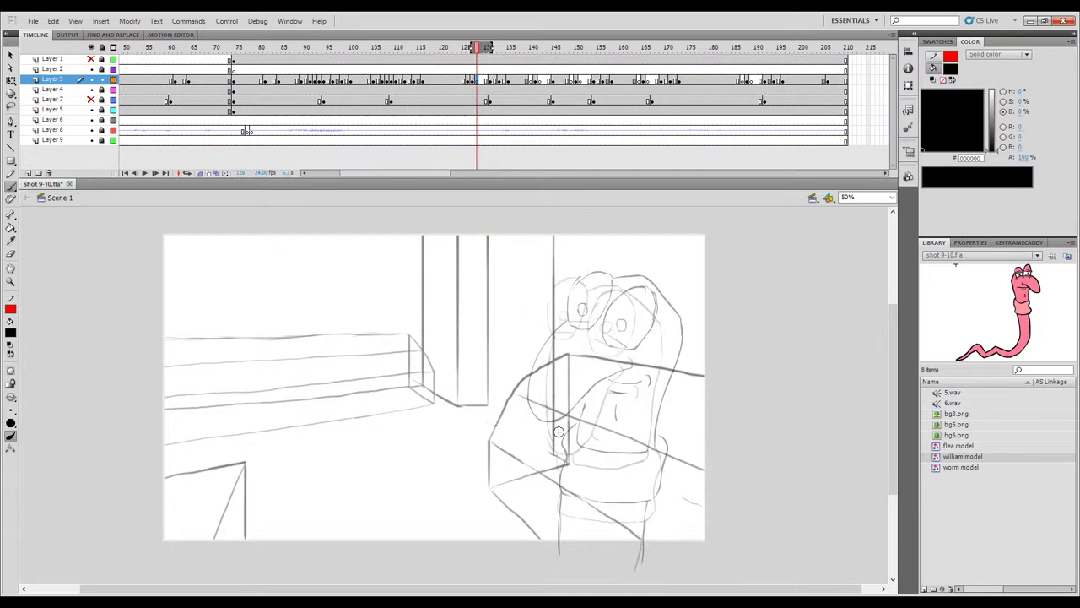
# Draw both eyes with their pupils on frame 128, placed between the neighbouring poses.
pyautogui.press(',')
pyautogui.press('.')
pyautogui.press(',')
pyautogui.press('.')
pyautogui.press(',')
pyautogui.press('.')
pyautogui.moveTo(631, 291)
pyautogui.mouseDown()
pyautogui.moveTo(595, 329)
pyautogui.moveTo(603, 352)
pyautogui.moveTo(623, 348)
pyautogui.moveTo(643, 308)
pyautogui.mouseUp()
pyautogui.moveTo(571, 334)
pyautogui.mouseDown()
pyautogui.moveTo(557, 315)
pyautogui.moveTo(571, 279)
pyautogui.mouseUp()
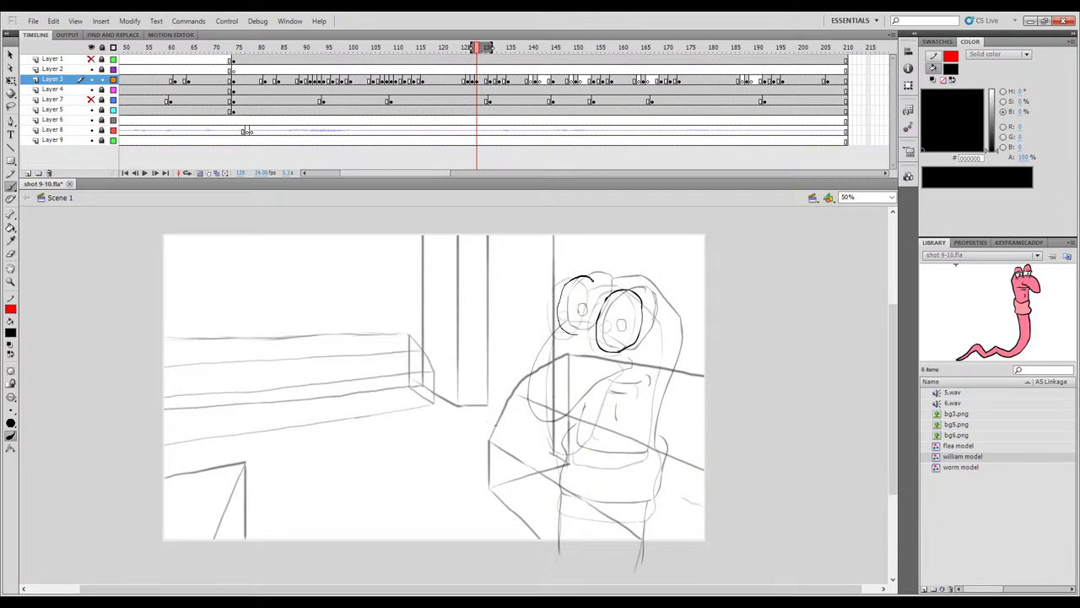
pyautogui.moveTo(590, 326)
pyautogui.mouseDown()
pyautogui.moveTo(577, 336)
pyautogui.moveTo(568, 314)
pyautogui.moveTo(621, 330)
pyautogui.mouseUp()
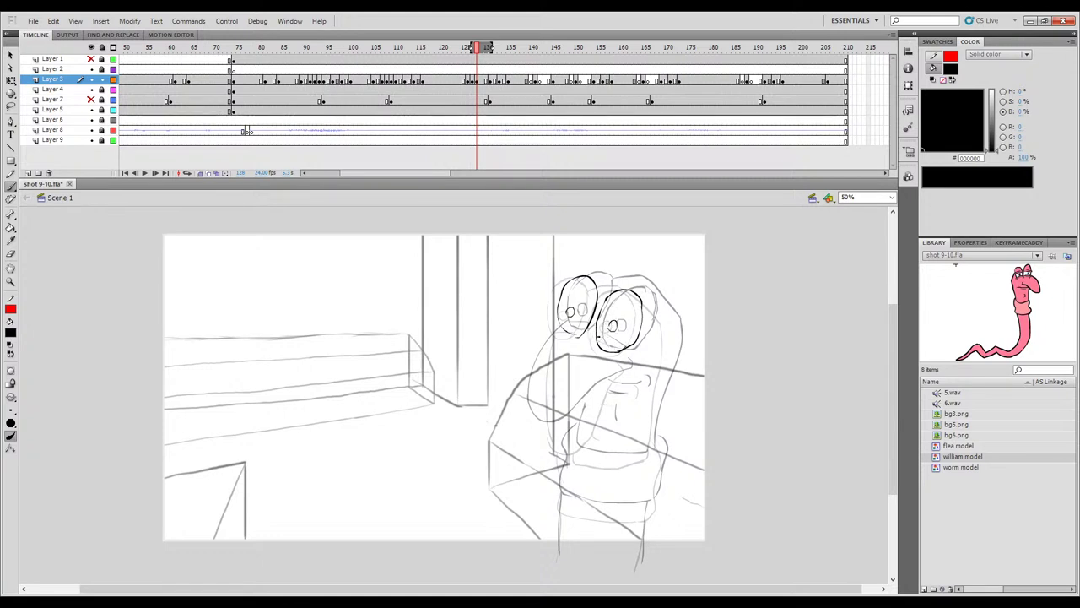
pyautogui.press('.')
pyautogui.press(',')
# Draw the short hook where the nose meets the face beneath the larger eye on frame 128.
pyautogui.moveTo(622, 361); pyautogui.dragTo(621, 372)
pyautogui.press(',')
pyautogui.press('.')
pyautogui.moveTo(560, 329); pyautogui.dragTo(550, 342)
pyautogui.moveTo(543, 391); pyautogui.dragTo(559, 434)
pyautogui.hotkey('ctrl', 'z')
pyautogui.hotkey('ctrl', 'z')
pyautogui.hotkey('ctrl', 'z')
# Draw the long nose on frame 128, curving from the hook down around a rounded tip and up to the smaller eye.
pyautogui.moveTo(609, 381)
pyautogui.mouseDown()
pyautogui.moveTo(586, 443)
pyautogui.moveTo(565, 441)
pyautogui.moveTo(547, 411)
pyautogui.mouseUp()
pyautogui.moveTo(563, 326); pyautogui.dragTo(547, 363)
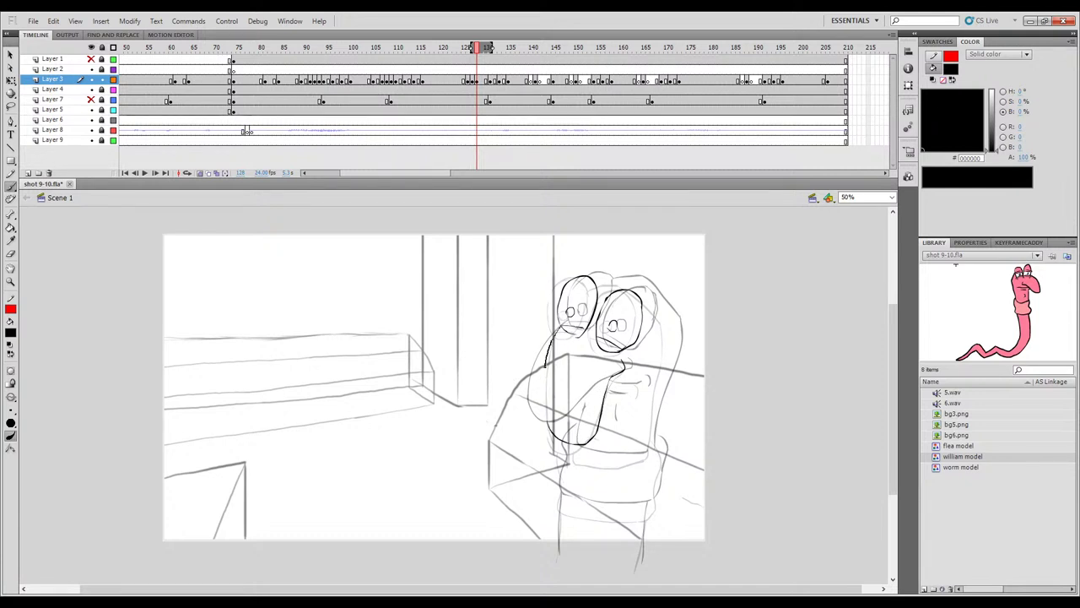
pyautogui.moveTo(545, 404); pyautogui.dragTo(547, 425)
pyautogui.press('.')
pyautogui.press('.')
pyautogui.press('.')
# Turn off onion skinning and play back the shot to check the movement around frame 128.
pyautogui.click(200, 174)
pyautogui.moveTo(483, 48)
pyautogui.mouseDown()
pyautogui.moveTo(460, 53)
pyautogui.moveTo(510, 55)
pyautogui.moveTo(400, 138)
pyautogui.moveTo(447, 149)
pyautogui.mouseUp()
pyautogui.press('Return')
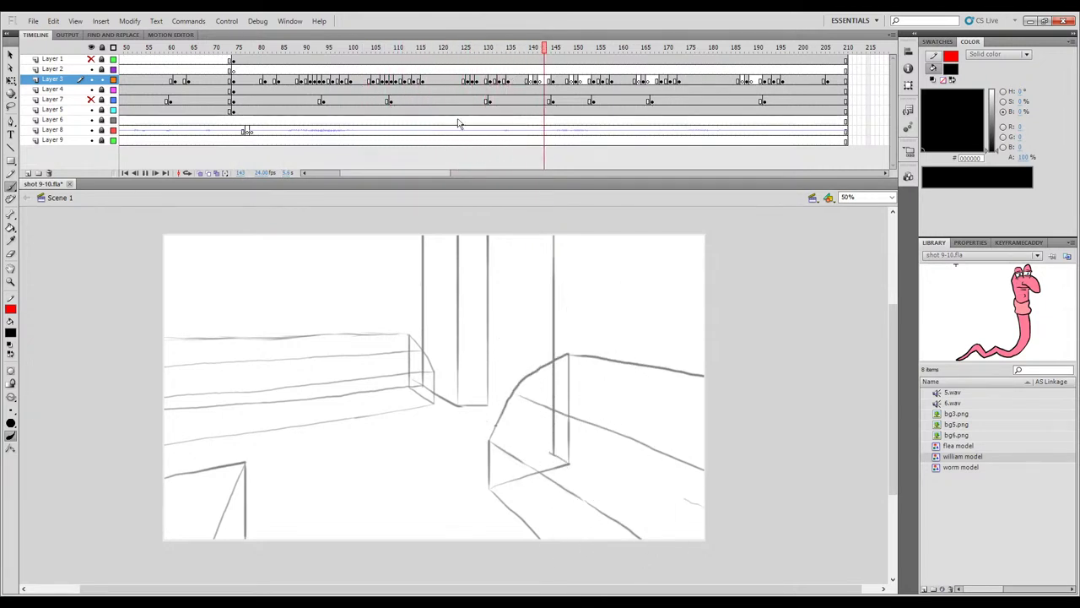
# With onion skinning on, draw the short mouth line and its corner crease beneath the nose hook on frame 128.
pyautogui.moveTo(484, 53); pyautogui.dragTo(476, 55)
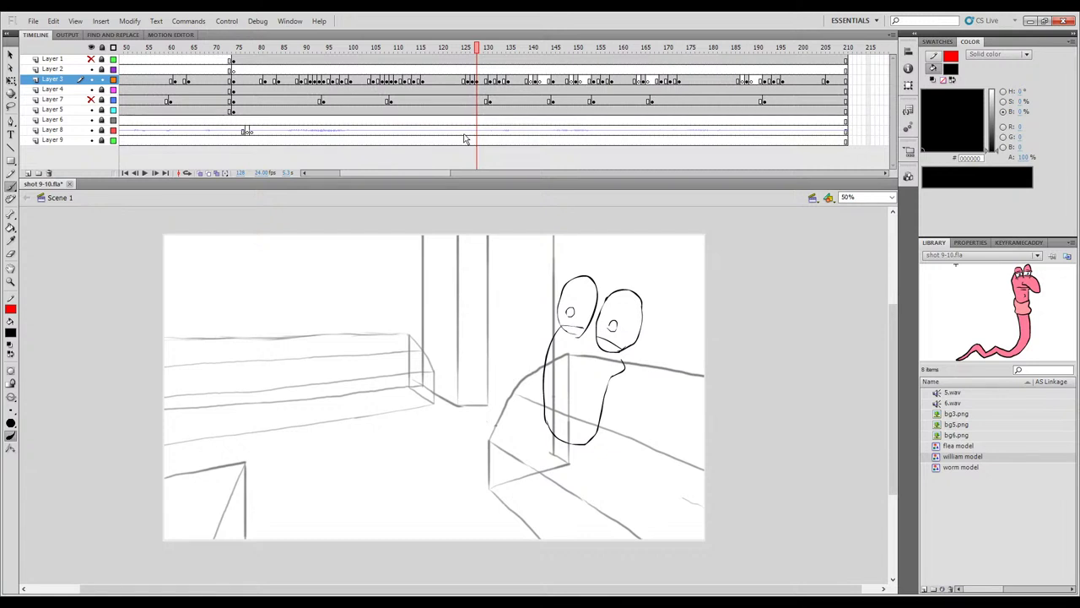
pyautogui.press(',')
pyautogui.press('.')
pyautogui.click(199, 173)
pyautogui.press(',')
pyautogui.press('.')
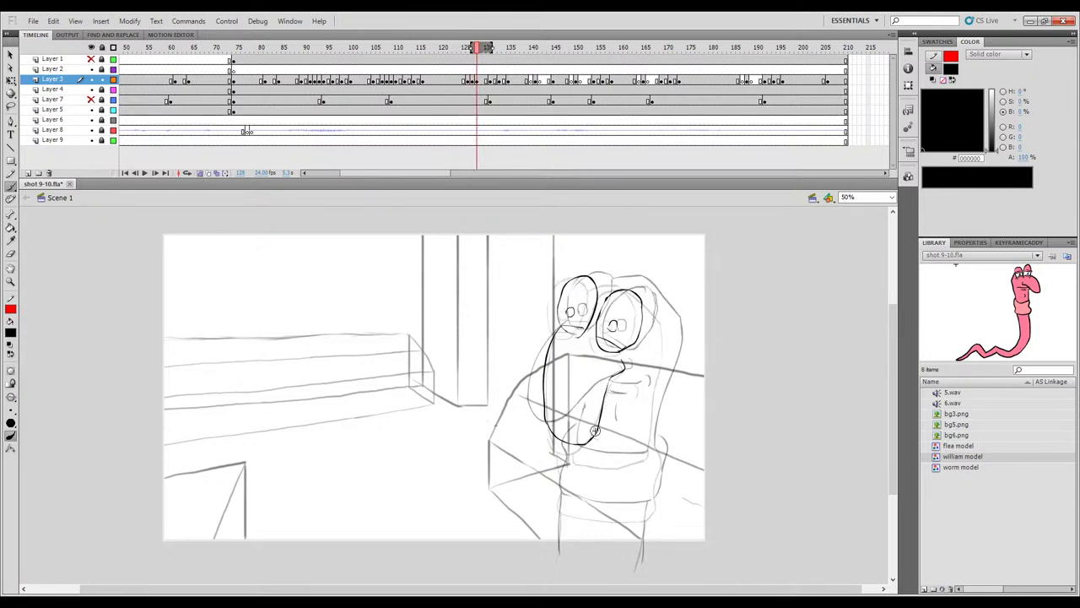
pyautogui.moveTo(632, 387)
pyautogui.mouseDown()
pyautogui.moveTo(604, 382)
pyautogui.moveTo(641, 392)
pyautogui.mouseUp()
pyautogui.press(',')
pyautogui.press('.')
pyautogui.press(',')
pyautogui.press('.')
pyautogui.press(',')
pyautogui.press('.')
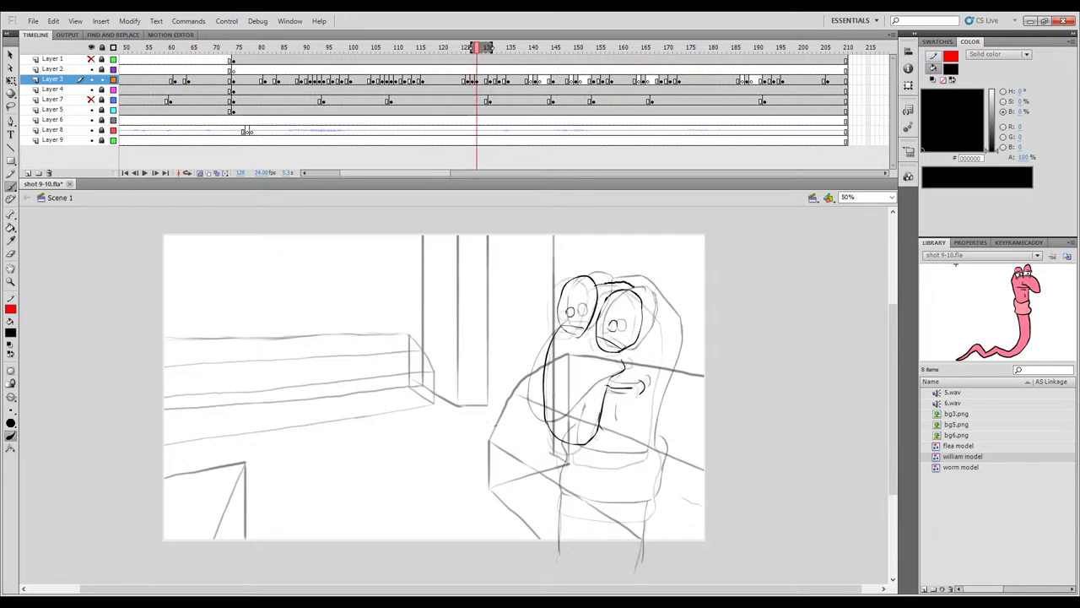
# Draw the head outline on frame 128, from above the larger eye down the back of the head and along the jaw.
pyautogui.moveTo(603, 290); pyautogui.dragTo(668, 322)
pyautogui.press(',')
pyautogui.press('.')
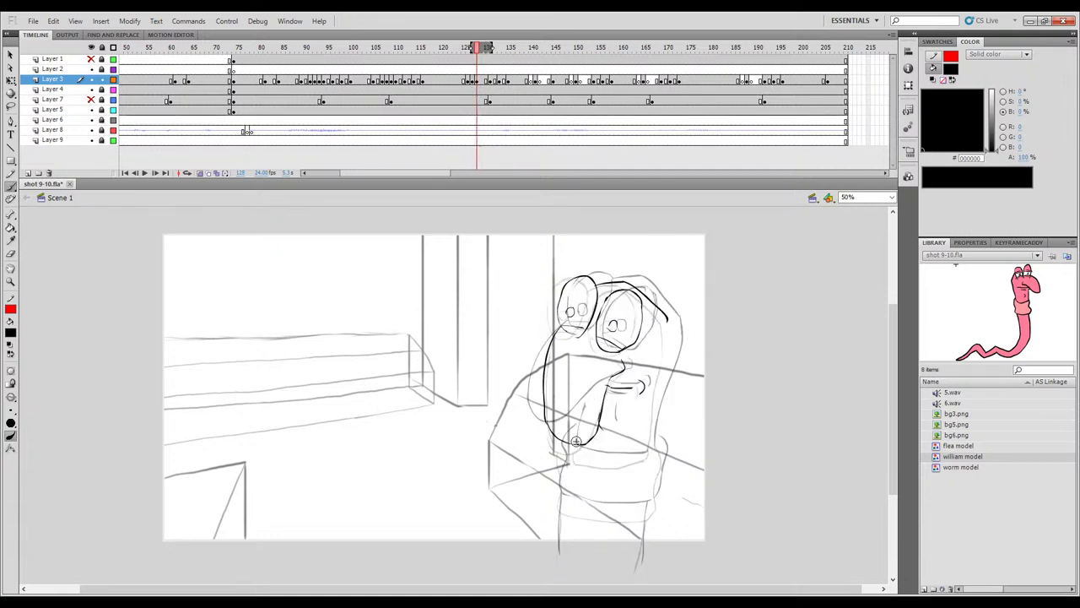
pyautogui.moveTo(578, 456); pyautogui.dragTo(647, 453)
pyautogui.press(',')
pyautogui.press('.')
pyautogui.hotkey('ctrl', 'z')
pyautogui.moveTo(664, 384); pyautogui.dragTo(655, 426)
pyautogui.hotkey('ctrl', 'z')
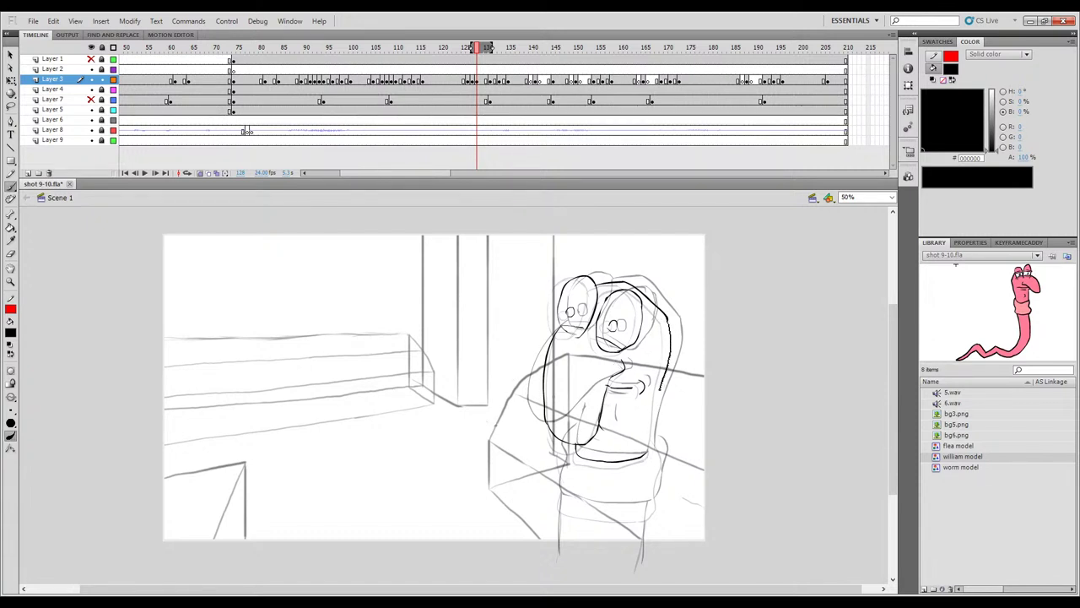
pyautogui.moveTo(651, 448); pyautogui.dragTo(639, 458)
pyautogui.press(',')
pyautogui.press('.')
pyautogui.press(',')
pyautogui.press('.')
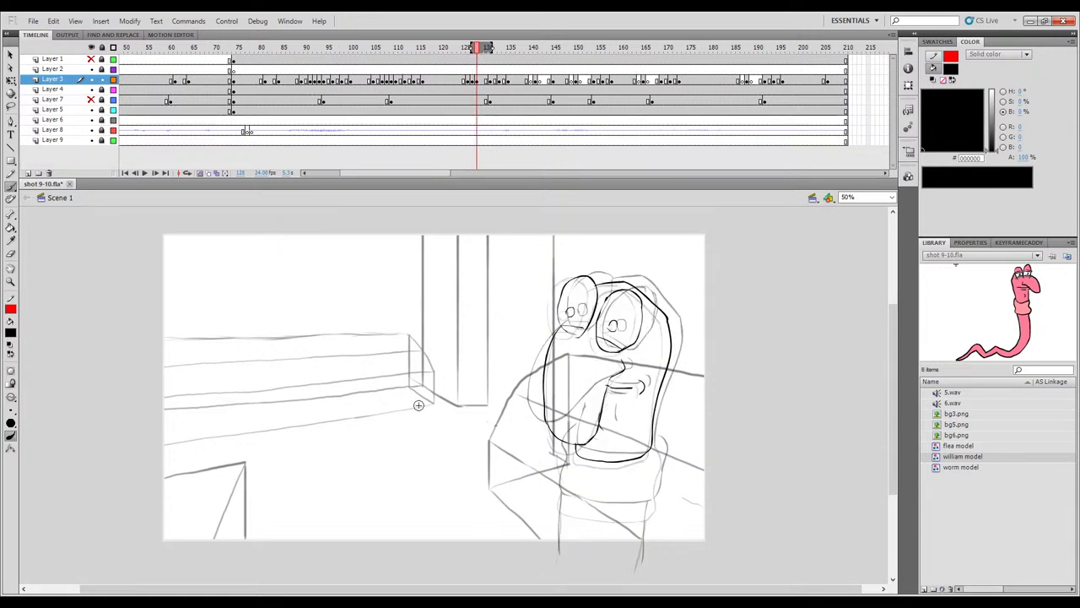
# Turn off onion skinning and insert blank keyframes on Layer 3 at frames 129 and 124.
pyautogui.click(200, 174)
pyautogui.moveTo(476, 48)
pyautogui.mouseDown()
pyautogui.moveTo(511, 48)
pyautogui.moveTo(453, 48)
pyautogui.moveTo(517, 48)
pyautogui.mouseUp()
pyautogui.click(487, 81)
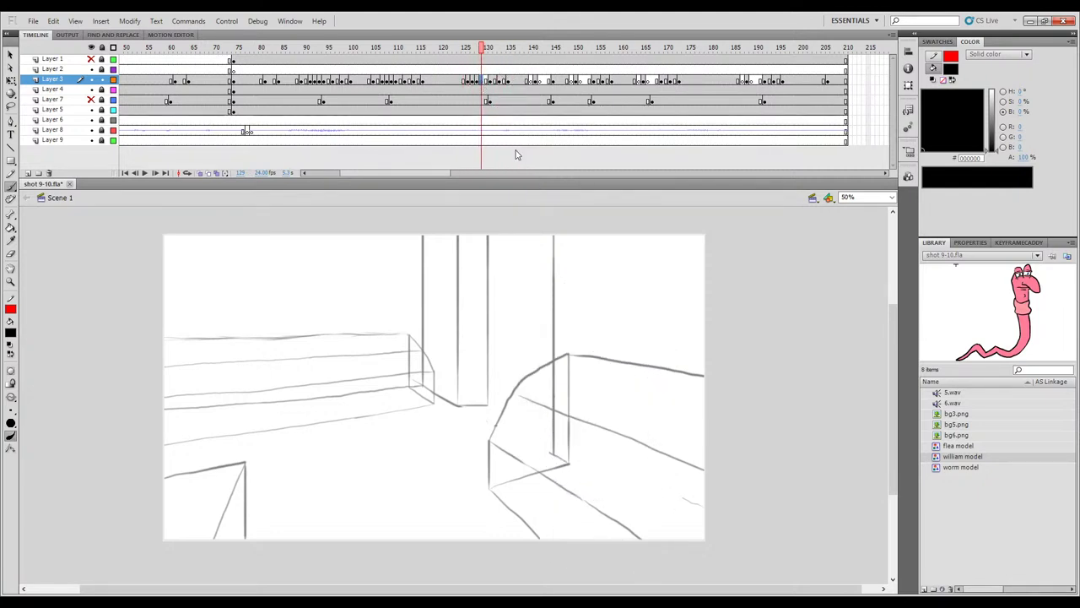
pyautogui.click(461, 81)
pyautogui.press('F7')
# Play back the shot several times to check the timing of the poses around frames 124 to 129.
pyautogui.moveTo(448, 48); pyautogui.dragTo(228, 48)
pyautogui.press('Return')
pyautogui.press('Return')
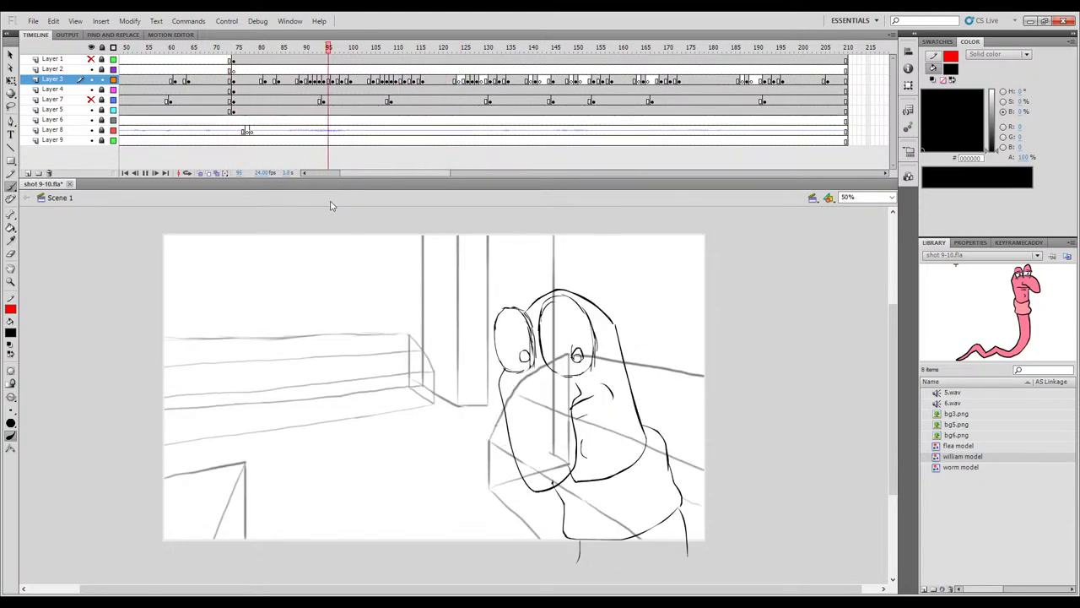
pyautogui.press('Return')
pyautogui.moveTo(388, 49)
pyautogui.mouseDown()
pyautogui.moveTo(341, 63)
pyautogui.moveTo(216, 63)
pyautogui.mouseUp()
pyautogui.press('Return')
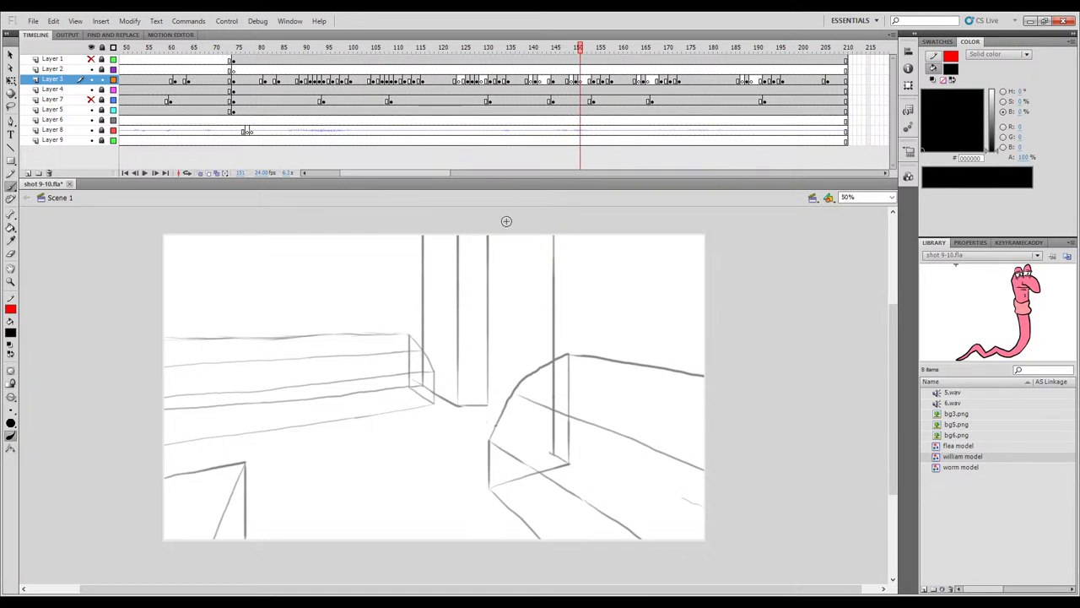
pyautogui.moveTo(468, 51); pyautogui.dragTo(153, 93)
pyautogui.press('Return')
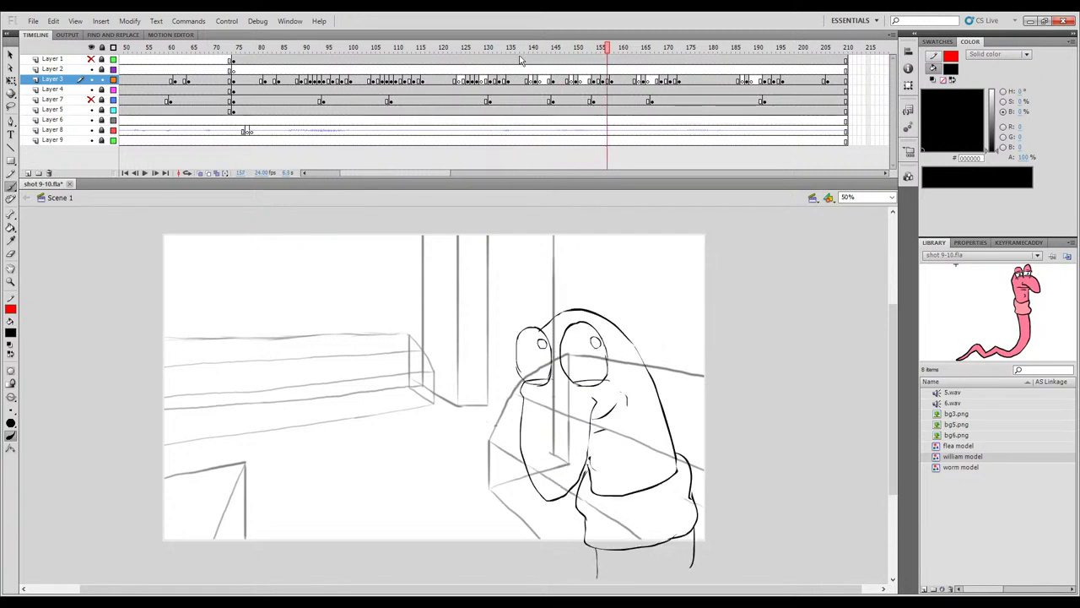
# With onion skinning on, draw the larger eye with its pupil and lower lid on frame 124, between the neighbouring poses.
pyautogui.click(458, 52)
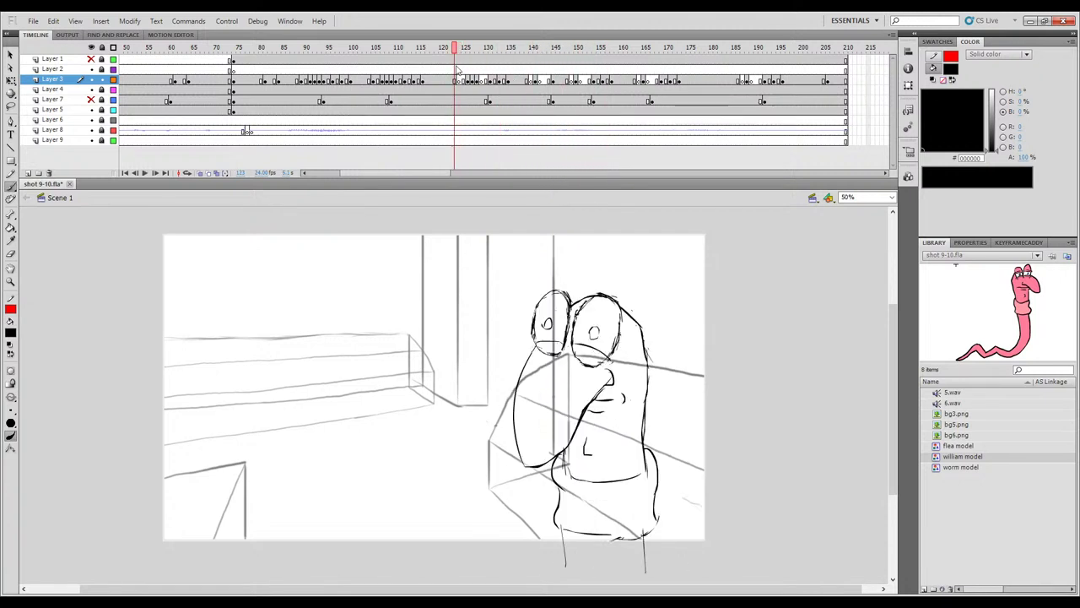
pyautogui.click(187, 173)
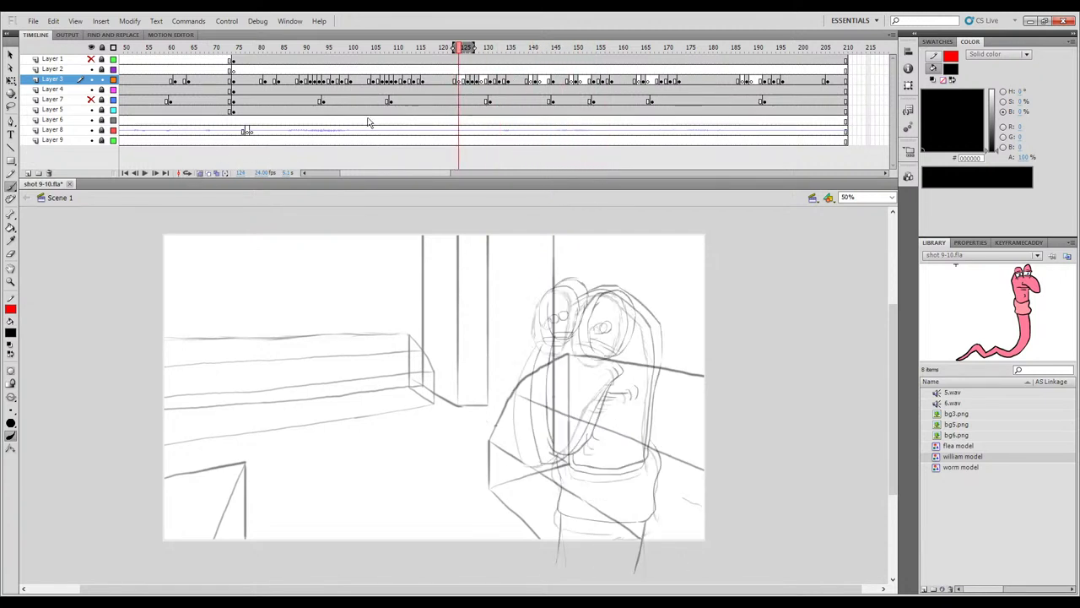
pyautogui.click(463, 48)
pyautogui.click(468, 48)
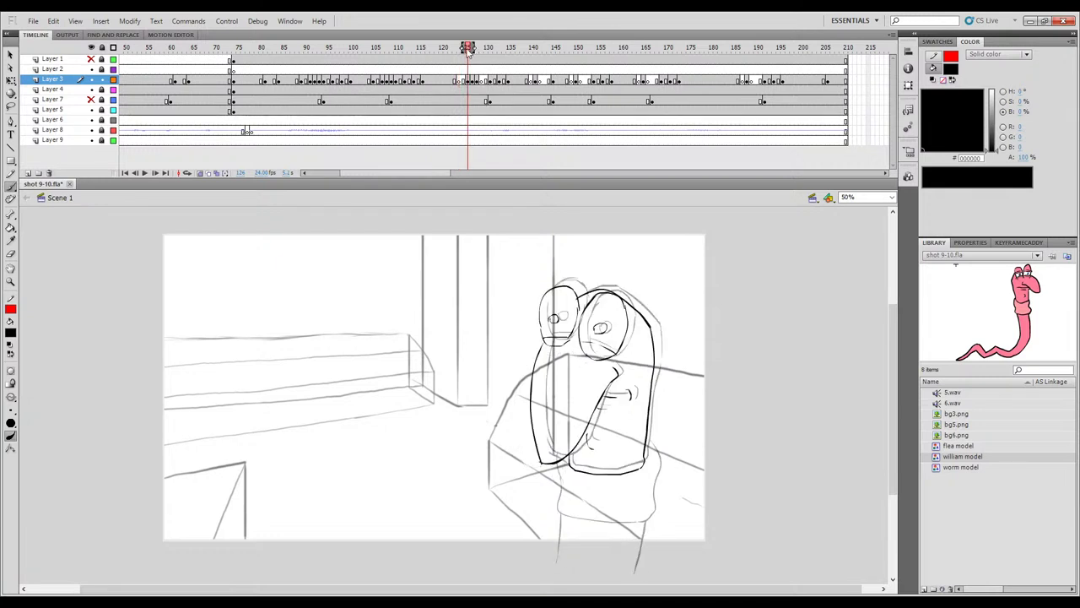
pyautogui.moveTo(474, 49); pyautogui.dragTo(477, 50)
pyautogui.click(458, 81)
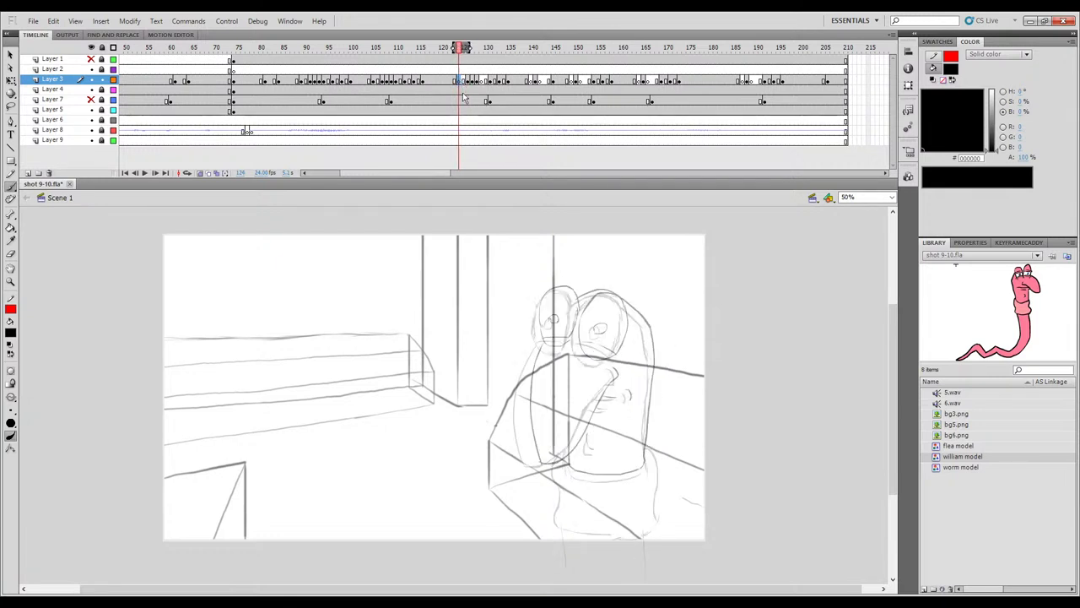
pyautogui.press(',')
pyautogui.press('.')
pyautogui.moveTo(588, 297); pyautogui.dragTo(581, 360)
pyautogui.moveTo(584, 362); pyautogui.dragTo(592, 363)
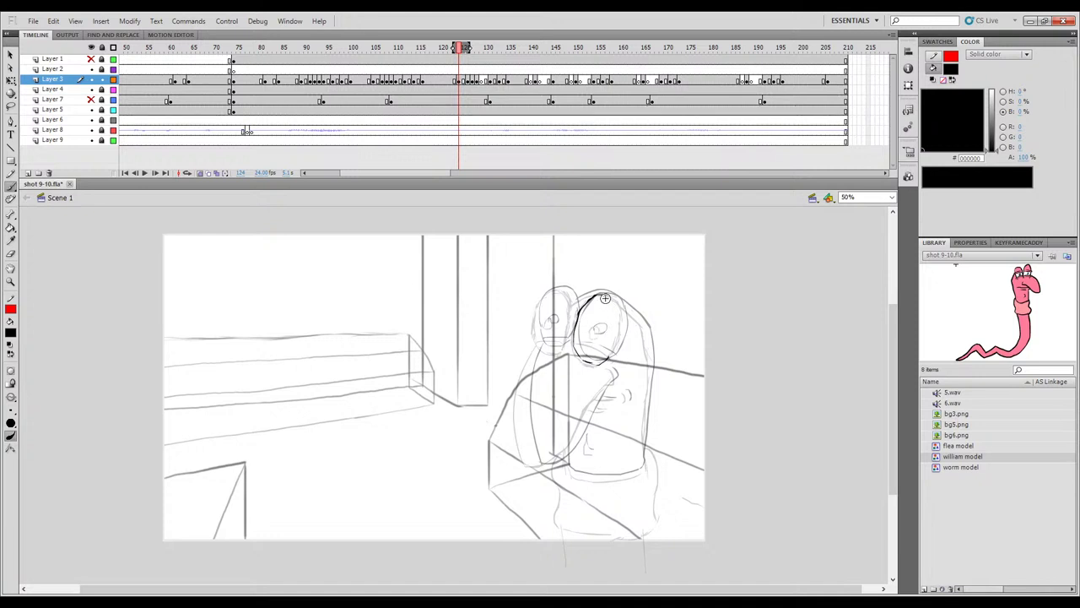
pyautogui.moveTo(619, 304); pyautogui.dragTo(615, 362)
pyautogui.hotkey('ctrl', 'z')
pyautogui.moveTo(623, 314); pyautogui.dragTo(613, 352)
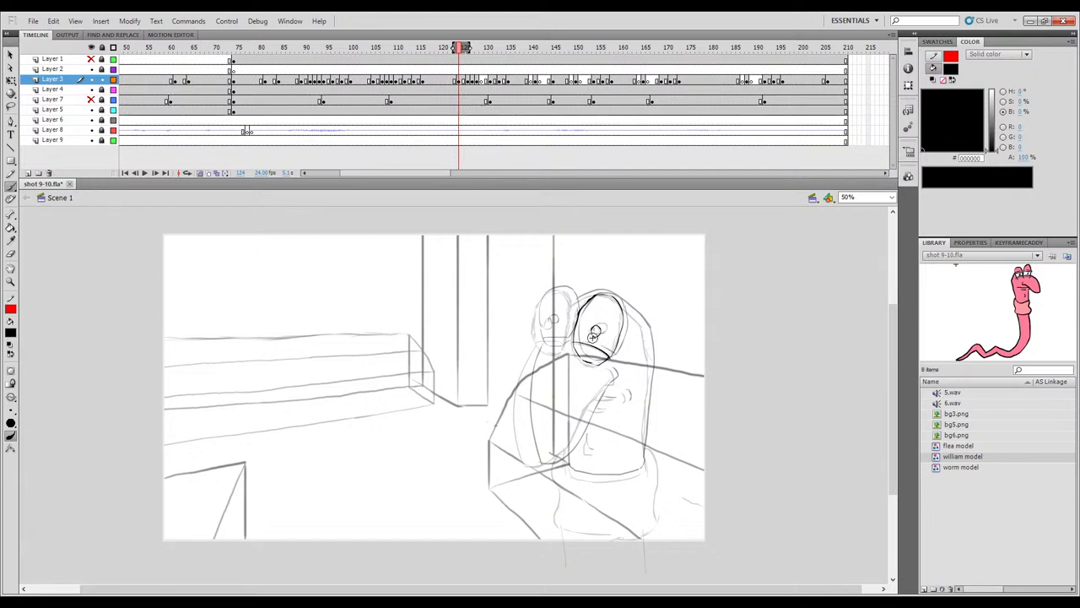
# Draw the smaller eye with its pupil and lower lid line on frame 124.
pyautogui.moveTo(539, 309); pyautogui.dragTo(534, 318)
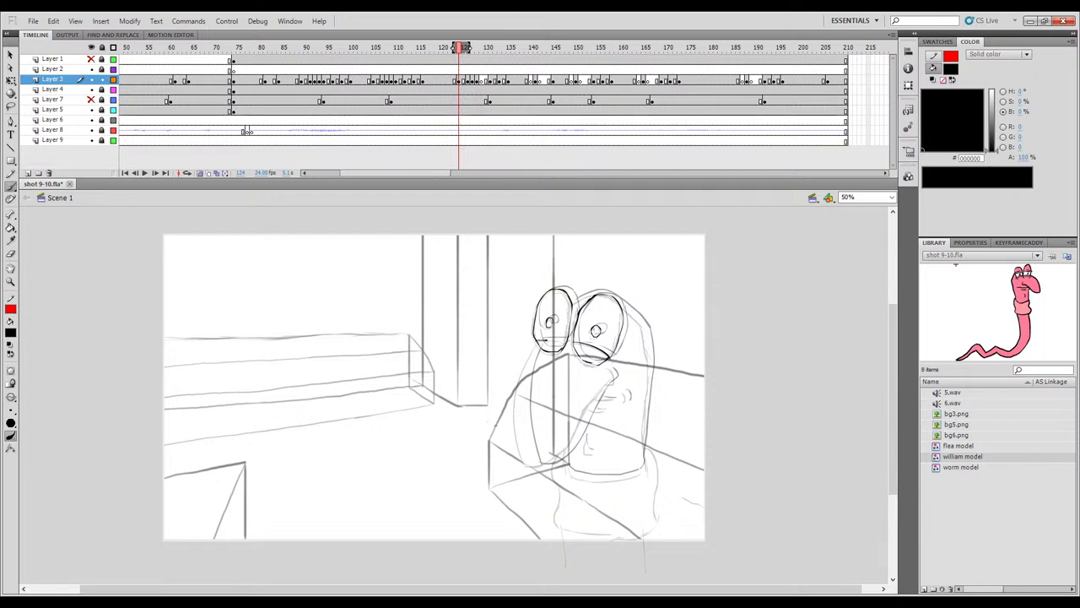
pyautogui.moveTo(557, 341); pyautogui.dragTo(568, 345)
pyautogui.press(',')
pyautogui.press('.')
pyautogui.press(',')
pyautogui.press('.')
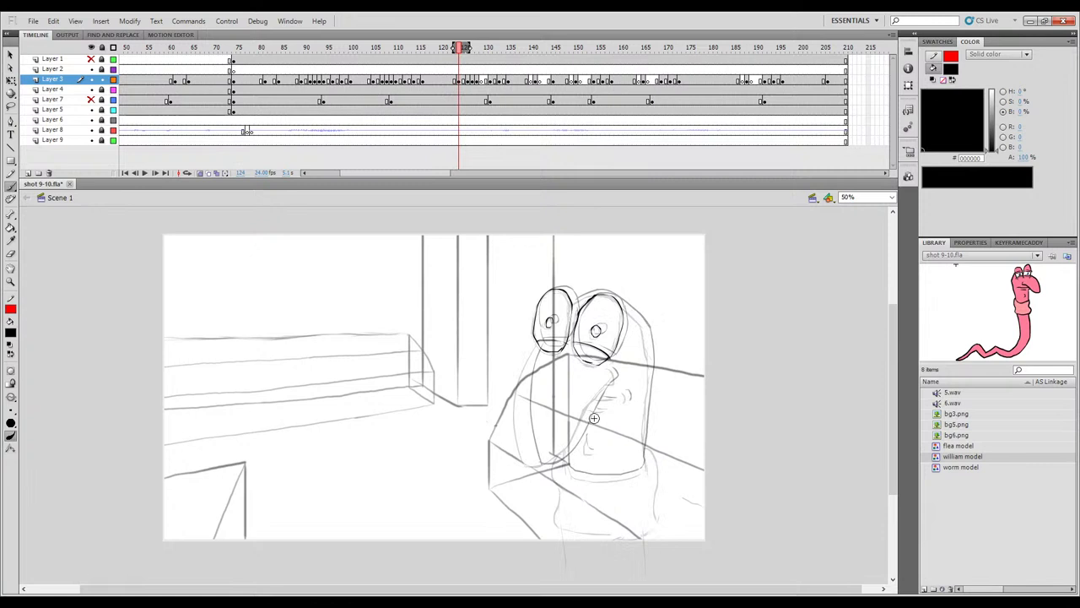
pyautogui.press(',')
pyautogui.press('.')
pyautogui.press(',')
pyautogui.press('.')
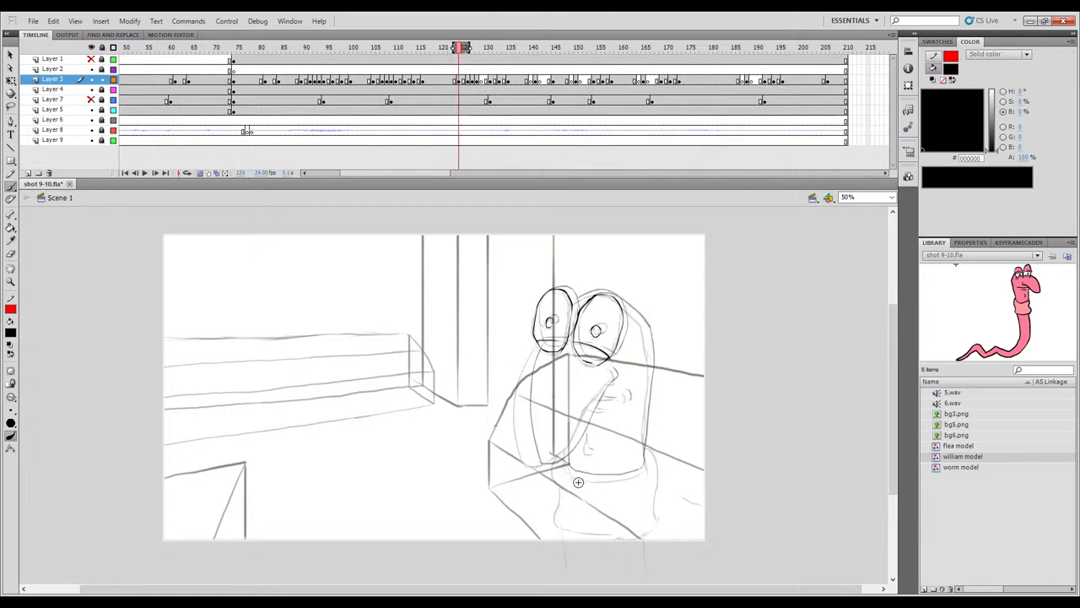
# Draw the short hook where the nose meets the face beneath the larger eye on frame 124.
pyautogui.press(',')
pyautogui.press('.')
pyautogui.moveTo(613, 371); pyautogui.dragTo(604, 393)
pyautogui.press(',')
pyautogui.press('.')
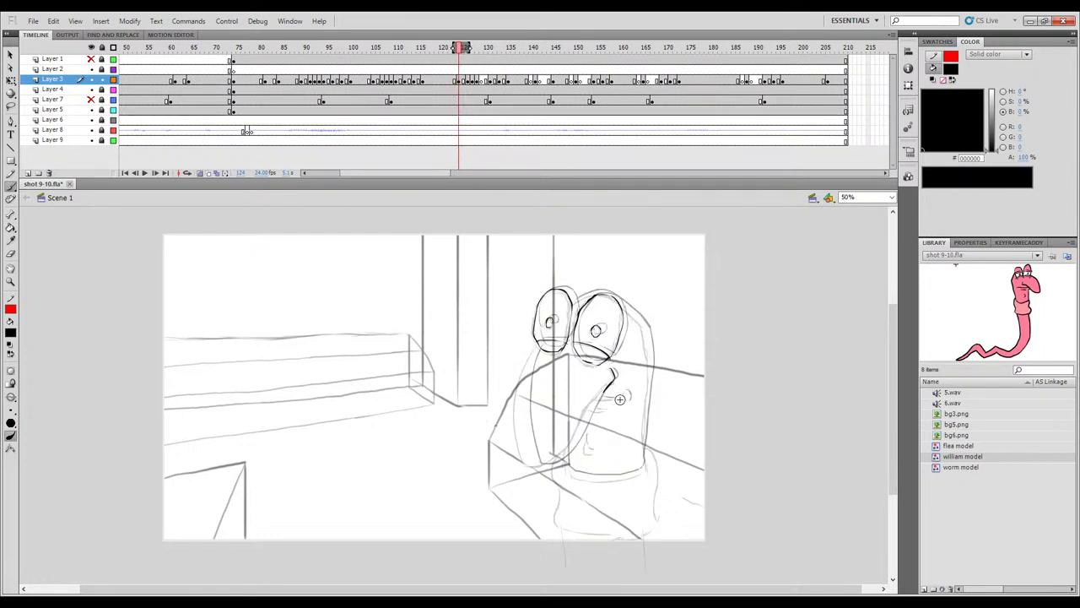
# Draw the long nose on frame 124 from the smaller eye around the tip to the hook, and add the cheek crease.
pyautogui.press(',')
pyautogui.press('.')
pyautogui.moveTo(537, 344); pyautogui.dragTo(532, 355)
pyautogui.press(',')
pyautogui.press('.')
pyautogui.moveTo(538, 344); pyautogui.dragTo(532, 356)
pyautogui.hotkey('ctrl', 'z')
pyautogui.moveTo(535, 346)
pyautogui.mouseDown()
pyautogui.moveTo(515, 418)
pyautogui.moveTo(523, 464)
pyautogui.mouseUp()
pyautogui.hotkey('ctrl', 'z')
pyautogui.press(',')
pyautogui.press('.')
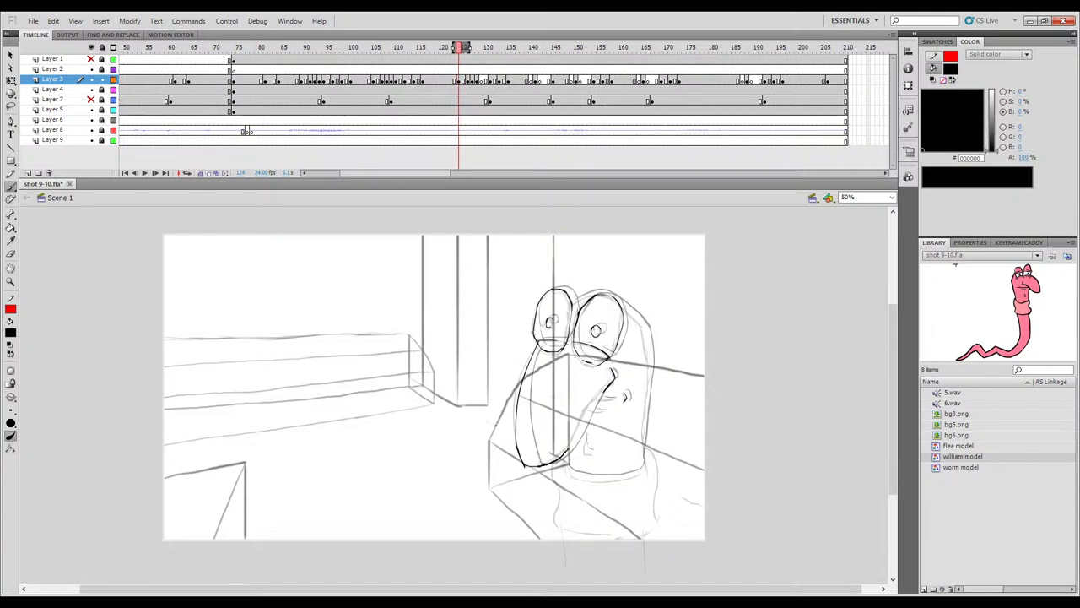
pyautogui.moveTo(578, 435); pyautogui.dragTo(612, 383)
pyautogui.press(',')
pyautogui.press('.')
pyautogui.press('e')
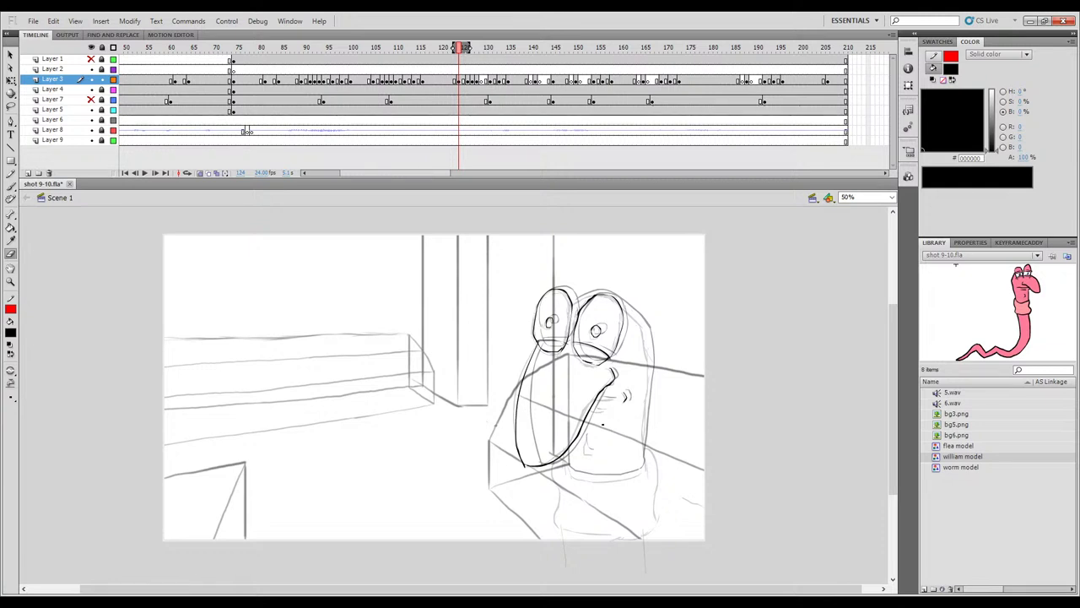
pyautogui.press('b')
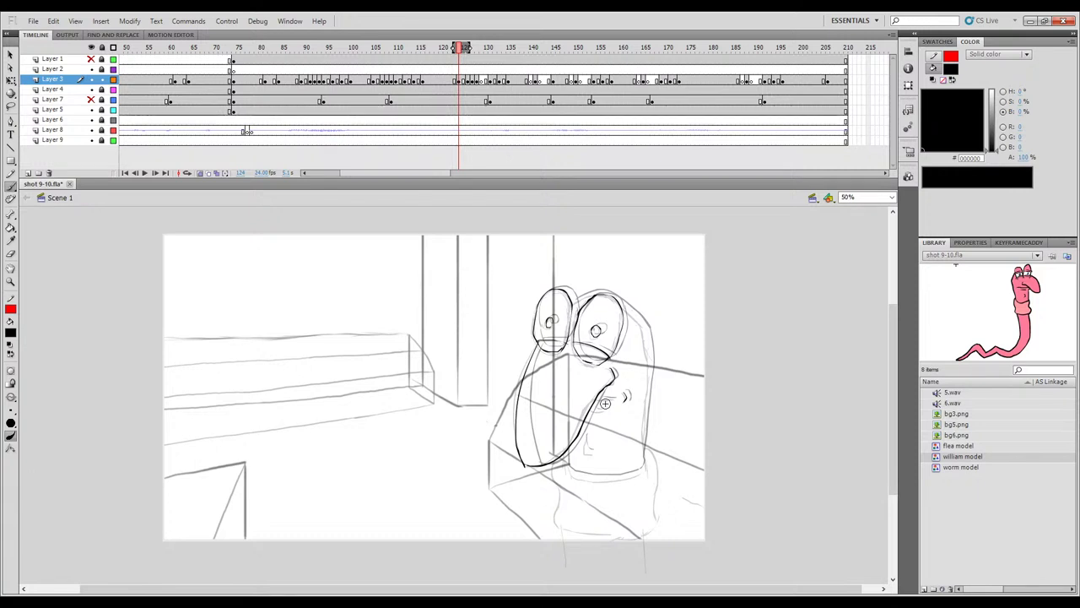
# Flip between frame 124 and its neighbouring frames to compare the nose and face positions.
pyautogui.press(',')
pyautogui.press('.')
pyautogui.press(',')
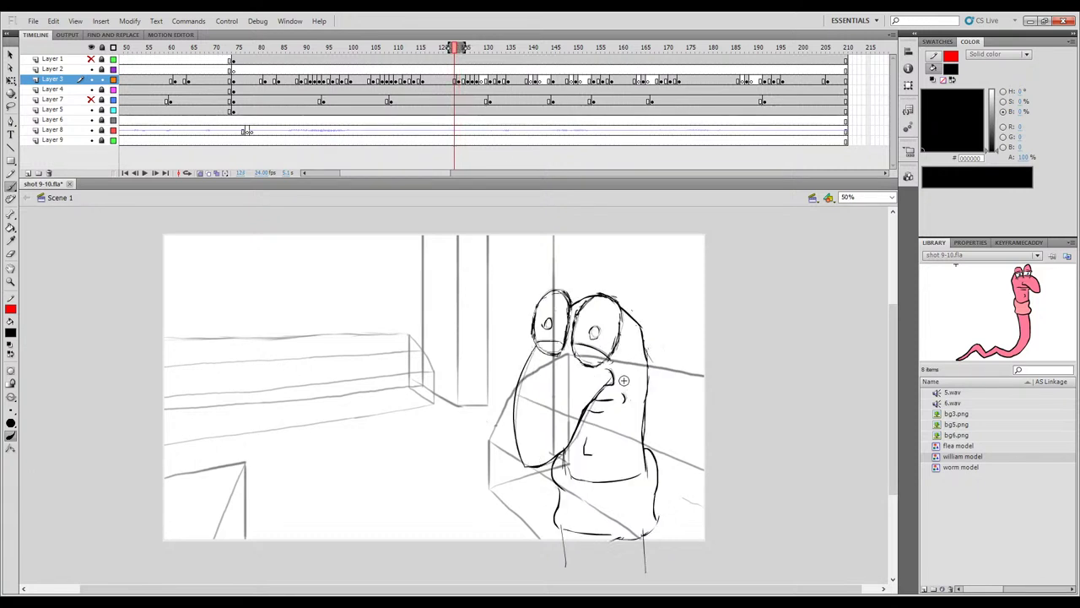
pyautogui.press('.')
pyautogui.press(',')
pyautogui.press('.')
pyautogui.press(',')
pyautogui.press('.')
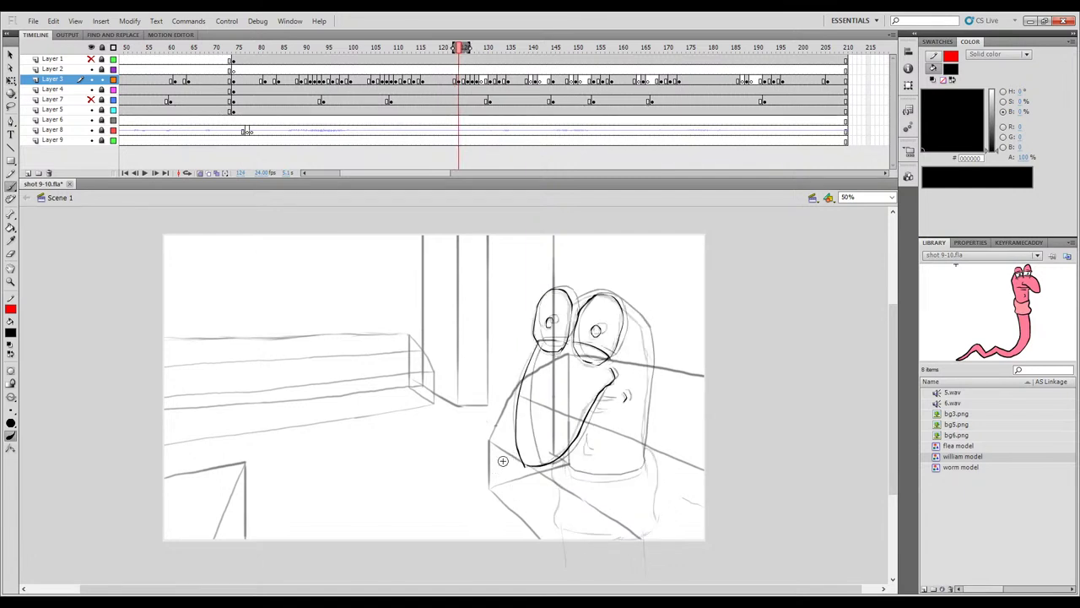
pyautogui.press('.')
pyautogui.press(',')
pyautogui.press('.')
pyautogui.press(',')
pyautogui.press(',')
pyautogui.press('.')
pyautogui.press(',')
pyautogui.press('.')
pyautogui.press(',')
pyautogui.press('.')
pyautogui.press(',')
pyautogui.press('.')
# Undo the last stroke and draw the jaw line beneath the nose on frame 124, curving up toward the back of the head.
pyautogui.hotkey('ctrl', 'z')
pyautogui.moveTo(564, 452)
pyautogui.mouseDown()
pyautogui.moveTo(566, 471)
pyautogui.moveTo(618, 479)
pyautogui.mouseUp()
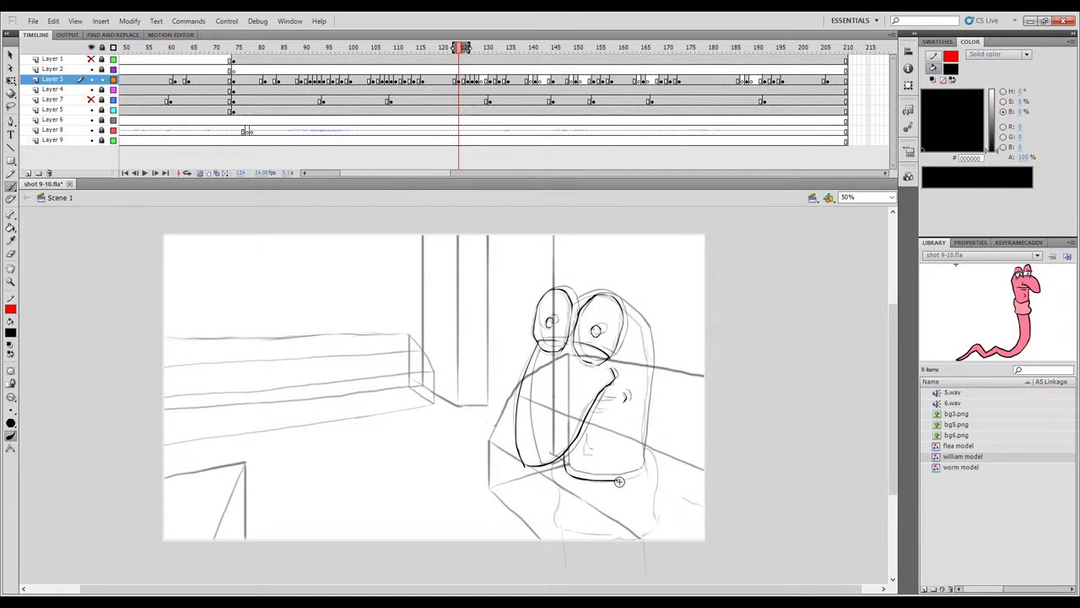
pyautogui.moveTo(621, 479); pyautogui.dragTo(639, 473)
pyautogui.press(',')
pyautogui.press('.')
pyautogui.press(',')
pyautogui.press('.')
pyautogui.press(',')
pyautogui.press('.')
pyautogui.press(',')
pyautogui.press('.')
pyautogui.press(',')
# Draw the back of the head on frame 124 from the top of the larger eye down to the jaw line.
pyautogui.moveTo(618, 306); pyautogui.dragTo(631, 315)
pyautogui.moveTo(644, 334); pyautogui.dragTo(648, 361)
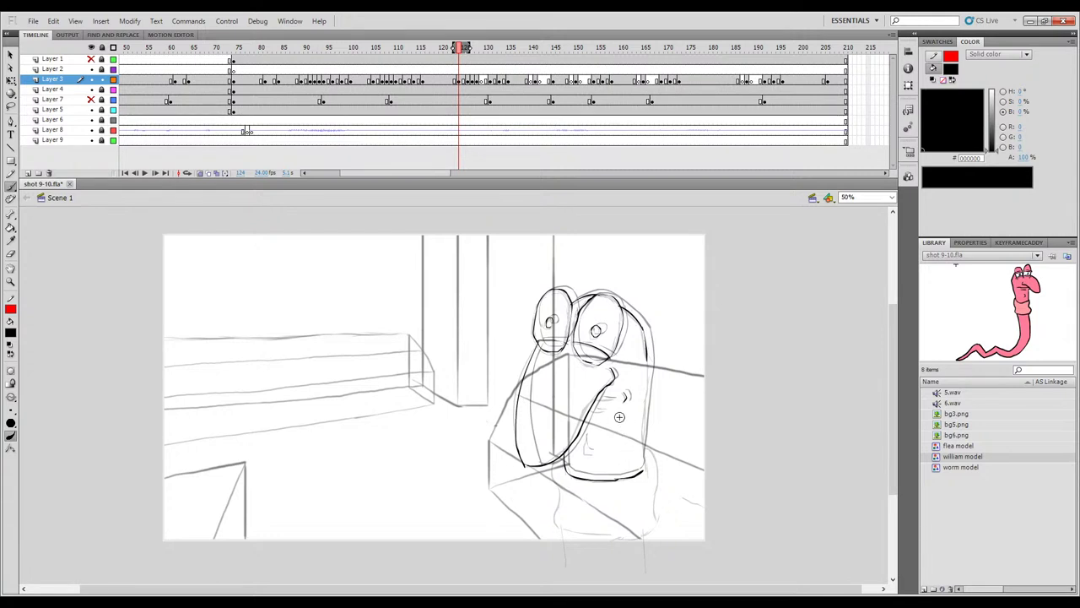
pyautogui.moveTo(641, 328); pyautogui.dragTo(649, 370)
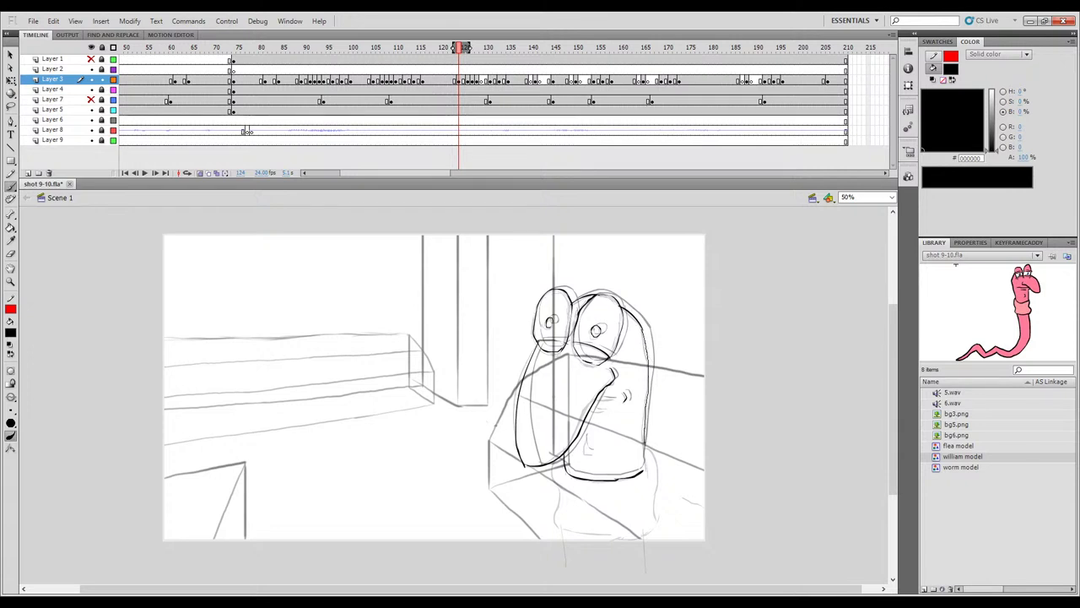
pyautogui.press(',')
pyautogui.press('.')
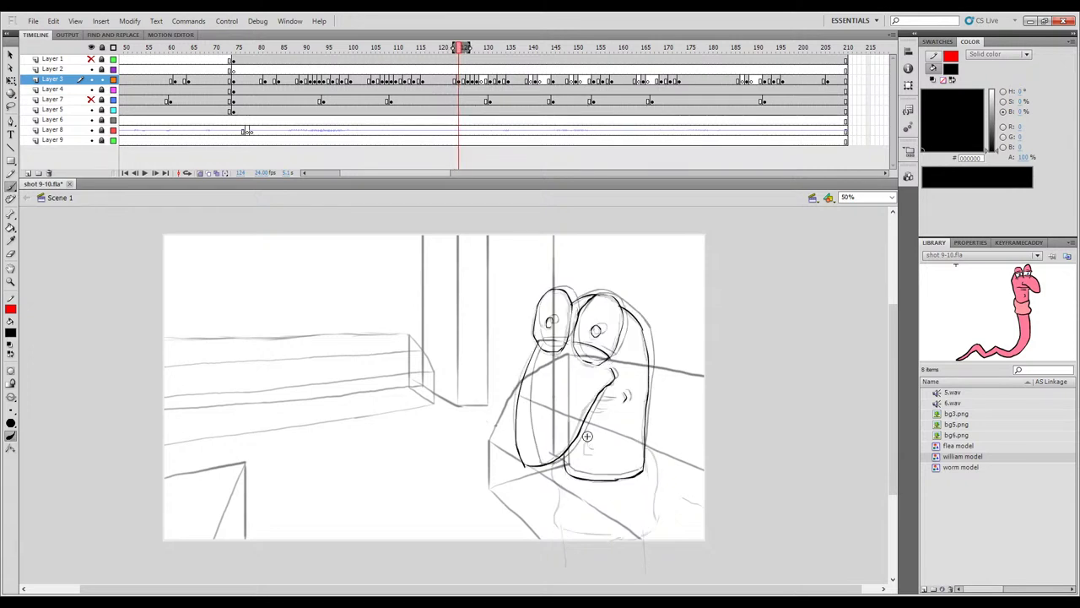
# Draw the short mouth lines and the chin crease beside the nose on frame 124.
pyautogui.press(',')
pyautogui.press('.')
pyautogui.press(',')
pyautogui.press('.')
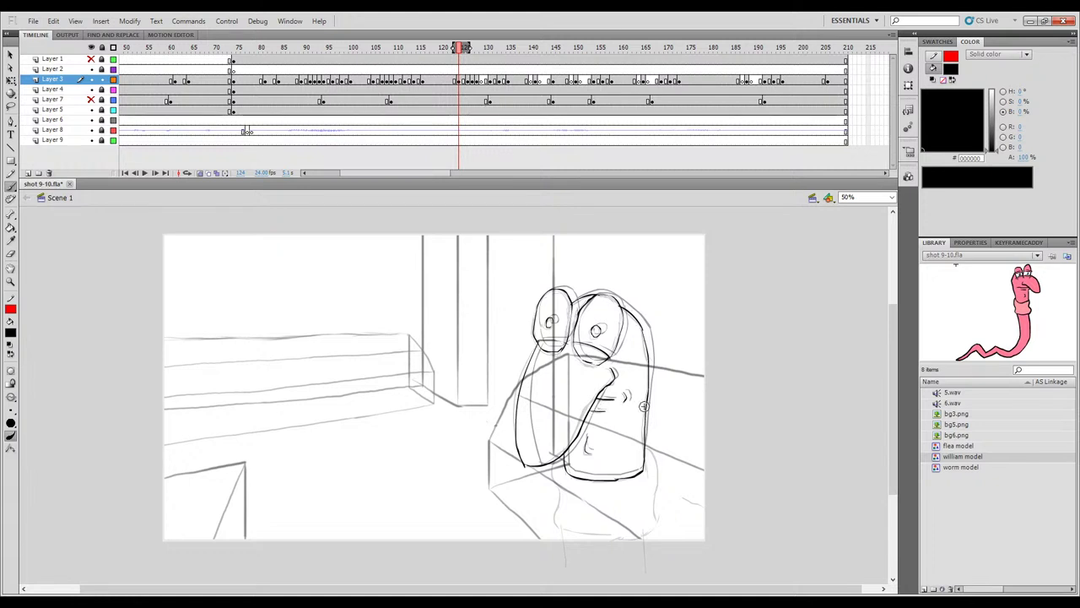
# Turn off onion skinning and play back the shot to check the movement through frame 124.
pyautogui.press('.')
pyautogui.press('.')
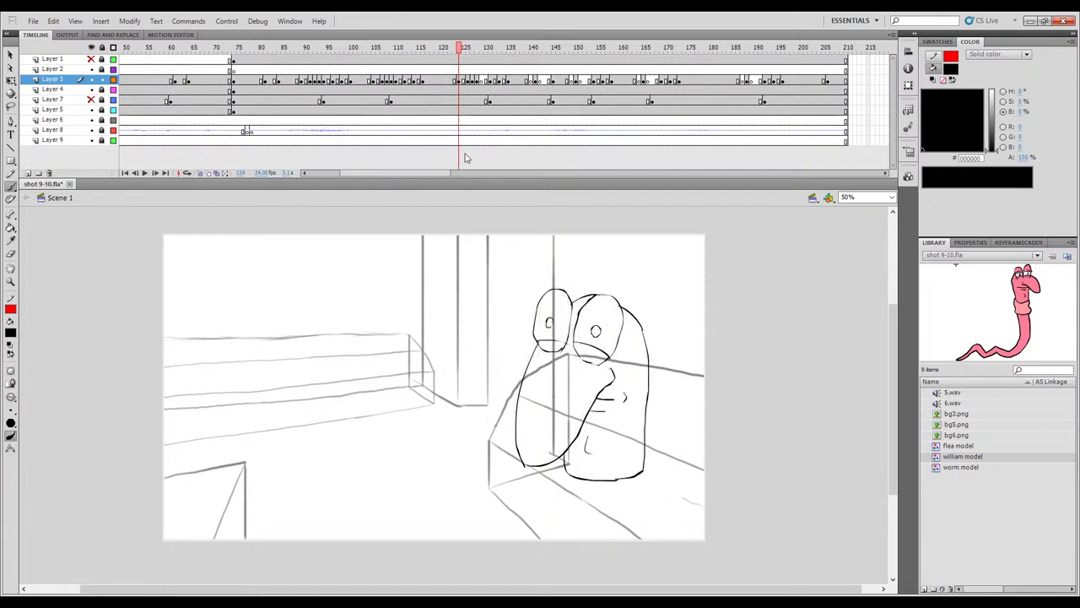
pyautogui.moveTo(460, 69)
pyautogui.mouseDown()
pyautogui.moveTo(474, 72)
pyautogui.moveTo(410, 77)
pyautogui.moveTo(532, 72)
pyautogui.moveTo(347, 64)
pyautogui.mouseUp()
pyautogui.press('Return')
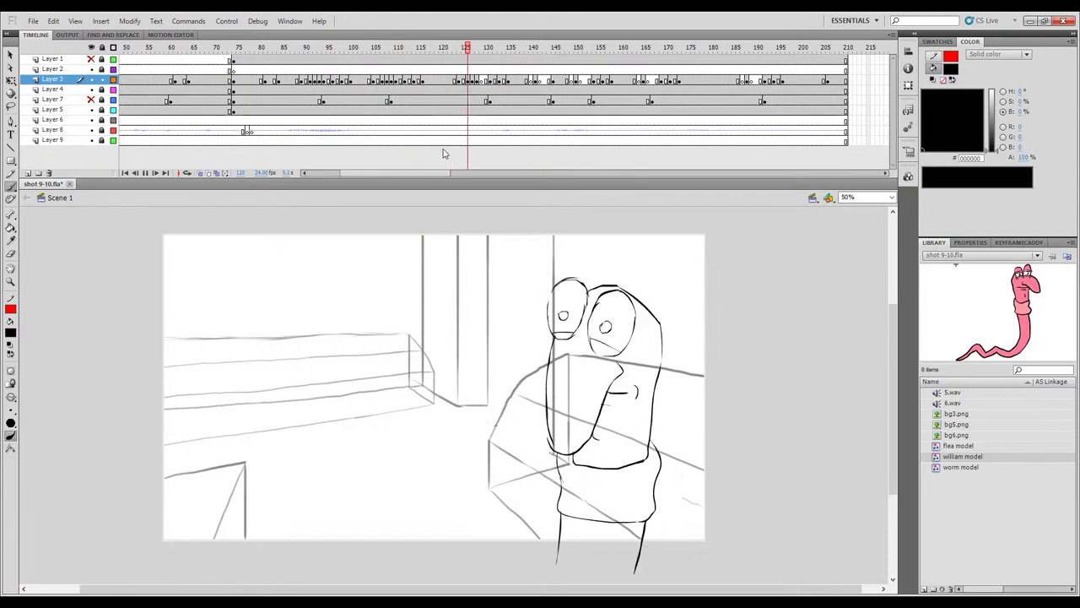
# With onion skinning on, draw the larger eye with its pupil and lower lid on frame 129, between the neighbouring poses.
pyautogui.click(473, 61)
pyautogui.moveTo(475, 62); pyautogui.dragTo(482, 64)
pyautogui.click(200, 173)
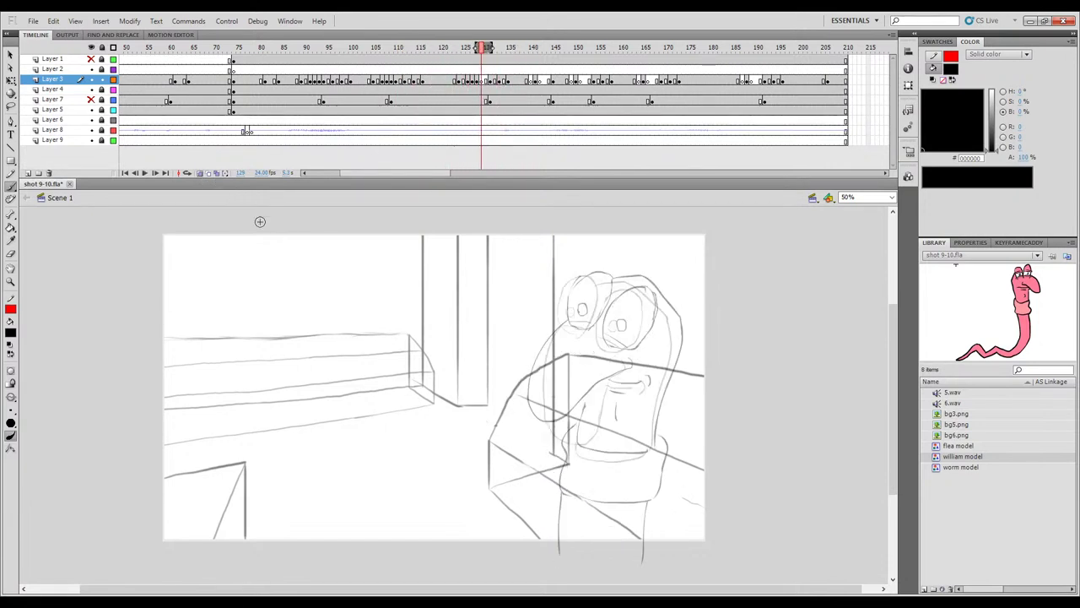
pyautogui.press(',')
pyautogui.press('.')
pyautogui.moveTo(620, 293)
pyautogui.mouseDown()
pyautogui.moveTo(651, 302)
pyautogui.moveTo(620, 294)
pyautogui.moveTo(604, 346)
pyautogui.mouseUp()
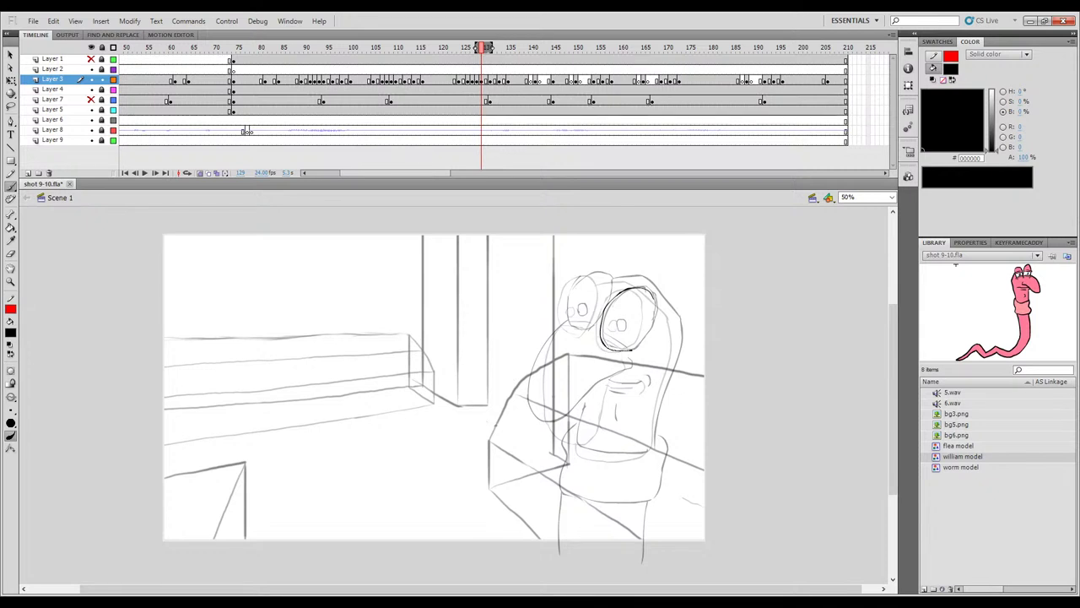
pyautogui.moveTo(652, 296)
pyautogui.mouseDown()
pyautogui.moveTo(653, 318)
pyautogui.moveTo(631, 348)
pyautogui.moveTo(618, 319)
pyautogui.moveTo(602, 337)
pyautogui.moveTo(622, 345)
pyautogui.mouseUp()
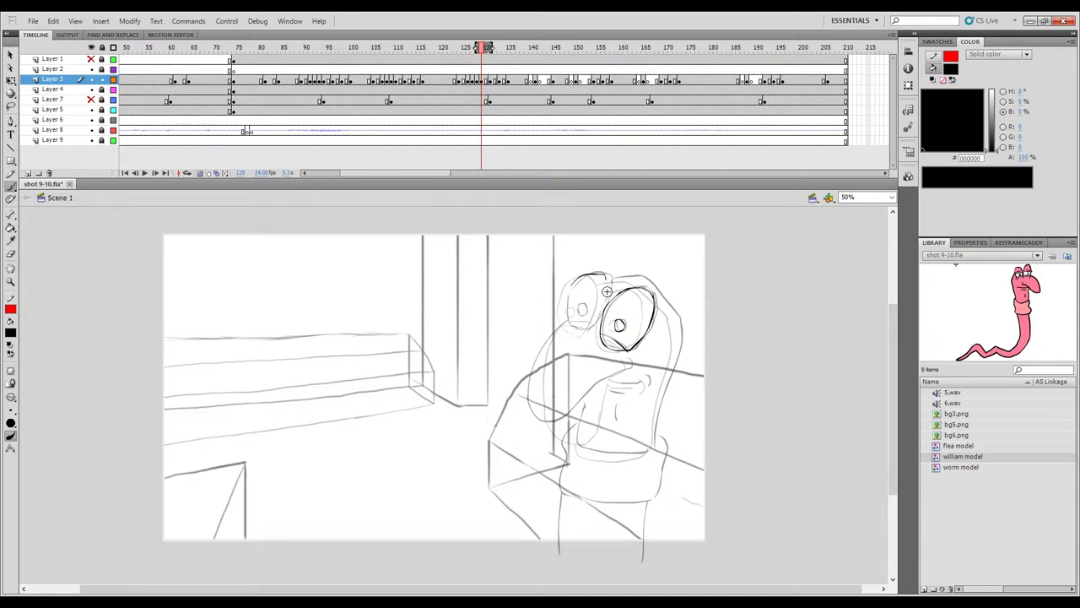
# Draw the smaller eye with its pupil and lower lid on frame 129, comparing it against the neighbouring frame.
pyautogui.moveTo(566, 314); pyautogui.dragTo(576, 334)
pyautogui.hotkey('ctrl', 'z')
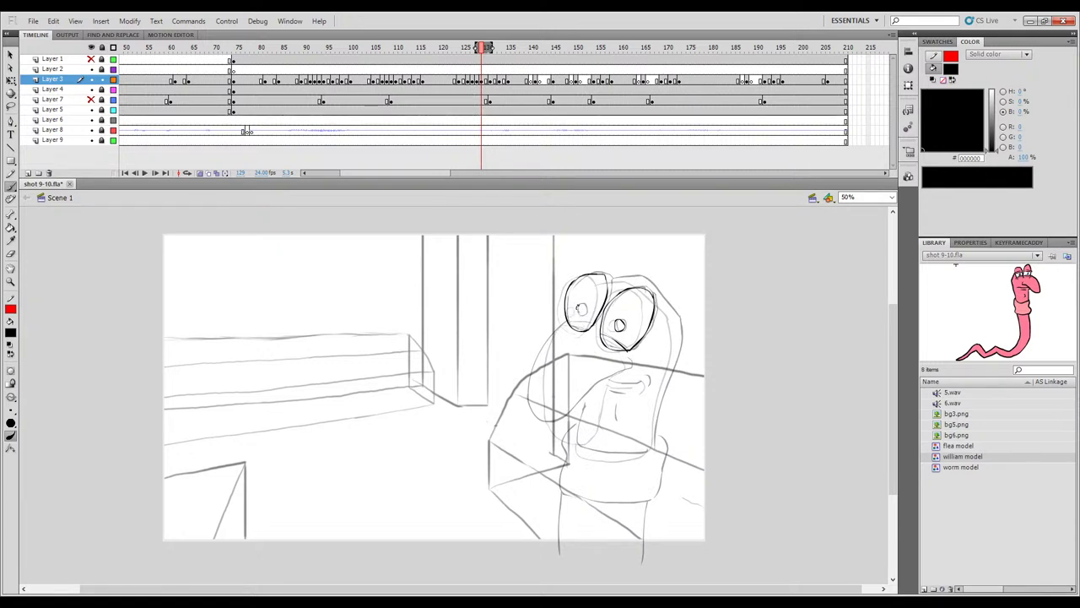
pyautogui.moveTo(584, 310); pyautogui.dragTo(578, 314)
pyautogui.press(',')
pyautogui.press('.')
pyautogui.press('.')
pyautogui.press(',')
pyautogui.press('.')
pyautogui.press(',')
pyautogui.press('.')
pyautogui.press(',')
pyautogui.press('.')
pyautogui.press(',')
pyautogui.press('.')
# Draw the long nose, the upper mouth line and the cheek crease on frame 129, checking them against the preceding frames.
pyautogui.moveTo(544, 355); pyautogui.dragTo(534, 386)
pyautogui.moveTo(545, 430); pyautogui.dragTo(543, 427)
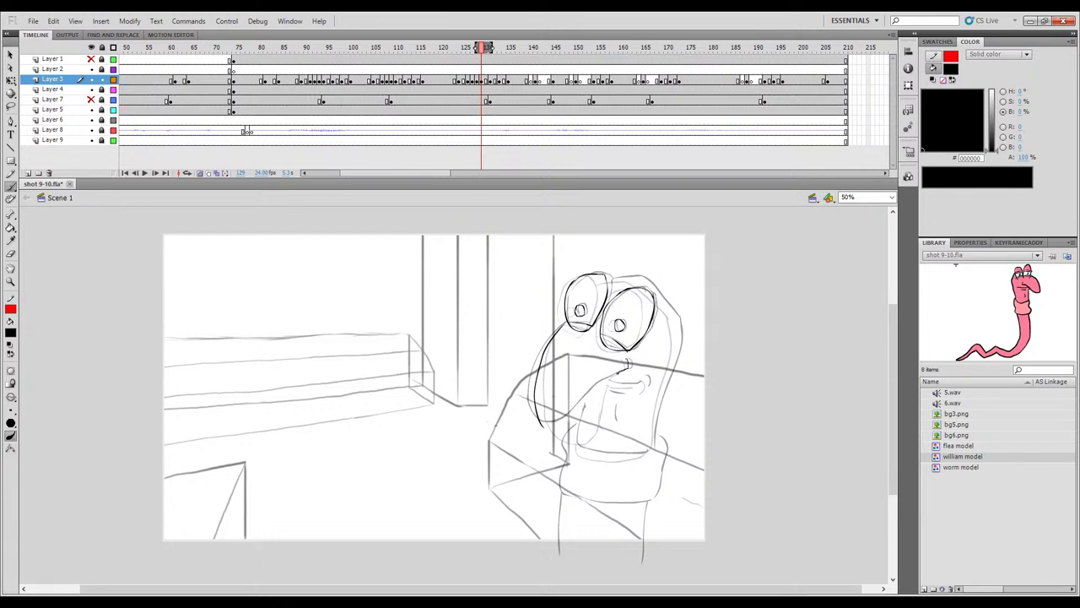
pyautogui.moveTo(584, 409)
pyautogui.mouseDown()
pyautogui.moveTo(569, 433)
pyautogui.moveTo(625, 369)
pyautogui.mouseUp()
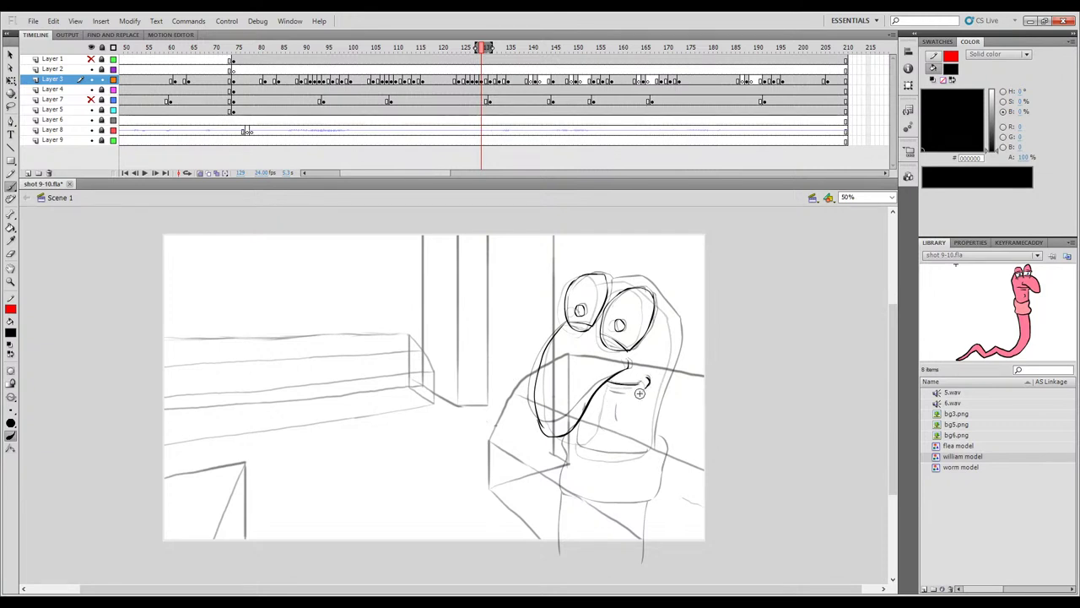
pyautogui.press(',')
pyautogui.press('.')
pyautogui.press(',')
pyautogui.press('.')
pyautogui.press(',')
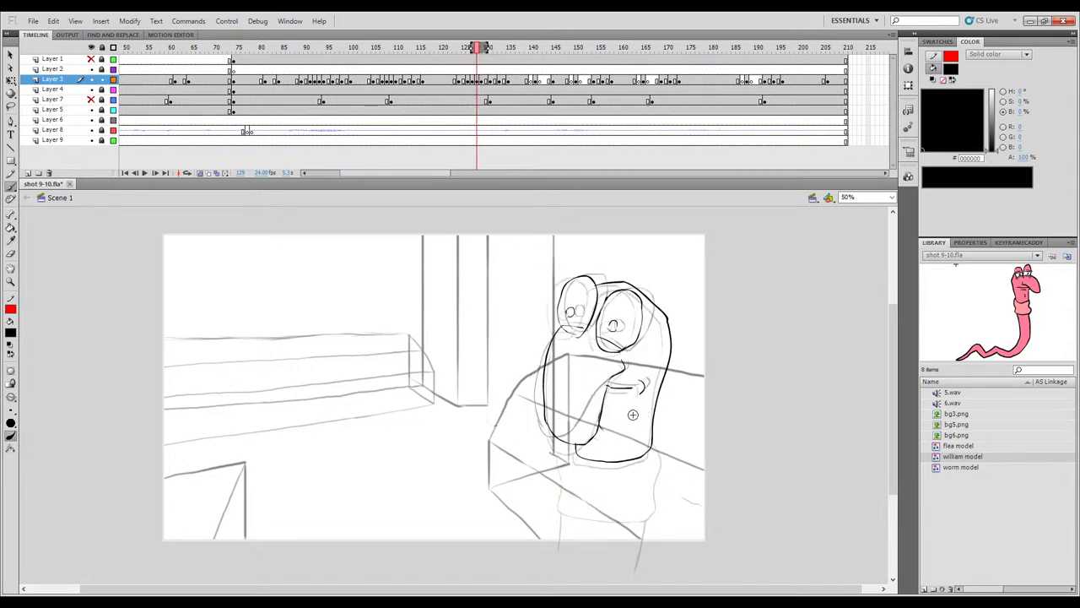
pyautogui.press(',')
pyautogui.press(',')
pyautogui.press('.')
pyautogui.press('.')
pyautogui.press('.')
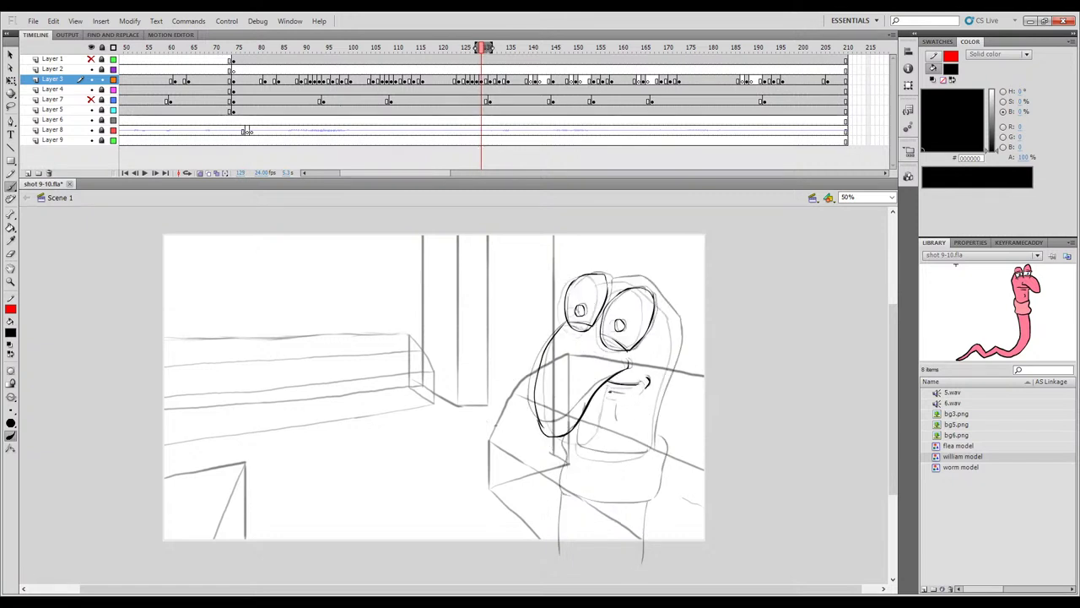
# Draw the chin crease and the jaw line below the mouth on frame 129.
pyautogui.press(',')
pyautogui.press('.')
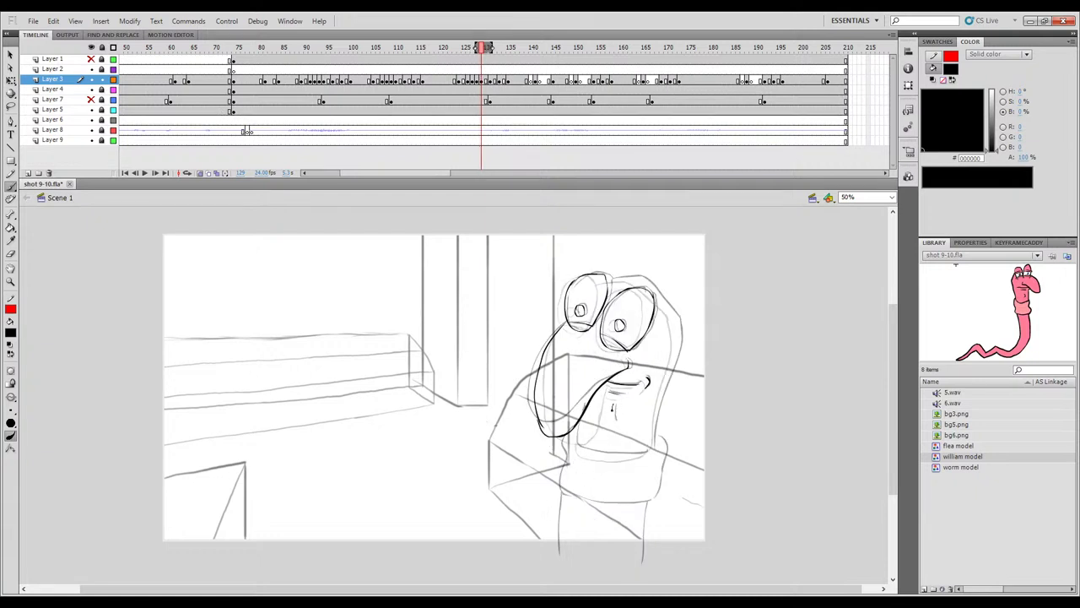
pyautogui.press(',')
pyautogui.press('.')
pyautogui.press(',')
pyautogui.press('.')
pyautogui.moveTo(611, 455); pyautogui.dragTo(653, 448)
pyautogui.press(',')
pyautogui.press('.')
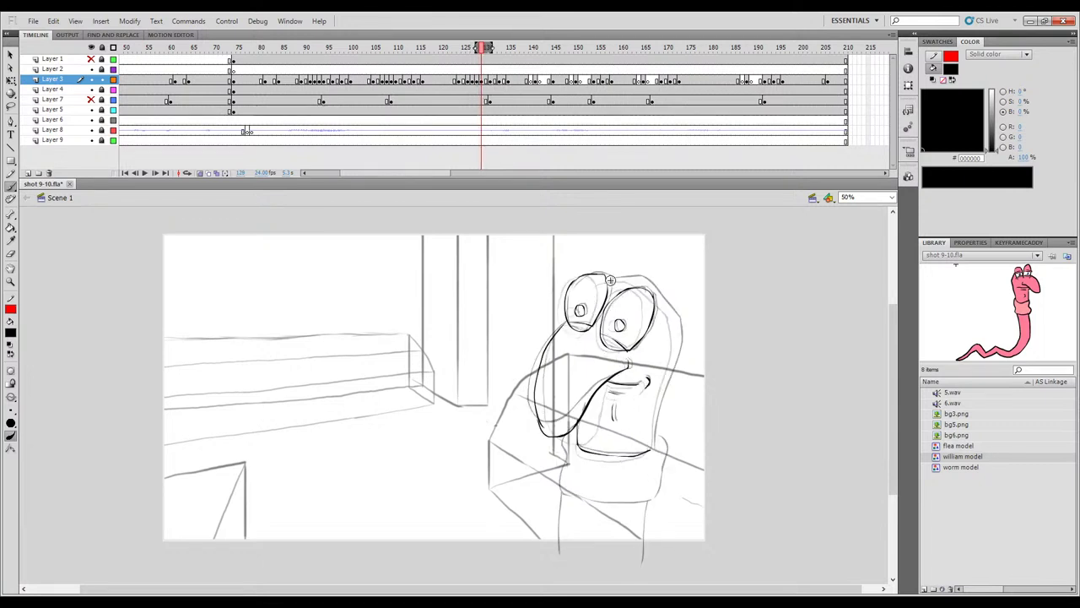
# Draw the back of the head on frame 129 from the top of the eyes down to the jaw line.
pyautogui.moveTo(644, 279)
pyautogui.mouseDown()
pyautogui.moveTo(678, 338)
pyautogui.moveTo(652, 448)
pyautogui.mouseUp()
pyautogui.hotkey('ctrl', 'z')
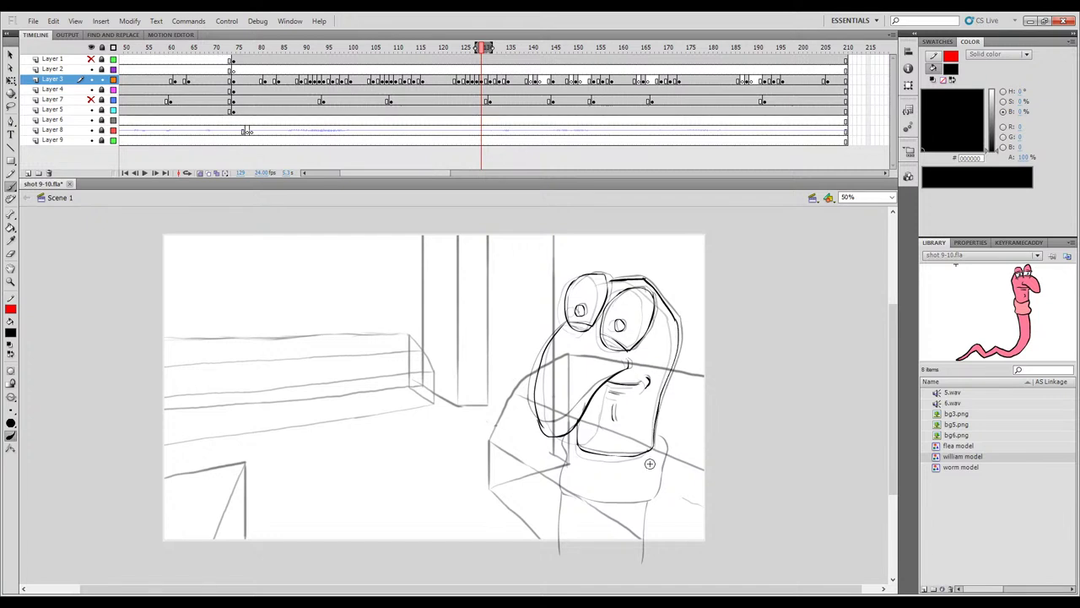
pyautogui.press(',')
pyautogui.press('.')
pyautogui.moveTo(590, 427); pyautogui.dragTo(583, 427)
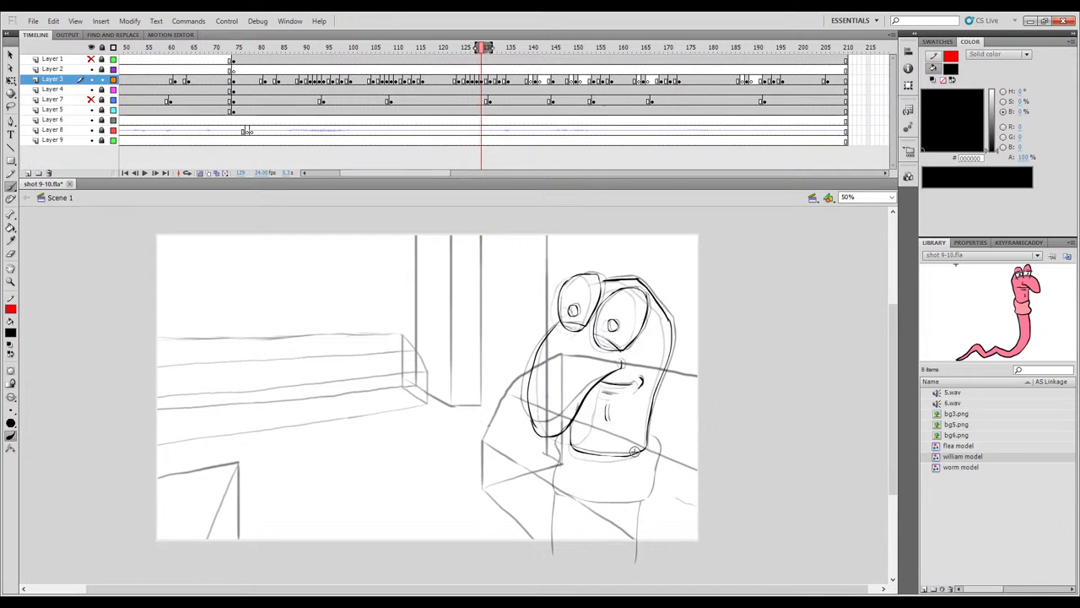
# Turn off onion skinning and play back the shot to check the movement through frame 129.
pyautogui.click(200, 173)
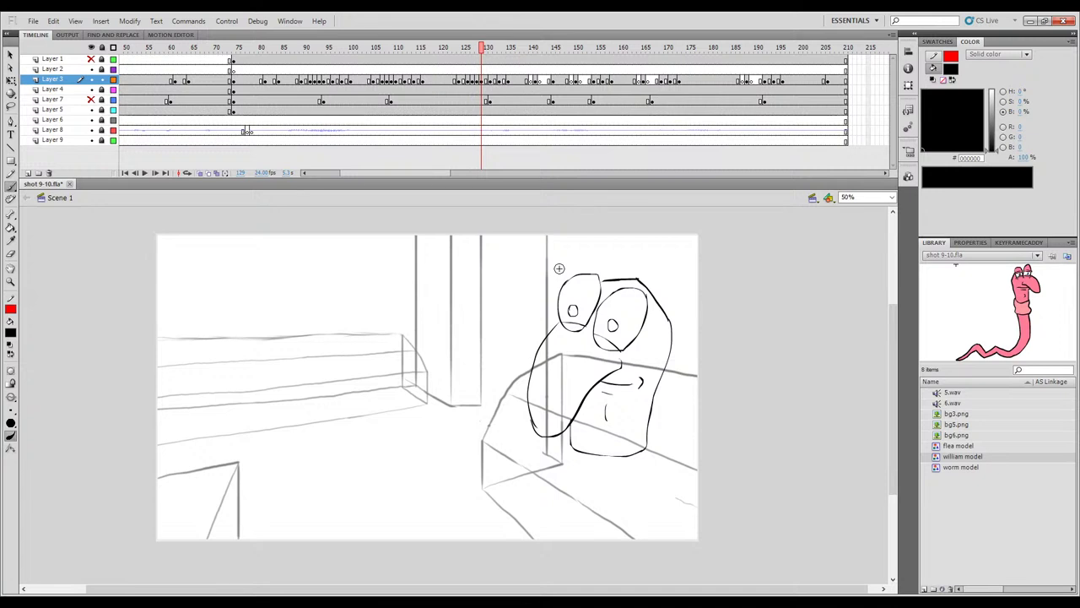
pyautogui.moveTo(481, 51)
pyautogui.mouseDown()
pyautogui.moveTo(431, 61)
pyautogui.moveTo(445, 147)
pyautogui.mouseUp()
pyautogui.press('Return')
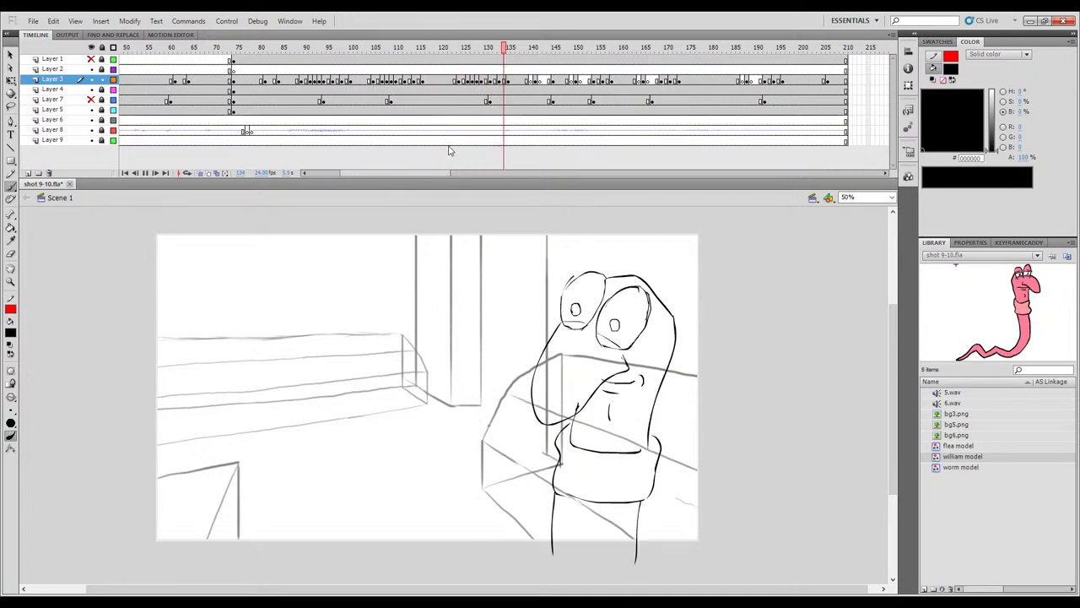
pyautogui.moveTo(422, 50); pyautogui.dragTo(289, 85)
pyautogui.press('Return')
# With onion skinning on, draw the lower lids of both eyes on frame 109.
pyautogui.click(412, 51)
pyautogui.moveTo(411, 56); pyautogui.dragTo(394, 70)
pyautogui.click(199, 173)
pyautogui.moveTo(403, 49); pyautogui.dragTo(409, 49)
pyautogui.press(',')
pyautogui.press('.')
pyautogui.moveTo(560, 349); pyautogui.dragTo(580, 354)
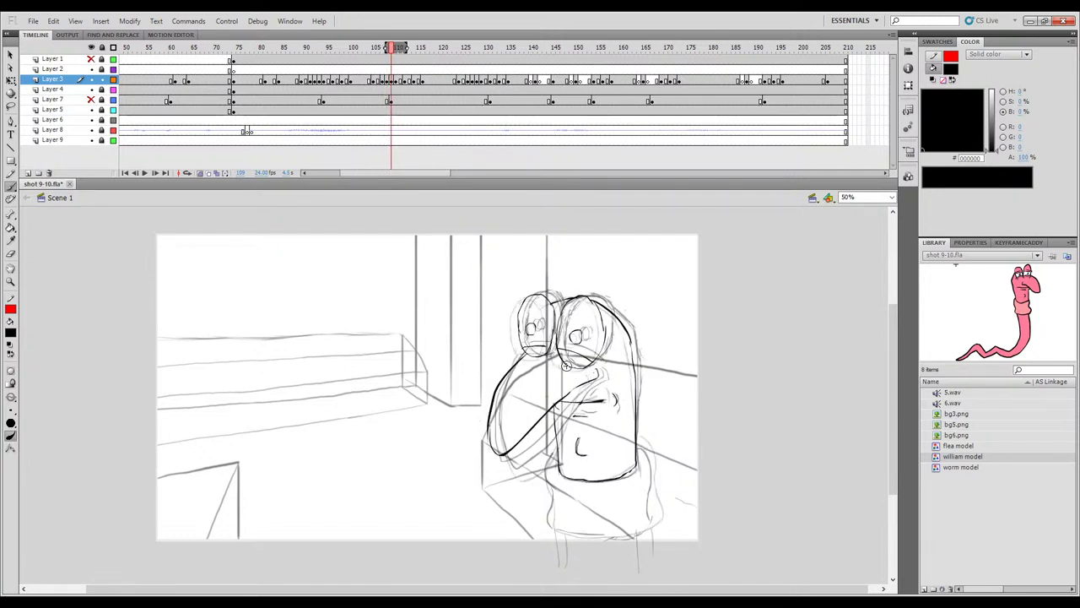
pyautogui.moveTo(546, 347); pyautogui.dragTo(555, 351)
pyautogui.press(',')
pyautogui.press('.')
# Draw the matching lower lids of both eyes on frame 110, comparing with the previous frame.
pyautogui.press('.')
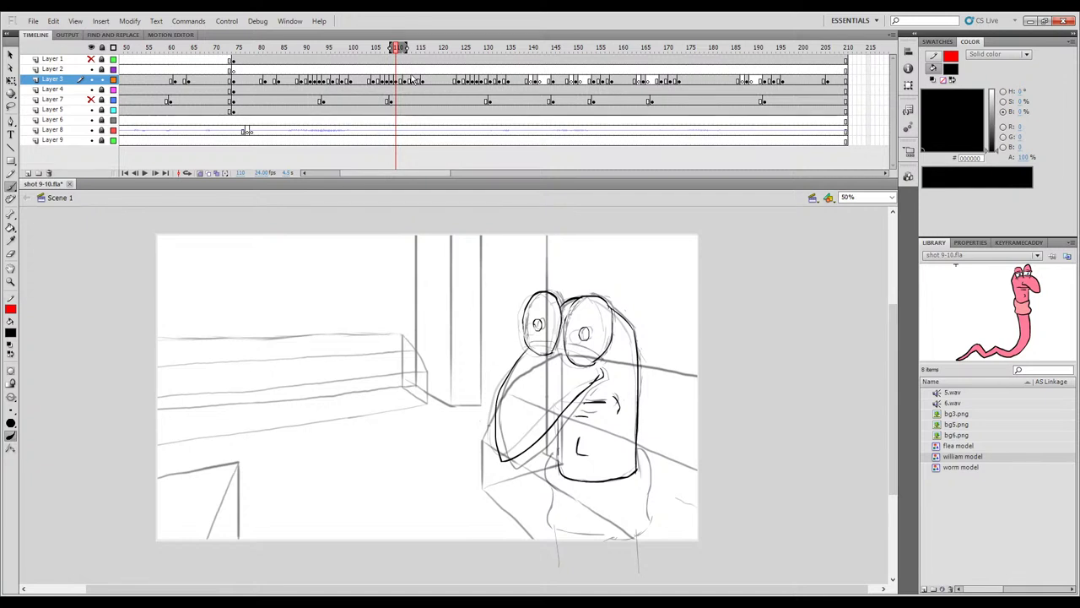
pyautogui.press(',')
pyautogui.press('.')
pyautogui.press(',')
pyautogui.press('.')
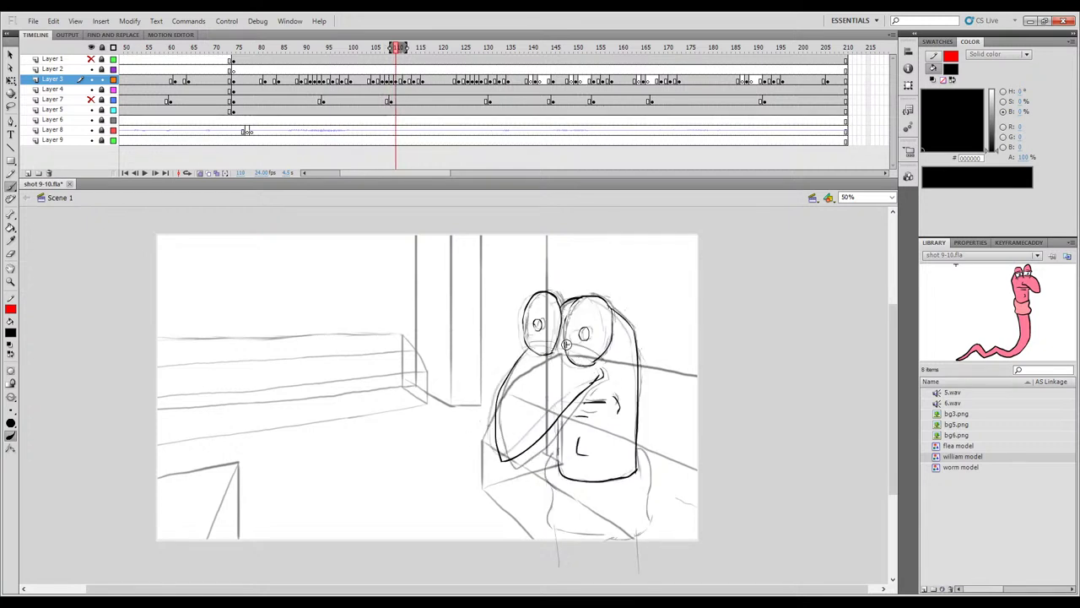
pyautogui.moveTo(567, 346); pyautogui.dragTo(602, 362)
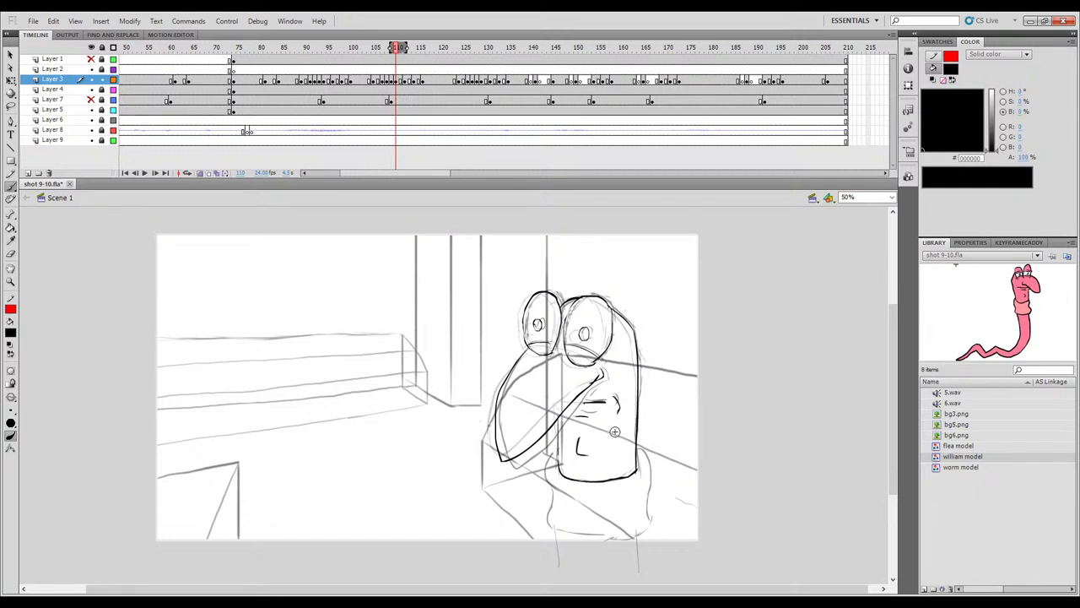
pyautogui.press('.')
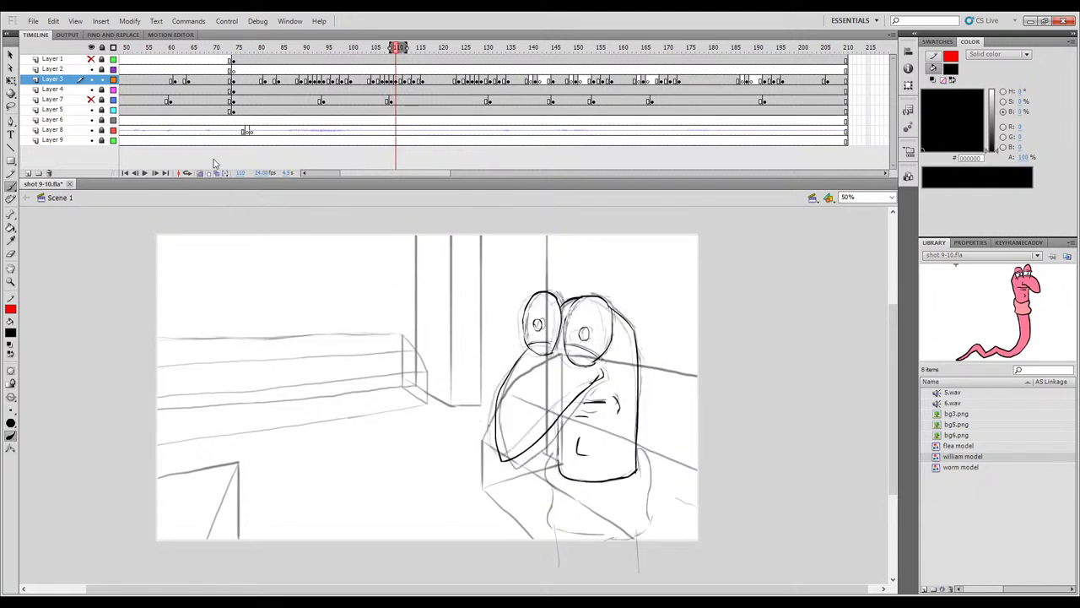
# Turn off onion skinning and replay the shot to check the added lower lids on frames 109 and 110.
pyautogui.moveTo(400, 61)
pyautogui.mouseDown()
pyautogui.moveTo(372, 50)
pyautogui.moveTo(427, 50)
pyautogui.moveTo(328, 50)
pyautogui.mouseUp()
pyautogui.moveTo(274, 105); pyautogui.dragTo(234, 110)
pyautogui.press('Return')
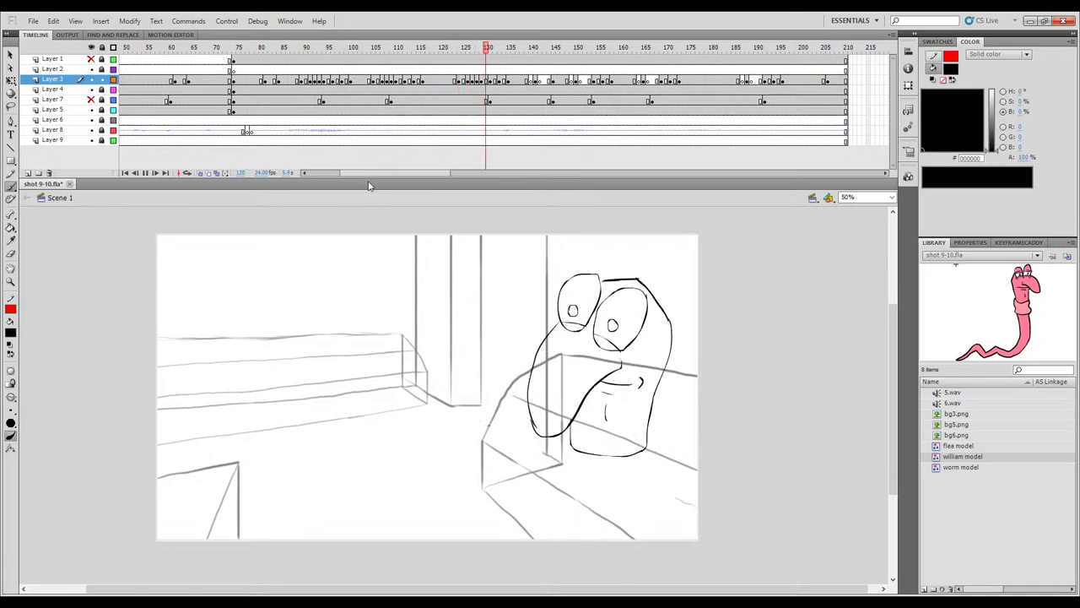
pyautogui.press('Return')
pyautogui.moveTo(422, 51); pyautogui.dragTo(223, 52)
pyautogui.press('Return')
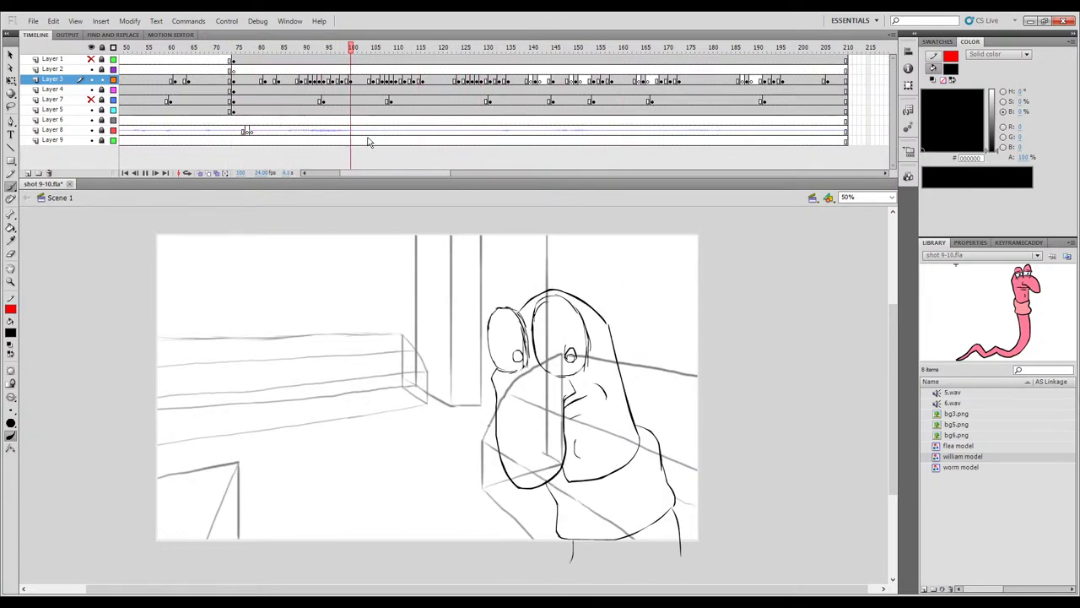
pyautogui.press('Return')
pyautogui.moveTo(451, 49)
pyautogui.mouseDown()
pyautogui.moveTo(400, 57)
pyautogui.moveTo(414, 57)
pyautogui.mouseUp()
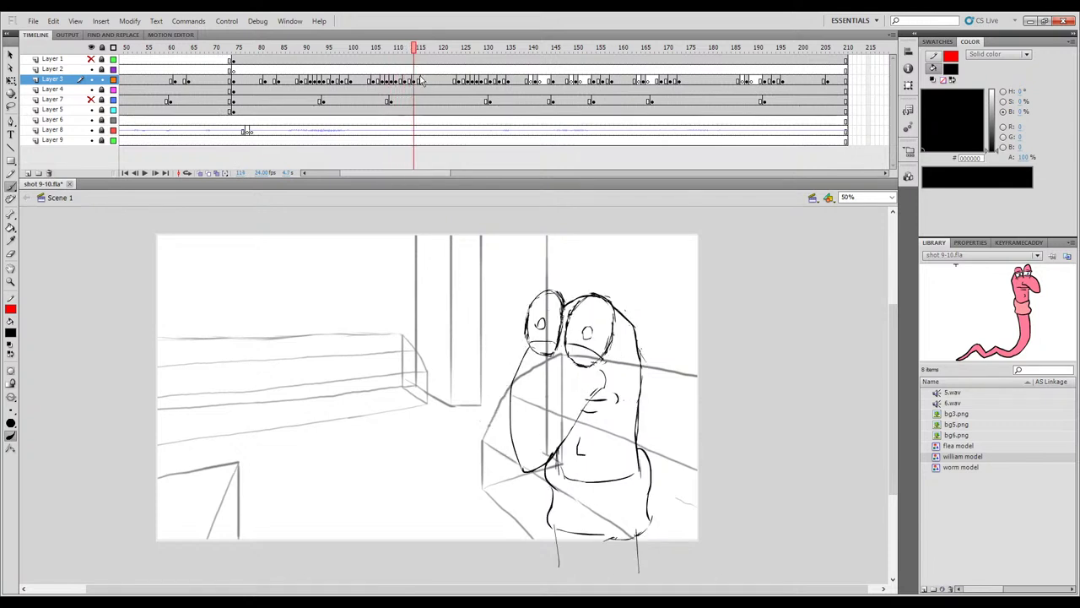
# Try to copy the half-lidded drawing from frame 81 to frame 116 on Layer 3, adding a keyframe at frame 118.
pyautogui.click(264, 81)
pyautogui.click(414, 80)
pyautogui.press(',')
pyautogui.press('.')
pyautogui.click(433, 81)
pyautogui.click(433, 83)
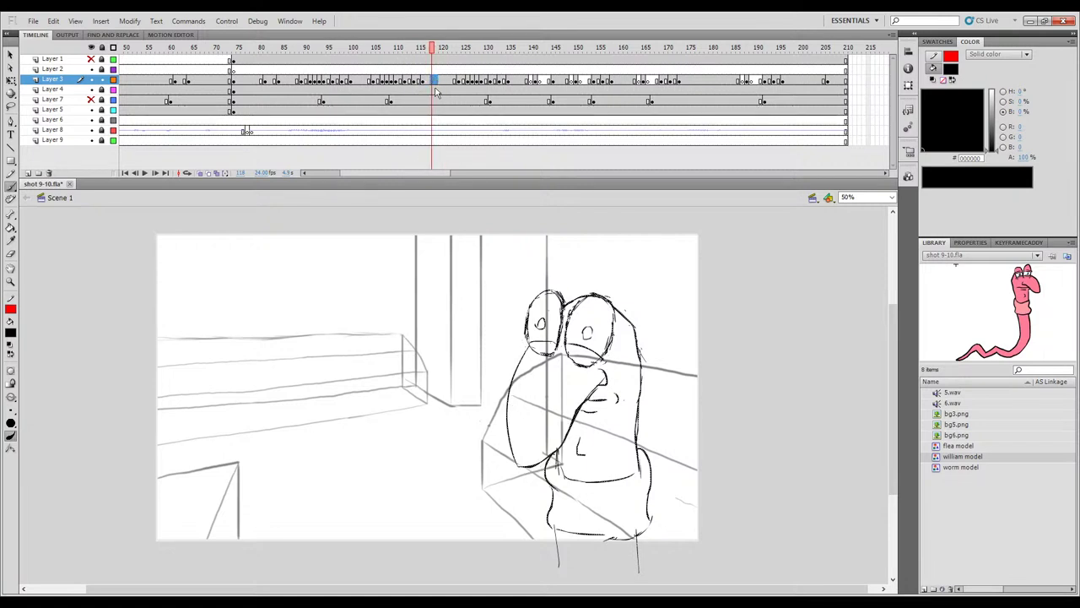
pyautogui.click(437, 83)
pyautogui.click(433, 81)
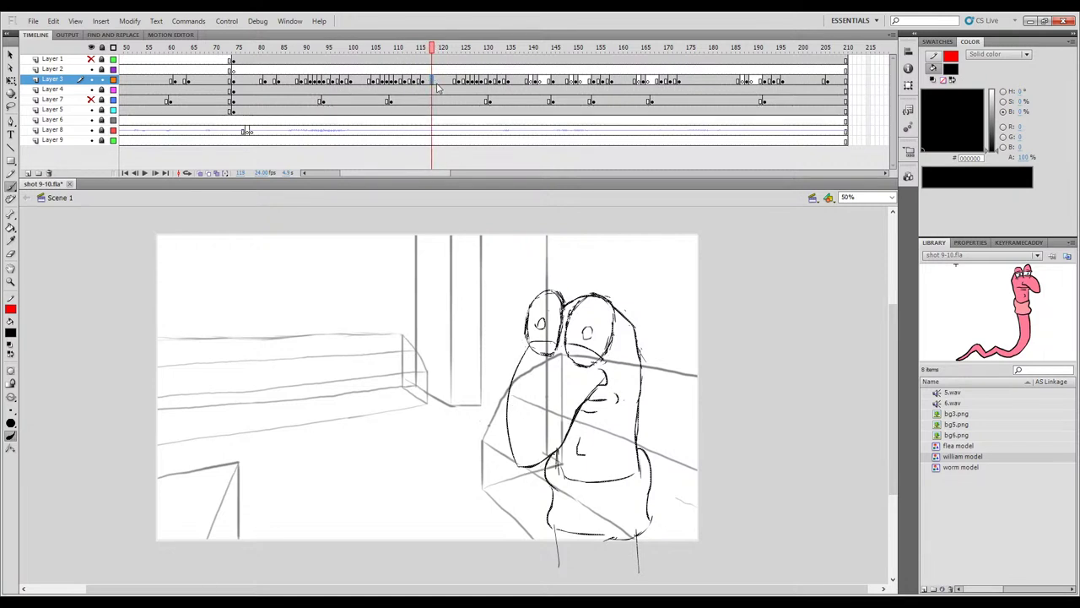
pyautogui.click(437, 82)
pyautogui.click(424, 82)
pyautogui.hotkey('ctrl', 'z')
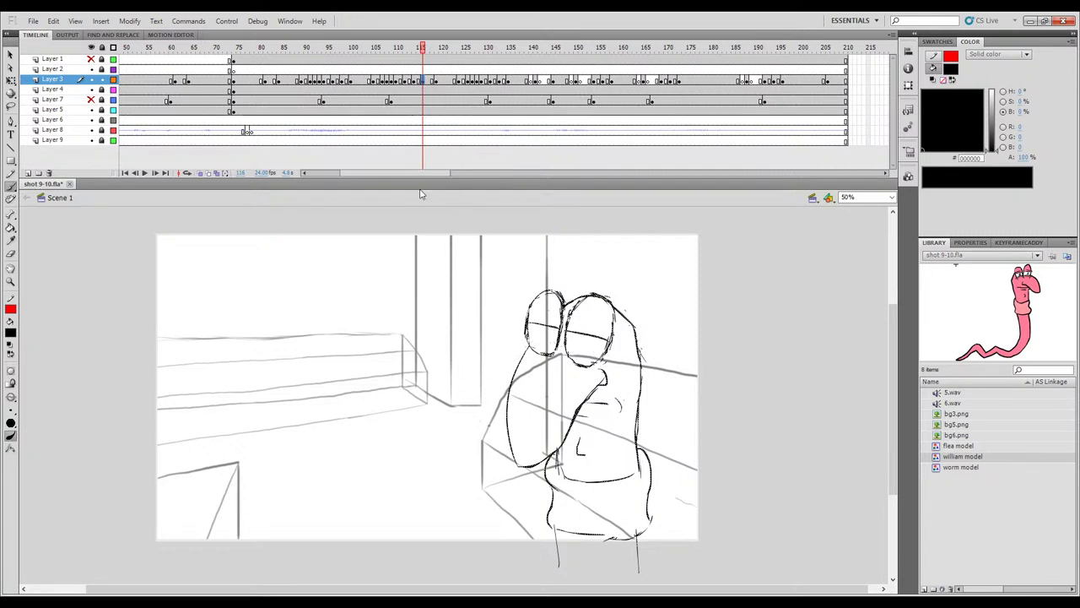
pyautogui.hotkey('ctrl', 'y')
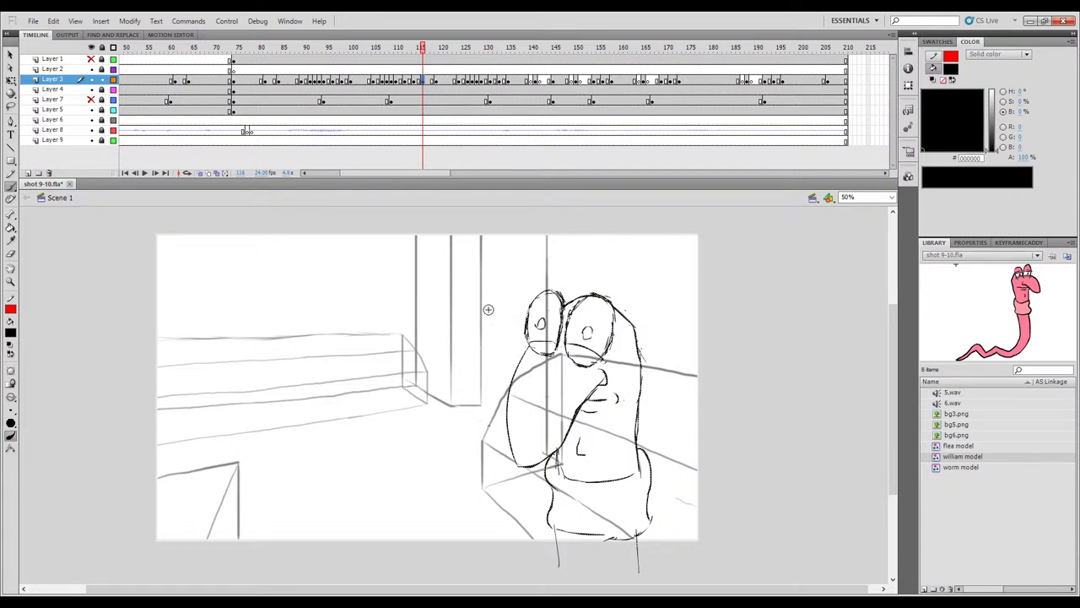
pyautogui.hotkey('ctrl', 'y')
pyautogui.hotkey('ctrl', 'z')
pyautogui.hotkey('ctrl', 'z')
pyautogui.hotkey('ctrl', 'z')
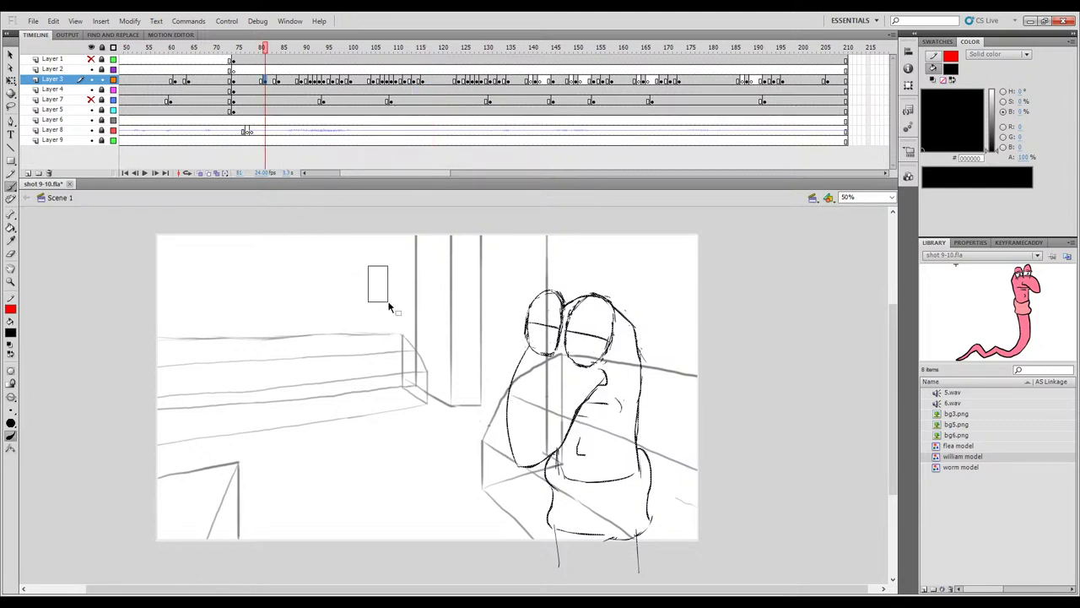
# Replace both eyes on frame 114 with the half-lidded eyes from frame 81, pasted in place.
pyautogui.press('l')
pyautogui.moveTo(515, 319)
pyautogui.mouseDown()
pyautogui.moveTo(594, 263)
pyautogui.moveTo(625, 333)
pyautogui.moveTo(606, 361)
pyautogui.moveTo(579, 368)
pyautogui.moveTo(517, 345)
pyautogui.mouseUp()
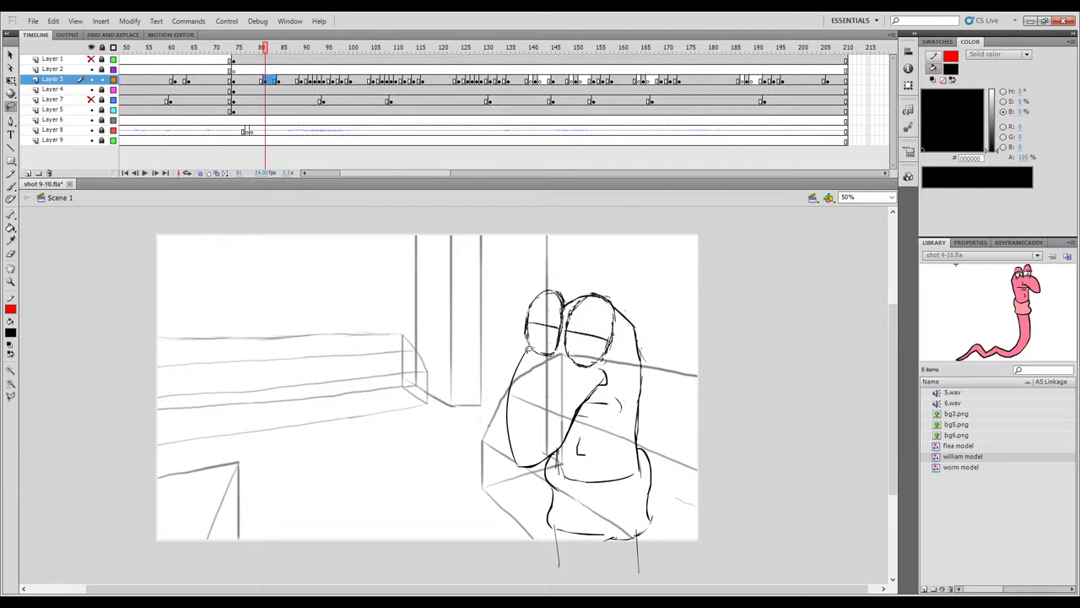
pyautogui.click(417, 80)
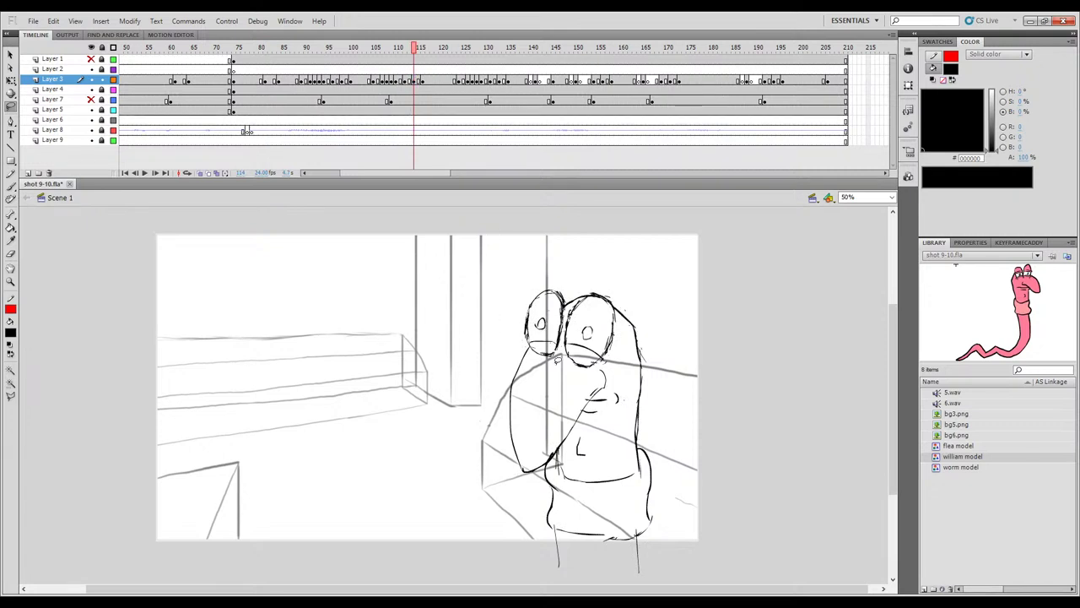
pyautogui.moveTo(533, 351)
pyautogui.mouseDown()
pyautogui.moveTo(521, 307)
pyautogui.moveTo(546, 273)
pyautogui.moveTo(571, 269)
pyautogui.moveTo(616, 306)
pyautogui.mouseUp()
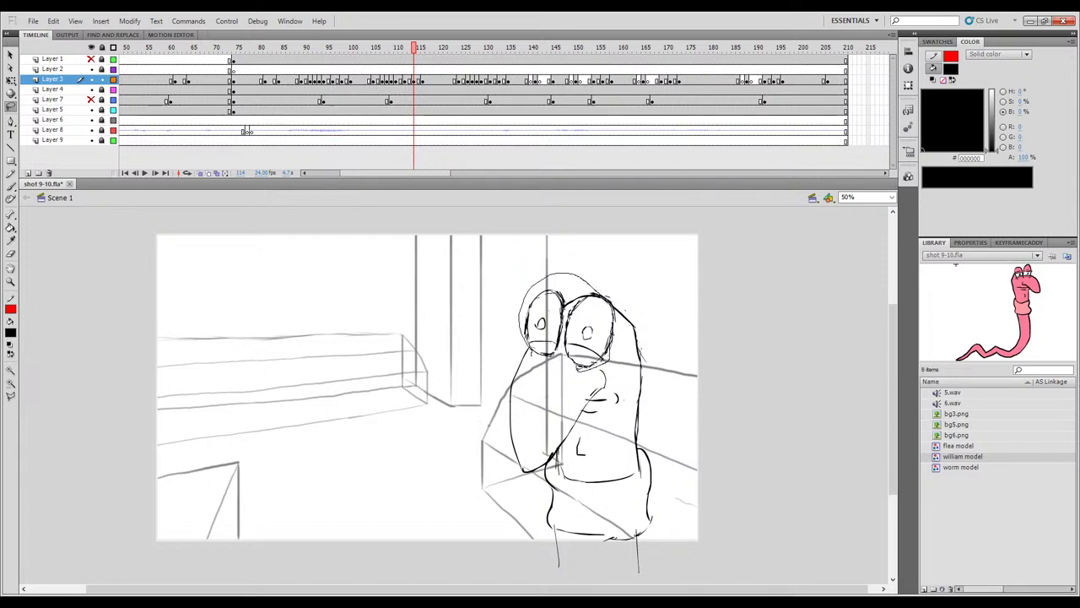
pyautogui.hotkey('ctrl', 'z')
pyautogui.press('Delete')
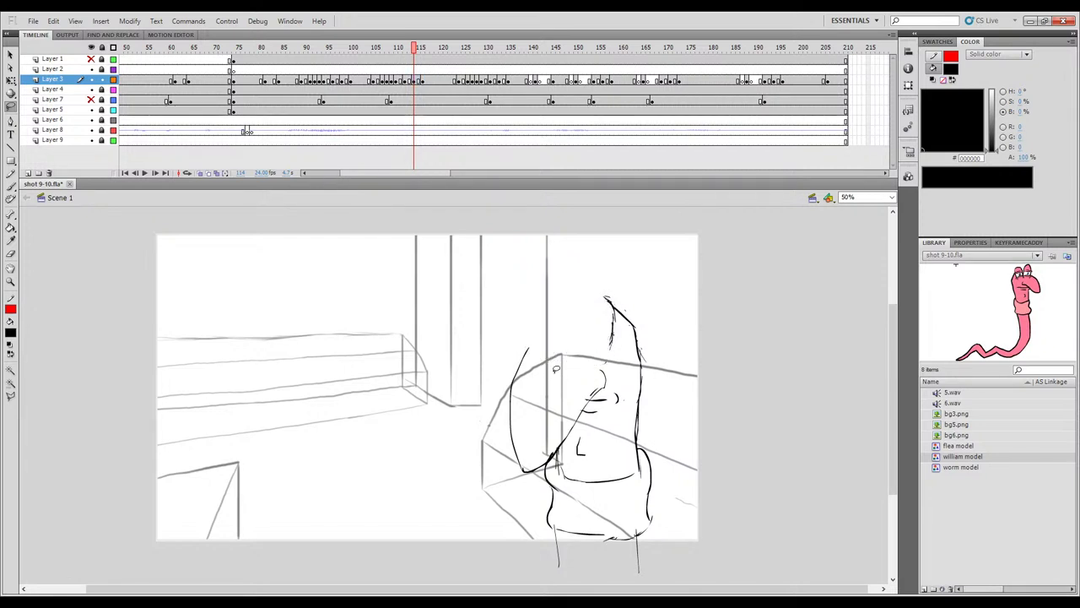
pyautogui.hotkey('ctrl', 'shift', 'v')
pyautogui.moveTo(473, 305); pyautogui.dragTo(481, 302)
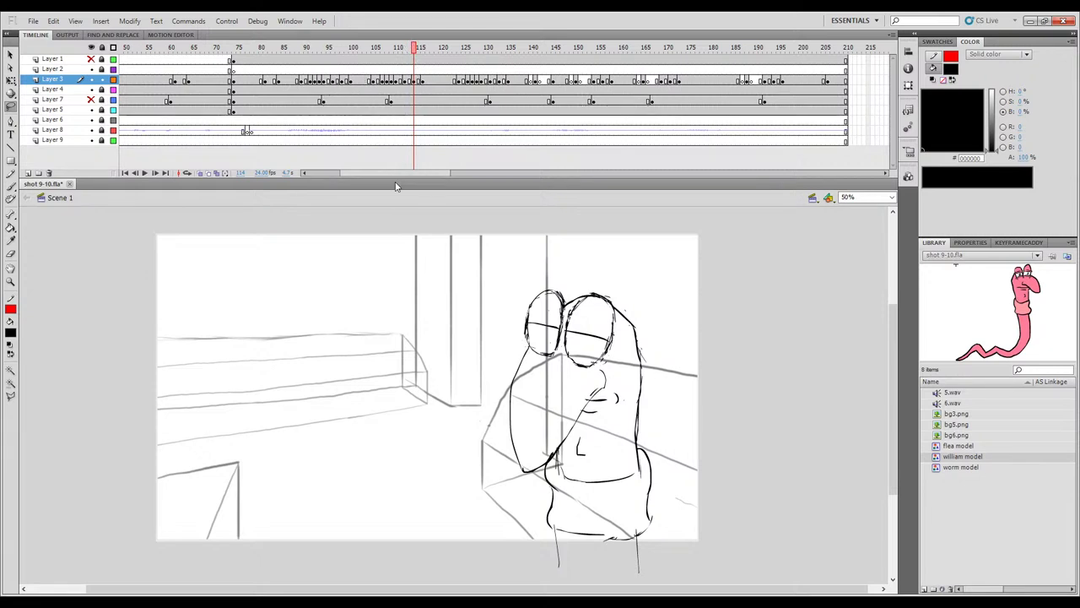
# Play back the shot from around frame 98 to check the blink at frame 114.
pyautogui.click(355, 52)
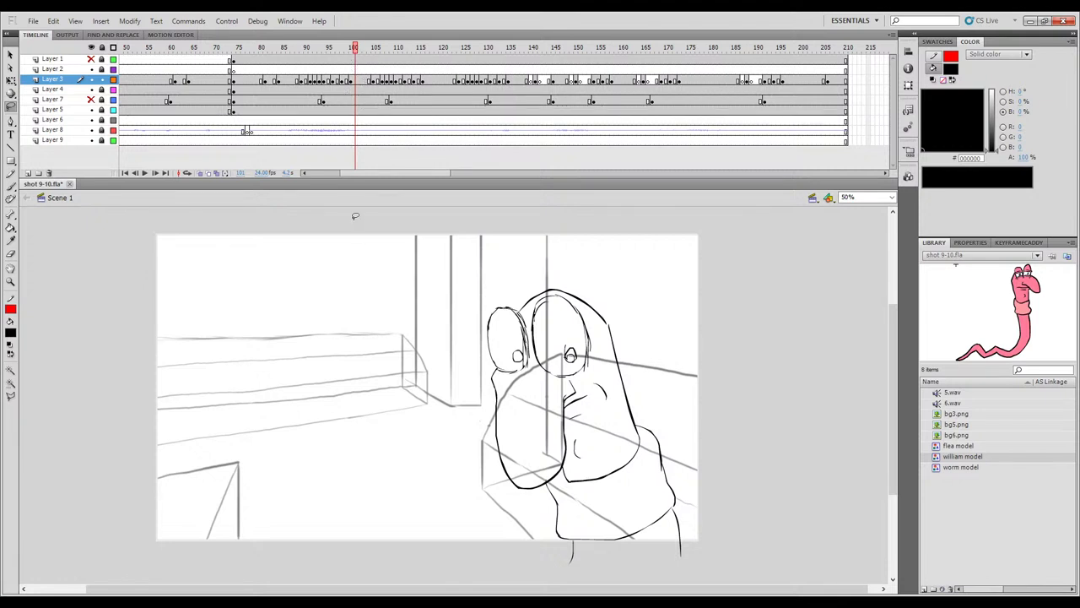
pyautogui.press('Return')
pyautogui.press('Return')
pyautogui.moveTo(382, 54); pyautogui.dragTo(341, 56)
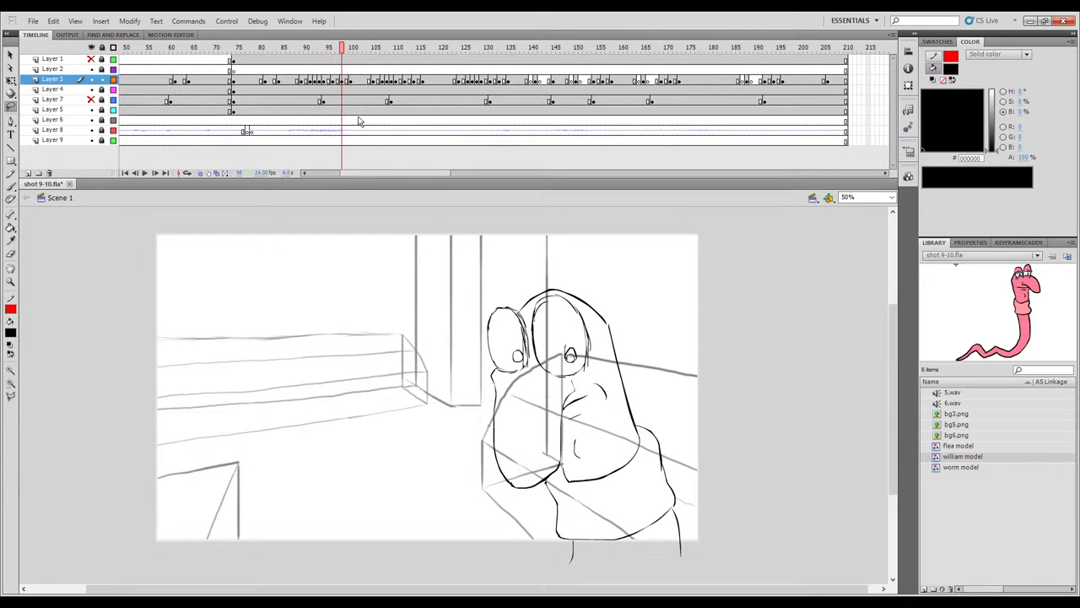
pyautogui.press('Return')
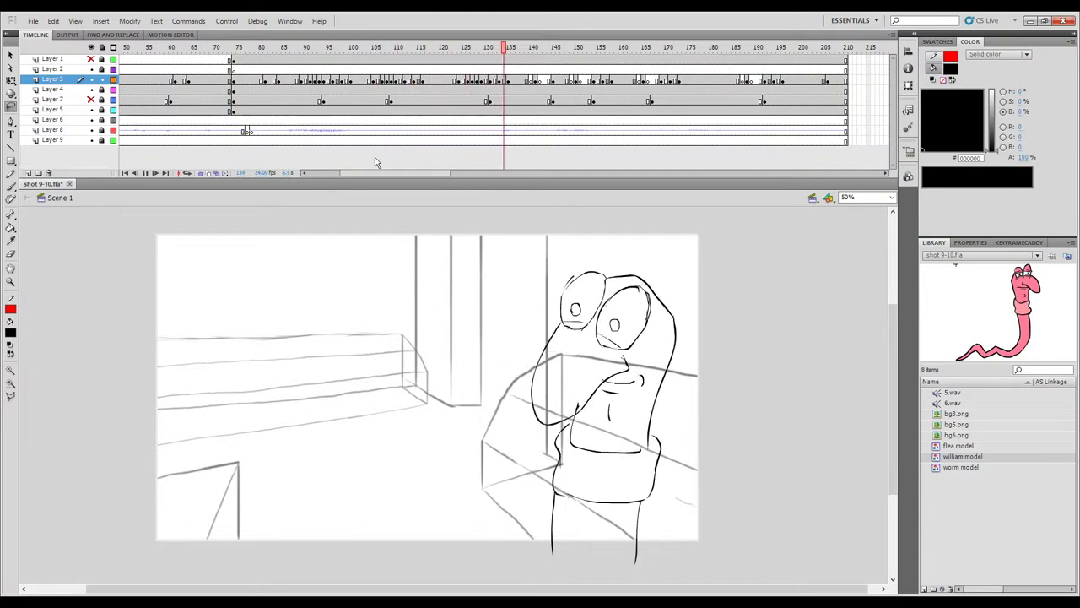
# Add blank keyframes between frames 138 and 143 on Layer 3 and paste the head drawing from around frame 130 in place on frame 138.
pyautogui.moveTo(542, 57); pyautogui.dragTo(532, 55)
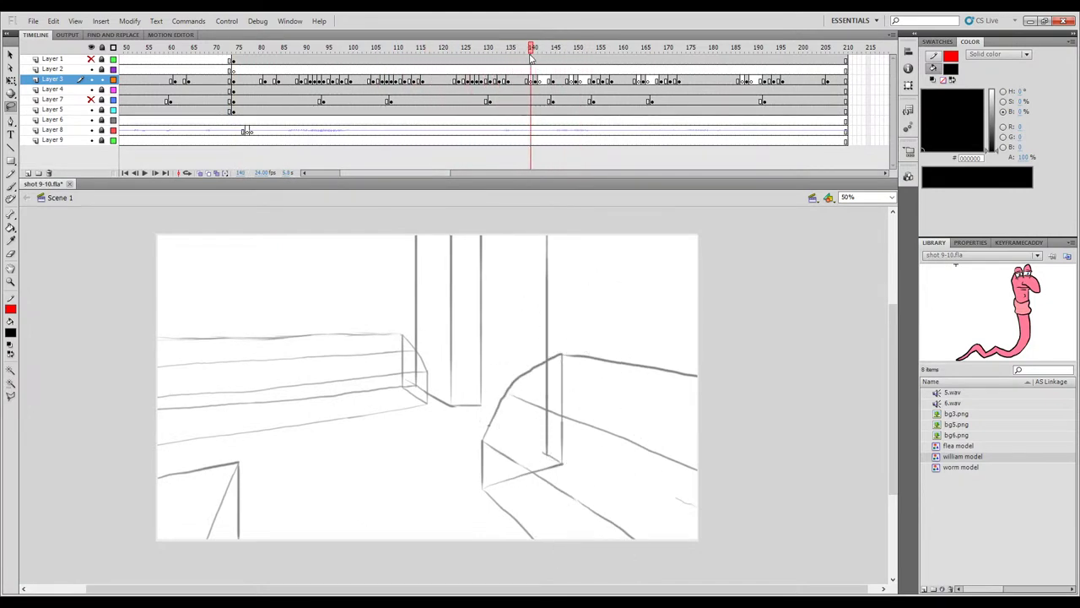
pyautogui.click(523, 80)
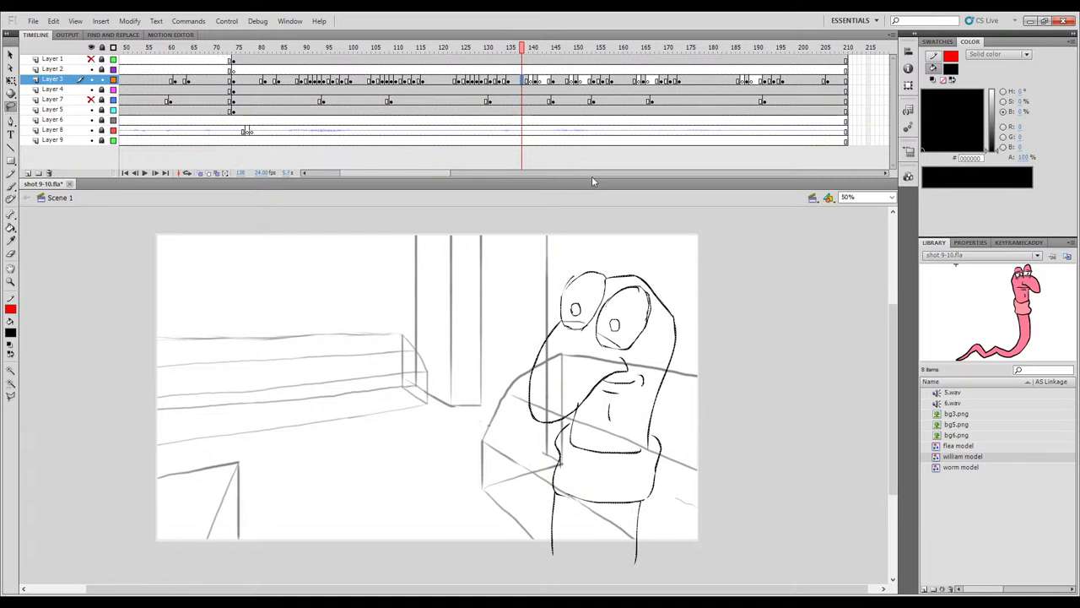
pyautogui.press('F7')
pyautogui.click(544, 81)
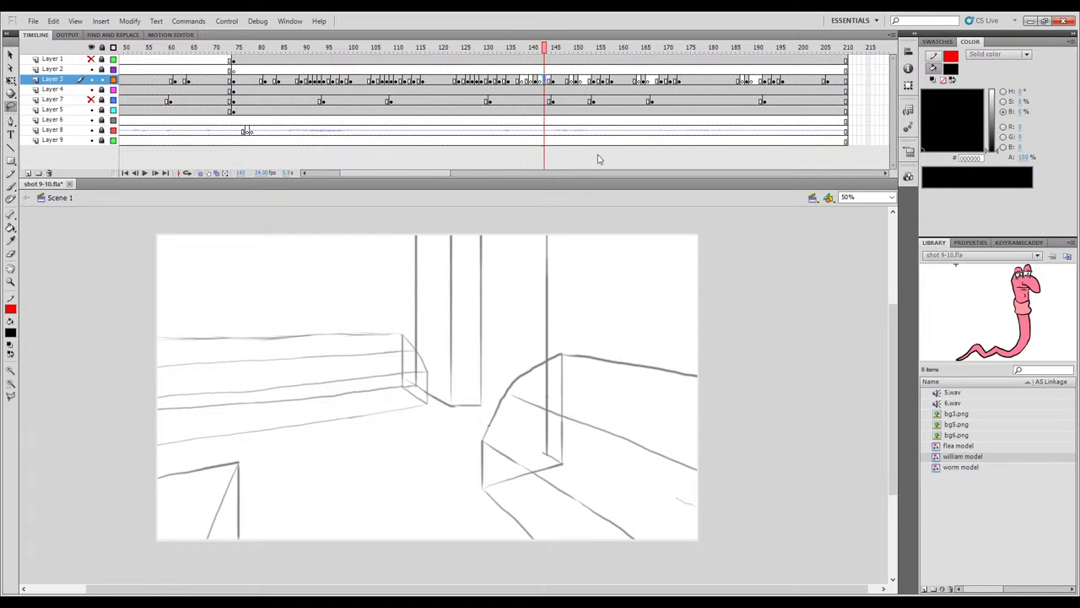
pyautogui.click(484, 82)
pyautogui.click(522, 81)
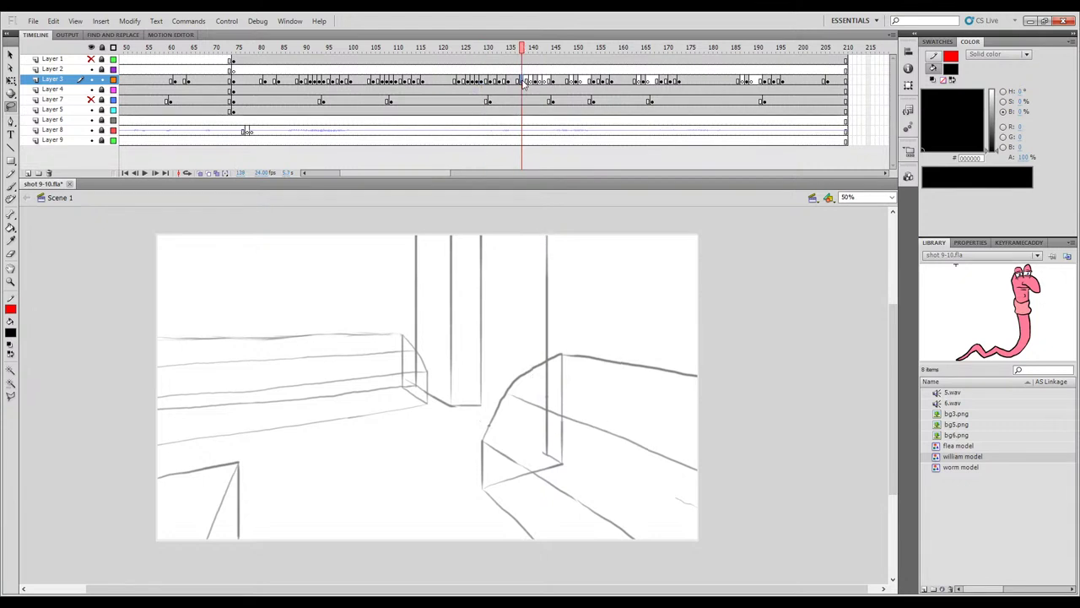
pyautogui.hotkey('ctrl', 'shift', 'v')
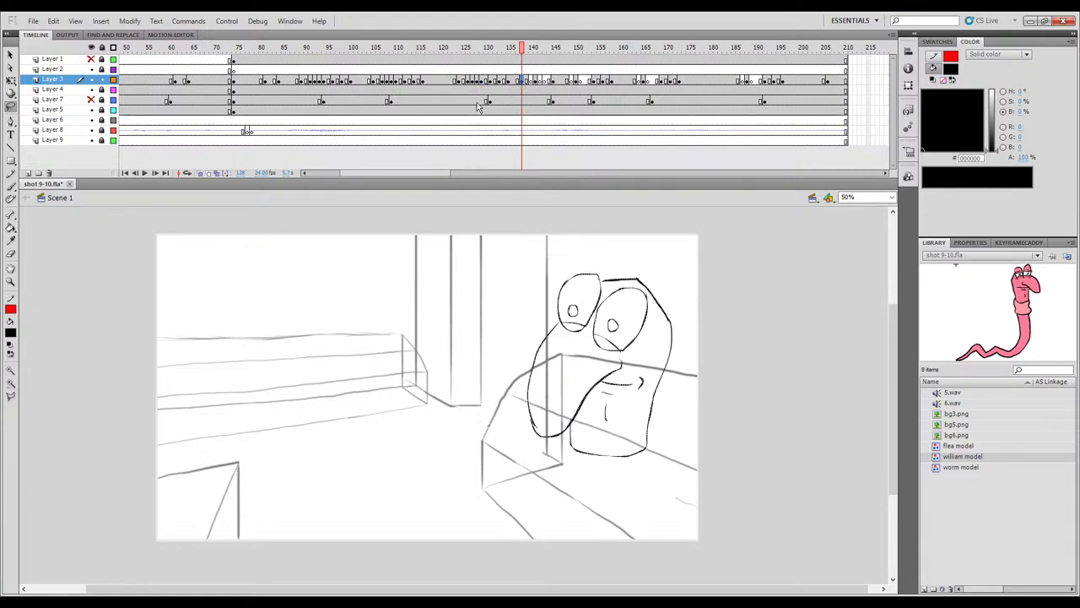
# Copy the head drawing from frame 128 and paste it in place on frame 140 of Layer 3.
pyautogui.click(477, 82)
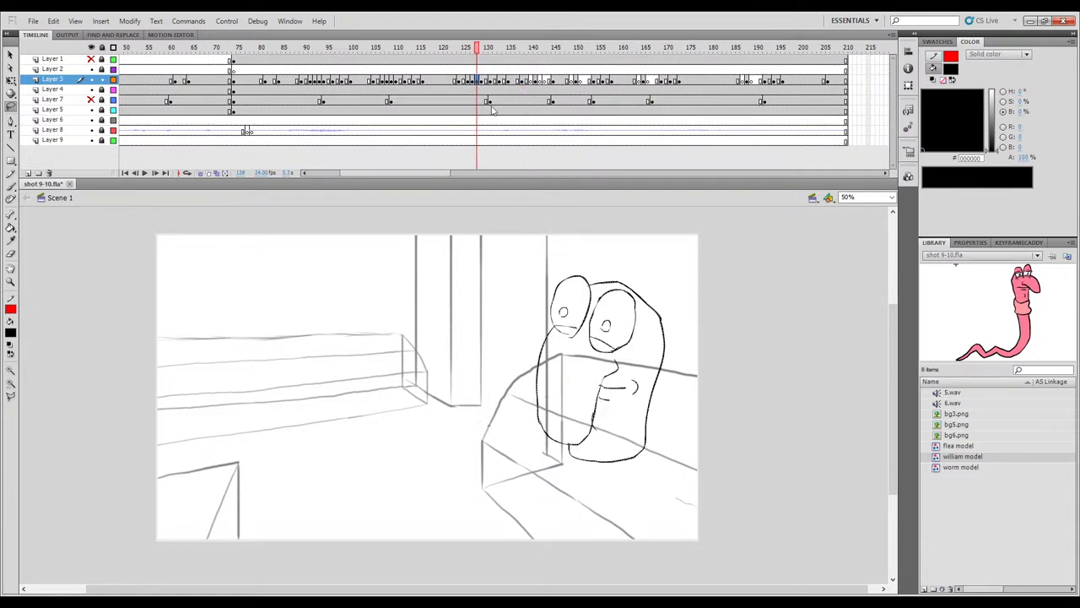
pyautogui.click(531, 81)
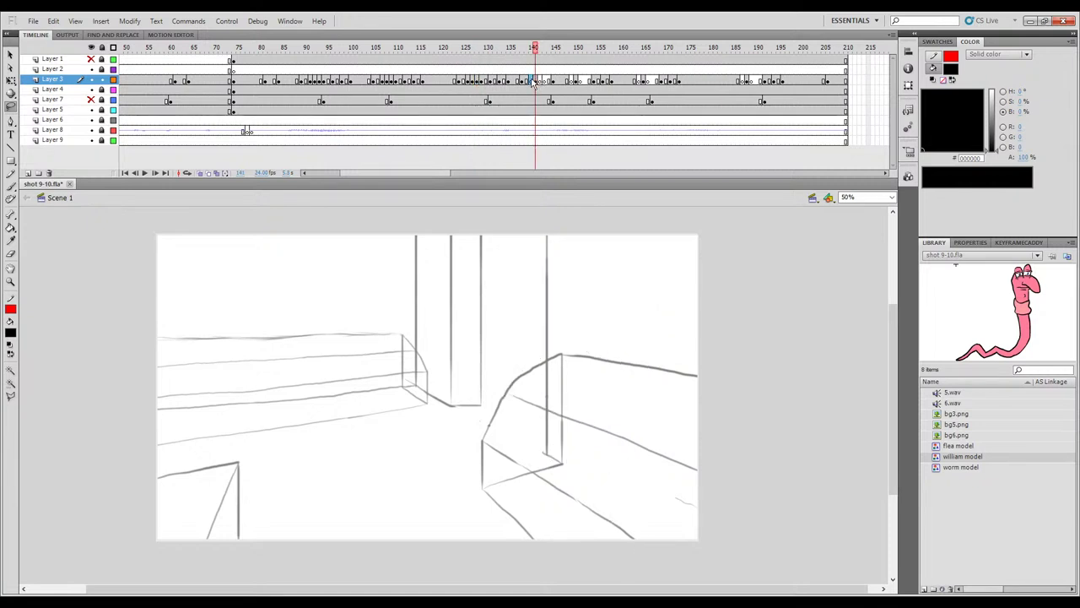
pyautogui.click(536, 82)
pyautogui.click(472, 81)
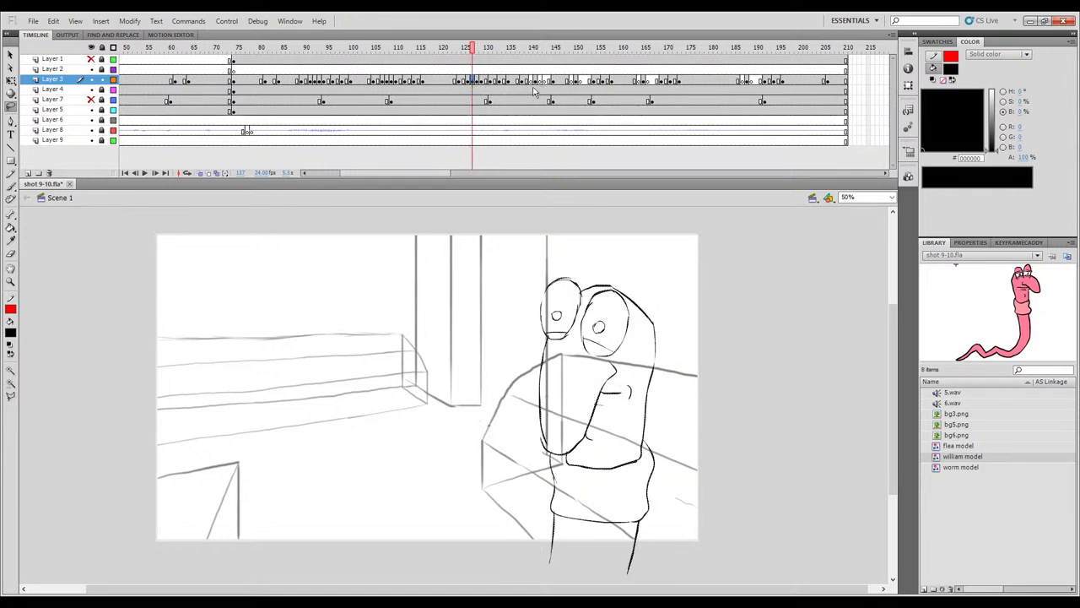
pyautogui.click(531, 82)
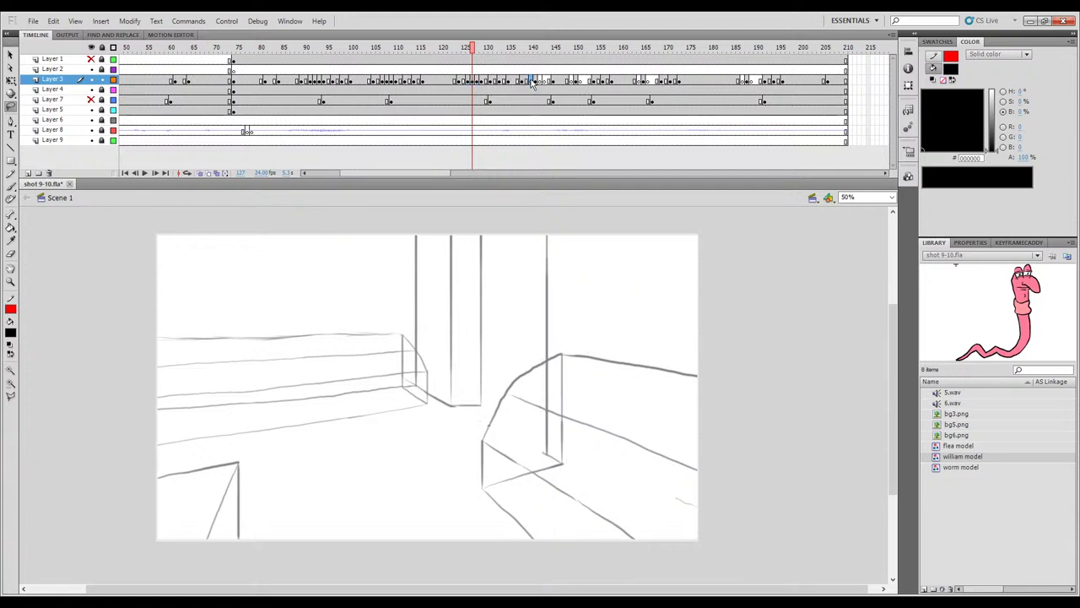
pyautogui.hotkey('ctrl', 'shift', 'v')
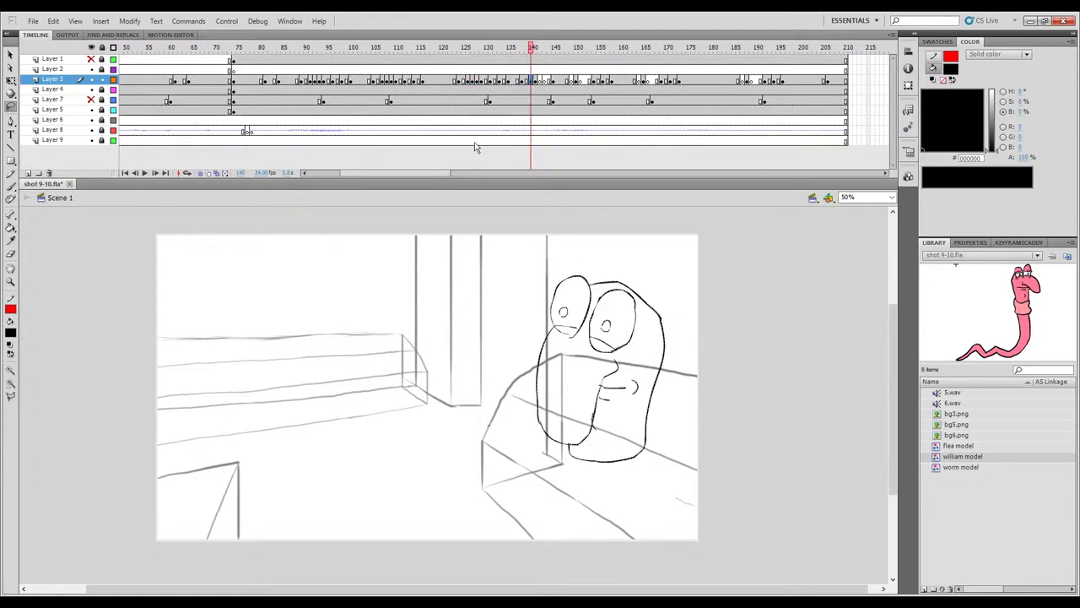
# Copy the head drawing from frame 126 to frame 142 and the one from frame 124 to frame 143, pasted in place.
pyautogui.click(468, 81)
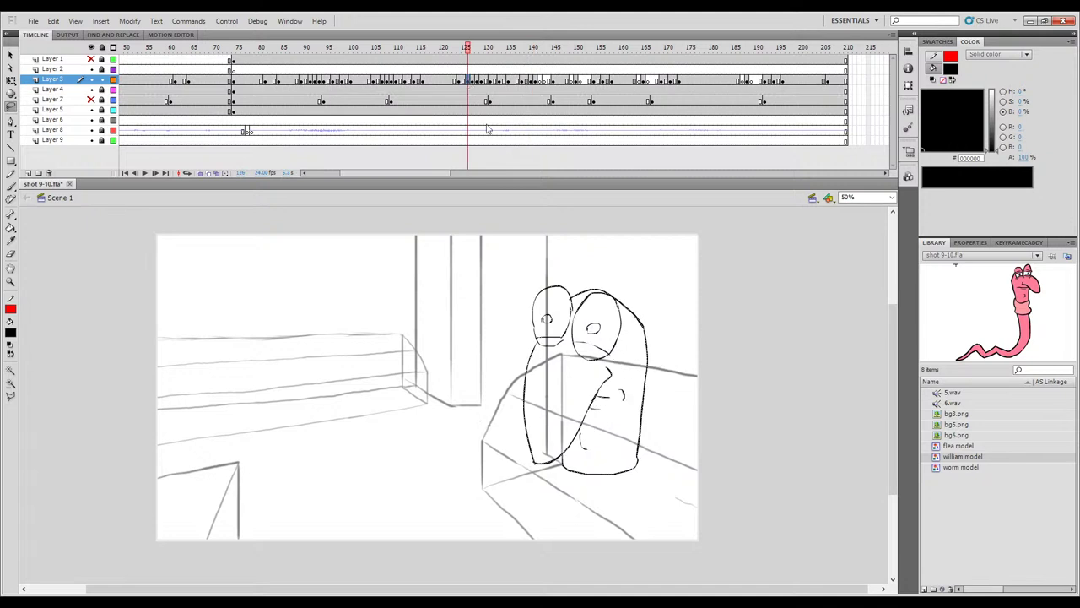
pyautogui.click(541, 80)
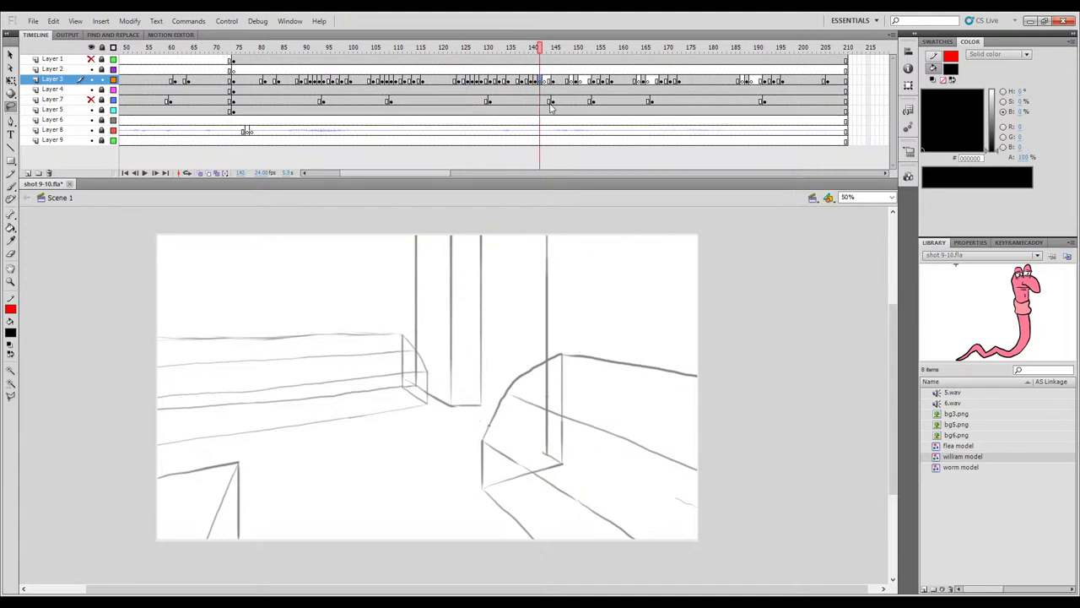
pyautogui.click(461, 81)
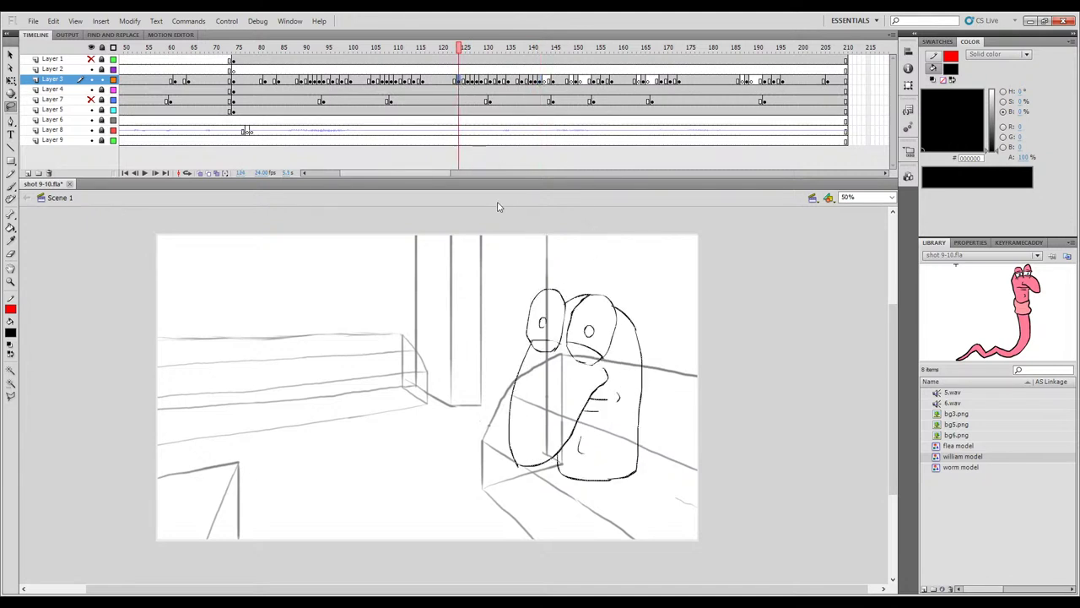
pyautogui.click(545, 81)
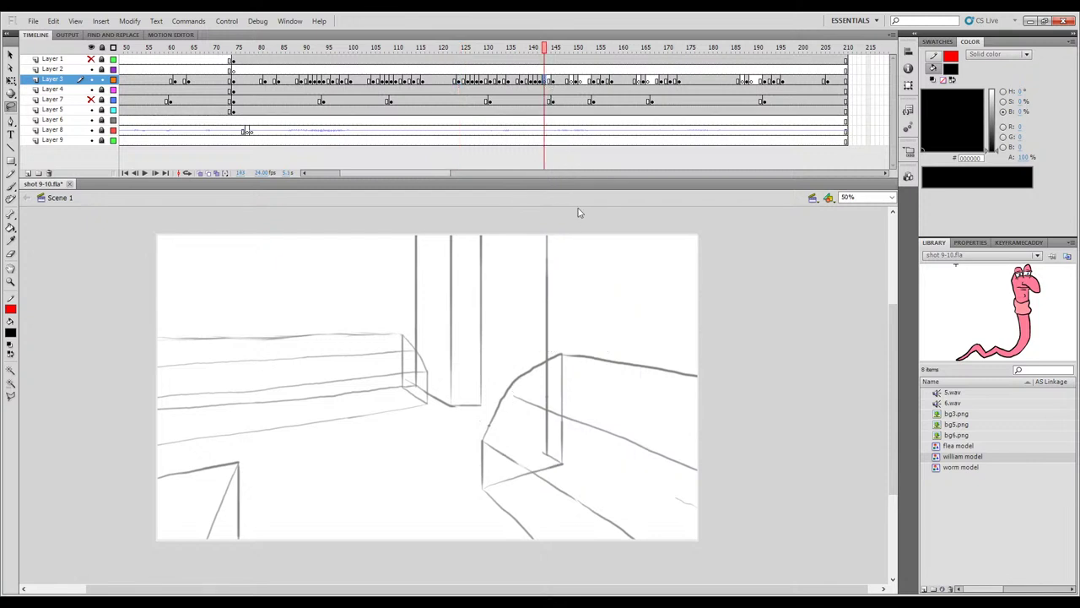
# Flip back and forth through frames 137 to 142 to check the motion of the pasted heads.
pyautogui.click(521, 81)
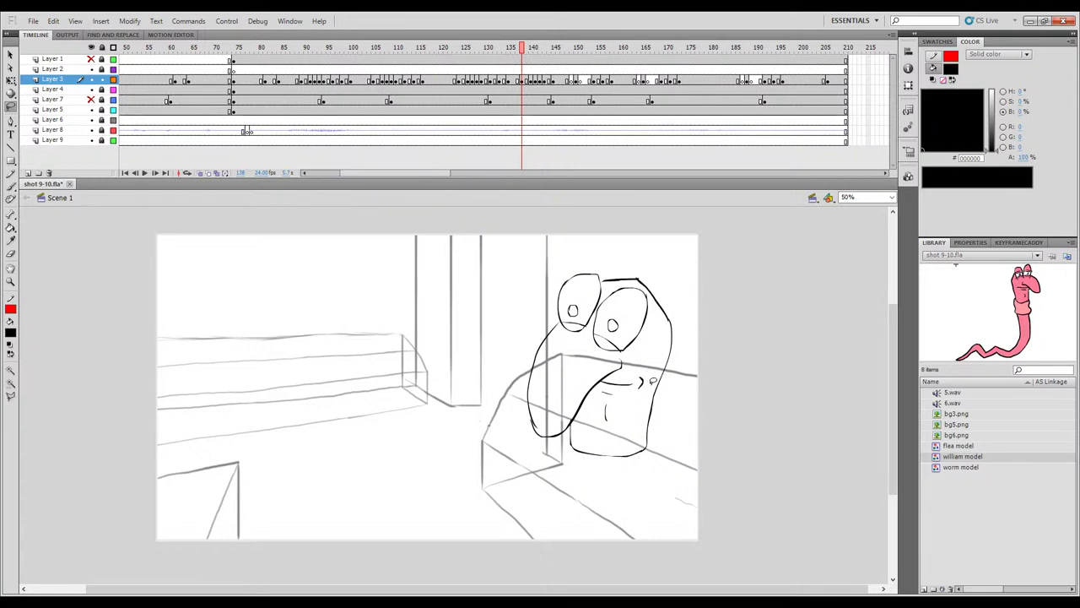
pyautogui.press('e')
pyautogui.press(',')
pyautogui.press('.')
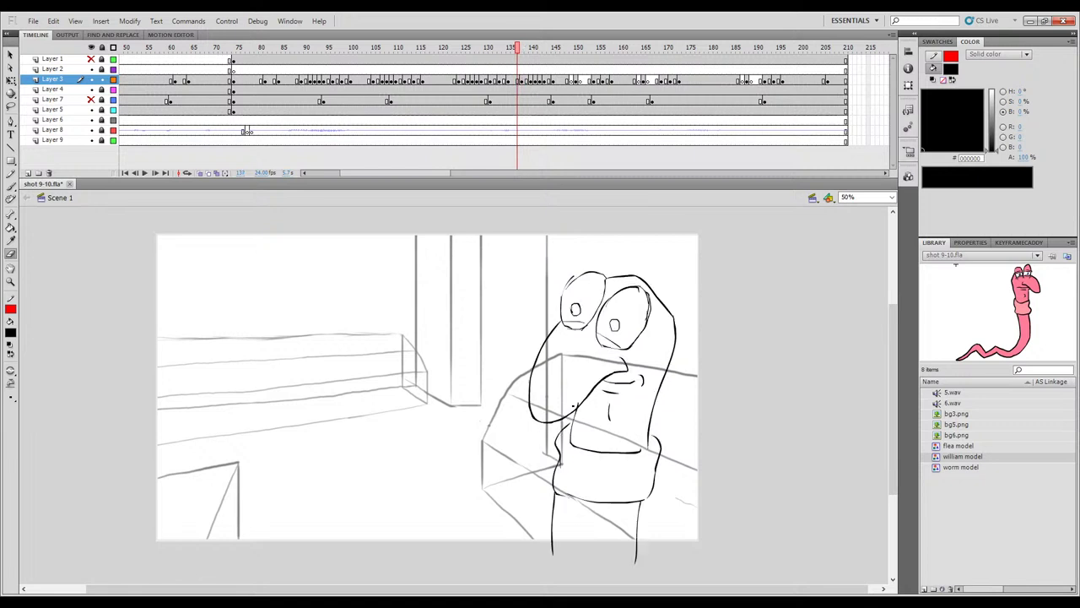
pyautogui.press('.')
pyautogui.press('.')
pyautogui.press('.')
pyautogui.press('.')
pyautogui.press('.')
pyautogui.press('.')
pyautogui.press('.')
pyautogui.press('.')
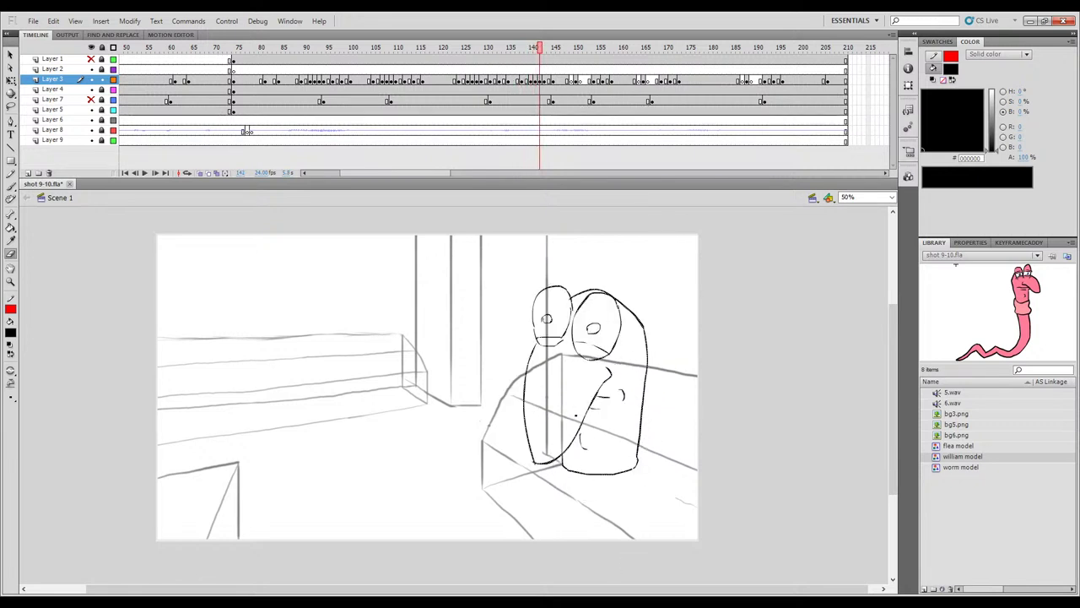
pyautogui.press(',')
pyautogui.press(',')
pyautogui.press(',')
pyautogui.press(',')
pyautogui.press(',')
pyautogui.press(',')
pyautogui.press(',')
pyautogui.press(',')
pyautogui.press(',')
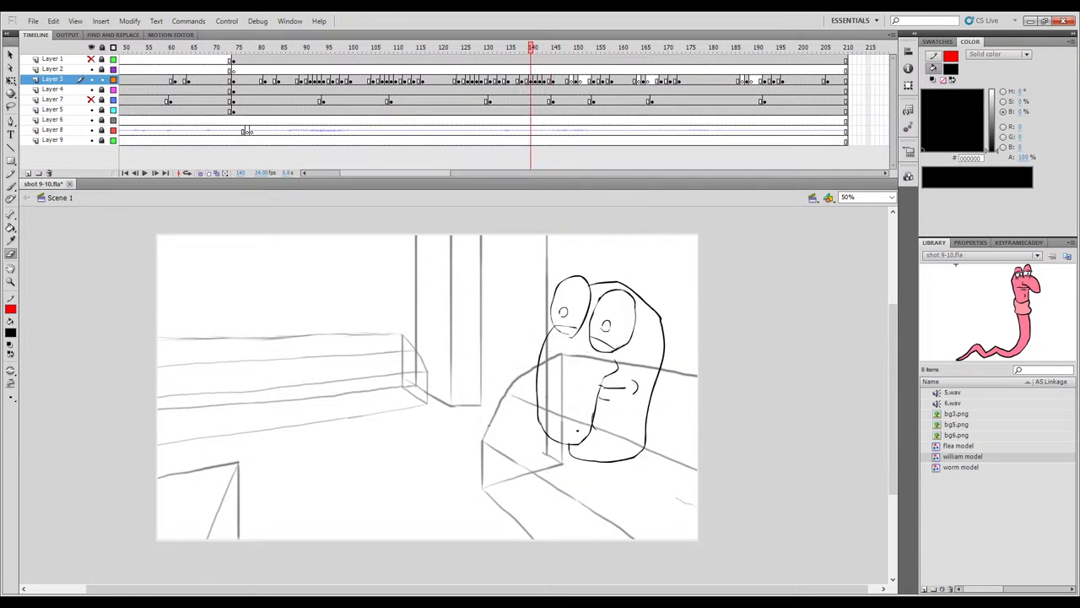
# Remove the nose outline and the lower eyelid lines from the head on frame 138.
pyautogui.press('.')
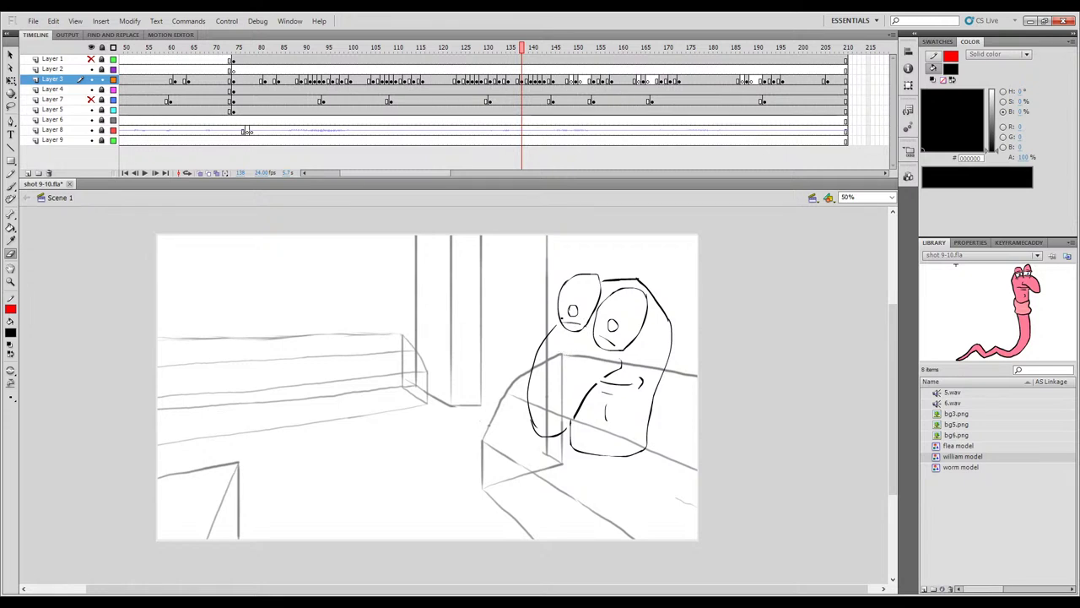
pyautogui.keyDown('ctrl'); pyautogui.click(605, 340); pyautogui.keyUp('ctrl')
pyautogui.keyDown('ctrl'); pyautogui.keyDown('shift'); pyautogui.click(533, 414); pyautogui.keyUp('shift'); pyautogui.keyUp('ctrl')
pyautogui.press('Delete')
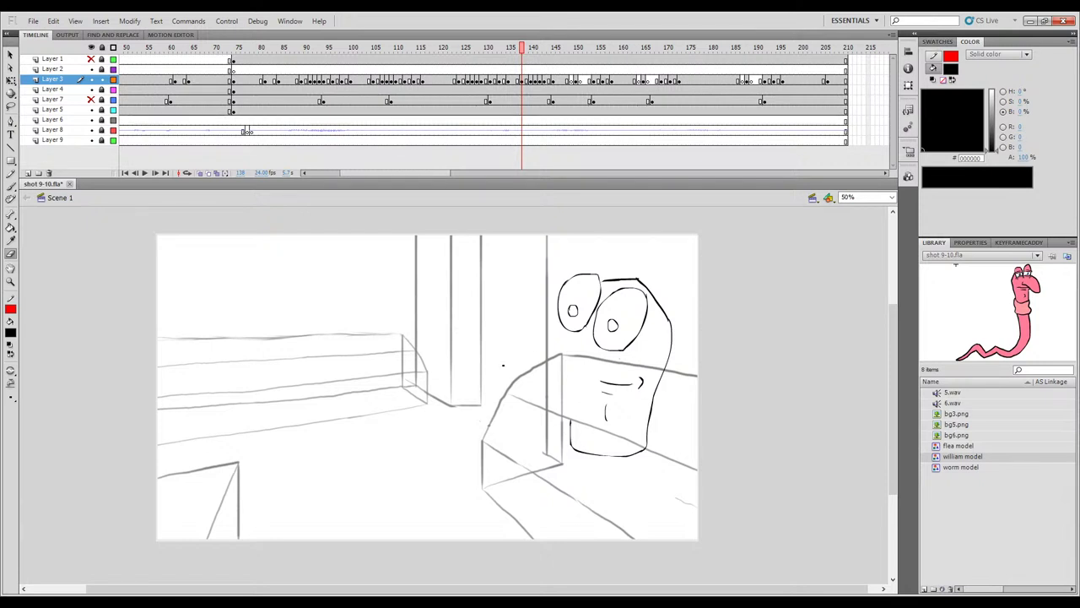
# Remove the nose outline from the head on frame 140, keeping the eyes, mouth and jaw.
pyautogui.press(',')
pyautogui.press('.')
pyautogui.press('.')
pyautogui.press('.')
pyautogui.press(',')
pyautogui.press('.')
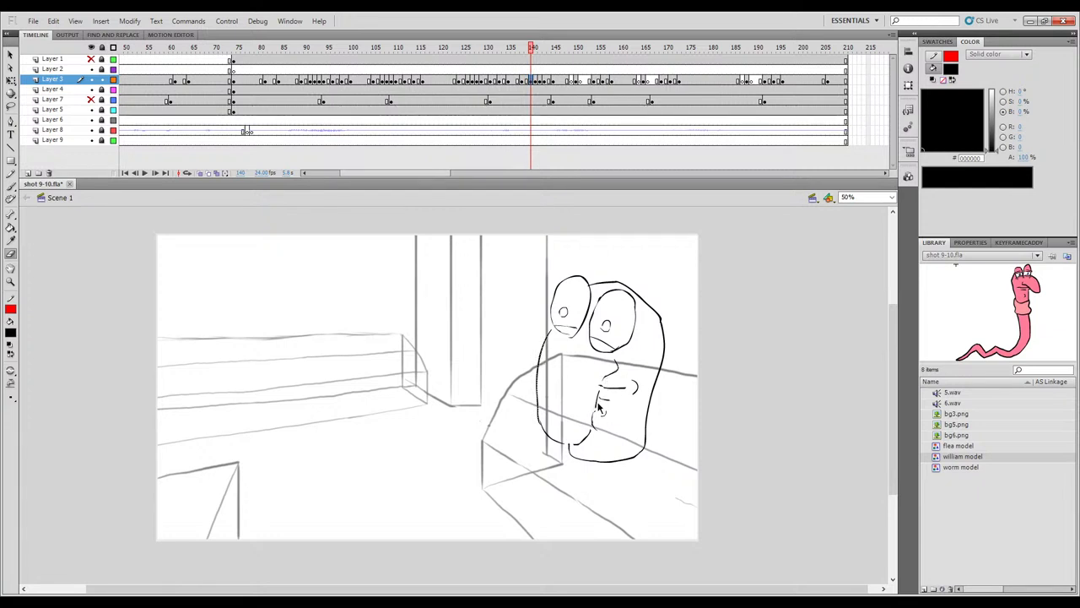
pyautogui.hotkey('ctrl', 'z')
pyautogui.hotkey('ctrl', 'z')
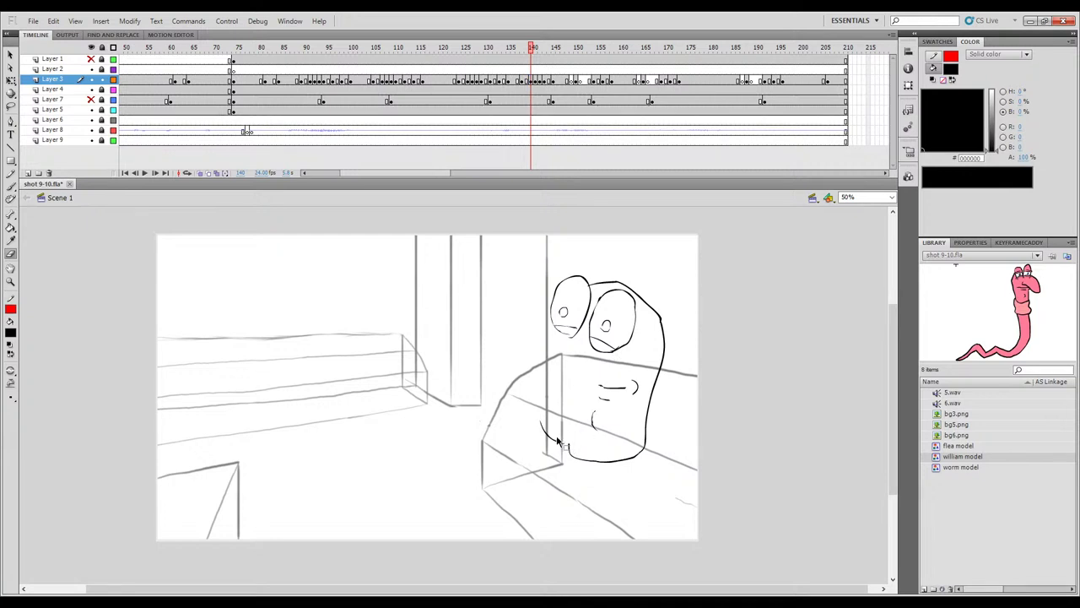
pyautogui.moveTo(564, 444); pyautogui.dragTo(541, 423)
# Compare frame 140 with the preceding frame and remove the lower eyelid lines from both eyes on frame 140.
pyautogui.press('b')
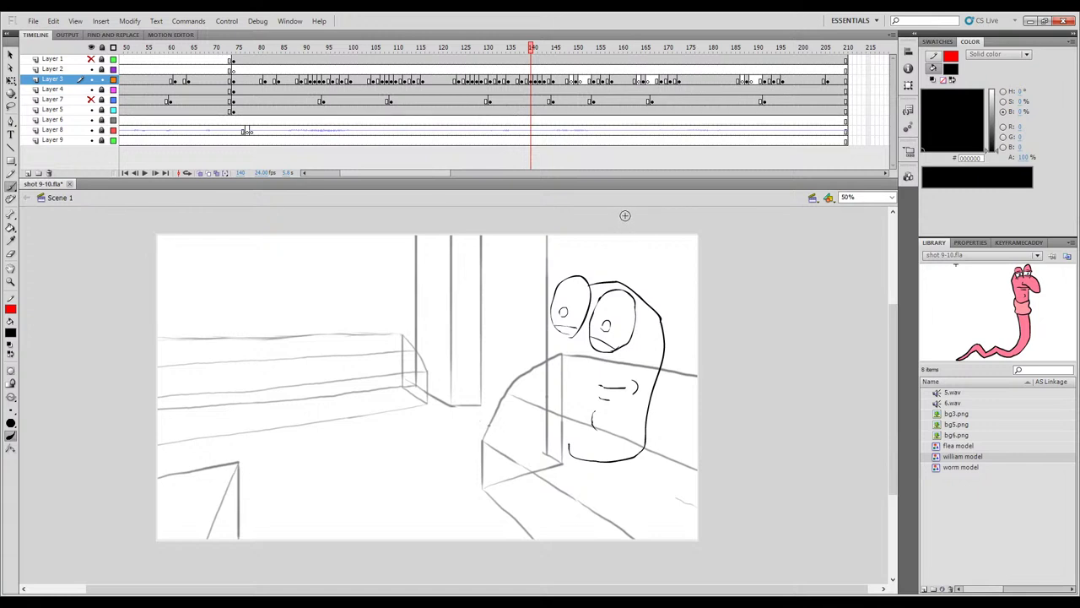
pyautogui.press(',')
pyautogui.press('.')
pyautogui.press(',')
pyautogui.press('.')
pyautogui.press(',')
pyautogui.press('.')
pyautogui.press(',')
pyautogui.press('.')
pyautogui.press(',')
pyautogui.press('.')
pyautogui.press('e')
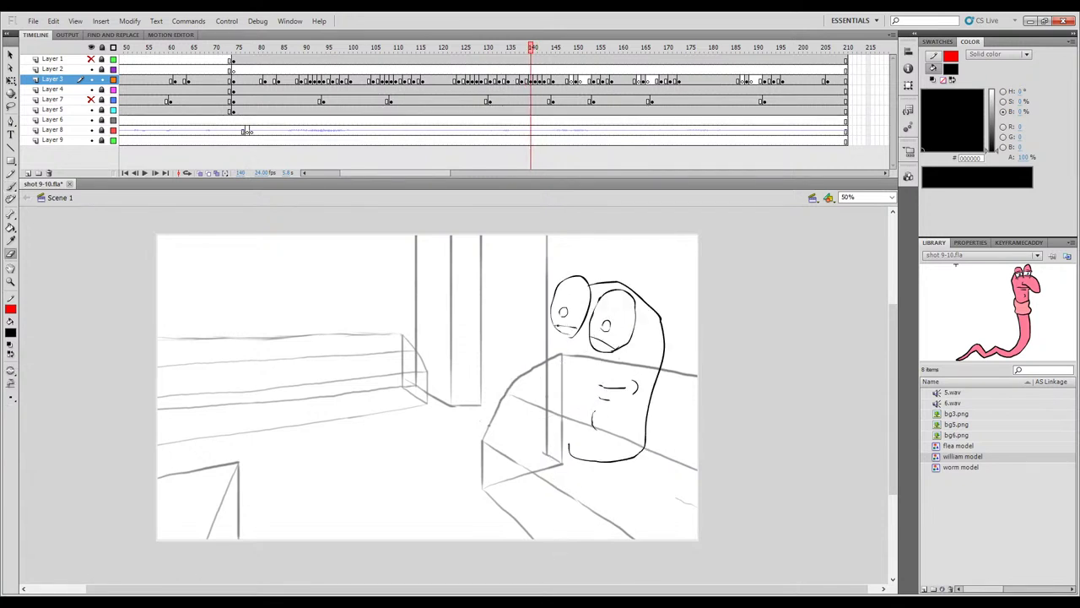
pyautogui.moveTo(589, 337); pyautogui.dragTo(595, 339)
pyautogui.moveTo(578, 328); pyautogui.dragTo(572, 323)
pyautogui.press('Delete')
# Remove the nose outline from the head on frame 142, separating it from the eyes and jaw.
pyautogui.press('b')
pyautogui.moveTo(525, 51); pyautogui.dragTo(541, 53)
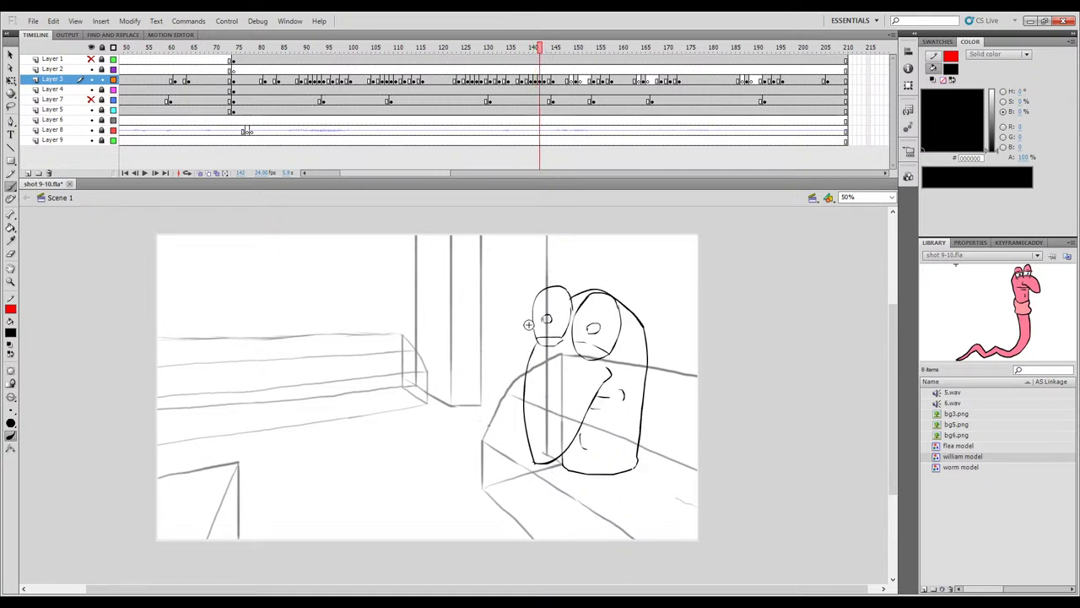
pyautogui.moveTo(543, 52)
pyautogui.mouseDown()
pyautogui.moveTo(559, 53)
pyautogui.moveTo(535, 55)
pyautogui.moveTo(541, 63)
pyautogui.mouseUp()
pyautogui.press('e')
pyautogui.press('.')
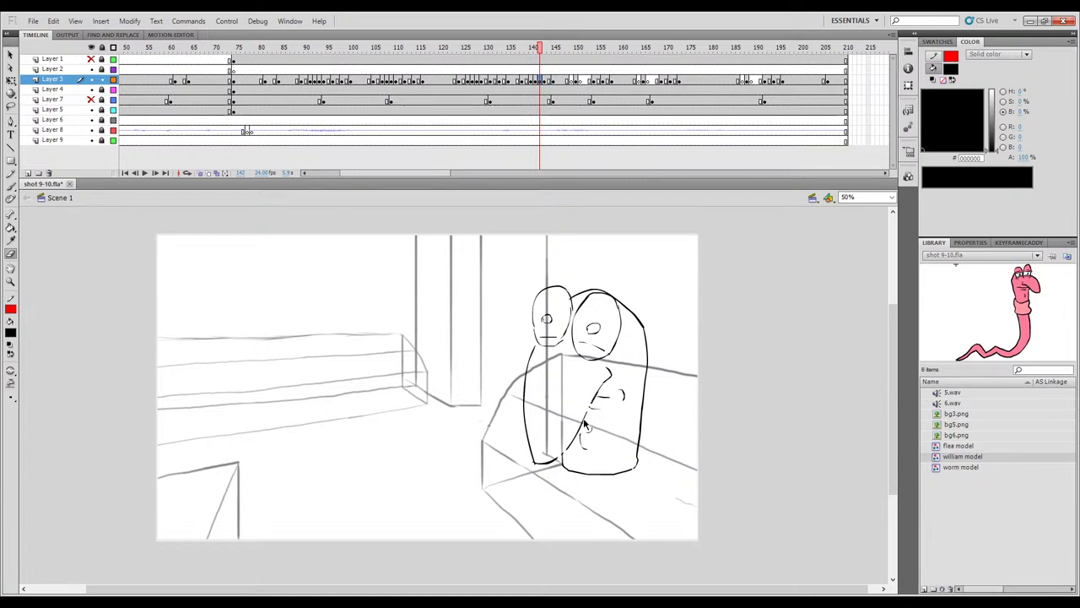
pyautogui.keyDown('ctrl'); pyautogui.click(558, 461); pyautogui.keyUp('ctrl')
pyautogui.press('Delete')
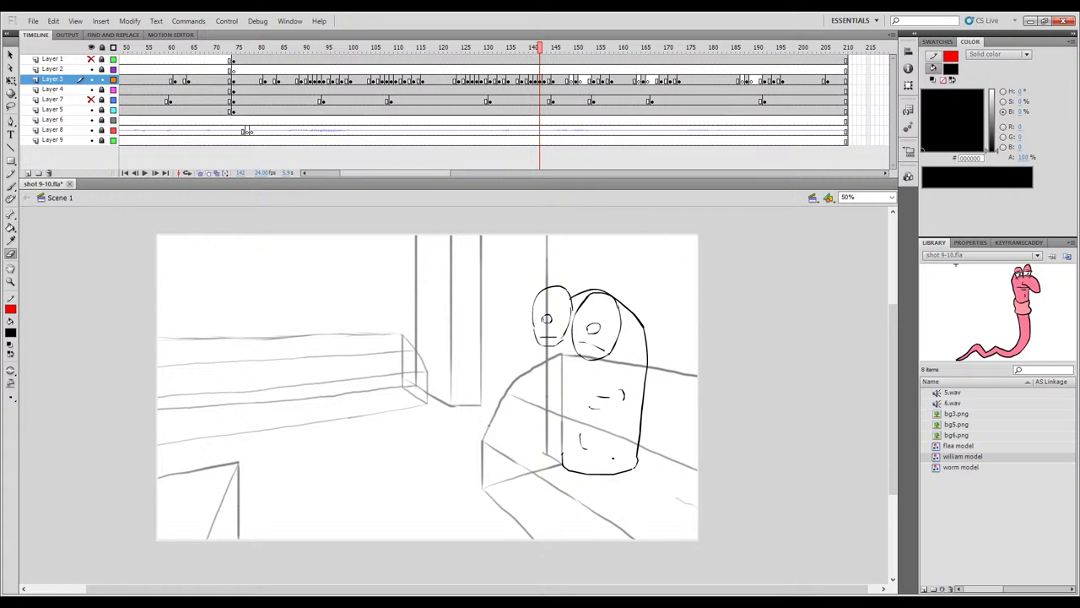
# Cut the nose outline away from the jaw on frame 143 and delete it.
pyautogui.click(544, 84)
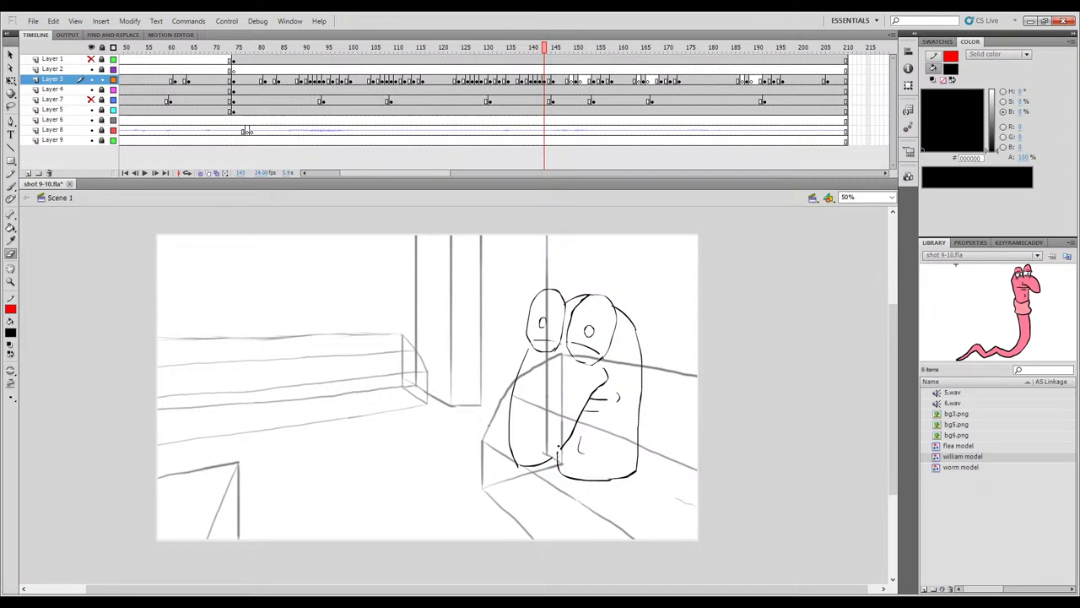
pyautogui.keyDown('ctrl'); pyautogui.click(562, 446); pyautogui.keyUp('ctrl')
pyautogui.click(599, 403)
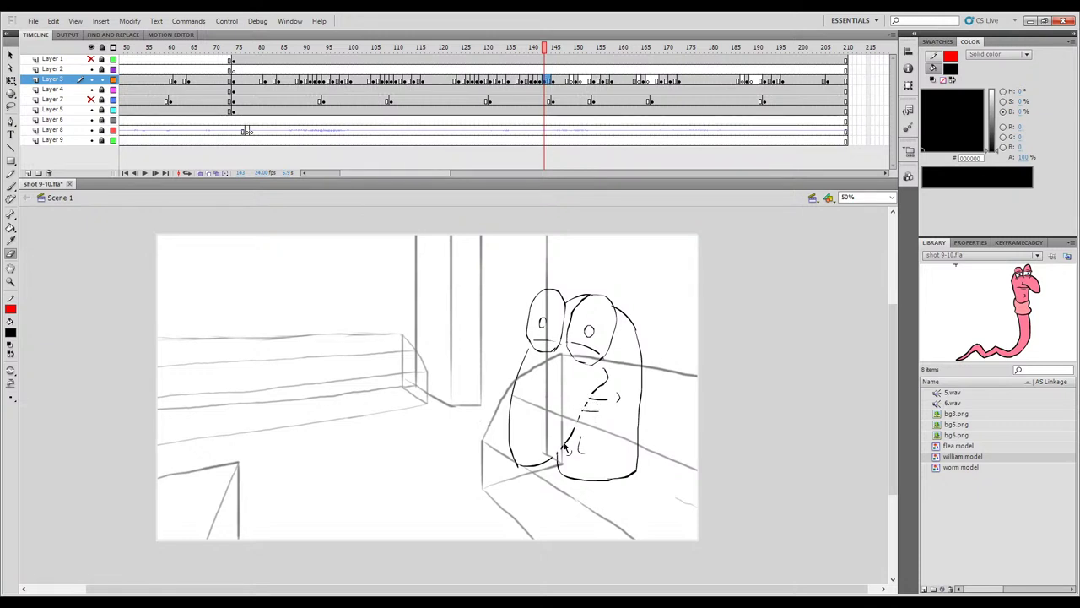
pyautogui.press('Delete')
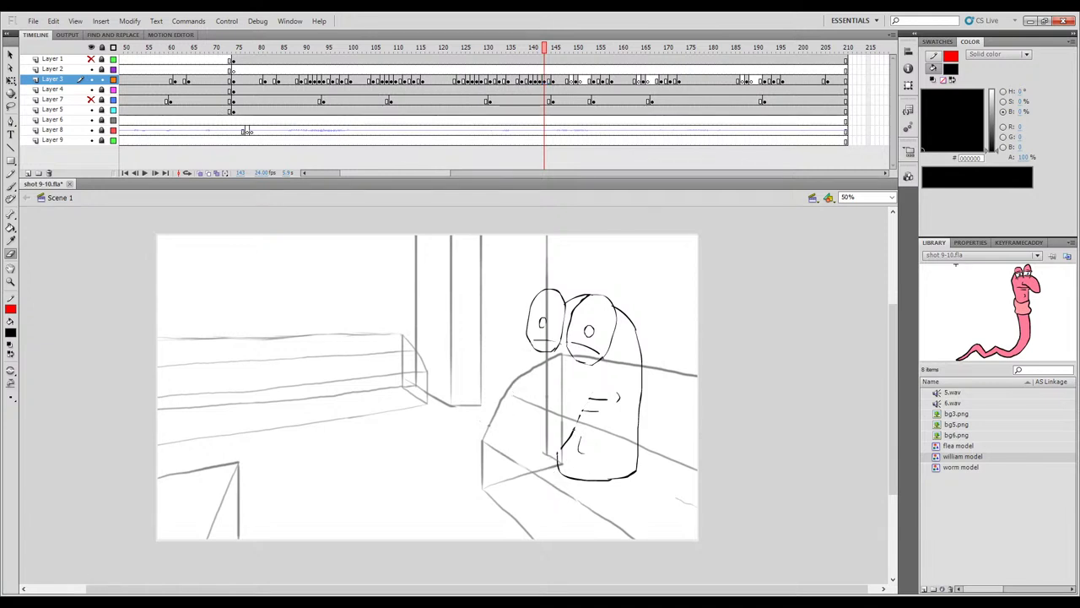
pyautogui.hotkey('ctrl', 'z')
pyautogui.press('b')
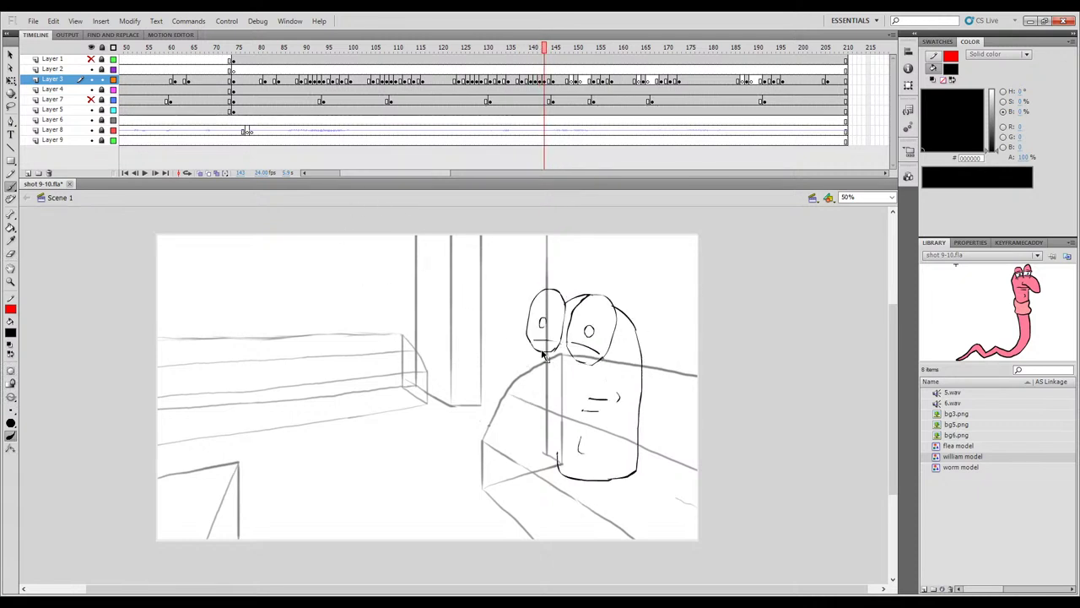
# Remove the lower eyelid lines from the eyes on frames 142 and 143.
pyautogui.keyDown('ctrl'); pyautogui.click(567, 345); pyautogui.keyUp('ctrl')
pyautogui.press(',')
pyautogui.press(',')
pyautogui.press('.')
pyautogui.press(',')
pyautogui.press('.')
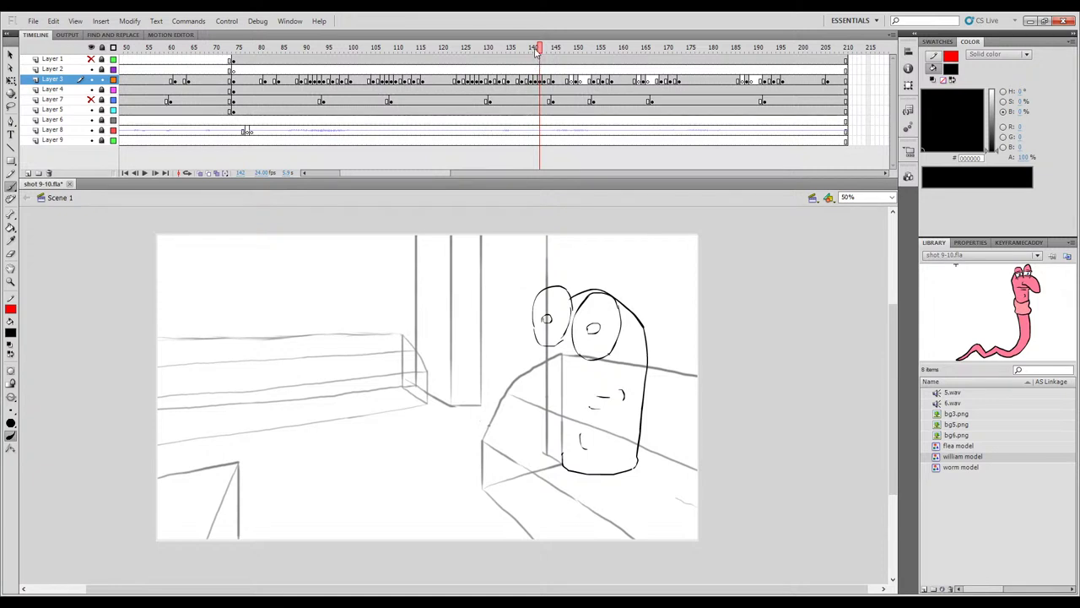
# Flip through frames 137 to 140 to compare the heads and turn on onion skinning at frame 140.
pyautogui.moveTo(538, 51); pyautogui.dragTo(523, 53)
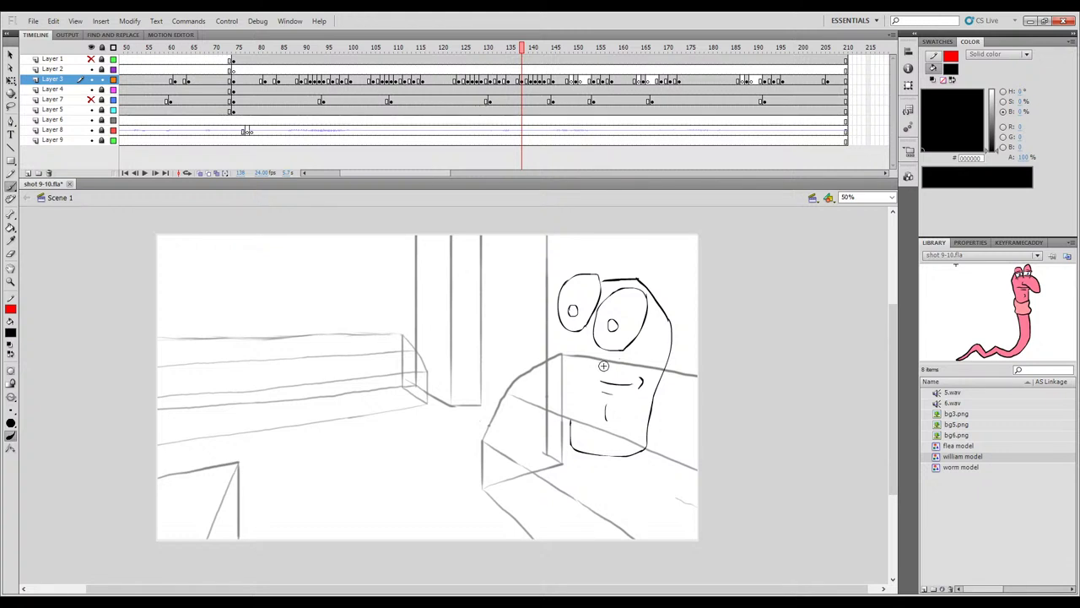
pyautogui.press(',')
pyautogui.press('.')
pyautogui.press(',')
pyautogui.press('.')
pyautogui.press('.')
pyautogui.press('.')
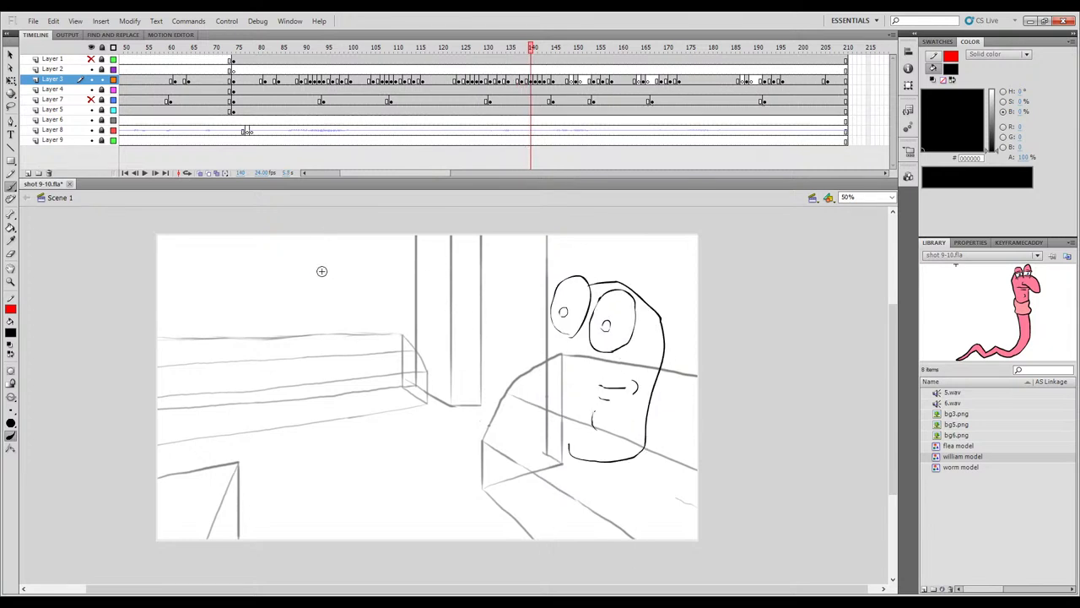
pyautogui.click(200, 172)
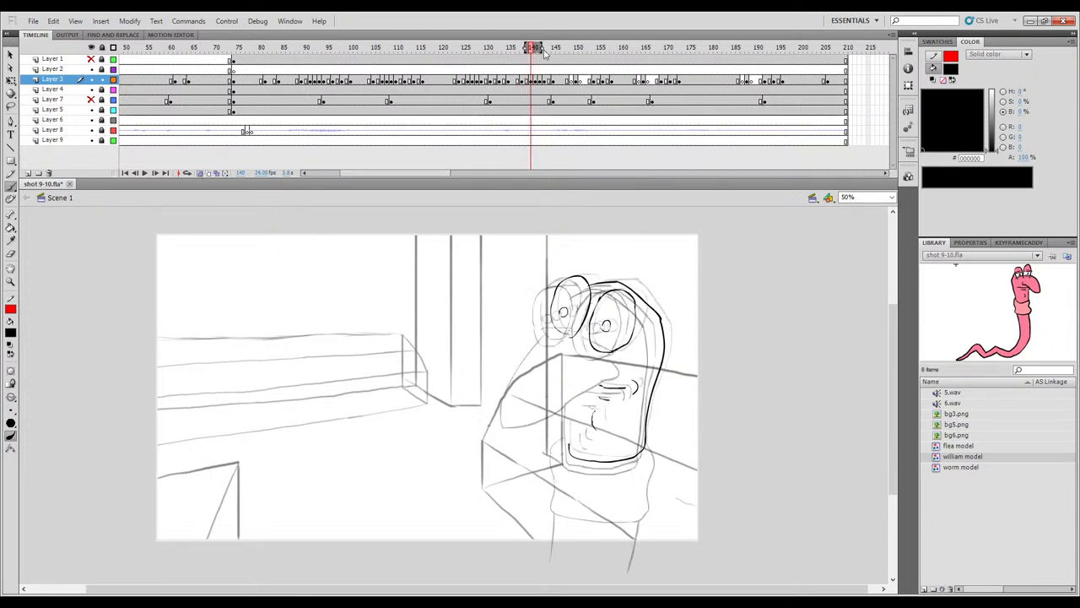
# Extend the onion skin range to earlier frames and draw the lower eyelid lines on both eyes at frame 140.
pyautogui.moveTo(529, 51); pyautogui.dragTo(515, 48)
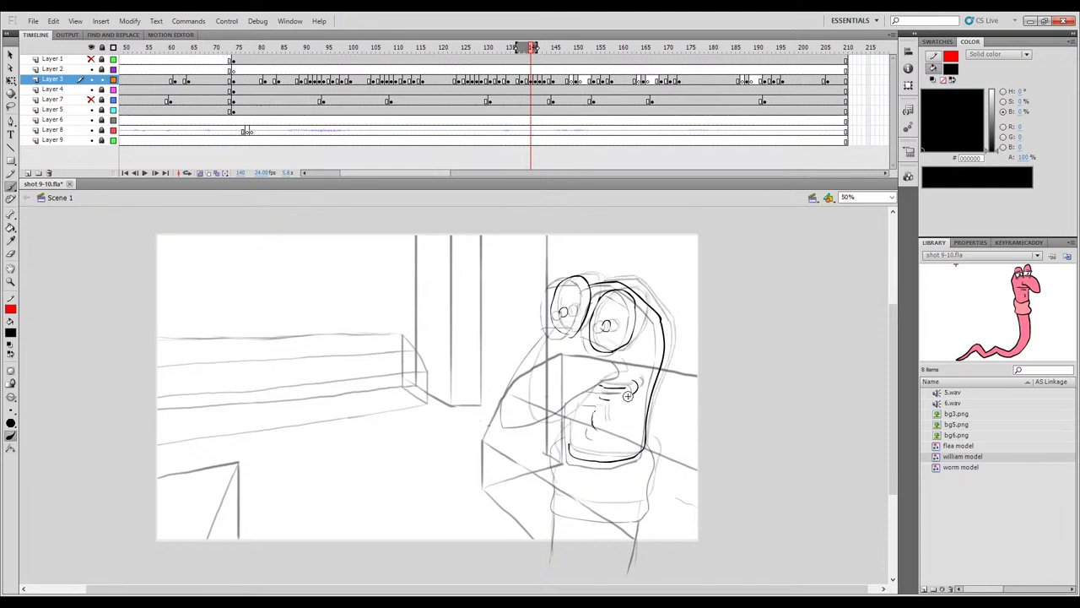
pyautogui.press(',')
pyautogui.press('.')
pyautogui.press('.')
pyautogui.press(',')
pyautogui.press(',')
pyautogui.press('.')
pyautogui.press(',')
pyautogui.press(',')
pyautogui.press(',')
pyautogui.press('.')
pyautogui.press('.')
pyautogui.press('.')
pyautogui.press('.')
pyautogui.press('.')
pyautogui.press(',')
pyautogui.press(',')
pyautogui.press('.')
pyautogui.press(',')
pyautogui.press('.')
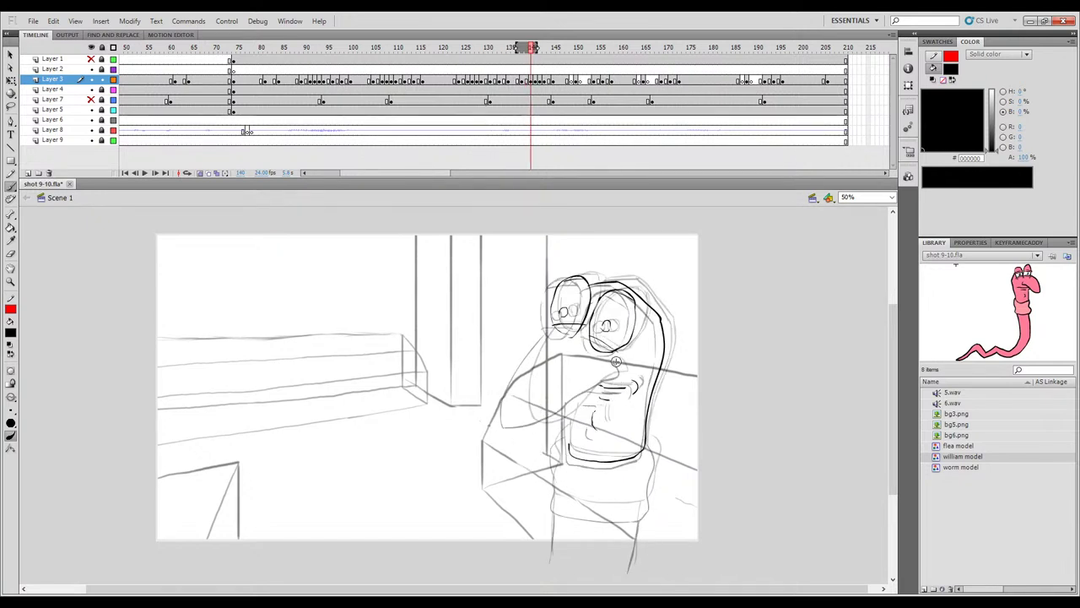
# Draw the long nose outline on frame 140, from below the eyes around its tip and back to the mouth, and join the jaw line.
pyautogui.press('.')
pyautogui.press(',')
pyautogui.press(',')
pyautogui.press('.')
pyautogui.moveTo(552, 329)
pyautogui.mouseDown()
pyautogui.moveTo(530, 353)
pyautogui.moveTo(523, 419)
pyautogui.mouseUp()
pyautogui.press('.')
pyautogui.press(',')
pyautogui.moveTo(605, 382); pyautogui.dragTo(577, 394)
pyautogui.press(',')
pyautogui.press('.')
pyautogui.press(',')
pyautogui.press('.')
pyautogui.press(',')
pyautogui.press('.')
pyautogui.press(',')
pyautogui.press('.')
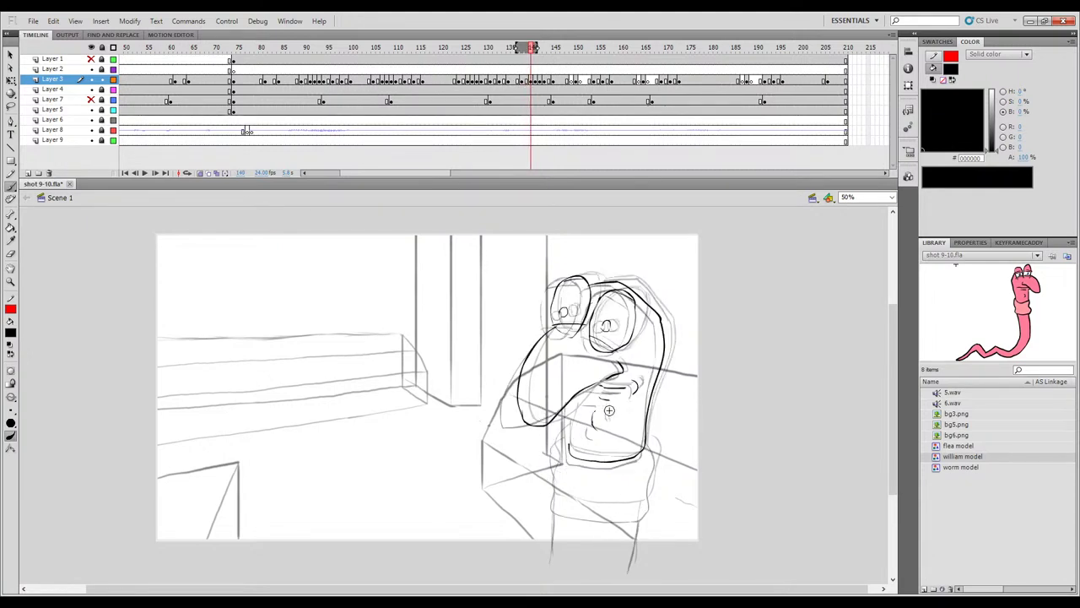
pyautogui.press(',')
pyautogui.press('.')
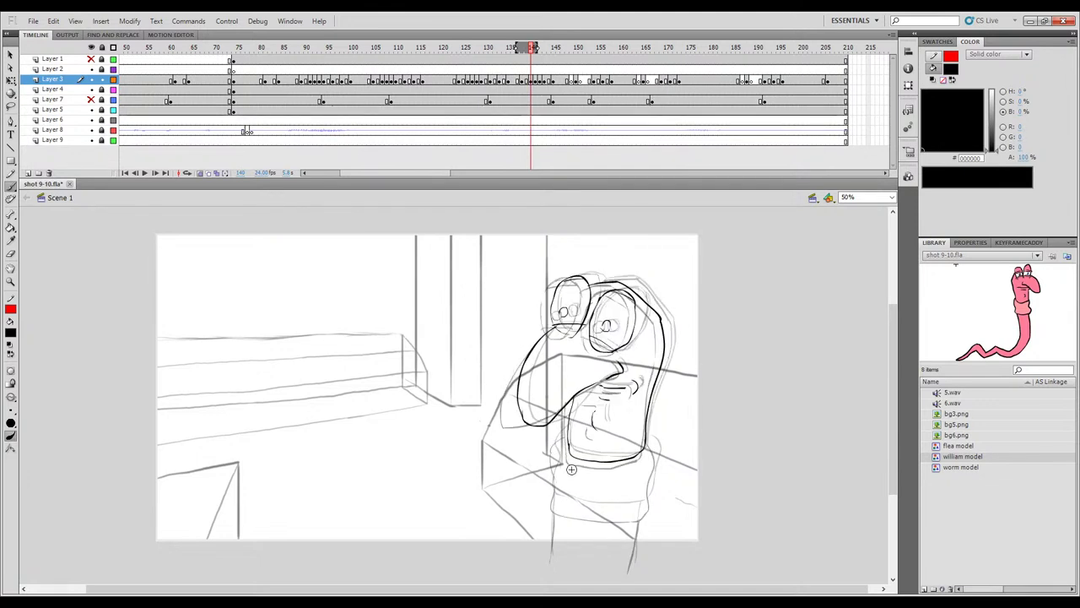
# Widen the onion skin range at frame 138 and draw the nose's front outline from below the small eye down to its tip.
pyautogui.press('.')
pyautogui.press('.')
pyautogui.press(',')
pyautogui.press(',')
pyautogui.press(',')
pyautogui.press(',')
pyautogui.moveTo(529, 50); pyautogui.dragTo(516, 51)
pyautogui.press(',')
pyautogui.press('.')
pyautogui.press(',')
pyautogui.press('.')
pyautogui.moveTo(559, 327); pyautogui.dragTo(532, 425)
pyautogui.press(',')
pyautogui.press('.')
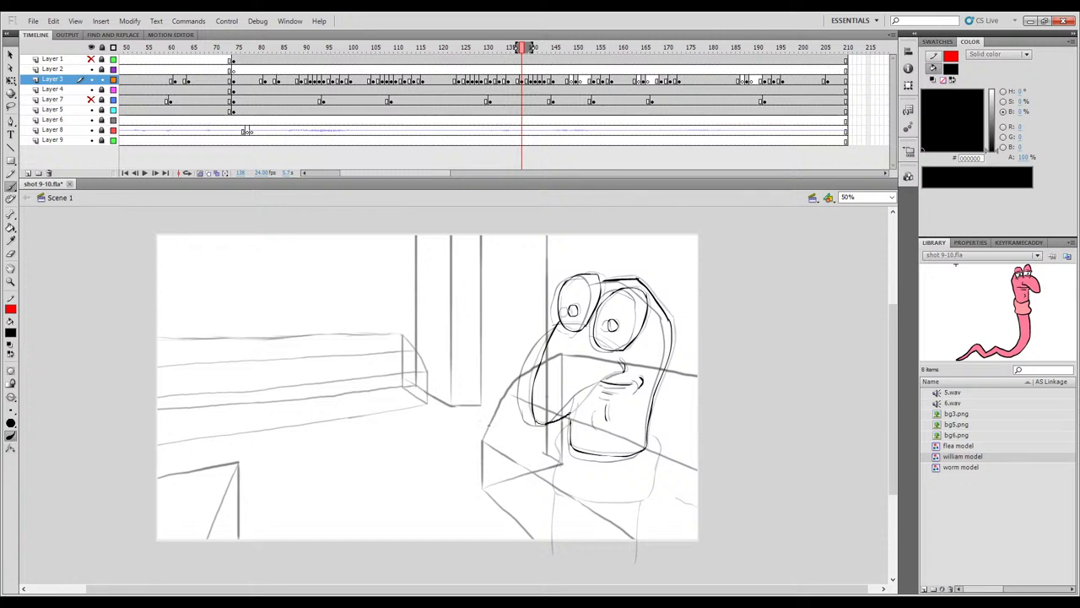
# Complete the underside of the nose on frame 138 back to the mouth, undoing stray strokes, and check it without onion skinning.
pyautogui.moveTo(533, 420); pyautogui.dragTo(578, 407)
pyautogui.moveTo(537, 419); pyautogui.dragTo(559, 425)
pyautogui.hotkey('ctrl', 'z')
pyautogui.hotkey('ctrl', 'z')
pyautogui.moveTo(546, 425); pyautogui.dragTo(563, 425)
pyautogui.hotkey('ctrl', 'z')
pyautogui.click(201, 173)
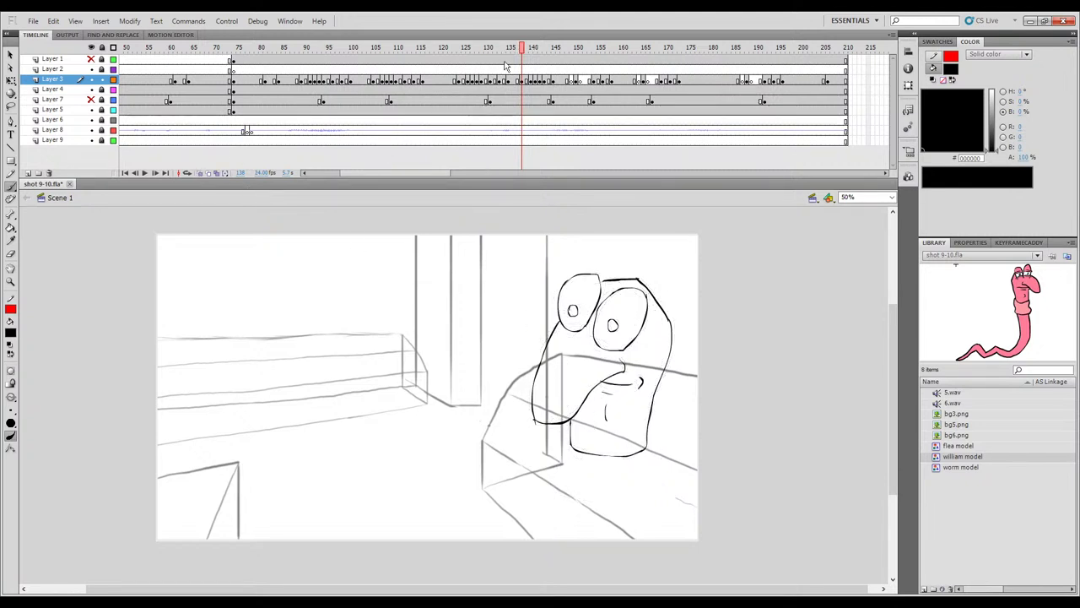
pyautogui.moveTo(521, 50); pyautogui.dragTo(521, 50)
pyautogui.click(203, 173)
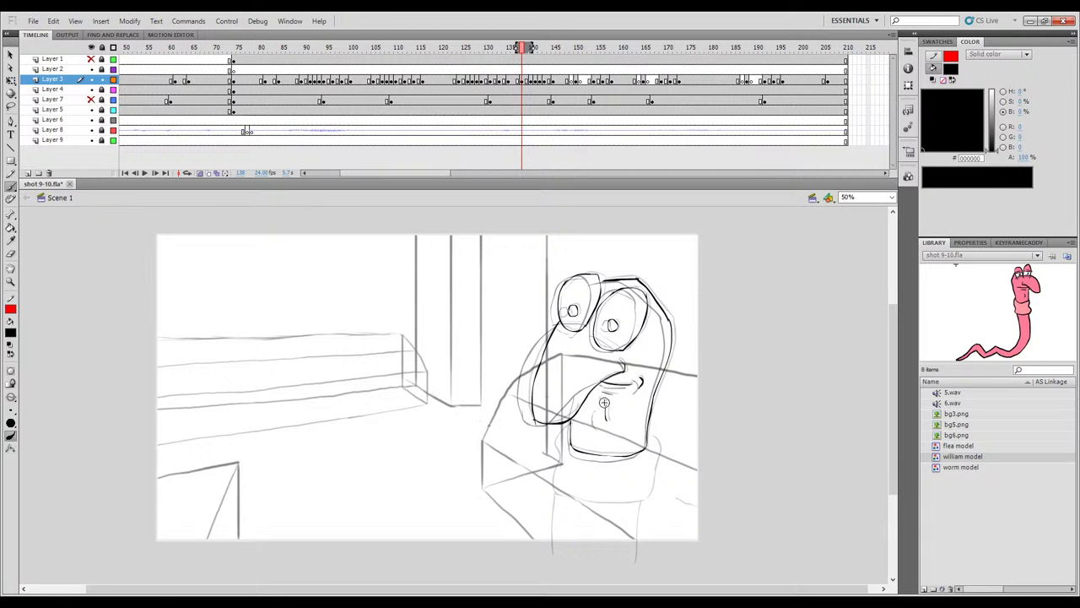
# Draw the lower eyelid lines on both eyes at frame 138, flipping against the neighbouring frames.
pyautogui.press(',')
pyautogui.press('.')
pyautogui.press(',')
pyautogui.press('.')
pyautogui.moveTo(561, 323); pyautogui.dragTo(588, 322)
pyautogui.press(',')
pyautogui.press('.')
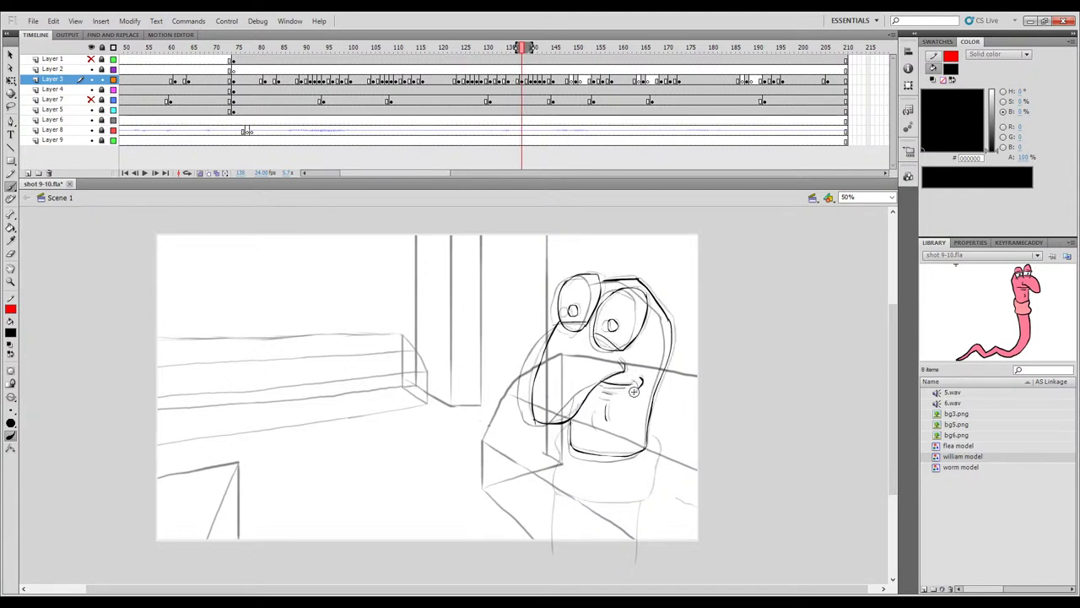
pyautogui.press('.')
pyautogui.press(',')
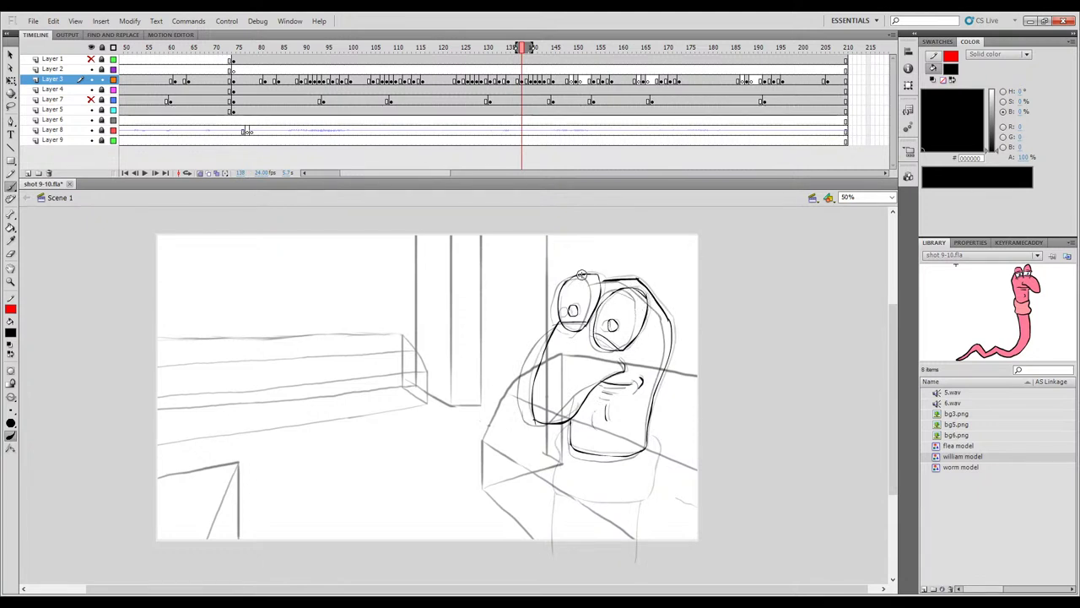
pyautogui.press('.')
pyautogui.press(',')
# Turn off onion skinning and play back the shot from around frame 130.
pyautogui.click(200, 173)
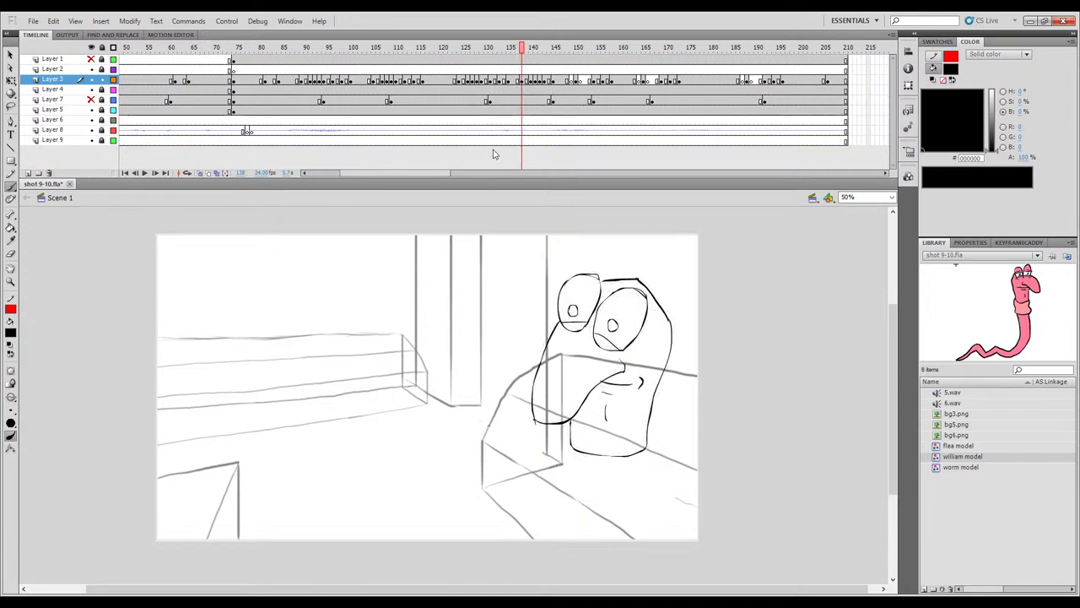
pyautogui.click(517, 48)
pyautogui.moveTo(520, 48); pyautogui.dragTo(482, 51)
pyautogui.press('Return')
# Turn on onion skinning at frame 142, widen its range and draw the eyelid lines on both eyes.
pyautogui.moveTo(564, 52)
pyautogui.mouseDown()
pyautogui.moveTo(514, 52)
pyautogui.moveTo(536, 66)
pyautogui.moveTo(511, 65)
pyautogui.moveTo(554, 66)
pyautogui.moveTo(460, 65)
pyautogui.moveTo(582, 67)
pyautogui.moveTo(516, 67)
pyautogui.moveTo(560, 69)
pyautogui.moveTo(530, 69)
pyautogui.moveTo(541, 71)
pyautogui.mouseUp()
pyautogui.click(200, 172)
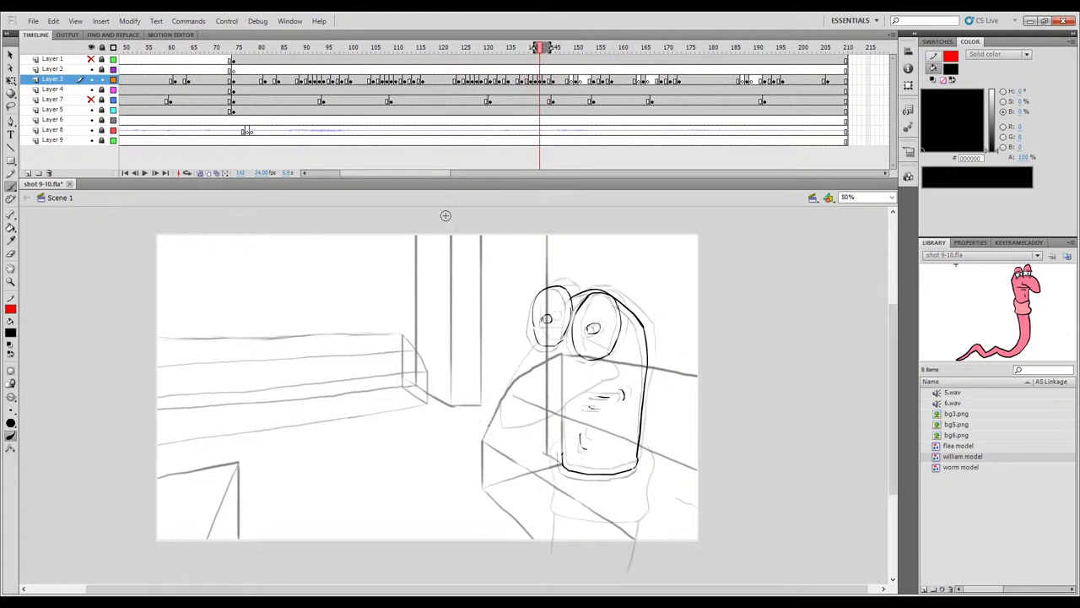
pyautogui.moveTo(555, 52); pyautogui.dragTo(555, 53)
pyautogui.press(',')
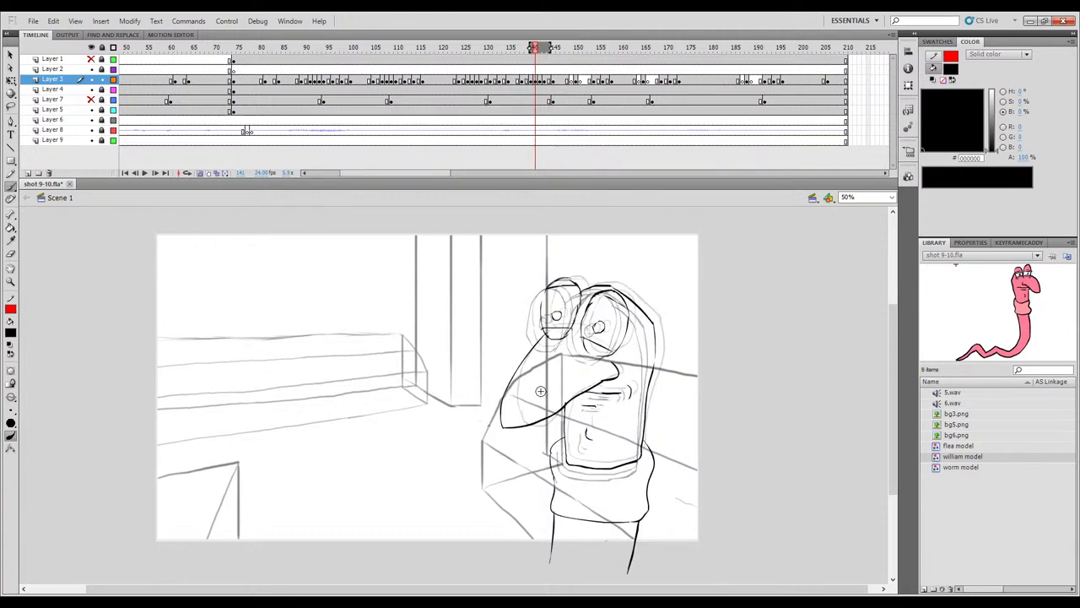
pyautogui.press('.')
pyautogui.press(',')
pyautogui.press('.')
pyautogui.press(',')
pyautogui.press('.')
pyautogui.press(',')
pyautogui.press('.')
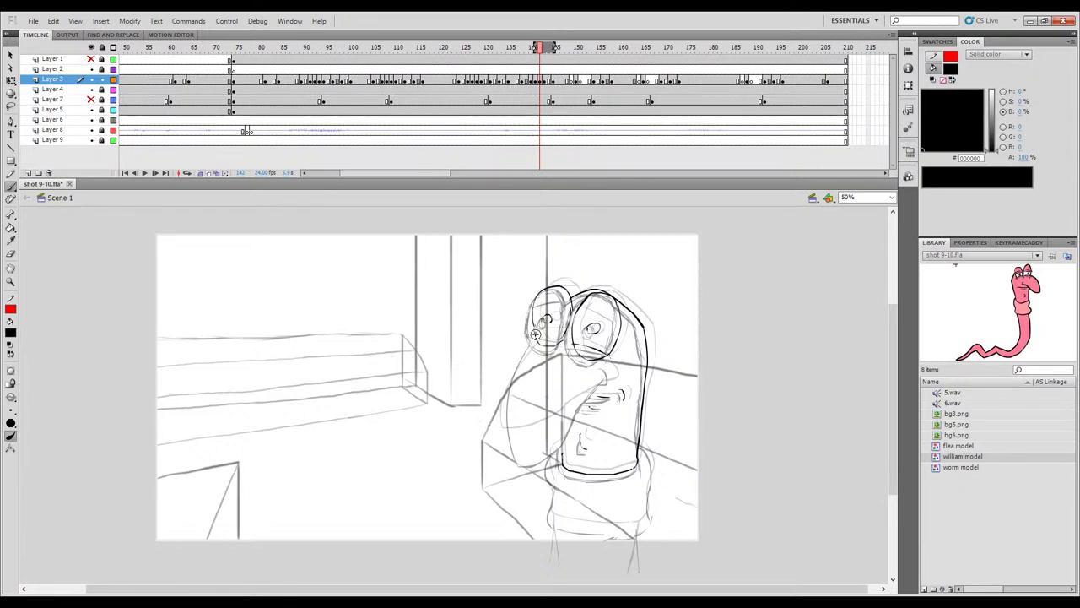
pyautogui.press(',')
pyautogui.press('.')
pyautogui.press(',')
pyautogui.press('.')
pyautogui.press(',')
pyautogui.press('.')
# Draw the drooping nose outline on frame 142, from the mouth corner around the tip and up to the small eye.
pyautogui.moveTo(604, 382); pyautogui.dragTo(590, 391)
pyautogui.moveTo(554, 421); pyautogui.dragTo(530, 445)
pyautogui.press(',')
pyautogui.press('.')
pyautogui.moveTo(538, 341)
pyautogui.mouseDown()
pyautogui.moveTo(507, 390)
pyautogui.moveTo(503, 422)
pyautogui.moveTo(510, 445)
pyautogui.moveTo(542, 435)
pyautogui.mouseUp()
pyautogui.press(',')
pyautogui.press('.')
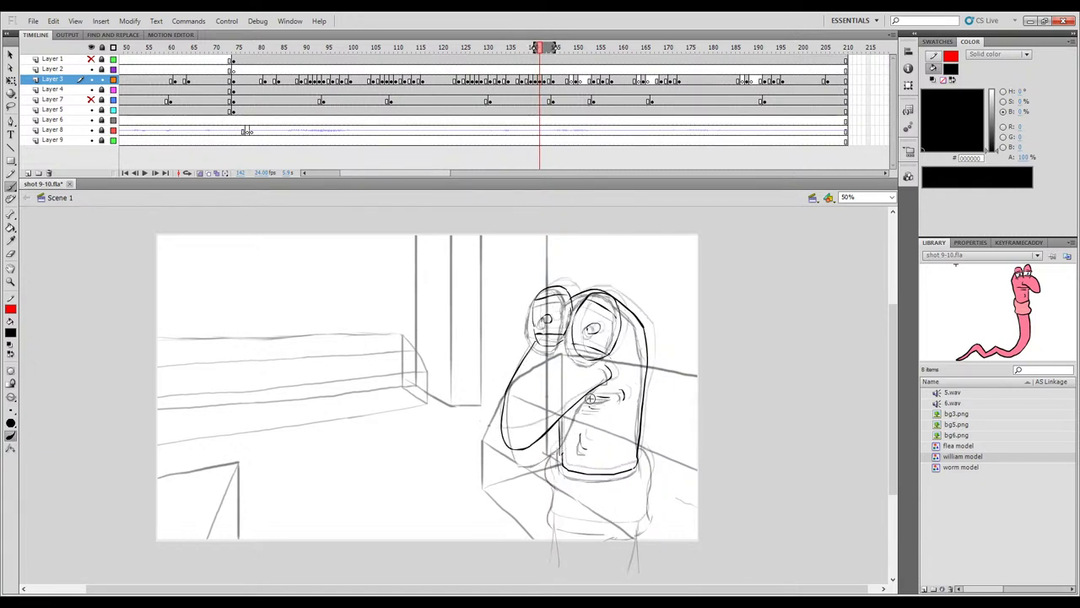
# Flip through frames 139 to 143 to check the motion of the redrawn noses.
pyautogui.press(',')
pyautogui.press('.')
pyautogui.press(',')
pyautogui.press('.')
pyautogui.press('.')
pyautogui.press(',')
pyautogui.press(',')
pyautogui.press(',')
pyautogui.press(',')
pyautogui.press('.')
pyautogui.press('.')
pyautogui.press('.')
pyautogui.press('.')
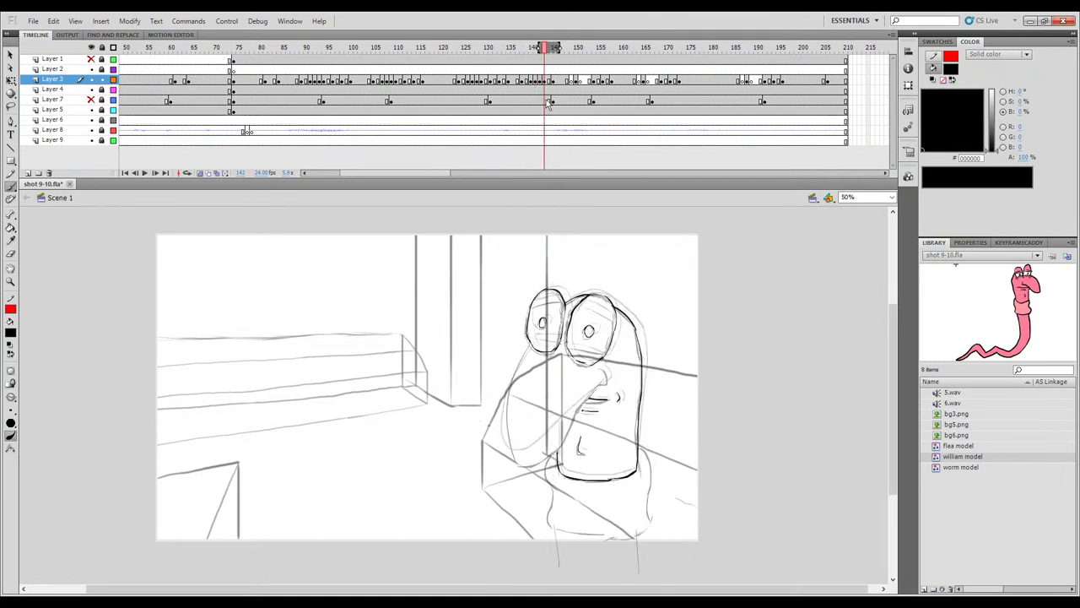
# Draw the upper and lower eyelid lines on both eyes at frame 143.
pyautogui.press(',')
pyautogui.press('.')
pyautogui.press(',')
pyautogui.press('.')
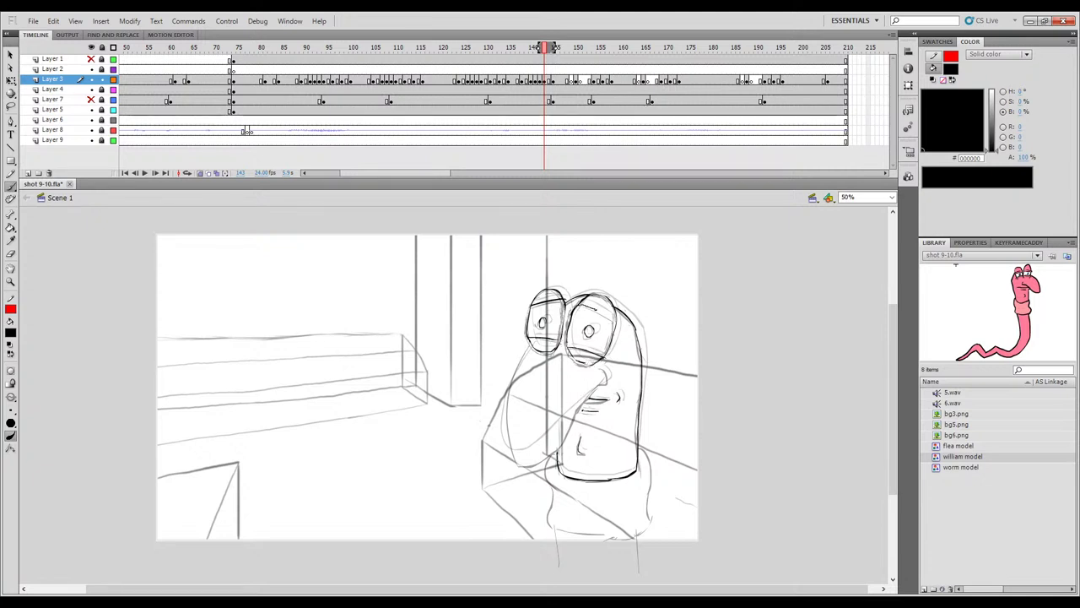
# Flip back to frame 139 and forward again to compare the head poses and eyelids.
pyautogui.press(',')
pyautogui.press(',')
pyautogui.press(',')
pyautogui.press(',')
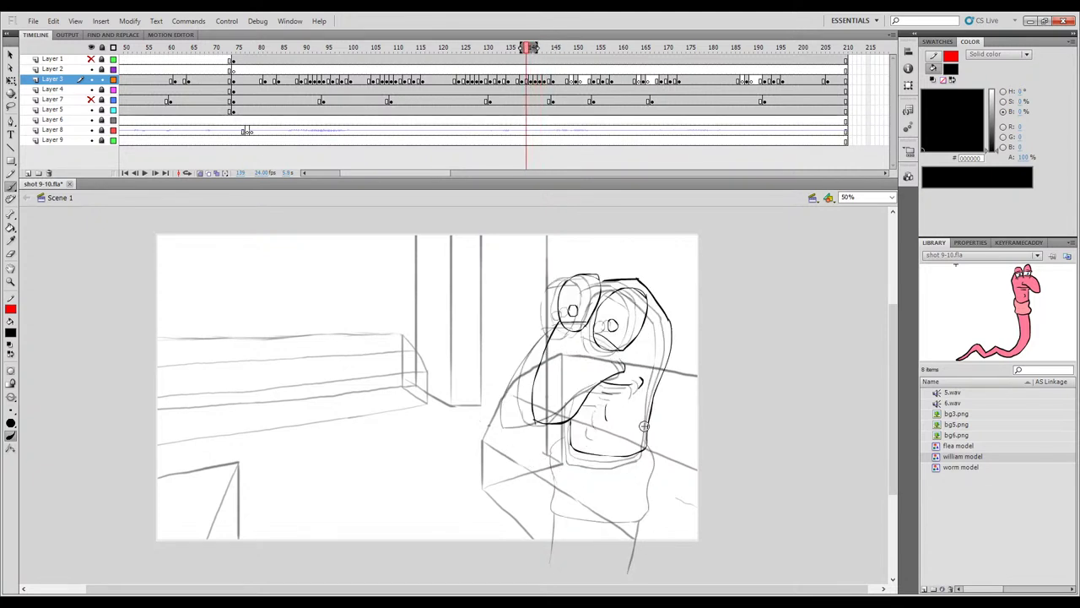
pyautogui.press('.')
pyautogui.press('.')
pyautogui.press('.')
pyautogui.press('.')
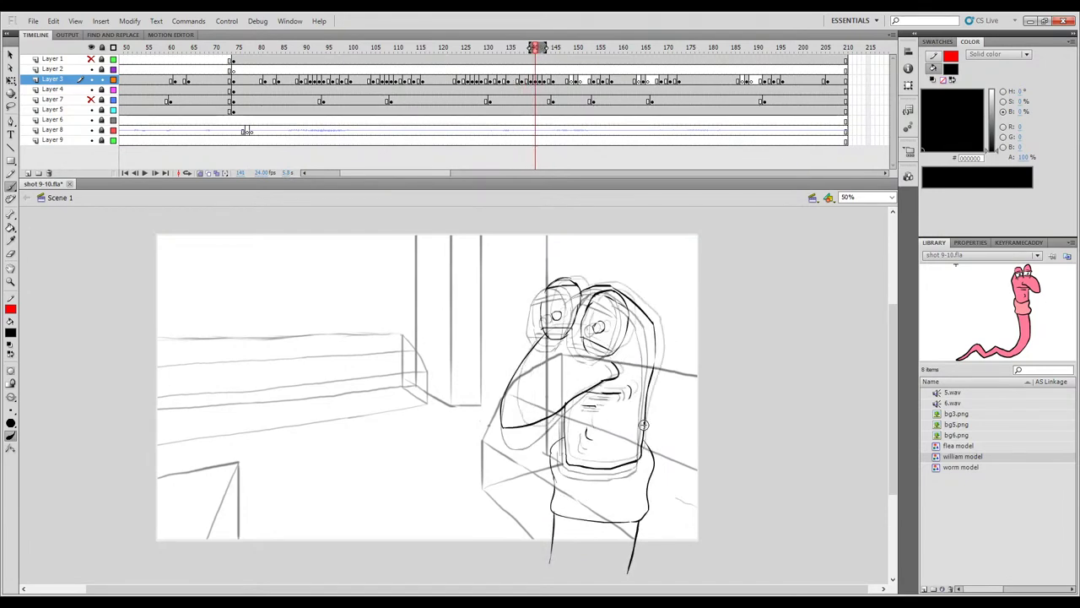
# Draw the nose outline on frame 143, hanging from below the small eye down to jaw level and back to the mouth.
pyautogui.press(',')
pyautogui.press('.')
pyautogui.press(',')
pyautogui.press('.')
pyautogui.press(',')
pyautogui.press('.')
pyautogui.press('.')
pyautogui.press(',')
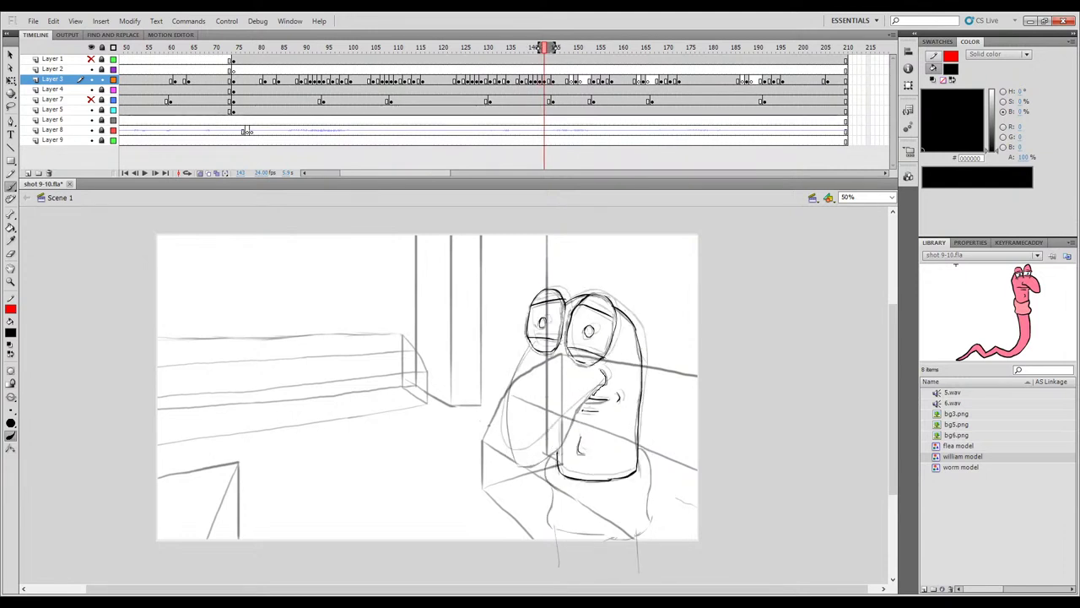
pyautogui.moveTo(574, 434); pyautogui.dragTo(561, 457)
pyautogui.press(',')
pyautogui.press('.')
pyautogui.moveTo(531, 343); pyautogui.dragTo(521, 360)
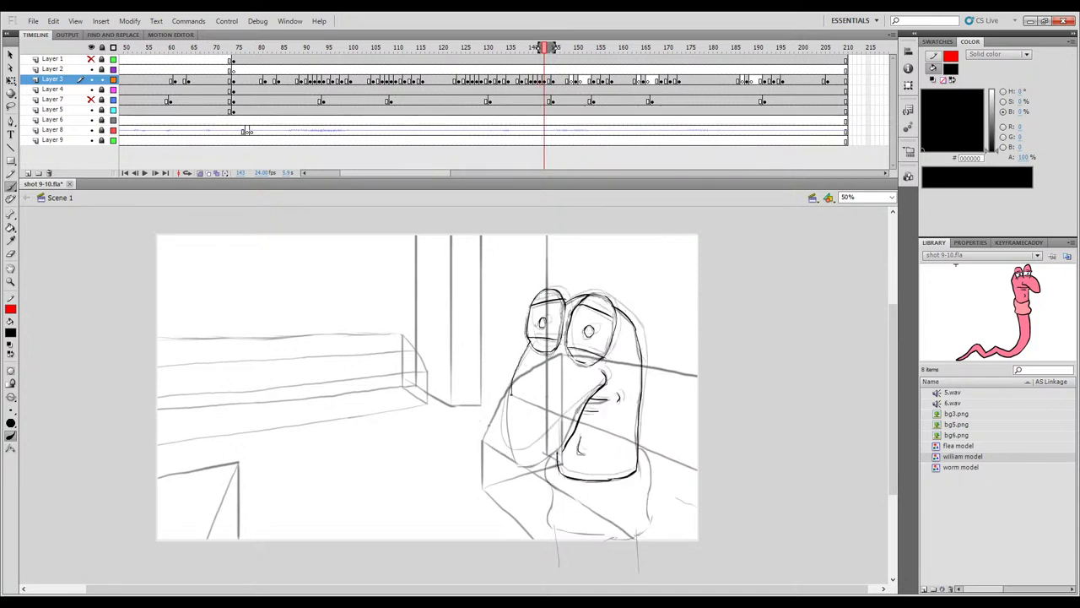
pyautogui.moveTo(540, 467)
pyautogui.mouseDown()
pyautogui.moveTo(551, 460)
pyautogui.moveTo(543, 463)
pyautogui.mouseUp()
# Turn off onion skinning and play back the shot several times from around frame 70 to review the dialogue animation.
pyautogui.click(200, 173)
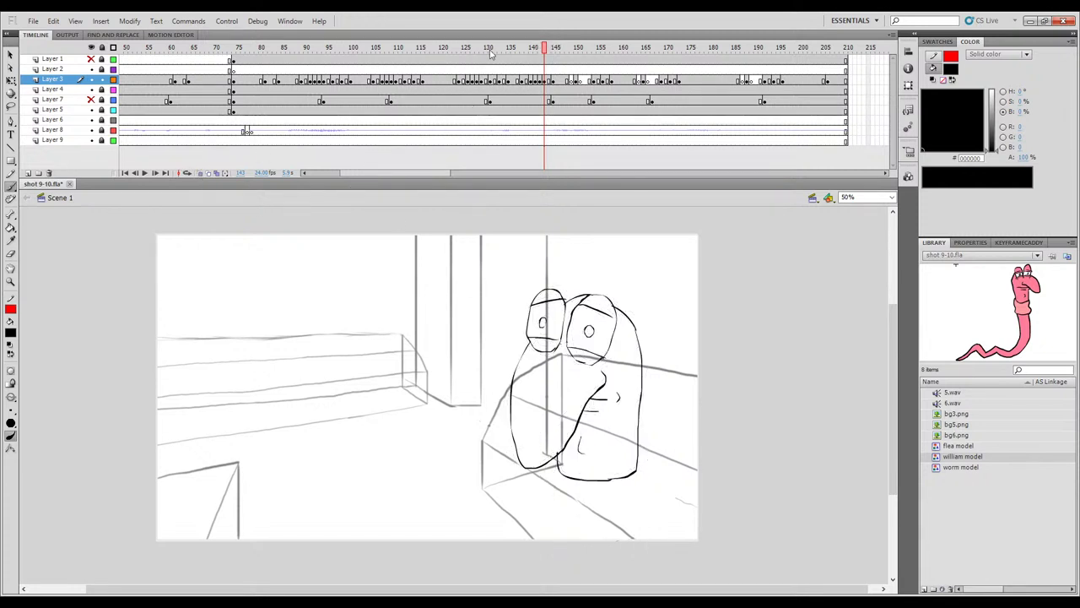
pyautogui.moveTo(549, 50)
pyautogui.mouseDown()
pyautogui.moveTo(580, 58)
pyautogui.moveTo(508, 61)
pyautogui.moveTo(573, 72)
pyautogui.moveTo(234, 127)
pyautogui.mouseUp()
pyautogui.press('Return')
pyautogui.press('Return')
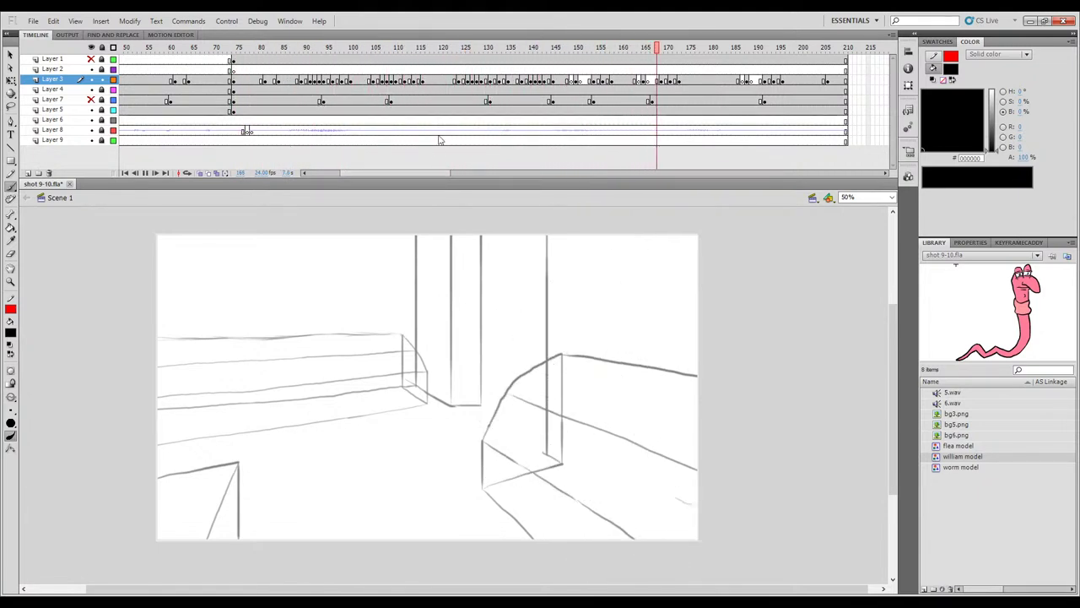
pyautogui.press('Return')
pyautogui.moveTo(479, 53); pyautogui.dragTo(240, 118)
pyautogui.press('Return')
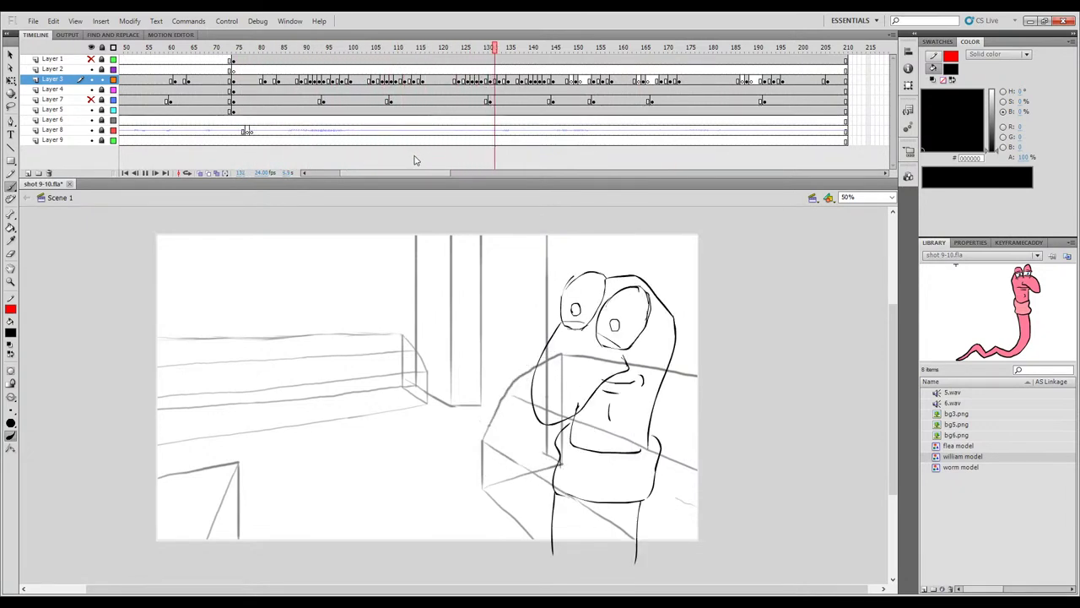
pyautogui.moveTo(508, 52); pyautogui.dragTo(206, 141)
pyautogui.press('Return')
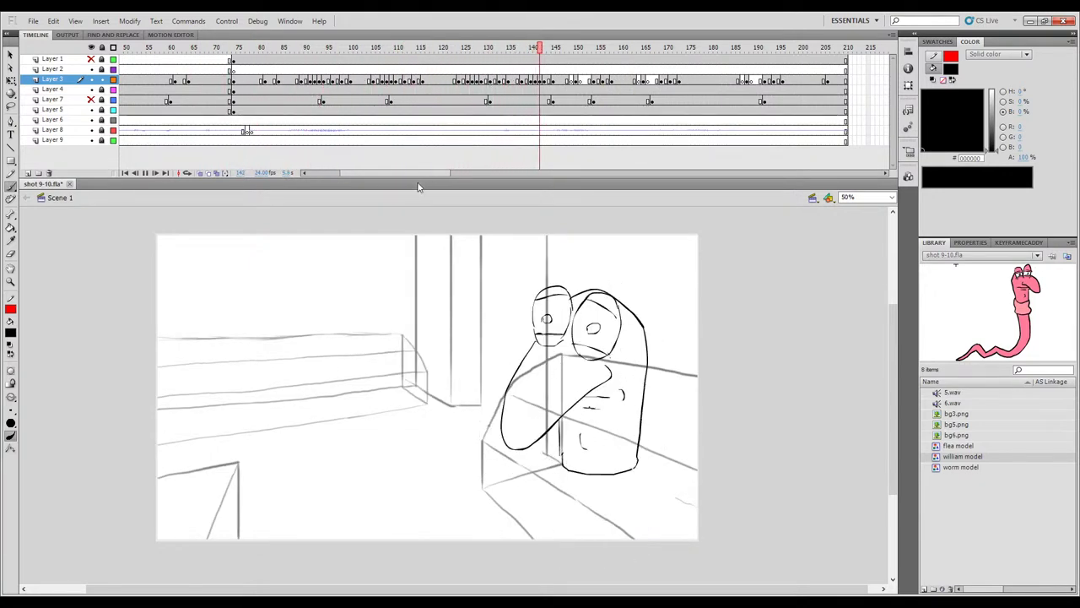
pyautogui.moveTo(578, 53); pyautogui.dragTo(187, 113)
pyautogui.press('Return')
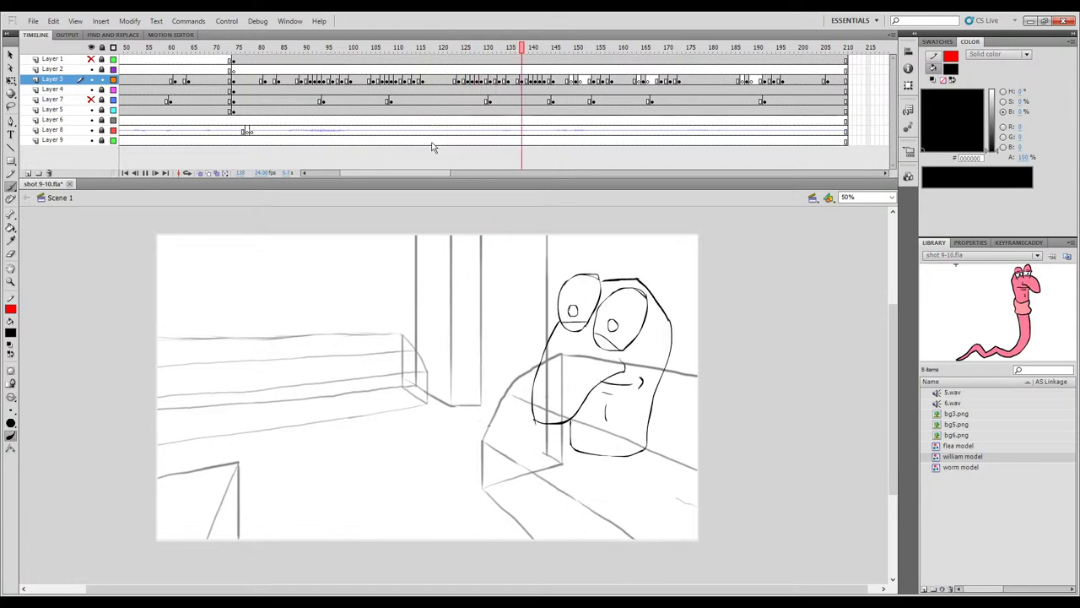
pyautogui.press('Return')
# Go to frame 149, turn on onion skinning and draw a speech bubble reading "BRB" coming from the character's mouth.
pyautogui.click(523, 50)
pyautogui.moveTo(533, 59); pyautogui.dragTo(571, 64)
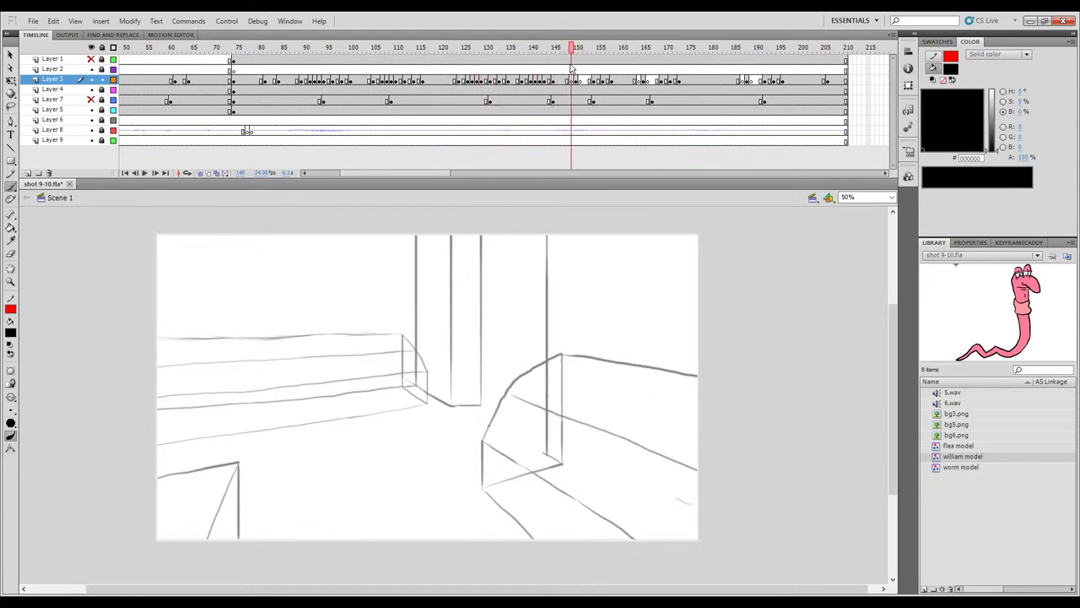
pyautogui.click(200, 173)
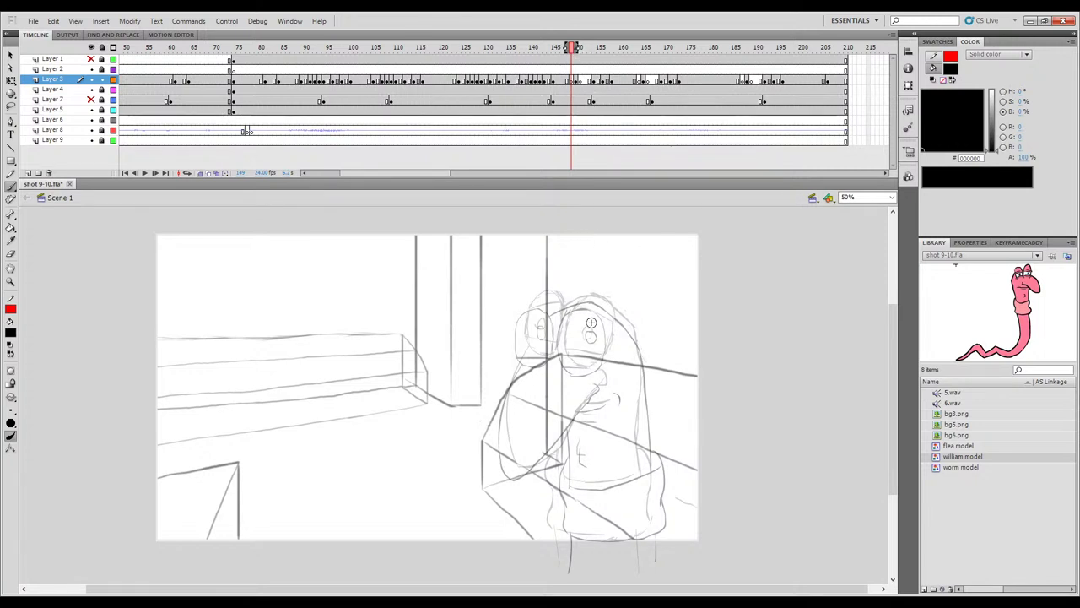
pyautogui.moveTo(634, 400); pyautogui.dragTo(655, 344)
pyautogui.moveTo(676, 379)
pyautogui.mouseDown()
pyautogui.moveTo(653, 280)
pyautogui.moveTo(672, 378)
pyautogui.moveTo(708, 316)
pyautogui.moveTo(772, 372)
pyautogui.mouseUp()
pyautogui.moveTo(666, 372)
pyautogui.mouseDown()
pyautogui.moveTo(637, 297)
pyautogui.moveTo(844, 346)
pyautogui.moveTo(615, 409)
pyautogui.mouseUp()
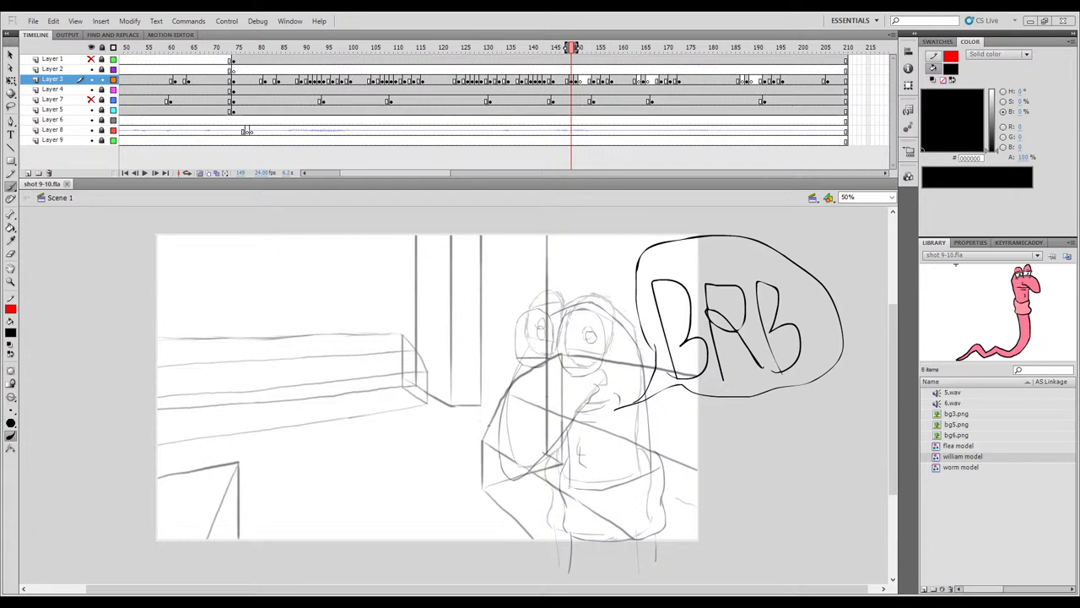
# Undo the BRB speech bubble on frame 149 and hide the background drawing on Layer 5.
pyautogui.hotkey('ctrl', 'z')
pyautogui.hotkey('ctrl', 'z')
pyautogui.hotkey('ctrl', 'z')
pyautogui.hotkey('ctrl', 'z')
pyautogui.hotkey('ctrl', 'z')
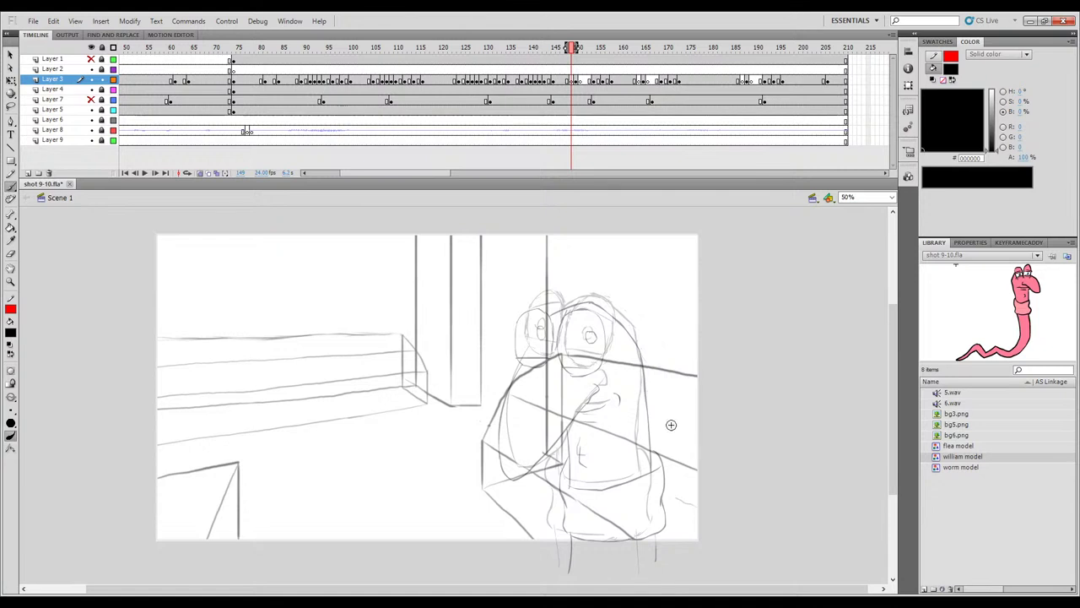
pyautogui.click(572, 80)
pyautogui.click(91, 120)
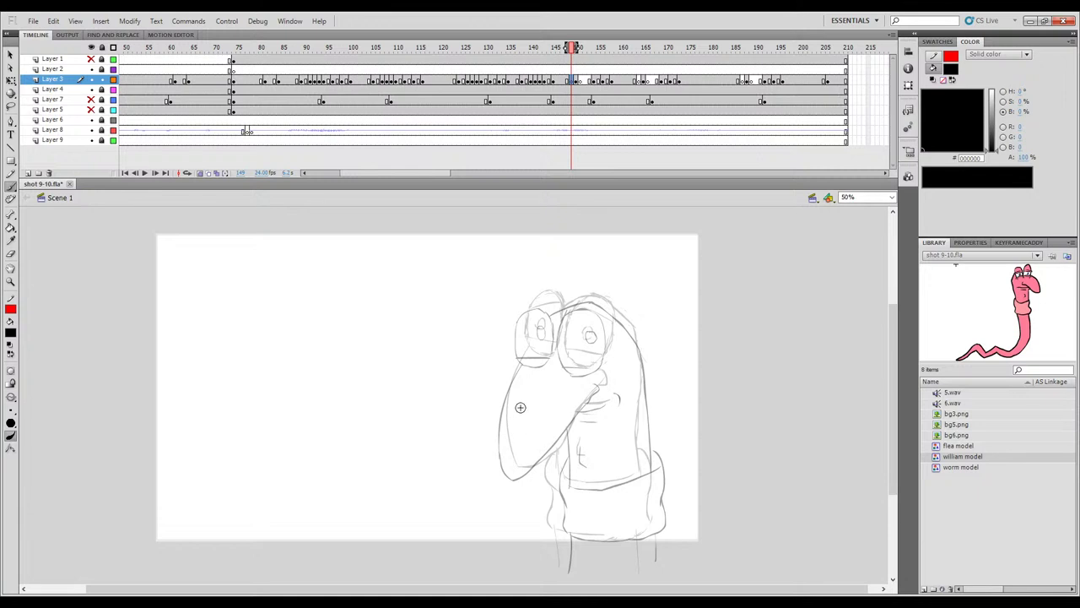
# Compare the neighbouring poses and draw the large eye's oval outline on frame 149 between the onion-skinned positions.
pyautogui.press(',')
pyautogui.press('.')
pyautogui.press(',')
pyautogui.press('.')
pyautogui.press(',')
pyautogui.press('.')
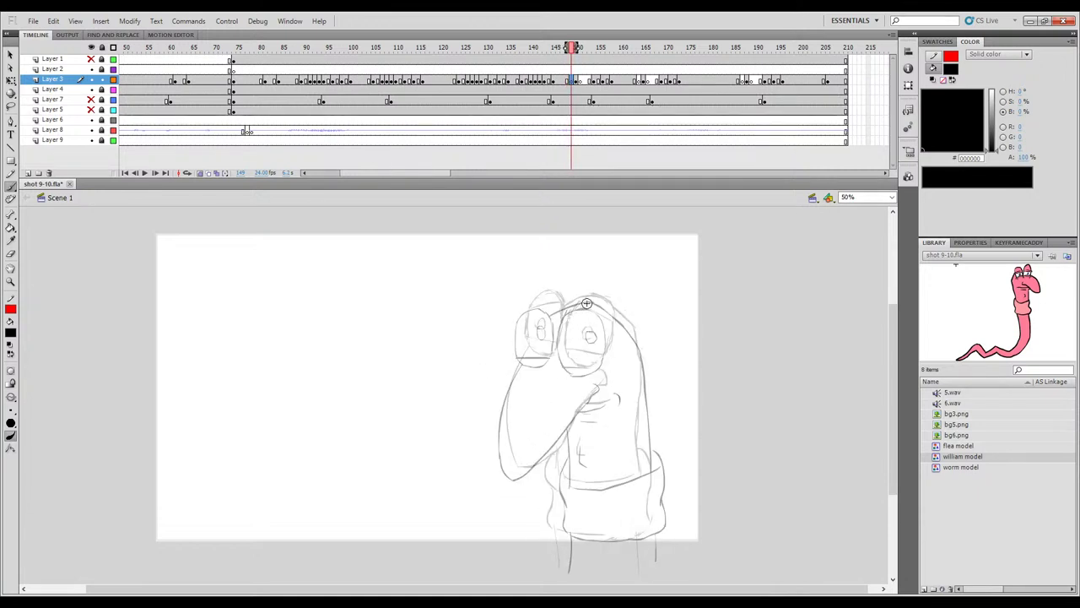
pyautogui.hotkey('ctrl', 'z')
pyautogui.moveTo(574, 306); pyautogui.dragTo(559, 335)
pyautogui.hotkey('ctrl', 'z')
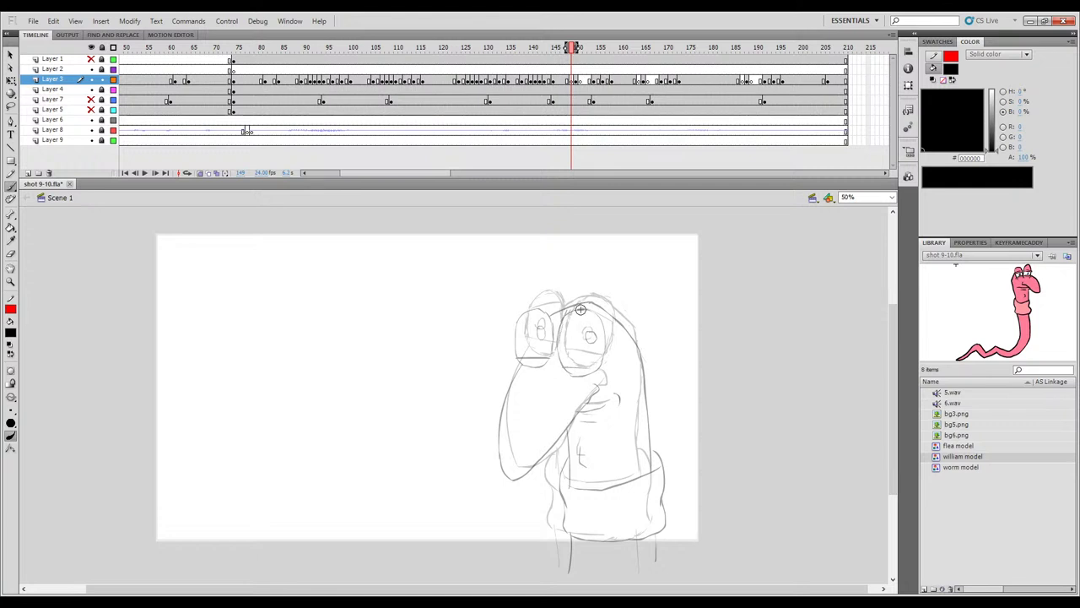
pyautogui.moveTo(561, 328)
pyautogui.mouseDown()
pyautogui.moveTo(572, 368)
pyautogui.moveTo(602, 361)
pyautogui.mouseUp()
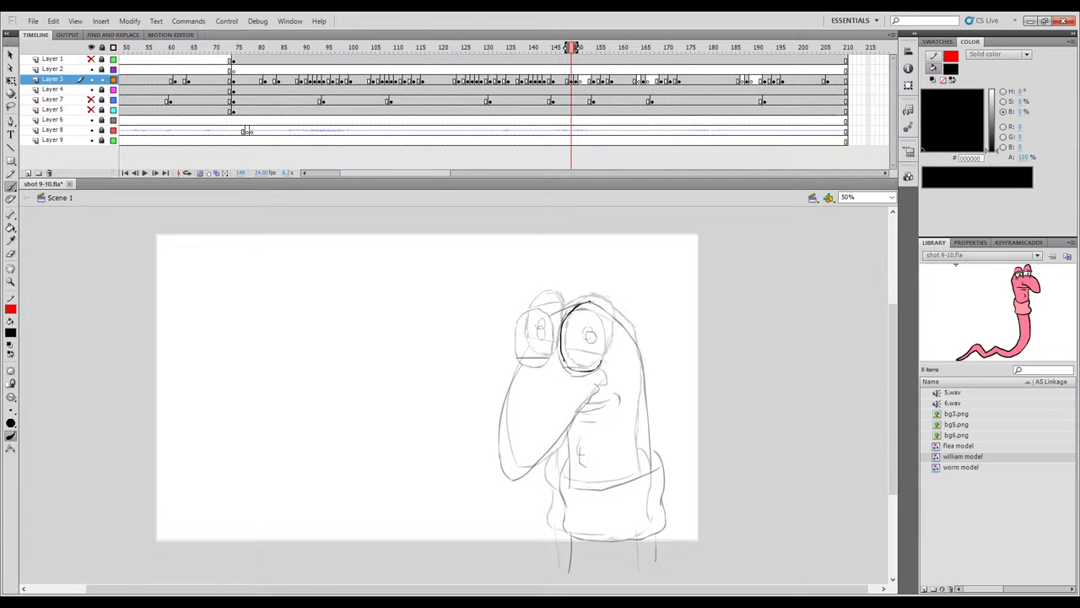
pyautogui.moveTo(600, 309); pyautogui.dragTo(607, 336)
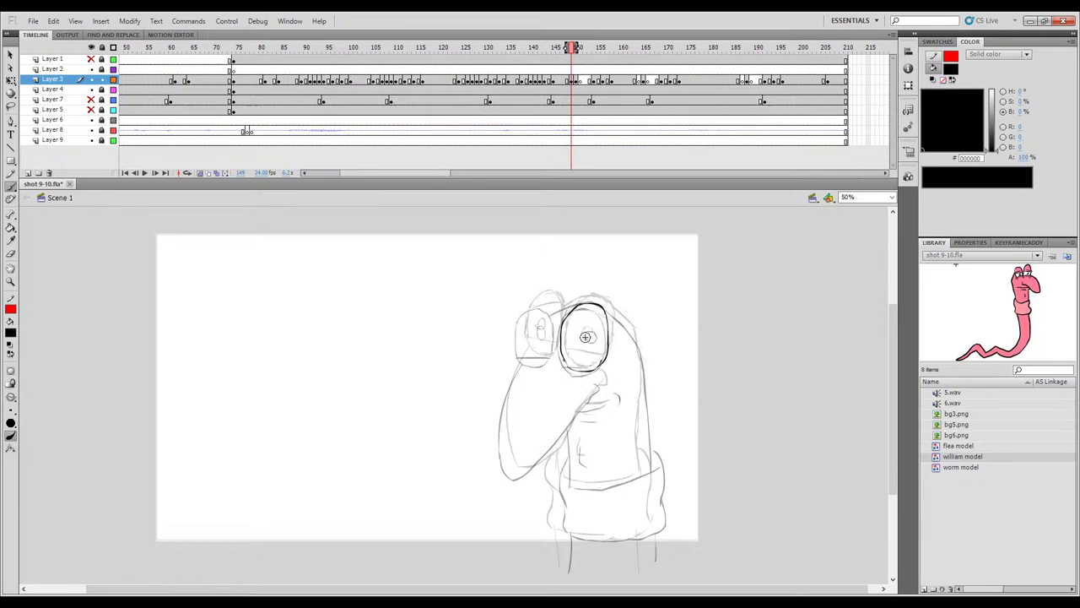
# Draw the small eye's outline, both pupils, and the upper and lower eyelid lines on frame 149.
pyautogui.moveTo(589, 329)
pyautogui.mouseDown()
pyautogui.moveTo(602, 361)
pyautogui.moveTo(524, 354)
pyautogui.moveTo(519, 320)
pyautogui.moveTo(553, 304)
pyautogui.moveTo(557, 330)
pyautogui.mouseUp()
pyautogui.press(',')
pyautogui.press('.')
pyautogui.hotkey('ctrl', 'z')
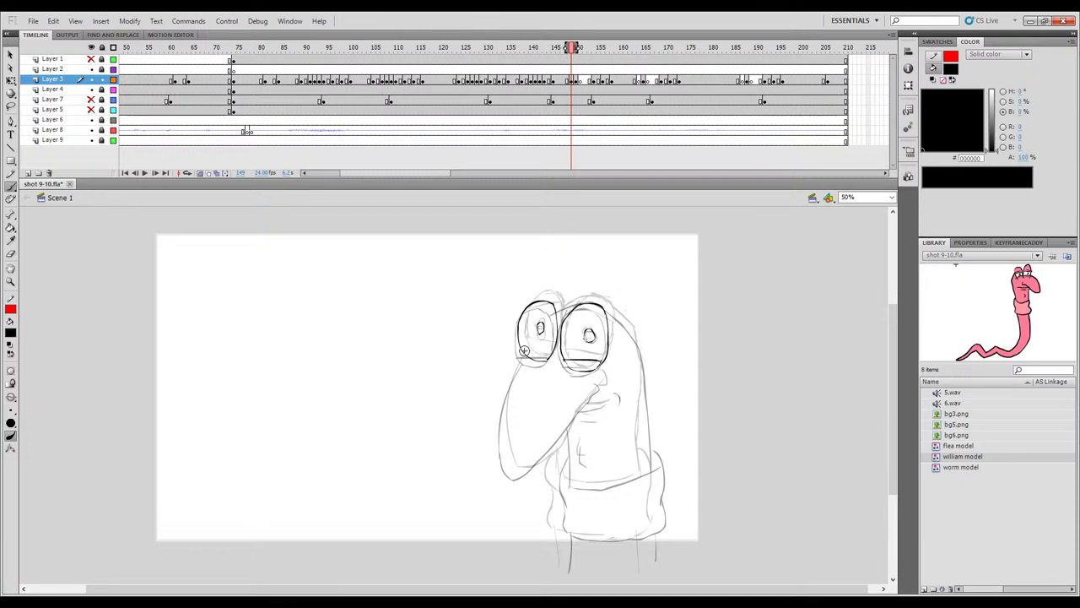
pyautogui.press('.')
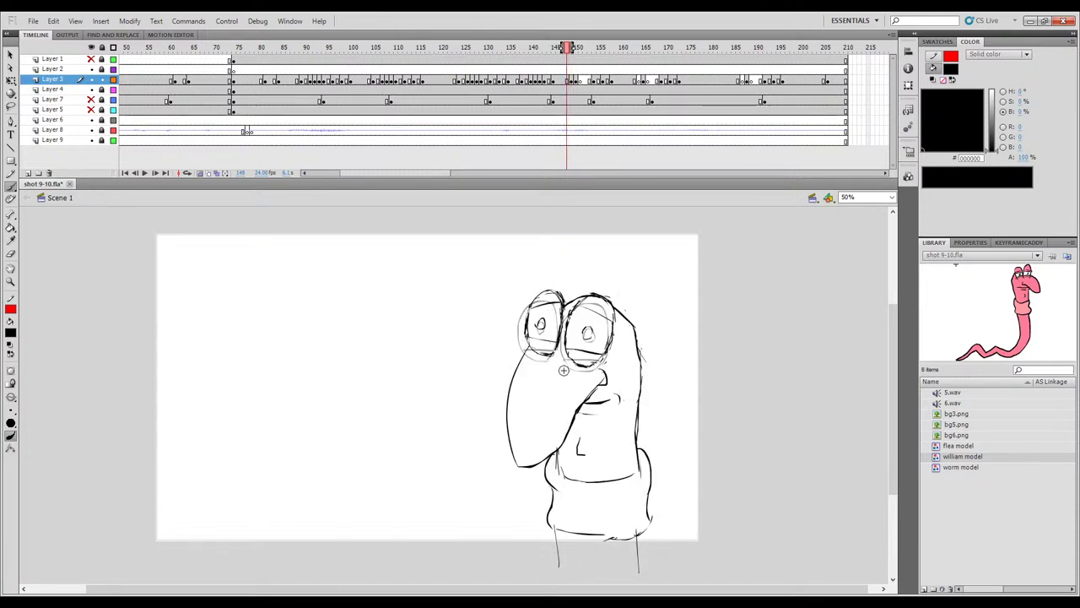
pyautogui.press('.')
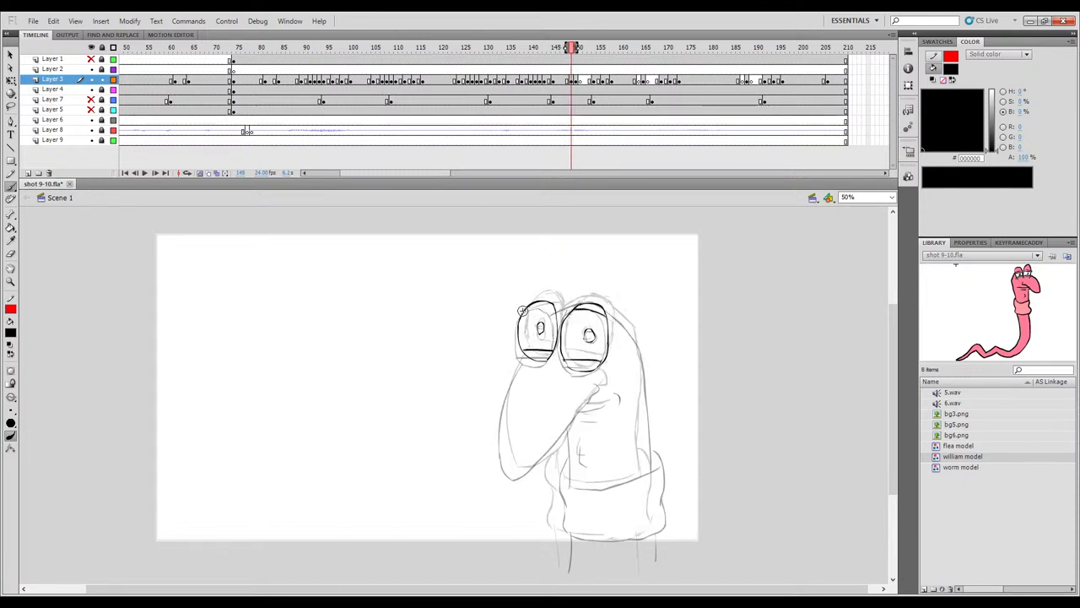
pyautogui.press('.')
pyautogui.press('.')
pyautogui.press('.')
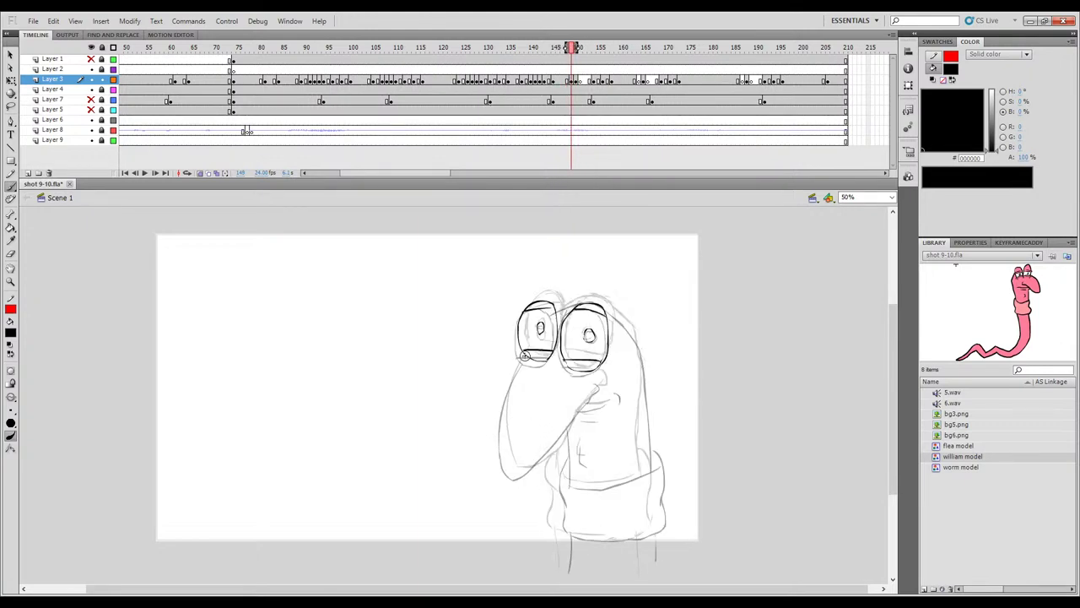
# Draw the nose on frame 149 from below the small eye down to jaw level and back toward the mouth.
pyautogui.press(',')
pyautogui.press('.')
pyautogui.press('.')
pyautogui.press('.')
pyautogui.press(',')
pyautogui.press(',')
pyautogui.press(',')
pyautogui.press('.')
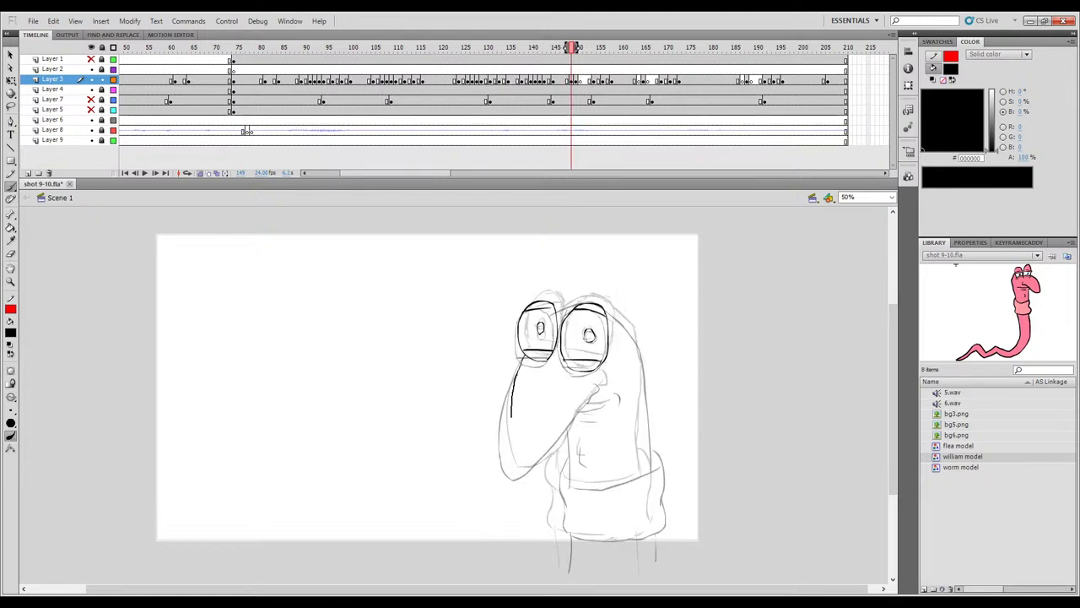
pyautogui.press(',')
pyautogui.press('.')
pyautogui.press(',')
pyautogui.press('.')
pyautogui.press(',')
pyautogui.press('.')
pyautogui.moveTo(599, 377); pyautogui.dragTo(588, 403)
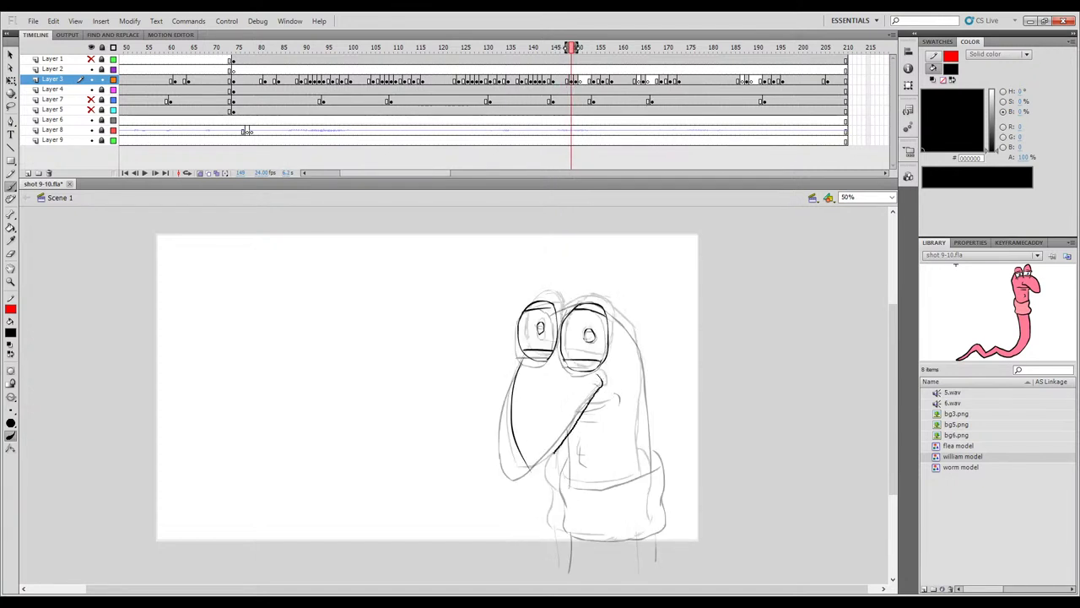
# Redraw the nose's underside on frame 149 as a rounder curve ending in a hook below the large eye.
pyautogui.press('.')
pyautogui.press(',')
pyautogui.press('.')
pyautogui.press(',')
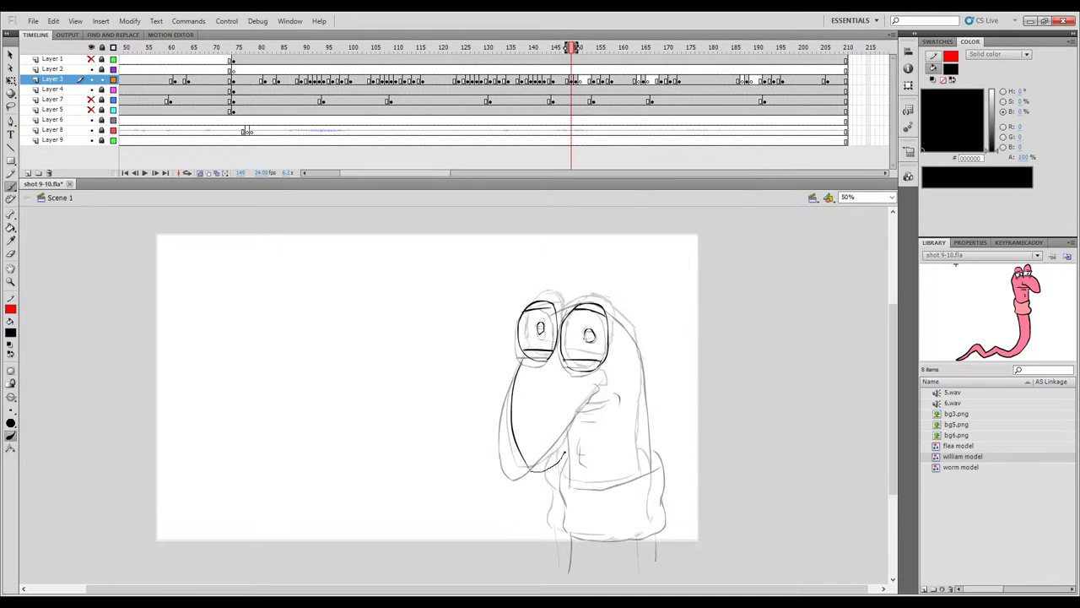
pyautogui.moveTo(587, 402)
pyautogui.mouseDown()
pyautogui.moveTo(601, 381)
pyautogui.moveTo(591, 375)
pyautogui.mouseUp()
pyautogui.press('.')
pyautogui.press('.')
pyautogui.press('.')
pyautogui.press(',')
pyautogui.press(',')
pyautogui.press(',')
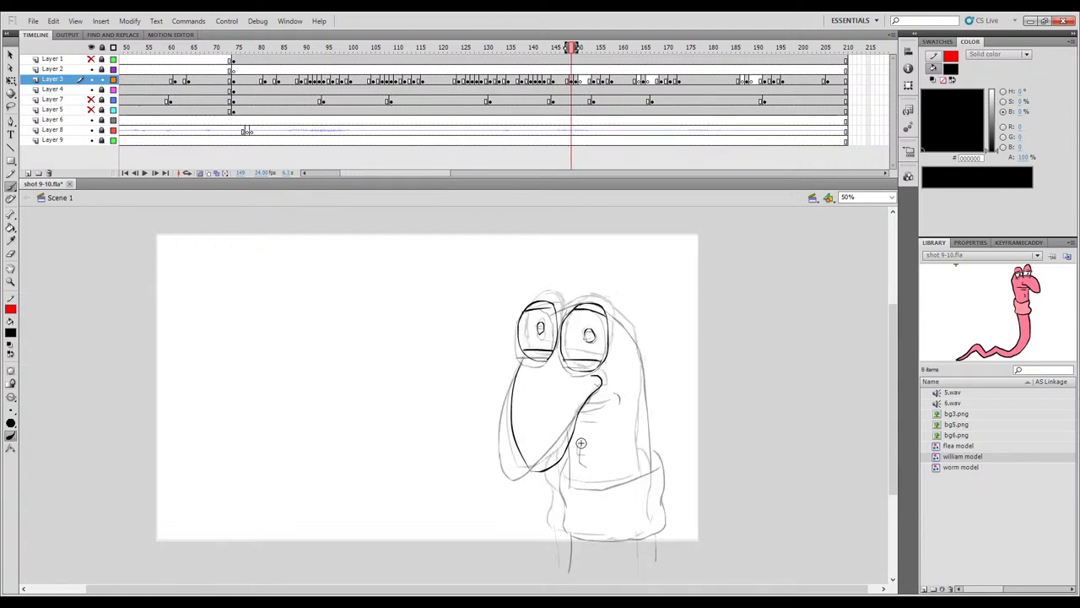
# Draw the chin crease, mouth lines and cheek mark beside the nose on frame 149, checking against neighbouring frames.
pyautogui.press('.')
pyautogui.press(',')
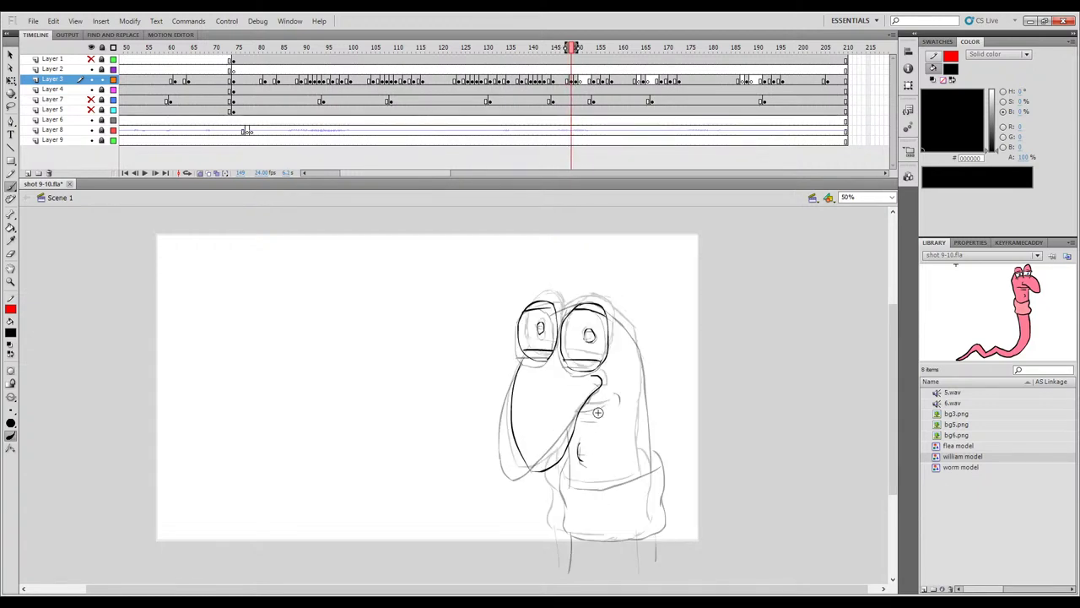
pyautogui.press('.')
pyautogui.press('.')
pyautogui.press(',')
pyautogui.press(',')
pyautogui.press('.')
pyautogui.press(',')
pyautogui.press(',')
pyautogui.press('.')
pyautogui.moveTo(618, 407); pyautogui.dragTo(616, 408)
pyautogui.press(',')
pyautogui.press('.')
pyautogui.press(',')
pyautogui.press('.')
# Draw the neckline above the collar and the head outline from between the eyes down the back on frame 149.
pyautogui.moveTo(586, 486); pyautogui.dragTo(612, 484)
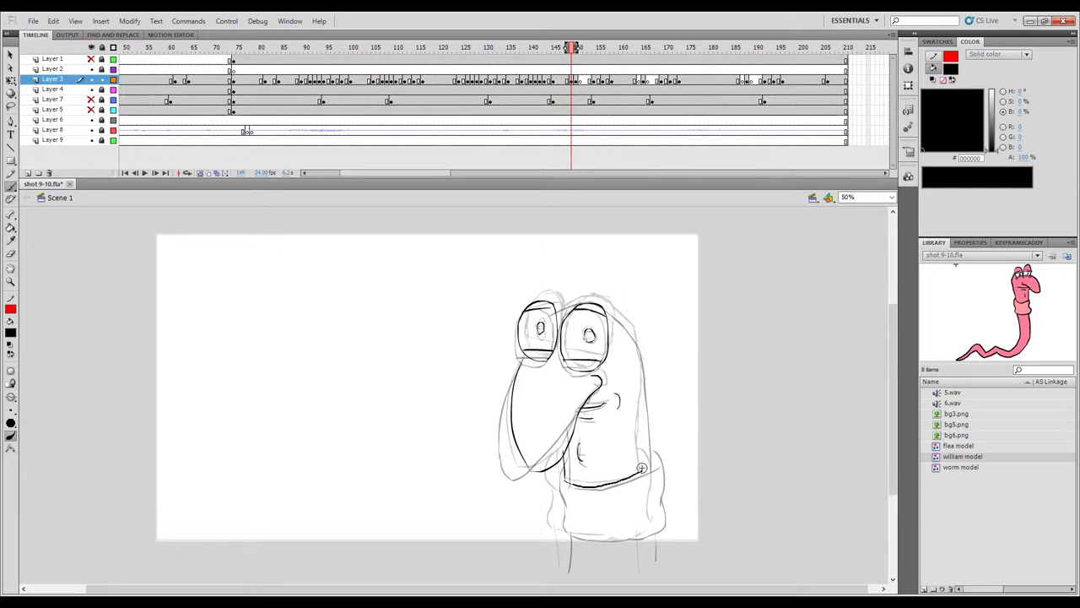
pyautogui.moveTo(555, 305); pyautogui.dragTo(573, 301)
pyautogui.moveTo(589, 299); pyautogui.dragTo(634, 336)
pyautogui.moveTo(645, 404); pyautogui.dragTo(640, 432)
pyautogui.moveTo(642, 473); pyautogui.dragTo(644, 471)
pyautogui.press(',')
pyautogui.press('.')
# Turn off onion skinning and flip between frame 149 and its neighbours to check the head movement.
pyautogui.click(200, 173)
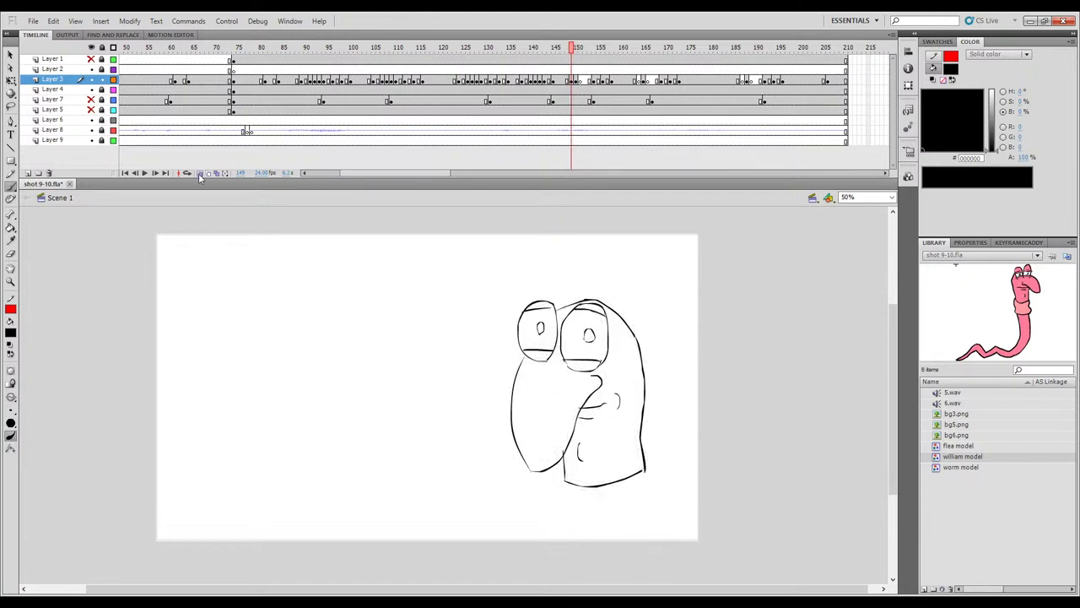
pyautogui.press('.')
pyautogui.press(',')
pyautogui.press(',')
pyautogui.press('.')
# Go to frame 151, turn on onion skinning and extend its range forward to cover the next key pose.
pyautogui.moveTo(572, 47)
pyautogui.mouseDown()
pyautogui.moveTo(559, 48)
pyautogui.moveTo(598, 48)
pyautogui.moveTo(540, 49)
pyautogui.moveTo(602, 69)
pyautogui.moveTo(581, 67)
pyautogui.mouseUp()
pyautogui.click(200, 173)
pyautogui.moveTo(587, 48); pyautogui.dragTo(596, 48)
pyautogui.press('.')
pyautogui.press(',')
pyautogui.press('.')
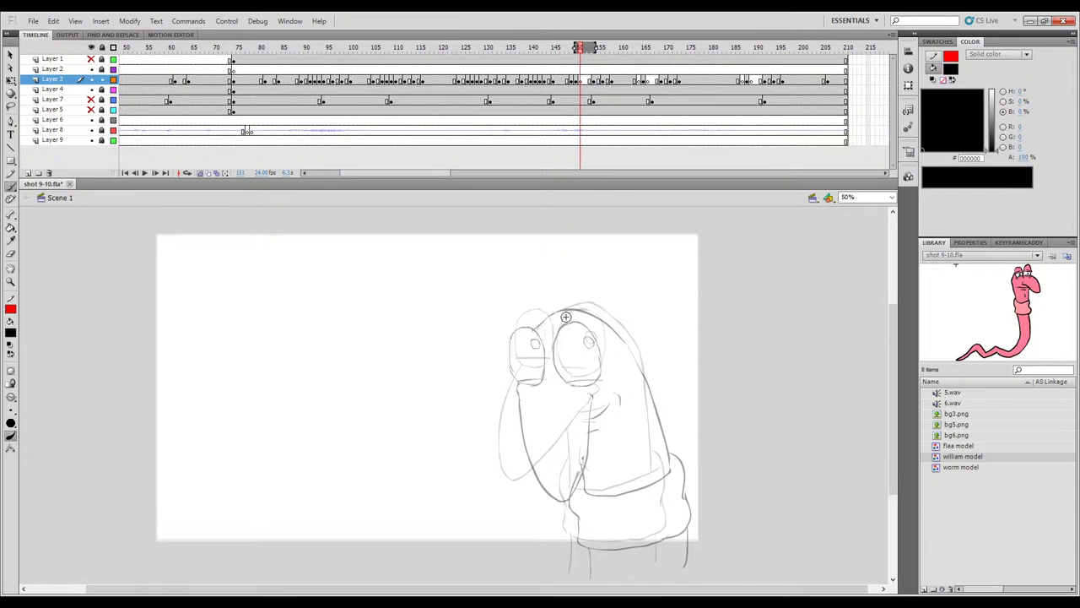
# Draw both eye outlines and pupils on frame 151, plus the large eye's lower eyelid.
pyautogui.moveTo(558, 334); pyautogui.dragTo(571, 379)
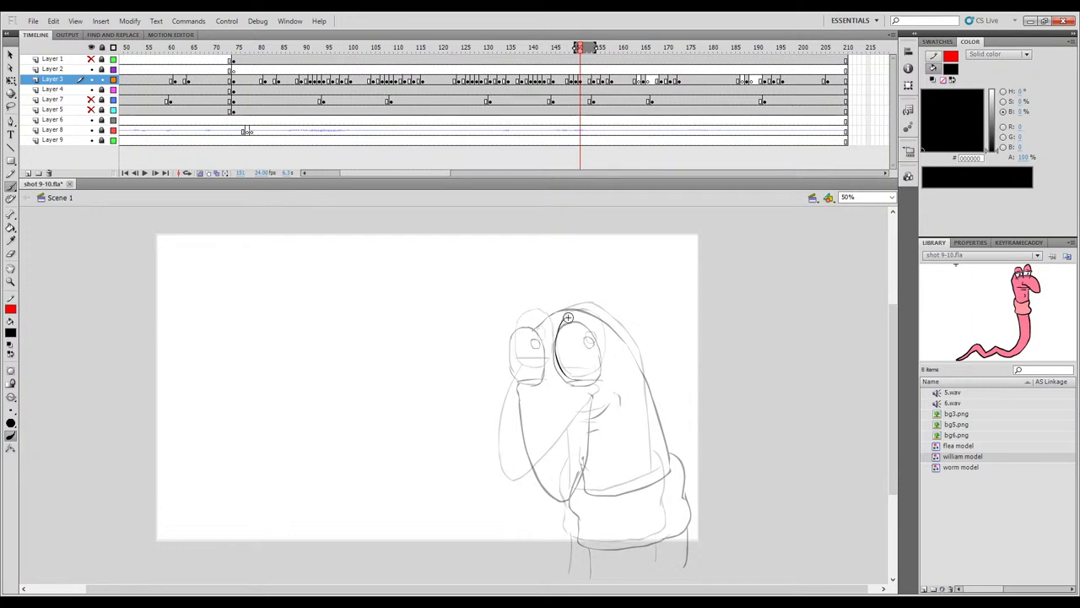
pyautogui.hotkey('ctrl', 'z')
pyautogui.moveTo(557, 327)
pyautogui.mouseDown()
pyautogui.moveTo(574, 315)
pyautogui.moveTo(598, 326)
pyautogui.mouseUp()
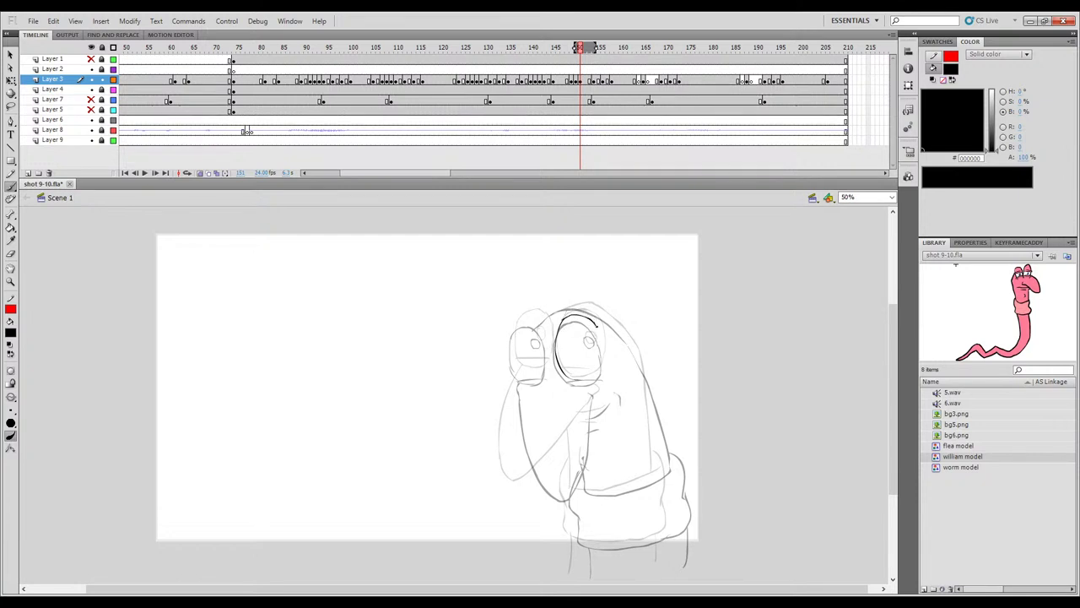
pyautogui.moveTo(601, 370)
pyautogui.mouseDown()
pyautogui.moveTo(587, 382)
pyautogui.moveTo(567, 377)
pyautogui.mouseUp()
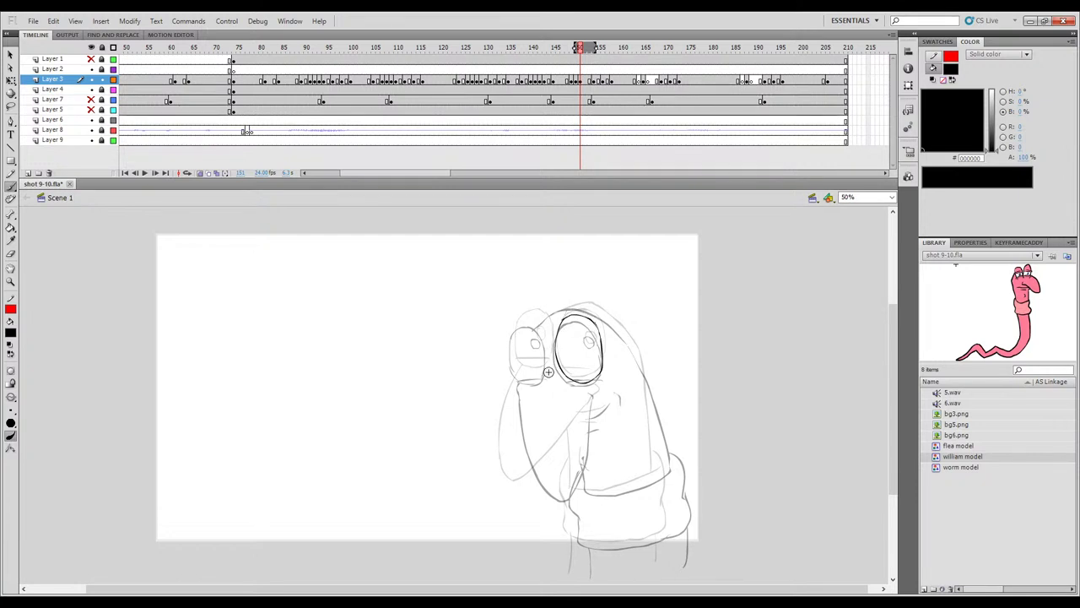
pyautogui.moveTo(589, 334)
pyautogui.mouseDown()
pyautogui.moveTo(573, 381)
pyautogui.moveTo(567, 372)
pyautogui.moveTo(596, 373)
pyautogui.mouseUp()
pyautogui.moveTo(528, 376); pyautogui.dragTo(528, 375)
pyautogui.moveTo(512, 347); pyautogui.dragTo(521, 376)
pyautogui.moveTo(548, 345)
pyautogui.mouseDown()
pyautogui.moveTo(538, 373)
pyautogui.moveTo(508, 374)
pyautogui.moveTo(548, 336)
pyautogui.moveTo(549, 374)
pyautogui.moveTo(517, 372)
pyautogui.mouseUp()
# Compare frame 151 with the surrounding poses and draw the small eye's lower eyelid.
pyautogui.press(',')
pyautogui.press('.')
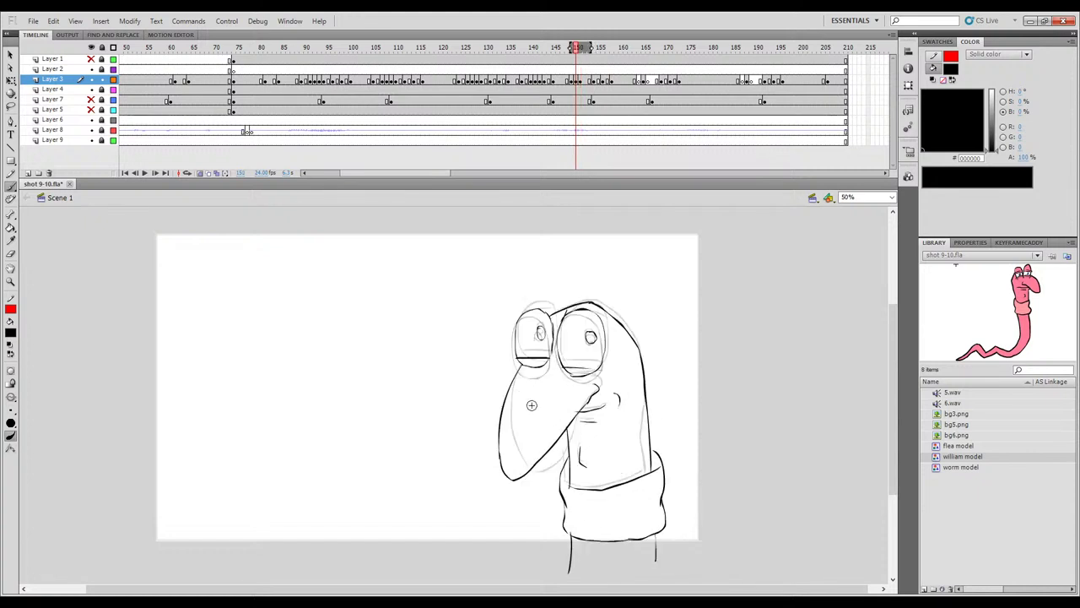
pyautogui.press('.')
pyautogui.press('.')
pyautogui.press(',')
pyautogui.press(',')
pyautogui.press(',')
pyautogui.press(',')
pyautogui.press('.')
pyautogui.press('.')
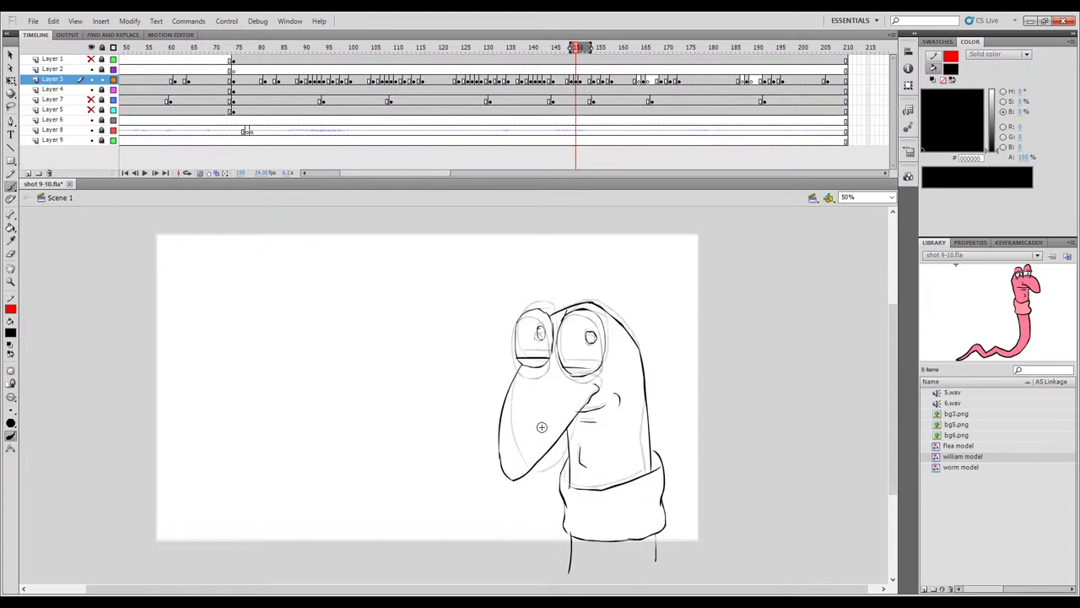
pyautogui.press(',')
pyautogui.press('.')
pyautogui.press('.')
pyautogui.press('.')
pyautogui.press(',')
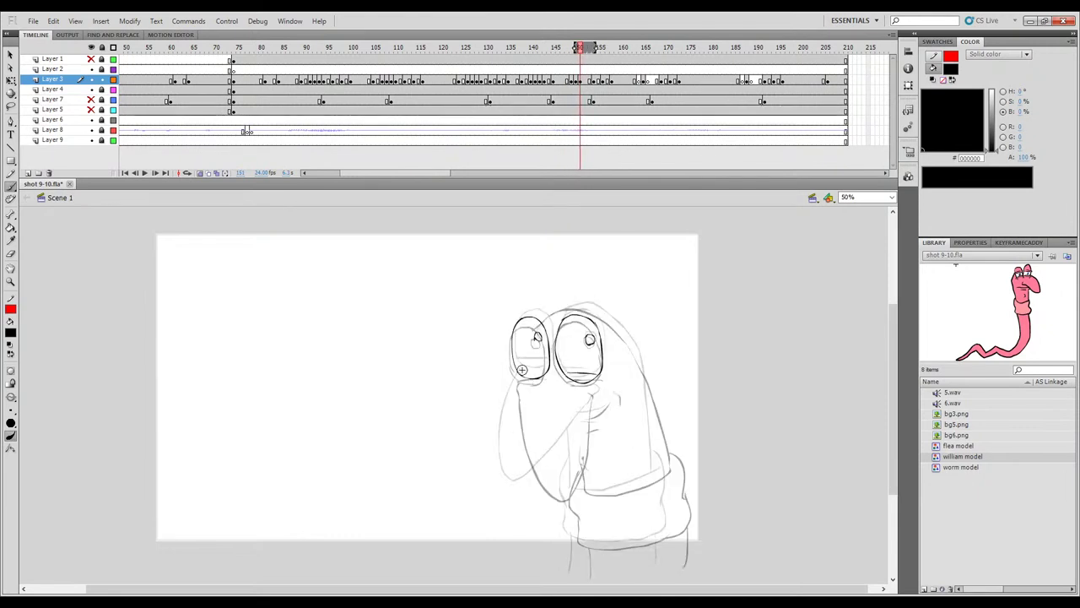
pyautogui.moveTo(532, 372); pyautogui.dragTo(547, 369)
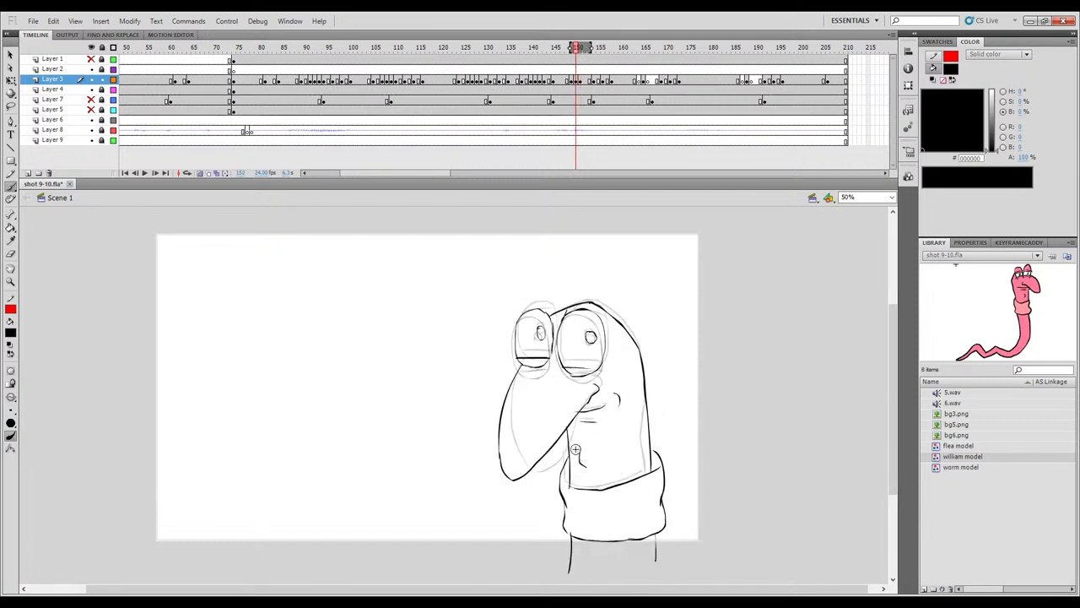
# Flip between frame 151 and the surrounding poses up to frame 154 to study the nose's movement.
pyautogui.press(',')
pyautogui.press('.')
pyautogui.press(',')
pyautogui.press('.')
pyautogui.press(',')
pyautogui.press('.')
pyautogui.press('.')
pyautogui.press('.')
pyautogui.press('.')
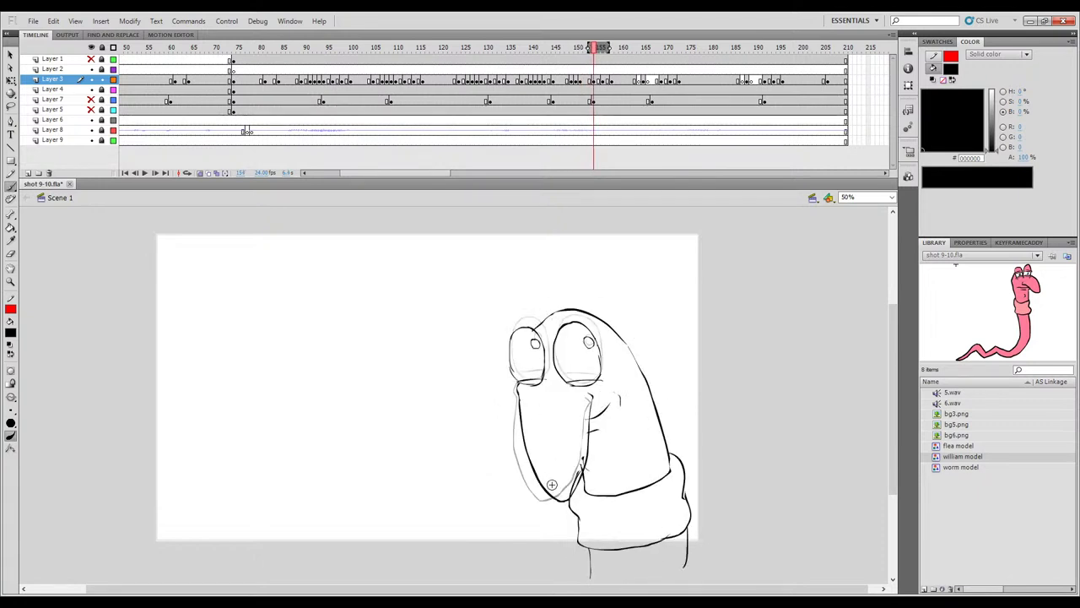
pyautogui.press(',')
pyautogui.press(',')
pyautogui.press(',')
pyautogui.press(',')
pyautogui.press(',')
pyautogui.press('.')
pyautogui.press('.')
pyautogui.press(',')
pyautogui.press('.')
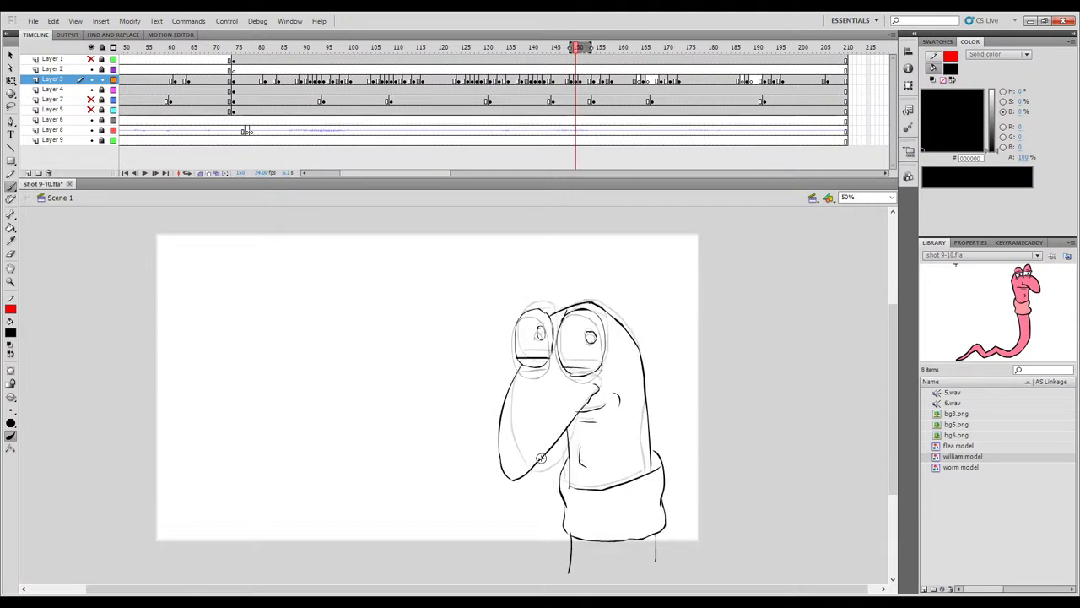
pyautogui.press('.')
pyautogui.press(',')
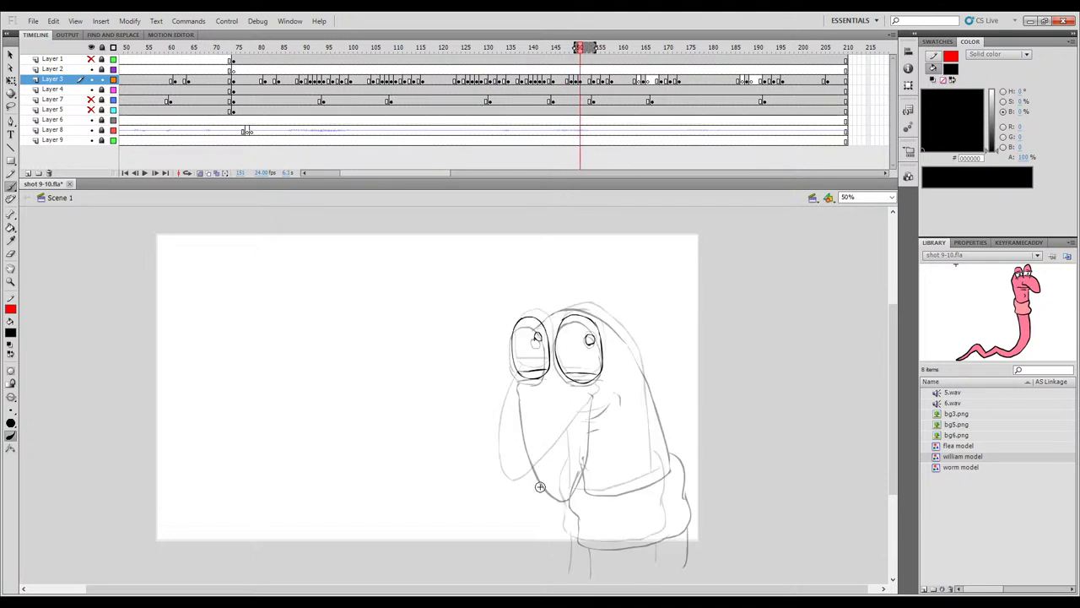
pyautogui.press('.')
pyautogui.press(',')
pyautogui.press(',')
pyautogui.press(',')
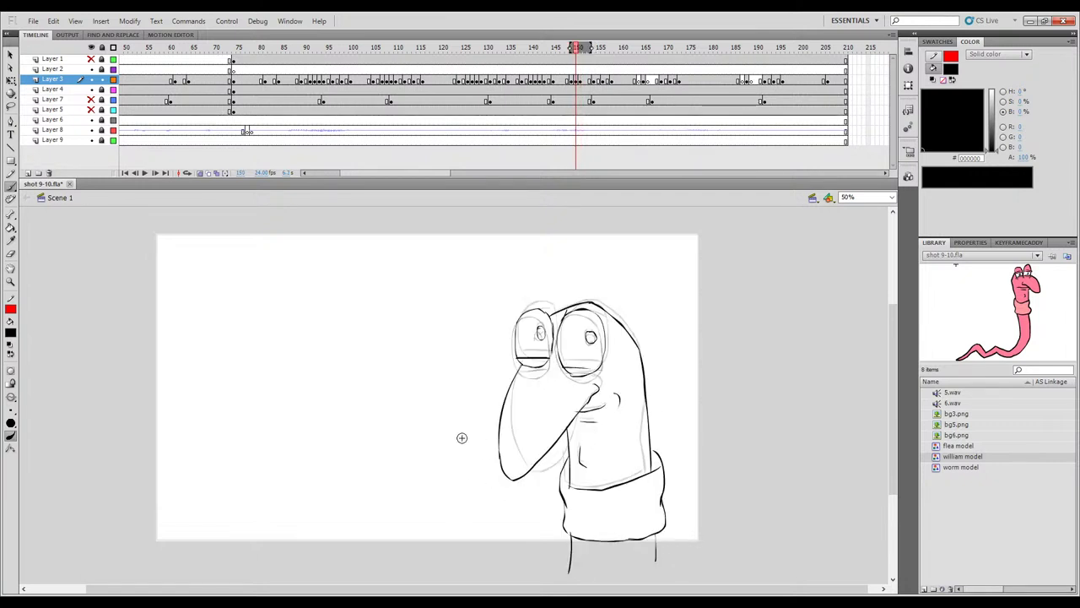
pyautogui.press('.')
pyautogui.press('.')
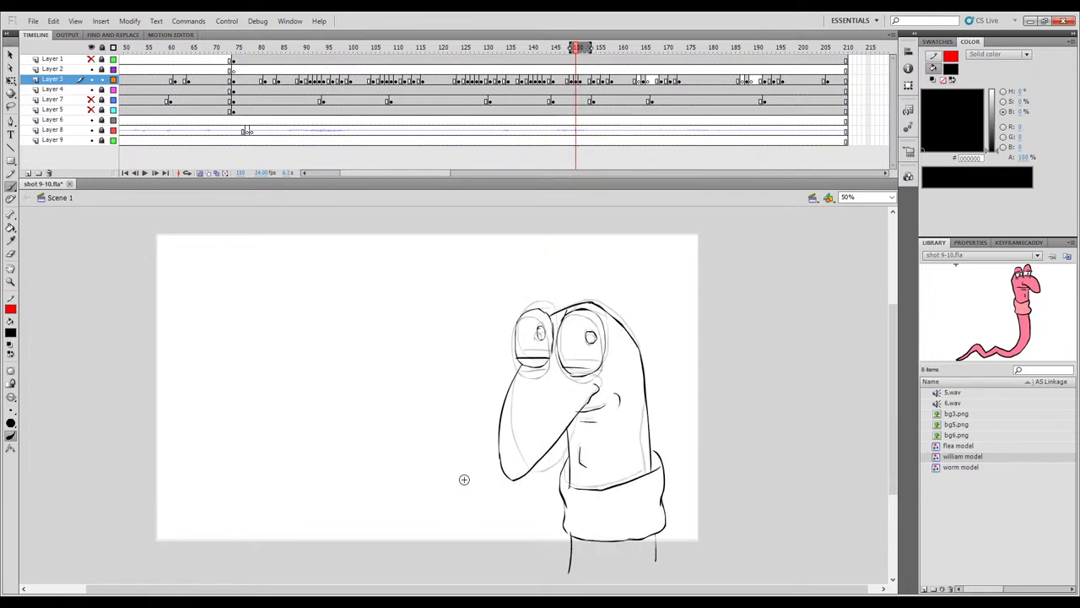
pyautogui.press('.')
pyautogui.press(',')
pyautogui.press('.')
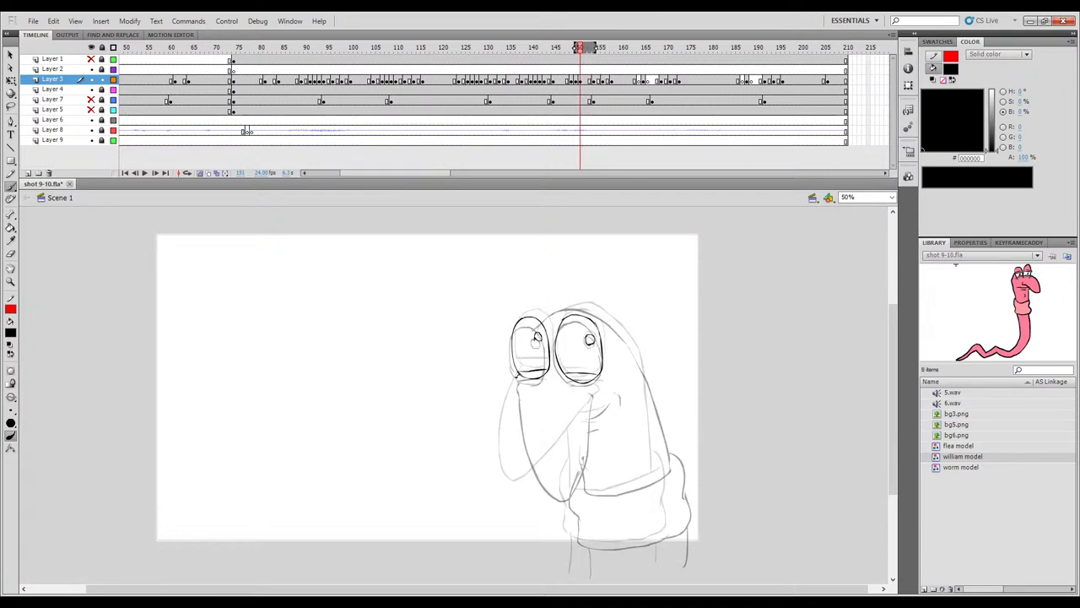
pyautogui.moveTo(512, 459); pyautogui.dragTo(518, 482)
pyautogui.press(',')
pyautogui.press('.')
pyautogui.press('.')
pyautogui.press('.')
pyautogui.press('.')
pyautogui.press(',')
pyautogui.press(',')
pyautogui.press(',')
pyautogui.press(',')
pyautogui.press(',')
pyautogui.press(',')
pyautogui.press(',')
pyautogui.press('.')
pyautogui.press('.')
pyautogui.press(',')
pyautogui.press(',')
pyautogui.press('.')
pyautogui.press(',')
pyautogui.press('.')
pyautogui.press('.')
pyautogui.press('.')
pyautogui.press(',')
pyautogui.press('.')
pyautogui.press(',')
pyautogui.press('.')
pyautogui.press('.')
pyautogui.press('.')
pyautogui.press('.')
pyautogui.press('.')
pyautogui.press('.')
pyautogui.press('.')
pyautogui.press(',')
pyautogui.press(',')
pyautogui.press(',')
pyautogui.press(',')
pyautogui.press(',')
pyautogui.press(',')
pyautogui.hotkey('ctrl', 'z')
# Draw the nose on frame 151 between the neighbouring poses, with its front edge, tip and underside up to the mouth.
pyautogui.press(',')
pyautogui.press(',')
pyautogui.press('.')
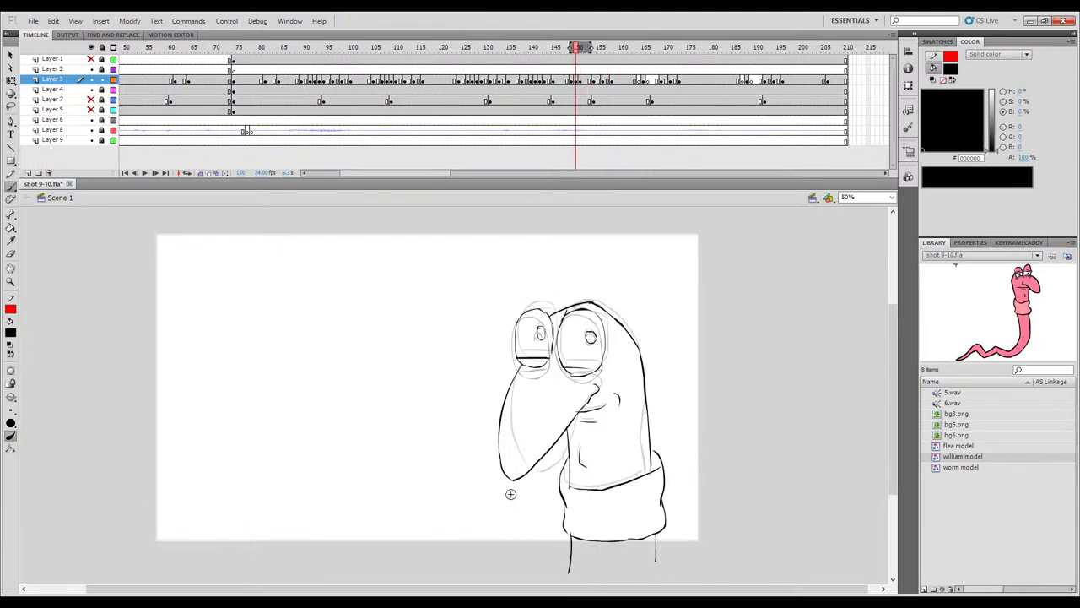
pyautogui.press('.')
pyautogui.moveTo(510, 413); pyautogui.dragTo(501, 474)
pyautogui.press(',')
pyautogui.press('.')
pyautogui.moveTo(592, 388); pyautogui.dragTo(583, 412)
pyautogui.moveTo(556, 456)
pyautogui.mouseDown()
pyautogui.moveTo(530, 482)
pyautogui.moveTo(507, 479)
pyautogui.mouseUp()
# Flip between frame 151 and its neighbours to check the nose's position.
pyautogui.press(',')
pyautogui.press('.')
pyautogui.press('.')
pyautogui.press('.')
pyautogui.press(',')
pyautogui.press(',')
pyautogui.press(',')
pyautogui.press('.')
pyautogui.press(',')
pyautogui.press('.')
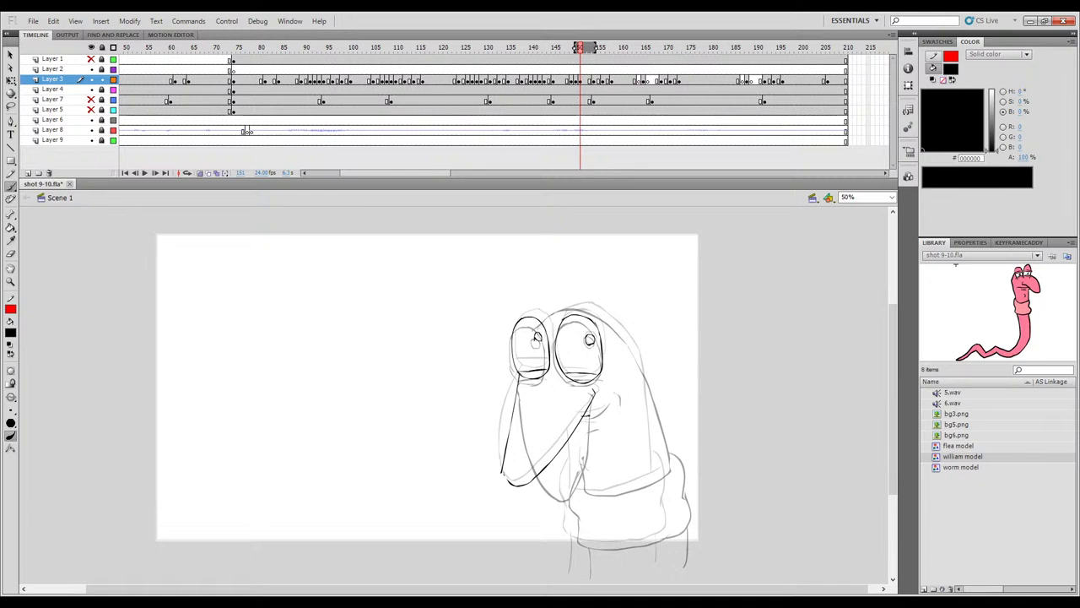
# Draw the mouth and cheek creases on frame 151, plus the neck's front line and the curved edge above the collar.
pyautogui.moveTo(614, 393); pyautogui.dragTo(617, 394)
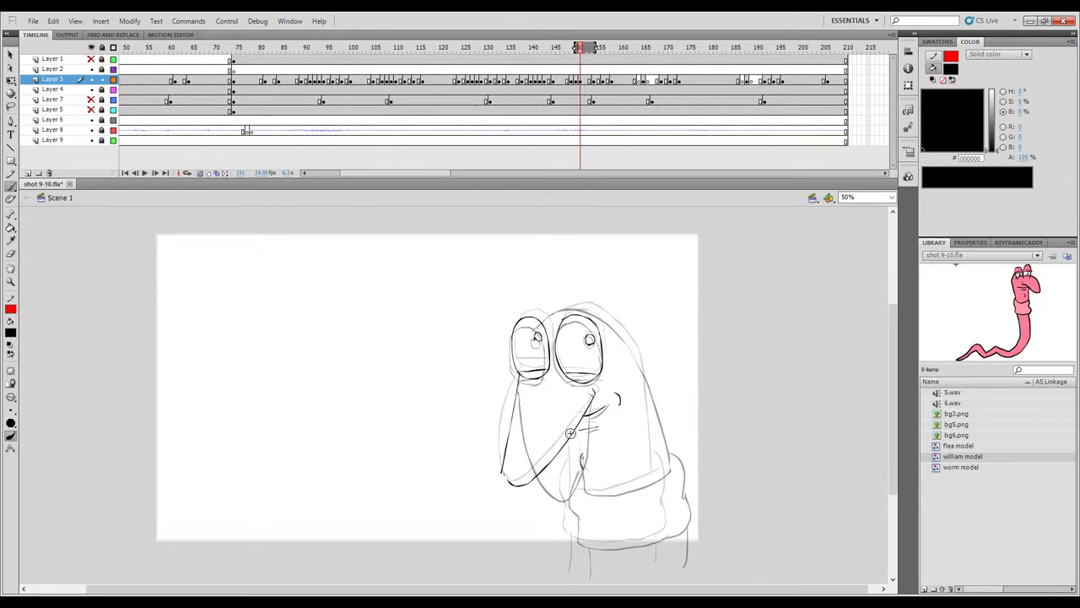
pyautogui.moveTo(573, 449); pyautogui.dragTo(576, 477)
pyautogui.hotkey('ctrl', 'z')
pyautogui.moveTo(571, 434); pyautogui.dragTo(584, 491)
pyautogui.hotkey('ctrl', 'z')
pyautogui.hotkey('ctrl', 'z')
pyautogui.moveTo(588, 492); pyautogui.dragTo(659, 474)
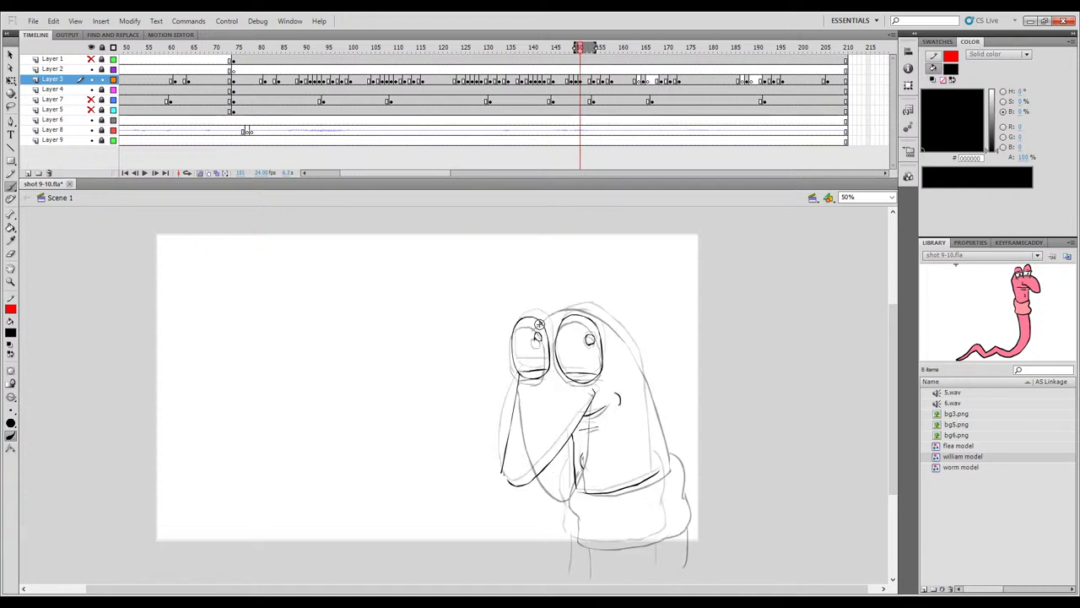
# Draw the top of the head and the back of the head and neck down to the collar on frame 151.
pyautogui.moveTo(577, 309)
pyautogui.mouseDown()
pyautogui.moveTo(605, 314)
pyautogui.moveTo(640, 355)
pyautogui.mouseUp()
pyautogui.hotkey('ctrl', 'z')
pyautogui.moveTo(513, 336)
pyautogui.mouseDown()
pyautogui.moveTo(585, 307)
pyautogui.moveTo(638, 354)
pyautogui.mouseUp()
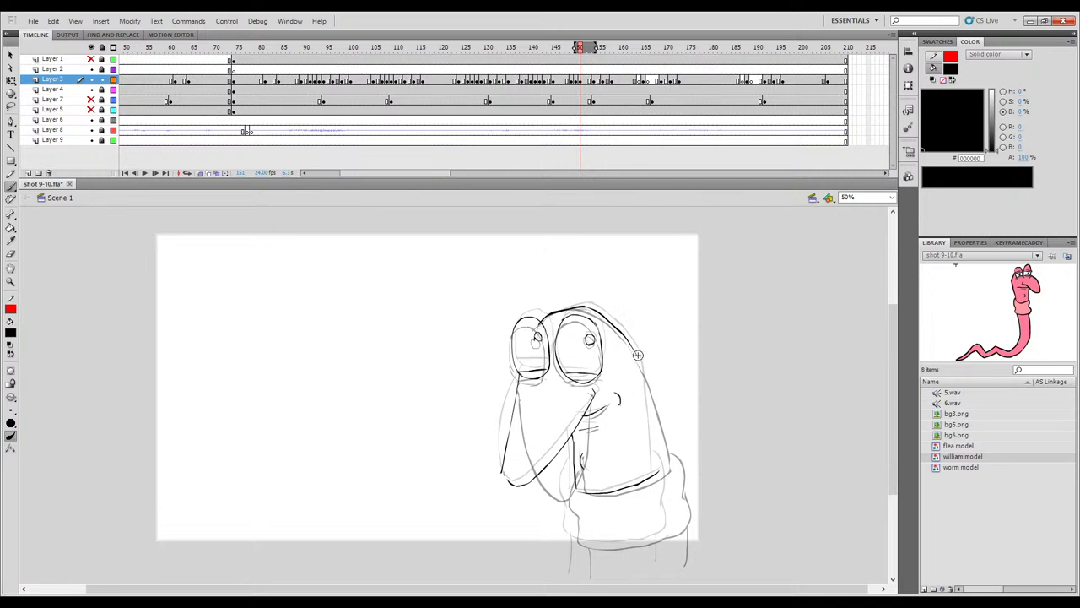
pyautogui.moveTo(654, 419); pyautogui.dragTo(663, 477)
# Compare the head outline on frame 151 with the adjacent onion-skinned poses.
pyautogui.press(',')
pyautogui.press('.')
pyautogui.press(',')
pyautogui.press('.')
pyautogui.press('.')
pyautogui.press(',')
pyautogui.press(',')
pyautogui.press('.')
pyautogui.press(',')
pyautogui.press('.')
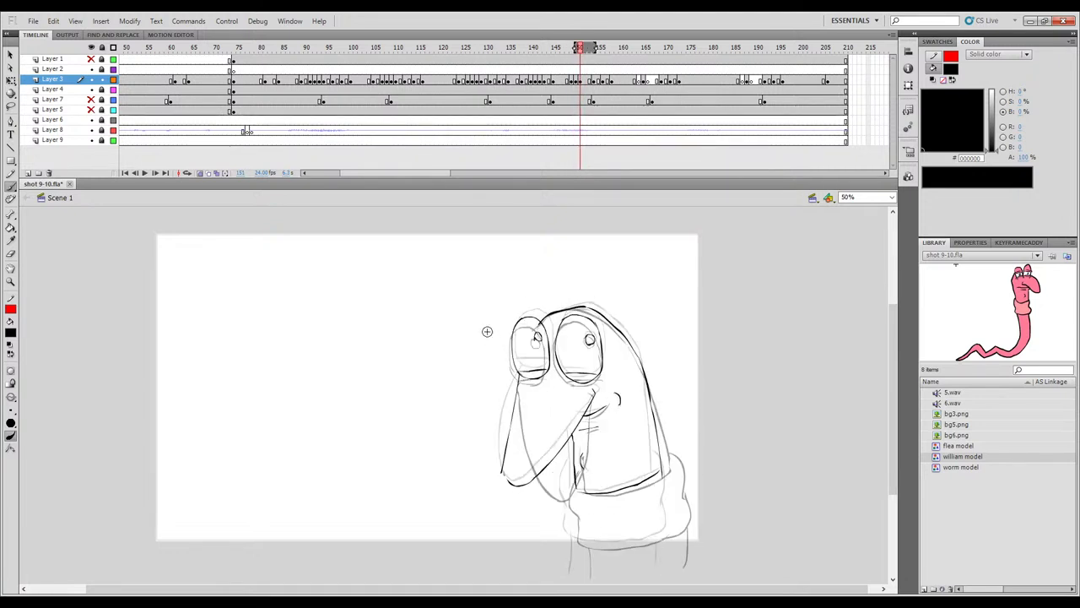
# Turn off onion skinning and flip back and forth through the frames around 149 to 154 to check the head movement.
pyautogui.click(200, 172)
pyautogui.moveTo(578, 51)
pyautogui.mouseDown()
pyautogui.moveTo(566, 52)
pyautogui.moveTo(595, 59)
pyautogui.moveTo(578, 62)
pyautogui.mouseUp()
pyautogui.press(',')
pyautogui.press(',')
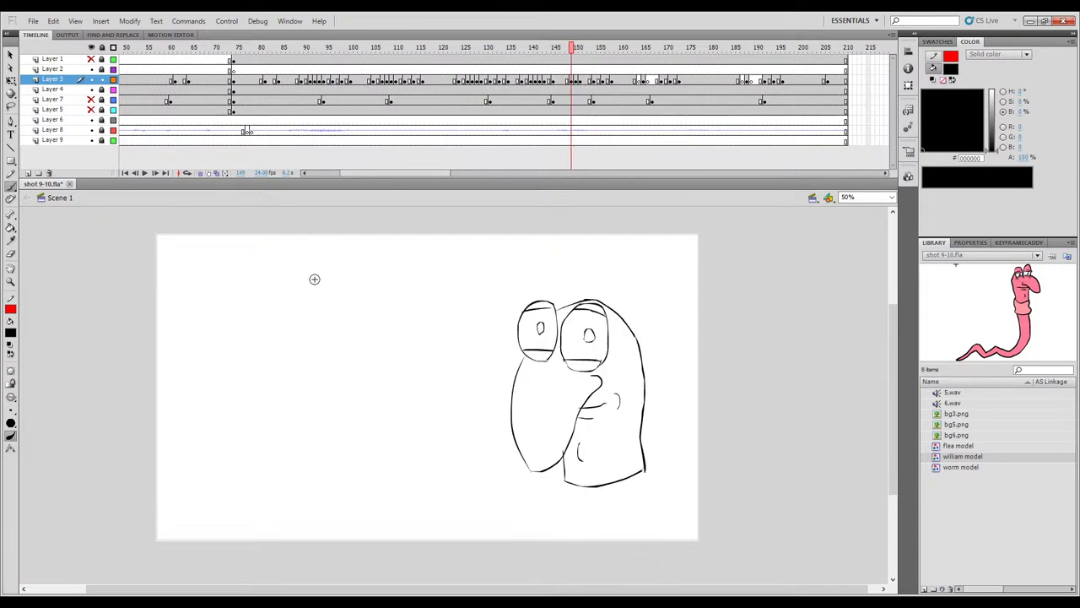
pyautogui.press('.')
pyautogui.press('.')
pyautogui.press('.')
pyautogui.press('.')
pyautogui.press('.')
pyautogui.press('.')
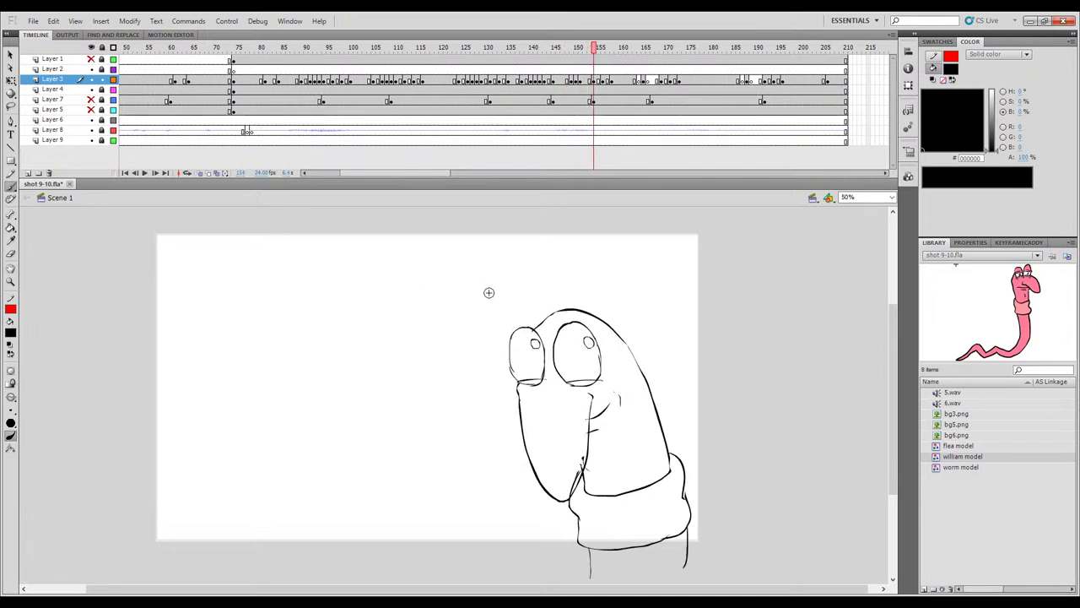
pyautogui.press(',')
pyautogui.press(',')
pyautogui.press(',')
pyautogui.press(',')
pyautogui.press(',')
pyautogui.press(',')
pyautogui.press(',')
pyautogui.press(',')
pyautogui.press('.')
pyautogui.press('.')
pyautogui.press('.')
pyautogui.press(',')
pyautogui.press('.')
pyautogui.press('.')
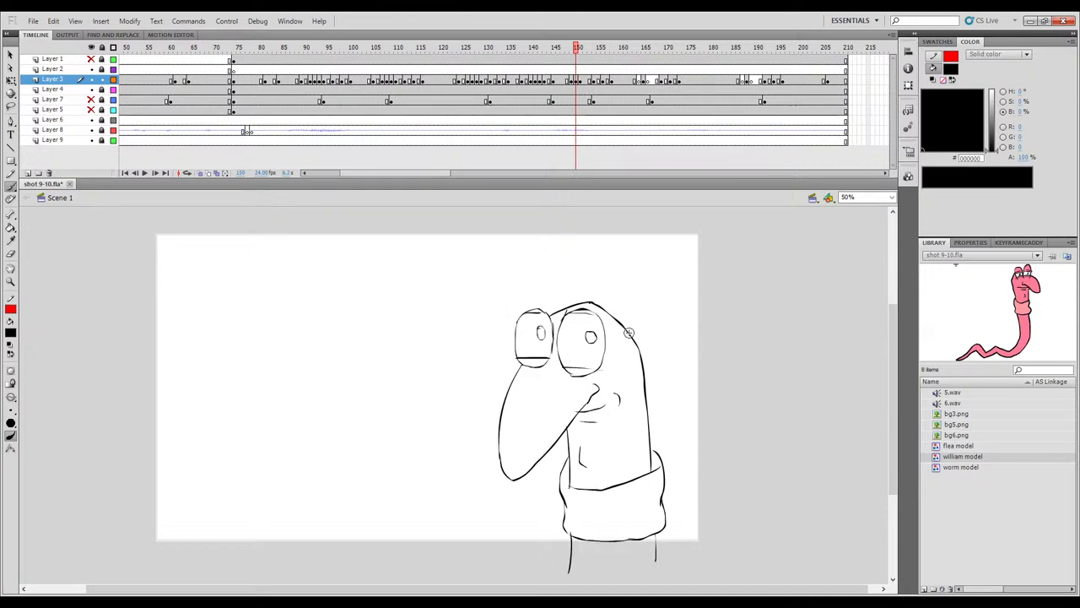
pyautogui.press('.')
pyautogui.press('.')
pyautogui.press('.')
pyautogui.press(',')
pyautogui.press(',')
pyautogui.press(',')
pyautogui.press('.')
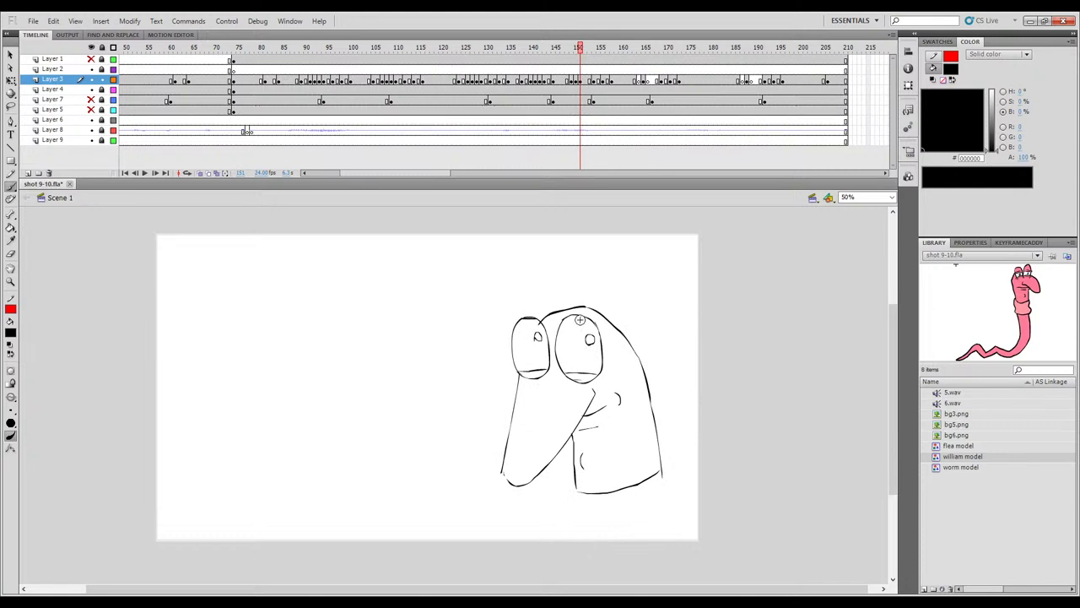
pyautogui.press(',')
pyautogui.press('.')
# Insert blank keyframes on Layer 3 at frames 152 and 147.
pyautogui.moveTo(581, 49)
pyautogui.mouseDown()
pyautogui.moveTo(552, 51)
pyautogui.moveTo(608, 54)
pyautogui.moveTo(490, 54)
pyautogui.moveTo(617, 54)
pyautogui.moveTo(584, 54)
pyautogui.mouseUp()
pyautogui.press('F7')
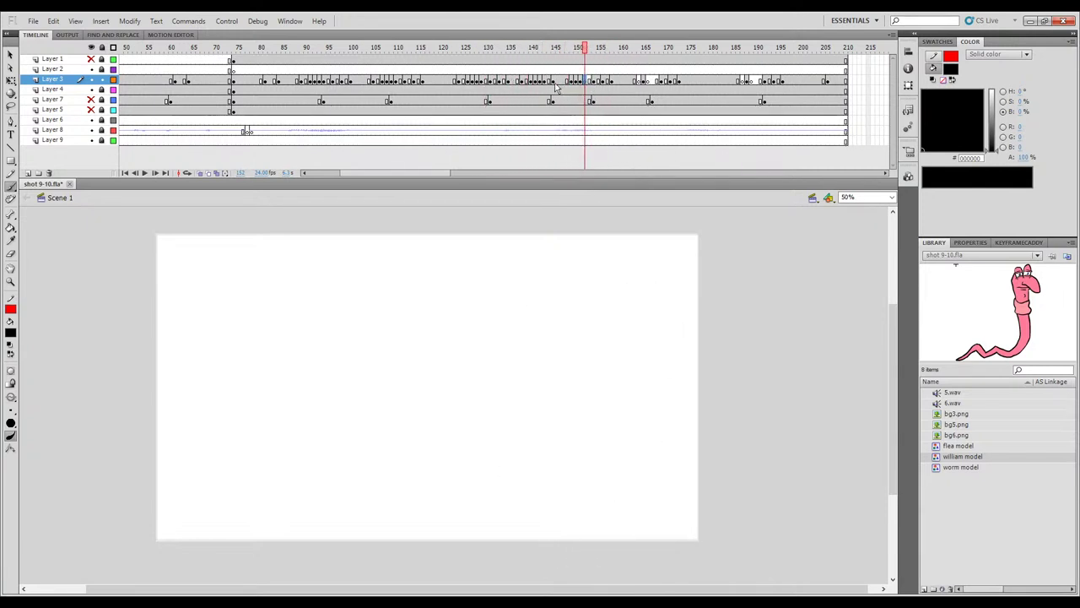
pyautogui.click(563, 81)
pyautogui.press('F7')
pyautogui.press(',')
pyautogui.press('.')
# Turn on onion skinning at frame 147, shorten its forward range and compare the adjacent poses.
pyautogui.click(200, 173)
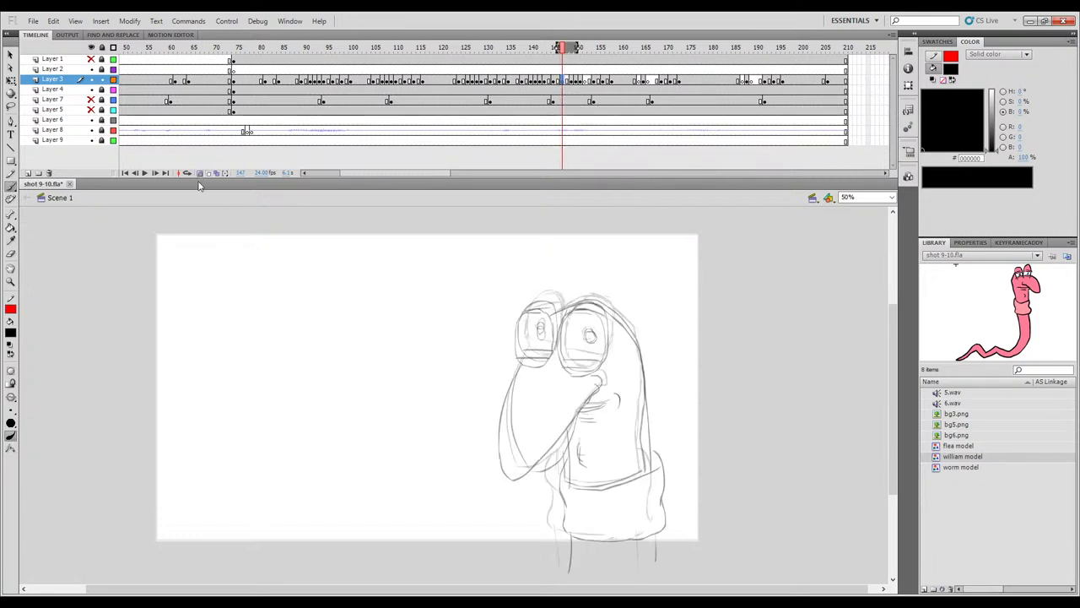
pyautogui.moveTo(574, 51); pyautogui.dragTo(570, 51)
pyautogui.press(',')
pyautogui.press('.')
pyautogui.press(',')
pyautogui.press('.')
pyautogui.press(',')
pyautogui.press('.')
# Draw the outline of the near eye on frame 147 between the onion-skinned poses, and check it against the neighbouring frame.
pyautogui.moveTo(584, 298); pyautogui.dragTo(564, 346)
pyautogui.hotkey('ctrl', 'z')
pyautogui.moveTo(591, 297)
pyautogui.mouseDown()
pyautogui.moveTo(564, 328)
pyautogui.moveTo(569, 362)
pyautogui.moveTo(604, 358)
pyautogui.mouseUp()
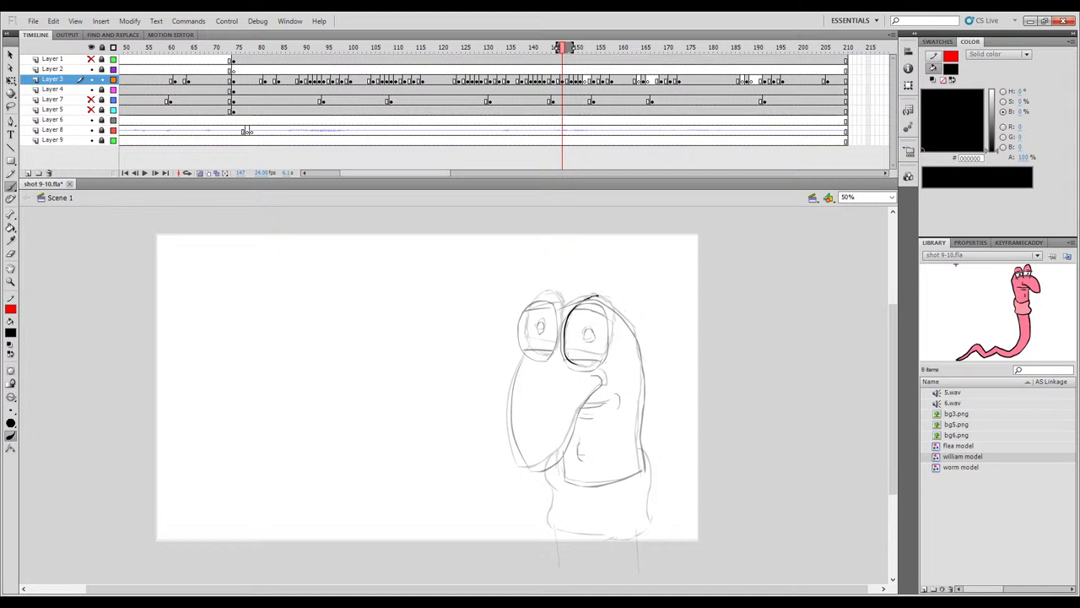
pyautogui.moveTo(585, 297); pyautogui.dragTo(598, 299)
pyautogui.moveTo(568, 359); pyautogui.dragTo(577, 364)
pyautogui.hotkey('ctrl', 'z')
pyautogui.moveTo(570, 362); pyautogui.dragTo(583, 367)
pyautogui.moveTo(580, 366)
pyautogui.mouseDown()
pyautogui.moveTo(595, 365)
pyautogui.moveTo(601, 325)
pyautogui.mouseUp()
pyautogui.hotkey('ctrl', 'z')
pyautogui.hotkey('ctrl', 'z')
pyautogui.hotkey('ctrl', 'z')
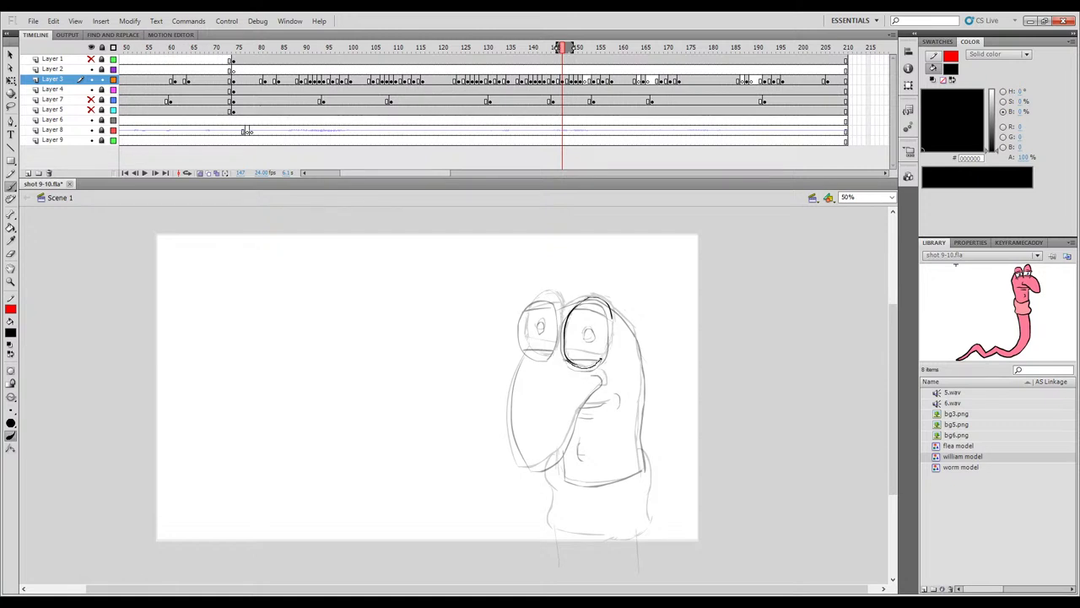
pyautogui.moveTo(611, 314); pyautogui.dragTo(607, 340)
pyautogui.press(',')
pyautogui.press('.')
pyautogui.press(',')
pyautogui.press('.')
pyautogui.press(',')
pyautogui.press('.')
pyautogui.press(',')
pyautogui.press('.')
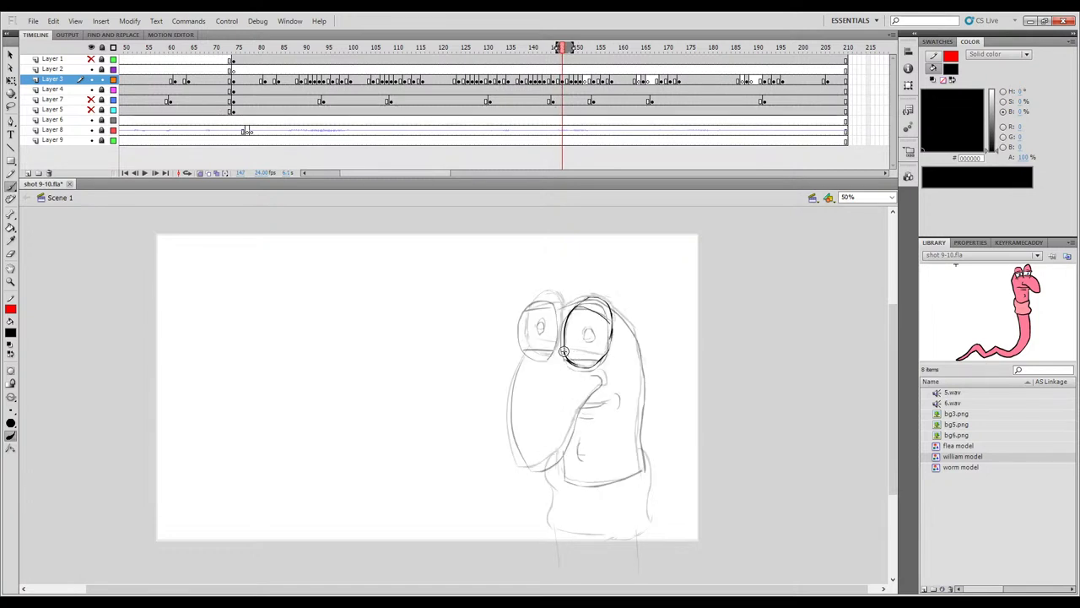
# Add the eyelid lines and pupil to the near eye on frame 147, checking them against the adjacent frames.
pyautogui.press(',')
pyautogui.press('.')
pyautogui.press(',')
pyautogui.press('.')
pyautogui.press('.')
pyautogui.press(',')
pyautogui.press('.')
pyautogui.press(',')
pyautogui.press(',')
pyautogui.press('.')
pyautogui.press(',')
pyautogui.press('.')
pyautogui.press(',')
pyautogui.press('.')
pyautogui.press(',')
pyautogui.press('.')
pyautogui.press(',')
pyautogui.press('.')
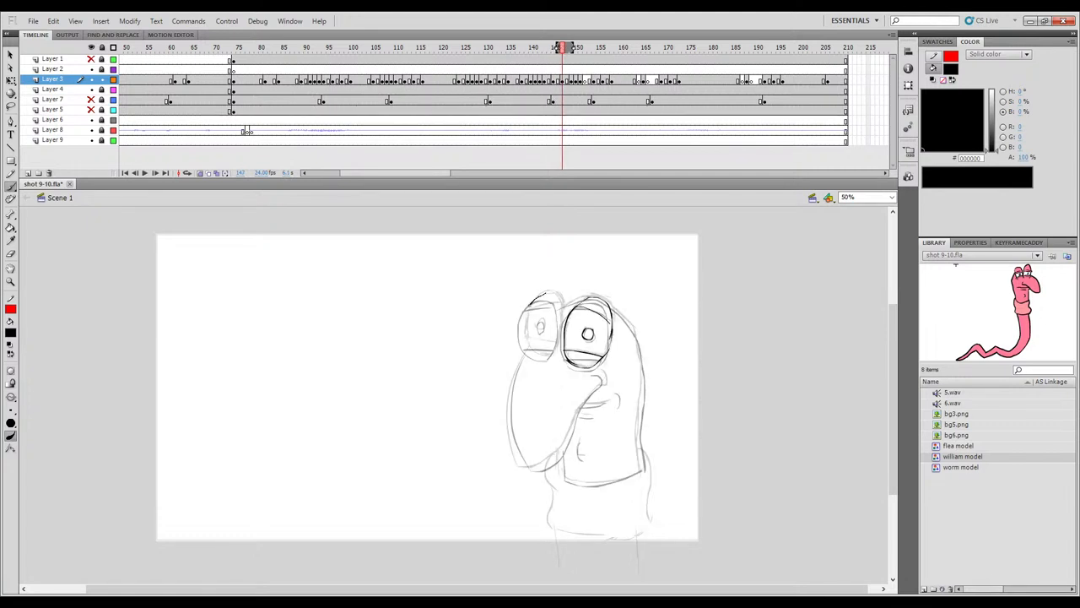
# Draw the outline of the far eye on frame 147, matching it to the in-between position of the onion-skinned poses.
pyautogui.press(',')
pyautogui.press('.')
pyautogui.moveTo(541, 293)
pyautogui.mouseDown()
pyautogui.moveTo(526, 314)
pyautogui.moveTo(530, 352)
pyautogui.moveTo(557, 356)
pyautogui.mouseUp()
pyautogui.moveTo(541, 293); pyautogui.dragTo(558, 295)
pyautogui.moveTo(525, 326); pyautogui.dragTo(525, 341)
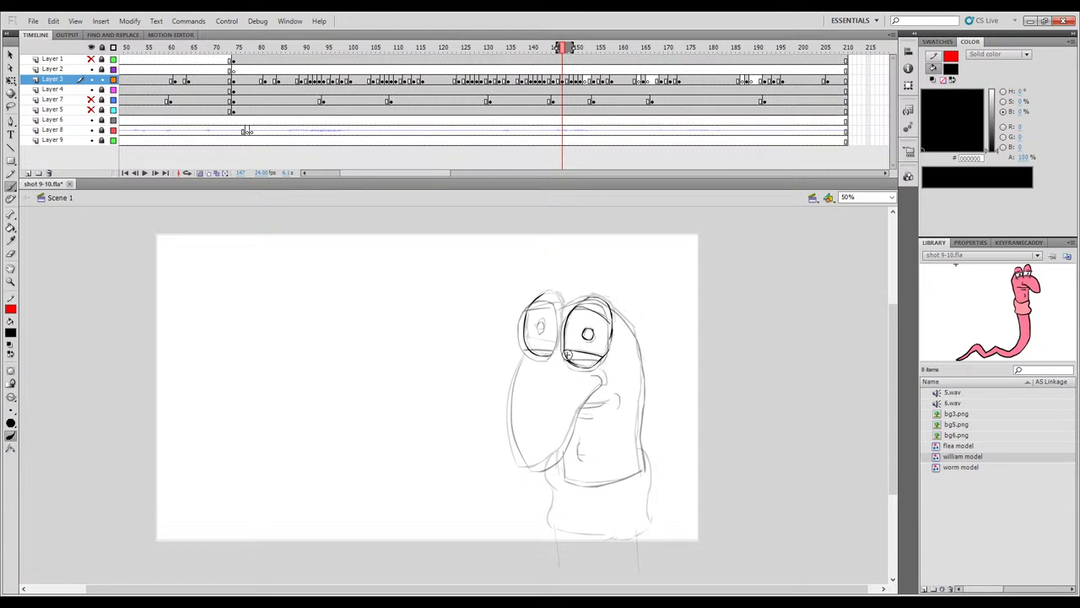
pyautogui.press(',')
pyautogui.press('.')
pyautogui.press(',')
pyautogui.press('.')
pyautogui.moveTo(545, 295); pyautogui.dragTo(542, 294)
pyautogui.moveTo(558, 324); pyautogui.dragTo(549, 359)
pyautogui.press(',')
pyautogui.press('.')
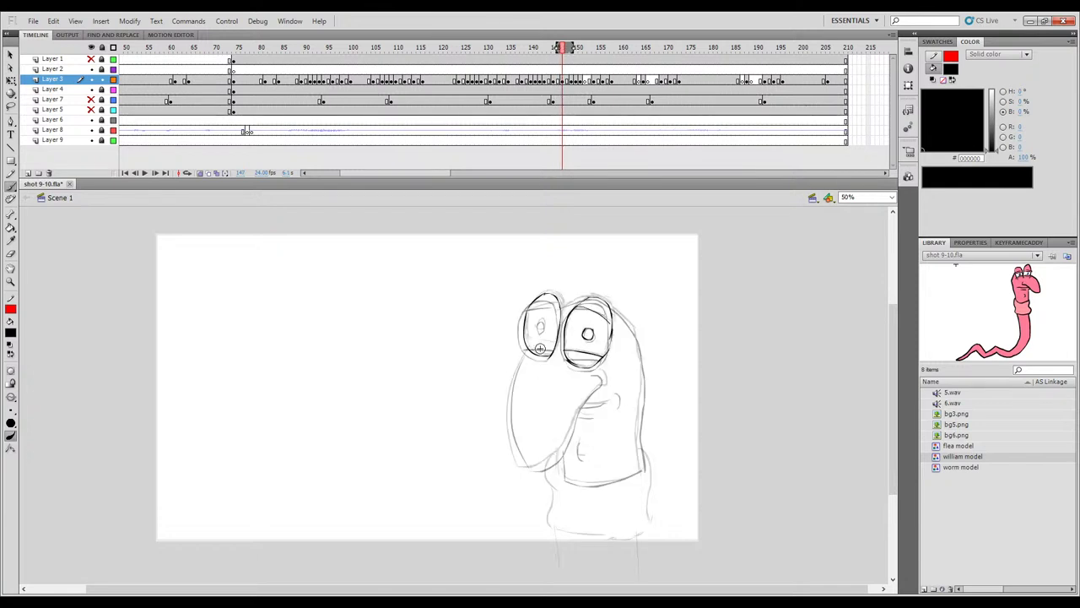
# Add the eyelid lines and pupil to the far eye on frame 147, comparing them with the adjacent frames.
pyautogui.hotkey('ctrl', 'z')
pyautogui.press('.')
pyautogui.press(',')
pyautogui.press('.')
pyautogui.press(',')
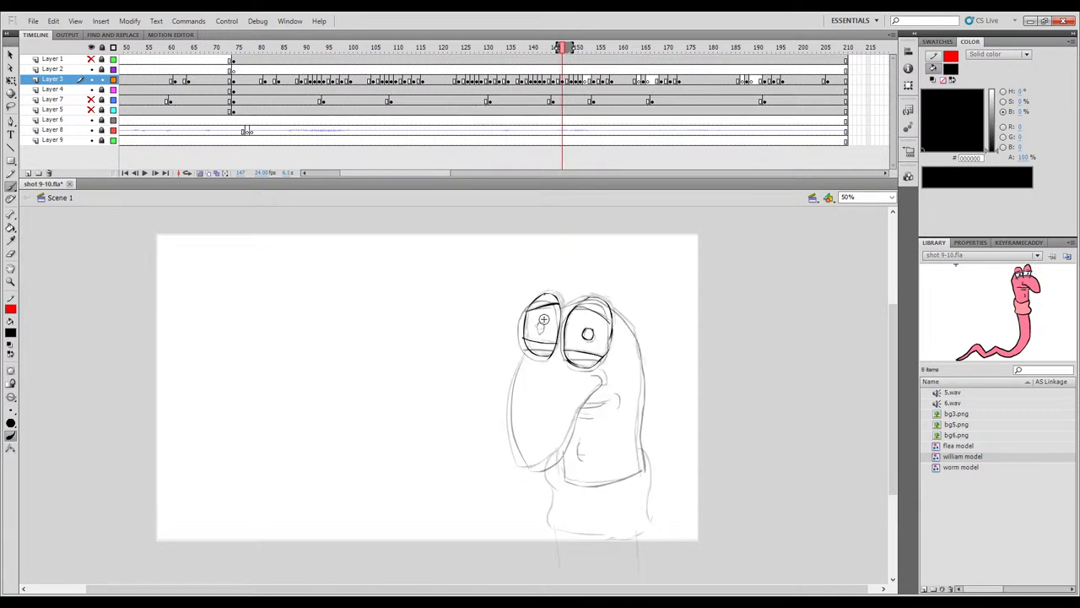
pyautogui.moveTo(542, 320); pyautogui.dragTo(545, 330)
pyautogui.press(',')
pyautogui.press('.')
pyautogui.press(',')
pyautogui.press('.')
pyautogui.press(',')
pyautogui.press('.')
pyautogui.press(',')
pyautogui.press('.')
# Draw the long drooping nose on frame 147, including its front edge, tip, underside and the curl below the near eye.
pyautogui.moveTo(513, 386); pyautogui.dragTo(520, 469)
pyautogui.moveTo(518, 371); pyautogui.dragTo(511, 431)
pyautogui.moveTo(516, 464); pyautogui.dragTo(519, 466)
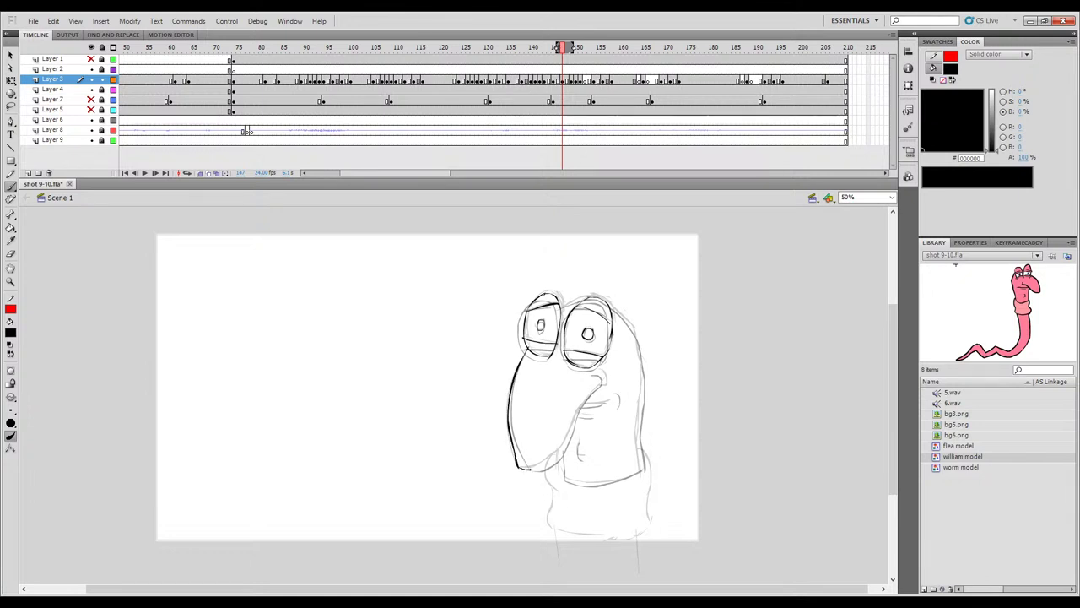
pyautogui.moveTo(518, 468); pyautogui.dragTo(558, 453)
pyautogui.press(',')
pyautogui.press('.')
pyautogui.press(',')
pyautogui.press('.')
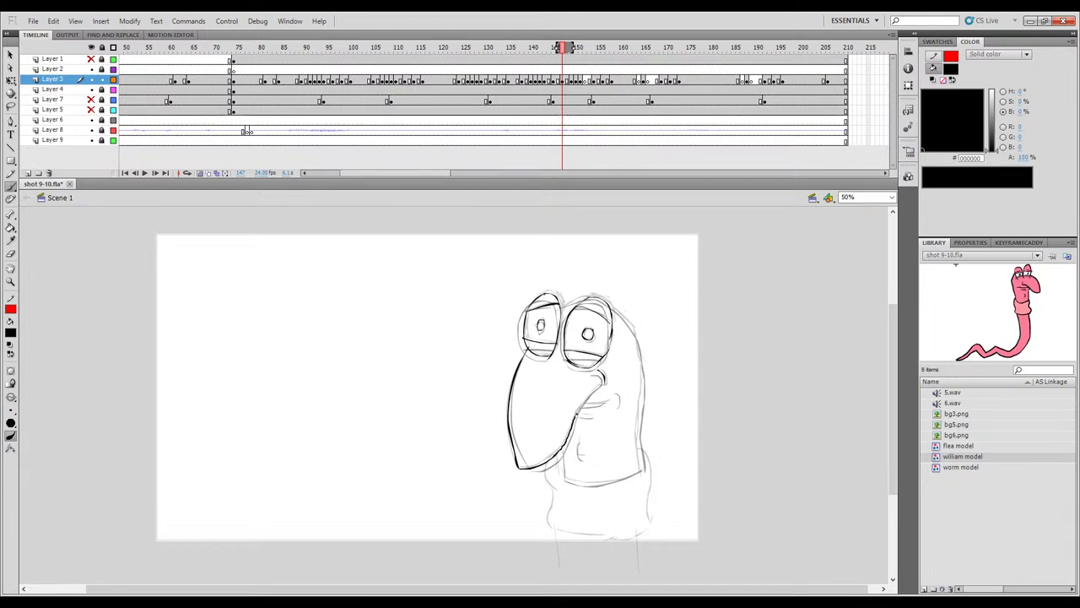
pyautogui.moveTo(593, 393); pyautogui.dragTo(605, 382)
pyautogui.press(',')
pyautogui.press('.')
pyautogui.press(',')
pyautogui.press('.')
# Draw the small chin crease, mouth line and cheek mark beside the nose on frame 147.
pyautogui.moveTo(580, 439); pyautogui.dragTo(582, 458)
pyautogui.press(',')
pyautogui.press('.')
pyautogui.moveTo(582, 405)
pyautogui.mouseDown()
pyautogui.moveTo(610, 400)
pyautogui.moveTo(617, 411)
pyautogui.mouseUp()
pyautogui.press(',')
pyautogui.press('.')
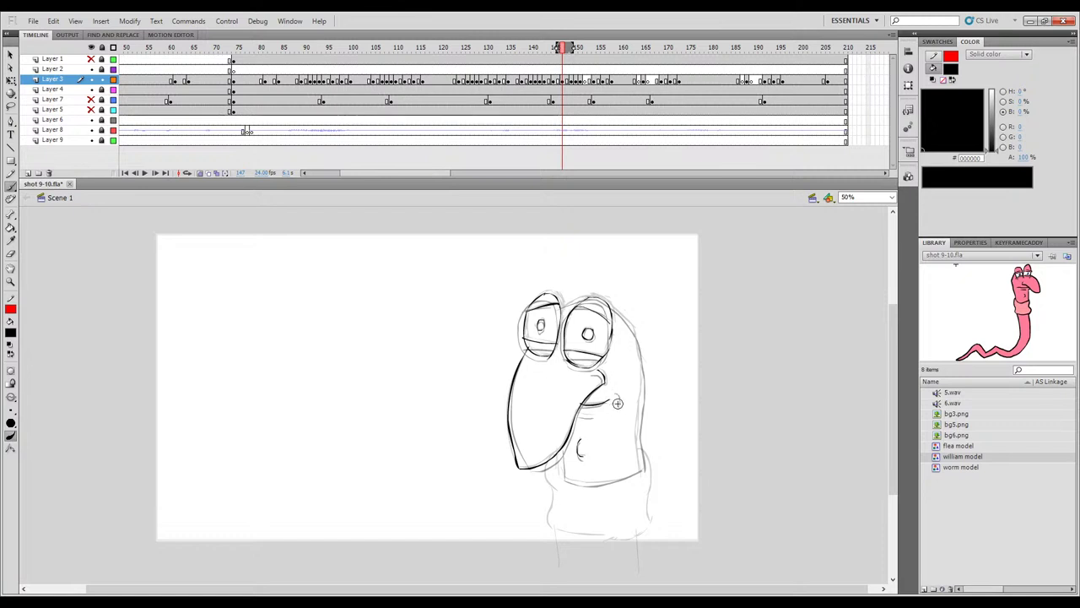
pyautogui.press('.')
pyautogui.press('.')
pyautogui.press('.')
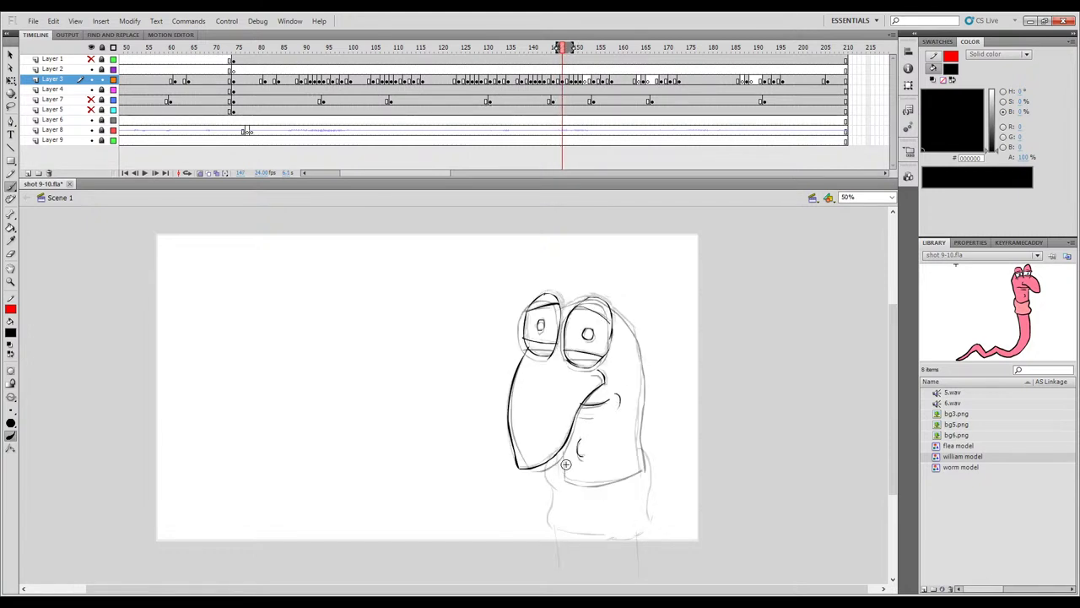
pyautogui.press('.')
# Draw the neckline above the collar and the head contour between the two eyes on frame 147.
pyautogui.moveTo(556, 454)
pyautogui.mouseDown()
pyautogui.moveTo(567, 480)
pyautogui.moveTo(641, 477)
pyautogui.mouseUp()
pyautogui.press(',')
pyautogui.press('.')
pyautogui.moveTo(558, 311); pyautogui.dragTo(570, 304)
pyautogui.press(',')
pyautogui.press('.')
# Draw the back of the head from above the near eye down to the neckline on frame 147.
pyautogui.moveTo(608, 305); pyautogui.dragTo(626, 333)
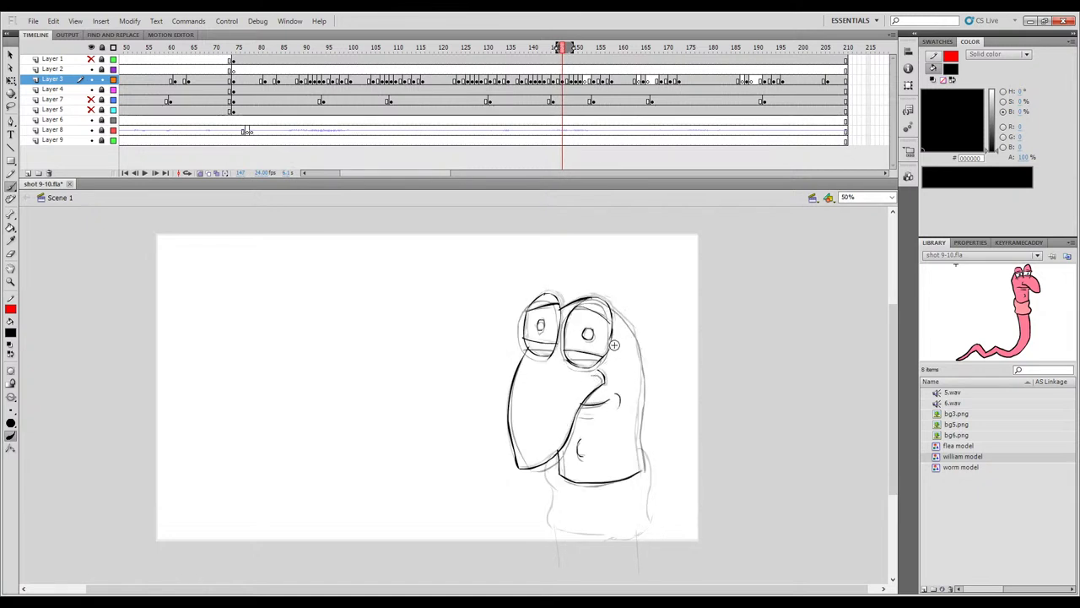
pyautogui.moveTo(610, 305); pyautogui.dragTo(622, 316)
pyautogui.hotkey('ctrl', 'z')
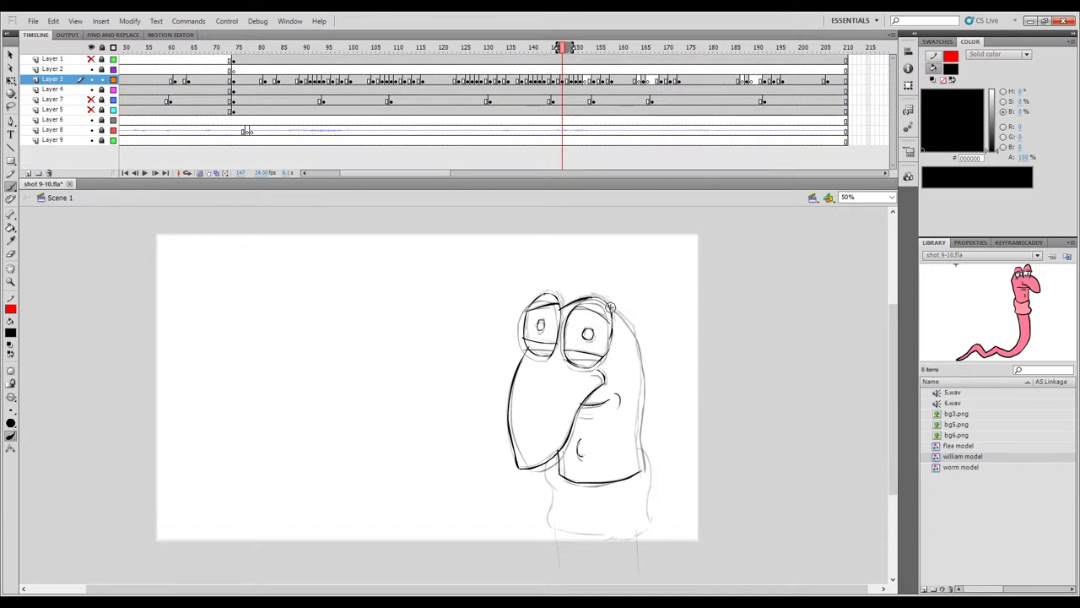
pyautogui.moveTo(610, 304); pyautogui.dragTo(636, 334)
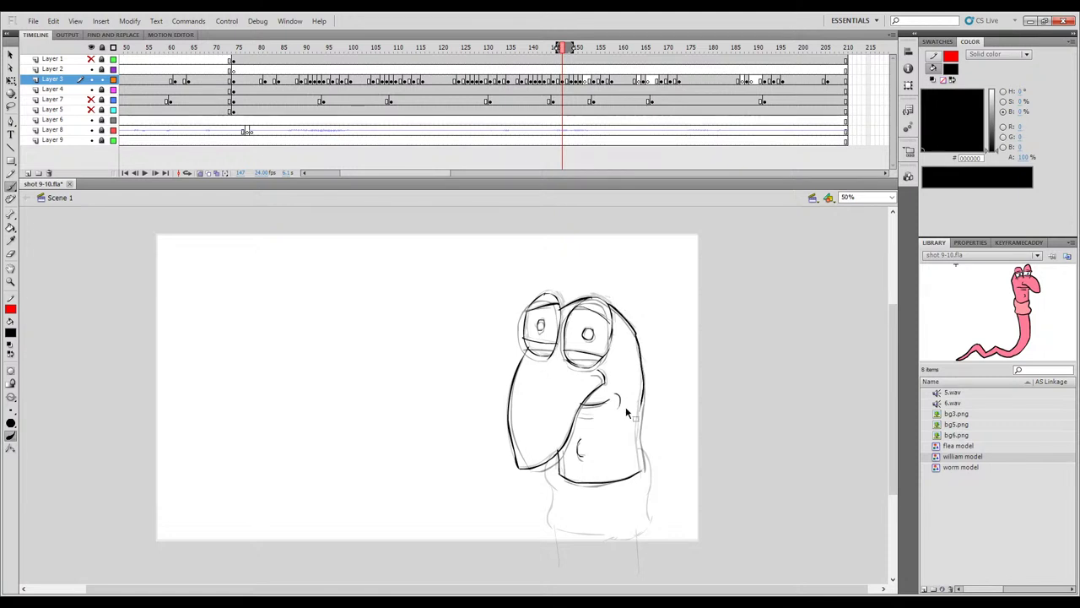
pyautogui.moveTo(637, 338); pyautogui.dragTo(641, 364)
pyautogui.moveTo(643, 381); pyautogui.dragTo(641, 472)
pyautogui.press(',')
pyautogui.press('.')
pyautogui.press(',')
pyautogui.press('.')
# Go to the blank keyframe at frame 152 and draw the outline of the near eye over the onion-skinned poses.
pyautogui.click(187, 172)
pyautogui.moveTo(562, 48)
pyautogui.mouseDown()
pyautogui.moveTo(579, 48)
pyautogui.moveTo(545, 51)
pyautogui.moveTo(601, 48)
pyautogui.moveTo(506, 48)
pyautogui.moveTo(558, 48)
pyautogui.moveTo(583, 88)
pyautogui.moveTo(635, 97)
pyautogui.moveTo(586, 100)
pyautogui.mouseUp()
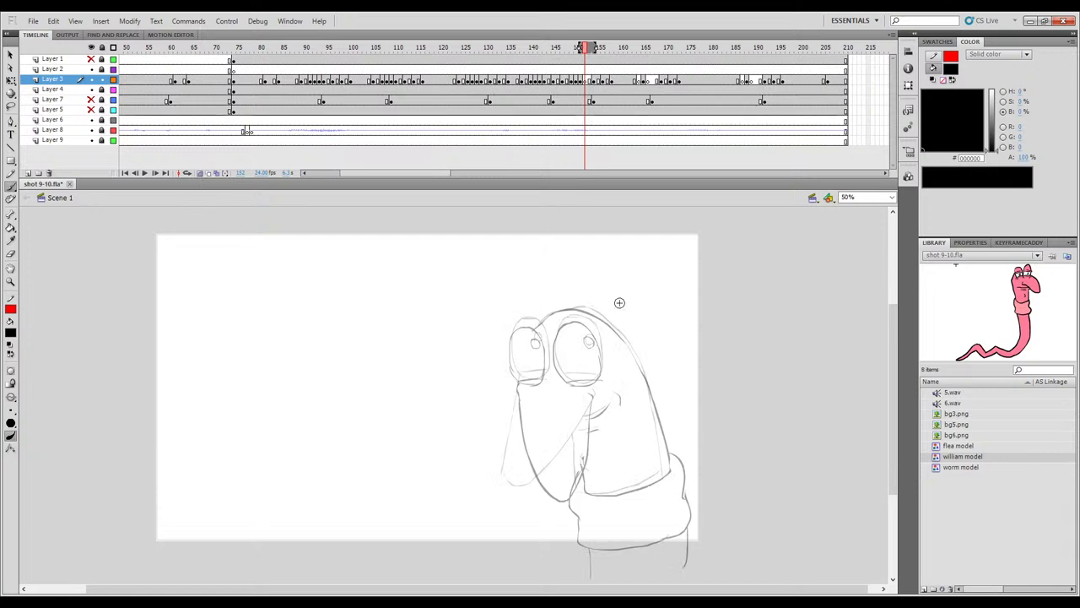
pyautogui.press('.')
pyautogui.press('.')
pyautogui.press('.')
pyautogui.press('.')
pyautogui.moveTo(563, 322)
pyautogui.mouseDown()
pyautogui.moveTo(556, 363)
pyautogui.moveTo(593, 385)
pyautogui.mouseUp()
pyautogui.moveTo(562, 325)
pyautogui.mouseDown()
pyautogui.moveTo(593, 332)
pyautogui.moveTo(600, 370)
pyautogui.mouseUp()
pyautogui.hotkey('ctrl', 'z')
pyautogui.moveTo(579, 321)
pyautogui.mouseDown()
pyautogui.moveTo(601, 358)
pyautogui.moveTo(589, 385)
pyautogui.mouseUp()
pyautogui.hotkey('ctrl', 'z')
pyautogui.hotkey('ctrl', 'z')
pyautogui.press(',')
pyautogui.press('.')
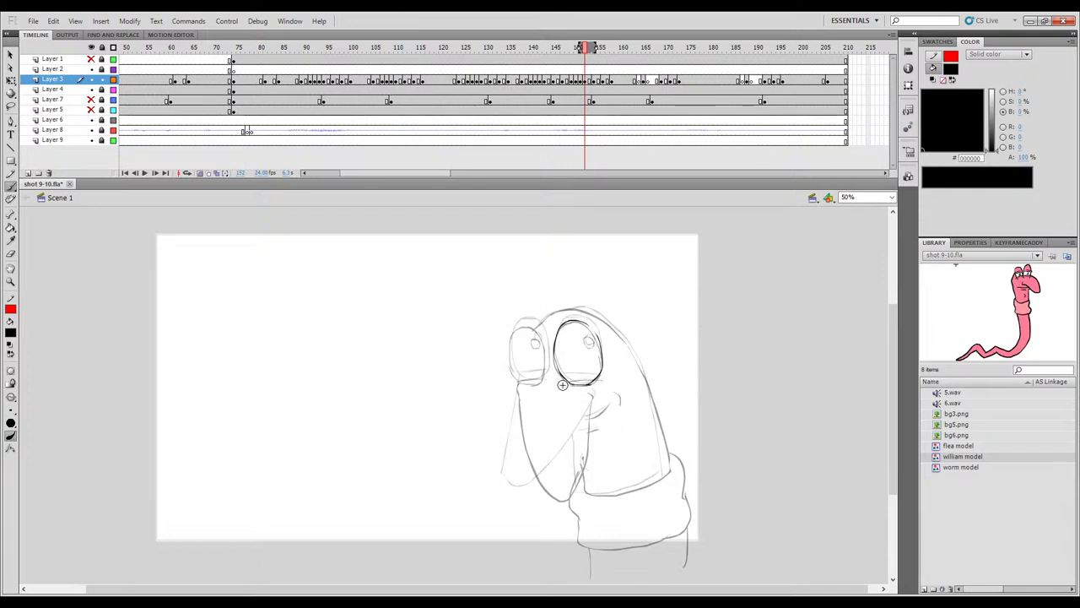
# Add the lower eyelid lines and pupil to the near eye on frame 152.
pyautogui.moveTo(585, 378); pyautogui.dragTo(598, 379)
pyautogui.press(',')
pyautogui.press('.')
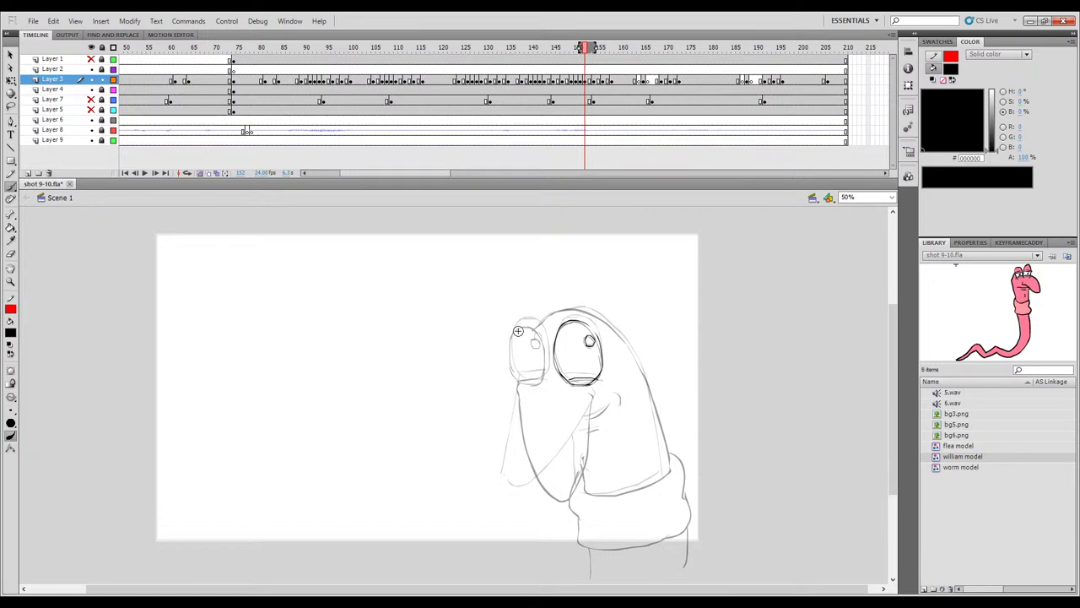
# Draw the far eye on frame 152 with its outline, lower eyelid and pupil, and compare it with the adjacent frames.
pyautogui.moveTo(511, 358); pyautogui.dragTo(536, 383)
pyautogui.moveTo(515, 331)
pyautogui.mouseDown()
pyautogui.moveTo(541, 331)
pyautogui.moveTo(546, 364)
pyautogui.moveTo(540, 381)
pyautogui.moveTo(524, 383)
pyautogui.moveTo(513, 375)
pyautogui.moveTo(537, 341)
pyautogui.mouseUp()
pyautogui.press(',')
pyautogui.press('.')
pyautogui.press(',')
pyautogui.press('.')
pyautogui.press(',')
pyautogui.press('.')
pyautogui.press(',')
pyautogui.press('.')
pyautogui.press(',')
pyautogui.press('.')
pyautogui.press(',')
pyautogui.press('.')
pyautogui.press('.')
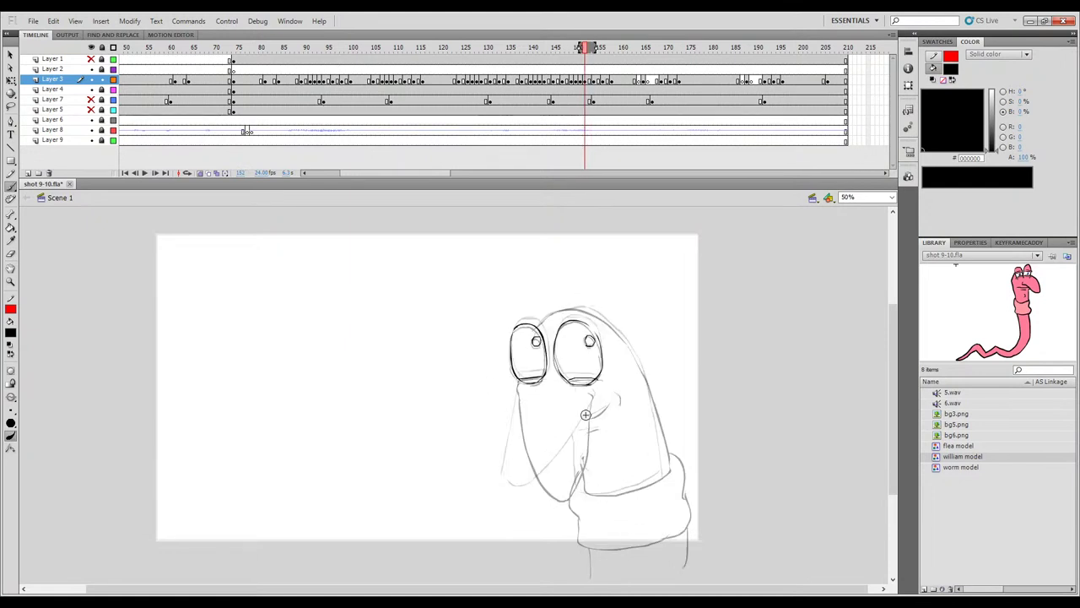
# Compare frame 152 with its neighbouring frames to judge where the nose belongs between the two poses.
pyautogui.press(',')
pyautogui.press('.')
pyautogui.press(',')
pyautogui.press('.')
pyautogui.moveTo(518, 383); pyautogui.dragTo(516, 446)
pyautogui.hotkey('ctrl', 'z')
pyautogui.press(',')
pyautogui.press('.')
pyautogui.press('.')
pyautogui.press('.')
pyautogui.press('.')
pyautogui.press(',')
pyautogui.press(',')
pyautogui.press(',')
pyautogui.press('.')
pyautogui.press('.')
pyautogui.press(',')
pyautogui.press(',')
pyautogui.press('.')
pyautogui.press(',')
pyautogui.press(',')
pyautogui.press('.')
pyautogui.press(',')
pyautogui.press('.')
pyautogui.press(',')
pyautogui.press('.')
pyautogui.press(',')
pyautogui.press('.')
pyautogui.press(',')
pyautogui.press('.')
# Draw the long nose on frame 152, curving from below the far eye to the tip and back up to the mouth corner.
pyautogui.moveTo(519, 381); pyautogui.dragTo(515, 444)
pyautogui.hotkey('ctrl', 'z')
pyautogui.press(',')
pyautogui.press('.')
pyautogui.moveTo(591, 395)
pyautogui.mouseDown()
pyautogui.moveTo(567, 469)
pyautogui.moveTo(543, 501)
pyautogui.mouseUp()
pyautogui.moveTo(518, 384); pyautogui.dragTo(514, 430)
pyautogui.hotkey('ctrl', 'z')
pyautogui.moveTo(518, 411)
pyautogui.mouseDown()
pyautogui.moveTo(527, 498)
pyautogui.moveTo(552, 495)
pyautogui.mouseUp()
pyautogui.press(',')
pyautogui.press('.')
pyautogui.press('.')
pyautogui.press(',')
pyautogui.press(',')
pyautogui.press('.')
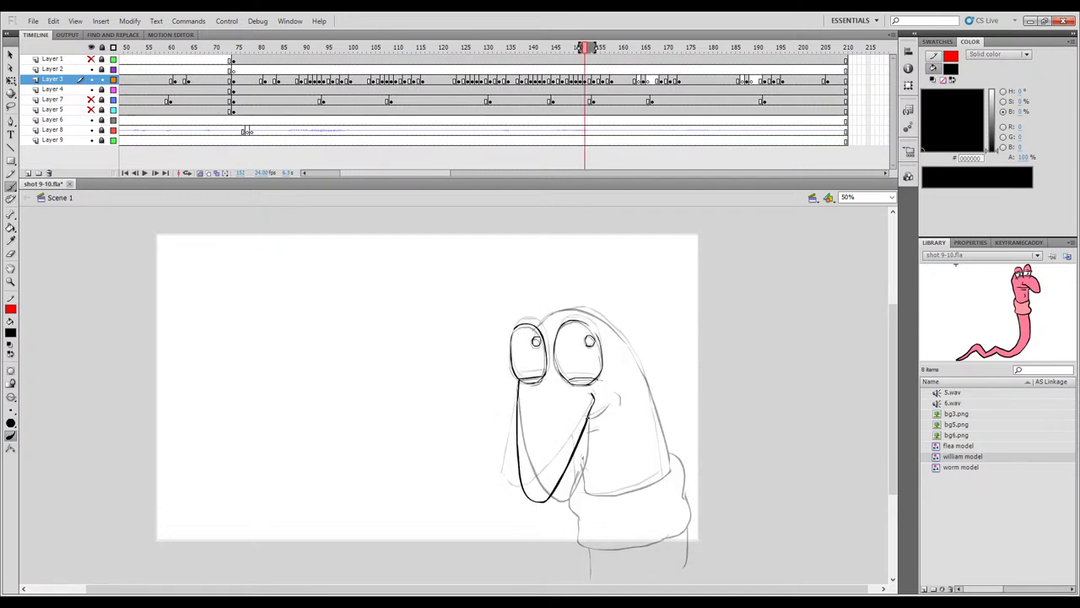
# Add the smile line, cheek mark and lower-lip crease beside the nose on frame 152.
pyautogui.press(',')
pyautogui.press('.')
pyautogui.press(',')
pyautogui.press('.')
pyautogui.press(',')
pyautogui.moveTo(615, 392)
pyautogui.mouseDown()
pyautogui.moveTo(618, 407)
pyautogui.moveTo(579, 433)
pyautogui.mouseUp()
# Flip between frame 152 and the previous frame to check the motion of the nose and mouth.
pyautogui.press('.')
pyautogui.press(',')
pyautogui.press('.')
pyautogui.press(',')
pyautogui.press('.')
pyautogui.press(',')
pyautogui.press('.')
pyautogui.press(',')
pyautogui.press('.')
pyautogui.press(',')
pyautogui.press('.')
pyautogui.press(',')
pyautogui.press('.')
pyautogui.press(',')
pyautogui.press('.')
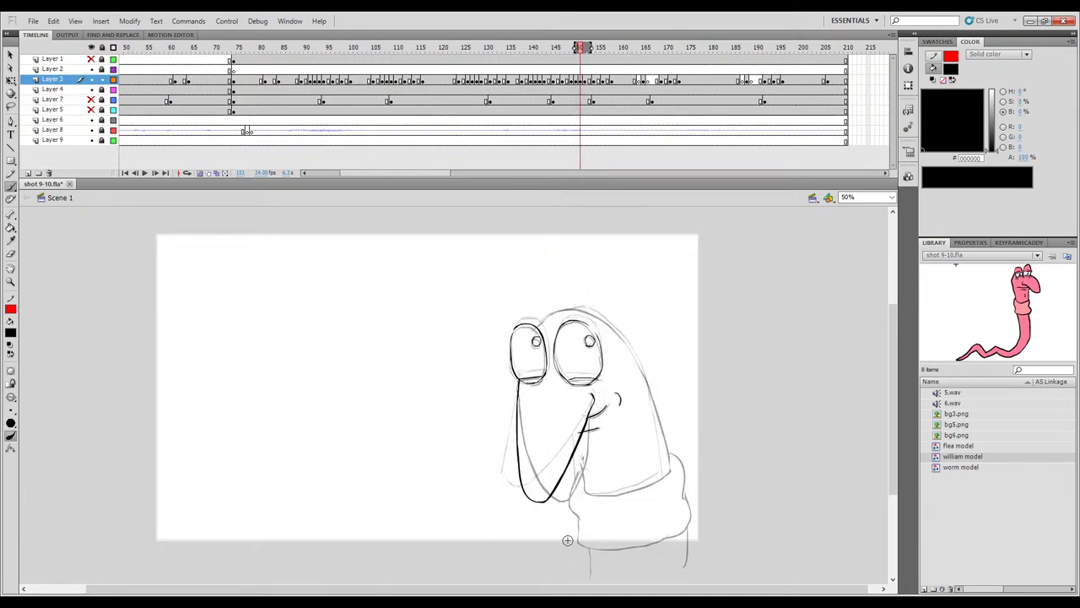
pyautogui.press('.')
pyautogui.press(',')
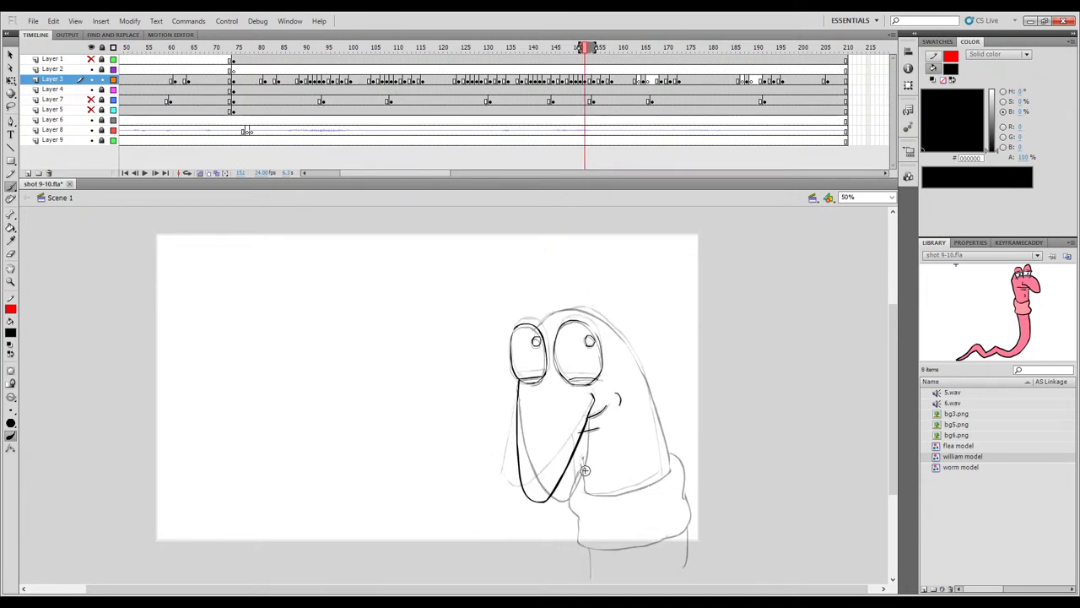
# Draw the front of the neck and the small chin crease below the mouth on frame 152.
pyautogui.press(',')
pyautogui.press('.')
pyautogui.moveTo(582, 488)
pyautogui.mouseDown()
pyautogui.moveTo(578, 462)
pyautogui.moveTo(619, 494)
pyautogui.mouseUp()
pyautogui.hotkey('ctrl', 'z')
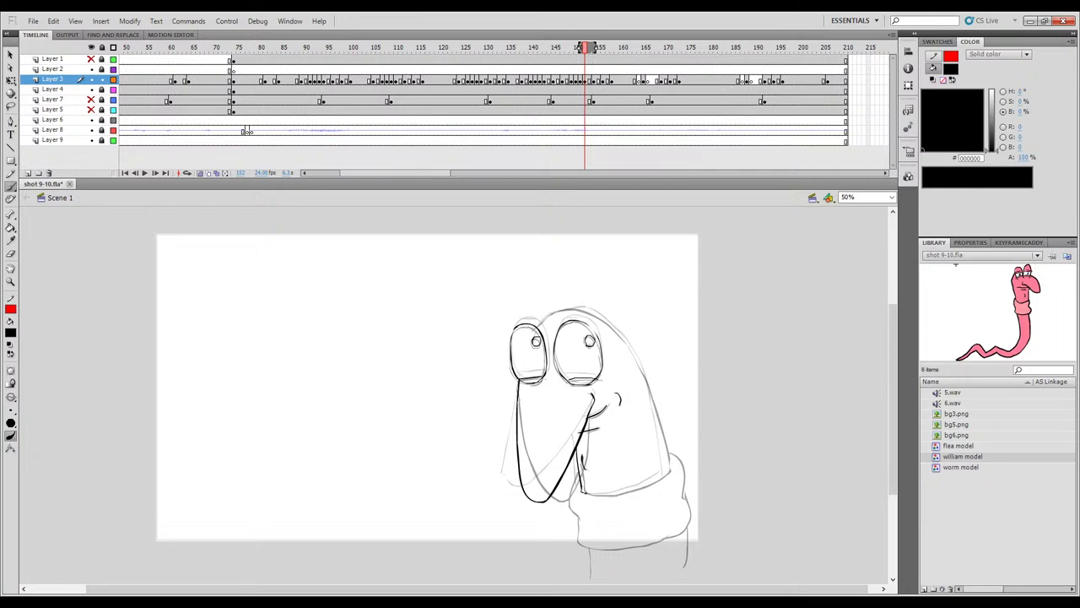
# Try to draw the neckline along the collar and the top of the head on frame 152.
pyautogui.moveTo(616, 493); pyautogui.dragTo(638, 487)
pyautogui.hotkey('ctrl', 'z')
pyautogui.moveTo(614, 494); pyautogui.dragTo(666, 467)
pyautogui.press(',')
pyautogui.press('.')
pyautogui.press(',')
pyautogui.press('.')
pyautogui.moveTo(538, 327); pyautogui.dragTo(580, 310)
pyautogui.hotkey('ctrl', 'z')
pyautogui.hotkey('ctrl', 'z')
pyautogui.hotkey('ctrl', 'z')
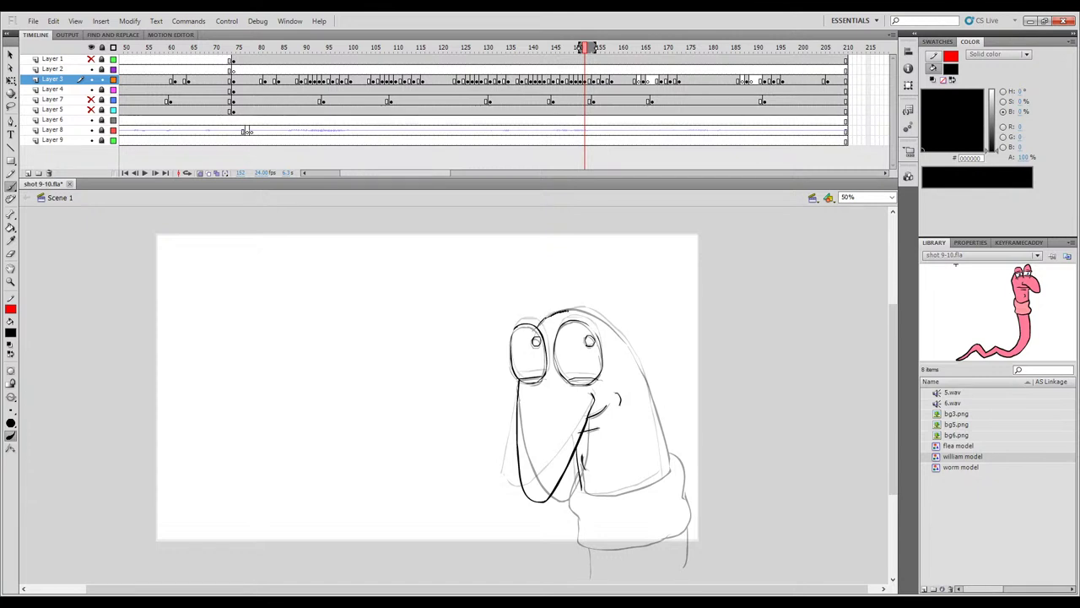
# Draw the top of the head above the eyes and the curved neckline along the collar on frame 152.
pyautogui.moveTo(540, 320); pyautogui.dragTo(595, 312)
pyautogui.press(',')
pyautogui.press('.')
pyautogui.moveTo(581, 486); pyautogui.dragTo(616, 492)
pyautogui.hotkey('ctrl', 'z')
pyautogui.moveTo(581, 489); pyautogui.dragTo(661, 479)
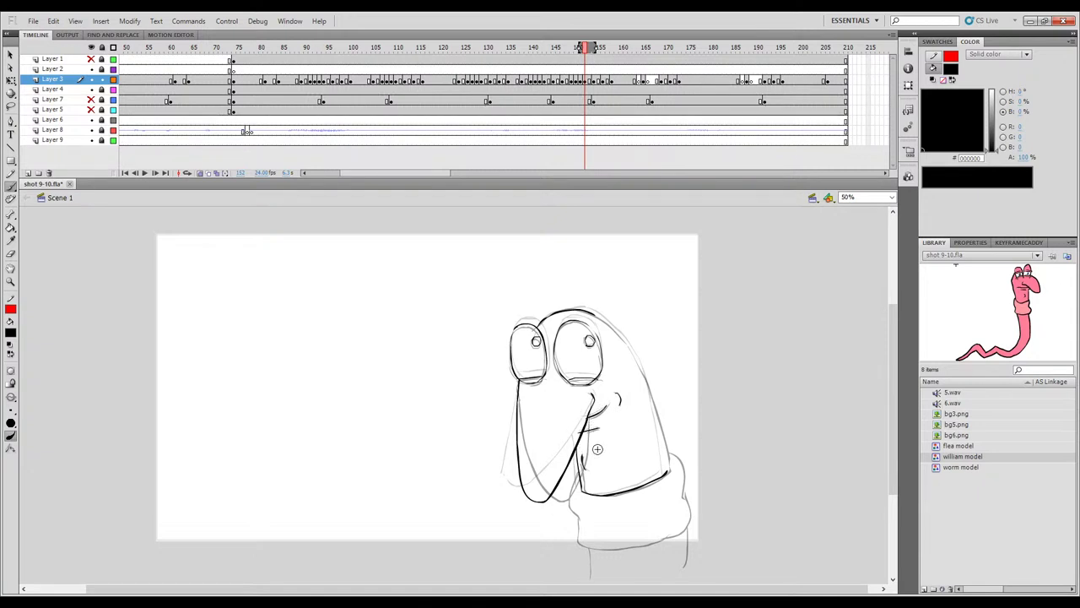
# Draw the back of the head from the crown down to the neckline on frame 152, checking it against the previous frame.
pyautogui.press(',')
pyautogui.press('.')
pyautogui.press(',')
pyautogui.press('.')
pyautogui.press(',')
pyautogui.press('.')
pyautogui.press(',')
pyautogui.press('.')
pyautogui.press(',')
pyautogui.press('.')
pyautogui.moveTo(618, 331); pyautogui.dragTo(648, 385)
pyautogui.hotkey('ctrl', 'z')
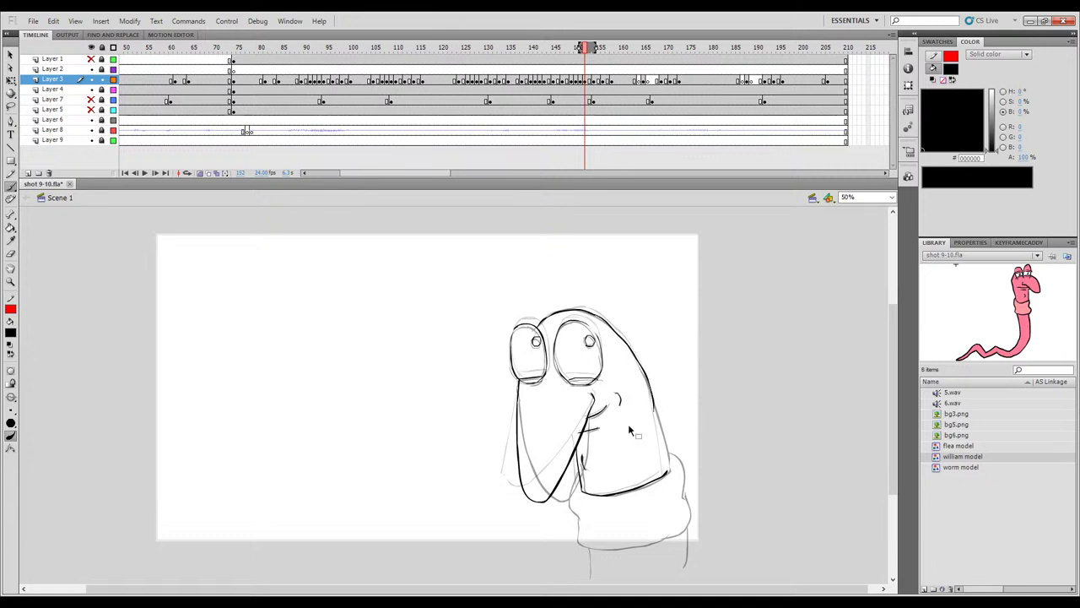
pyautogui.moveTo(595, 315)
pyautogui.mouseDown()
pyautogui.moveTo(646, 381)
pyautogui.moveTo(669, 472)
pyautogui.mouseUp()
pyautogui.press(',')
pyautogui.press('.')
pyautogui.press(',')
pyautogui.press('.')
# Turn off onion skinning and play the animation from several earlier starting frames to review the head motion.
pyautogui.moveTo(624, 404); pyautogui.dragTo(637, 406)
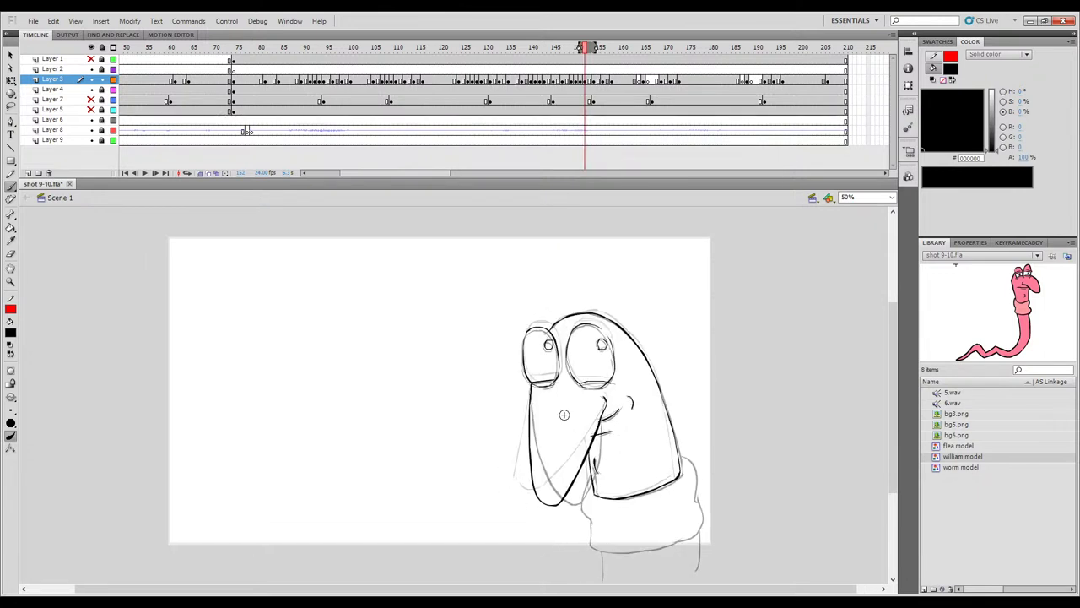
pyautogui.click(200, 172)
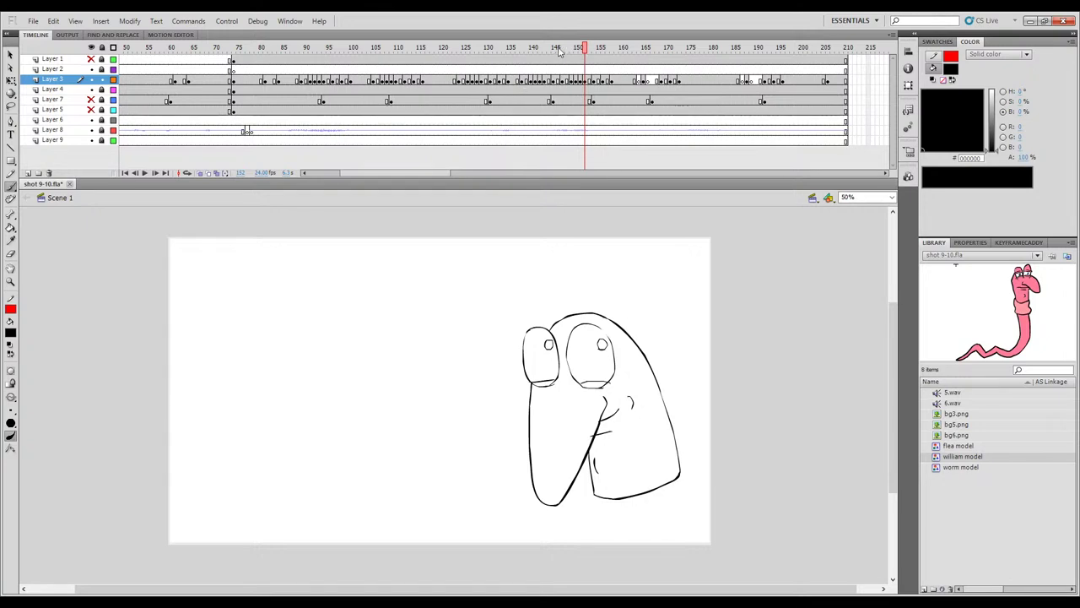
pyautogui.moveTo(564, 48); pyautogui.dragTo(445, 48)
pyautogui.press('Return')
pyautogui.press('Return')
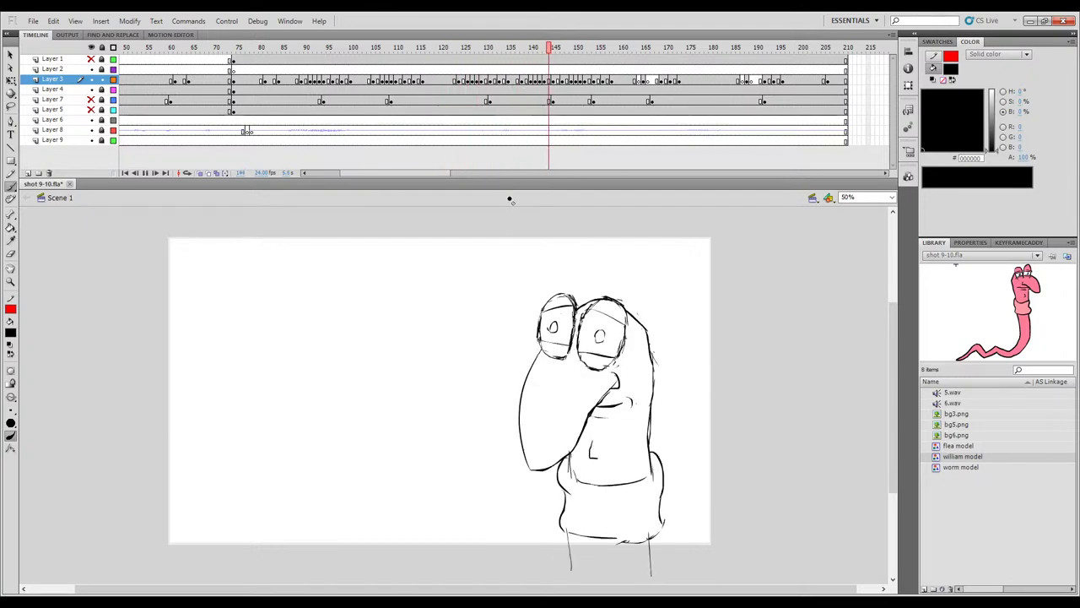
pyautogui.press('Return')
pyautogui.moveTo(609, 49); pyautogui.dragTo(231, 83)
pyautogui.press('Return')
pyautogui.press('Return')
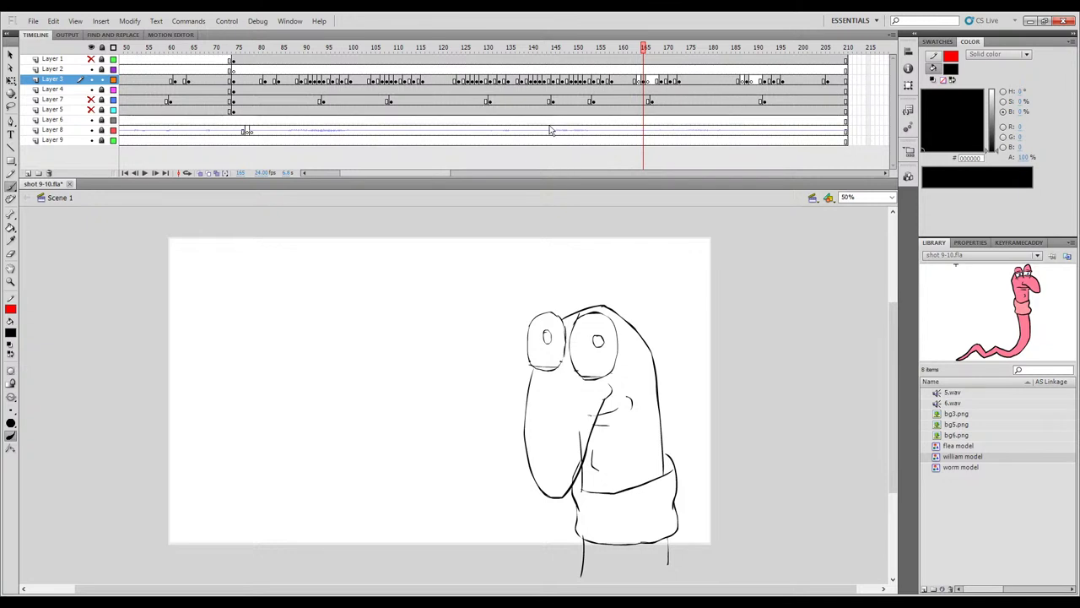
pyautogui.moveTo(563, 53); pyautogui.dragTo(180, 53)
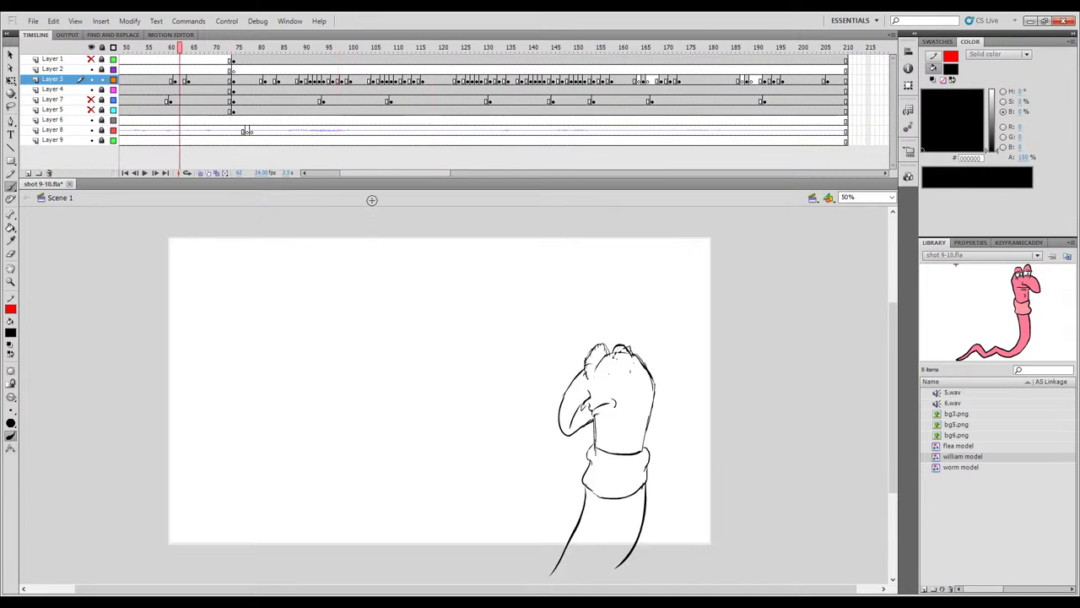
pyautogui.moveTo(432, 173); pyautogui.dragTo(427, 173)
pyautogui.press('Return')
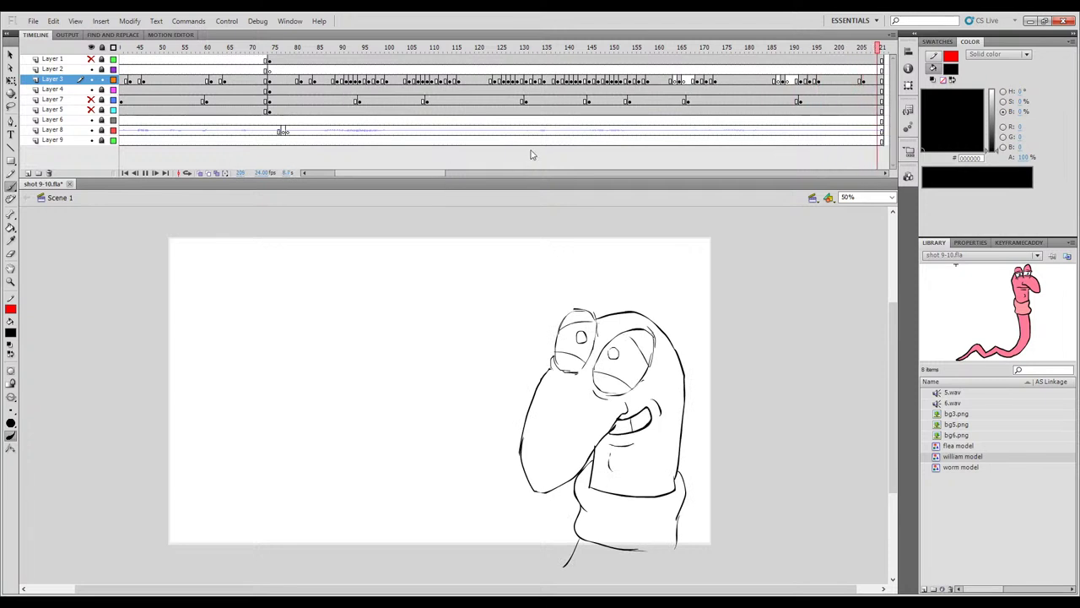
# Insert blank keyframes at frames 162 and 167 on Layer 3.
pyautogui.moveTo(713, 45); pyautogui.dragTo(675, 47)
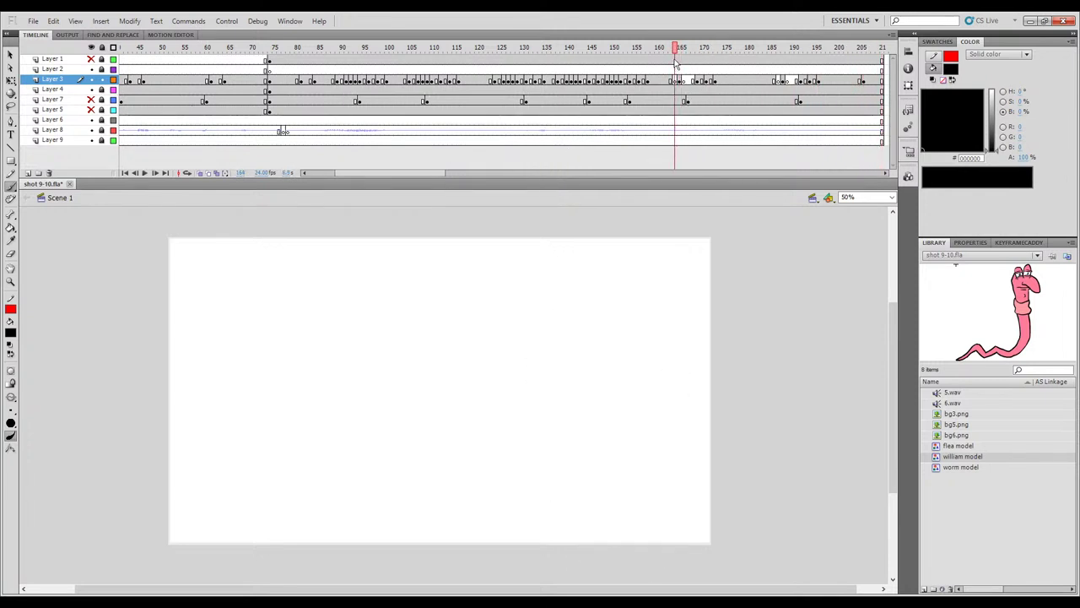
pyautogui.click(682, 49)
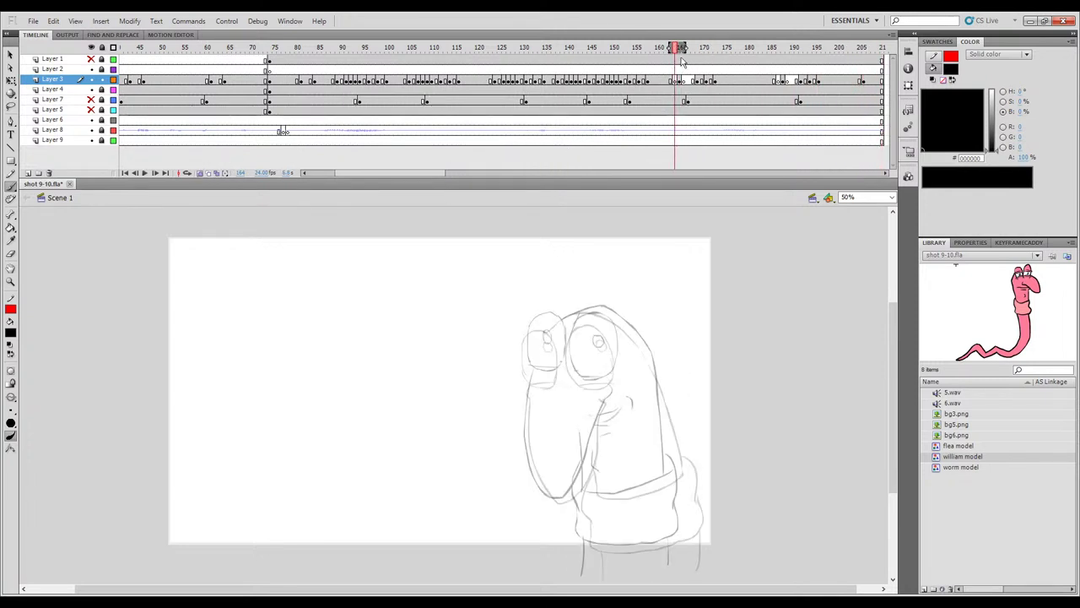
pyautogui.click(202, 173)
pyautogui.click(666, 82)
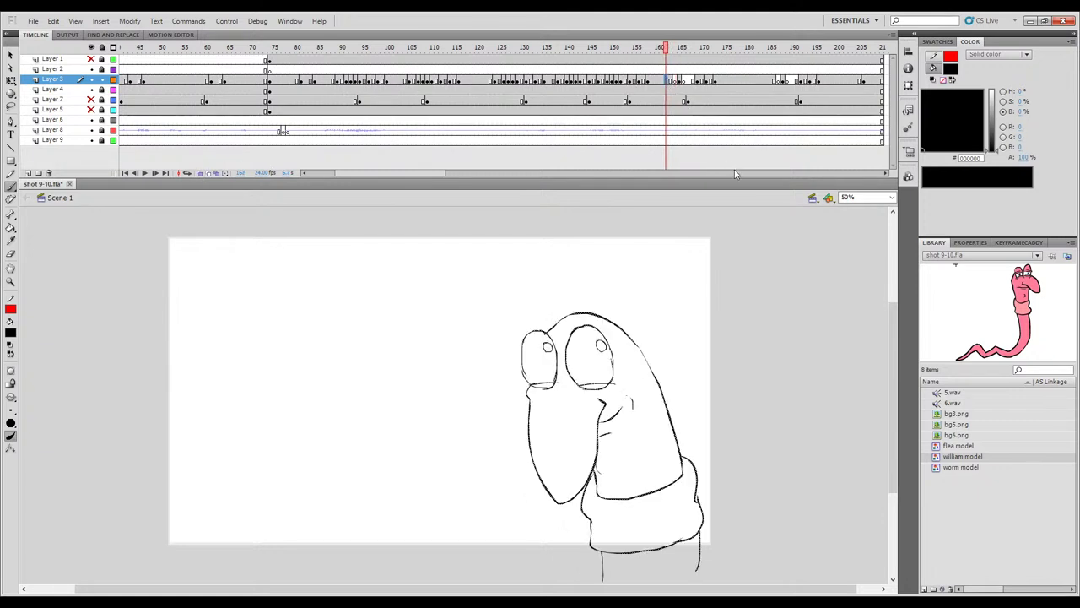
pyautogui.press('F7')
pyautogui.click(689, 82)
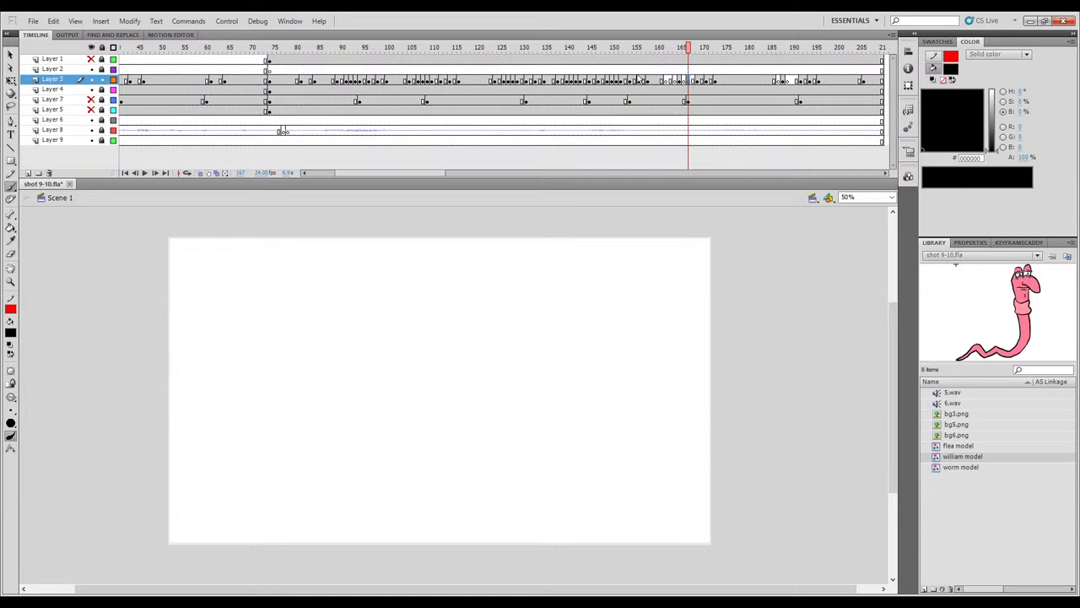
# Copy the head drawings from frames 152 and 151 in place onto frames 162 and 164 of Layer 3.
pyautogui.click(622, 81)
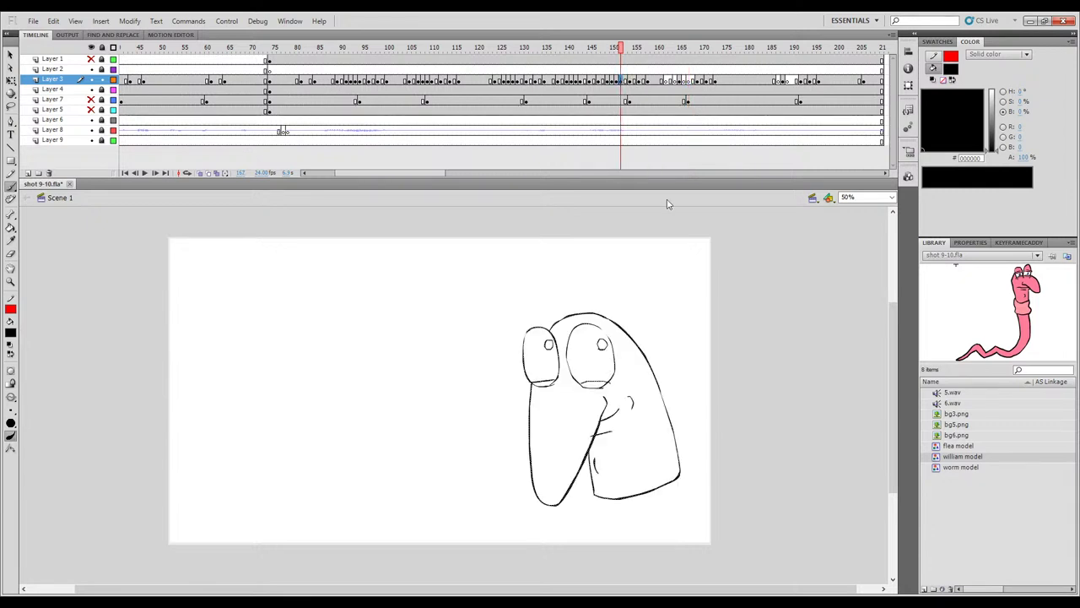
pyautogui.click(666, 81)
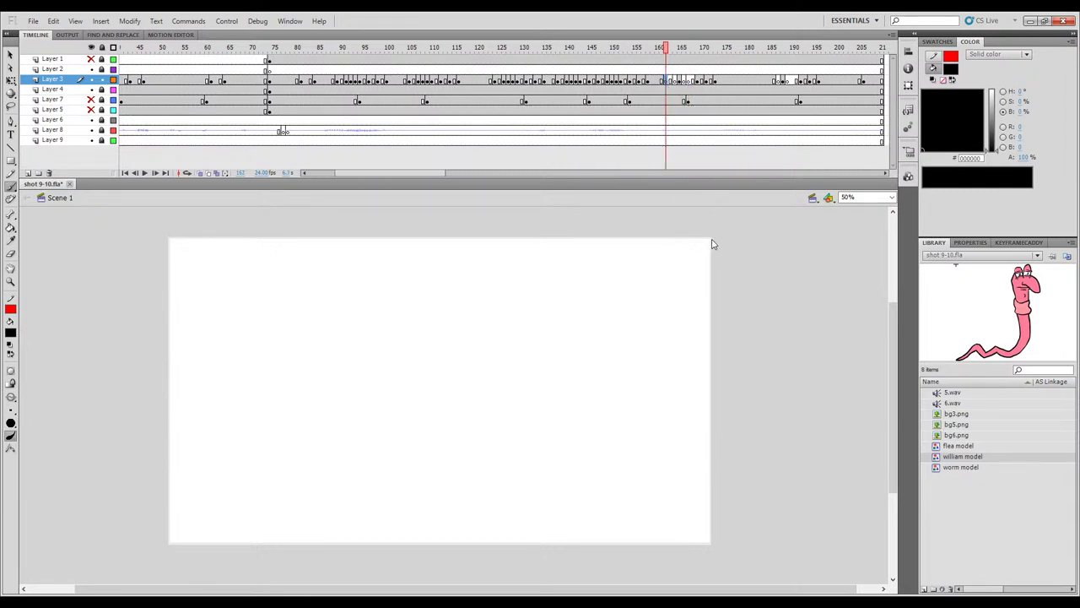
pyautogui.hotkey('ctrl', 'shift', 'v')
pyautogui.click(617, 80)
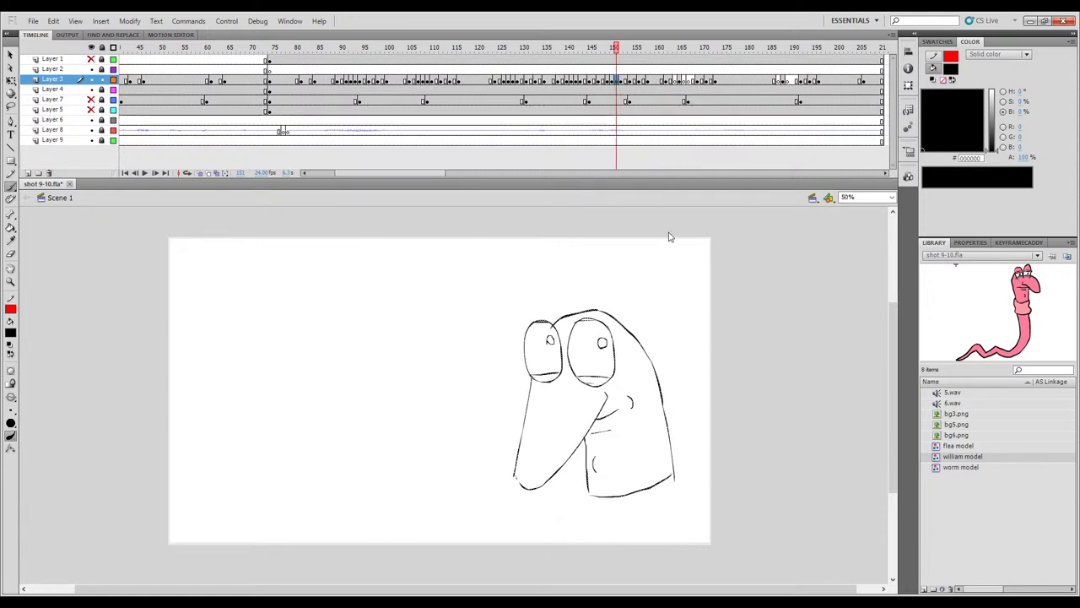
pyautogui.click(671, 82)
pyautogui.click(675, 81)
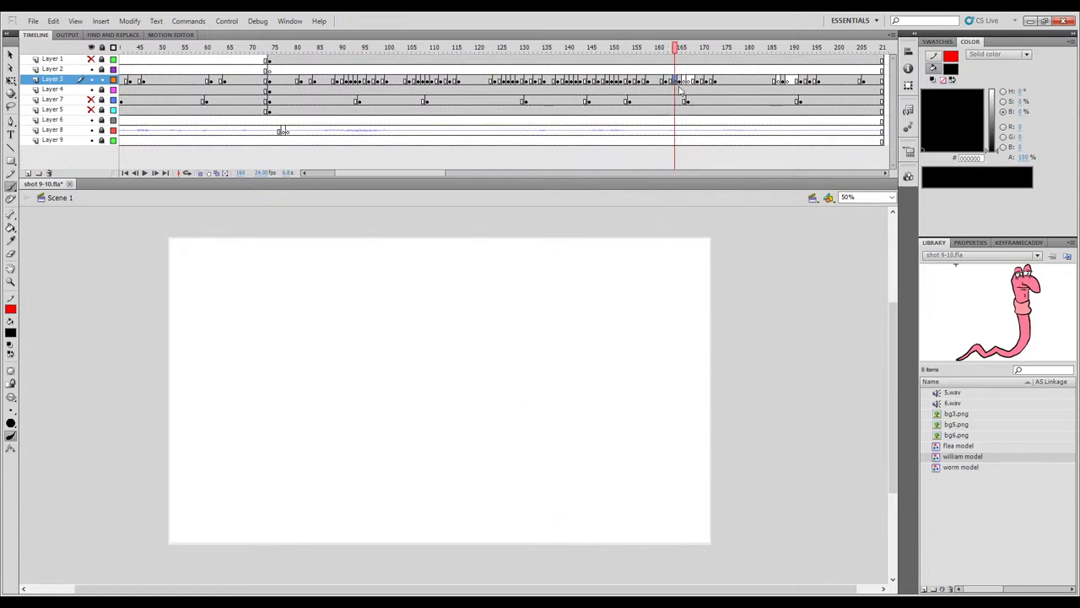
pyautogui.hotkey('ctrl', 'shift', 'v')
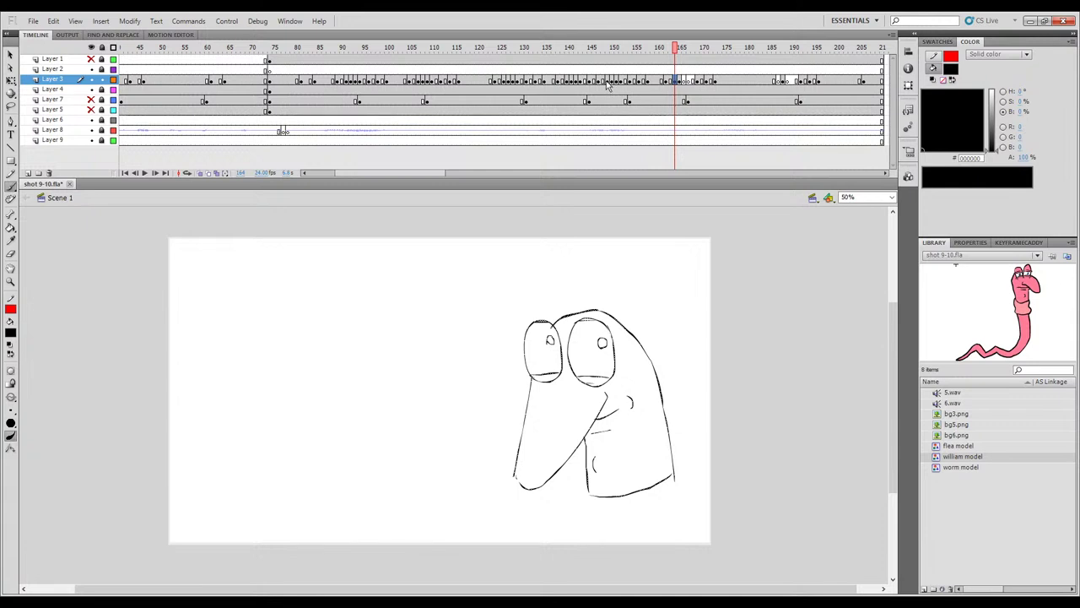
# Copy the head drawings from frames 149 and 147 in place onto frames 166 and 167 of Layer 3.
pyautogui.click(607, 81)
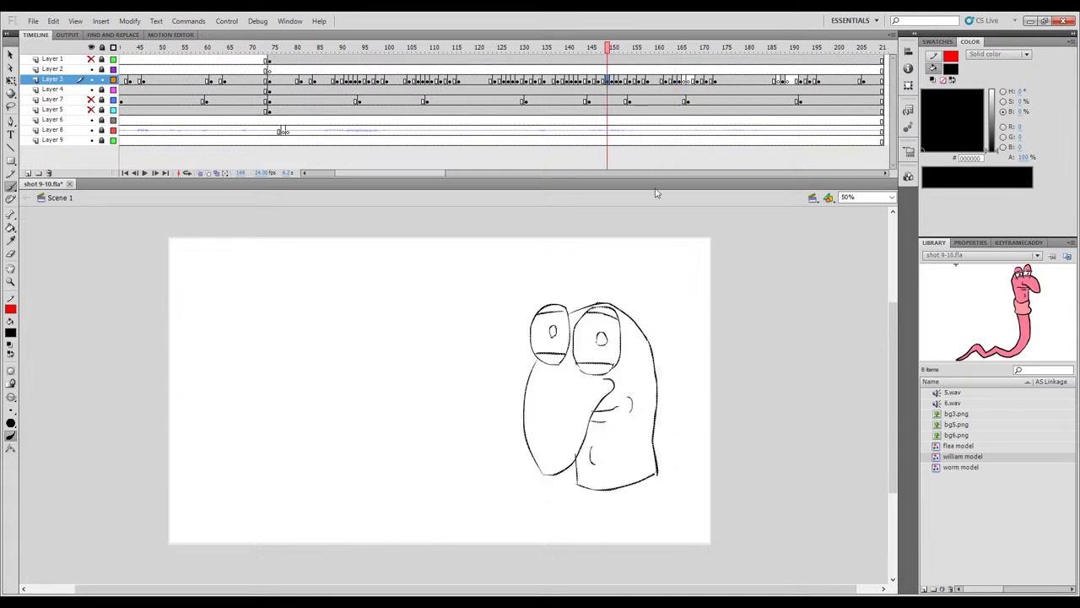
pyautogui.click(684, 81)
pyautogui.click(598, 81)
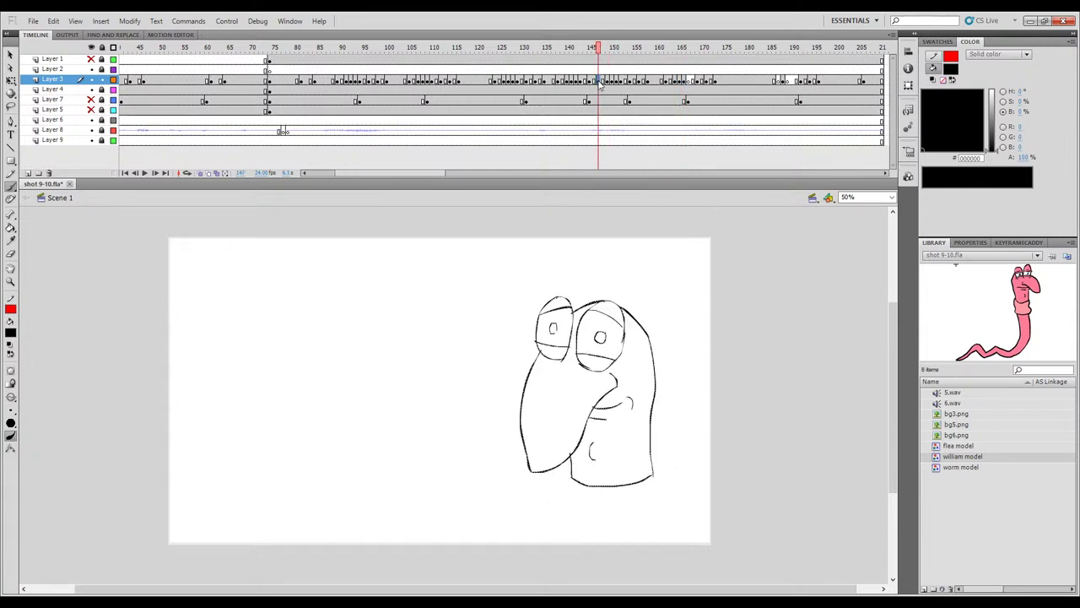
pyautogui.click(688, 81)
pyautogui.hotkey('ctrl', 'shift', 'v')
# Go back to frame 162 and compare the copied head with the preceding drawing.
pyautogui.click(666, 81)
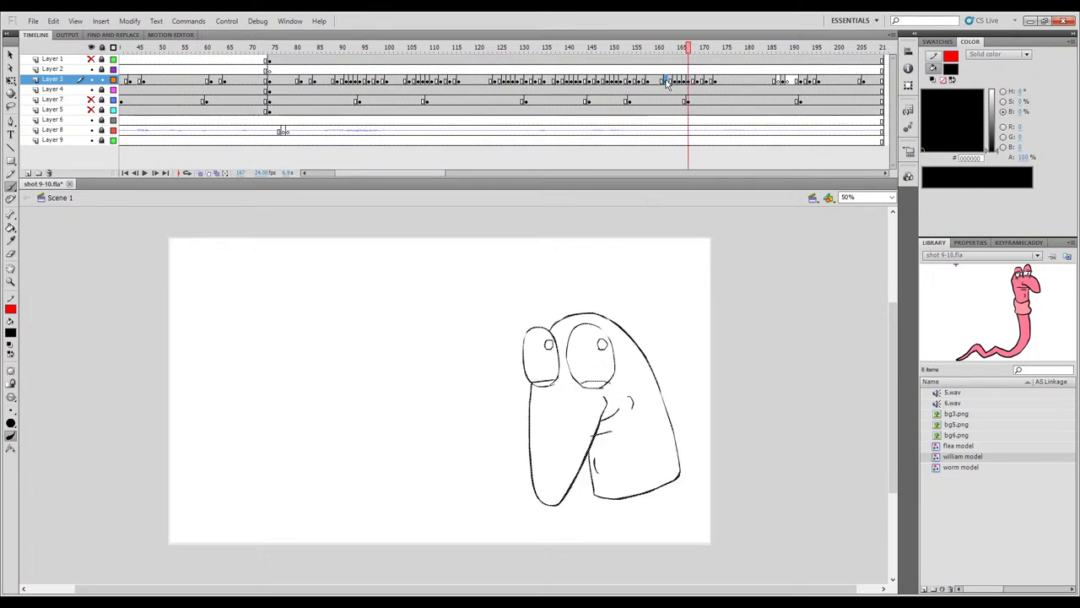
pyautogui.press(',')
pyautogui.press('.')
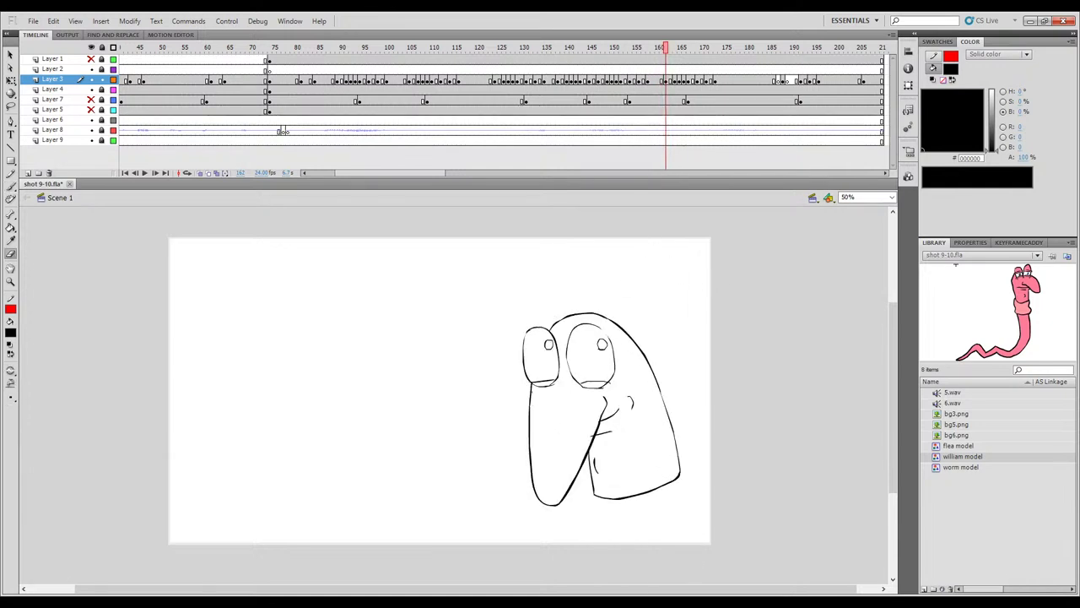
# Flip through the frames around frame 162 to examine how the worm's head and beak move.
pyautogui.press('.')
pyautogui.press('.')
pyautogui.press('.')
pyautogui.press('.')
pyautogui.press('.')
pyautogui.press('.')
pyautogui.press('.')
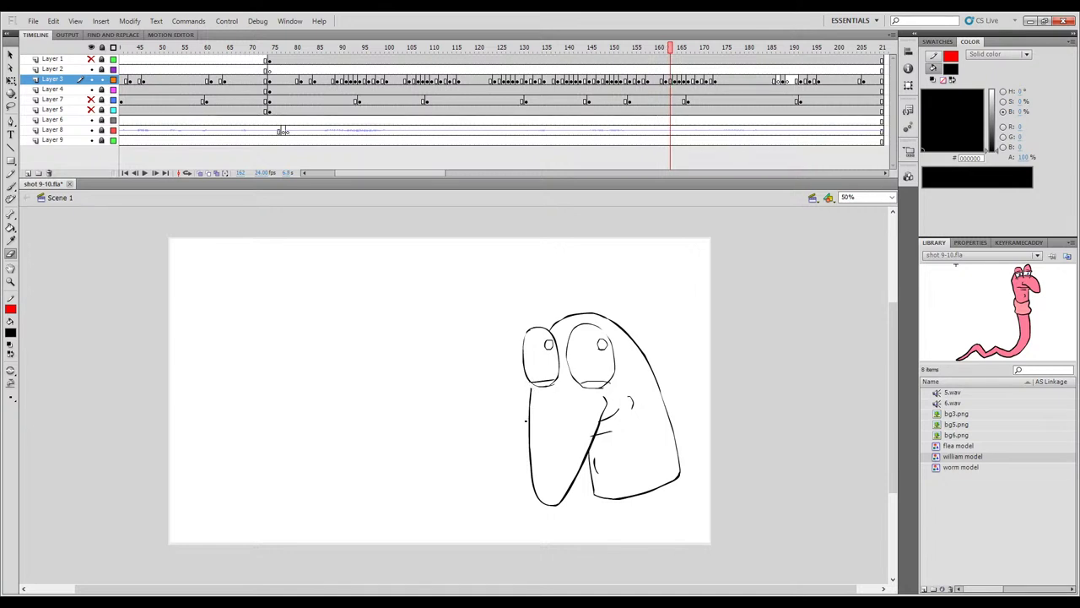
pyautogui.press(',')
pyautogui.press(',')
pyautogui.press(',')
pyautogui.press(',')
pyautogui.press(',')
pyautogui.press(',')
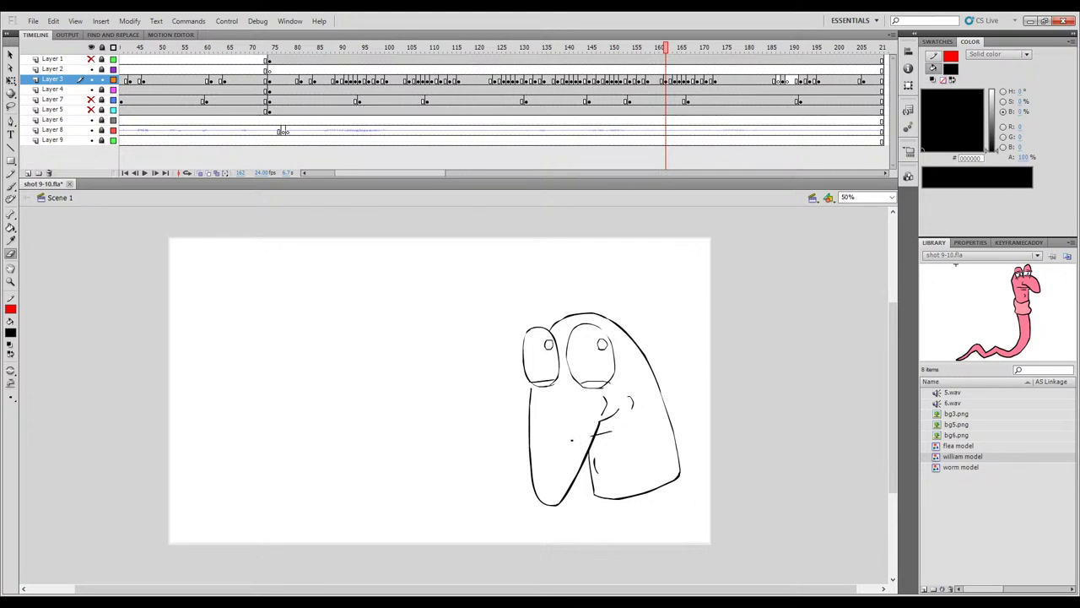
# Erase the beak and lower eyelid lines from the worm's head drawing at frame 162.
pyautogui.moveTo(599, 421); pyautogui.dragTo(597, 424)
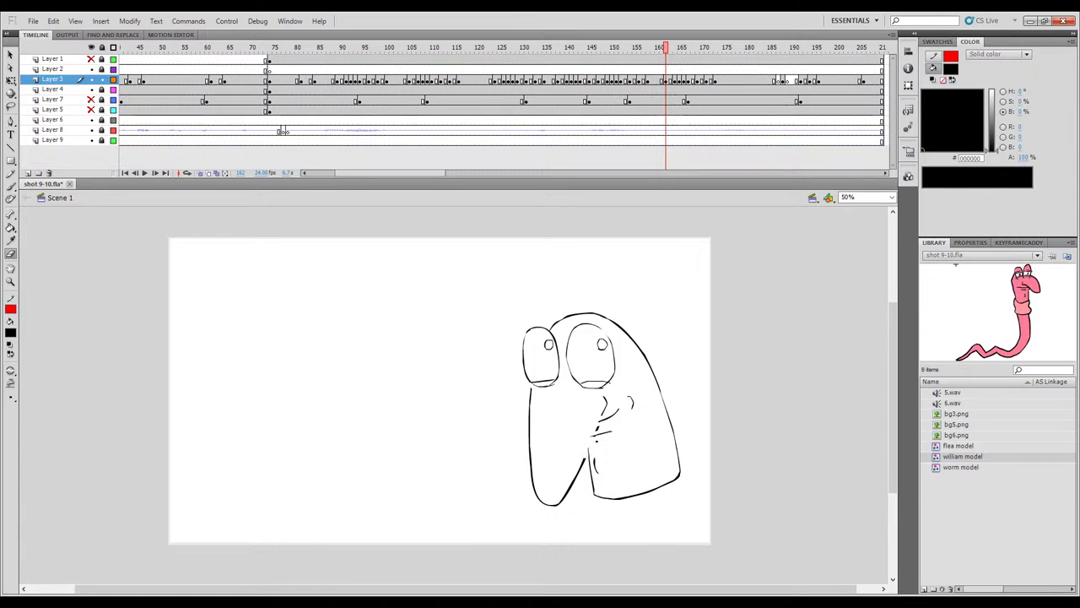
pyautogui.hotkey('ctrl', 'a')
pyautogui.press('Delete')
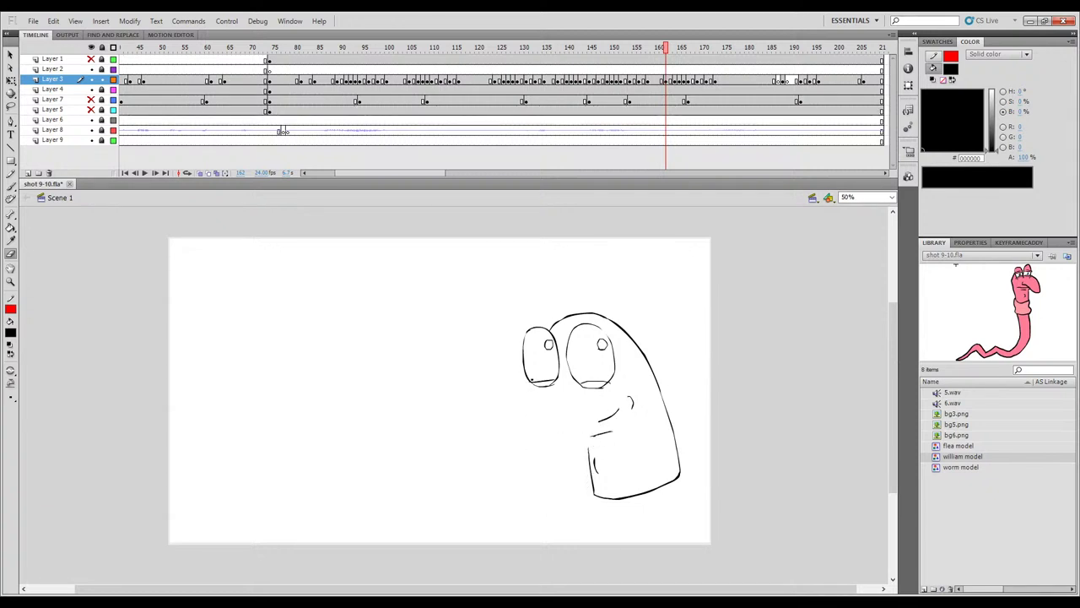
pyautogui.hotkey('ctrl', 'z')
pyautogui.press(',')
# Step and scrub between frames 162 and 165 to compare the cleaned head with the following drawings.
pyautogui.press('.')
pyautogui.press('.')
pyautogui.press('.')
pyautogui.press('.')
pyautogui.press('.')
pyautogui.press('.')
pyautogui.press('.')
pyautogui.press('.')
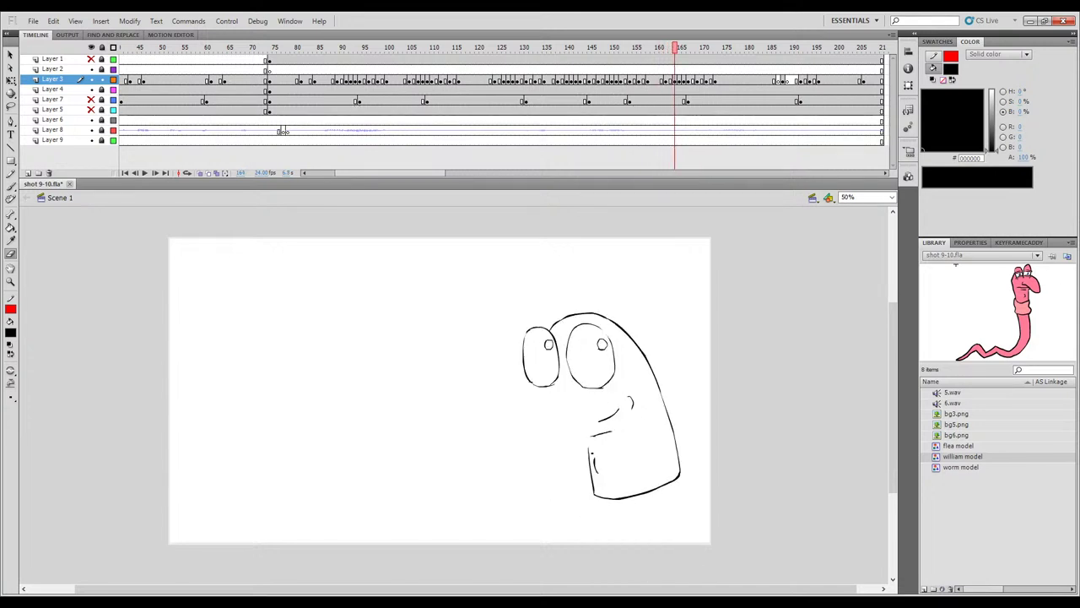
pyautogui.press(',')
pyautogui.press(',')
pyautogui.press(',')
pyautogui.moveTo(647, 51)
pyautogui.mouseDown()
pyautogui.moveTo(562, 64)
pyautogui.moveTo(663, 78)
pyautogui.moveTo(661, 158)
pyautogui.moveTo(675, 158)
pyautogui.mouseUp()
pyautogui.press(',')
pyautogui.press('.')
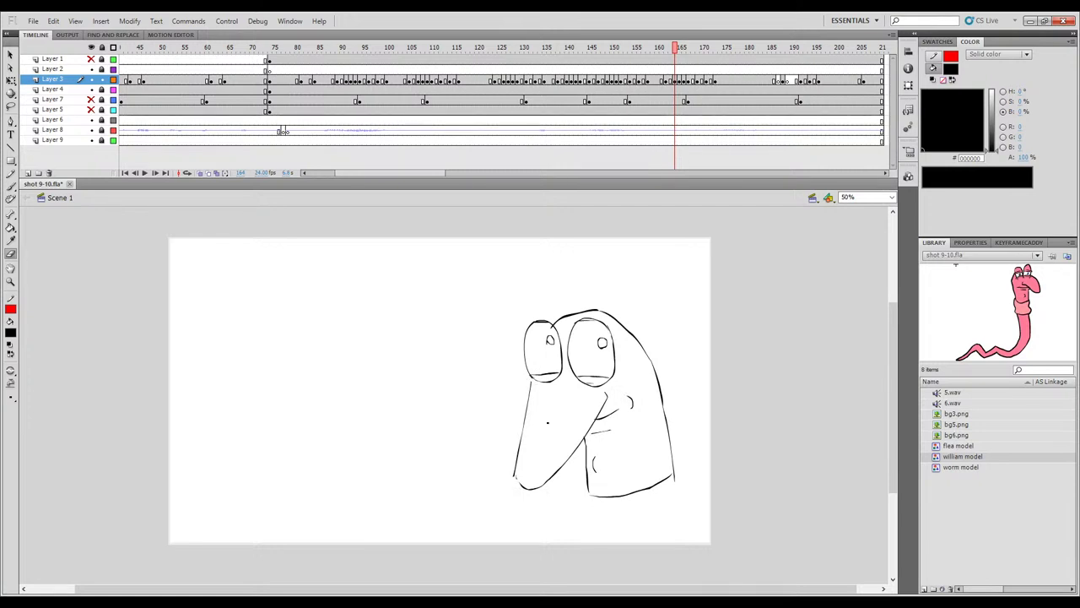
# Delete the beak and lower eyelid lines from the worm's head drawing at frame 164.
pyautogui.moveTo(675, 158); pyautogui.dragTo(680, 158)
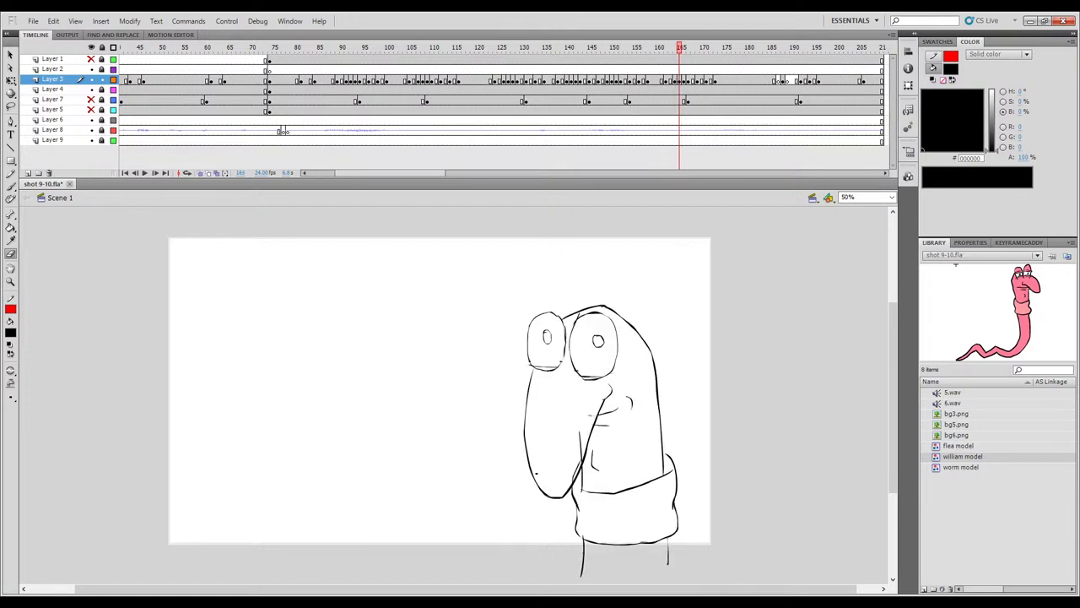
pyautogui.click(613, 49)
pyautogui.moveTo(680, 55); pyautogui.dragTo(675, 55)
pyautogui.press(',')
pyautogui.press('.')
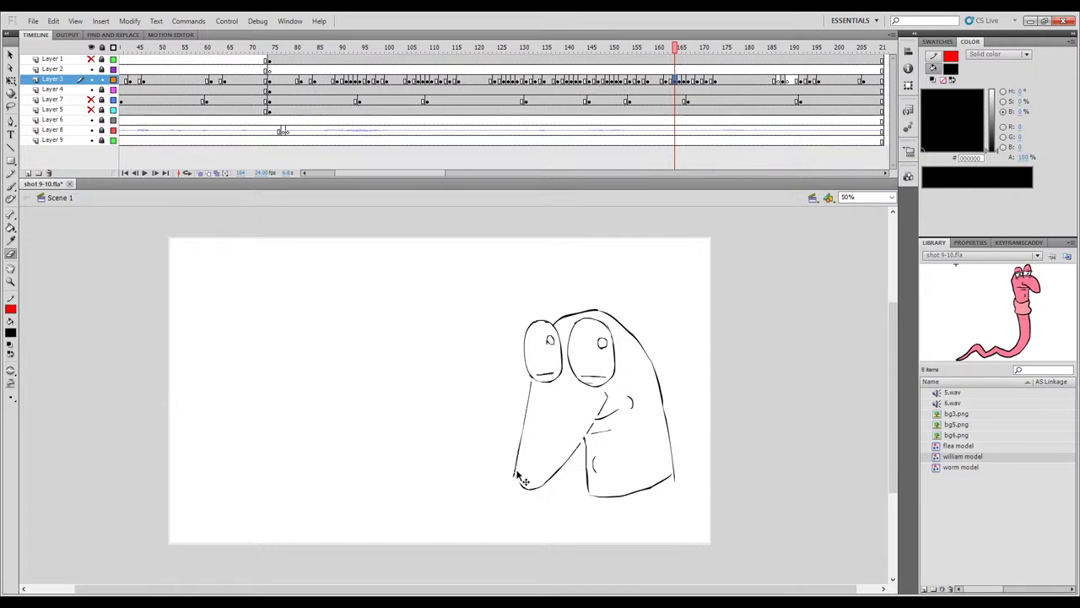
pyautogui.press('Delete')
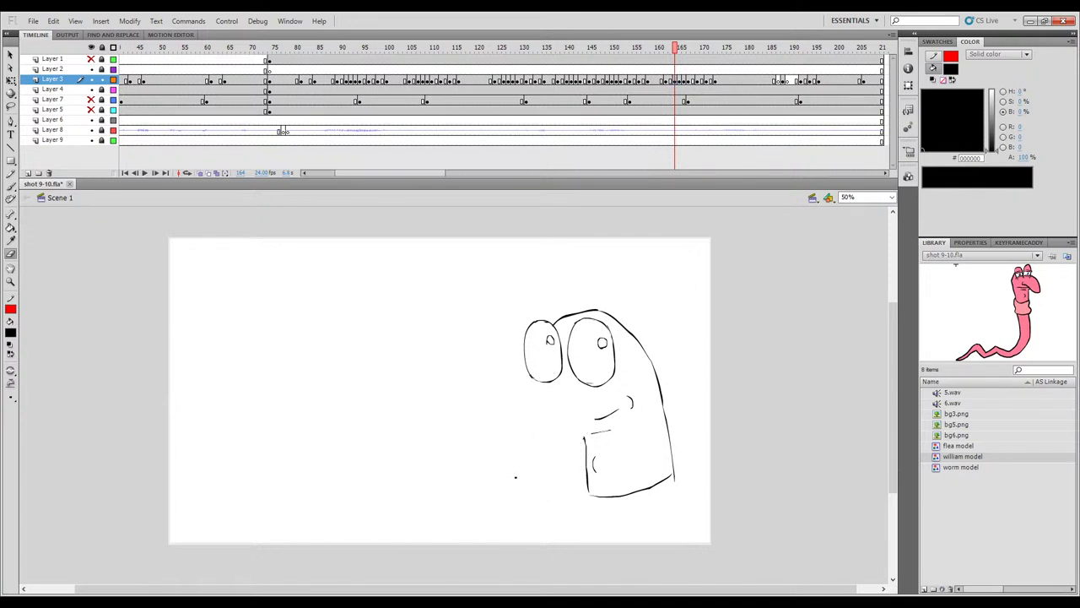
# Flip back and forth between frames 164 and 165 to compare the stripped head with the complete key drawing.
pyautogui.press('b')
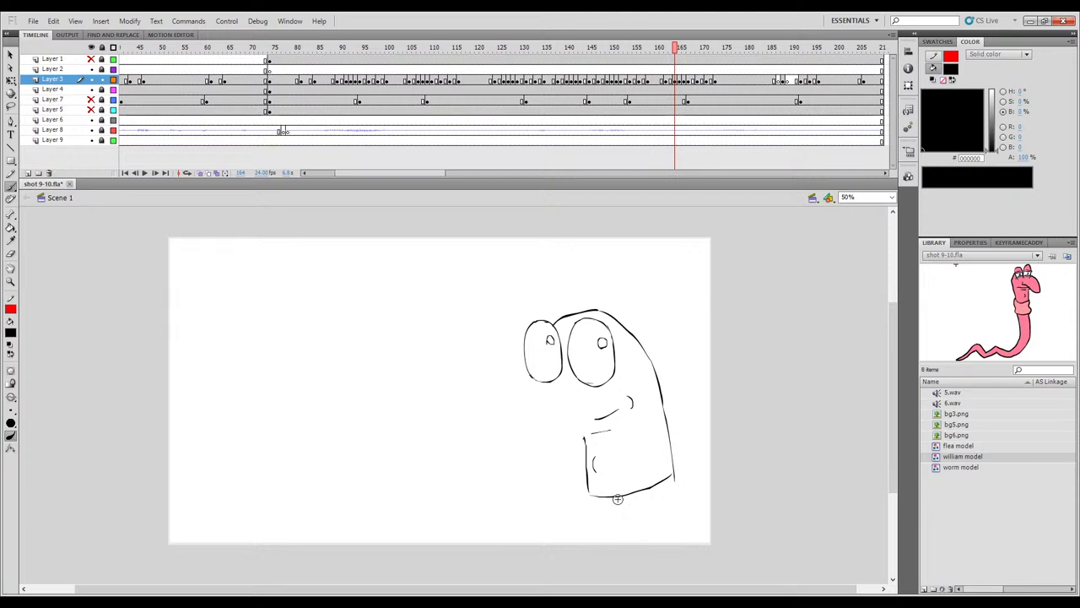
pyautogui.press('.')
pyautogui.press(',')
pyautogui.press('.')
pyautogui.press(',')
pyautogui.press('.')
pyautogui.press('.')
pyautogui.press(',')
pyautogui.press('.')
pyautogui.press(',')
pyautogui.press('.')
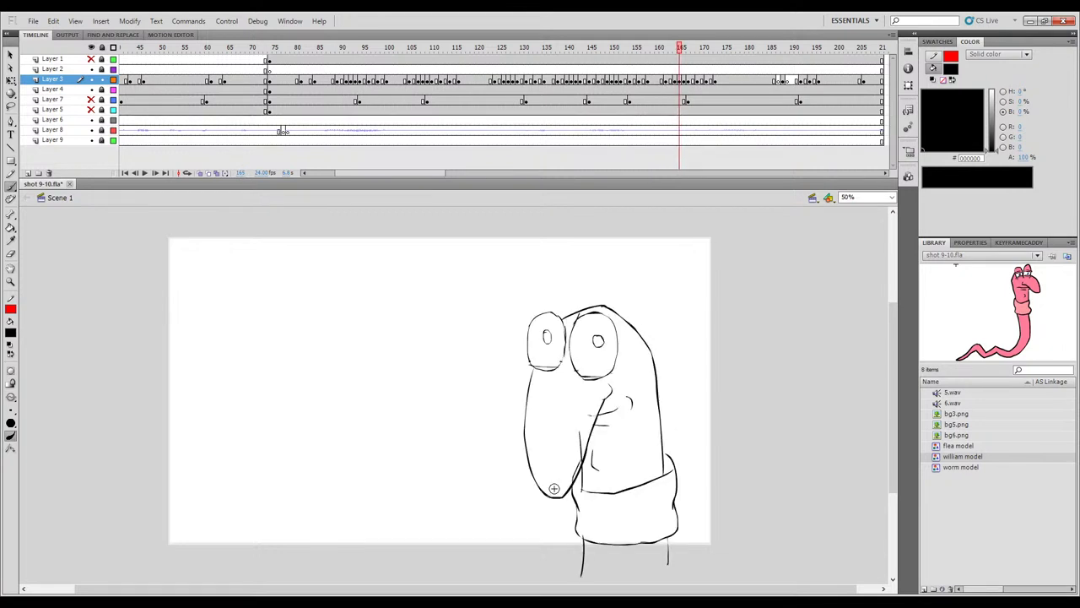
pyautogui.press(',')
pyautogui.press('.')
pyautogui.press(',')
pyautogui.press('.')
pyautogui.press('.')
# Erase and delete the beak and the upper and lower eyelid lines from the worm's head at frame 166.
pyautogui.press('e')
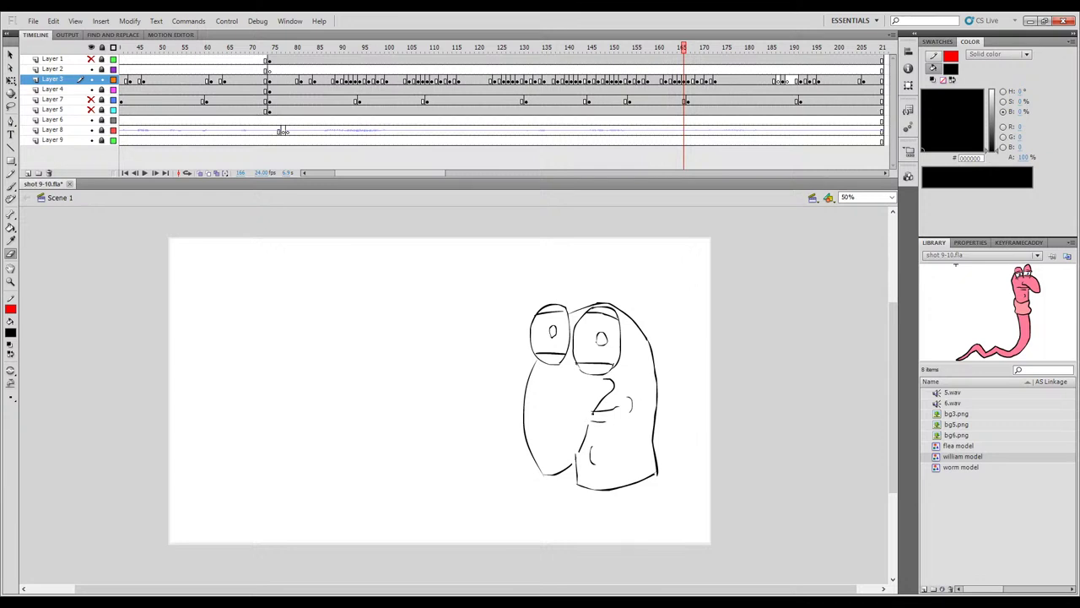
pyautogui.moveTo(593, 411); pyautogui.dragTo(594, 408)
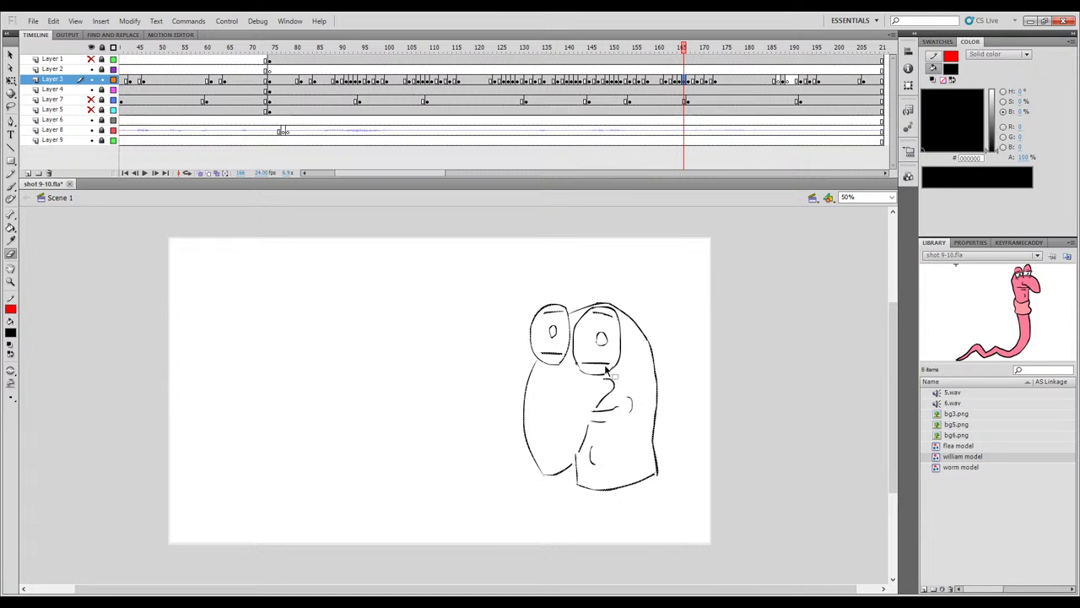
pyautogui.press('Delete')
pyautogui.hotkey('ctrl', 'z')
pyautogui.keyDown('ctrl'); pyautogui.keyDown('shift'); pyautogui.click(553, 313); pyautogui.keyUp('shift'); pyautogui.keyUp('ctrl')
pyautogui.keyDown('ctrl'); pyautogui.keyDown('shift'); pyautogui.click(601, 313); pyautogui.keyUp('shift'); pyautogui.keyUp('ctrl')
pyautogui.press('Delete')
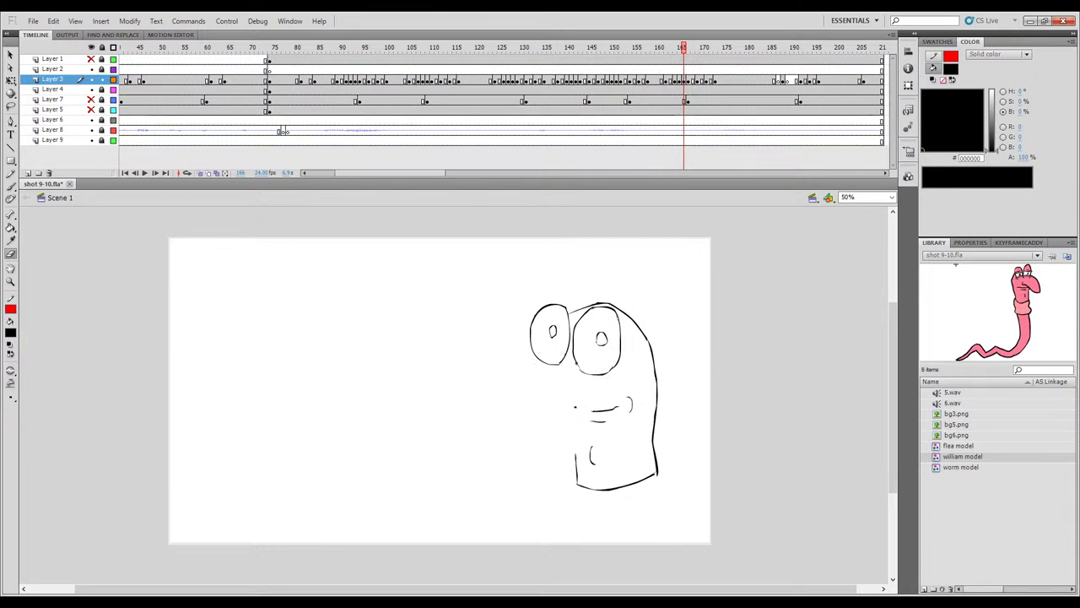
# Step back and forth through the frames leading up to frame 166 to review the cleaned head drawings.
pyautogui.press(',')
pyautogui.press('.')
pyautogui.press(',')
pyautogui.press(',')
pyautogui.press('.')
pyautogui.press('.')
pyautogui.press('.')
pyautogui.press('.')
pyautogui.press('.')
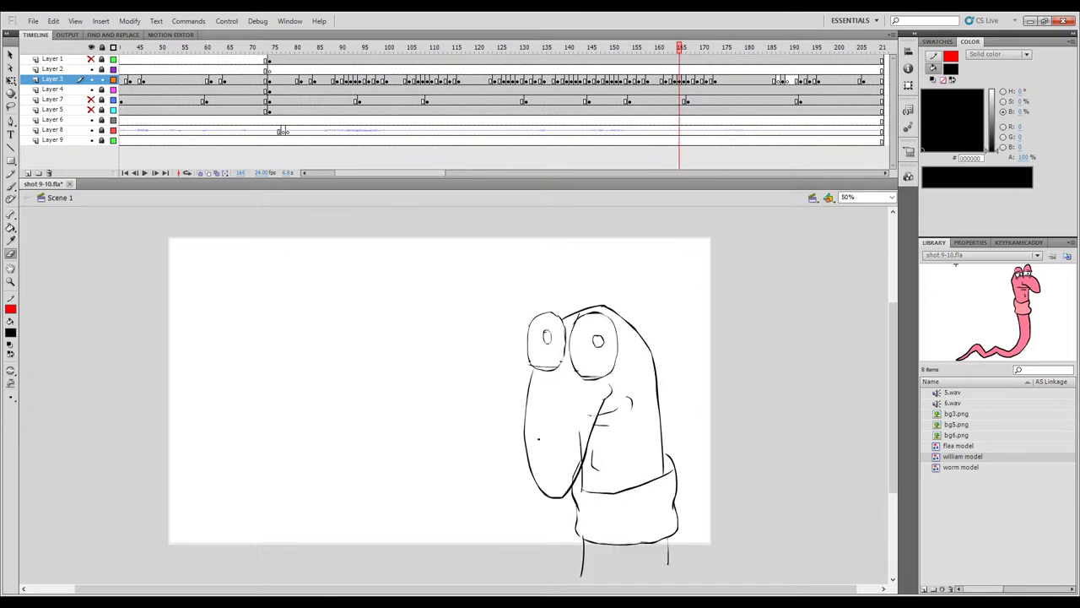
pyautogui.press(',')
pyautogui.press(',')
pyautogui.press(',')
pyautogui.press(',')
pyautogui.press(',')
pyautogui.press(',')
pyautogui.press(',')
pyautogui.press(',')
pyautogui.press('.')
pyautogui.press('.')
pyautogui.press('.')
pyautogui.press('.')
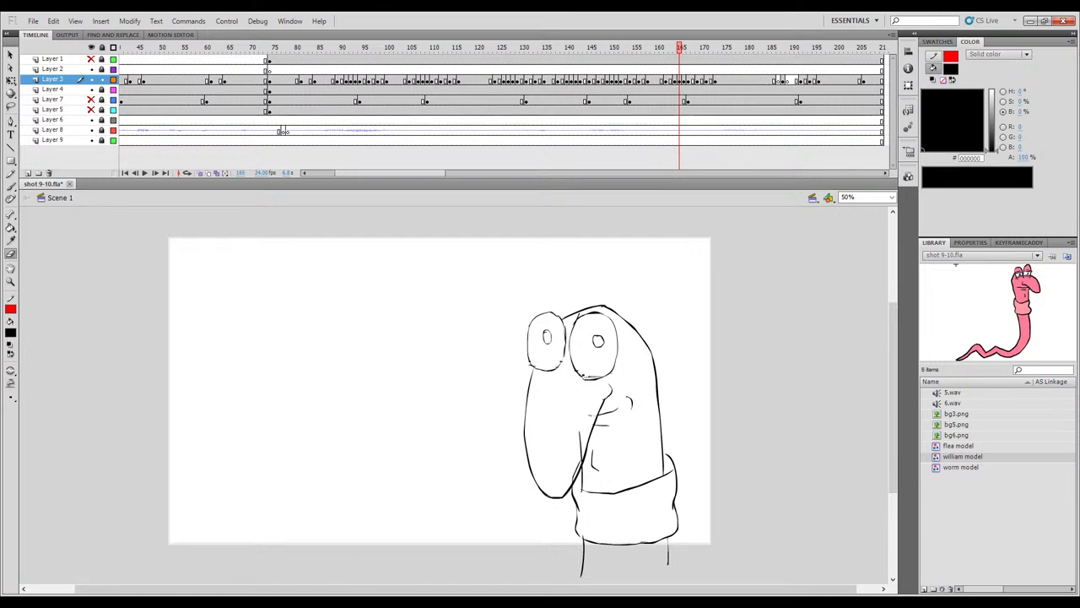
# Flip between frames 165 and 169 to compare the head inbetweens with the complete key drawings.
pyautogui.press('.')
pyautogui.press(',')
pyautogui.press('.')
pyautogui.press('.')
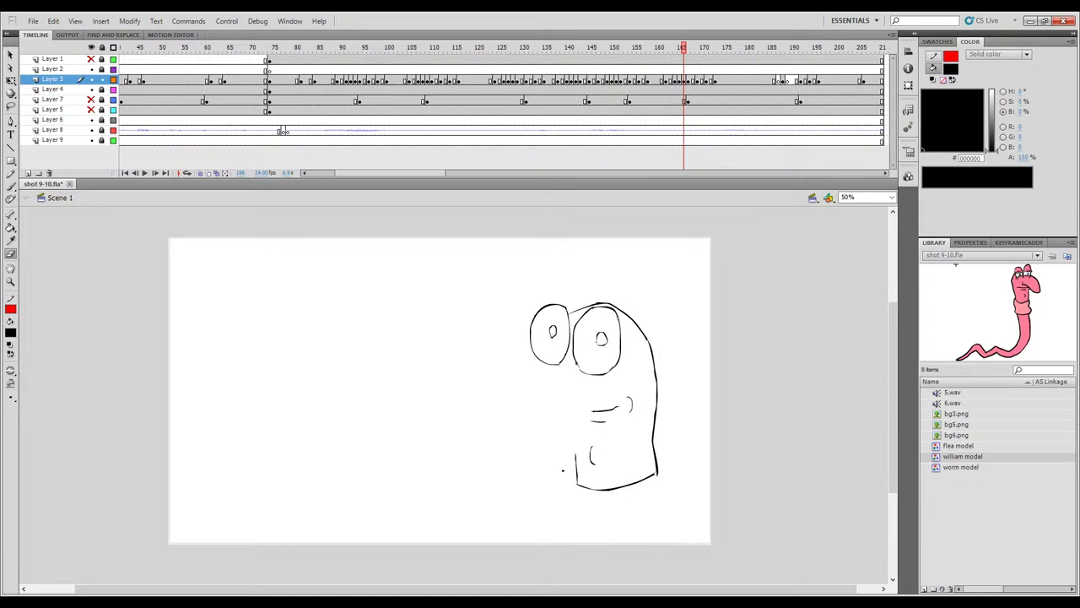
pyautogui.press('.')
pyautogui.press(',')
pyautogui.press('.')
pyautogui.press(',')
pyautogui.press('.')
pyautogui.press(',')
pyautogui.press('.')
pyautogui.press('.')
pyautogui.press('.')
pyautogui.press(',')
pyautogui.press('.')
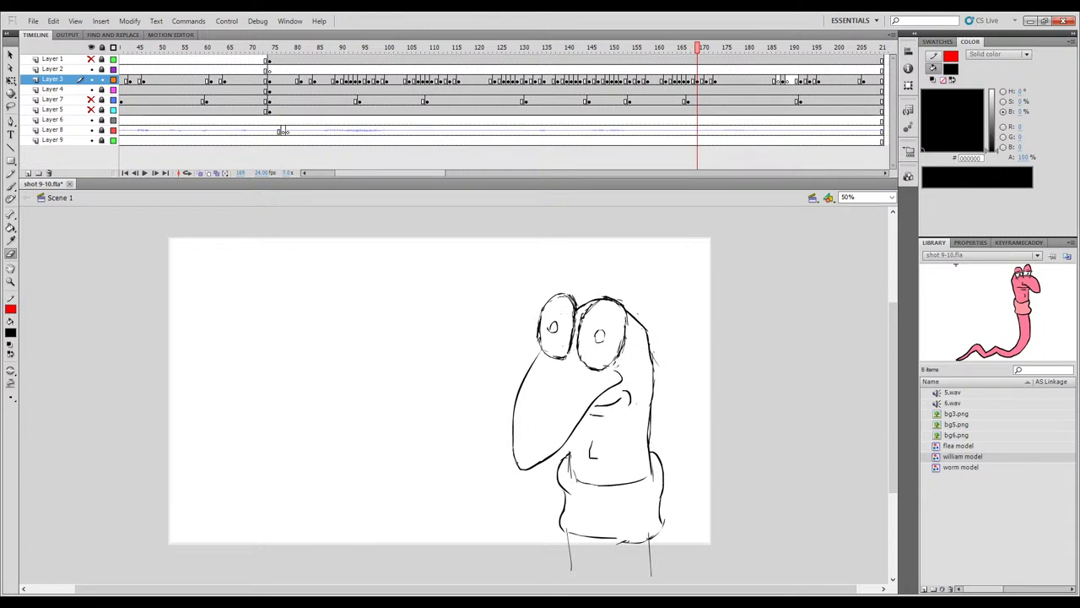
pyautogui.press(',')
pyautogui.press(',')
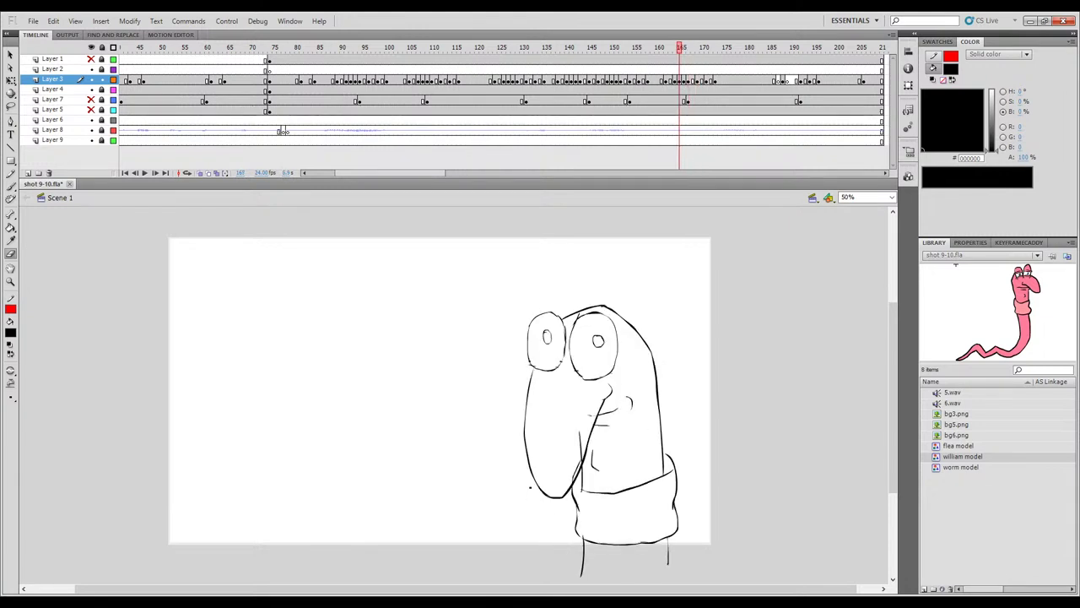
# Delete the beak and eyelid lines from the worm's head drawing at frame 167.
pyautogui.press('.')
pyautogui.press('.')
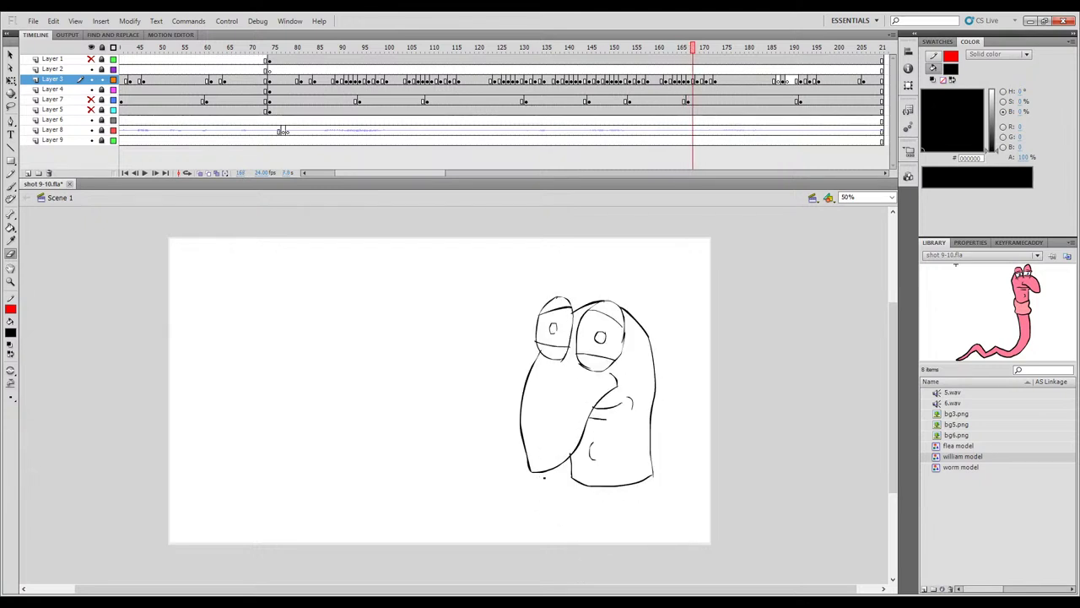
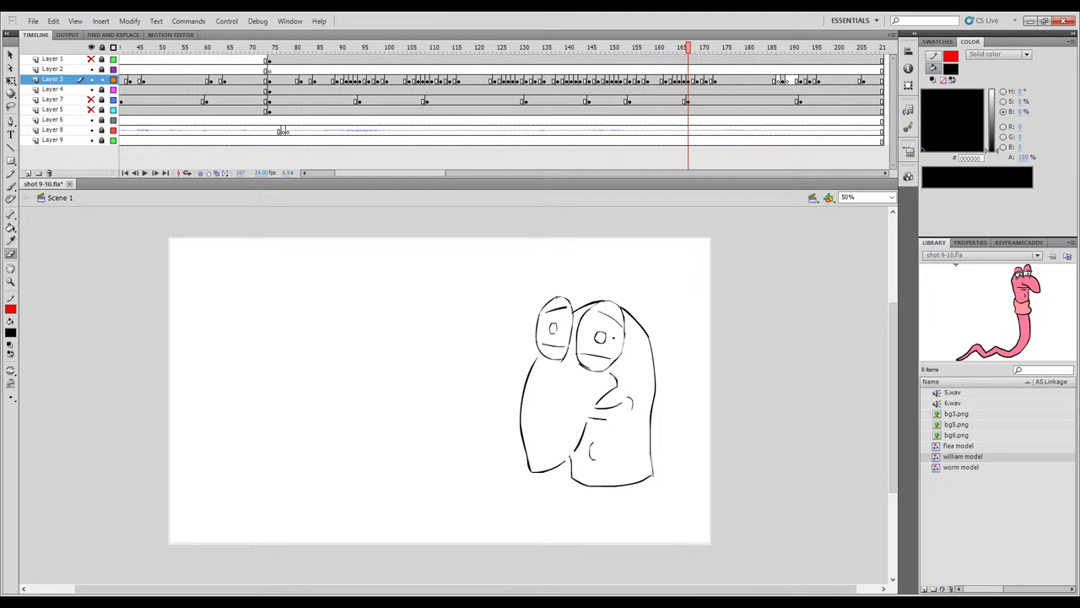
pyautogui.keyDown('ctrl'); pyautogui.click(620, 325); pyautogui.keyUp('ctrl')
pyautogui.keyDown('ctrl'); pyautogui.keyDown('shift'); pyautogui.click(558, 466); pyautogui.keyUp('shift'); pyautogui.keyUp('ctrl')
pyautogui.press('Delete')
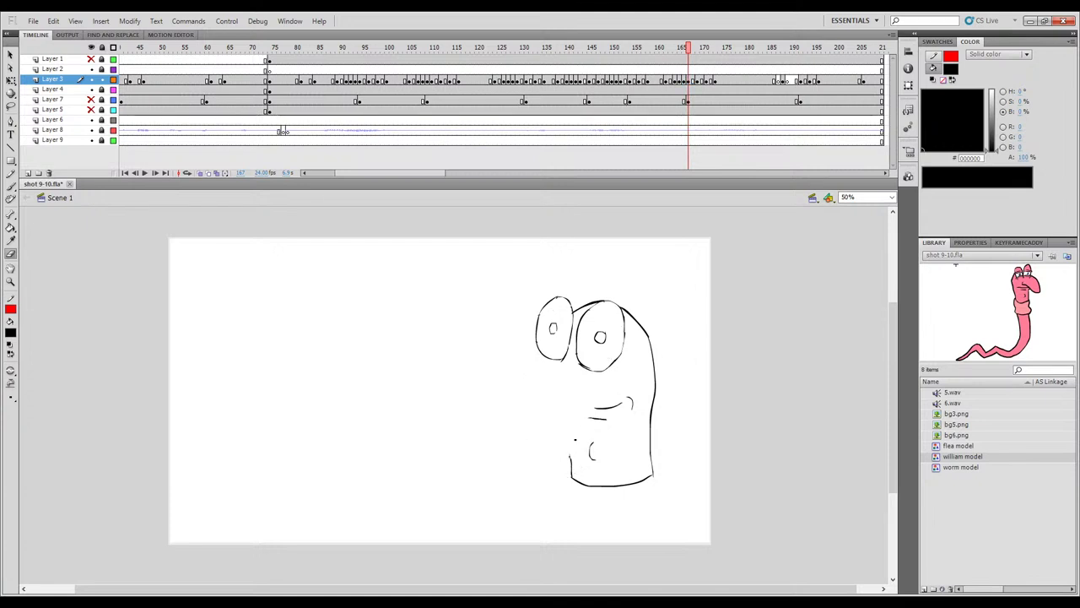
# Flip through the frames around frame 167 to check the stripped head against its neighbouring drawings.
pyautogui.press('.')
pyautogui.press('.')
pyautogui.press(',')
pyautogui.press(',')
pyautogui.press(',')
pyautogui.press('.')
pyautogui.press('.')
pyautogui.press('.')
pyautogui.press('.')
pyautogui.press('.')
pyautogui.press('.')
# Return to frame 162 and step through to frame 168 repeatedly to review the head motion without beaks.
pyautogui.press('b')
pyautogui.moveTo(704, 49); pyautogui.dragTo(666, 60)
pyautogui.press('v')
pyautogui.press('.')
pyautogui.press('.')
pyautogui.press('.')
pyautogui.press('.')
pyautogui.press('.')
pyautogui.press('.')
pyautogui.press('.')
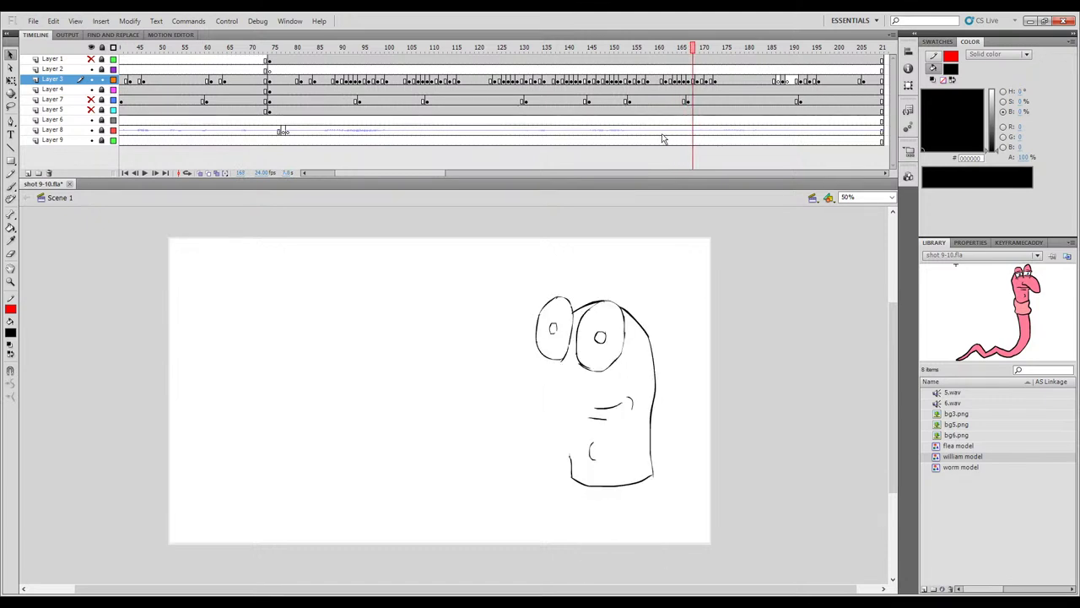
pyautogui.press(',')
pyautogui.press(',')
pyautogui.press(',')
pyautogui.press(',')
pyautogui.press(',')
pyautogui.press(',')
pyautogui.press(',')
pyautogui.press('.')
pyautogui.press('.')
pyautogui.press('.')
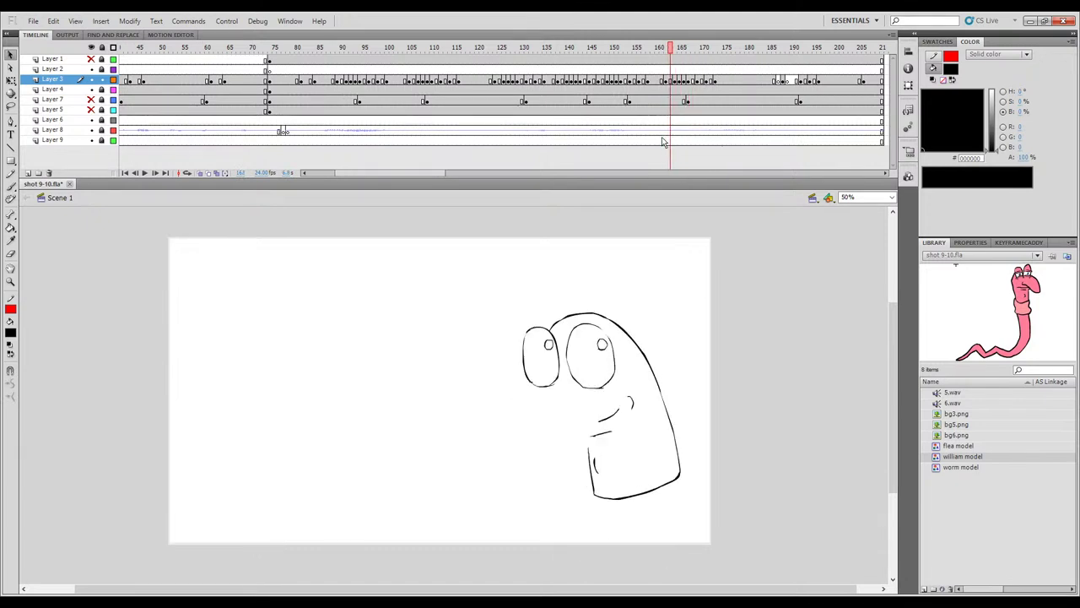
pyautogui.press('.')
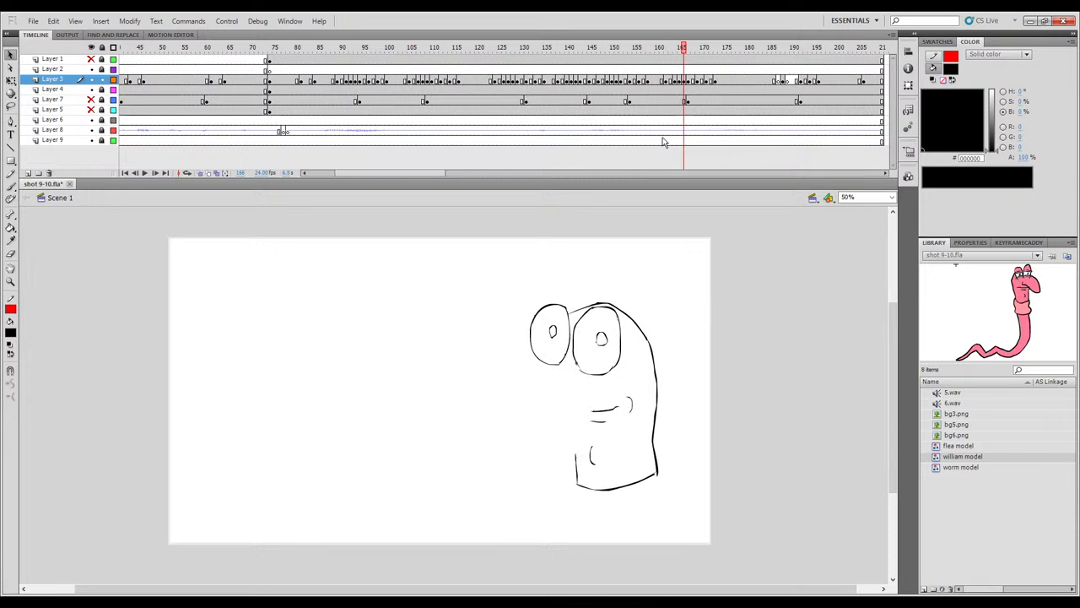
# Turn on onion skin at frame 165 and compare the overlaid head drawings up to frame 170.
pyautogui.press(',')
pyautogui.click(202, 173)
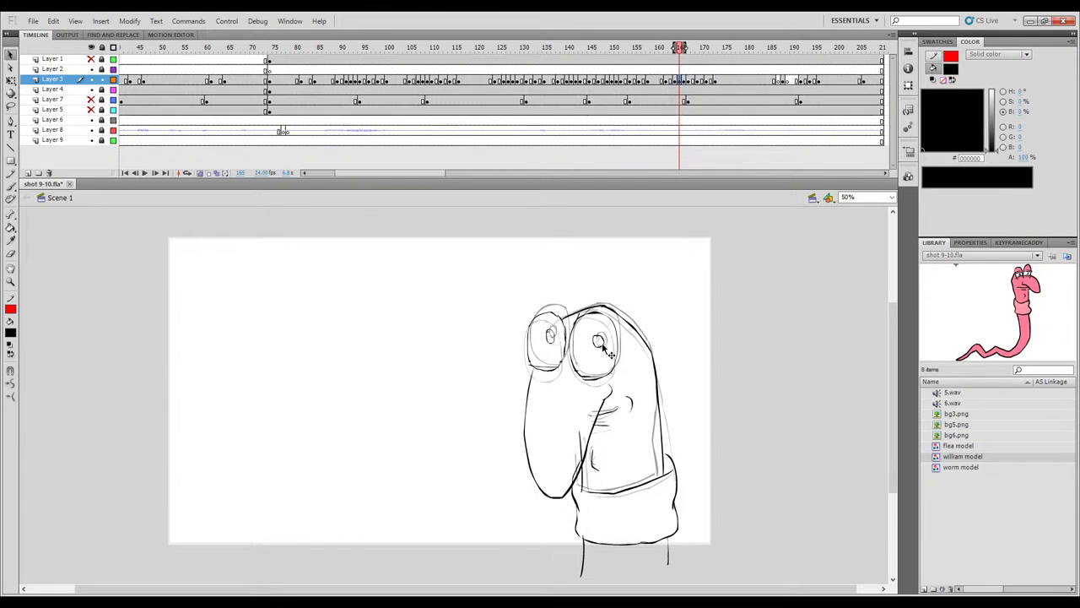
pyautogui.press(',')
pyautogui.press(',')
pyautogui.press('.')
pyautogui.press('.')
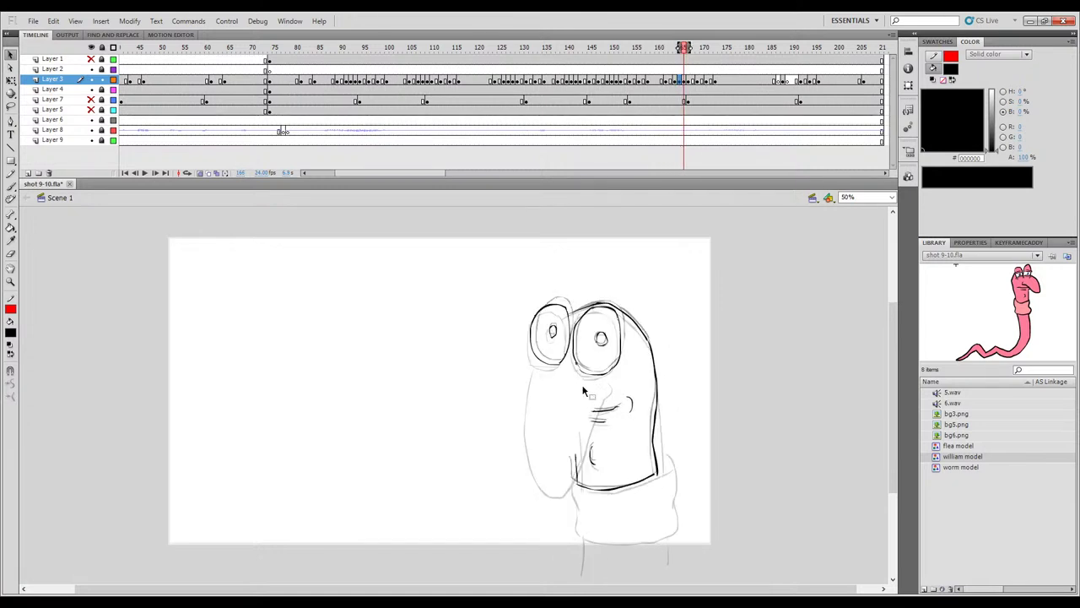
pyautogui.press(',')
pyautogui.press('.')
pyautogui.press('.')
pyautogui.press('.')
pyautogui.press('.')
pyautogui.press('.')
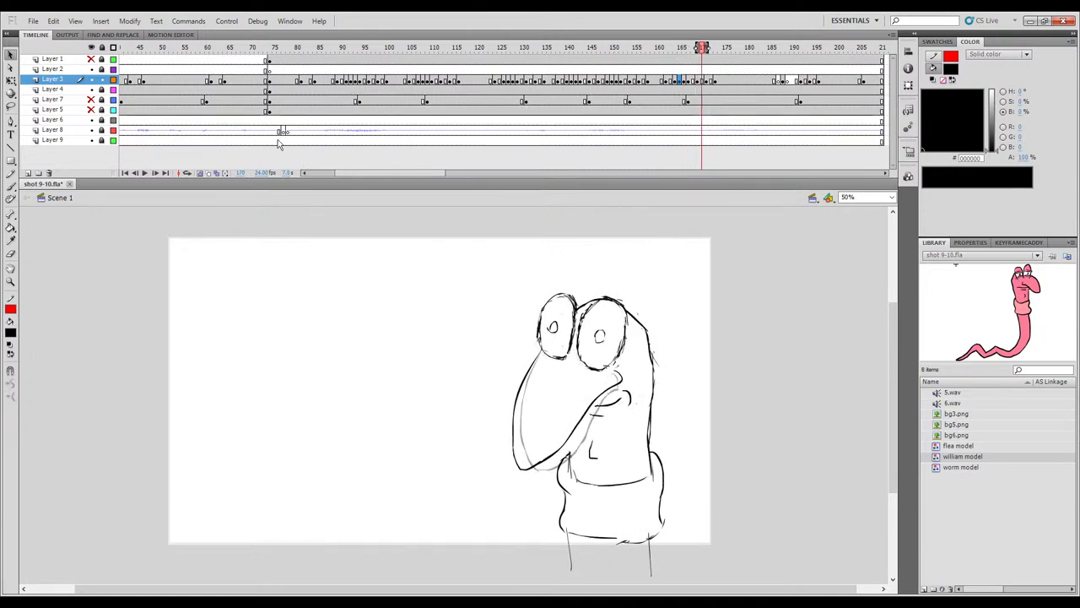
# Return to frame 163 and extend the onion-skin range forward to include the frame 165 key drawing.
pyautogui.moveTo(697, 49)
pyautogui.mouseDown()
pyautogui.moveTo(659, 54)
pyautogui.moveTo(688, 59)
pyautogui.moveTo(676, 62)
pyautogui.moveTo(531, 74)
pyautogui.moveTo(727, 85)
pyautogui.moveTo(672, 87)
pyautogui.mouseUp()
pyautogui.click(200, 173)
pyautogui.moveTo(672, 48); pyautogui.dragTo(679, 49)
pyautogui.moveTo(695, 286); pyautogui.dragTo(743, 342)
# Select the Brush tool and flip through the drawings around frame 163 to compare the head positions.
pyautogui.press('b')
pyautogui.press(',')
pyautogui.press('.')
pyautogui.press(',')
pyautogui.press('.')
pyautogui.press(',')
pyautogui.press('.')
pyautogui.press('.')
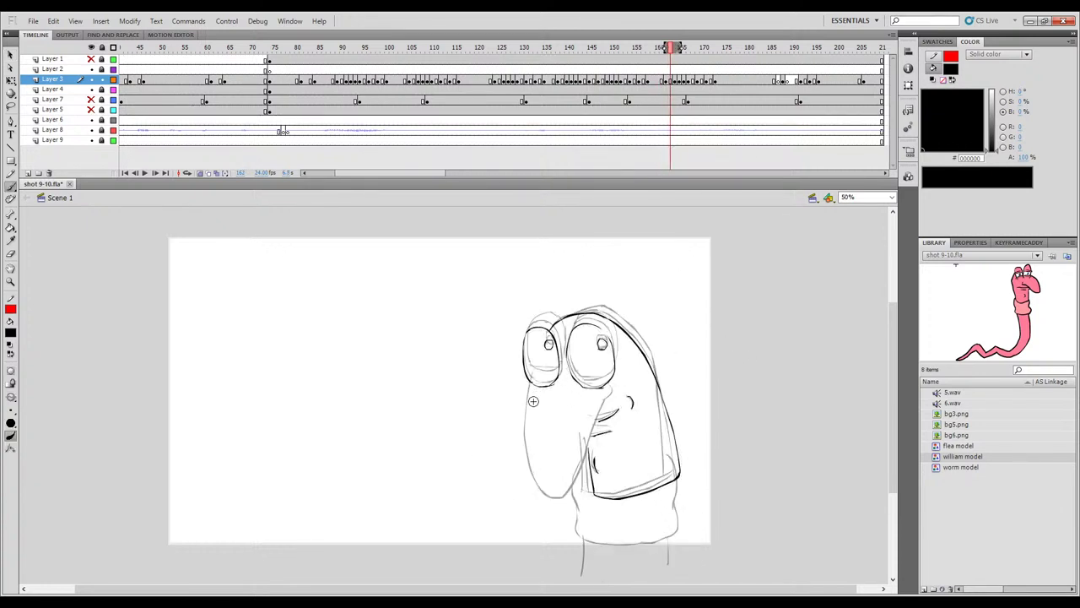
# Go to frame 164 and adjust the onion-skin range to cover the neighbouring head drawings on both sides.
pyautogui.press('.')
pyautogui.press('.')
pyautogui.press(',')
pyautogui.moveTo(680, 49); pyautogui.dragTo(662, 52)
pyautogui.press(',')
pyautogui.press('.')
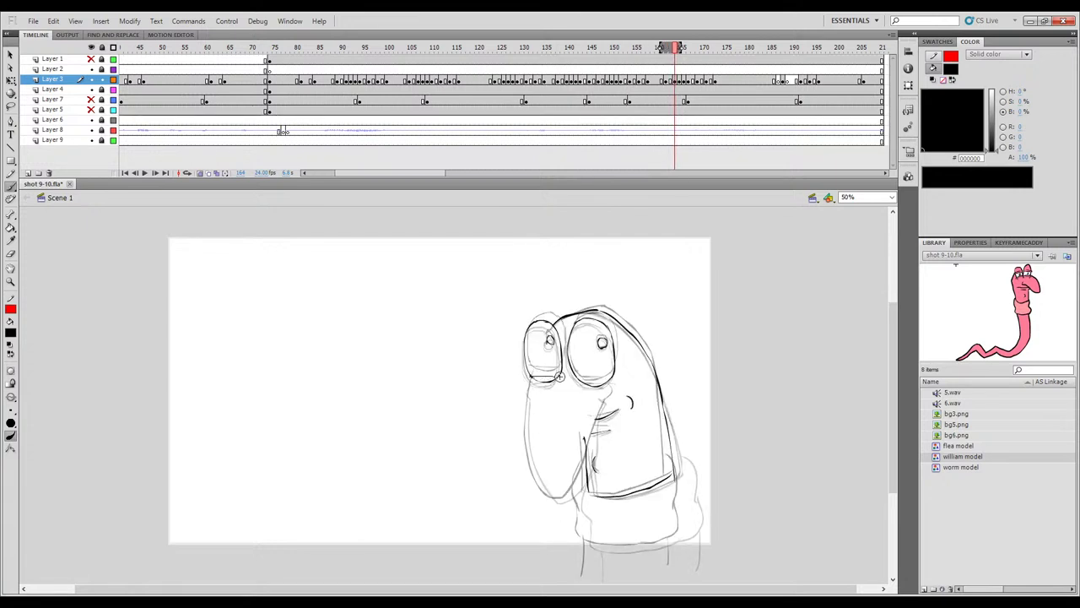
# Draw the lower eyelid lines on both of the worm's eyes at frame 164, checking them against the previous drawing.
pyautogui.moveTo(532, 379); pyautogui.dragTo(557, 378)
pyautogui.hotkey('ctrl', 'z')
pyautogui.moveTo(591, 379); pyautogui.dragTo(610, 380)
pyautogui.press(',')
pyautogui.press('.')
pyautogui.press(',')
pyautogui.press('.')
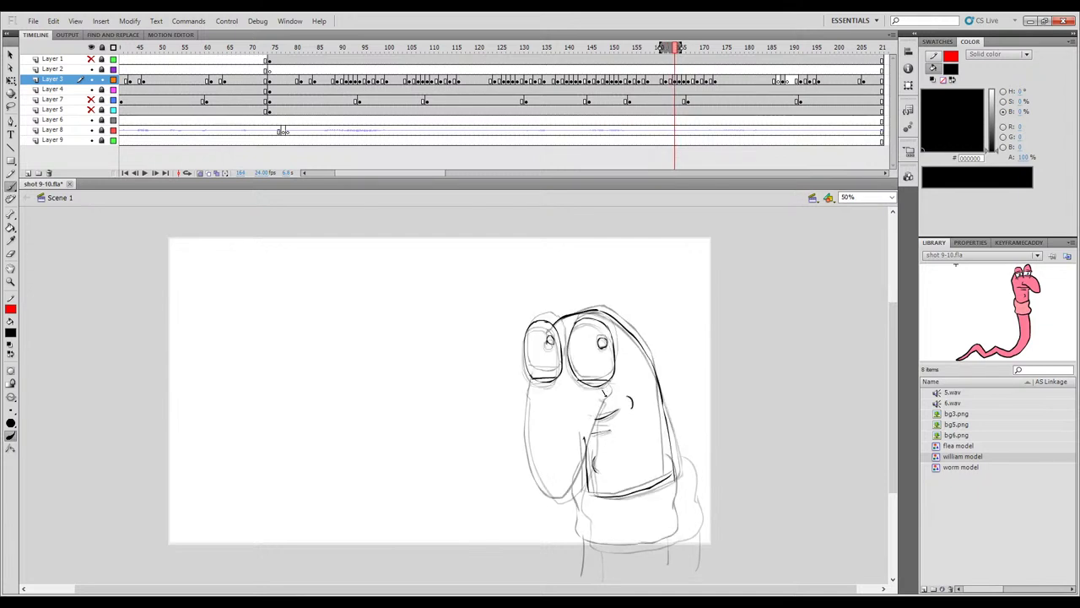
pyautogui.press(',')
pyautogui.press('.')
# Try to outline the front edge of the beak on frame 164, then undo the stroke and compare the neighbouring drawings.
pyautogui.moveTo(531, 458); pyautogui.dragTo(538, 481)
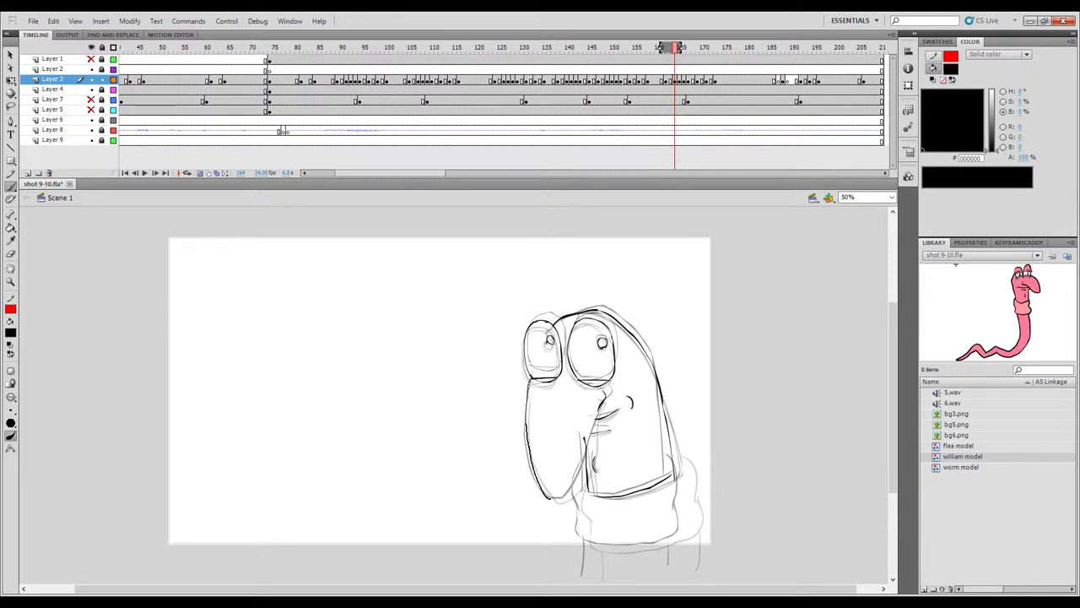
pyautogui.press(',')
pyautogui.press('.')
pyautogui.hotkey('ctrl', 'z')
pyautogui.press(',')
pyautogui.press('.')
pyautogui.press(',')
pyautogui.press('.')
# Try new front and back beak curves on frame 164, flip them against the neighbouring drawings and undo them.
pyautogui.moveTo(532, 376)
pyautogui.mouseDown()
pyautogui.moveTo(519, 420)
pyautogui.moveTo(530, 479)
pyautogui.moveTo(562, 490)
pyautogui.mouseUp()
pyautogui.hotkey('ctrl', 'z')
pyautogui.moveTo(581, 442)
pyautogui.mouseDown()
pyautogui.moveTo(564, 486)
pyautogui.moveTo(539, 481)
pyautogui.mouseUp()
pyautogui.press(',')
pyautogui.press('.')
pyautogui.press('.')
pyautogui.press('.')
pyautogui.press(',')
pyautogui.press(',')
pyautogui.hotkey('ctrl', 'z')
pyautogui.hotkey('ctrl', 'z')
pyautogui.press('.')
pyautogui.press(',')
pyautogui.press('.')
pyautogui.press(',')
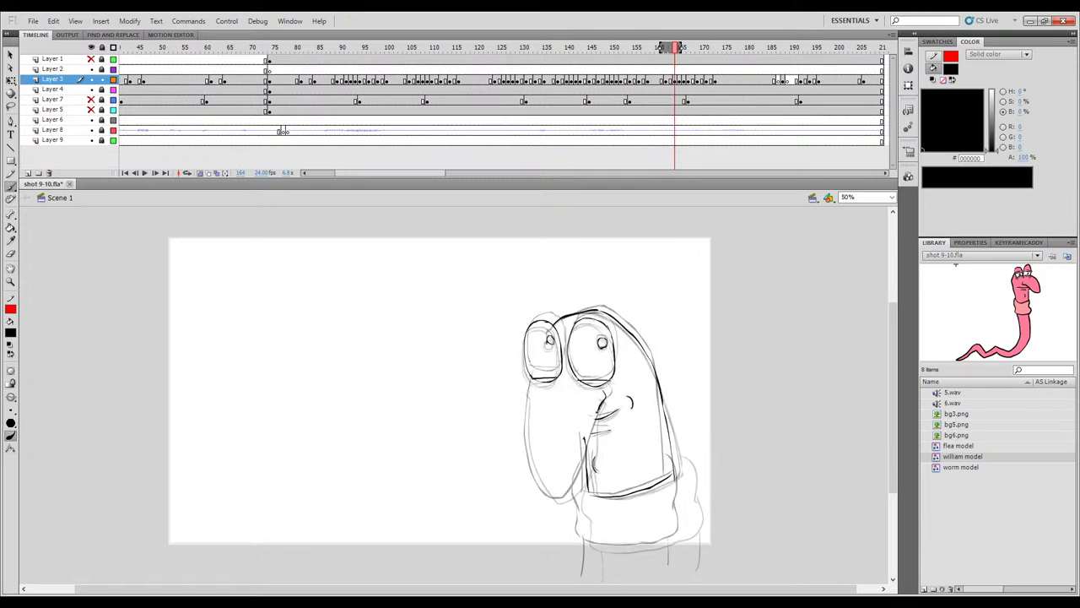
pyautogui.hotkey('ctrl', 'z')
# Try to draw the whole beak on frame 164, from the mouth corner down to the tip and up to the far eye.
pyautogui.moveTo(605, 399); pyautogui.dragTo(586, 432)
pyautogui.moveTo(570, 467); pyautogui.dragTo(558, 494)
pyautogui.hotkey('ctrl', 'z')
pyautogui.moveTo(601, 403); pyautogui.dragTo(559, 496)
pyautogui.moveTo(525, 403); pyautogui.dragTo(555, 498)
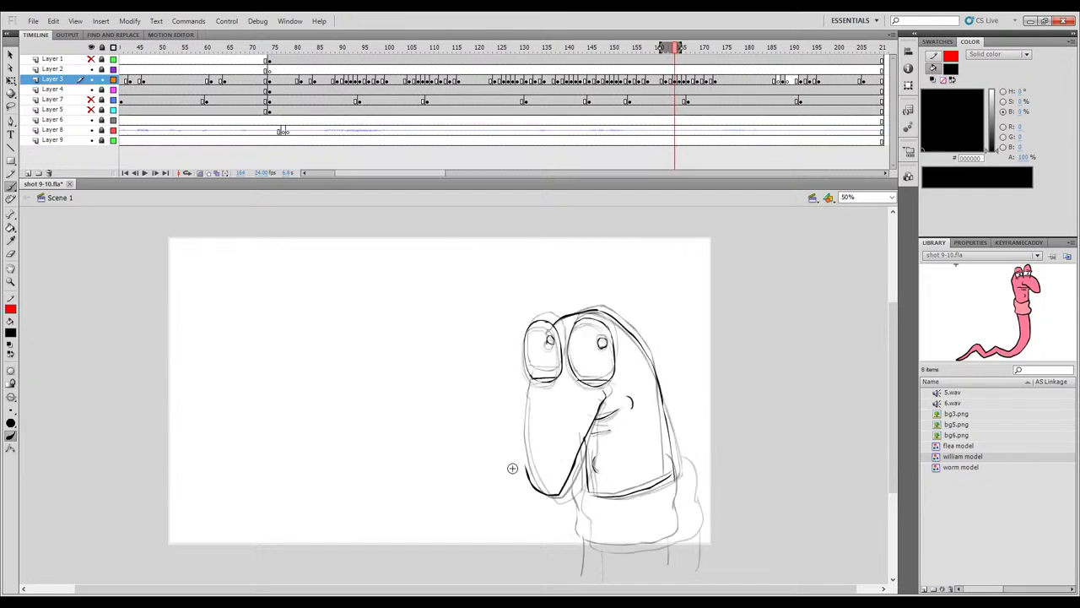
pyautogui.moveTo(530, 377); pyautogui.dragTo(520, 424)
pyautogui.hotkey('ctrl', 'z')
pyautogui.moveTo(531, 376); pyautogui.dragTo(528, 388)
pyautogui.moveTo(519, 430)
pyautogui.mouseDown()
pyautogui.moveTo(523, 462)
pyautogui.moveTo(553, 495)
pyautogui.mouseUp()
# Flip back and forth through frames 162 to 166 to examine how the beak shape moves.
pyautogui.press('.')
pyautogui.press('.')
pyautogui.press('.')
pyautogui.press(',')
pyautogui.press(',')
pyautogui.press(',')
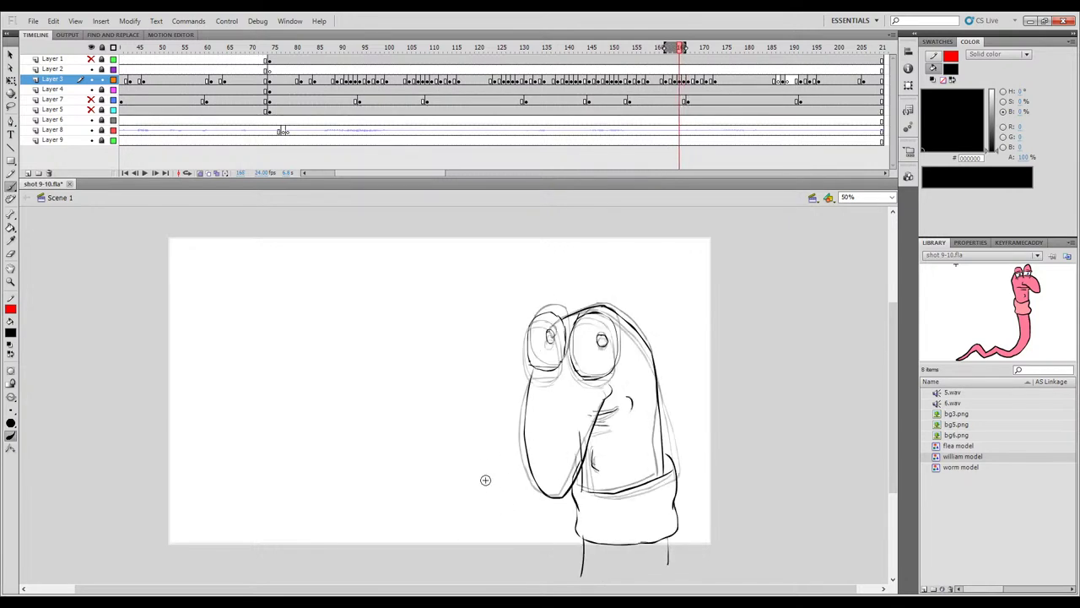
pyautogui.press('.')
pyautogui.press(',')
pyautogui.press(',')
pyautogui.press(',')
pyautogui.press(',')
pyautogui.press('.')
pyautogui.press('.')
pyautogui.press('.')
pyautogui.press('.')
pyautogui.press('.')
pyautogui.press('.')
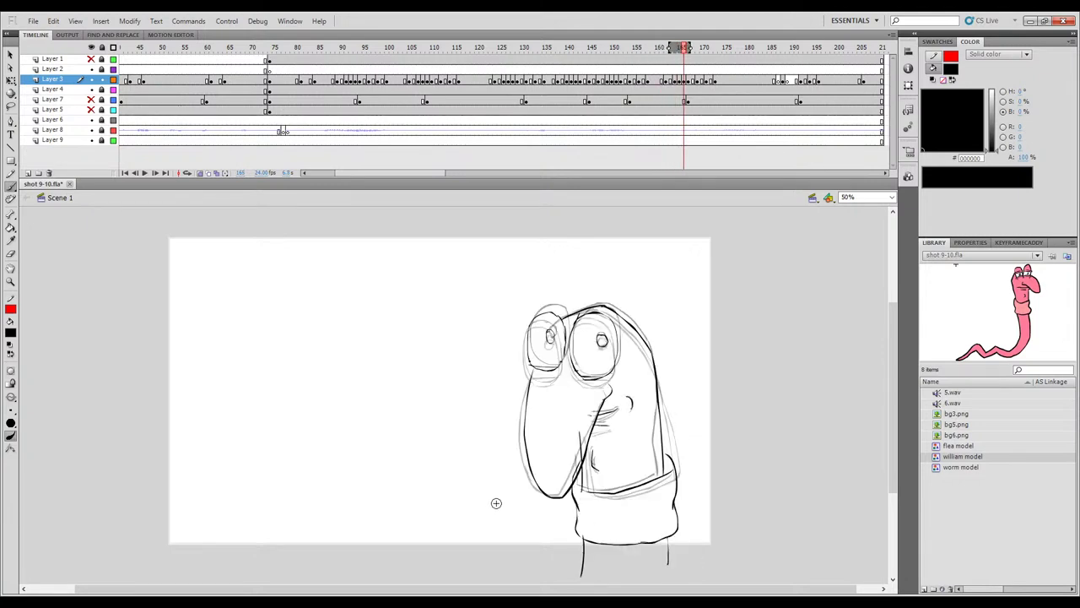
# Compare the beak area of frame 164 with the onion-skinned drawings of its neighbouring frames.
pyautogui.press(',')
pyautogui.press(',')
pyautogui.press(',')
pyautogui.press('.')
pyautogui.press(',')
pyautogui.press(',')
pyautogui.press('.')
pyautogui.press('.')
pyautogui.press(',')
pyautogui.press(',')
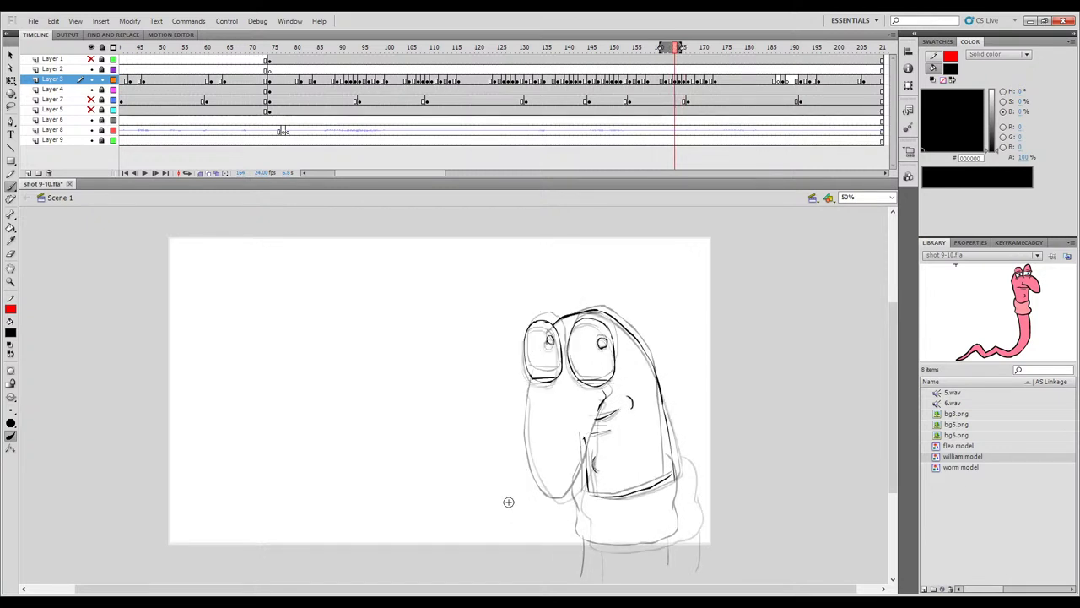
# Redraw the mouth corner and the upper front edge of the beak on frame 164, undoing the faulty lower stroke.
pyautogui.press('.')
pyautogui.press(',')
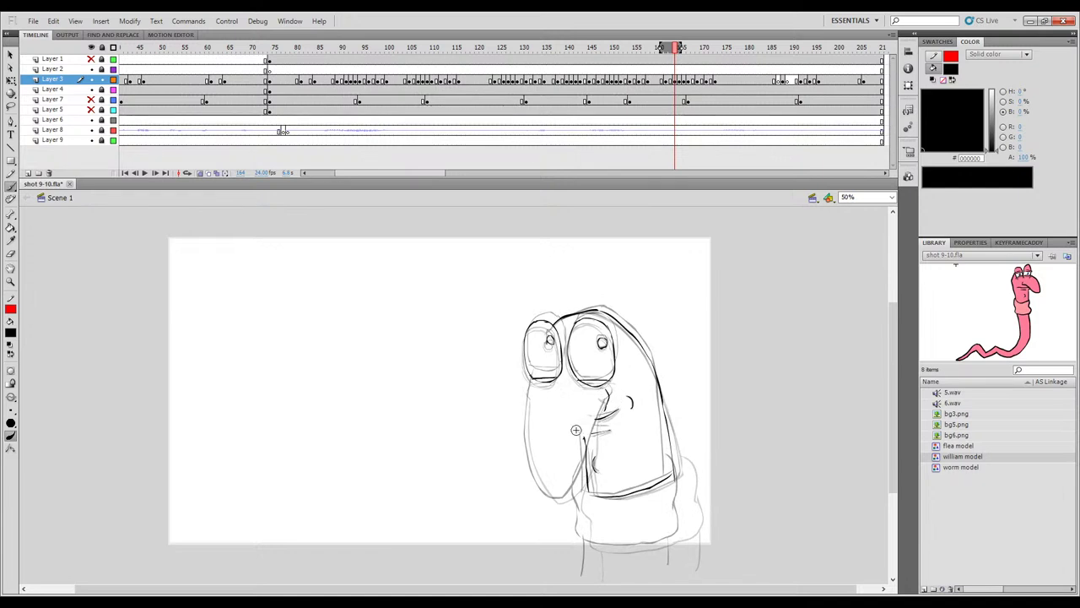
pyautogui.press('.')
pyautogui.press(',')
pyautogui.press('.')
pyautogui.press(',')
pyautogui.moveTo(532, 457); pyautogui.dragTo(546, 490)
pyautogui.hotkey('ctrl', 'z')
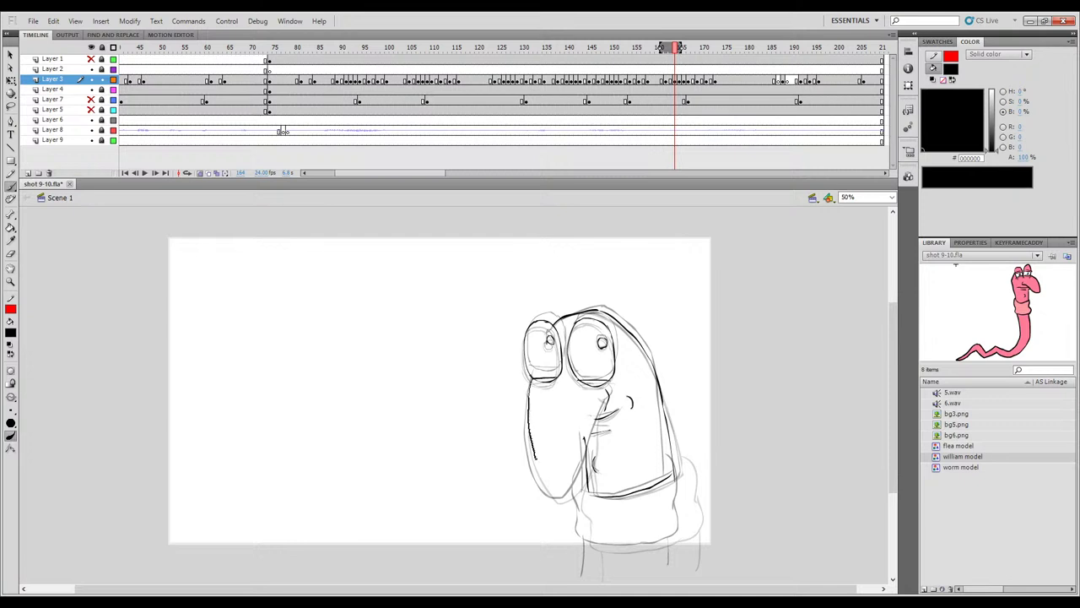
# Complete the beak on frame 164 by drawing around its tip and along its back edge to the mouth corner.
pyautogui.press('.')
pyautogui.press(',')
pyautogui.press('.')
pyautogui.press(',')
pyautogui.press('.')
pyautogui.moveTo(605, 409); pyautogui.dragTo(596, 438)
pyautogui.press(',')
pyautogui.press('.')
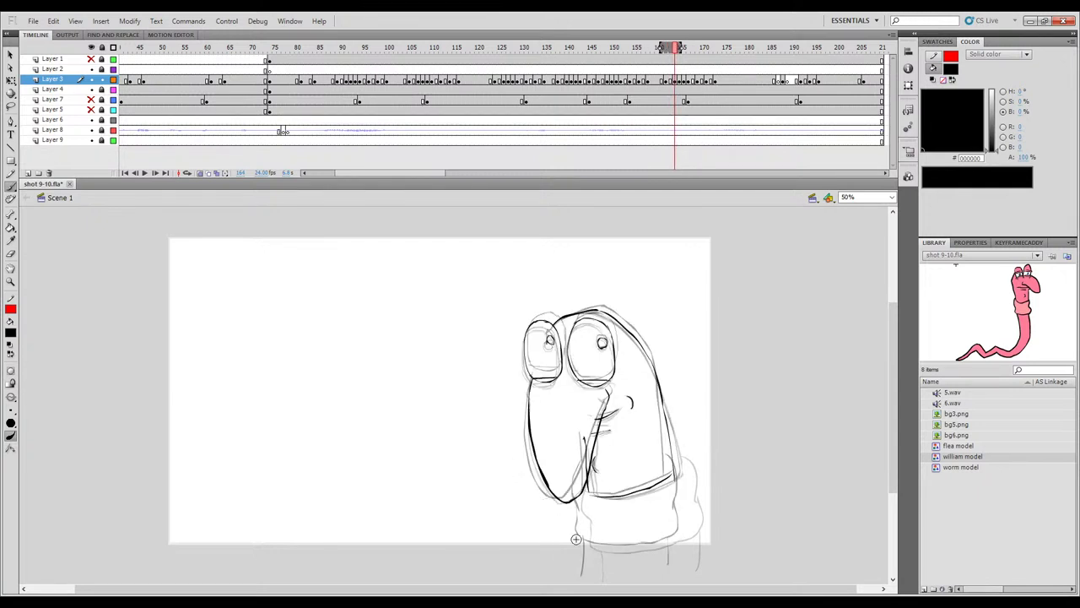
pyautogui.press(',')
pyautogui.press('.')
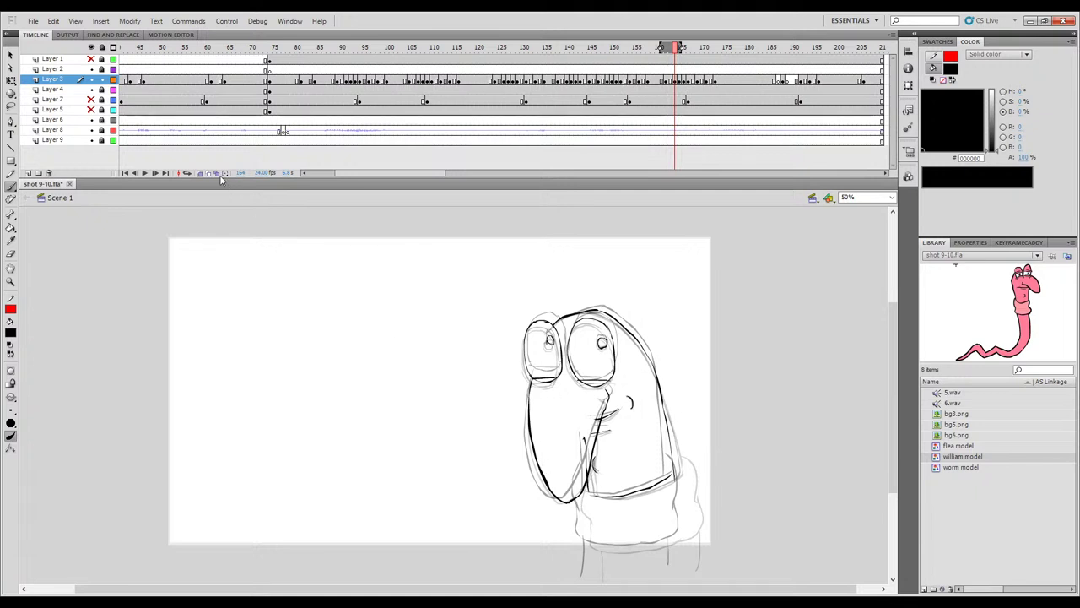
# Turn off onion skin and flip through the frames around 164 to check the new beak's motion.
pyautogui.click(201, 174)
pyautogui.press('.')
pyautogui.press(',')
pyautogui.press(',')
pyautogui.press('.')
pyautogui.press('.')
pyautogui.press(',')
pyautogui.press(',')
pyautogui.press('.')
pyautogui.press('.')
pyautogui.press(',')
pyautogui.press('.')
pyautogui.press(',')
pyautogui.press(',')
pyautogui.press(',')
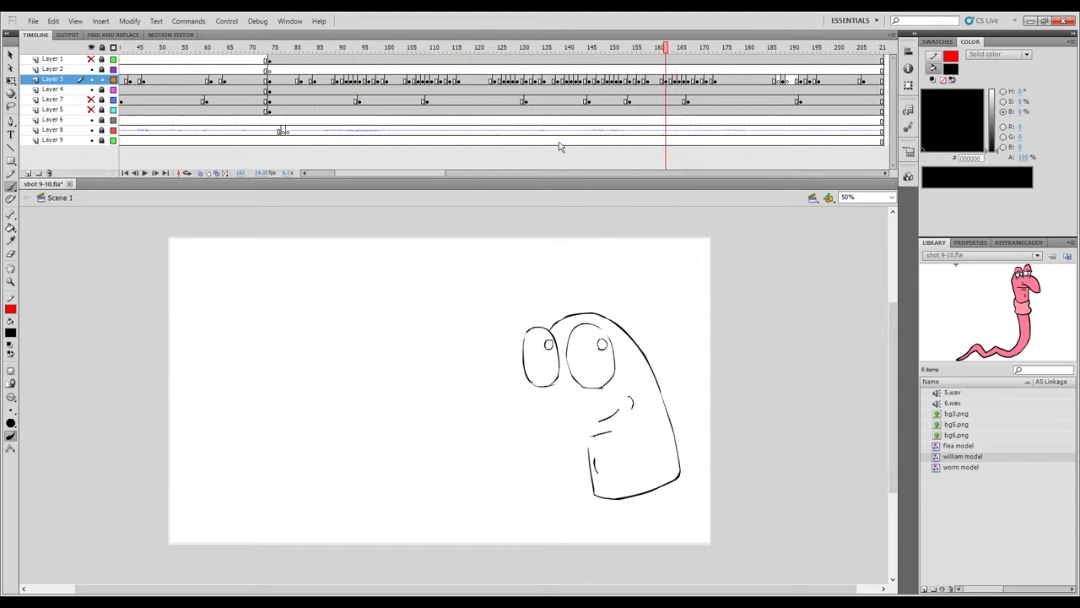
# Turn on onion skin at frame 162 and extend its range forward to include the frame 164 drawing.
pyautogui.click(199, 173)
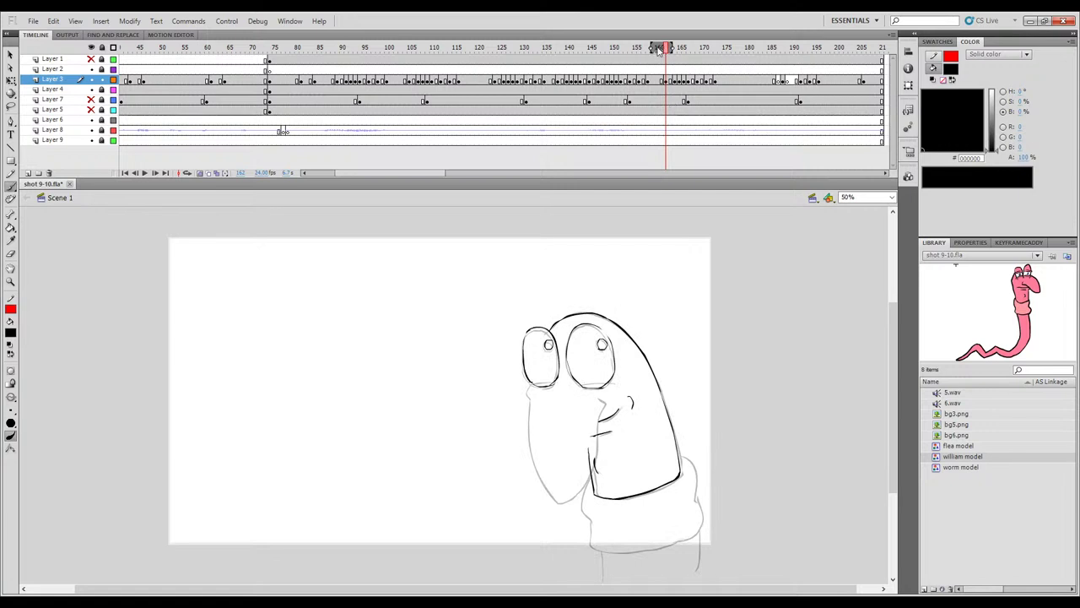
pyautogui.moveTo(672, 50); pyautogui.dragTo(676, 53)
pyautogui.press(',')
pyautogui.press('.')
pyautogui.press(',')
pyautogui.press('.')
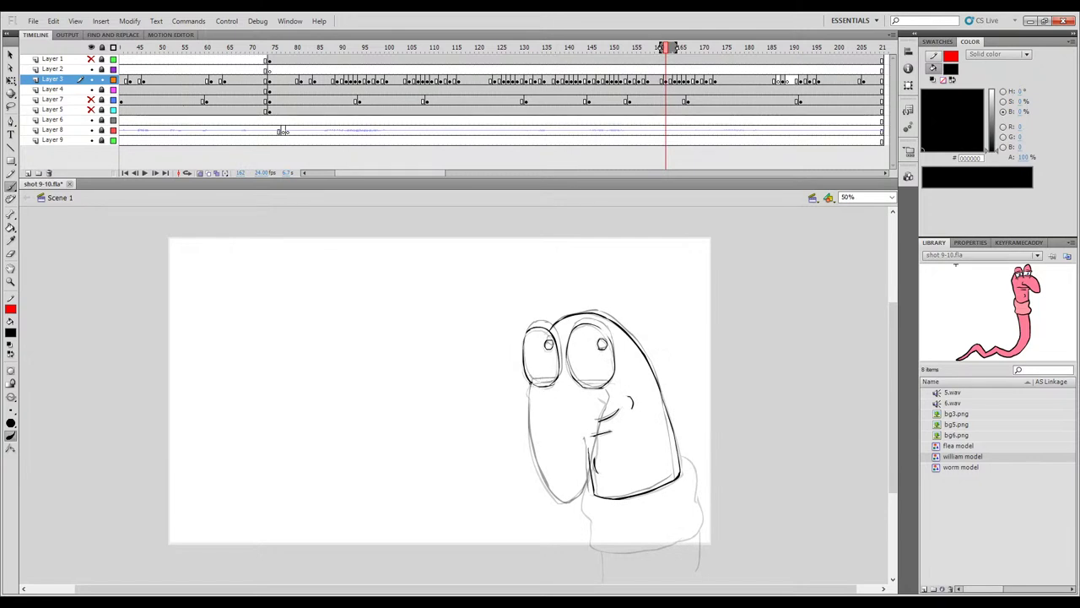
# Draw the lower eyelids and the mouth corner of the beak on frame 162.
pyautogui.moveTo(588, 384); pyautogui.dragTo(608, 383)
pyautogui.press('.')
pyautogui.press('.')
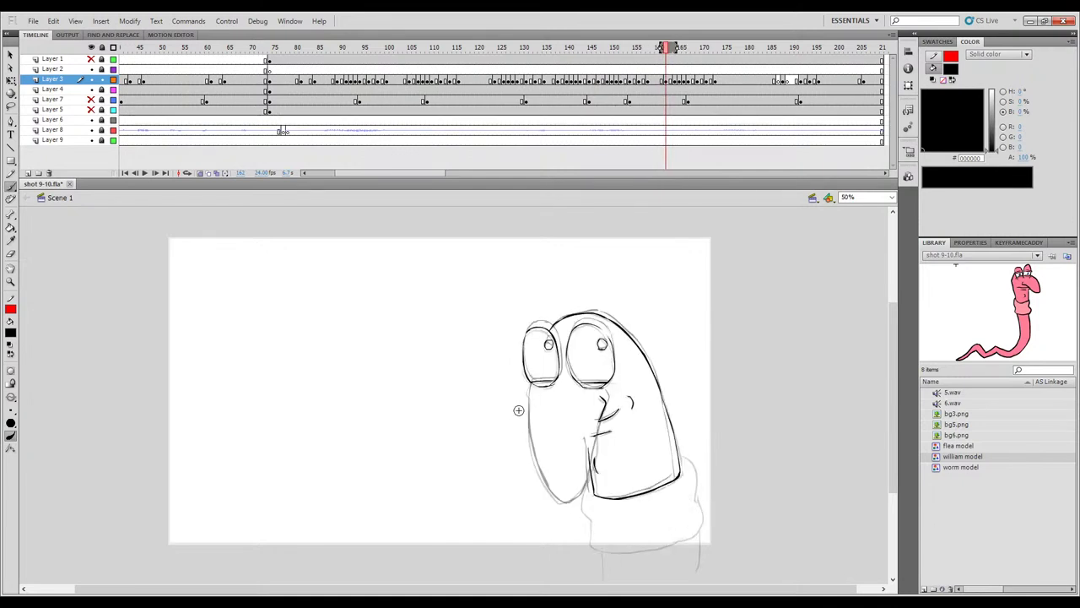
pyautogui.press(',')
pyautogui.press('.')
# Draw the beak's front edge, tip and back edge on frame 162, checking each stroke against the neighbouring drawings.
pyautogui.moveTo(528, 406)
pyautogui.mouseDown()
pyautogui.moveTo(532, 469)
pyautogui.moveTo(560, 503)
pyautogui.mouseUp()
pyautogui.press(',')
pyautogui.press('.')
pyautogui.moveTo(594, 450); pyautogui.dragTo(575, 487)
pyautogui.press(',')
pyautogui.press('.')
pyautogui.moveTo(567, 503); pyautogui.dragTo(579, 495)
pyautogui.press(',')
pyautogui.press('.')
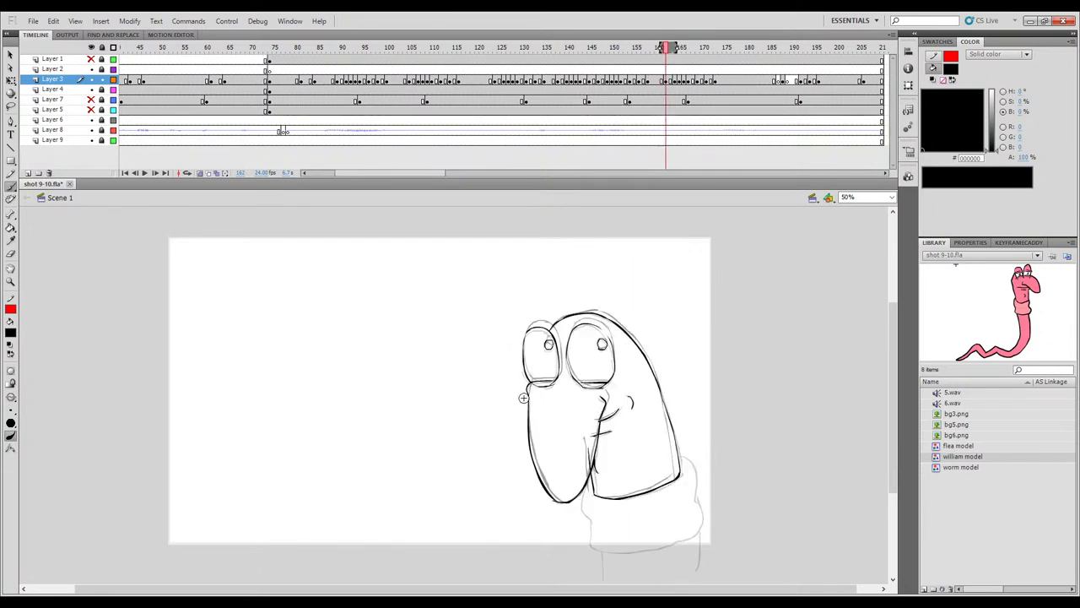
# Turn off onion skin, play back the head movement and step through the frames around 165 to review it.
pyautogui.click(201, 174)
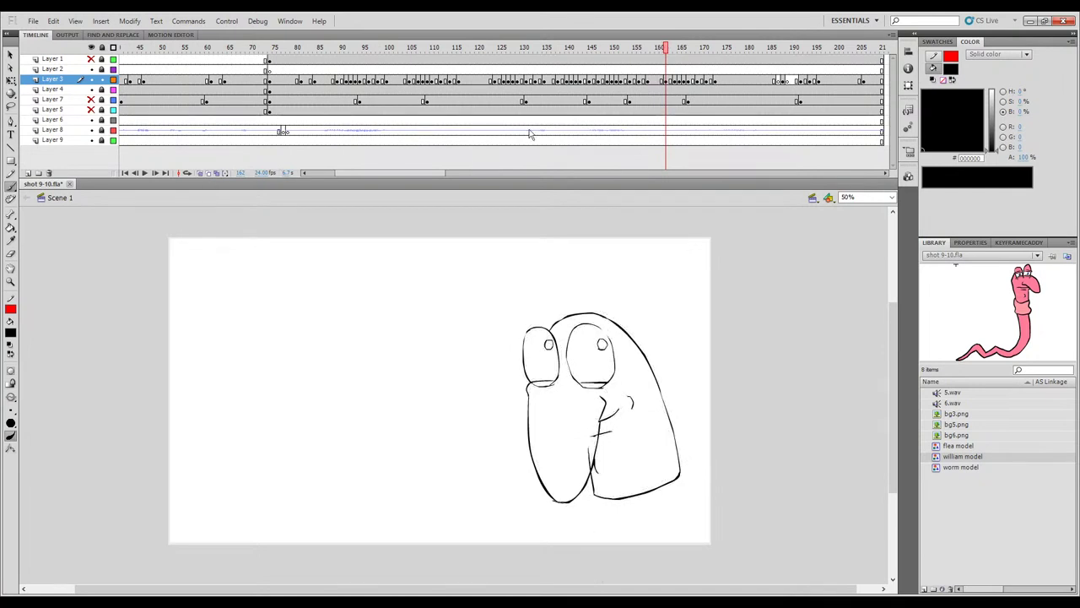
pyautogui.moveTo(667, 49)
pyautogui.mouseDown()
pyautogui.moveTo(692, 49)
pyautogui.moveTo(662, 54)
pyautogui.moveTo(702, 85)
pyautogui.moveTo(660, 59)
pyautogui.moveTo(703, 64)
pyautogui.moveTo(631, 109)
pyautogui.mouseUp()
pyautogui.press('Return')
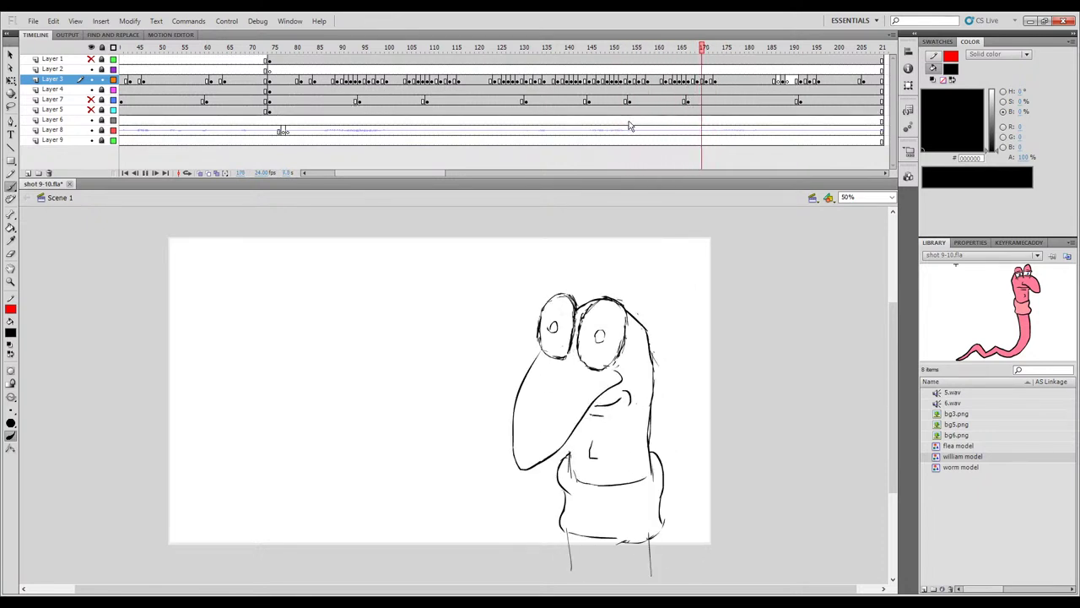
pyautogui.moveTo(690, 53)
pyautogui.mouseDown()
pyautogui.moveTo(663, 59)
pyautogui.moveTo(680, 64)
pyautogui.mouseUp()
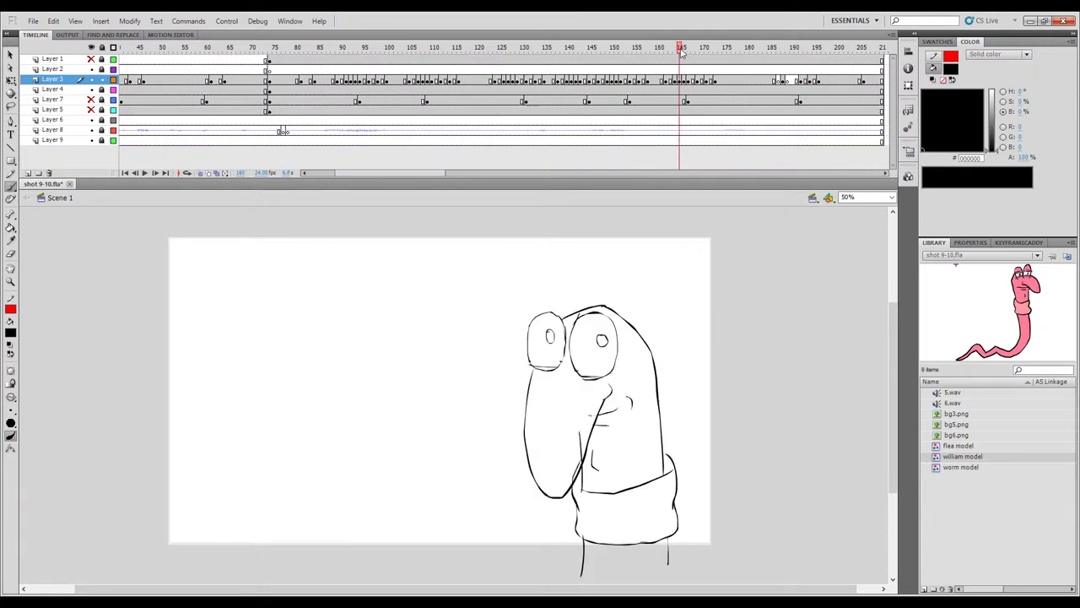
pyautogui.press(',')
pyautogui.press('.')
pyautogui.press('.')
# Turn on onion skin at frame 166, extend its range forward to the next beaked key drawing, and compare the overlaid drawings.
pyautogui.click(200, 173)
pyautogui.moveTo(694, 49); pyautogui.dragTo(700, 49)
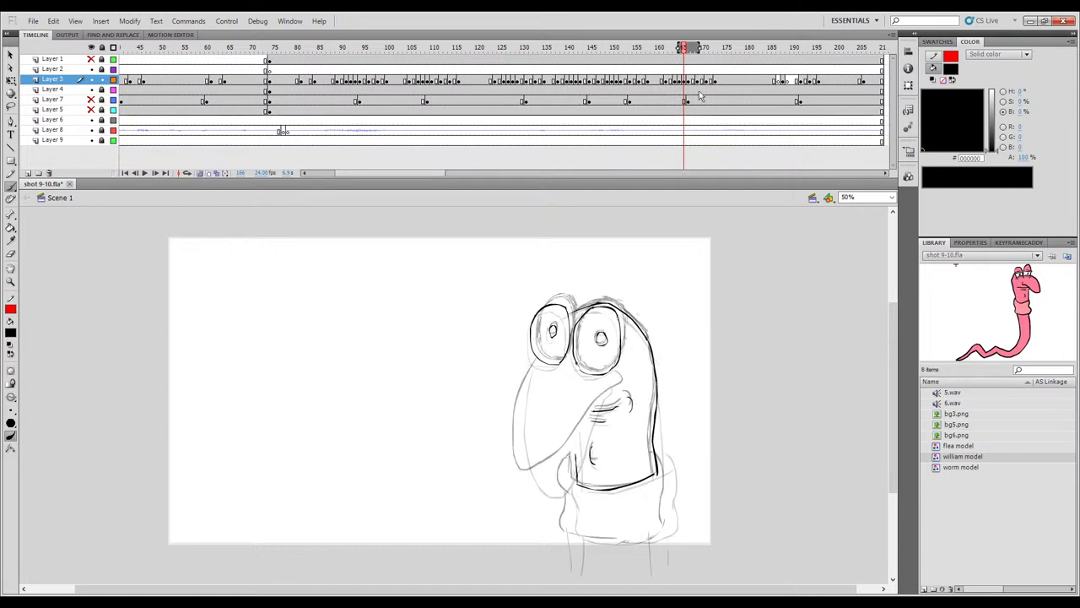
pyautogui.press(',')
pyautogui.press('.')
pyautogui.press(',')
pyautogui.press(',')
pyautogui.press('.')
pyautogui.press('.')
pyautogui.press(',')
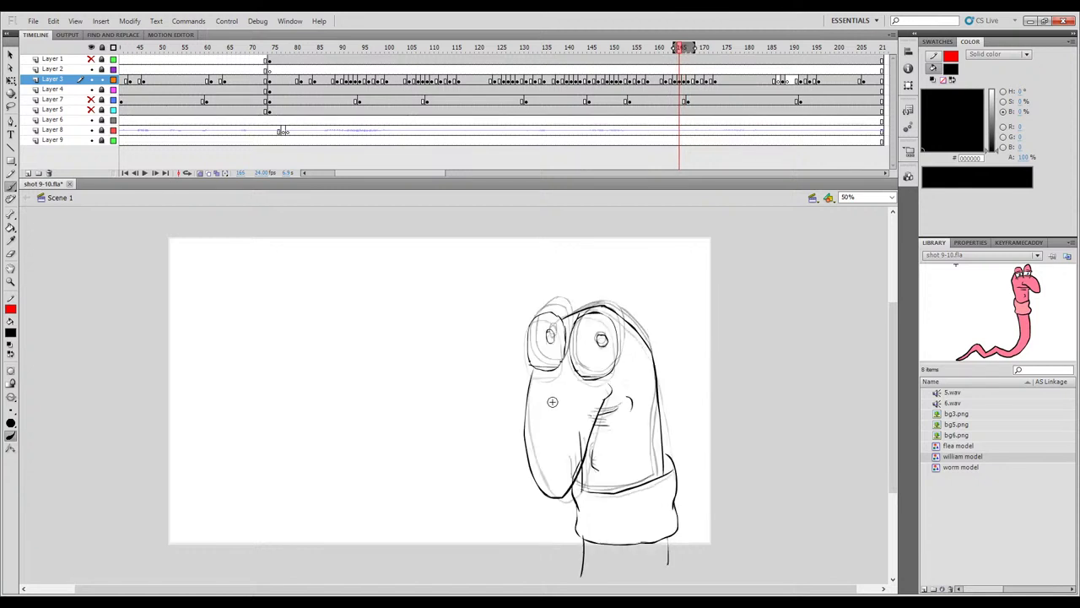
# Flip between the head drawings around frames 165 to 168 and compare the beak and eye positions with onion skin on.
pyautogui.press('.')
pyautogui.press('.')
pyautogui.press('.')
pyautogui.press('.')
pyautogui.press('.')
pyautogui.press('.')
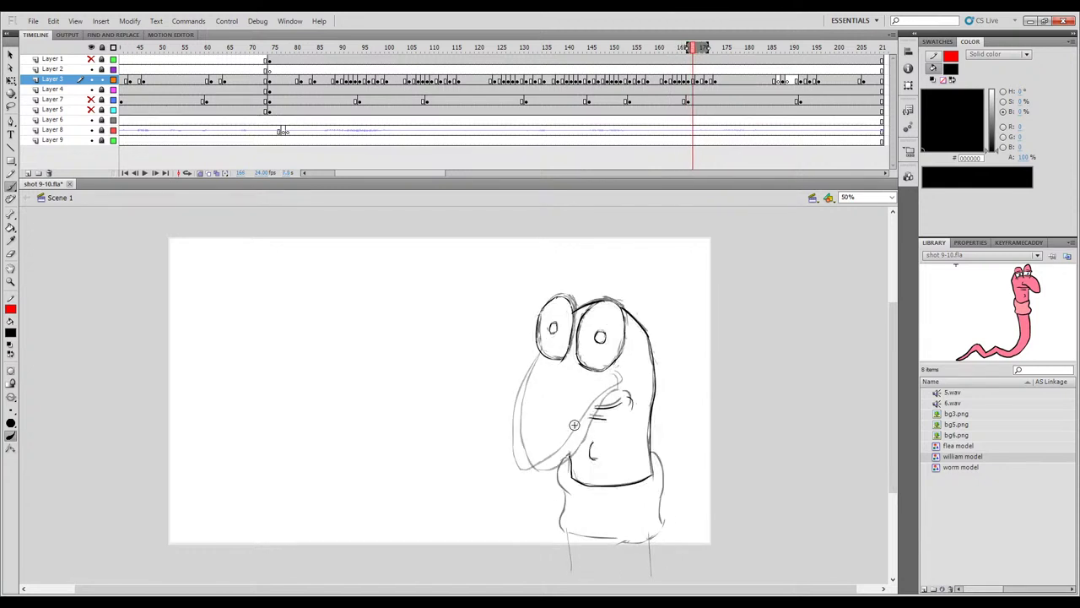
pyautogui.press(',')
pyautogui.press(',')
pyautogui.press(',')
pyautogui.press(',')
pyautogui.press(',')
pyautogui.press(',')
pyautogui.press(',')
pyautogui.press('.')
pyautogui.press('.')
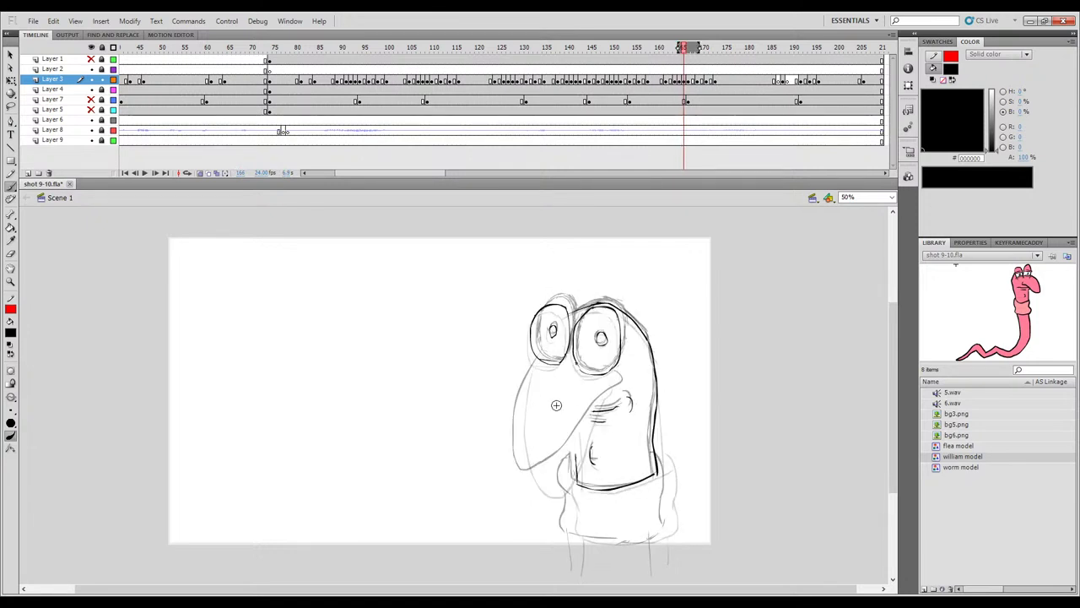
pyautogui.press('.')
pyautogui.press('.')
pyautogui.press('.')
pyautogui.press(',')
pyautogui.press(',')
pyautogui.press(',')
pyautogui.press(',')
pyautogui.press('.')
pyautogui.press(',')
pyautogui.press('.')
# Draw short strokes under the worm's smaller front eye on frame 166, flipping against the adjacent drawing to check them.
pyautogui.moveTo(542, 362); pyautogui.dragTo(558, 364)
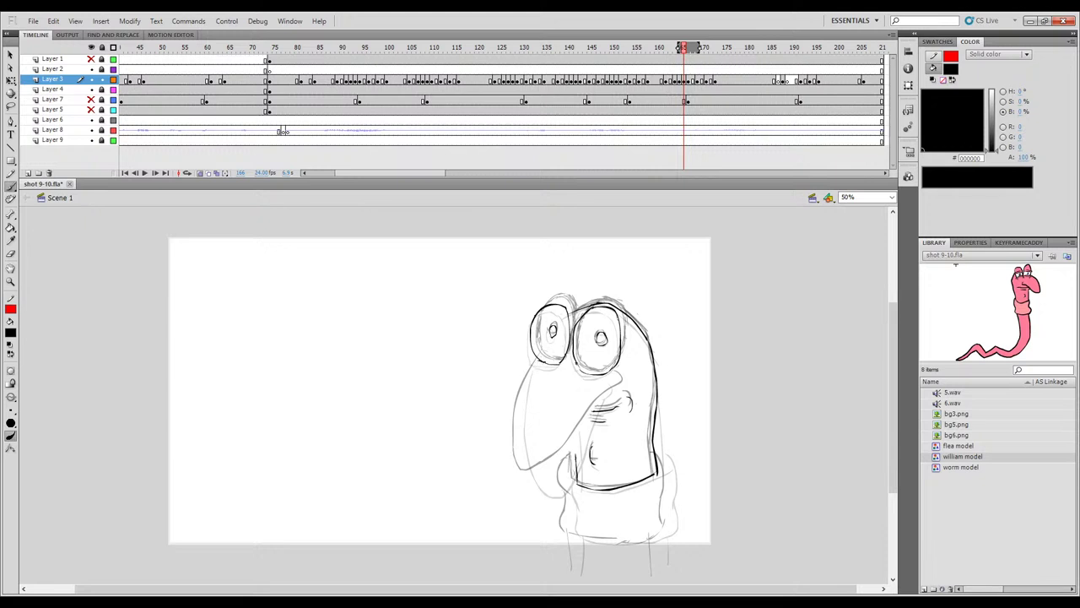
pyautogui.moveTo(540, 359); pyautogui.dragTo(551, 362)
pyautogui.press(',')
pyautogui.press('.')
pyautogui.press(',')
pyautogui.press('.')
pyautogui.press(',')
pyautogui.press('.')
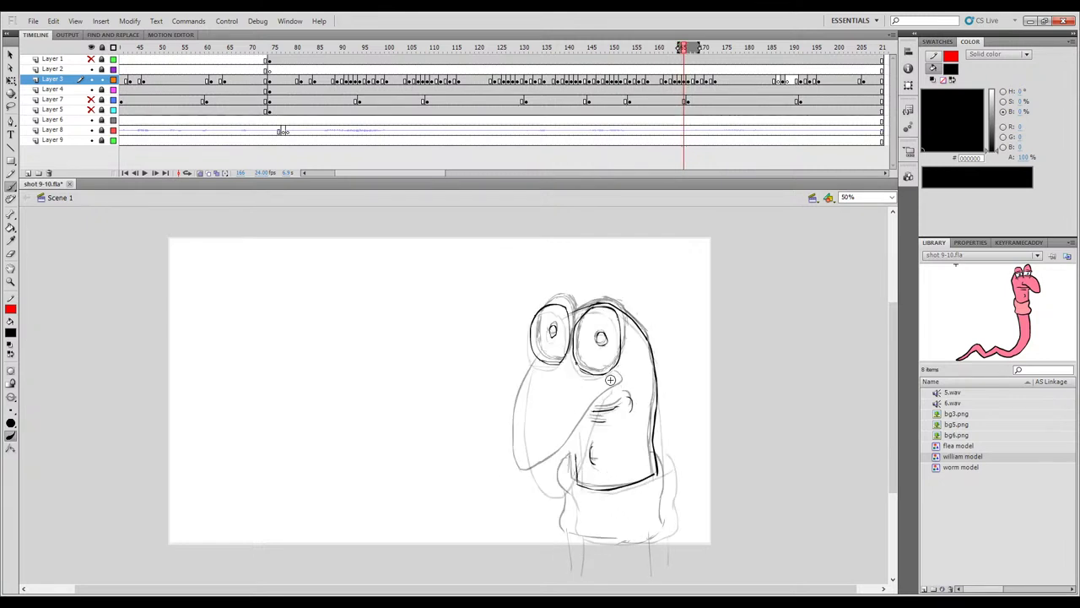
# Draw the beak's front and back edges down to the tip on frame 166, following the onion-skinned neighbouring beaks.
pyautogui.press('.')
pyautogui.press(',')
pyautogui.press('.')
pyautogui.press(',')
pyautogui.press('.')
pyautogui.press(',')
pyautogui.press('.')
pyautogui.press(',')
pyautogui.press('.')
pyautogui.press(',')
pyautogui.press('.')
pyautogui.press(',')
pyautogui.press('.')
pyautogui.press(',')
pyautogui.moveTo(596, 407); pyautogui.dragTo(559, 483)
pyautogui.hotkey('ctrl', 'z')
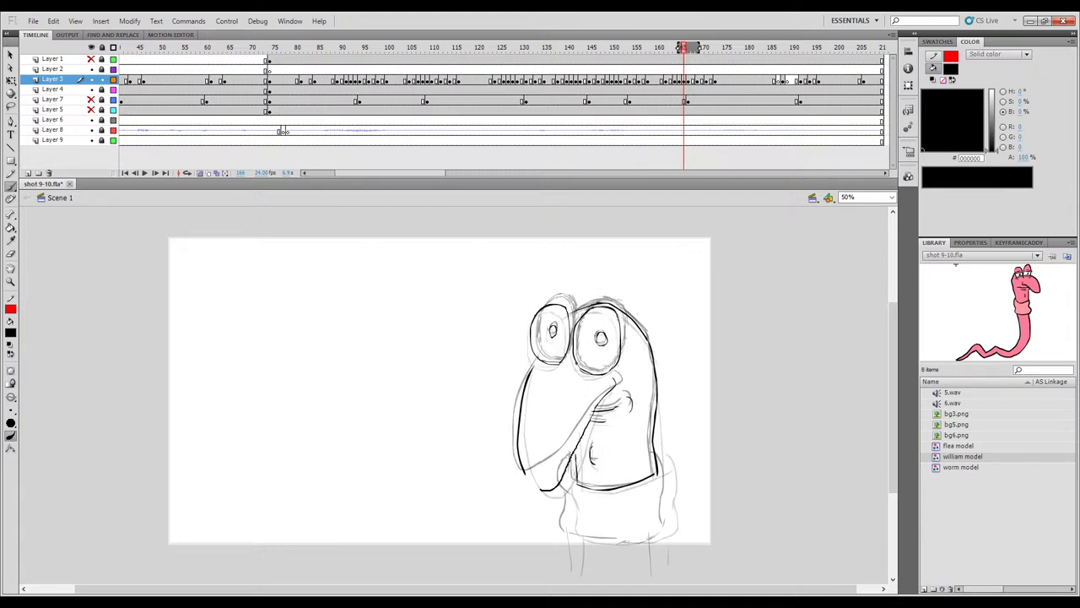
# Flip through frames 165 to 168 to check how the new beak on frame 166 moves between its neighbours.
pyautogui.press(',')
pyautogui.press('.')
pyautogui.press('.')
pyautogui.press('.')
pyautogui.press(',')
pyautogui.press(',')
pyautogui.press(',')
pyautogui.press('.')
pyautogui.press('.')
pyautogui.press(',')
pyautogui.press(',')
pyautogui.press('.')
pyautogui.press('.')
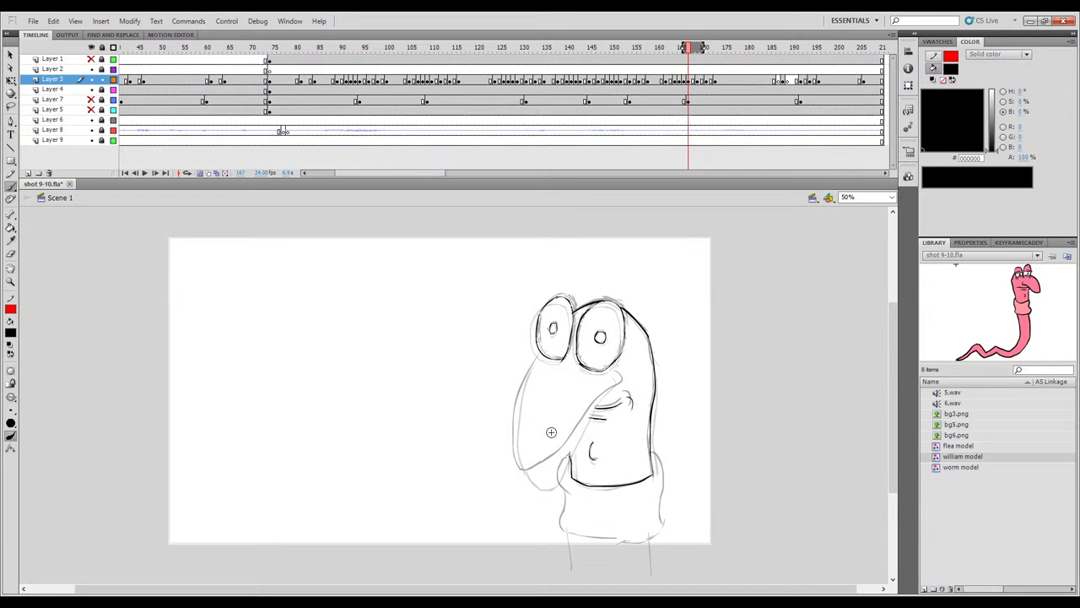
pyautogui.press(',')
pyautogui.press('.')
# Draw the beak's front edge, back edge and tip on frame 167 to complete the inbetween.
pyautogui.moveTo(537, 361)
pyautogui.mouseDown()
pyautogui.moveTo(517, 401)
pyautogui.moveTo(540, 353)
pyautogui.mouseUp()
pyautogui.hotkey('ctrl', 'z')
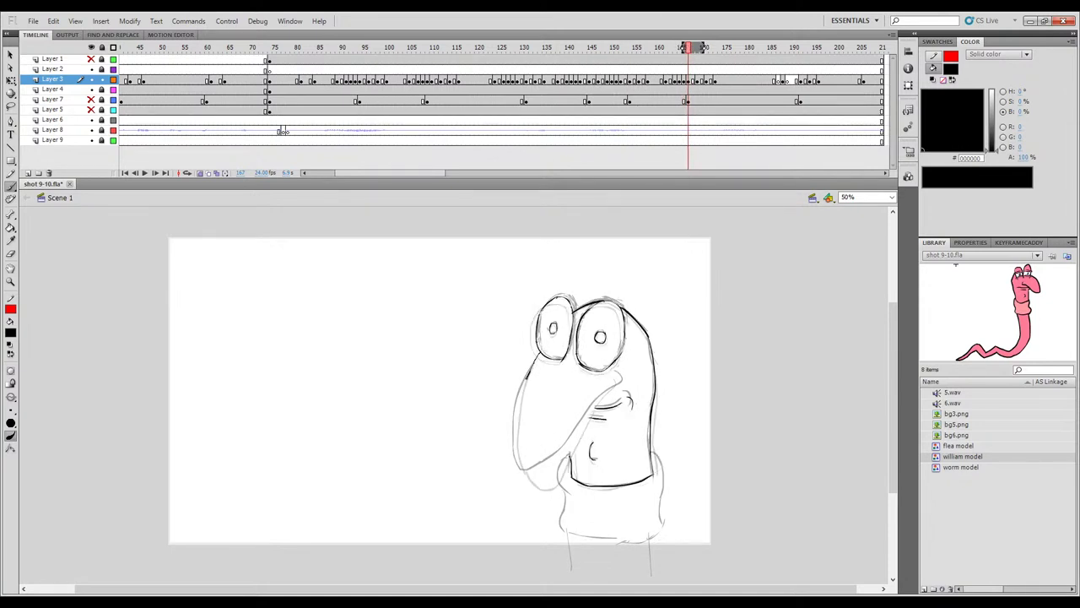
pyautogui.moveTo(514, 448); pyautogui.dragTo(524, 475)
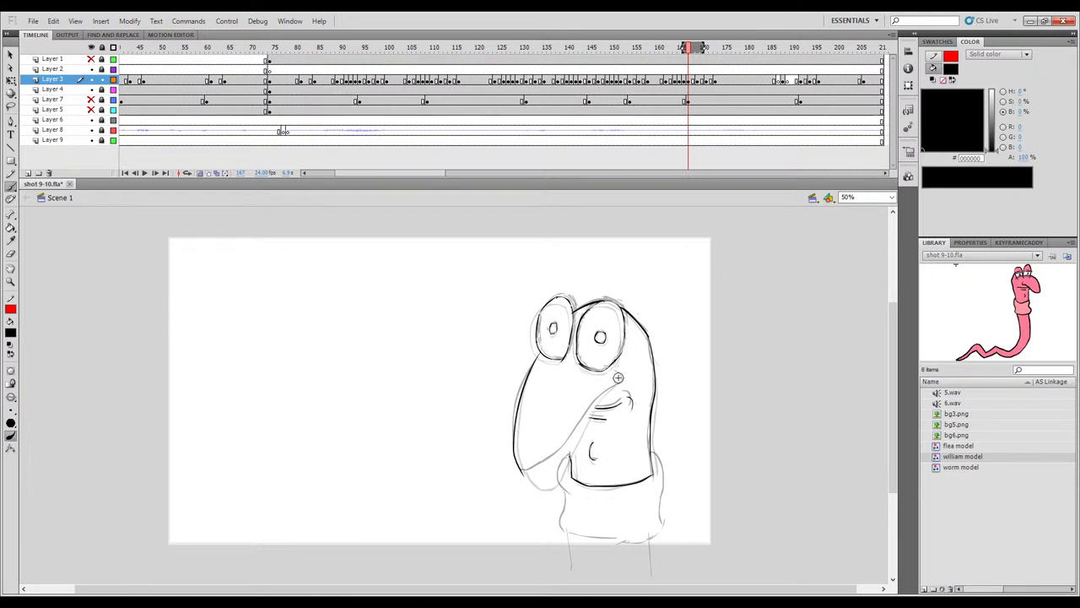
pyautogui.press(',')
pyautogui.press('.')
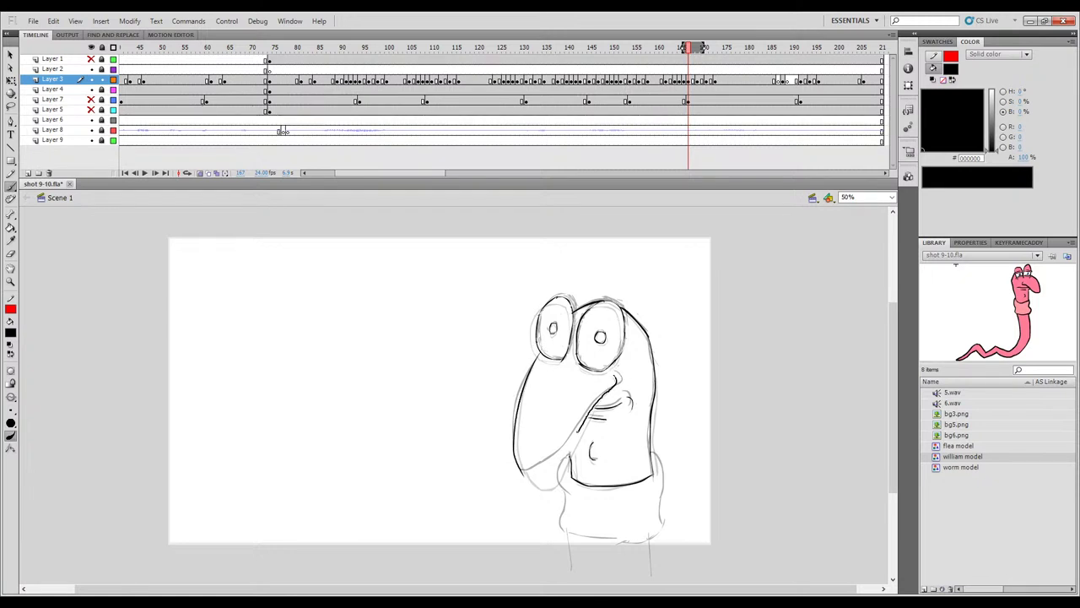
pyautogui.moveTo(553, 466); pyautogui.dragTo(521, 473)
pyautogui.moveTo(600, 411); pyautogui.dragTo(628, 421)
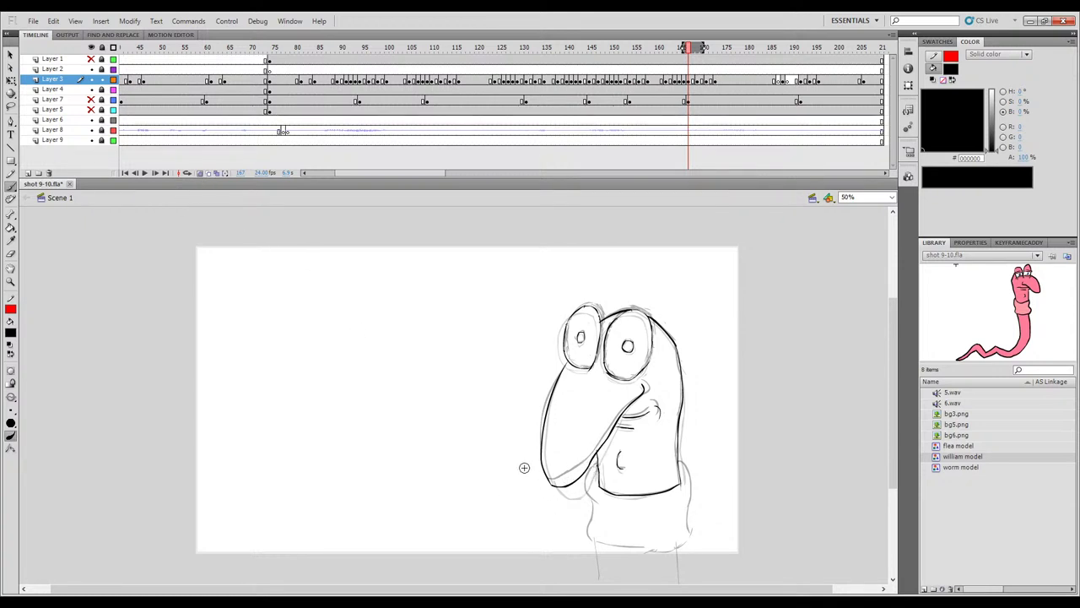
# Turn off onion skin and play back the head animation several times from earlier frames to review the motion.
pyautogui.click(200, 173)
pyautogui.moveTo(692, 53)
pyautogui.mouseDown()
pyautogui.moveTo(667, 52)
pyautogui.moveTo(719, 63)
pyautogui.moveTo(660, 50)
pyautogui.moveTo(745, 52)
pyautogui.moveTo(671, 52)
pyautogui.moveTo(733, 68)
pyautogui.moveTo(662, 76)
pyautogui.moveTo(656, 50)
pyautogui.moveTo(472, 54)
pyautogui.mouseUp()
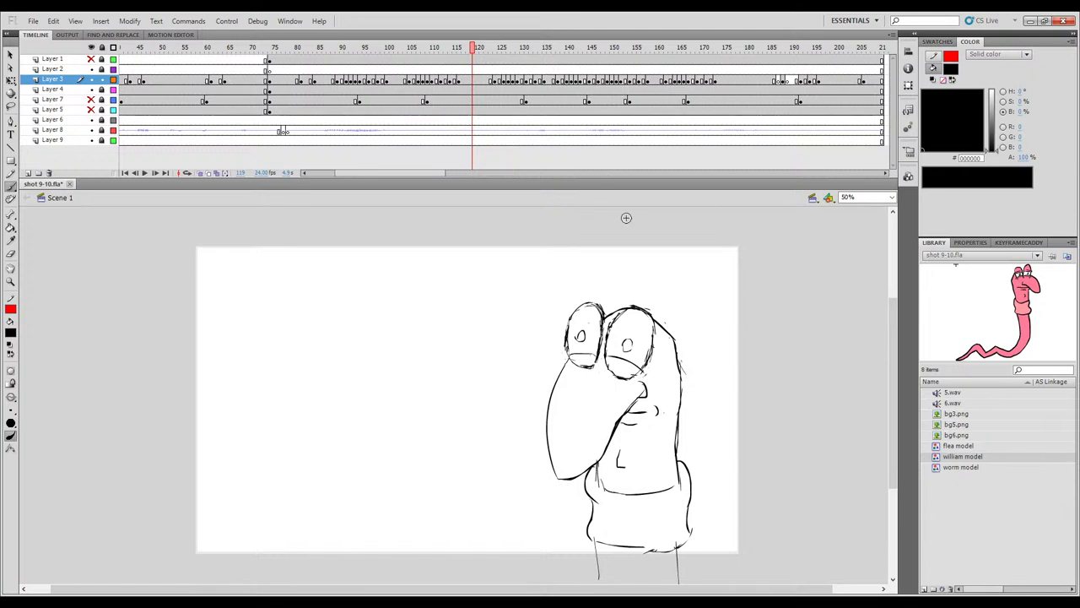
pyautogui.press('Return')
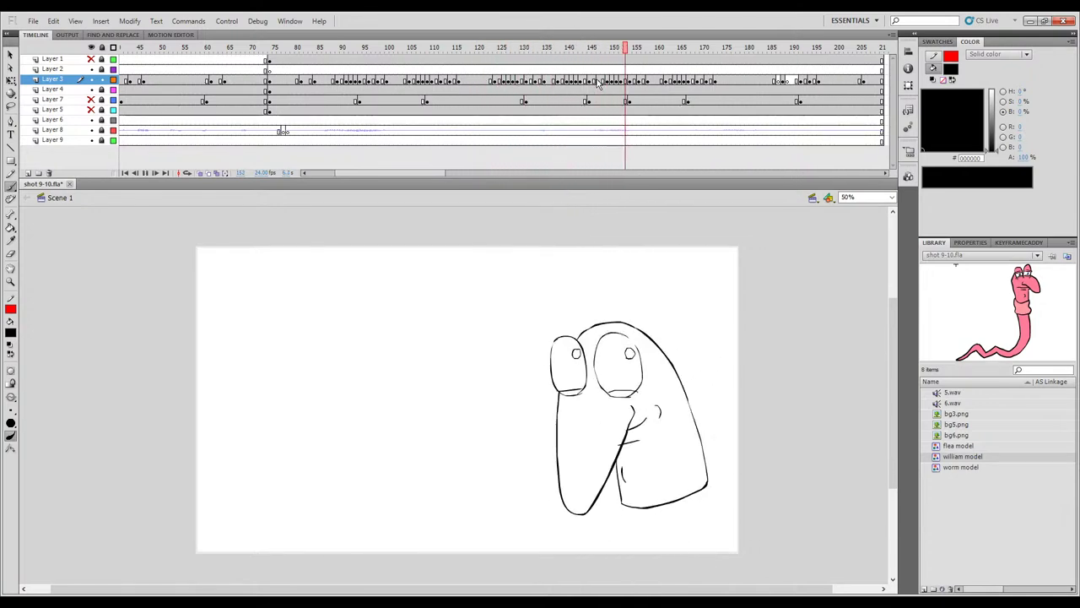
pyautogui.press('Return')
pyautogui.moveTo(605, 52); pyautogui.dragTo(269, 133)
pyautogui.press('Return')
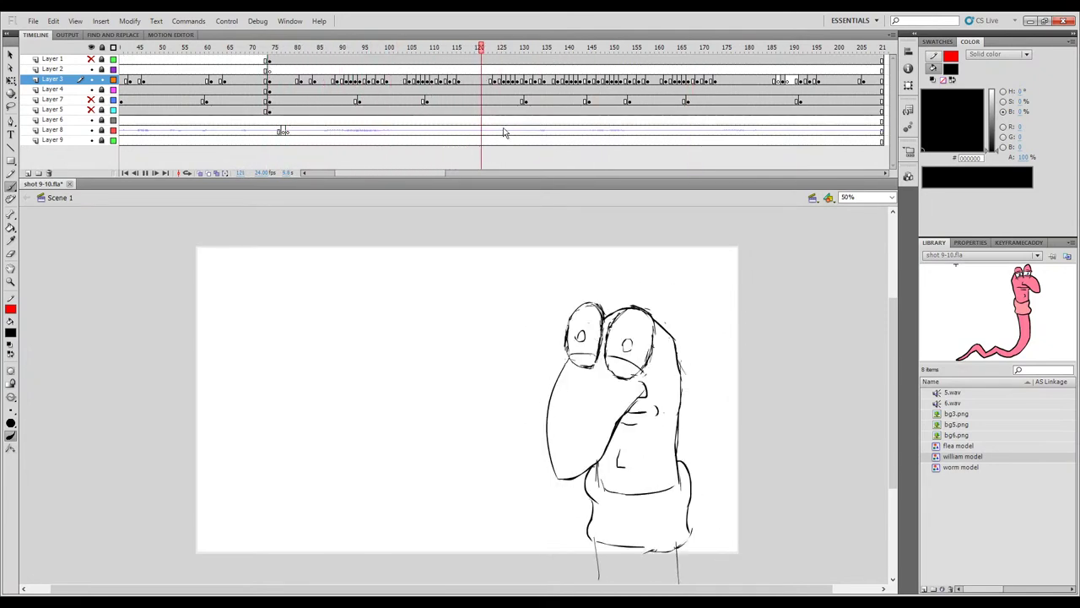
pyautogui.press('Return')
pyautogui.moveTo(548, 50); pyautogui.dragTo(226, 151)
pyautogui.press('Return')
pyautogui.press('Return')
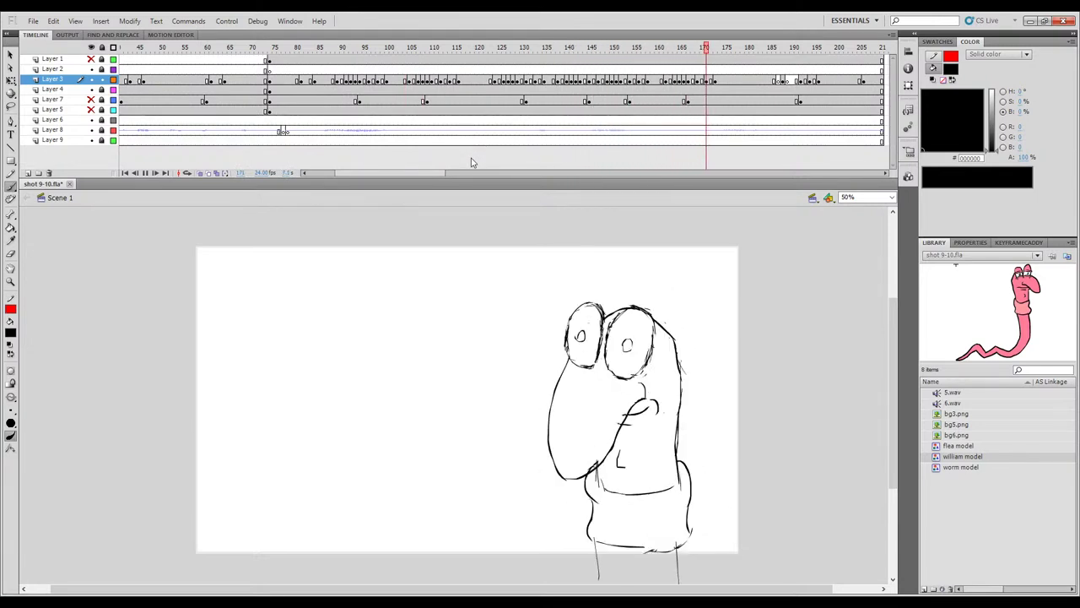
pyautogui.moveTo(707, 54)
pyautogui.mouseDown()
pyautogui.moveTo(653, 57)
pyautogui.moveTo(728, 76)
pyautogui.moveTo(401, 101)
pyautogui.mouseUp()
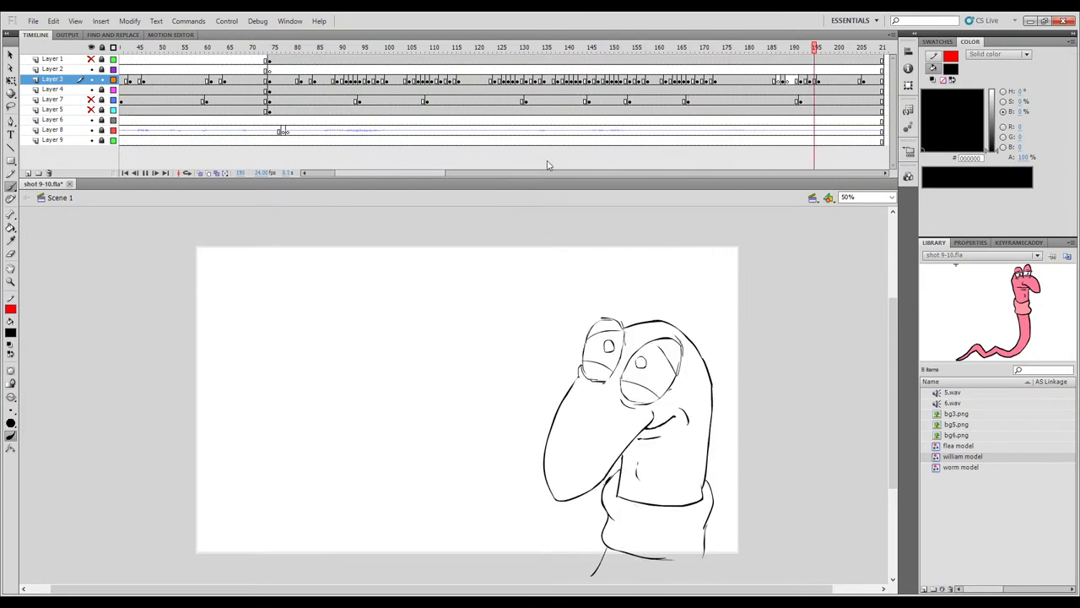
pyautogui.moveTo(780, 51); pyautogui.dragTo(466, 106)
pyautogui.press('Return')
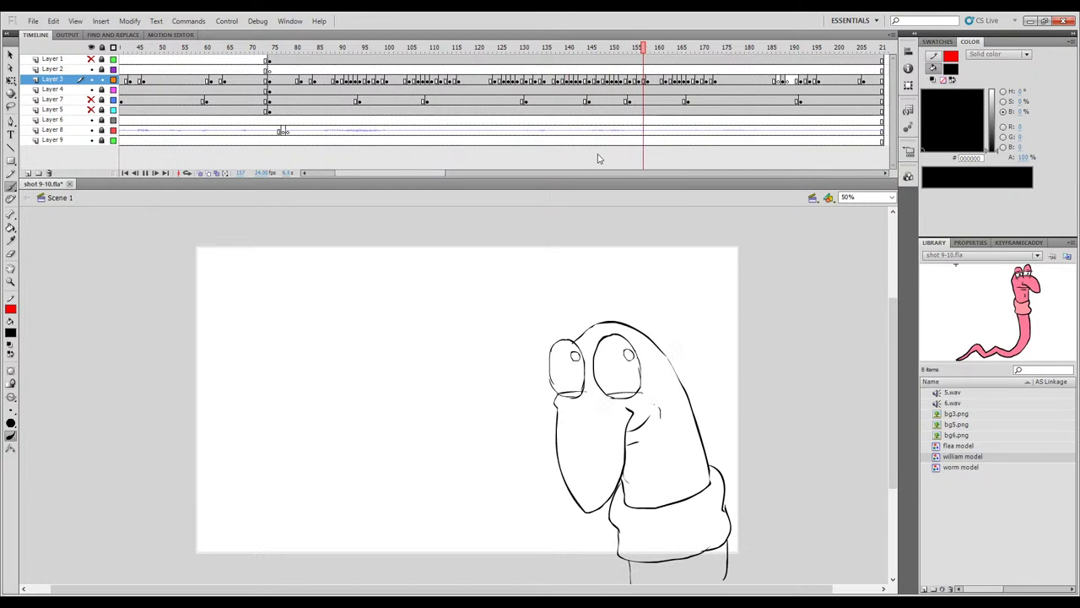
pyautogui.moveTo(698, 61); pyautogui.dragTo(269, 103)
pyautogui.press('Return')
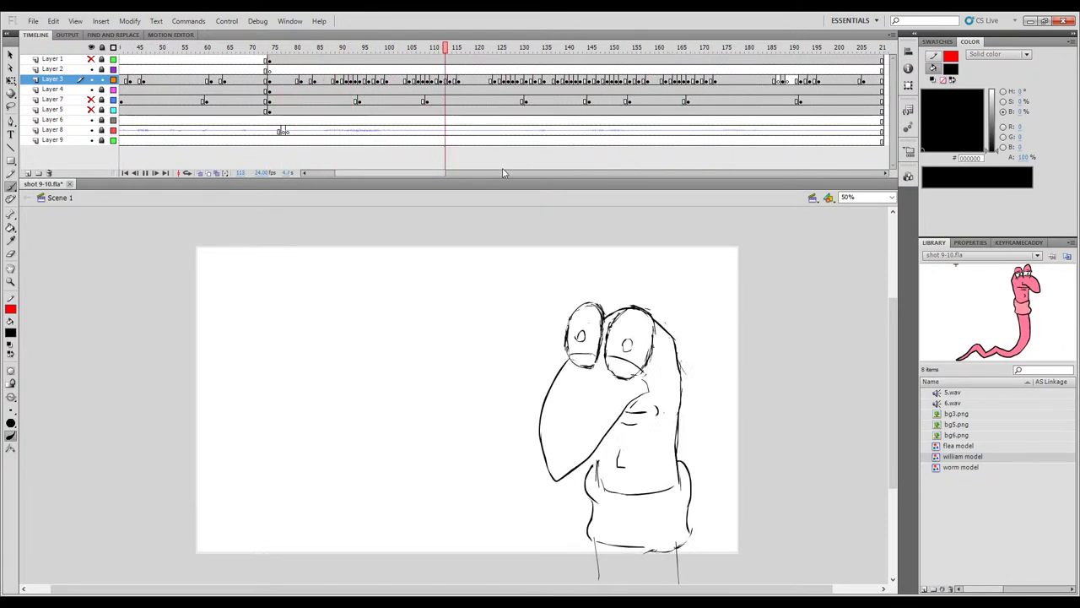
# Erase the pupils and eyelid lines on frame 147 and draw a closed-lid line across each eye.
pyautogui.moveTo(590, 59)
pyautogui.mouseDown()
pyautogui.moveTo(609, 57)
pyautogui.moveTo(535, 57)
pyautogui.moveTo(596, 61)
pyautogui.mouseUp()
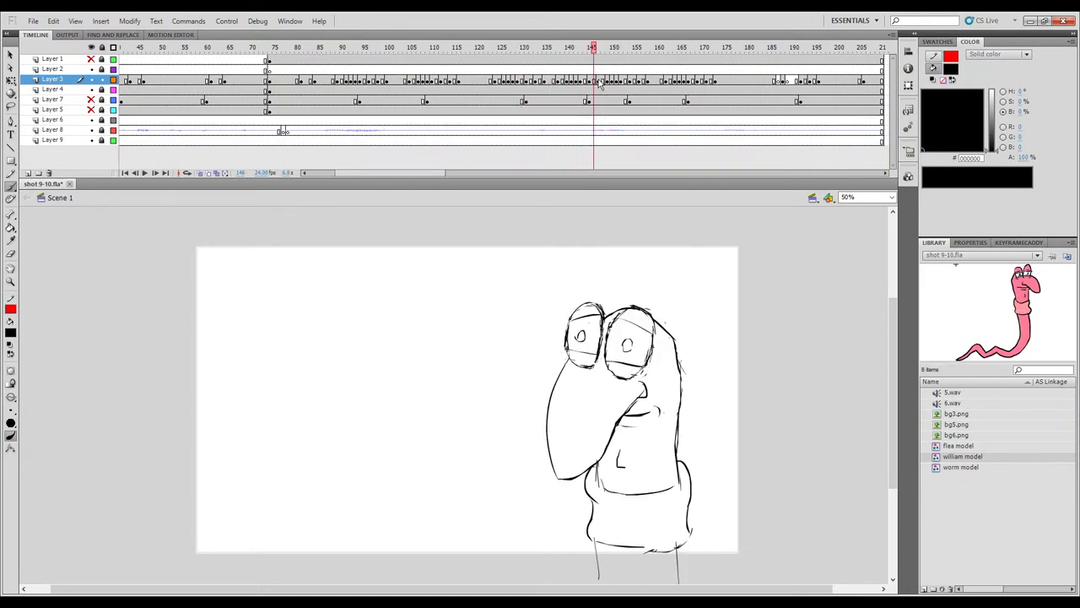
pyautogui.click(599, 81)
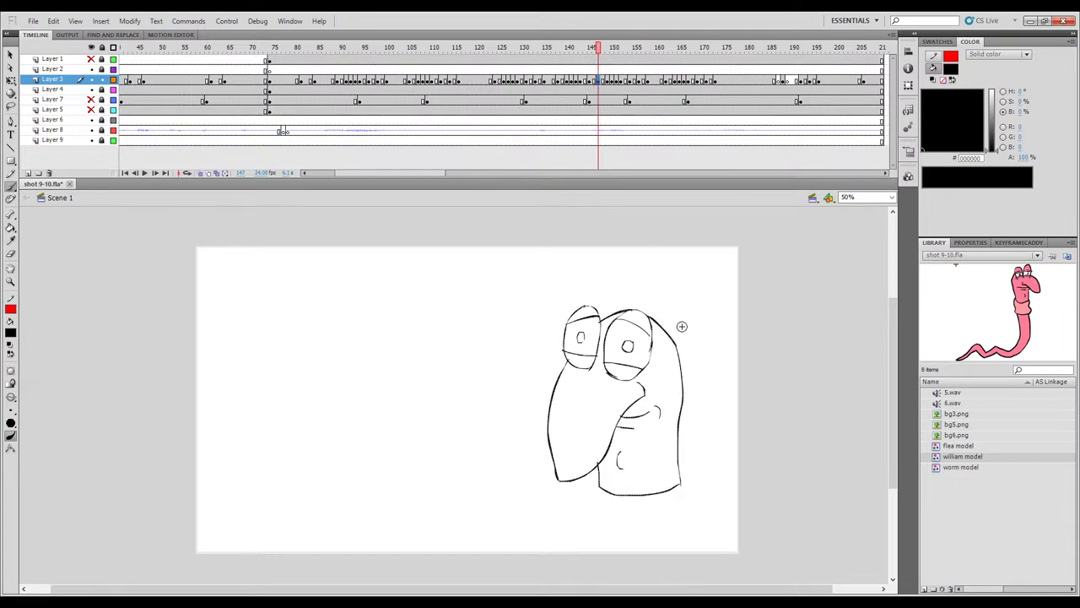
pyautogui.press('e')
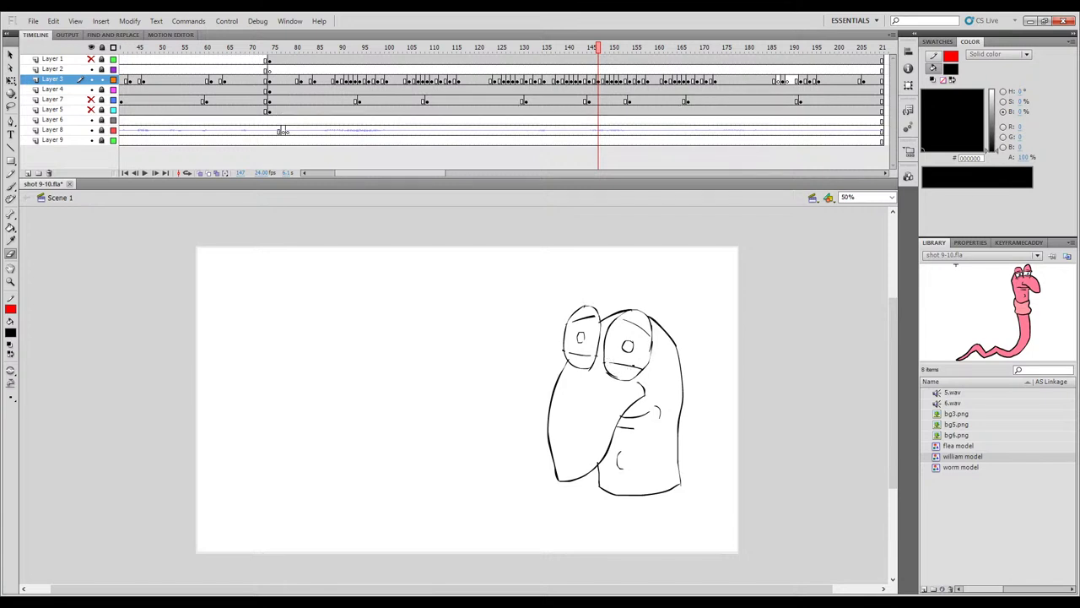
pyautogui.click(637, 362)
pyautogui.click(642, 335)
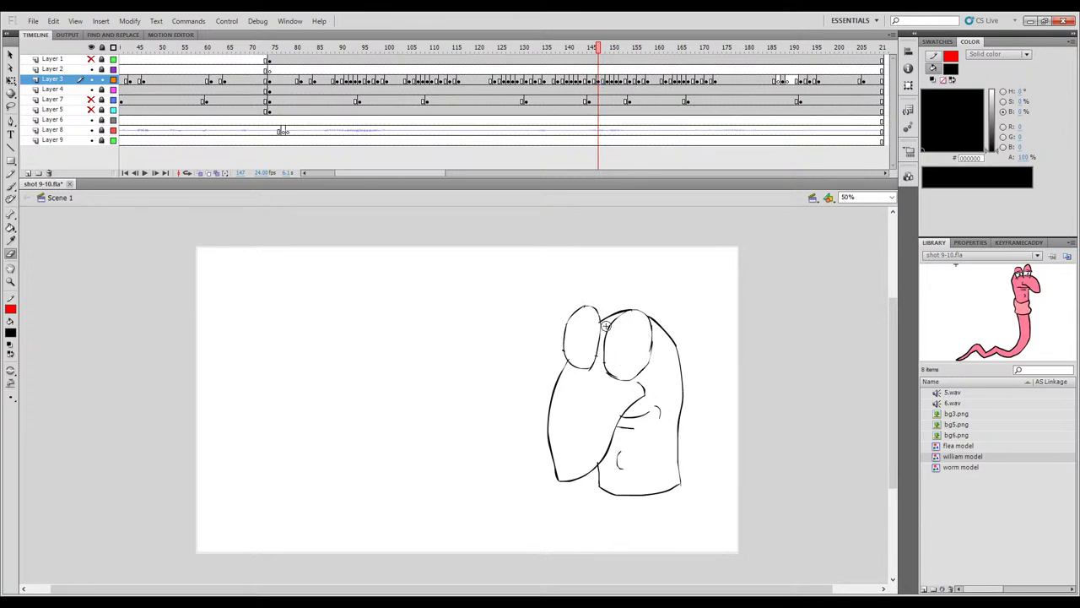
pyautogui.press('b')
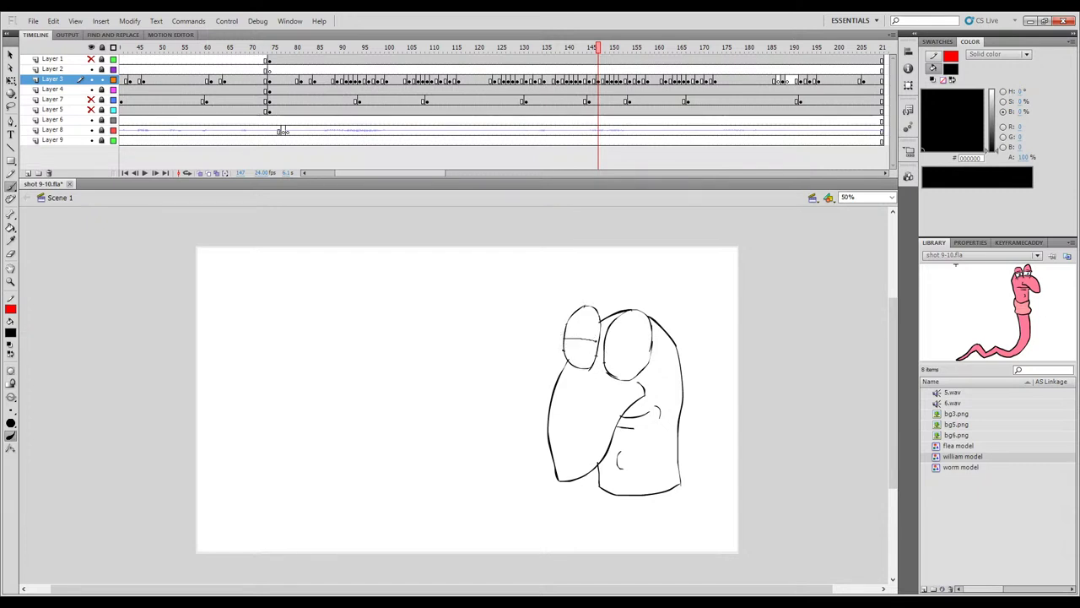
pyautogui.moveTo(606, 346); pyautogui.dragTo(638, 355)
# Play back the animation from around frame 120 to review the new blink at frame 147.
pyautogui.moveTo(598, 48)
pyautogui.mouseDown()
pyautogui.moveTo(627, 51)
pyautogui.moveTo(475, 109)
pyautogui.mouseUp()
pyautogui.press('Return')
pyautogui.press('Return')
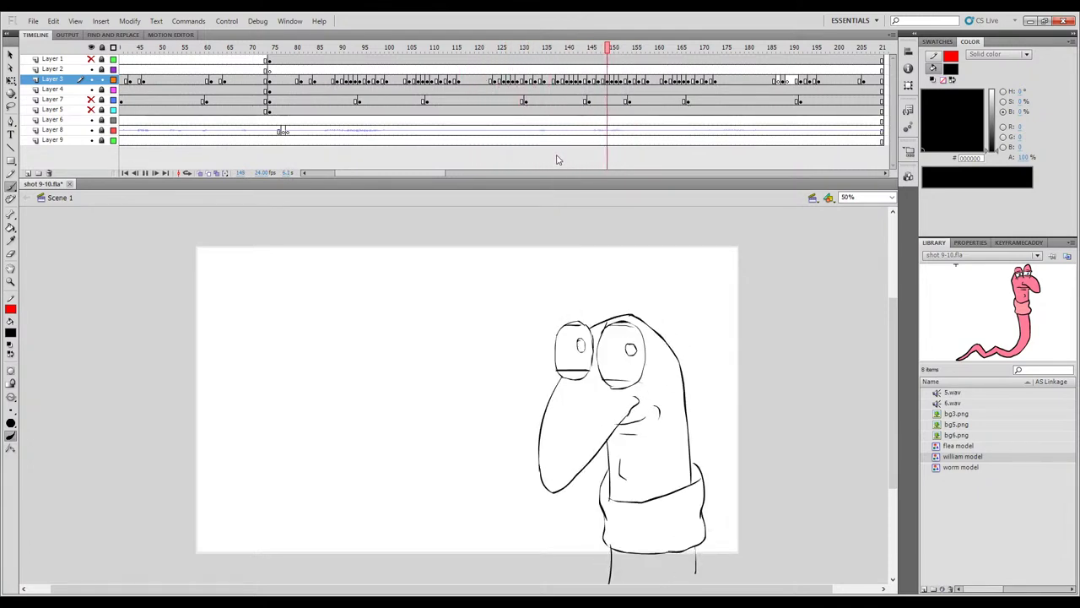
# Add keyframes on Layer 3 at frames 178 and 181 for another blink.
pyautogui.moveTo(767, 49)
pyautogui.mouseDown()
pyautogui.moveTo(700, 51)
pyautogui.moveTo(749, 71)
pyautogui.mouseUp()
pyautogui.click(752, 81)
pyautogui.click(740, 81)
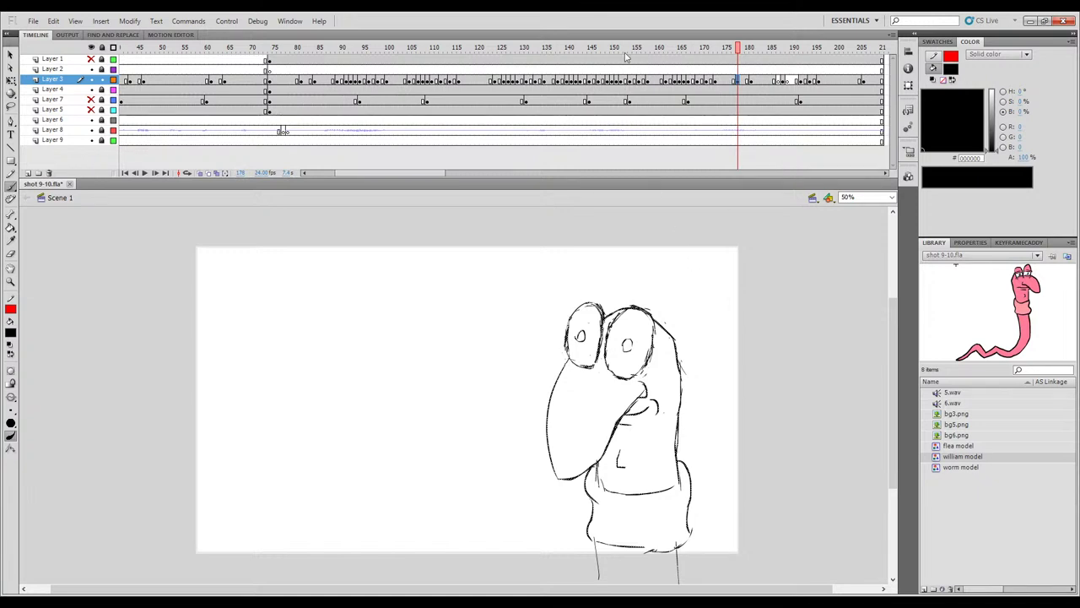
# Copy the closed-eyelid lines from frame 114 to frame 178, replacing the open pupils there.
pyautogui.moveTo(492, 49)
pyautogui.mouseDown()
pyautogui.moveTo(427, 61)
pyautogui.moveTo(449, 60)
pyautogui.mouseUp()
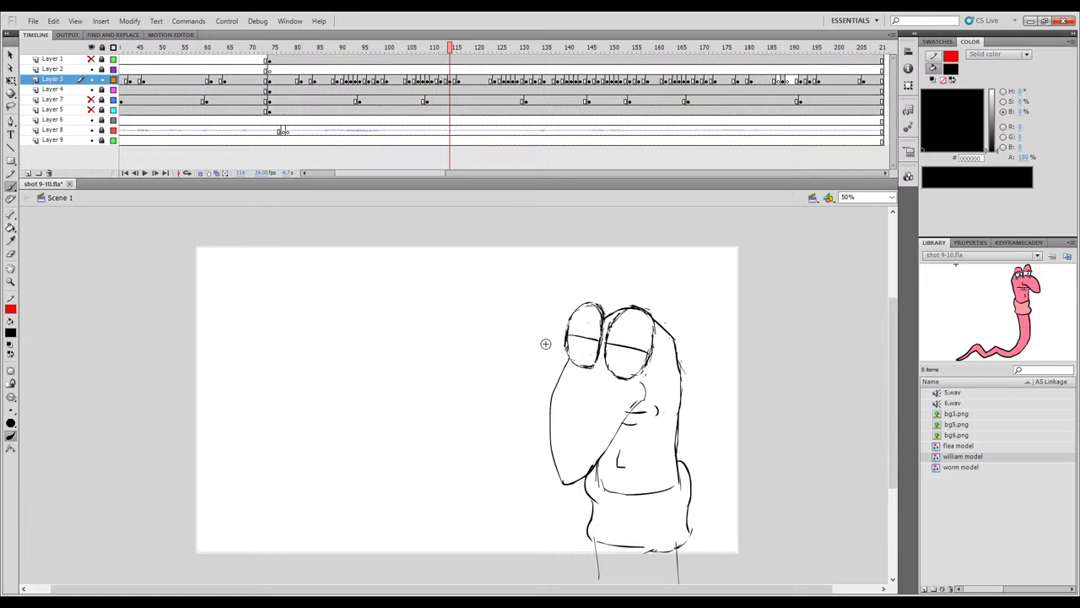
pyautogui.press('l')
pyautogui.moveTo(607, 299); pyautogui.dragTo(582, 293)
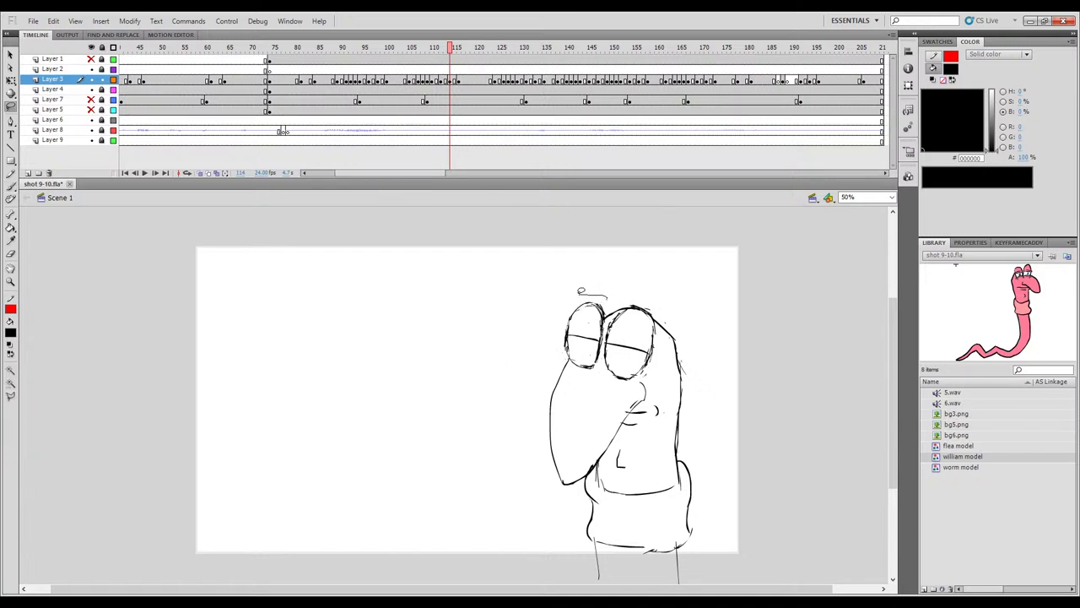
pyautogui.moveTo(564, 344)
pyautogui.mouseDown()
pyautogui.moveTo(589, 371)
pyautogui.moveTo(625, 378)
pyautogui.moveTo(659, 353)
pyautogui.moveTo(661, 329)
pyautogui.moveTo(588, 310)
pyautogui.mouseUp()
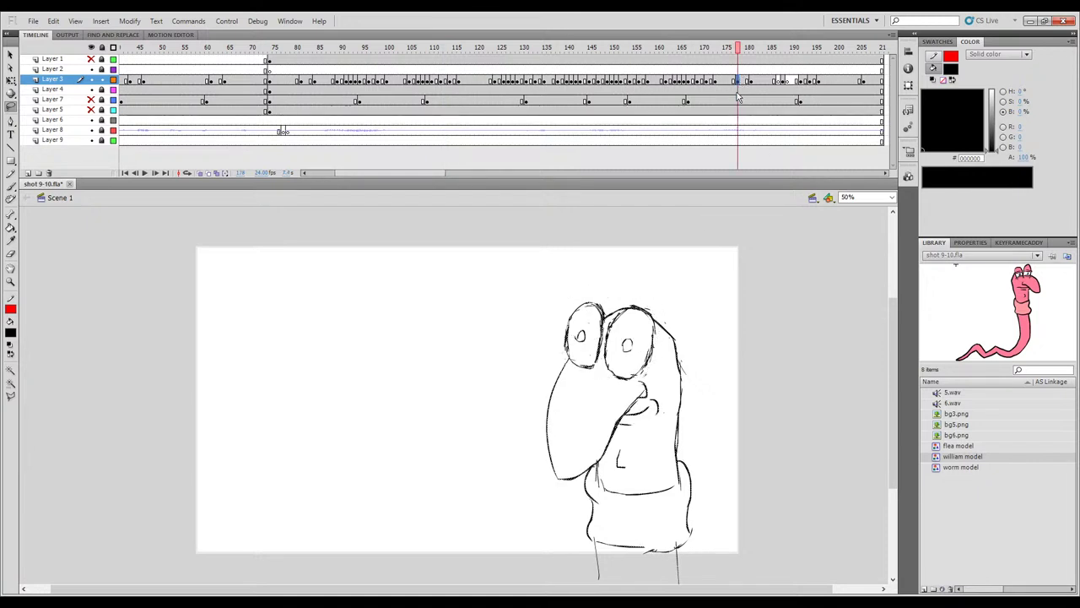
pyautogui.moveTo(585, 344)
pyautogui.mouseDown()
pyautogui.moveTo(573, 341)
pyautogui.moveTo(583, 322)
pyautogui.moveTo(585, 345)
pyautogui.mouseUp()
pyautogui.press('Delete')
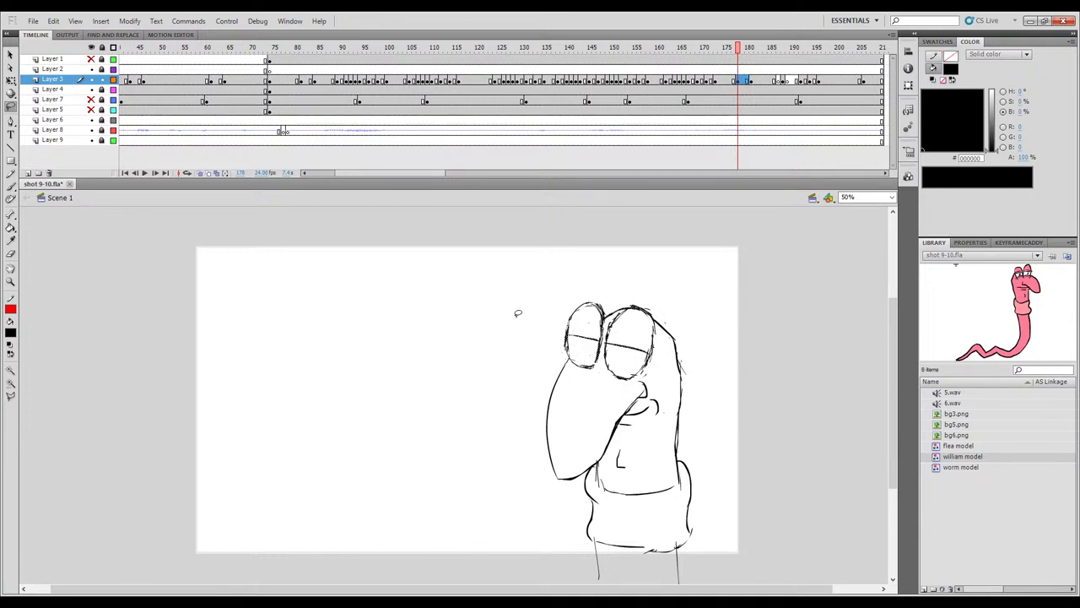
# Turn on onion skin at the blank frame 187, set the brush ready, and flip between the surrounding head drawings.
pyautogui.moveTo(738, 51)
pyautogui.mouseDown()
pyautogui.moveTo(788, 49)
pyautogui.moveTo(728, 49)
pyautogui.moveTo(783, 76)
pyautogui.moveTo(831, 81)
pyautogui.moveTo(781, 90)
pyautogui.mouseUp()
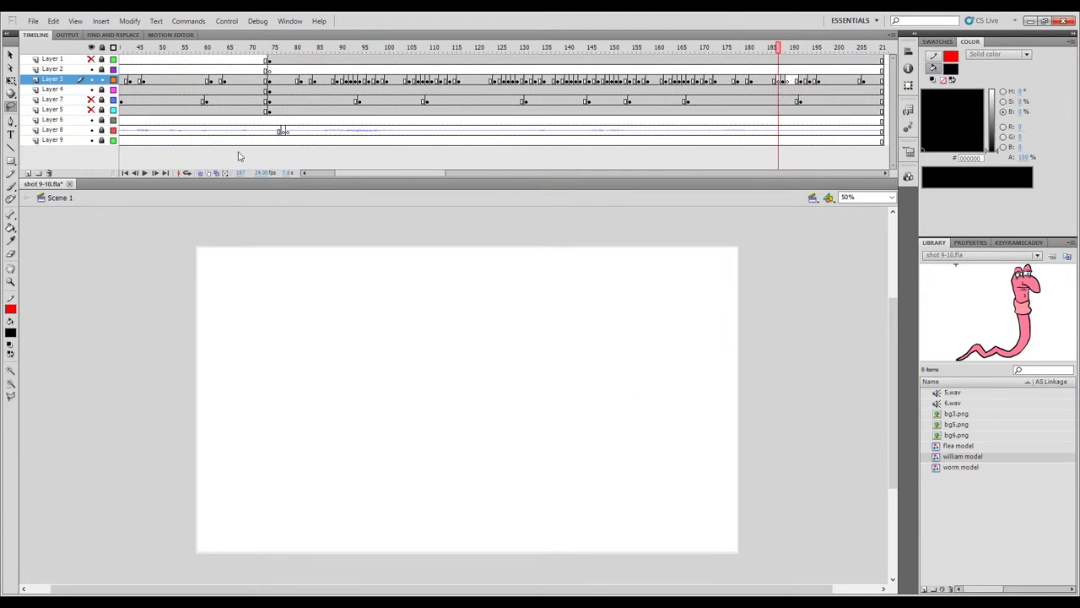
pyautogui.click(211, 173)
pyautogui.moveTo(794, 53); pyautogui.dragTo(787, 51)
pyautogui.press('b')
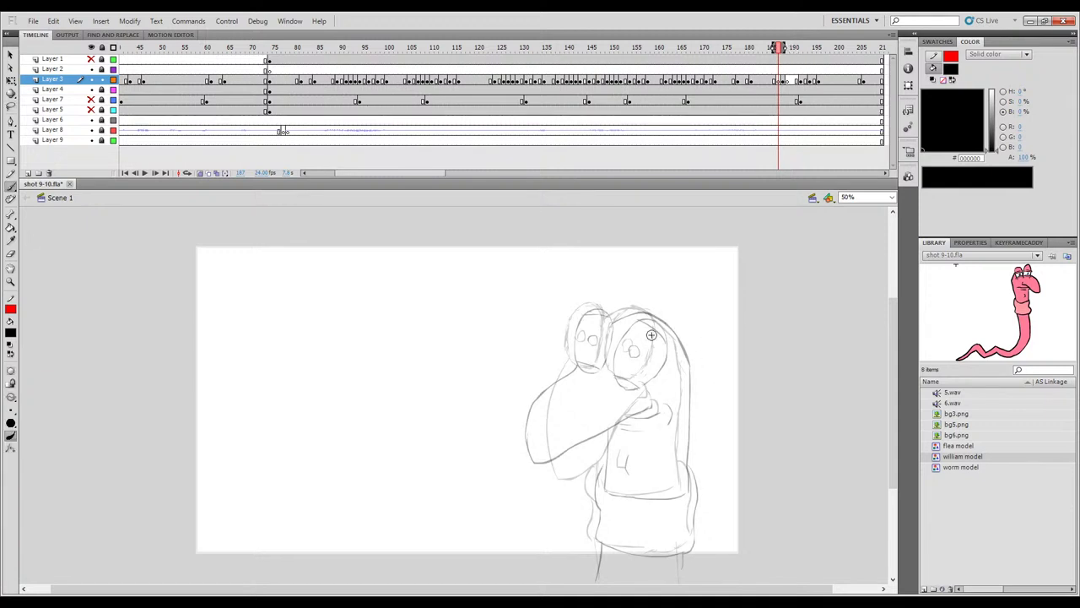
pyautogui.press('.')
pyautogui.press(',')
pyautogui.press('.')
pyautogui.press(',')
pyautogui.press('.')
pyautogui.press(',')
pyautogui.press('.')
# Draw the worm's larger eye outline and its pupil on frame 187, between the two onion-skinned head positions.
pyautogui.moveTo(627, 316); pyautogui.dragTo(603, 356)
pyautogui.hotkey('ctrl', 'z')
pyautogui.moveTo(631, 312)
pyautogui.mouseDown()
pyautogui.moveTo(609, 369)
pyautogui.moveTo(637, 383)
pyautogui.mouseUp()
pyautogui.moveTo(629, 312)
pyautogui.mouseDown()
pyautogui.moveTo(645, 311)
pyautogui.moveTo(660, 361)
pyautogui.moveTo(631, 383)
pyautogui.moveTo(659, 344)
pyautogui.mouseUp()
pyautogui.hotkey('ctrl', 'z')
pyautogui.hotkey('ctrl', 'z')
pyautogui.hotkey('ctrl', 'z')
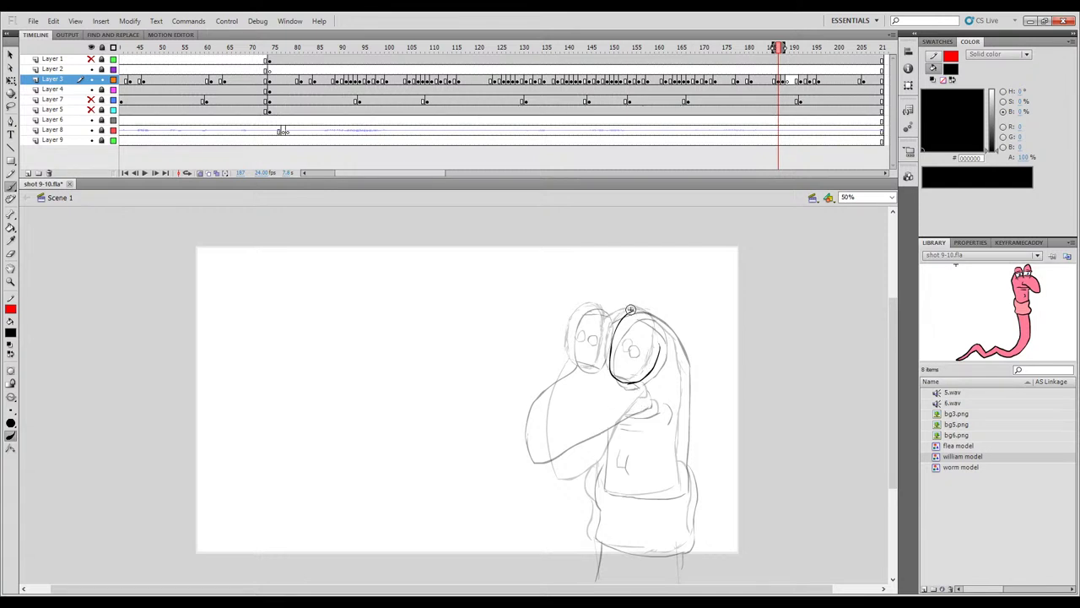
pyautogui.moveTo(648, 313); pyautogui.dragTo(660, 333)
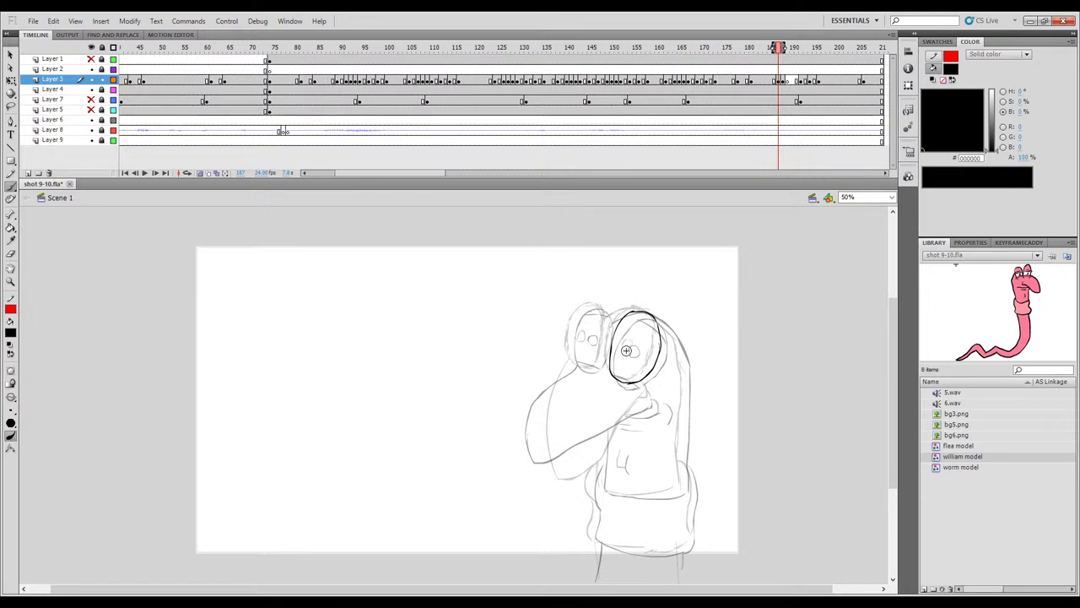
pyautogui.moveTo(627, 348); pyautogui.dragTo(628, 347)
# Flip forward from frame 187 and back to compare the new eye with the following head drawings.
pyautogui.press('.')
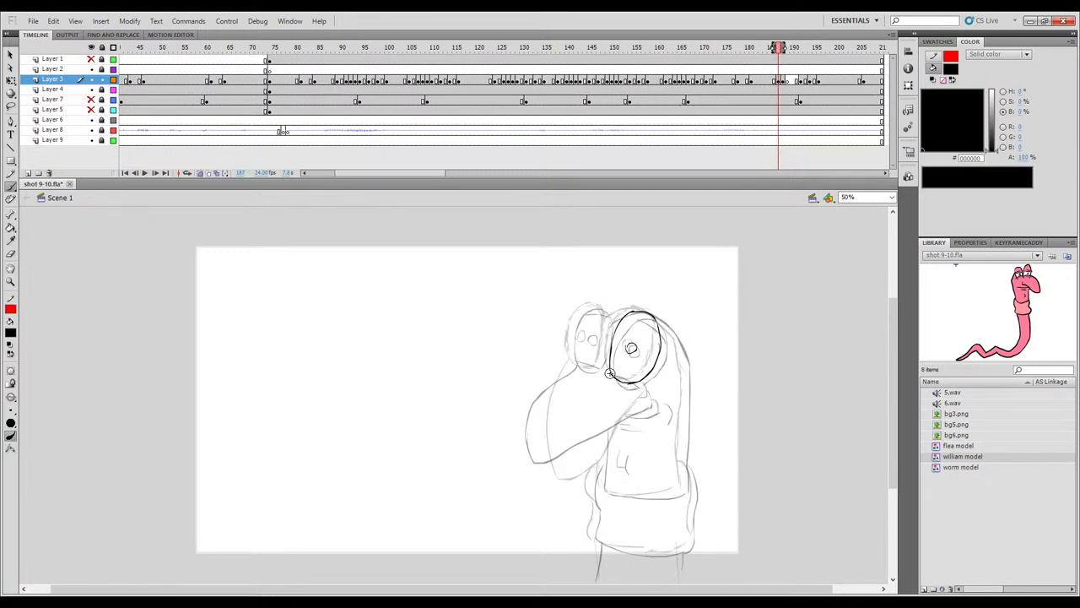
pyautogui.press('.')
pyautogui.press('.')
pyautogui.press('.')
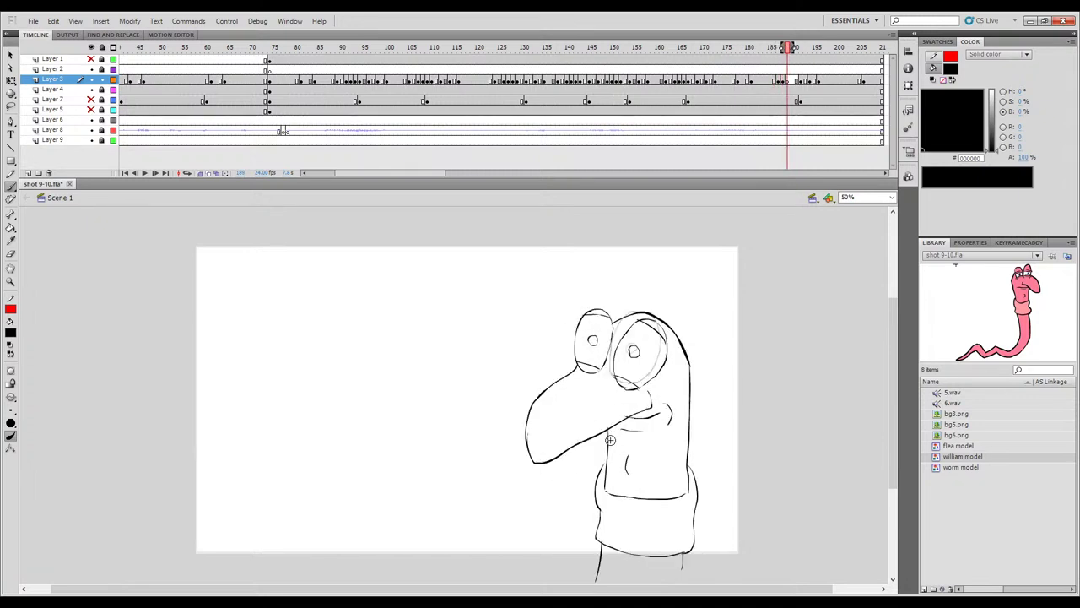
pyautogui.press('.')
pyautogui.press('.')
pyautogui.press(',')
pyautogui.press(',')
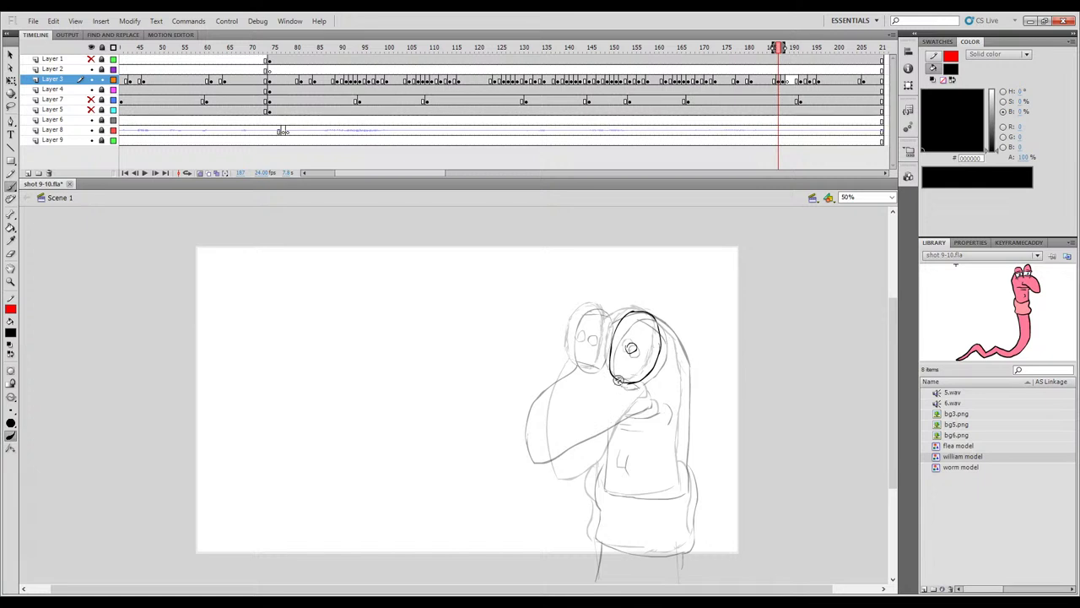
# Flip between frame 187 and the adjacent head drawings to check the larger eye's position and lower edge.
pyautogui.press(',')
pyautogui.press('.')
pyautogui.press(',')
pyautogui.press('.')
pyautogui.press('.')
pyautogui.press(',')
pyautogui.press(',')
pyautogui.press('.')
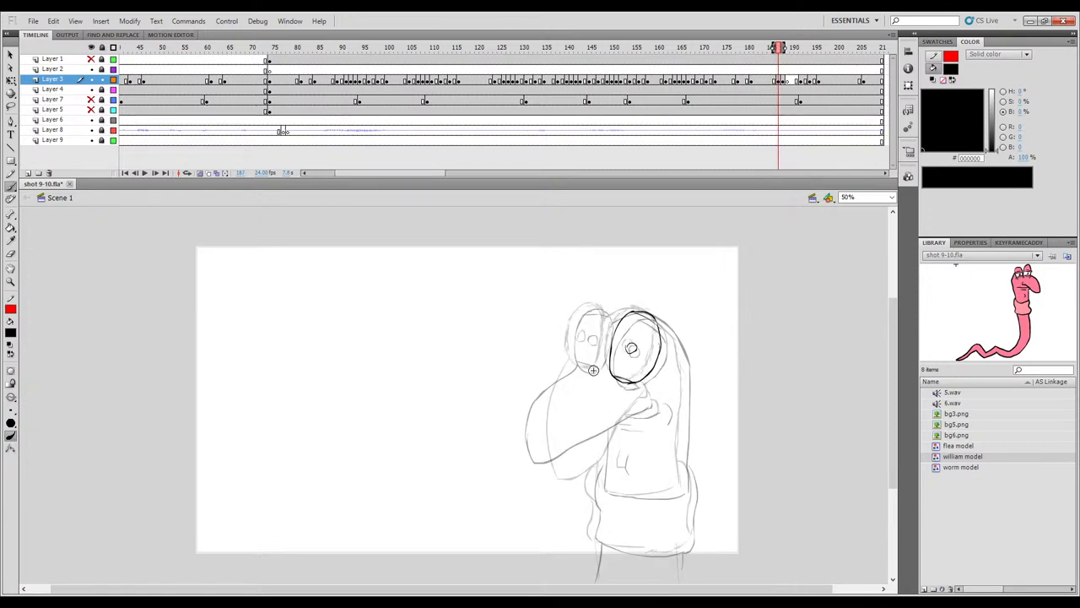
# Draw the worm's smaller eye outline and its pupil on frame 187, between the two onion-skinned eye positions.
pyautogui.moveTo(584, 370); pyautogui.dragTo(599, 368)
pyautogui.hotkey('ctrl', 'z')
pyautogui.moveTo(578, 316); pyautogui.dragTo(589, 307)
pyautogui.hotkey('ctrl', 'z')
pyautogui.moveTo(573, 317)
pyautogui.mouseDown()
pyautogui.moveTo(572, 359)
pyautogui.moveTo(601, 368)
pyautogui.mouseUp()
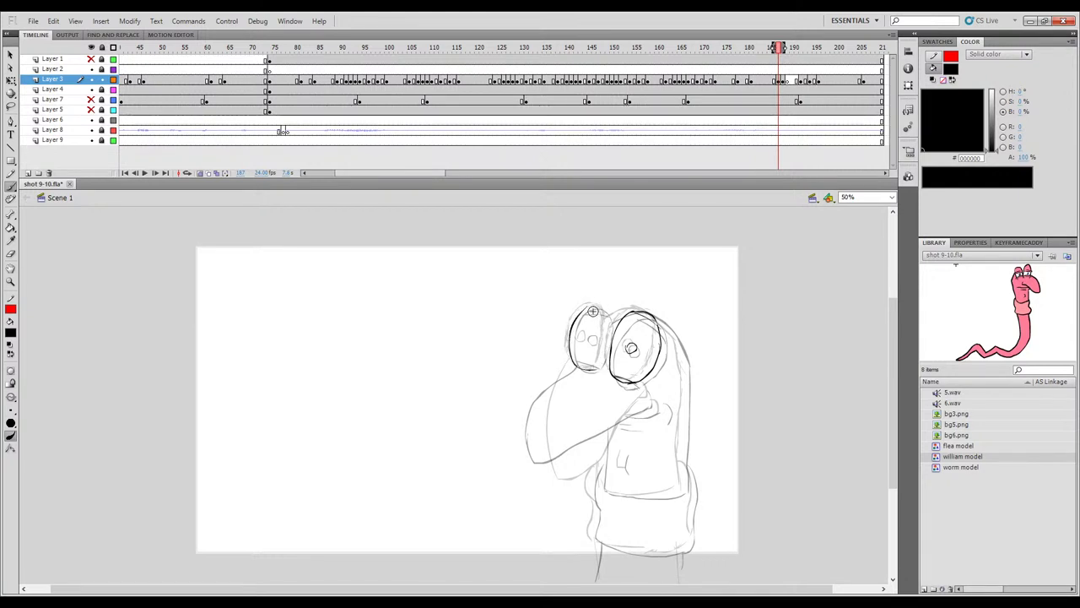
pyautogui.hotkey('ctrl', 'z')
pyautogui.moveTo(577, 317); pyautogui.dragTo(571, 329)
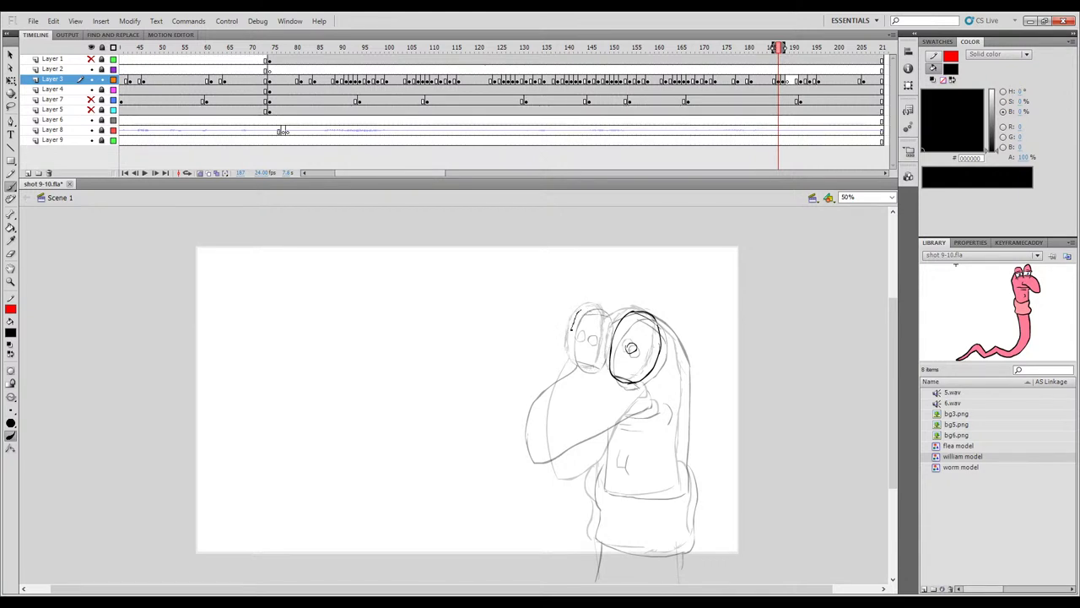
pyautogui.moveTo(578, 368); pyautogui.dragTo(600, 369)
pyautogui.moveTo(588, 306); pyautogui.dragTo(606, 311)
# Compare the eyes with the neighbouring drawings and draw the beak's mouth corner beneath the larger eye on frame 187.
pyautogui.press('.')
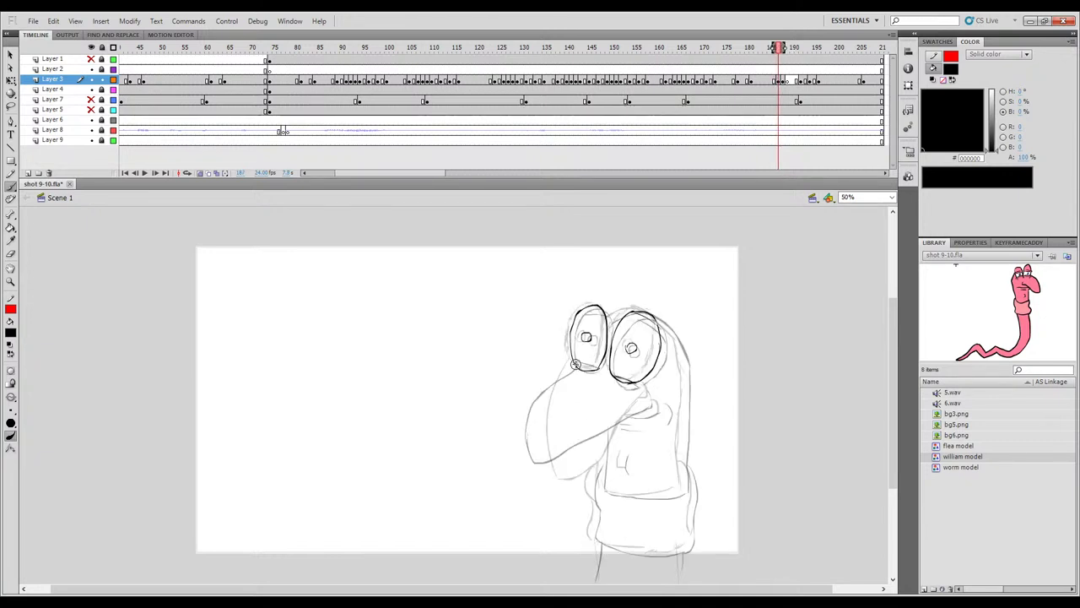
pyautogui.press('.')
pyautogui.press(',')
pyautogui.press('.')
pyautogui.press(',')
pyautogui.press('.')
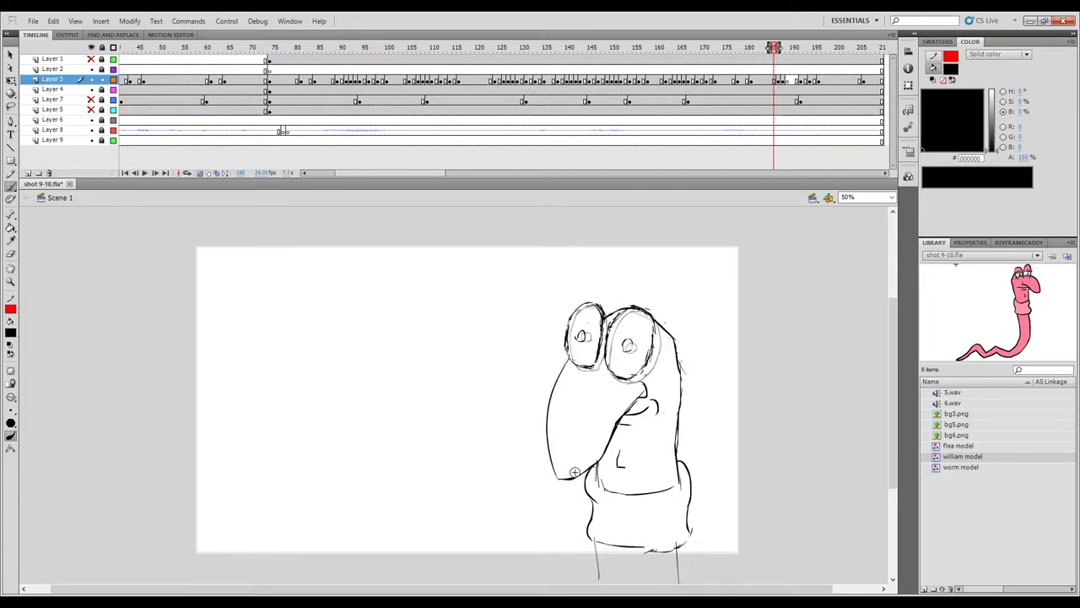
pyautogui.press(',')
pyautogui.press('.')
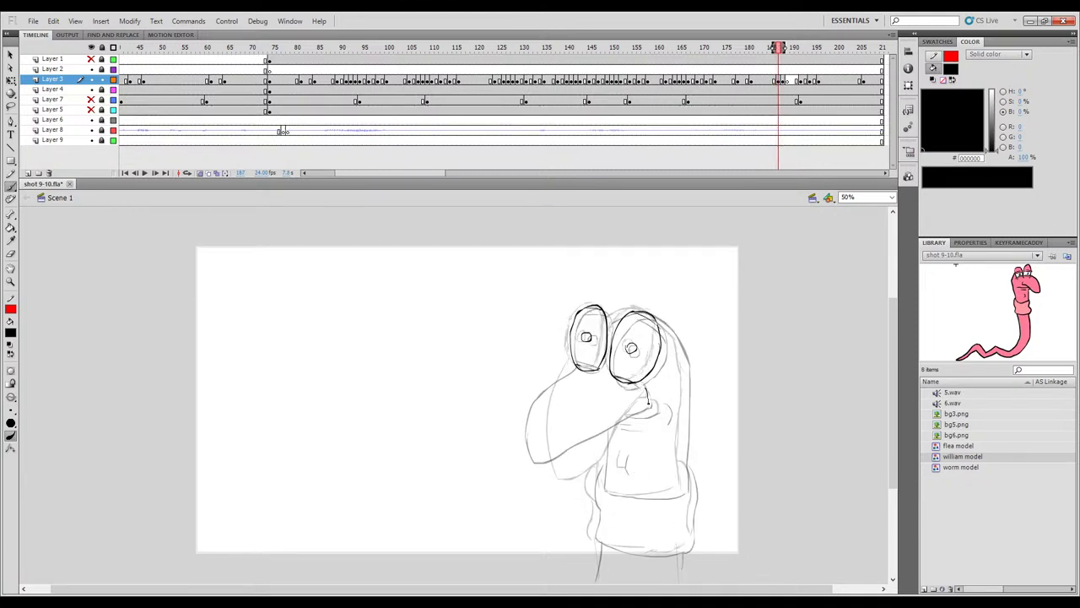
pyautogui.press(',')
pyautogui.moveTo(645, 387); pyautogui.dragTo(647, 401)
# Flip repeatedly through the drawings around frame 187 to examine how the beak moves between the head positions.
pyautogui.press(',')
pyautogui.press('.')
pyautogui.press(',')
pyautogui.press('.')
pyautogui.press(',')
pyautogui.press('.')
pyautogui.press(',')
pyautogui.press('.')
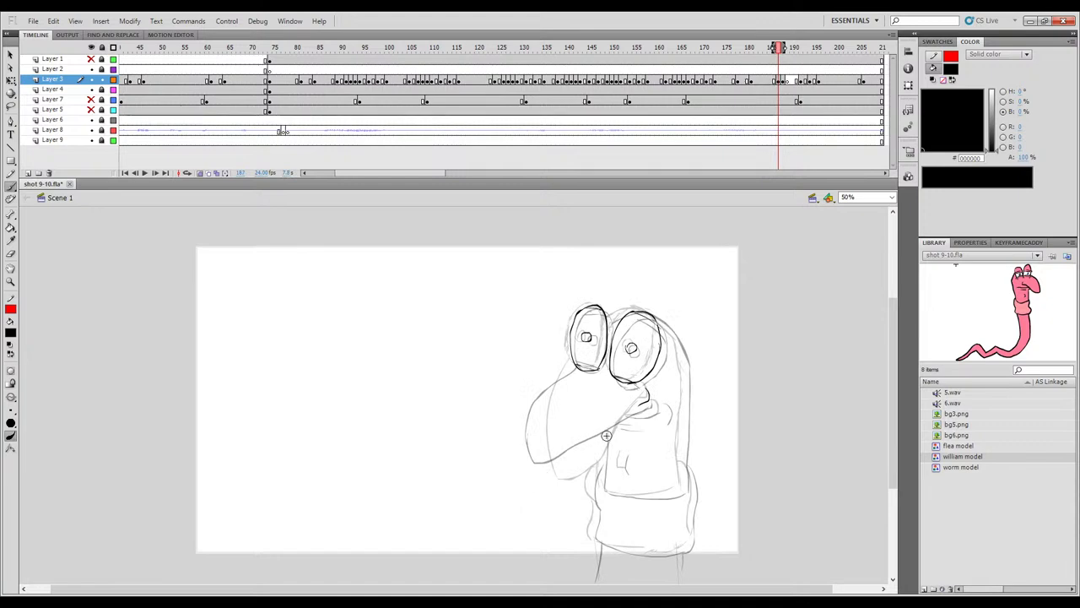
pyautogui.press(',')
pyautogui.press('.')
pyautogui.press(',')
pyautogui.press('.')
pyautogui.press('.')
pyautogui.press(',')
pyautogui.press(',')
pyautogui.press('.')
pyautogui.press(',')
pyautogui.press('.')
pyautogui.press(',')
pyautogui.press('.')
pyautogui.press(',')
pyautogui.press('.')
pyautogui.press('.')
pyautogui.press(',')
pyautogui.press(',')
pyautogui.press('.')
# Draw the beak on frame 187, from the smaller eye down to the tip and back up to the mouth corner.
pyautogui.moveTo(572, 366)
pyautogui.mouseDown()
pyautogui.moveTo(536, 409)
pyautogui.moveTo(562, 373)
pyautogui.moveTo(546, 398)
pyautogui.moveTo(547, 469)
pyautogui.mouseUp()
pyautogui.hotkey('ctrl', 'z')
pyautogui.press(',')
pyautogui.press('.')
pyautogui.moveTo(643, 404); pyautogui.dragTo(626, 414)
pyautogui.moveTo(590, 448); pyautogui.dragTo(546, 477)
# Flip between frame 187 and its neighbours to examine the new beak's shape and the placement of the mouth creases.
pyautogui.press(',')
pyautogui.press('.')
pyautogui.press('.')
pyautogui.press(',')
pyautogui.press(',')
pyautogui.press('.')
pyautogui.press('.')
pyautogui.press(',')
pyautogui.press(',')
pyautogui.press('.')
pyautogui.press('.')
pyautogui.press(',')
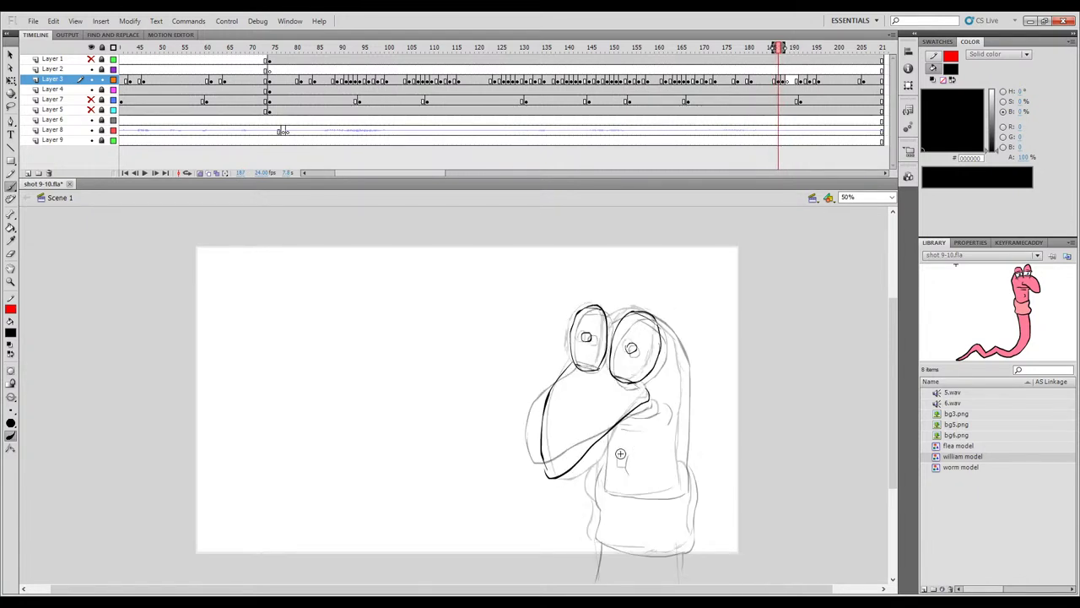
pyautogui.press('.')
pyautogui.press(',')
pyautogui.press('.')
pyautogui.press(',')
pyautogui.press('.')
pyautogui.press(',')
# Draw the mouth line, cheek and chin creases, and the top and back contour of the head on frame 187.
pyautogui.moveTo(630, 417); pyautogui.dragTo(656, 411)
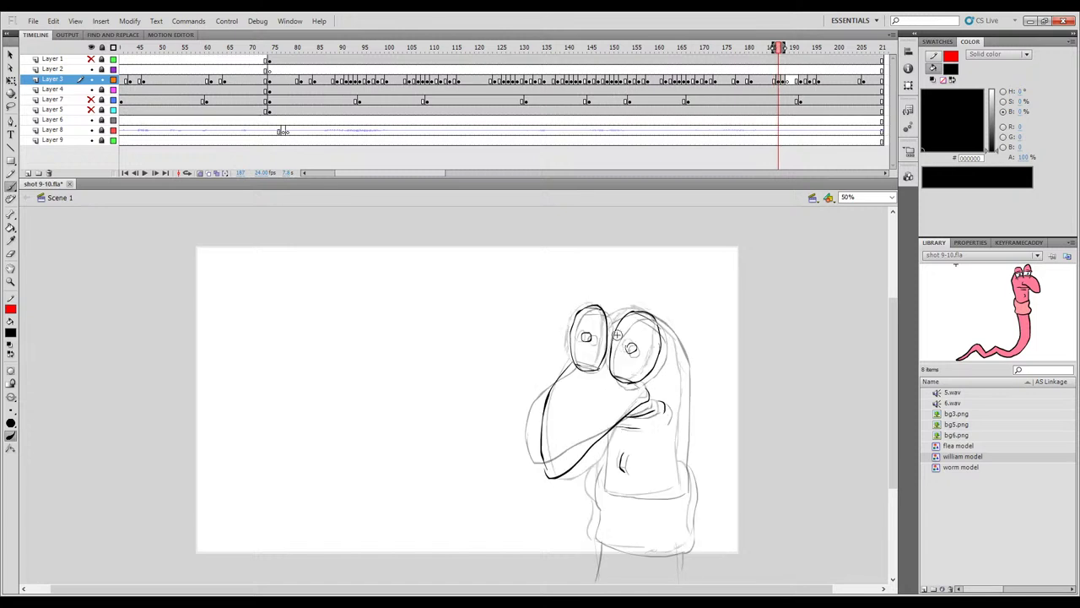
pyautogui.moveTo(609, 318); pyautogui.dragTo(628, 312)
pyautogui.moveTo(677, 344); pyautogui.dragTo(685, 373)
pyautogui.press(',')
pyautogui.press('.')
pyautogui.press(',')
pyautogui.press('.')
# Draw the front of the neck, the rest of the back contour and the curved lower edge at the collar.
pyautogui.moveTo(604, 444); pyautogui.dragTo(597, 488)
pyautogui.hotkey('ctrl', 'z')
pyautogui.moveTo(602, 436)
pyautogui.mouseDown()
pyautogui.moveTo(601, 483)
pyautogui.moveTo(646, 497)
pyautogui.moveTo(683, 485)
pyautogui.mouseUp()
pyautogui.moveTo(685, 372); pyautogui.dragTo(683, 447)
pyautogui.moveTo(682, 489); pyautogui.dragTo(619, 468)
pyautogui.press(',')
pyautogui.press('.')
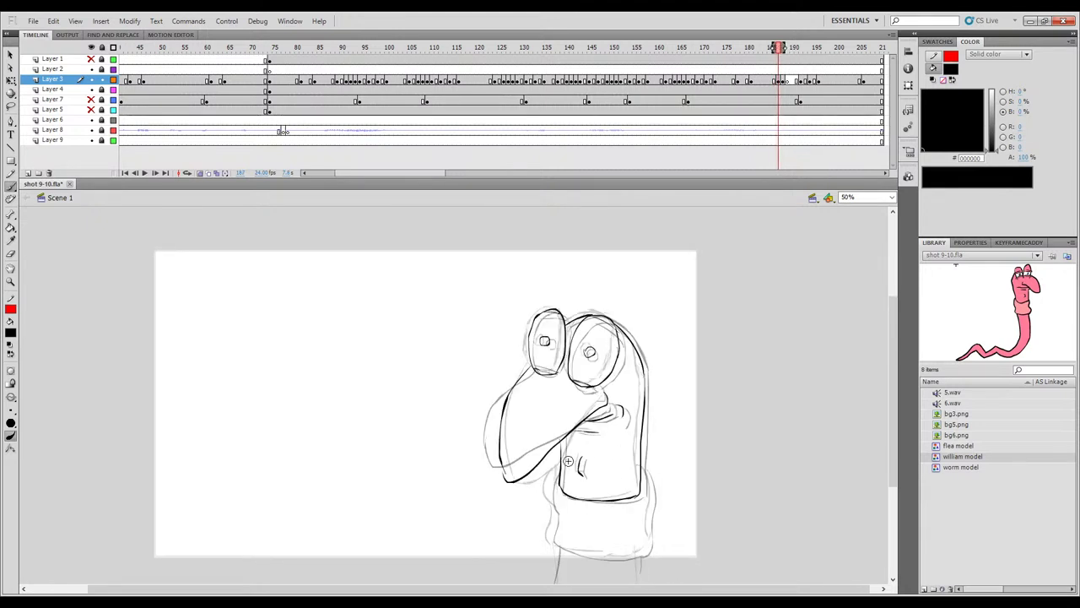
# Turn off onion skin and flip between frame 187 and the adjacent drawings to check the finished head.
pyautogui.click(198, 172)
pyautogui.press('.')
pyautogui.press(',')
pyautogui.press(',')
pyautogui.press('.')
# Play the worm's head animation from about frame 165, and again from about frame 158.
pyautogui.moveTo(778, 52)
pyautogui.mouseDown()
pyautogui.moveTo(769, 54)
pyautogui.moveTo(837, 67)
pyautogui.moveTo(681, 89)
pyautogui.mouseUp()
pyautogui.press('.')
pyautogui.press('.')
pyautogui.press('Return')
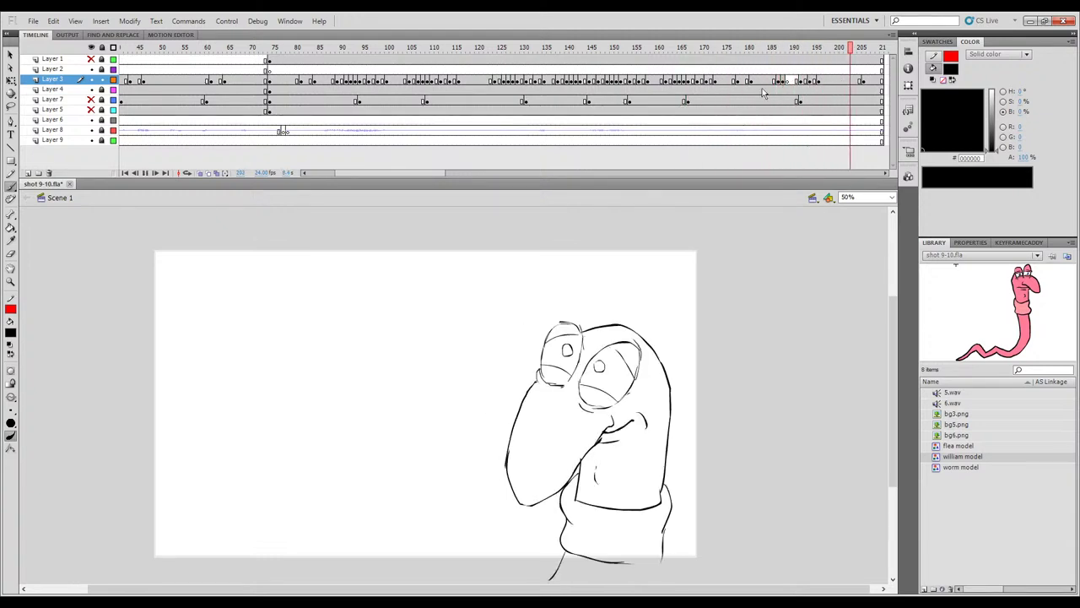
pyautogui.moveTo(804, 52); pyautogui.dragTo(647, 82)
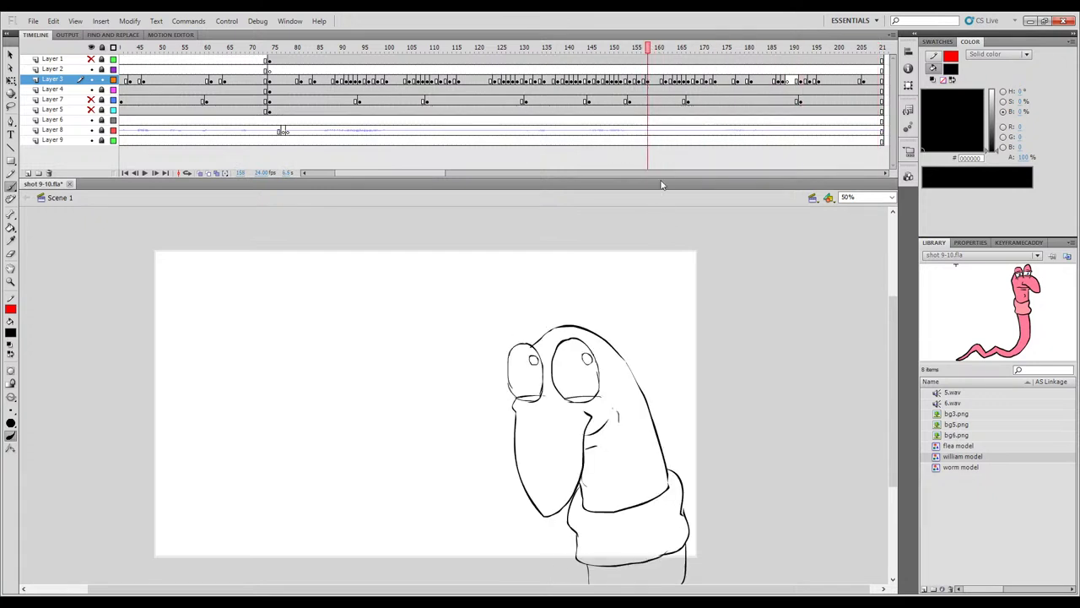
pyautogui.press('Return')
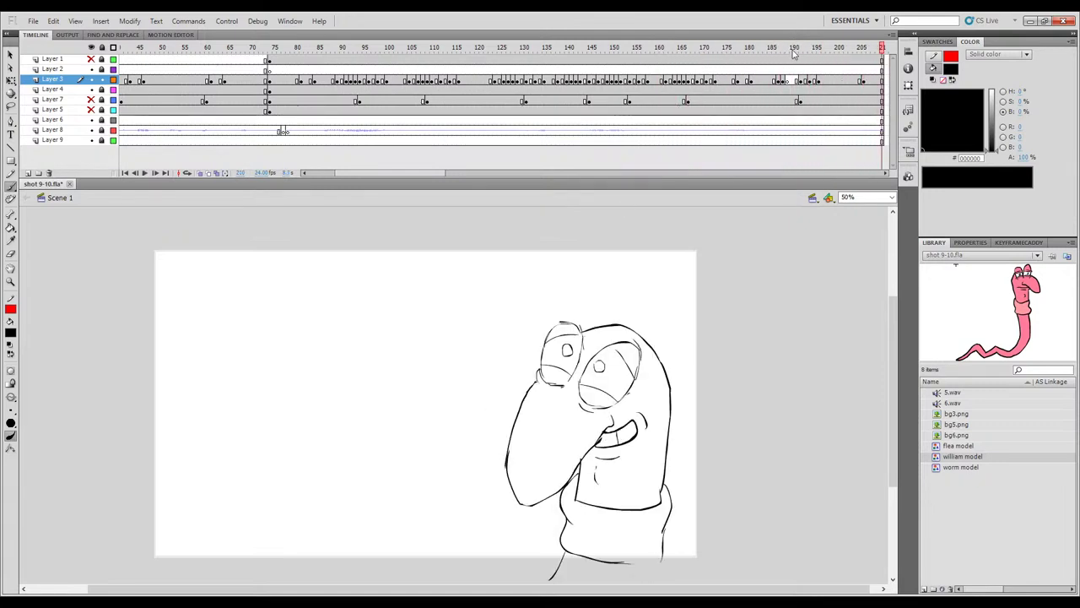
# Replay the worm's head animation from about frame 136, and once more from about frame 120.
pyautogui.moveTo(785, 52); pyautogui.dragTo(550, 52)
pyautogui.press('Return')
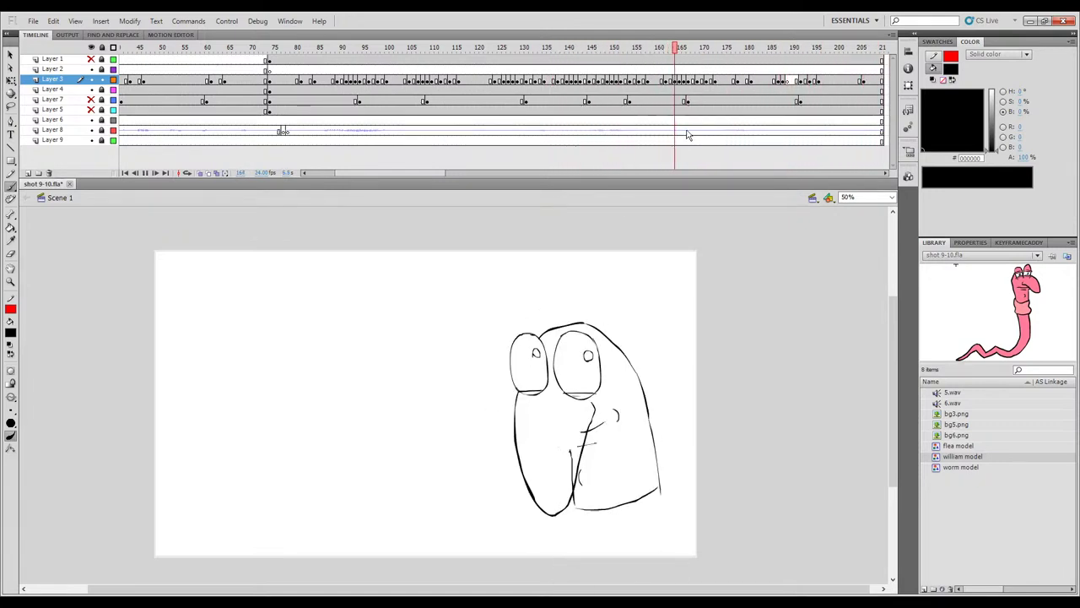
pyautogui.press('Return')
pyautogui.moveTo(728, 49); pyautogui.dragTo(549, 53)
pyautogui.press('Return')
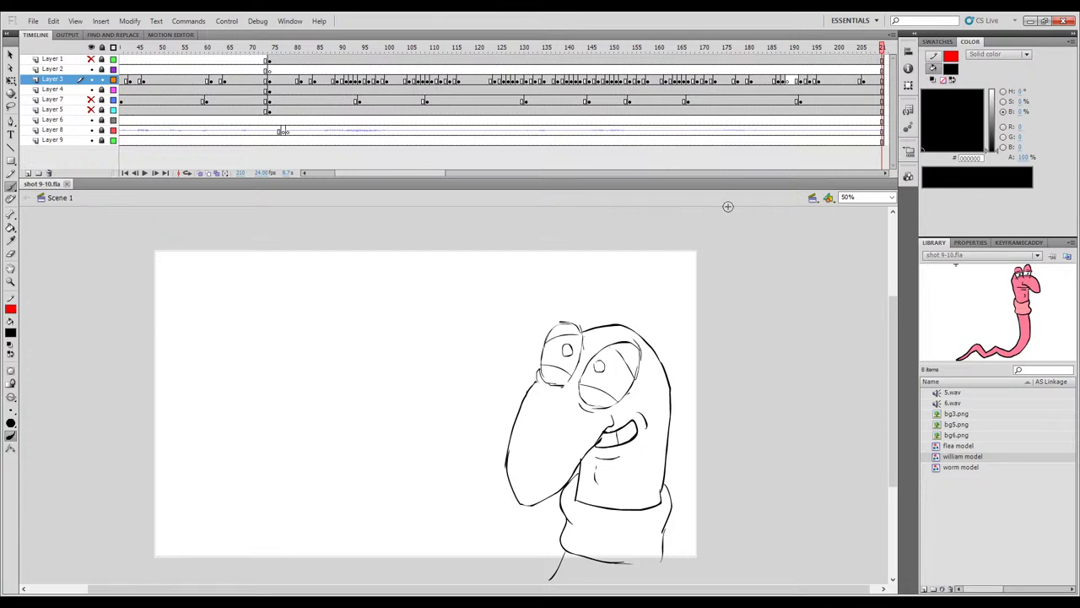
pyautogui.moveTo(712, 50); pyautogui.dragTo(477, 50)
pyautogui.press('Return')
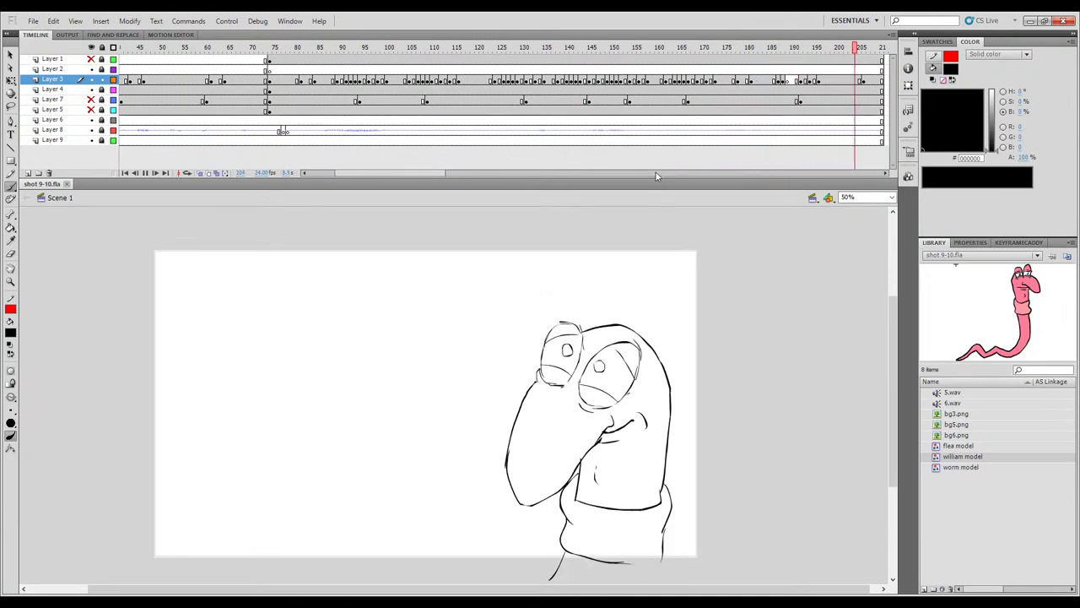
# Turn onion skin back on at frame 187 and move to the blank frame 189, comparing the surrounding head drawings.
pyautogui.moveTo(747, 49)
pyautogui.mouseDown()
pyautogui.moveTo(797, 68)
pyautogui.moveTo(754, 71)
pyautogui.moveTo(819, 76)
pyautogui.moveTo(494, 91)
pyautogui.moveTo(749, 113)
pyautogui.moveTo(779, 127)
pyautogui.mouseUp()
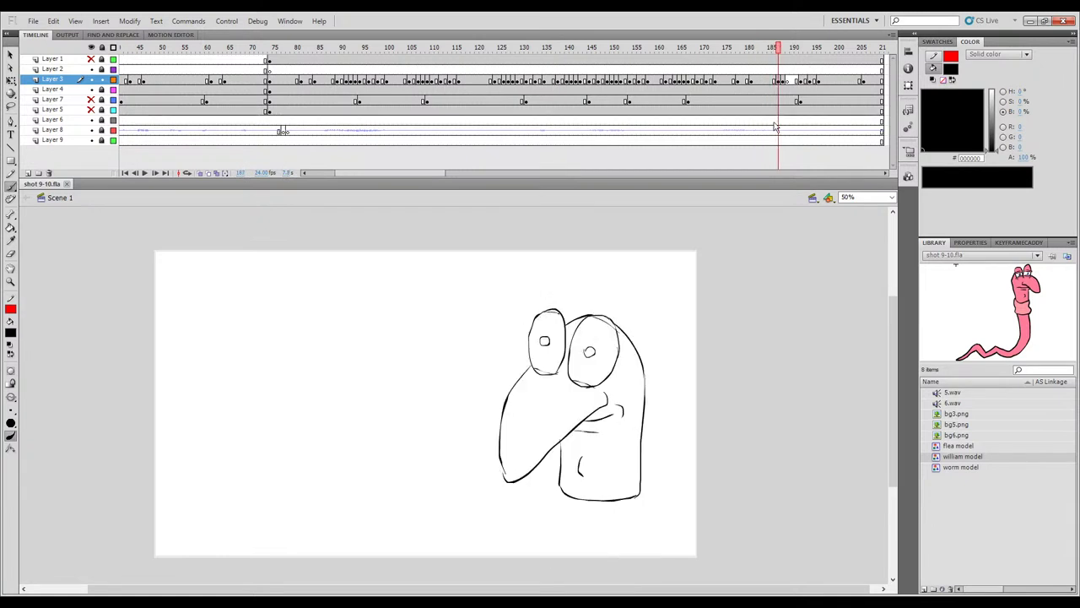
pyautogui.click(201, 173)
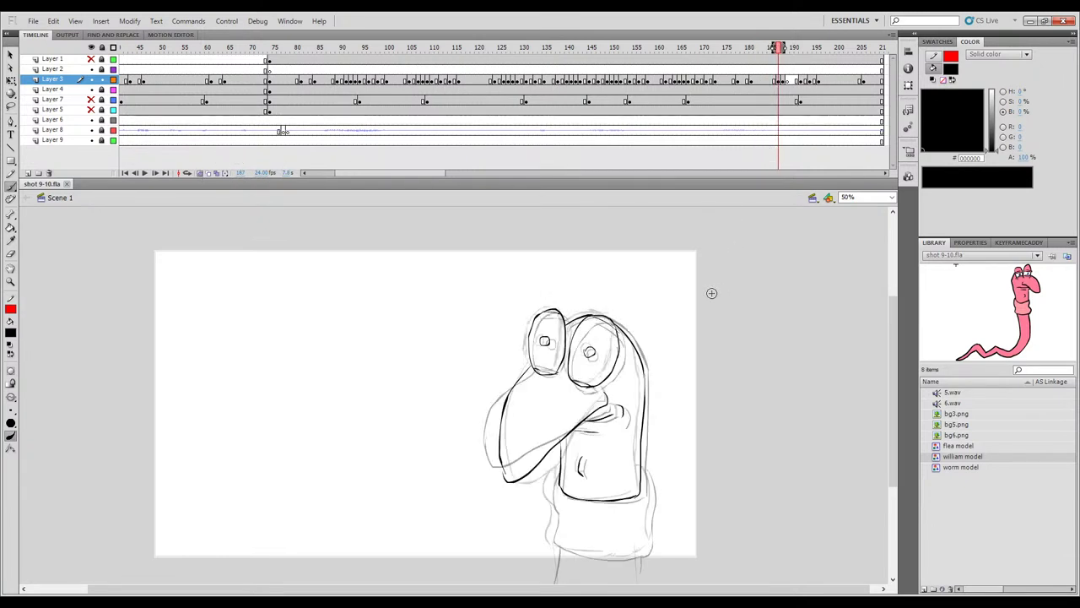
pyautogui.press(',')
pyautogui.press('.')
pyautogui.press('.')
pyautogui.press('.')
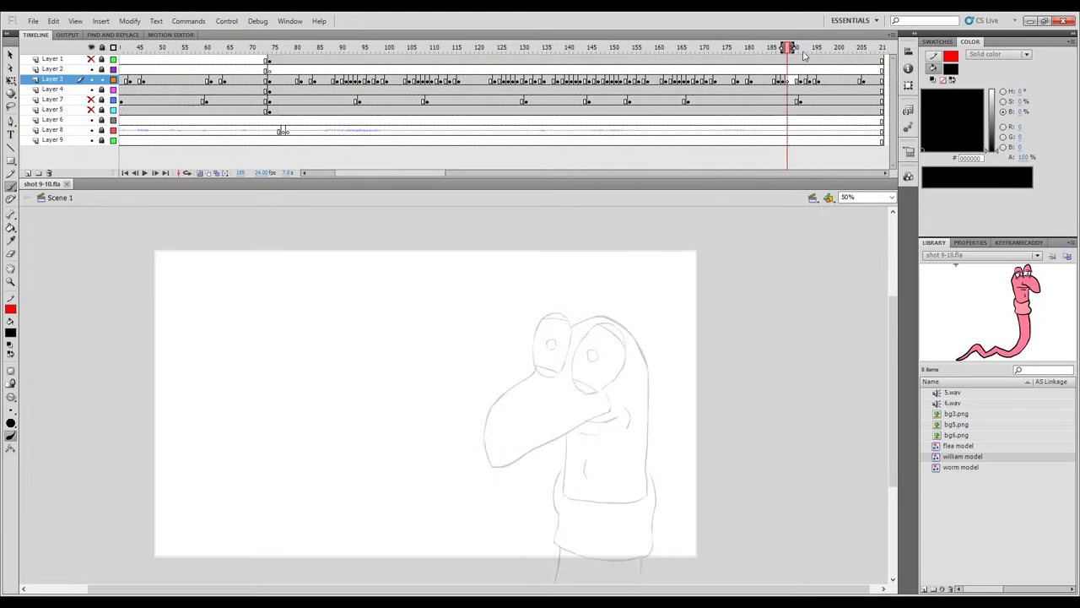
pyautogui.press(',')
pyautogui.press('.')
pyautogui.press(',')
pyautogui.press('.')
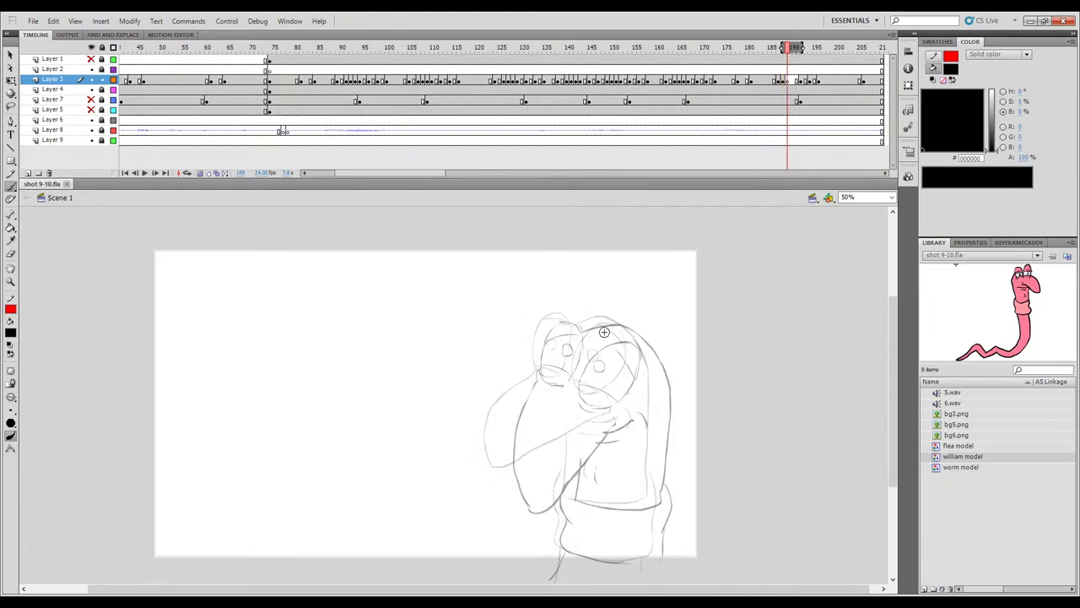
# Draw the larger eye on frame 189 with its outline, pupil and eyelid lines, between the onion-skinned positions.
pyautogui.moveTo(578, 368); pyautogui.dragTo(577, 371)
pyautogui.hotkey('ctrl', 'z')
pyautogui.moveTo(600, 332); pyautogui.dragTo(578, 385)
pyautogui.hotkey('ctrl', 'z')
pyautogui.moveTo(603, 332)
pyautogui.mouseDown()
pyautogui.moveTo(586, 347)
pyautogui.moveTo(577, 389)
pyautogui.moveTo(590, 407)
pyautogui.mouseUp()
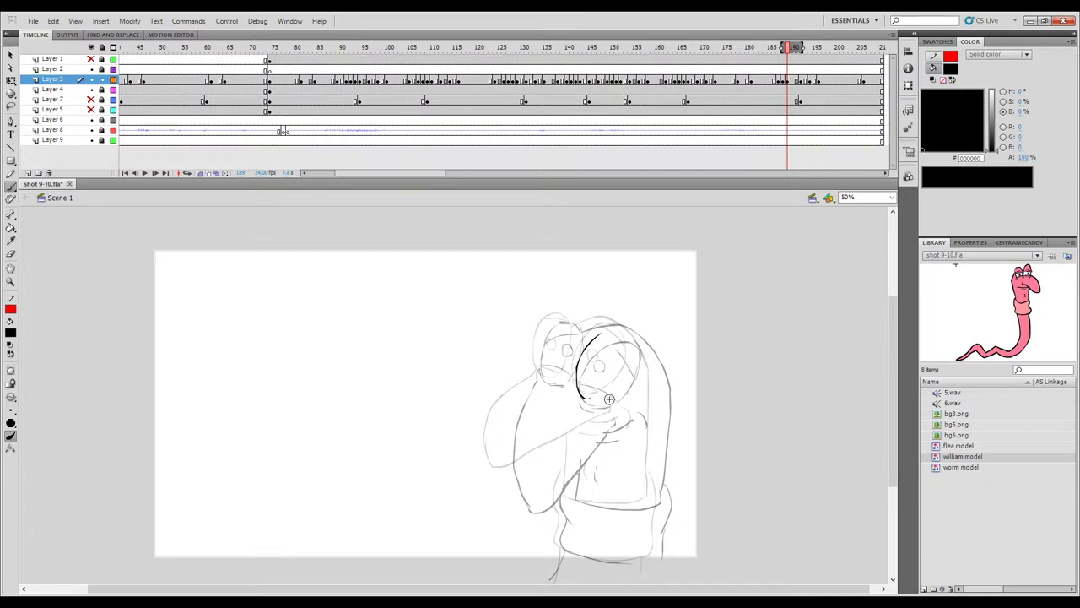
pyautogui.moveTo(595, 337); pyautogui.dragTo(612, 331)
pyautogui.moveTo(629, 375)
pyautogui.mouseDown()
pyautogui.moveTo(611, 393)
pyautogui.moveTo(585, 398)
pyautogui.mouseUp()
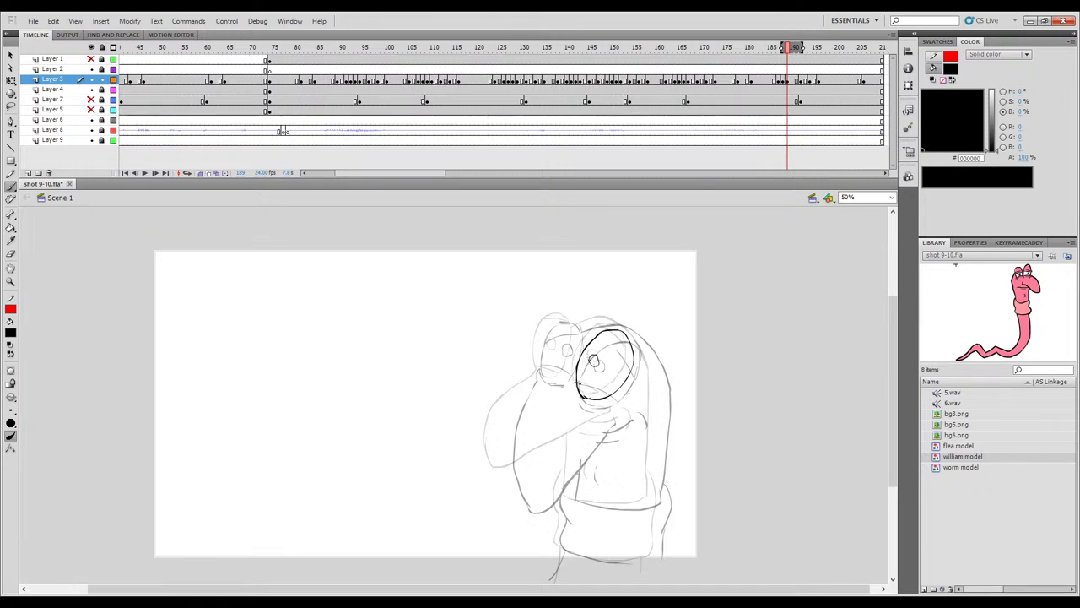
pyautogui.moveTo(601, 393); pyautogui.dragTo(610, 395)
pyautogui.moveTo(601, 332); pyautogui.dragTo(634, 370)
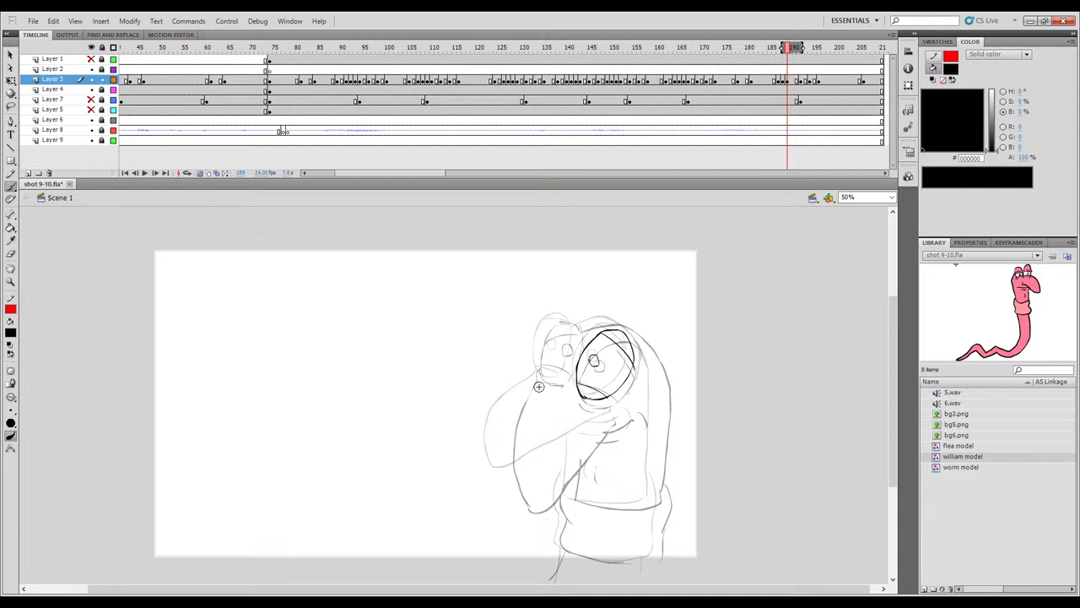
# Draw the smaller eye's outline and pupil on frame 189, redoing the strokes that miss the in-between position.
pyautogui.hotkey('ctrl', 'z')
pyautogui.moveTo(544, 323); pyautogui.dragTo(537, 361)
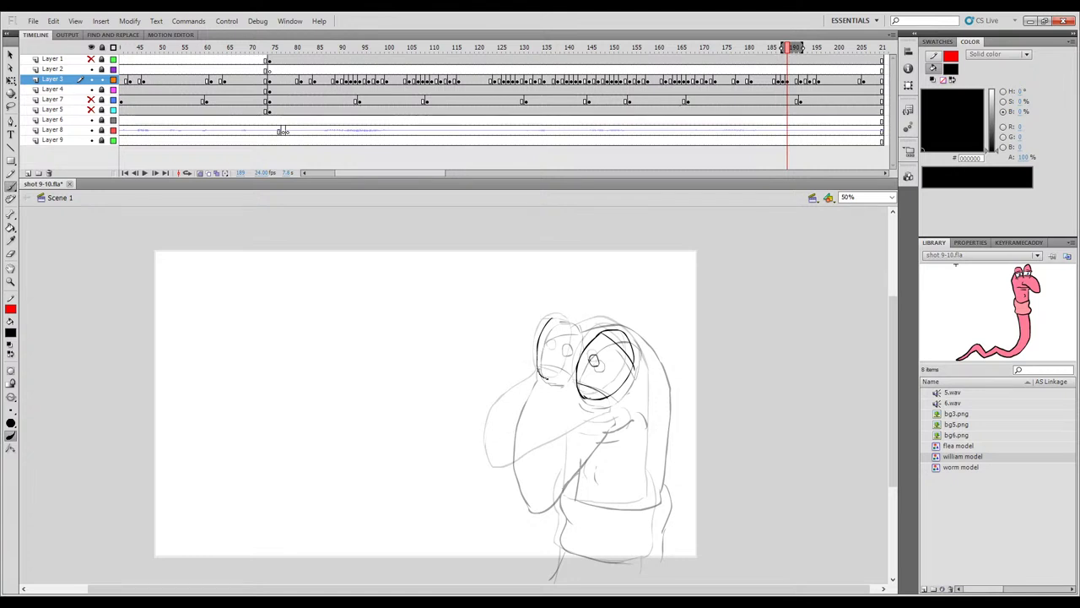
pyautogui.hotkey('ctrl', 'z')
pyautogui.moveTo(540, 372); pyautogui.dragTo(546, 381)
pyautogui.moveTo(562, 318)
pyautogui.mouseDown()
pyautogui.moveTo(576, 332)
pyautogui.moveTo(567, 372)
pyautogui.mouseUp()
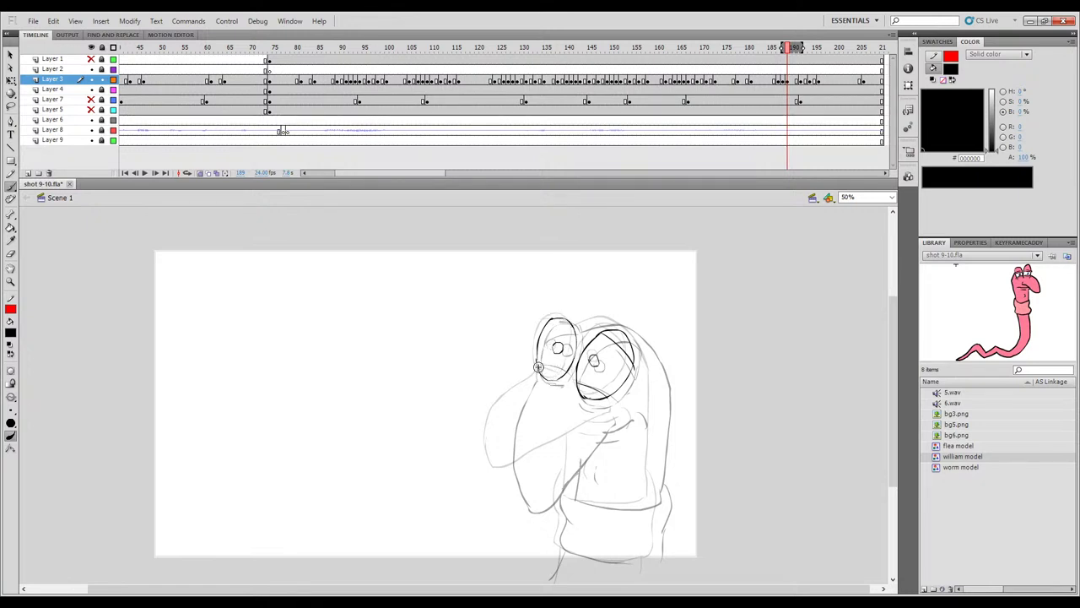
# Add the smaller eye's eyelid lines on frame 189, flipping through the neighbouring drawings to compare the eyes.
pyautogui.press(',')
pyautogui.press('.')
pyautogui.press('.')
pyautogui.press('.')
pyautogui.press(',')
pyautogui.press('.')
pyautogui.press(',')
pyautogui.press(',')
pyautogui.press(',')
pyautogui.press('.')
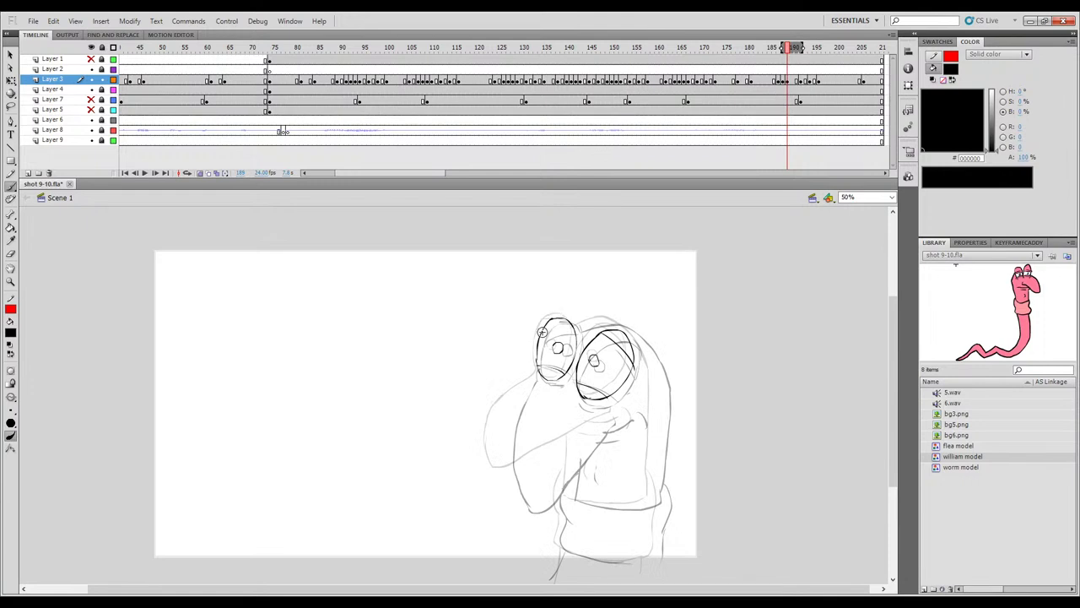
pyautogui.press(',')
pyautogui.press('.')
pyautogui.press(',')
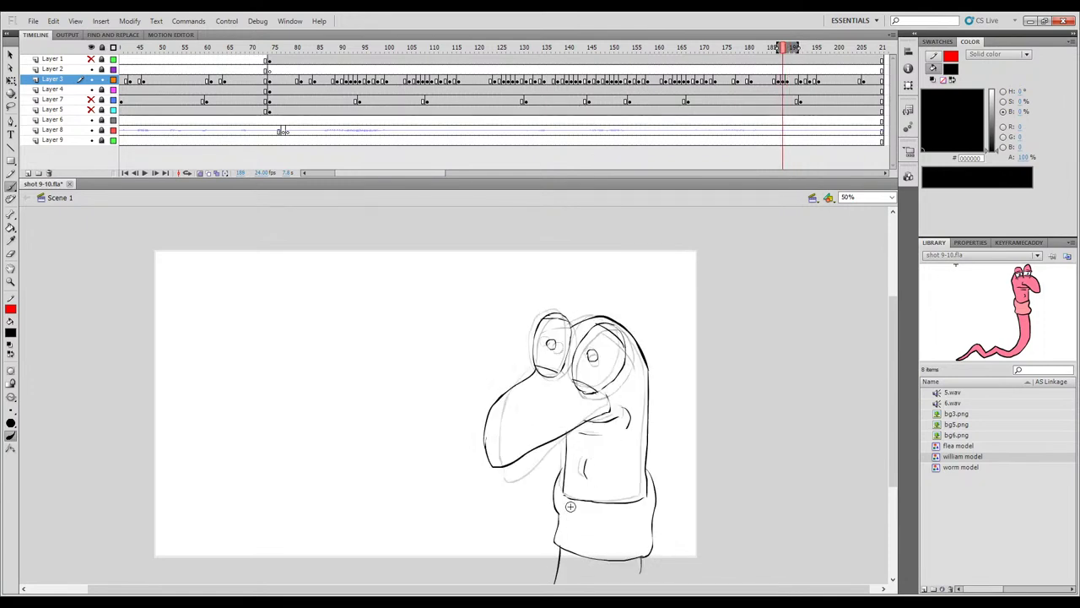
pyautogui.press('.')
pyautogui.press(',')
pyautogui.press('.')
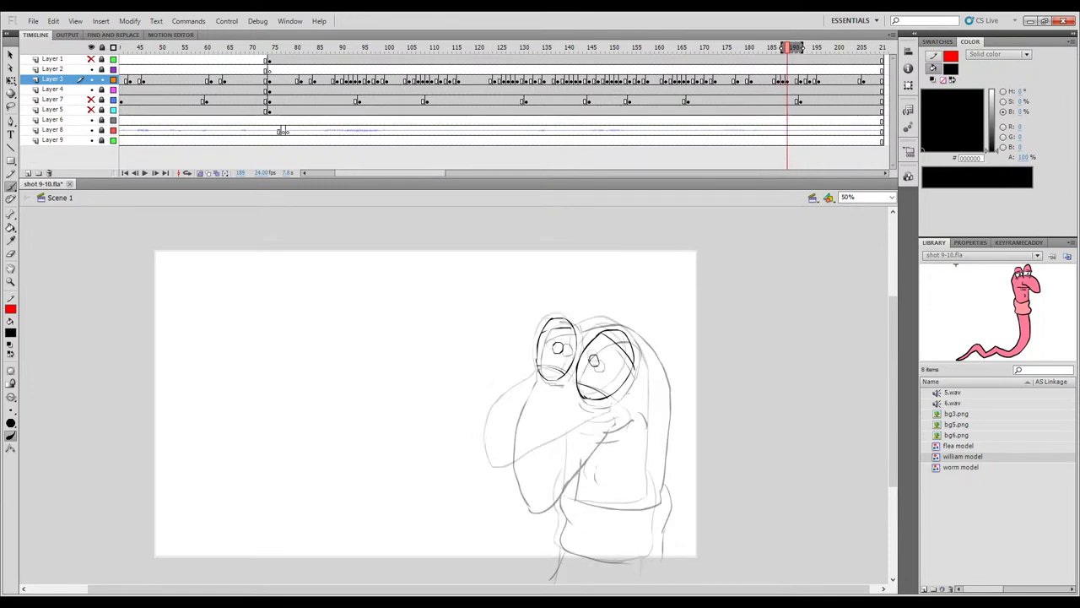
# Draw the beak's lower edge from the mouth corner on frame 189, comparing it against the neighbouring head drawings.
pyautogui.moveTo(609, 414); pyautogui.dragTo(567, 446)
pyautogui.press('.')
pyautogui.press(',')
pyautogui.press(',')
pyautogui.press('.')
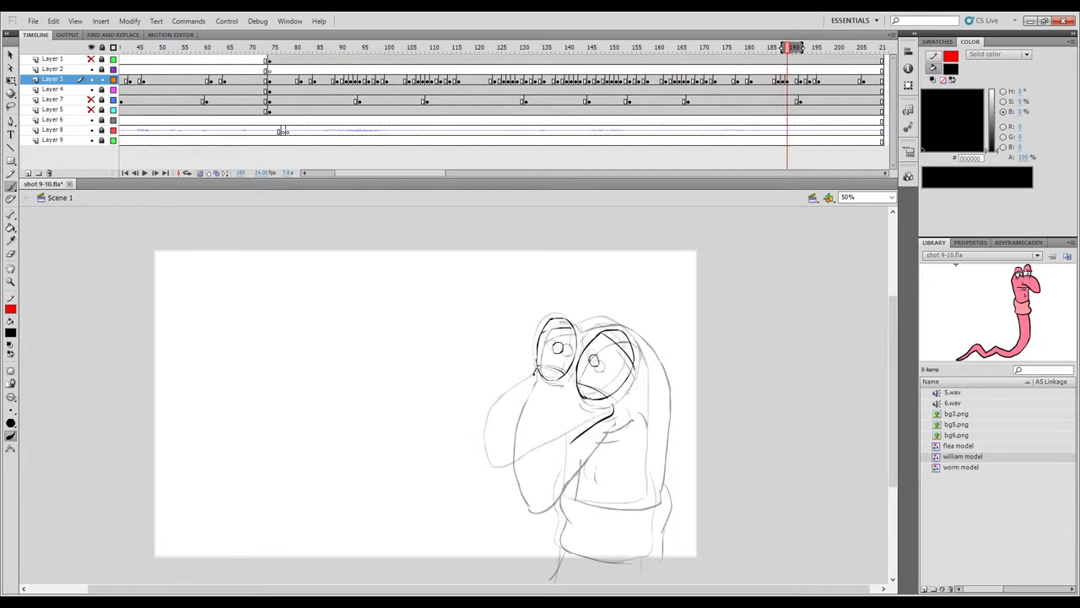
pyautogui.press(',')
pyautogui.press(',')
pyautogui.press(',')
pyautogui.press(',')
pyautogui.press('.')
pyautogui.press('.')
pyautogui.press('.')
pyautogui.press('.')
# Undo the last beak stroke and complete the beak's front edge and rounded tip on frame 189, between the onion-skinned positions.
pyautogui.press(',')
pyautogui.press('.')
pyautogui.press(',')
pyautogui.press(',')
pyautogui.press(',')
pyautogui.press(',')
pyautogui.press('.')
pyautogui.press('.')
pyautogui.press('.')
pyautogui.press('.')
pyautogui.press(',')
pyautogui.press('.')
pyautogui.hotkey('ctrl', 'z')
pyautogui.press(',')
pyautogui.press('.')
pyautogui.press('.')
pyautogui.moveTo(509, 426); pyautogui.dragTo(490, 480)
# Flip back and forth through the frames around 189 to check how the beak moves between the head drawings.
pyautogui.press('.')
pyautogui.press('.')
pyautogui.press('.')
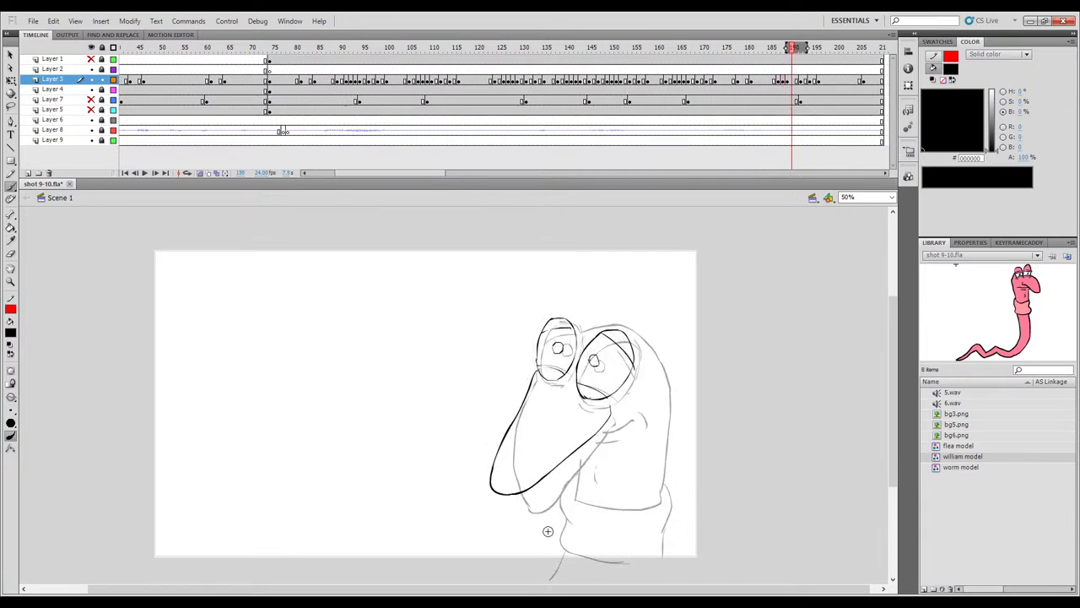
pyautogui.press(',')
pyautogui.press(',')
pyautogui.press(',')
pyautogui.press('.')
pyautogui.press('.')
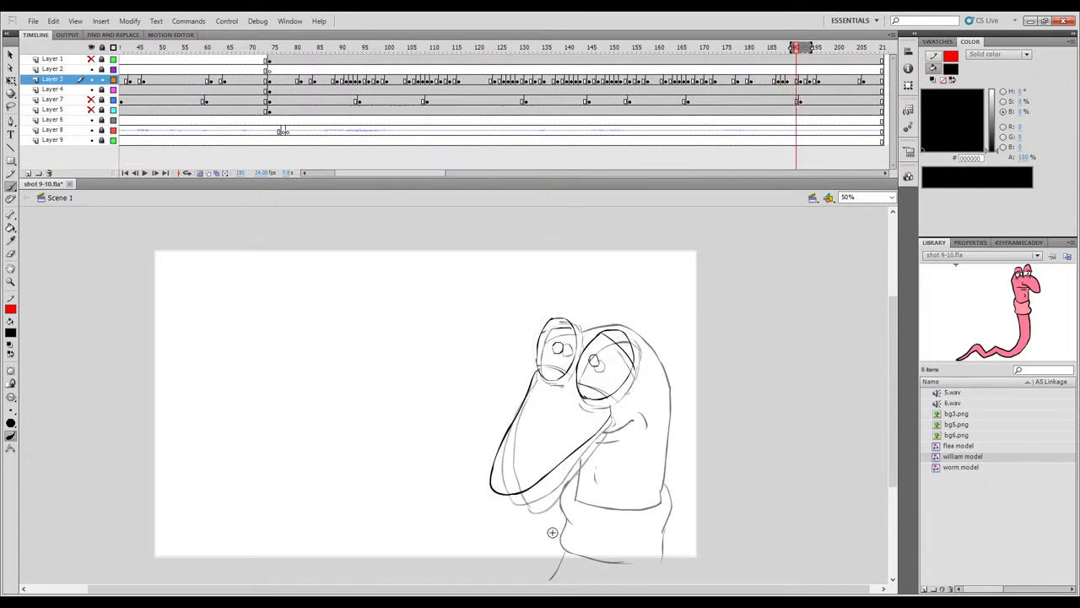
pyautogui.press('.')
pyautogui.press('.')
pyautogui.press('.')
pyautogui.press('.')
pyautogui.press('.')
pyautogui.press(',')
pyautogui.press(',')
pyautogui.press(',')
pyautogui.press(',')
pyautogui.press(',')
pyautogui.press(',')
pyautogui.press(',')
pyautogui.press(',')
pyautogui.press(',')
pyautogui.press('.')
pyautogui.press('.')
pyautogui.press('.')
pyautogui.press(',')
pyautogui.press(',')
pyautogui.press('.')
pyautogui.press(',')
pyautogui.press('.')
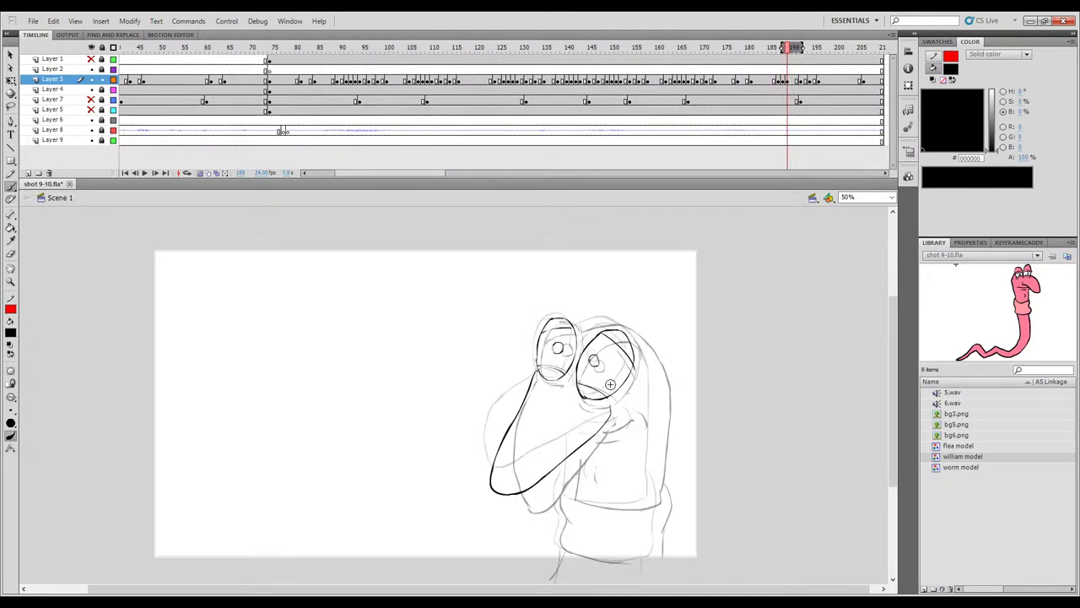
# Draw the top of the head, the front edge of the neck and the collar line on frame 189.
pyautogui.moveTo(574, 326)
pyautogui.mouseDown()
pyautogui.moveTo(637, 331)
pyautogui.moveTo(656, 380)
pyautogui.mouseUp()
pyautogui.press(',')
pyautogui.press('.')
pyautogui.moveTo(571, 463); pyautogui.dragTo(567, 506)
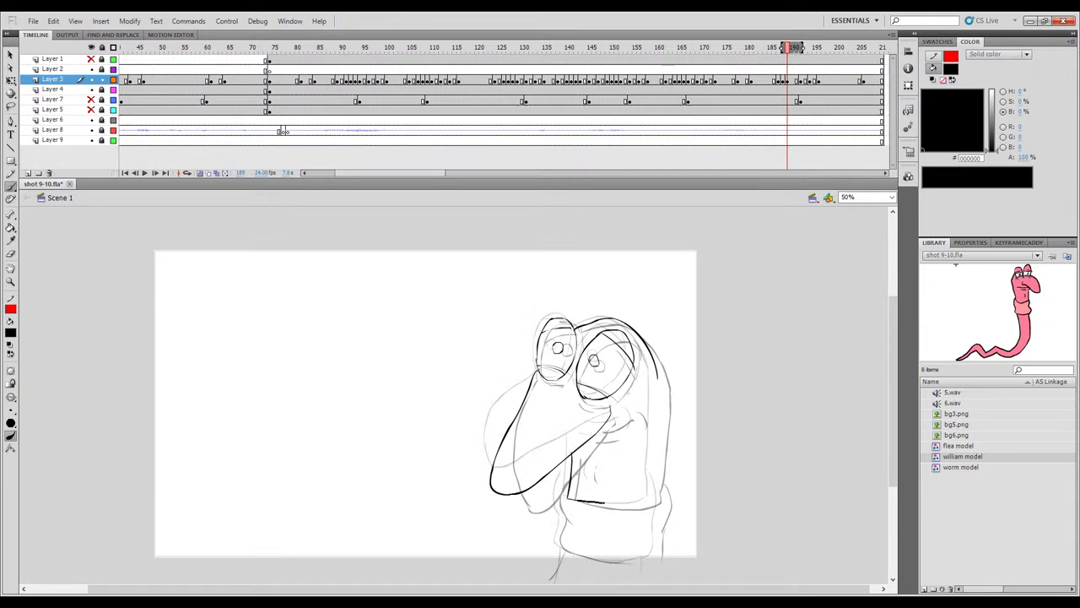
pyautogui.moveTo(571, 500); pyautogui.dragTo(660, 504)
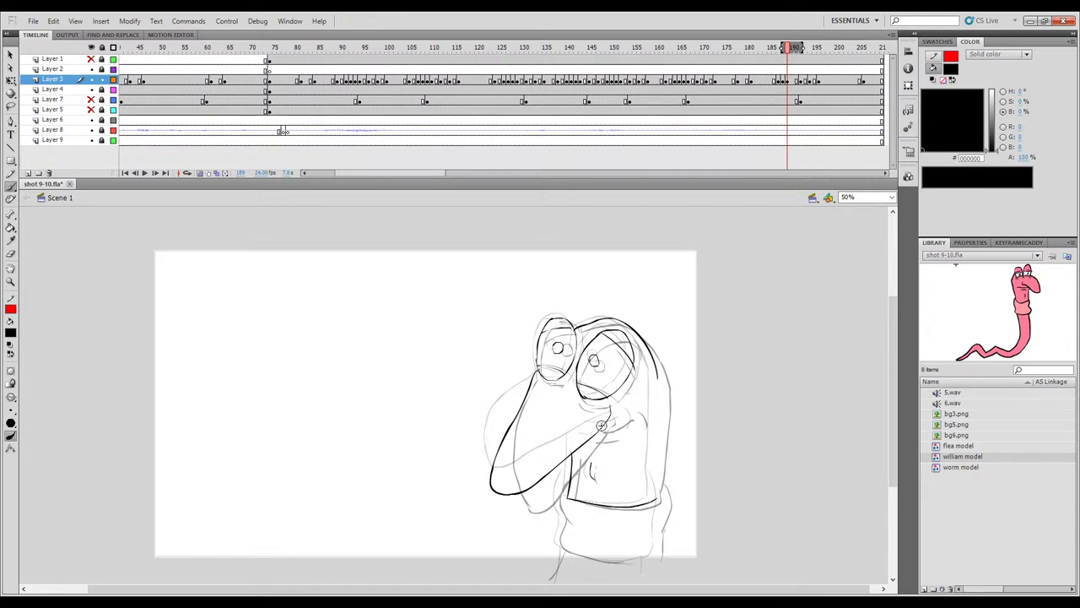
# Add the cheek crease beside the mouth and complete the back of the head down to the collar line on frame 189.
pyautogui.moveTo(625, 419)
pyautogui.mouseDown()
pyautogui.moveTo(589, 438)
pyautogui.moveTo(628, 432)
pyautogui.mouseUp()
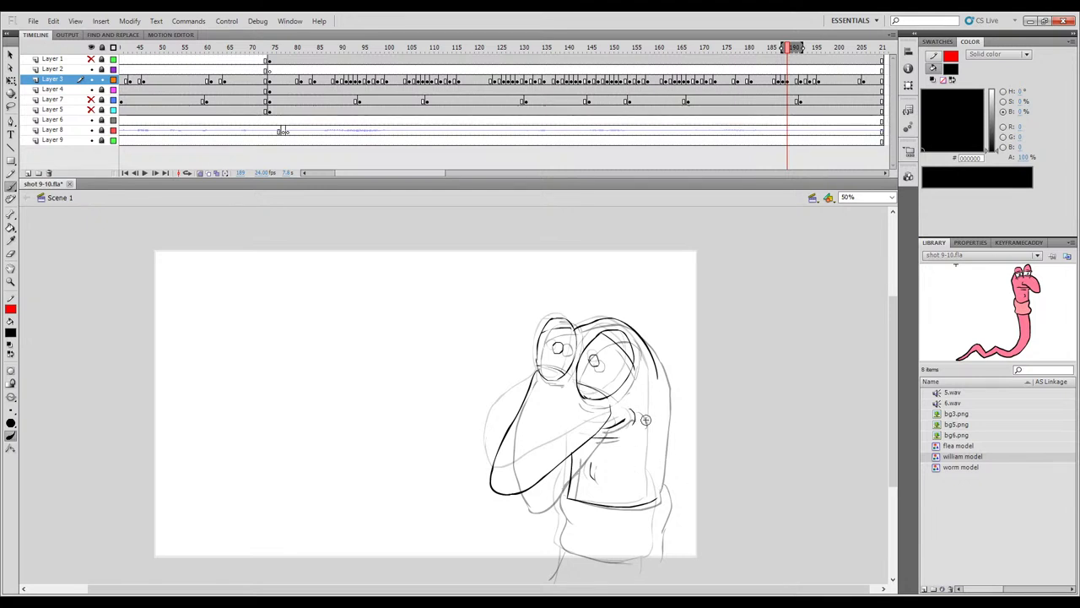
pyautogui.moveTo(658, 395); pyautogui.dragTo(660, 424)
pyautogui.moveTo(655, 479); pyautogui.dragTo(658, 501)
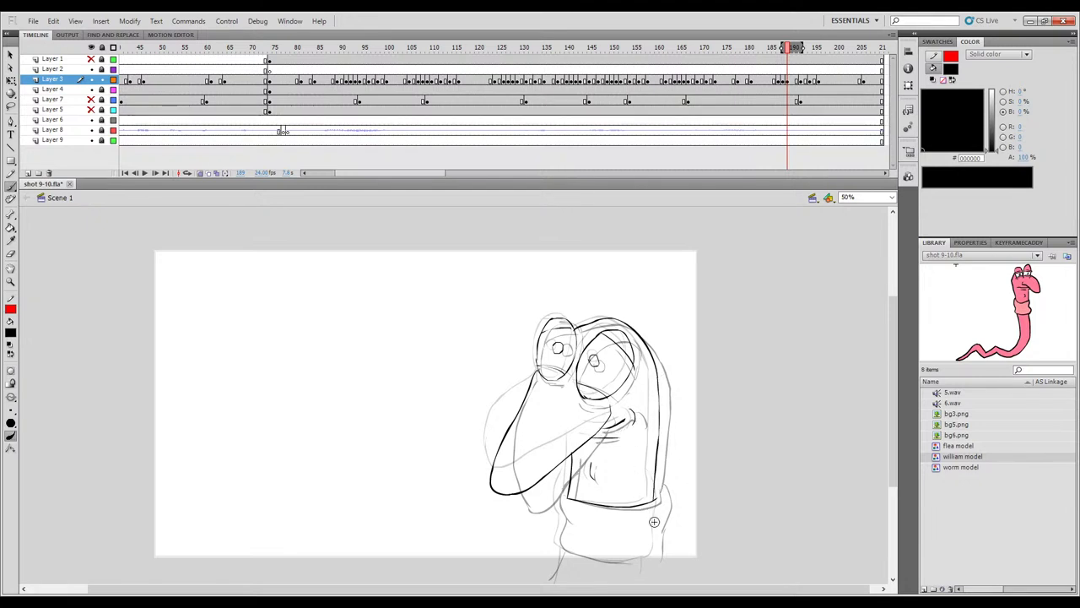
# Insert blank keyframes at frames 185 and 190 on Layer 3, and narrow the onion skin range around frame 185.
pyautogui.click(771, 82)
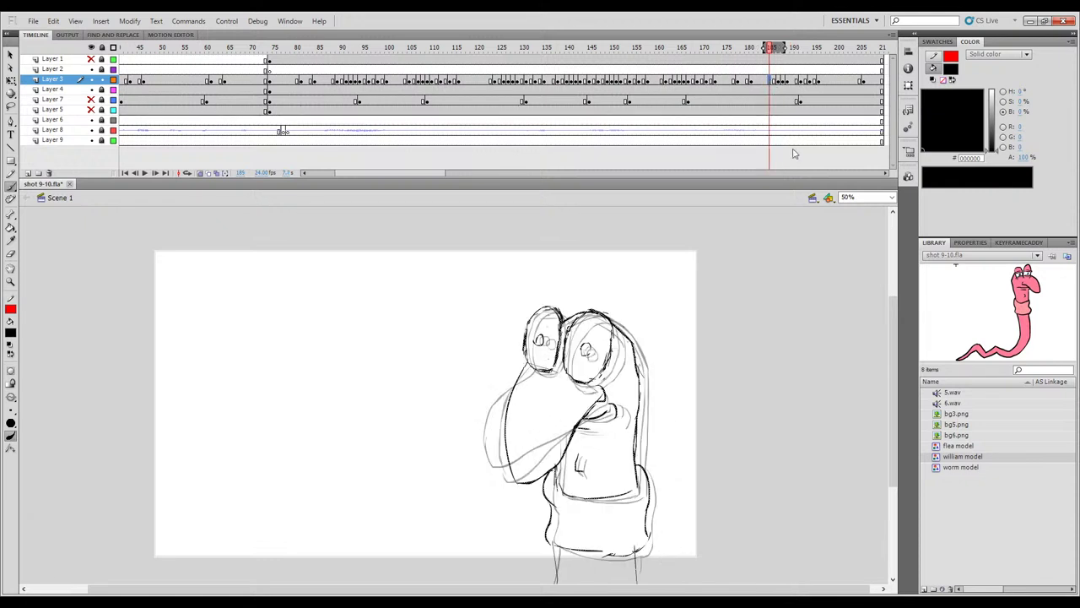
pyautogui.click(792, 79)
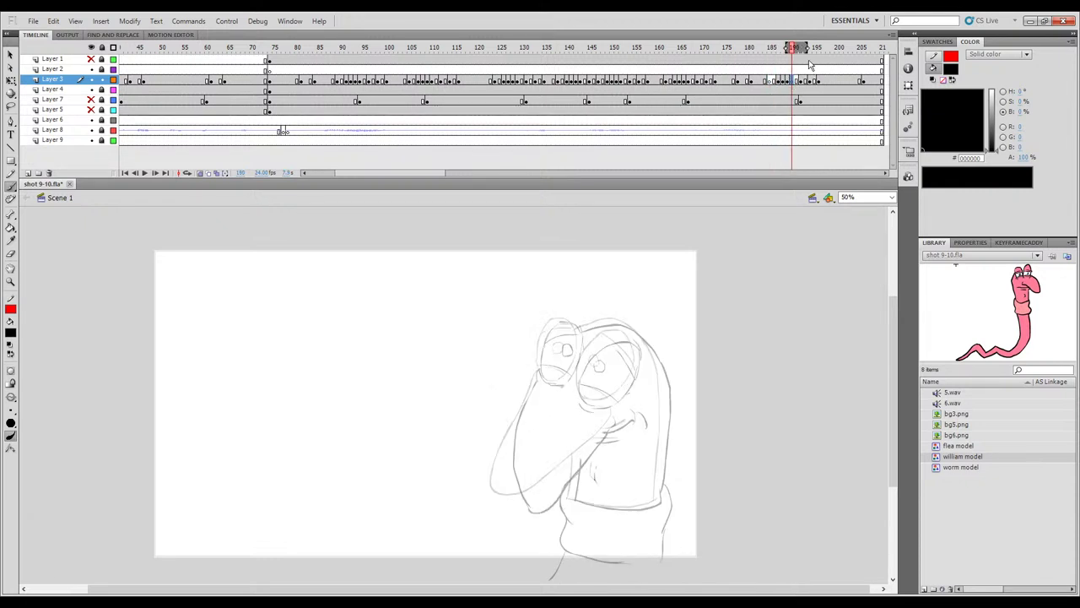
pyautogui.click(771, 82)
pyautogui.moveTo(785, 50); pyautogui.dragTo(779, 52)
# Flip between frame 185 and the preceding drawing to compare the head positions.
pyautogui.press(',')
pyautogui.press('.')
pyautogui.press(',')
pyautogui.press('.')
pyautogui.press(',')
pyautogui.press('.')
pyautogui.press(',')
pyautogui.press('.')
pyautogui.press(',')
pyautogui.press('.')
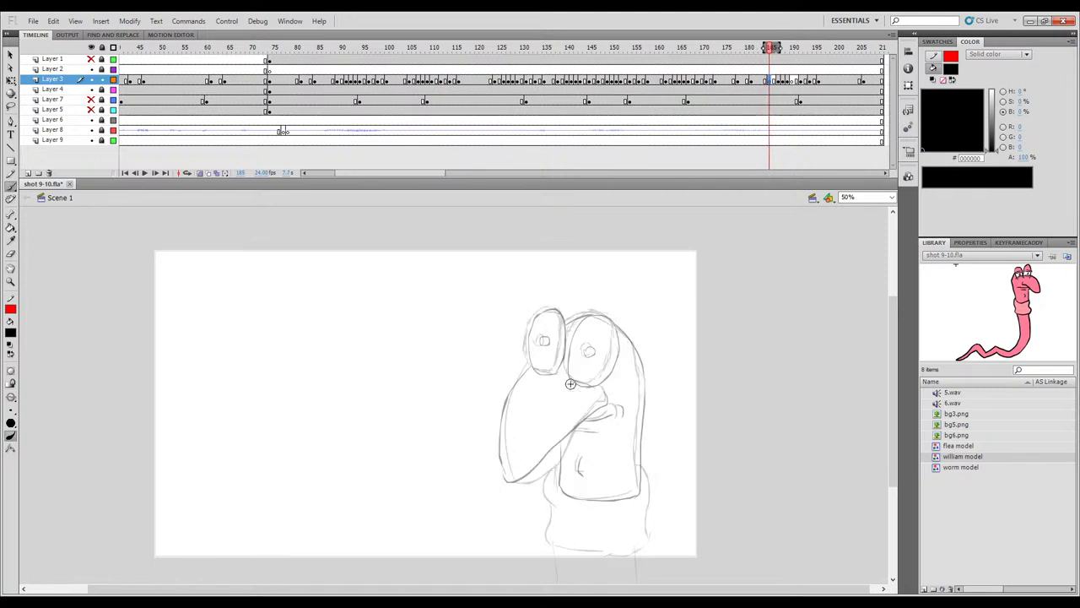
pyautogui.moveTo(587, 314); pyautogui.dragTo(565, 348)
pyautogui.hotkey('ctrl', 'z')
pyautogui.moveTo(589, 313)
pyautogui.mouseDown()
pyautogui.moveTo(531, 363)
pyautogui.moveTo(582, 317)
pyautogui.moveTo(565, 356)
pyautogui.mouseUp()
pyautogui.hotkey('ctrl', 'z')
pyautogui.hotkey('ctrl', 'z')
pyautogui.hotkey('ctrl', 'z')
pyautogui.moveTo(578, 321); pyautogui.dragTo(566, 356)
pyautogui.hotkey('ctrl', 'z')
pyautogui.press(',')
pyautogui.press('.')
pyautogui.press(',')
pyautogui.press('.')
pyautogui.hotkey('ctrl', 'z')
pyautogui.press(',')
pyautogui.press('.')
pyautogui.press(',')
pyautogui.press('.')
pyautogui.hotkey('ctrl', 'z')
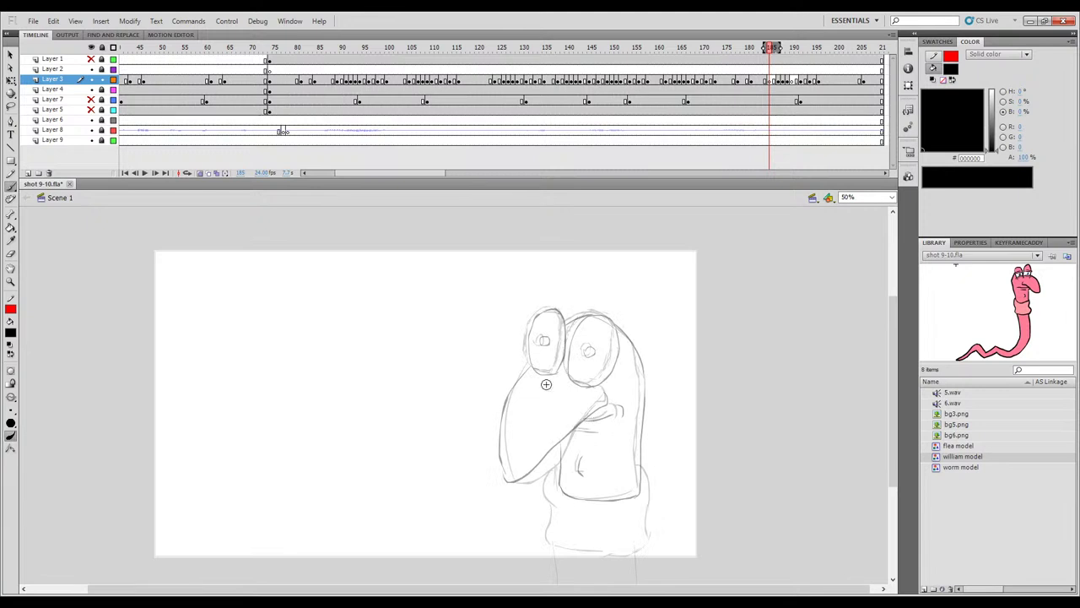
pyautogui.press(',')
pyautogui.press('.')
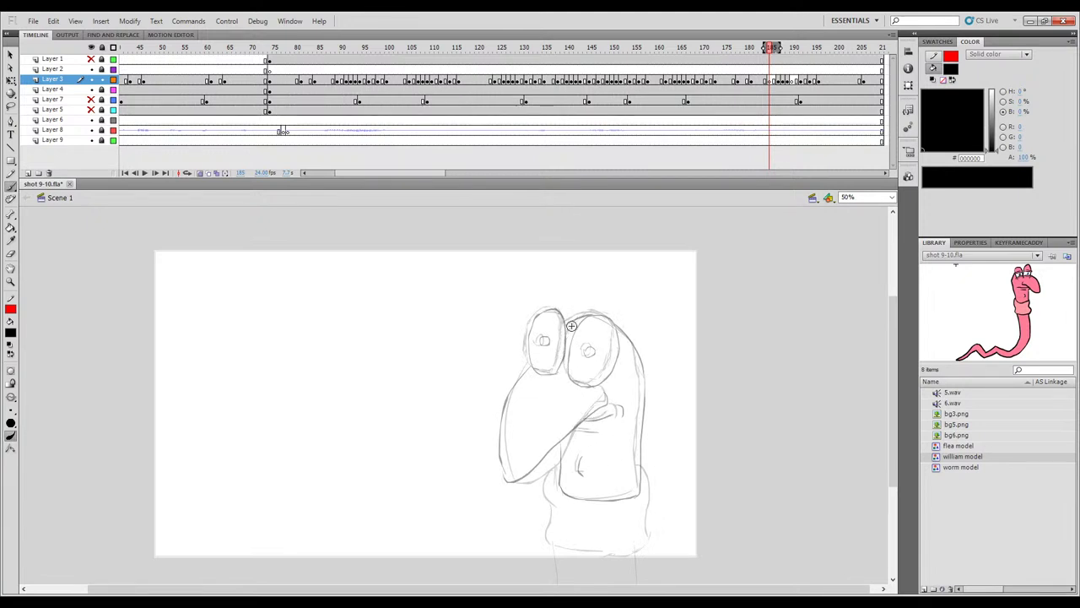
pyautogui.moveTo(566, 340); pyautogui.dragTo(564, 369)
pyautogui.hotkey('ctrl', 'z')
# Draw the larger eye's outline and pupil on frame 185, following the onion-skinned eye positions.
pyautogui.moveTo(572, 327); pyautogui.dragTo(567, 341)
pyautogui.moveTo(577, 382); pyautogui.dragTo(591, 383)
pyautogui.moveTo(575, 323); pyautogui.dragTo(568, 334)
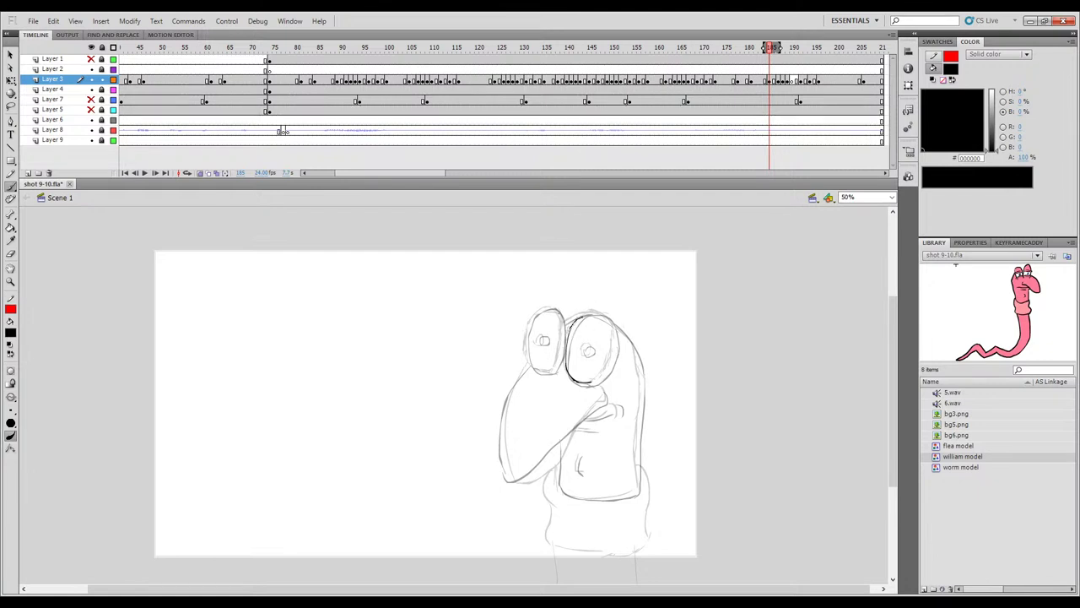
pyautogui.hotkey('ctrl', 'z')
pyautogui.moveTo(569, 330); pyautogui.dragTo(605, 315)
pyautogui.hotkey('ctrl', 'y')
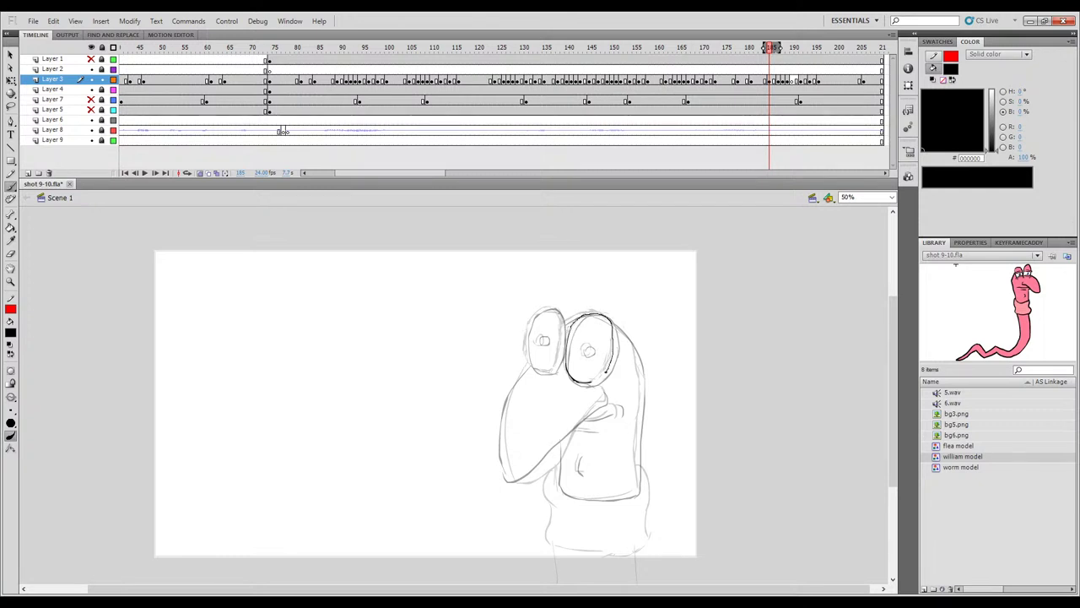
pyautogui.hotkey('ctrl', 'y')
pyautogui.hotkey('ctrl', 'y')
pyautogui.moveTo(583, 349); pyautogui.dragTo(594, 349)
pyautogui.press(',')
pyautogui.press('.')
# Draw the smaller eye's outline and pupil on frame 185, redoing the missed stroke and flipping to check the movement.
pyautogui.moveTo(531, 321)
pyautogui.mouseDown()
pyautogui.moveTo(549, 310)
pyautogui.moveTo(525, 352)
pyautogui.mouseUp()
pyautogui.hotkey('ctrl', 'z')
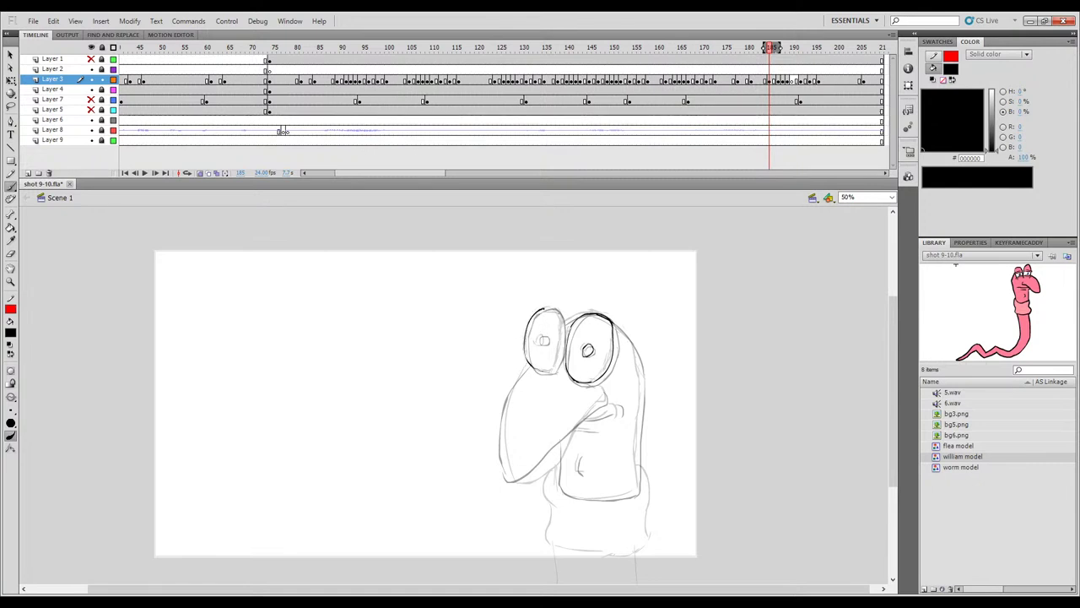
pyautogui.moveTo(560, 339); pyautogui.dragTo(563, 355)
pyautogui.press('.')
pyautogui.press('.')
pyautogui.press('.')
pyautogui.press('.')
pyautogui.press('.')
pyautogui.press('.')
pyautogui.press('.')
pyautogui.press('.')
pyautogui.press(',')
pyautogui.press('.')
pyautogui.press(',')
pyautogui.press('.')
# Draw the mouth corner beneath the larger eye and close the lower edge of the smaller eye on frame 185.
pyautogui.moveTo(605, 400); pyautogui.dragTo(596, 402)
pyautogui.press(',')
pyautogui.press('.')
pyautogui.moveTo(527, 362); pyautogui.dragTo(535, 367)
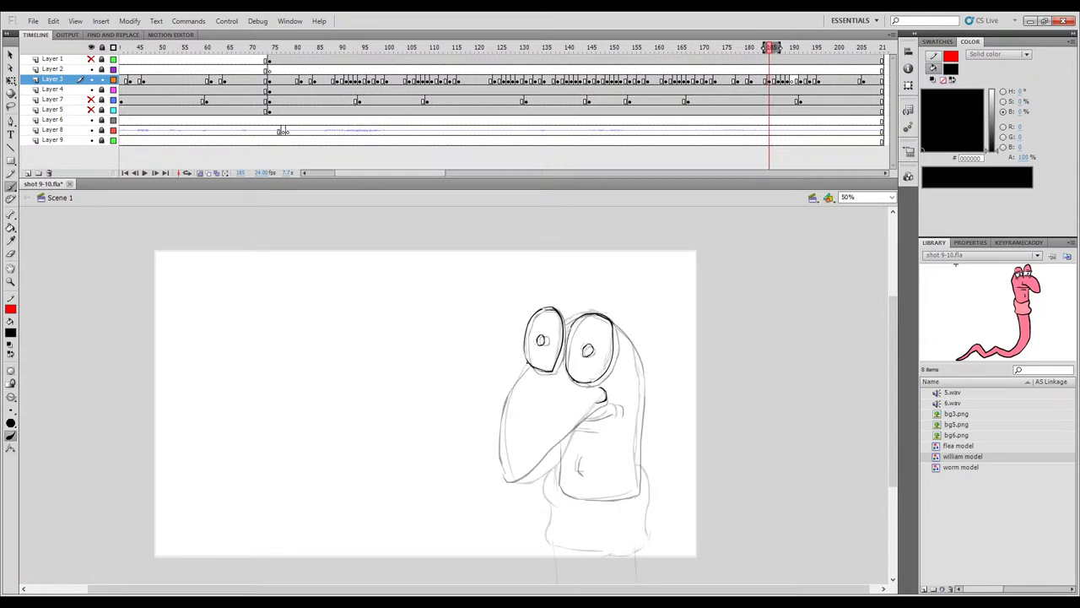
# Draw the beak's front edge and pointed tip on frame 185, redoing the strokes that miss the in-between position.
pyautogui.moveTo(509, 405); pyautogui.dragTo(502, 437)
pyautogui.press(',')
pyautogui.press('.')
pyautogui.hotkey('ctrl', 'z')
pyautogui.moveTo(518, 377)
pyautogui.mouseDown()
pyautogui.moveTo(507, 470)
pyautogui.moveTo(513, 480)
pyautogui.moveTo(548, 472)
pyautogui.mouseUp()
pyautogui.hotkey('ctrl', 'z')
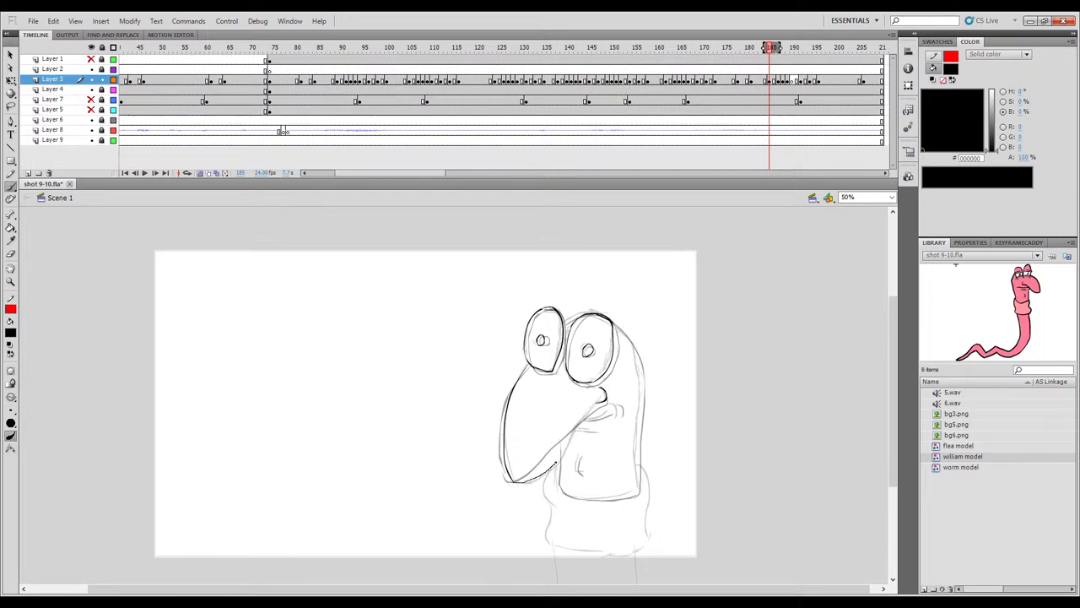
pyautogui.moveTo(513, 481); pyautogui.dragTo(552, 466)
pyautogui.press(',')
pyautogui.press('.')
# Connect the mouth corner to the beak's underside on frame 185, flipping to the previous drawing to compare.
pyautogui.moveTo(600, 403); pyautogui.dragTo(597, 402)
pyautogui.press(',')
pyautogui.press('.')
pyautogui.press(',')
pyautogui.press('.')
pyautogui.press(',')
pyautogui.press('.')
pyautogui.press(',')
pyautogui.press('.')
pyautogui.press(',')
pyautogui.press('.')
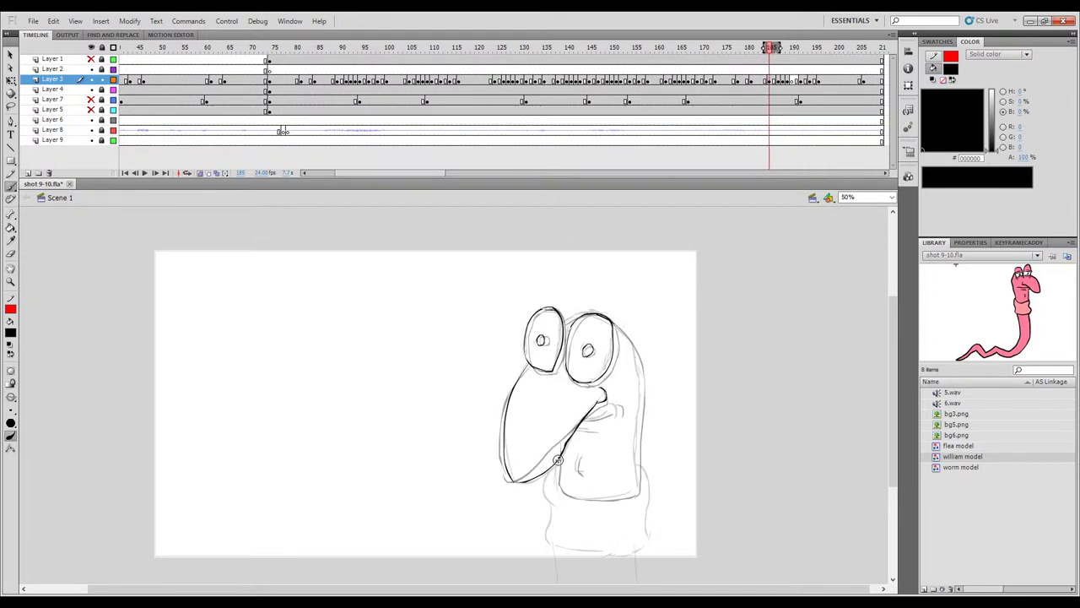
# Draw the neck's front edge and the collar line on frame 185, undoing the trial stroke over the head.
pyautogui.moveTo(558, 463)
pyautogui.mouseDown()
pyautogui.moveTo(568, 494)
pyautogui.moveTo(638, 494)
pyautogui.mouseUp()
pyautogui.moveTo(563, 325); pyautogui.dragTo(592, 313)
pyautogui.hotkey('ctrl', 'z')
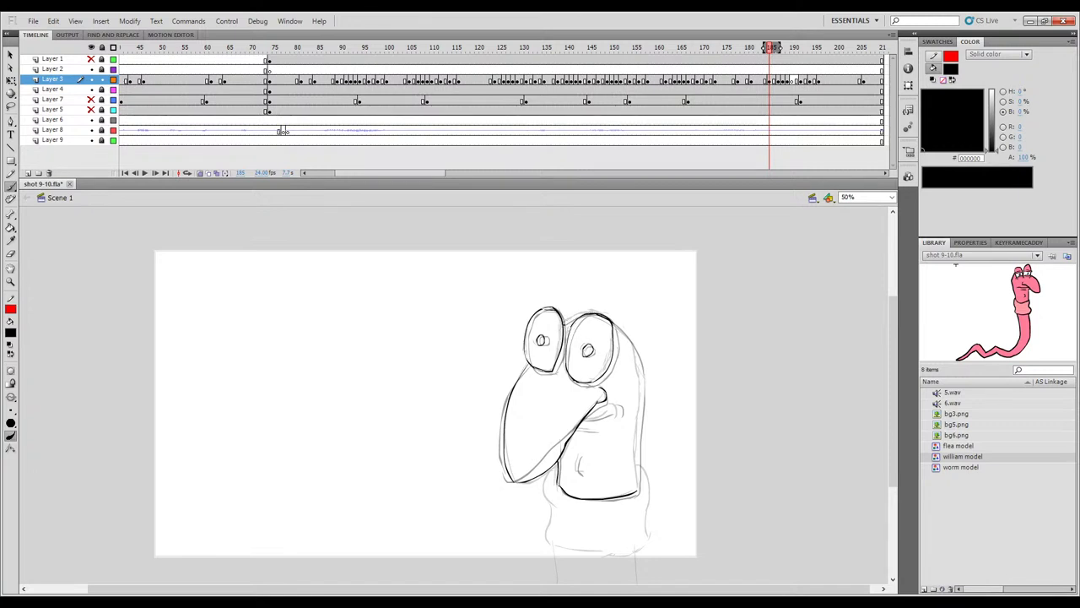
# Draw the back of the head down to the collar line on frame 185, redoing the strokes that miss the in-between position.
pyautogui.press(',')
pyautogui.press('.')
pyautogui.press(',')
pyautogui.press('.')
pyautogui.hotkey('ctrl', 'z')
pyautogui.moveTo(629, 340); pyautogui.dragTo(641, 387)
pyautogui.moveTo(637, 442); pyautogui.dragTo(636, 444)
pyautogui.hotkey('ctrl', 'z')
pyautogui.moveTo(641, 384); pyautogui.dragTo(637, 415)
pyautogui.hotkey('ctrl', 'z')
pyautogui.moveTo(637, 469); pyautogui.dragTo(638, 494)
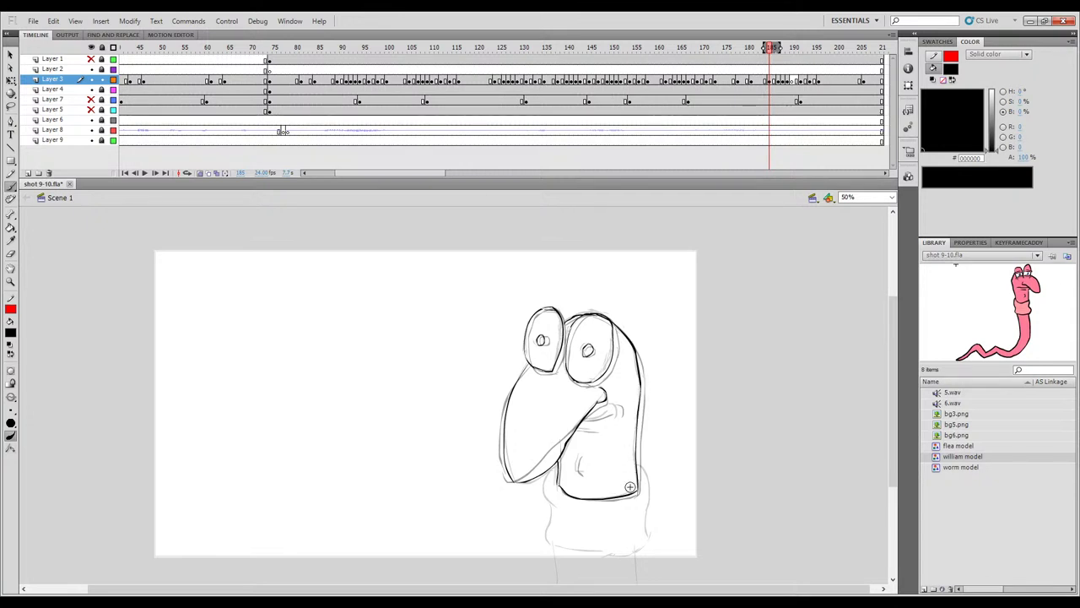
# Draw the chin mark, mouth crease and cheek line on frame 185 and compare them with the neighbouring drawing.
pyautogui.press('.')
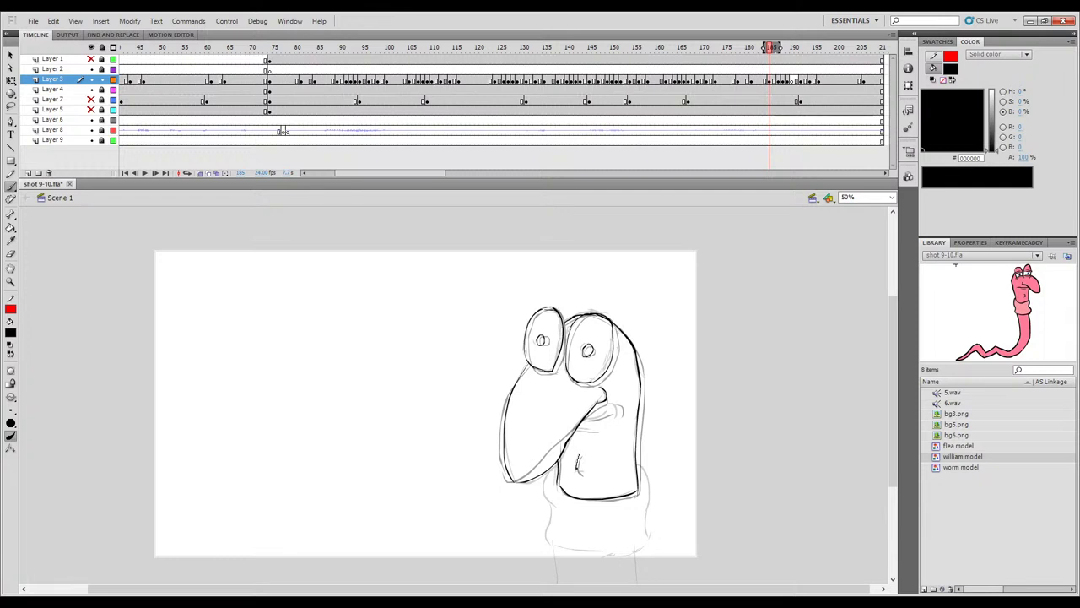
pyautogui.moveTo(579, 473); pyautogui.dragTo(583, 474)
pyautogui.press('.')
pyautogui.moveTo(584, 419); pyautogui.dragTo(596, 417)
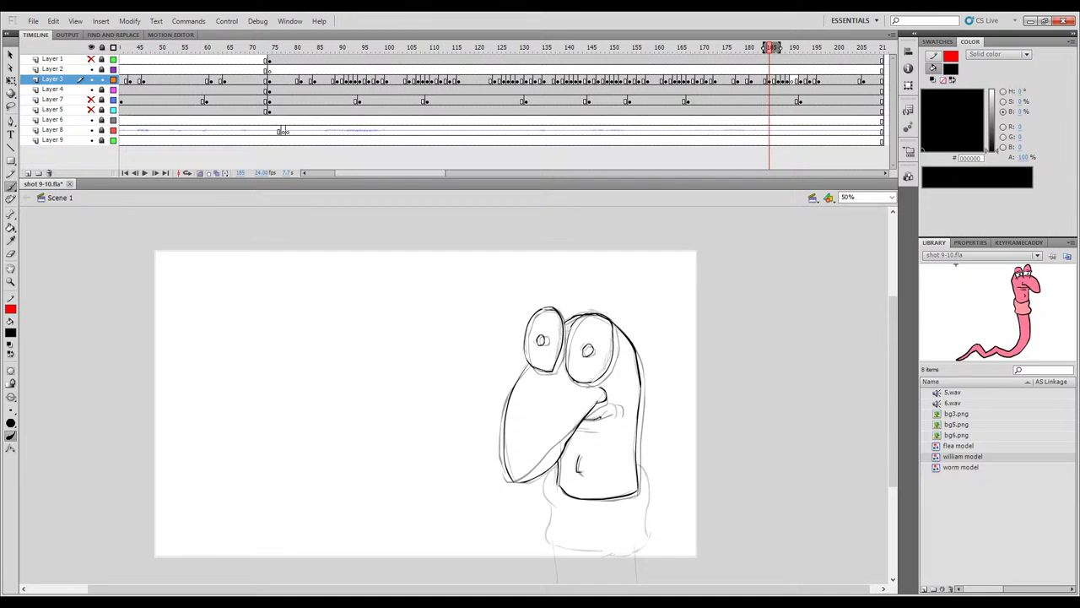
pyautogui.moveTo(616, 407); pyautogui.dragTo(576, 428)
pyautogui.press('.')
pyautogui.press(',')
pyautogui.press('.')
pyautogui.press(',')
pyautogui.press('.')
# Turn off onion skinning and play the animation repeatedly from around frame 158 to review the head movement.
pyautogui.press('.')
pyautogui.press('.')
pyautogui.press('.')
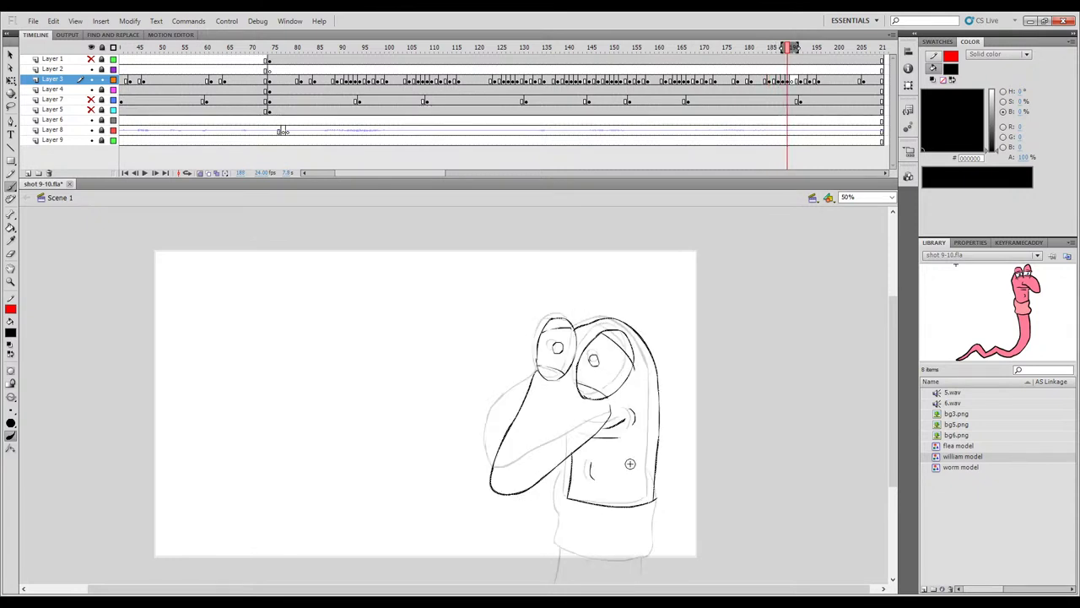
pyautogui.click(198, 173)
pyautogui.moveTo(788, 51)
pyautogui.mouseDown()
pyautogui.moveTo(760, 58)
pyautogui.moveTo(806, 60)
pyautogui.moveTo(749, 73)
pyautogui.moveTo(710, 101)
pyautogui.mouseUp()
pyautogui.moveTo(709, 50); pyautogui.dragTo(651, 57)
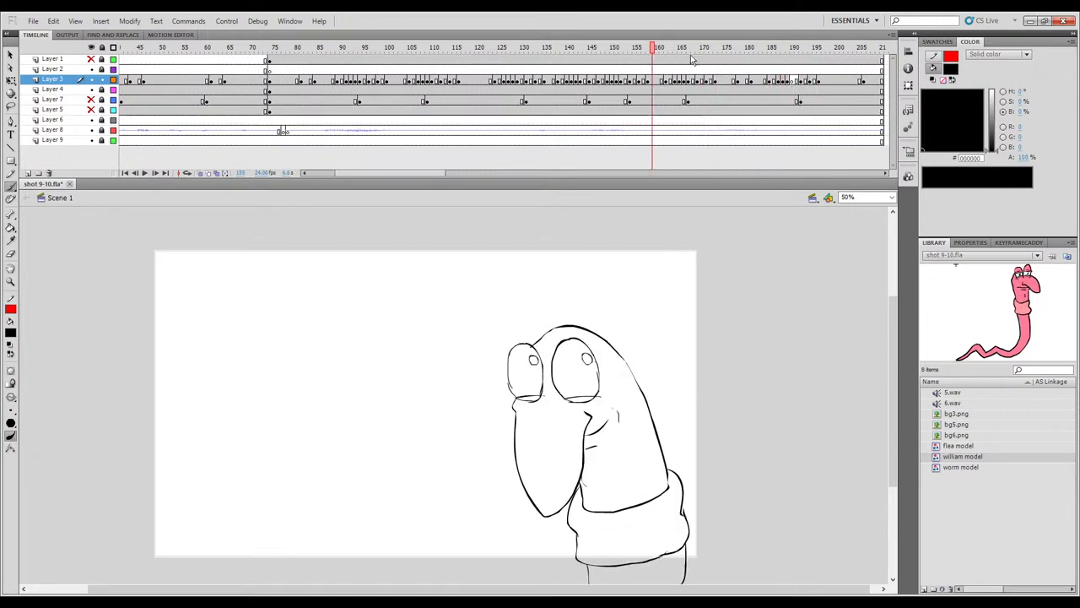
pyautogui.press('Return')
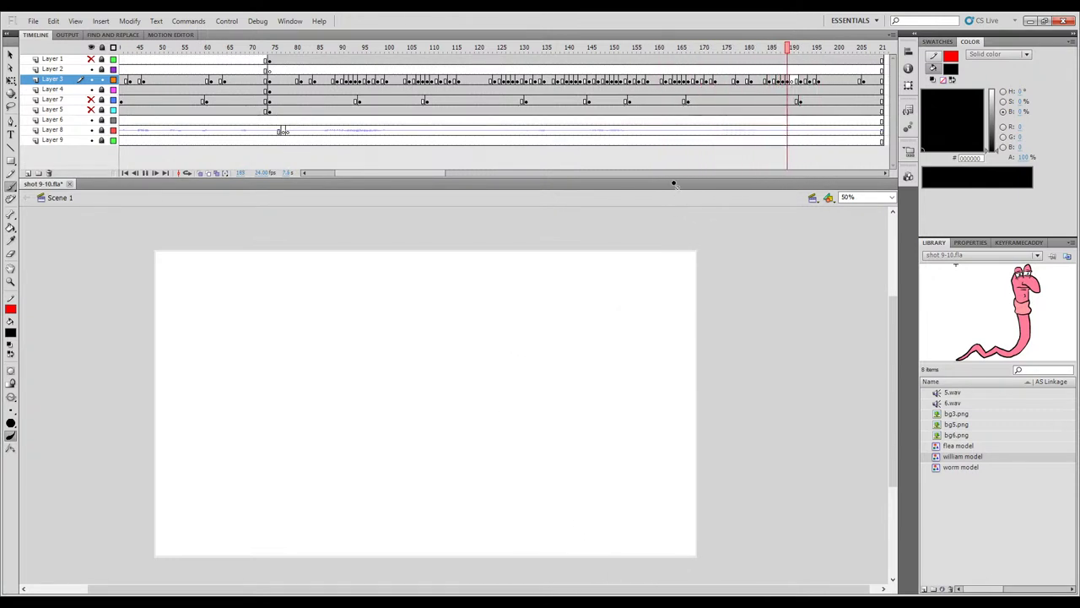
pyautogui.moveTo(743, 54); pyautogui.dragTo(648, 61)
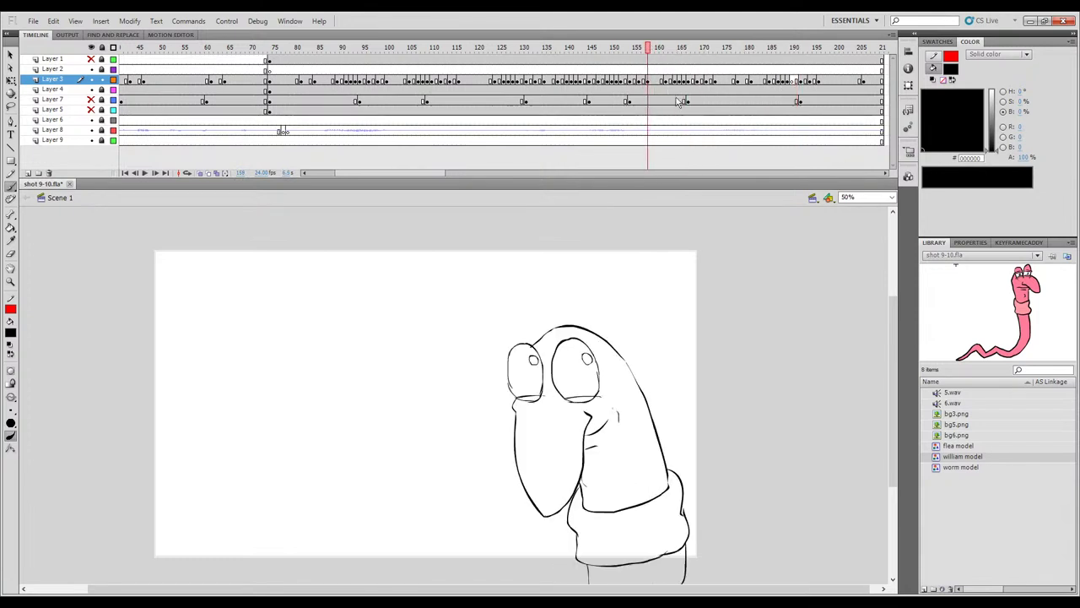
pyautogui.press('Return')
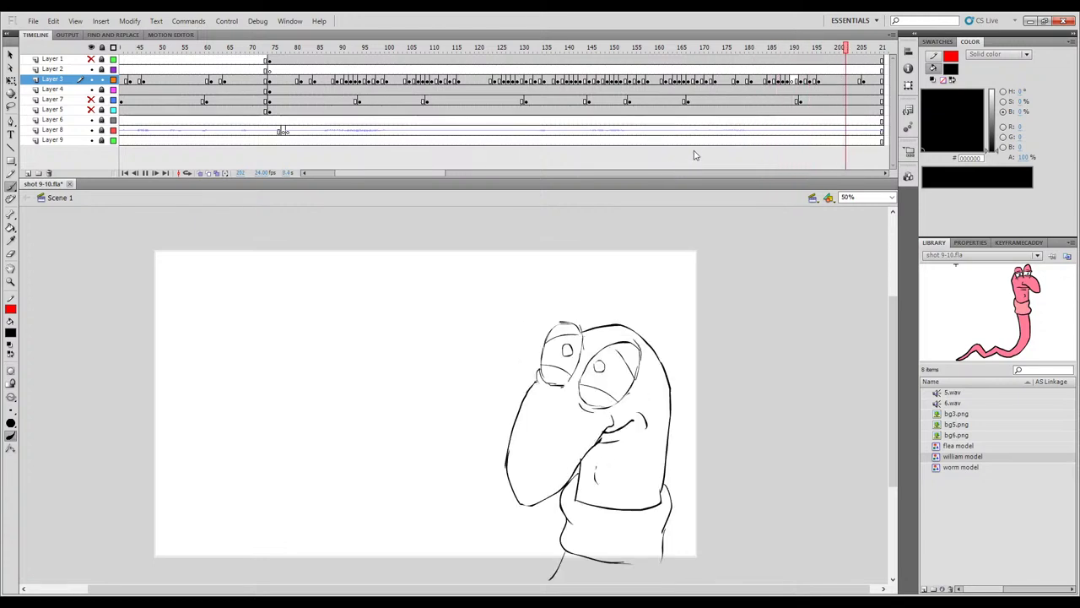
pyautogui.moveTo(787, 63); pyautogui.dragTo(661, 85)
pyautogui.click(663, 89)
pyautogui.press('Return')
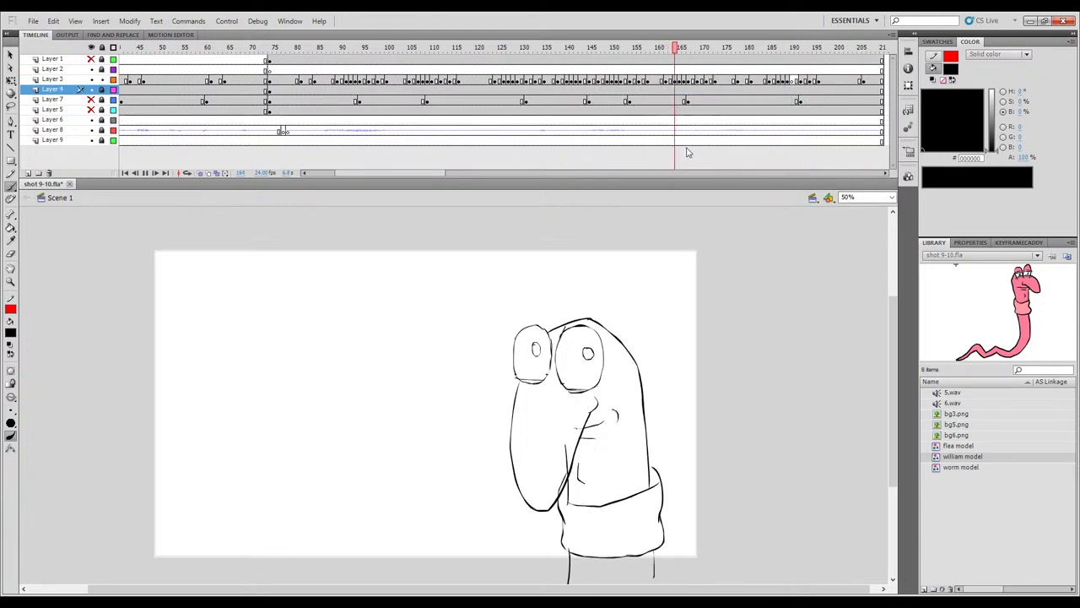
pyautogui.moveTo(638, 89); pyautogui.dragTo(591, 52)
pyautogui.click(829, 82)
pyautogui.press('Return')
pyautogui.press('Return')
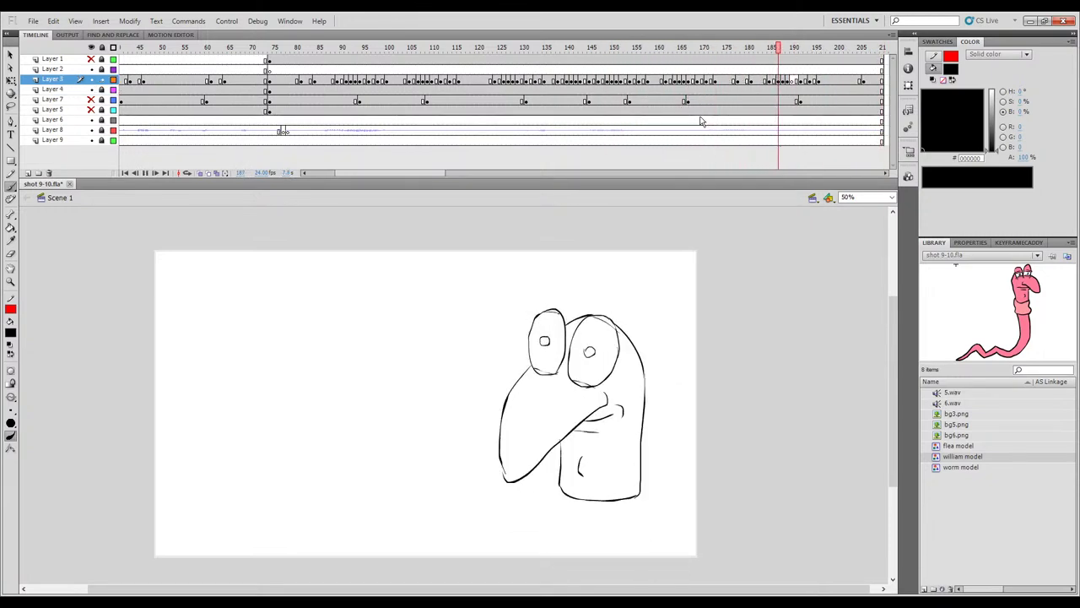
# Turn on onion skinning at frame 190 and compare neighbouring drawings, undoing the trial stroke beneath the larger eye.
pyautogui.moveTo(765, 64)
pyautogui.mouseDown()
pyautogui.moveTo(754, 66)
pyautogui.moveTo(791, 75)
pyautogui.mouseUp()
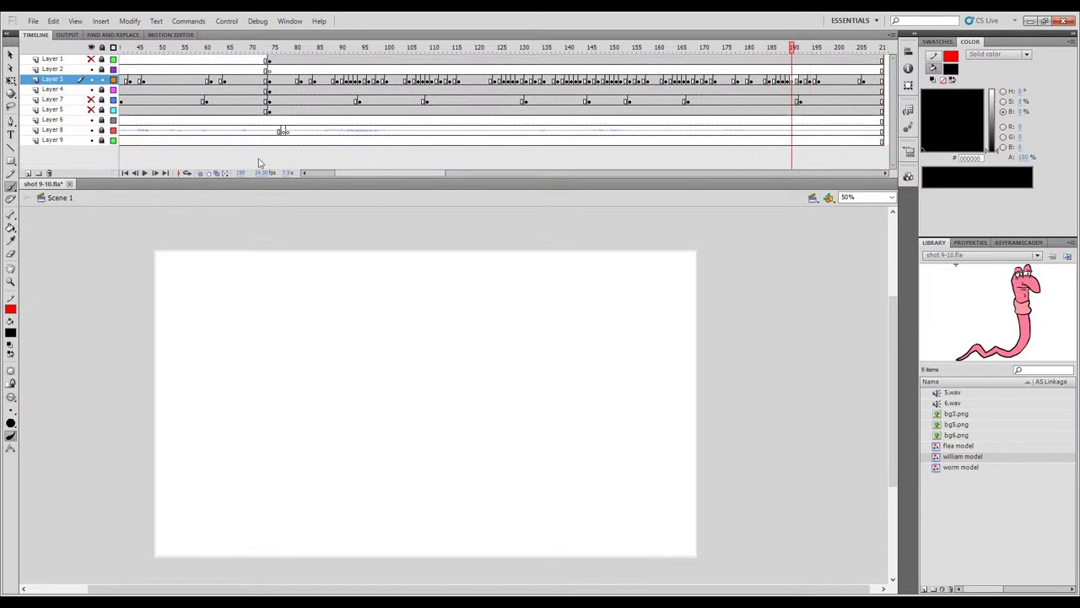
pyautogui.click(200, 173)
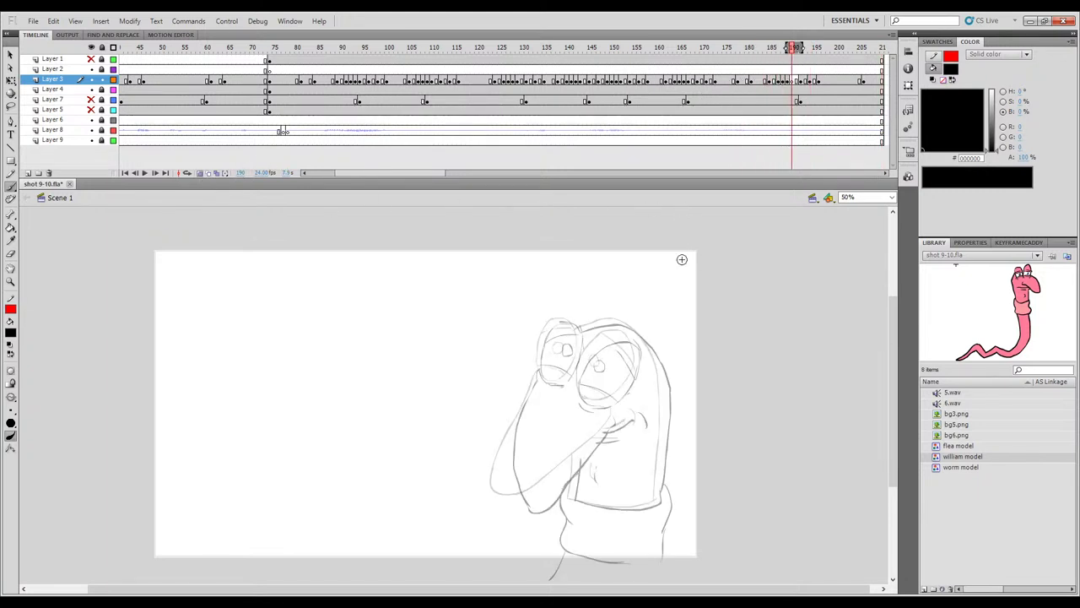
pyautogui.press(',')
pyautogui.press('.')
pyautogui.press(',')
pyautogui.press('.')
pyautogui.moveTo(591, 405); pyautogui.dragTo(608, 401)
pyautogui.hotkey('ctrl', 'z')
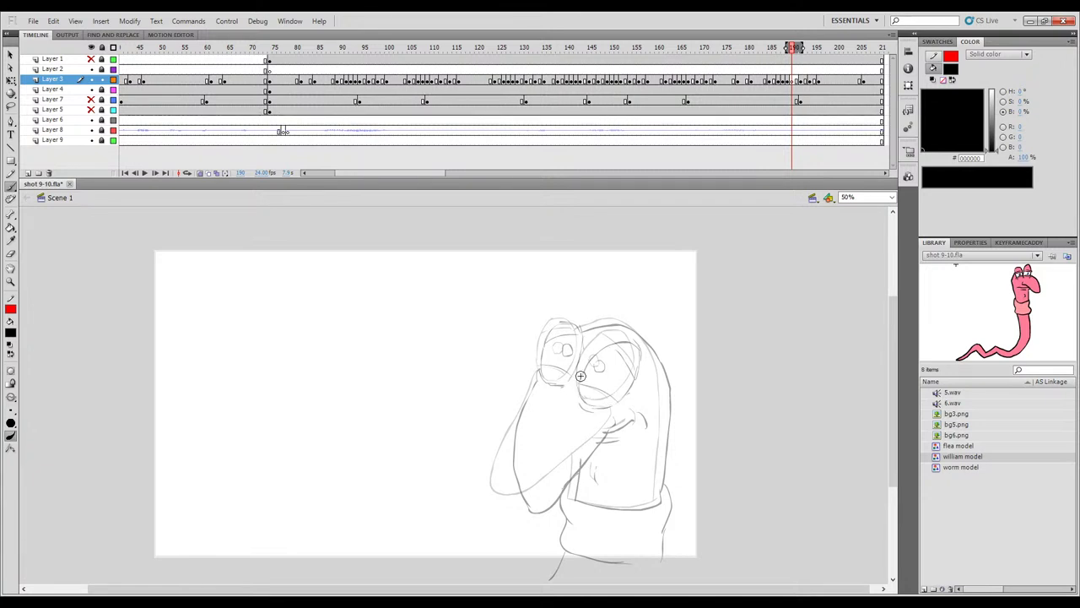
# Draw the larger eye on frame 190 with its outline, upper and lower eyelid lines and pupil.
pyautogui.moveTo(582, 396); pyautogui.dragTo(606, 403)
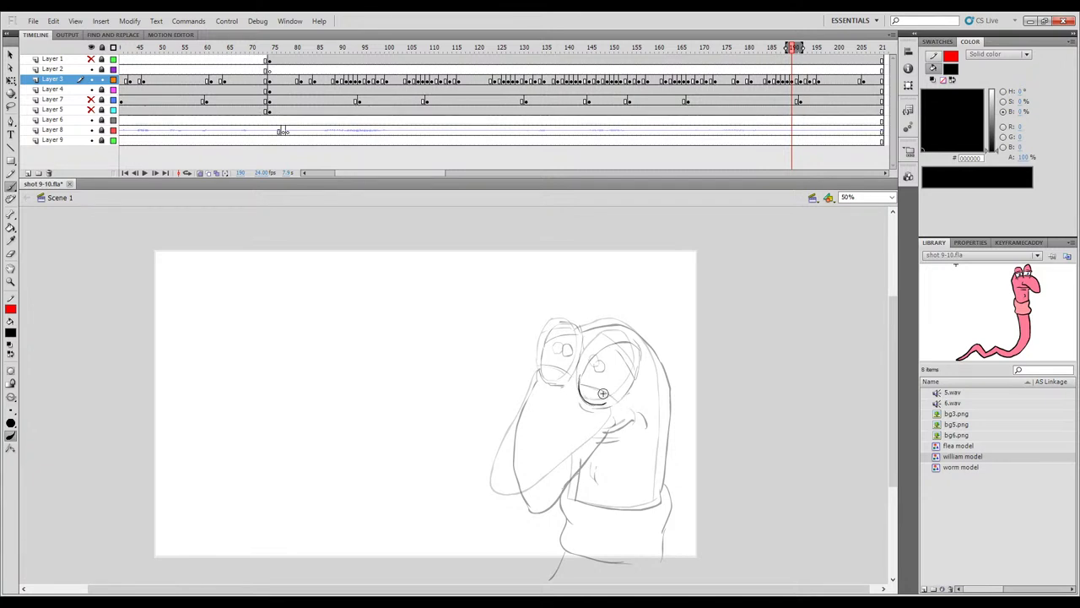
pyautogui.moveTo(580, 372)
pyautogui.mouseDown()
pyautogui.moveTo(591, 355)
pyautogui.moveTo(638, 346)
pyautogui.mouseUp()
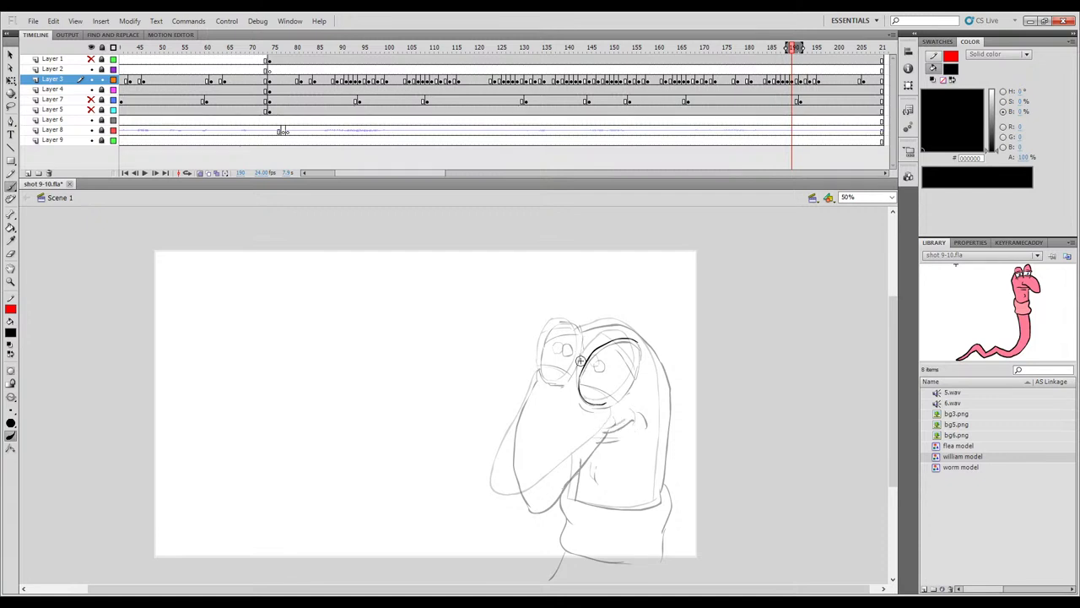
pyautogui.moveTo(591, 403); pyautogui.dragTo(608, 405)
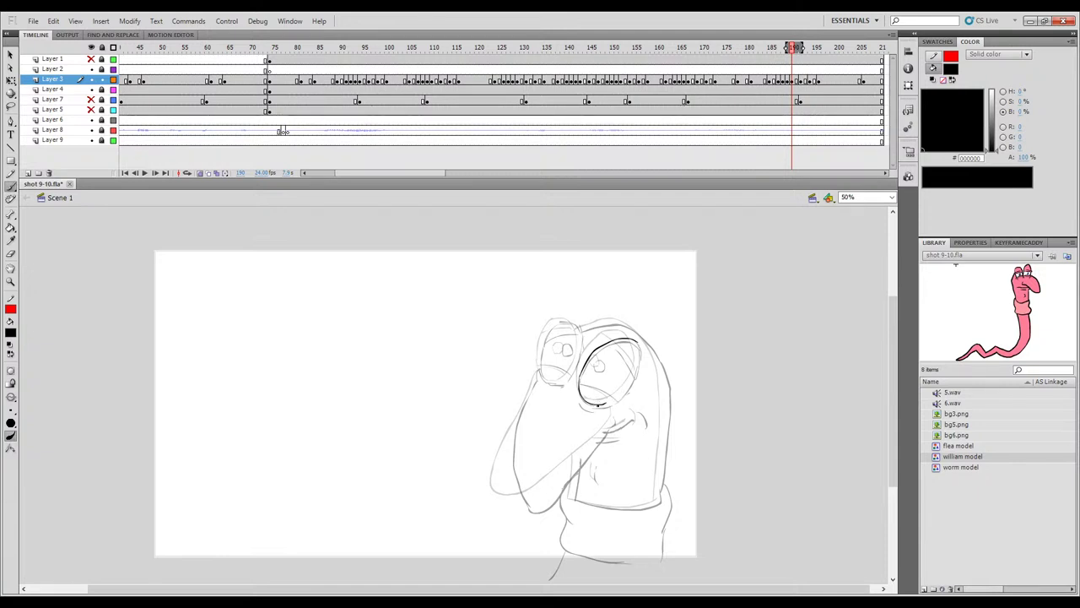
pyautogui.moveTo(608, 404)
pyautogui.mouseDown()
pyautogui.moveTo(636, 344)
pyautogui.moveTo(608, 343)
pyautogui.moveTo(634, 371)
pyautogui.moveTo(613, 398)
pyautogui.mouseUp()
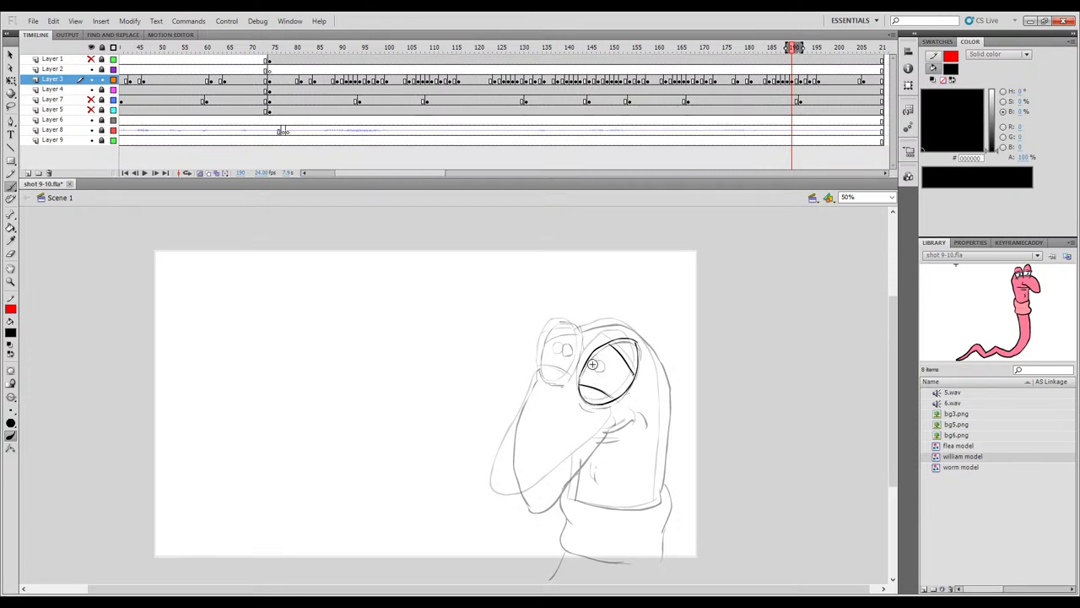
pyautogui.moveTo(603, 369); pyautogui.dragTo(594, 367)
# Draw the smaller eye's outline and both eyelid lines on frame 190, redoing its first side stroke.
pyautogui.press('.')
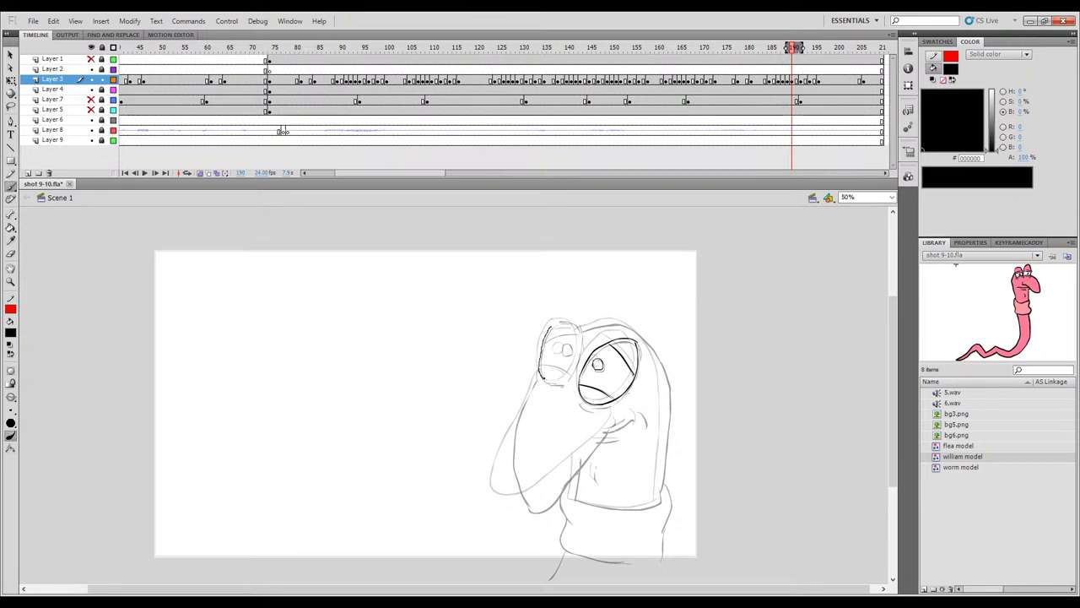
pyautogui.hotkey('ctrl', 'z')
pyautogui.moveTo(541, 352)
pyautogui.mouseDown()
pyautogui.moveTo(540, 376)
pyautogui.moveTo(567, 325)
pyautogui.moveTo(581, 335)
pyautogui.mouseUp()
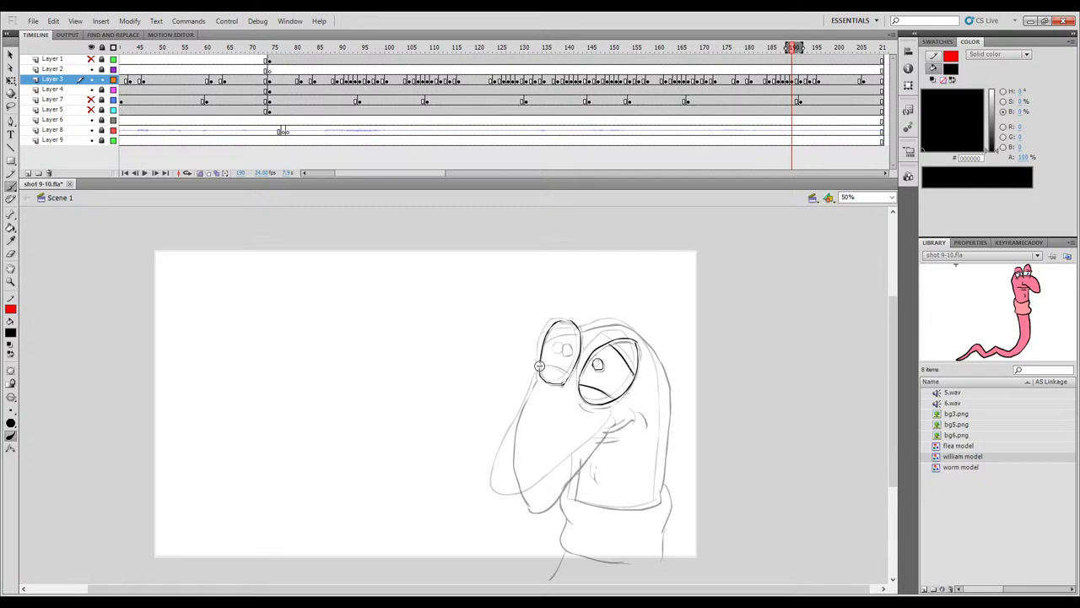
pyautogui.moveTo(562, 369); pyautogui.dragTo(571, 377)
pyautogui.moveTo(544, 342); pyautogui.dragTo(564, 330)
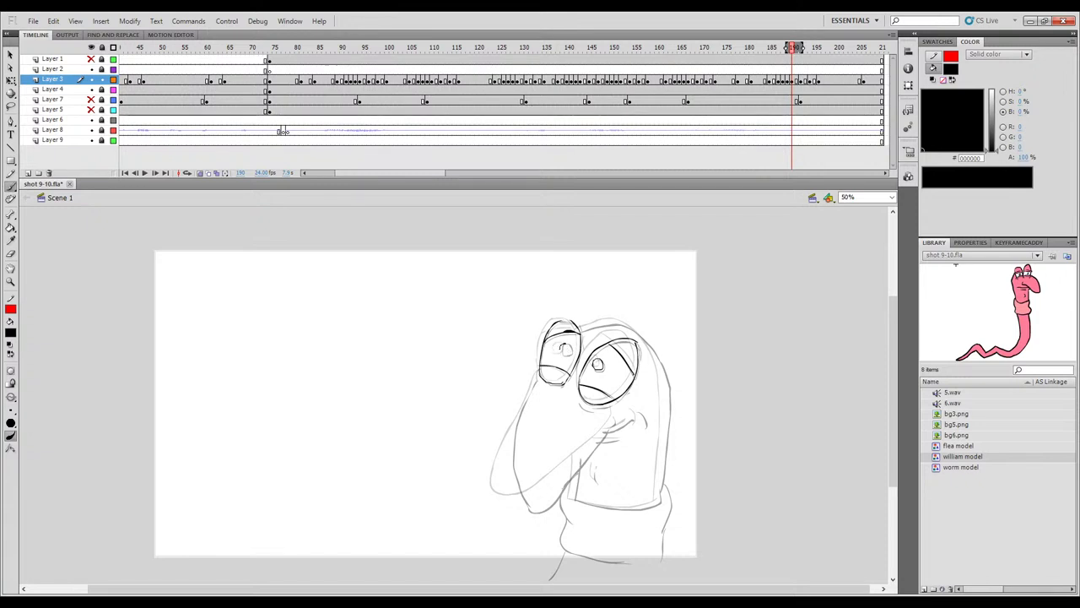
# Add the smaller eye's pupil and the mouth corner on frame 190, testing the beak's front edge against the neighbouring drawings.
pyautogui.press(',')
pyautogui.press('.')
pyautogui.press(',')
pyautogui.press('.')
pyautogui.moveTo(535, 376); pyautogui.dragTo(523, 405)
pyautogui.hotkey('ctrl', 'z')
pyautogui.moveTo(531, 386); pyautogui.dragTo(513, 479)
pyautogui.press(',')
pyautogui.press('.')
pyautogui.press('.')
pyautogui.press(',')
pyautogui.press('.')
pyautogui.press(',')
pyautogui.press('.')
pyautogui.press(',')
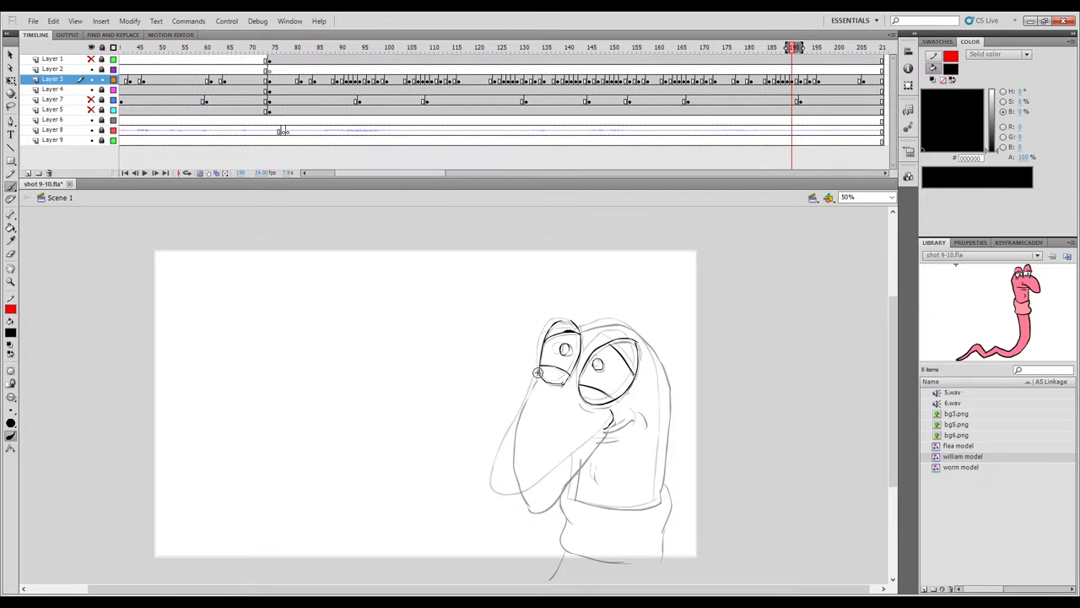
# Draw the beak's front edge, rounded tip and underside up to the mouth corner on frame 190.
pyautogui.moveTo(533, 381)
pyautogui.mouseDown()
pyautogui.moveTo(505, 460)
pyautogui.moveTo(512, 526)
pyautogui.moveTo(502, 502)
pyautogui.moveTo(537, 500)
pyautogui.moveTo(608, 427)
pyautogui.mouseUp()
pyautogui.press(',')
pyautogui.press('.')
pyautogui.hotkey('ctrl', 'z')
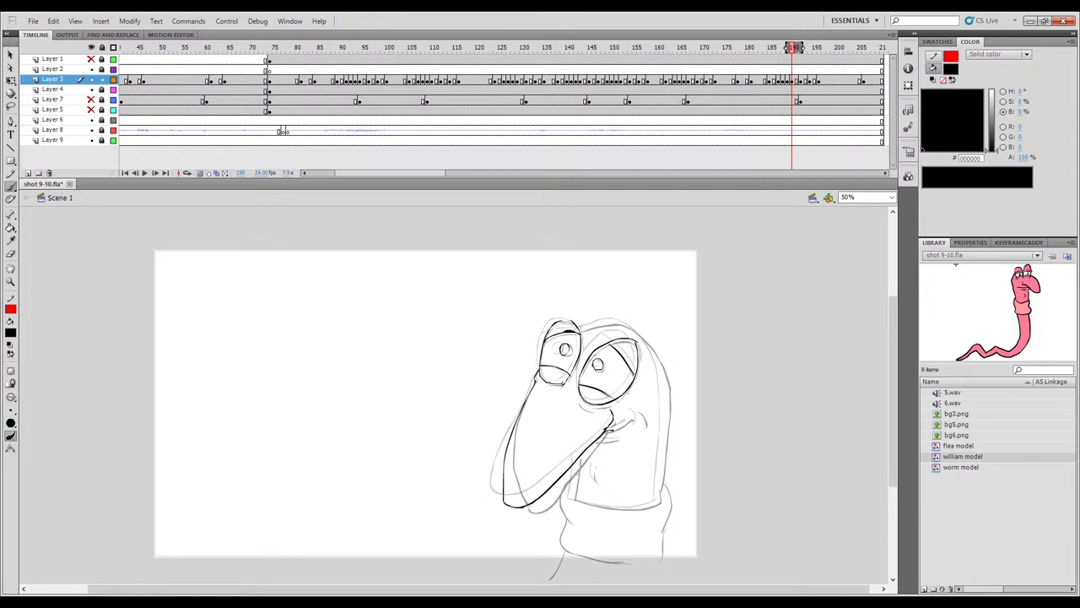
# Draw the mouth crease, cheek and chin marks, neck front and collar line on frame 190, undoing the stray stroke.
pyautogui.moveTo(634, 410); pyautogui.dragTo(608, 441)
pyautogui.moveTo(610, 507)
pyautogui.mouseDown()
pyautogui.moveTo(623, 508)
pyautogui.moveTo(582, 503)
pyautogui.mouseUp()
pyautogui.hotkey('ctrl', 'z')
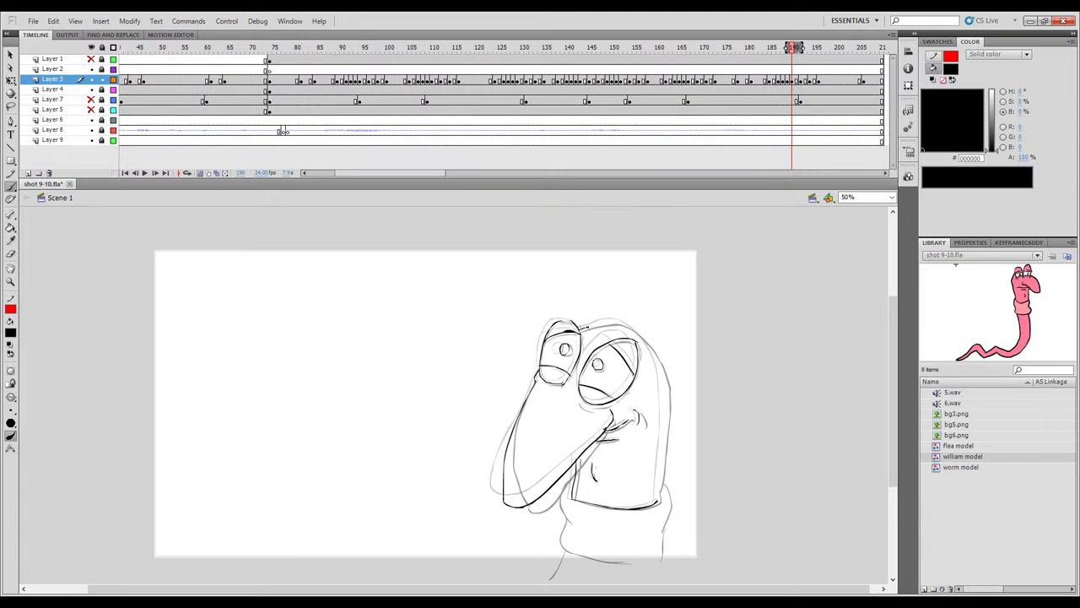
# Draw the top and back of the head down to the collar line on frame 190 and turn off onion skinning.
pyautogui.moveTo(600, 324)
pyautogui.mouseDown()
pyautogui.moveTo(620, 323)
pyautogui.moveTo(662, 370)
pyautogui.mouseUp()
pyautogui.moveTo(662, 445); pyautogui.dragTo(659, 467)
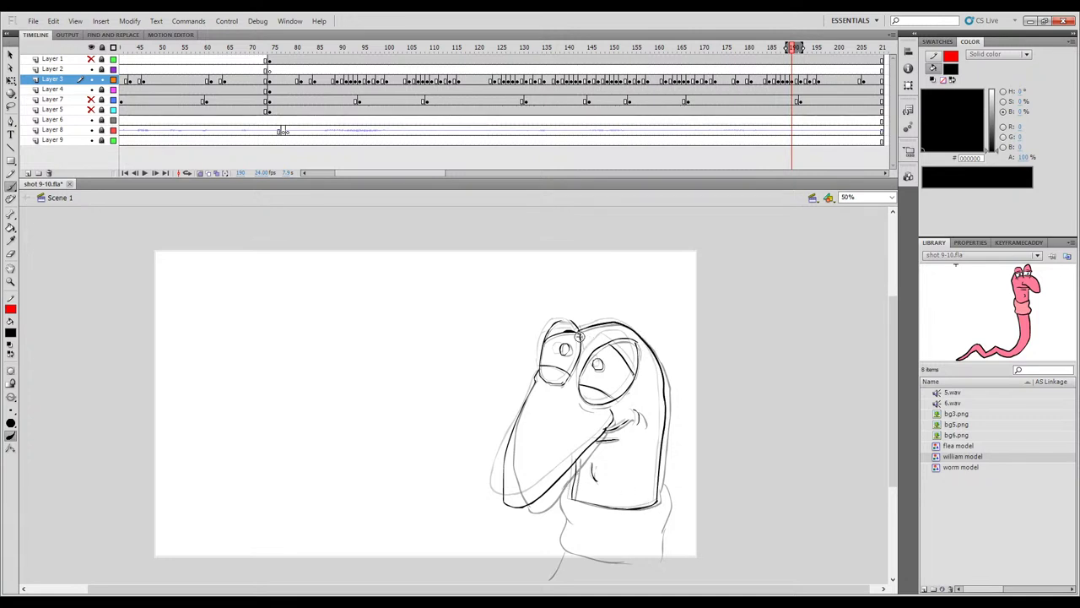
pyautogui.click(199, 173)
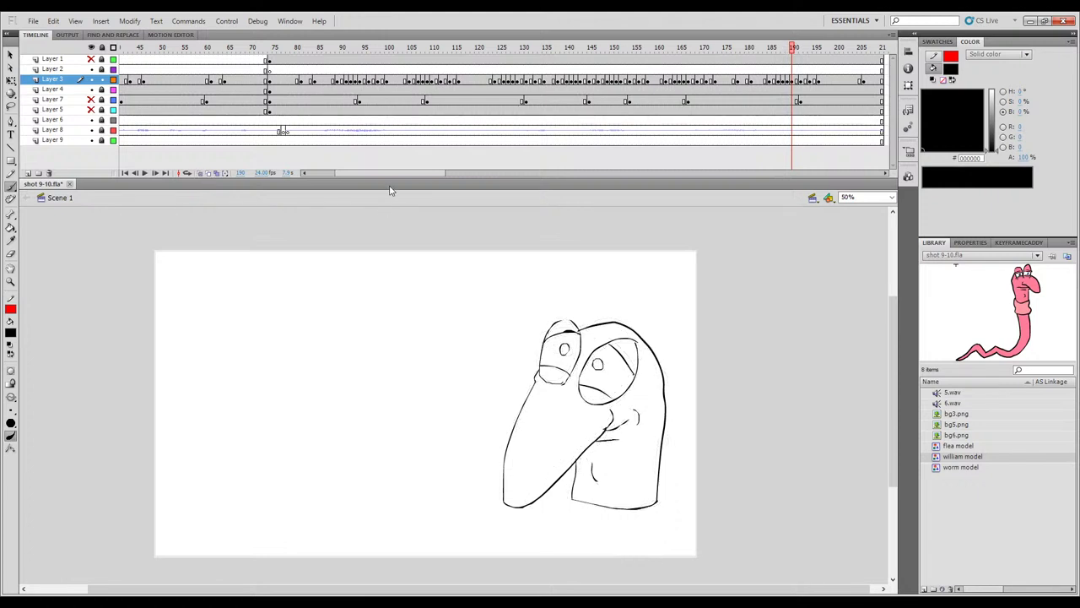
# Play the animation through to its end, restarting from around frame 69, to review the whole worm performance.
pyautogui.moveTo(392, 173); pyautogui.dragTo(410, 172)
pyautogui.moveTo(694, 64)
pyautogui.mouseDown()
pyautogui.moveTo(622, 66)
pyautogui.moveTo(736, 73)
pyautogui.moveTo(540, 93)
pyautogui.moveTo(546, 106)
pyautogui.moveTo(626, 112)
pyautogui.mouseUp()
pyautogui.press('Return')
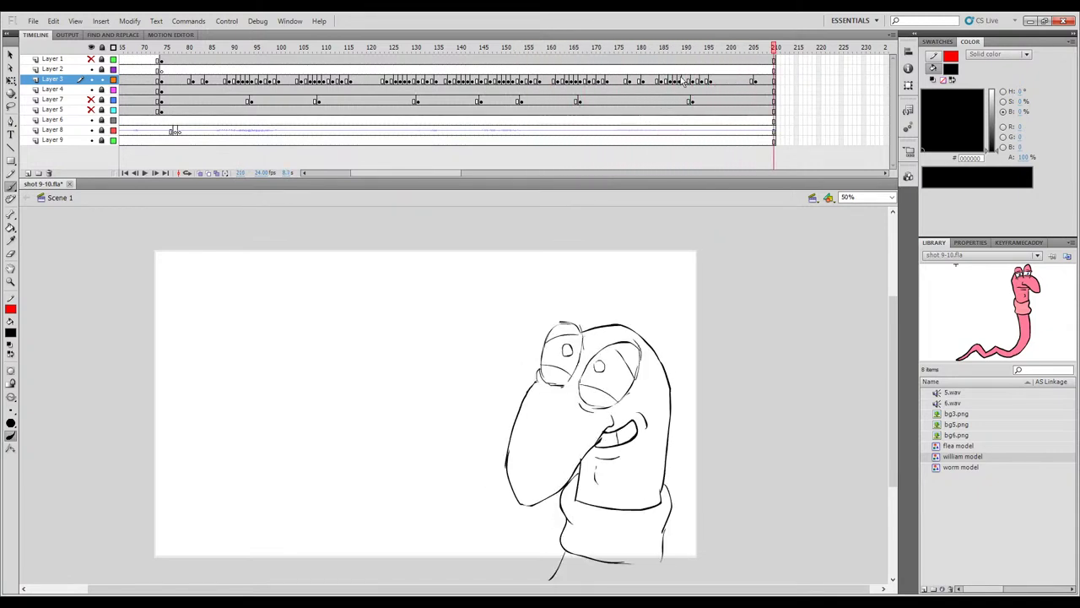
pyautogui.moveTo(752, 49)
pyautogui.mouseDown()
pyautogui.moveTo(704, 68)
pyautogui.moveTo(138, 118)
pyautogui.mouseUp()
pyautogui.press('Return')
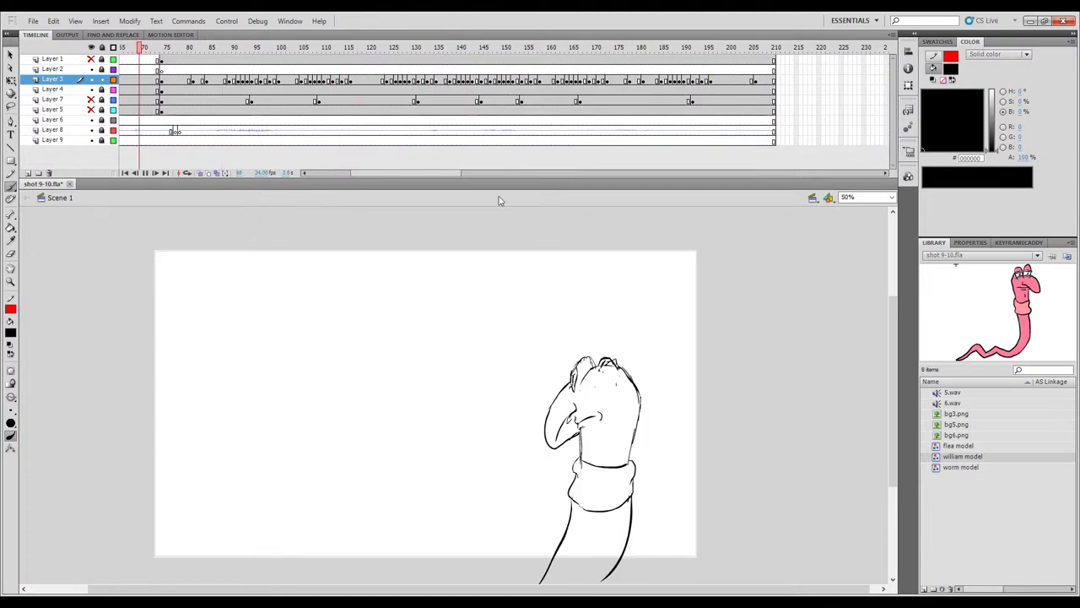
pyautogui.press('Return')
pyautogui.press('Return')
pyautogui.moveTo(341, 51); pyautogui.dragTo(135, 78)
pyautogui.click(135, 78)
pyautogui.press('Return')
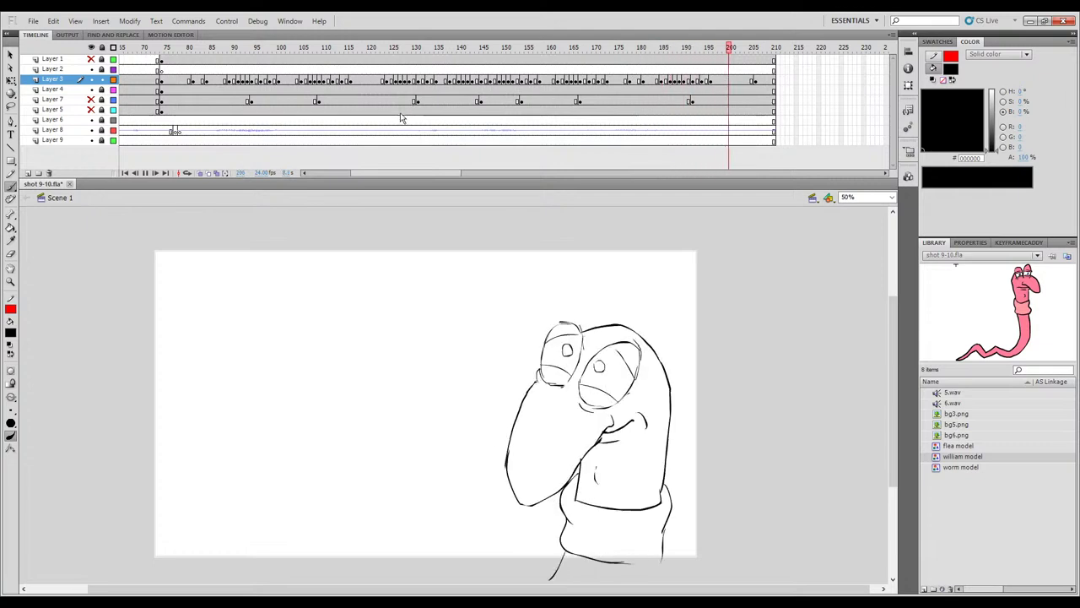
# Insert keyframes at frames 201 and 204 on Layer 3.
pyautogui.moveTo(733, 52)
pyautogui.mouseDown()
pyautogui.moveTo(656, 54)
pyautogui.moveTo(738, 54)
pyautogui.moveTo(734, 80)
pyautogui.moveTo(685, 81)
pyautogui.moveTo(735, 88)
pyautogui.mouseUp()
pyautogui.moveTo(732, 51)
pyautogui.mouseDown()
pyautogui.moveTo(639, 68)
pyautogui.moveTo(753, 100)
pyautogui.moveTo(735, 86)
pyautogui.mouseUp()
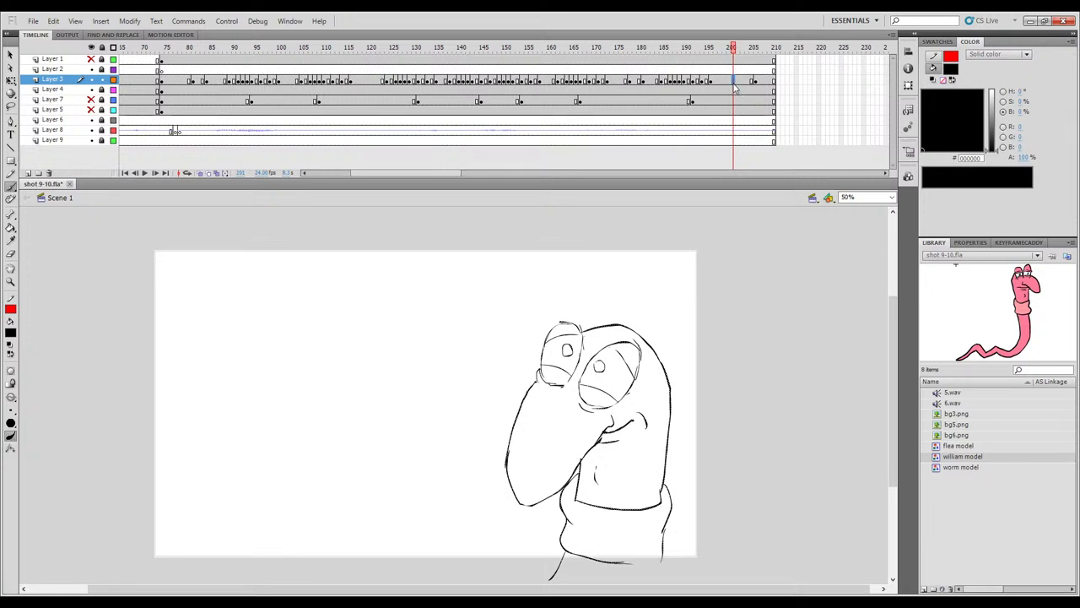
pyautogui.click(743, 83)
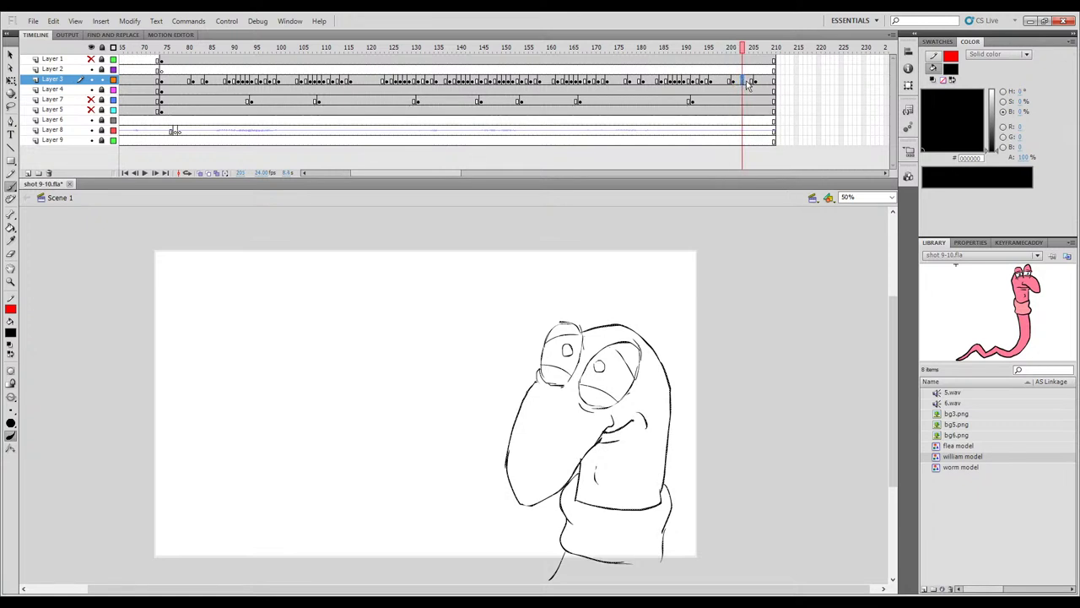
pyautogui.click(748, 83)
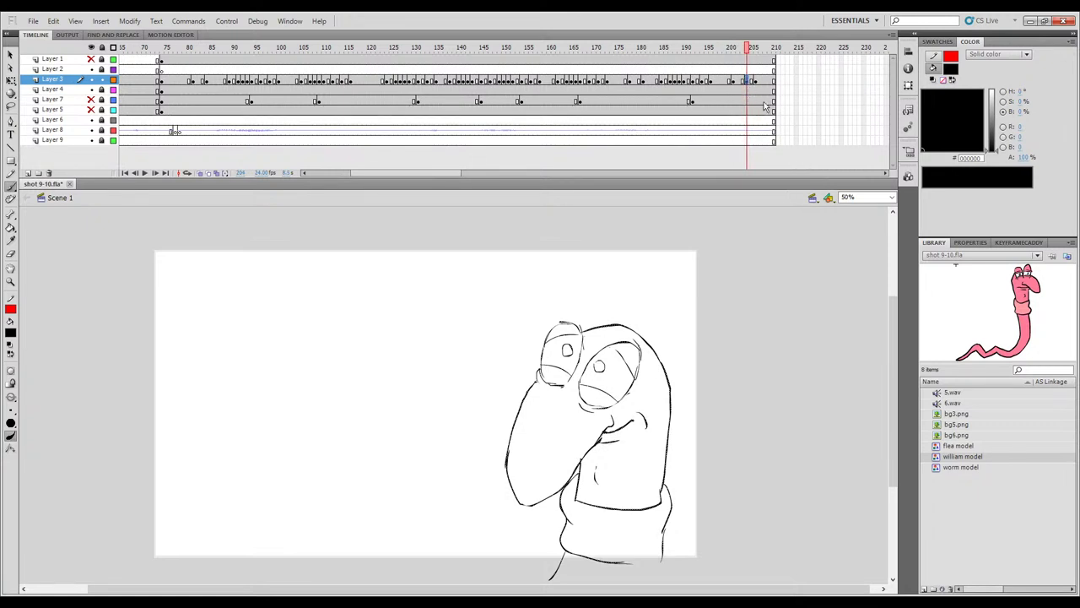
# Erase the pupils and eyelid lines inside both eyes on frame 201, leaving the eye outlines, and switch to the Brush tool.
pyautogui.click(732, 81)
pyautogui.press('e')
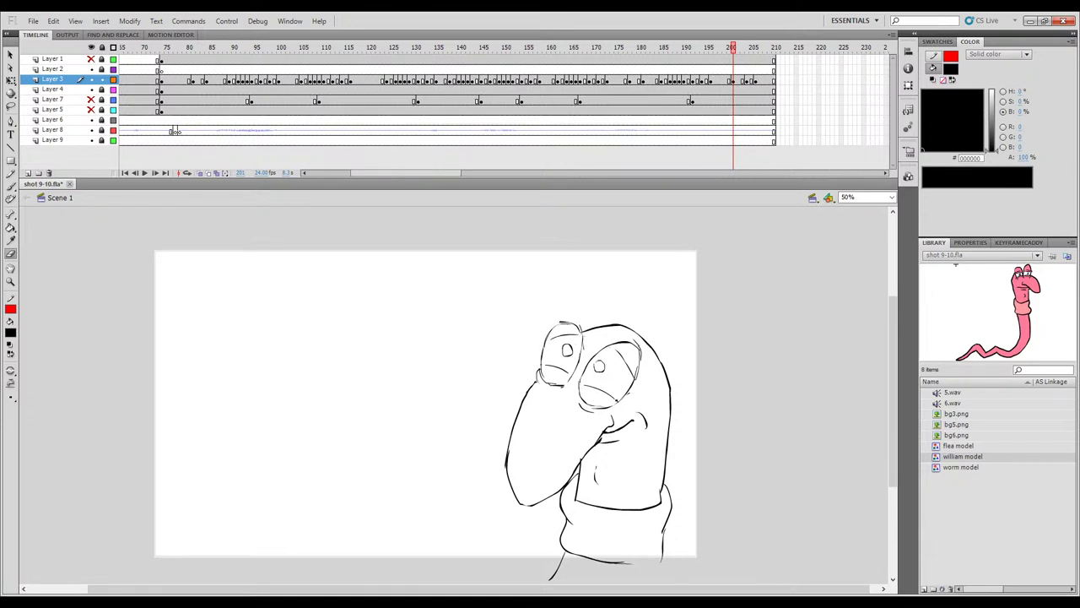
pyautogui.moveTo(625, 364); pyautogui.dragTo(624, 366)
pyautogui.hotkey('ctrl', 'z')
pyautogui.hotkey('ctrl', 'z')
pyautogui.hotkey('ctrl', 'z')
pyautogui.hotkey('ctrl', 'z')
pyautogui.hotkey('ctrl', 'z')
pyautogui.moveTo(605, 392); pyautogui.dragTo(611, 400)
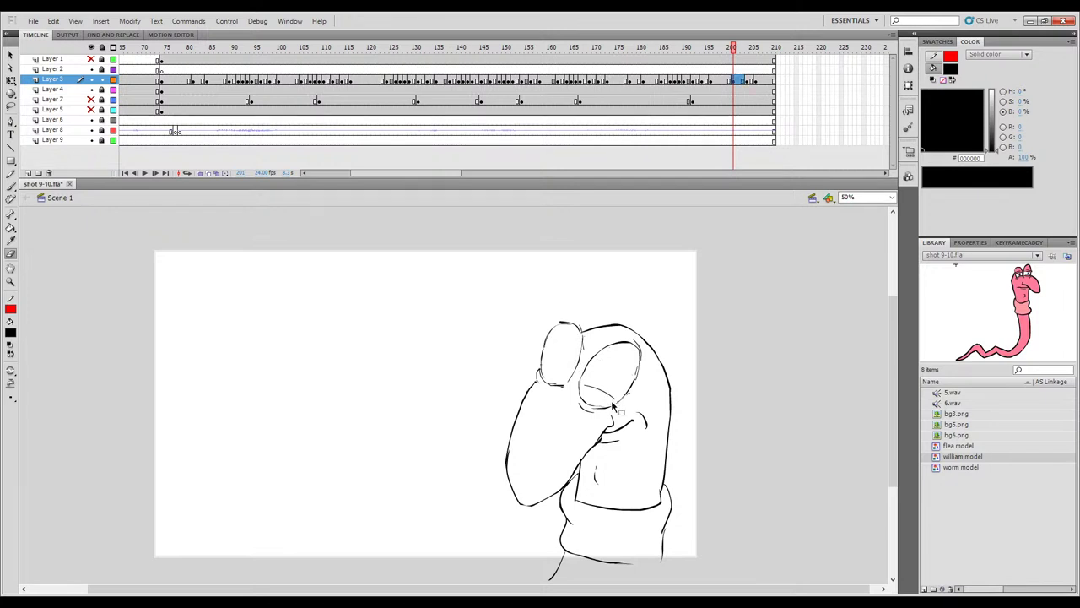
pyautogui.hotkey('ctrl', 'z')
pyautogui.hotkey('ctrl', 'z')
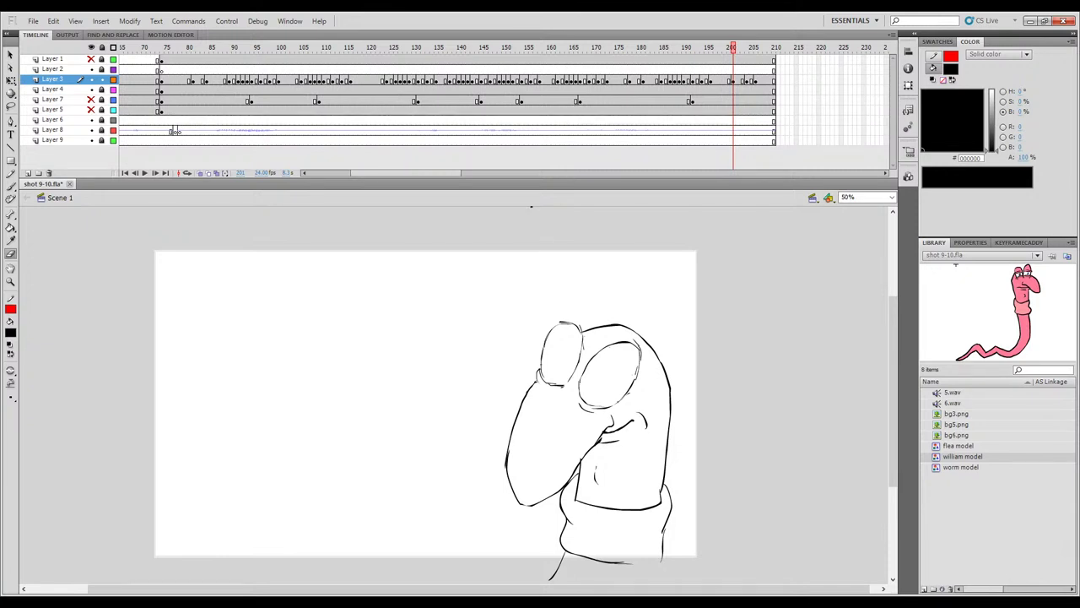
pyautogui.press('b')
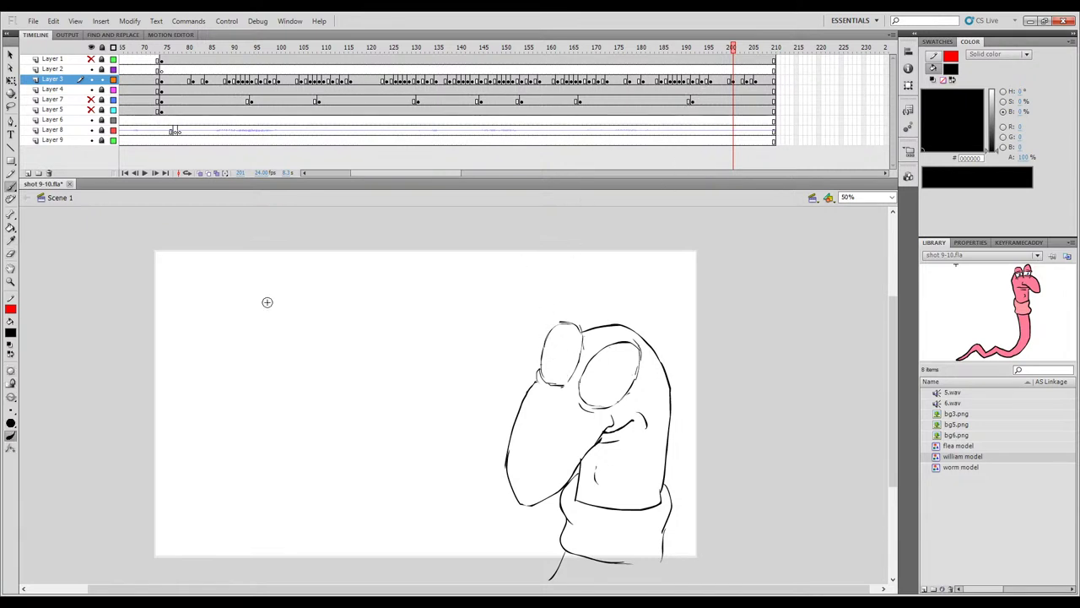
# Draw closed-eyelid lines across both eyes on frame 201 using onion skinning as a guide, turn it off, and scrub back to frame 194.
pyautogui.click(200, 174)
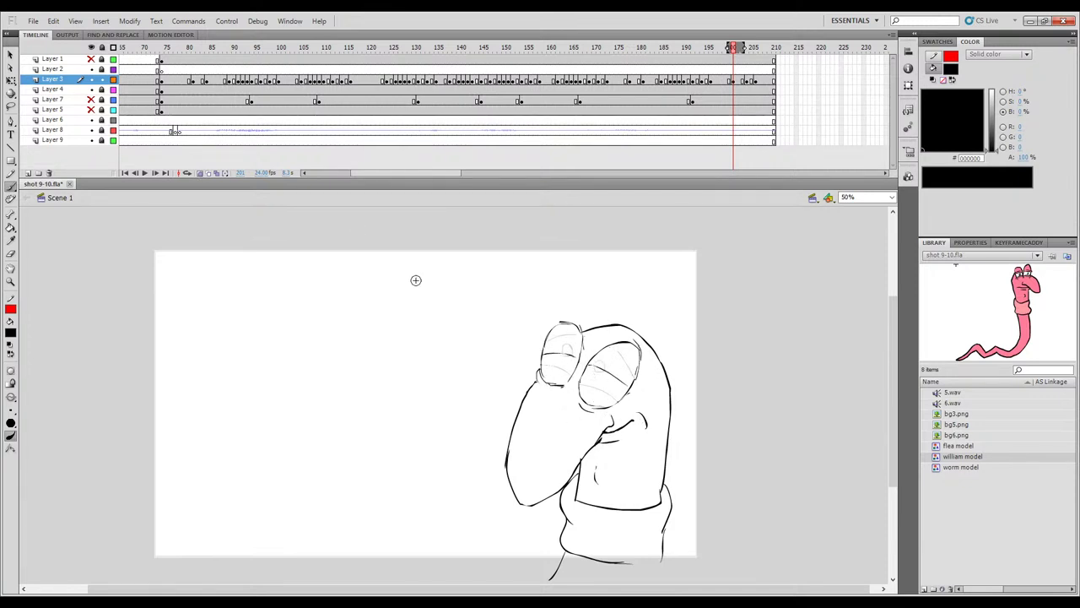
pyautogui.click(201, 174)
pyautogui.moveTo(735, 47)
pyautogui.mouseDown()
pyautogui.moveTo(780, 63)
pyautogui.moveTo(711, 67)
pyautogui.moveTo(702, 91)
pyautogui.mouseUp()
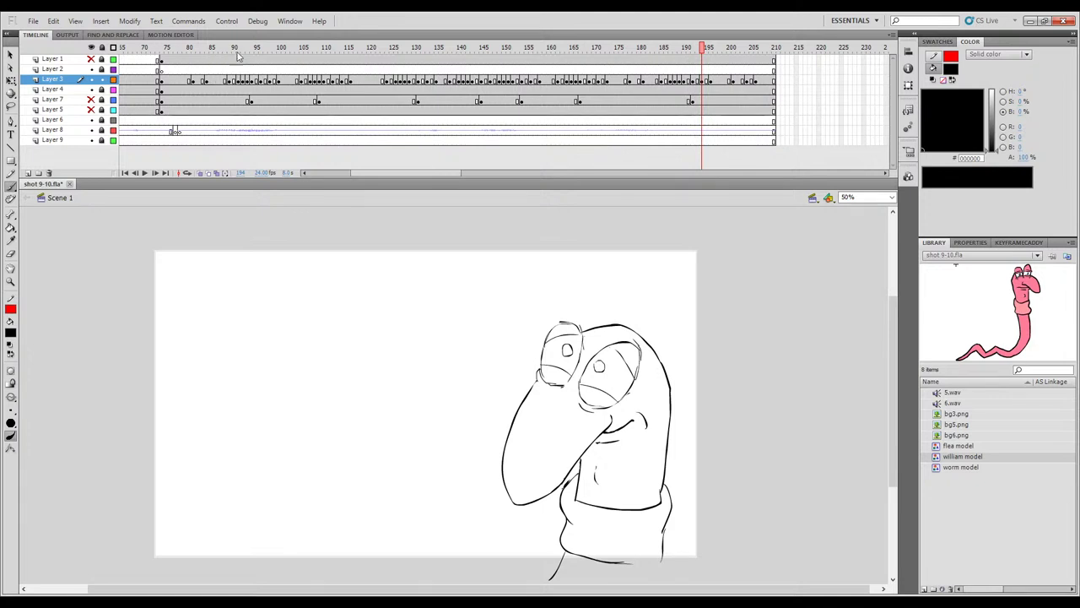
# Insert a keyframe at frame 79 on Layer 3 and scrub ahead to frame 82.
pyautogui.click(186, 53)
pyautogui.moveTo(186, 52)
pyautogui.mouseDown()
pyautogui.moveTo(165, 54)
pyautogui.moveTo(224, 56)
pyautogui.moveTo(184, 65)
pyautogui.mouseUp()
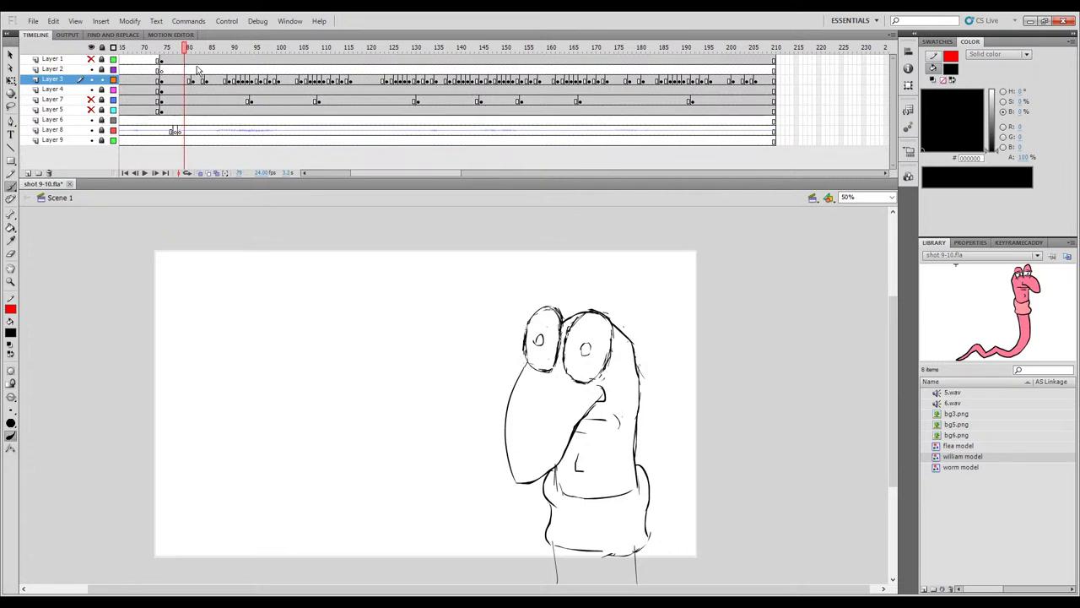
pyautogui.press('F6')
pyautogui.moveTo(186, 52); pyautogui.dragTo(197, 50)
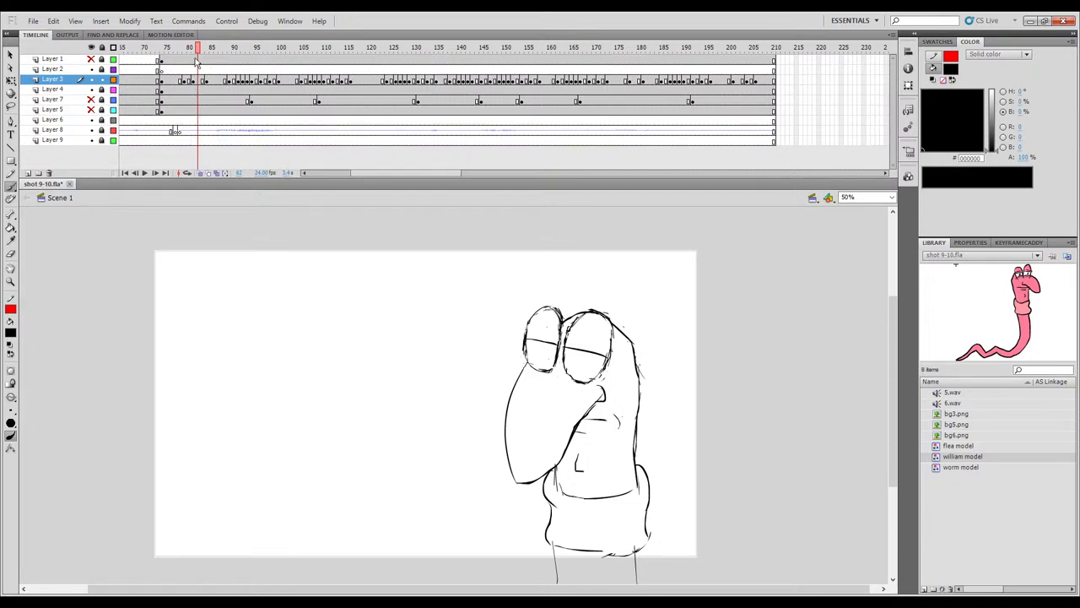
# Insert further keyframes on Layer 3 between frame 82 and about frame 175, then return to frame 79.
pyautogui.moveTo(199, 52)
pyautogui.mouseDown()
pyautogui.moveTo(180, 52)
pyautogui.moveTo(207, 60)
pyautogui.moveTo(265, 50)
pyautogui.moveTo(291, 66)
pyautogui.moveTo(297, 49)
pyautogui.moveTo(338, 56)
pyautogui.moveTo(359, 64)
pyautogui.moveTo(314, 68)
pyautogui.moveTo(379, 78)
pyautogui.moveTo(330, 97)
pyautogui.moveTo(403, 108)
pyautogui.mouseUp()
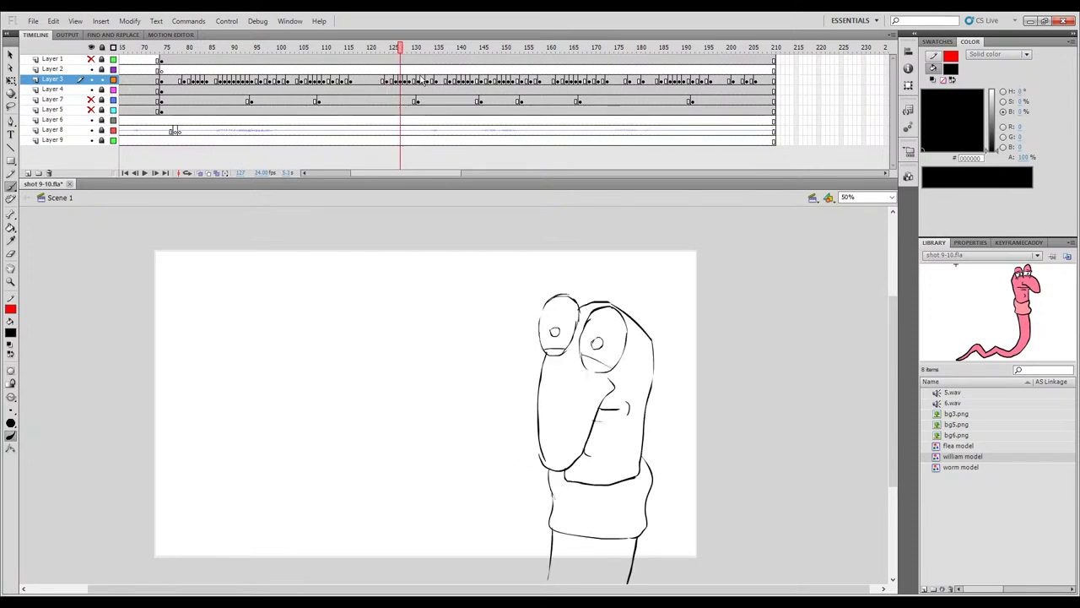
pyautogui.click(405, 50)
pyautogui.moveTo(408, 50)
pyautogui.mouseDown()
pyautogui.moveTo(451, 52)
pyautogui.moveTo(377, 68)
pyautogui.moveTo(417, 69)
pyautogui.moveTo(416, 52)
pyautogui.moveTo(433, 51)
pyautogui.mouseUp()
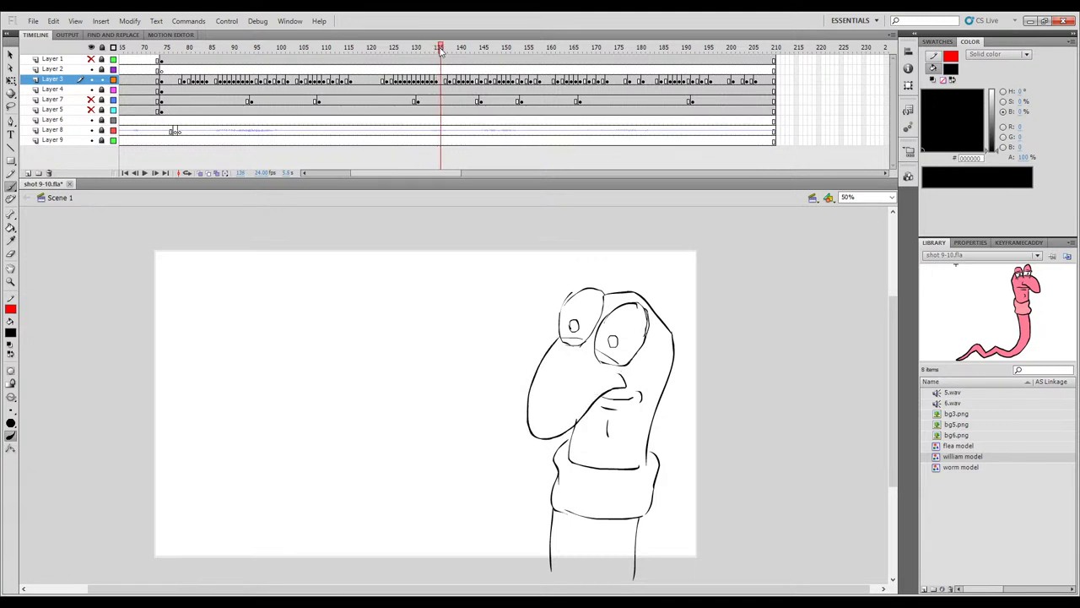
pyautogui.moveTo(442, 49)
pyautogui.mouseDown()
pyautogui.moveTo(476, 50)
pyautogui.moveTo(389, 73)
pyautogui.moveTo(443, 73)
pyautogui.moveTo(439, 54)
pyautogui.moveTo(464, 49)
pyautogui.moveTo(524, 69)
pyautogui.moveTo(550, 97)
pyautogui.moveTo(546, 50)
pyautogui.moveTo(599, 53)
pyautogui.moveTo(559, 72)
pyautogui.moveTo(572, 72)
pyautogui.moveTo(515, 74)
pyautogui.moveTo(546, 74)
pyautogui.moveTo(515, 72)
pyautogui.moveTo(527, 72)
pyautogui.moveTo(517, 54)
pyautogui.moveTo(590, 69)
pyautogui.moveTo(600, 52)
pyautogui.moveTo(617, 51)
pyautogui.moveTo(765, 61)
pyautogui.moveTo(189, 61)
pyautogui.moveTo(186, 85)
pyautogui.mouseUp()
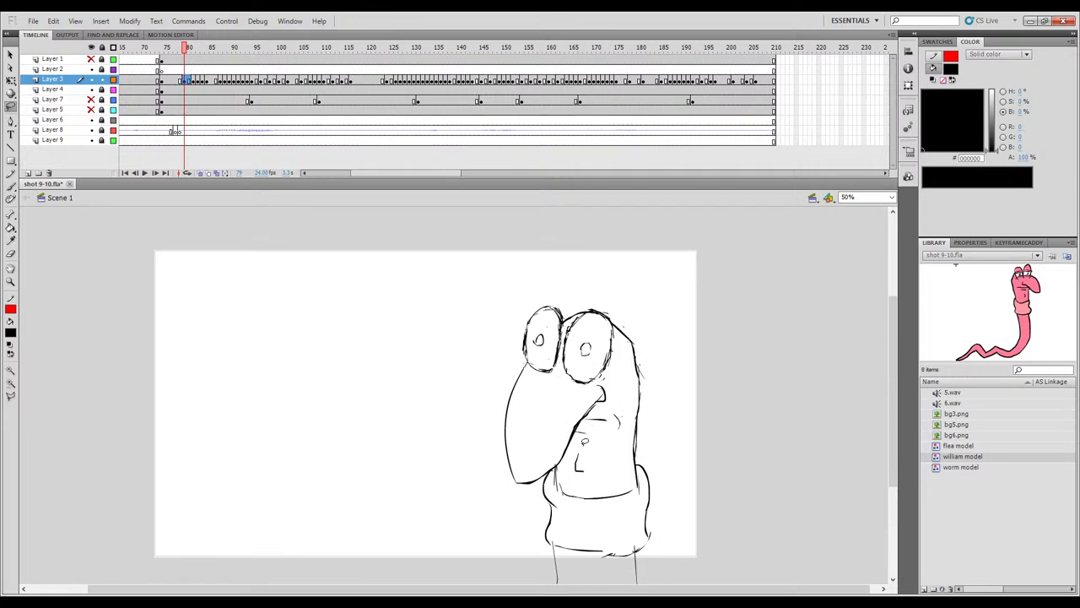
# Brush a short stroke at the mouth on frame 79 and compare the neighbouring drawings up to frame 82.
pyautogui.press('b')
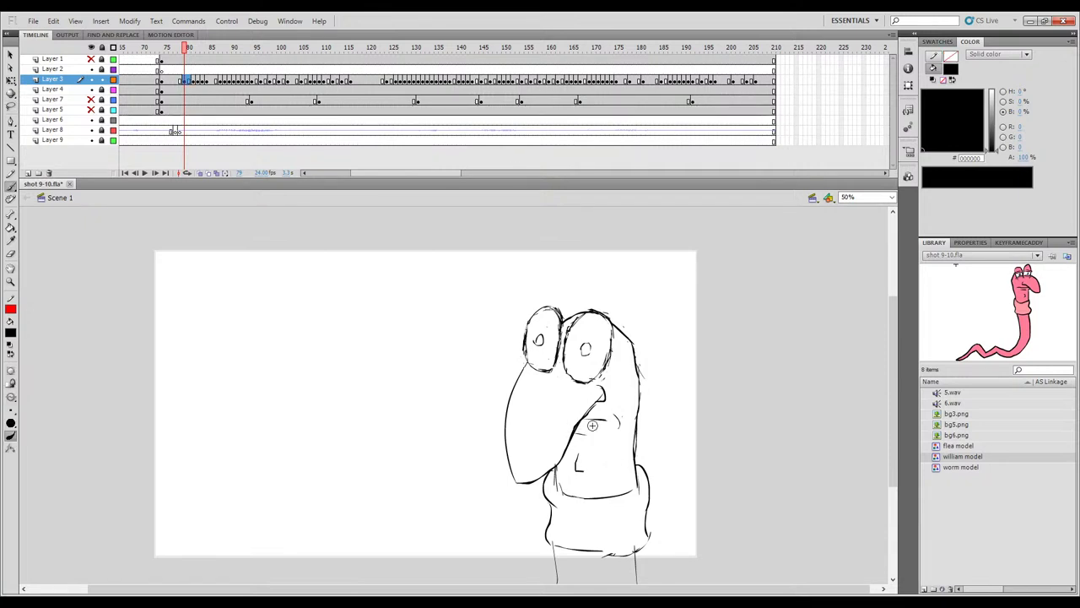
pyautogui.moveTo(585, 418); pyautogui.dragTo(590, 421)
pyautogui.moveTo(187, 50)
pyautogui.mouseDown()
pyautogui.moveTo(224, 57)
pyautogui.moveTo(184, 53)
pyautogui.moveTo(193, 68)
pyautogui.mouseUp()
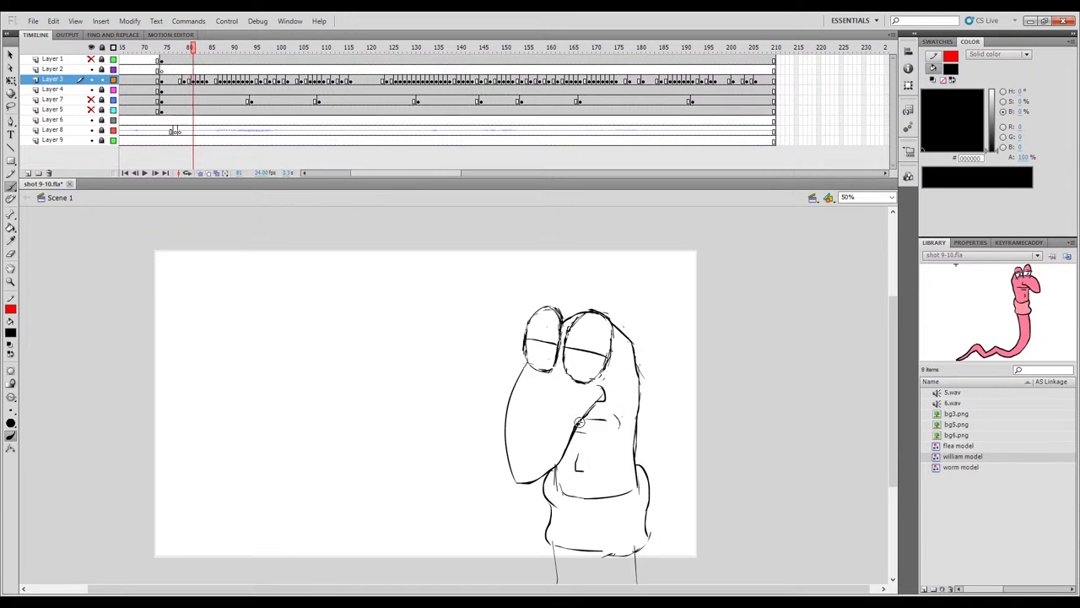
pyautogui.press(',')
pyautogui.press('.')
pyautogui.press(',')
pyautogui.press('.')
pyautogui.press('.')
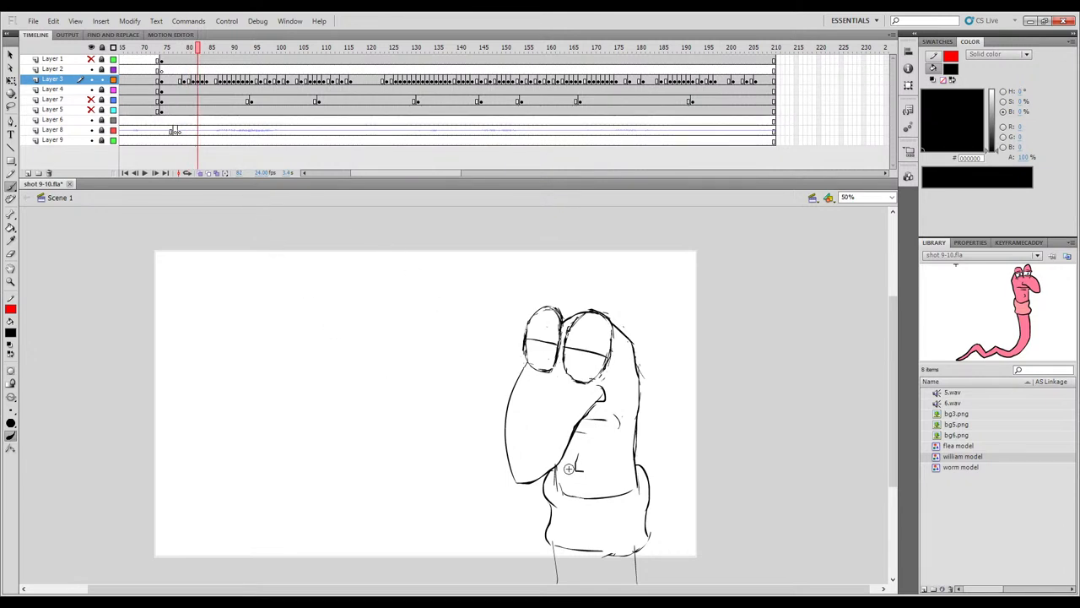
# Redraw the mouth on frame 82 as a slightly open shape with a lower lip line, checking it against the previous frame.
pyautogui.press('e')
pyautogui.press('b')
pyautogui.press(',')
pyautogui.press('.')
pyautogui.moveTo(589, 425)
pyautogui.mouseDown()
pyautogui.moveTo(609, 424)
pyautogui.moveTo(592, 425)
pyautogui.mouseUp()
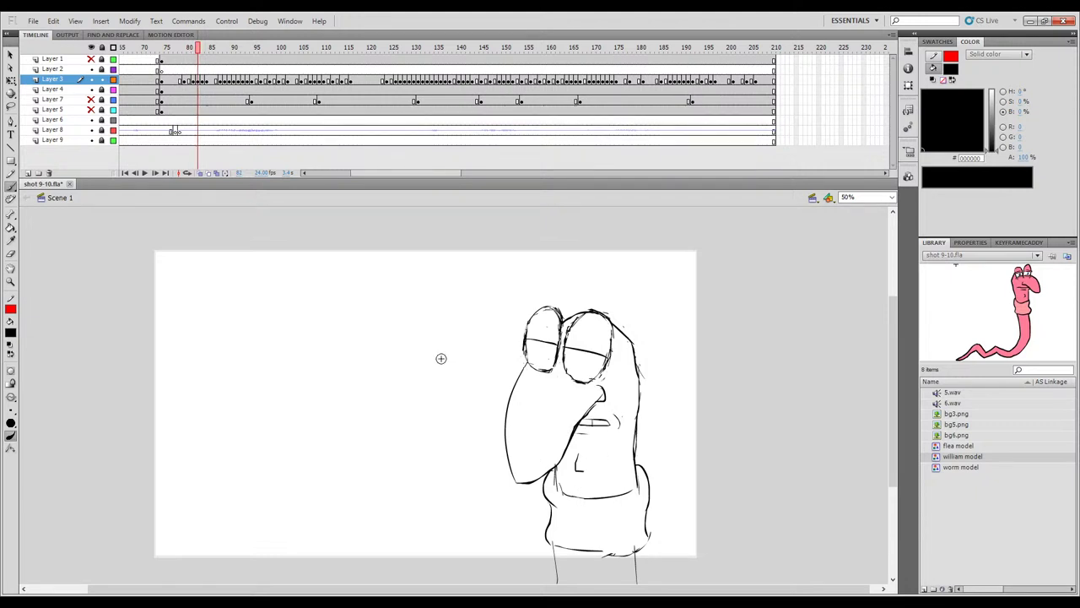
# Erase the lower mouth line on frame 83 and draw an open mouth with upper teeth and a lower lip, flipping to frame 82 for comparison.
pyautogui.moveTo(199, 48)
pyautogui.mouseDown()
pyautogui.moveTo(189, 49)
pyautogui.moveTo(203, 50)
pyautogui.mouseUp()
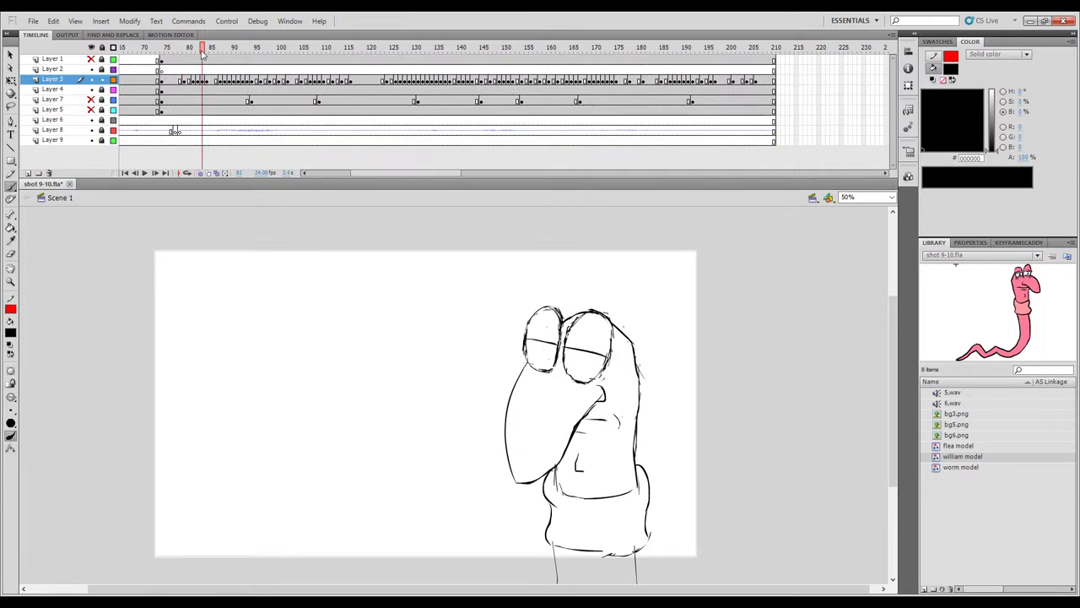
pyautogui.press('e')
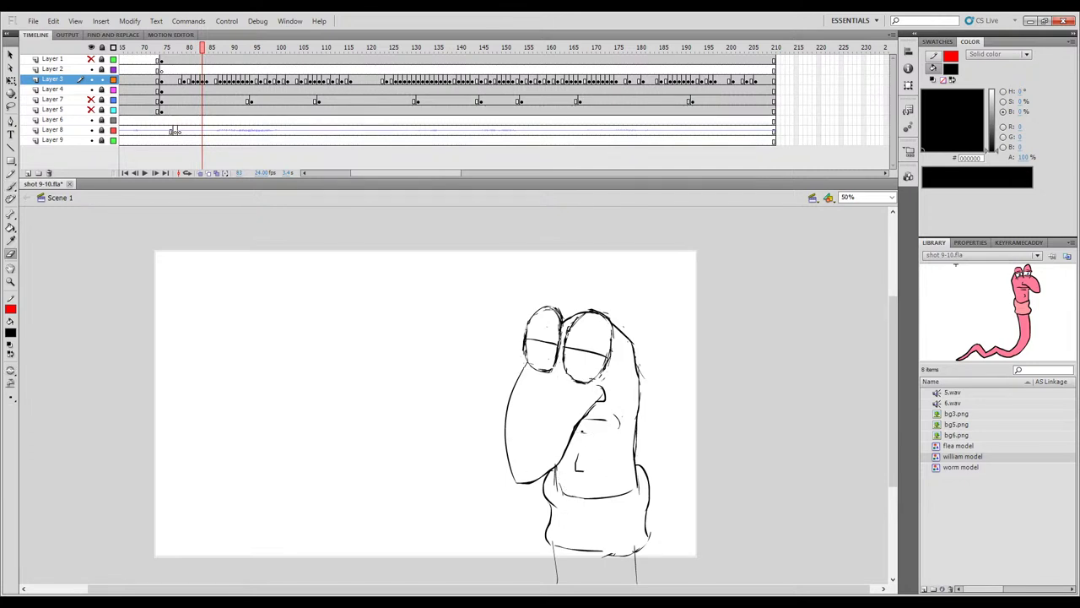
pyautogui.press('b')
pyautogui.press(',')
pyautogui.press('.')
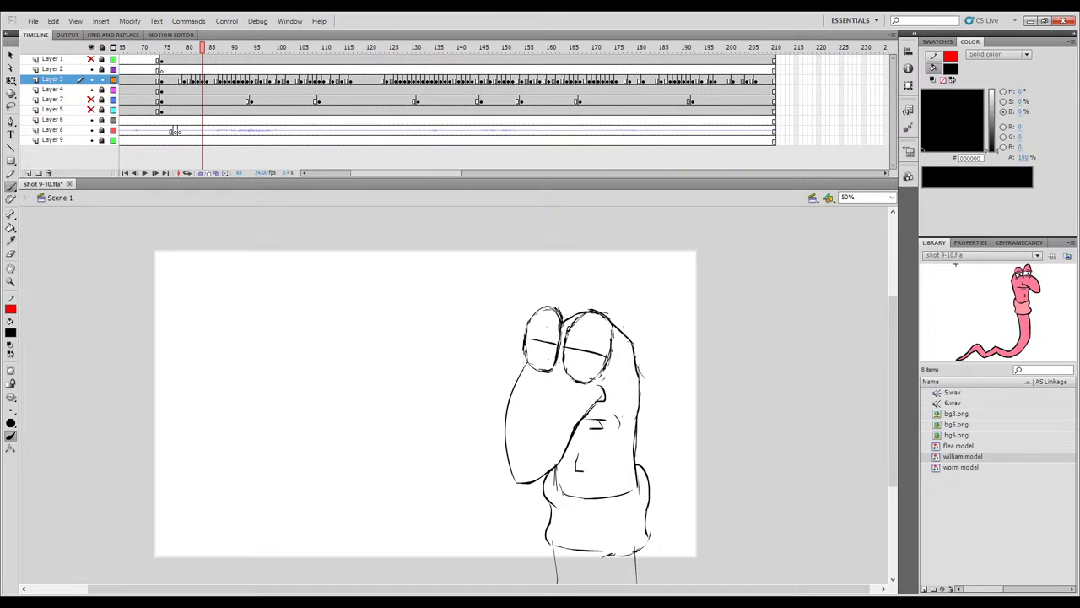
pyautogui.press(',')
pyautogui.press('.')
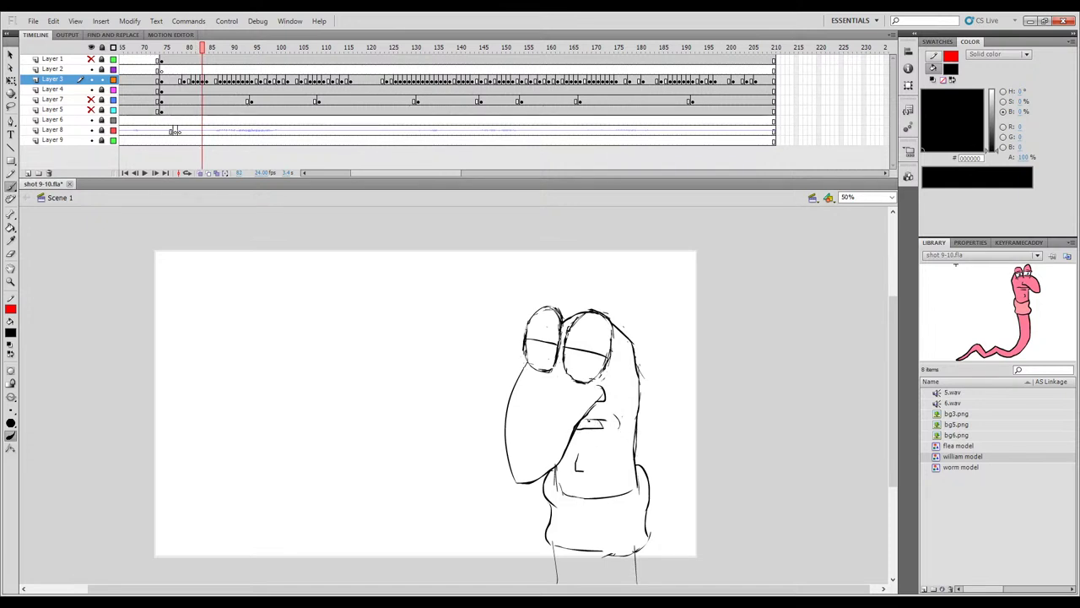
pyautogui.press(',')
pyautogui.press('.')
pyautogui.moveTo(610, 415); pyautogui.dragTo(615, 426)
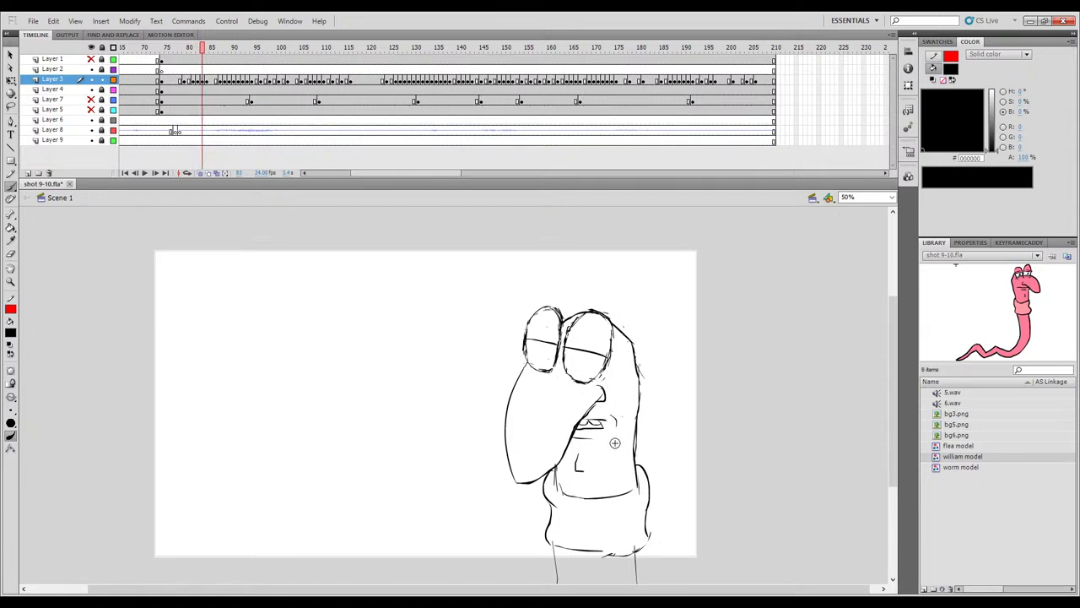
# Redraw the cheek crease closer to the mouth on frame 83 and play the animation from around frame 70.
pyautogui.press('e')
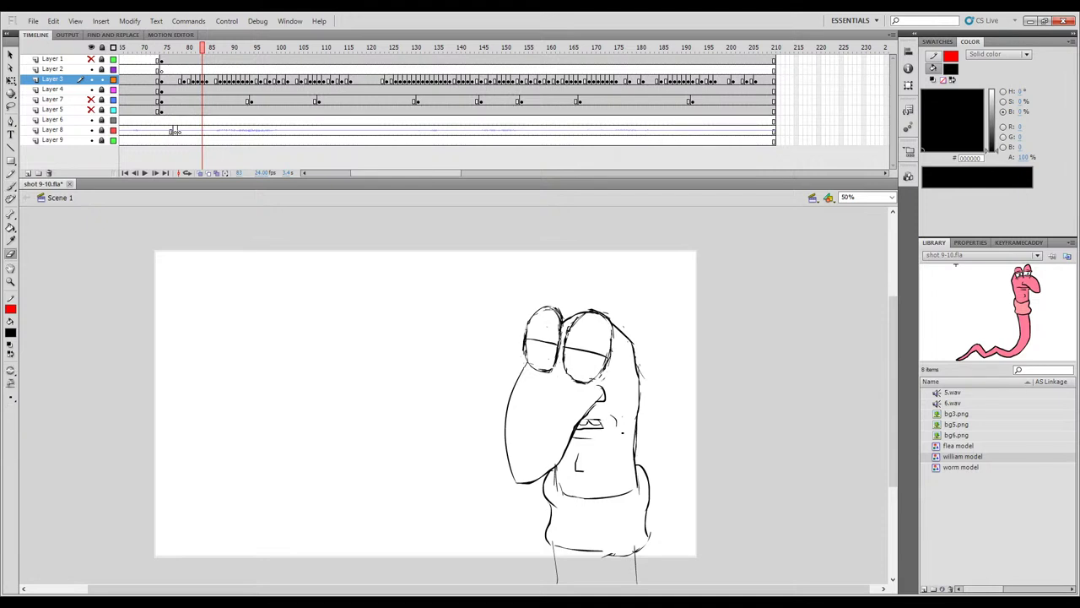
pyautogui.press('b')
pyautogui.press(',')
pyautogui.press('.')
pyautogui.press(',')
pyautogui.press(',')
pyautogui.press('.')
pyautogui.press('.')
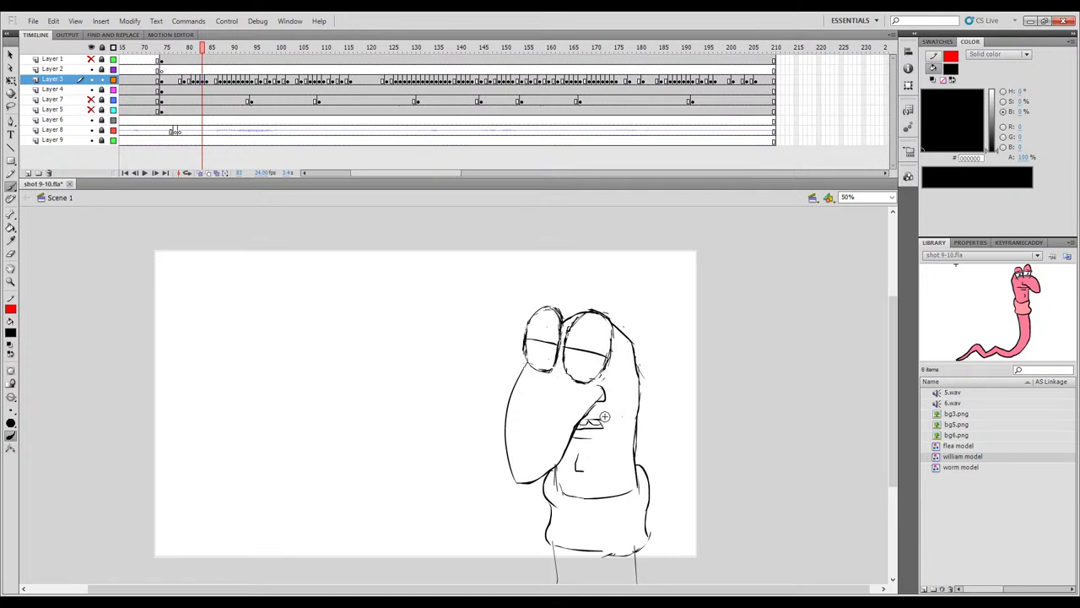
pyautogui.press(',')
pyautogui.moveTo(203, 51); pyautogui.dragTo(145, 80)
pyautogui.press('Return')
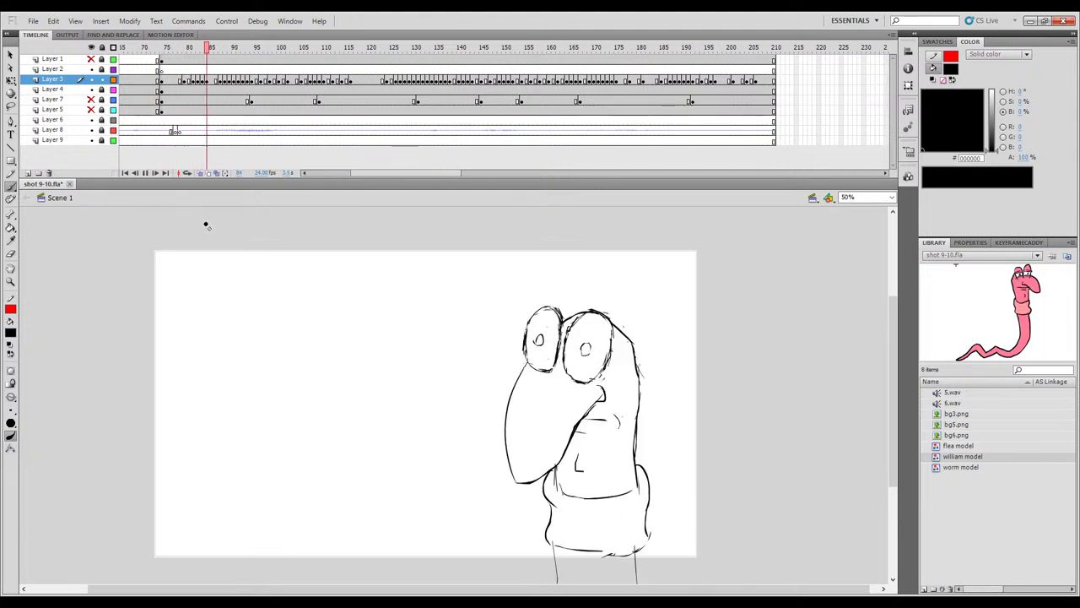
# Replace the mouth on frame 84 with a wider open mouth showing teeth, comparing it with the adjacent frames.
pyautogui.click(210, 56)
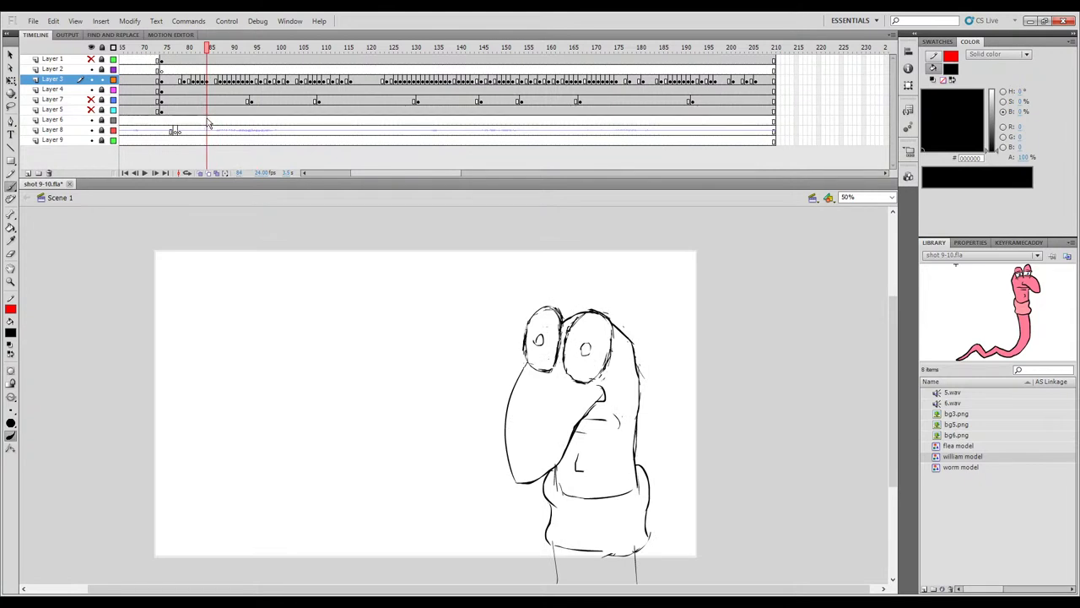
pyautogui.press('.')
pyautogui.press('.')
pyautogui.press(',')
pyautogui.press(',')
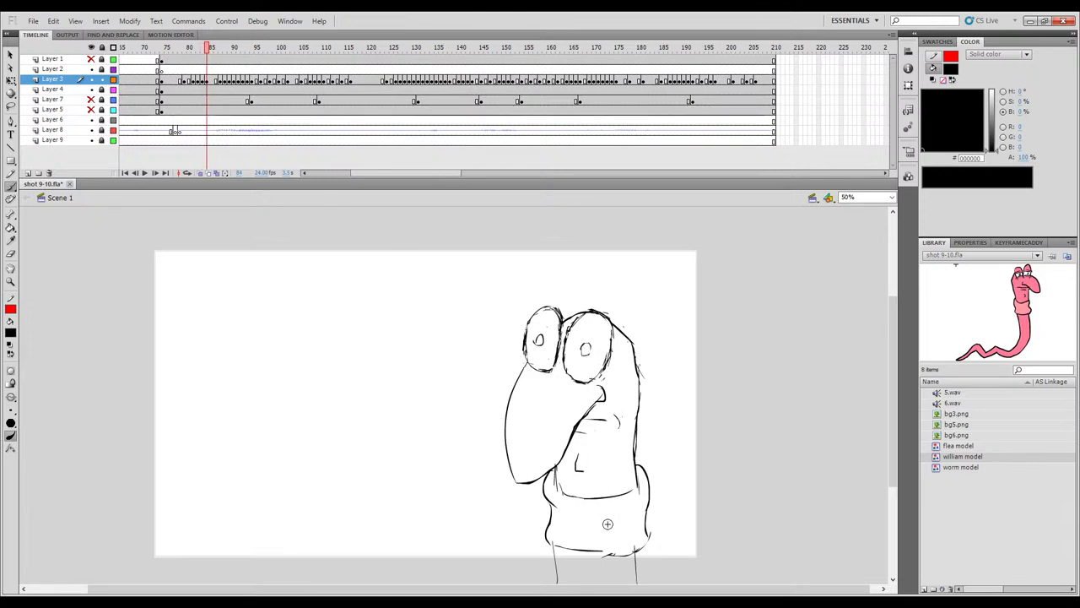
pyautogui.press('e')
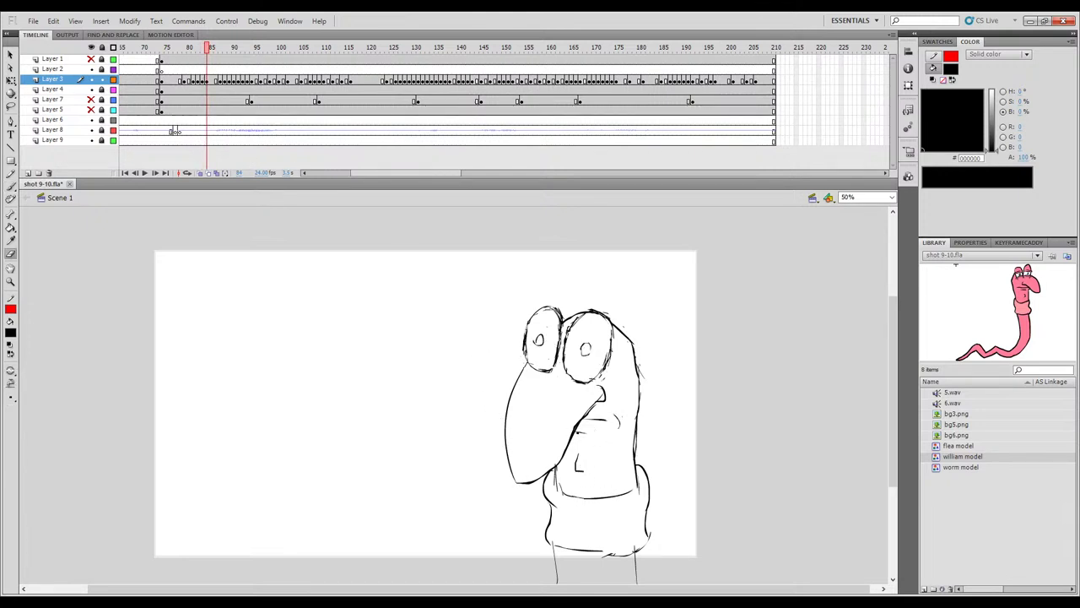
pyautogui.press('b')
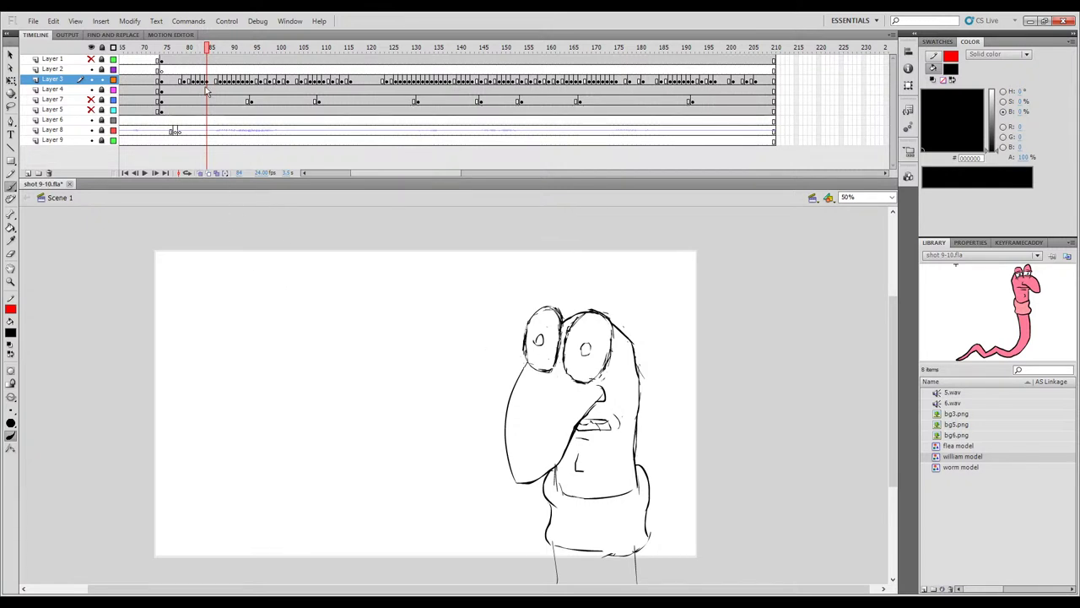
# Copy the lassoed mouth and cheek crease from frame 83 and paste them in place on frame 87.
pyautogui.moveTo(206, 50); pyautogui.dragTo(189, 52)
pyautogui.moveTo(208, 52)
pyautogui.mouseDown()
pyautogui.moveTo(229, 50)
pyautogui.moveTo(202, 52)
pyautogui.mouseUp()
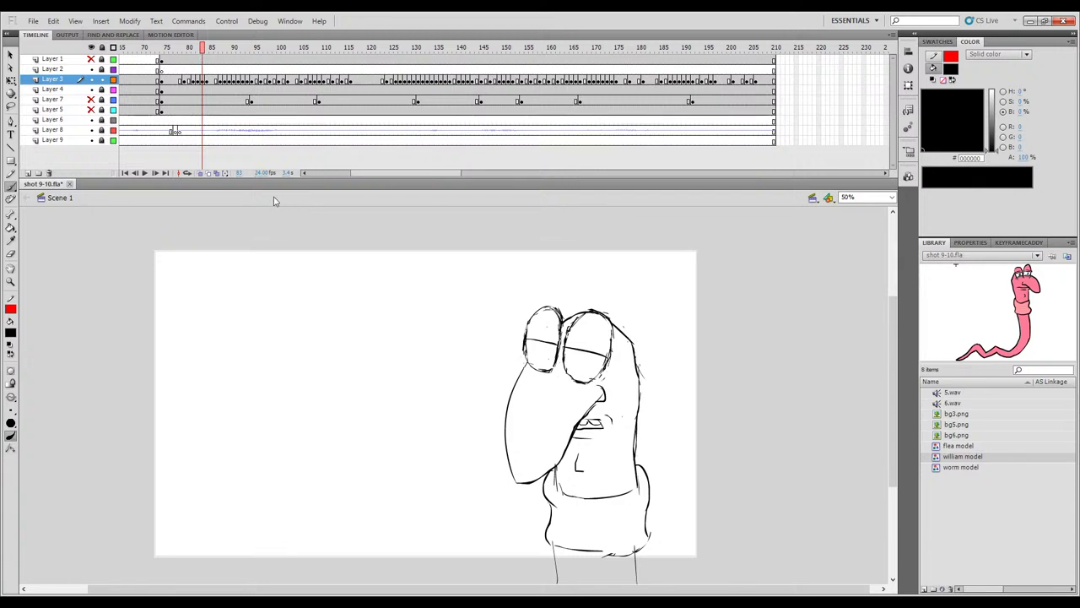
pyautogui.press('l')
pyautogui.moveTo(608, 439)
pyautogui.mouseDown()
pyautogui.moveTo(588, 447)
pyautogui.moveTo(564, 417)
pyautogui.moveTo(613, 408)
pyautogui.moveTo(613, 437)
pyautogui.mouseUp()
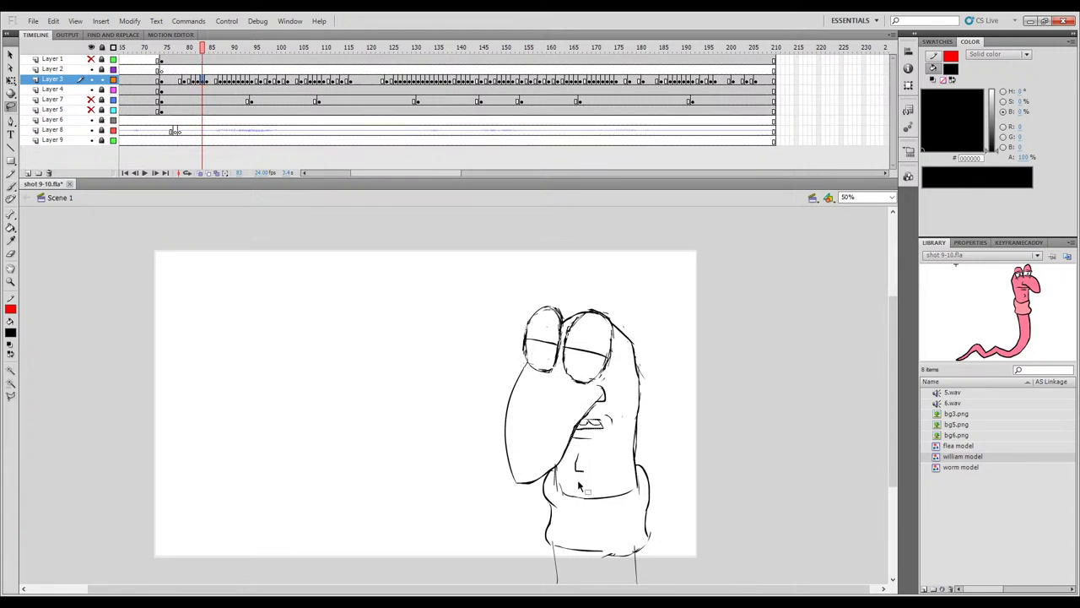
pyautogui.moveTo(205, 51); pyautogui.dragTo(222, 51)
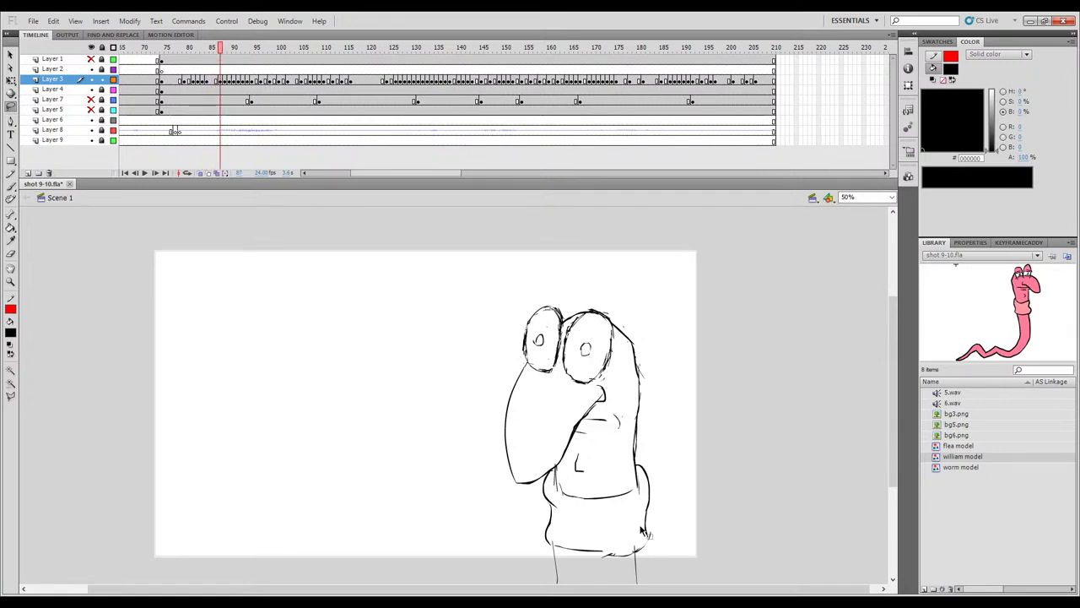
pyautogui.hotkey('ctrl', 'shift', 'v')
# Erase the old mouth and cheek lines around the pasted mouth on frame 87 and switch back to the Brush tool.
pyautogui.press('e')
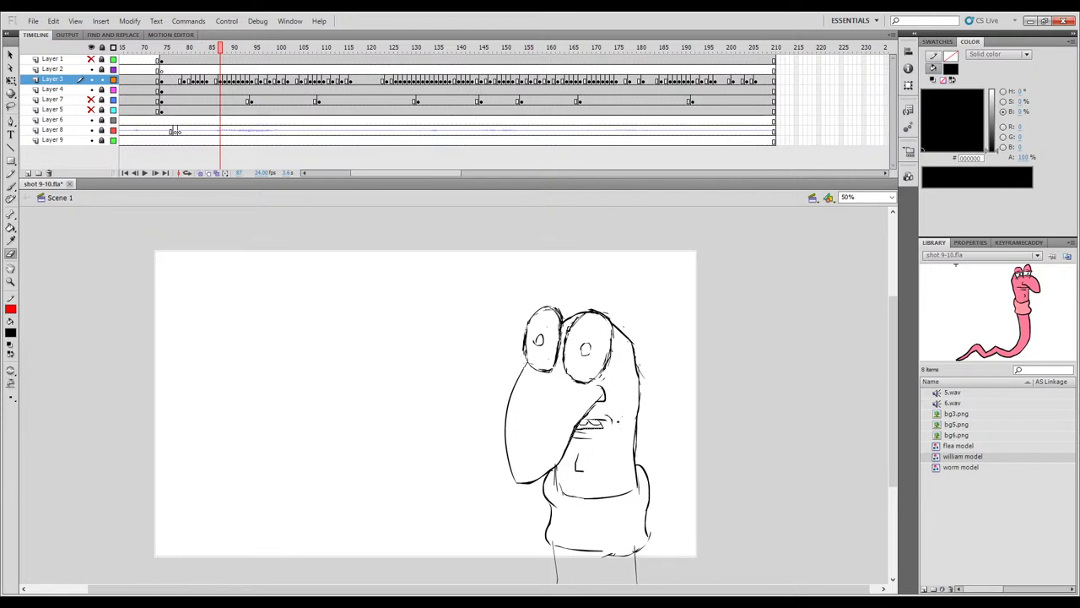
pyautogui.moveTo(605, 419); pyautogui.dragTo(579, 433)
pyautogui.press('b')
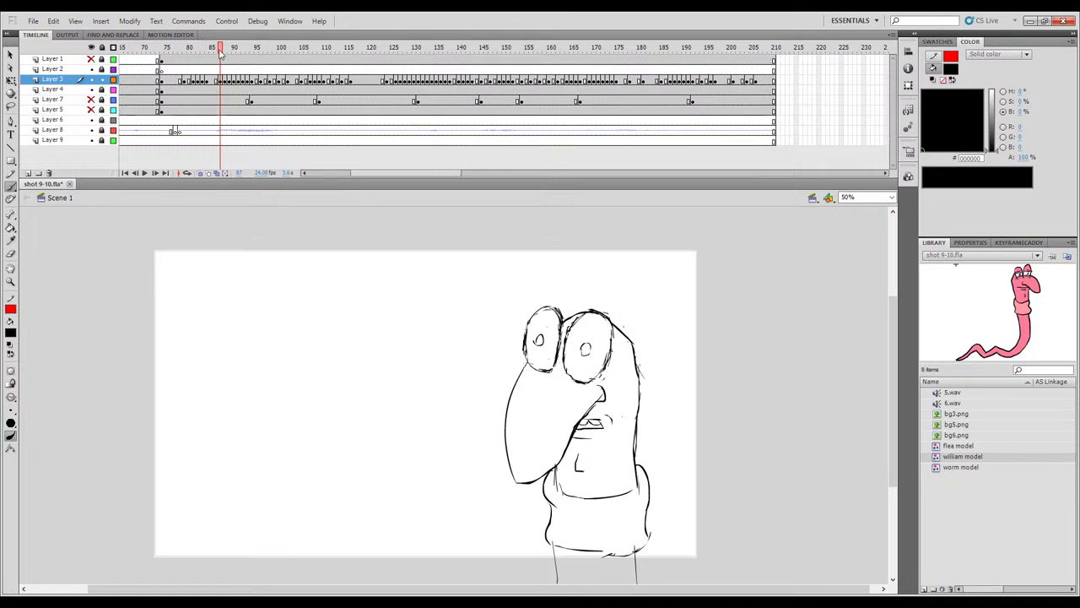
# Replace the mouth and cheek crease on frame 88 with a small rounded open mouth and a nearer crease, and turn on onion skinning.
pyautogui.moveTo(223, 51); pyautogui.dragTo(226, 51)
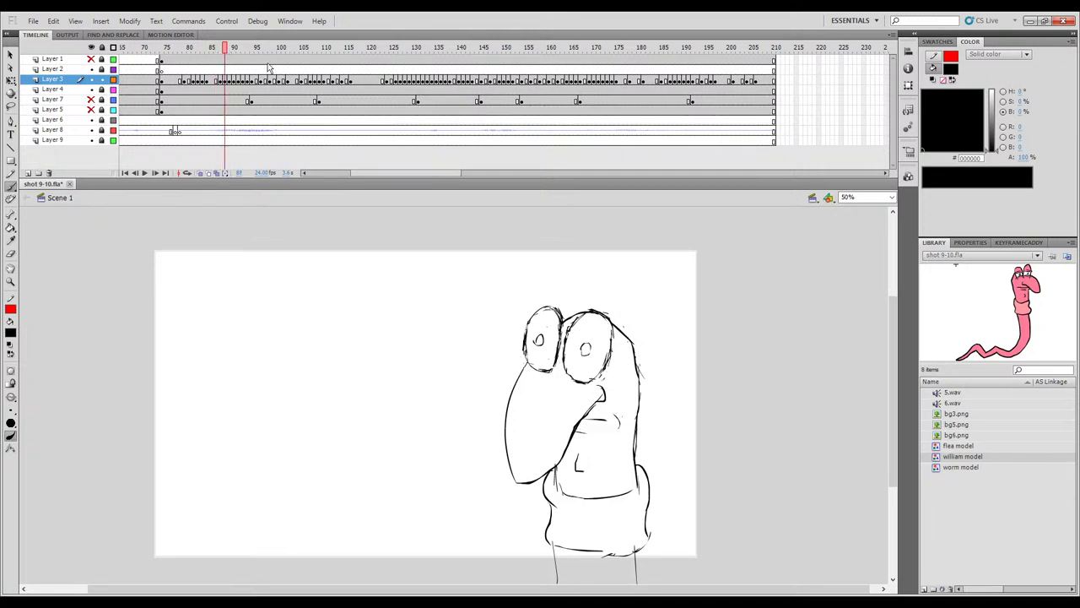
pyautogui.press('.')
pyautogui.press('e')
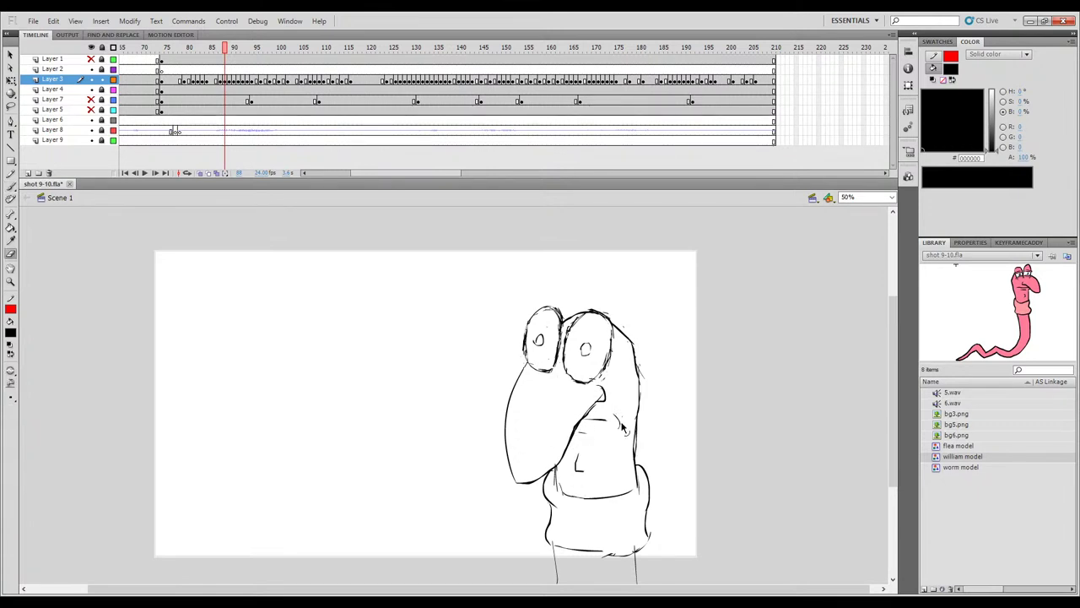
pyautogui.press('b')
pyautogui.press(',')
pyautogui.press('.')
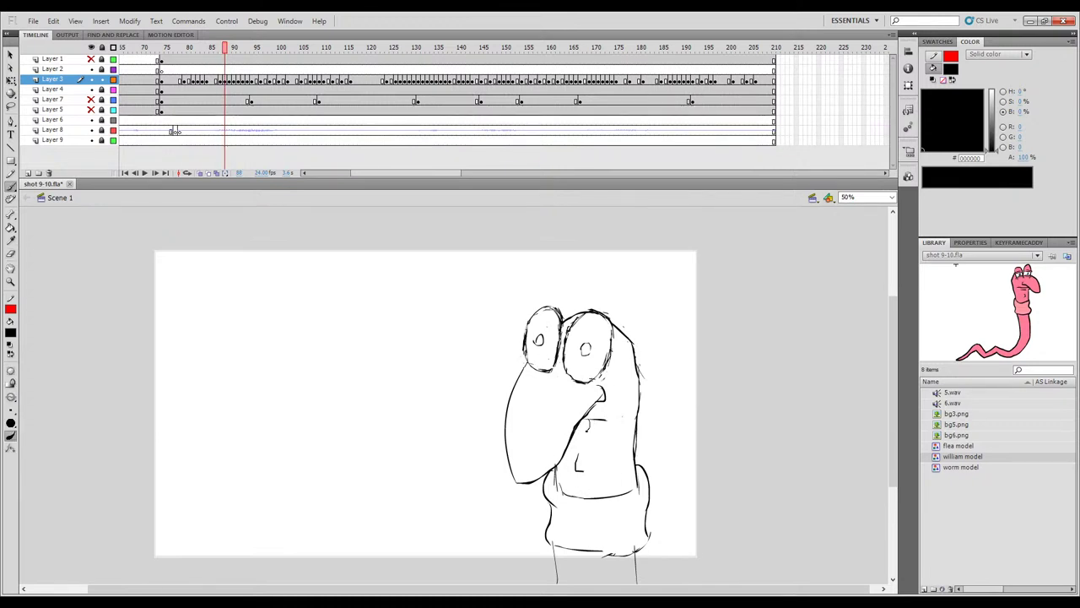
pyautogui.press(',')
pyautogui.press('.')
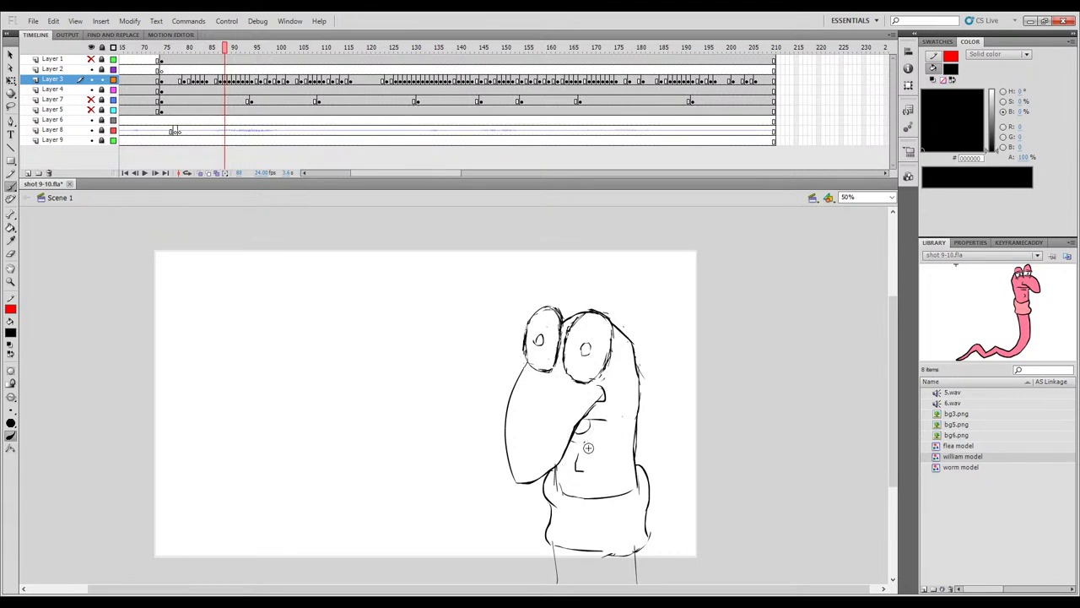
pyautogui.press('e')
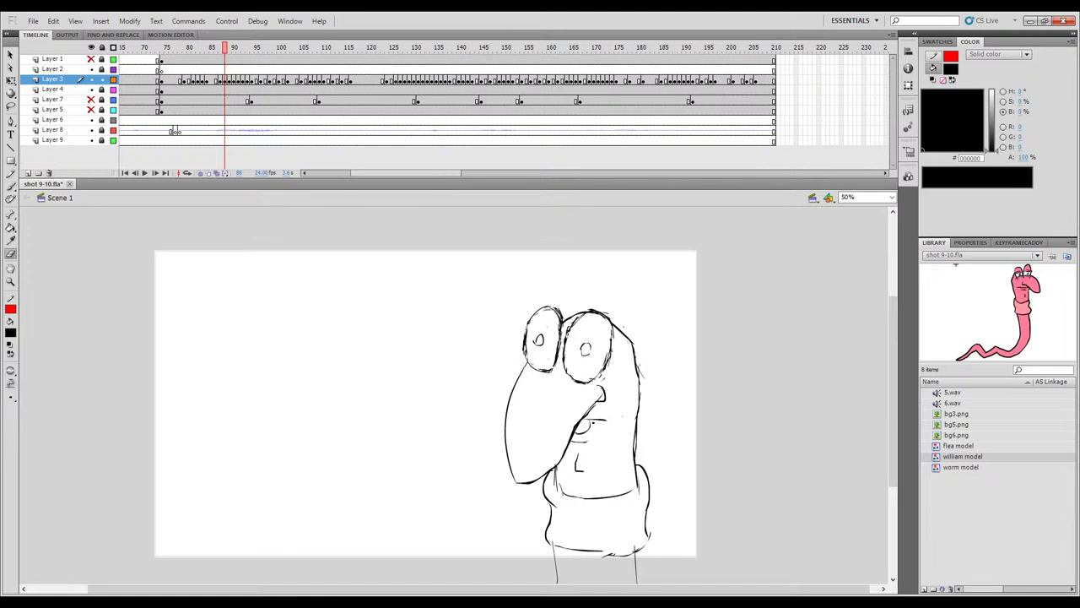
pyautogui.press('b')
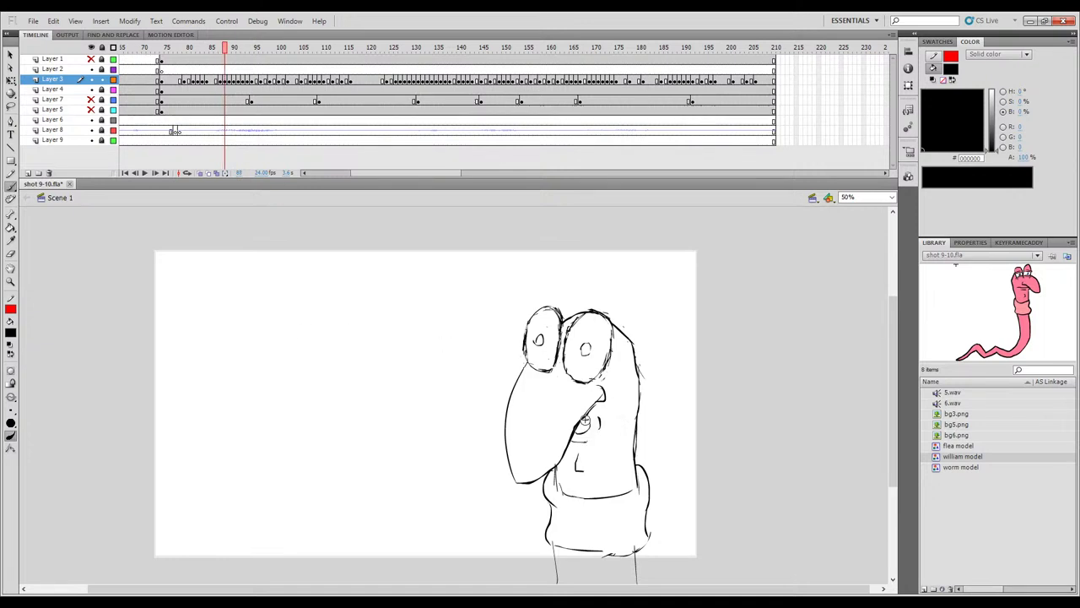
pyautogui.click(200, 173)
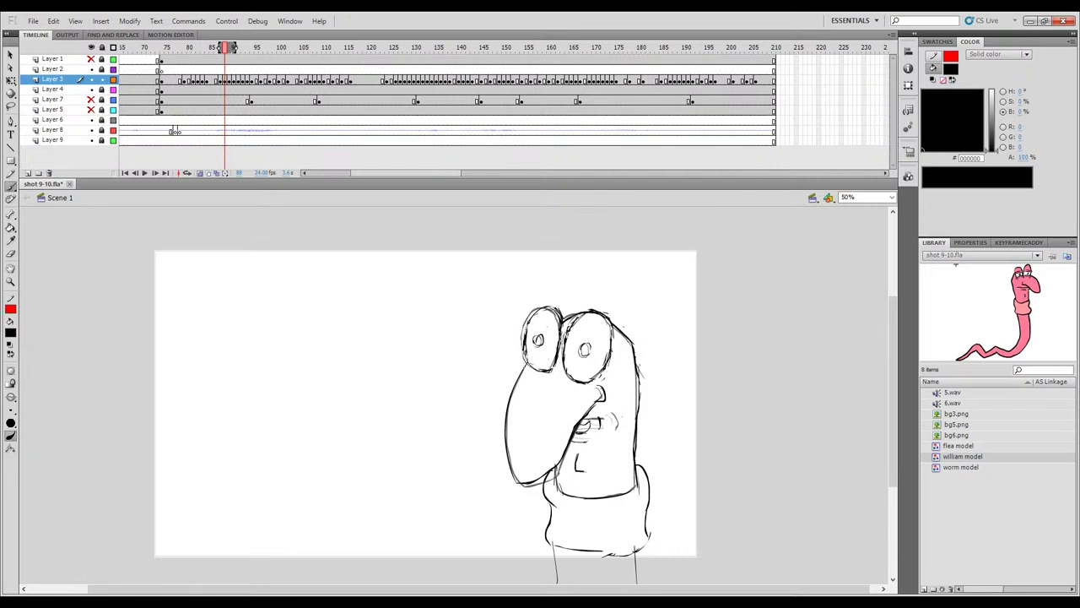
# Turn off onion skinning and play the animation from about frame 74 to check the new mouth shapes.
pyautogui.click(200, 173)
pyautogui.press(',')
pyautogui.press('.')
pyautogui.moveTo(226, 48); pyautogui.dragTo(162, 49)
pyautogui.moveTo(146, 103); pyautogui.dragTo(148, 107)
pyautogui.press('Return')
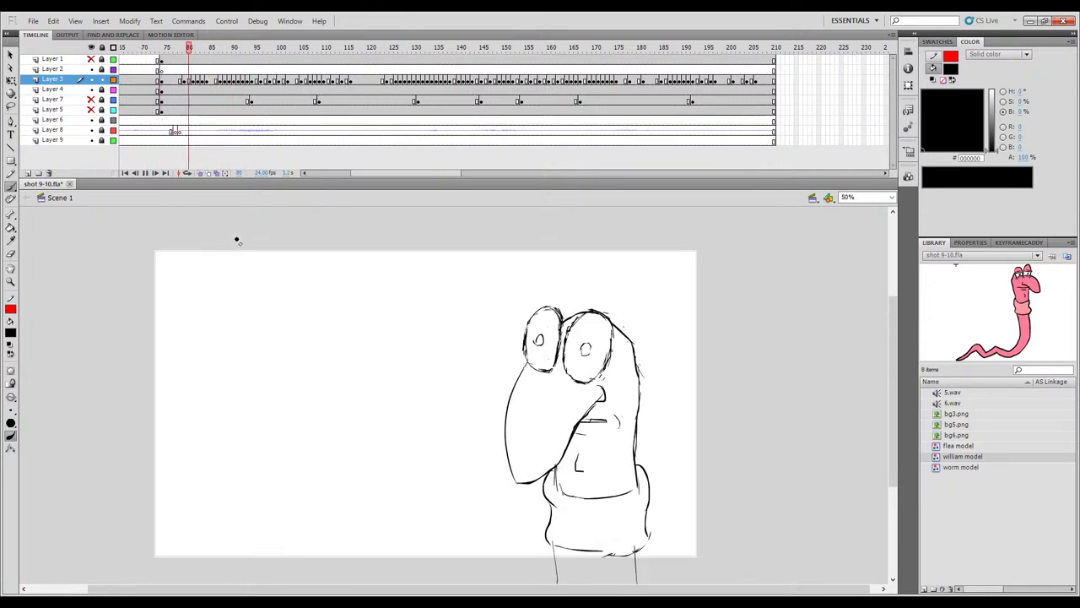
# Replace the mouth on frame 89 with a small open mouth showing teeth and redraw the cheek crease closer to it.
pyautogui.moveTo(228, 49)
pyautogui.mouseDown()
pyautogui.moveTo(217, 49)
pyautogui.moveTo(232, 52)
pyautogui.mouseUp()
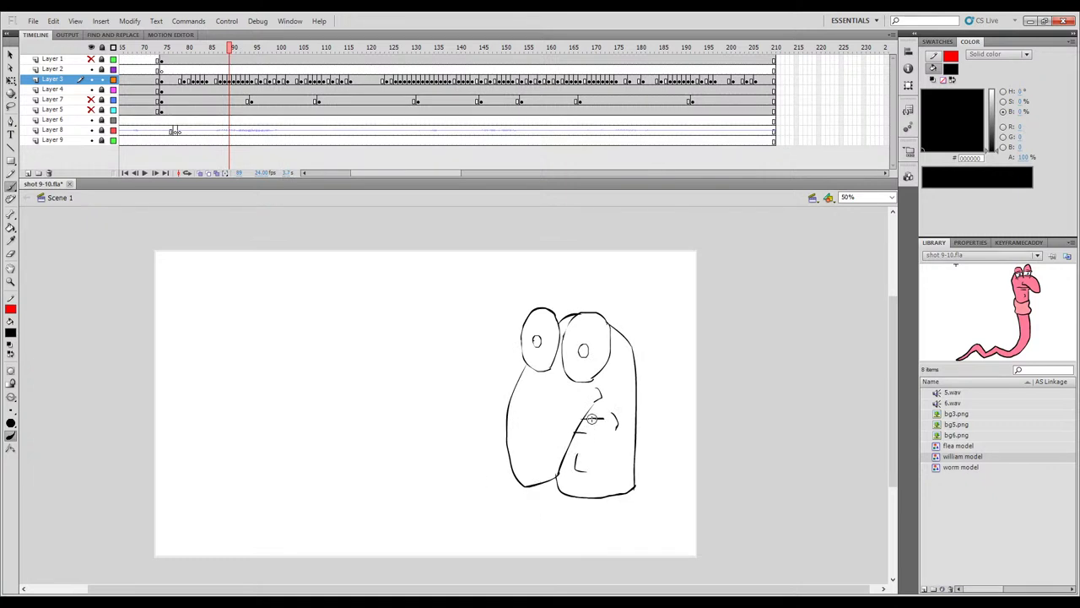
pyautogui.moveTo(593, 431); pyautogui.dragTo(577, 429)
pyautogui.press(',')
pyautogui.press('.')
pyautogui.press('e')
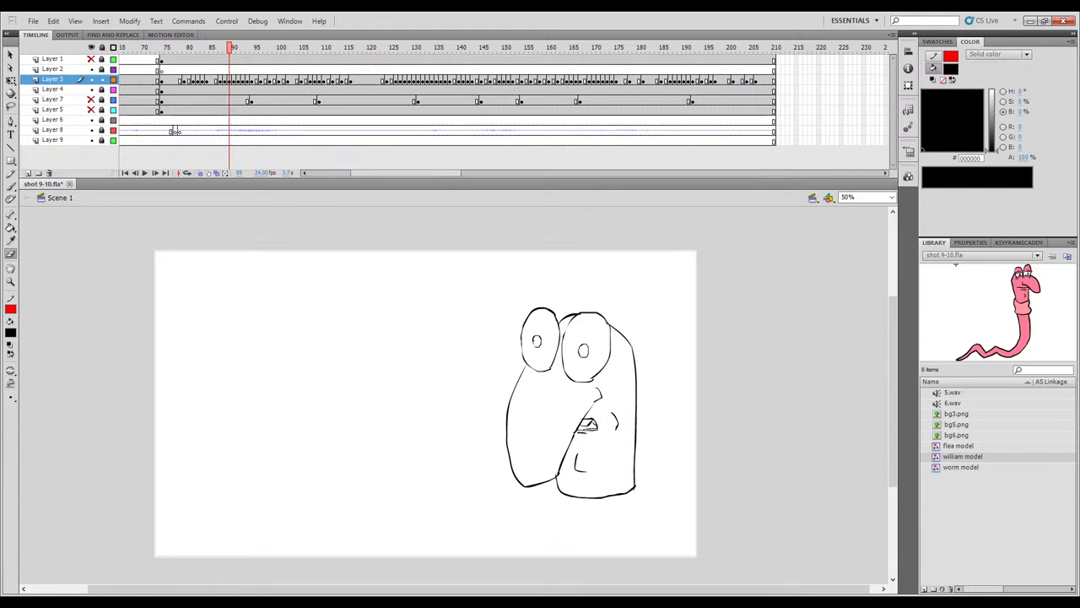
pyautogui.moveTo(616, 429); pyautogui.dragTo(617, 438)
pyautogui.press('b')
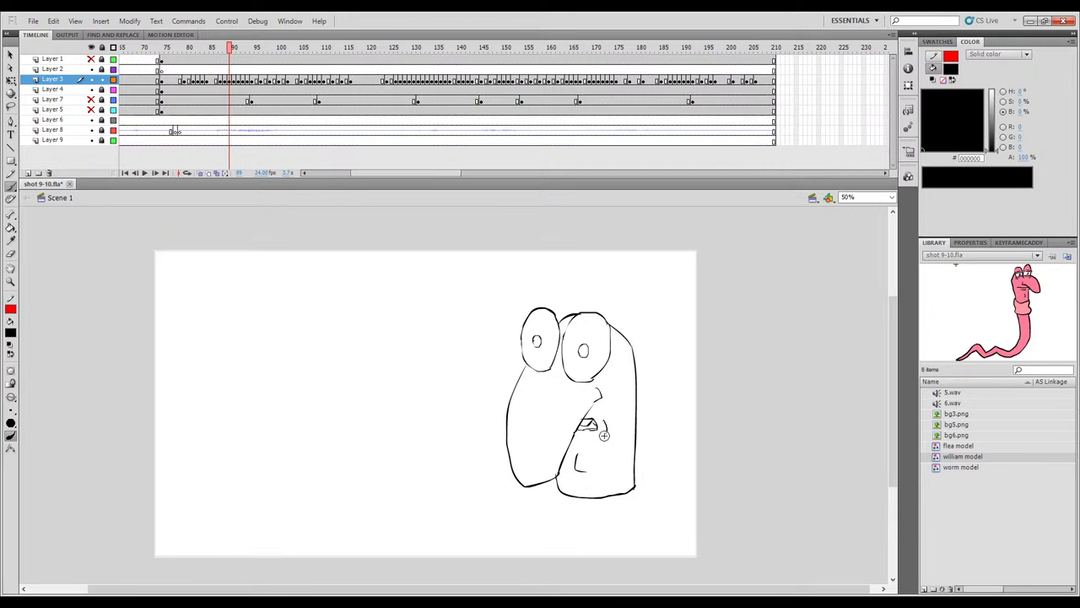
pyautogui.moveTo(573, 439); pyautogui.dragTo(592, 440)
# Redraw the mouth on frame 90 as a narrow open shape with a nearer cheek crease, using onion skinning as a guide.
pyautogui.moveTo(232, 52)
pyautogui.mouseDown()
pyautogui.moveTo(220, 53)
pyautogui.moveTo(234, 52)
pyautogui.moveTo(225, 61)
pyautogui.moveTo(236, 67)
pyautogui.mouseUp()
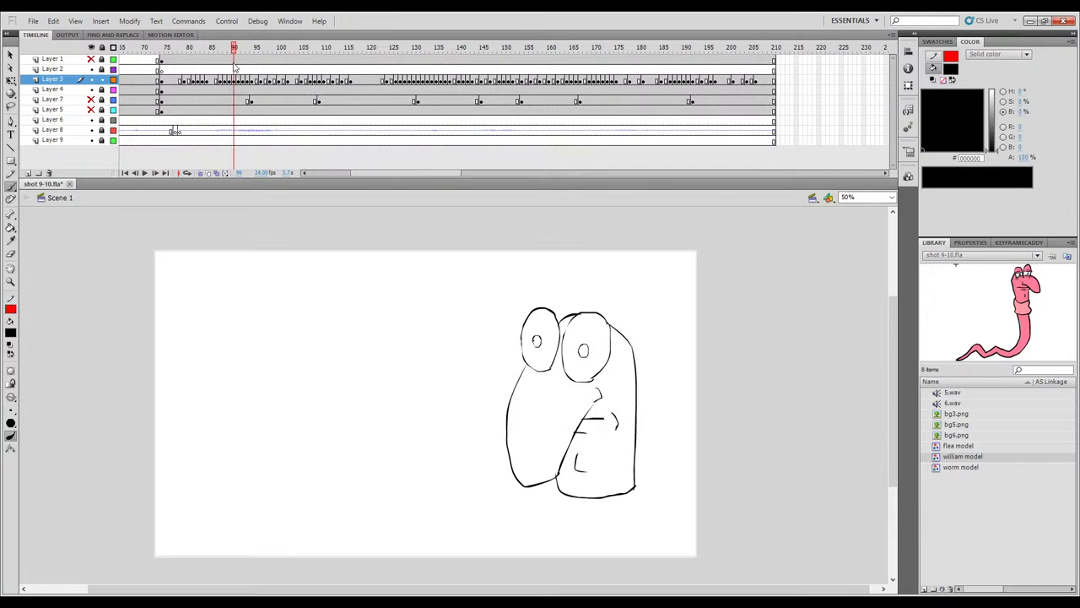
pyautogui.click(200, 173)
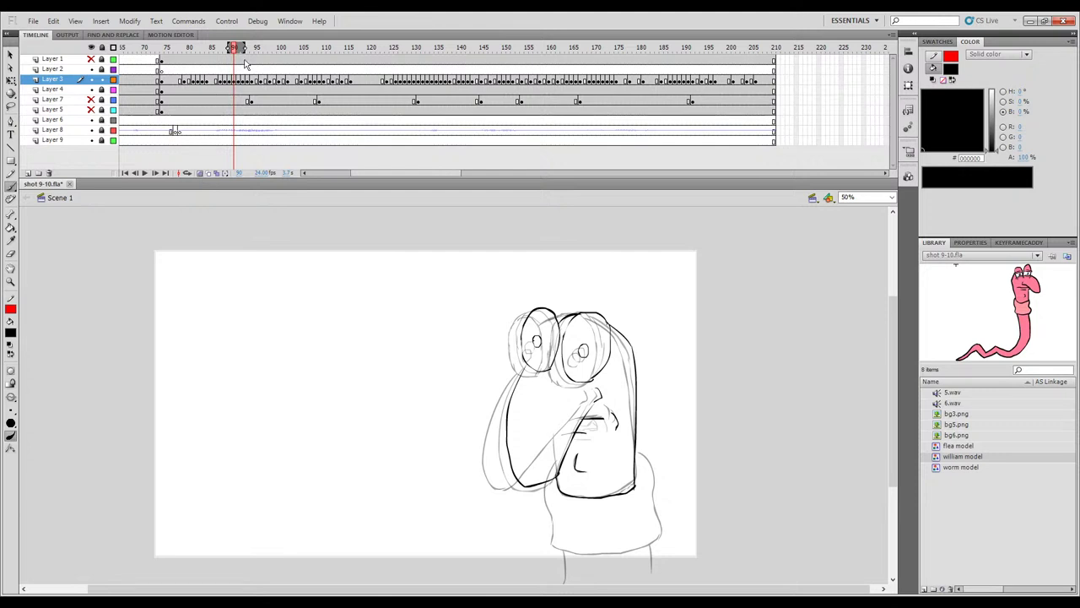
pyautogui.moveTo(221, 82); pyautogui.dragTo(228, 82)
pyautogui.press(',')
pyautogui.press('.')
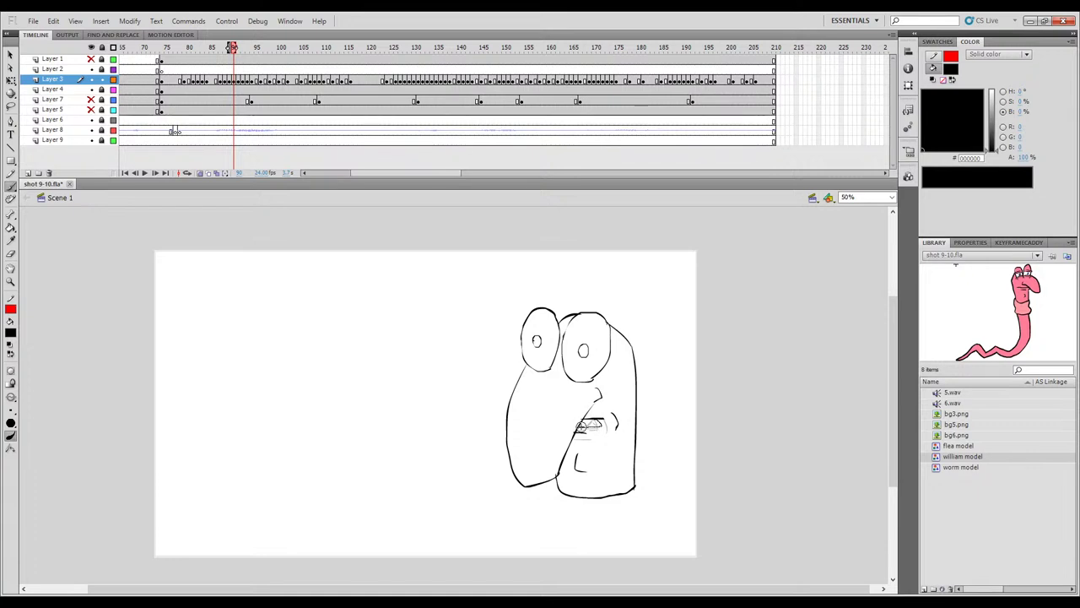
pyautogui.press('e')
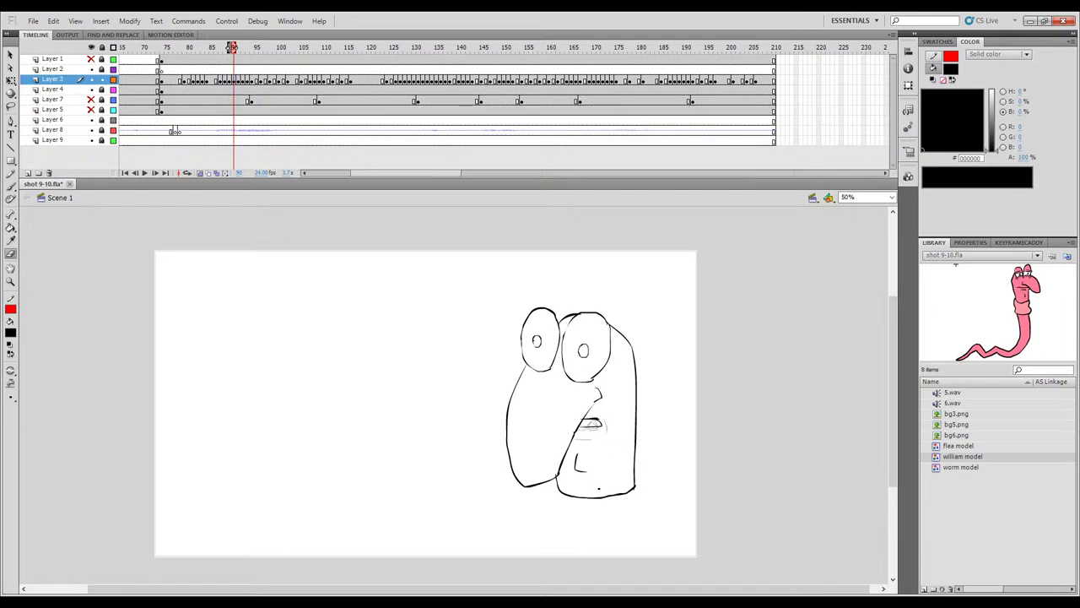
pyautogui.press('b')
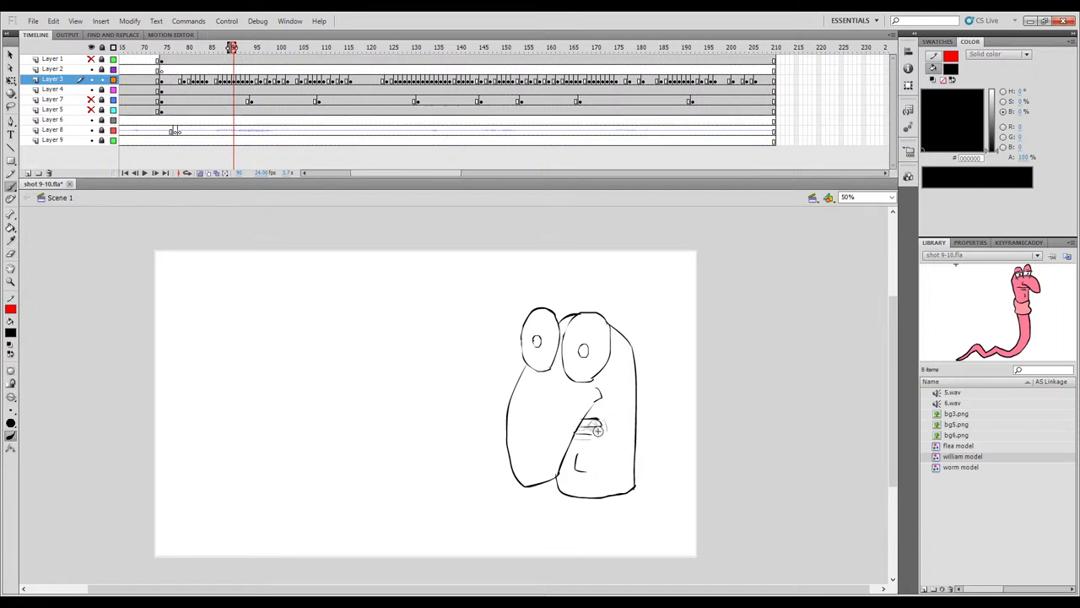
pyautogui.moveTo(601, 425)
pyautogui.mouseDown()
pyautogui.moveTo(583, 423)
pyautogui.moveTo(602, 424)
pyautogui.mouseUp()
pyautogui.click(230, 48)
# Erase the lower lip line on frame 91 and redraw the mouth, comparing it with the previous frame.
pyautogui.moveTo(231, 49); pyautogui.dragTo(240, 46)
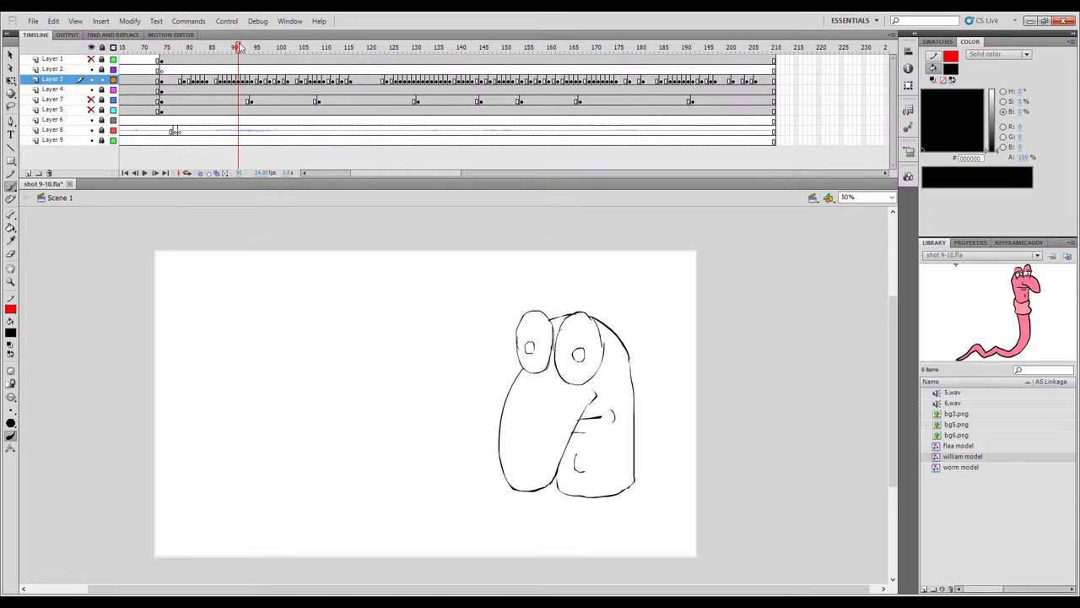
pyautogui.press('e')
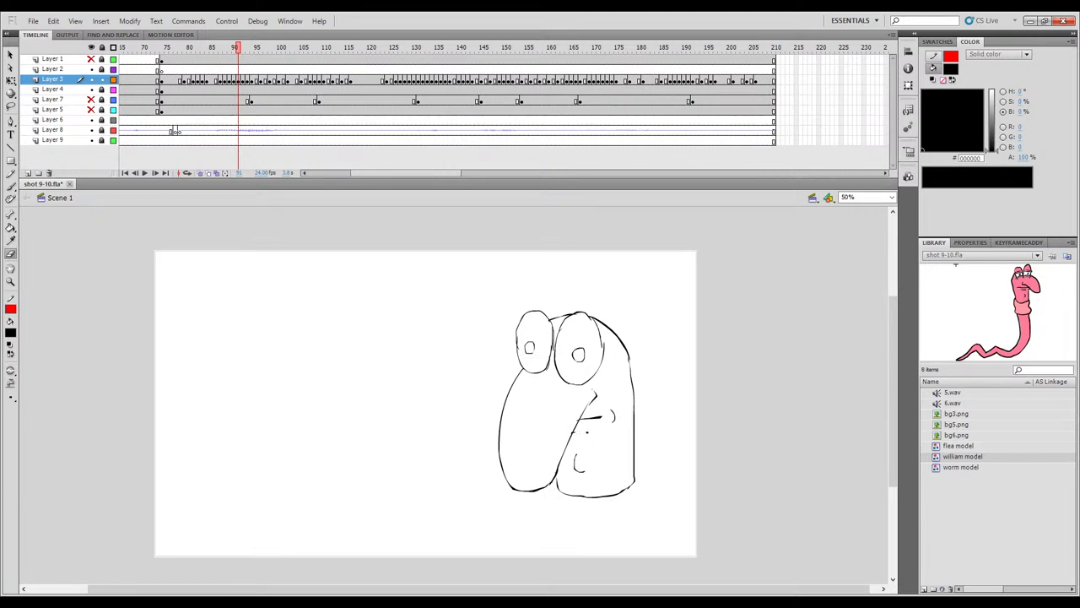
pyautogui.press('b')
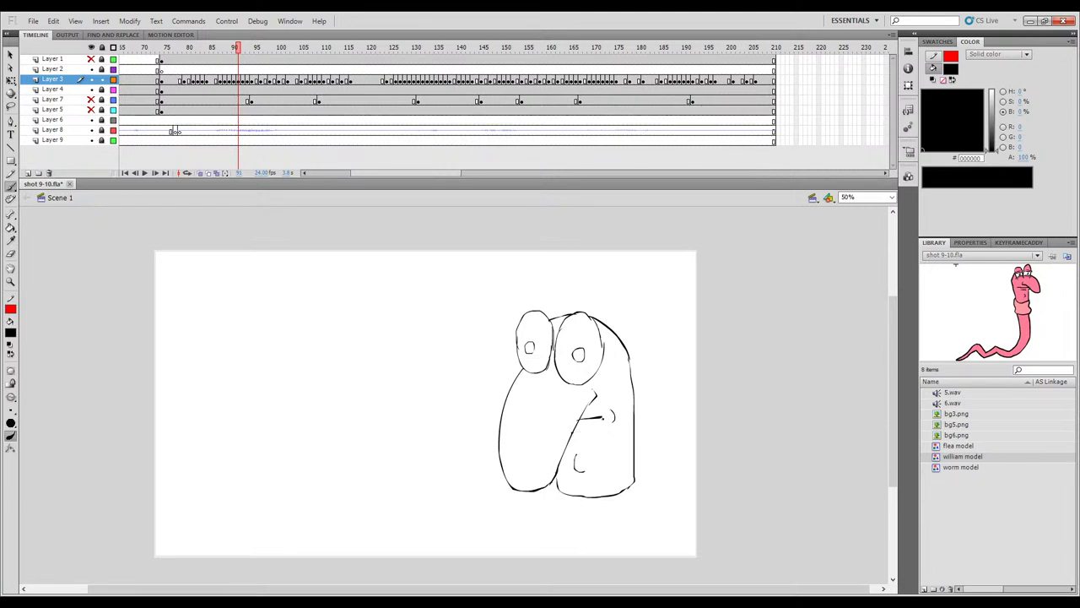
pyautogui.moveTo(589, 430); pyautogui.dragTo(576, 431)
pyautogui.press(',')
pyautogui.press('.')
pyautogui.hotkey('ctrl', 'z')
pyautogui.hotkey('ctrl', 'z')
pyautogui.moveTo(583, 432); pyautogui.dragTo(571, 434)
pyautogui.press(',')
pyautogui.press('.')
pyautogui.press('.')
pyautogui.moveTo(579, 425); pyautogui.dragTo(595, 423)
# Replace the lower lip on frame 92 with a wider open mouth showing teeth and a lip line beneath it.
pyautogui.moveTo(239, 48); pyautogui.dragTo(244, 48)
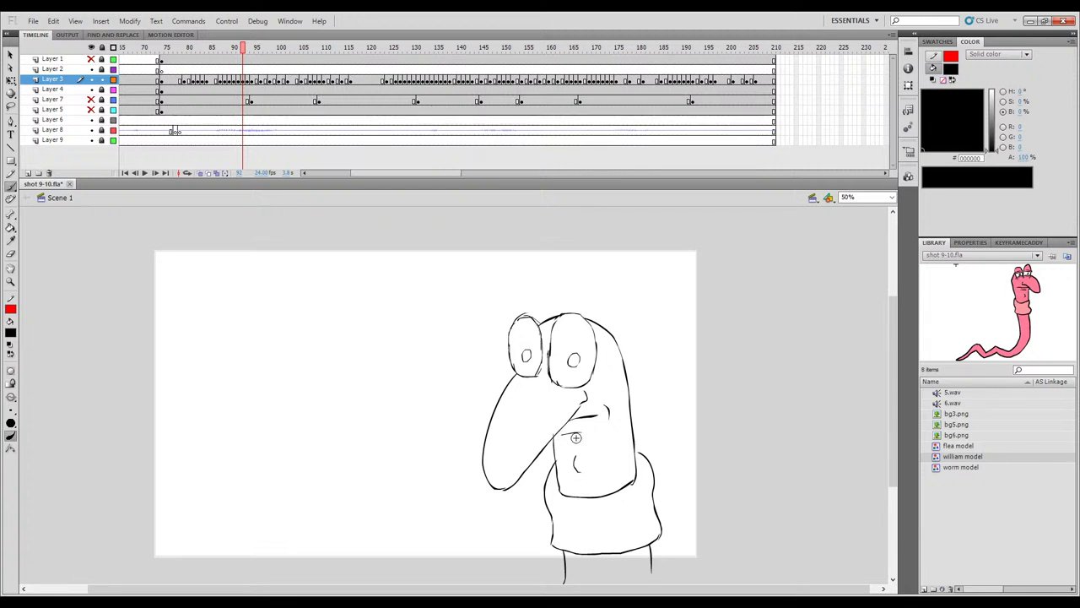
pyautogui.keyDown('ctrl'); pyautogui.click(580, 441); pyautogui.keyUp('ctrl')
pyautogui.press('Delete')
pyautogui.moveTo(576, 433); pyautogui.dragTo(580, 442)
pyautogui.moveTo(566, 423)
pyautogui.mouseDown()
pyautogui.moveTo(576, 433)
pyautogui.moveTo(591, 422)
pyautogui.mouseUp()
pyautogui.press(',')
pyautogui.press('.')
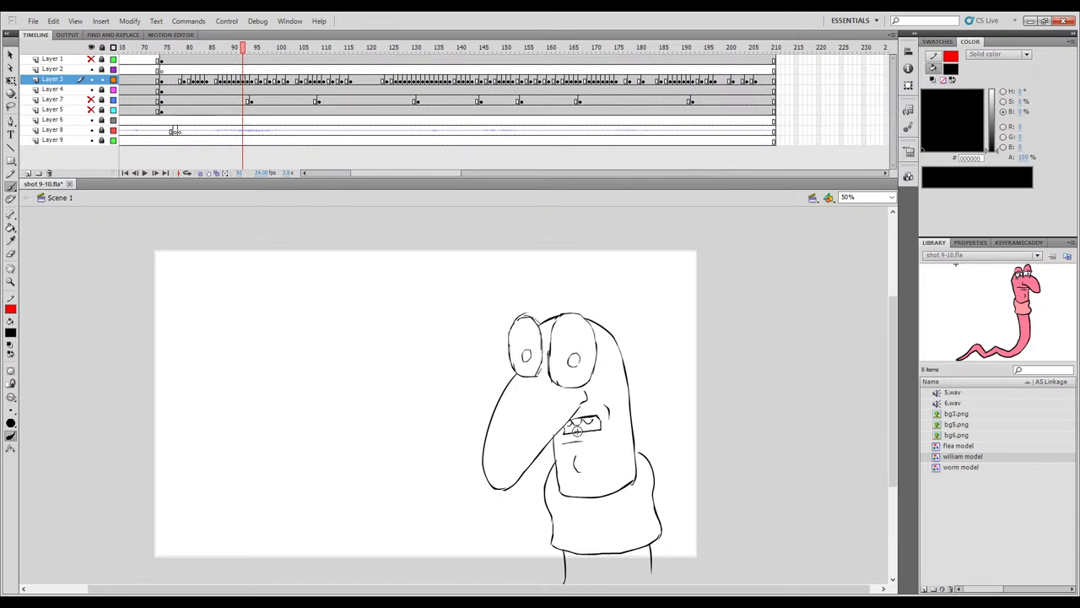
pyautogui.press(',')
pyautogui.press('.')
pyautogui.press(',')
pyautogui.press('.')
# Redraw the mouth on frame 93 as a slanted open mouth with teeth and a lower lip line.
pyautogui.moveTo(242, 51); pyautogui.dragTo(248, 51)
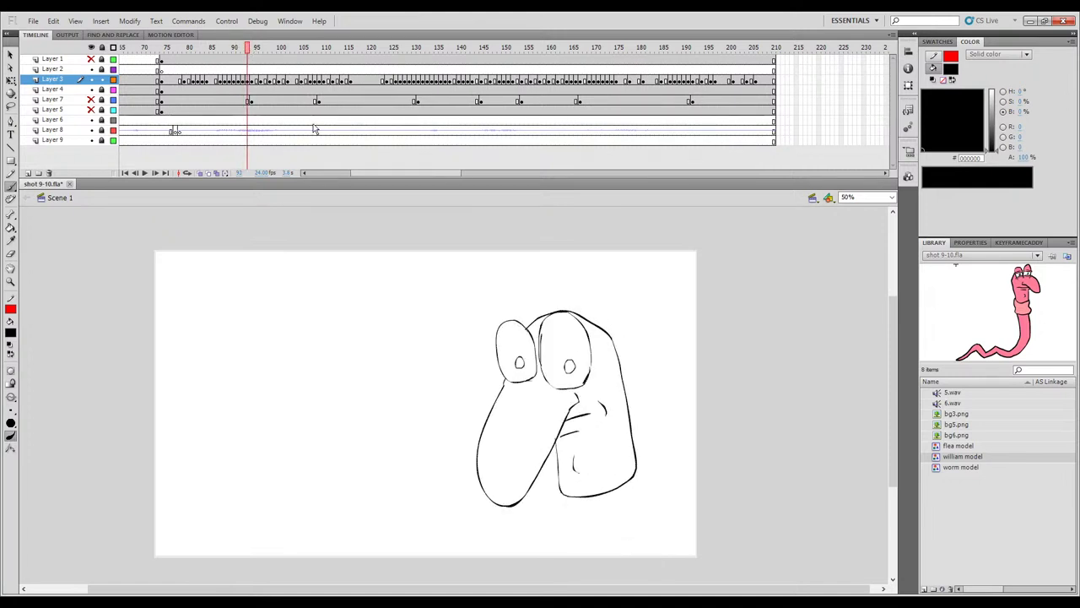
pyautogui.press(',')
pyautogui.press('.')
pyautogui.press(',')
pyautogui.press('.')
pyautogui.press(',')
pyautogui.press('.')
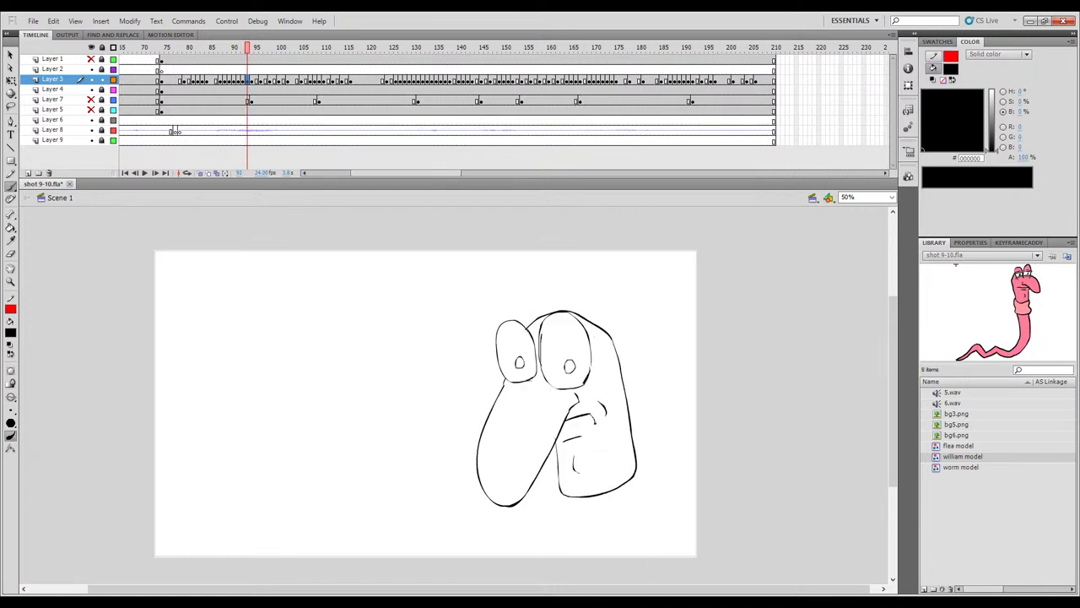
pyautogui.moveTo(592, 411); pyautogui.dragTo(589, 426)
pyautogui.press(',')
pyautogui.press('.')
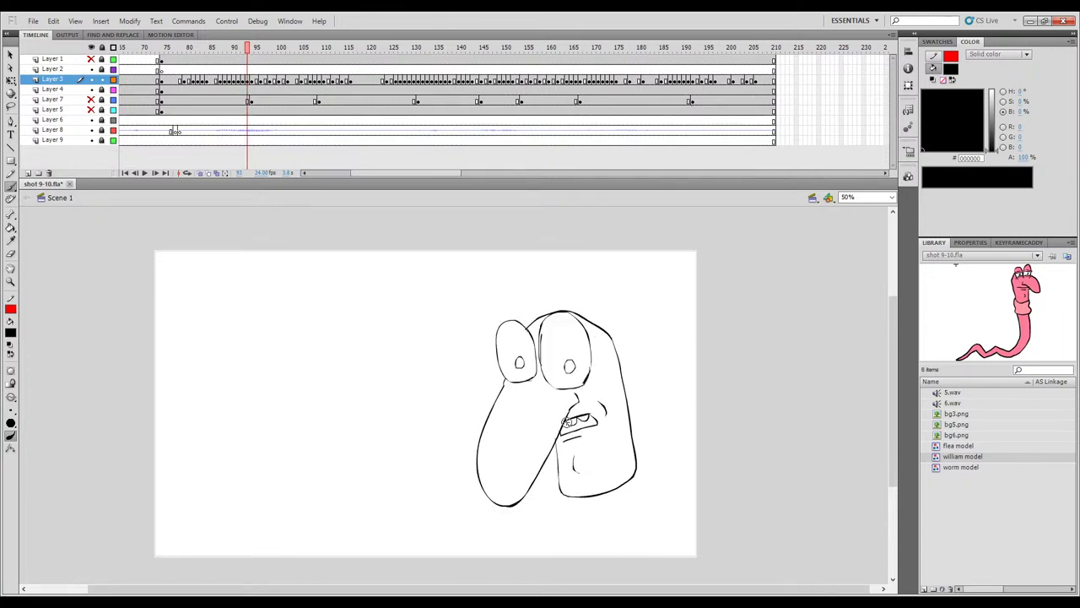
# Flip between frames 92 and 93 to compare the two mouth drawings.
pyautogui.press(',')
pyautogui.press('.')
pyautogui.press(',')
pyautogui.press('.')
pyautogui.press(',')
pyautogui.press('.')
pyautogui.press(',')
pyautogui.press('.')
pyautogui.press(',')
pyautogui.press('.')
pyautogui.press(',')
pyautogui.press('.')
# Redraw the mouth on frame 94 as an open mouth with teeth and a lowered lip line, checking it against adjacent frames.
pyautogui.moveTo(247, 52); pyautogui.dragTo(251, 50)
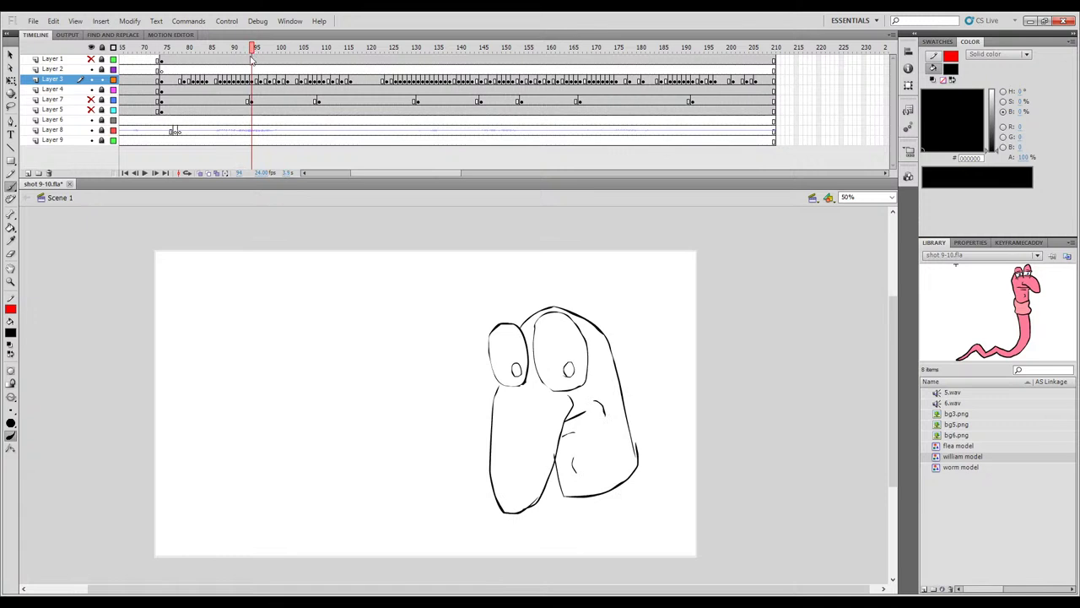
pyautogui.moveTo(572, 434); pyautogui.dragTo(575, 441)
pyautogui.press(',')
pyautogui.press('.')
pyautogui.press(',')
pyautogui.press('.')
pyautogui.moveTo(596, 424); pyautogui.dragTo(564, 439)
pyautogui.press(',')
pyautogui.press('.')
pyautogui.press('.')
pyautogui.press(',')
pyautogui.press('.')
pyautogui.press(',')
# Draw an open mouth with teeth and a lower lip line on frame 96, using onion skinning to match frame 94.
pyautogui.moveTo(254, 51)
pyautogui.mouseDown()
pyautogui.moveTo(201, 52)
pyautogui.moveTo(234, 52)
pyautogui.moveTo(268, 76)
pyautogui.moveTo(241, 79)
pyautogui.moveTo(263, 78)
pyautogui.mouseUp()
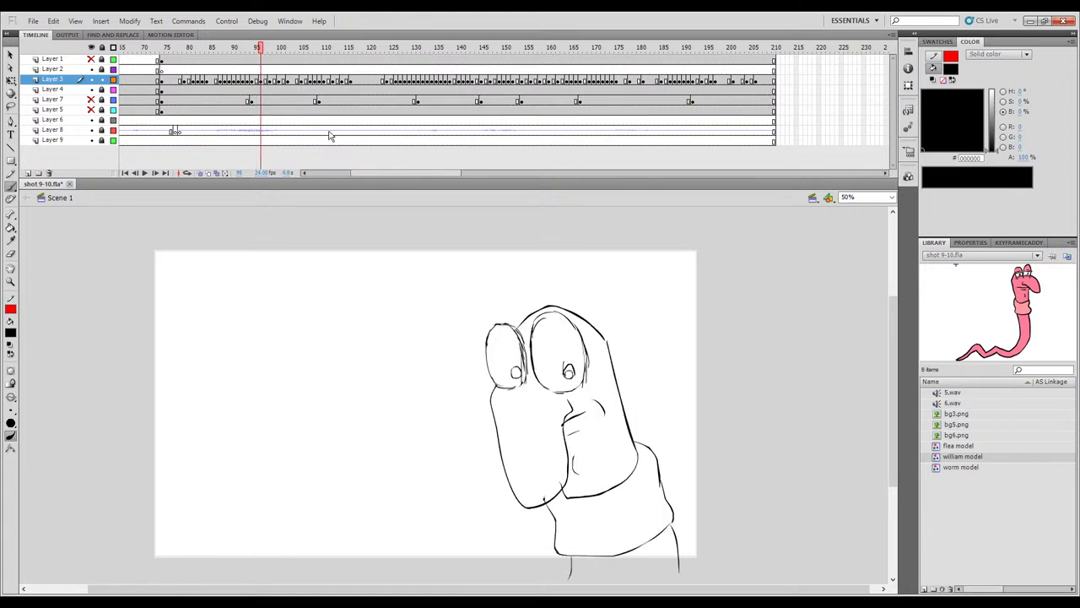
pyautogui.press(',')
pyautogui.press('.')
pyautogui.press(',')
pyautogui.press('.')
pyautogui.click(203, 175)
pyautogui.press('.')
pyautogui.press(',')
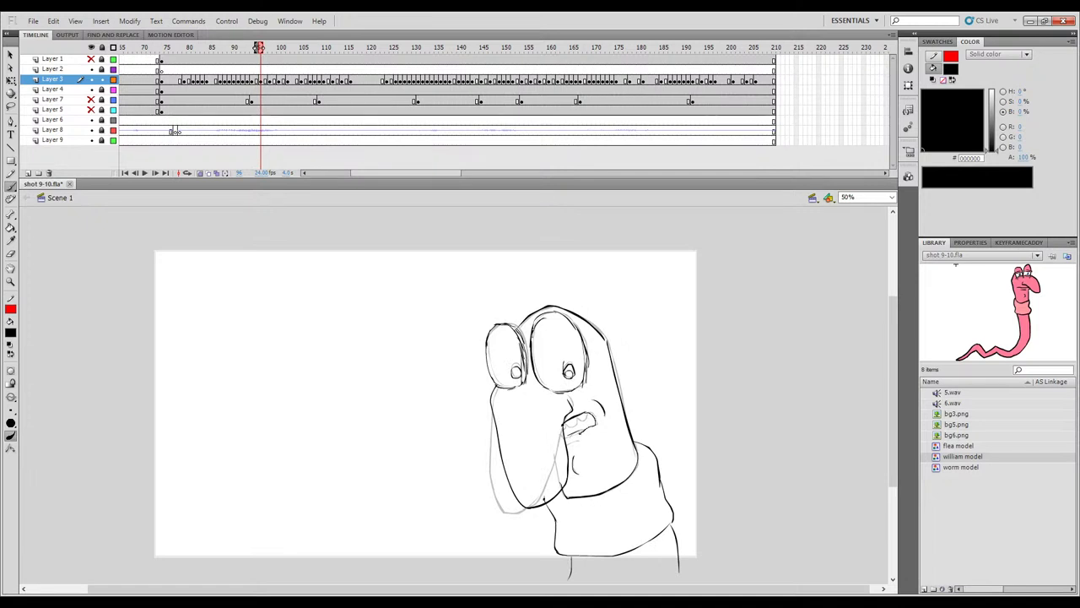
pyautogui.press(',')
pyautogui.press('.')
pyautogui.press('.')
pyautogui.press(',')
pyautogui.press(',')
pyautogui.press('.')
pyautogui.click(201, 174)
# Lasso the open mouth in the frame 96–97 drawing and copy it.
pyautogui.press('l')
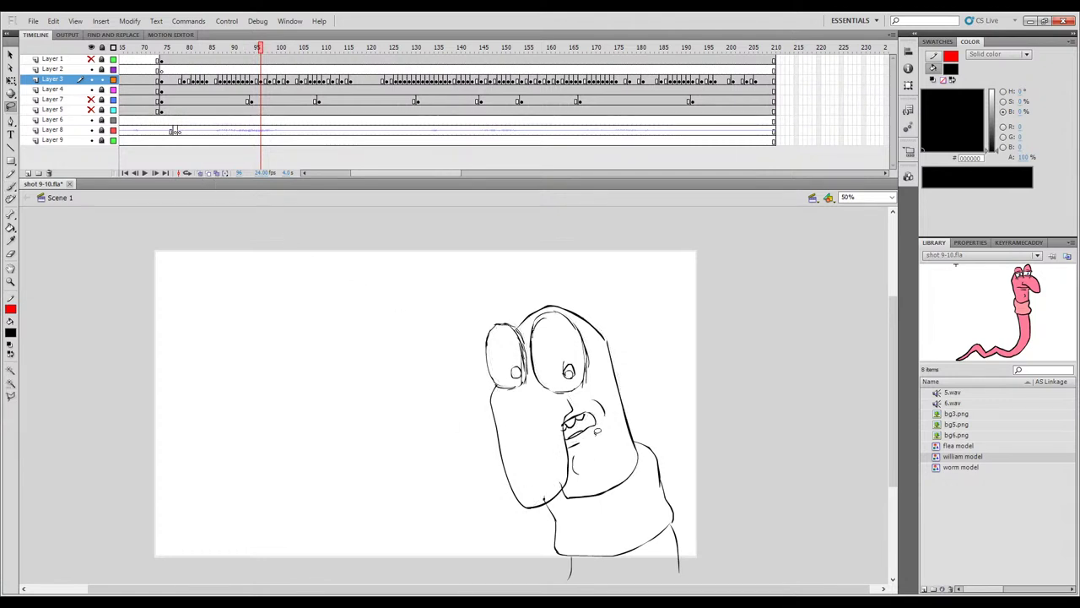
pyautogui.press('.')
pyautogui.press('.')
pyautogui.press(',')
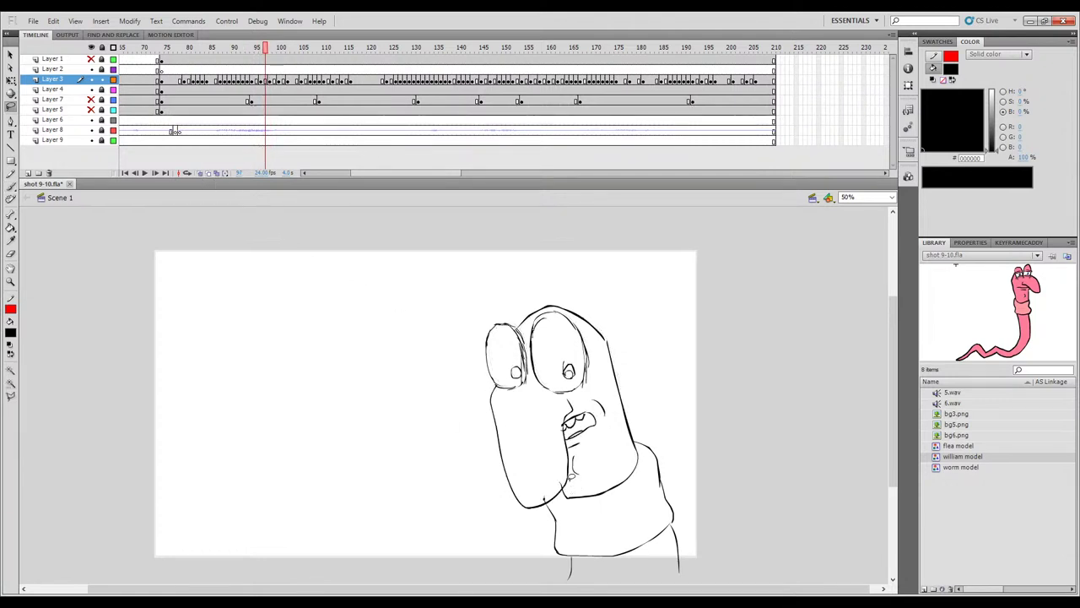
pyautogui.press('.')
pyautogui.press(',')
pyautogui.moveTo(599, 435); pyautogui.dragTo(575, 446)
pyautogui.moveTo(565, 419)
pyautogui.mouseDown()
pyautogui.moveTo(593, 411)
pyautogui.moveTo(596, 441)
pyautogui.mouseUp()
# Delete the old lower lip on frame 98, paste the copied mouth in place and touch it up with the Brush tool.
pyautogui.press('.')
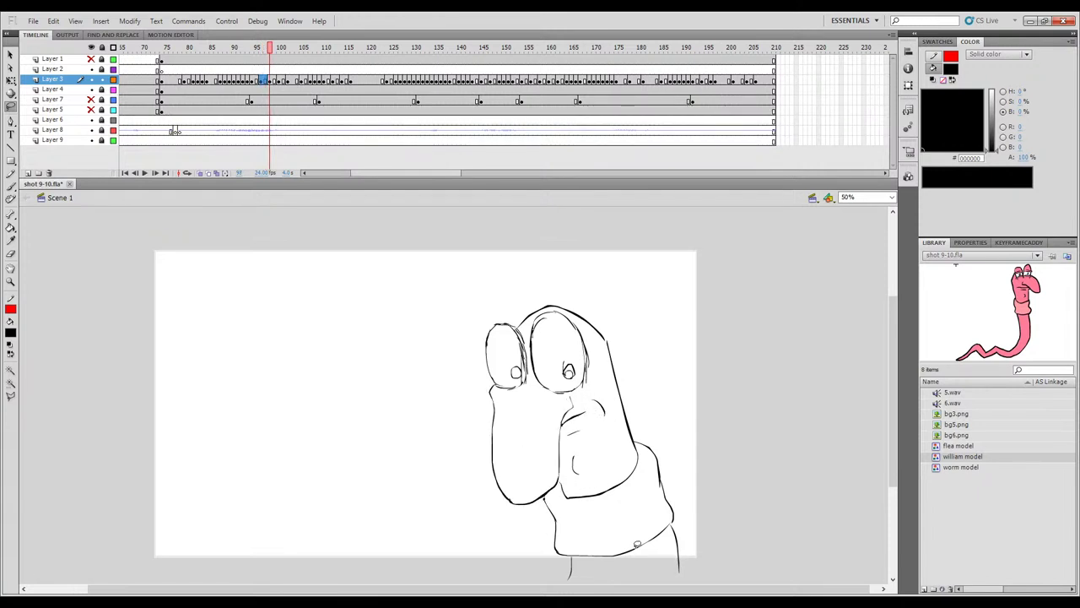
pyautogui.keyDown('ctrl'); pyautogui.click(573, 434); pyautogui.keyUp('ctrl')
pyautogui.press('Delete')
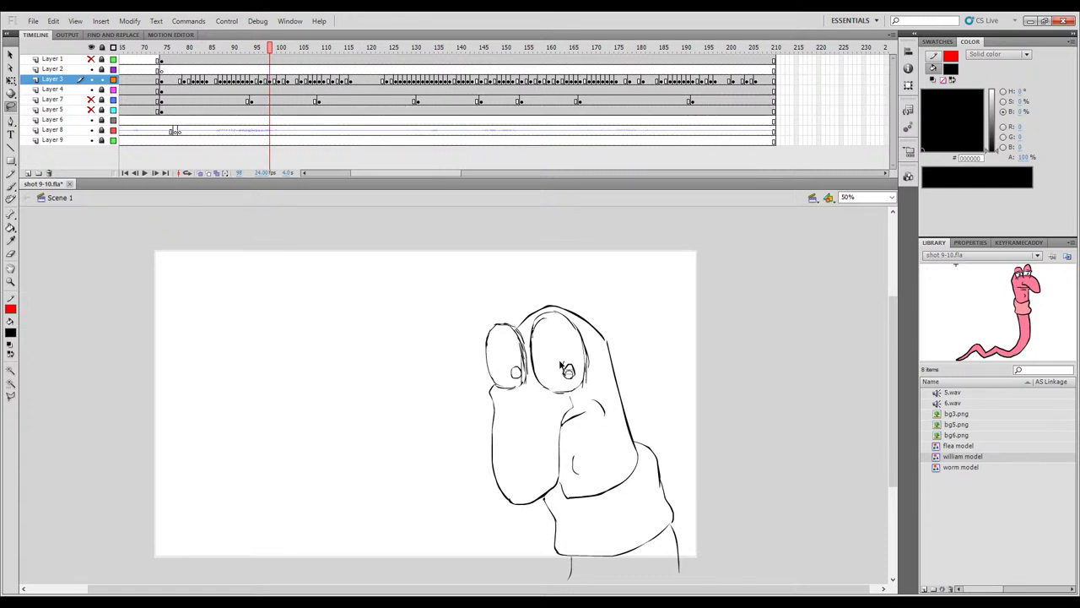
pyautogui.hotkey('ctrl', 'shift', 'v')
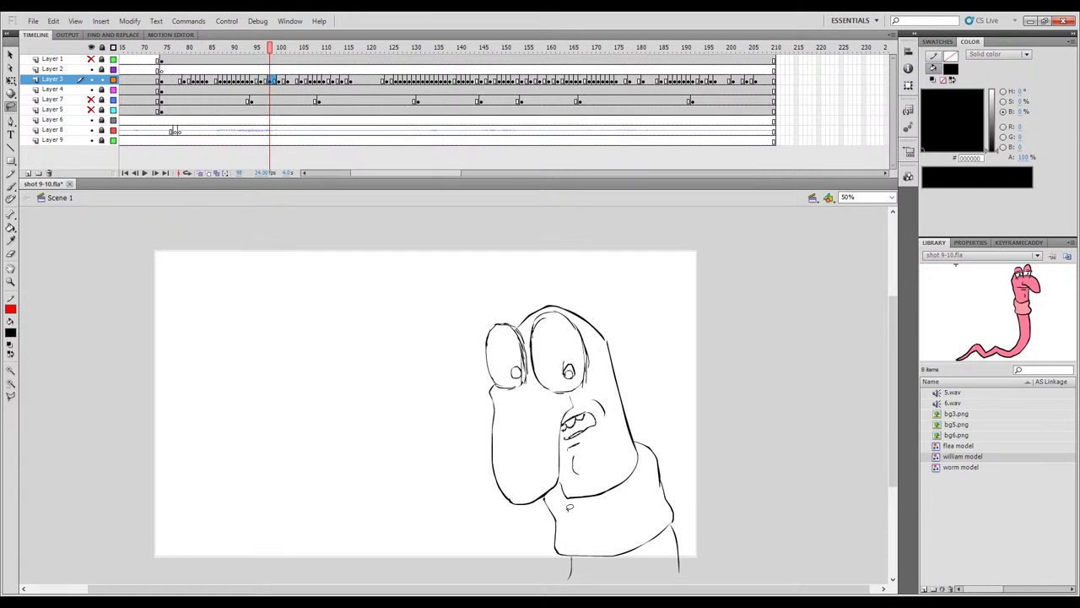
pyautogui.press('b')
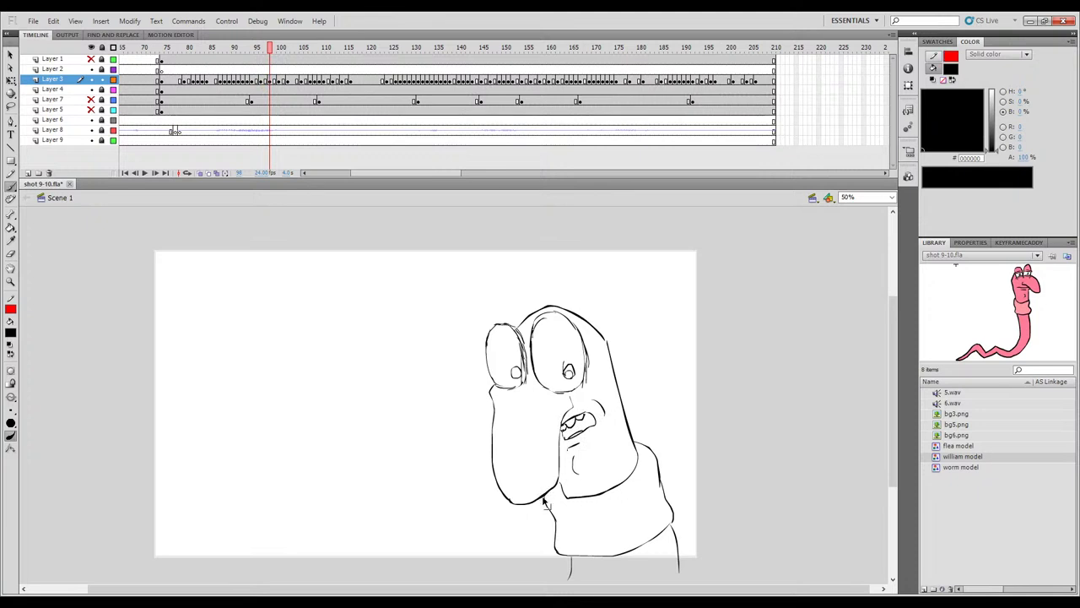
pyautogui.moveTo(564, 443); pyautogui.dragTo(567, 448)
# Paste the copied mouth in place on frame 100 and touch up the lines beside the nose.
pyautogui.press(',')
pyautogui.press('.')
pyautogui.press('.')
pyautogui.press('.')
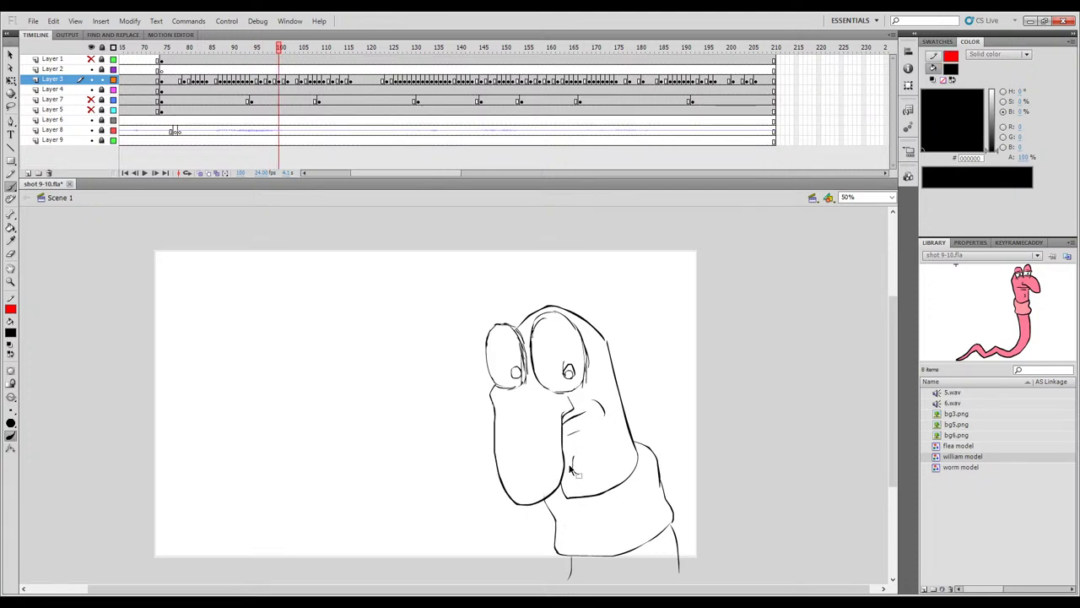
pyautogui.hotkey('ctrl', 'shift', 'v')
pyautogui.moveTo(564, 434); pyautogui.dragTo(571, 447)
# Replace the mouth on frame 102 with a slightly narrower open mouth showing teeth and a new lower lip line.
pyautogui.press(',')
pyautogui.press('.')
pyautogui.press('.')
pyautogui.press('.')
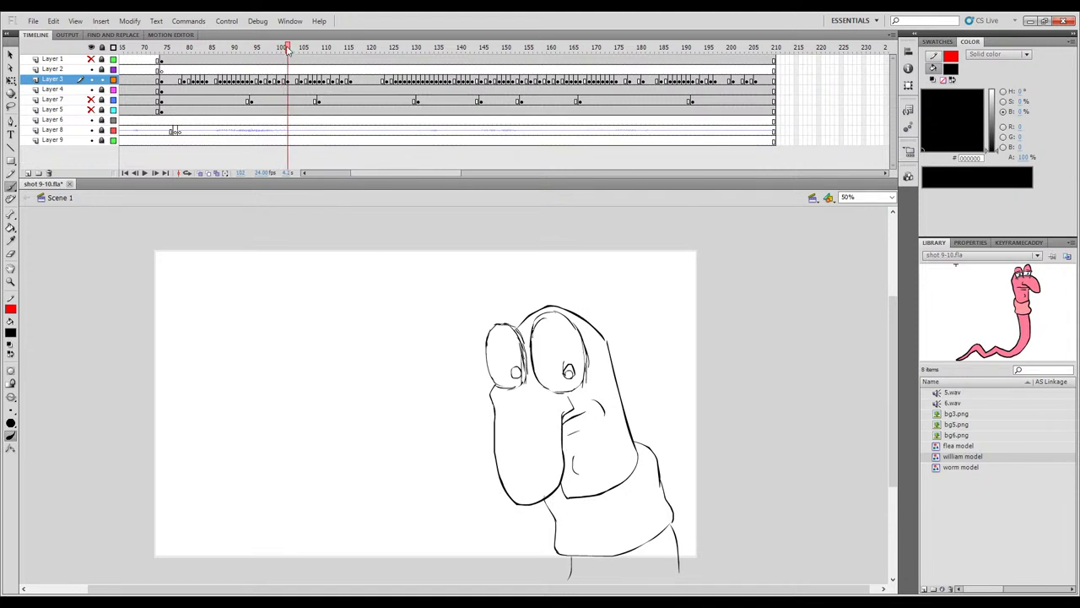
pyautogui.moveTo(289, 49)
pyautogui.mouseDown()
pyautogui.moveTo(303, 51)
pyautogui.moveTo(251, 58)
pyautogui.moveTo(286, 61)
pyautogui.mouseUp()
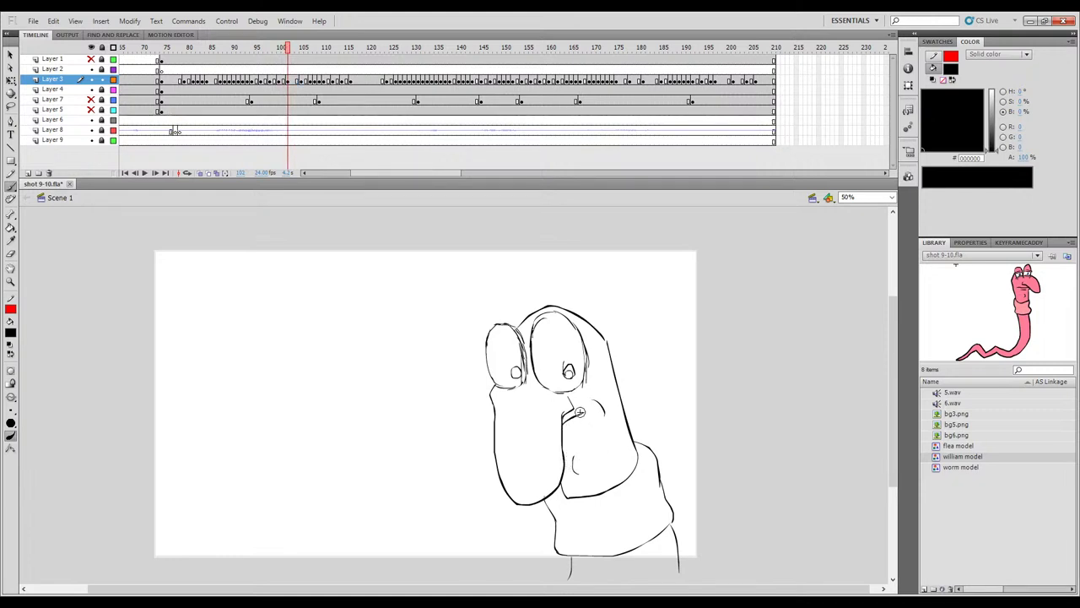
pyautogui.moveTo(584, 412)
pyautogui.mouseDown()
pyautogui.moveTo(596, 421)
pyautogui.moveTo(579, 427)
pyautogui.mouseUp()
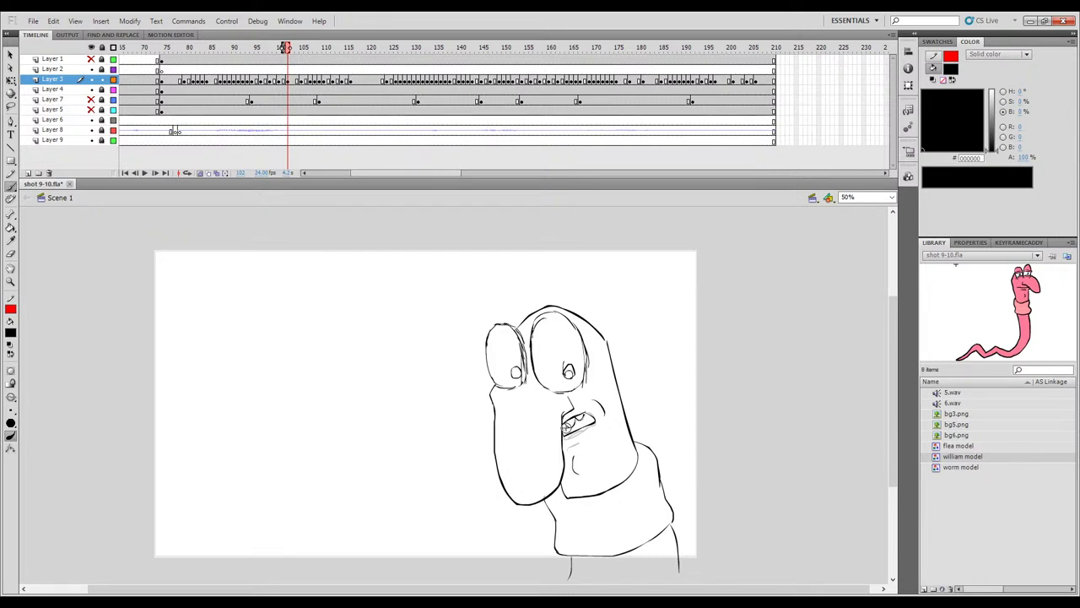
pyautogui.press(',')
pyautogui.press('.')
pyautogui.moveTo(572, 475); pyautogui.dragTo(576, 455)
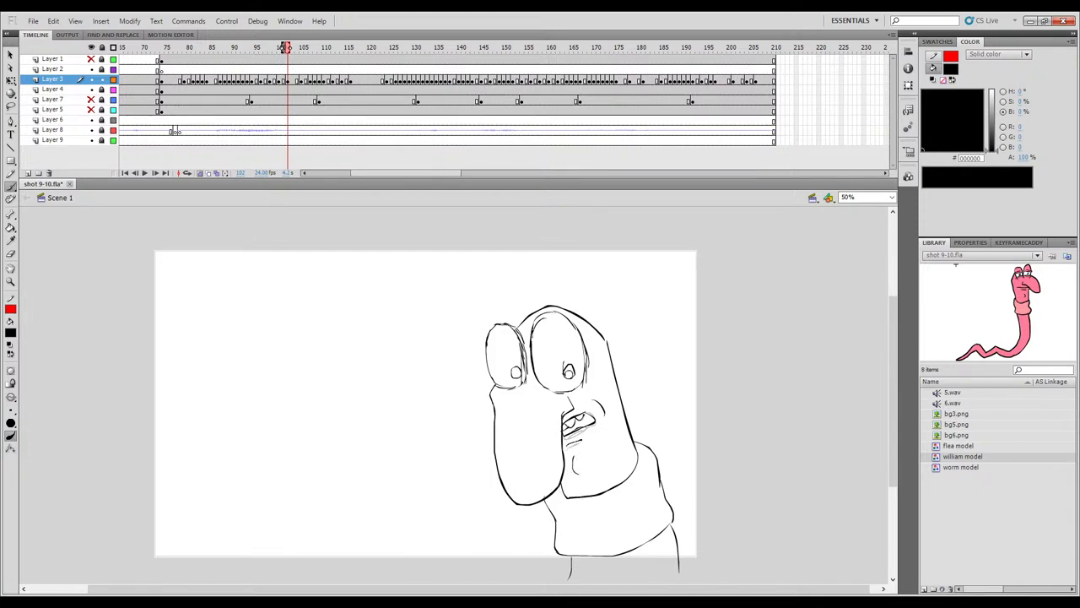
# Redraw the mouth on frame 105 as a narrow open shape with a lower lip line, using onion skinning as a guide.
pyautogui.moveTo(296, 57)
pyautogui.mouseDown()
pyautogui.moveTo(272, 59)
pyautogui.moveTo(314, 64)
pyautogui.moveTo(292, 66)
pyautogui.moveTo(301, 67)
pyautogui.mouseUp()
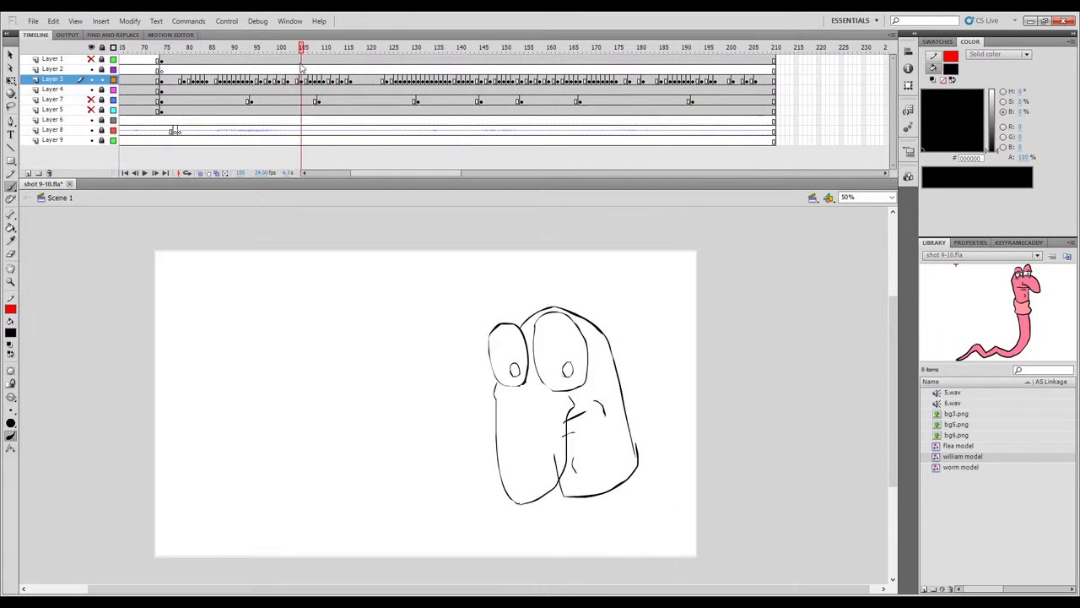
pyautogui.press(',')
pyautogui.press('.')
pyautogui.press(',')
pyautogui.press('.')
pyautogui.press('e')
pyautogui.press('b')
pyautogui.press(',')
pyautogui.press('.')
pyautogui.click(201, 173)
pyautogui.press('.')
pyautogui.press(',')
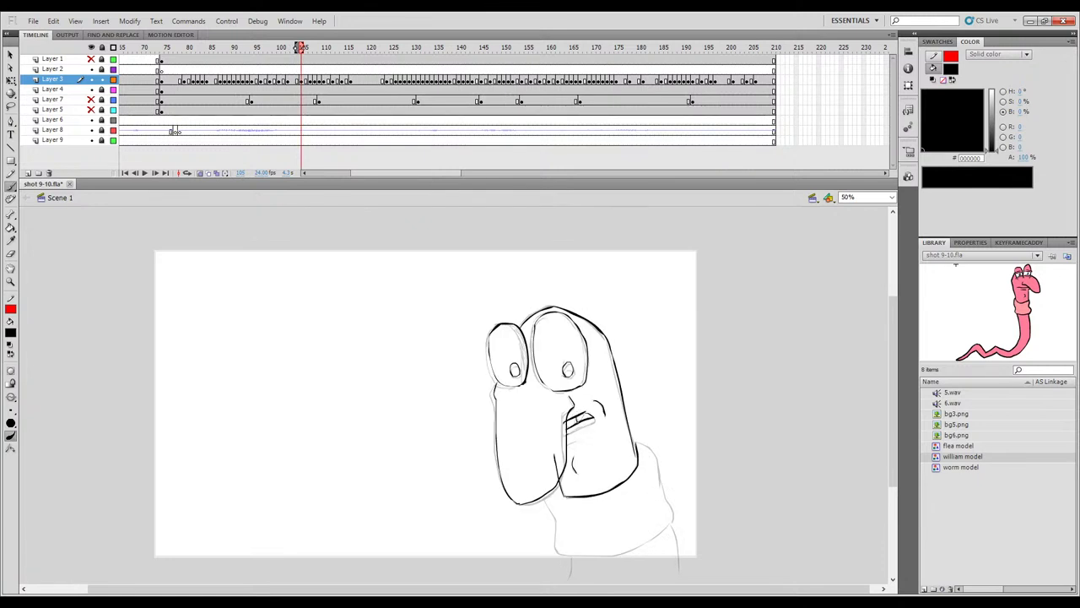
pyautogui.moveTo(566, 435); pyautogui.dragTo(579, 433)
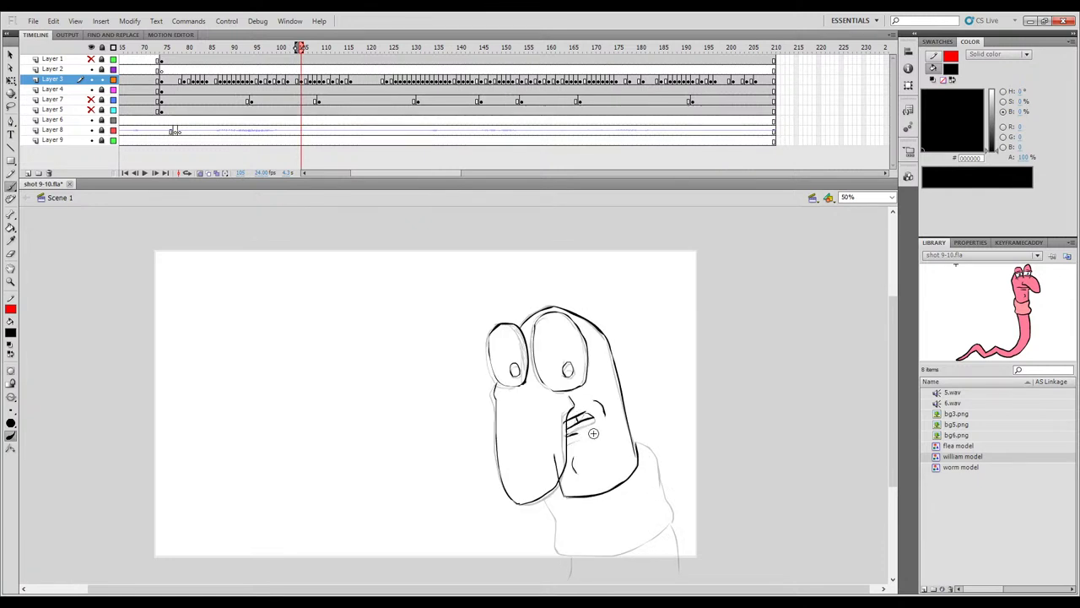
pyautogui.click(201, 173)
# Redraw the mouth on frame 107 as a small open shape with teeth, comparing it with the neighbouring frames.
pyautogui.moveTo(301, 50)
pyautogui.mouseDown()
pyautogui.moveTo(352, 49)
pyautogui.moveTo(177, 97)
pyautogui.moveTo(310, 109)
pyautogui.mouseUp()
pyautogui.press(',')
pyautogui.press('.')
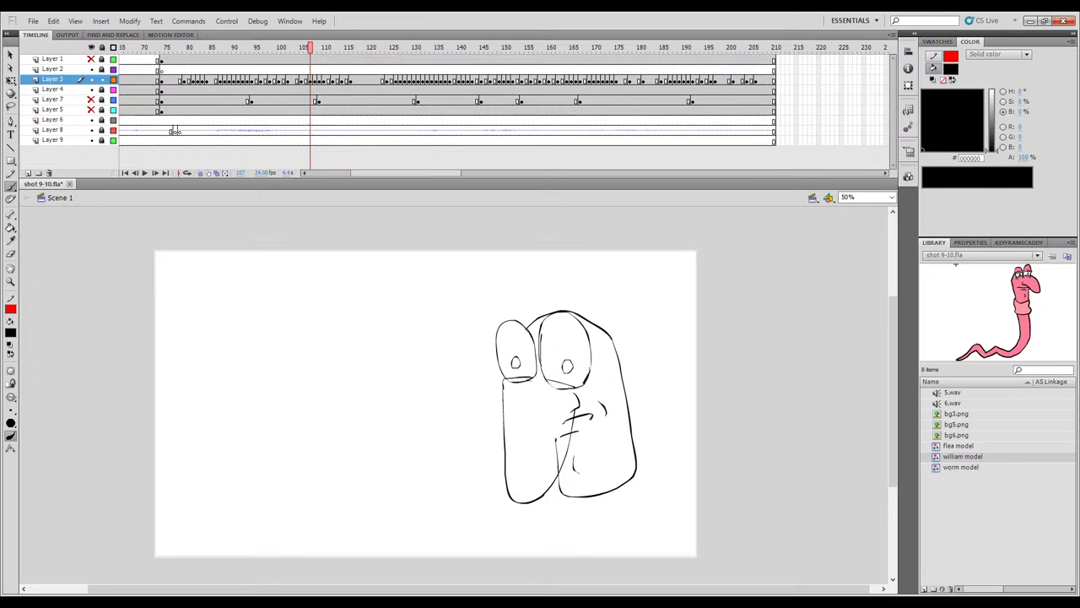
pyautogui.press(',')
pyautogui.press('.')
pyautogui.press(',')
pyautogui.press('.')
pyautogui.press('.')
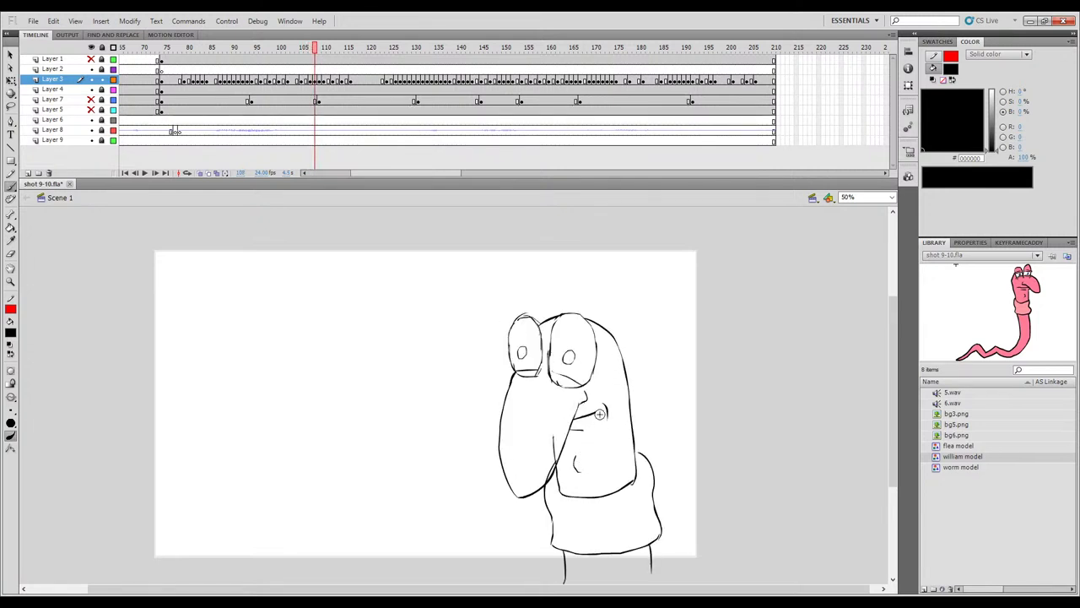
# Erase the mouth strokes that cross the nose and the old lower lip line on frame 107.
pyautogui.press(',')
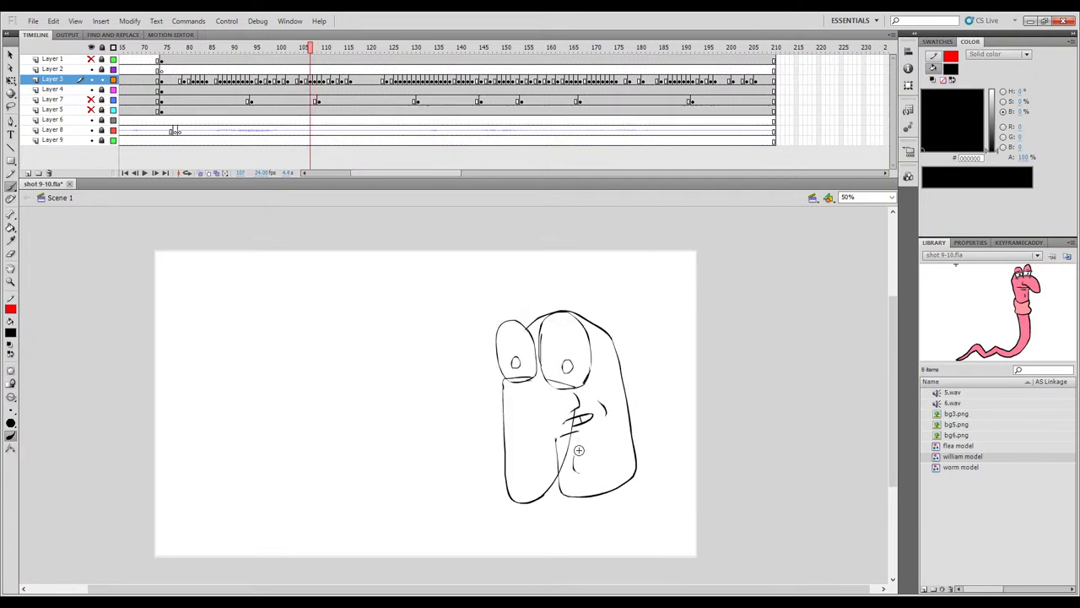
pyautogui.press('e')
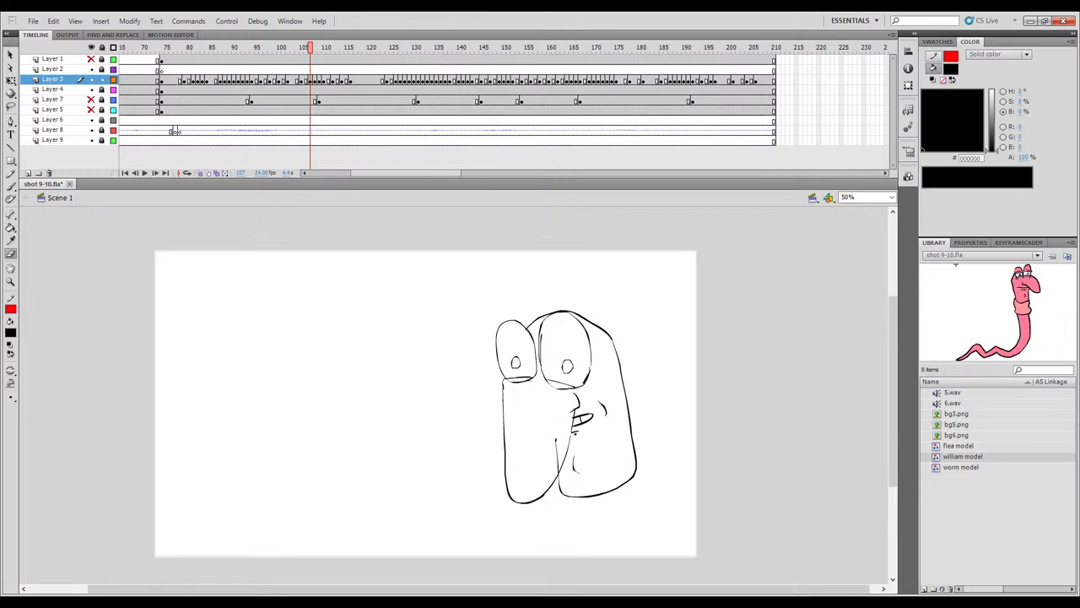
pyautogui.press('b')
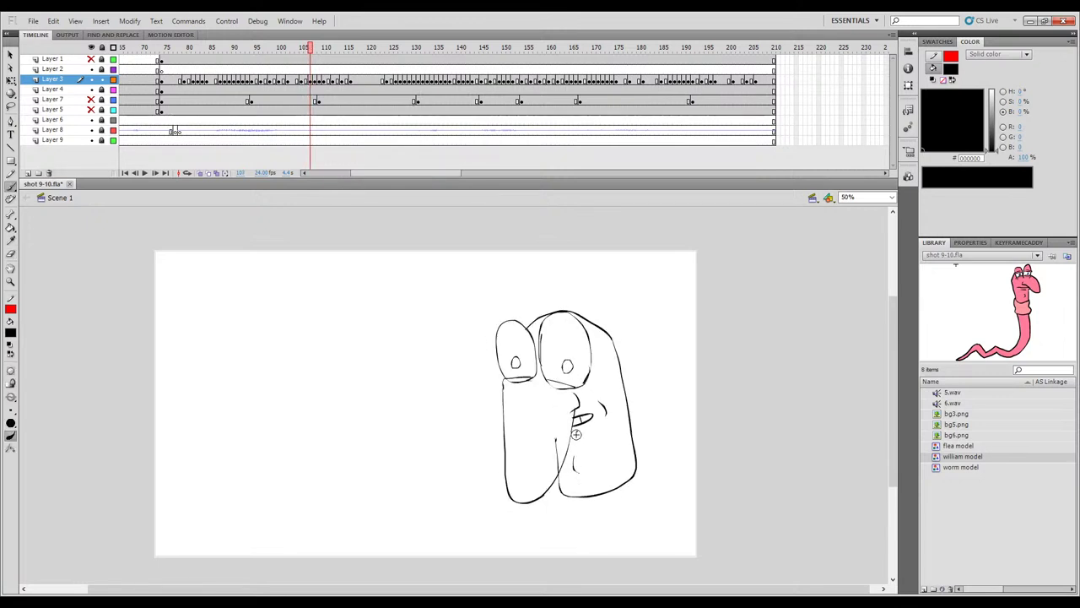
pyautogui.press(',')
pyautogui.press('.')
# Draw a lower curve to open the mouth slightly on frame 108, and play back the animation to check the lip-sync.
pyautogui.press('.')
pyautogui.moveTo(597, 413); pyautogui.dragTo(577, 420)
pyautogui.press(',')
pyautogui.press('.')
pyautogui.press('.')
pyautogui.moveTo(318, 53)
pyautogui.mouseDown()
pyautogui.moveTo(305, 52)
pyautogui.moveTo(360, 53)
pyautogui.moveTo(321, 60)
pyautogui.moveTo(369, 72)
pyautogui.moveTo(140, 108)
pyautogui.mouseUp()
pyautogui.press('Return')
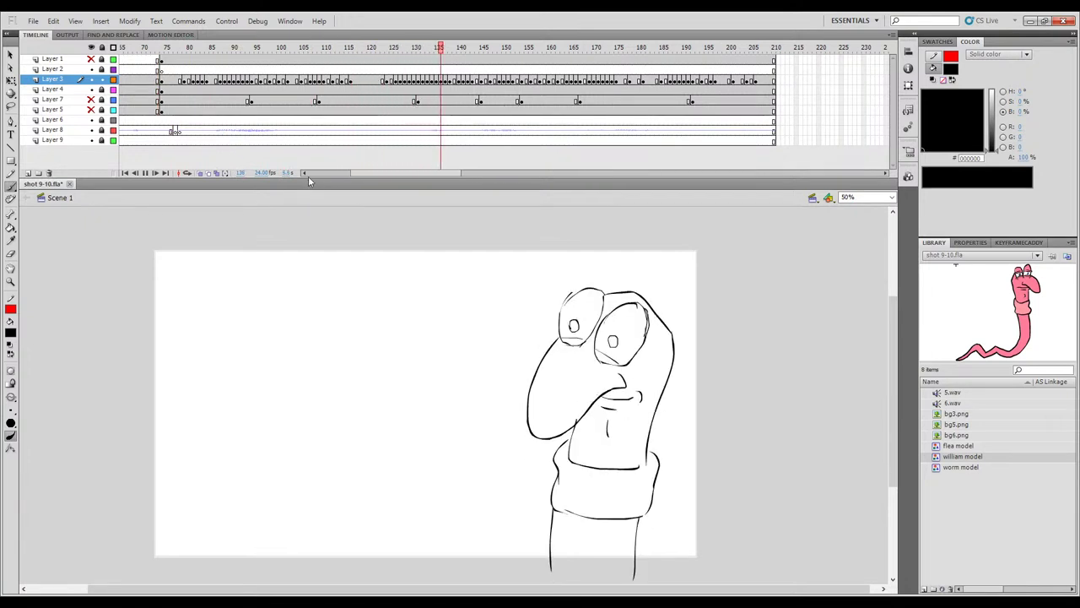
# Draw a small, barely open mouth with a tooth line on frame 127.
pyautogui.moveTo(327, 54)
pyautogui.mouseDown()
pyautogui.moveTo(377, 72)
pyautogui.moveTo(350, 87)
pyautogui.moveTo(393, 90)
pyautogui.moveTo(350, 90)
pyautogui.moveTo(405, 93)
pyautogui.moveTo(342, 95)
pyautogui.moveTo(363, 99)
pyautogui.mouseUp()
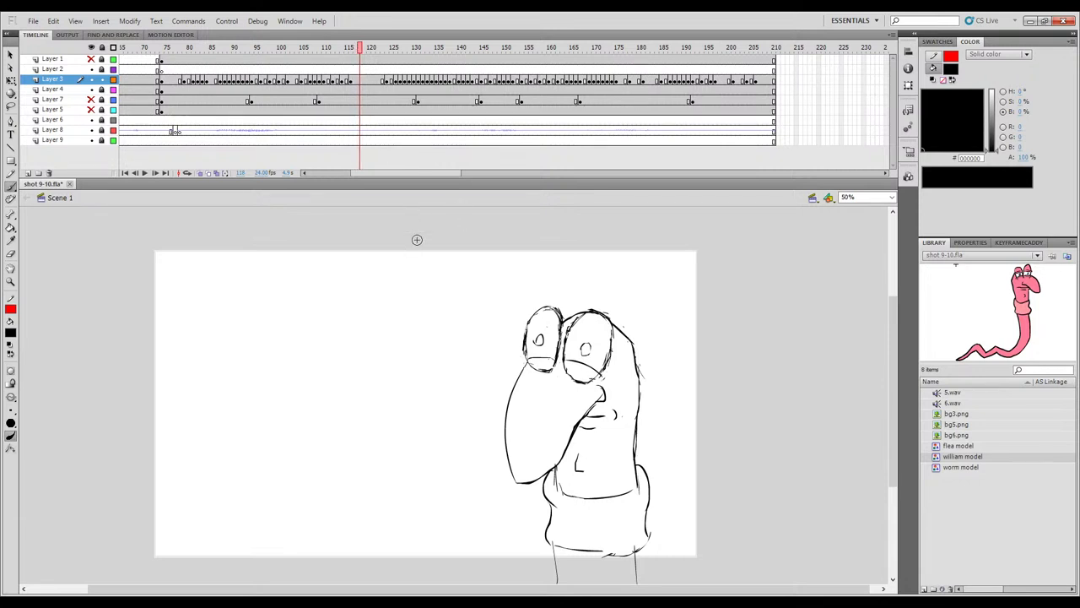
pyautogui.moveTo(340, 58); pyautogui.dragTo(404, 70)
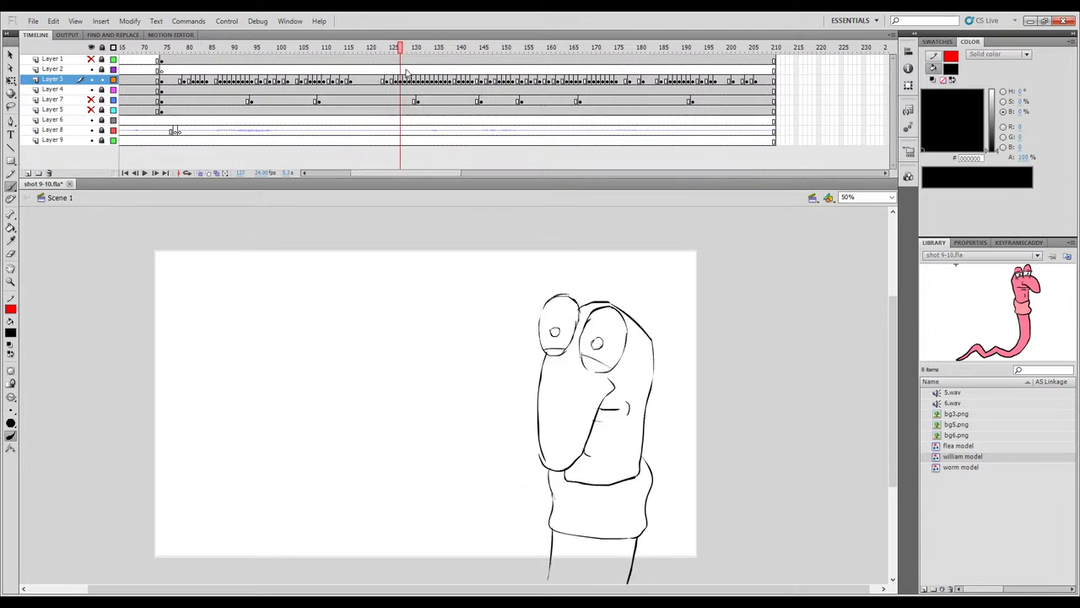
pyautogui.moveTo(622, 405); pyautogui.dragTo(623, 414)
# Erase the old lower lip on frame 128 and draw an open mouth with teeth and a new lower lip line.
pyautogui.click(405, 48)
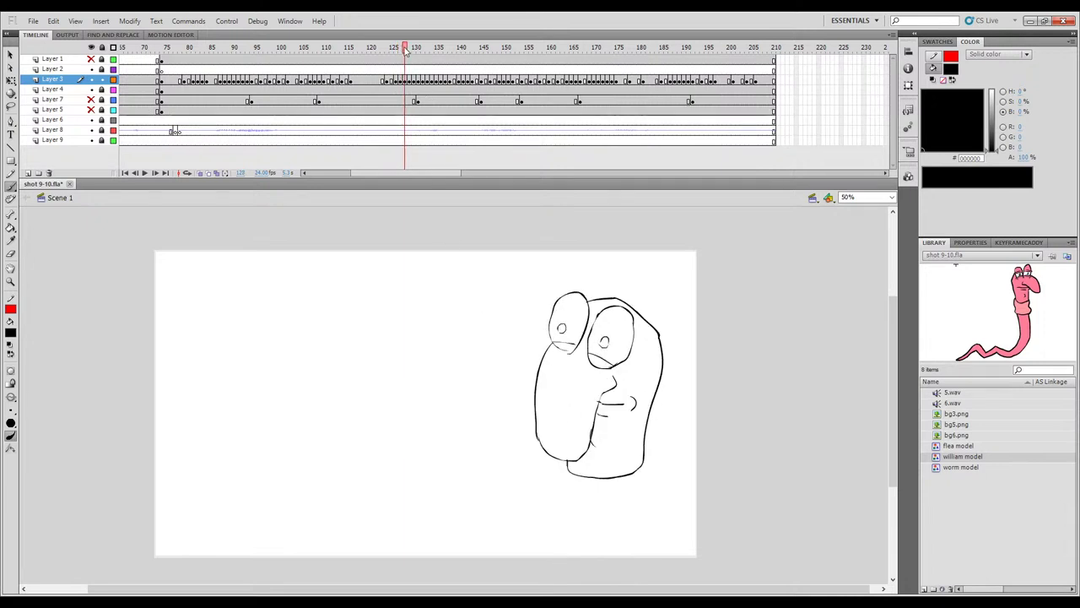
pyautogui.press('e')
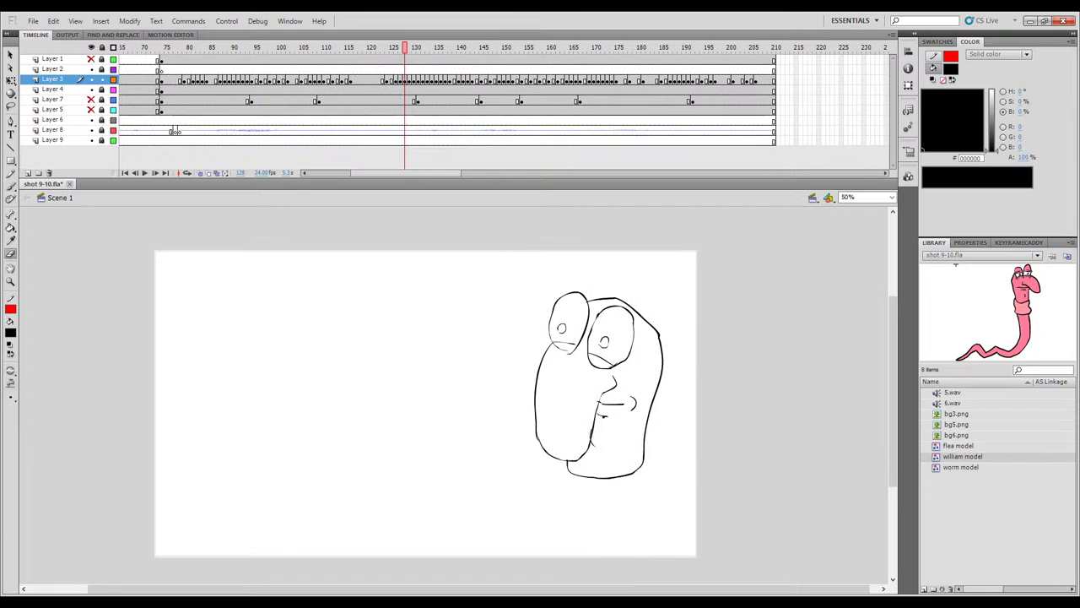
pyautogui.moveTo(599, 413); pyautogui.dragTo(609, 415)
pyautogui.press('b')
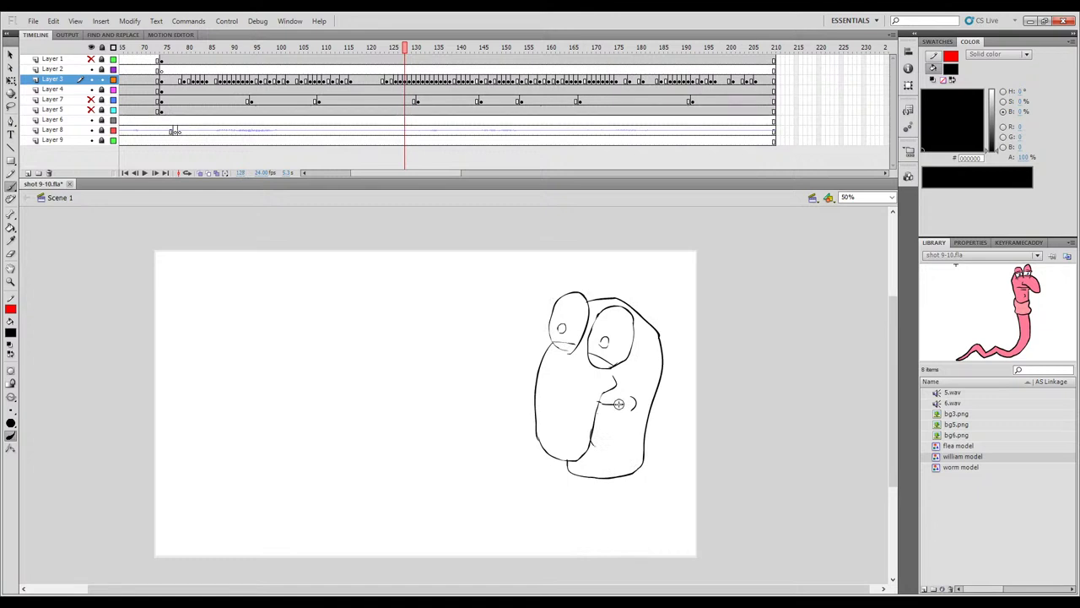
pyautogui.press(',')
pyautogui.moveTo(601, 414); pyautogui.dragTo(606, 408)
pyautogui.press('.')
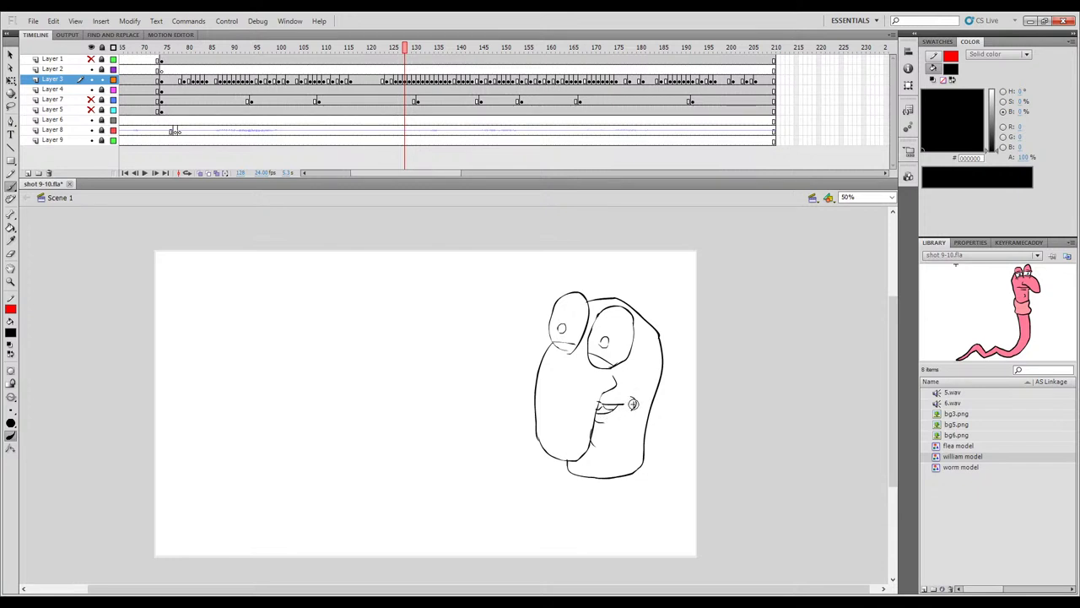
# Replace the cheek crease on frame 128 with one closer to the mouth corner and trim the mouth line to match.
pyautogui.moveTo(631, 400); pyautogui.dragTo(633, 411)
pyautogui.press('e')
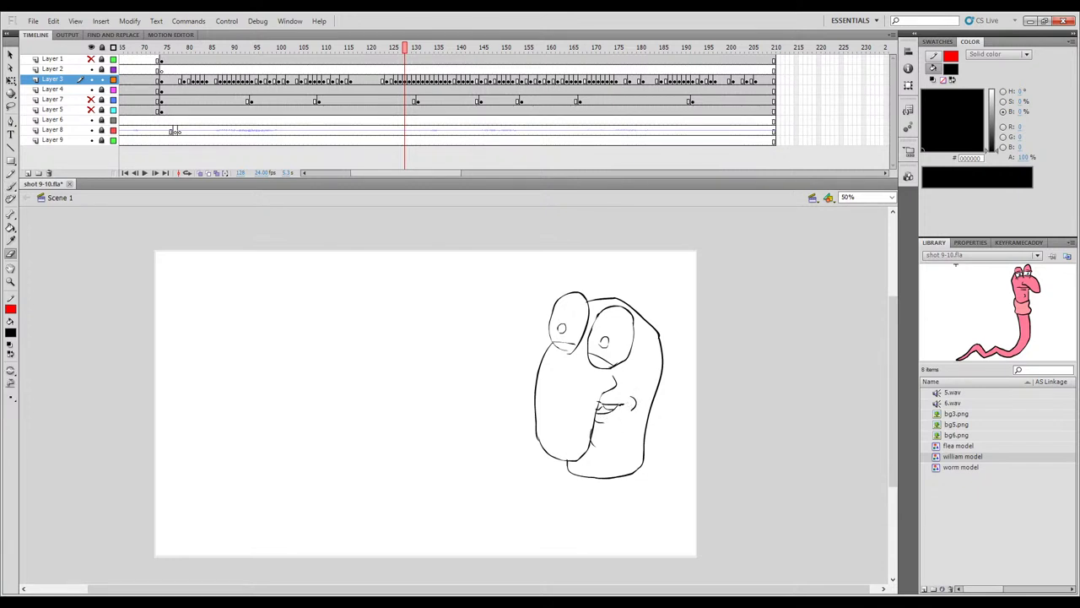
pyautogui.keyDown('ctrl'); pyautogui.click(634, 411); pyautogui.keyUp('ctrl')
pyautogui.press('b')
pyautogui.moveTo(622, 398); pyautogui.dragTo(623, 412)
pyautogui.press(',')
pyautogui.press('.')
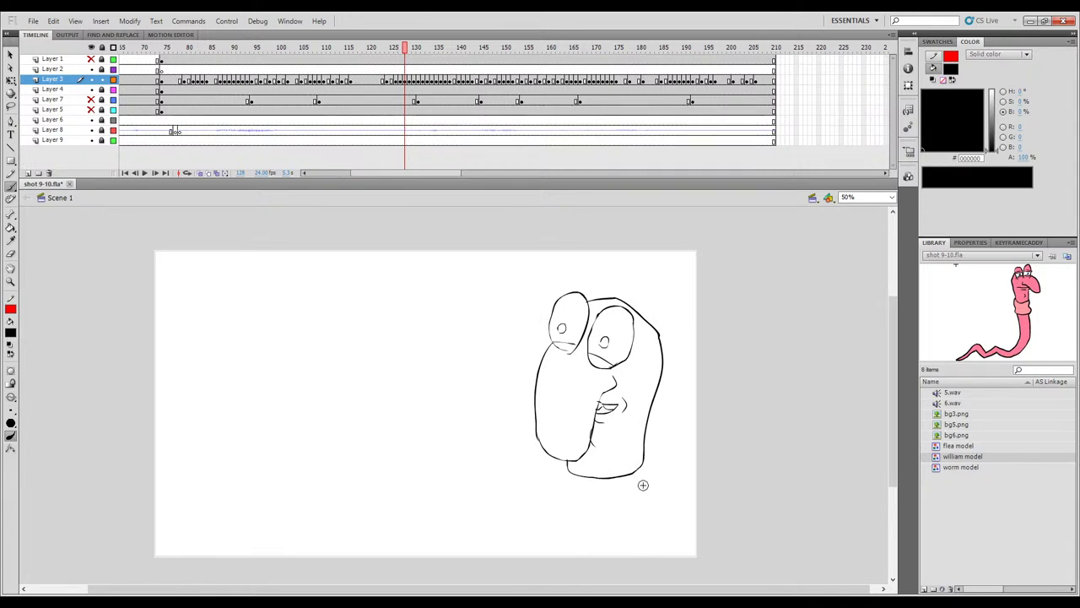
pyautogui.press(',')
pyautogui.press('.')
pyautogui.press(',')
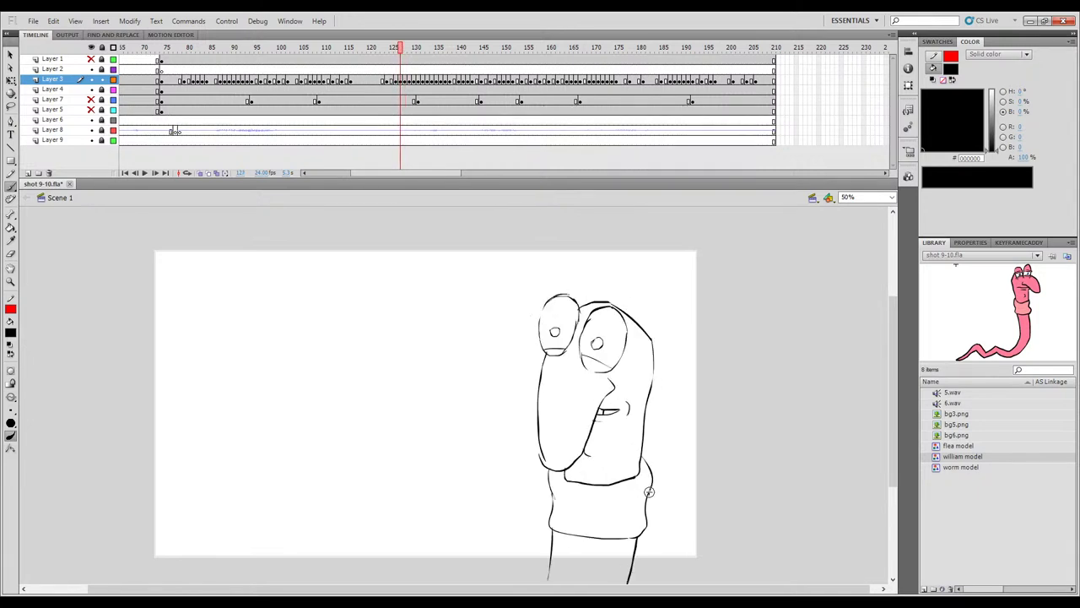
pyautogui.press('.')
# Flip repeatedly between frames 128 and 129 to compare the mouth position and shape.
pyautogui.press('.')
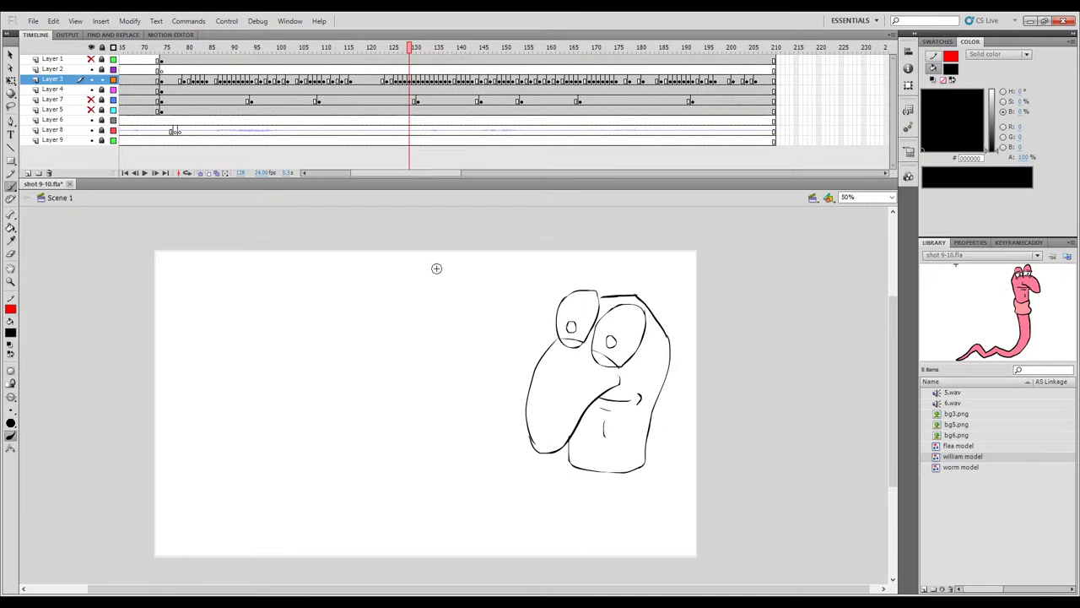
pyautogui.click(408, 49)
pyautogui.moveTo(408, 51); pyautogui.dragTo(411, 52)
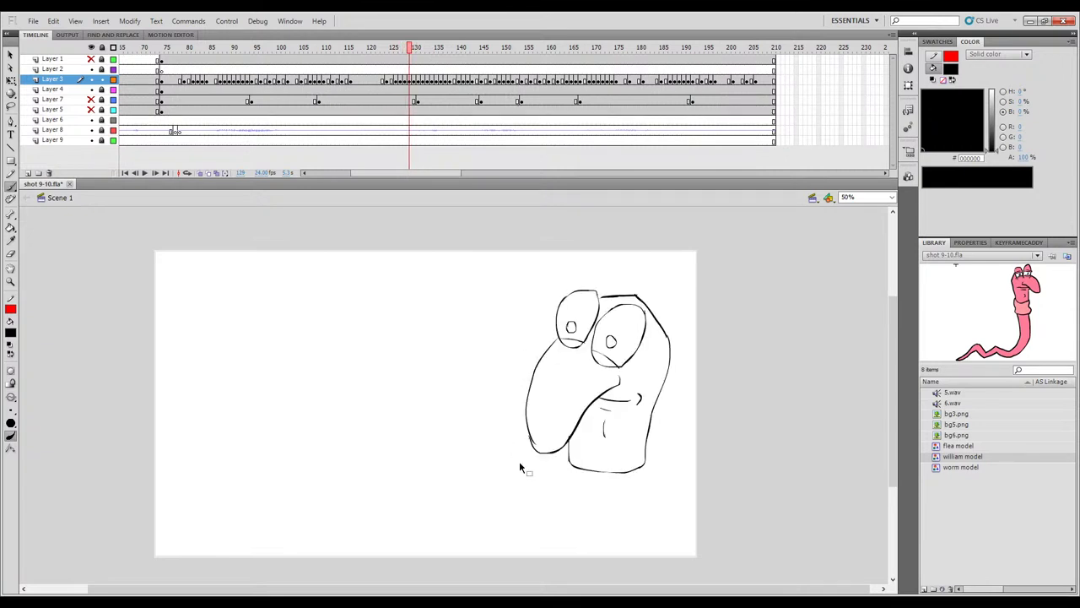
pyautogui.press(',')
pyautogui.press('.')
pyautogui.press(',')
pyautogui.press('.')
pyautogui.press(',')
pyautogui.press('.')
pyautogui.press(',')
pyautogui.press('.')
pyautogui.press(',')
pyautogui.press('.')
# Draw a wider open mouth with upper and lower teeth and a lower lip line on frame 129.
pyautogui.moveTo(410, 50); pyautogui.dragTo(410, 49)
pyautogui.press(',')
pyautogui.press('.')
pyautogui.press('b')
pyautogui.moveTo(600, 414); pyautogui.dragTo(629, 406)
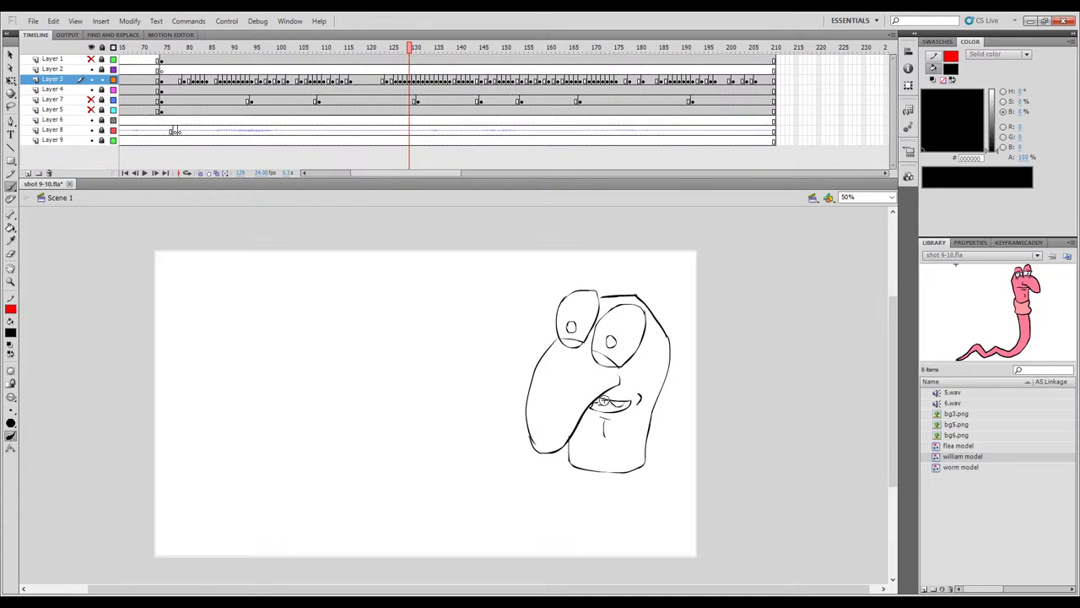
pyautogui.press(',')
pyautogui.press('.')
pyautogui.press(',')
pyautogui.press('.')
pyautogui.press('.')
pyautogui.press(',')
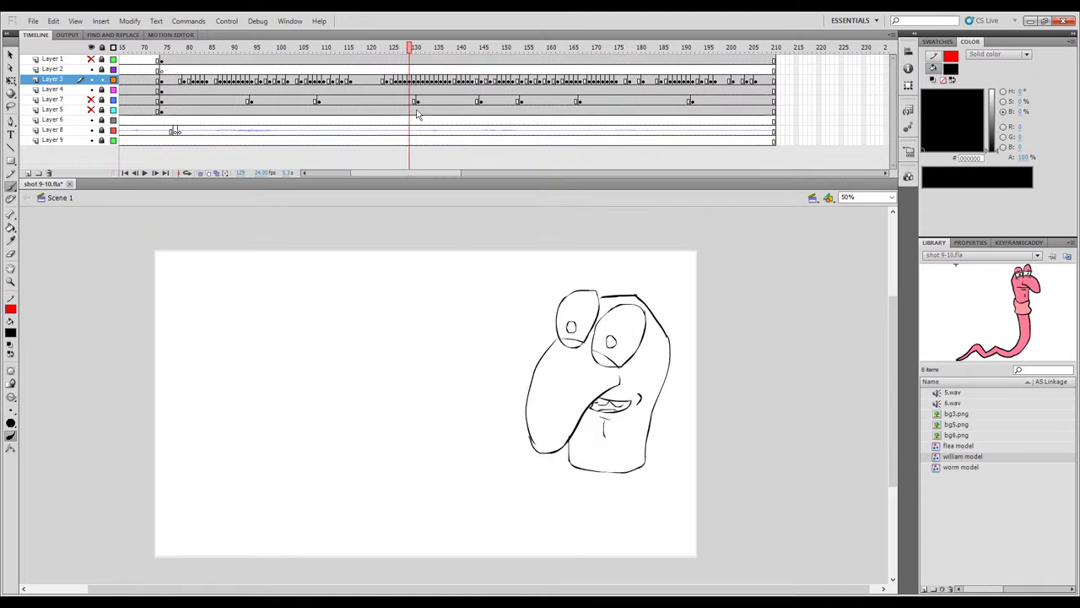
# Draw a deeper open mouth with teeth and a lower lip on frame 130, using onion skinning as a guide.
pyautogui.moveTo(410, 50); pyautogui.dragTo(410, 52)
pyautogui.moveTo(411, 49); pyautogui.dragTo(415, 49)
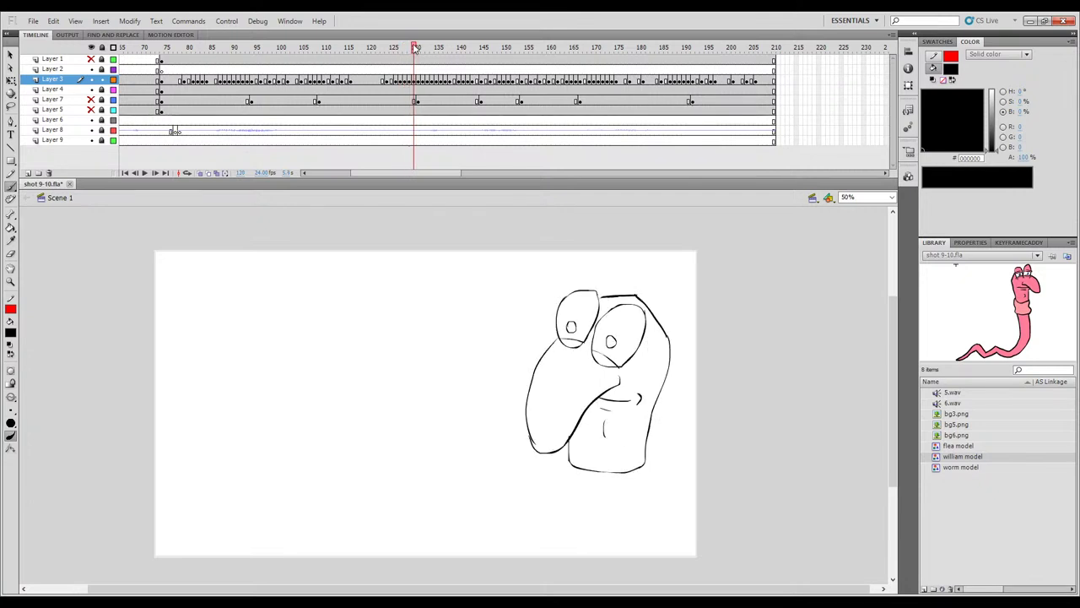
pyautogui.press(',')
pyautogui.press('.')
pyautogui.click(199, 173)
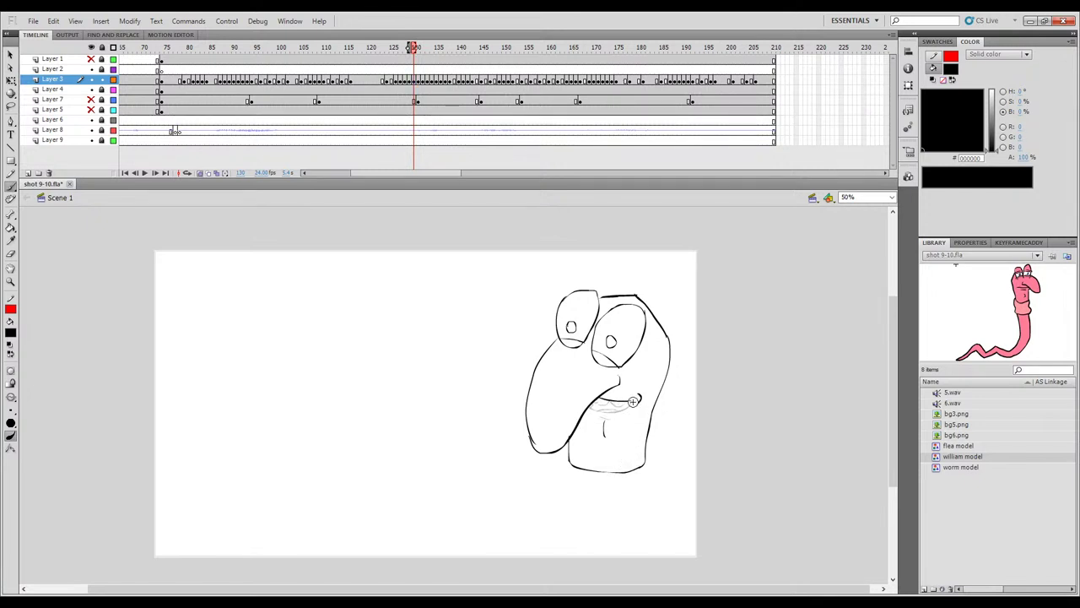
pyautogui.moveTo(628, 406); pyautogui.dragTo(600, 417)
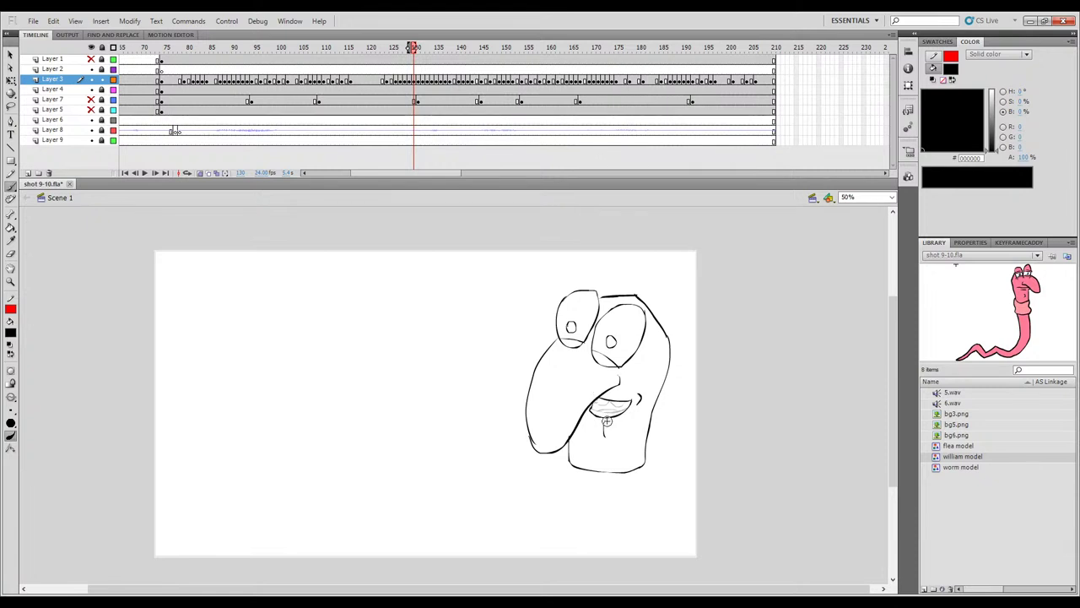
pyautogui.press('.')
pyautogui.press(',')
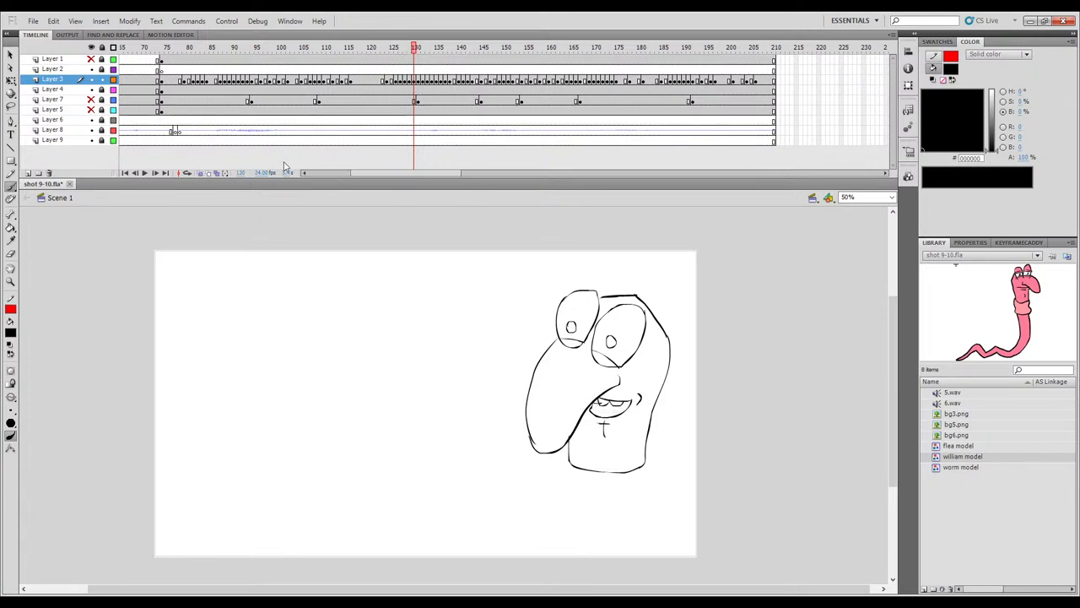
# Scrub between frames 129 and 130 to check the mouth timing, and clear the Layer 3 keyframe on frame 130.
pyautogui.click(414, 48)
pyautogui.moveTo(413, 49); pyautogui.dragTo(414, 49)
pyautogui.moveTo(414, 50); pyautogui.dragTo(409, 50)
pyautogui.moveTo(409, 51); pyautogui.dragTo(415, 51)
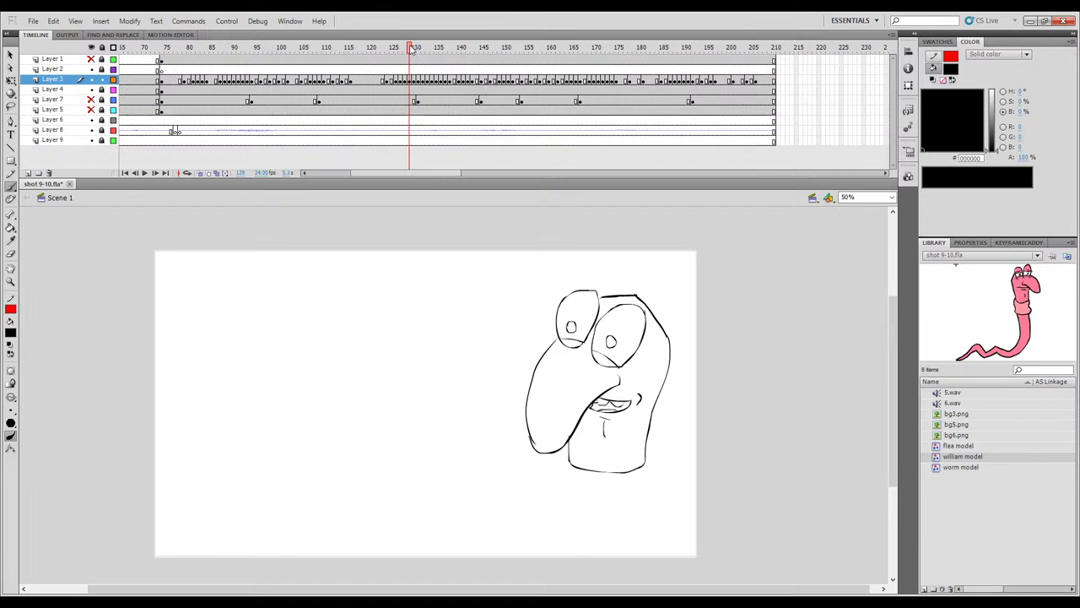
pyautogui.moveTo(415, 49)
pyautogui.mouseDown()
pyautogui.moveTo(394, 49)
pyautogui.moveTo(420, 55)
pyautogui.moveTo(391, 61)
pyautogui.moveTo(414, 66)
pyautogui.mouseUp()
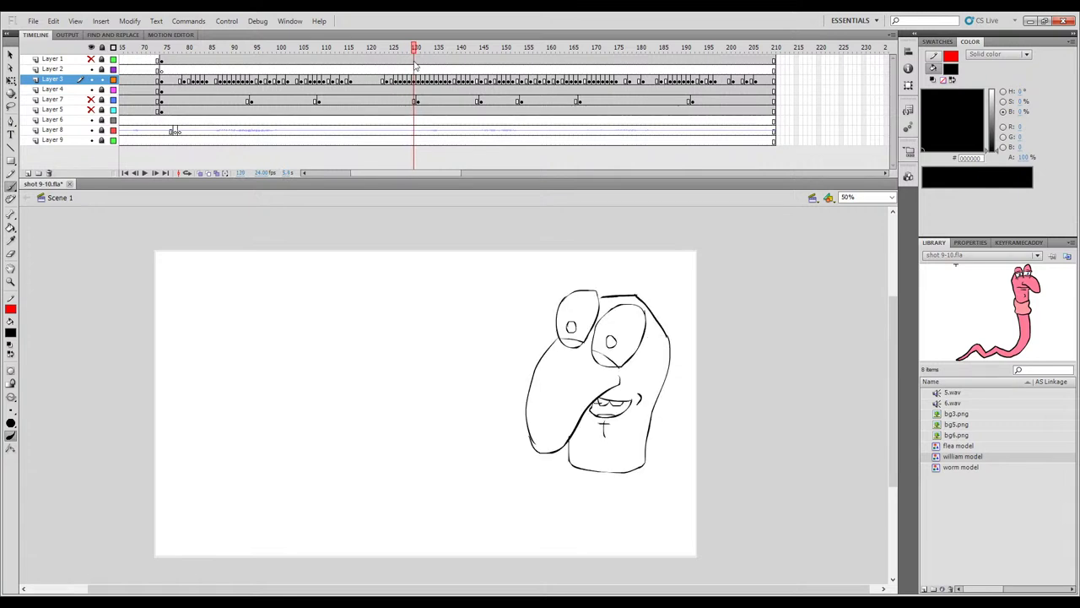
pyautogui.click(414, 81)
pyautogui.hotkey('shift', 'F6')
# Redraw the mouth on frame 131 as a deep open shape with teeth and a lower lip line above the chin crease.
pyautogui.moveTo(414, 59)
pyautogui.mouseDown()
pyautogui.moveTo(400, 56)
pyautogui.moveTo(419, 56)
pyautogui.mouseUp()
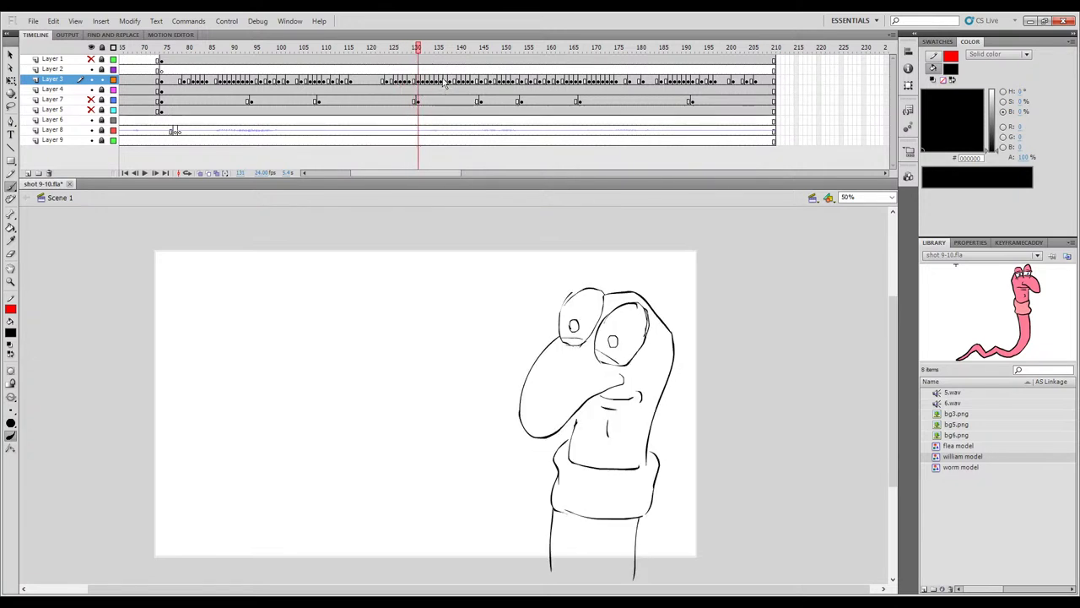
pyautogui.moveTo(611, 410); pyautogui.dragTo(612, 420)
pyautogui.press('.')
pyautogui.press(',')
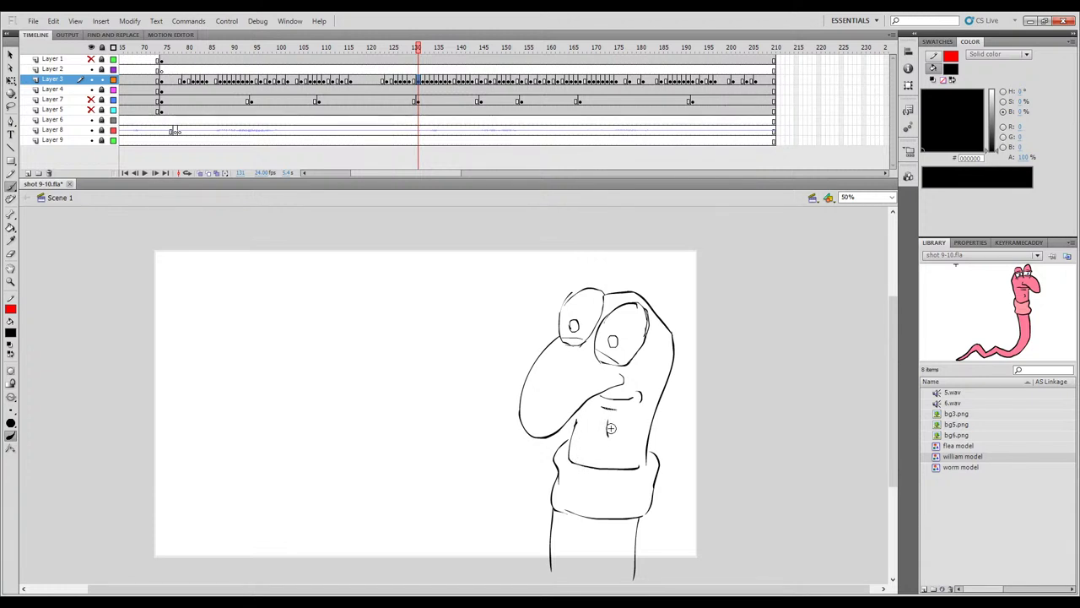
pyautogui.moveTo(610, 410); pyautogui.dragTo(607, 417)
pyautogui.press('.')
pyautogui.press(',')
pyautogui.press('.')
pyautogui.press(',')
# Compare frames 129 to 131, and erase and redraw the inner mouth lines on frame 129.
pyautogui.press(',')
pyautogui.press('.')
pyautogui.press(',')
pyautogui.press('.')
pyautogui.press(',')
pyautogui.press(',')
pyautogui.press('.')
pyautogui.press(',')
pyautogui.press('.')
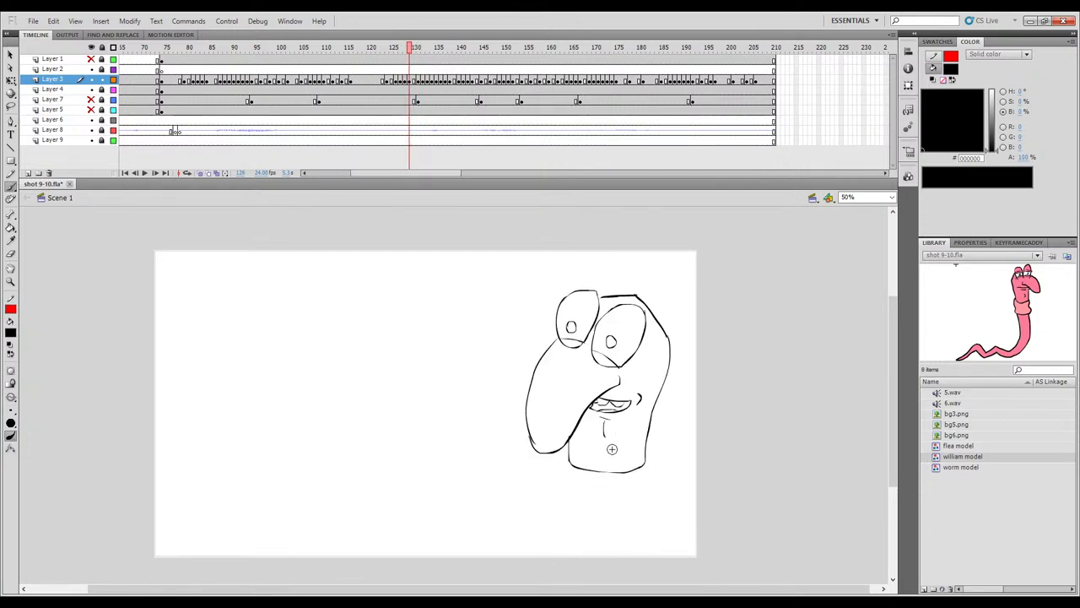
pyautogui.press('e')
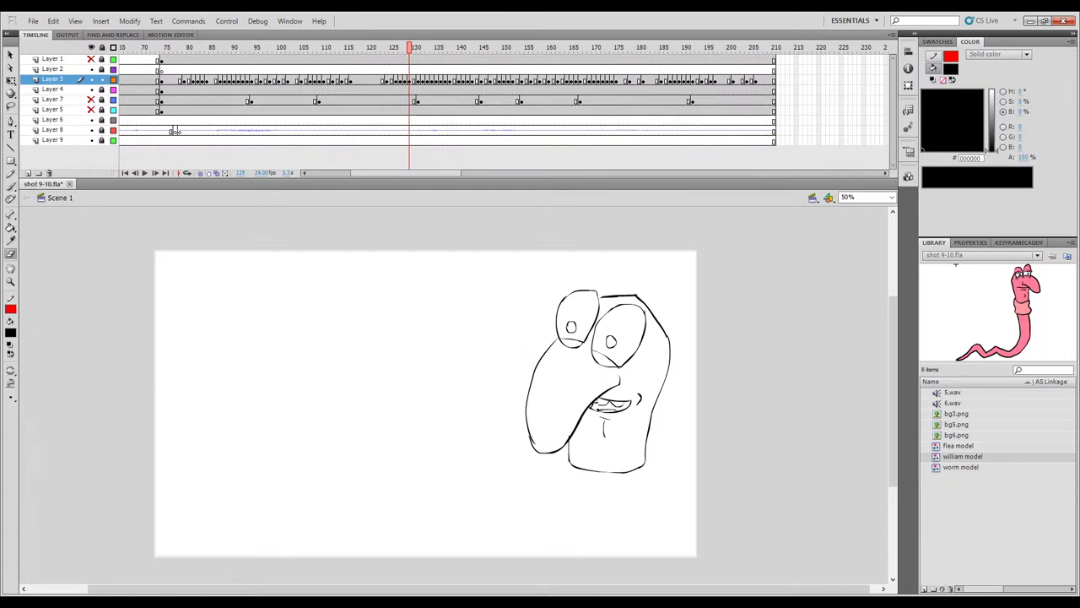
pyautogui.press('b')
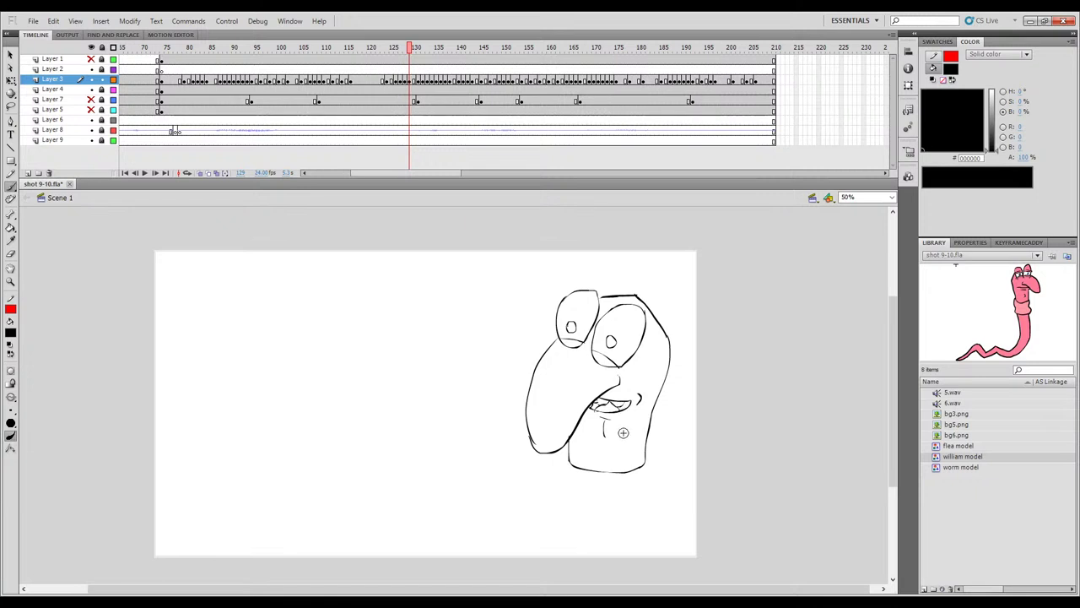
# Replace the old mouth on frame 132 with a copy of the open mouth from frame 131, pasted in place.
pyautogui.moveTo(409, 54)
pyautogui.mouseDown()
pyautogui.moveTo(382, 56)
pyautogui.moveTo(420, 59)
pyautogui.moveTo(393, 66)
pyautogui.moveTo(435, 74)
pyautogui.moveTo(416, 75)
pyautogui.mouseUp()
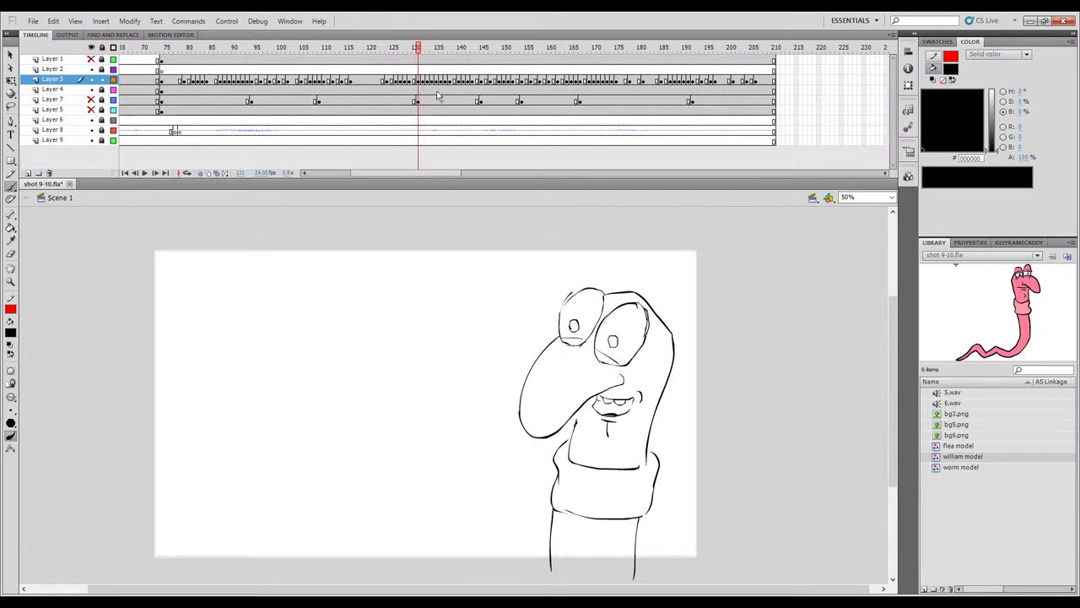
pyautogui.press('l')
pyautogui.moveTo(631, 426)
pyautogui.mouseDown()
pyautogui.moveTo(597, 438)
pyautogui.moveTo(592, 399)
pyautogui.moveTo(641, 383)
pyautogui.moveTo(647, 393)
pyautogui.moveTo(620, 453)
pyautogui.mouseUp()
pyautogui.press('Delete')
pyautogui.press('.')
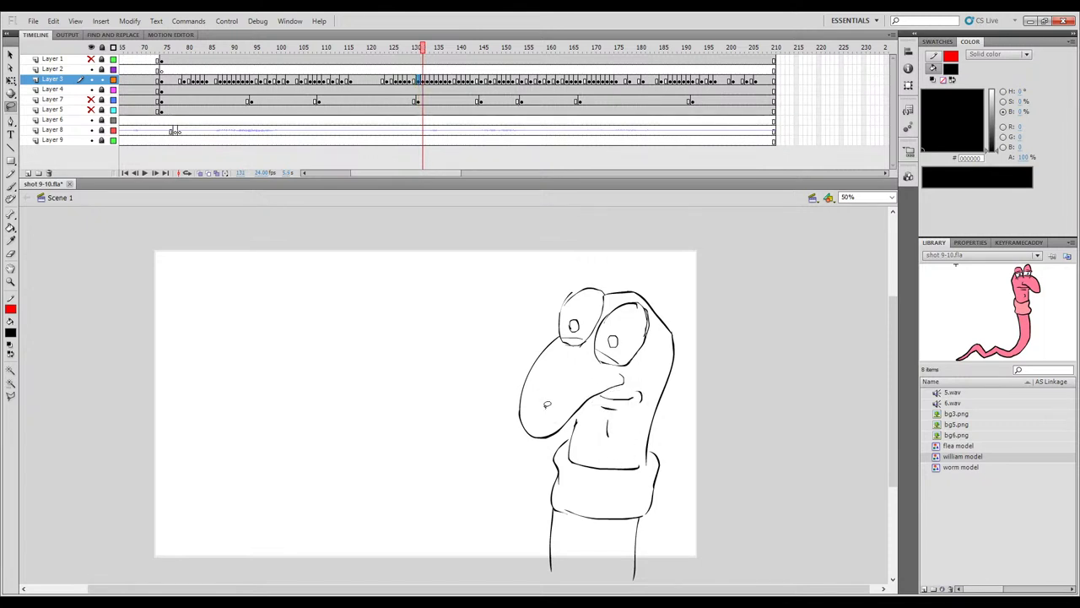
pyautogui.press('.')
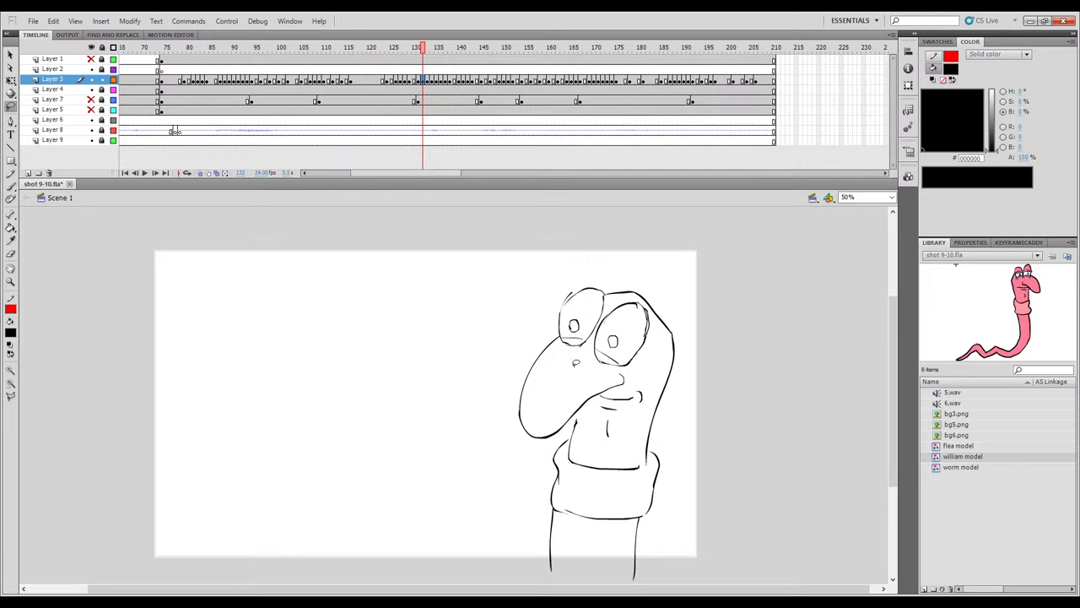
pyautogui.hotkey('ctrl', 'shift', 'v')
pyautogui.moveTo(422, 49); pyautogui.dragTo(423, 49)
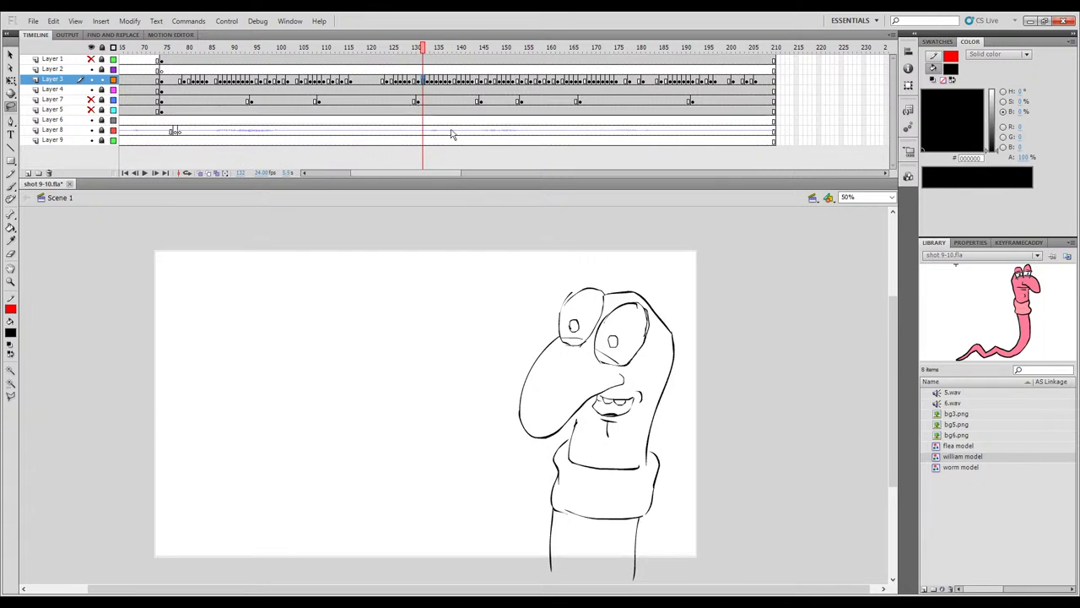
pyautogui.moveTo(423, 50)
pyautogui.mouseDown()
pyautogui.moveTo(408, 53)
pyautogui.moveTo(428, 52)
pyautogui.mouseUp()
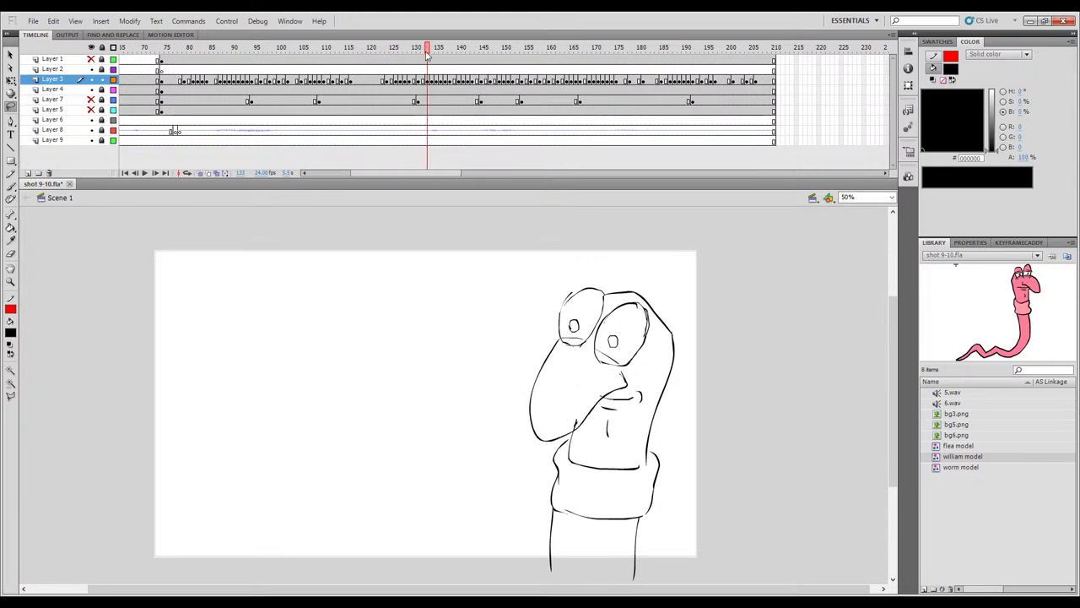
# Lower the chin crease slightly and draw a narrow open mouth with teeth under the lip line on frame 133.
pyautogui.press('b')
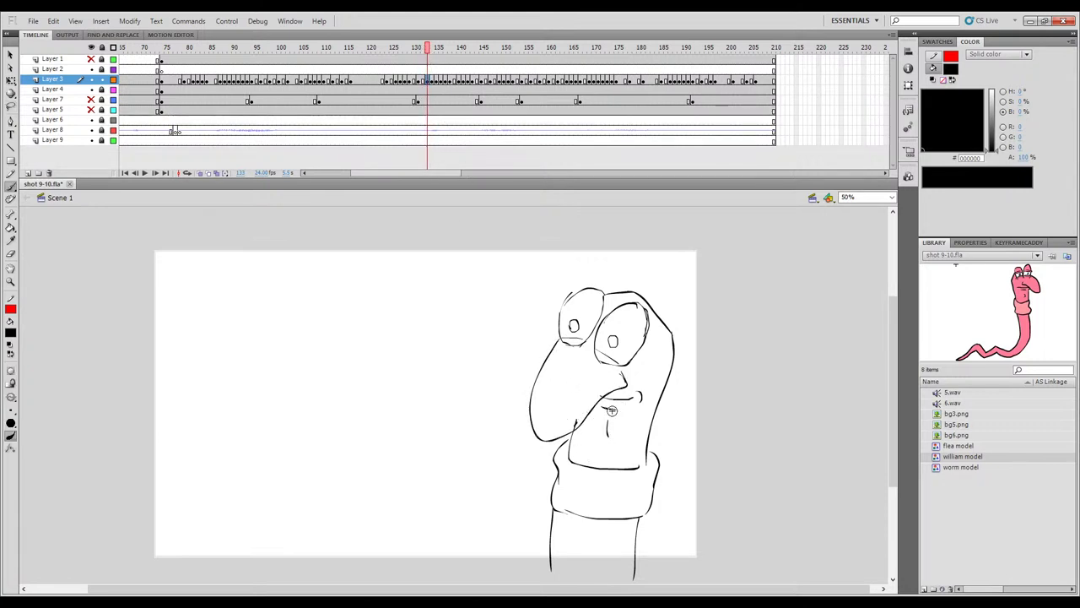
pyautogui.moveTo(615, 417); pyautogui.dragTo(615, 417)
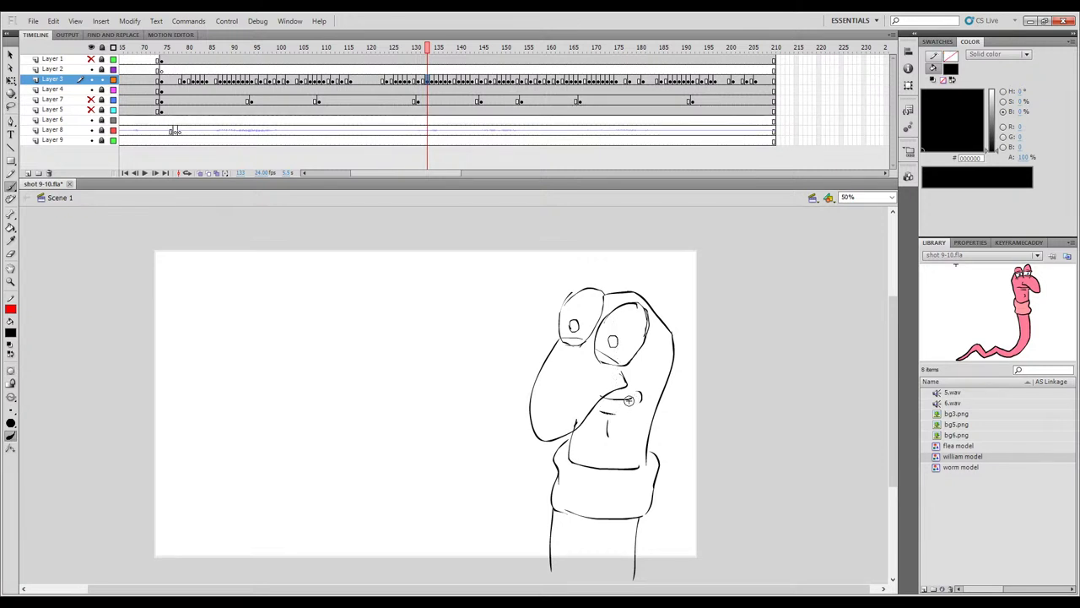
pyautogui.moveTo(627, 404); pyautogui.dragTo(614, 408)
pyautogui.moveTo(613, 402); pyautogui.dragTo(614, 407)
pyautogui.press(',')
pyautogui.press('.')
# Paste a copy of the open mouth from frame 132 in place on frame 135 of Layer 3, replacing the closed mouth.
pyautogui.moveTo(428, 49); pyautogui.dragTo(431, 49)
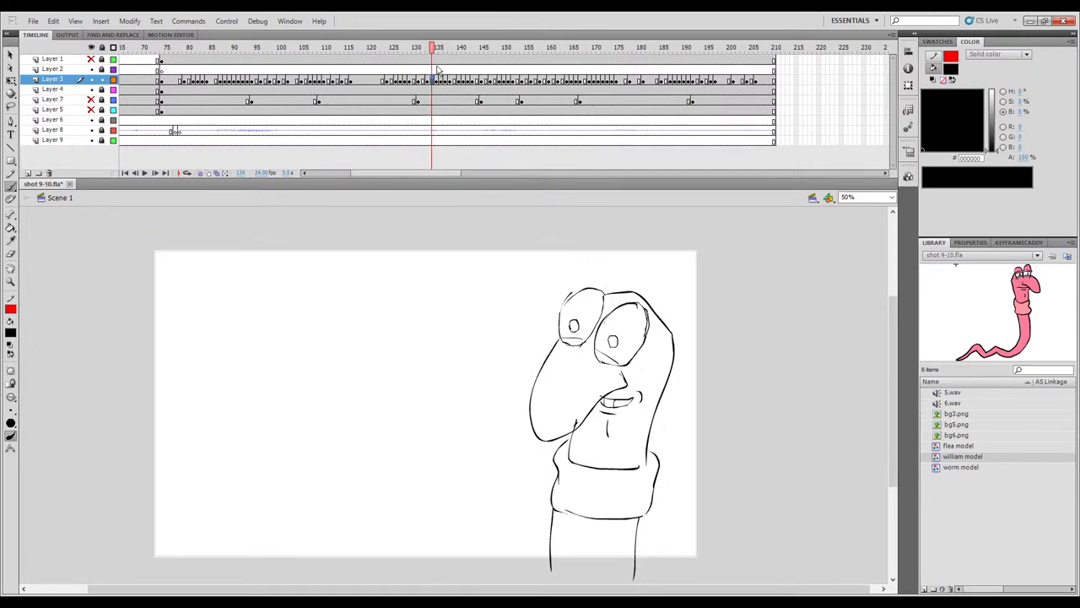
pyautogui.click(437, 49)
pyautogui.click(423, 82)
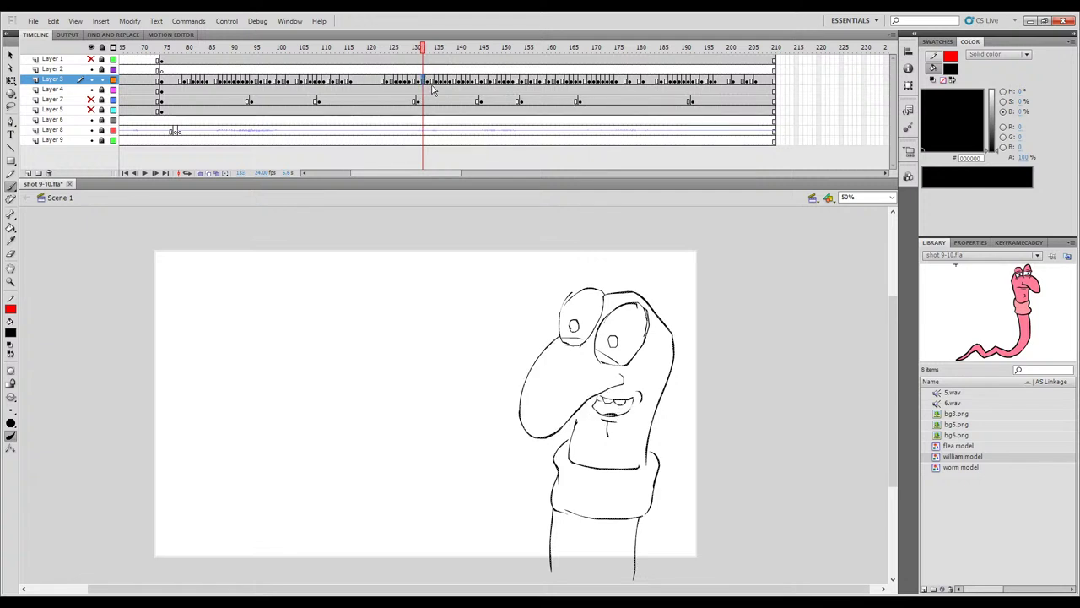
pyautogui.click(437, 82)
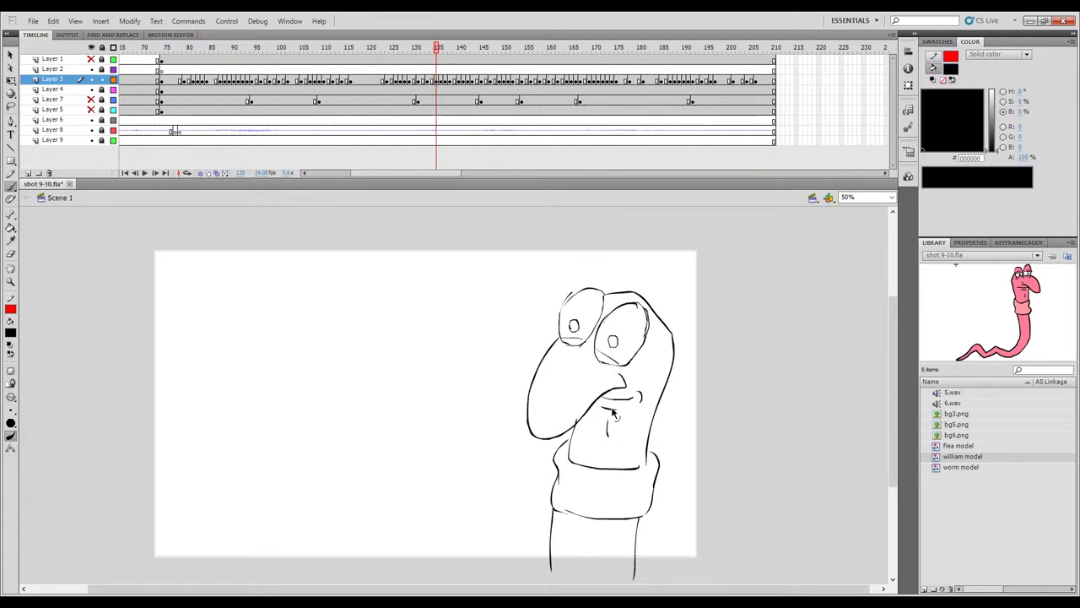
pyautogui.hotkey('ctrl', 'shift', 'v')
pyautogui.keyDown('ctrl'); pyautogui.click(769, 398); pyautogui.keyUp('ctrl')
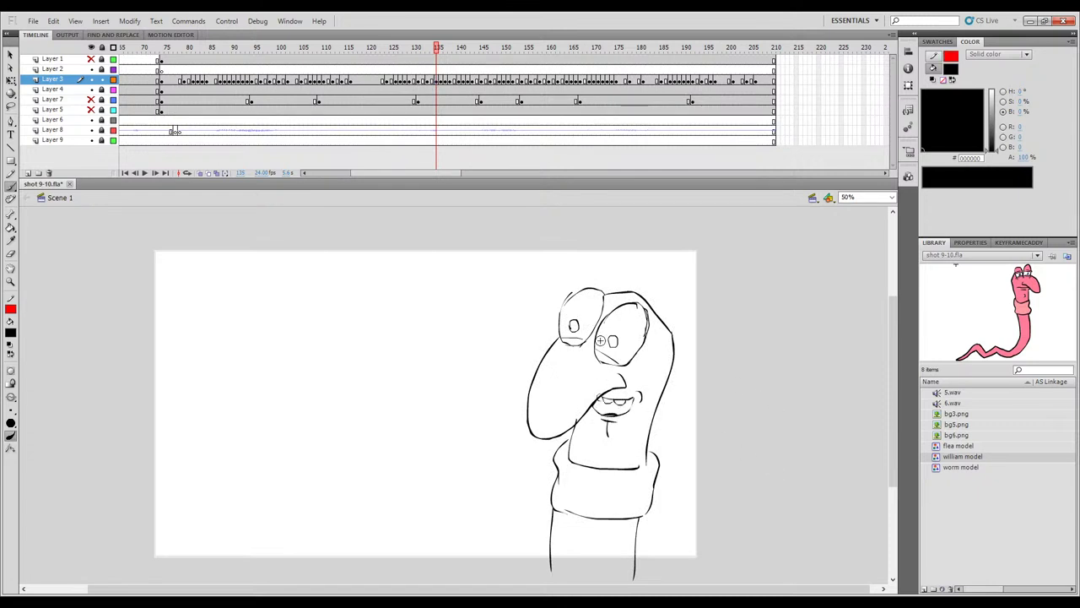
# Draw a narrow open mouth with teeth on frame 137, lowering the chin crease beneath it.
pyautogui.moveTo(438, 48); pyautogui.dragTo(442, 48)
pyautogui.moveTo(444, 59)
pyautogui.mouseDown()
pyautogui.moveTo(437, 52)
pyautogui.moveTo(448, 55)
pyautogui.mouseUp()
pyautogui.keyDown('ctrl'); pyautogui.click(612, 410); pyautogui.keyUp('ctrl')
pyautogui.moveTo(613, 417); pyautogui.dragTo(613, 418)
pyautogui.press(',')
pyautogui.press('.')
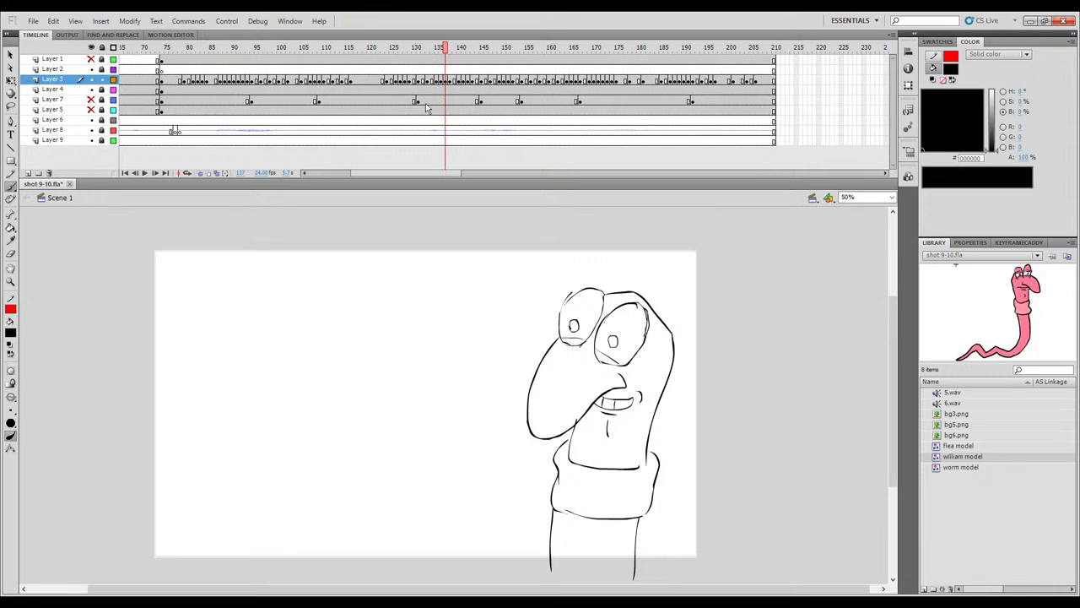
# Draw a narrow toothed mouth on frame 138, using onion skinning to match the previous frame's mouth.
pyautogui.moveTo(445, 51); pyautogui.dragTo(451, 52)
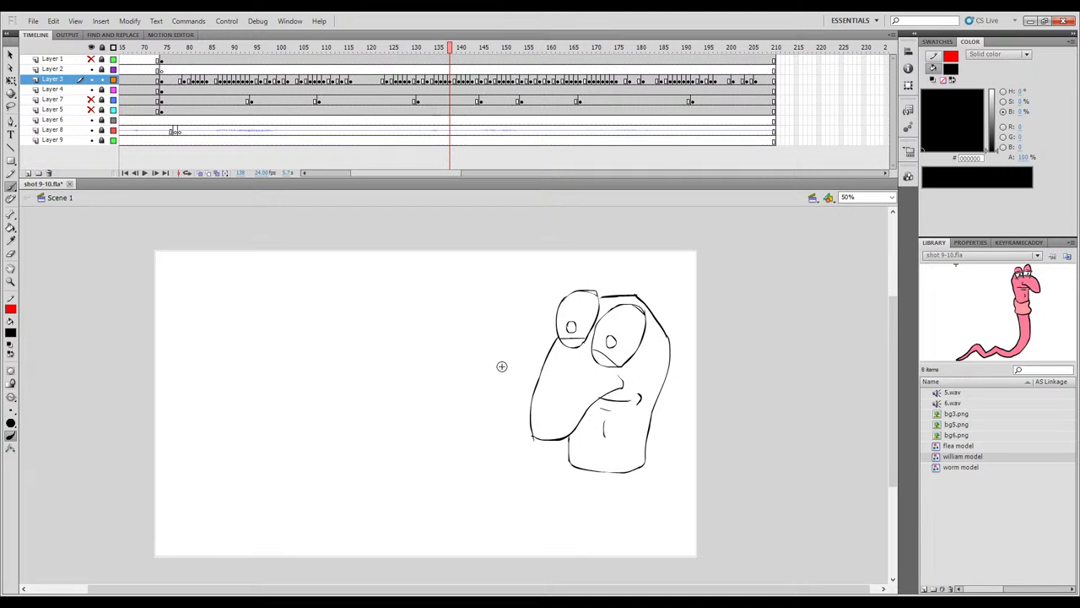
pyautogui.click(200, 173)
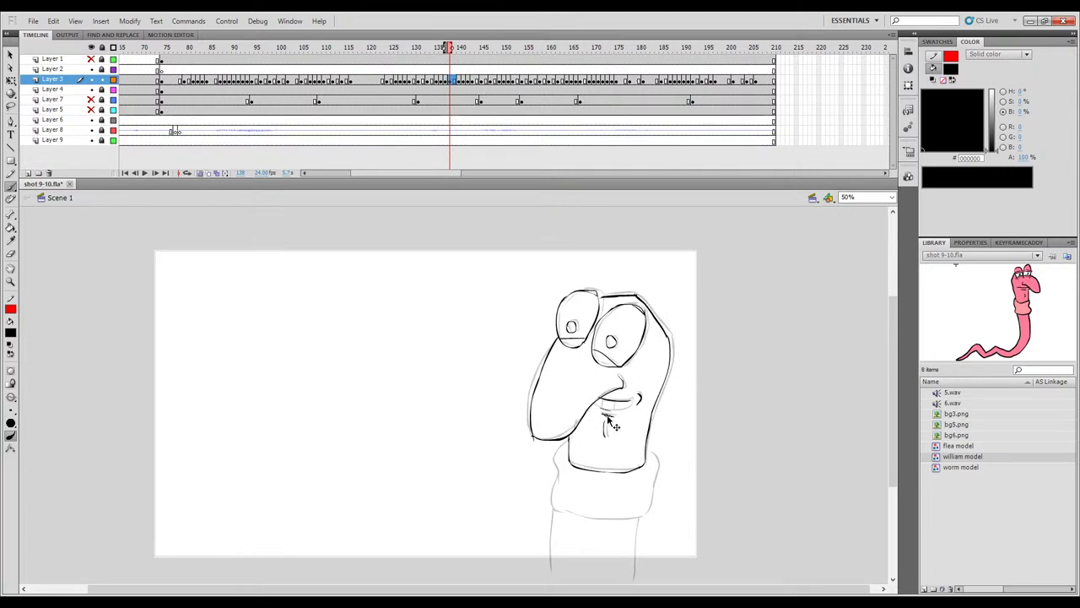
pyautogui.moveTo(633, 399); pyautogui.dragTo(637, 406)
pyautogui.hotkey('ctrl', 'z')
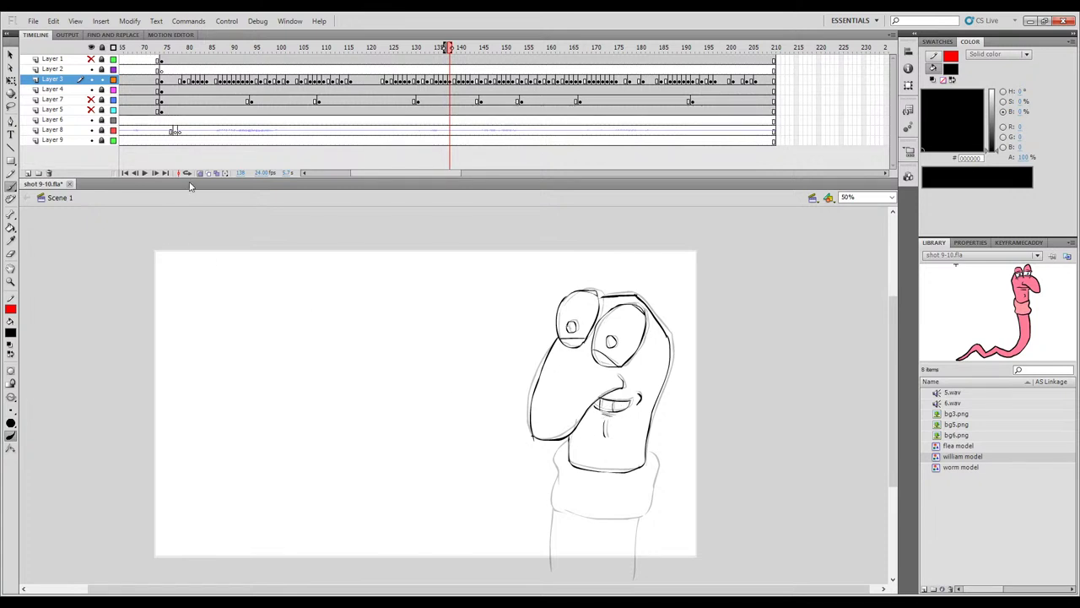
# Draw the toothed mouth and lower the chin crease on frame 140 with onion skinning on, and turn onion skinning off.
pyautogui.moveTo(449, 47); pyautogui.dragTo(461, 48)
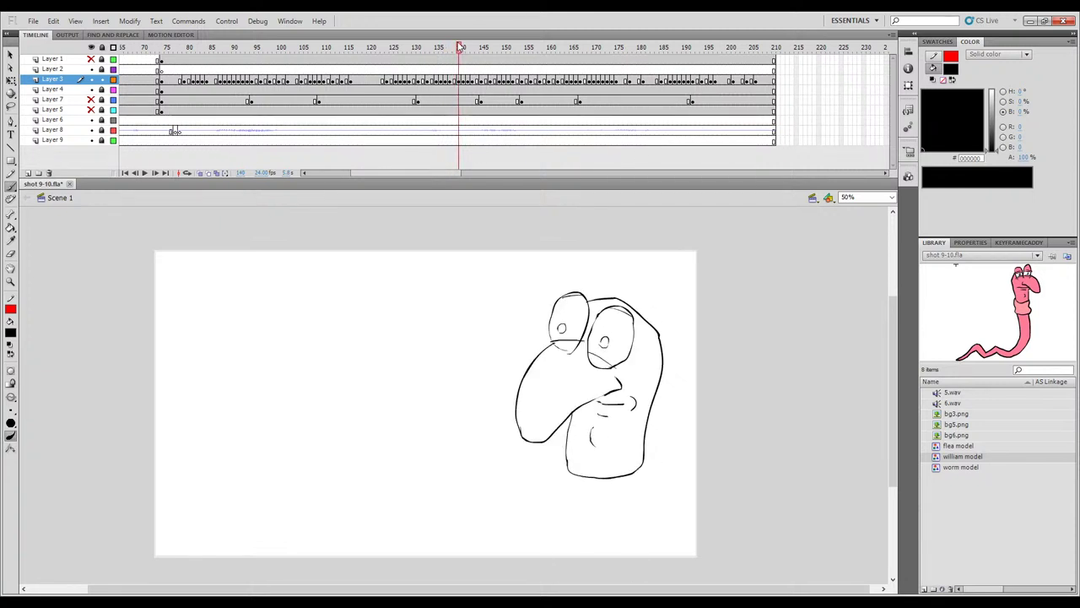
pyautogui.press('.')
pyautogui.click(200, 173)
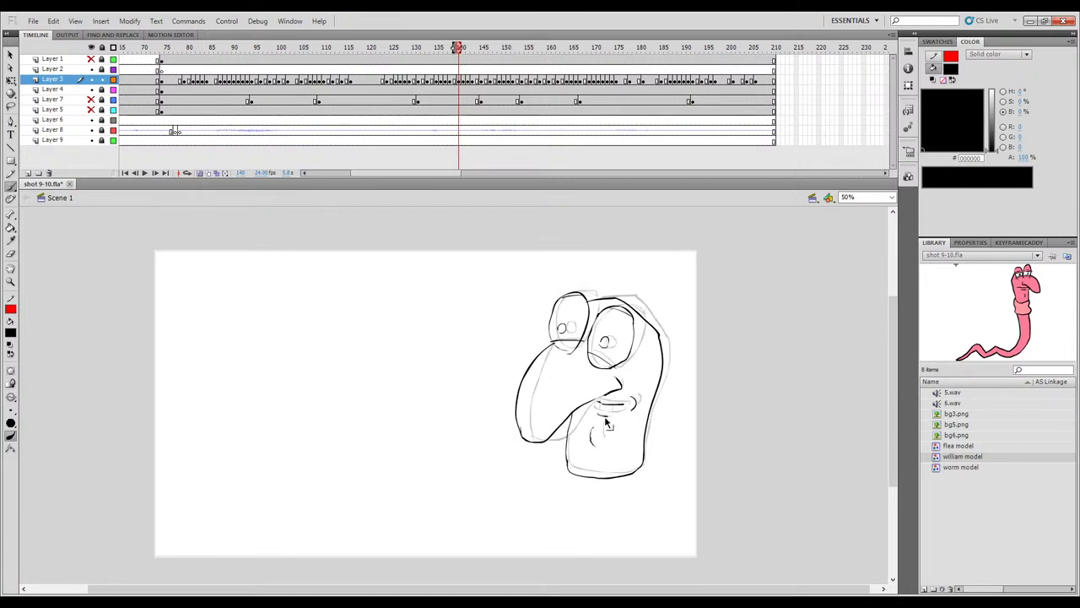
pyautogui.moveTo(602, 416); pyautogui.dragTo(595, 411)
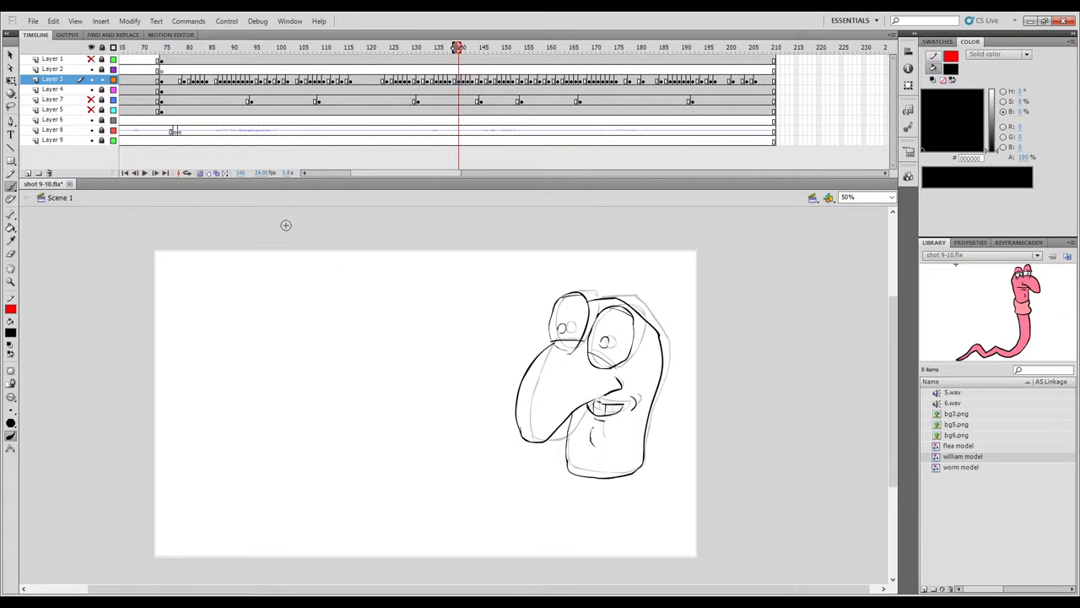
pyautogui.click(202, 172)
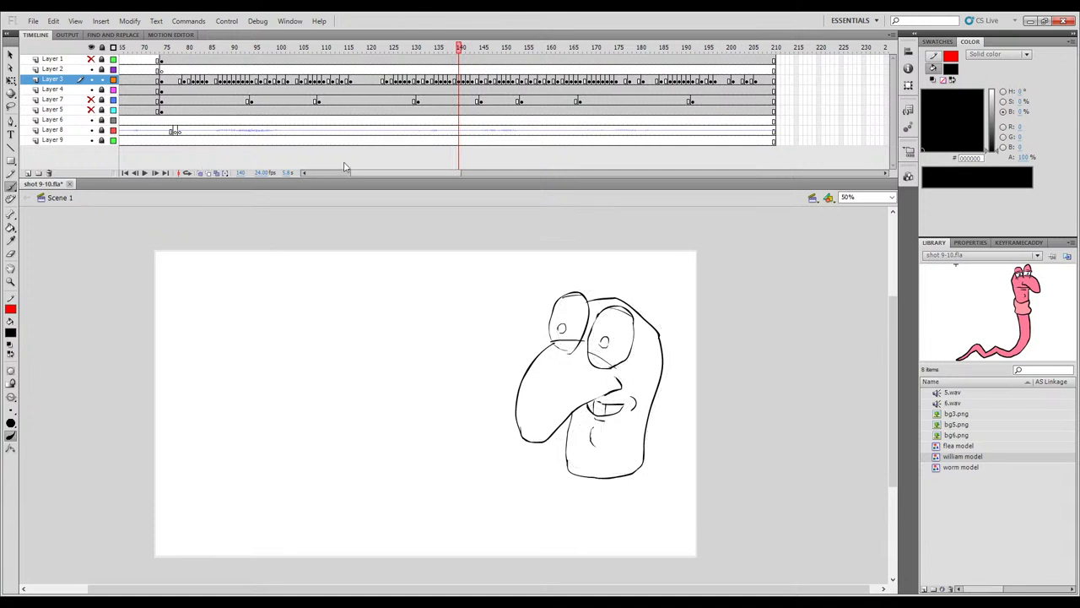
# Lower the chin crease and draw the lower lip of the open mouth on frame 141, comparing it with frame 140.
pyautogui.click(461, 52)
pyautogui.moveTo(463, 56); pyautogui.dragTo(463, 56)
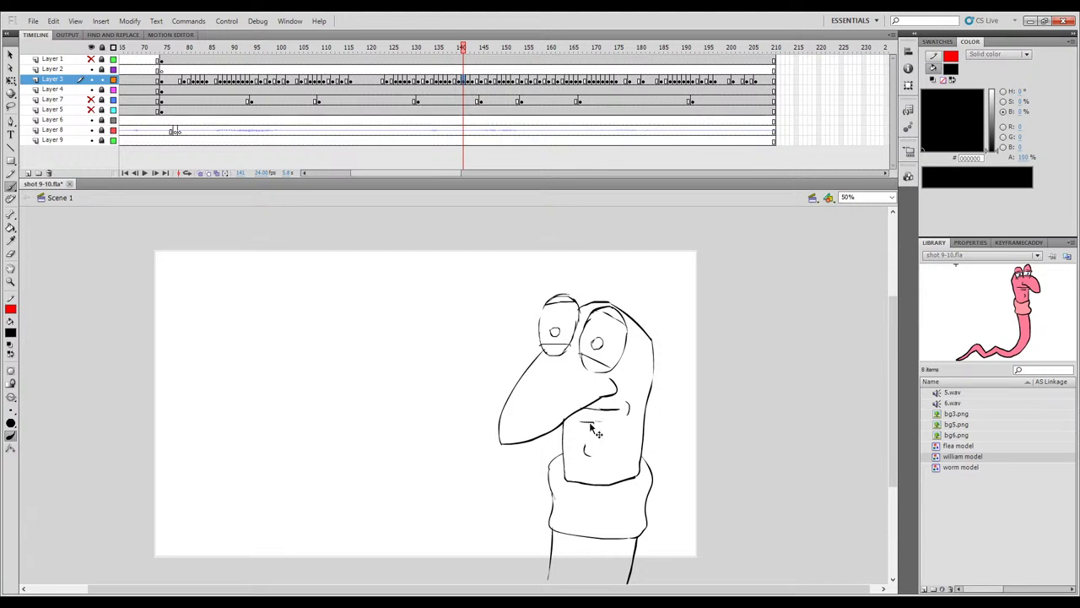
pyautogui.press(',')
pyautogui.press('.')
pyautogui.moveTo(578, 419); pyautogui.dragTo(618, 411)
pyautogui.press(',')
pyautogui.press('.')
pyautogui.hotkey('ctrl', 'z')
pyautogui.moveTo(617, 414); pyautogui.dragTo(605, 424)
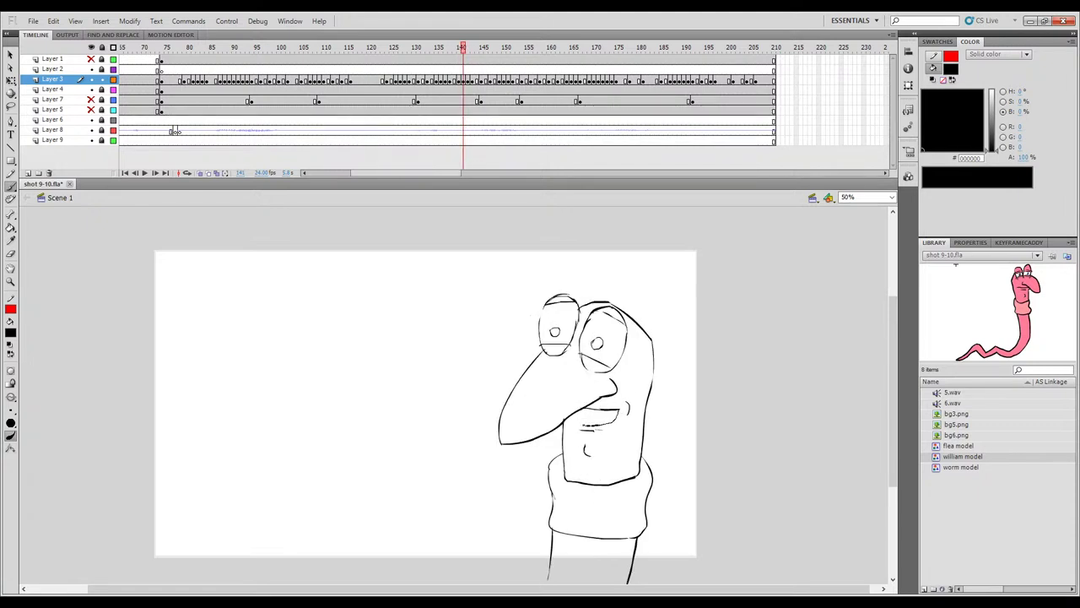
pyautogui.press(',')
pyautogui.press('.')
# Move the chin crease down on frame 142 and compare its position with the neighbouring frames.
pyautogui.moveTo(463, 49); pyautogui.dragTo(469, 50)
pyautogui.keyDown('ctrl'); pyautogui.click(593, 428); pyautogui.keyUp('ctrl')
pyautogui.moveTo(591, 427); pyautogui.dragTo(592, 437)
pyautogui.press(',')
pyautogui.press('.')
pyautogui.press('.')
pyautogui.press(',')
pyautogui.press(',')
pyautogui.press('.')
pyautogui.press('.')
pyautogui.press(',')
# Draw a small, nearly closed mouth with upper teeth on frame 142 and check it against frames 141 and 143.
pyautogui.moveTo(608, 415); pyautogui.dragTo(588, 421)
pyautogui.press(',')
pyautogui.press('.')
pyautogui.press('.')
pyautogui.press(',')
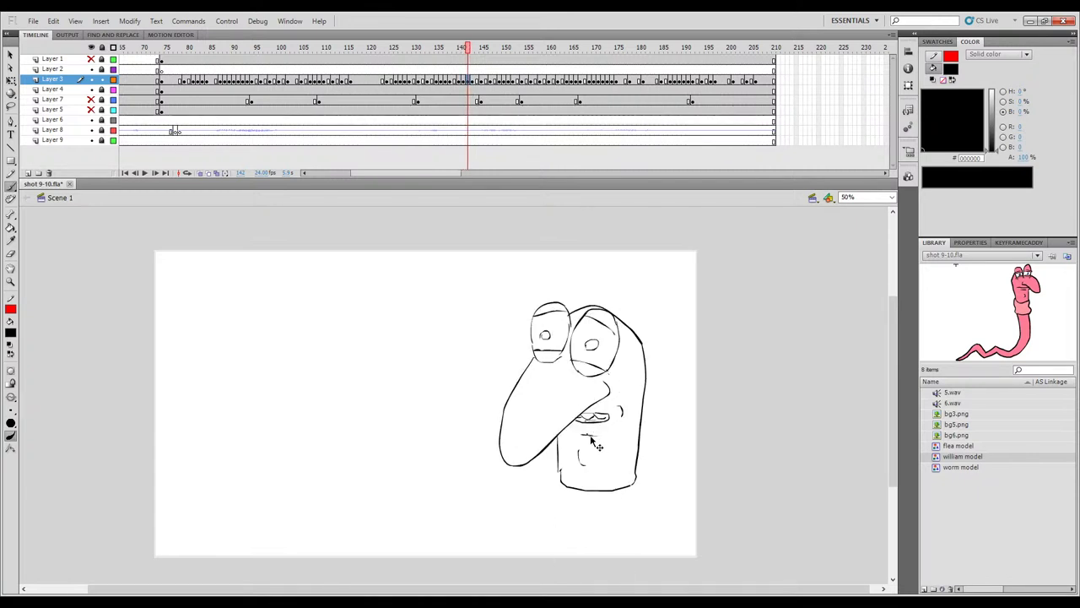
pyautogui.press('.')
pyautogui.press(',')
pyautogui.press('.')
pyautogui.press(',')
pyautogui.press('.')
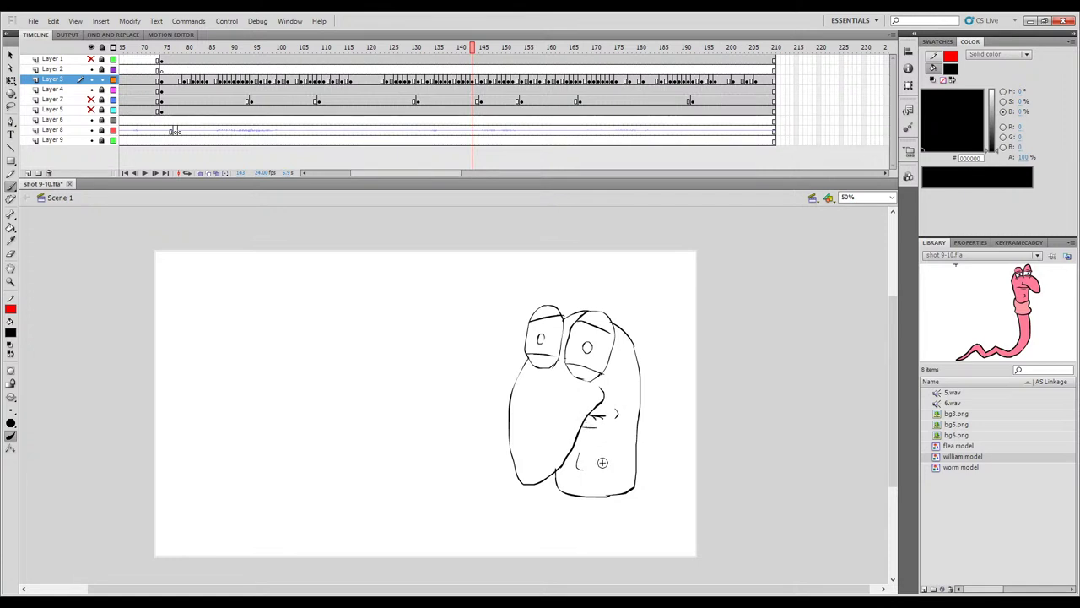
# Draw the mouth's lower edge beneath the lip line on frame 145, using frame 144 as reference.
pyautogui.moveTo(473, 51); pyautogui.dragTo(483, 50)
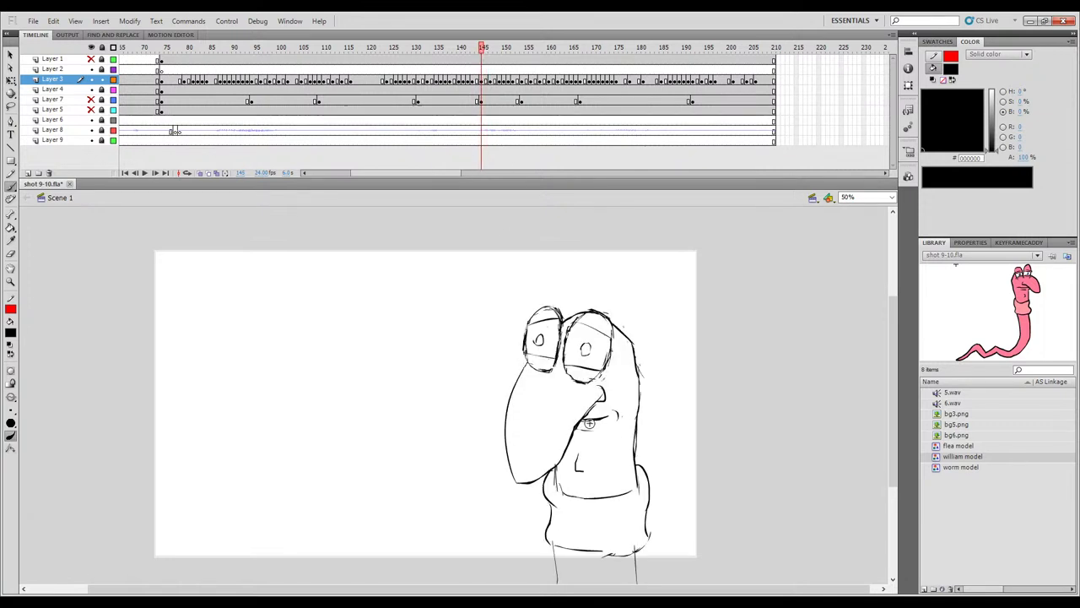
pyautogui.press(',')
pyautogui.press('.')
pyautogui.moveTo(582, 427); pyautogui.dragTo(594, 431)
# Trim and lower the chin crease on frame 147, and draw the open mouth's lower lip above it.
pyautogui.moveTo(483, 49); pyautogui.dragTo(491, 50)
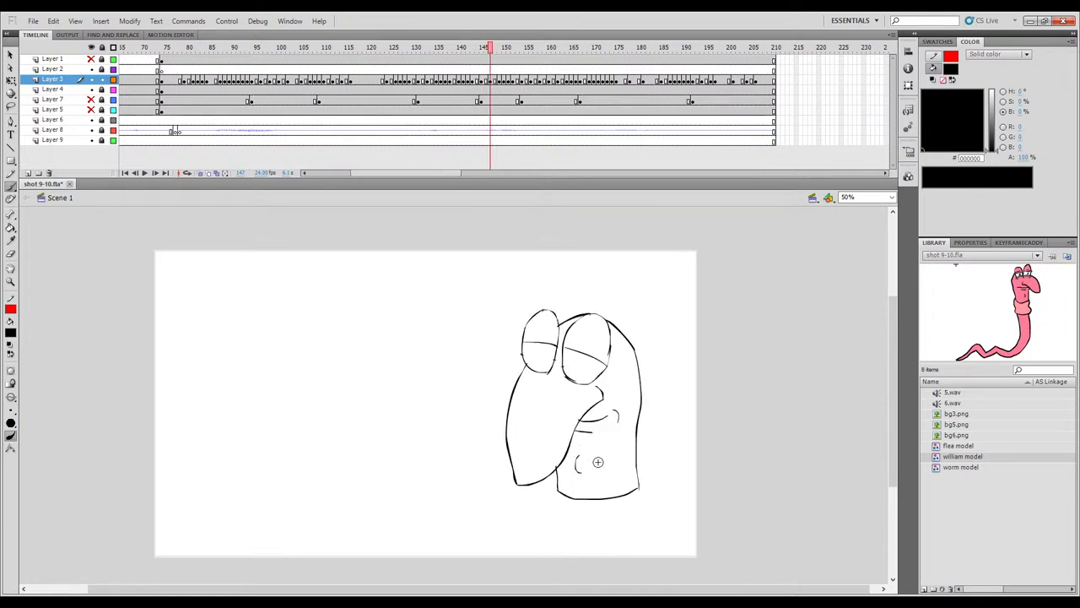
pyautogui.press('v')
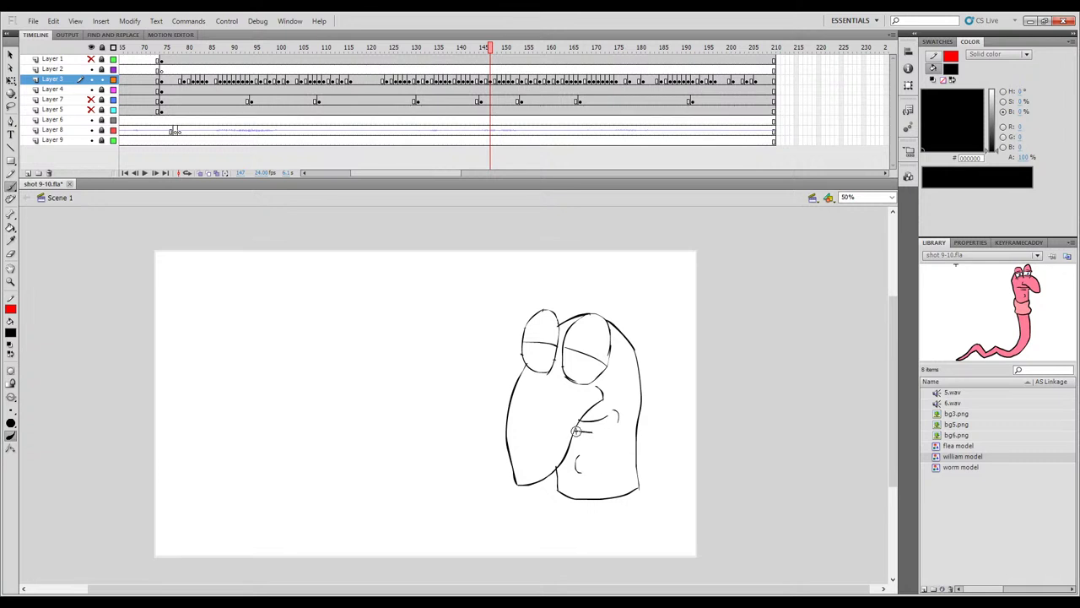
pyautogui.press('e')
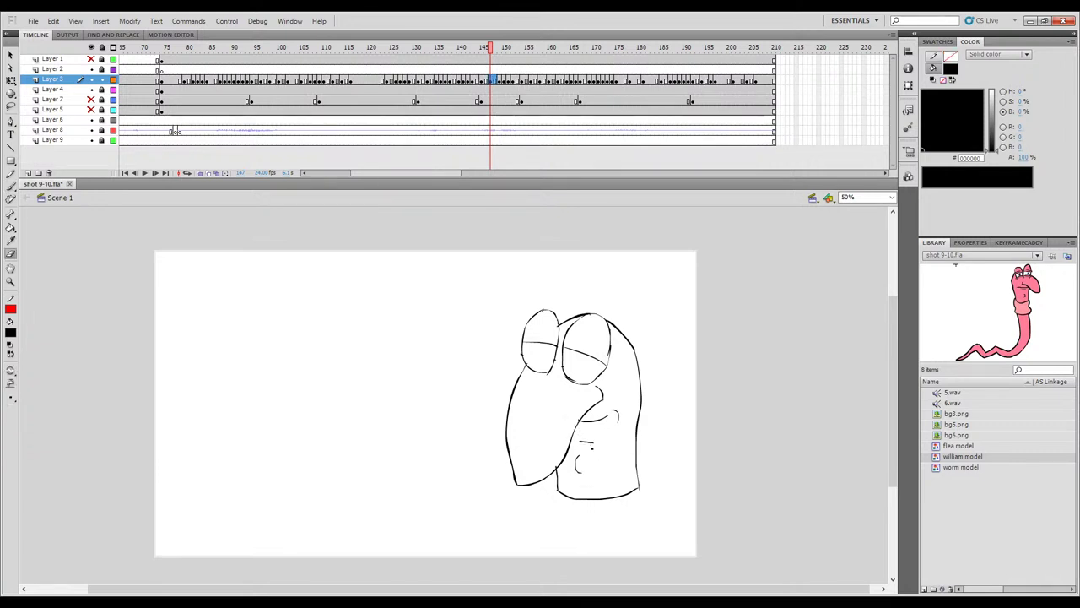
pyautogui.press('b')
pyautogui.press(',')
pyautogui.press('.')
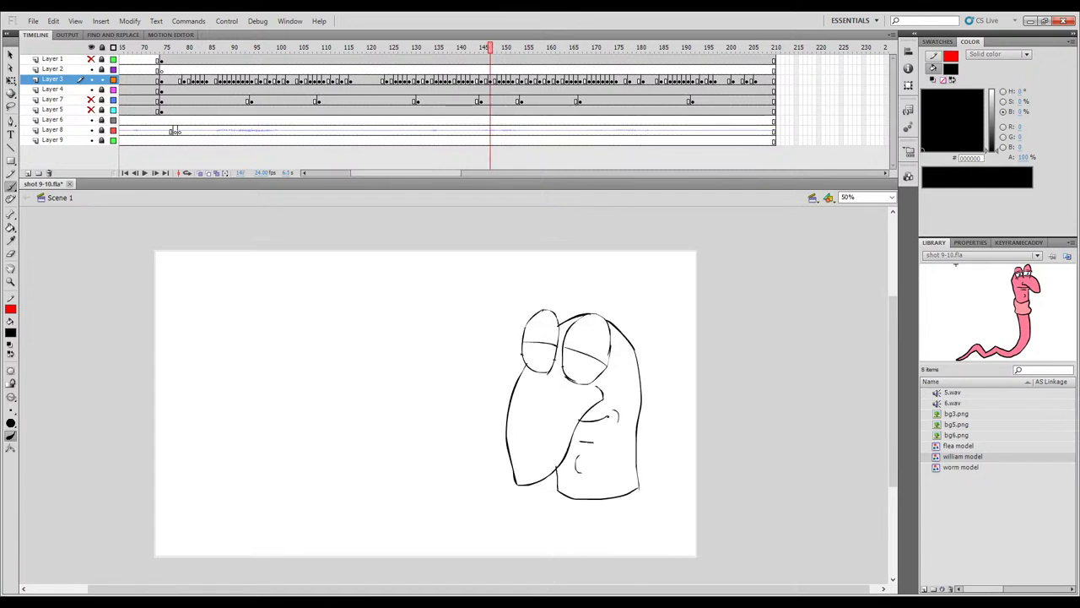
pyautogui.moveTo(588, 434)
pyautogui.mouseDown()
pyautogui.moveTo(576, 430)
pyautogui.moveTo(603, 422)
pyautogui.moveTo(582, 424)
pyautogui.mouseUp()
pyautogui.press(',')
pyautogui.press('.')
# Trim the chin crease on frame 149, move it down below the mouth area, and compare with frame 148.
pyautogui.moveTo(490, 51); pyautogui.dragTo(506, 58)
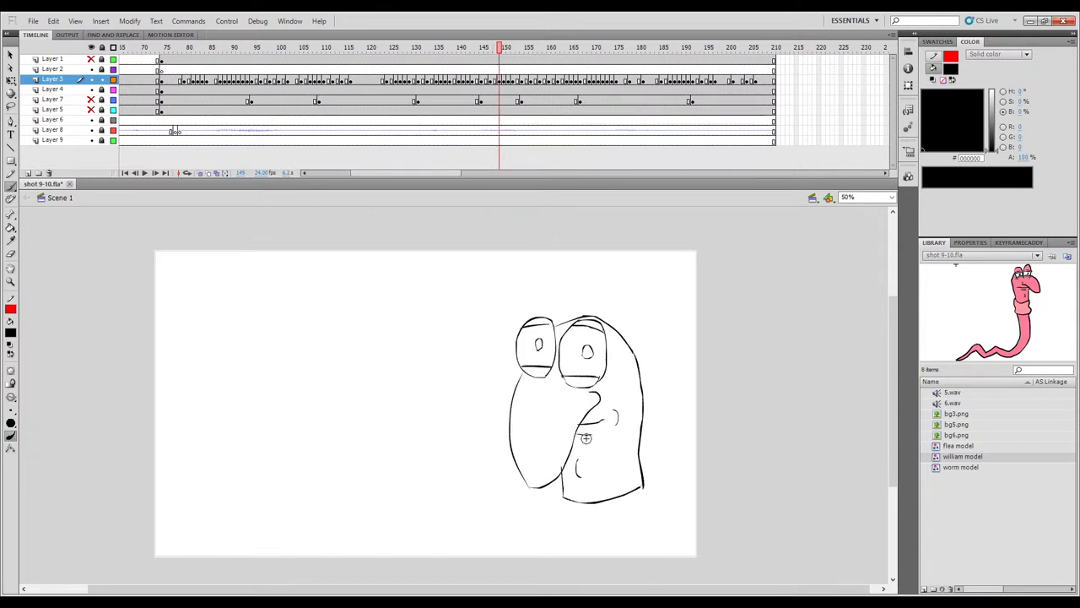
pyautogui.press('e')
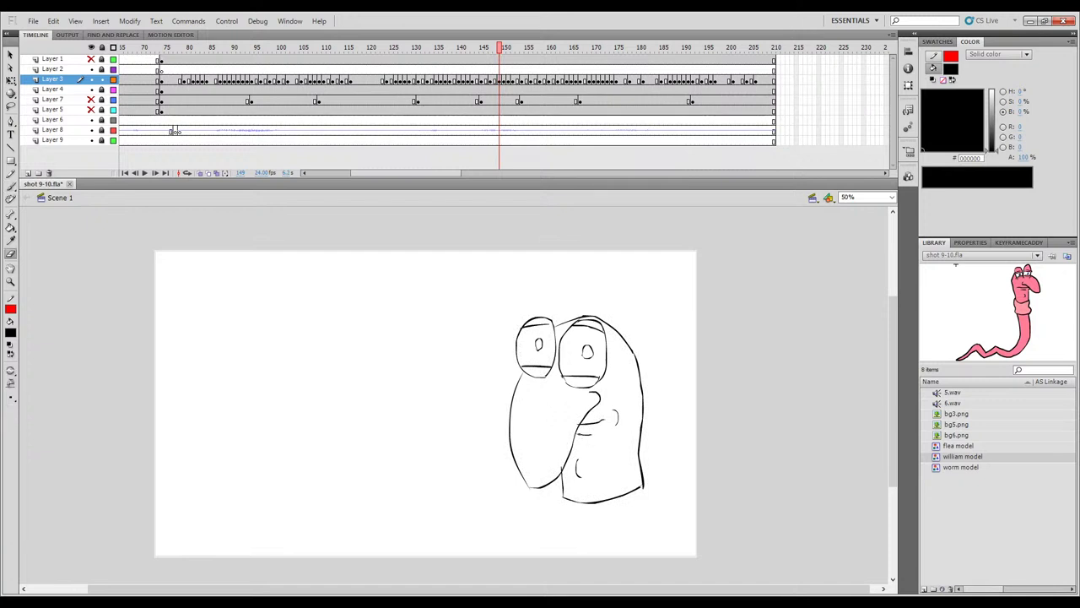
pyautogui.press('b')
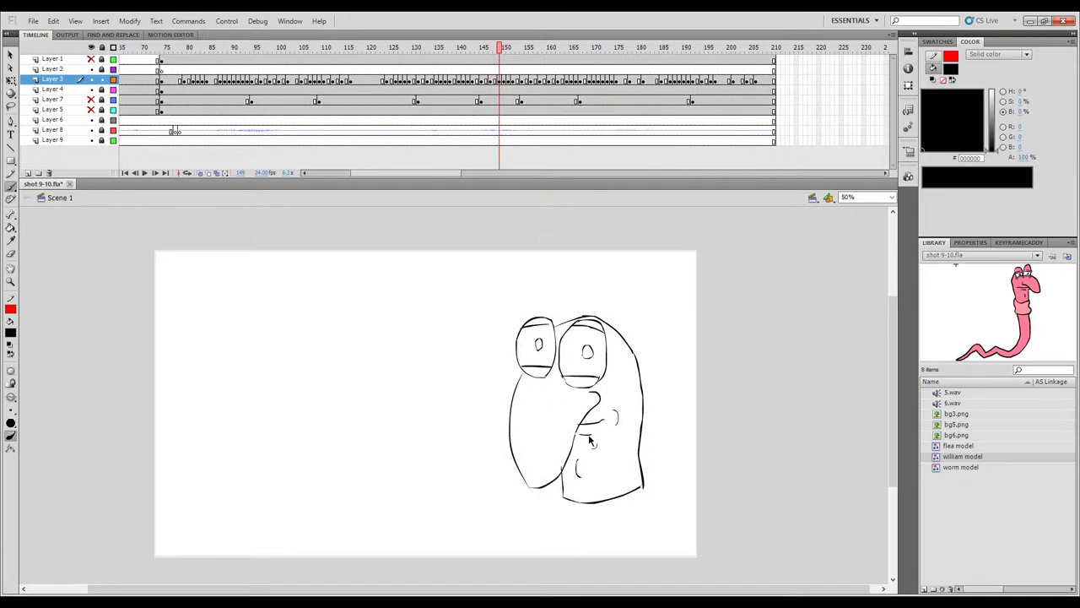
pyautogui.moveTo(594, 443)
pyautogui.mouseDown()
pyautogui.moveTo(594, 456)
pyautogui.moveTo(591, 448)
pyautogui.mouseUp()
pyautogui.press(',')
pyautogui.press('.')
pyautogui.press(',')
pyautogui.press('.')
pyautogui.press(',')
pyautogui.press('.')
pyautogui.press(',')
pyautogui.press('.')
# Draw the open mouth with upper teeth on frame 149 and play back the shot to check the lip-sync.
pyautogui.moveTo(593, 424); pyautogui.dragTo(601, 427)
pyautogui.press(',')
pyautogui.press('.')
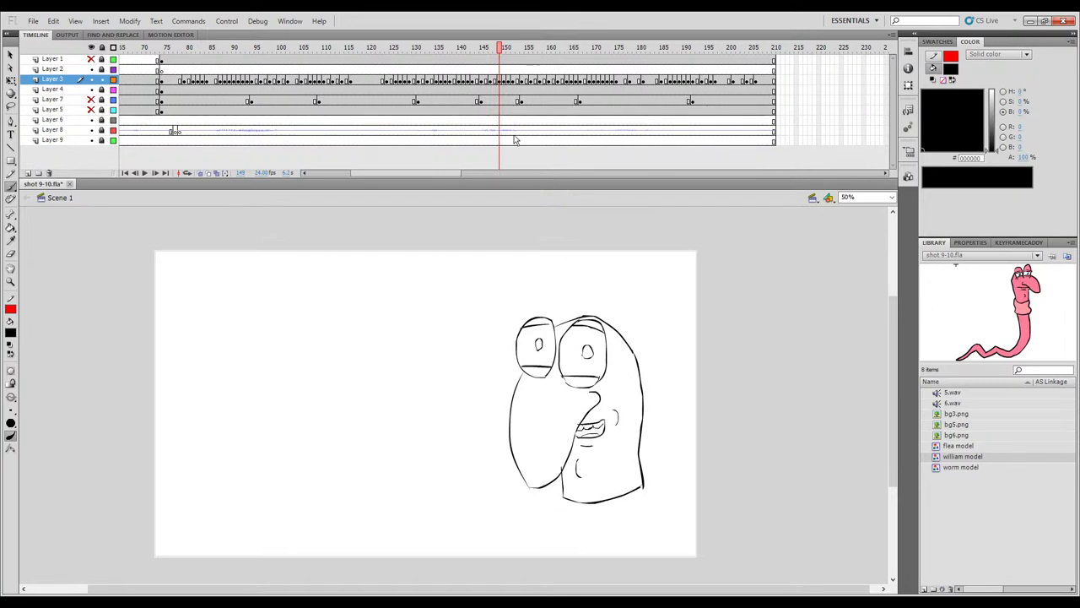
pyautogui.moveTo(501, 49)
pyautogui.mouseDown()
pyautogui.moveTo(520, 49)
pyautogui.moveTo(479, 62)
pyautogui.moveTo(528, 71)
pyautogui.moveTo(135, 123)
pyautogui.mouseUp()
pyautogui.press('Return')
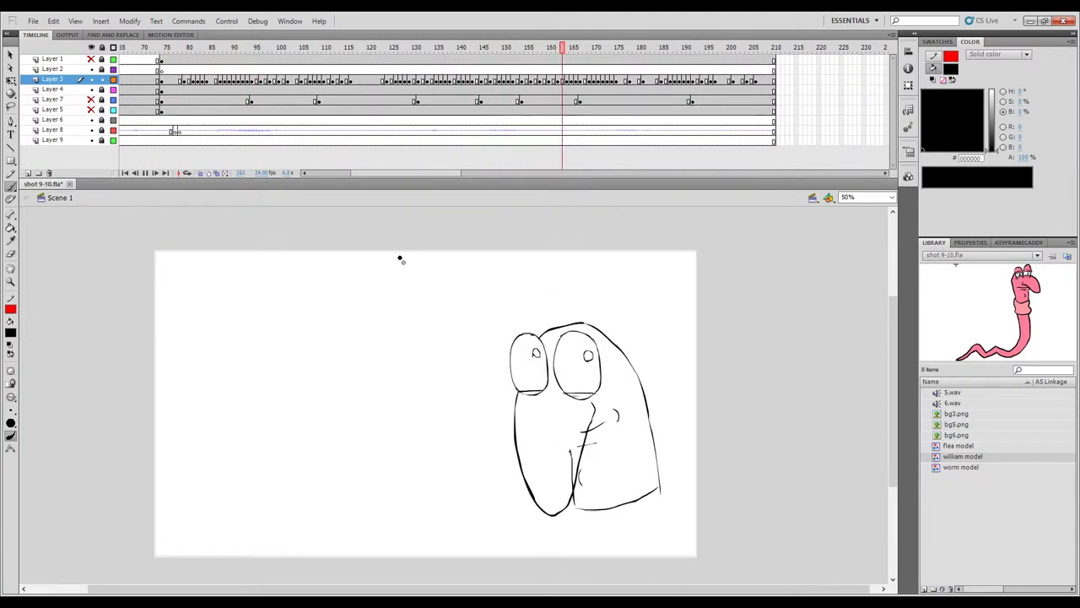
# Move the chin crease down on frame 150 and compare it with the adjacent frames.
pyautogui.moveTo(483, 55); pyautogui.dragTo(509, 67)
pyautogui.press(',')
pyautogui.press('.')
pyautogui.press(',')
pyautogui.press('.')
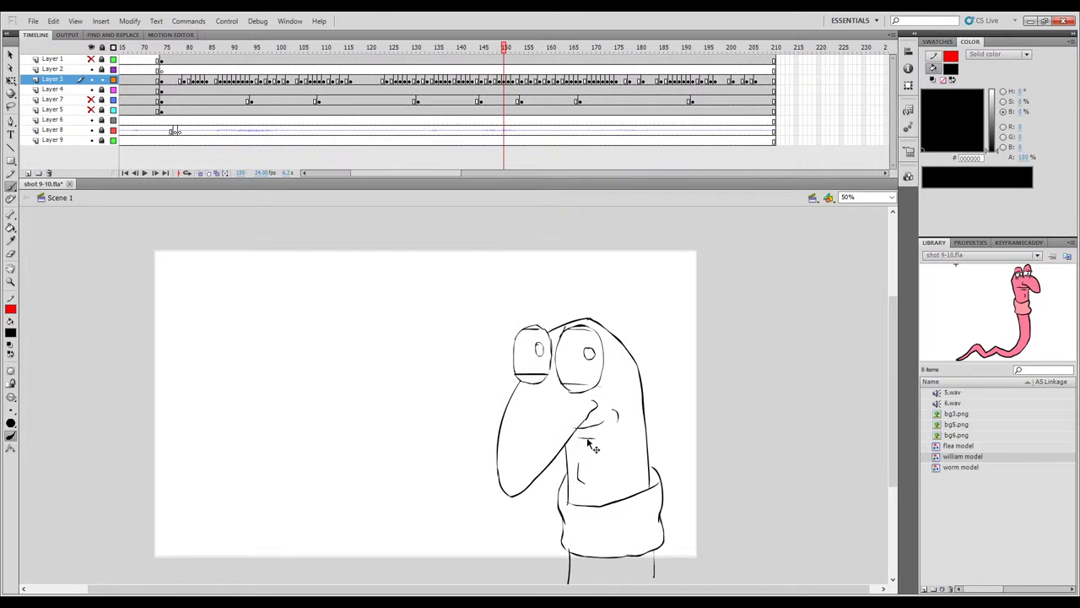
pyautogui.moveTo(589, 451); pyautogui.dragTo(590, 455)
pyautogui.press(',')
pyautogui.press('.')
pyautogui.press('.')
pyautogui.press(',')
# Draw the open mouth with upper teeth above the chin crease on frame 150, checking it against frame 149.
pyautogui.moveTo(589, 431); pyautogui.dragTo(605, 430)
pyautogui.press(',')
pyautogui.press('.')
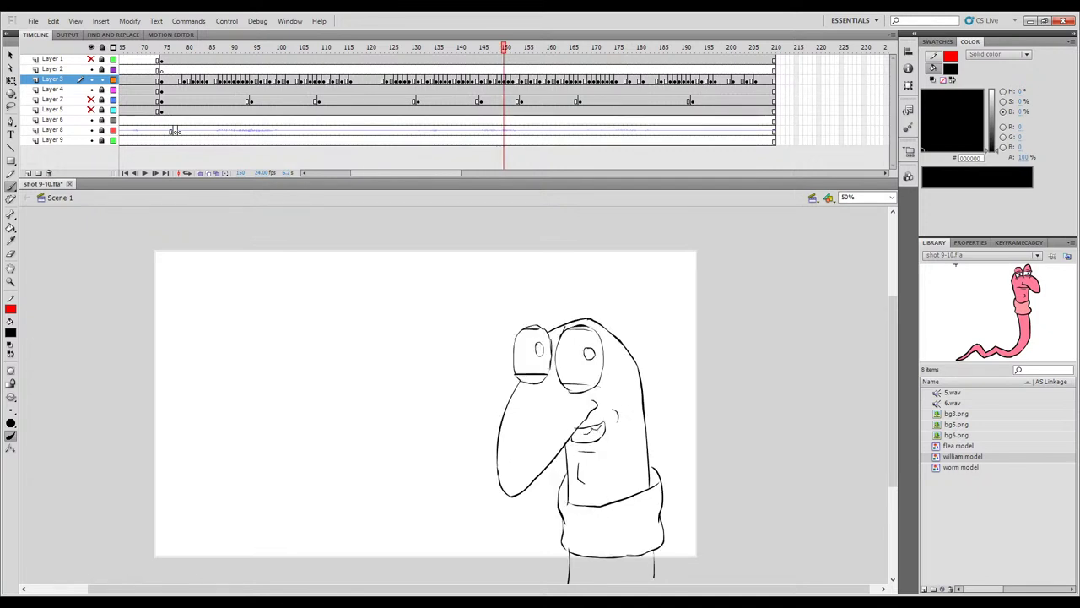
pyautogui.press(',')
pyautogui.press('.')
pyautogui.press(',')
pyautogui.press('.')
# Lower the chin crease and draw the mouth below the lip line on frame 151, comparing it with the adjacent frames.
pyautogui.press('.')
pyautogui.press(',')
pyautogui.press('.')
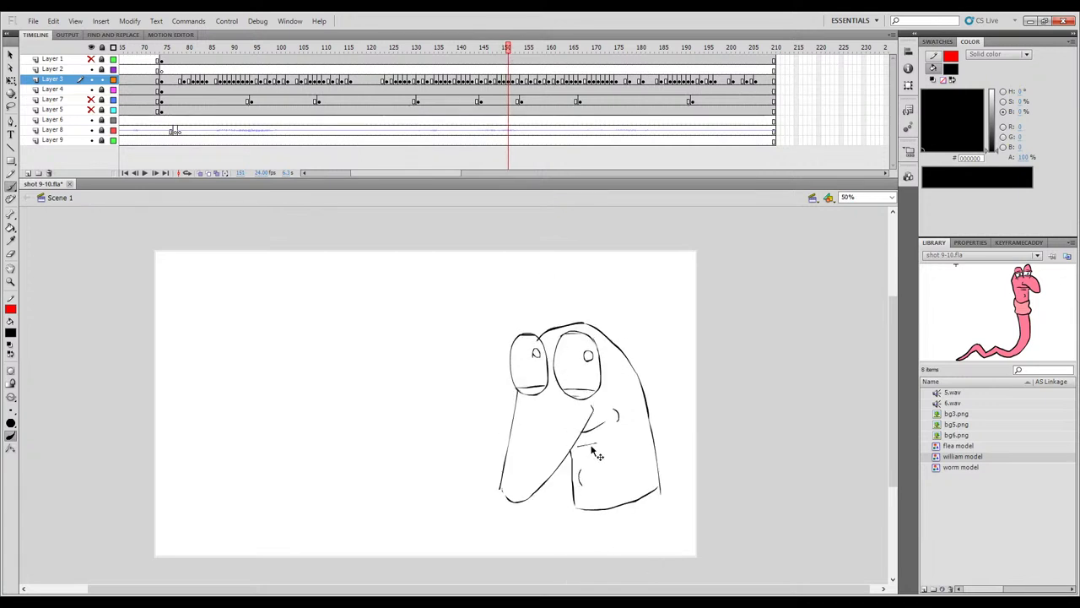
pyautogui.moveTo(599, 421); pyautogui.dragTo(592, 434)
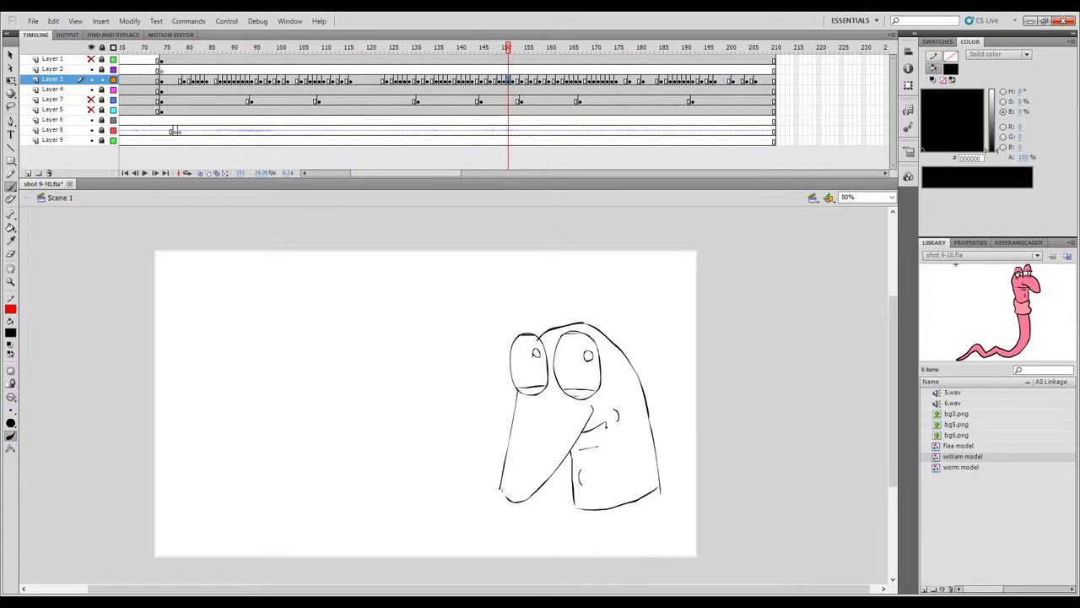
pyautogui.press(',')
pyautogui.press('.')
pyautogui.press('.')
pyautogui.press(',')
pyautogui.press(',')
pyautogui.press('.')
# Trim the beak-side end of the chin crease on frame 152 and move the crease down.
pyautogui.click(505, 51)
pyautogui.moveTo(505, 51)
pyautogui.mouseDown()
pyautogui.moveTo(571, 52)
pyautogui.moveTo(480, 86)
pyautogui.moveTo(512, 91)
pyautogui.mouseUp()
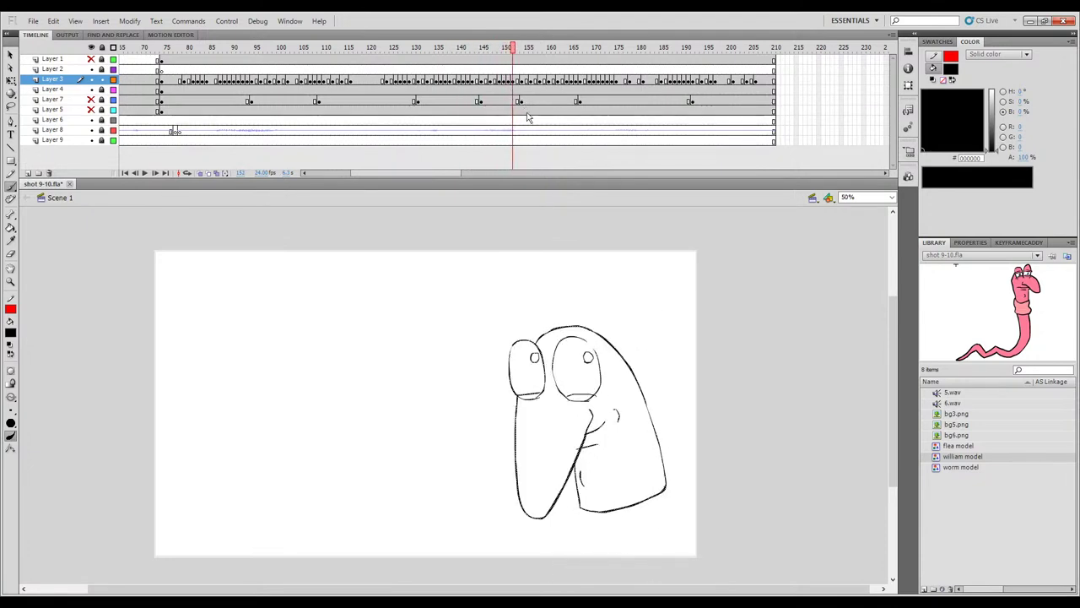
pyautogui.press('.')
pyautogui.press('e')
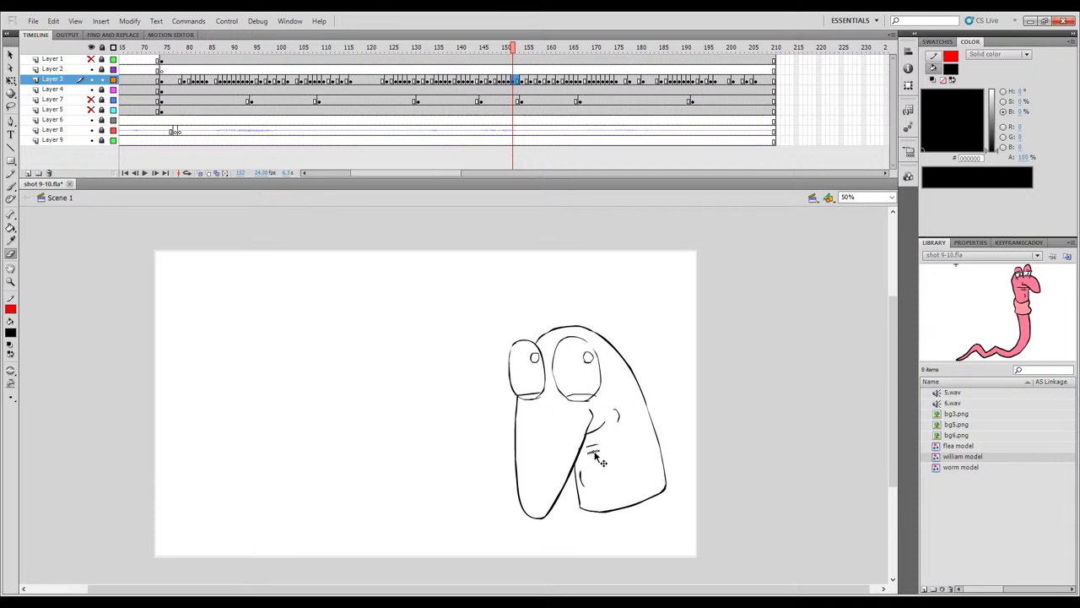
pyautogui.press('b')
pyautogui.press('.')
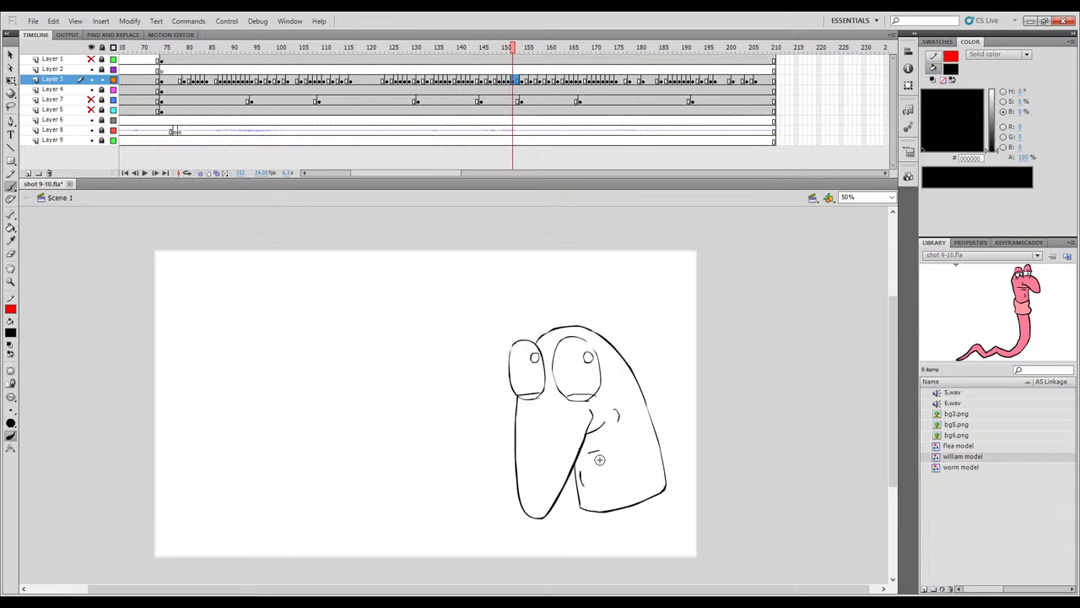
# Draw the mouth below the lip line on frame 152, comparing it with the adjacent frames.
pyautogui.press(',')
pyautogui.press('.')
pyautogui.moveTo(597, 443)
pyautogui.mouseDown()
pyautogui.moveTo(584, 445)
pyautogui.moveTo(586, 436)
pyautogui.mouseUp()
pyautogui.press(',')
pyautogui.press('.')
pyautogui.press('.')
pyautogui.press(',')
# Erase the chin crease on frame 154.
pyautogui.moveTo(513, 53); pyautogui.dragTo(520, 51)
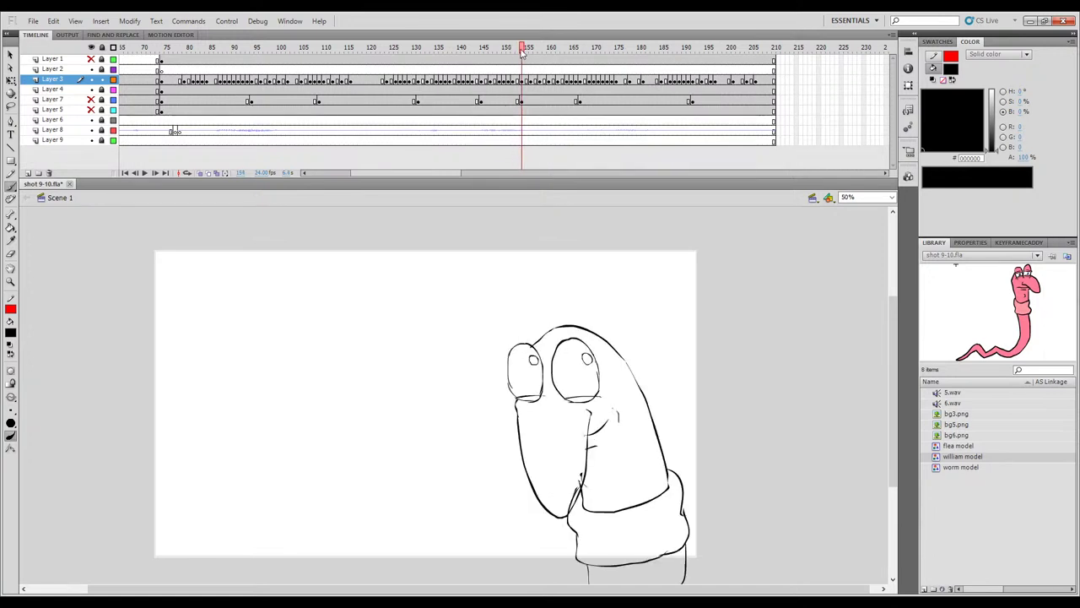
pyautogui.press('e')
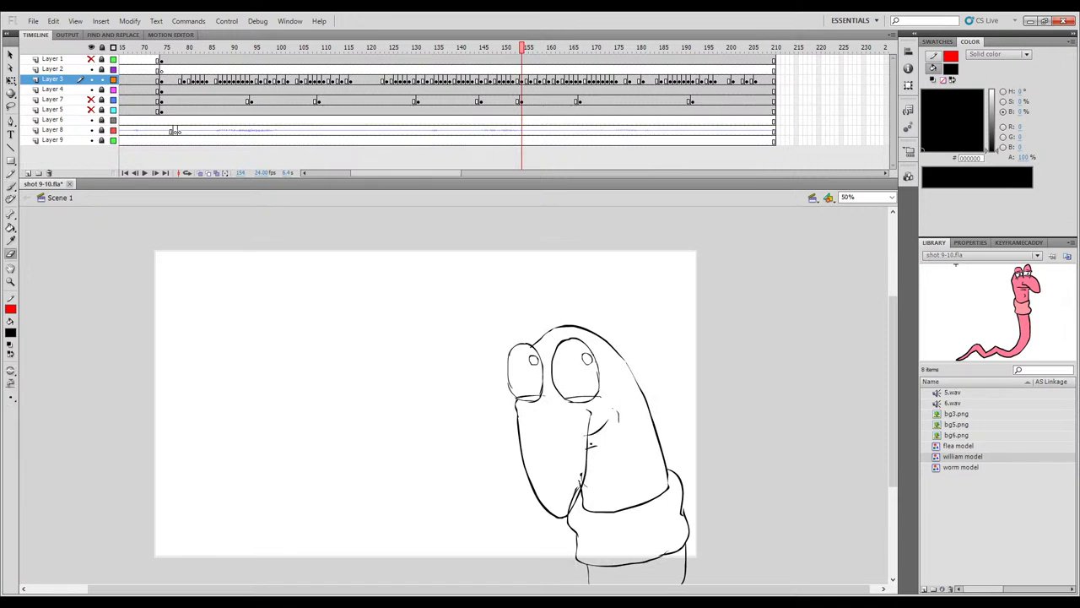
pyautogui.keyDown('ctrl'); pyautogui.click(593, 448); pyautogui.keyUp('ctrl')
pyautogui.moveTo(596, 452); pyautogui.dragTo(598, 453)
pyautogui.press('b')
# Draw the open mouth and a lower chin crease on frame 154, checking them against the previous frame.
pyautogui.press(',')
pyautogui.press('.')
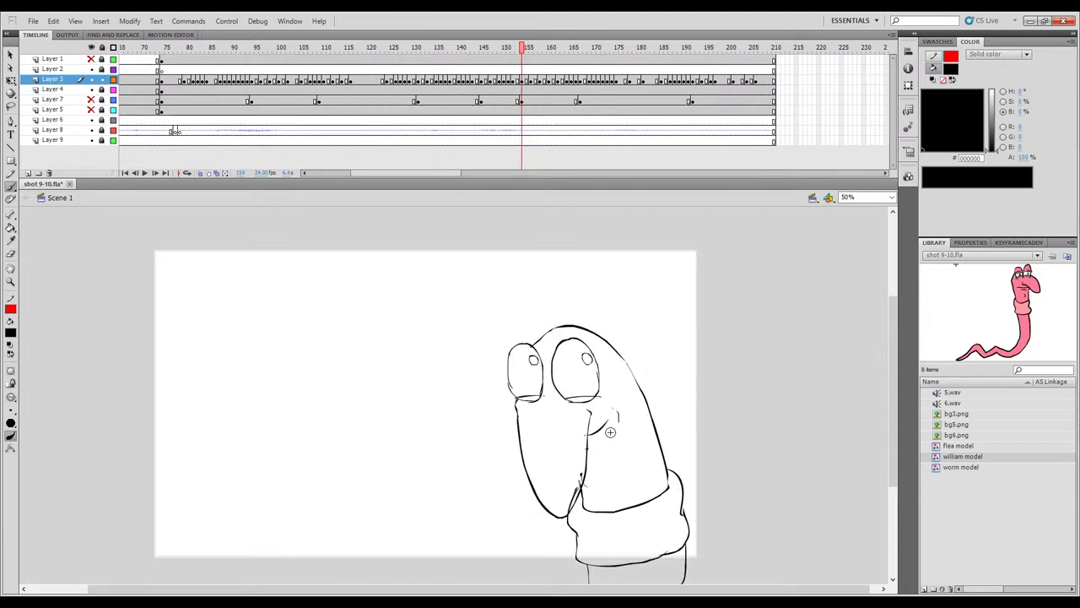
pyautogui.press(',')
pyautogui.press('.')
pyautogui.moveTo(590, 431); pyautogui.dragTo(607, 426)
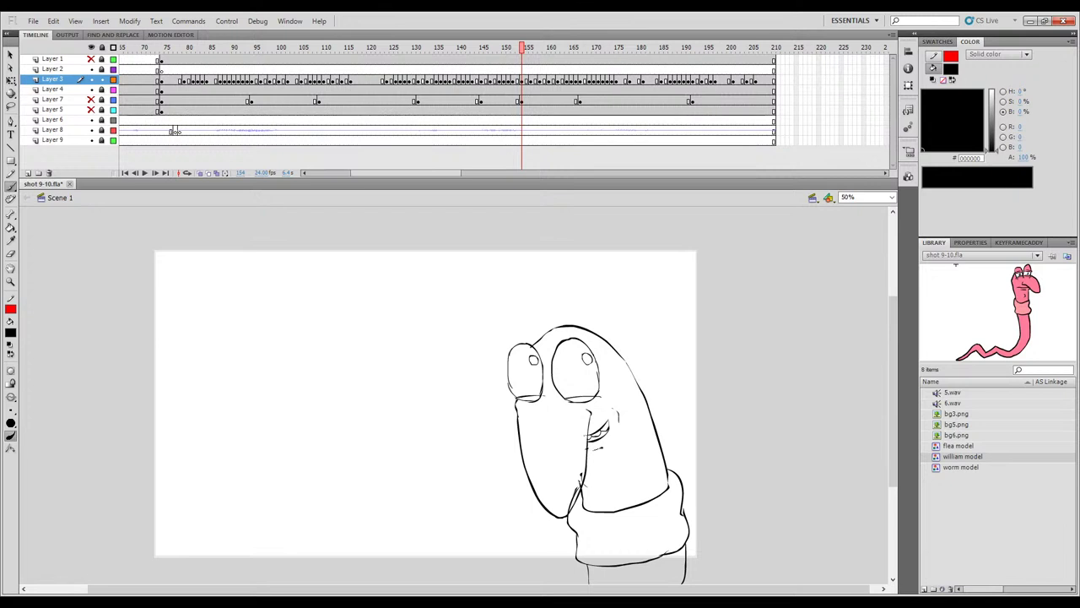
# Copy the mouth from frame 154 and paste it in place on frame 156, fitting it against the beak.
pyautogui.moveTo(525, 52); pyautogui.dragTo(557, 61)
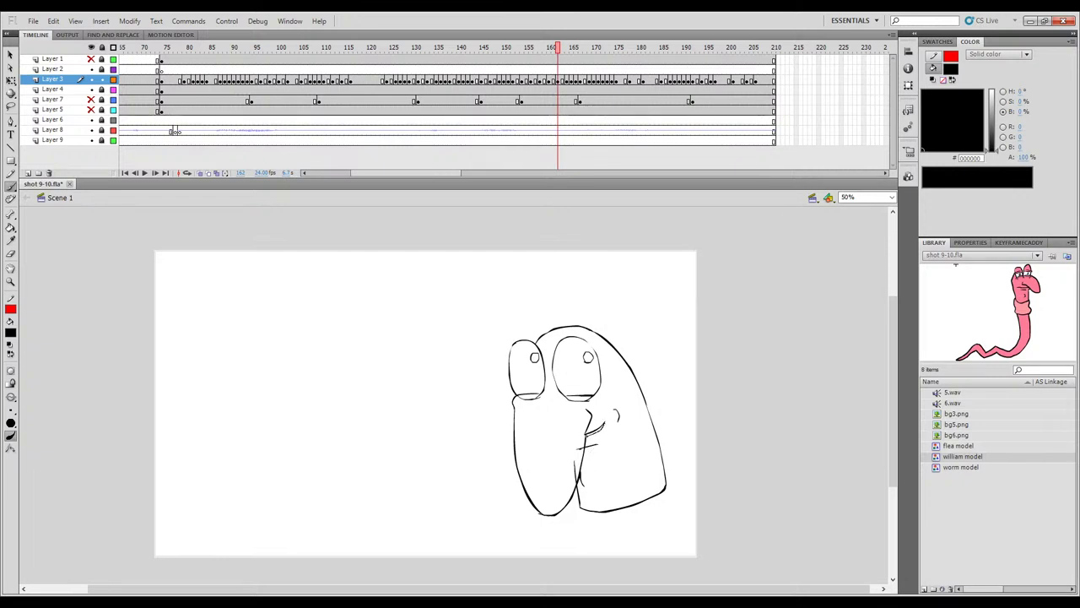
pyautogui.moveTo(557, 49)
pyautogui.mouseDown()
pyautogui.moveTo(586, 49)
pyautogui.moveTo(528, 69)
pyautogui.mouseUp()
pyautogui.press(',')
pyautogui.press(',')
pyautogui.press('.')
pyautogui.press('l')
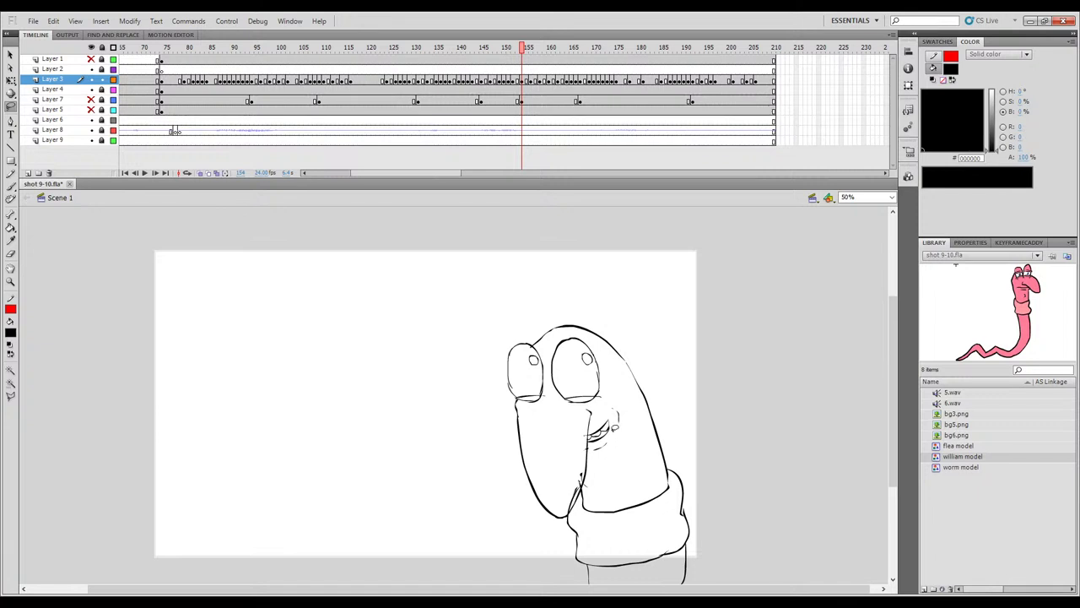
pyautogui.moveTo(619, 405)
pyautogui.mouseDown()
pyautogui.moveTo(626, 431)
pyautogui.moveTo(611, 456)
pyautogui.moveTo(589, 434)
pyautogui.moveTo(618, 404)
pyautogui.mouseUp()
pyautogui.press('.')
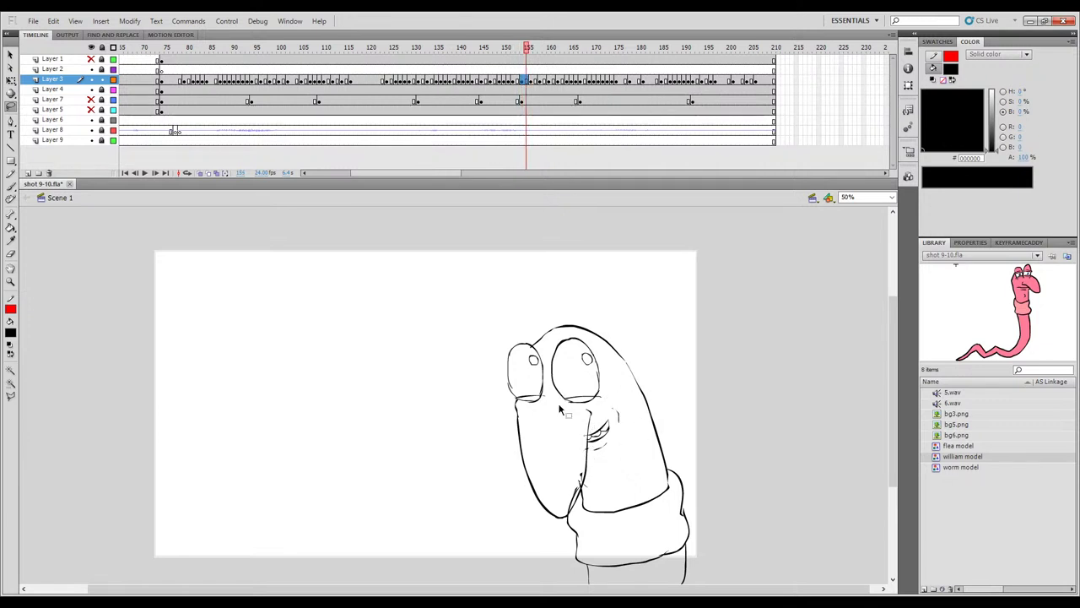
pyautogui.press('.')
pyautogui.keyDown('ctrl'); pyautogui.click(593, 447); pyautogui.keyUp('ctrl')
pyautogui.hotkey('ctrl', 'shift', 'v')
pyautogui.moveTo(707, 410); pyautogui.dragTo(720, 354)
pyautogui.press('b')
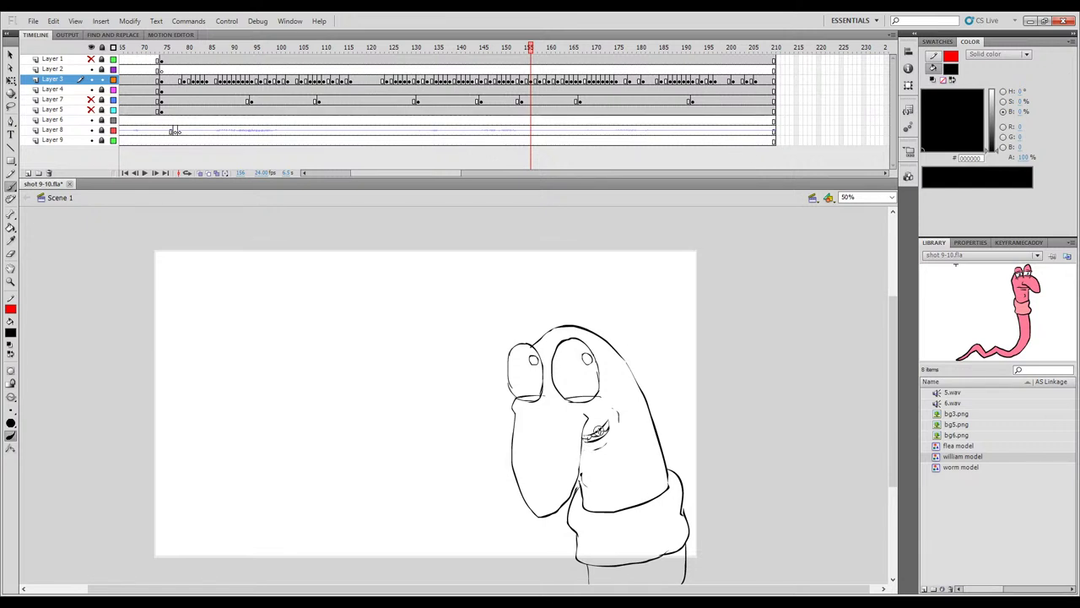
# Draw the open mouth with teeth under the lip line on frame 158, comparing it with the adjacent frames.
pyautogui.moveTo(530, 49)
pyautogui.mouseDown()
pyautogui.moveTo(518, 49)
pyautogui.moveTo(545, 49)
pyautogui.moveTo(534, 49)
pyautogui.mouseUp()
pyautogui.press('.')
pyautogui.press(',')
pyautogui.press('.')
pyautogui.moveTo(607, 421); pyautogui.dragTo(601, 435)
pyautogui.press(',')
pyautogui.press('.')
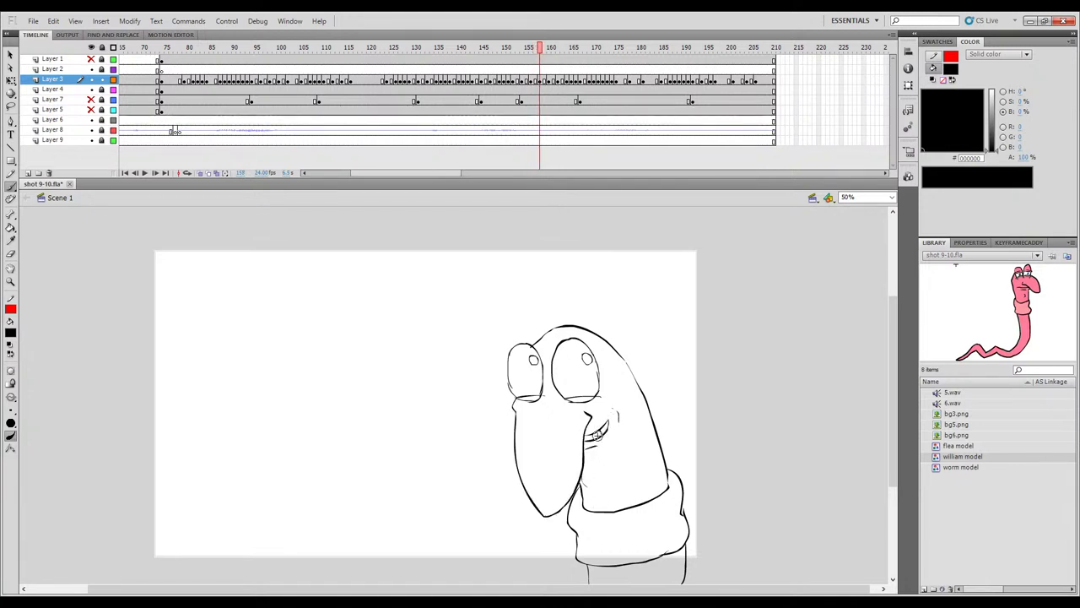
# Draw the slightly open mouth below the lip line on frames 160 and 166.
pyautogui.moveTo(540, 52)
pyautogui.mouseDown()
pyautogui.moveTo(562, 58)
pyautogui.moveTo(550, 57)
pyautogui.mouseUp()
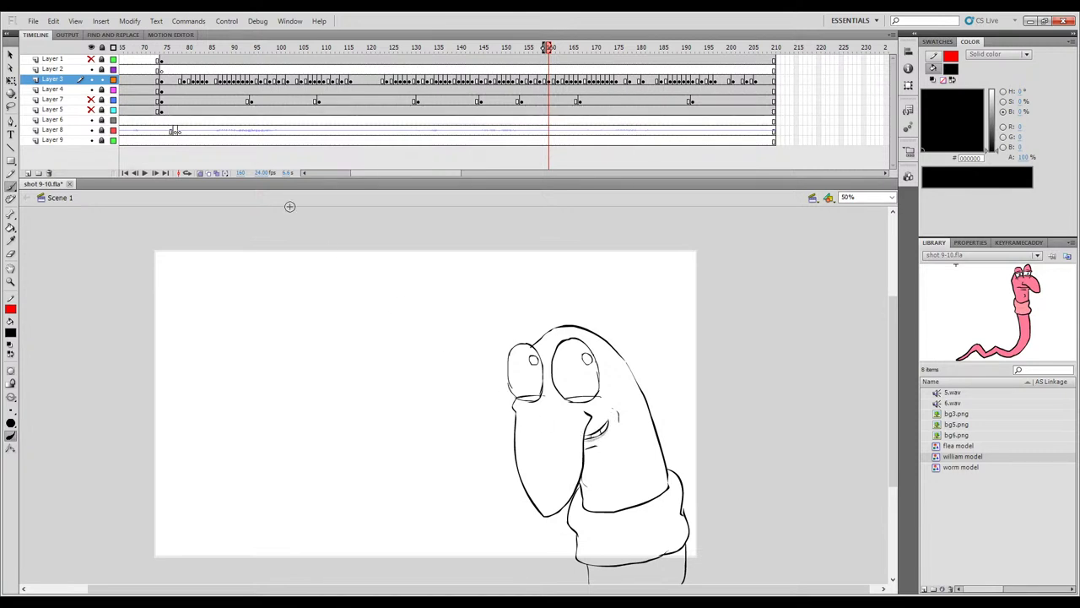
pyautogui.moveTo(549, 47)
pyautogui.mouseDown()
pyautogui.moveTo(514, 52)
pyautogui.moveTo(584, 70)
pyautogui.moveTo(547, 82)
pyautogui.moveTo(576, 87)
pyautogui.mouseUp()
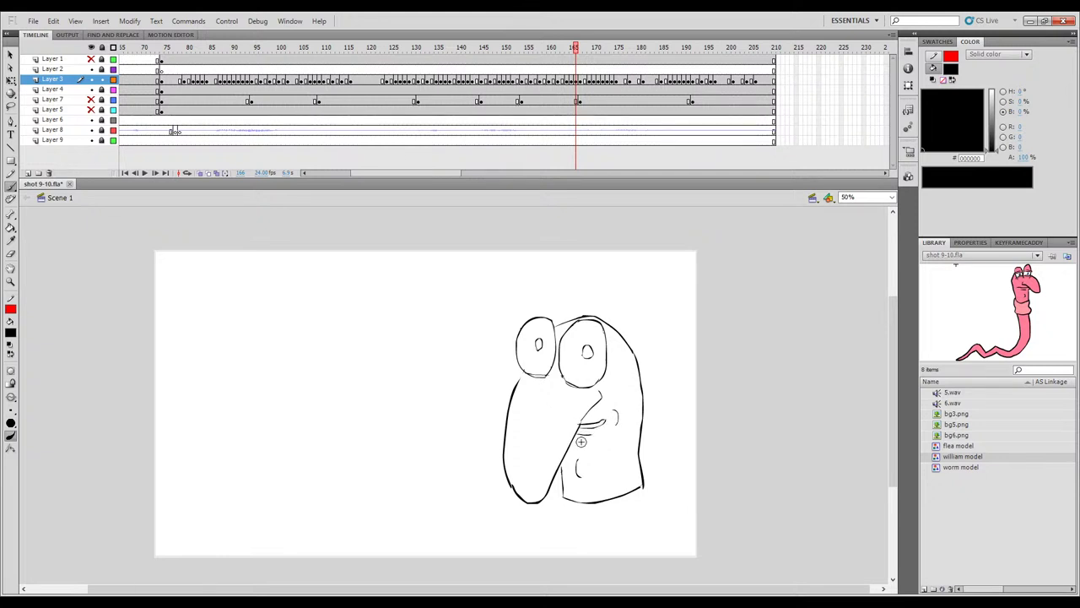
pyautogui.moveTo(585, 428); pyautogui.dragTo(597, 425)
# Erase the chin crease on frame 167 and redraw it lower.
pyautogui.click(580, 47)
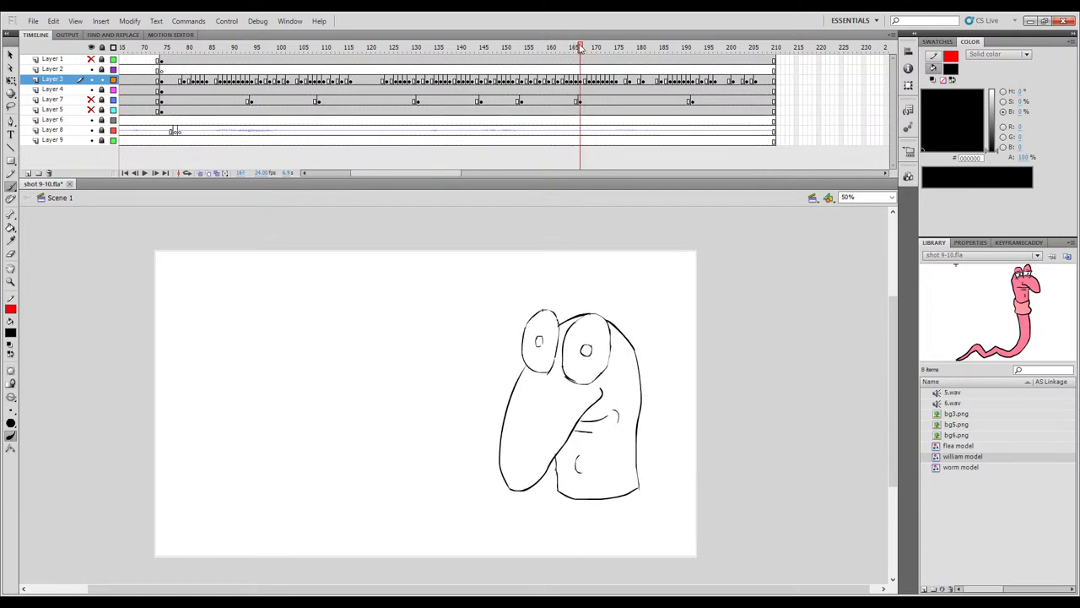
pyautogui.press('e')
pyautogui.moveTo(585, 442); pyautogui.dragTo(589, 438)
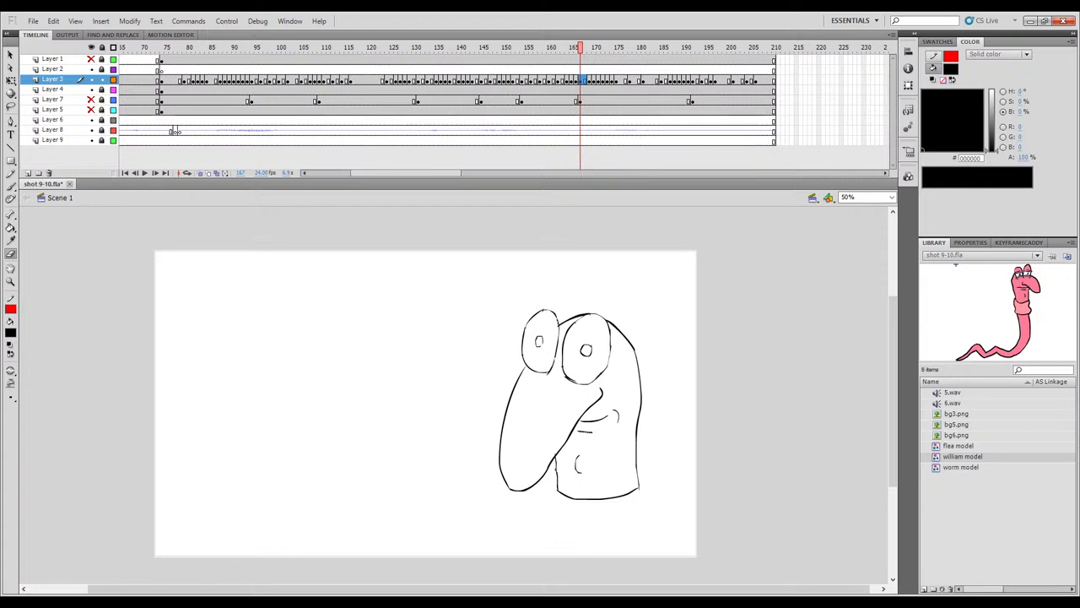
pyautogui.hotkey('ctrl', 's')
pyautogui.click(588, 438)
pyautogui.moveTo(587, 437); pyautogui.dragTo(587, 441)
pyautogui.press('b')
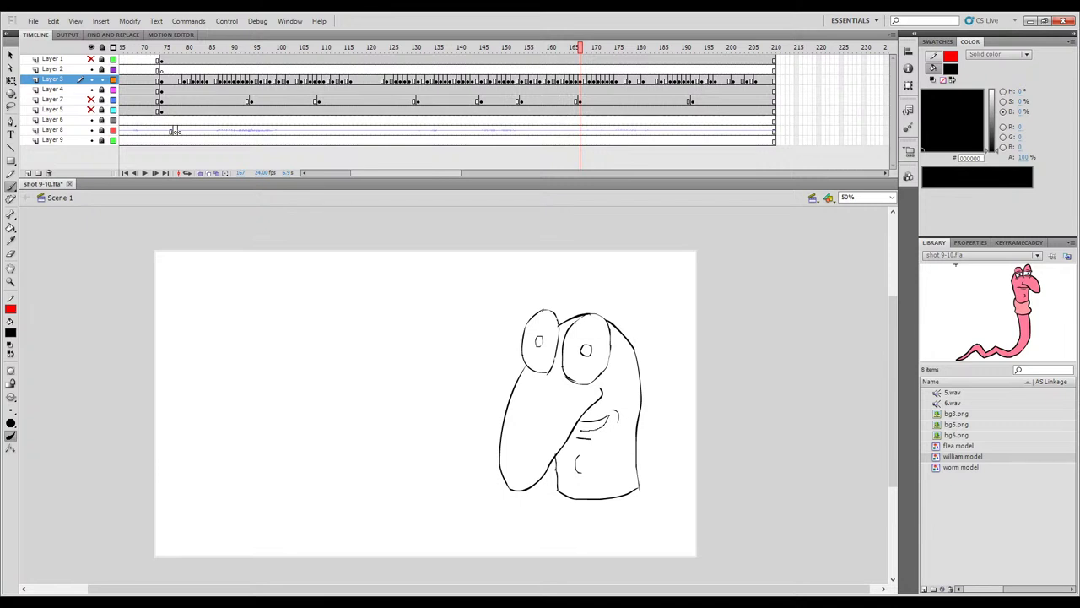
# Draw the mouth below the lip line on frame 167, checking it against the previous frame.
pyautogui.press(',')
pyautogui.press('.')
pyautogui.moveTo(590, 422); pyautogui.dragTo(589, 429)
pyautogui.press(',')
pyautogui.press('.')
# Draw the open mouth with upper teeth above the chin crease on frame 169.
pyautogui.click(589, 50)
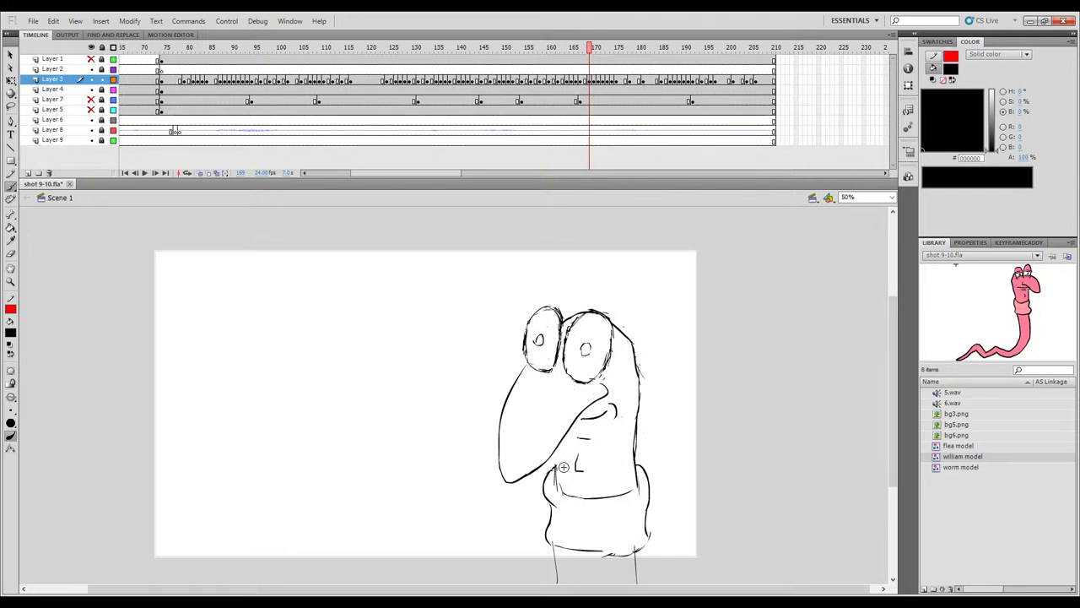
pyautogui.moveTo(608, 409); pyautogui.dragTo(573, 428)
pyautogui.moveTo(594, 421)
pyautogui.mouseDown()
pyautogui.moveTo(576, 424)
pyautogui.moveTo(600, 432)
pyautogui.mouseUp()
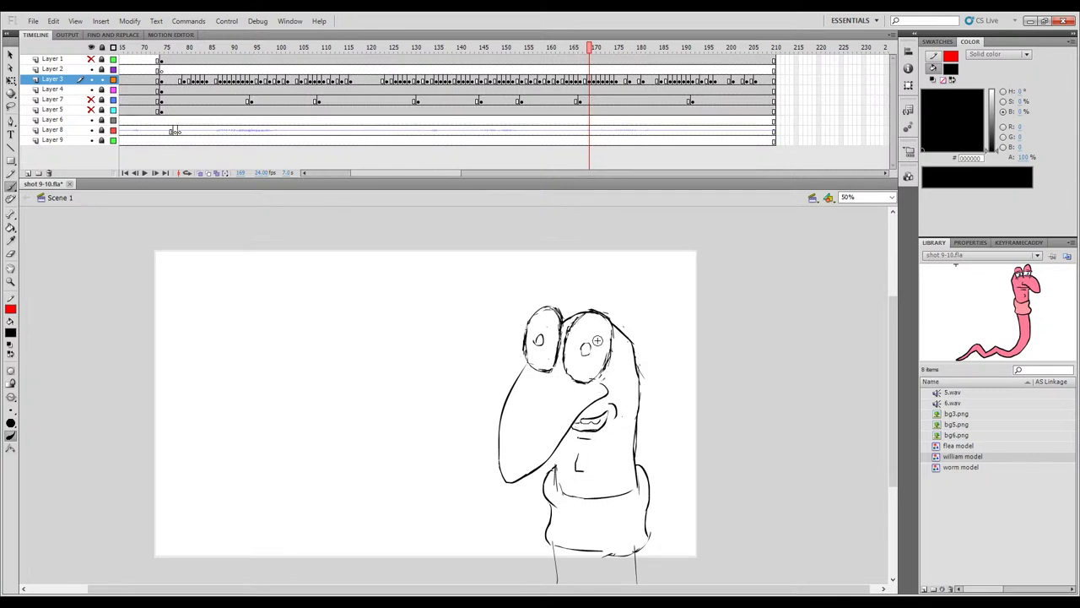
pyautogui.moveTo(594, 55); pyautogui.dragTo(593, 55)
pyautogui.click(596, 80)
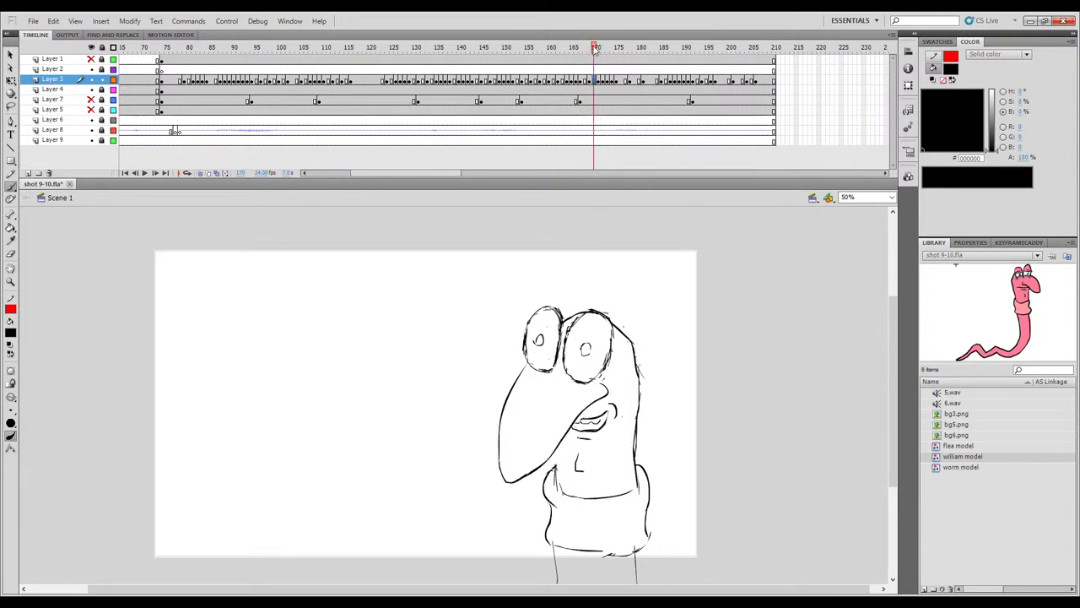
# Erase the chin crease on frame 171 and turn on onion skinning.
pyautogui.moveTo(595, 48); pyautogui.dragTo(597, 48)
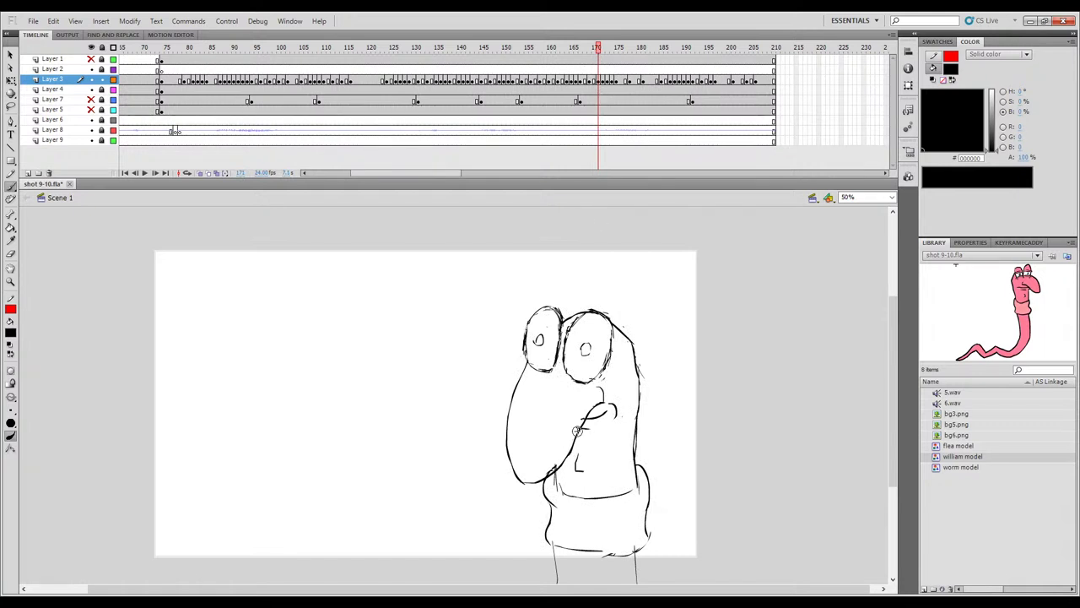
pyautogui.press('e')
pyautogui.moveTo(577, 429); pyautogui.dragTo(596, 427)
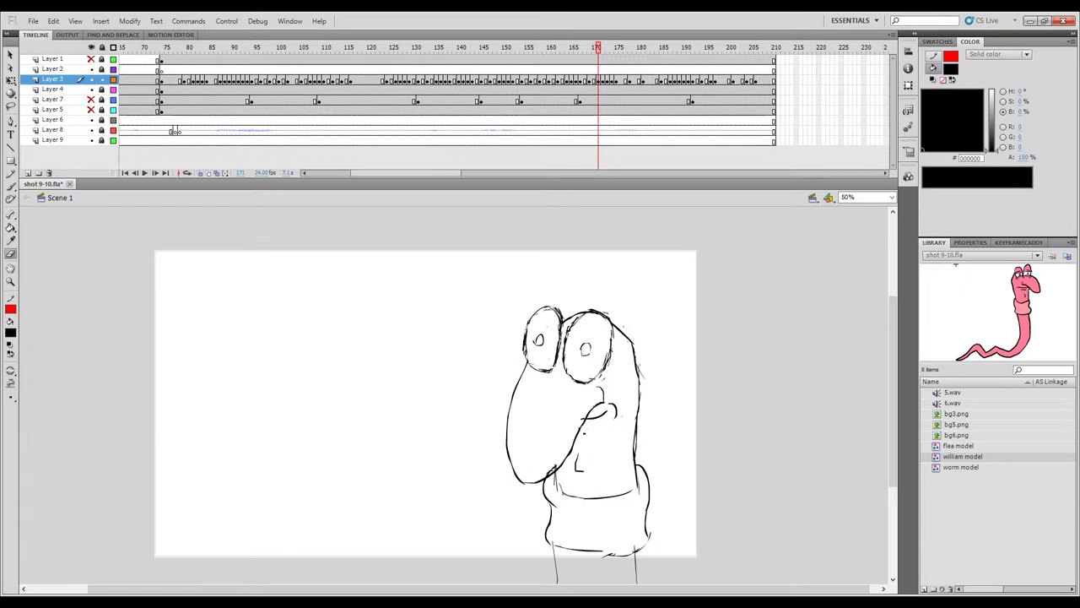
pyautogui.press('b')
pyautogui.click(201, 173)
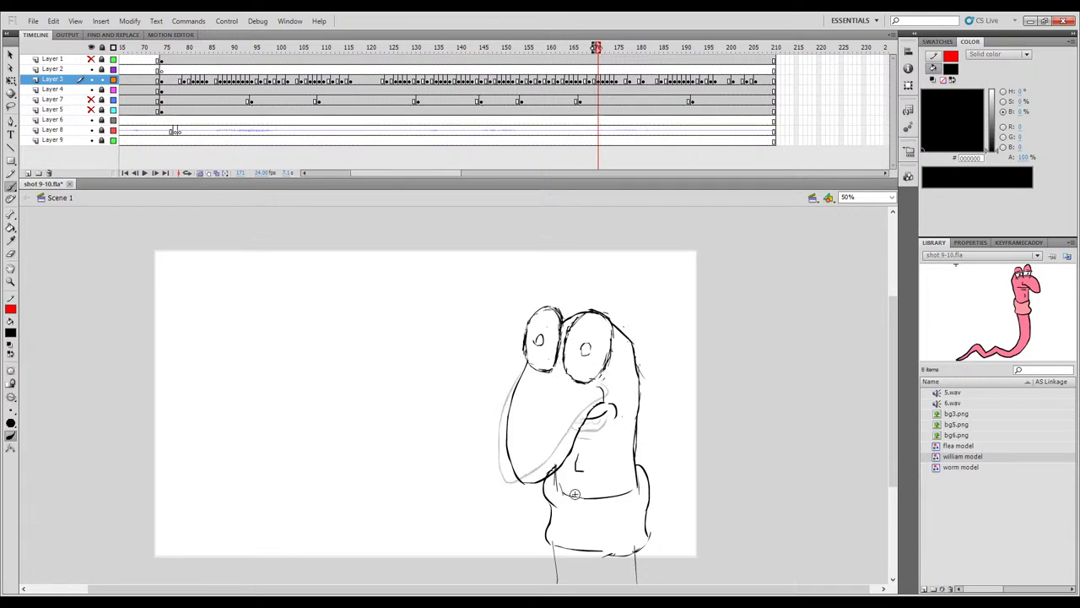
# Draw the open mouth with teeth and a lower chin crease on frame 171, comparing them with the previous frames.
pyautogui.press(',')
pyautogui.press('.')
pyautogui.press(',')
pyautogui.press(',')
pyautogui.press('.')
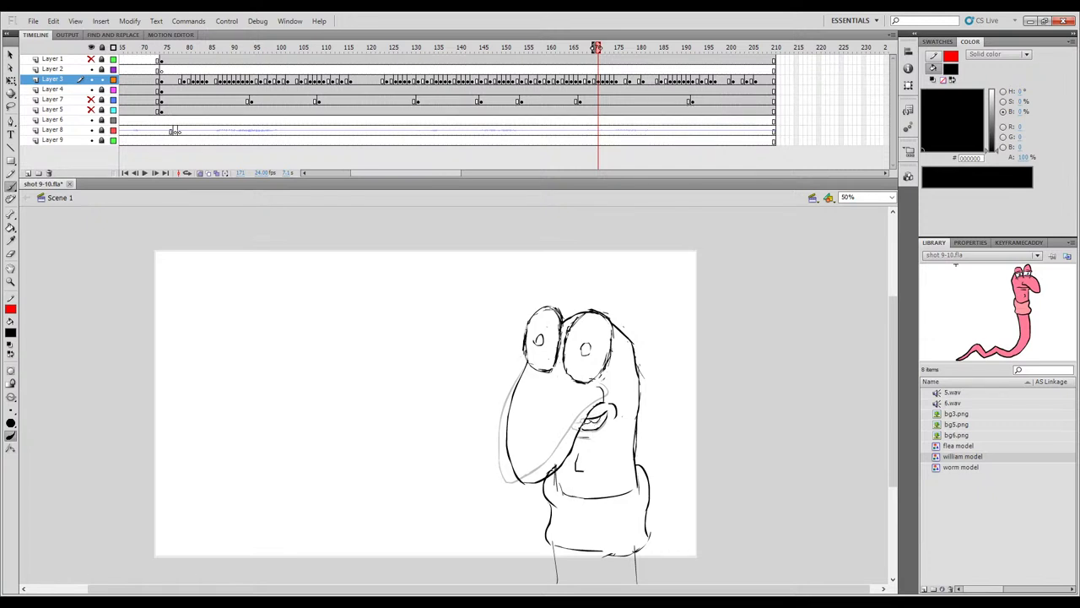
# Turn off onion skinning and erase the chin crease on frame 173.
pyautogui.click(199, 172)
pyautogui.moveTo(600, 51)
pyautogui.mouseDown()
pyautogui.moveTo(610, 49)
pyautogui.moveTo(574, 51)
pyautogui.moveTo(607, 51)
pyautogui.moveTo(618, 66)
pyautogui.moveTo(604, 66)
pyautogui.moveTo(622, 67)
pyautogui.moveTo(609, 72)
pyautogui.mouseUp()
pyautogui.press(',')
pyautogui.press('.')
pyautogui.press(',')
pyautogui.press('.')
pyautogui.moveTo(607, 52); pyautogui.dragTo(609, 57)
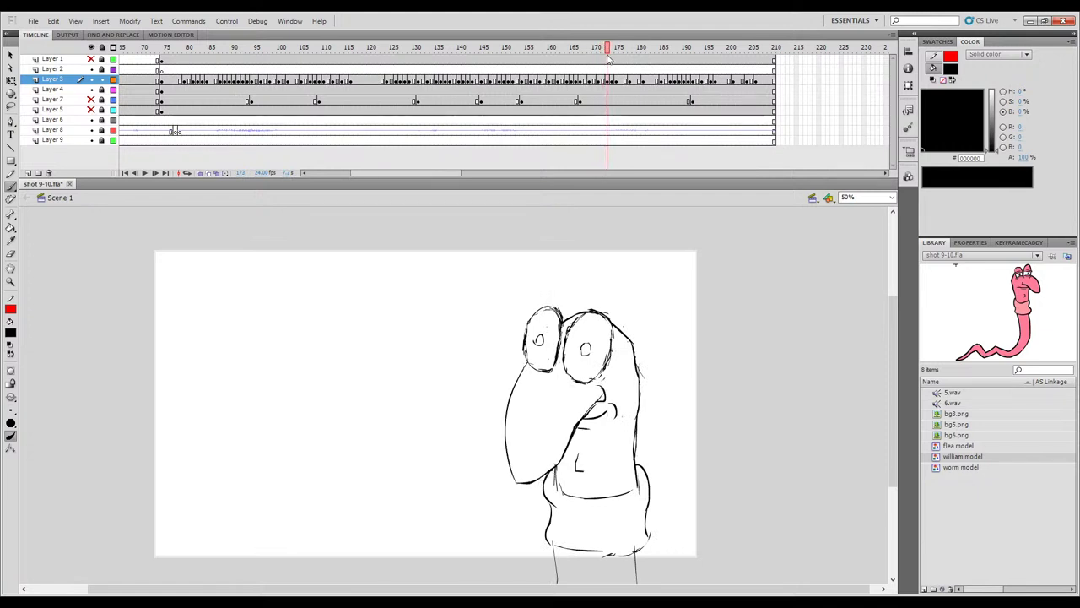
pyautogui.press('e')
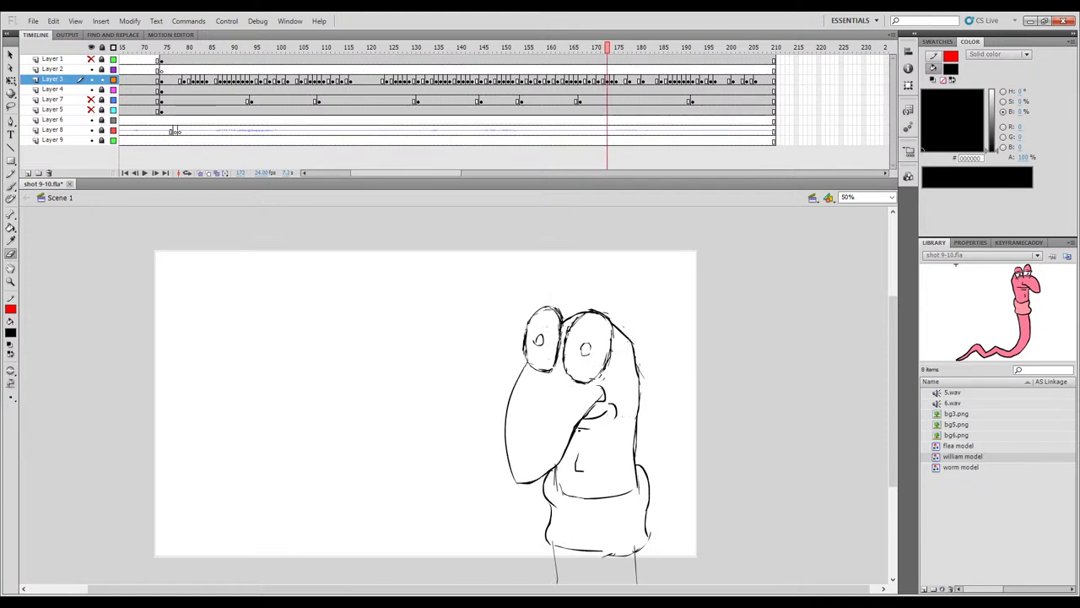
pyautogui.moveTo(585, 429); pyautogui.dragTo(586, 435)
pyautogui.press('b')
# Draw the open mouth with upper teeth and a lower chin crease on frame 173, using the neighbouring frames as reference.
pyautogui.press(',')
pyautogui.press('.')
pyautogui.press(',')
pyautogui.press('.')
pyautogui.press(',')
pyautogui.press('.')
pyautogui.press(',')
pyautogui.press(',')
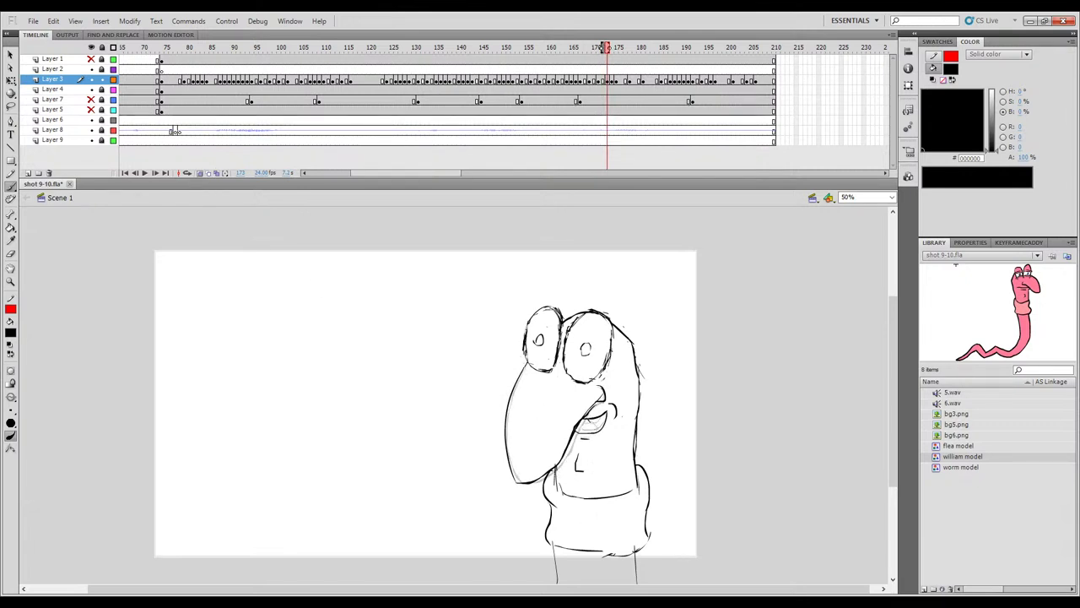
pyautogui.moveTo(578, 431); pyautogui.dragTo(594, 430)
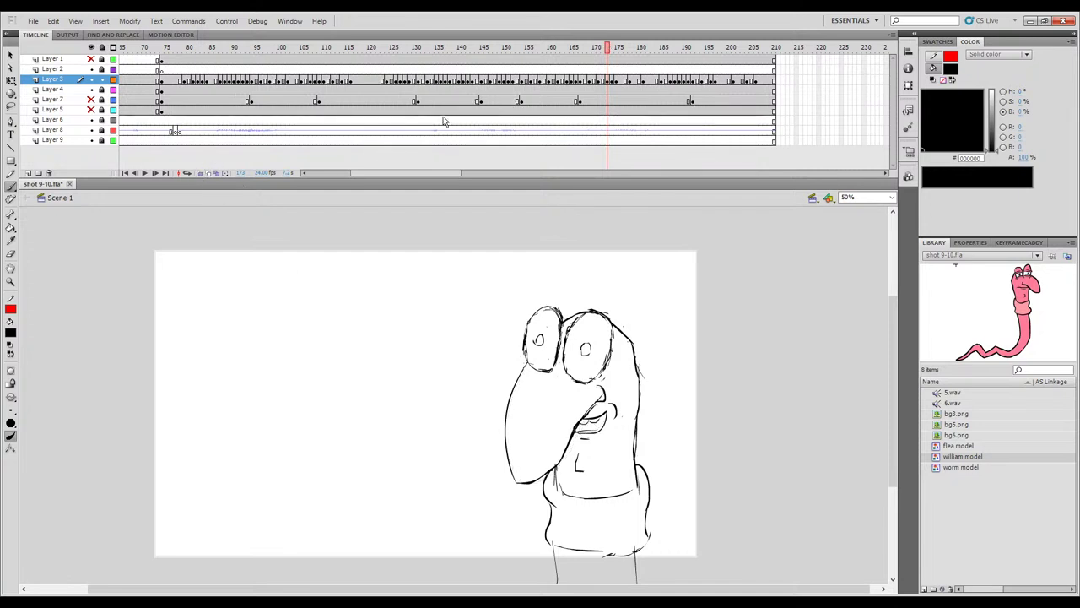
# Copy the mouth from frame 173 and paste it in place on frames 175 and 178.
pyautogui.moveTo(606, 48); pyautogui.dragTo(613, 53)
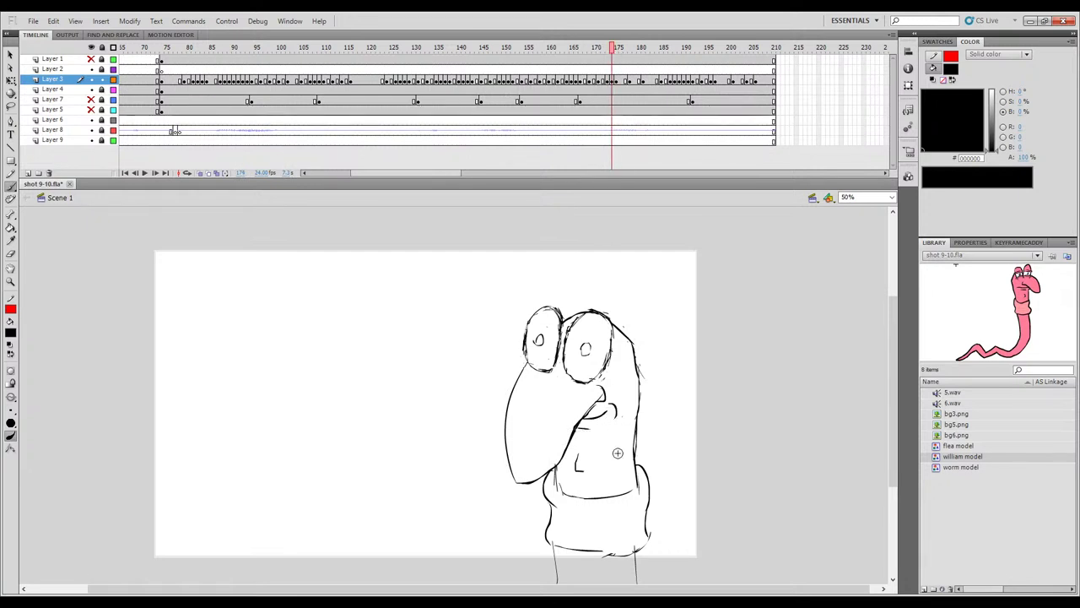
pyautogui.press(',')
pyautogui.click(616, 52)
pyautogui.moveTo(612, 53); pyautogui.dragTo(604, 164)
pyautogui.press('l')
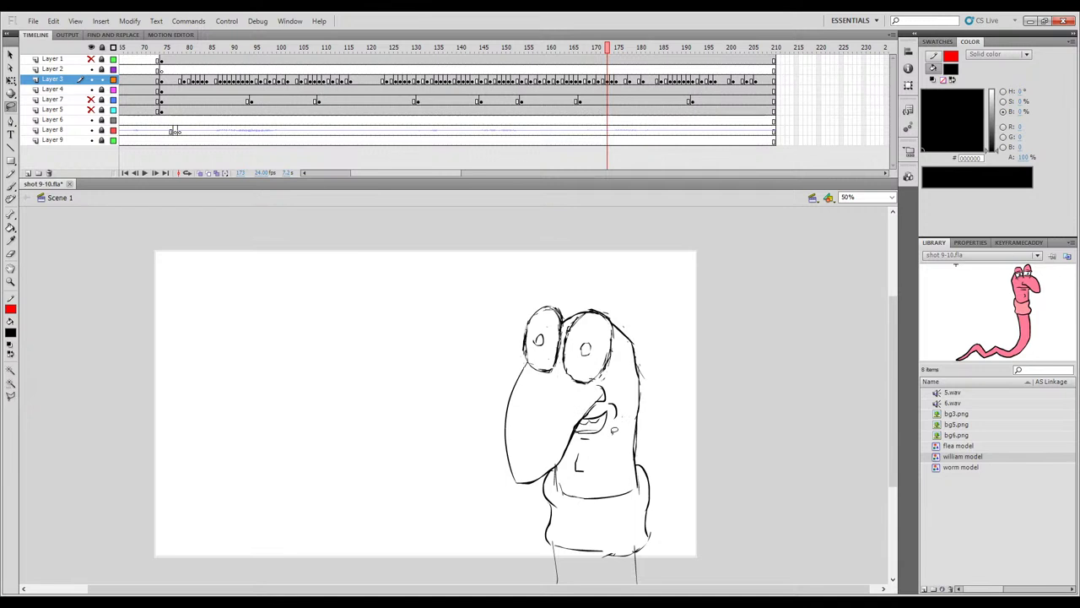
pyautogui.moveTo(605, 432)
pyautogui.mouseDown()
pyautogui.moveTo(578, 436)
pyautogui.moveTo(565, 418)
pyautogui.moveTo(611, 394)
pyautogui.moveTo(625, 412)
pyautogui.moveTo(606, 437)
pyautogui.mouseUp()
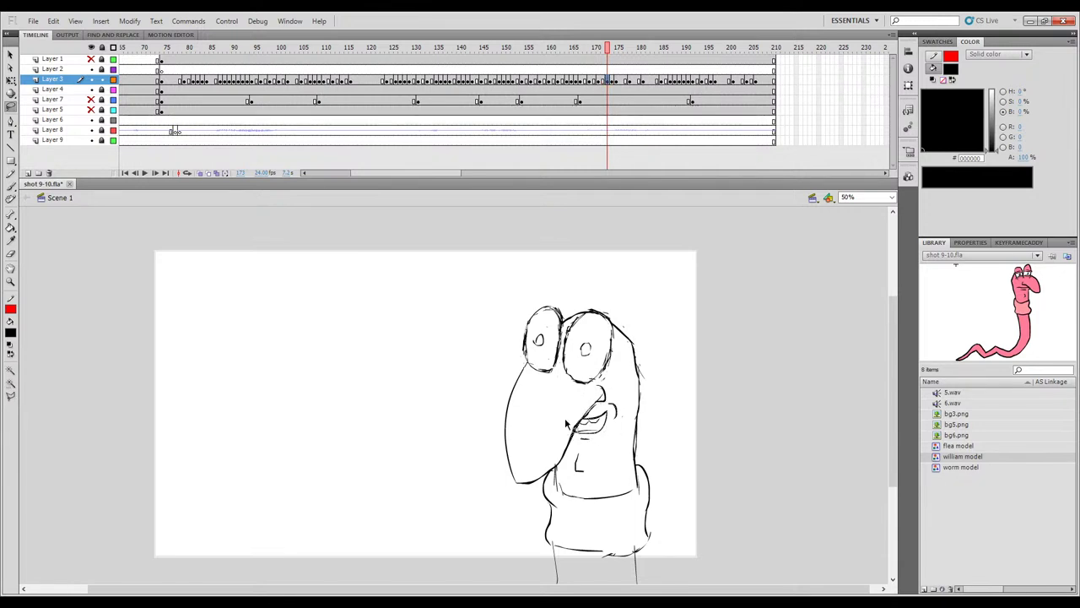
pyautogui.click(617, 82)
pyautogui.hotkey('ctrl', 'shift', 'v')
pyautogui.moveTo(672, 374); pyautogui.dragTo(687, 359)
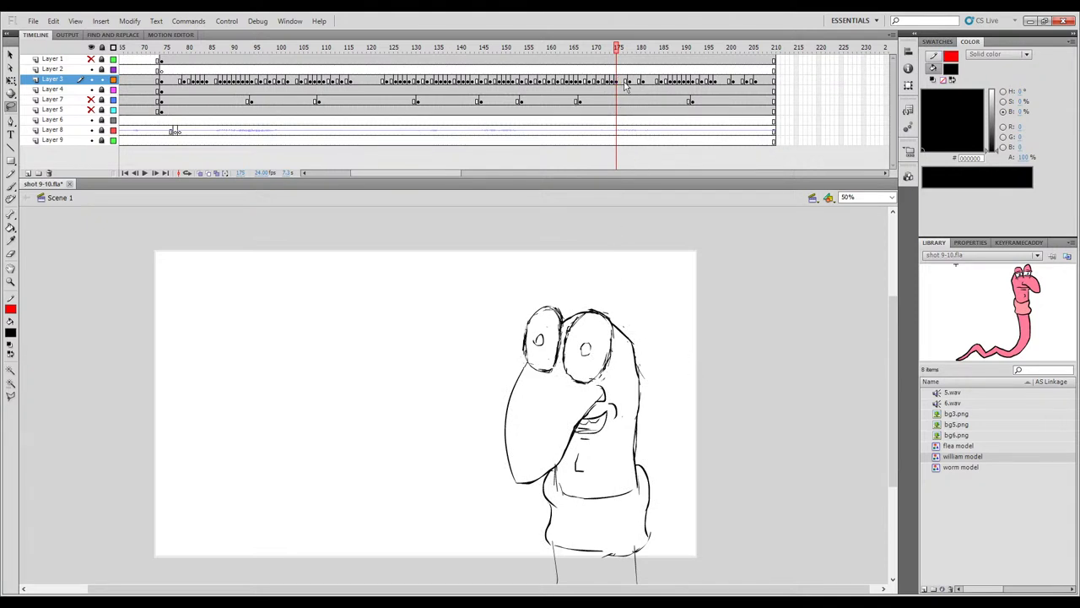
pyautogui.moveTo(618, 50)
pyautogui.mouseDown()
pyautogui.moveTo(591, 53)
pyautogui.moveTo(629, 64)
pyautogui.moveTo(630, 104)
pyautogui.mouseUp()
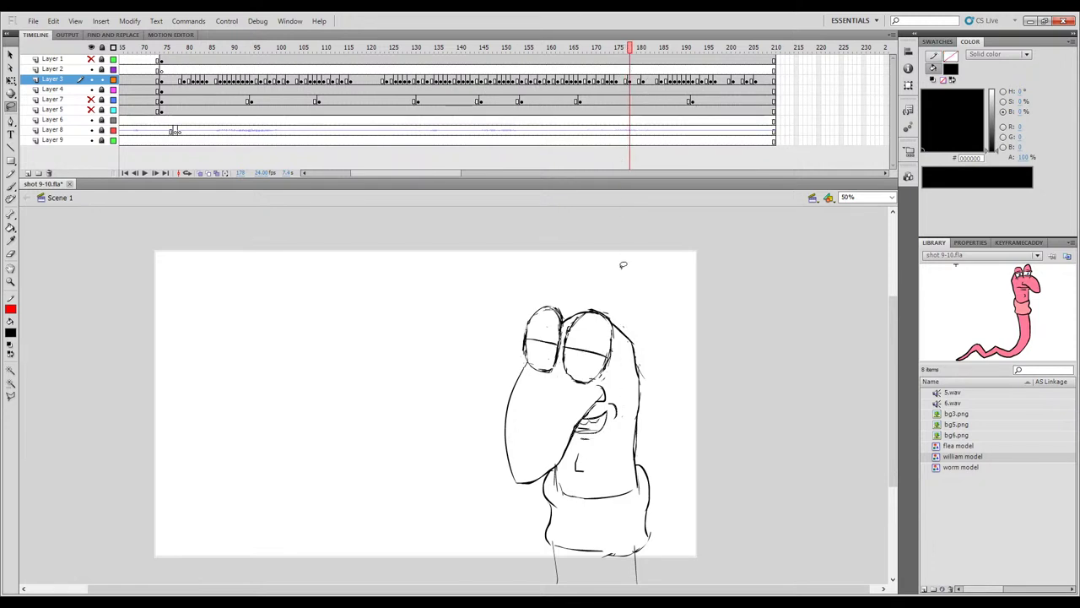
pyautogui.moveTo(619, 57)
pyautogui.mouseDown()
pyautogui.moveTo(597, 63)
pyautogui.moveTo(639, 64)
pyautogui.moveTo(594, 70)
pyautogui.moveTo(658, 75)
pyautogui.moveTo(645, 75)
pyautogui.moveTo(643, 100)
pyautogui.mouseUp()
# Replace the chin crease on frame 185 with a lower one and draw the open mouth, using onion skinning.
pyautogui.moveTo(646, 60); pyautogui.dragTo(663, 56)
pyautogui.press('b')
pyautogui.press('e')
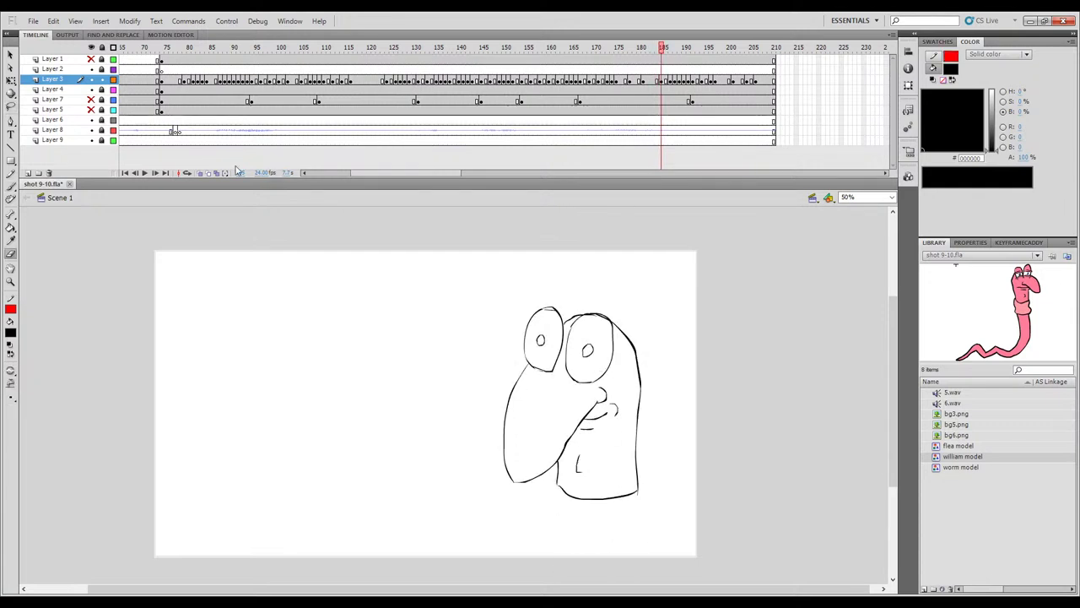
pyautogui.click(198, 172)
pyautogui.moveTo(588, 428)
pyautogui.mouseDown()
pyautogui.moveTo(592, 438)
pyautogui.moveTo(610, 422)
pyautogui.moveTo(578, 429)
pyautogui.moveTo(596, 421)
pyautogui.mouseUp()
pyautogui.press('Delete')
pyautogui.press('b')
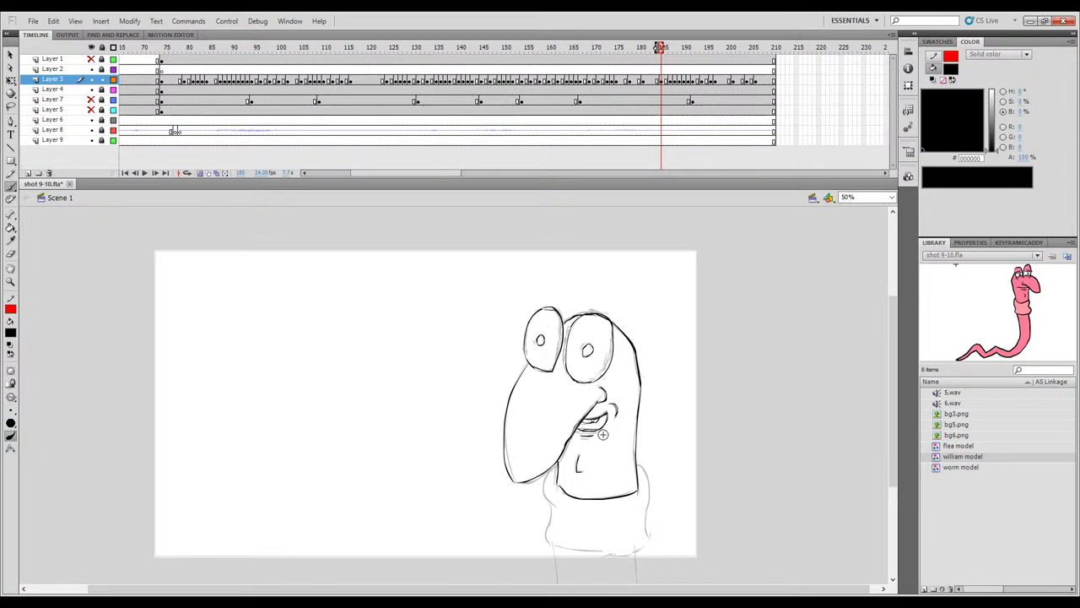
# Draw the mouth below the lip line on frame 187 and the open mouth with teeth and chin crease on frame 188.
pyautogui.click(201, 173)
pyautogui.moveTo(661, 49); pyautogui.dragTo(670, 51)
pyautogui.click(201, 173)
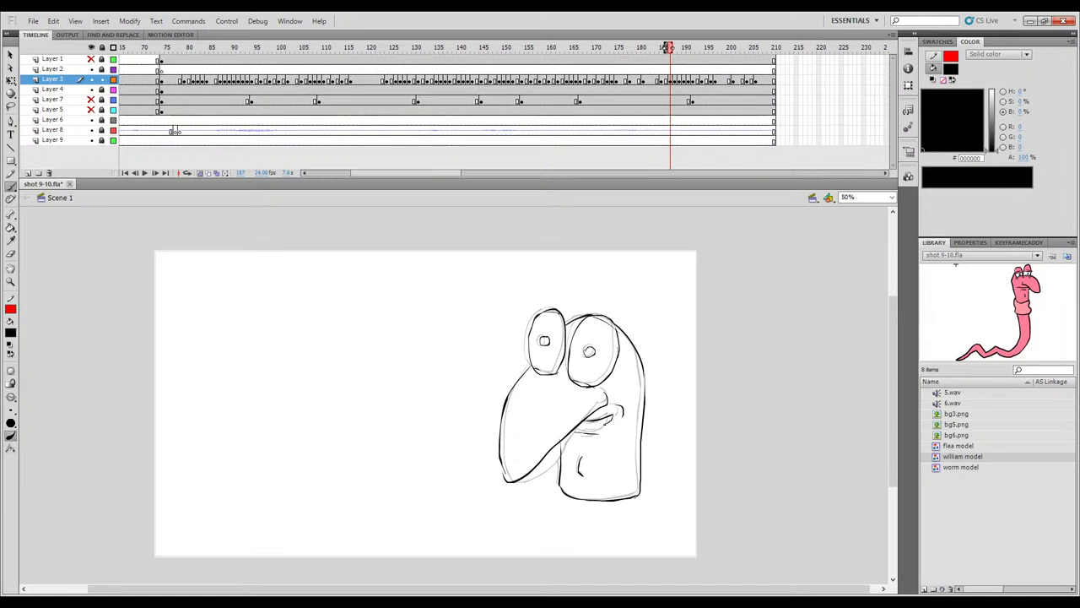
pyautogui.moveTo(597, 419); pyautogui.dragTo(598, 425)
pyautogui.press('.')
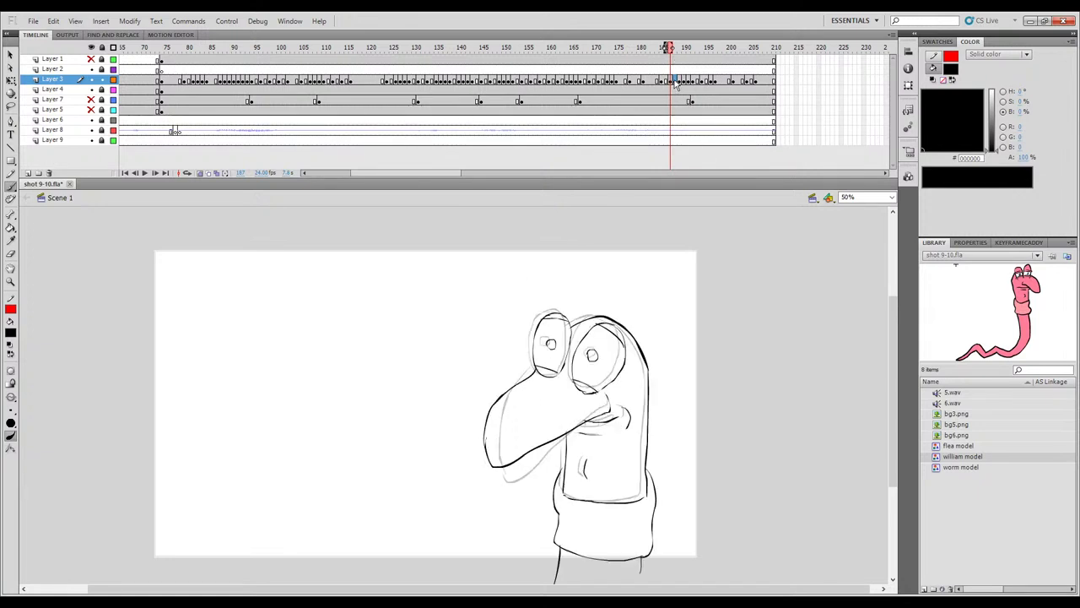
pyautogui.moveTo(583, 439)
pyautogui.mouseDown()
pyautogui.moveTo(602, 442)
pyautogui.moveTo(616, 428)
pyautogui.moveTo(596, 435)
pyautogui.mouseUp()
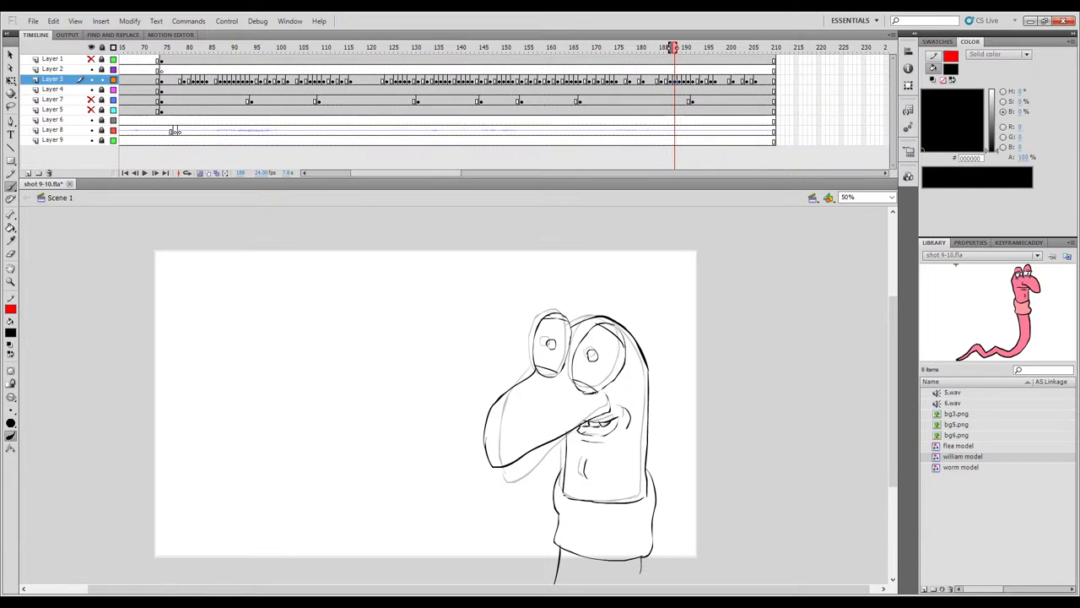
# Replace the chin crease on frame 189 with a lower one and draw the open mouth, using the neighbouring frame as reference.
pyautogui.click(201, 173)
pyautogui.moveTo(675, 49); pyautogui.dragTo(680, 50)
pyautogui.press('e')
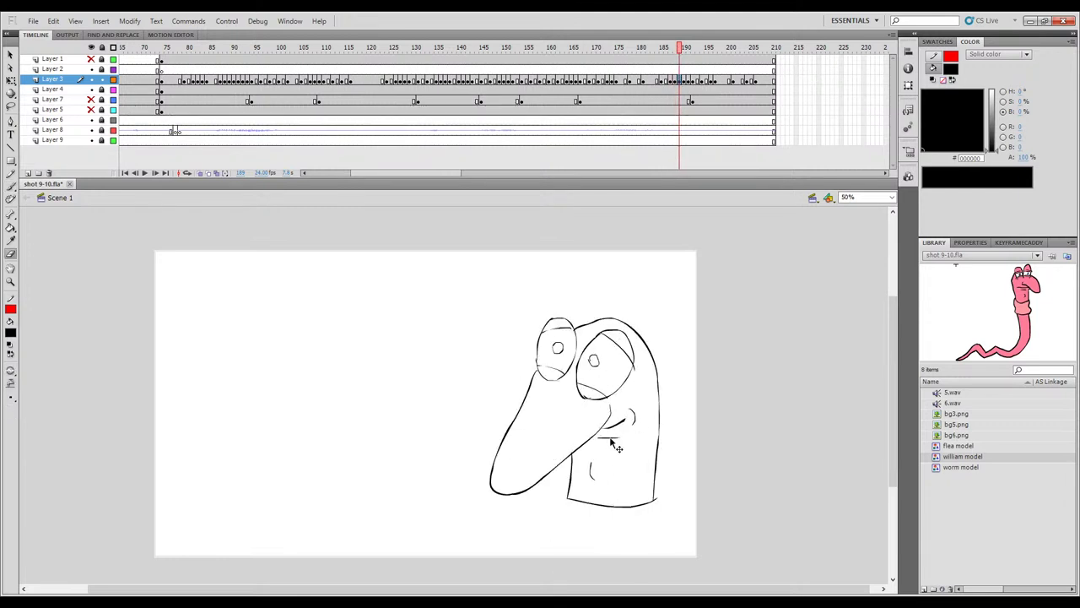
pyautogui.press('b')
pyautogui.press(',')
pyautogui.press('.')
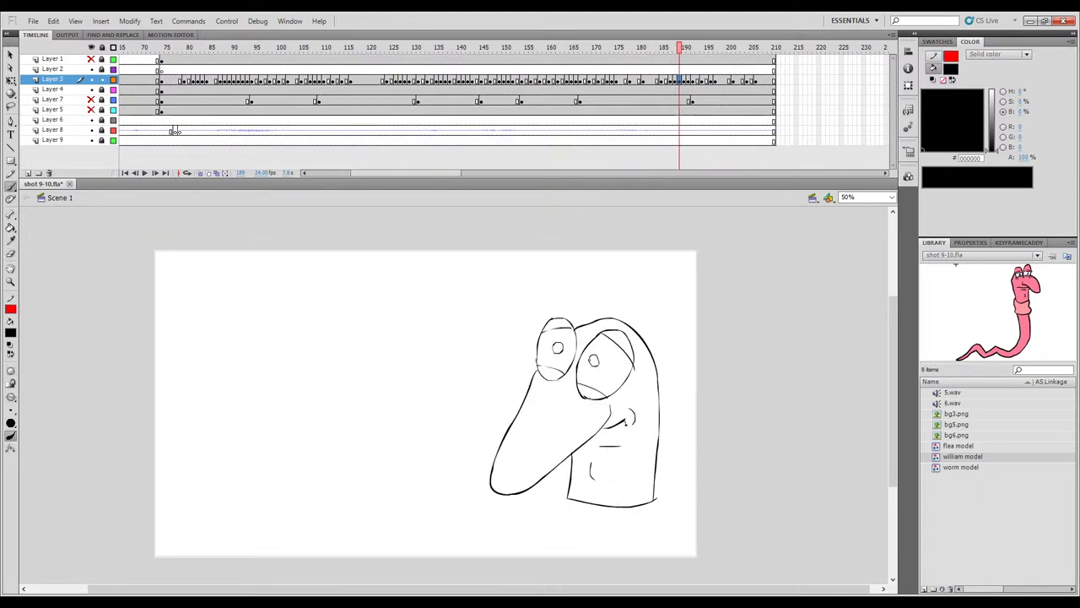
pyautogui.press(',')
pyautogui.press('.')
pyautogui.press(',')
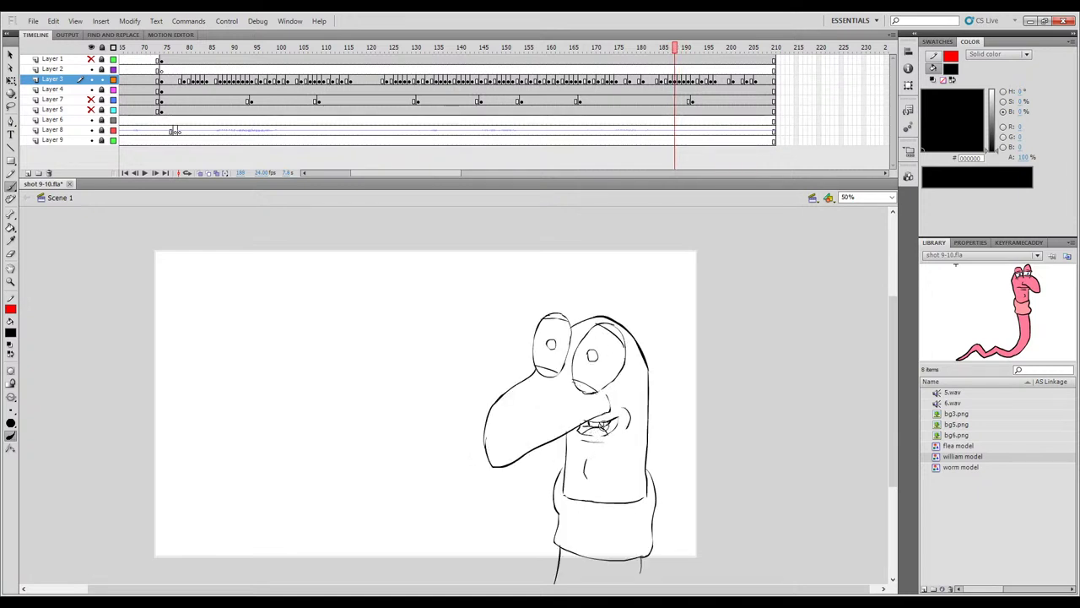
pyautogui.press('.')
pyautogui.moveTo(612, 428)
pyautogui.mouseDown()
pyautogui.moveTo(622, 422)
pyautogui.moveTo(610, 430)
pyautogui.mouseUp()
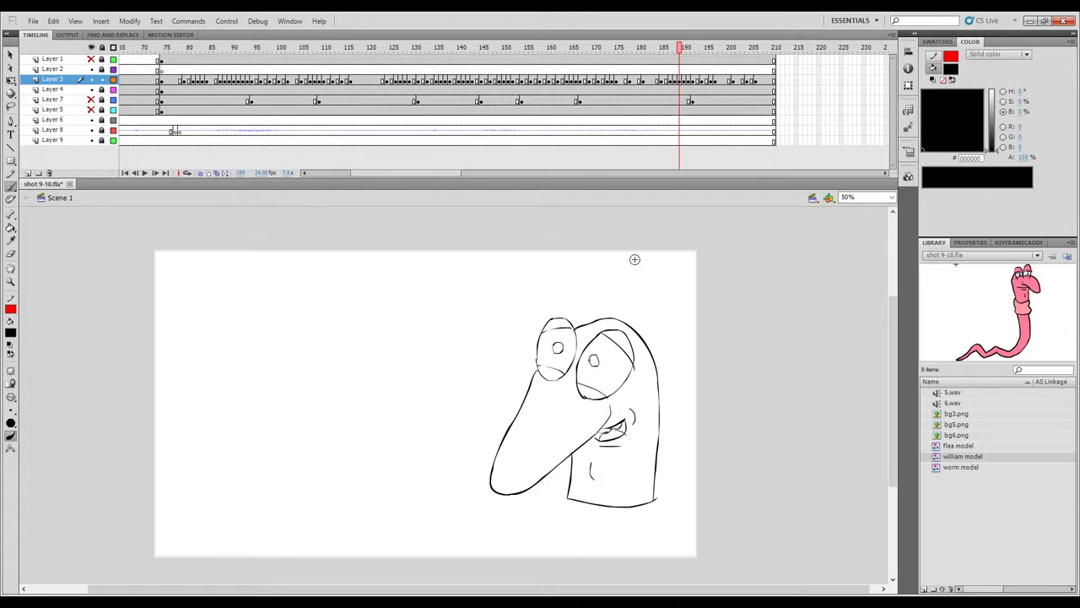
# Erase the chin crease on frame 190, redraw it lower and draw the open mouth under the lip line.
pyautogui.moveTo(680, 51); pyautogui.dragTo(684, 55)
pyautogui.press('.')
pyautogui.press('e')
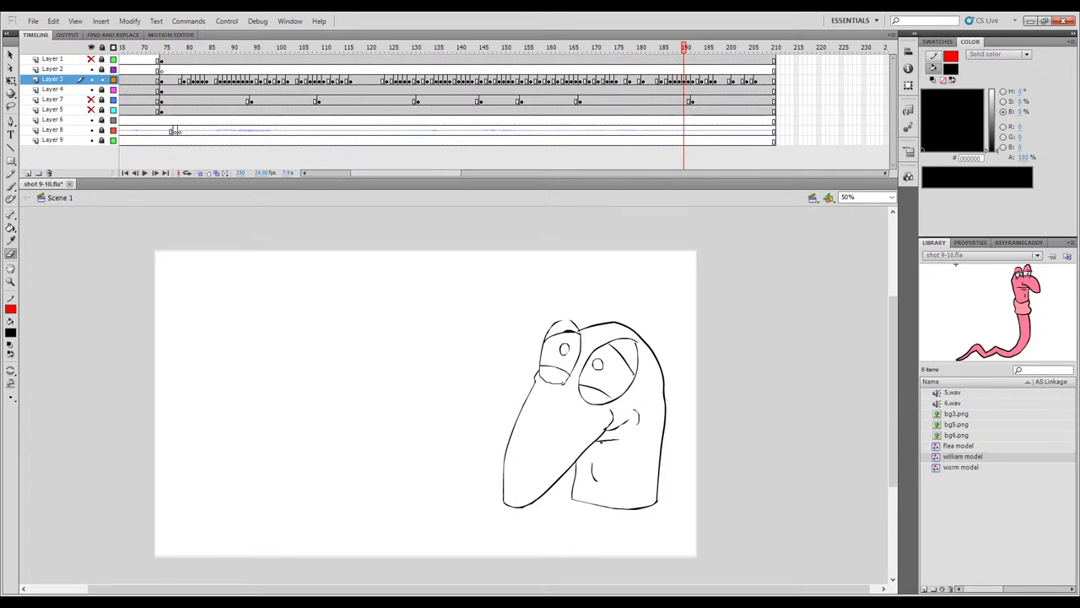
pyautogui.keyDown('ctrl'); pyautogui.click(609, 440); pyautogui.keyUp('ctrl')
pyautogui.press('b')
pyautogui.moveTo(610, 447); pyautogui.dragTo(607, 439)
pyautogui.press(',')
pyautogui.press('.')
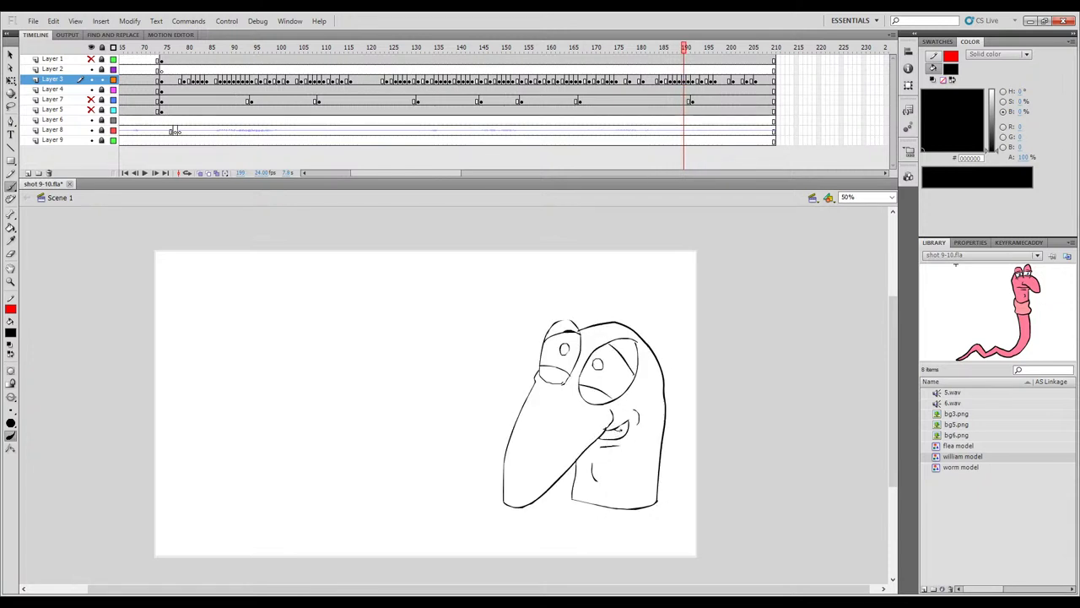
# Lower the chin crease on frame 191 and draw the open mouth with its inner detail, matching the previous frame.
pyautogui.press('.')
pyautogui.click(687, 49)
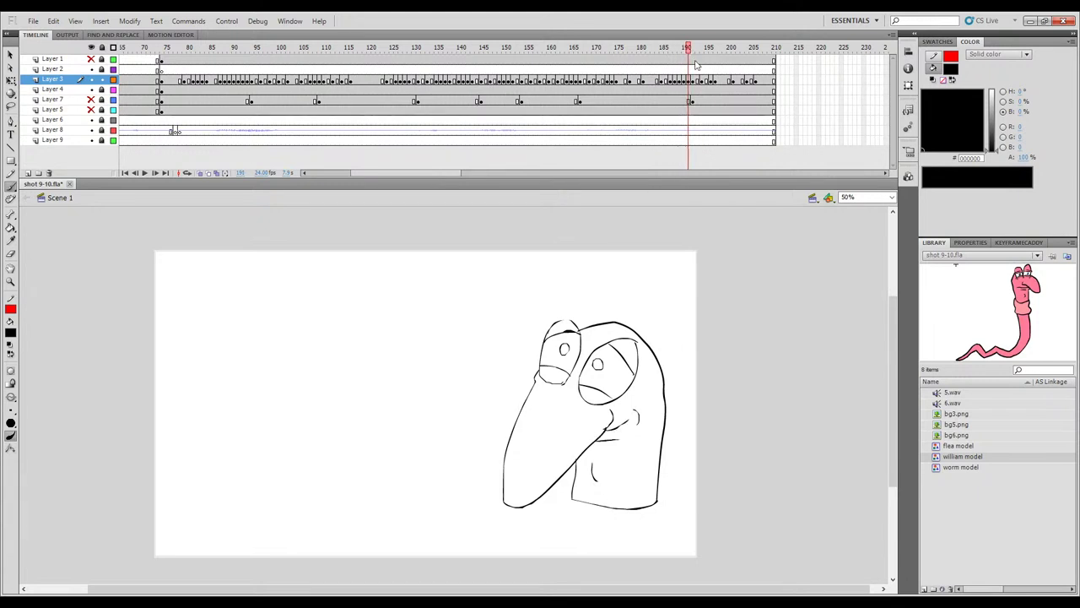
pyautogui.press('e')
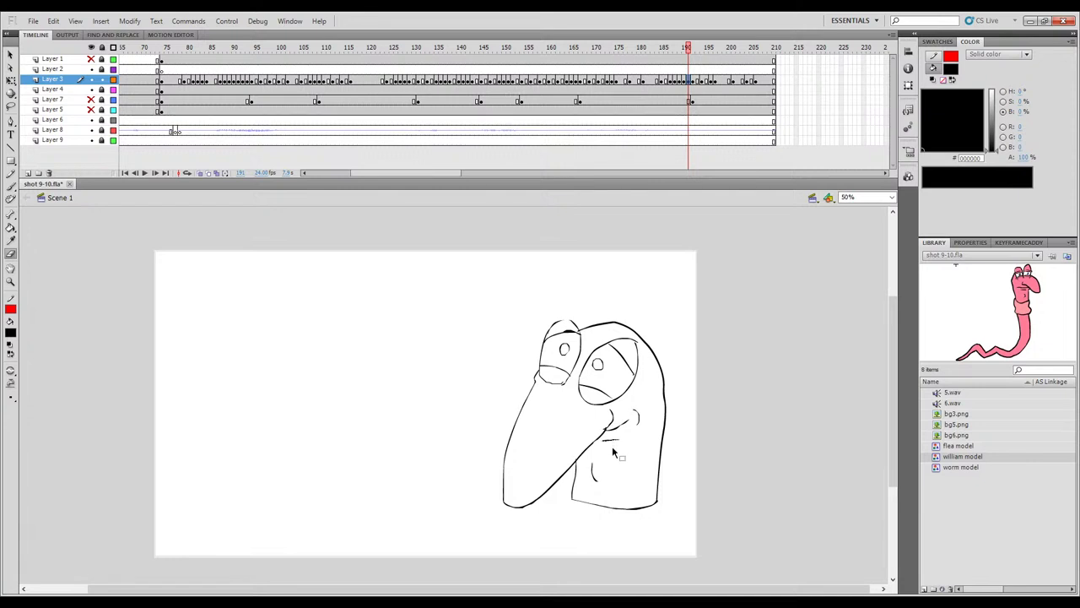
pyautogui.moveTo(612, 440)
pyautogui.mouseDown()
pyautogui.moveTo(602, 437)
pyautogui.moveTo(622, 440)
pyautogui.mouseUp()
pyautogui.press('b')
pyautogui.press(',')
pyautogui.press('.')
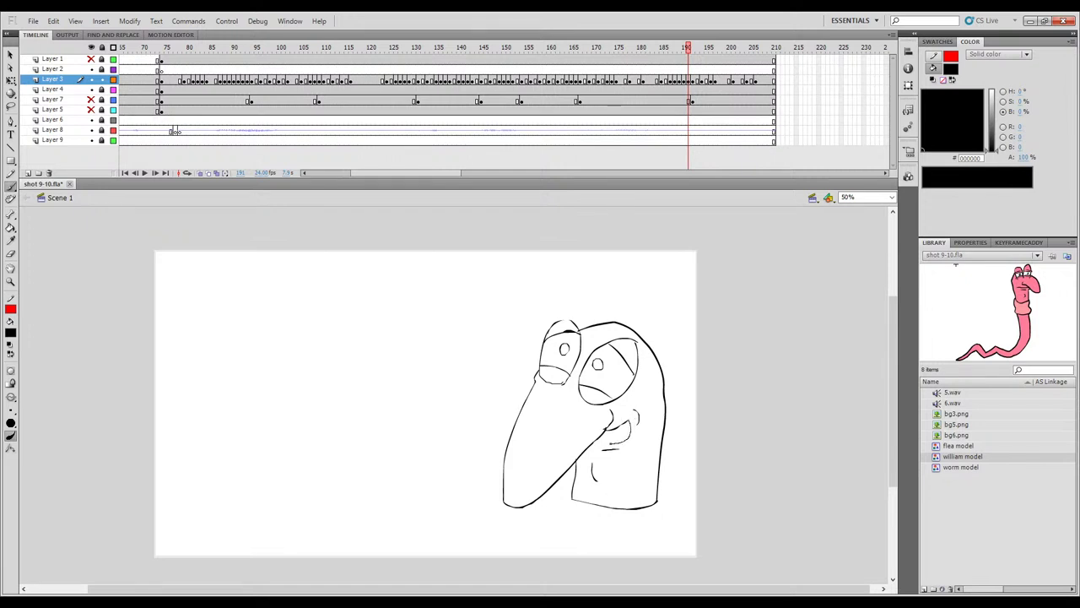
pyautogui.moveTo(622, 430); pyautogui.dragTo(617, 430)
# Redraw the chin crease lower on frame 192 and draw the open mouth with teeth, comparing with the previous frame.
pyautogui.moveTo(688, 49); pyautogui.dragTo(697, 53)
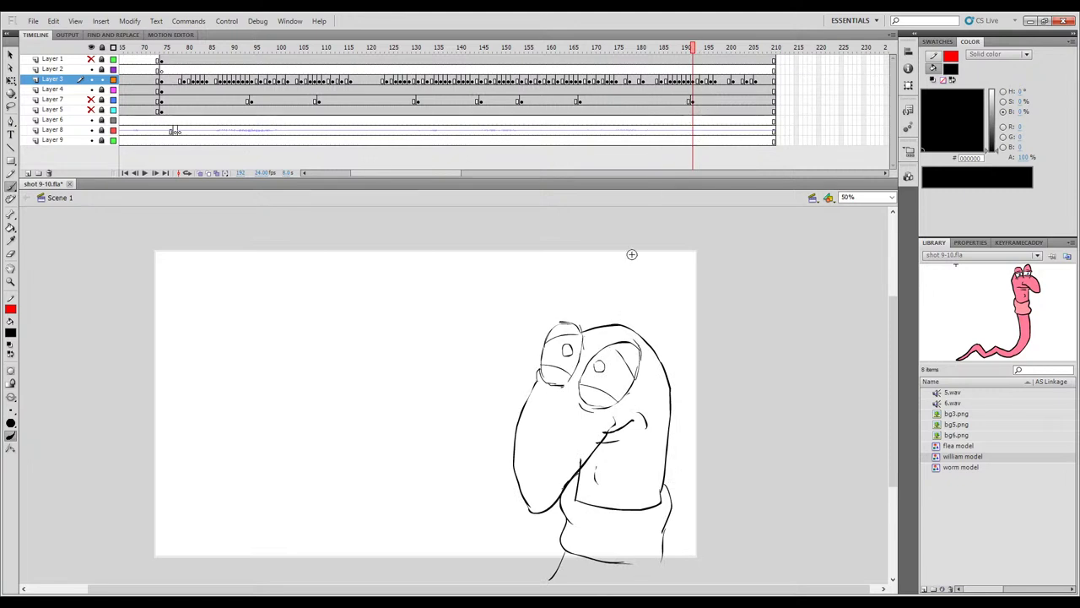
pyautogui.press('e')
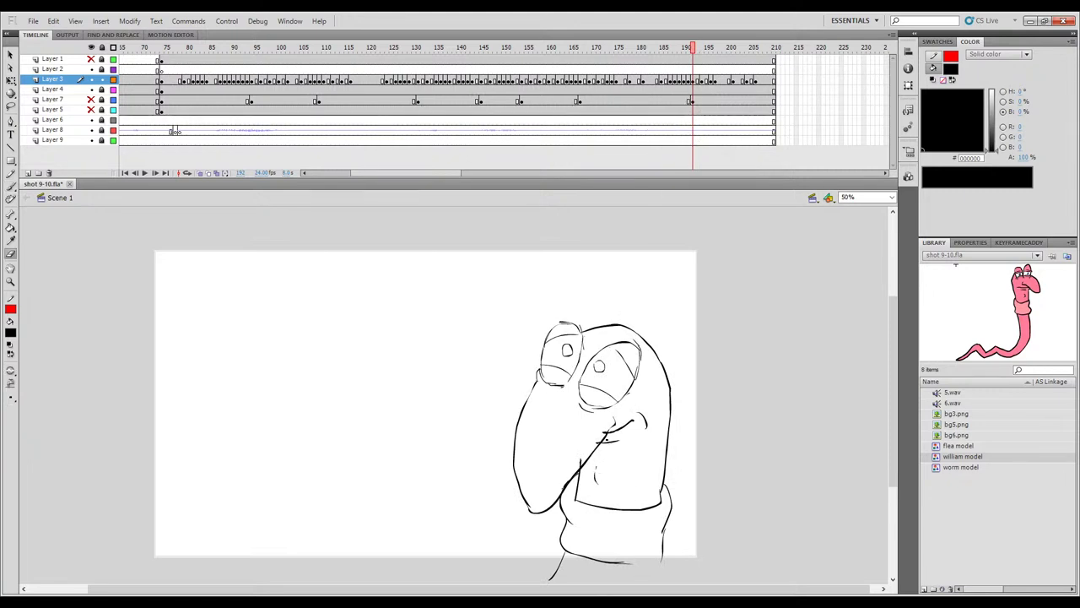
pyautogui.moveTo(612, 441); pyautogui.dragTo(615, 453)
pyautogui.press('b')
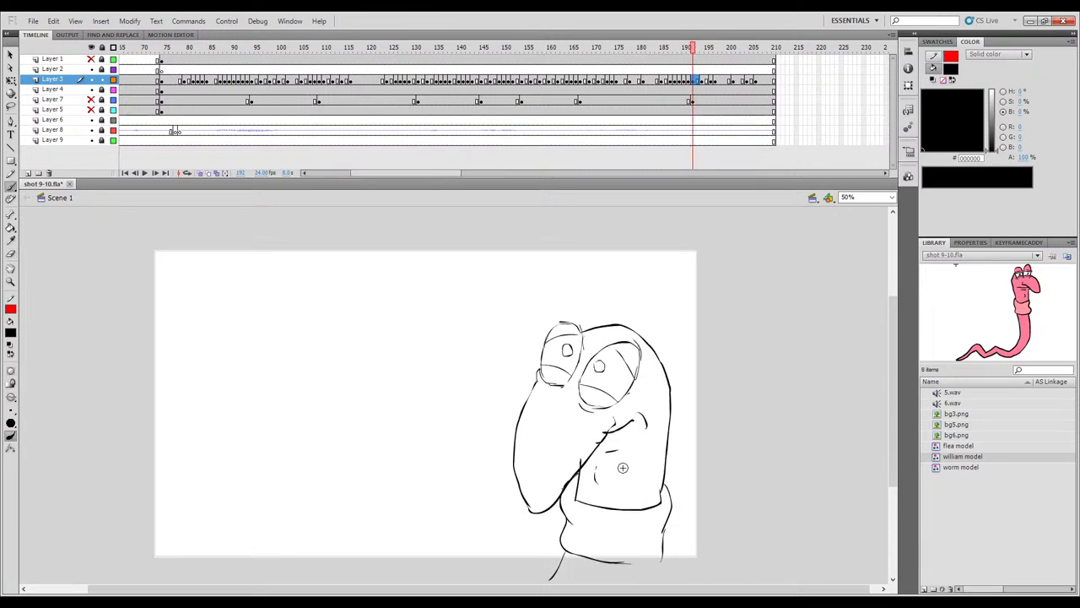
pyautogui.moveTo(633, 420)
pyautogui.mouseDown()
pyautogui.moveTo(628, 445)
pyautogui.moveTo(599, 447)
pyautogui.mouseUp()
pyautogui.hotkey('ctrl', 'z')
pyautogui.press(',')
pyautogui.press('.')
pyautogui.press(',')
pyautogui.press('.')
pyautogui.moveTo(628, 427); pyautogui.dragTo(620, 434)
# Copy the open mouth from frame 193 and paste it in place with the lower chin crease on frame 194.
pyautogui.moveTo(692, 50); pyautogui.dragTo(698, 52)
pyautogui.press('l')
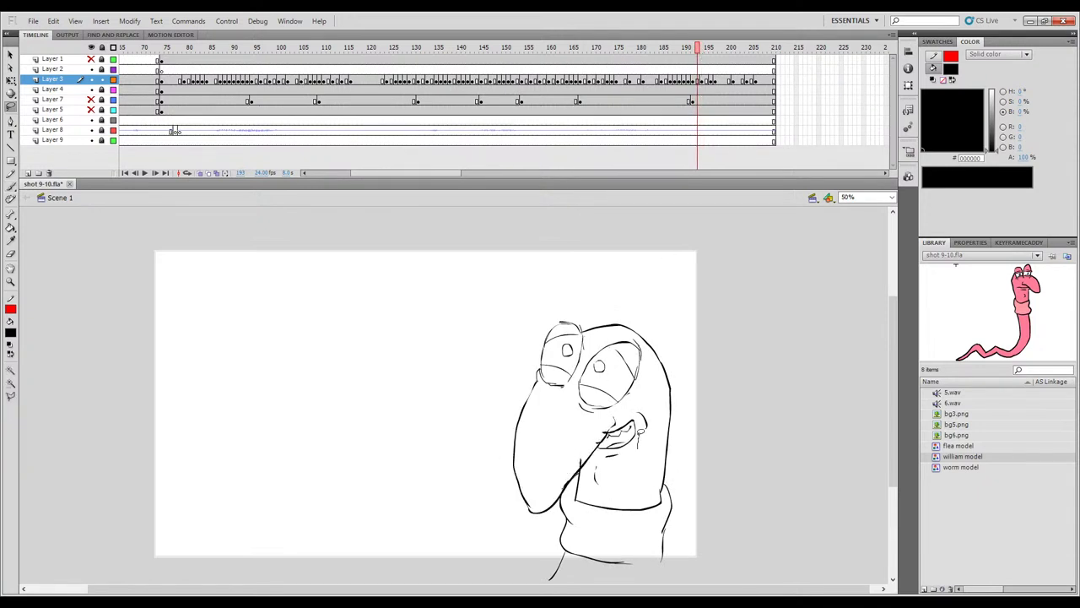
pyautogui.moveTo(623, 422)
pyautogui.mouseDown()
pyautogui.moveTo(600, 448)
pyautogui.moveTo(645, 452)
pyautogui.mouseUp()
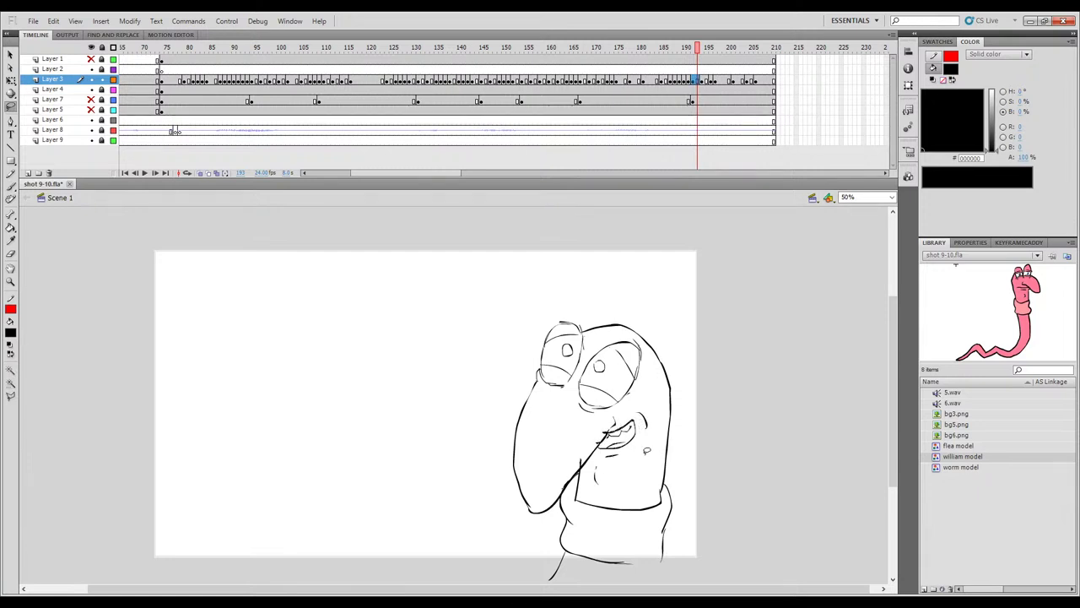
pyautogui.click(701, 80)
pyautogui.hotkey('ctrl', 'shift', 'v')
pyautogui.moveTo(685, 368); pyautogui.dragTo(678, 319)
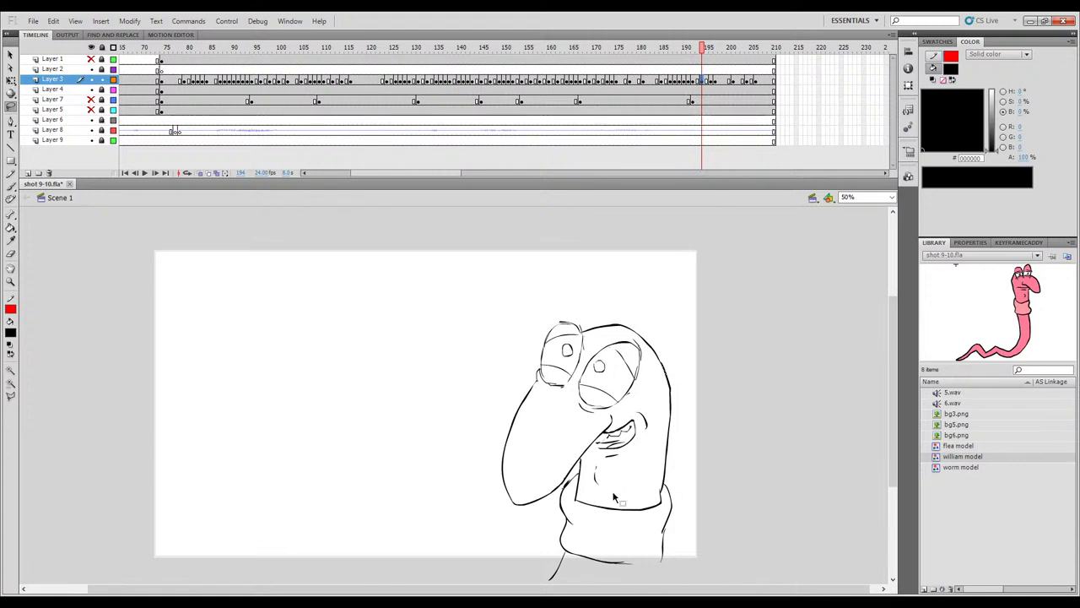
pyautogui.hotkey('ctrl', 'z')
pyautogui.hotkey('ctrl', 'z')
pyautogui.click(714, 416)
# Erase the chin crease on frame 196 and paste the copied open mouth and lower crease in place.
pyautogui.moveTo(702, 48); pyautogui.dragTo(711, 48)
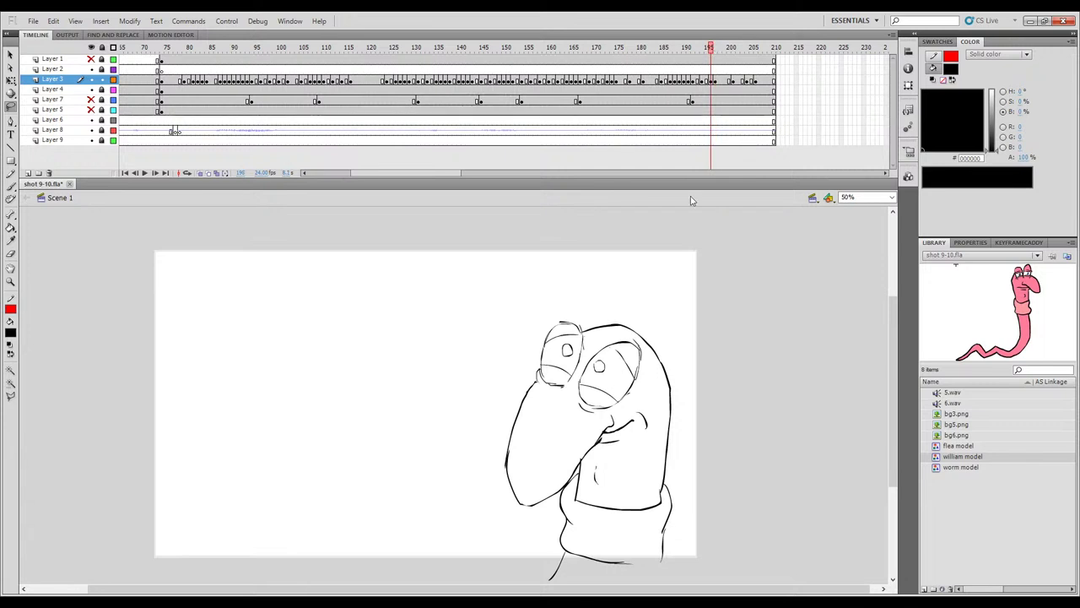
pyautogui.press('e')
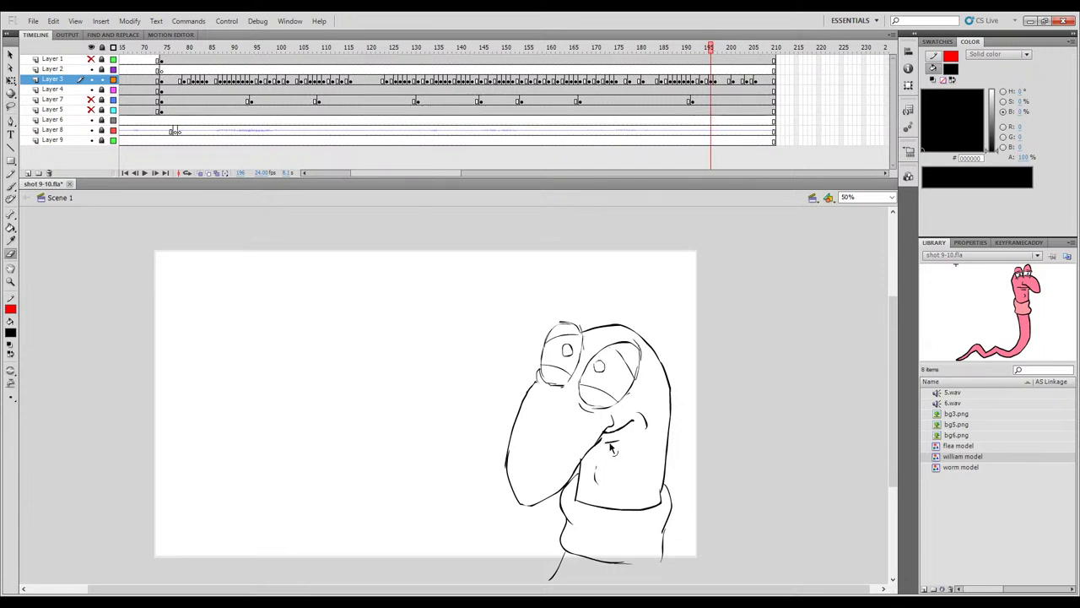
pyautogui.hotkey('ctrl', 'z')
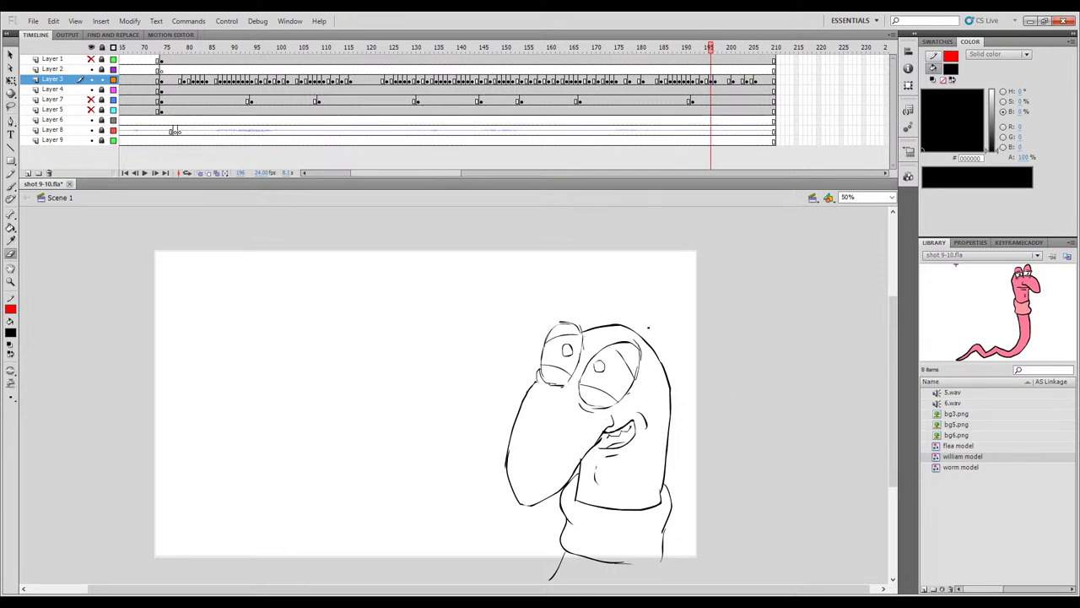
# Insert a keyframe at frame 198 on Layer 3.
pyautogui.press('b')
pyautogui.moveTo(710, 49)
pyautogui.mouseDown()
pyautogui.moveTo(728, 51)
pyautogui.moveTo(685, 72)
pyautogui.moveTo(721, 79)
pyautogui.mouseUp()
pyautogui.press('.')
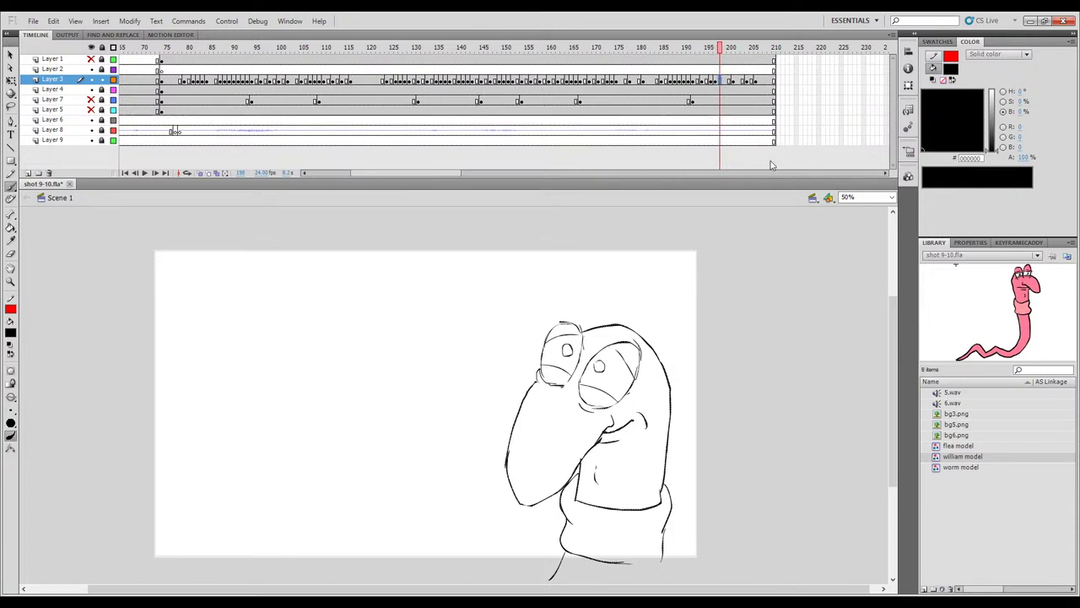
pyautogui.moveTo(719, 47)
pyautogui.mouseDown()
pyautogui.moveTo(707, 47)
pyautogui.moveTo(715, 50)
pyautogui.mouseUp()
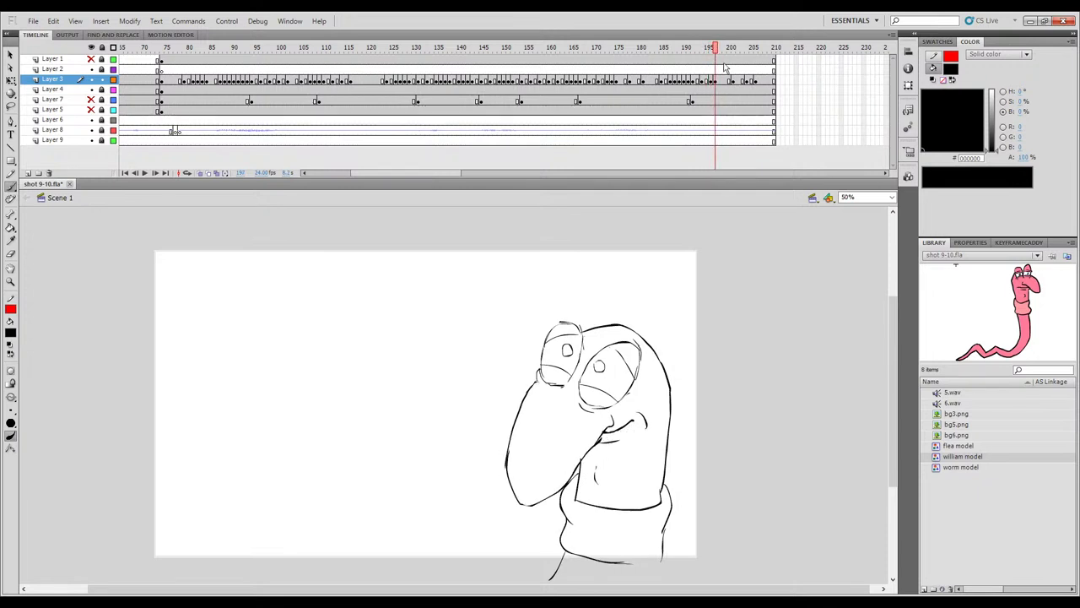
pyautogui.click(719, 81)
# Draw a narrower open mouth with an adjusted chin crease on frame 197, using the onion skin of the previous mouth.
pyautogui.click(715, 82)
pyautogui.press('e')
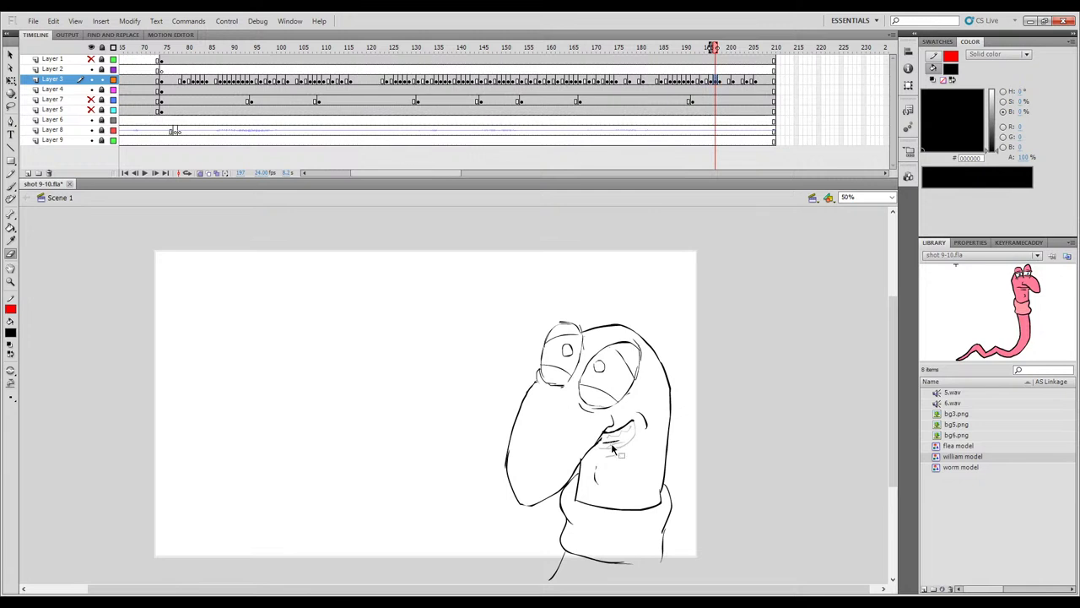
pyautogui.press('b')
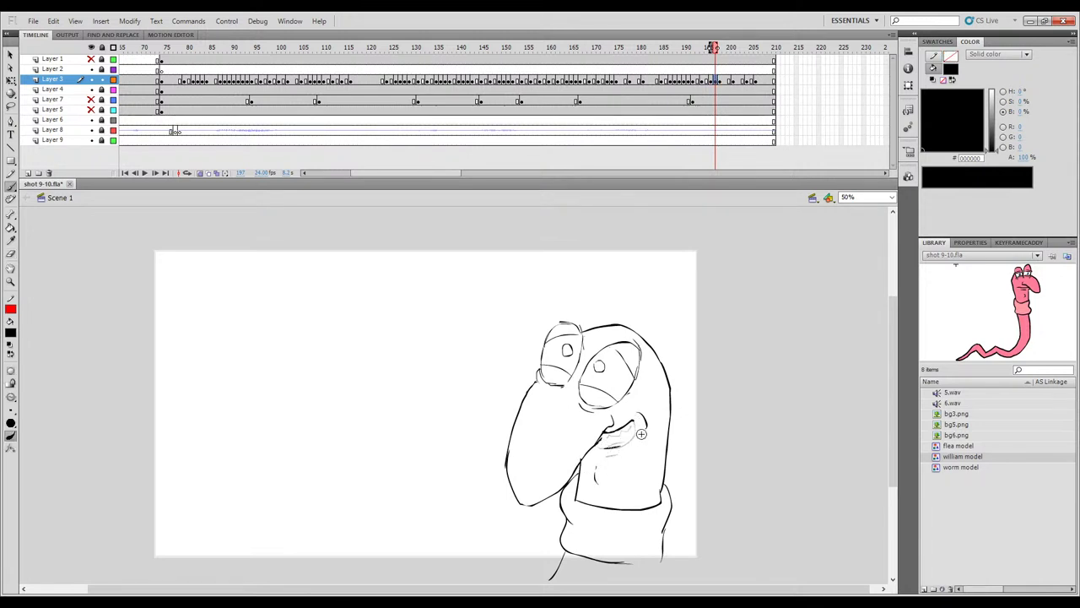
pyautogui.moveTo(634, 421); pyautogui.dragTo(622, 436)
pyautogui.moveTo(634, 420); pyautogui.dragTo(623, 437)
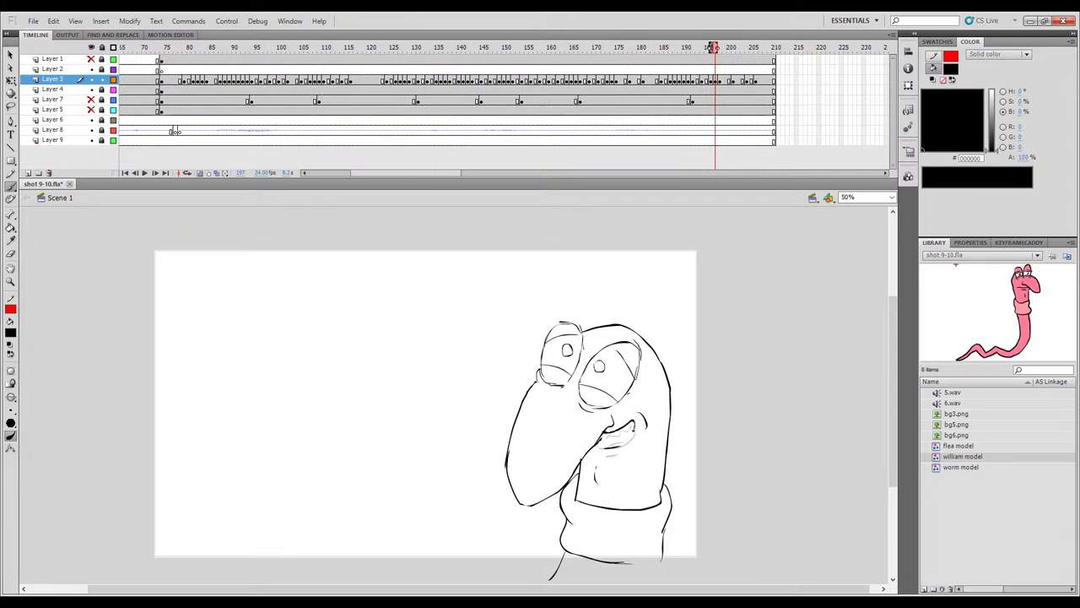
pyautogui.hotkey('ctrl', 'z')
pyautogui.moveTo(601, 439); pyautogui.dragTo(629, 434)
# Draw the nearly closed mouth just below the lip line on frame 198.
pyautogui.press('.')
pyautogui.moveTo(633, 423); pyautogui.dragTo(624, 428)
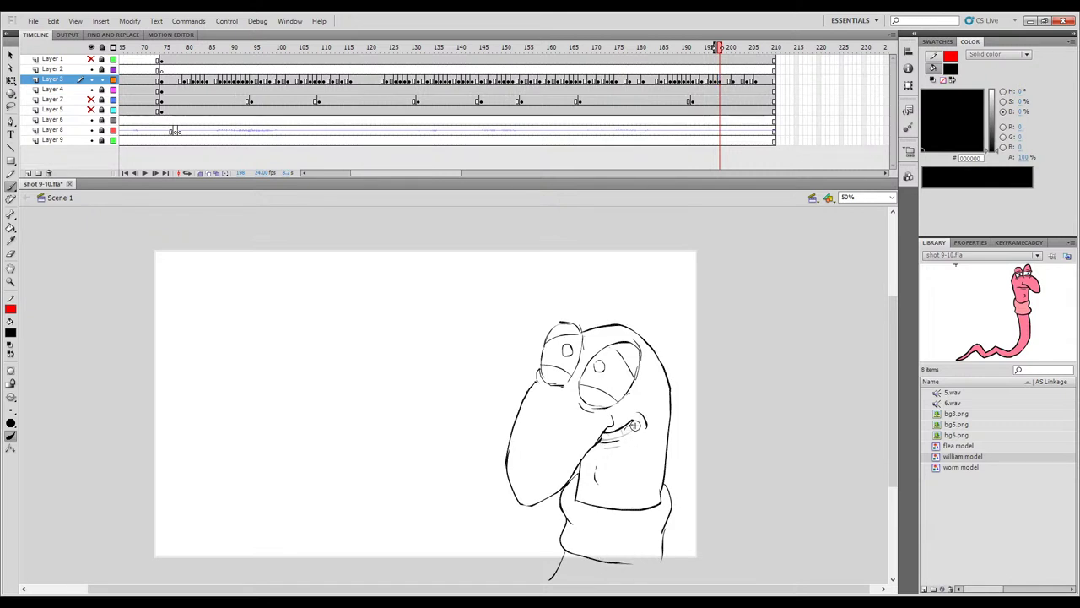
pyautogui.moveTo(609, 433); pyautogui.dragTo(628, 424)
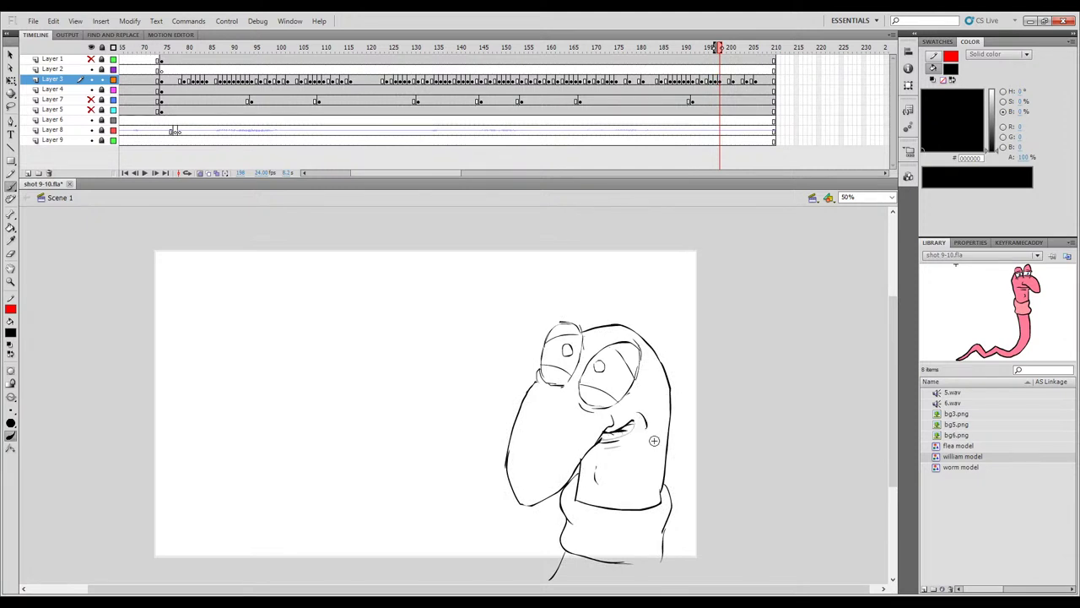
# Replace the chin crease on frame 201 with a lower one and draw the small open mouth.
pyautogui.moveTo(719, 49)
pyautogui.mouseDown()
pyautogui.moveTo(740, 51)
pyautogui.moveTo(730, 50)
pyautogui.mouseUp()
pyautogui.click(732, 81)
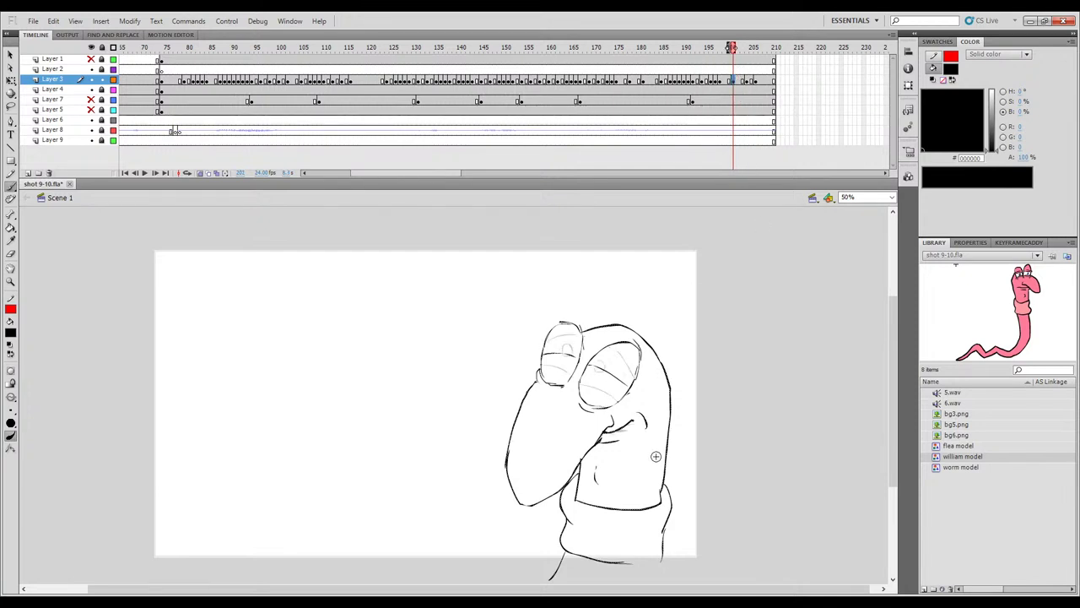
pyautogui.press('e')
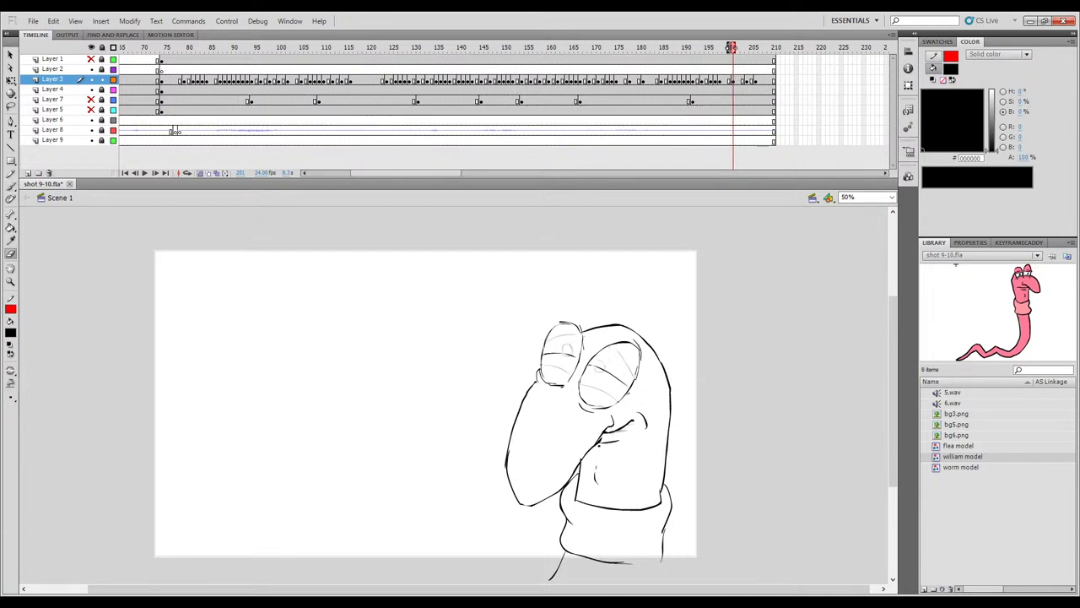
pyautogui.keyDown('ctrl'); pyautogui.click(612, 442); pyautogui.keyUp('ctrl')
pyautogui.moveTo(611, 443); pyautogui.dragTo(611, 450)
pyautogui.keyDown('ctrl'); pyautogui.click(624, 446); pyautogui.keyUp('ctrl')
pyautogui.press('b')
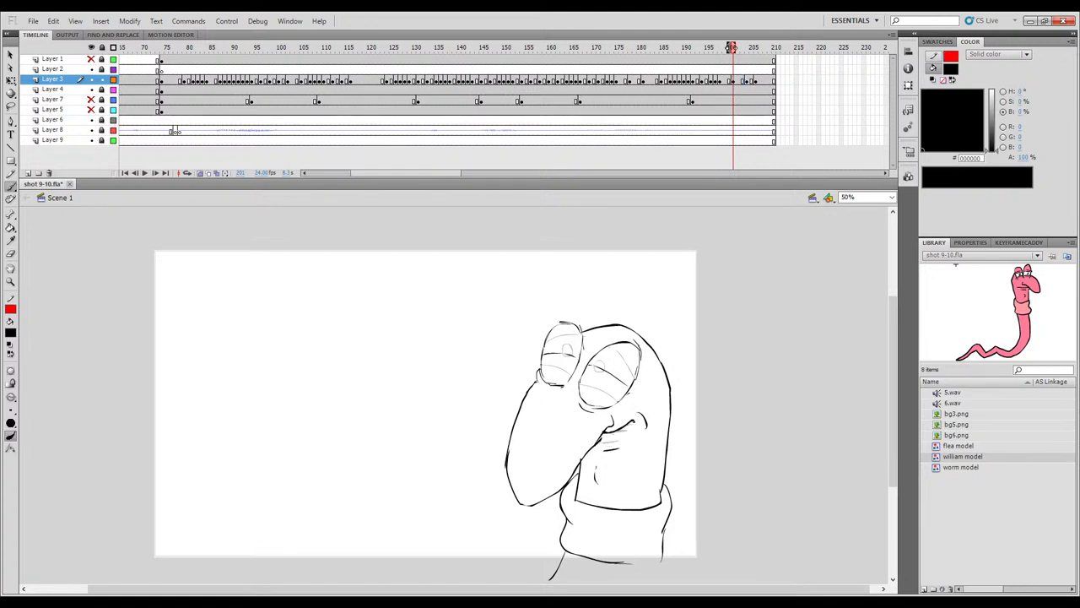
pyautogui.moveTo(623, 438); pyautogui.dragTo(615, 446)
pyautogui.hotkey('ctrl', 'z')
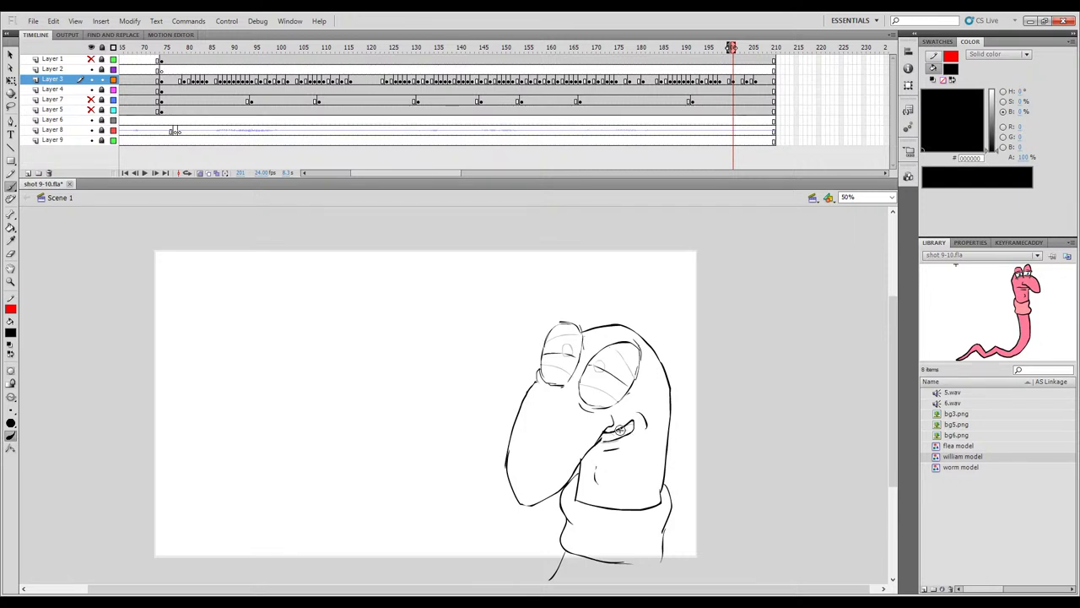
# Draw the wide open mouth with teeth and a lower chin crease on frame 204, using onion skinning.
pyautogui.click(746, 82)
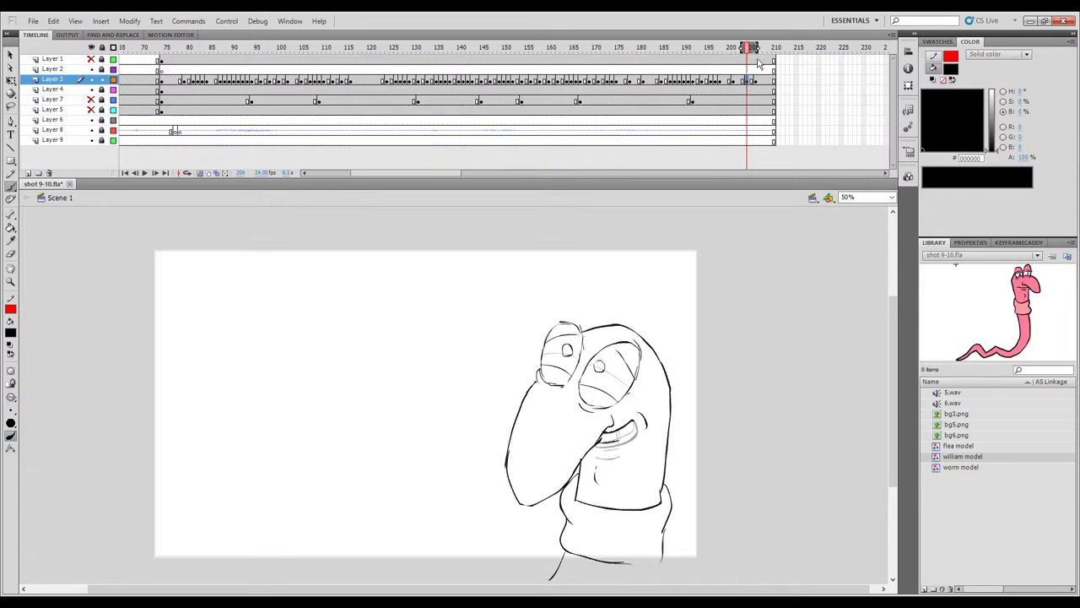
pyautogui.press('e')
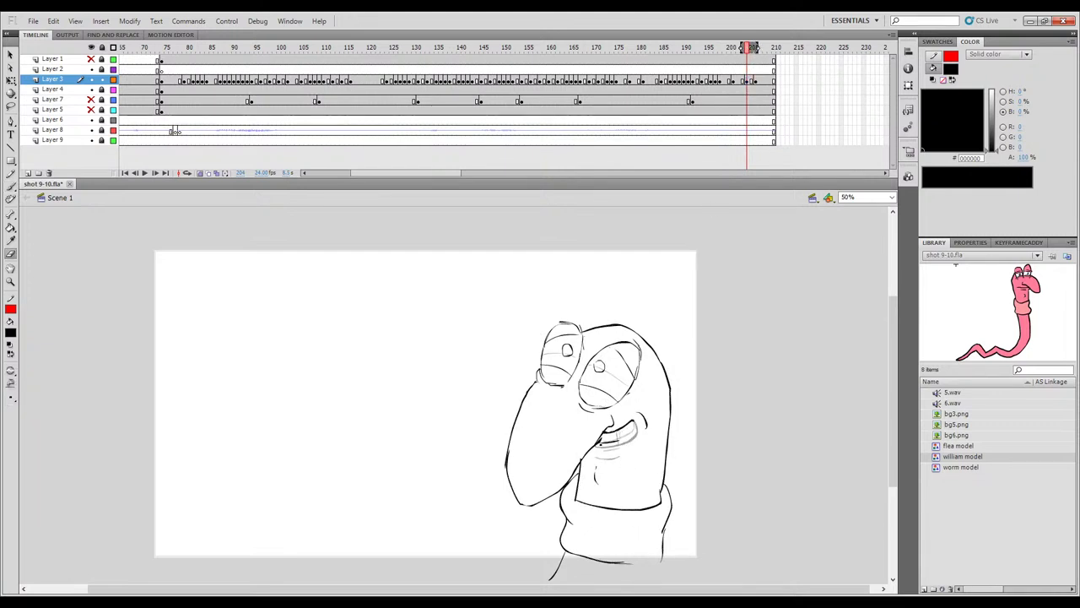
pyautogui.press('b')
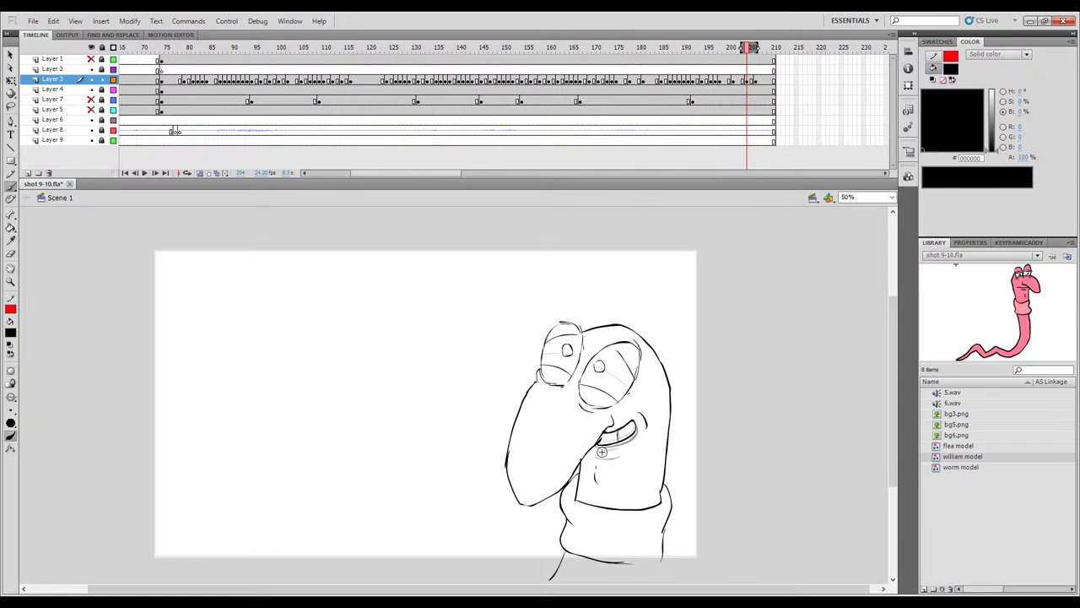
pyautogui.moveTo(598, 454); pyautogui.dragTo(619, 457)
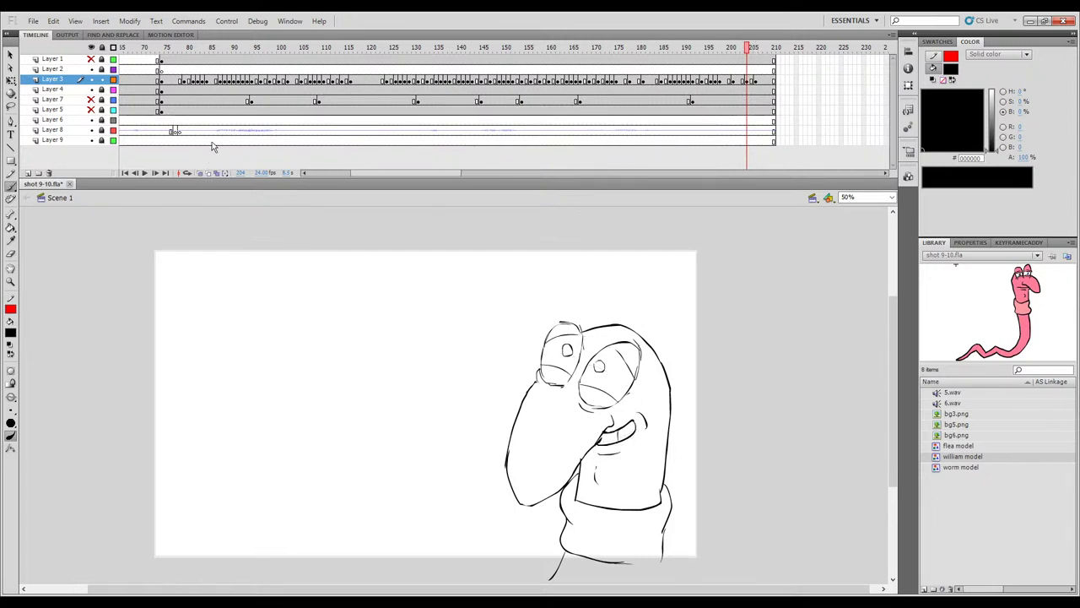
# Play back the worm's animation from the start of the dialogue to check the lip sync.
pyautogui.moveTo(746, 78)
pyautogui.mouseDown()
pyautogui.moveTo(643, 79)
pyautogui.moveTo(777, 97)
pyautogui.moveTo(253, 162)
pyautogui.moveTo(149, 138)
pyautogui.mouseUp()
pyautogui.press('Return')
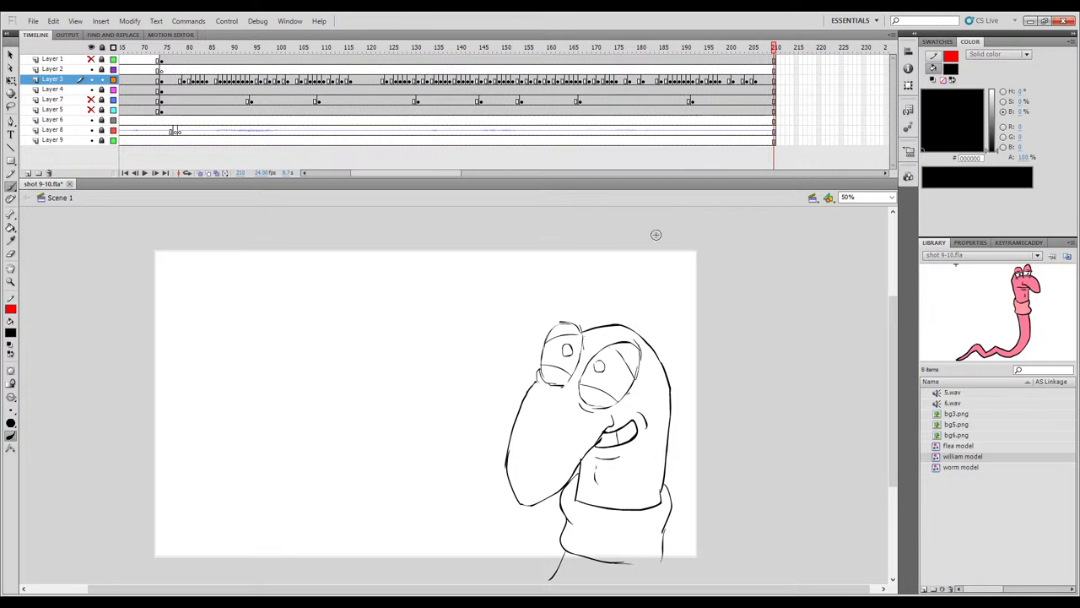
pyautogui.moveTo(439, 47); pyautogui.dragTo(121, 48)
pyautogui.press('Return')
pyautogui.press('Return')
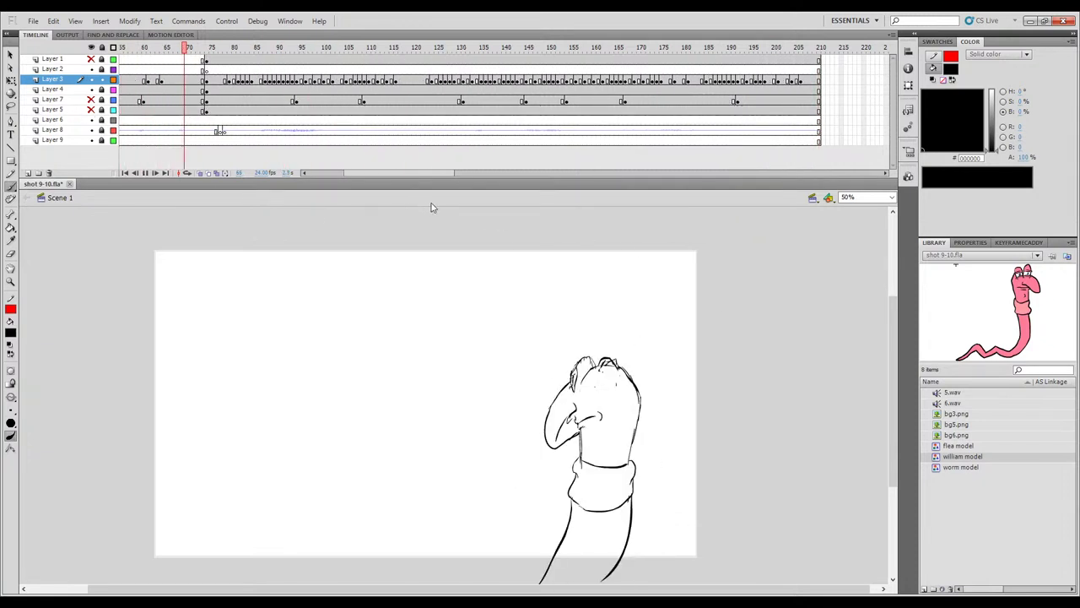